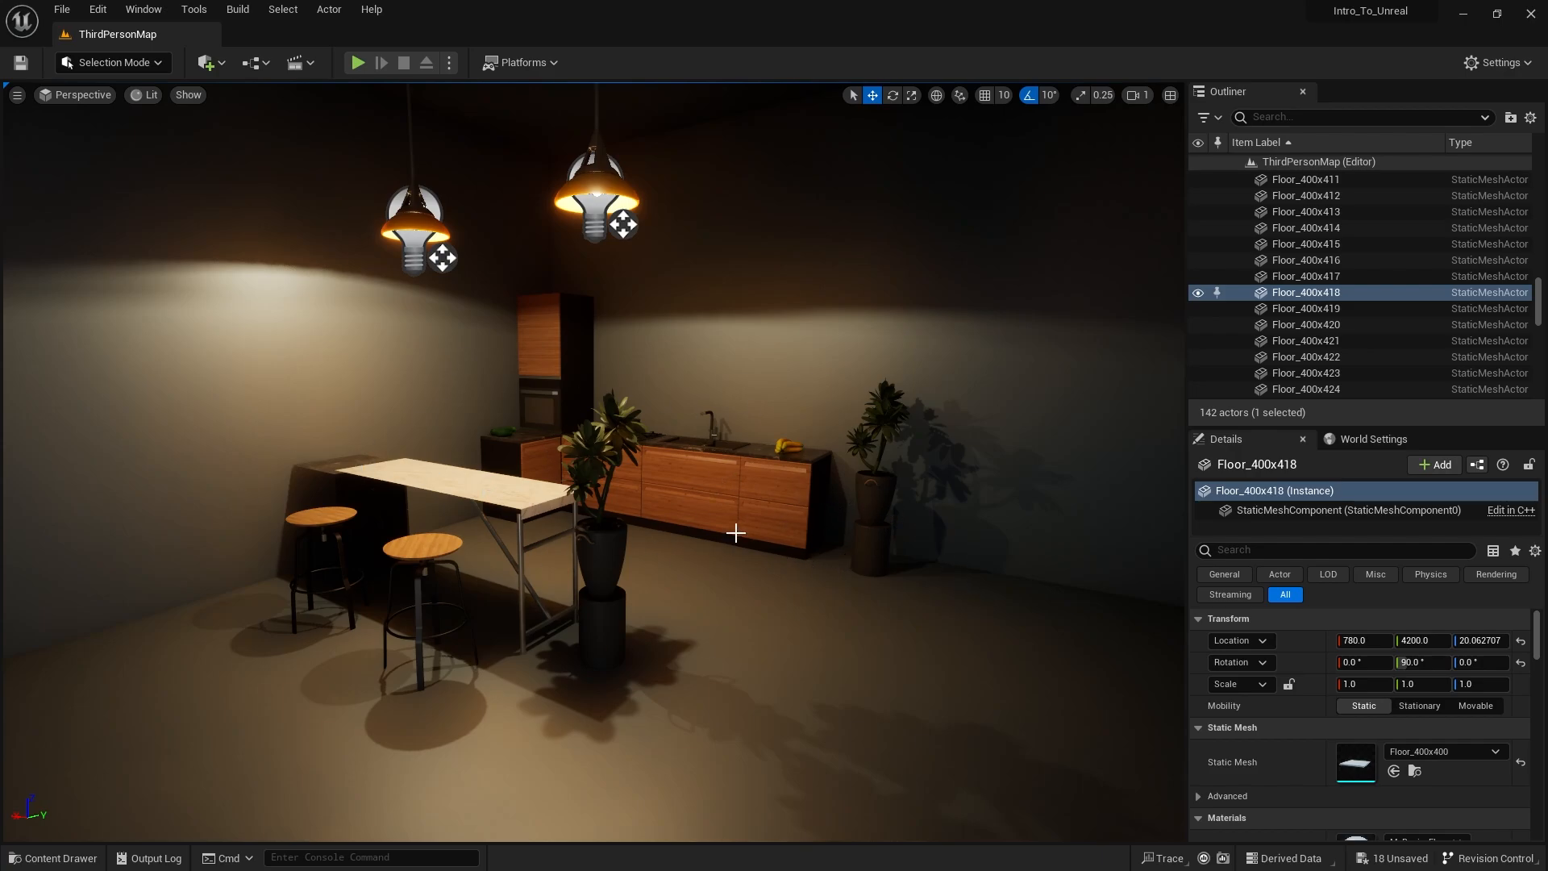
key(s)
right_drag(643, 633, 743, 606)
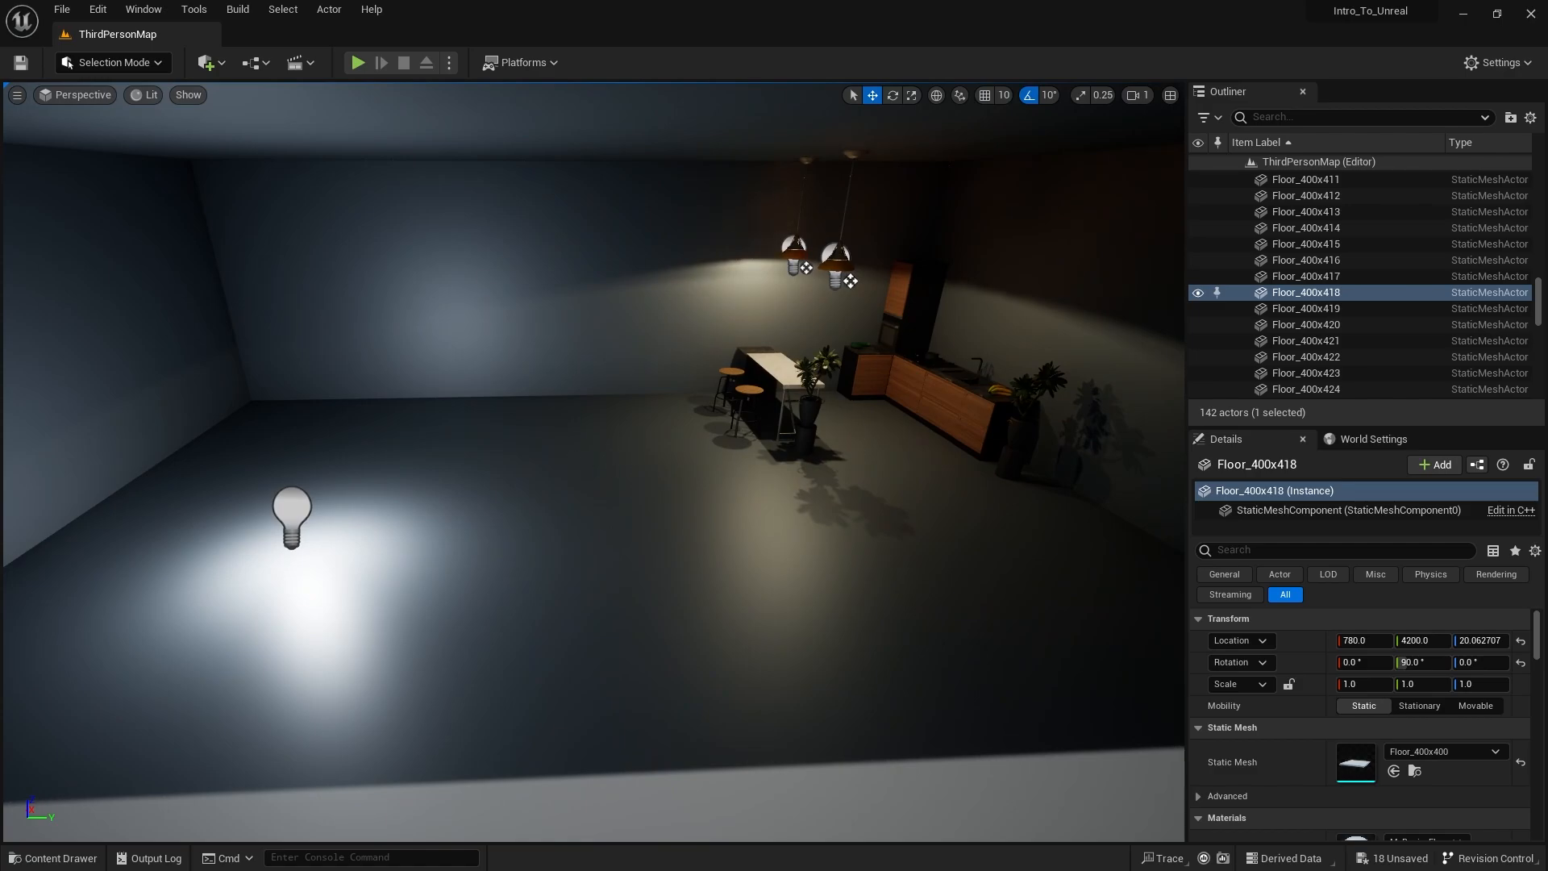
key(a)
right_drag(647, 488, 758, 488)
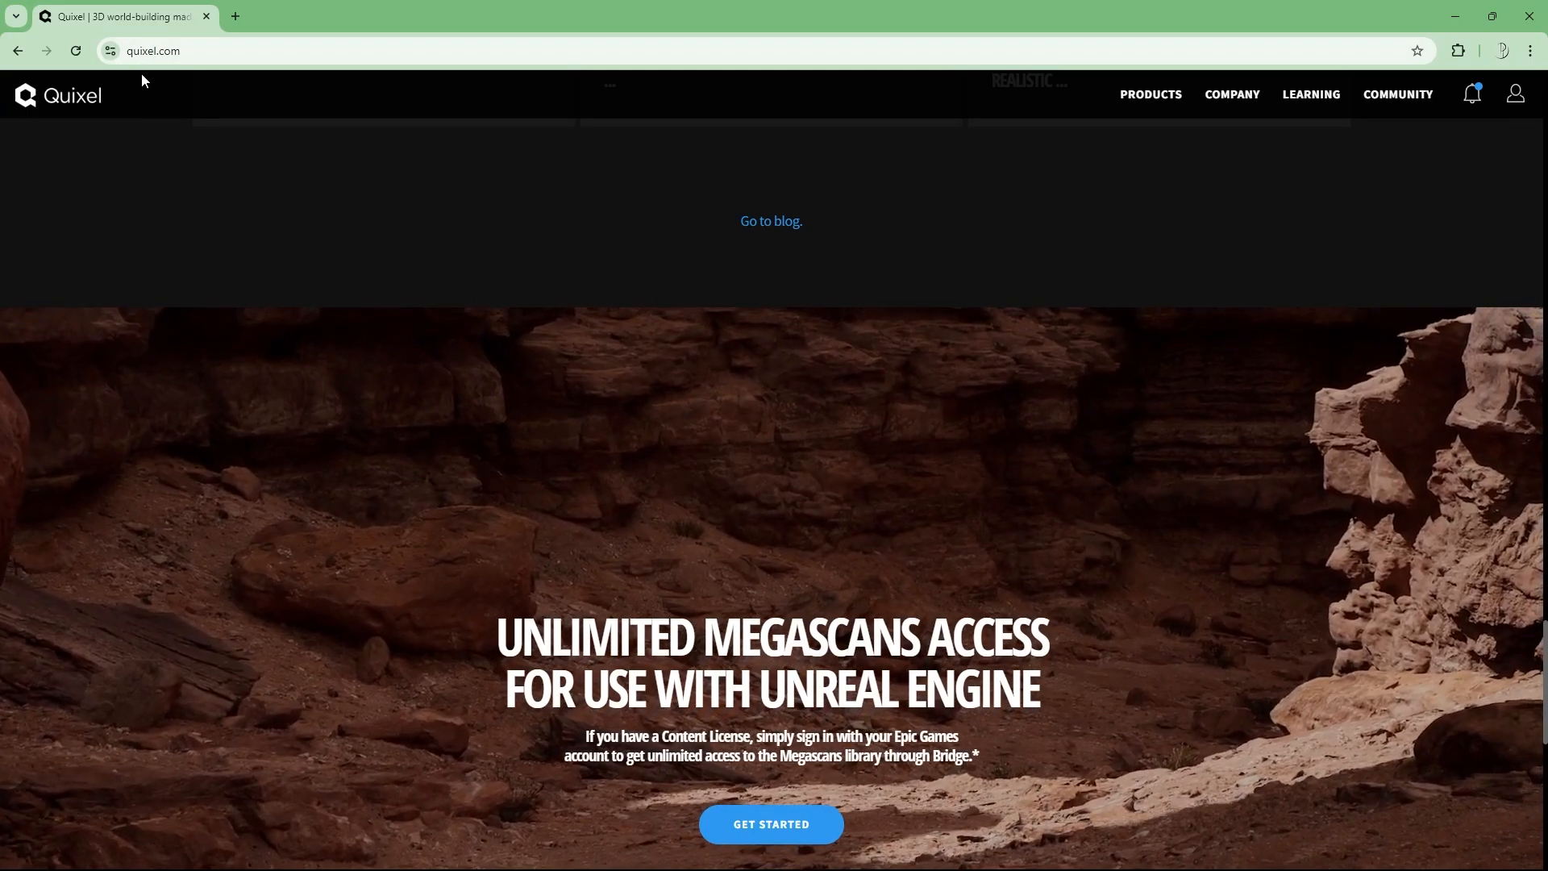
Step: On the Quixel website, read the section about unlimited Megascans access for Unreal Engine and check the account options
scroll(506, 235, down, 3)
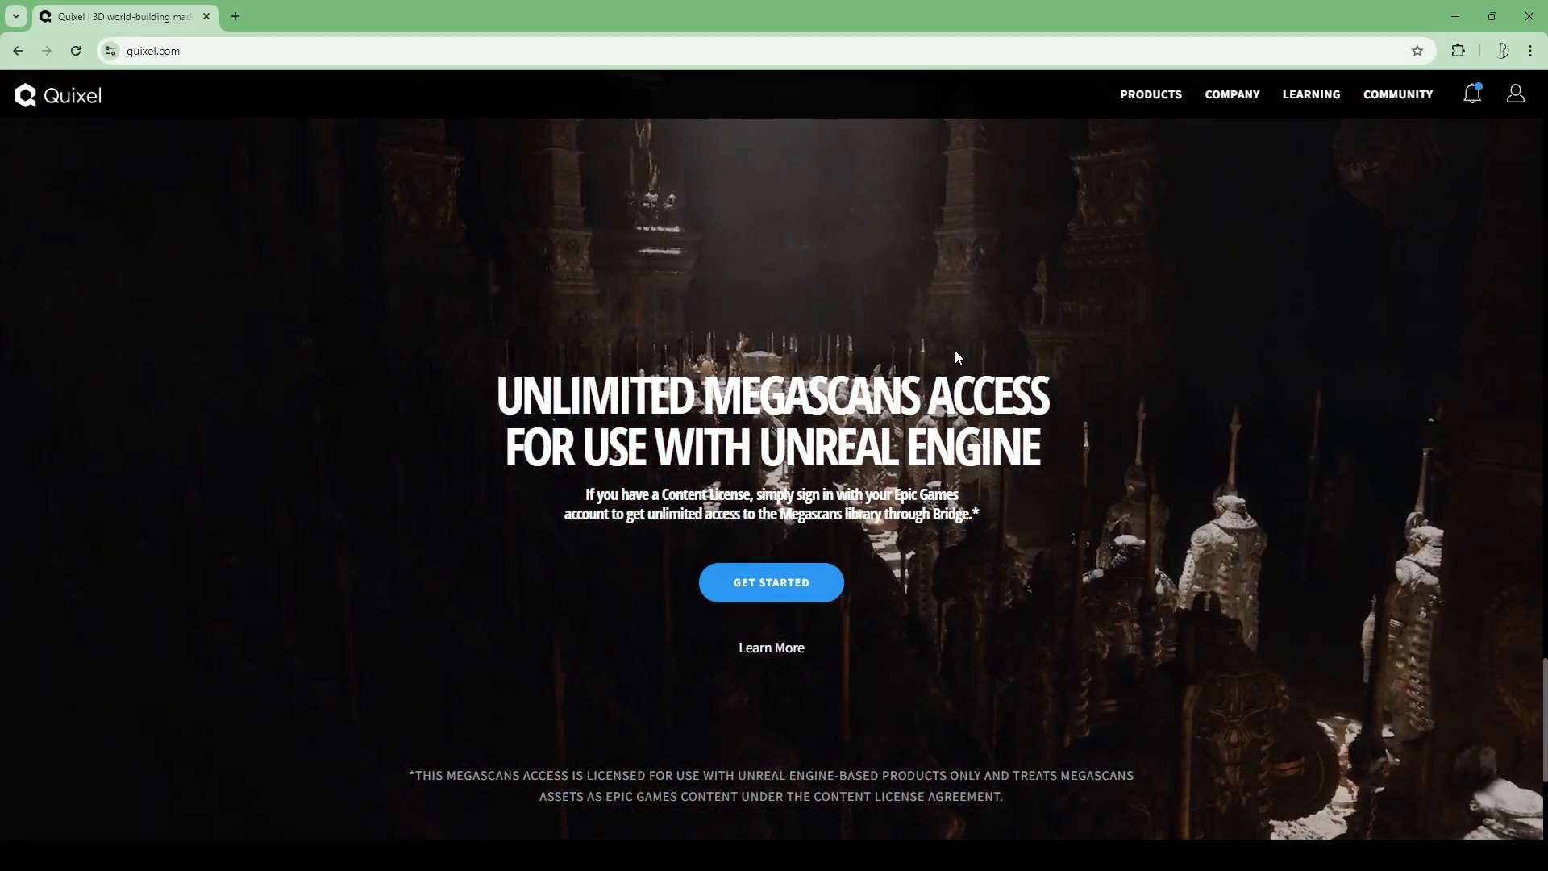
drag(496, 395, 1052, 387)
click(1051, 395)
drag(760, 447, 1042, 450)
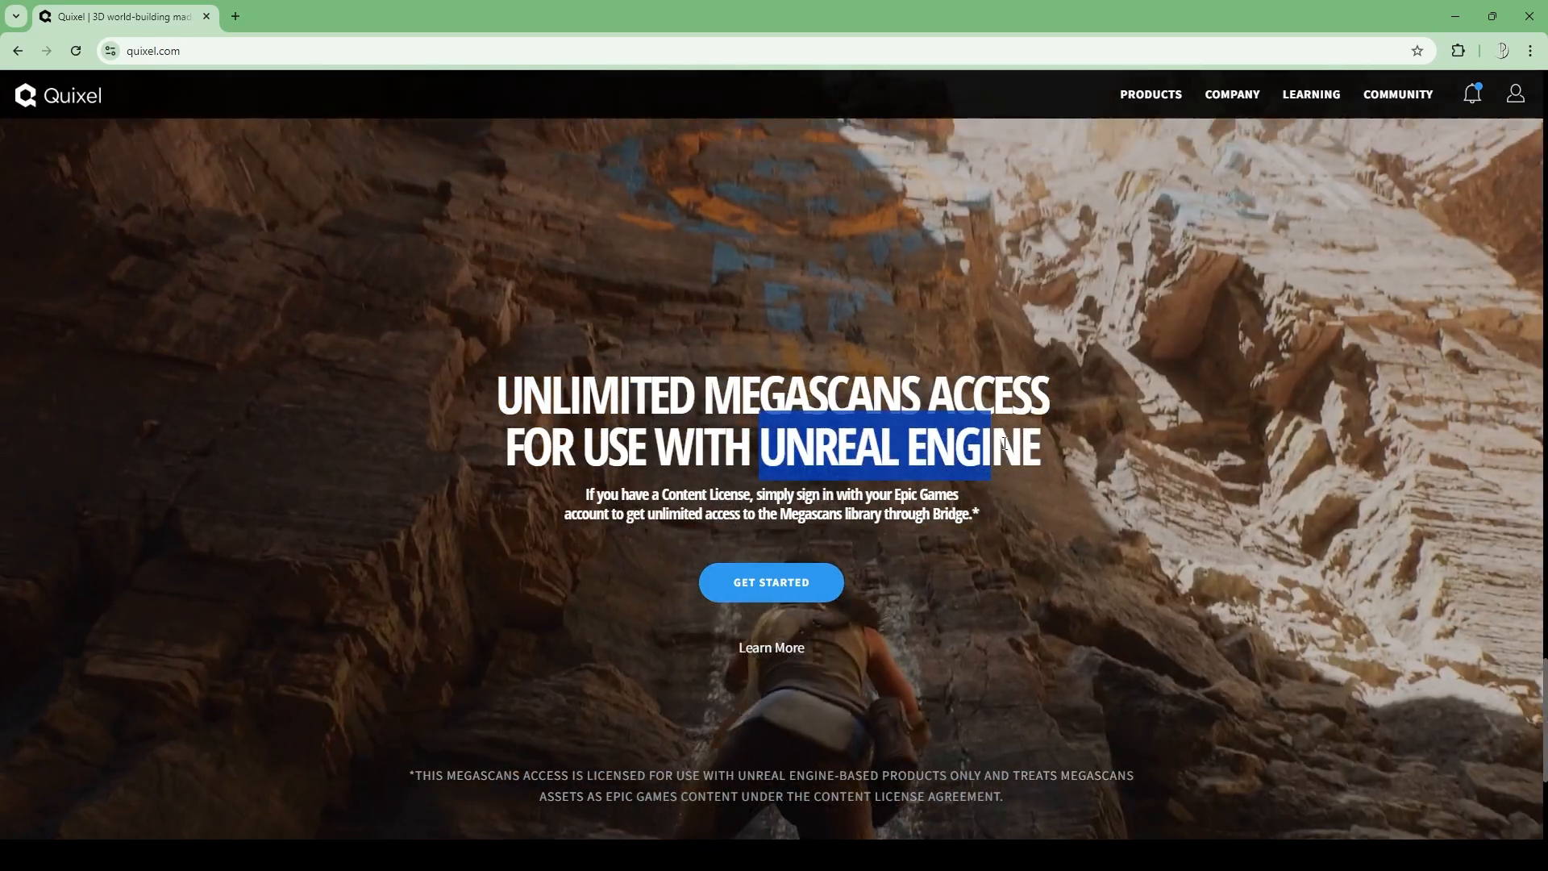
click(1052, 451)
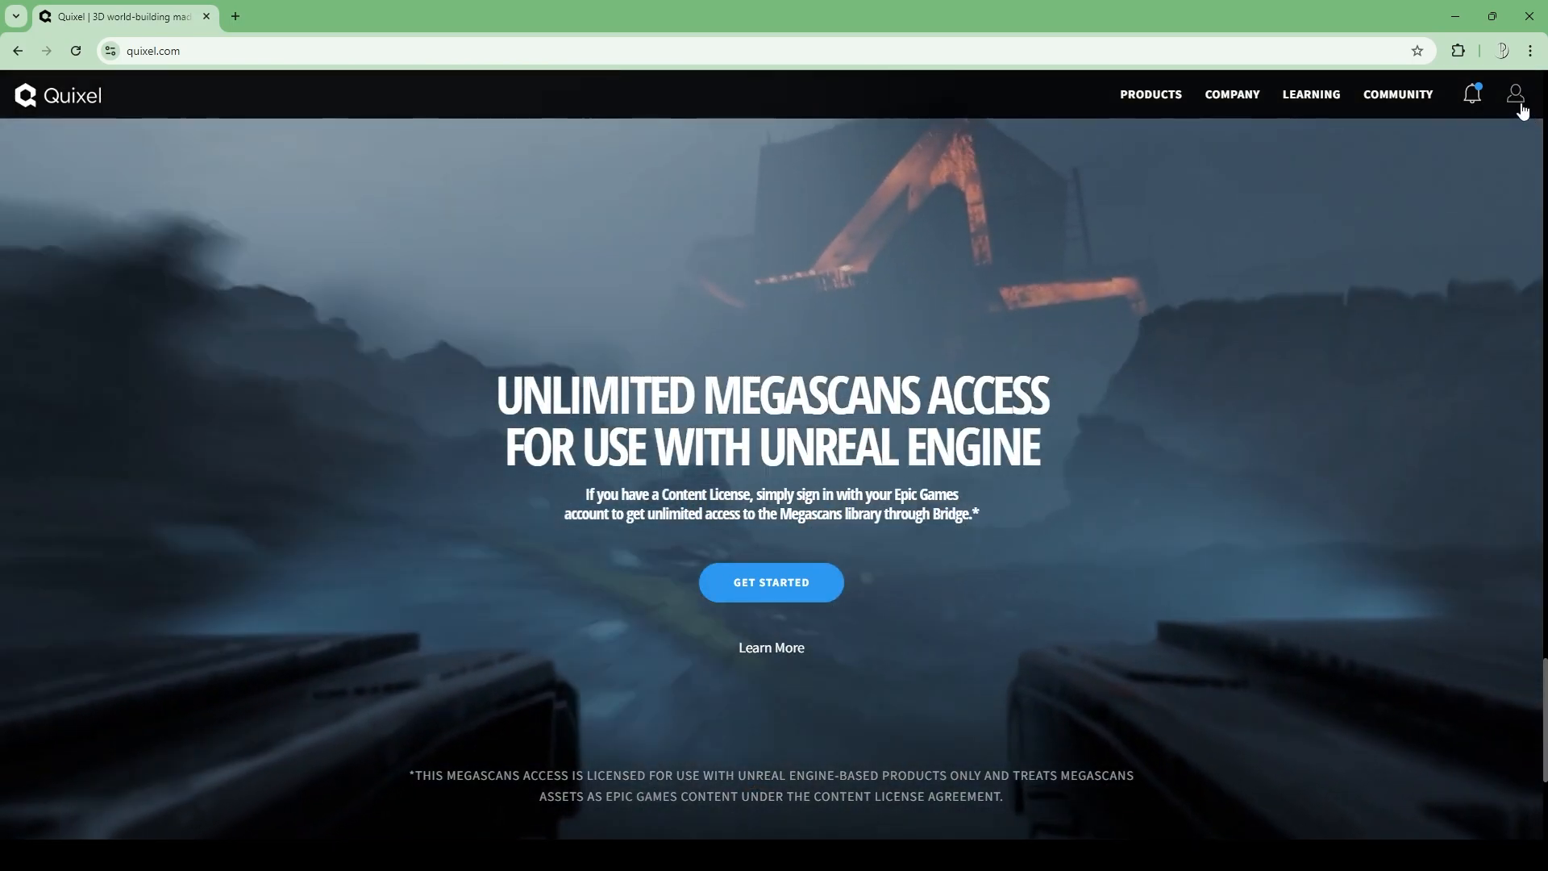
click(1522, 110)
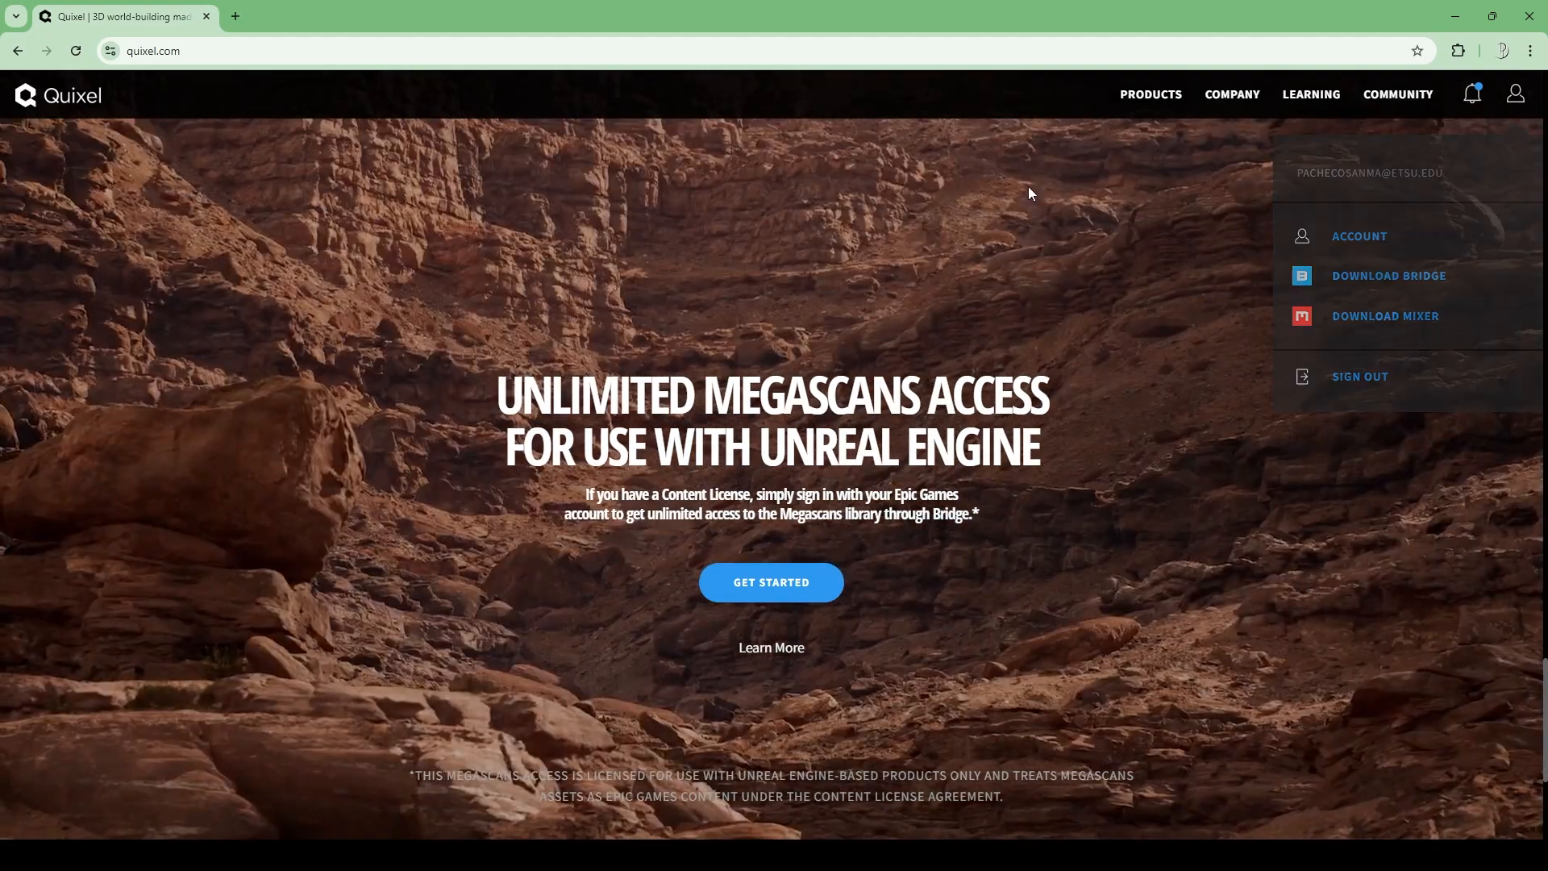
click(1028, 187)
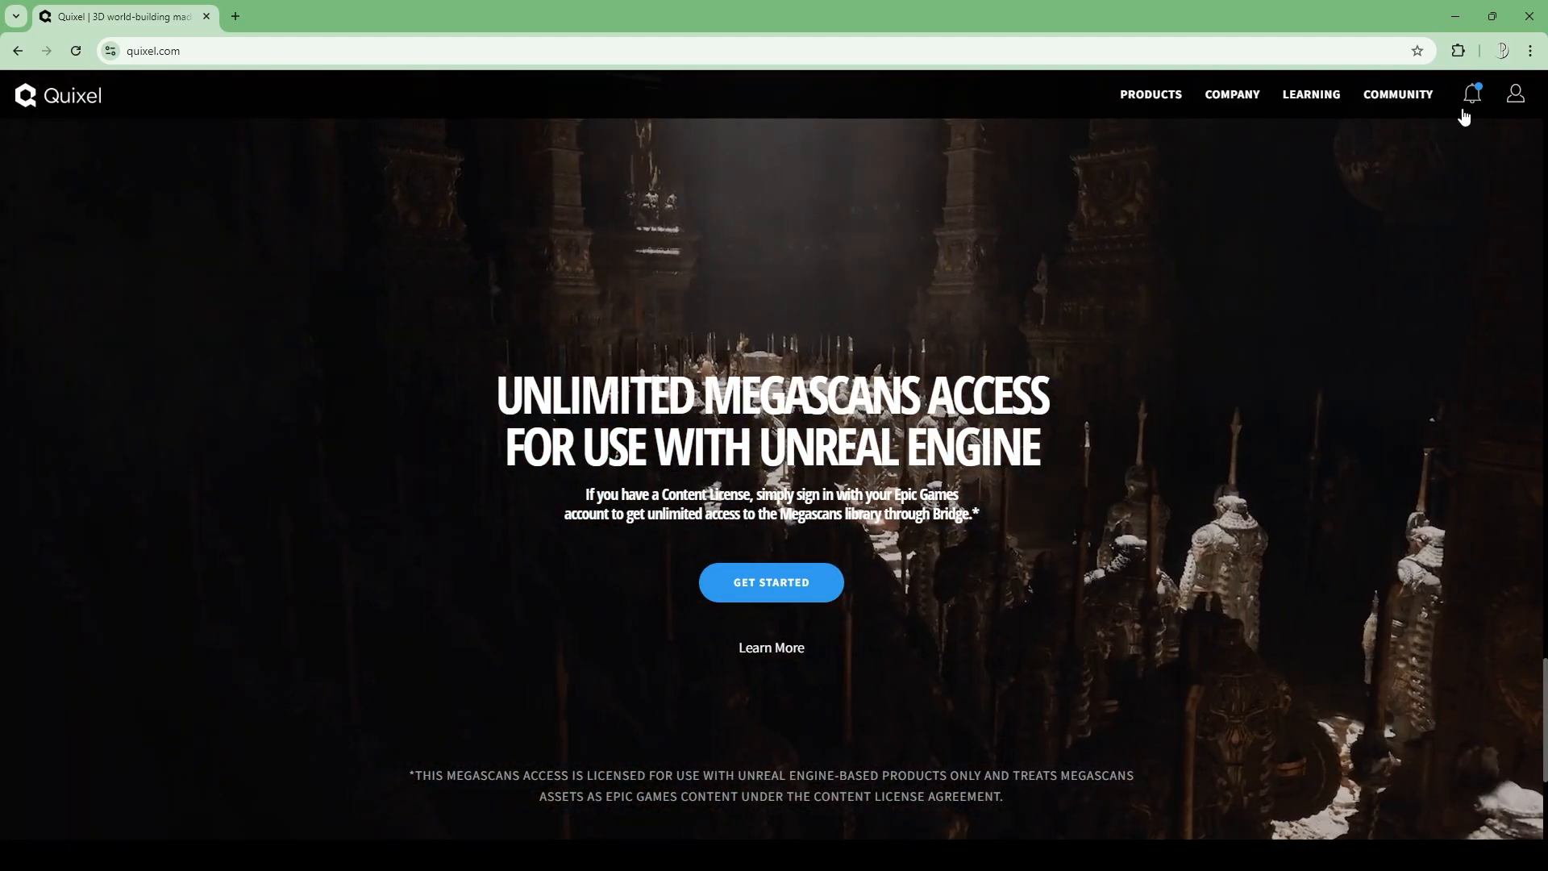
Step: Open the Browse Megascans library from Quixel's products
mouse_move(1398, 95)
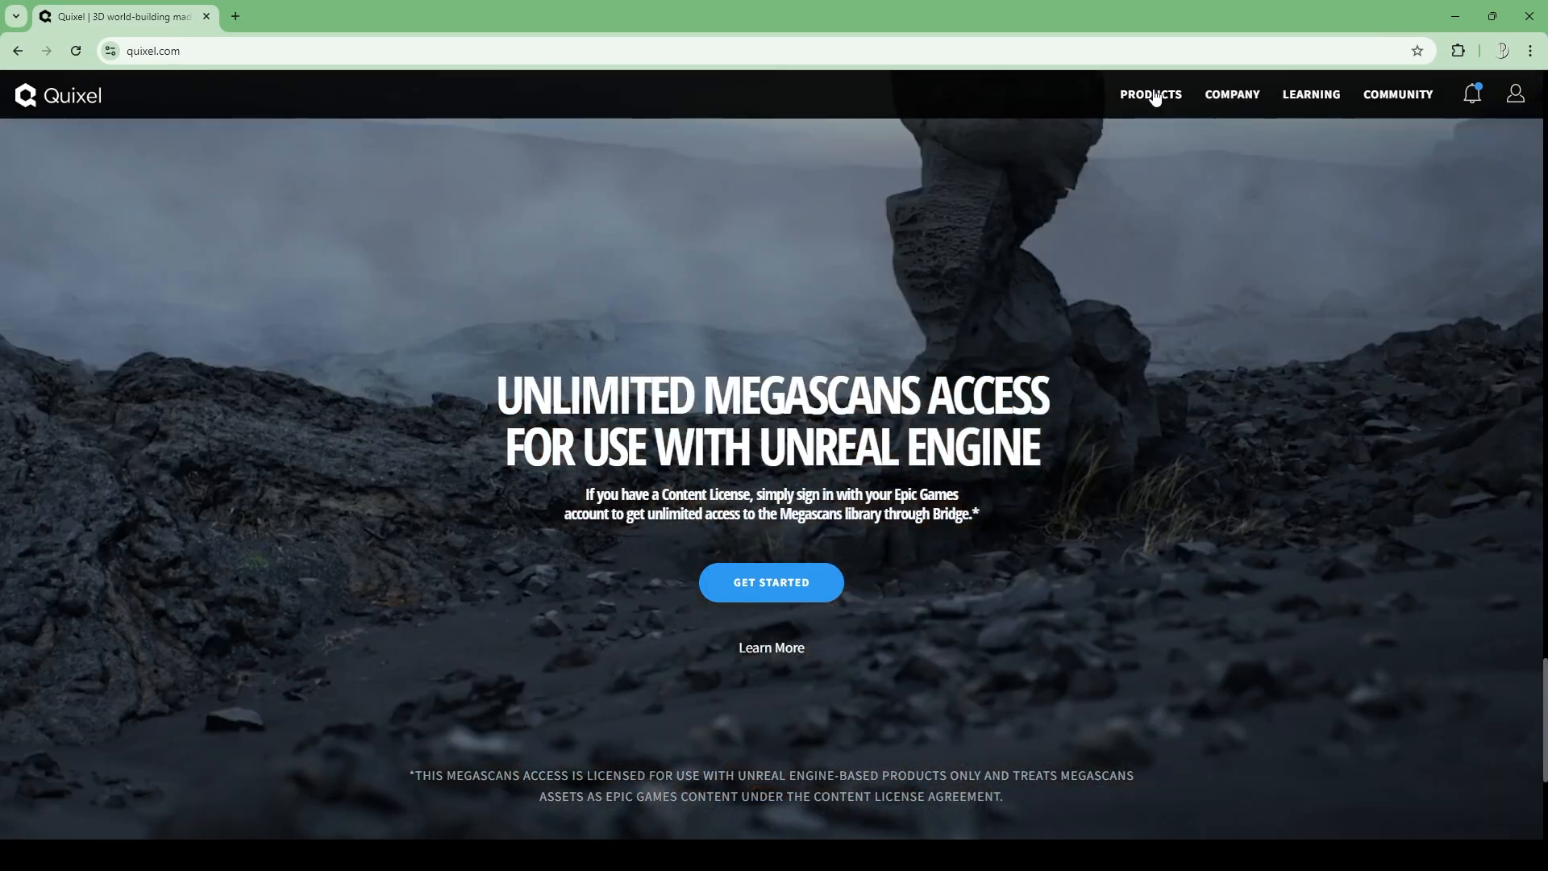
mouse_move(1147, 95)
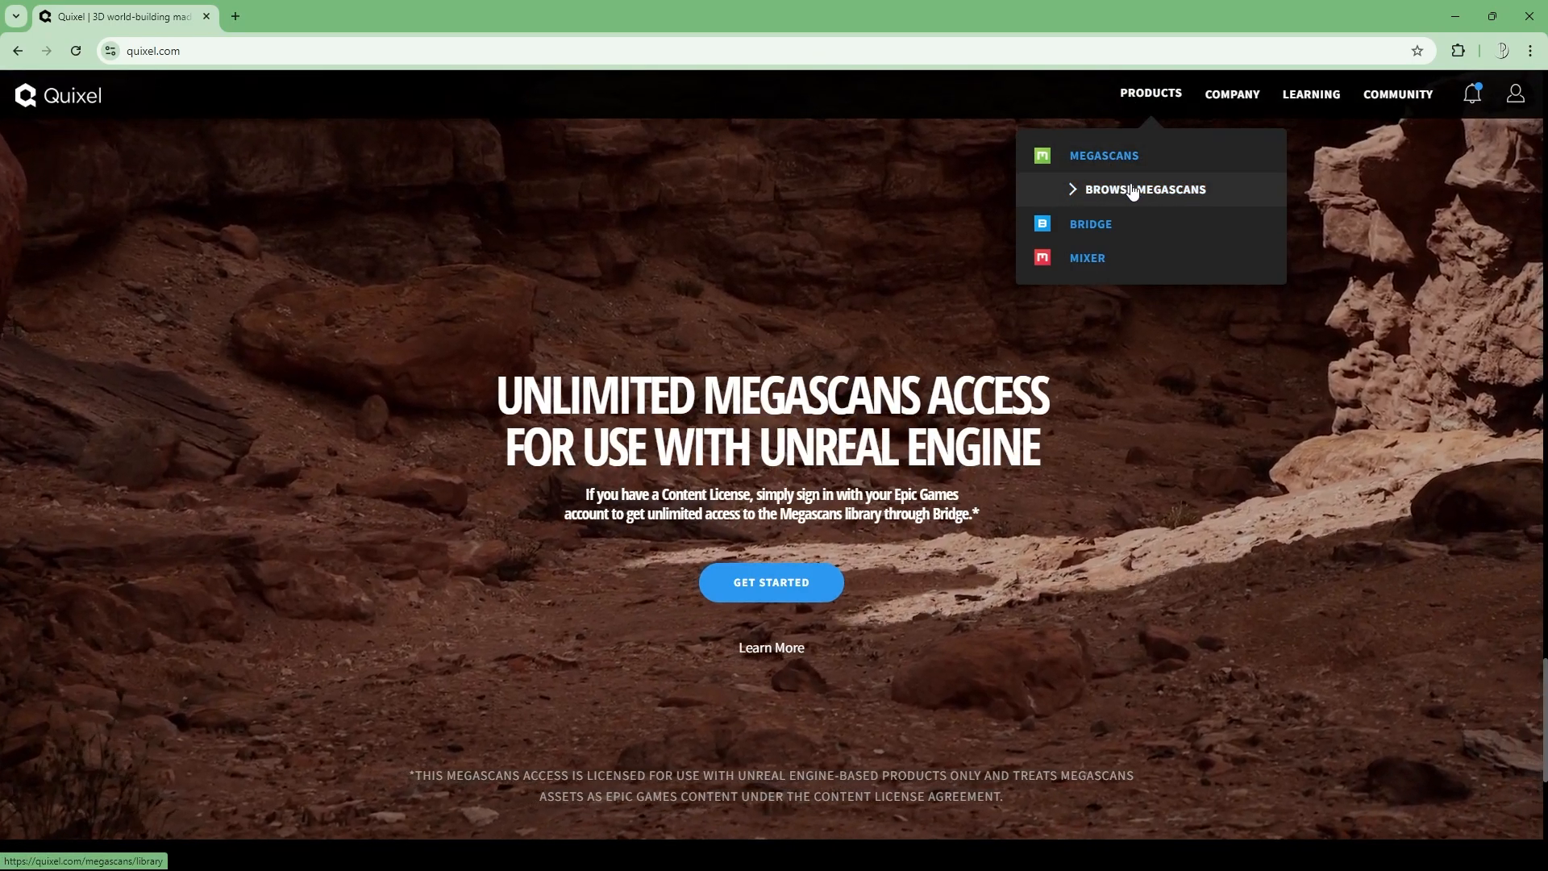
click(1133, 191)
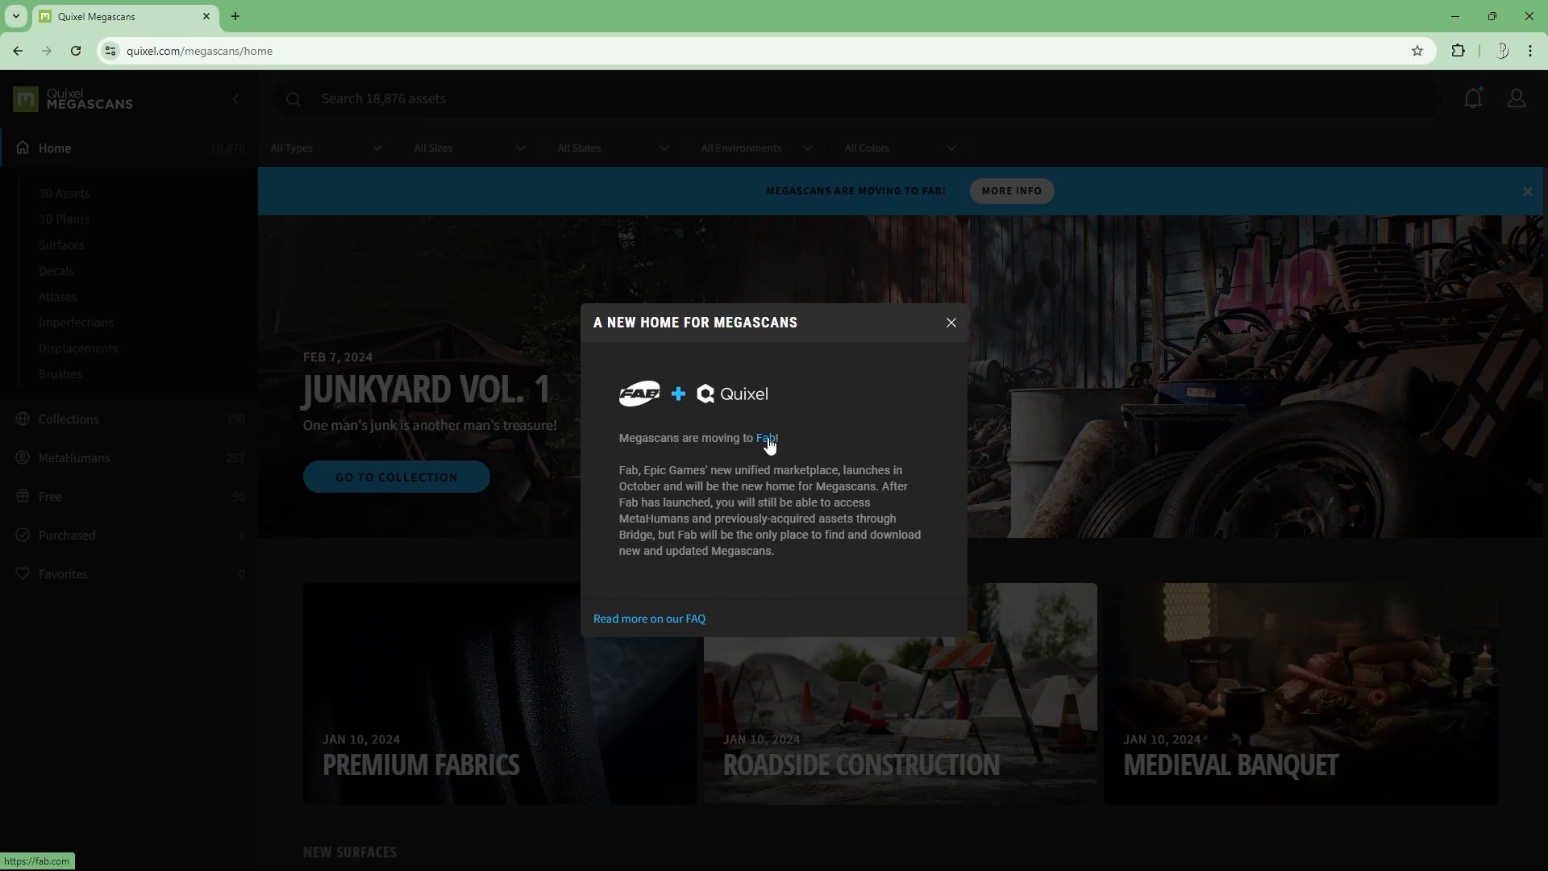
Step: View the Fab.com announcement page, then dismiss the Megascans move notice and close the Fab page
click(314, 16)
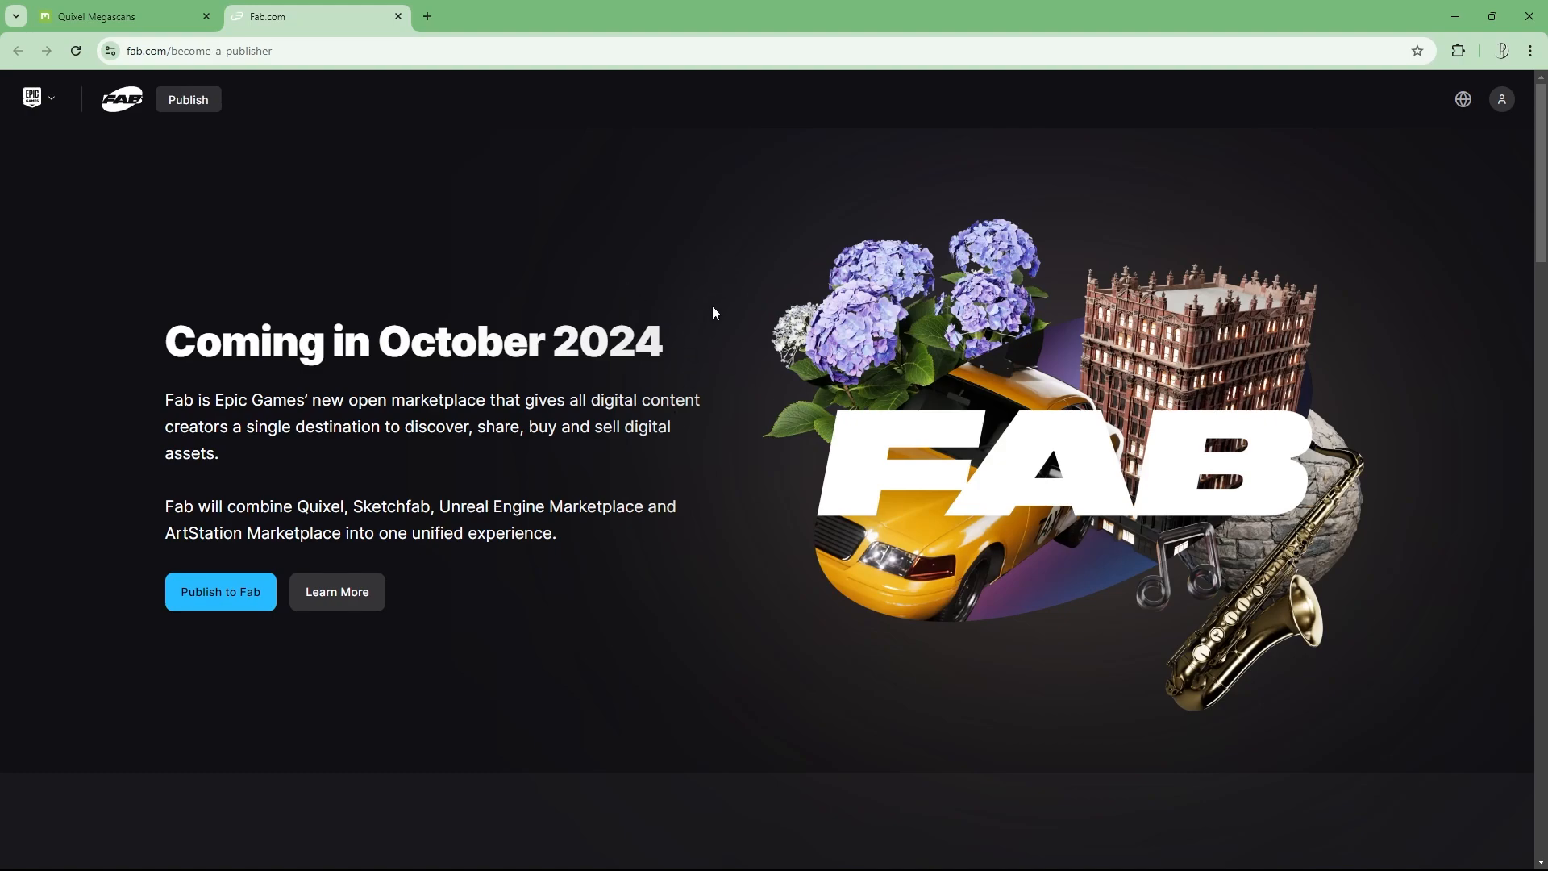
click(153, 19)
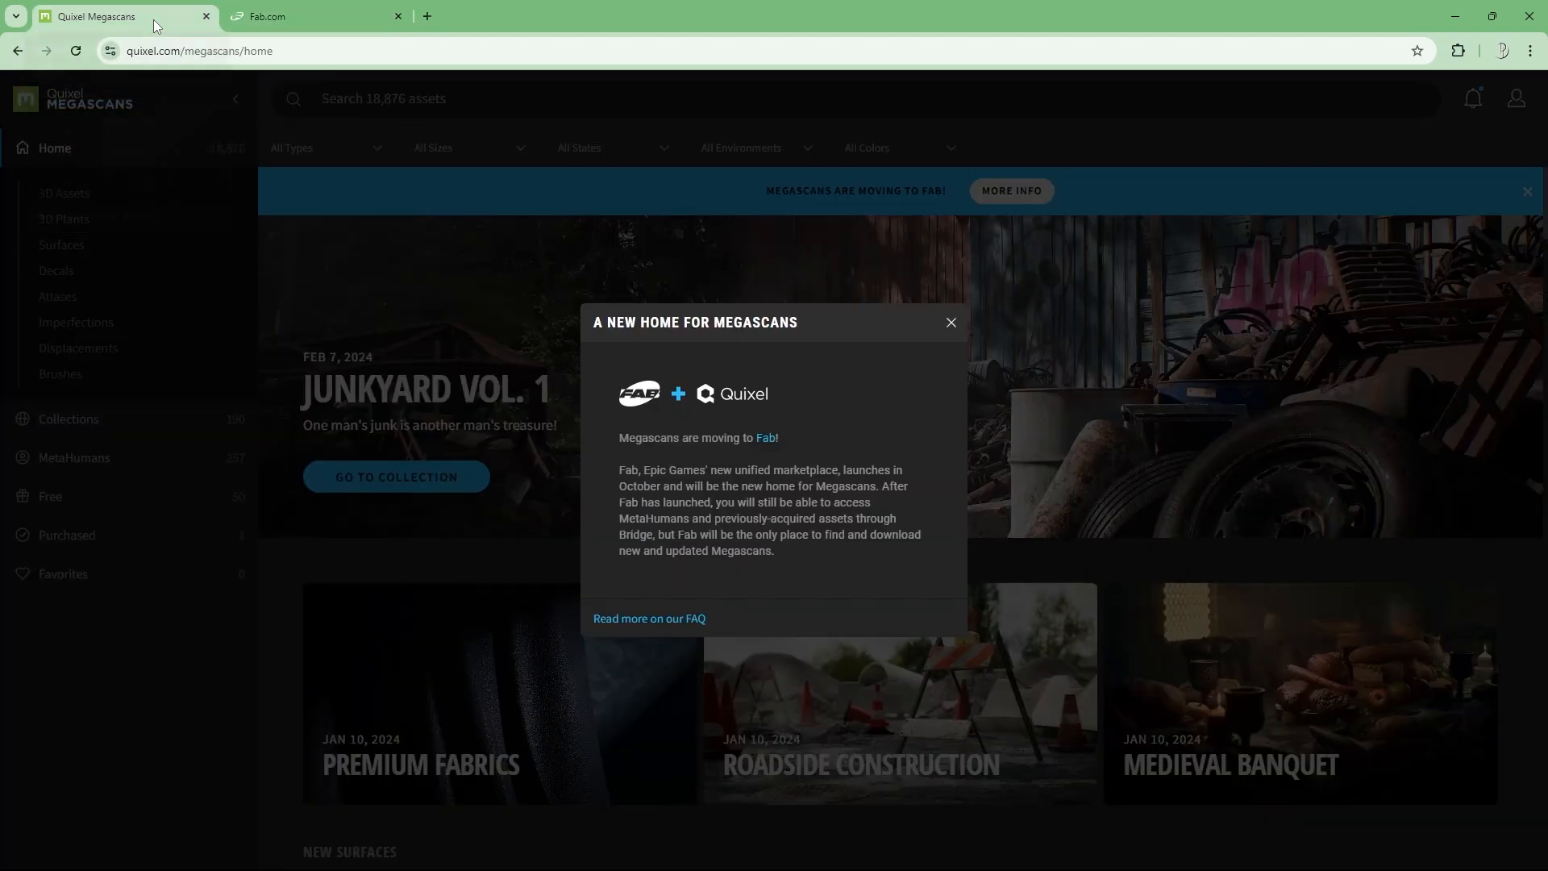
click(951, 322)
click(399, 17)
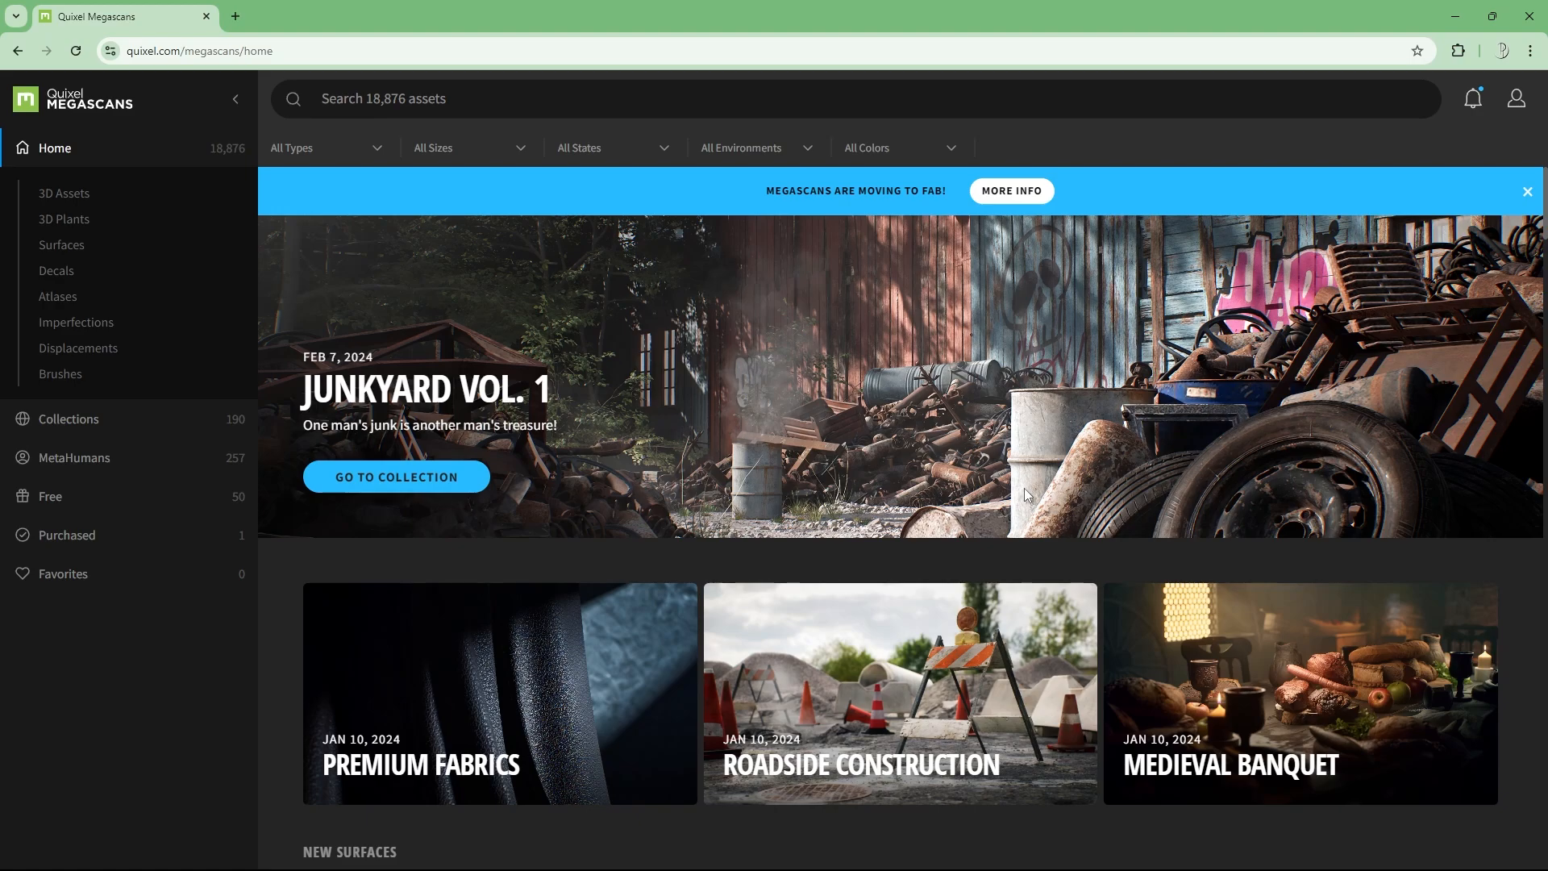
Step: Browse the 3D Assets category of the Megascans library through its latest assets
click(84, 196)
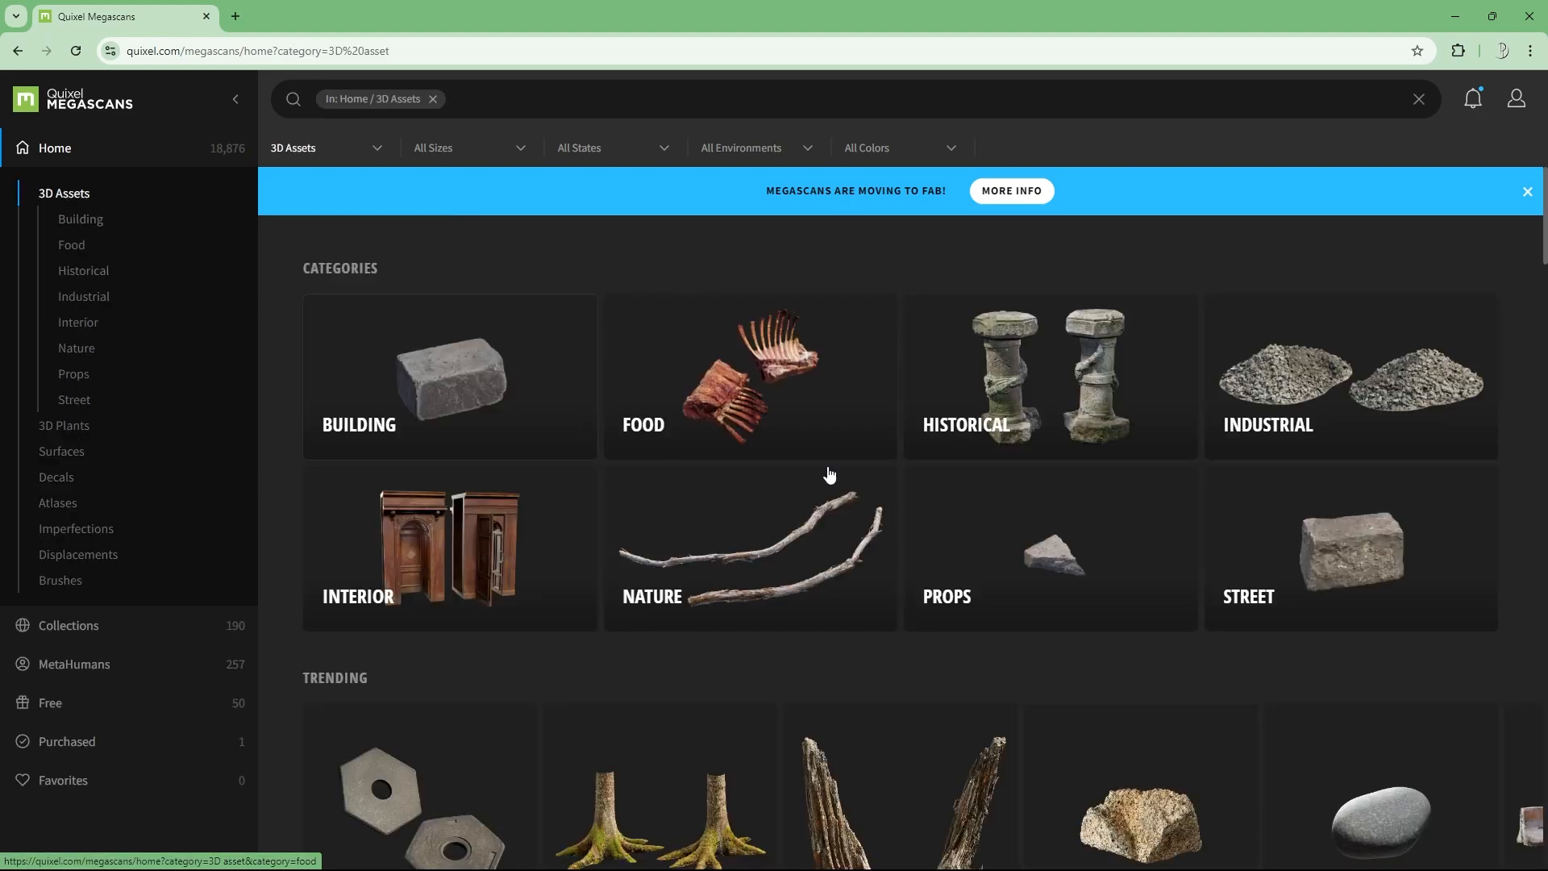
scroll(622, 519, down, 3)
scroll(726, 613, down, 5)
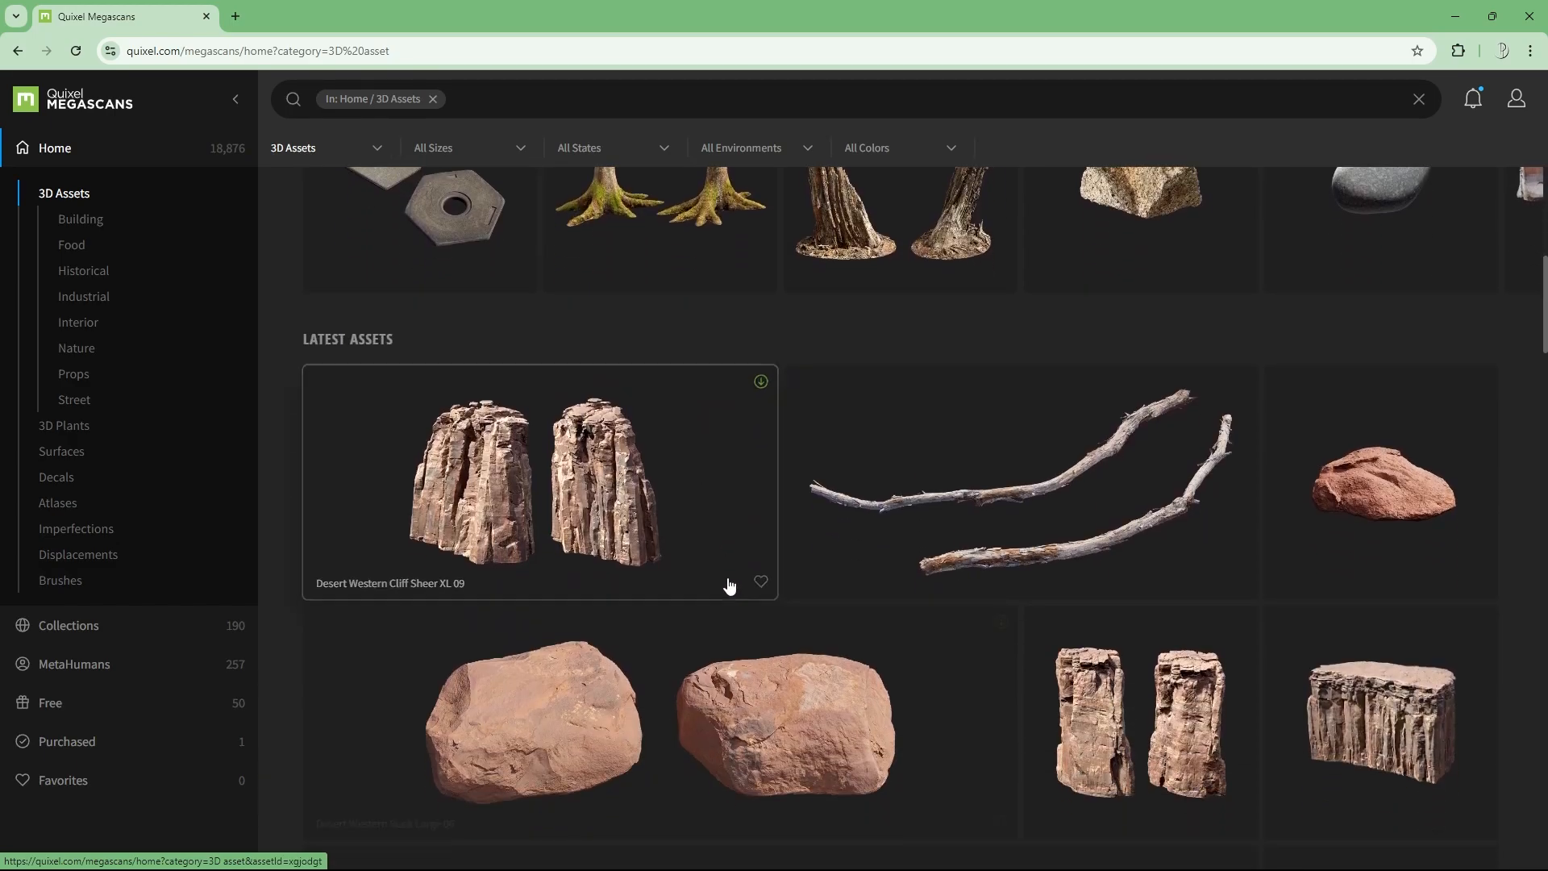
scroll(903, 663, down, 5)
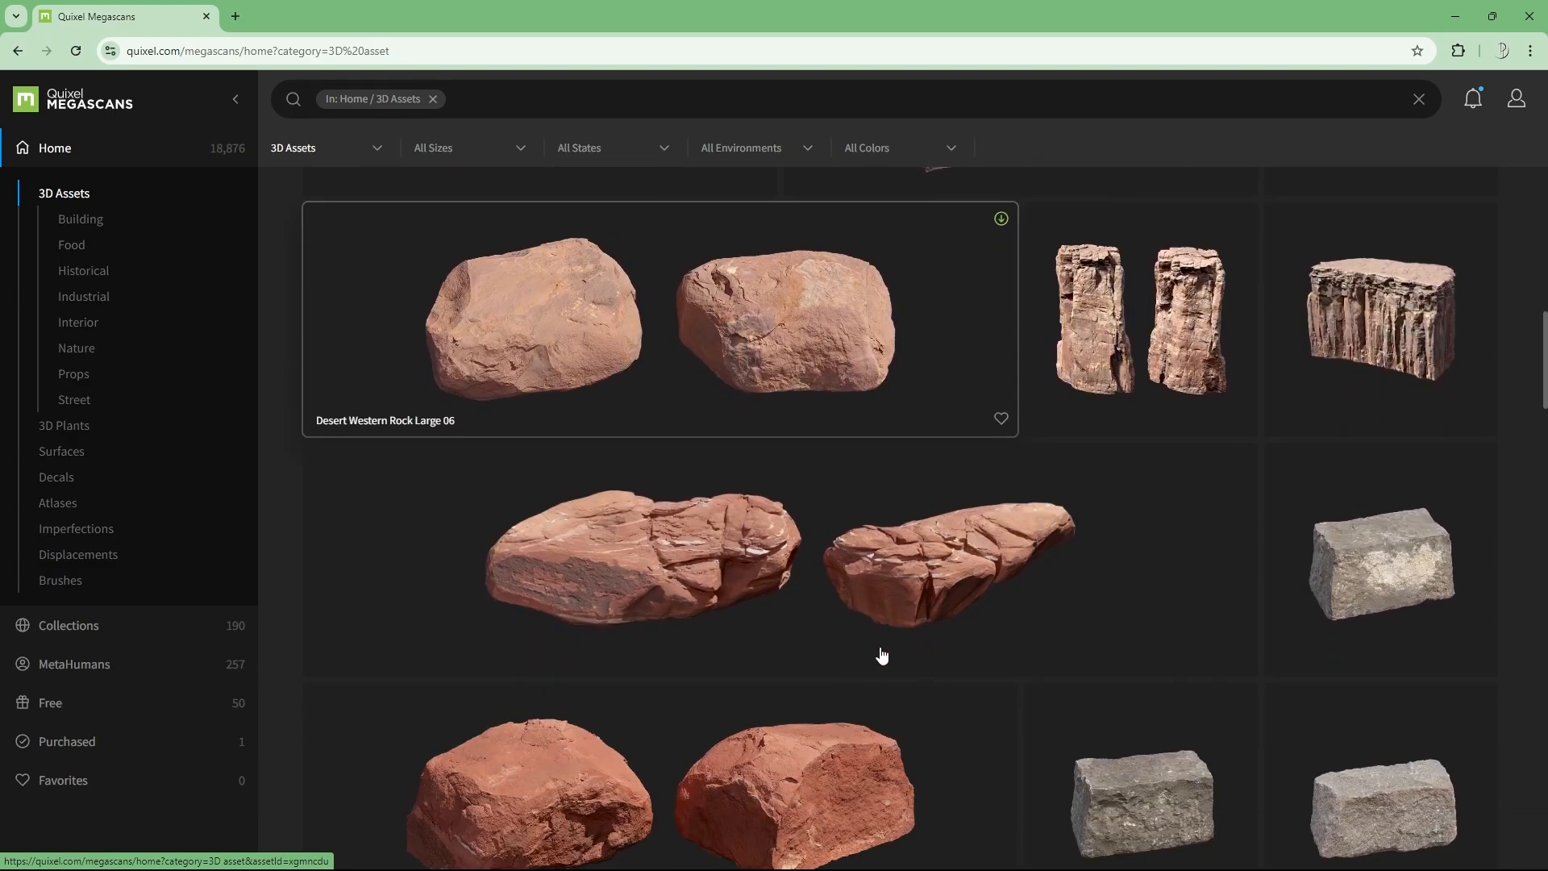
scroll(920, 436, down, 6)
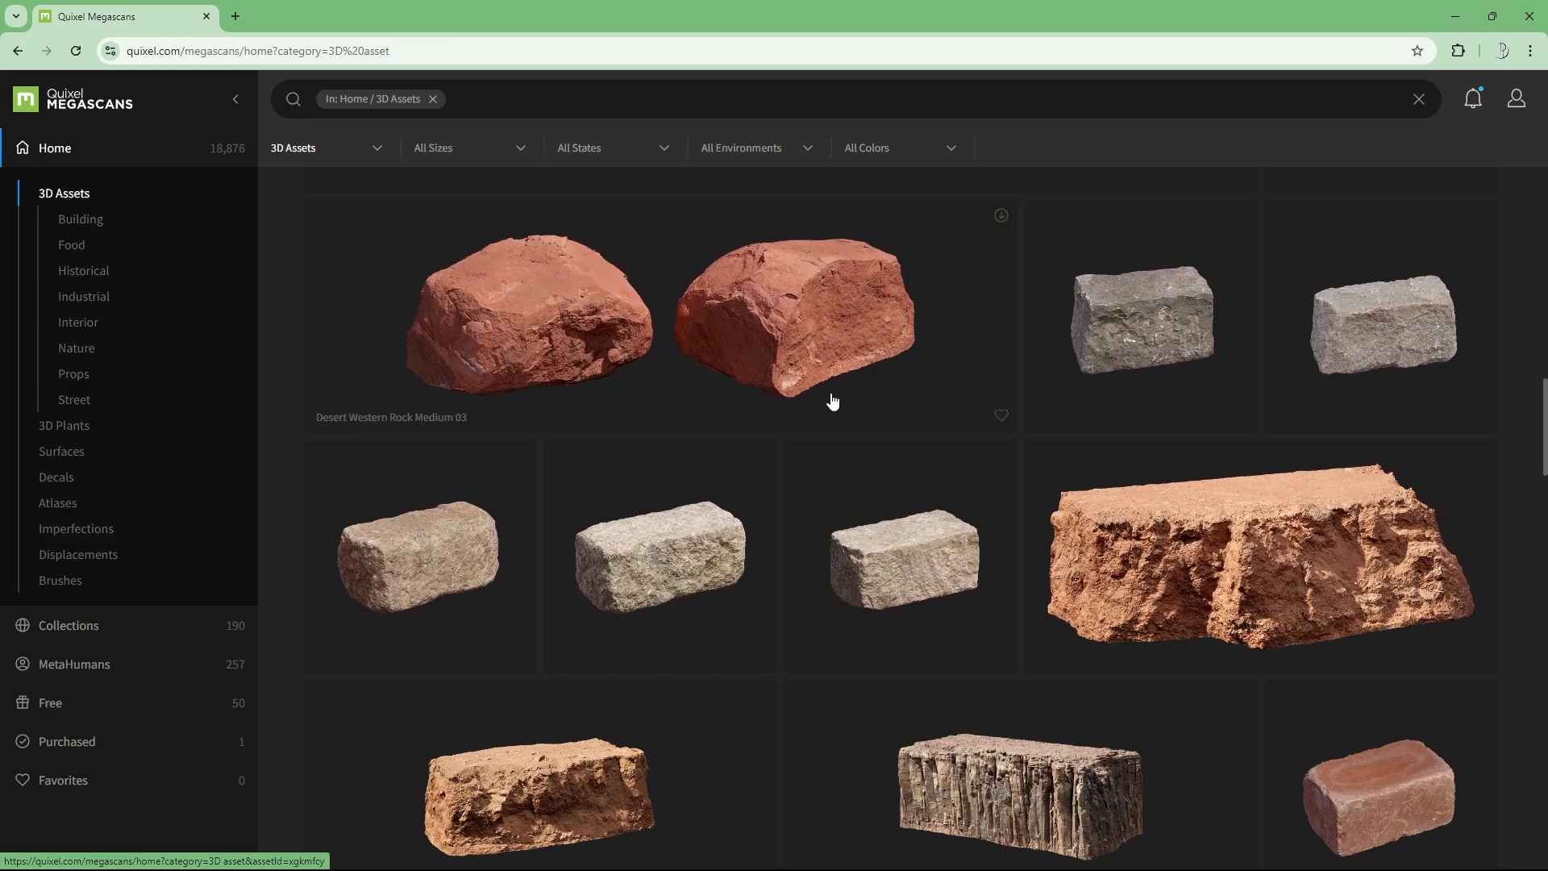
scroll(838, 415, down, 15)
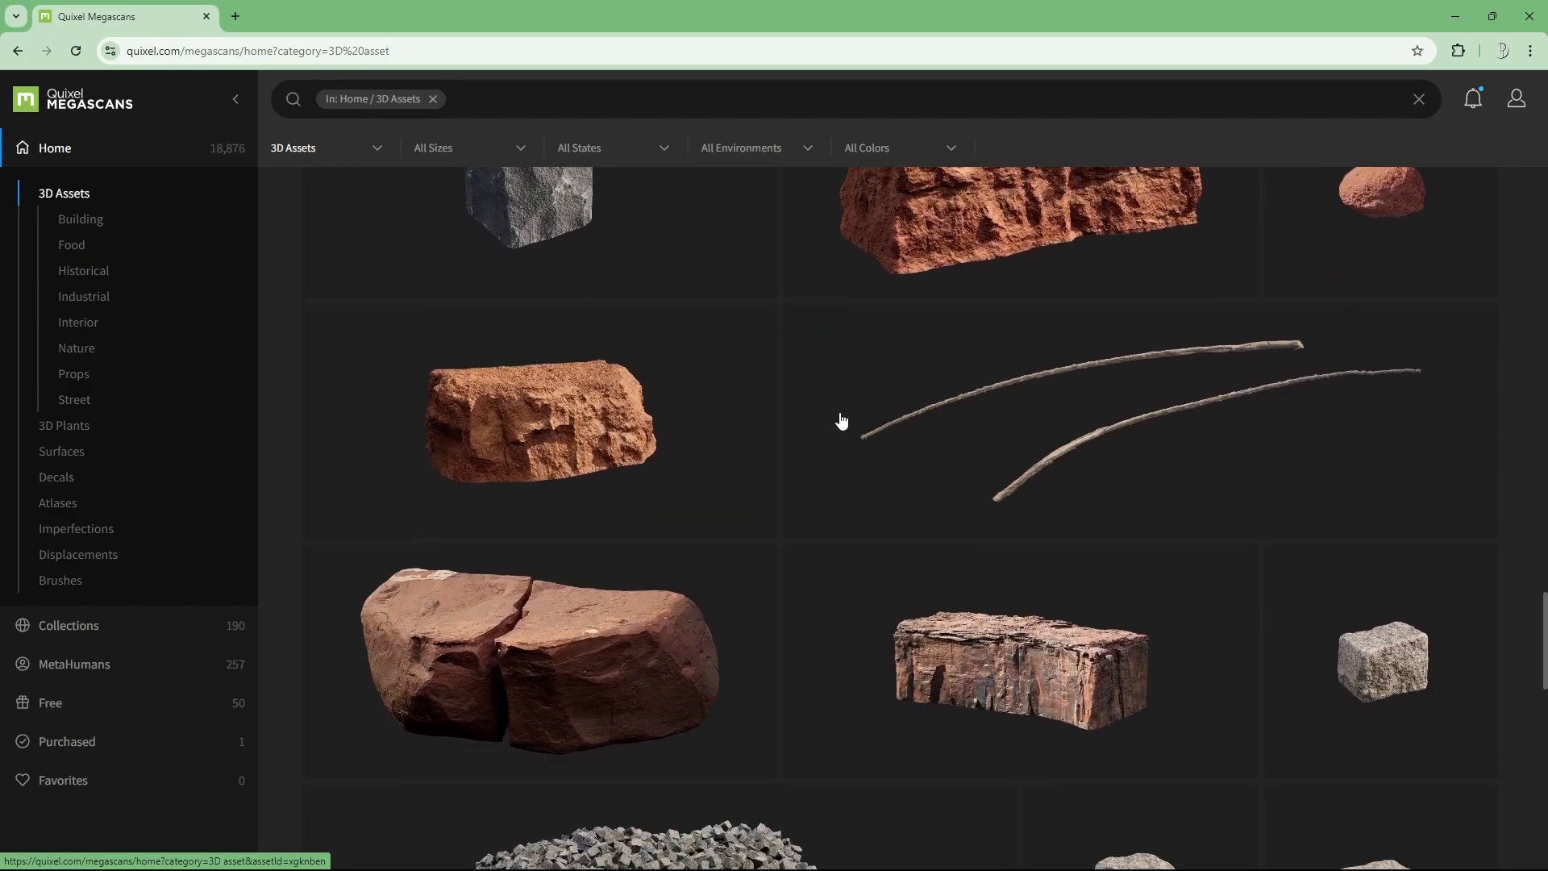
scroll(839, 419, up, 3)
Step: Preview the Desert Western Ledge Sand Medium 02 asset, close it and return to the start of the 3D Assets page
click(1019, 371)
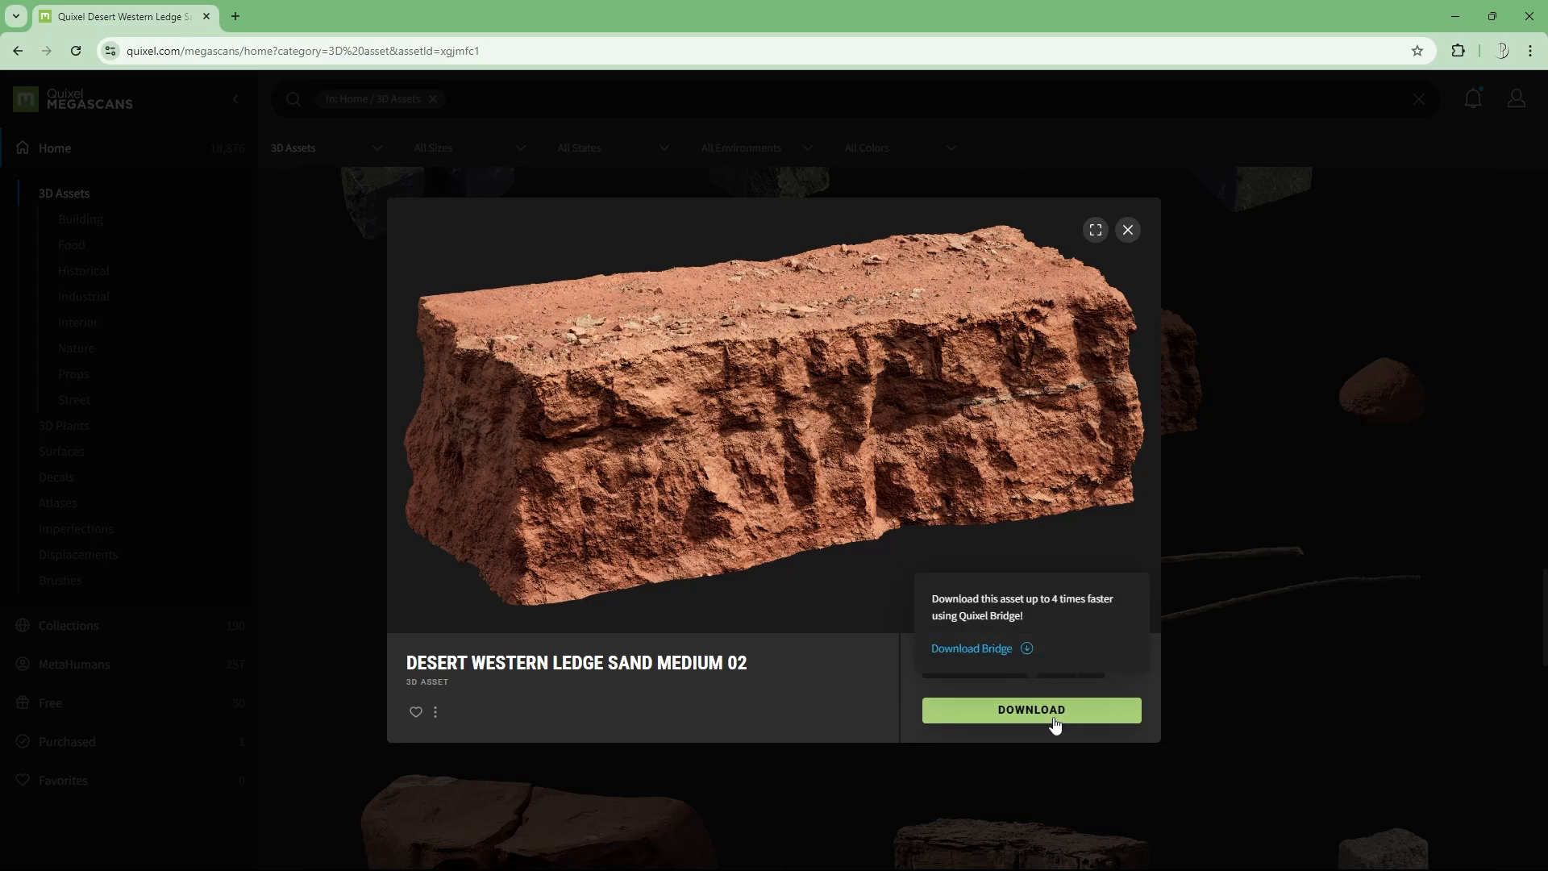
click(1371, 373)
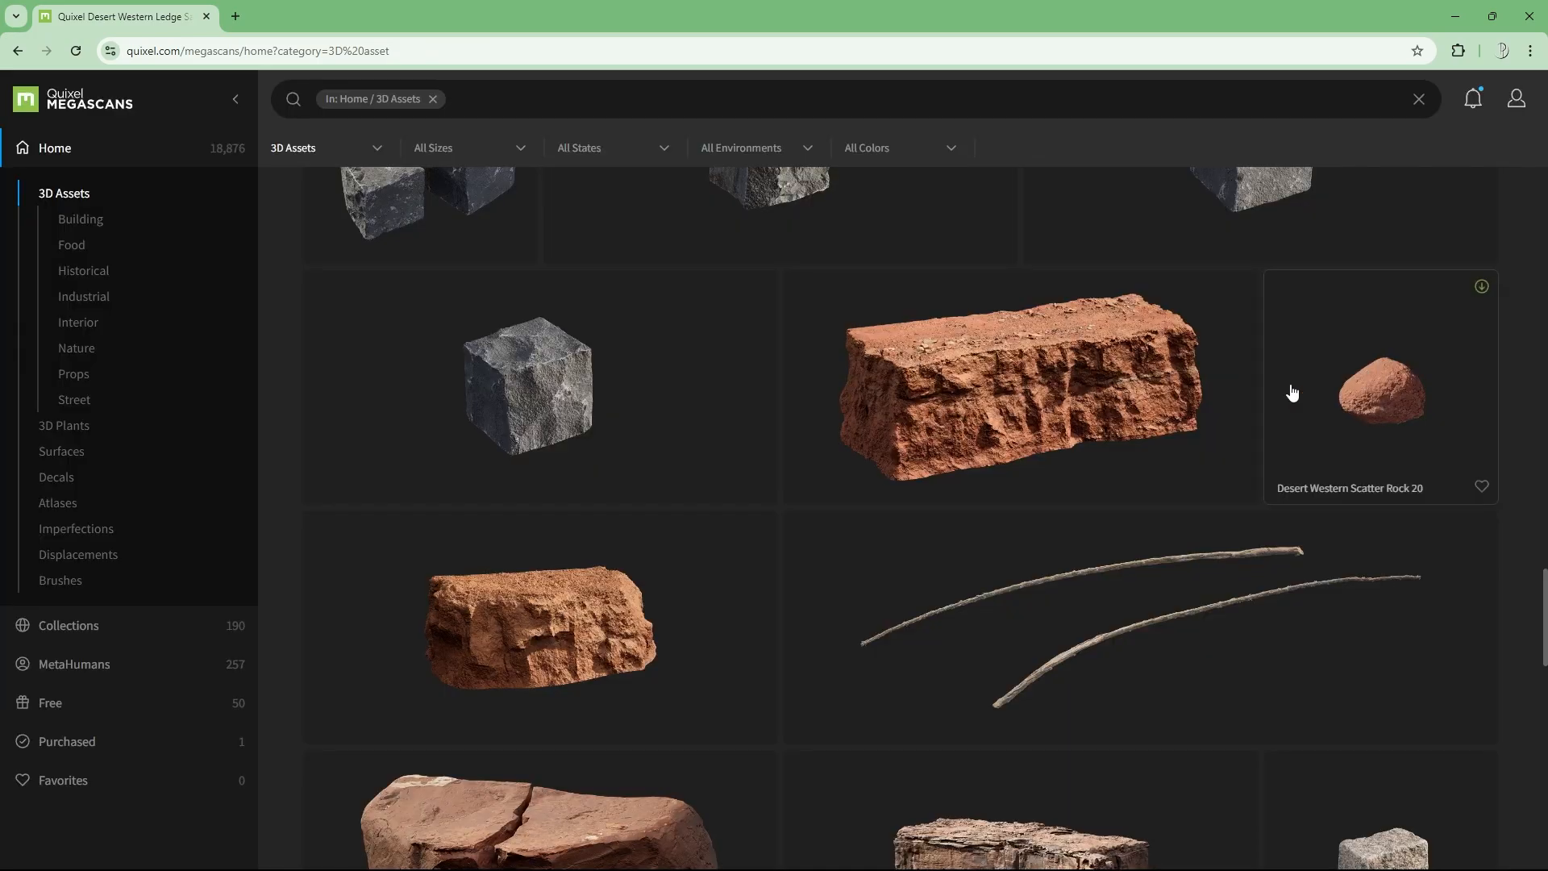
scroll(816, 525, up, 10)
scroll(887, 559, up, 15)
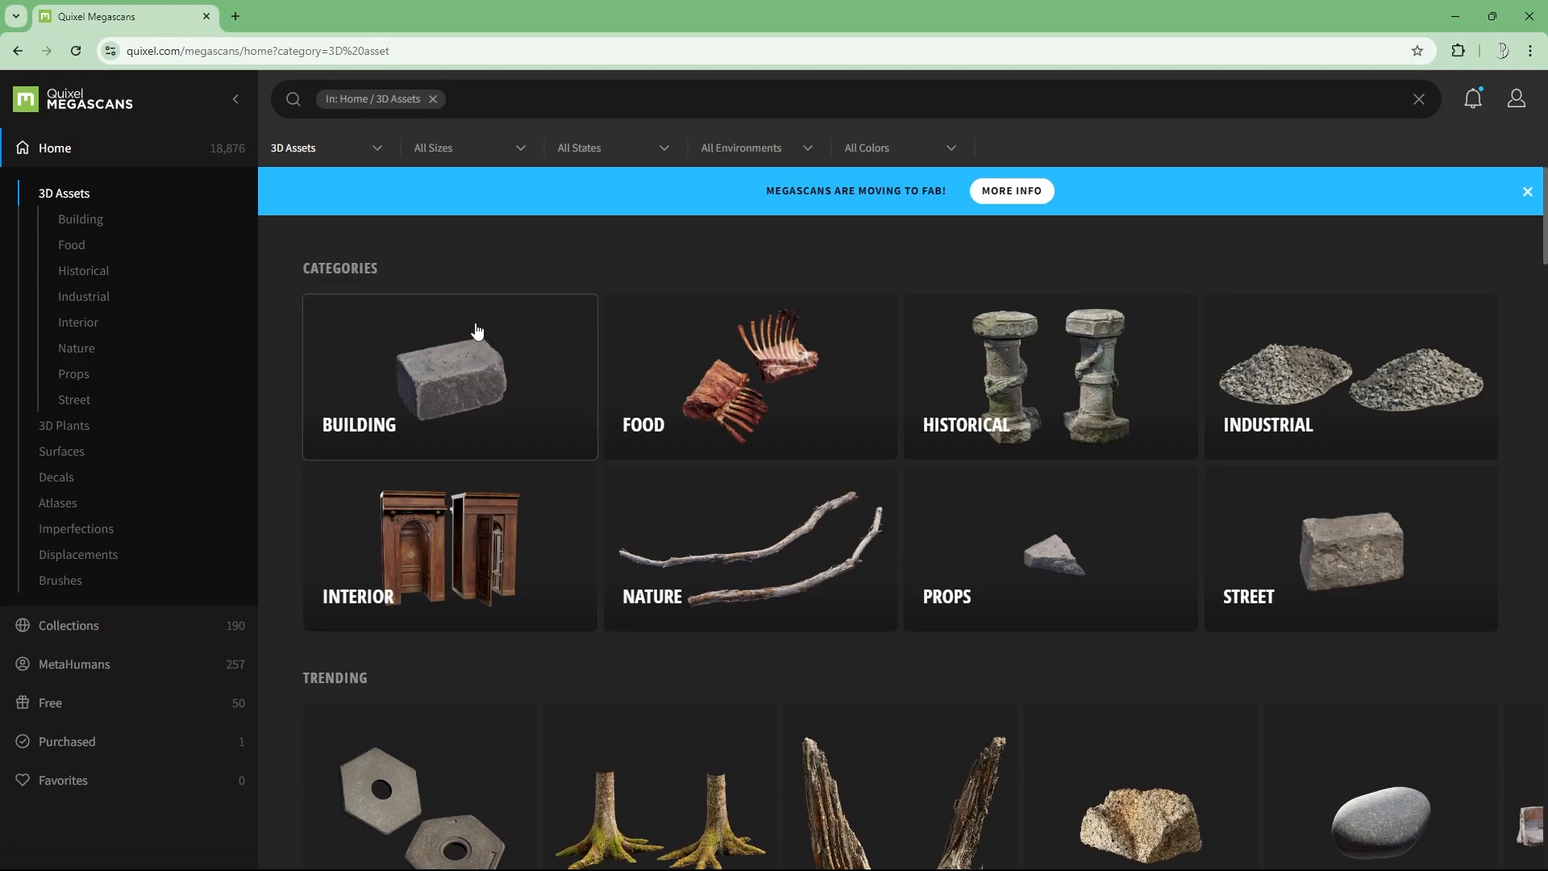
Step: Remove the 3D Assets filter and search the whole Megascans library for "stairs"
click(432, 98)
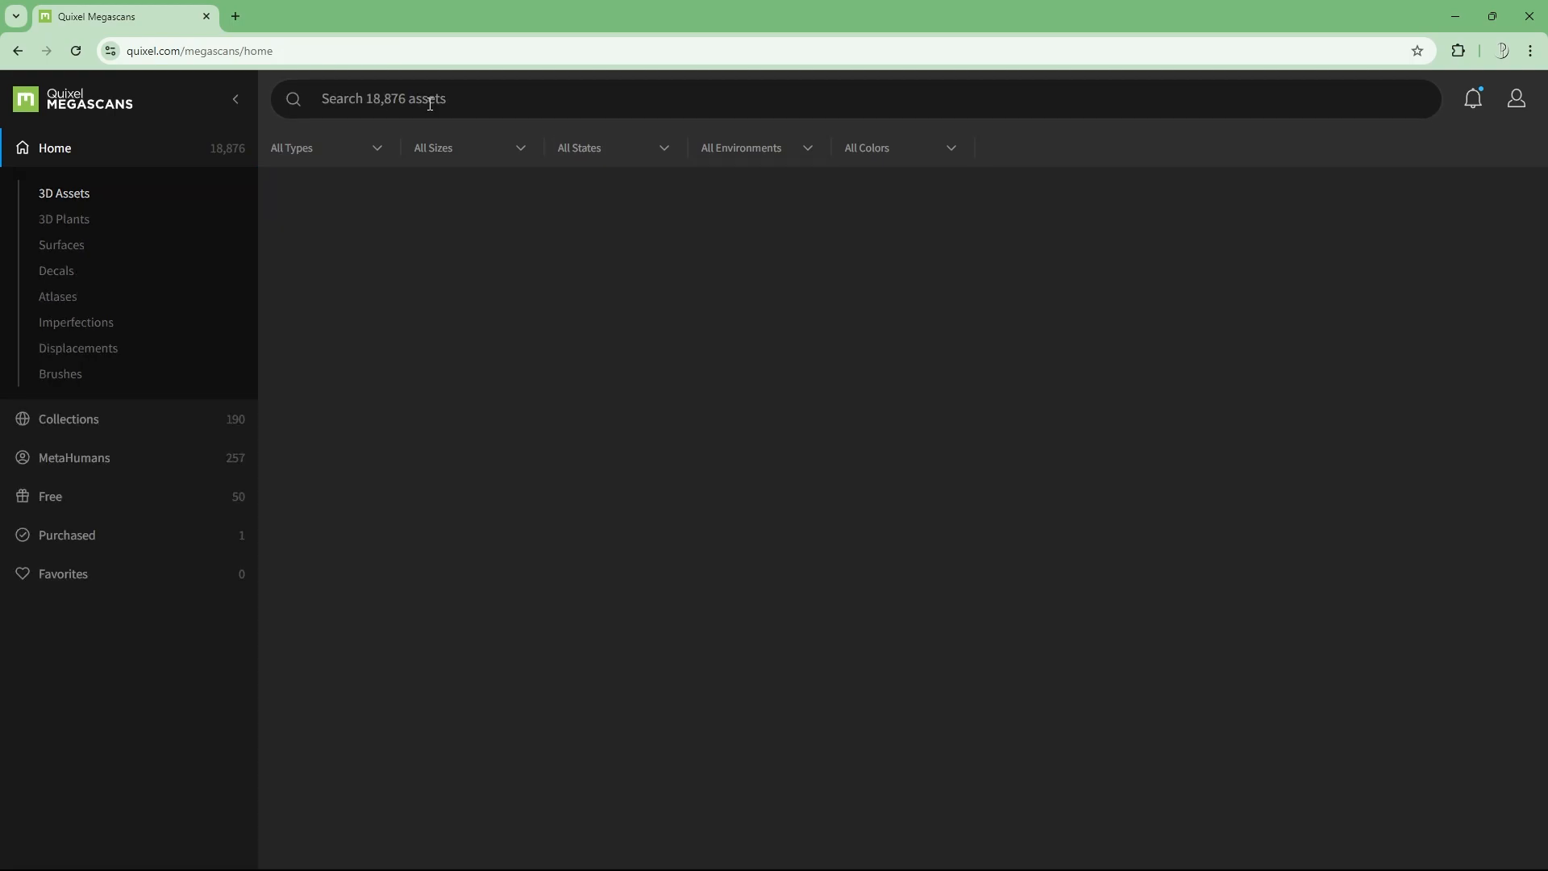
click(431, 103)
text(stairs)
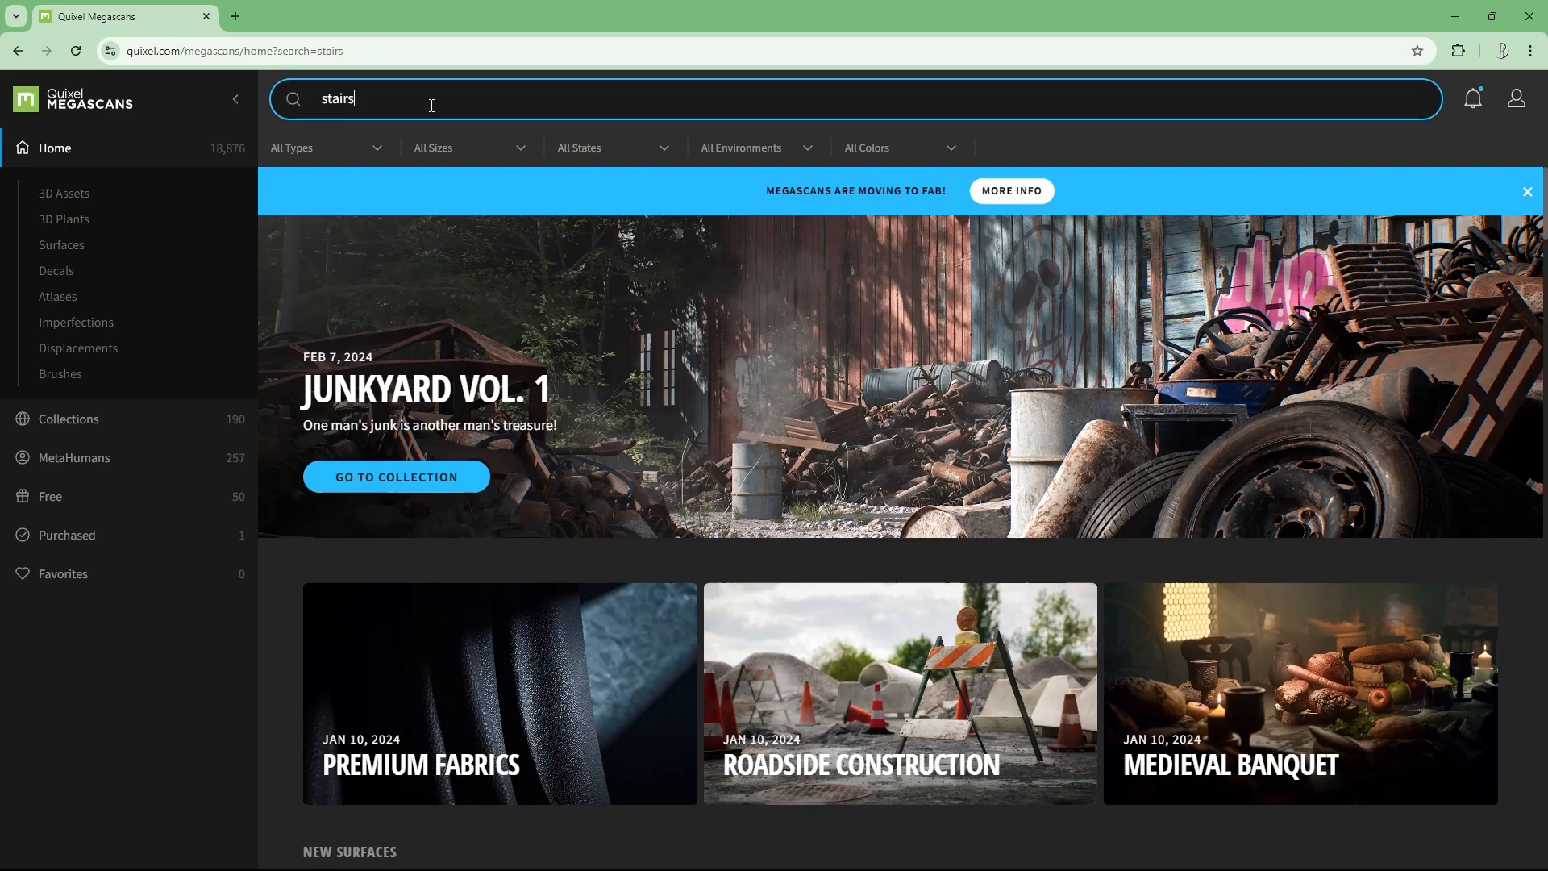
key(Return)
scroll(543, 439, down, 2)
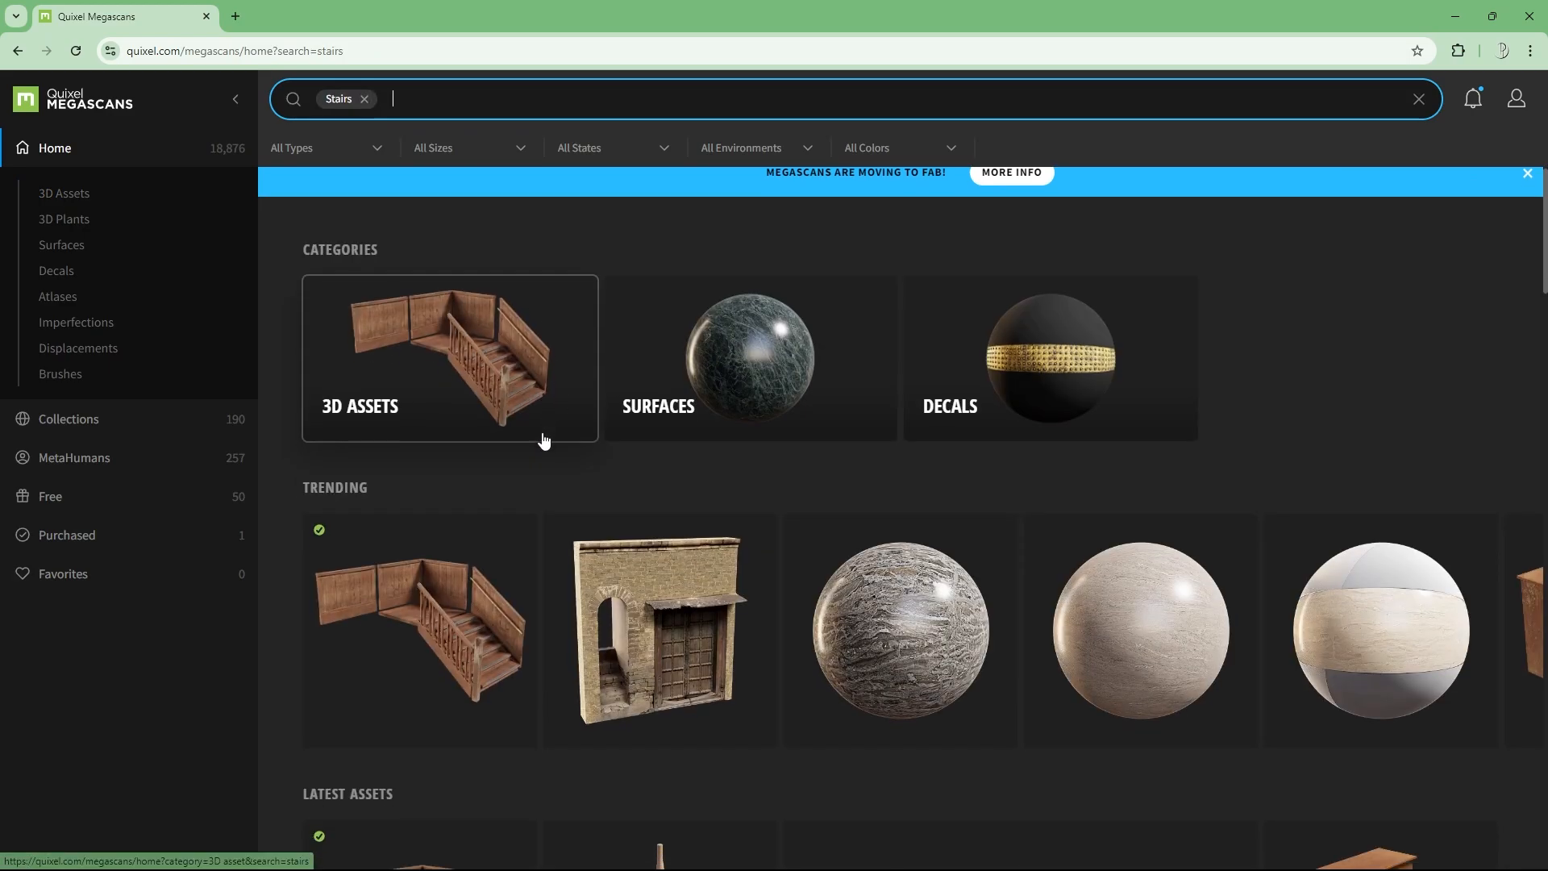
Step: Preview the Modular Wooden Staircase asset, close it and look over the other stairs results
click(430, 500)
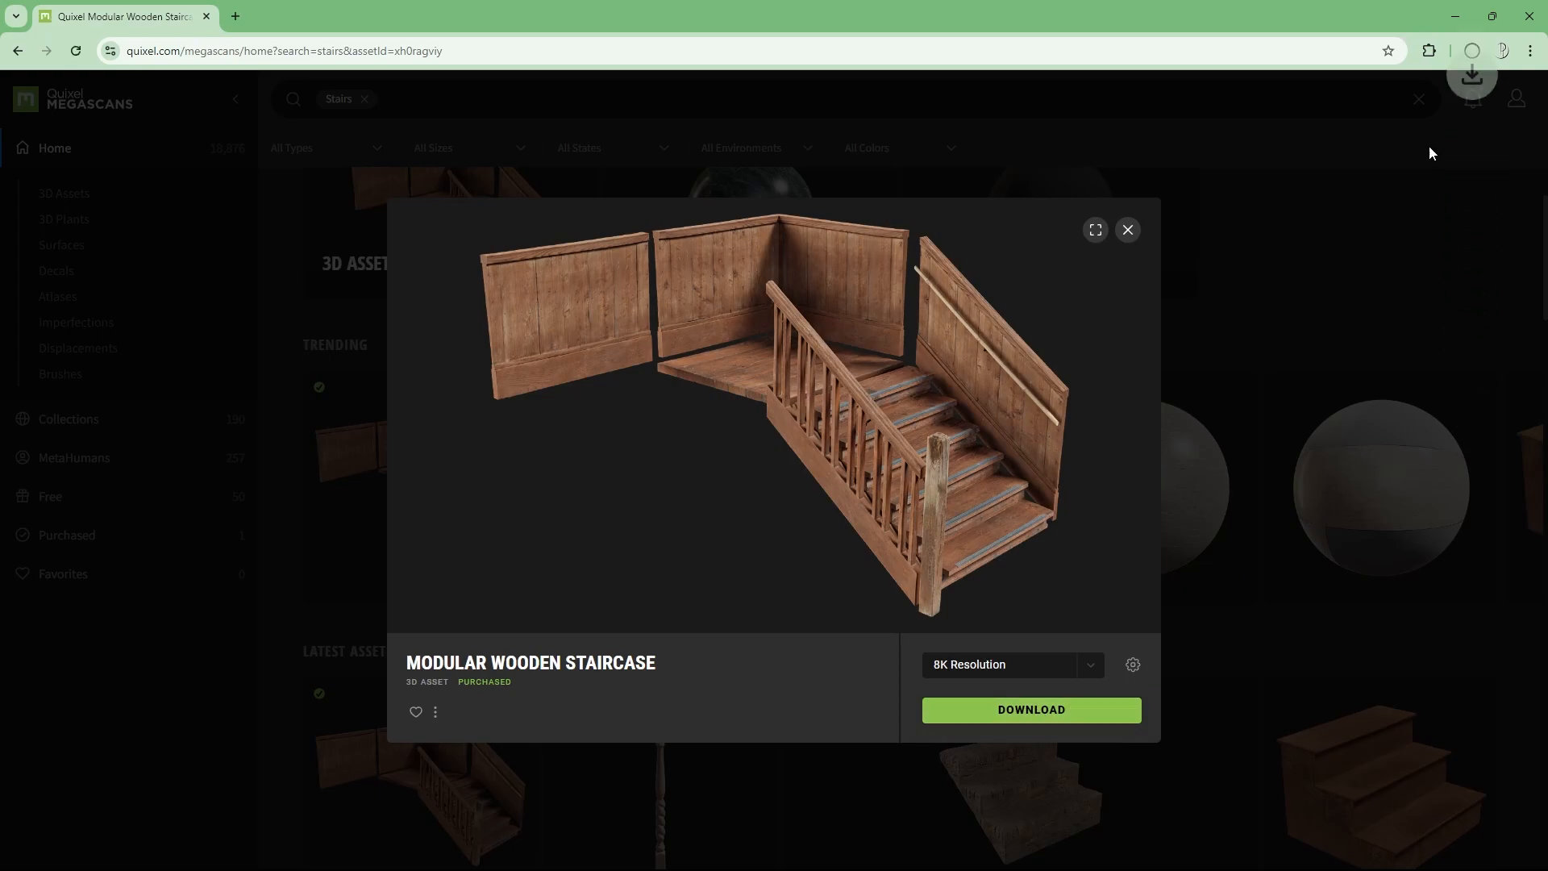
click(1128, 231)
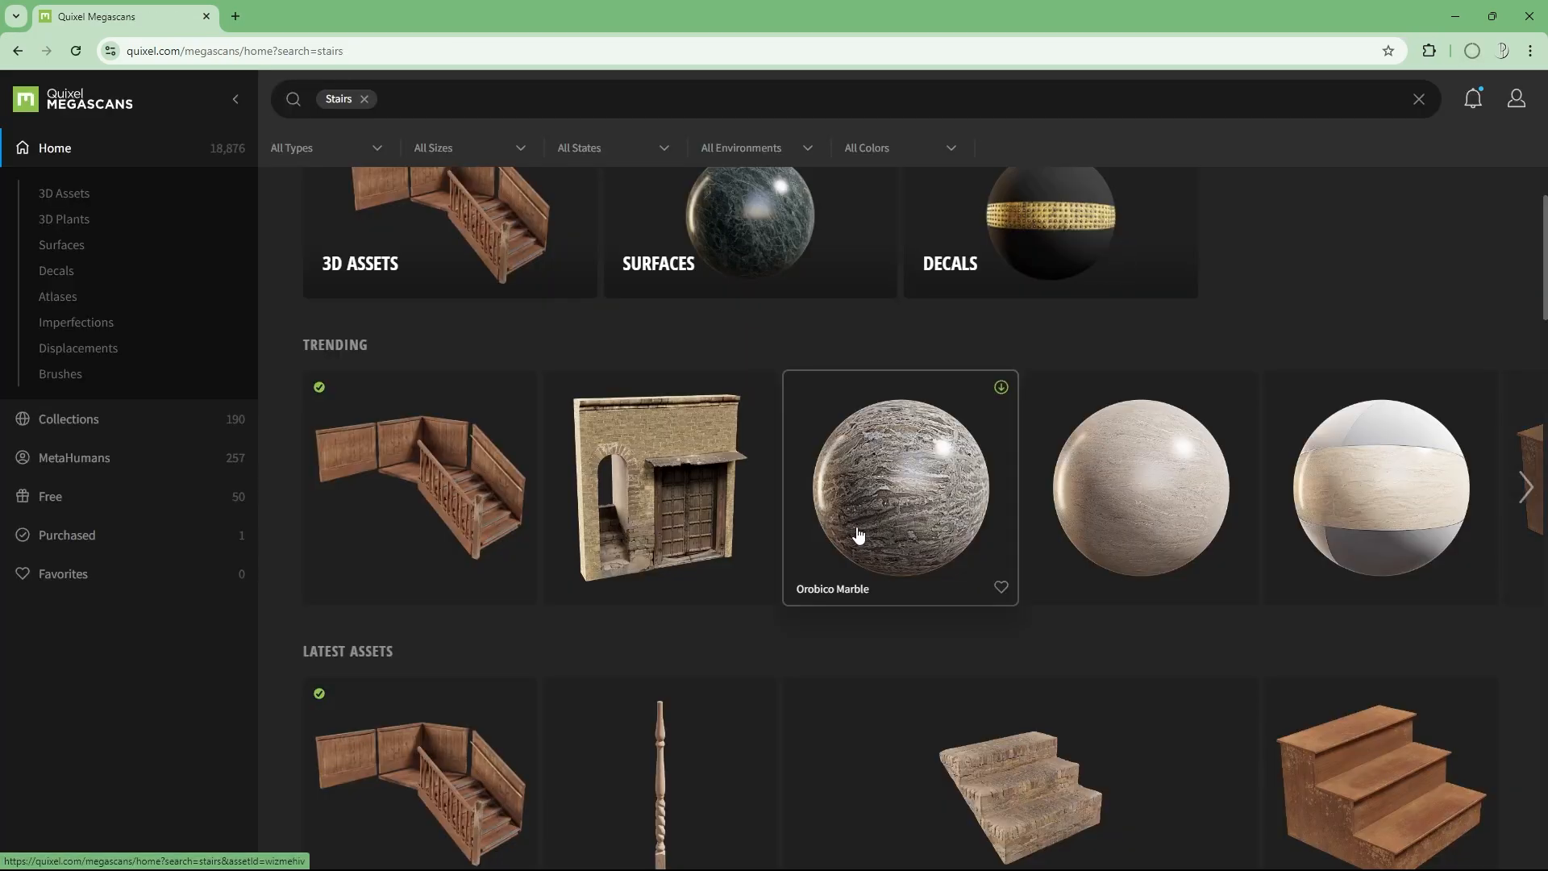
scroll(857, 535, down, 2)
scroll(858, 536, up, 3)
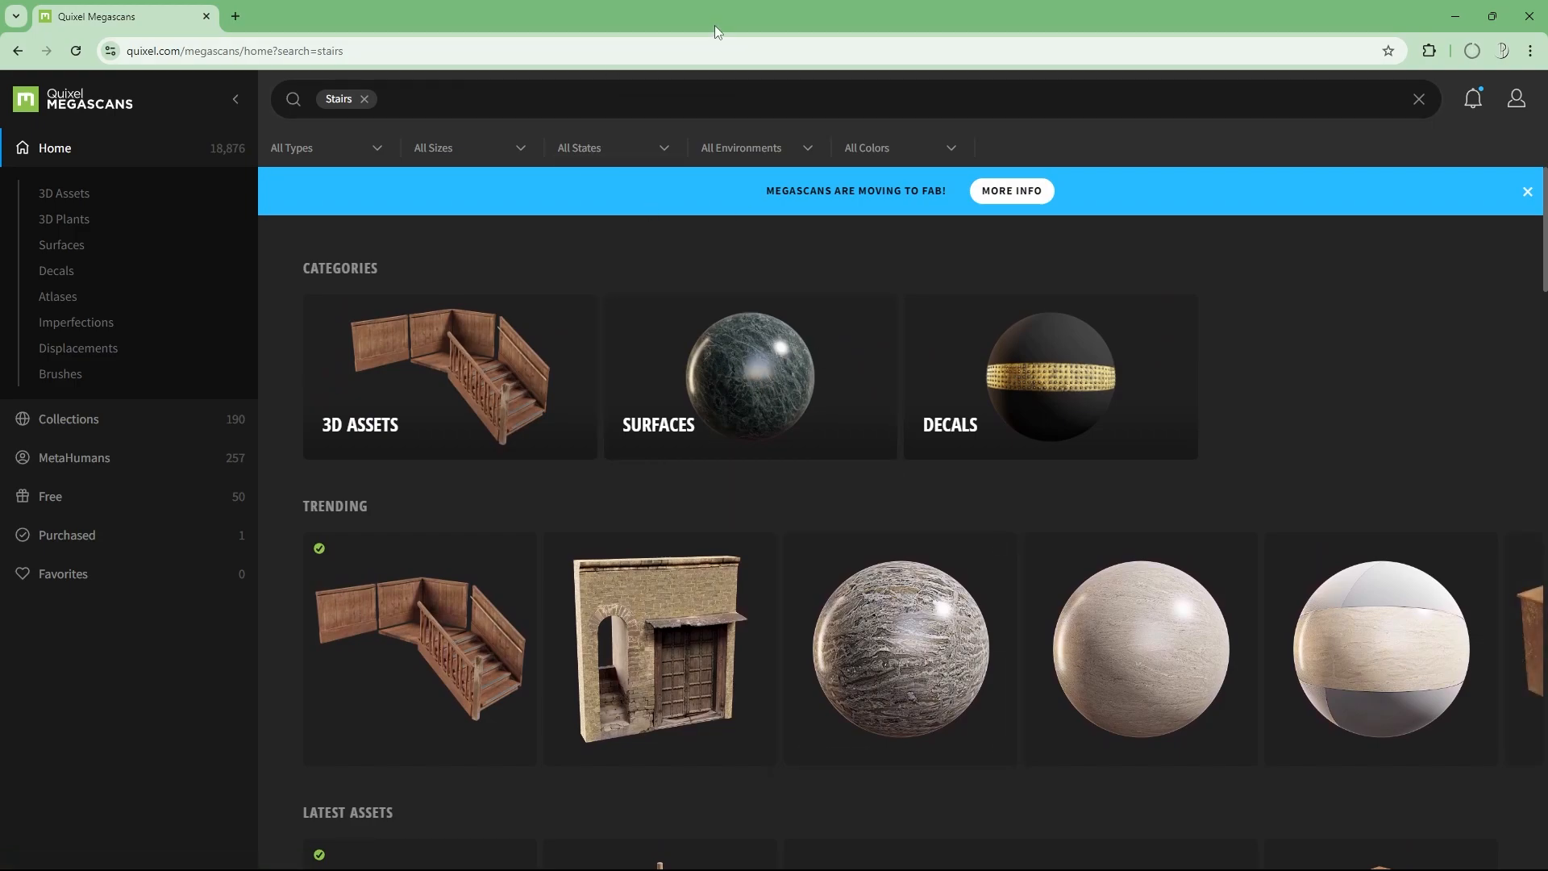
Step: Switch to Unreal Engine, examine the kitchen countertop around the sink up close, and briefly check the project's content folders
drag(715, 25, 723, 645)
click(748, 363)
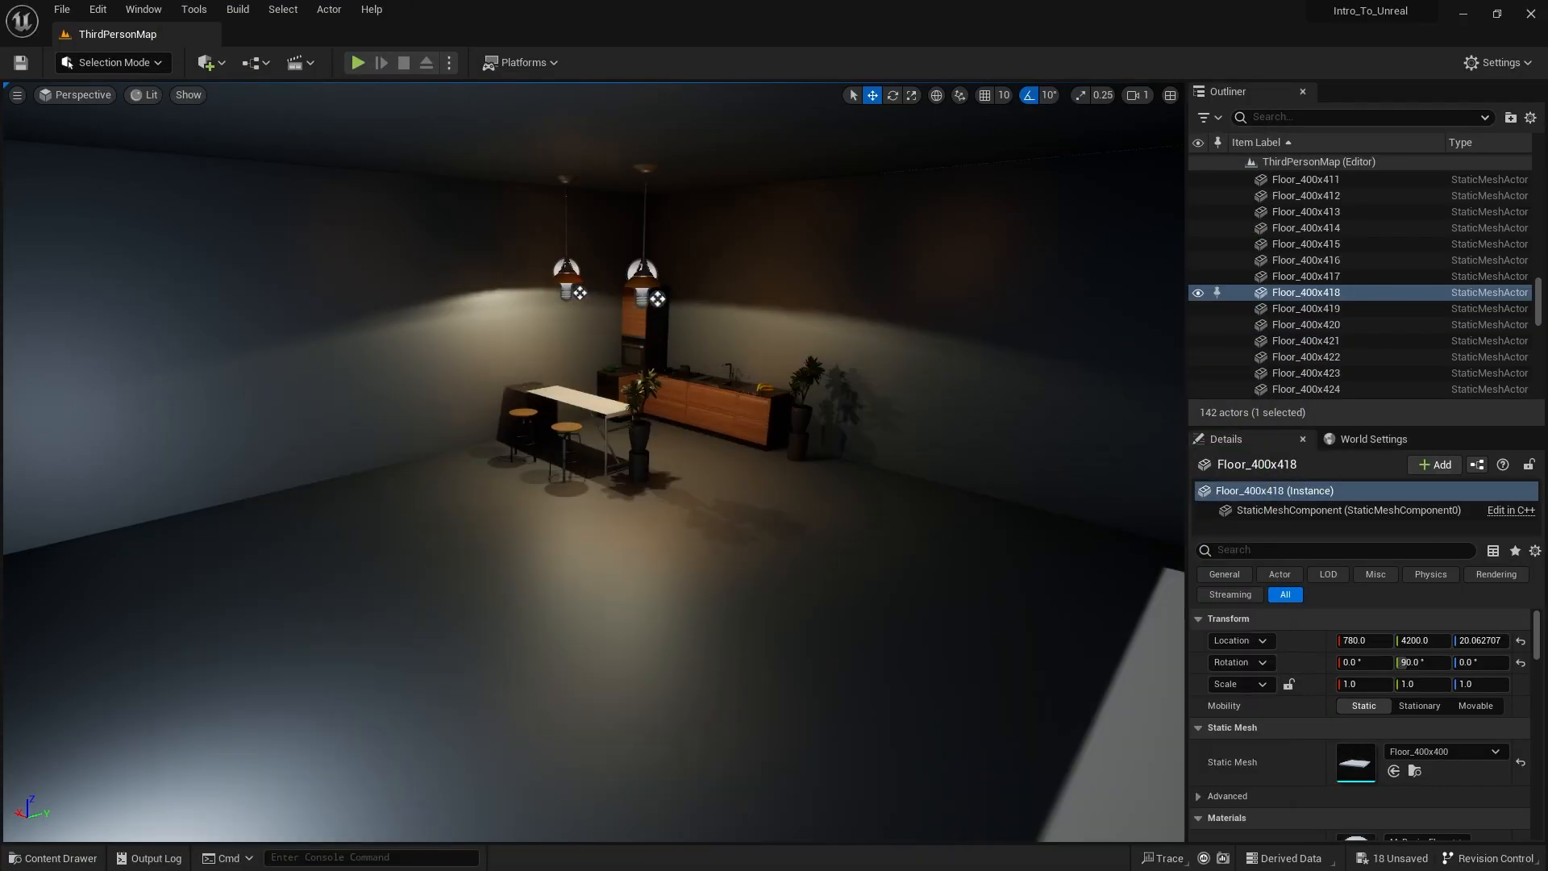
key(w)
right_drag(748, 363, 924, 448)
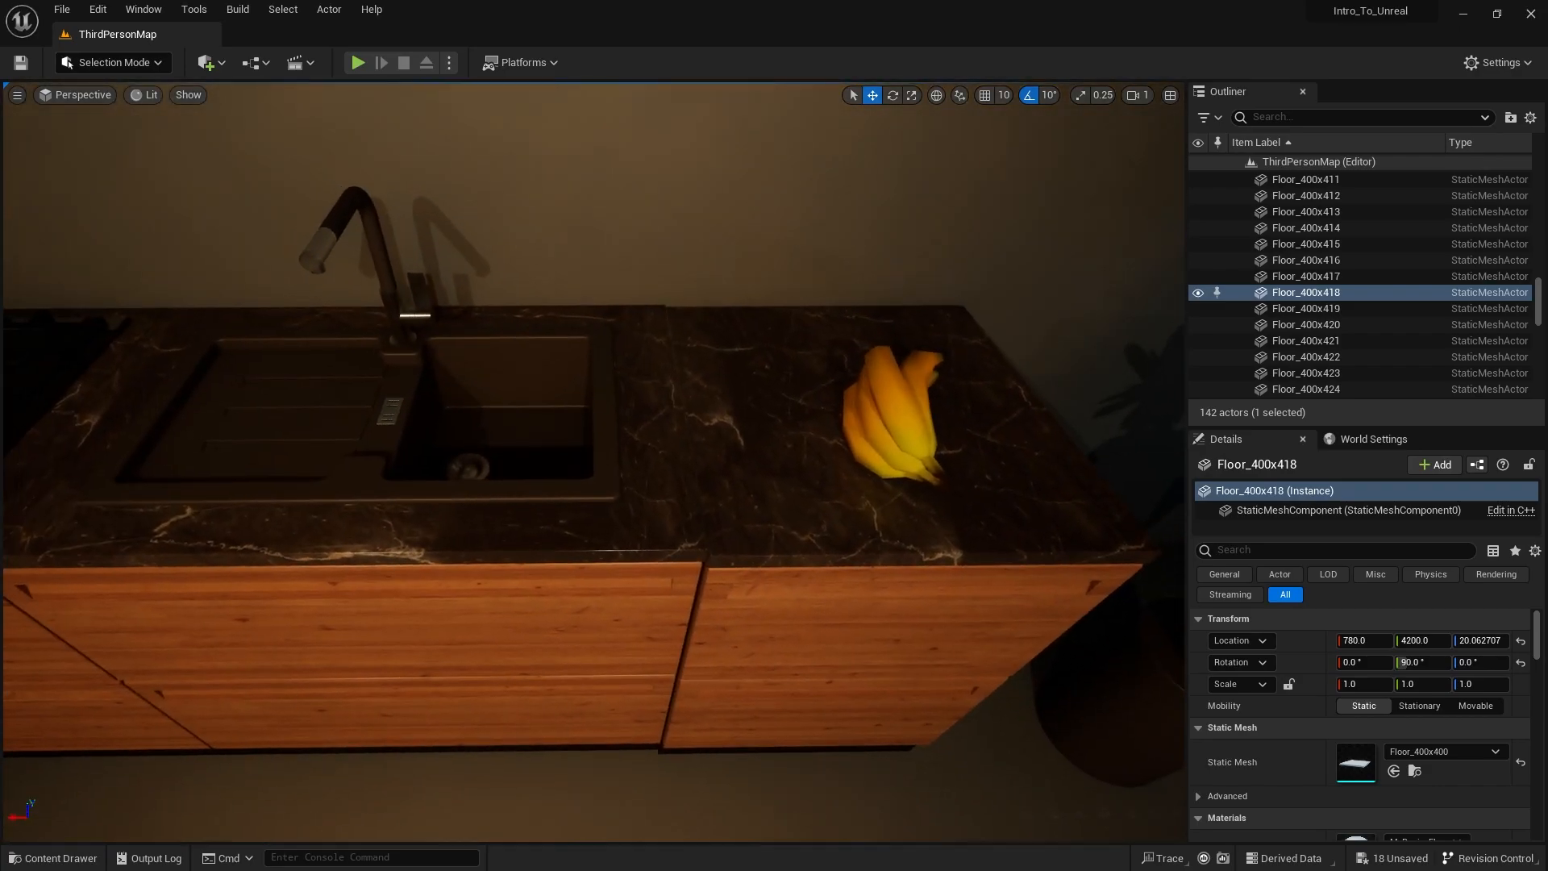
key(ctrl+space)
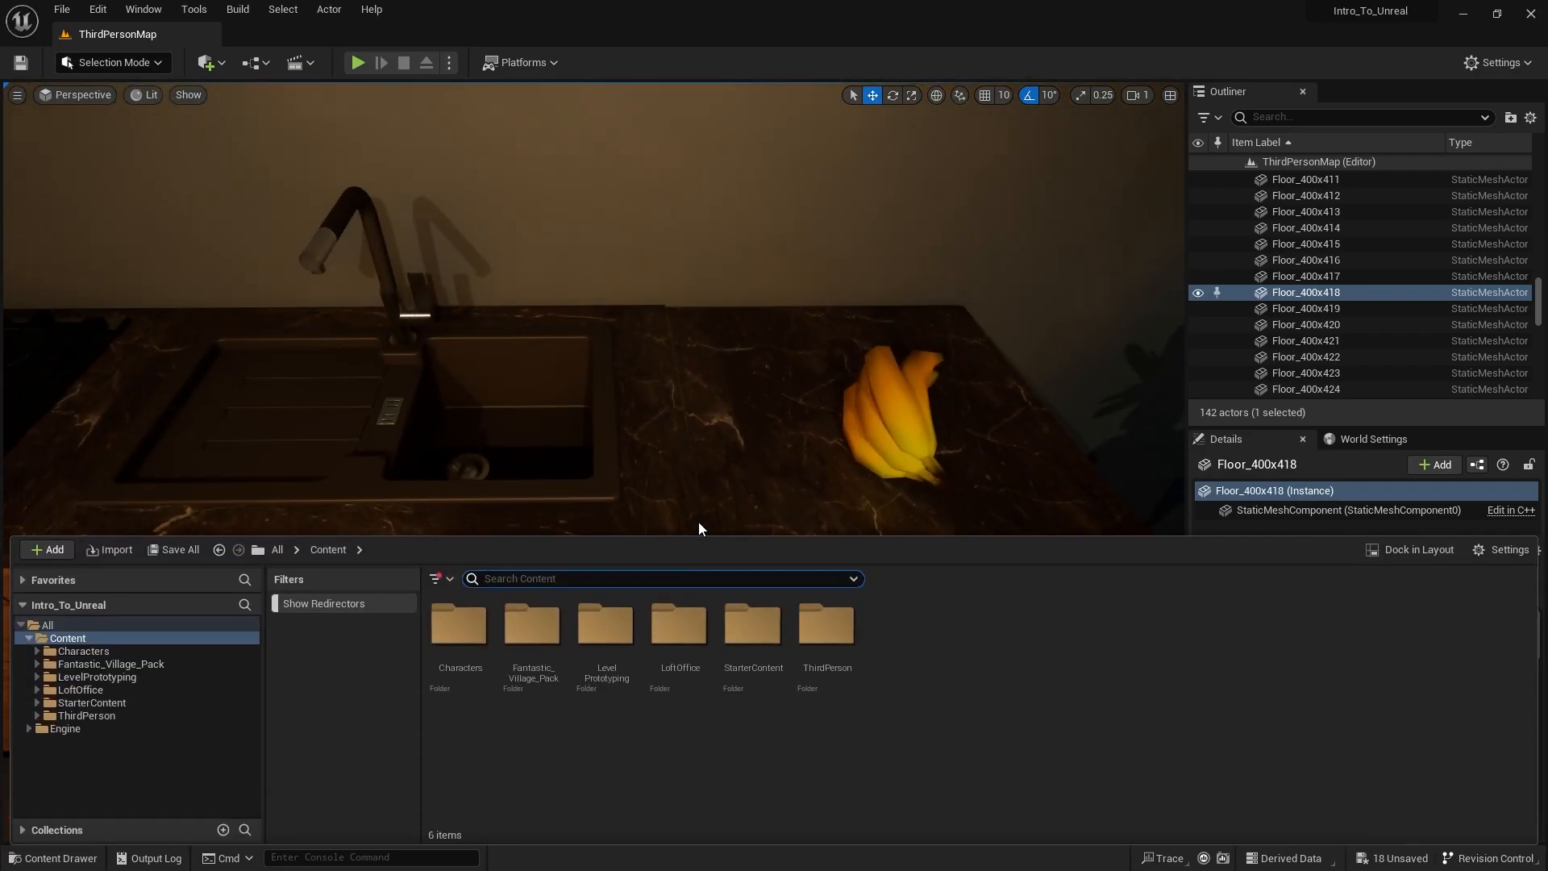
key(ctrl+space)
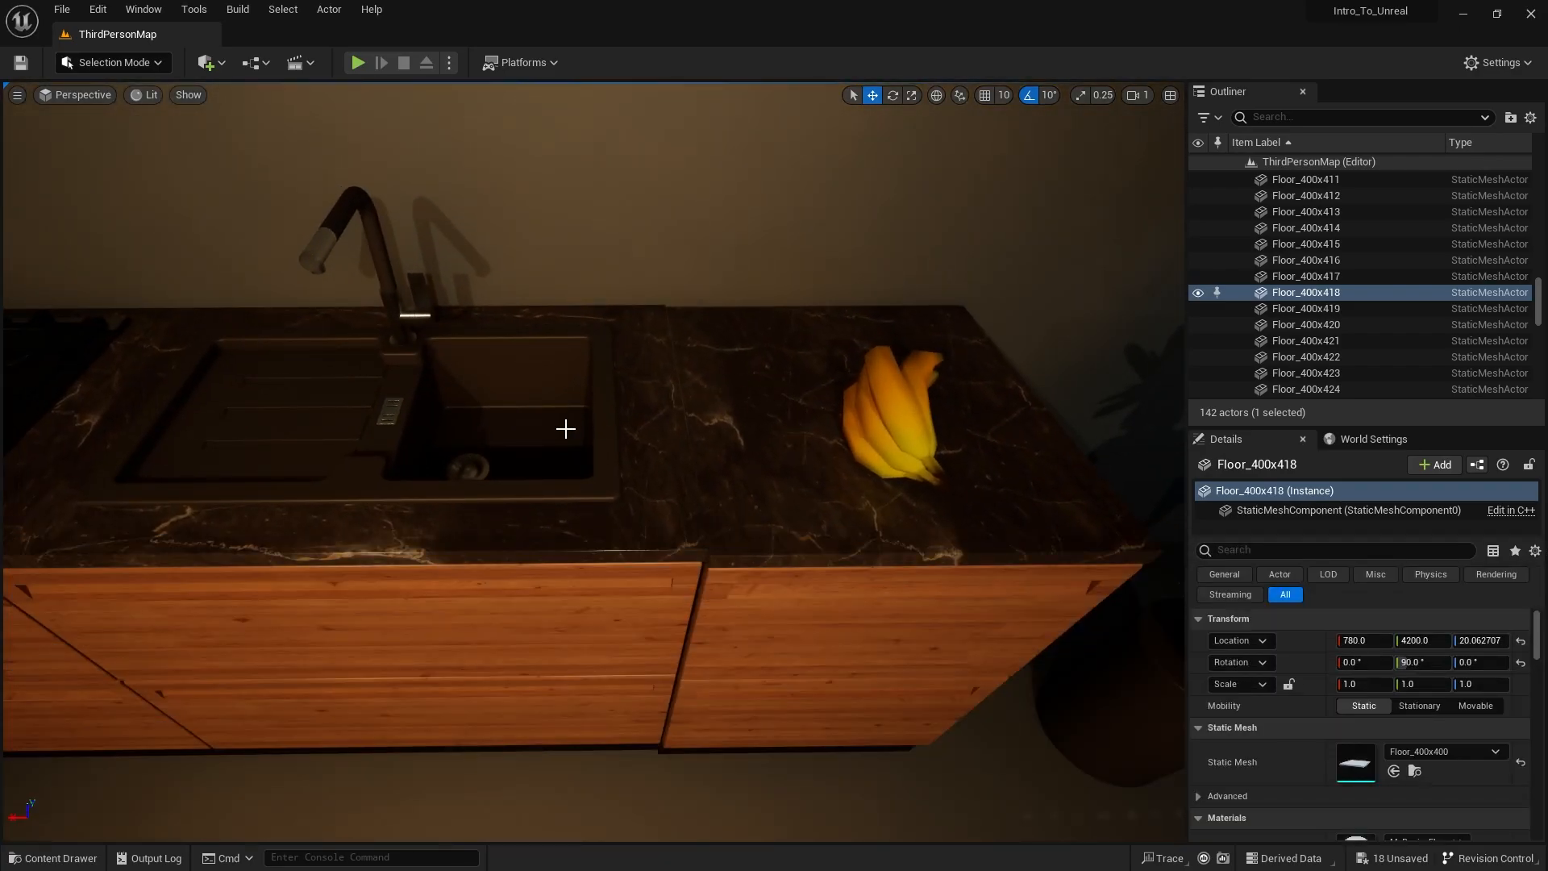
Step: Switch back to the Megascans site and narrow the library to the Polished marble surfaces
double_click(680, 593)
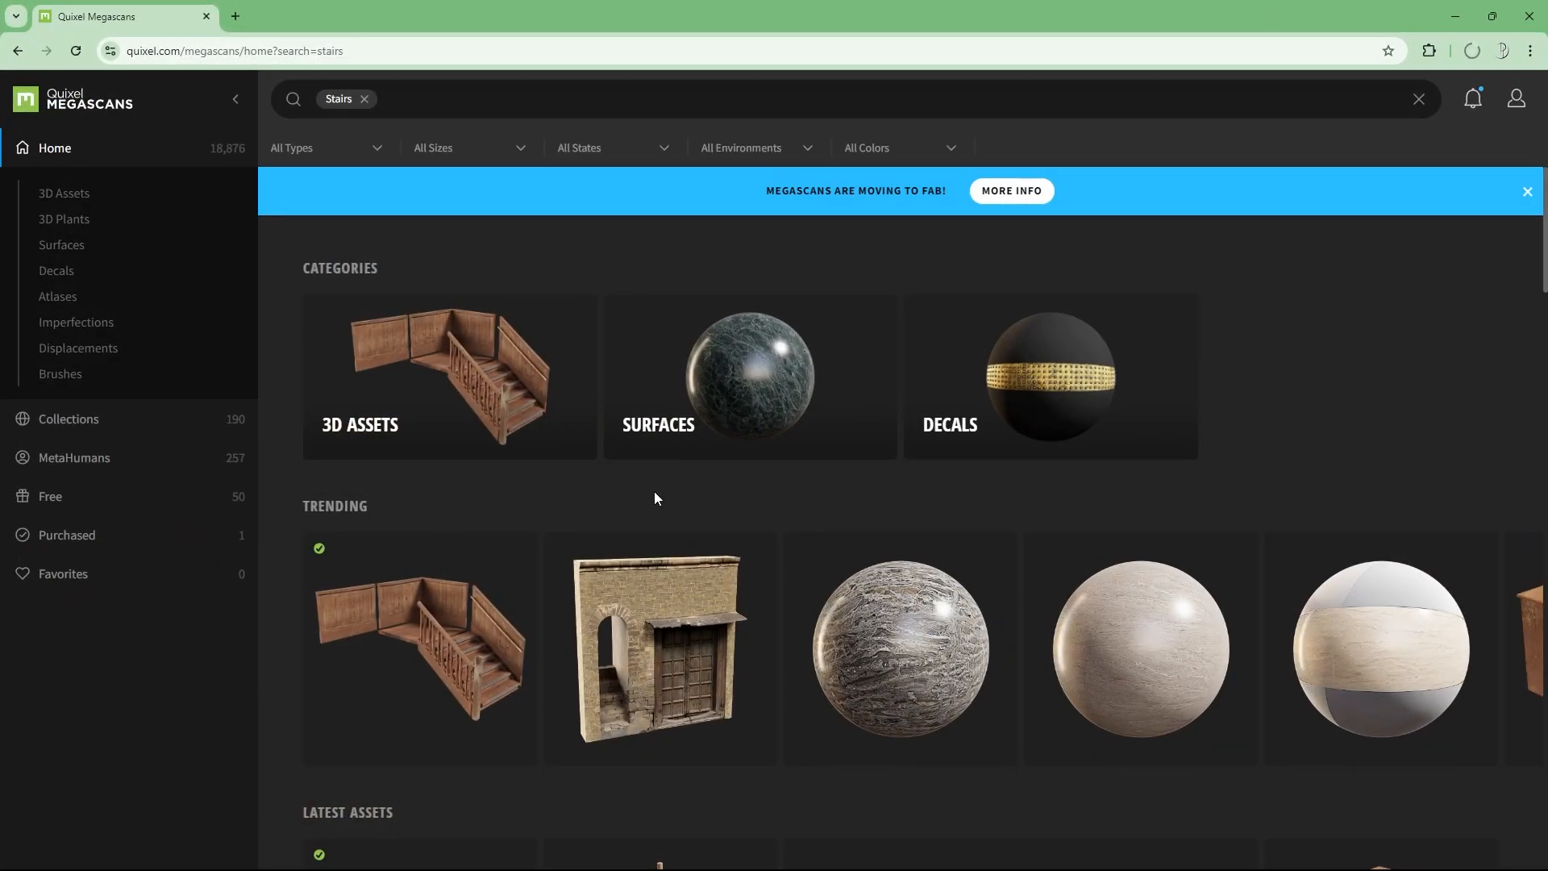
click(661, 428)
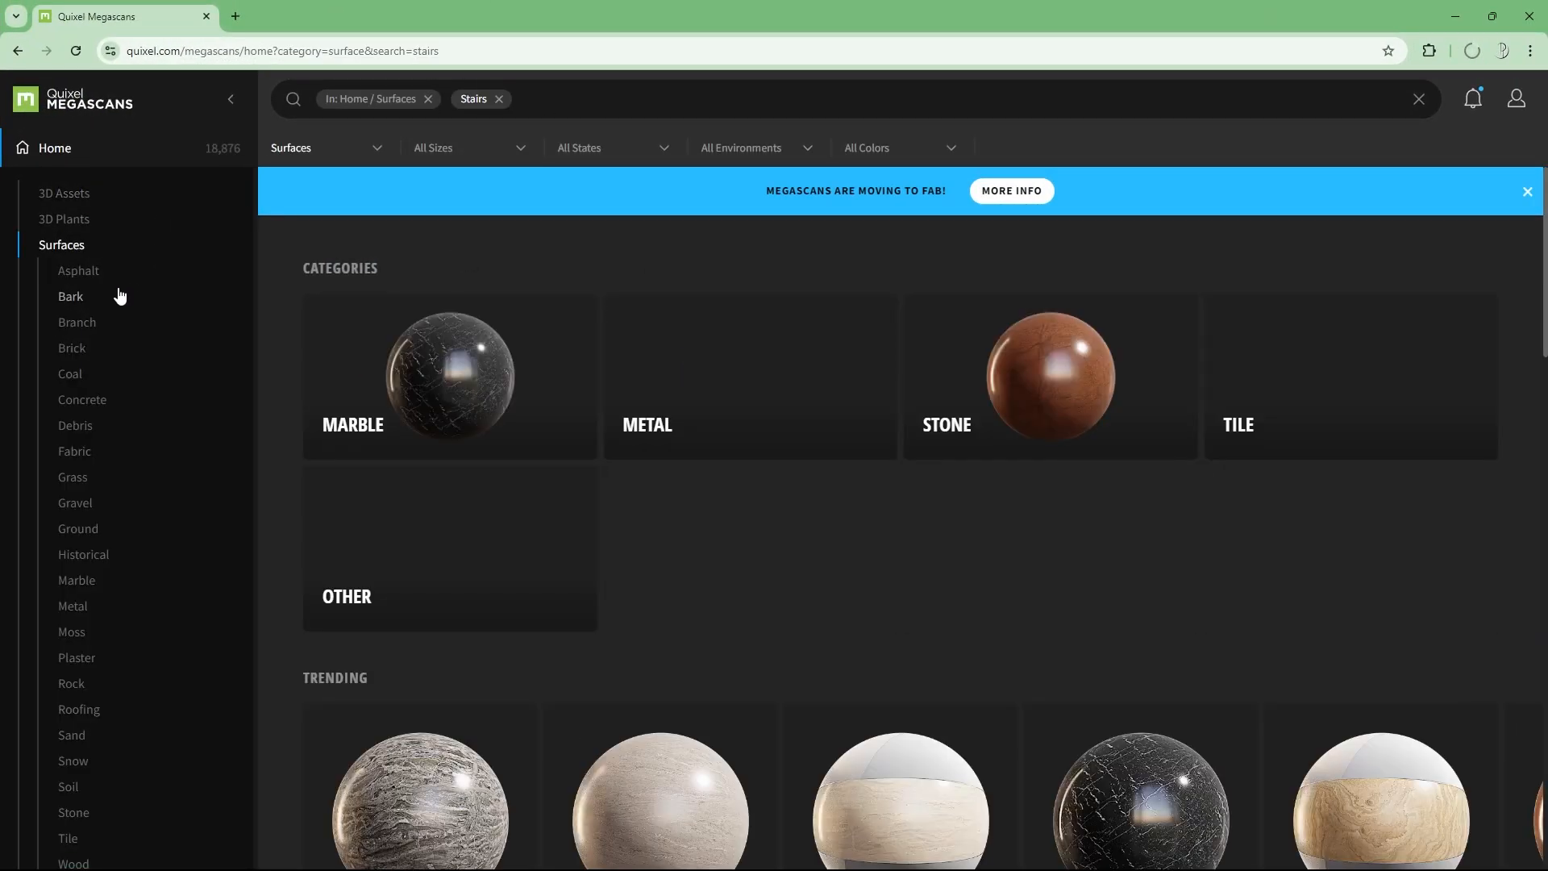
scroll(97, 221, down, 2)
click(89, 421)
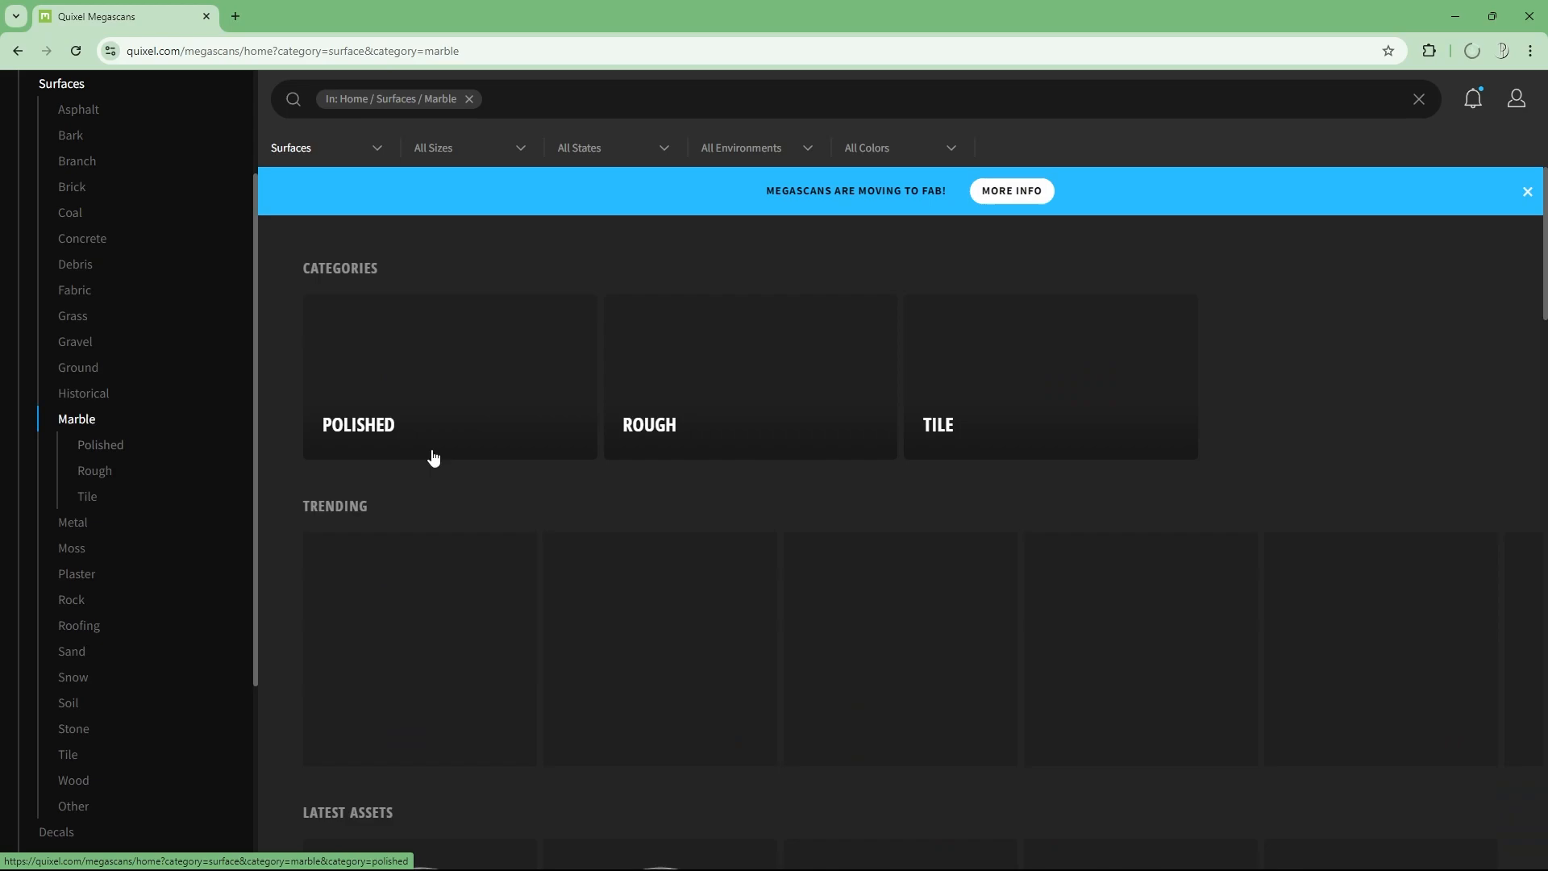
click(469, 375)
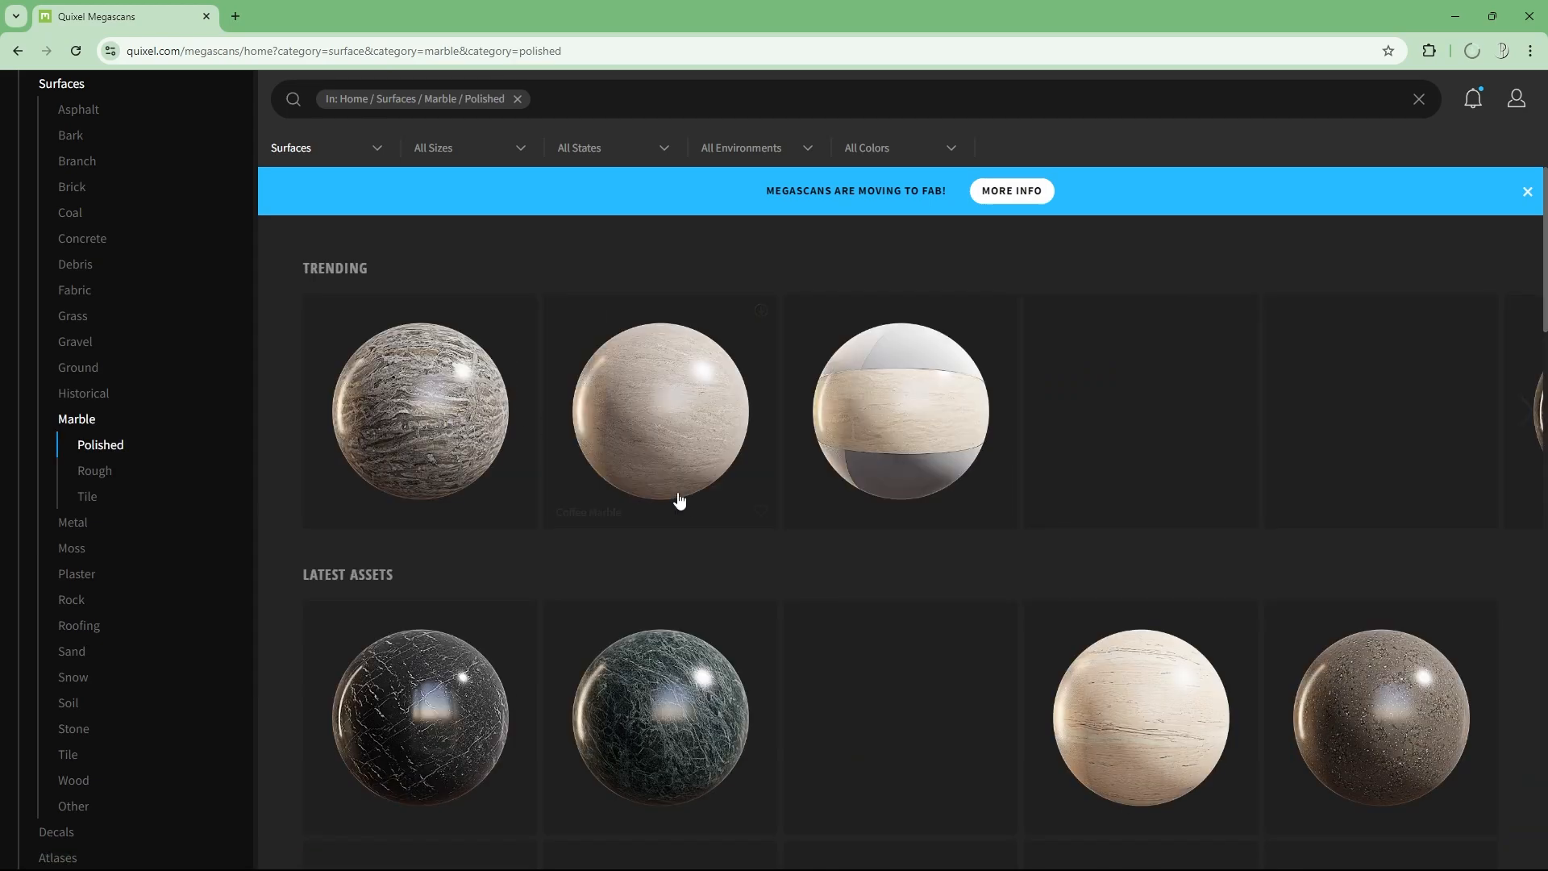
Step: Open the Nero Marquina Marble surface, download it at 2K Resolution and close its preview
scroll(676, 534, down, 2)
scroll(676, 533, down, 5)
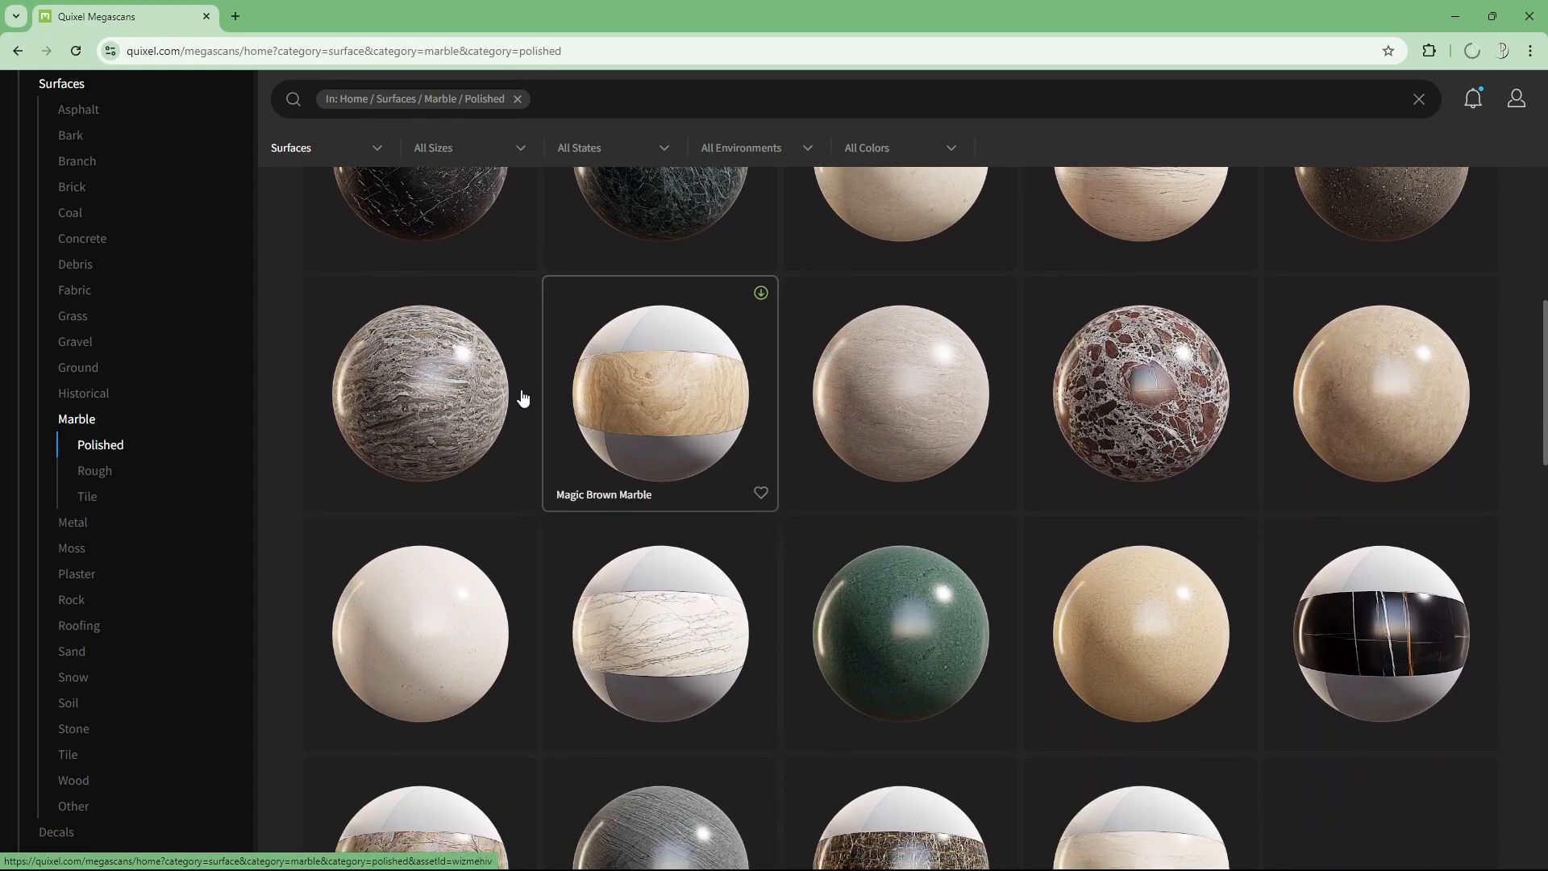
click(442, 210)
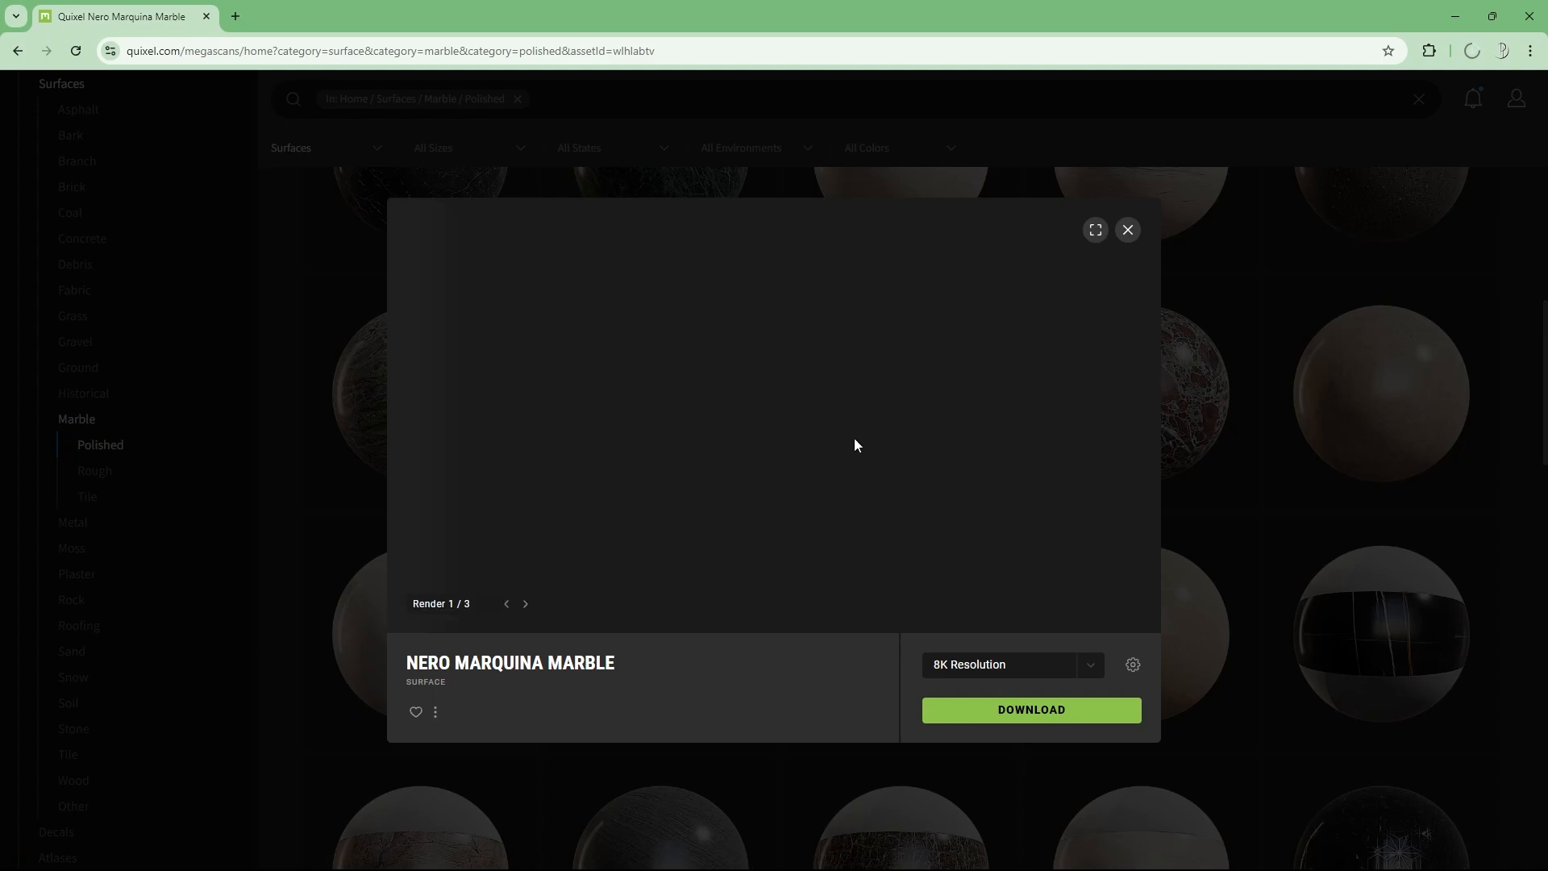
click(979, 708)
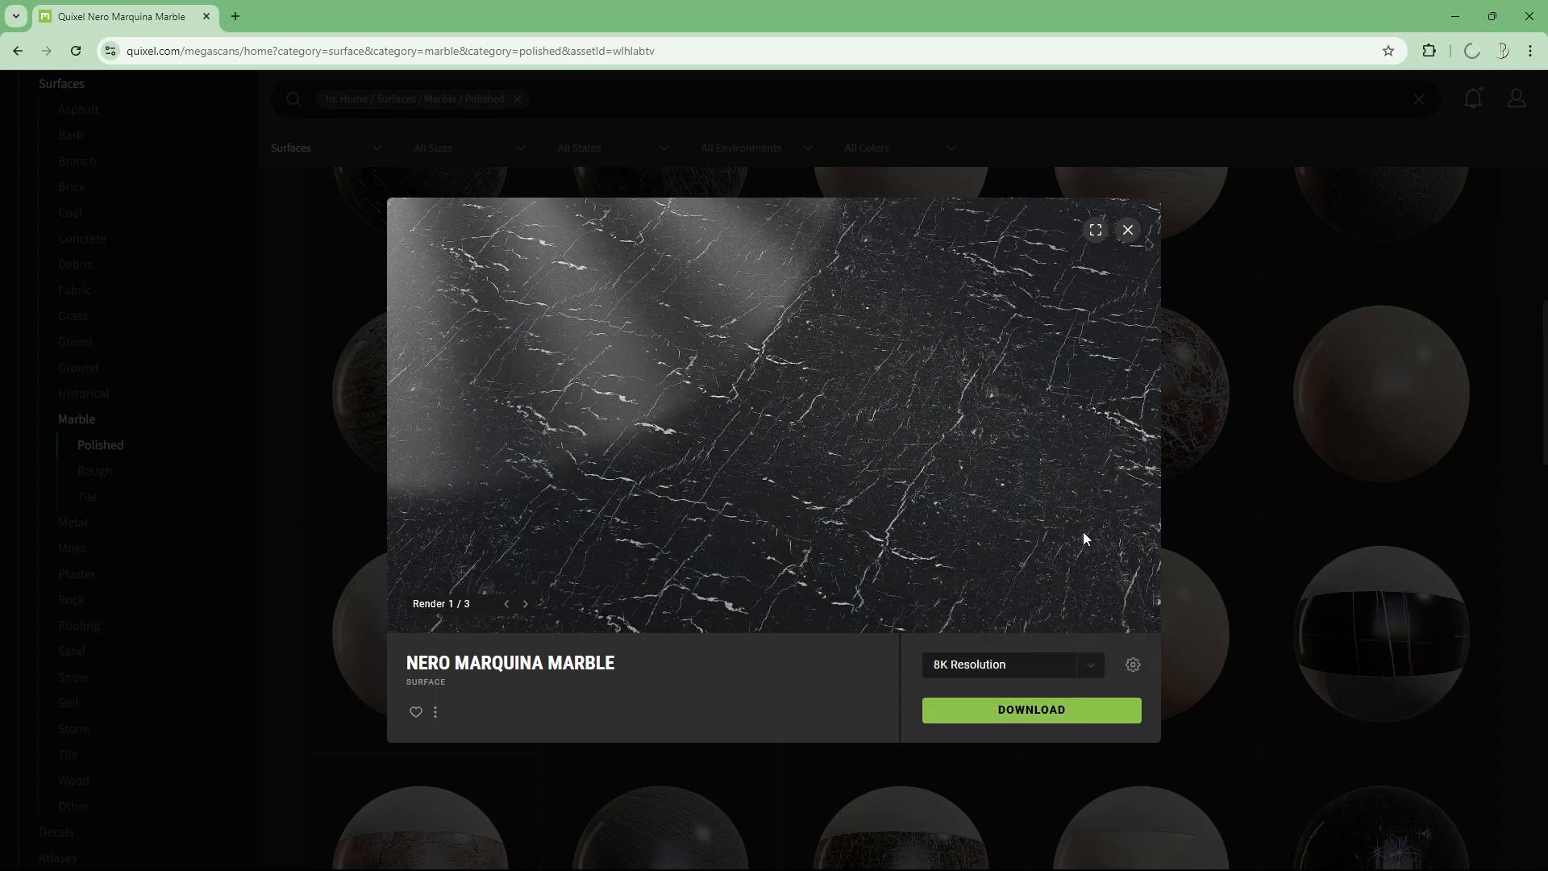
click(1098, 664)
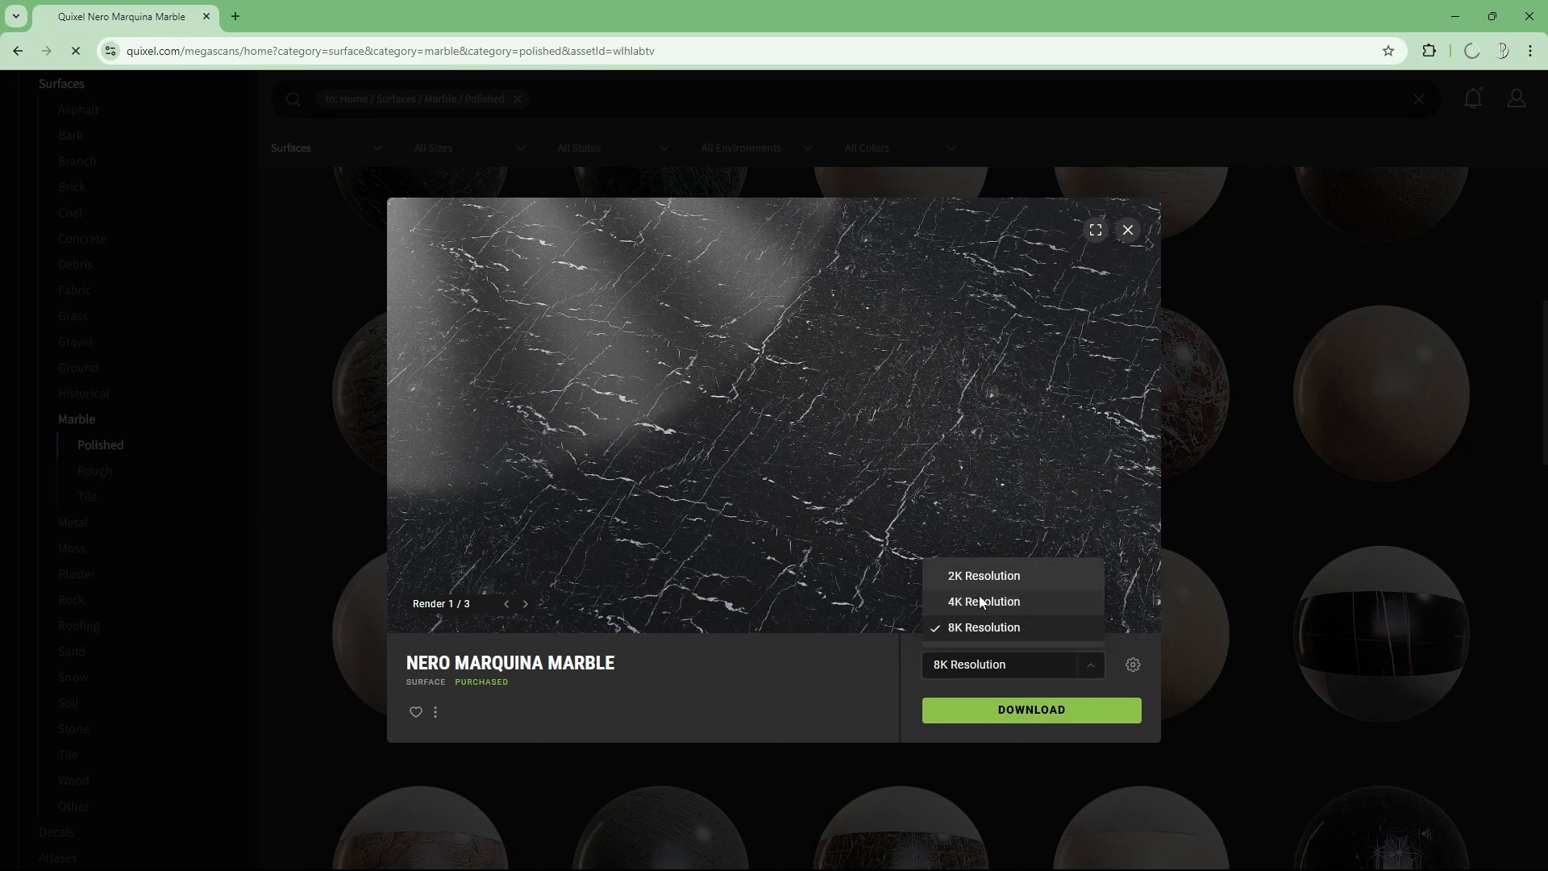
click(985, 575)
click(1035, 715)
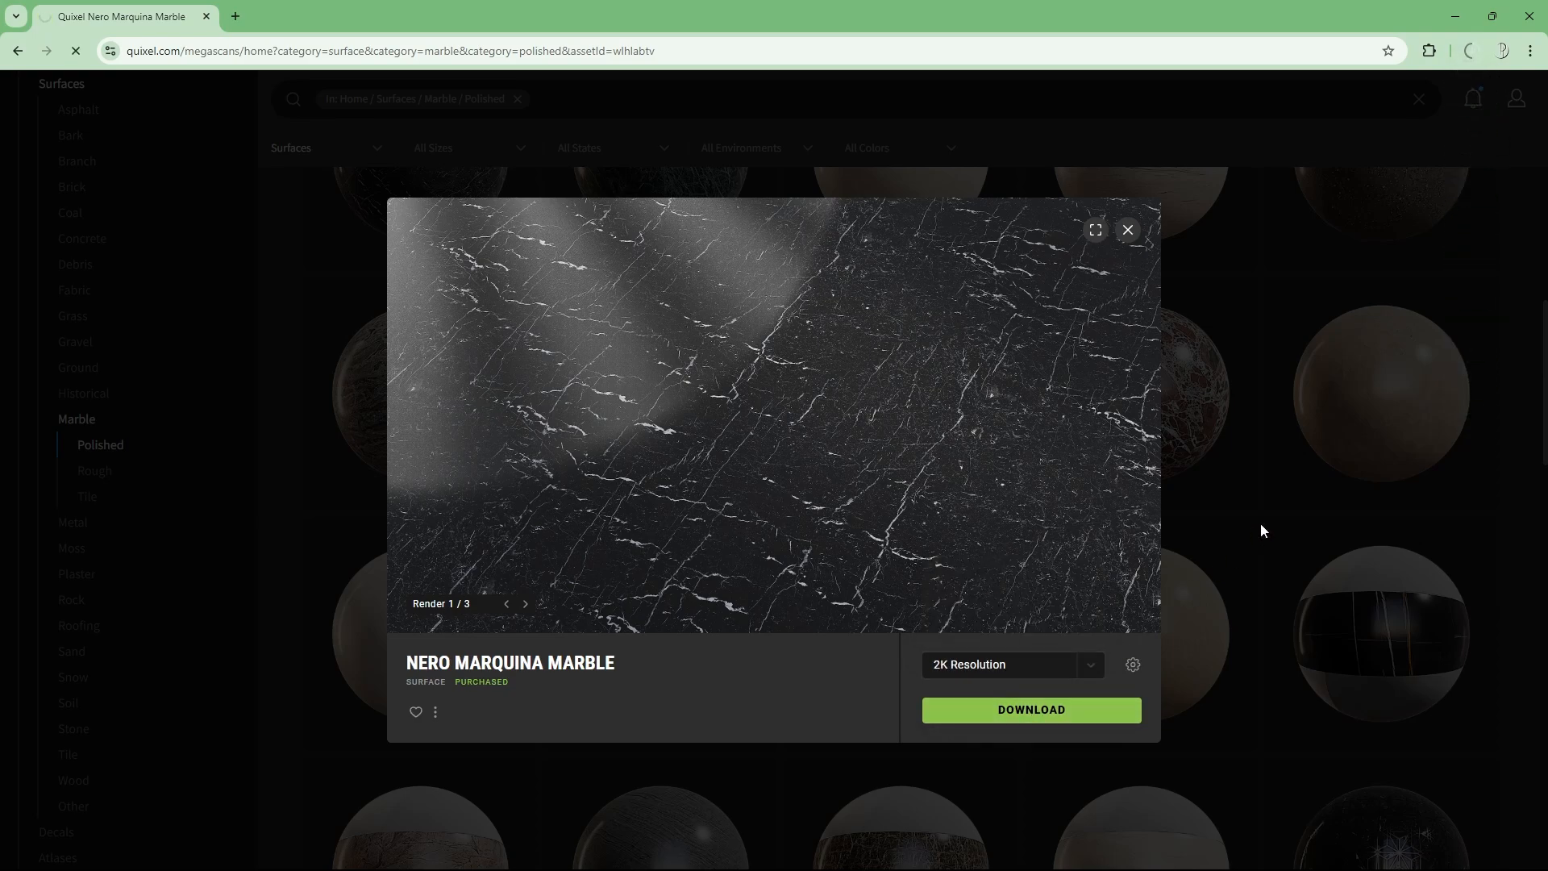
click(1154, 265)
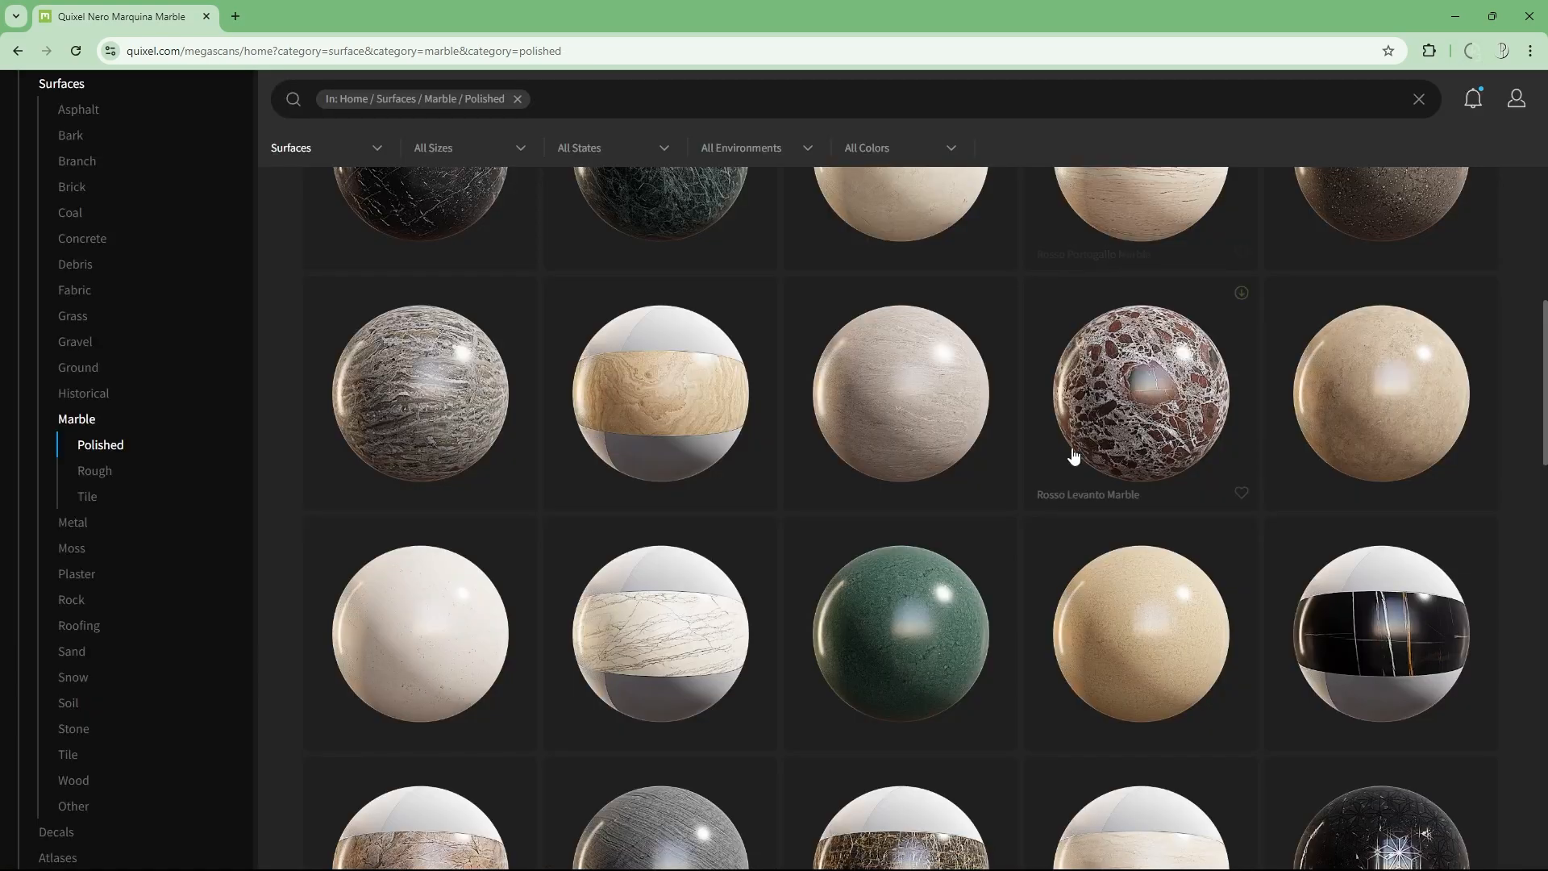
scroll(1076, 453, down, 3)
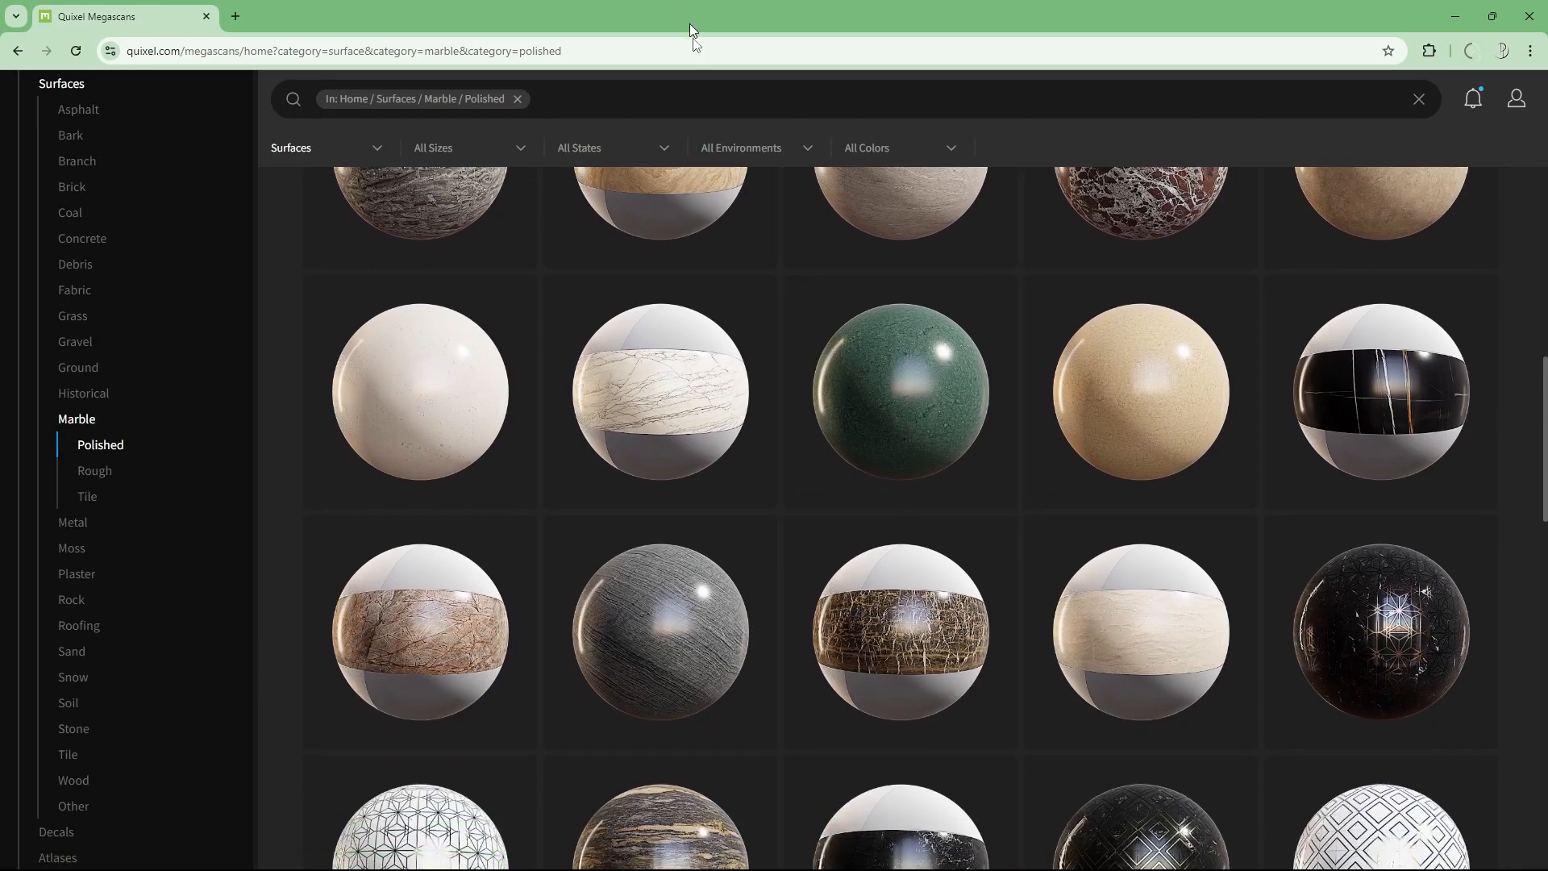
Step: Switch to Unreal Engine, look over the kitchen's walls and floor, and briefly check the project's content
drag(689, 20, 757, 631)
right_drag(754, 484, 593, 451)
right_drag(7, 239, 761, 380)
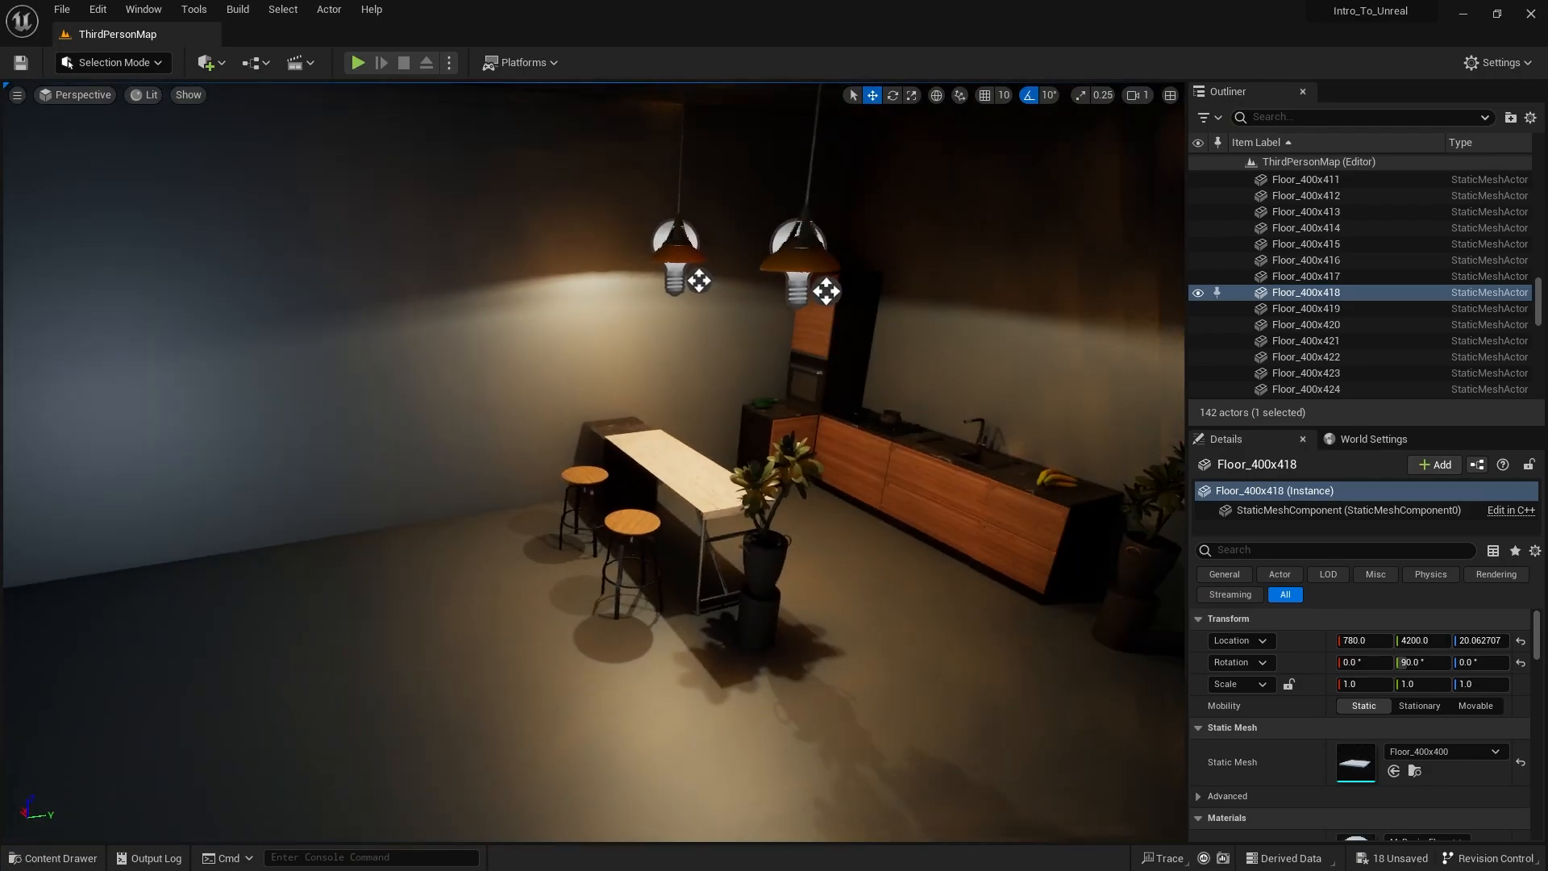
right_drag(565, 387, 242, 339)
right_drag(691, 443, 613, 444)
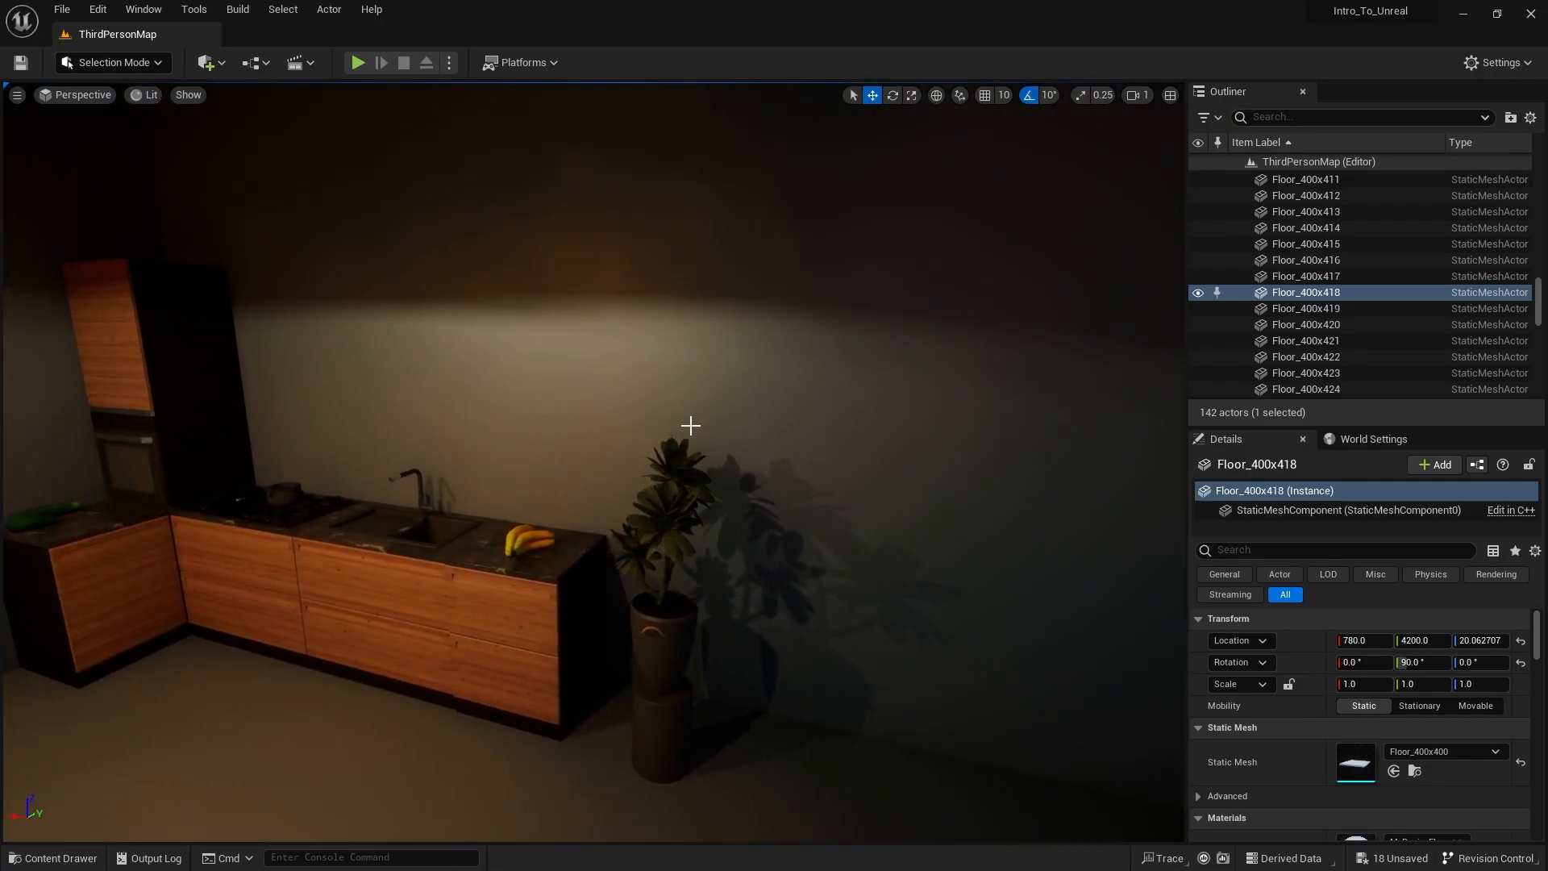
key(ctrl+space)
key(ctrl+space)
Step: Switch back to the Megascans site and narrow the surfaces to the Plank category under Wood
key(alt+Tab)
drag(720, 618, 710, 4)
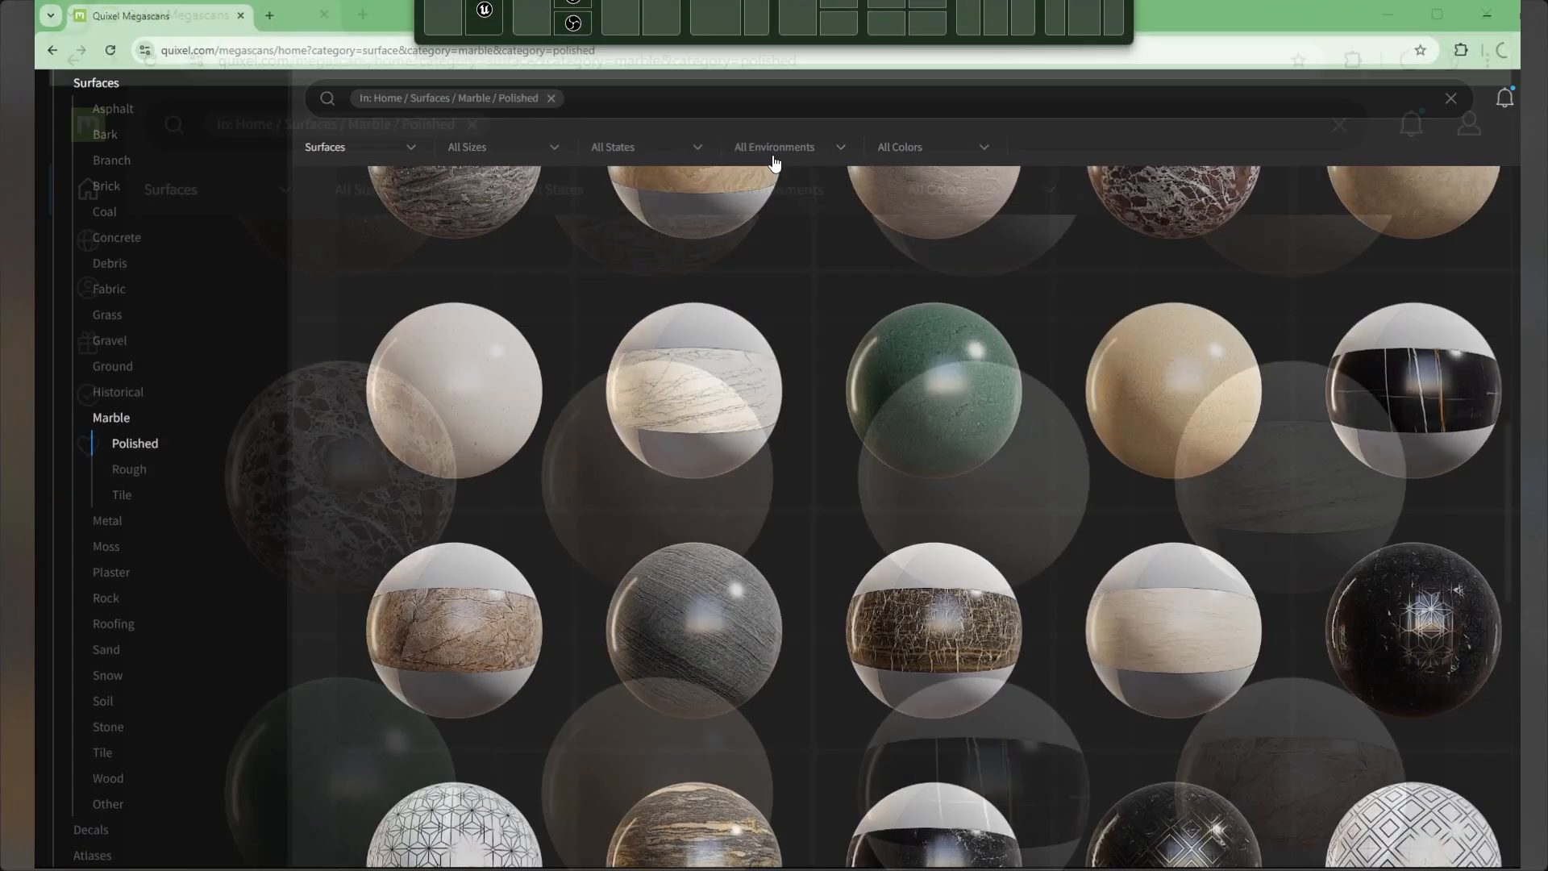
scroll(656, 322, up, 3)
scroll(88, 287, up, 1)
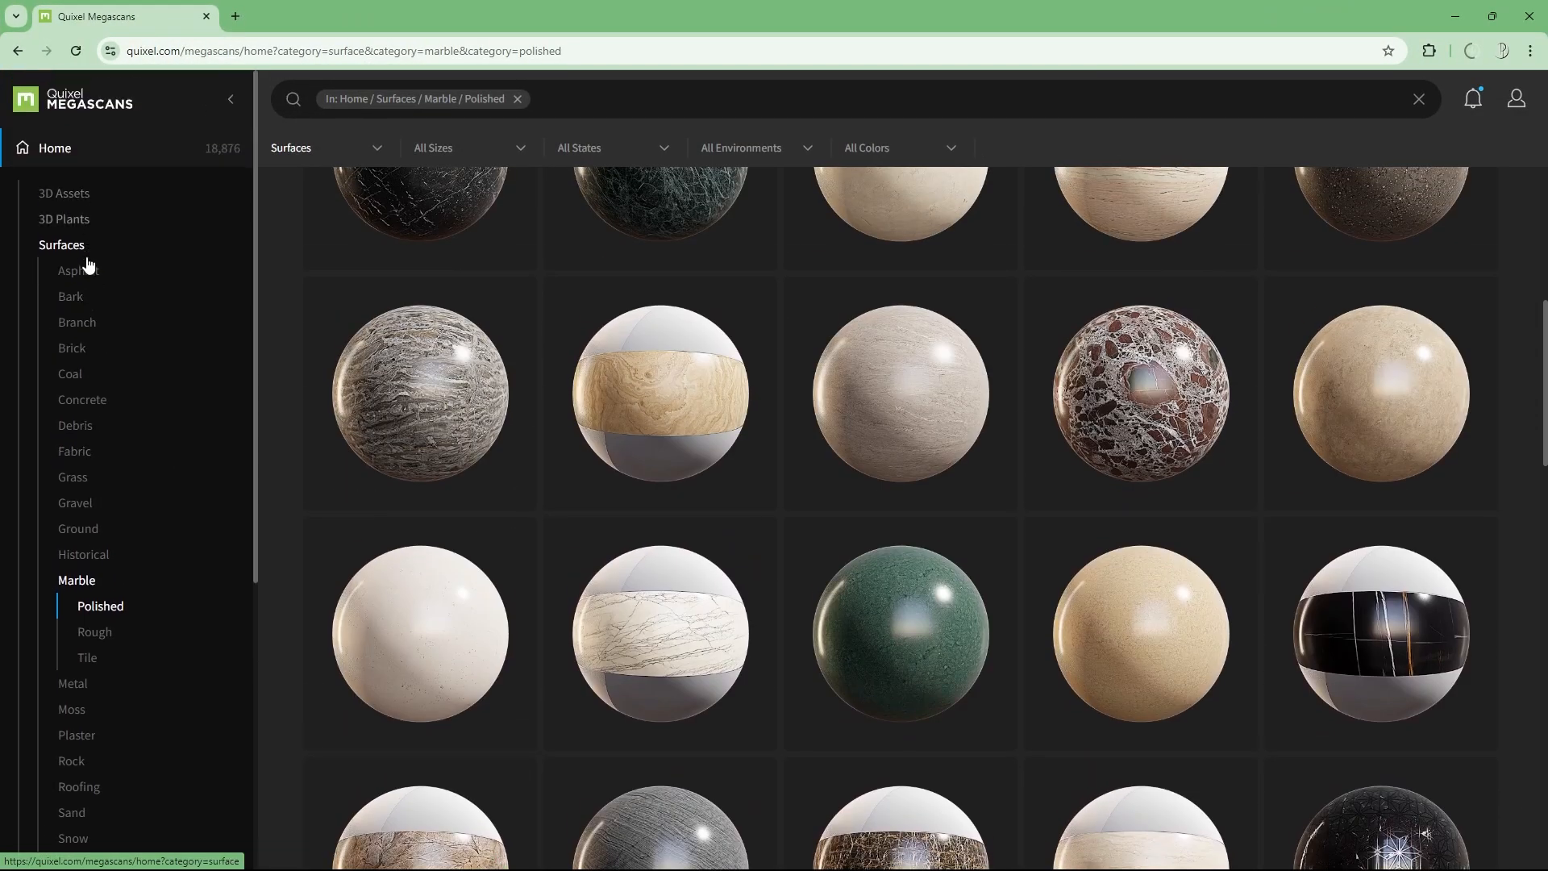
scroll(93, 454, down, 1)
scroll(94, 454, down, 2)
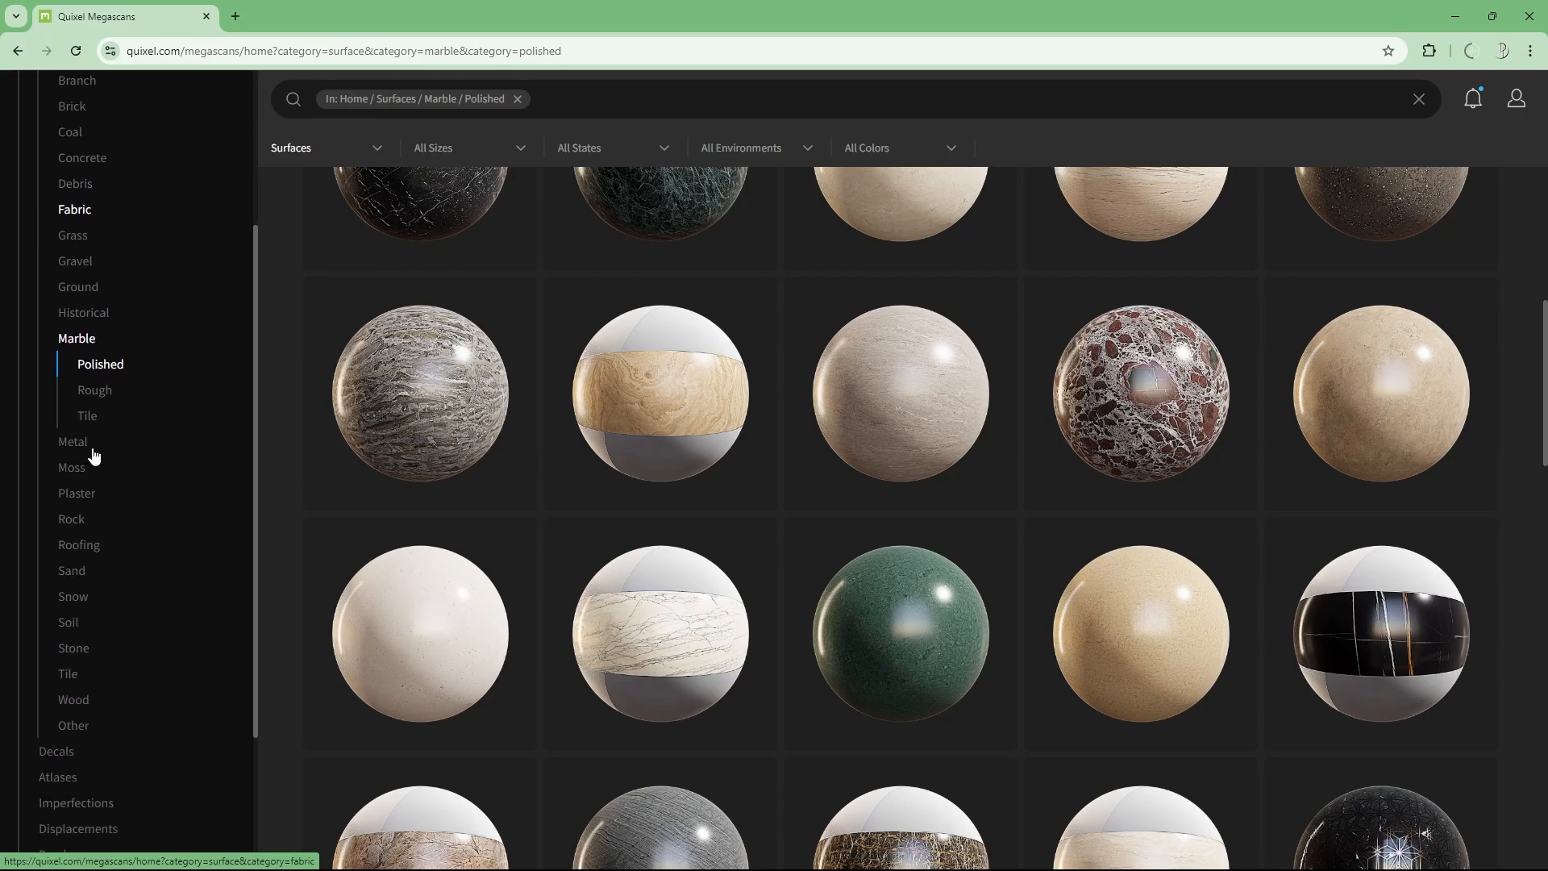
click(74, 700)
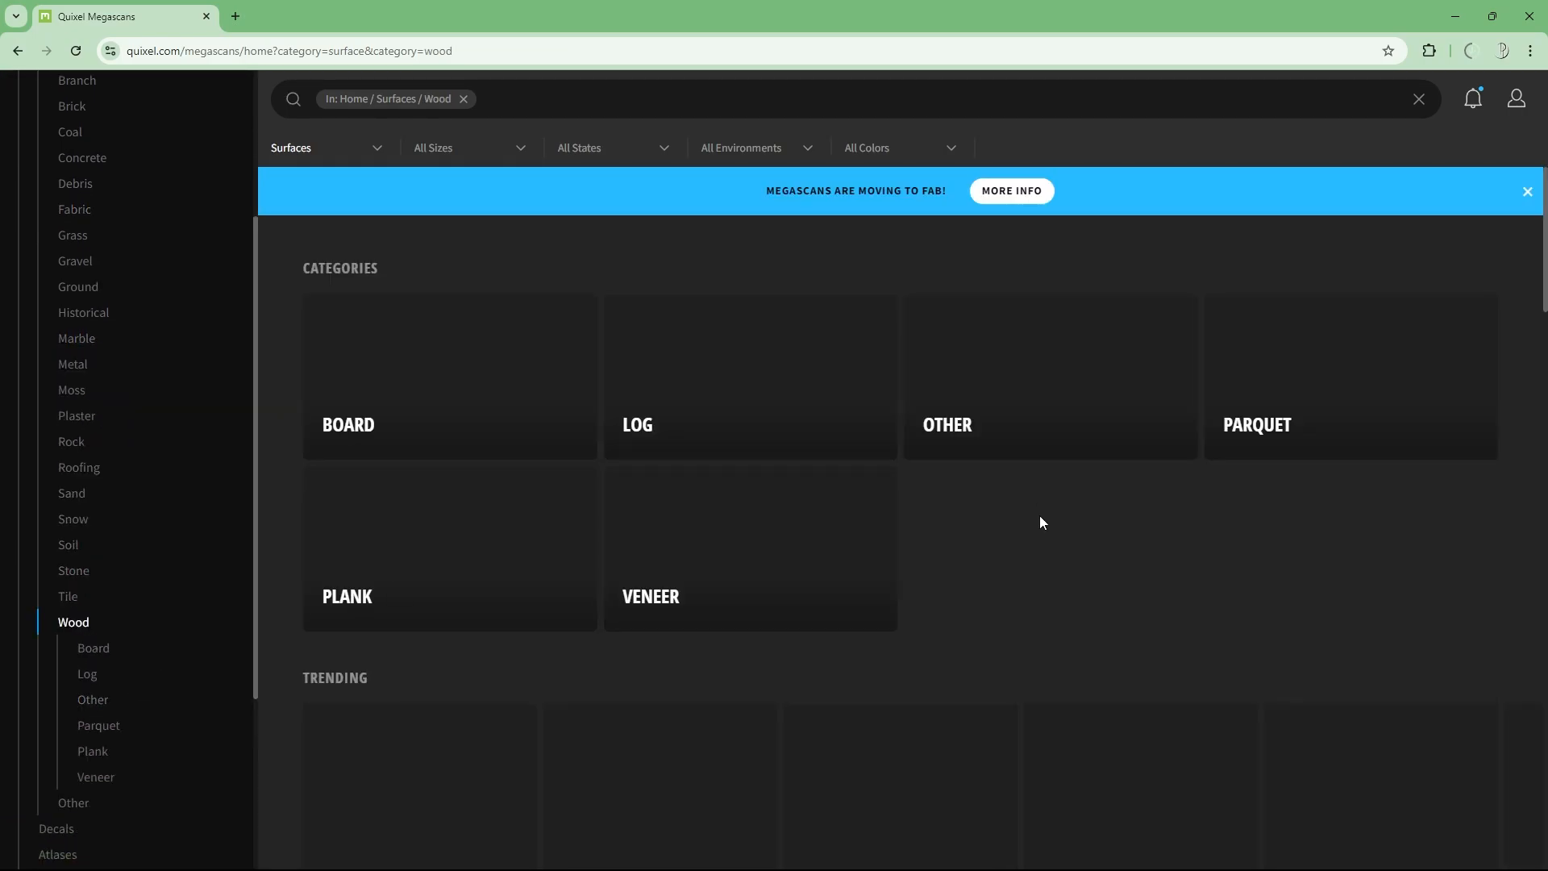
scroll(853, 570, down, 2)
click(444, 395)
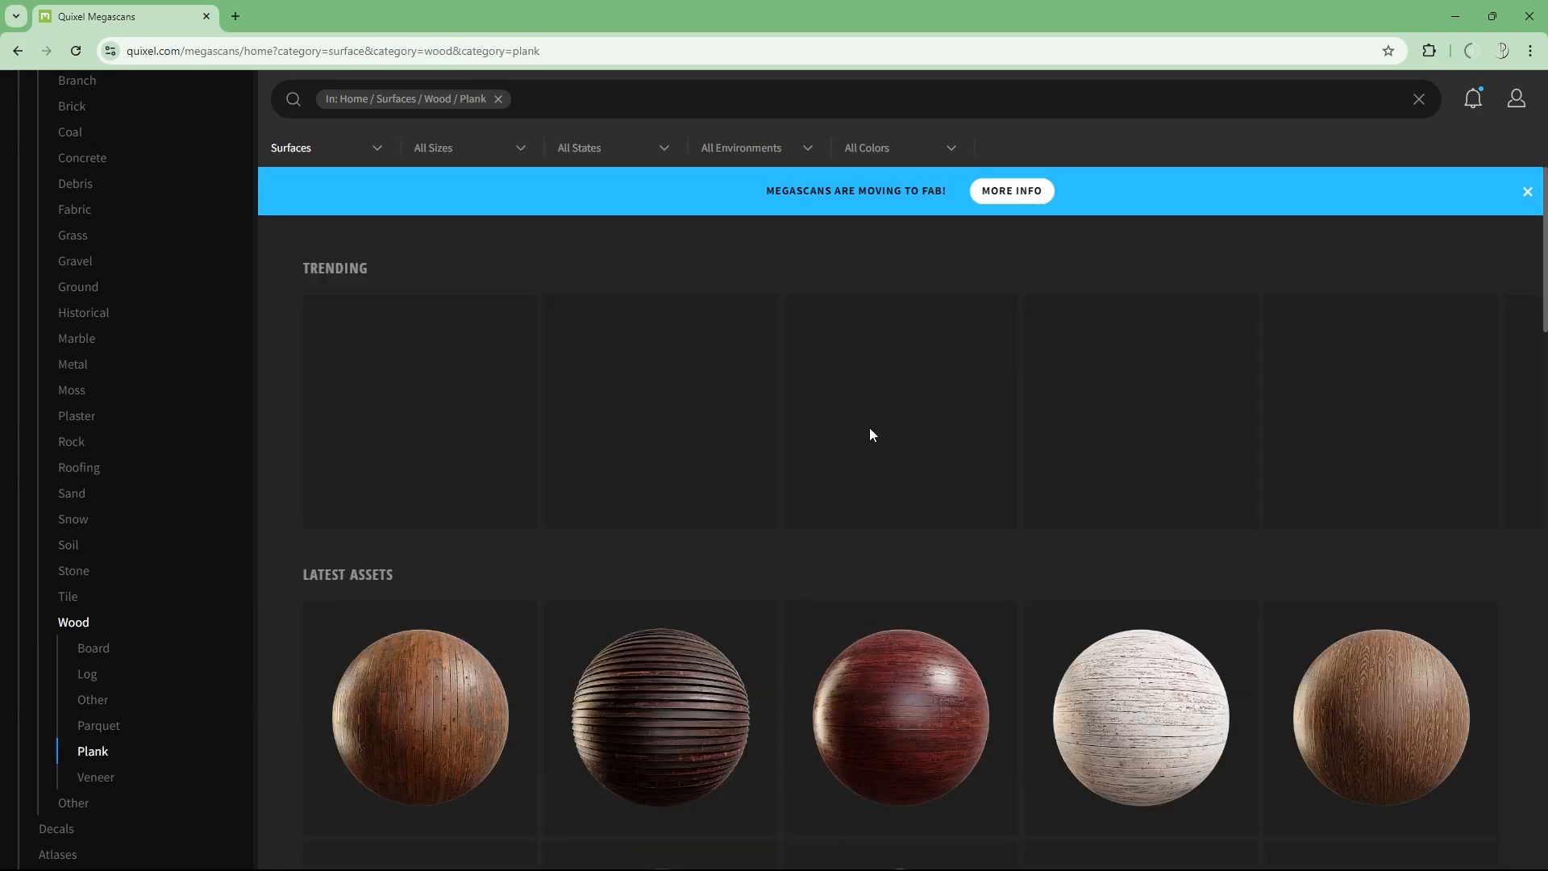
Step: Preview the Worn Wooden Planks surface, close it and look over the other plank surfaces
scroll(831, 352, down, 4)
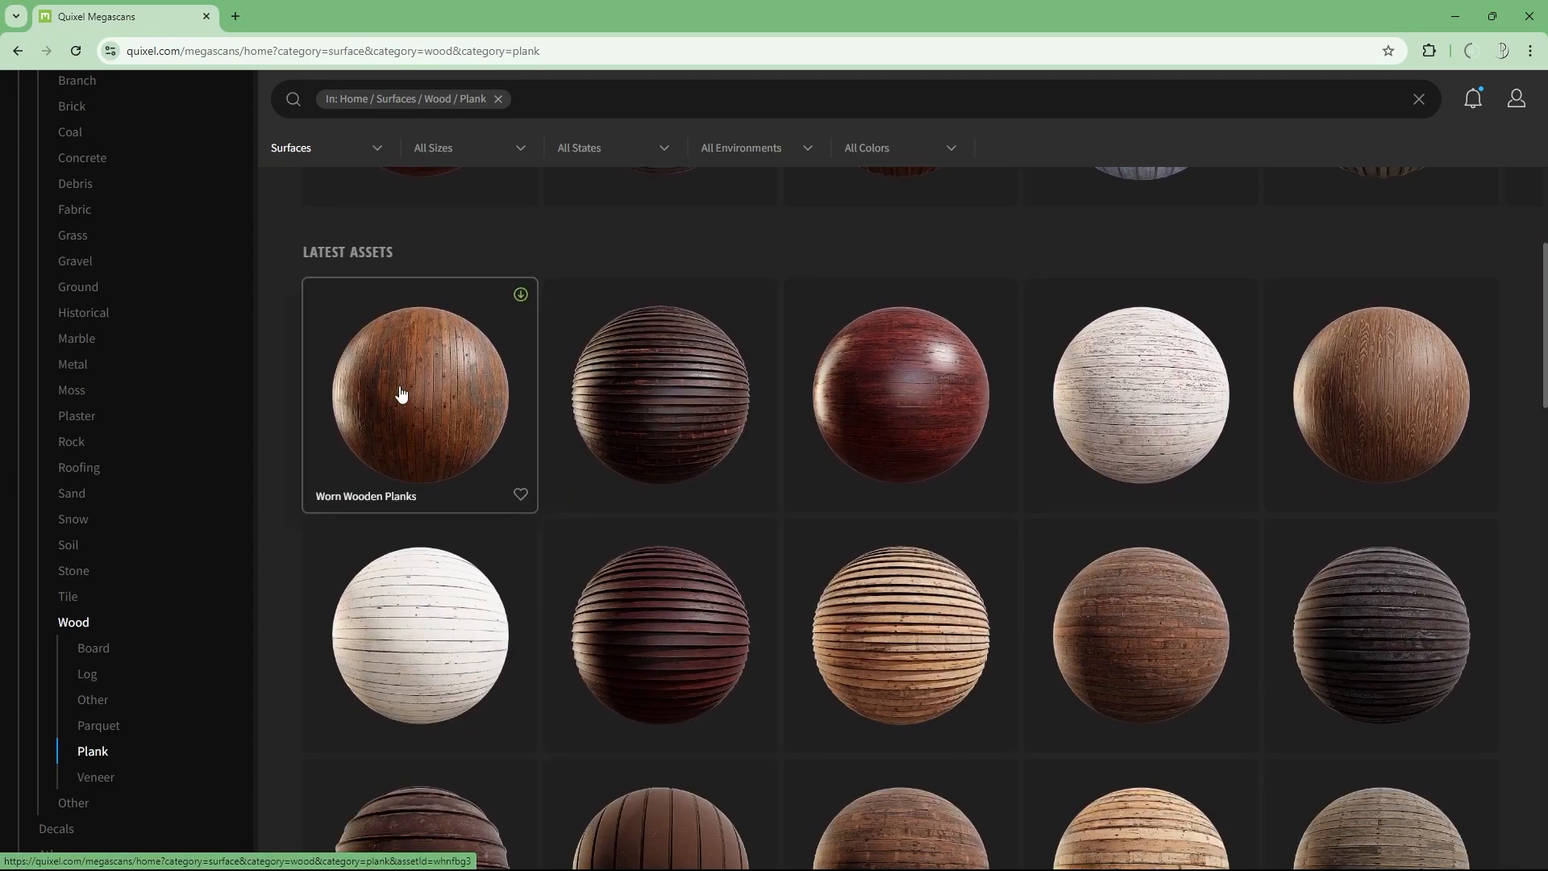
click(400, 394)
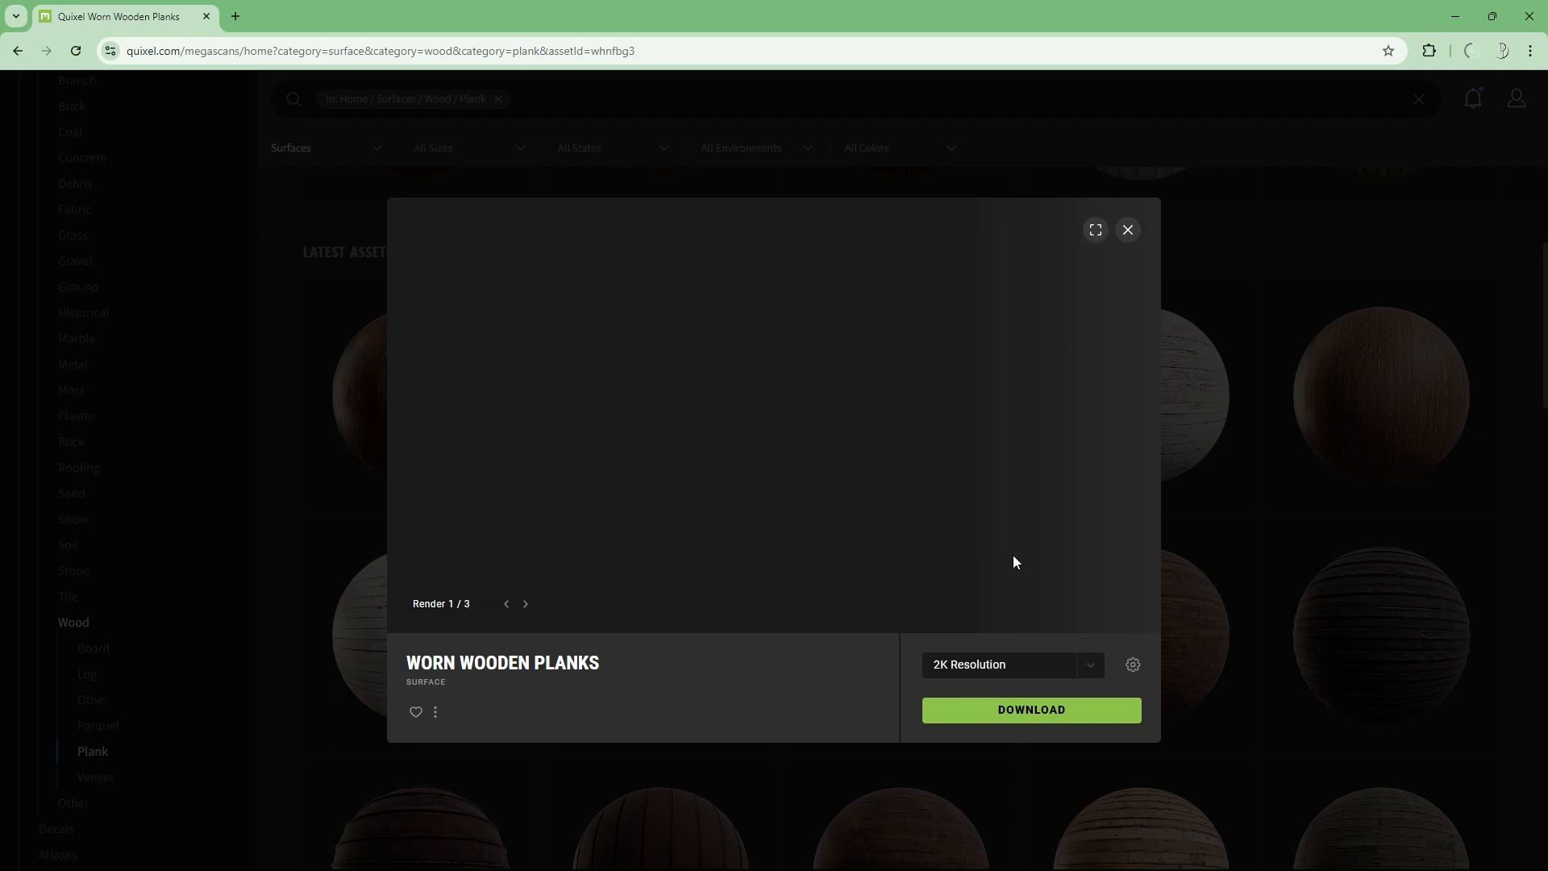
mouse_move(989, 727)
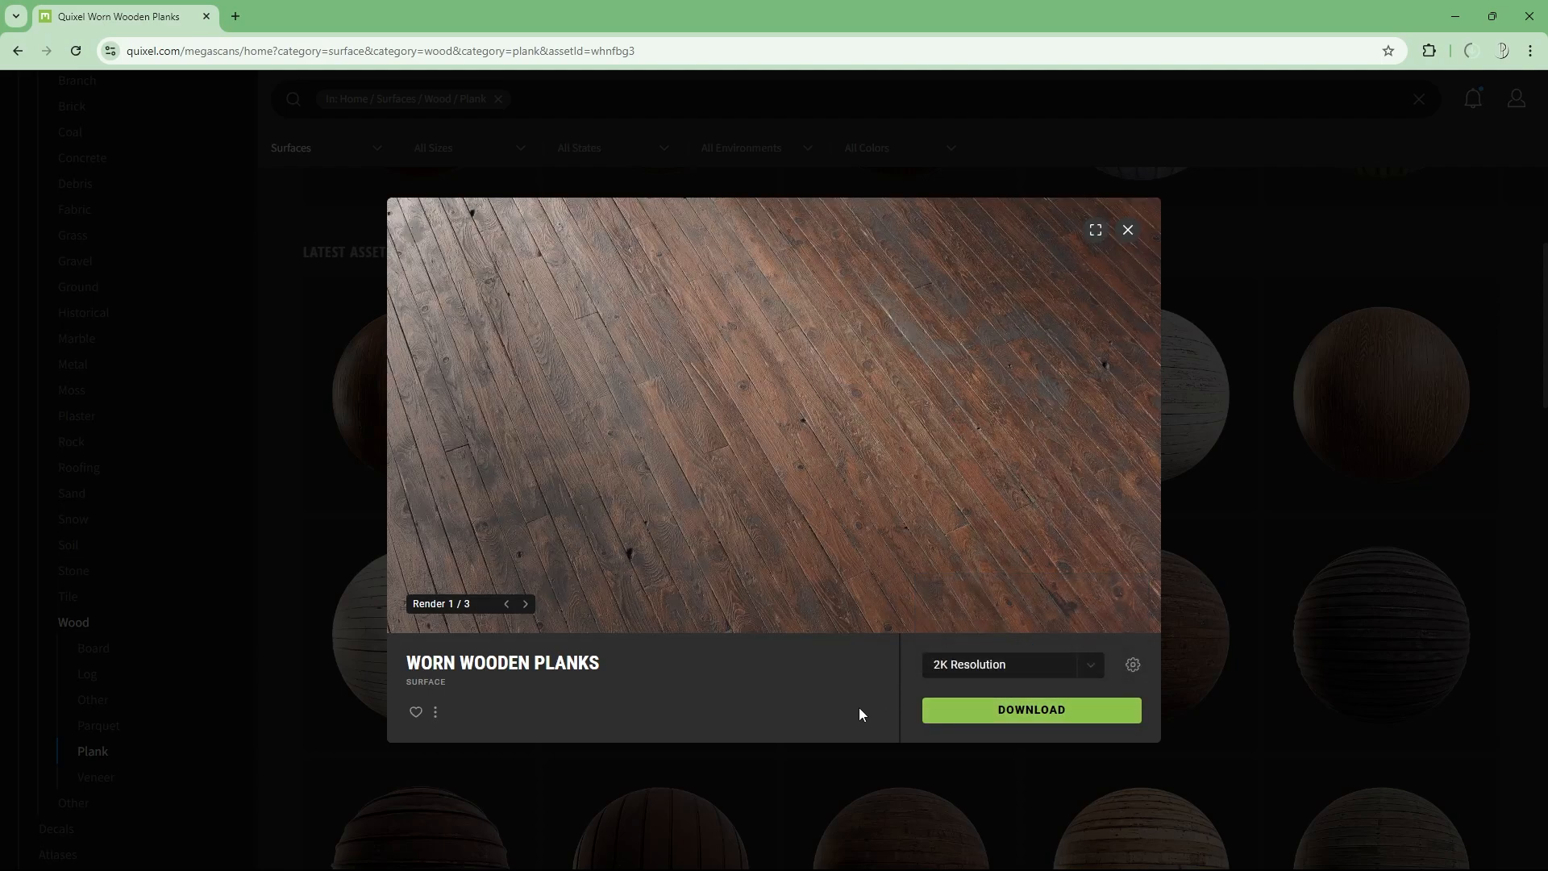
click(1351, 278)
scroll(484, 520, down, 3)
scroll(178, 548, down, 1)
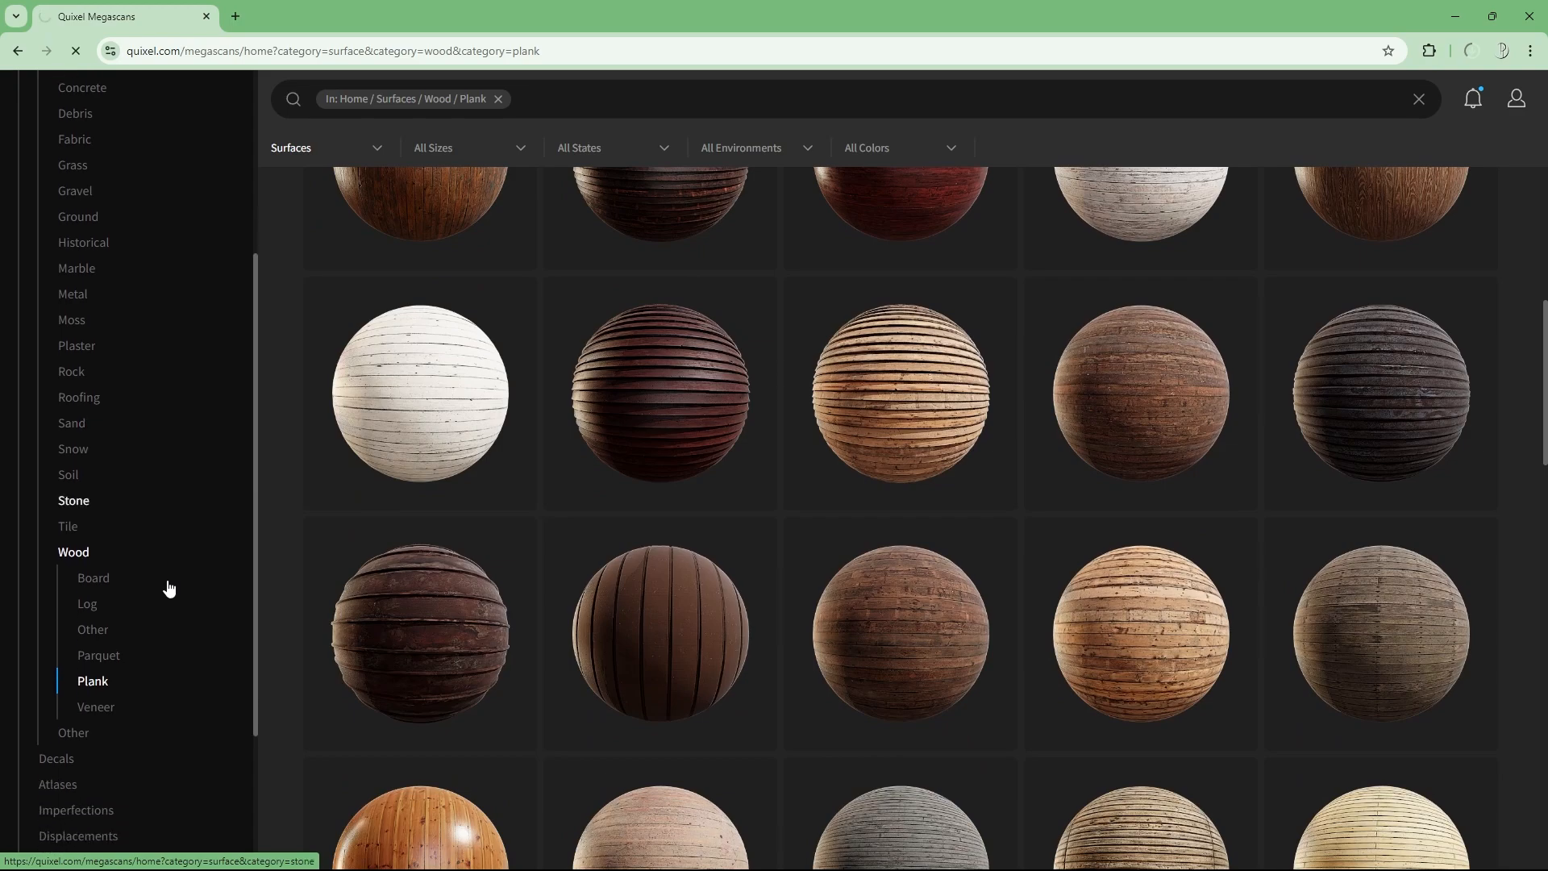
scroll(168, 588, down, 2)
Step: Remove the Plank category filter and search the whole Megascans library for "wall"
scroll(258, 445, up, 5)
click(501, 98)
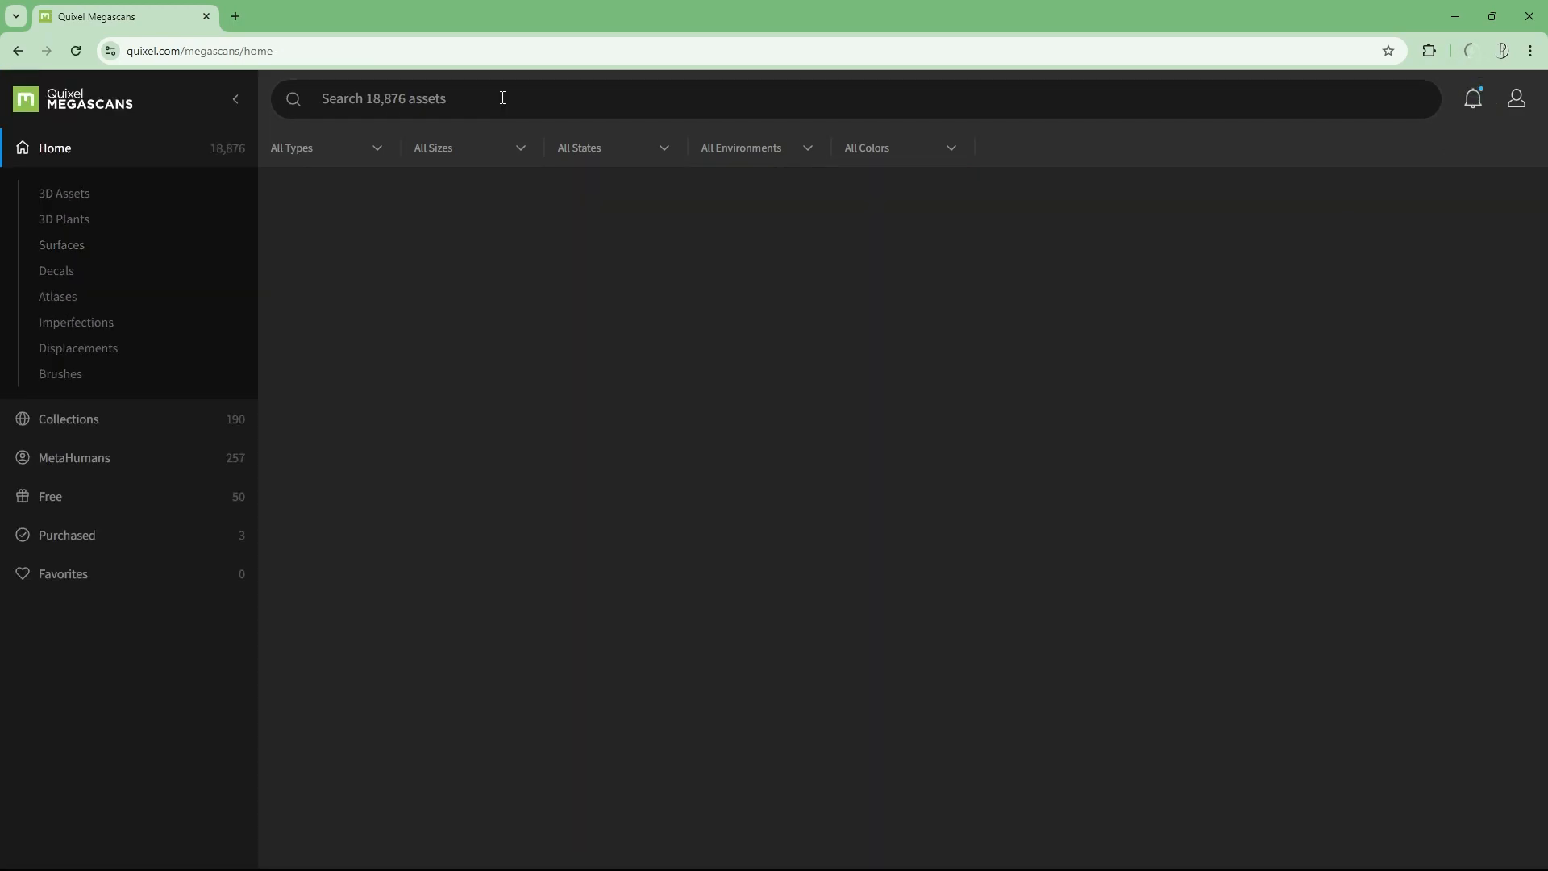
text(wall)
key(Return)
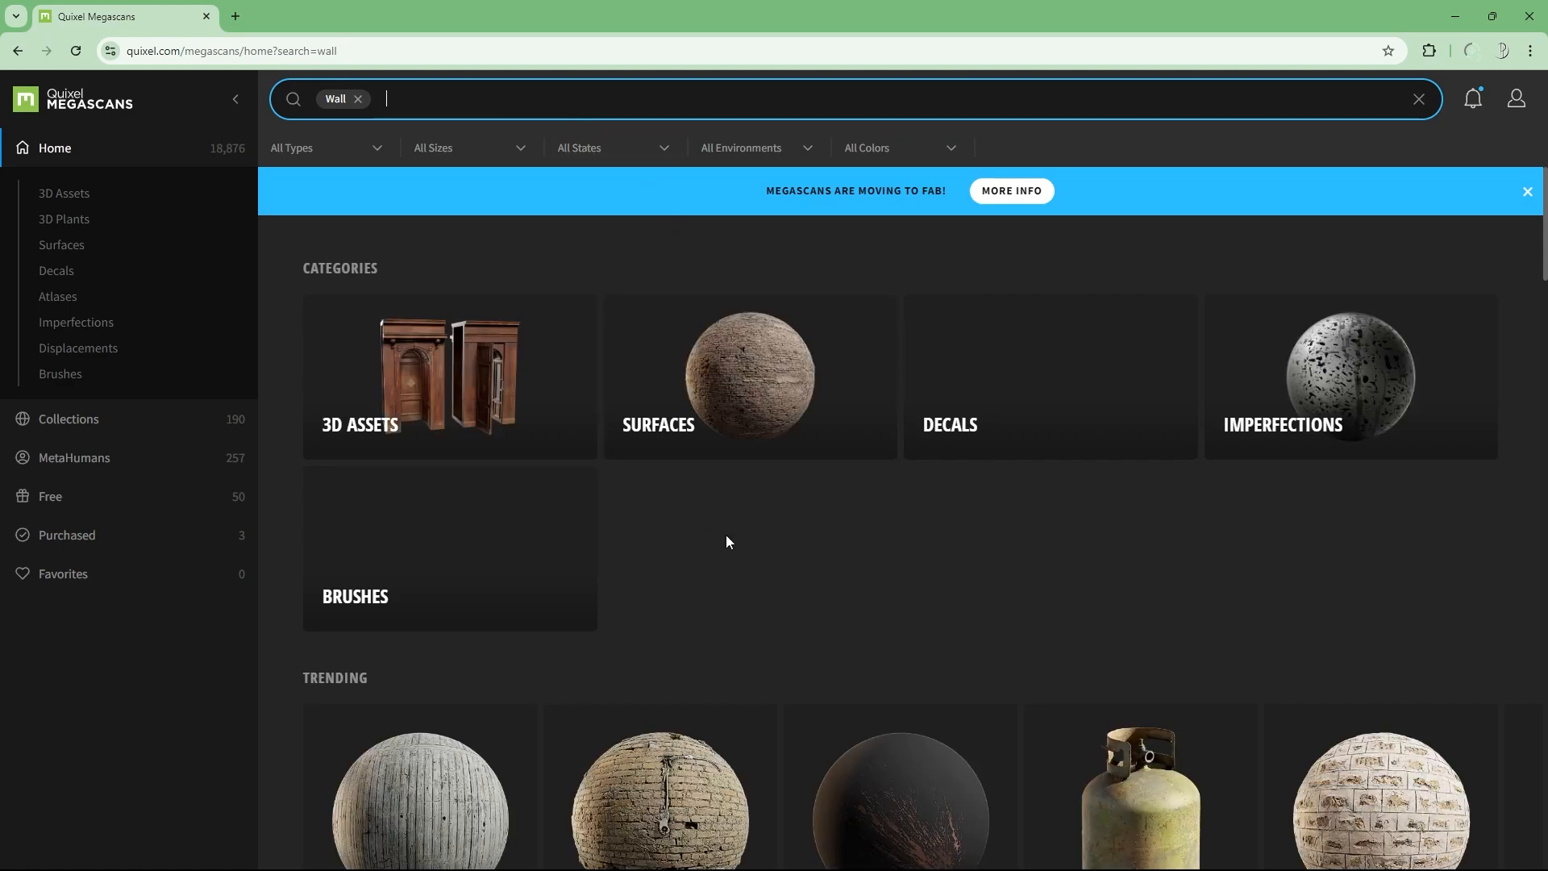
scroll(856, 585, down, 5)
scroll(759, 563, up, 5)
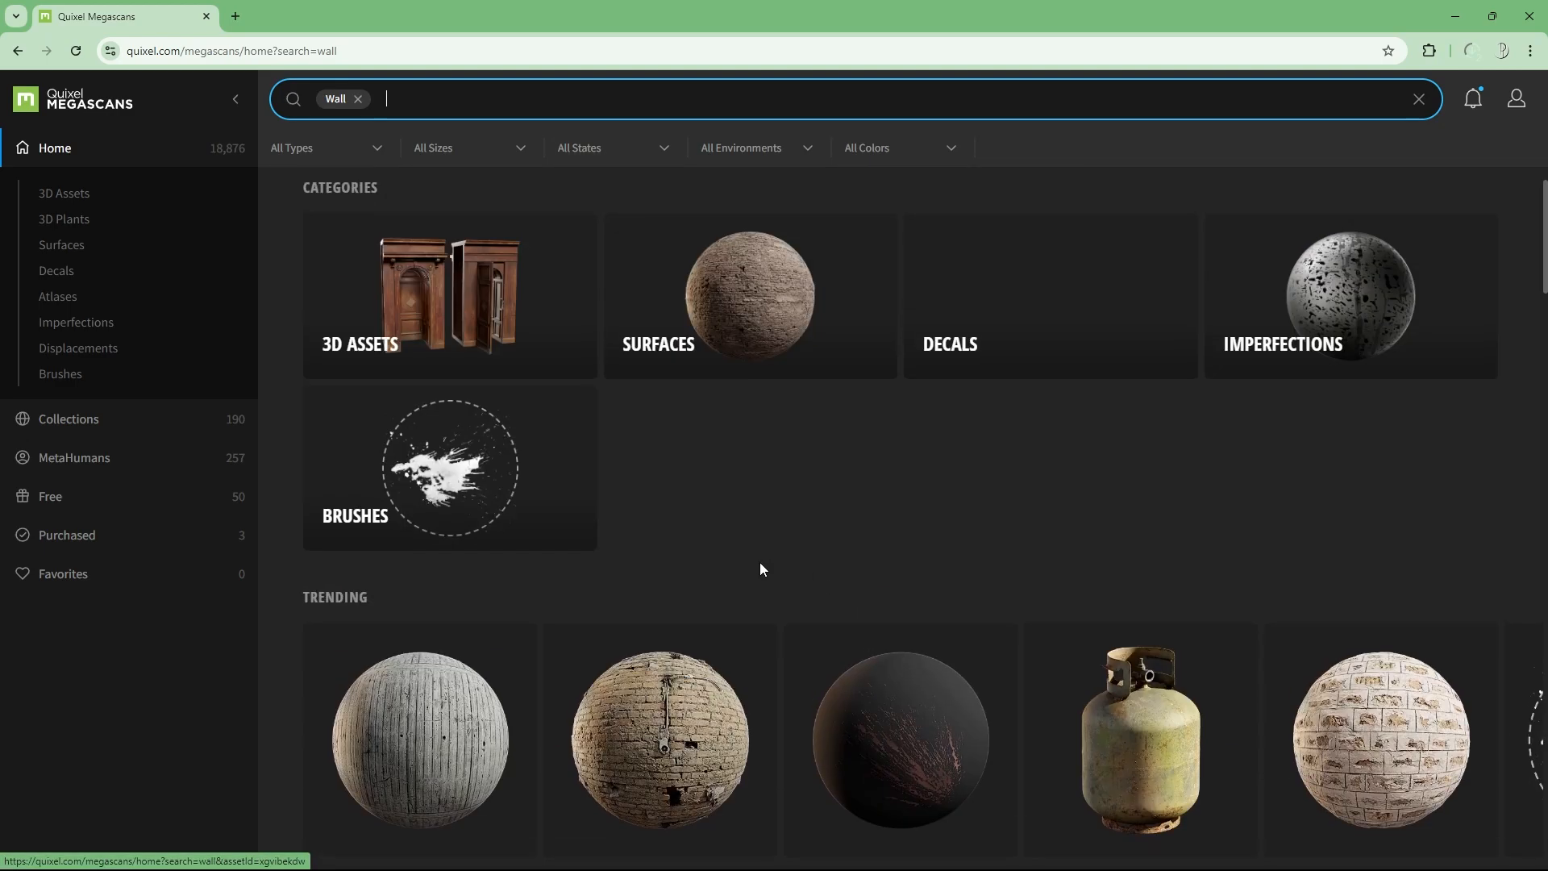
Step: Narrow the wall search to 3D Assets and look through the wall sets and building pieces
click(411, 295)
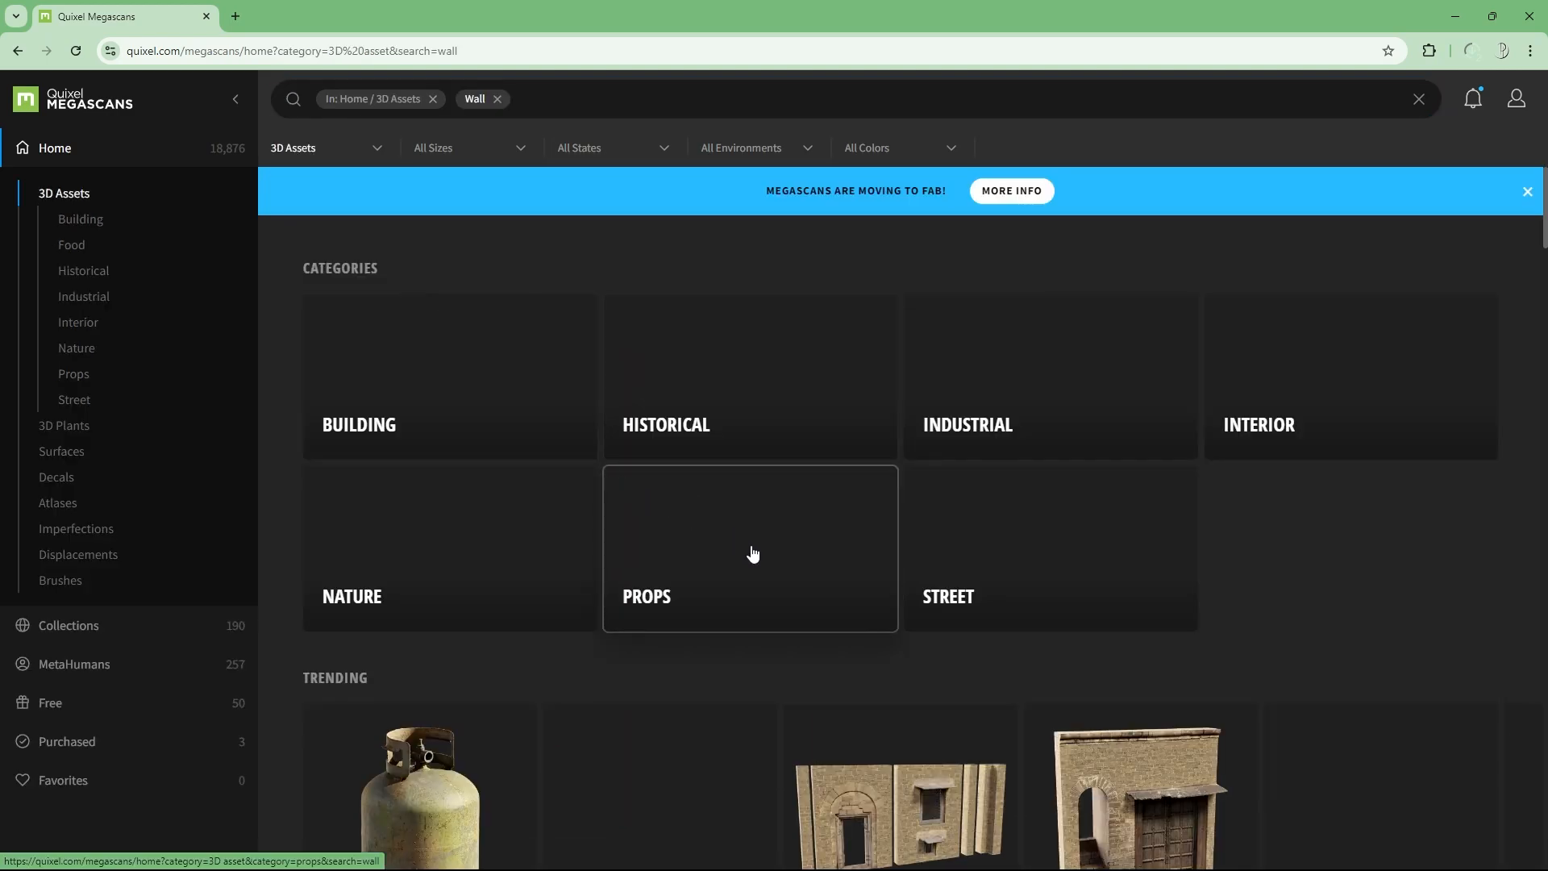
scroll(753, 552, down, 3)
scroll(839, 535, down, 1)
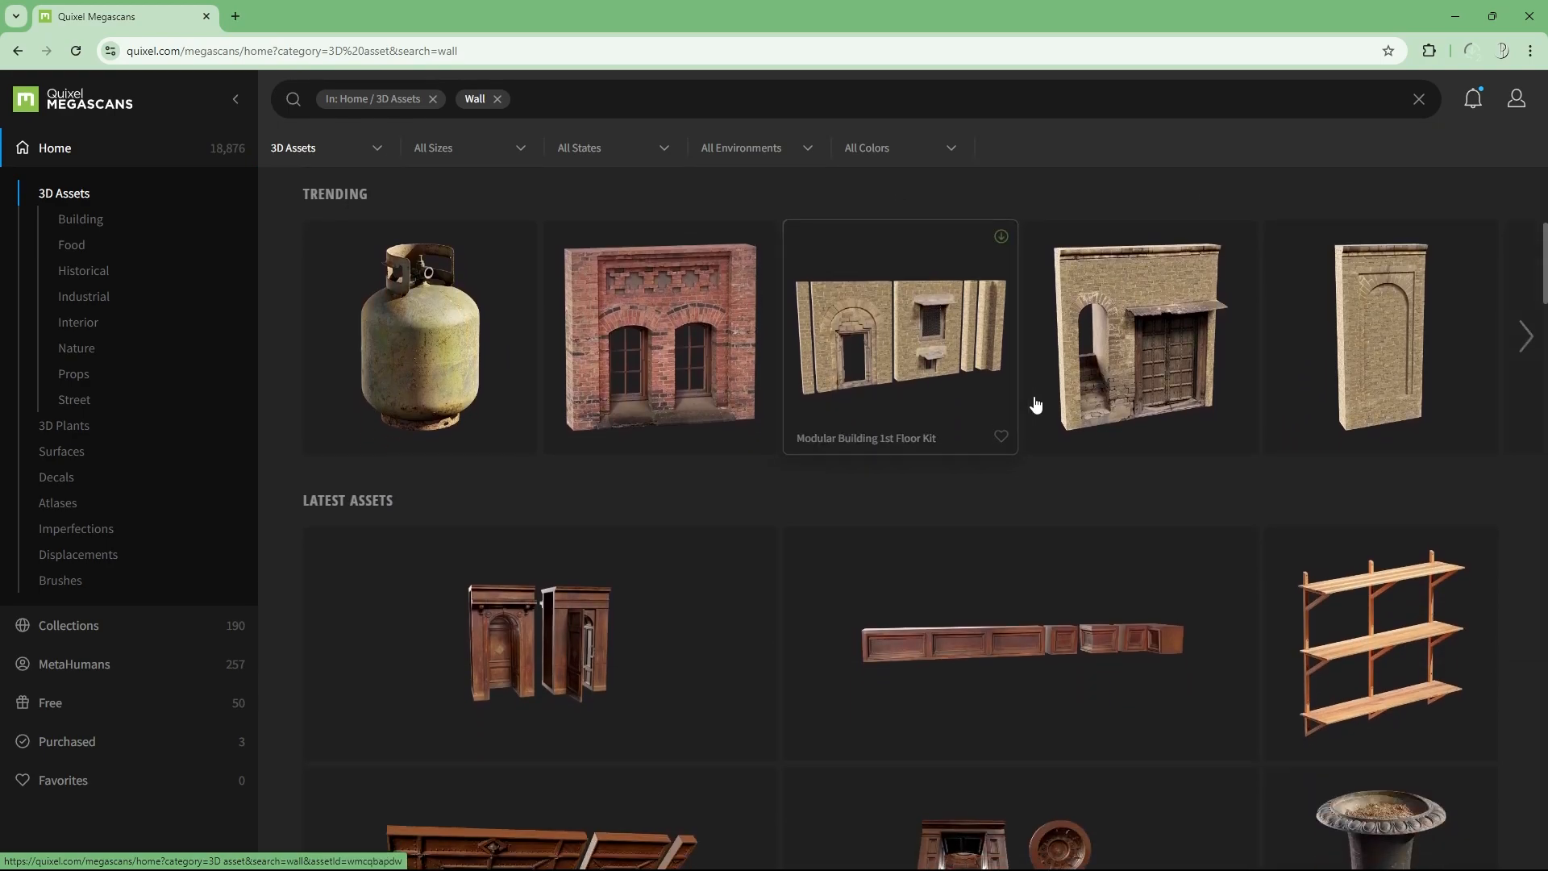
scroll(785, 551, down, 15)
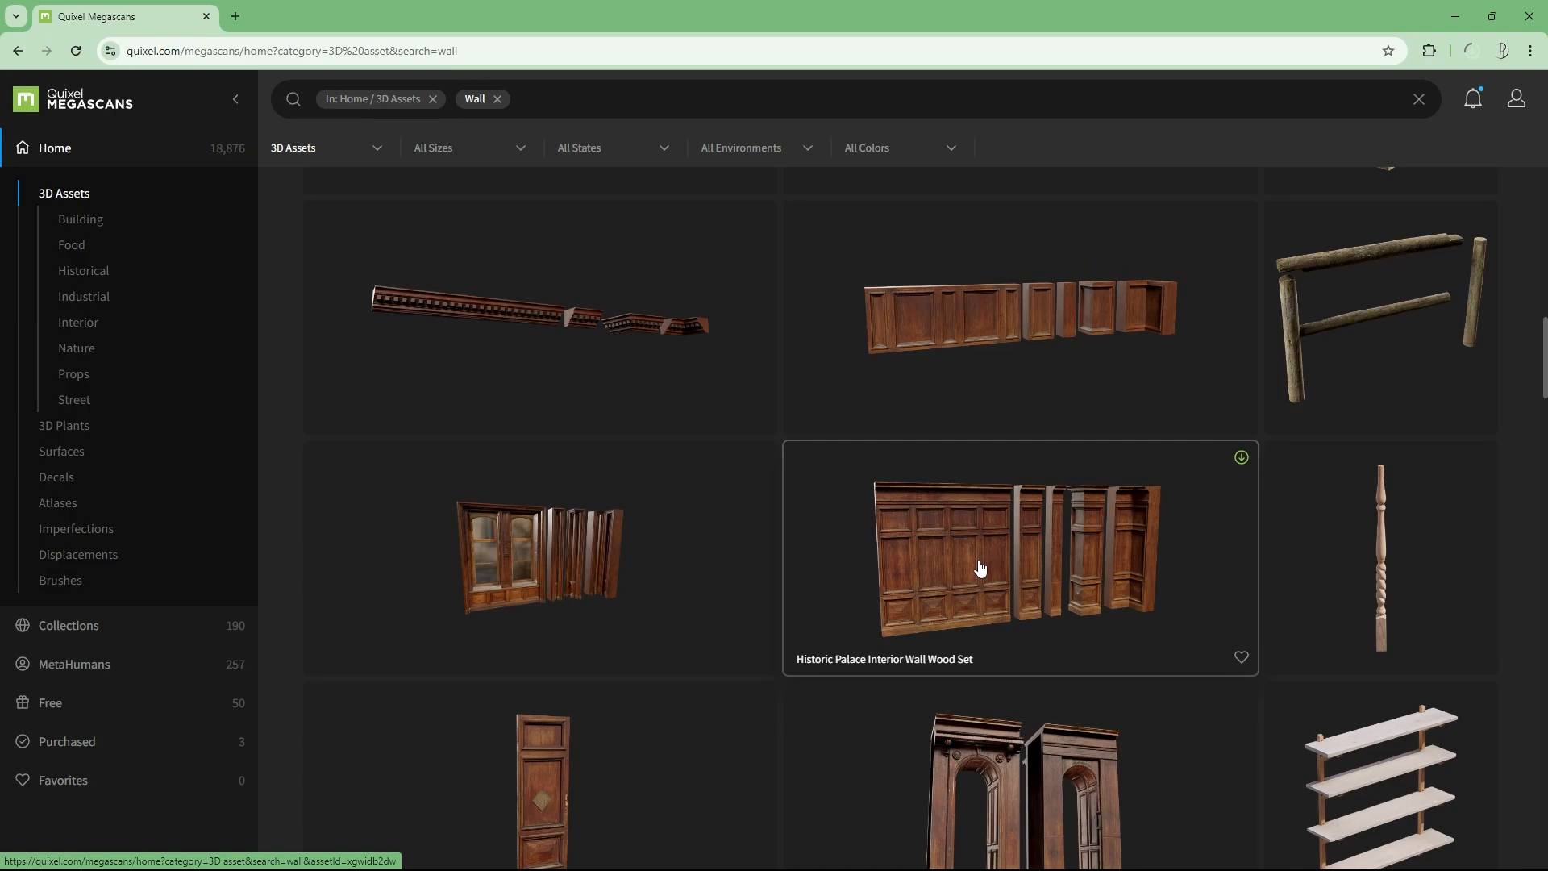
scroll(981, 569, down, 2)
scroll(887, 549, up, 20)
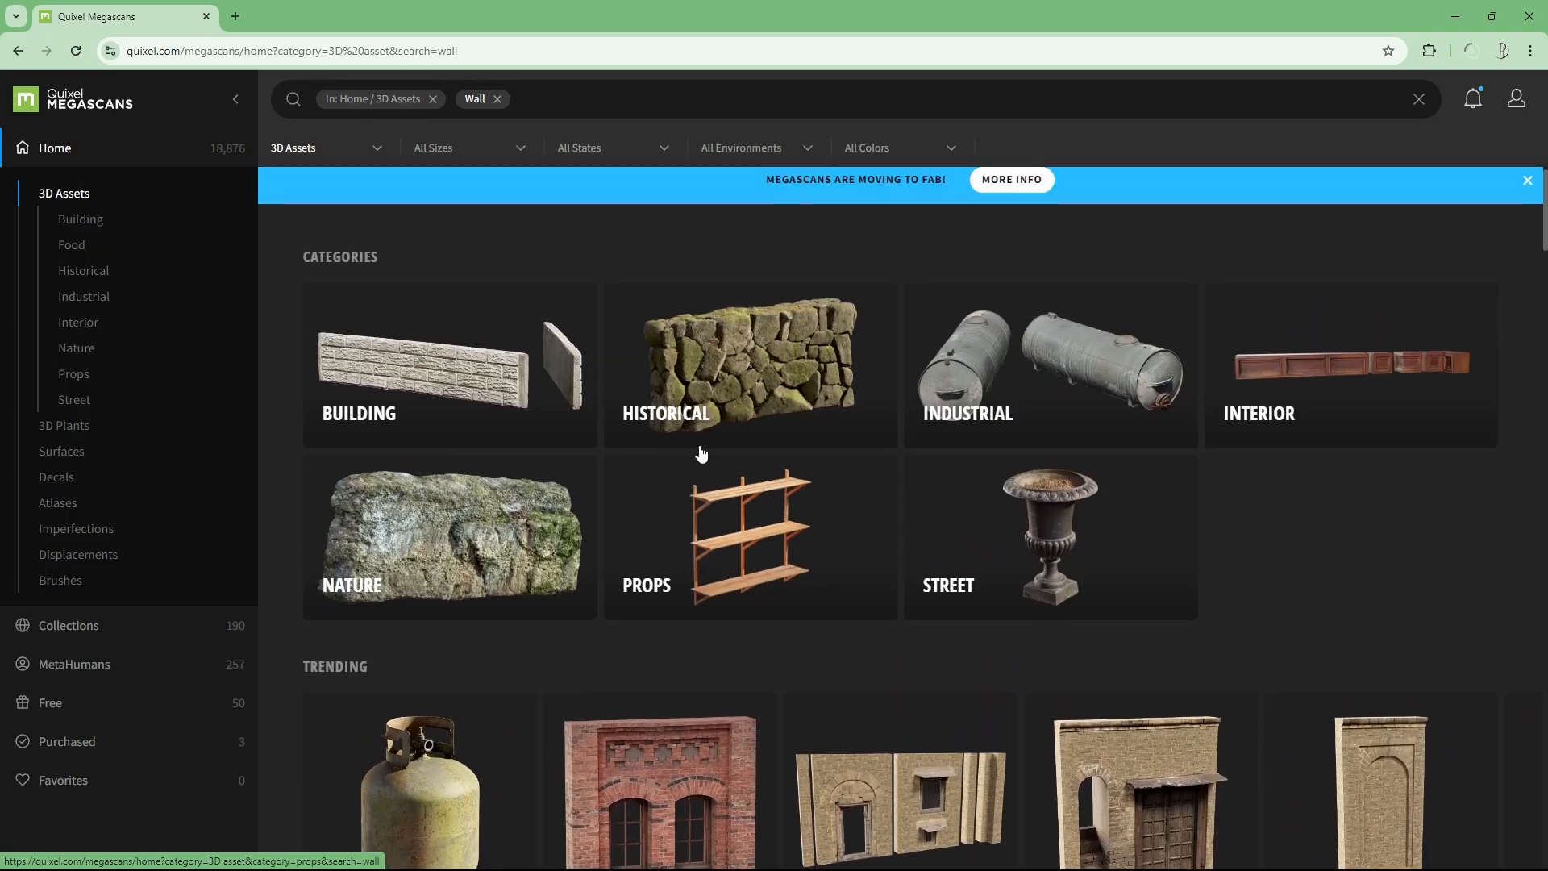
Step: Return to the unfiltered wall results and narrow them to the Wood surfaces
click(18, 52)
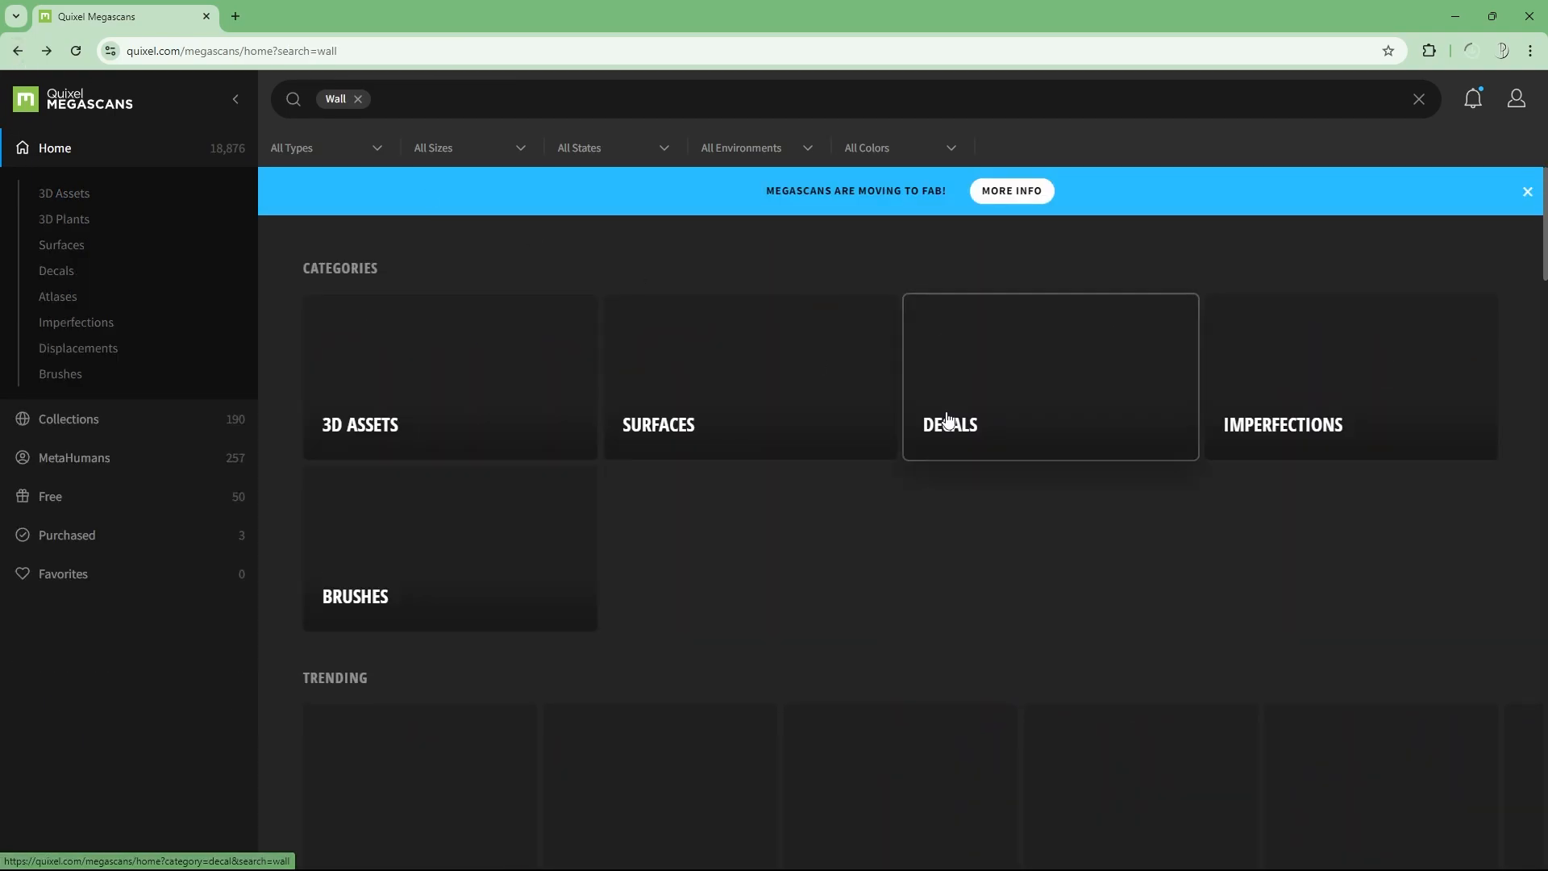
click(706, 375)
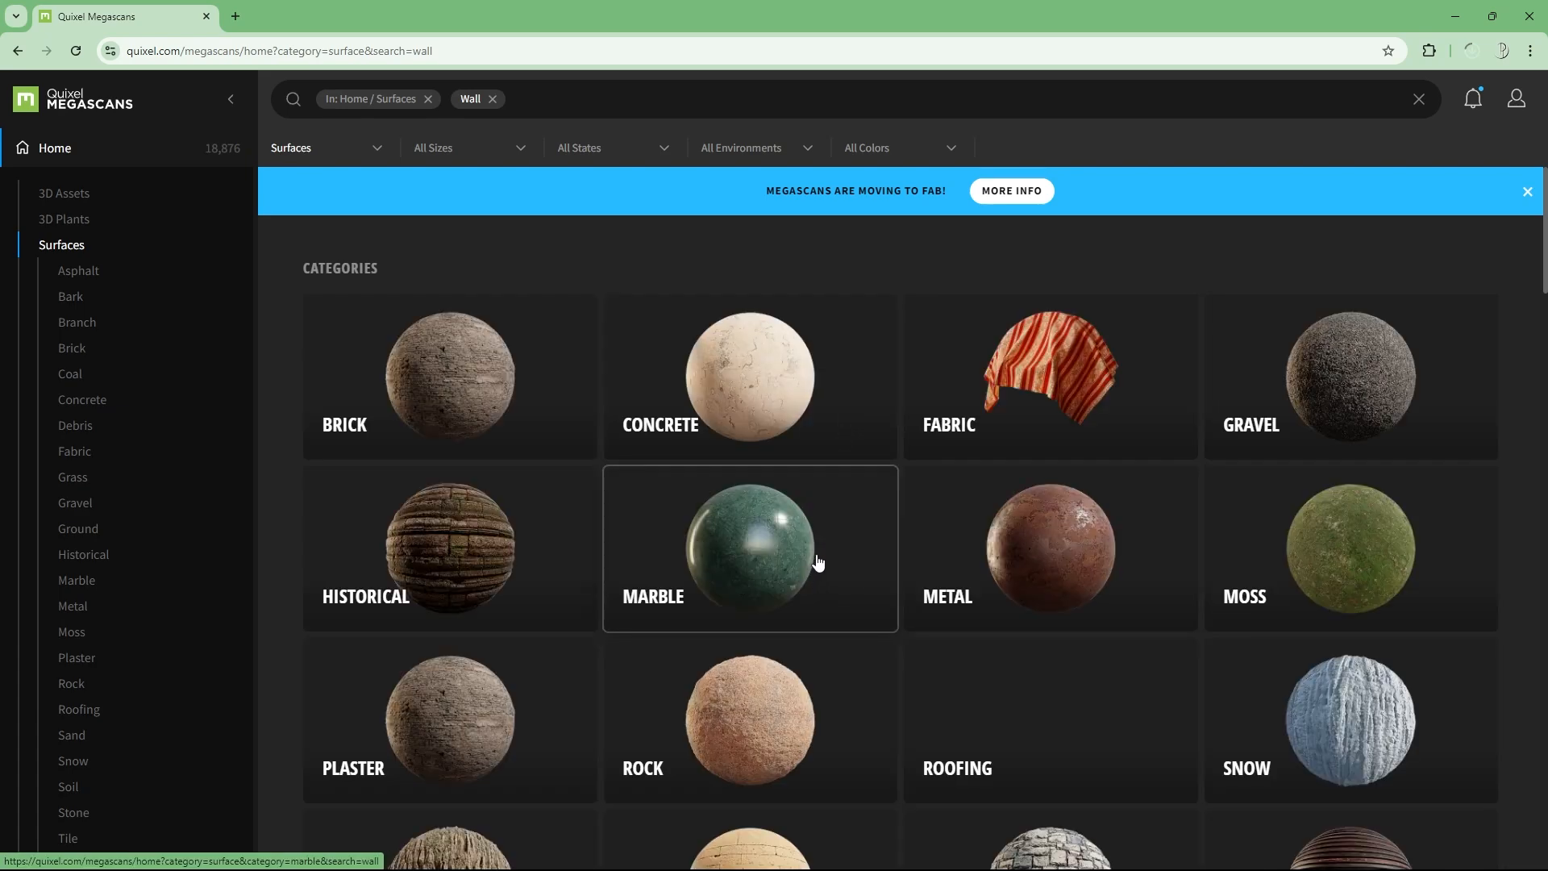
scroll(816, 561, down, 7)
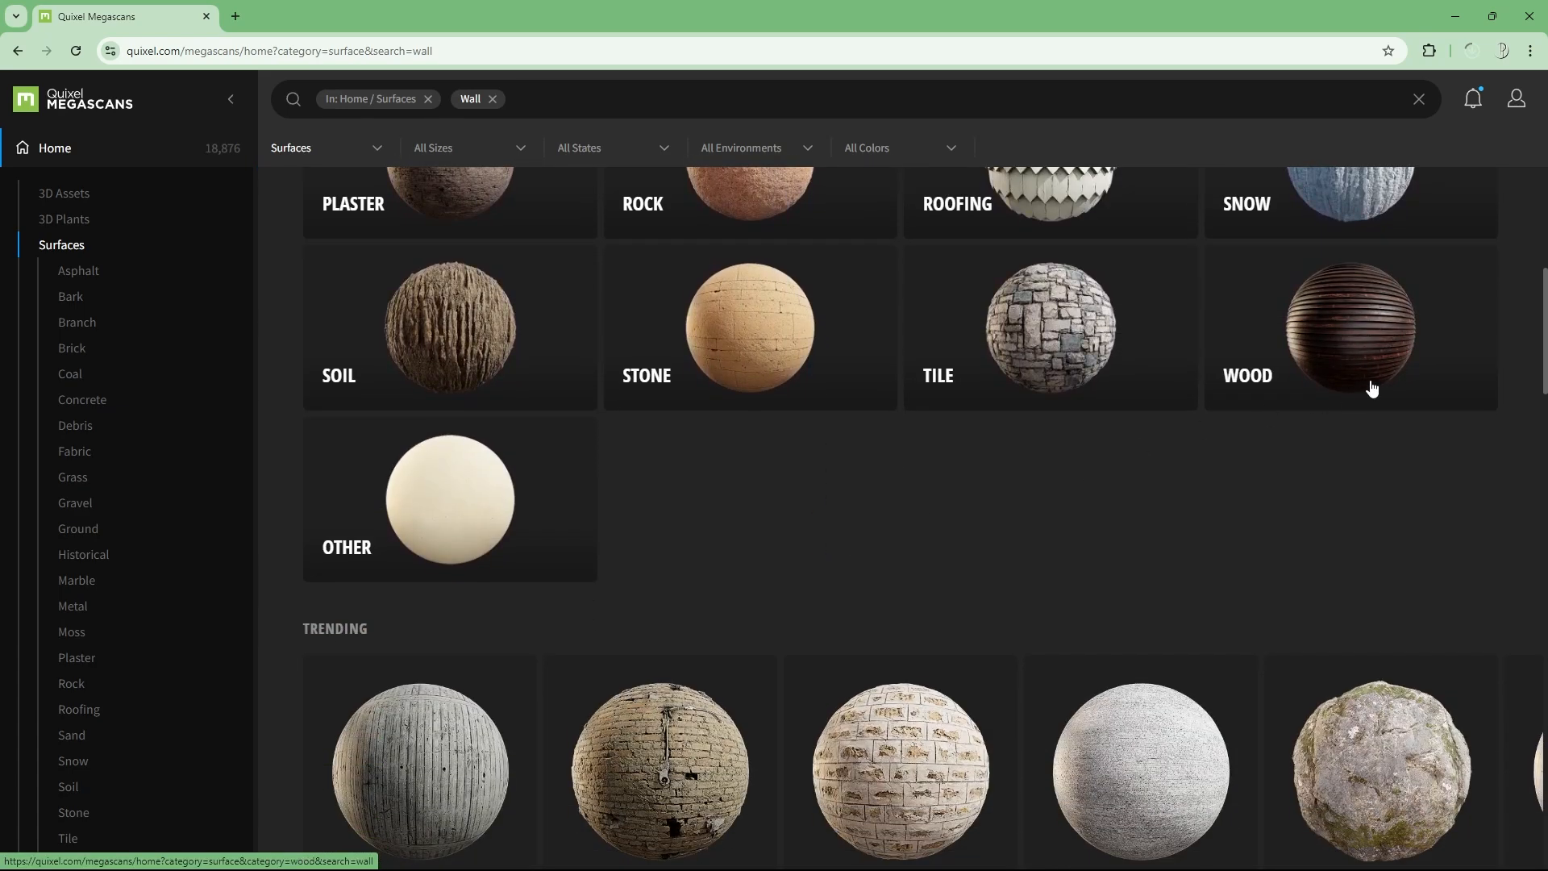
click(1371, 388)
Step: Look through the wooden wall surfaces, preview Wooden Facade and close it
scroll(897, 487, down, 4)
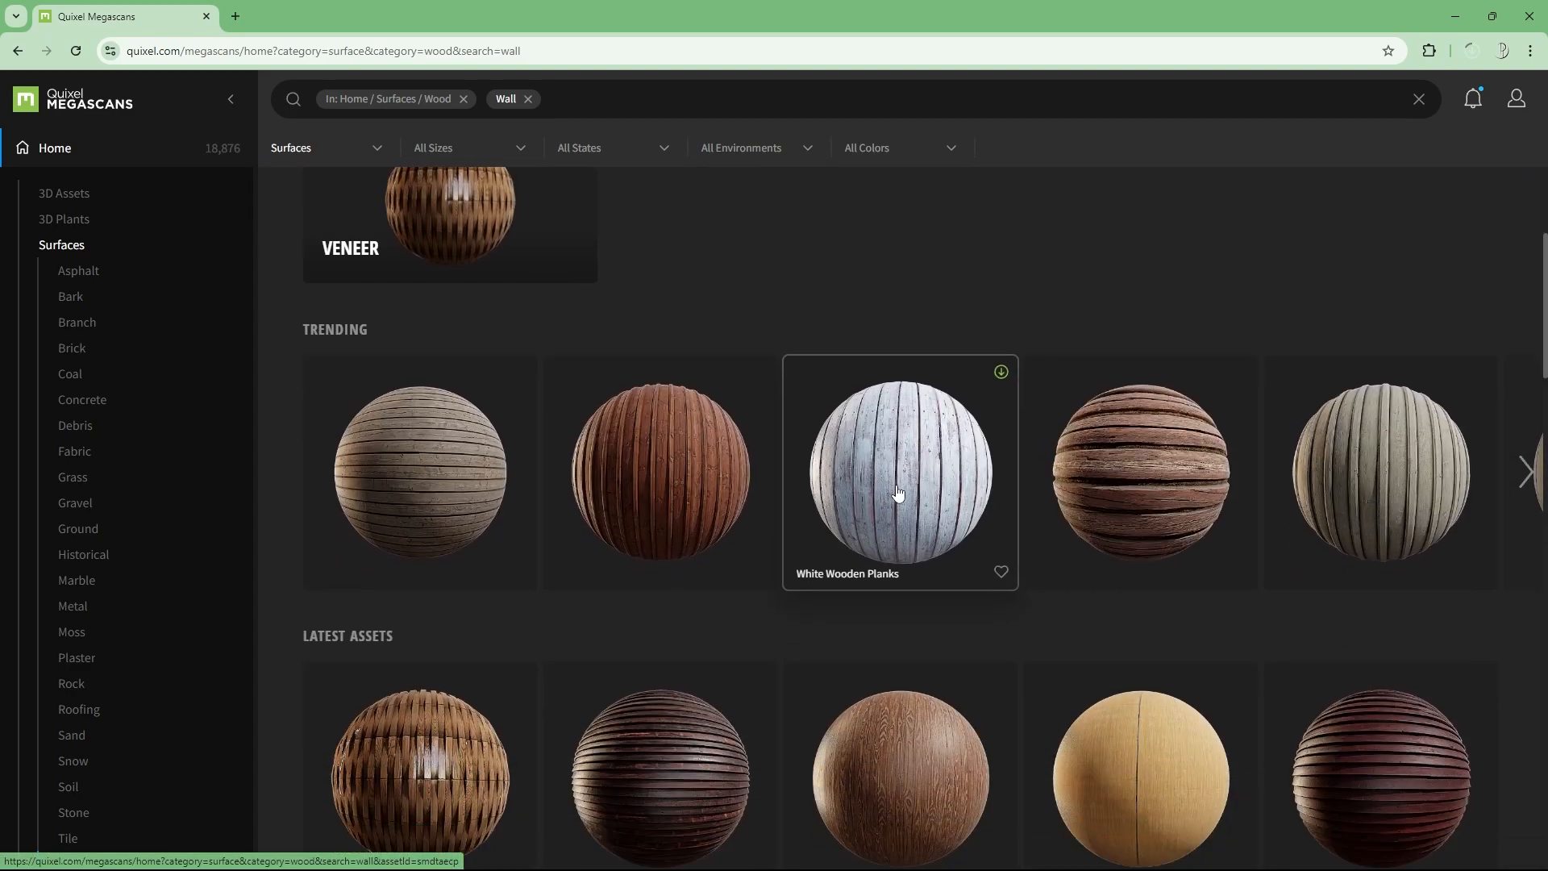
scroll(897, 492, down, 4)
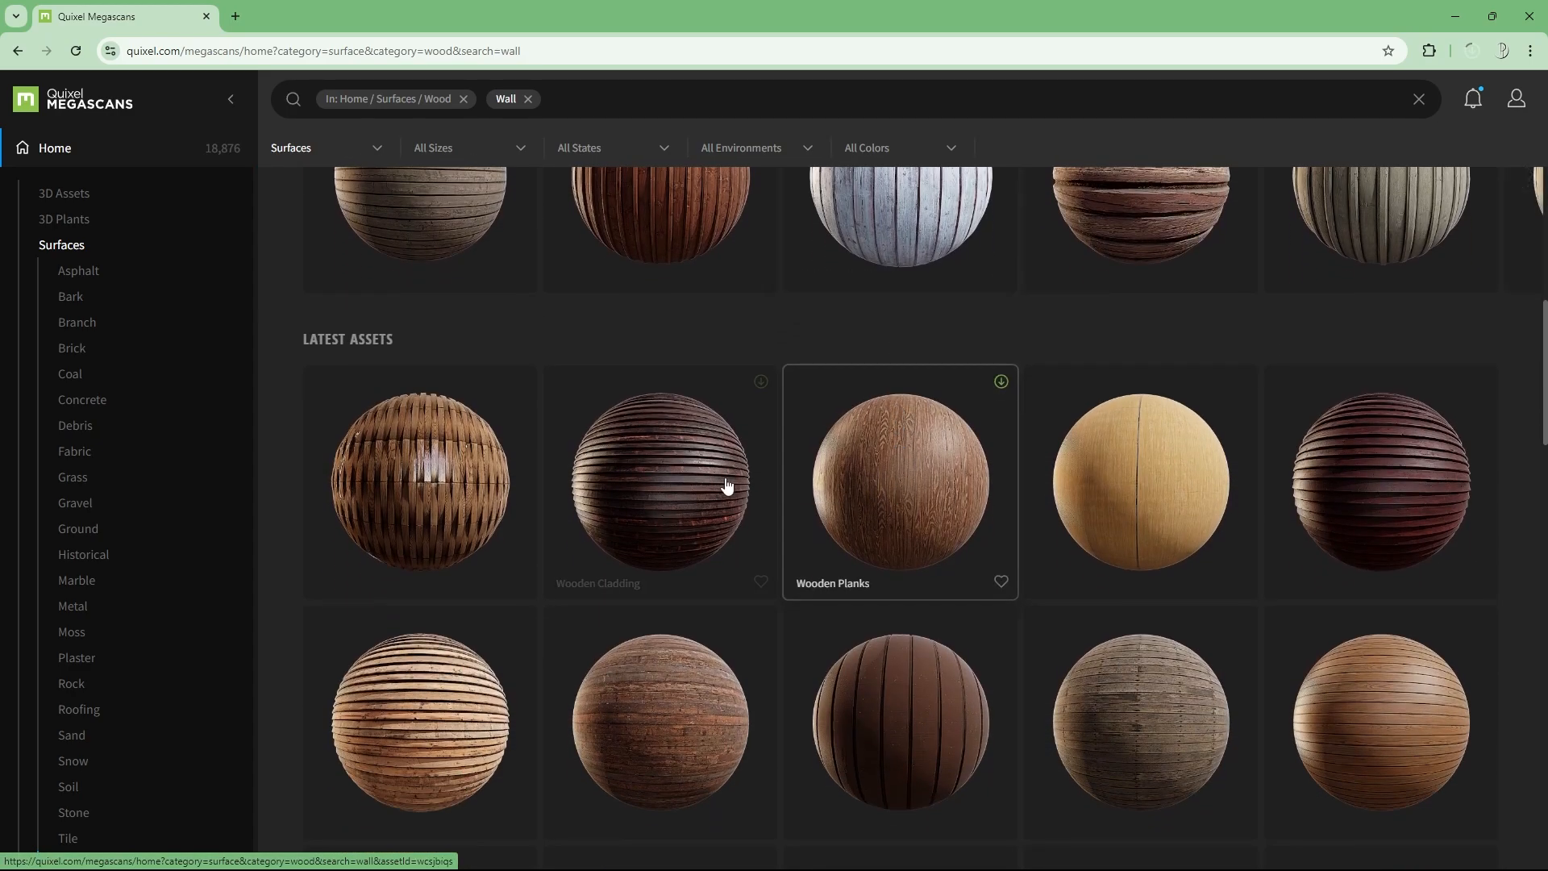
scroll(726, 484, down, 2)
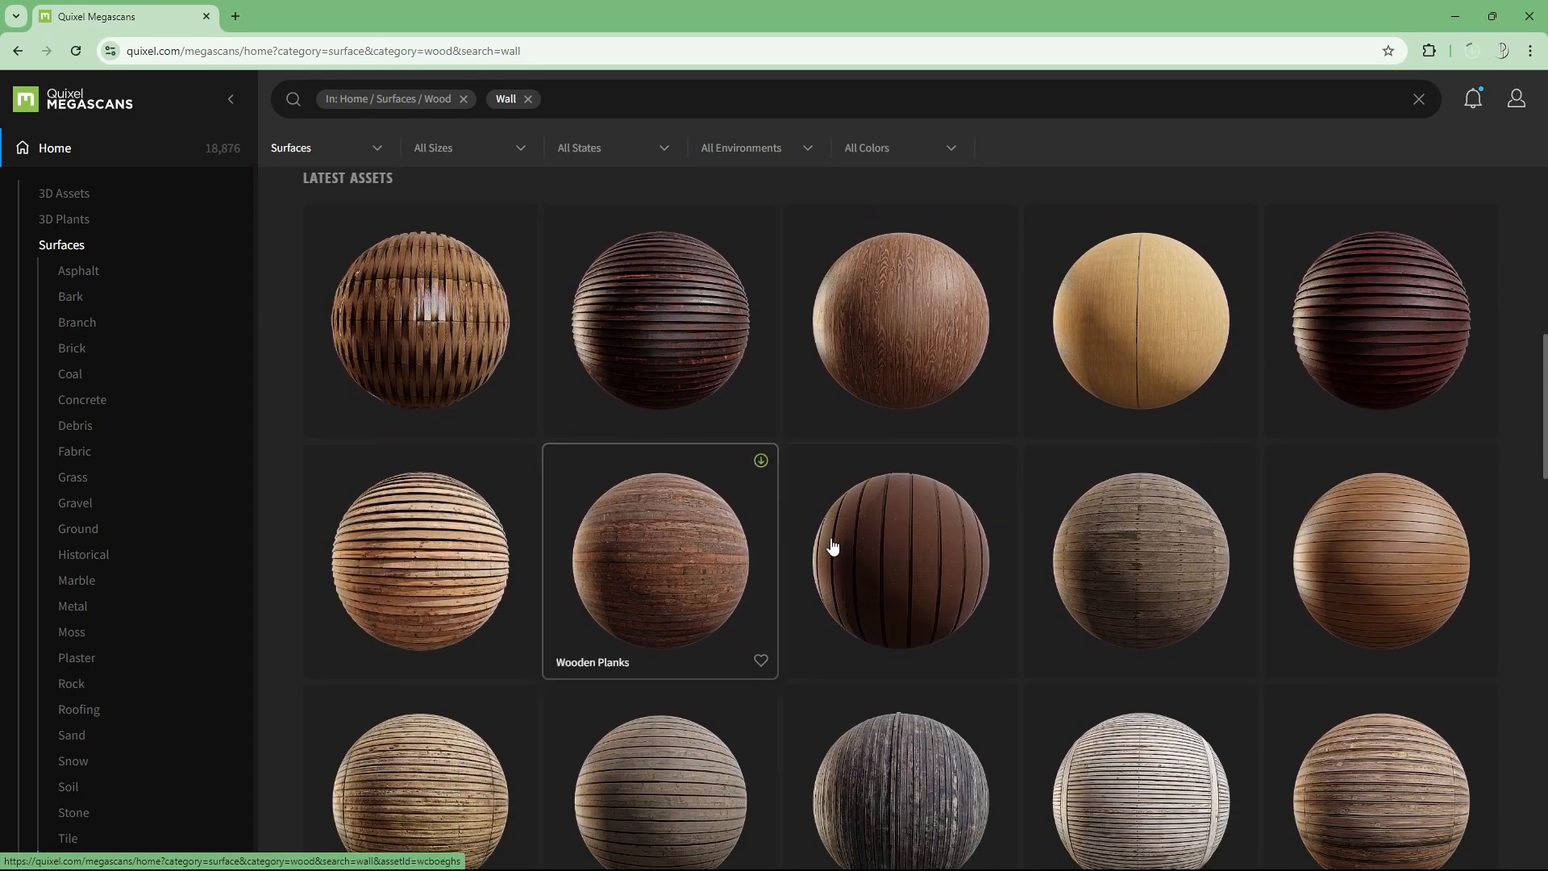
scroll(985, 555, down, 7)
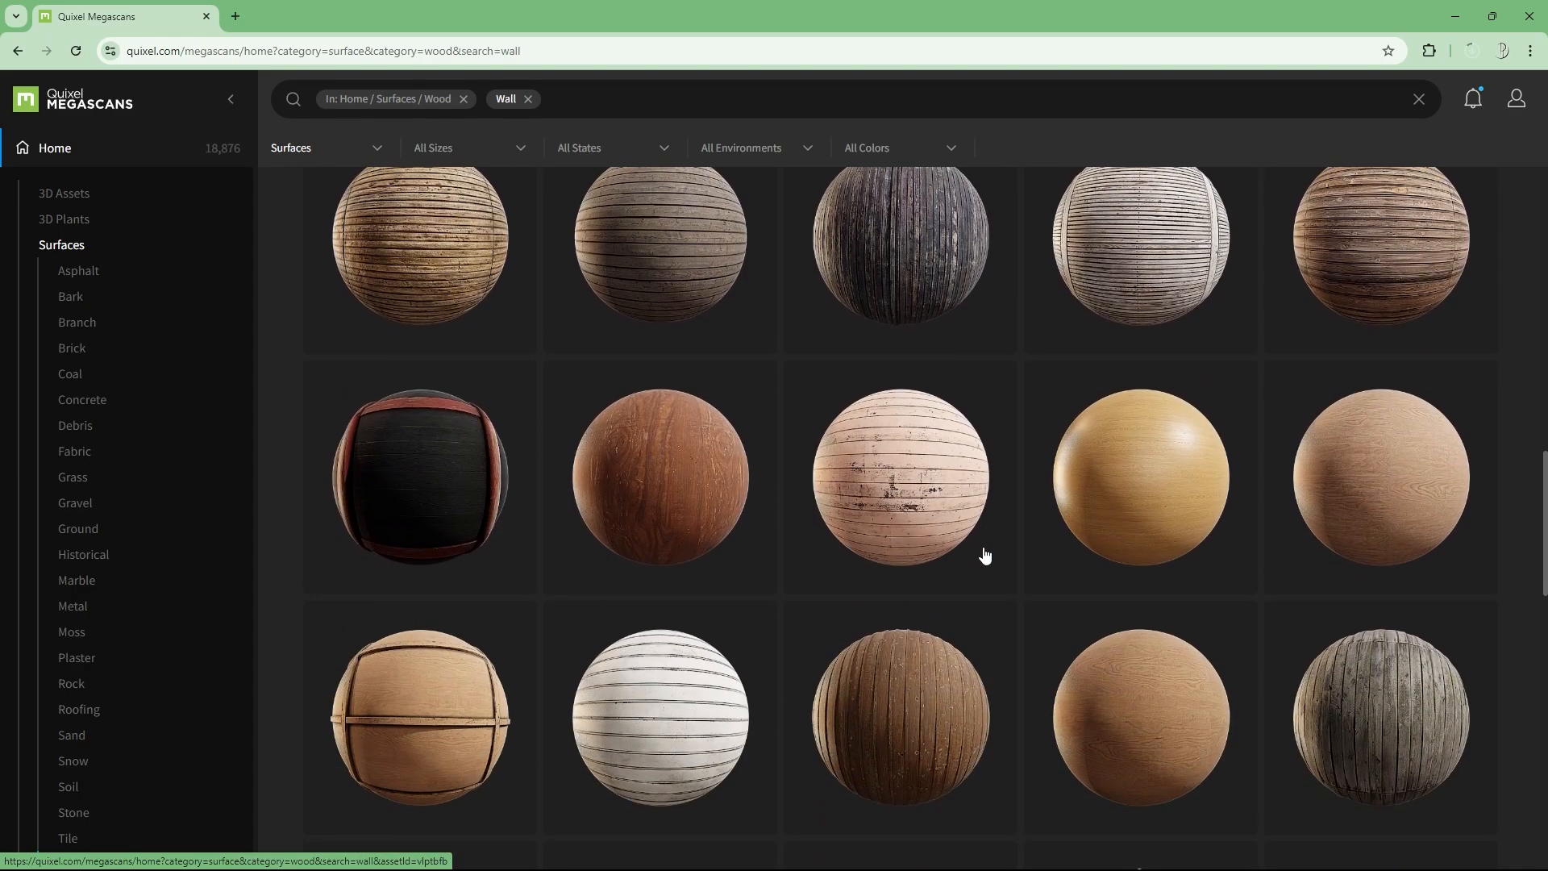
scroll(985, 555, down, 9)
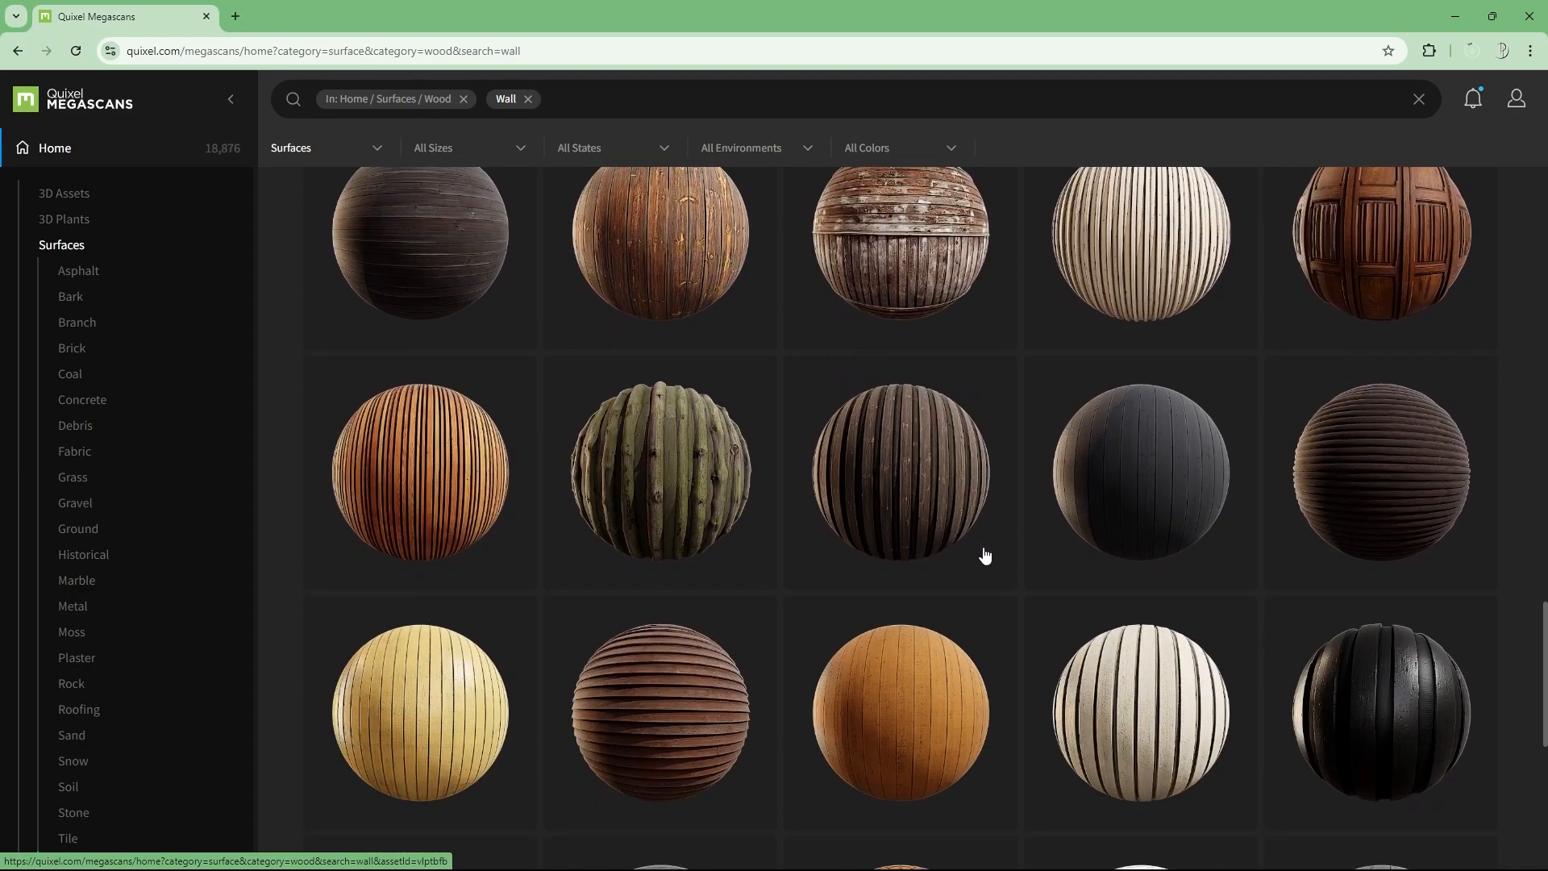
click(684, 254)
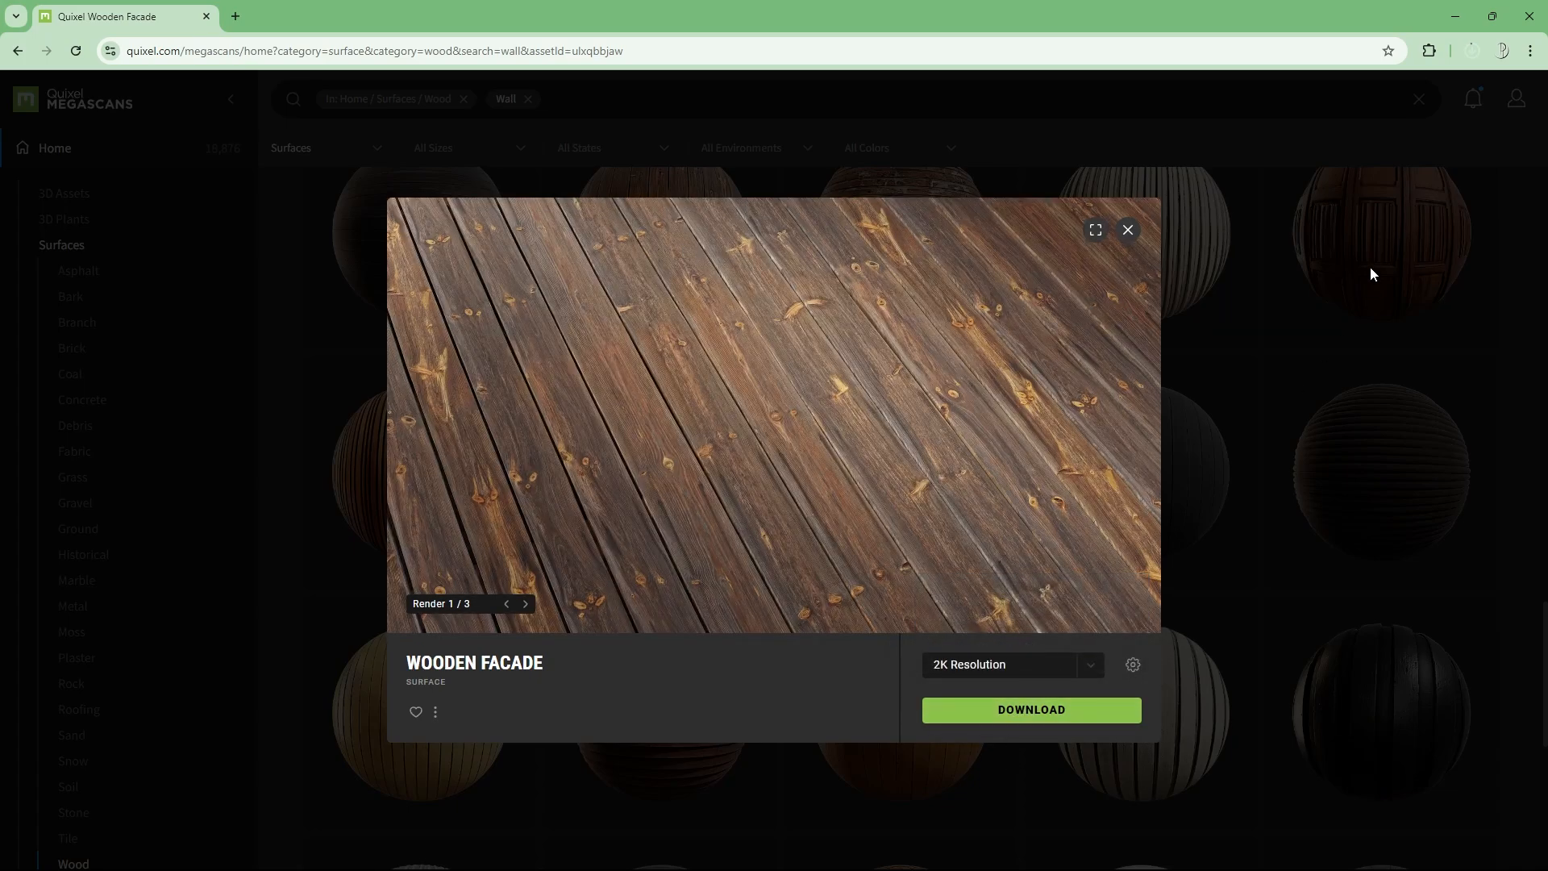
click(1129, 232)
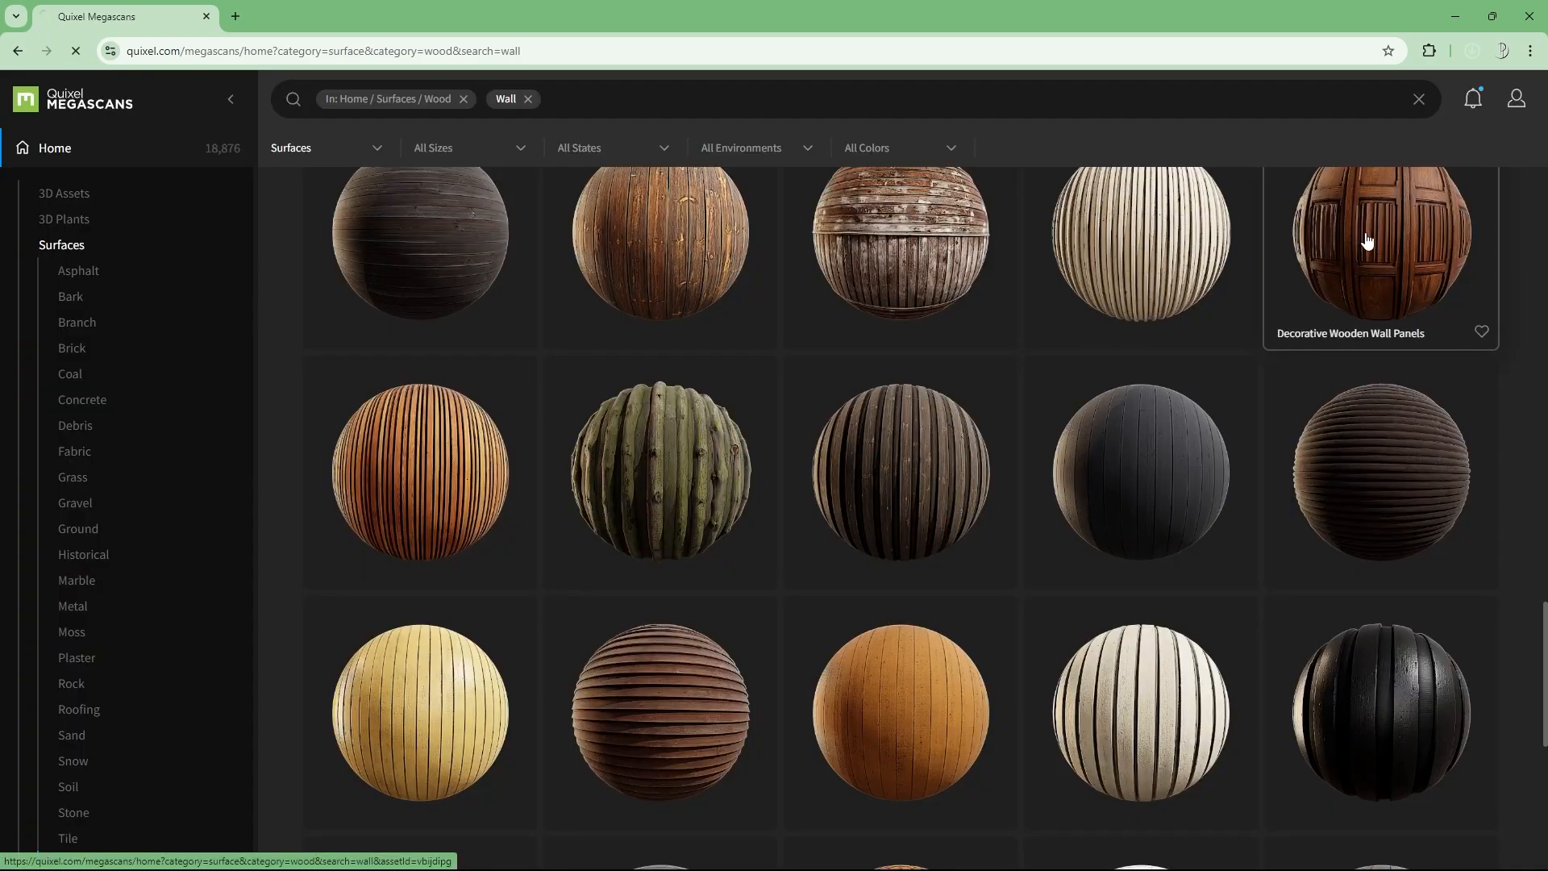
Step: Check the recent downloads, then extract the building stair, polished marble and both wood plank archives in the Downloads folder
click(1470, 45)
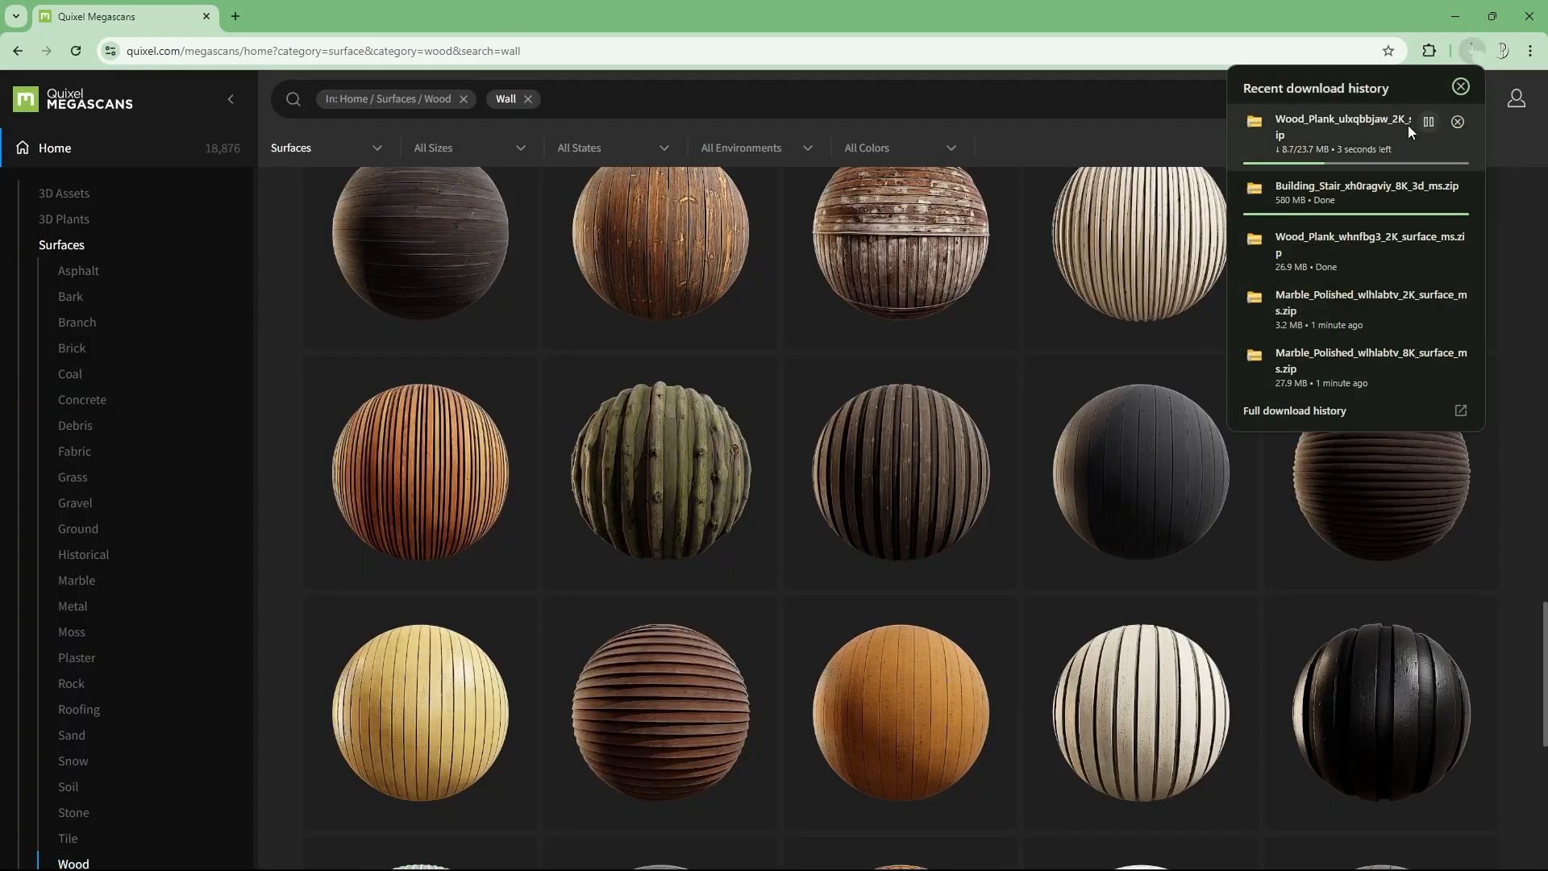
click(1137, 29)
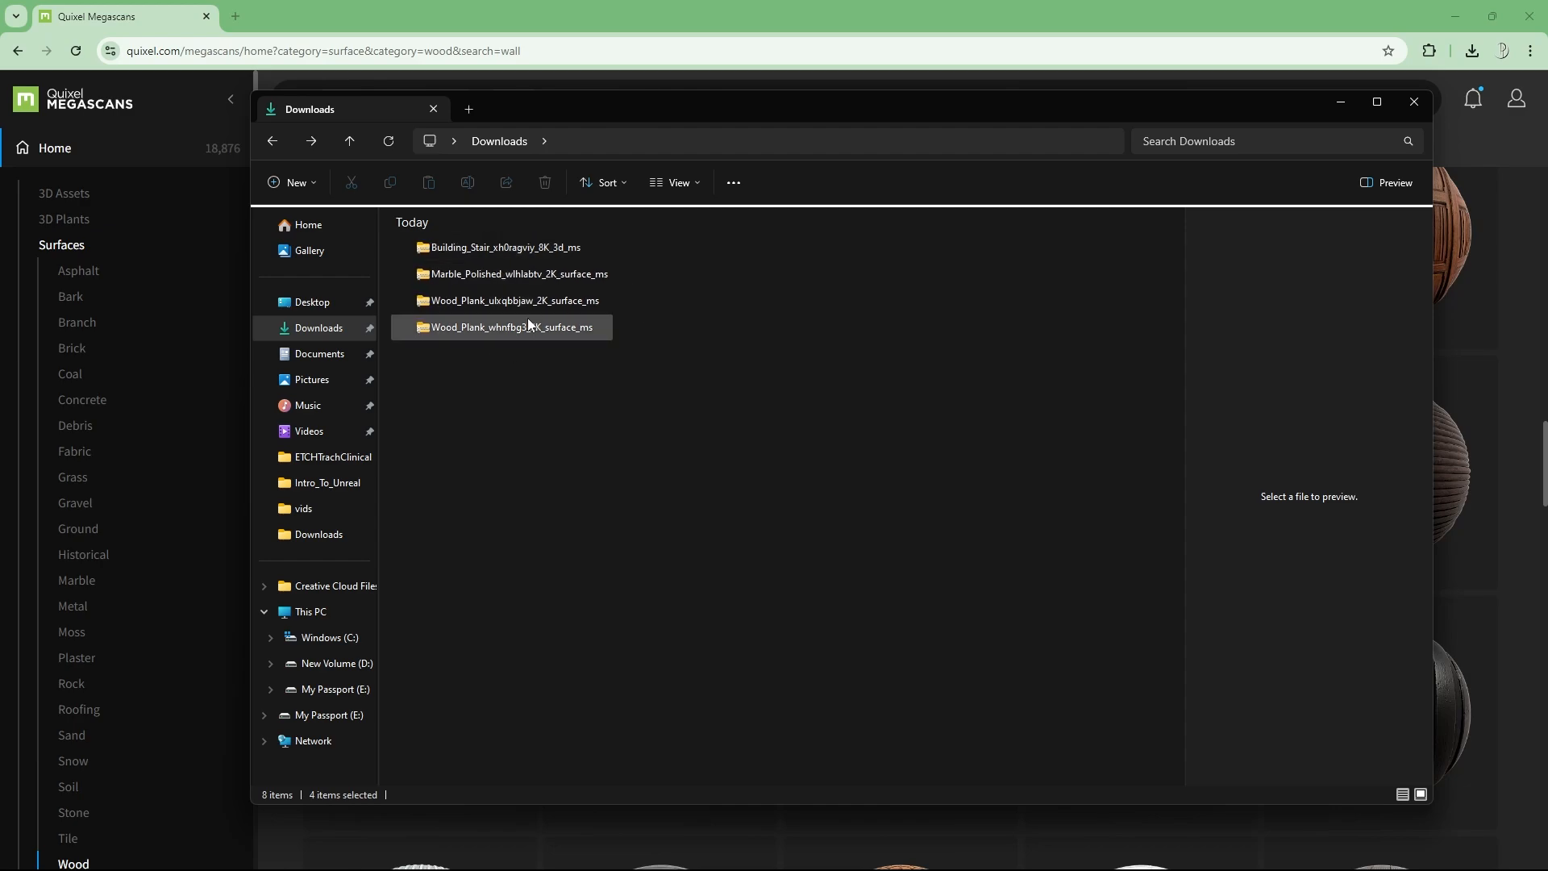
click(558, 249)
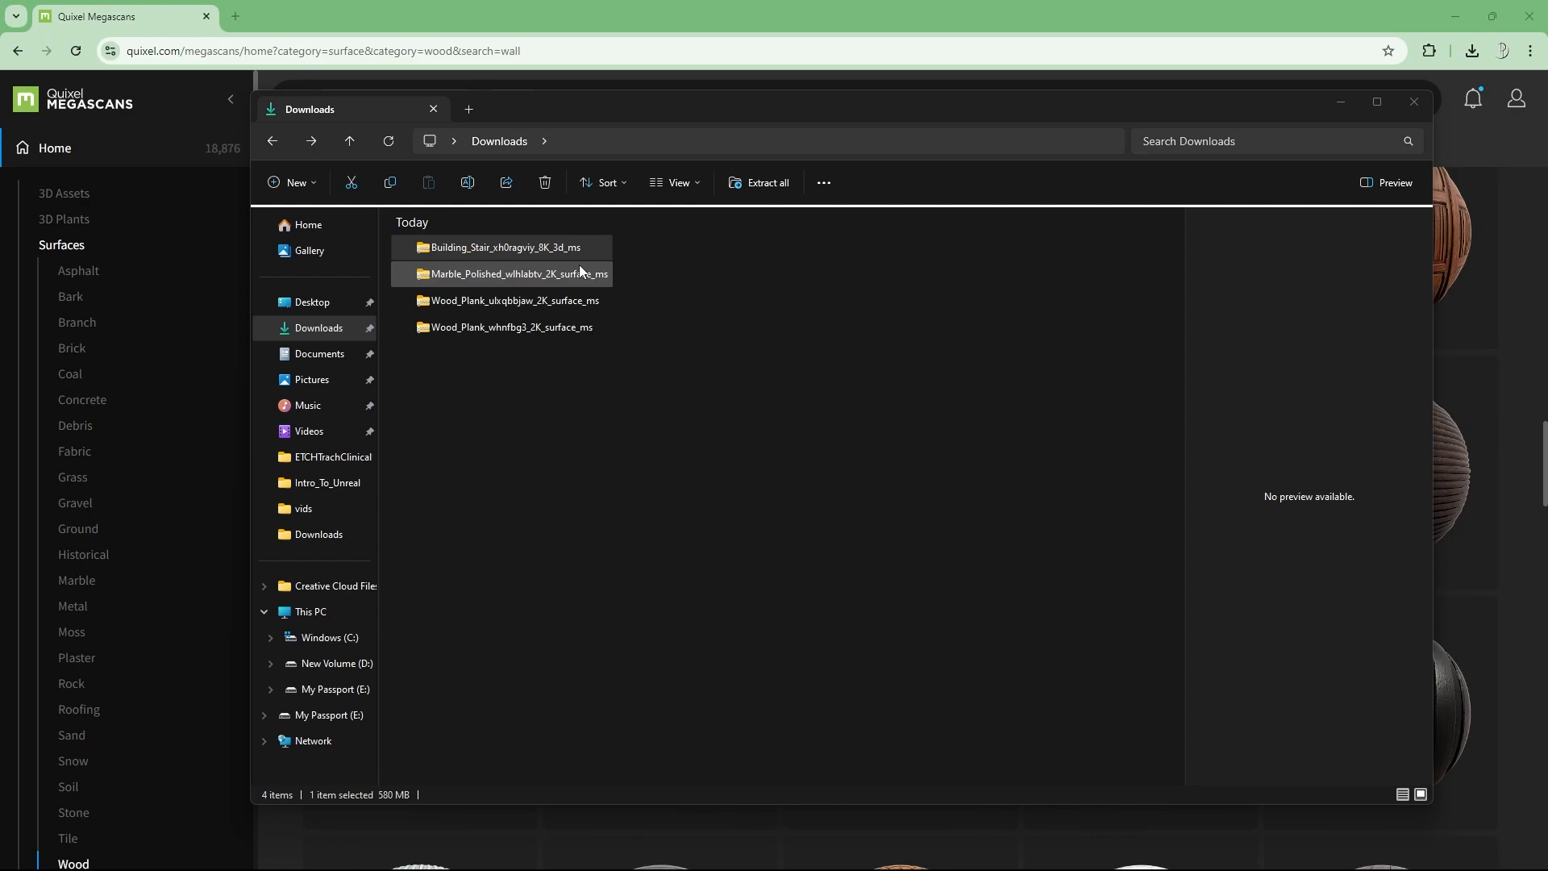
click(579, 269)
click(770, 193)
click(579, 300)
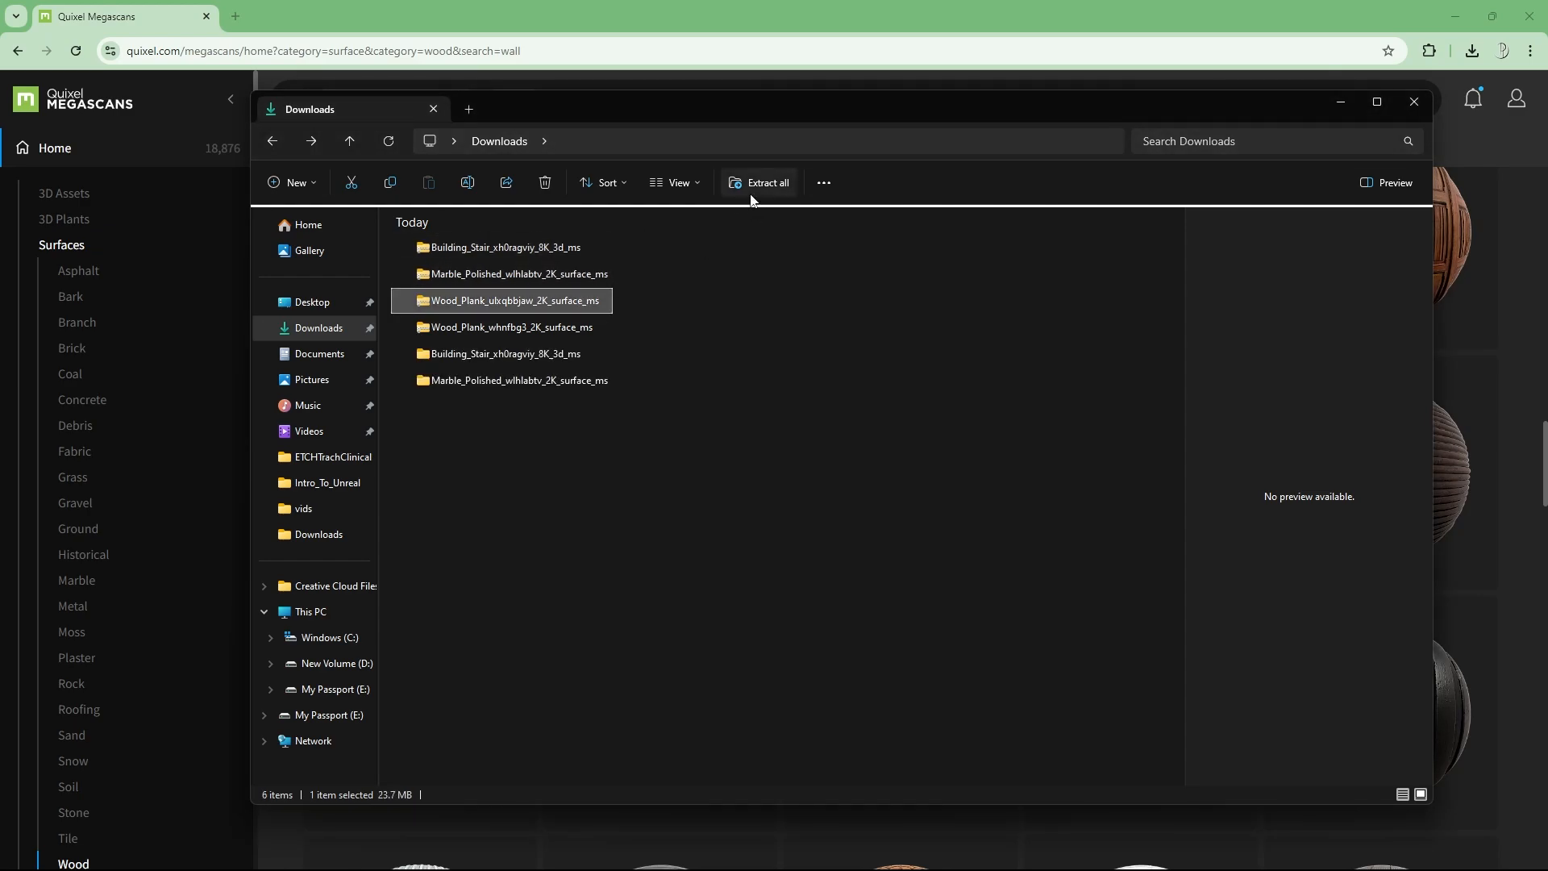
click(762, 183)
click(562, 328)
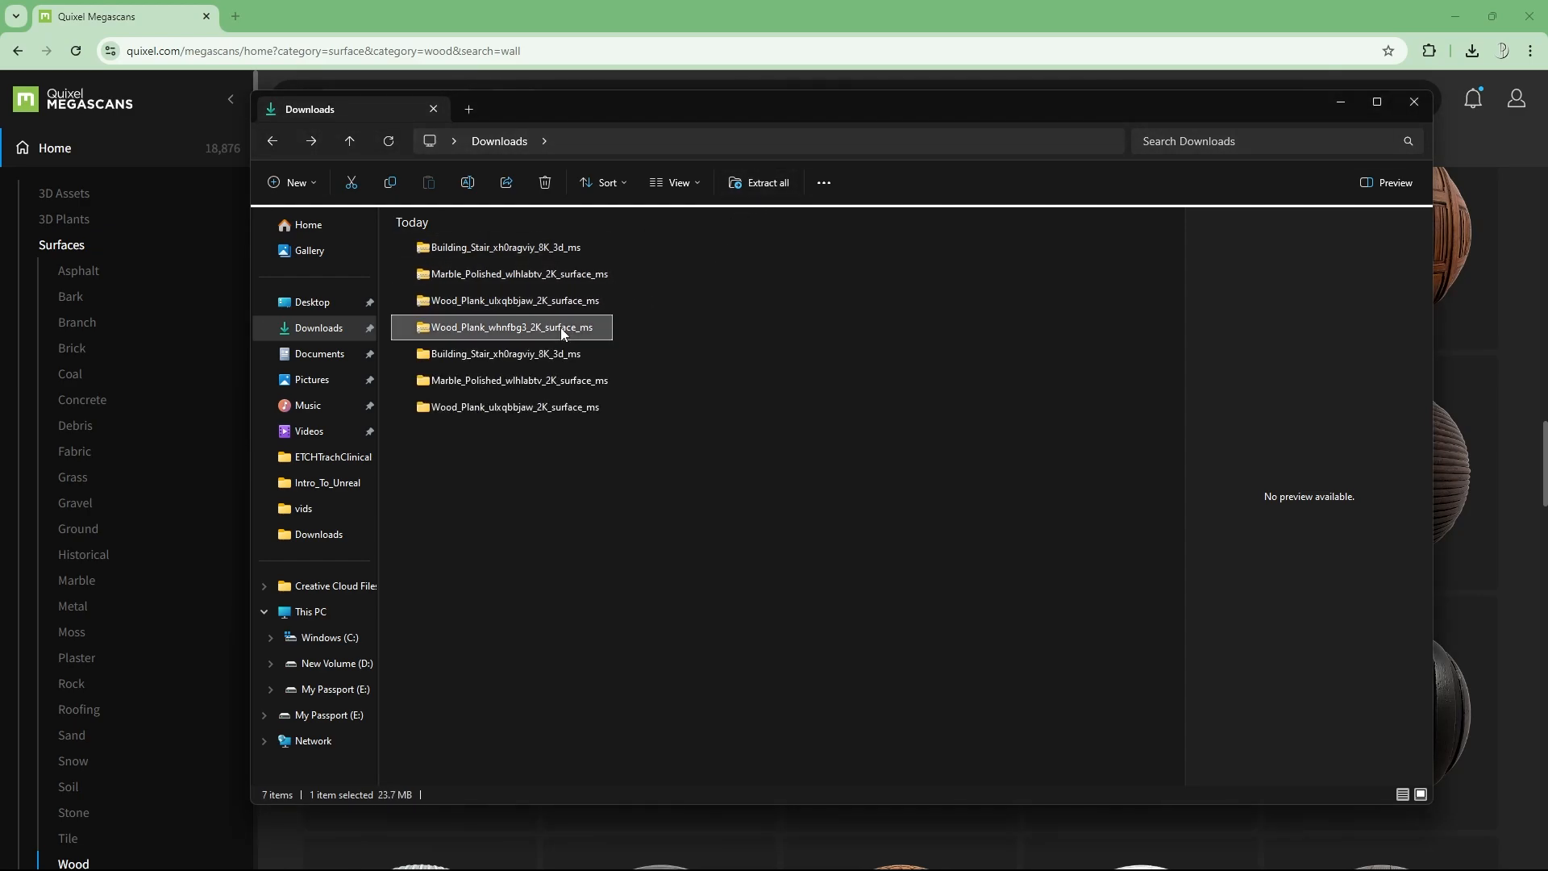
click(759, 184)
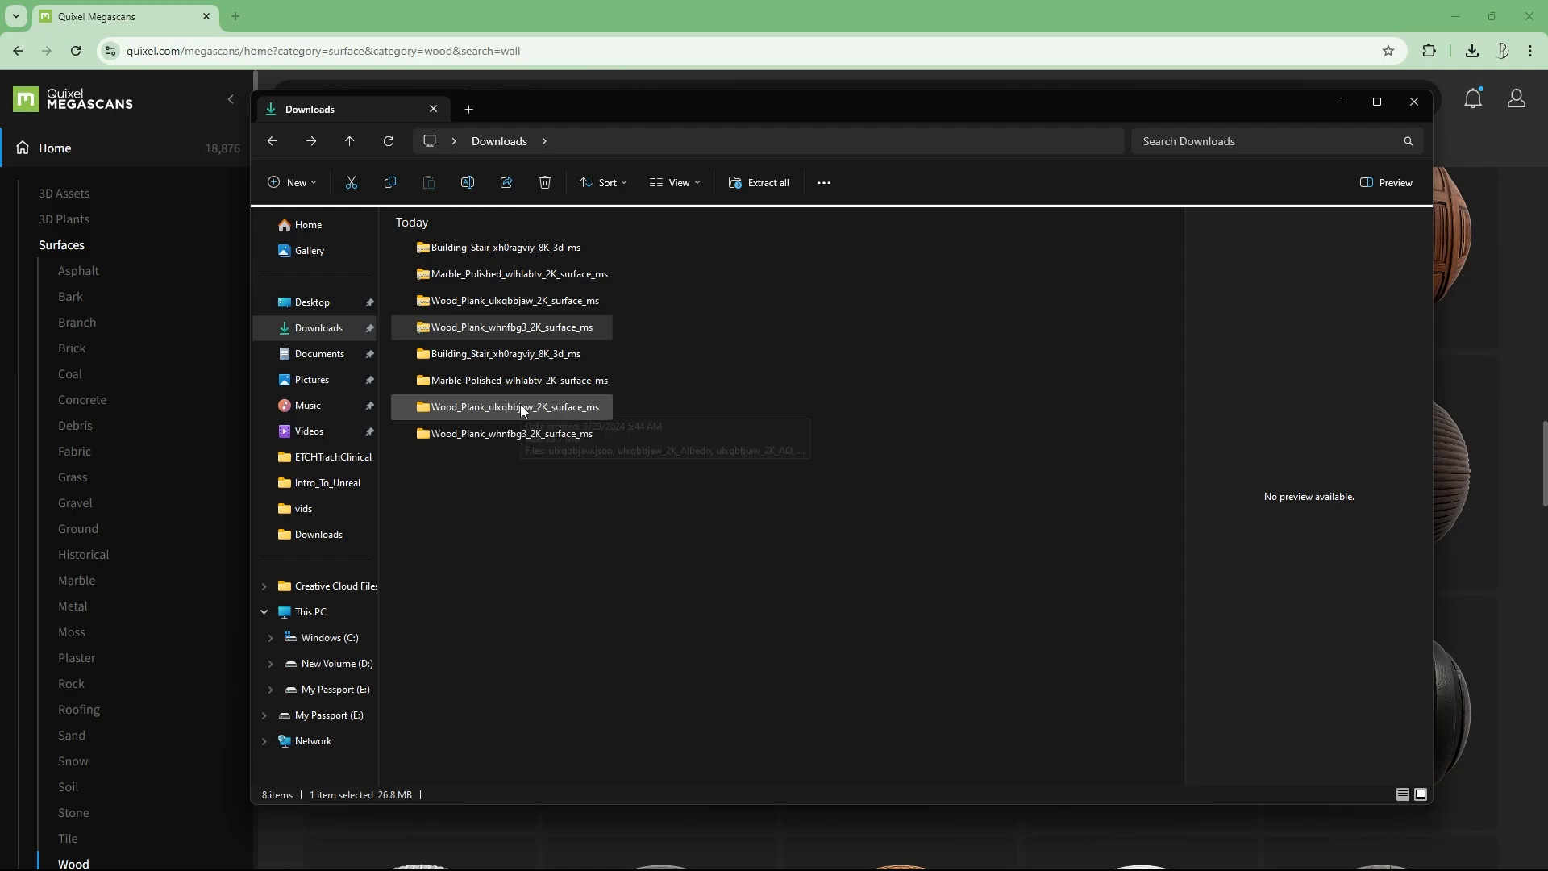
Step: Open the extracted Wood_Plank_ulxqbbjaw_2K_surface_ms folder and show its files as large icons
double_click(520, 405)
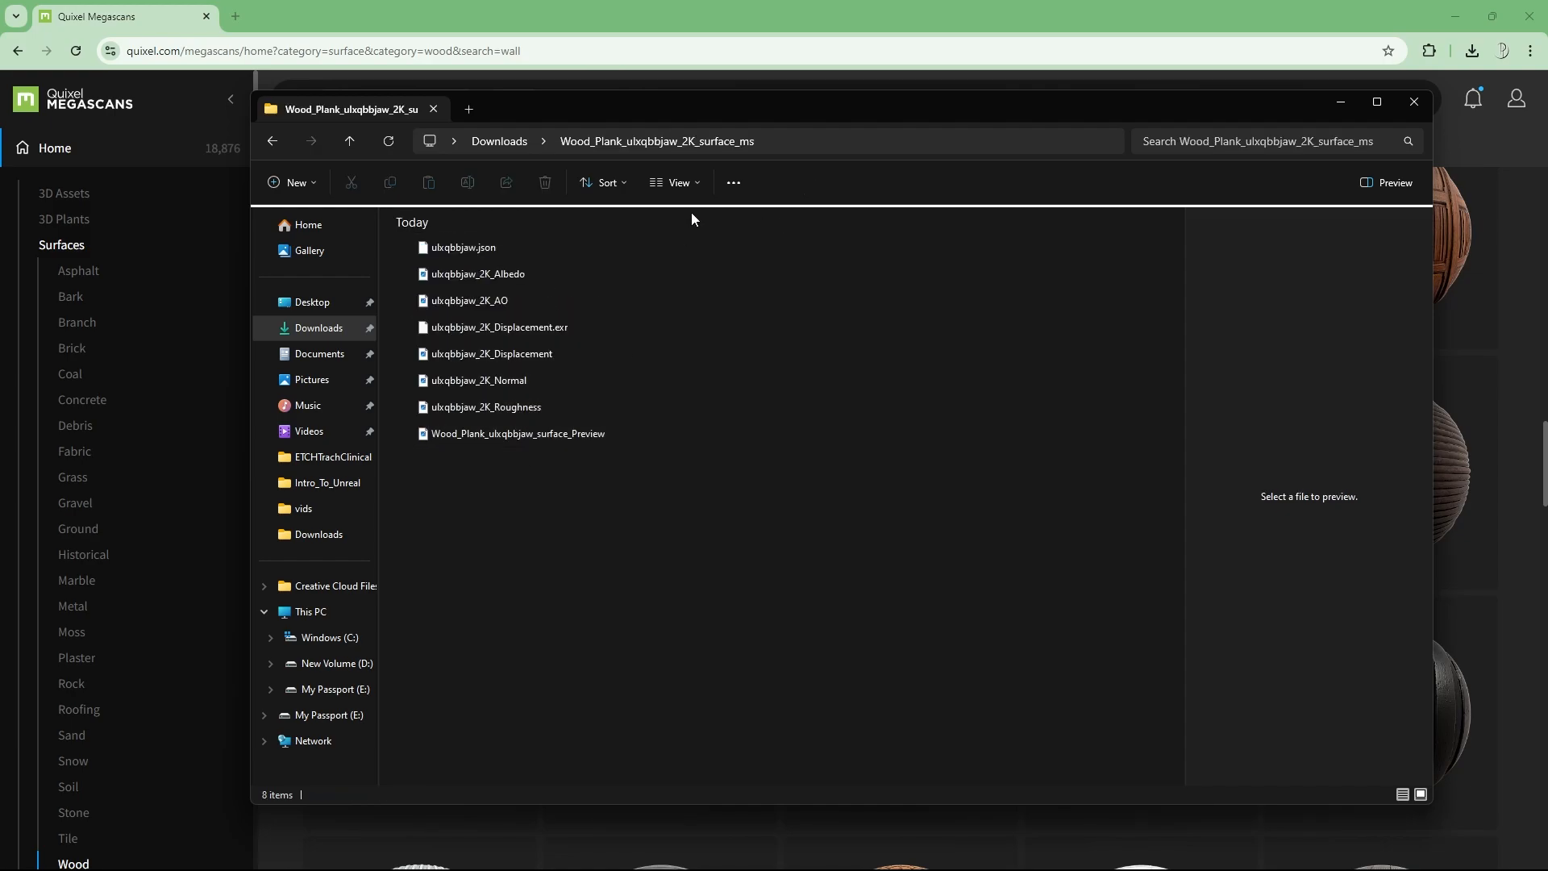
click(687, 187)
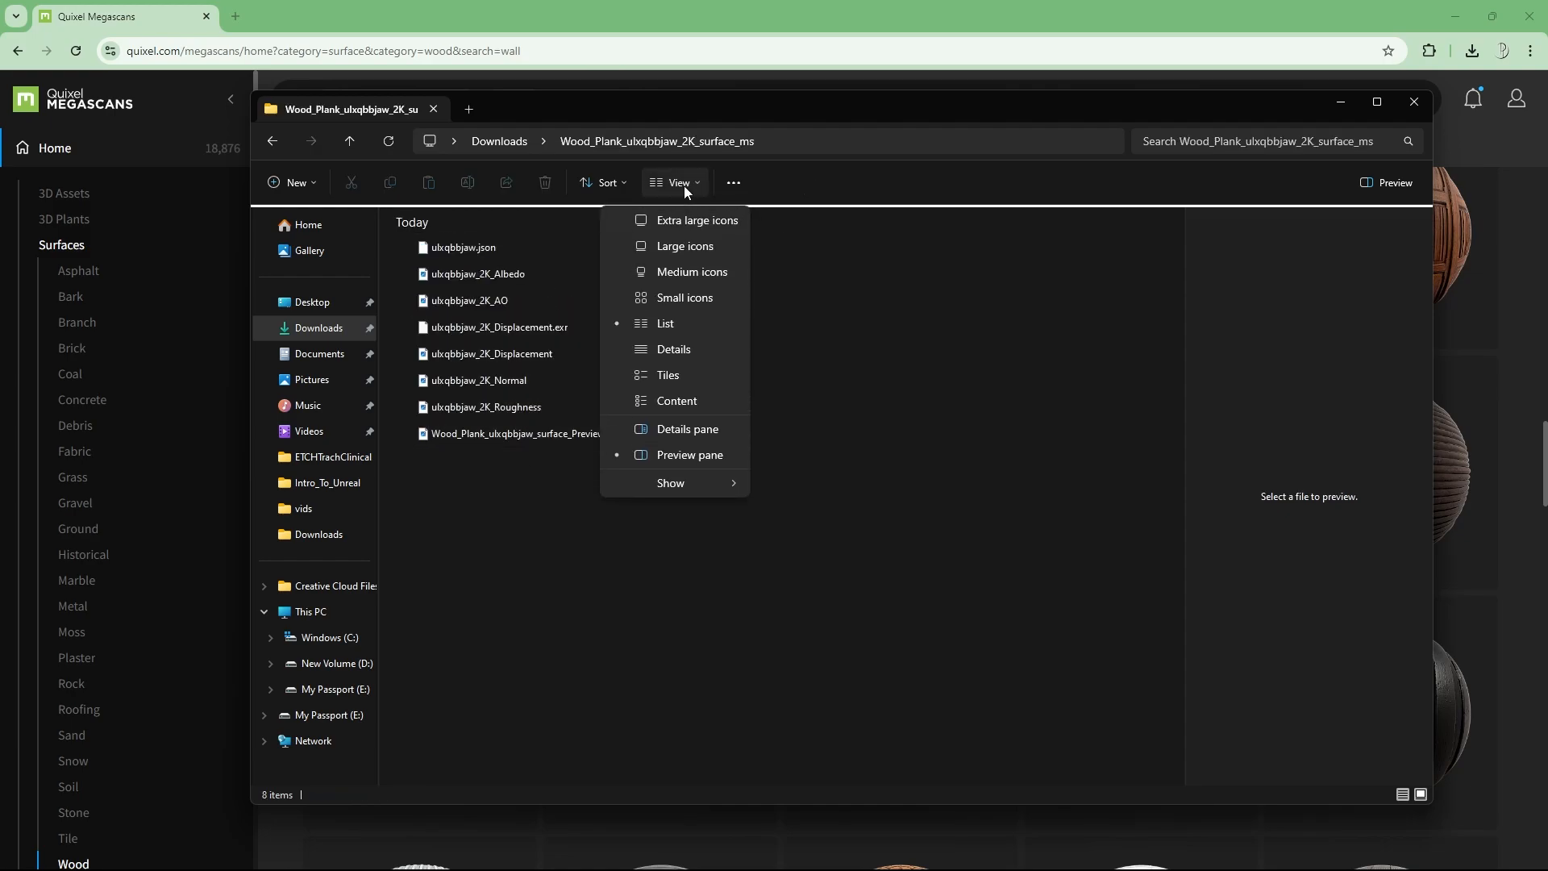
click(685, 247)
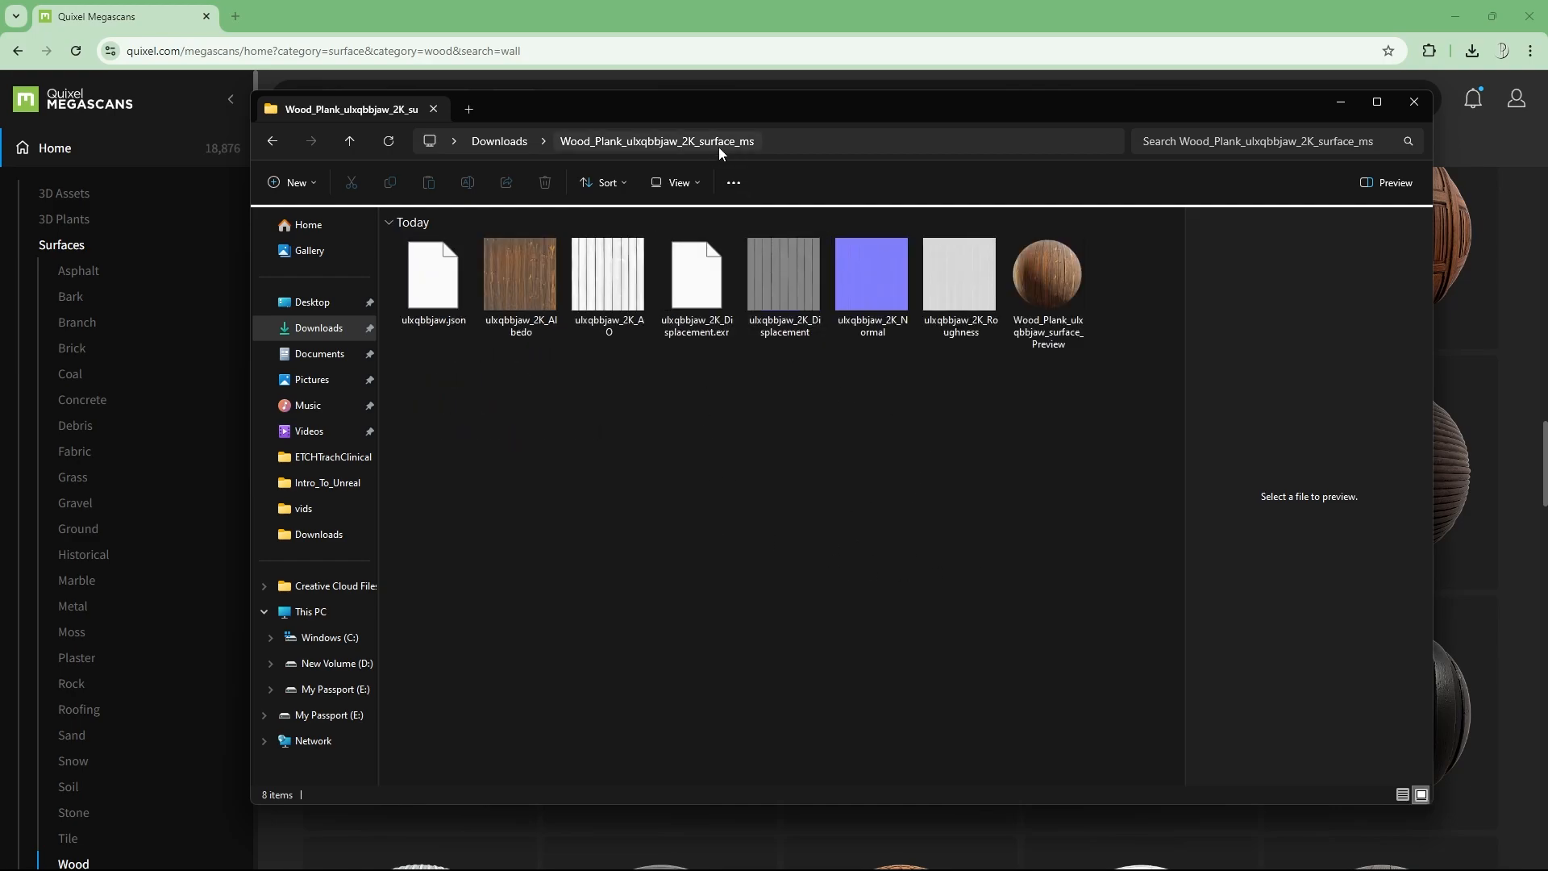
drag(877, 112, 785, 193)
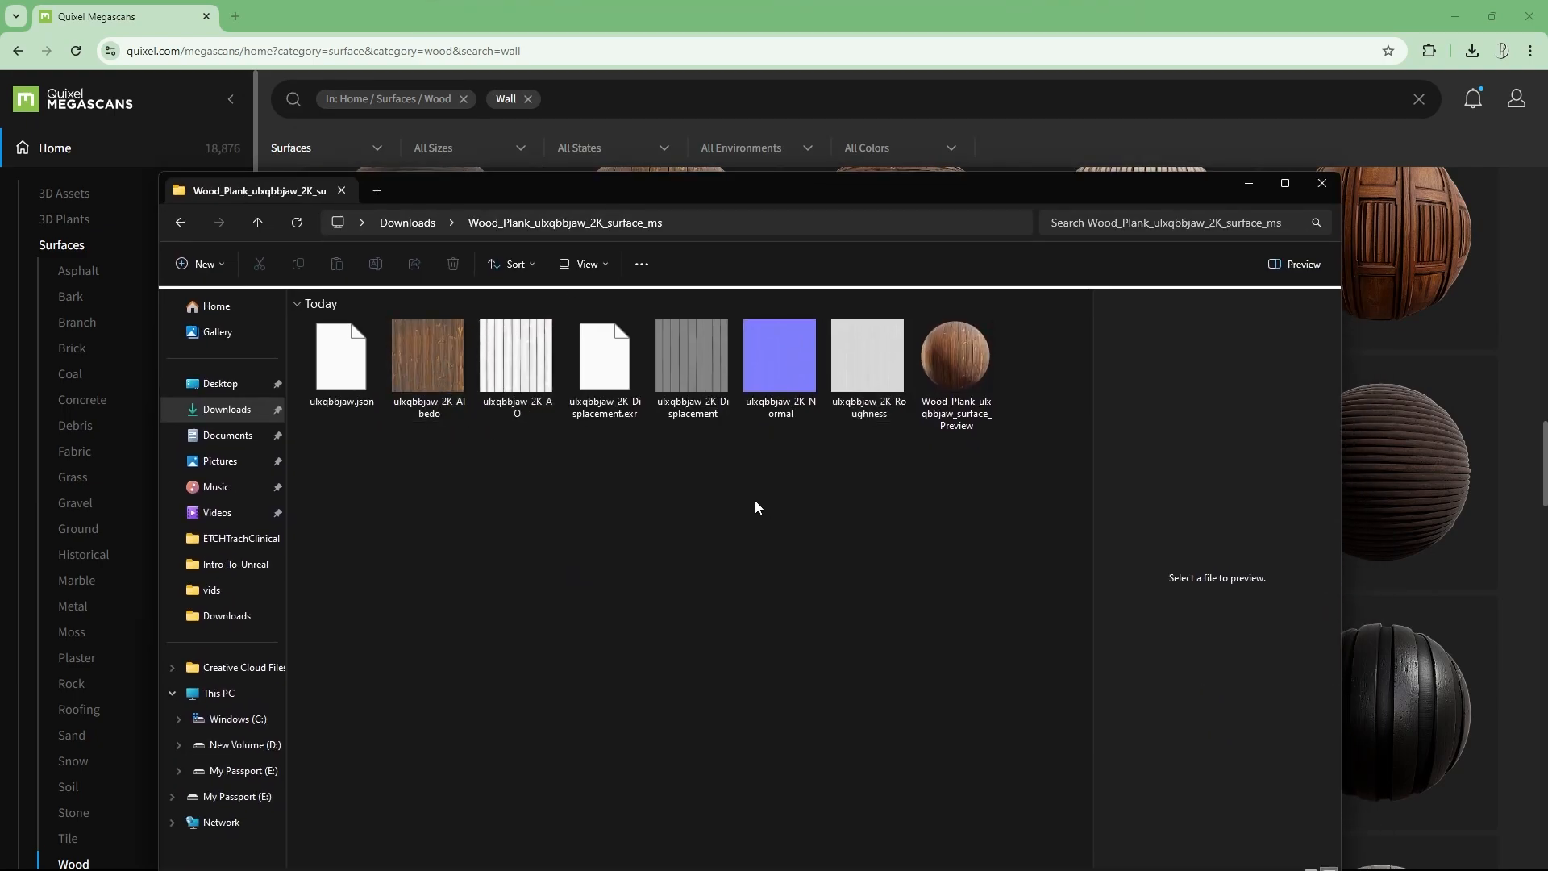
drag(813, 197, 1051, 144)
Step: Switch to the Unreal Editor, create a folder named Textures in the Content folder and open it
click(1457, 29)
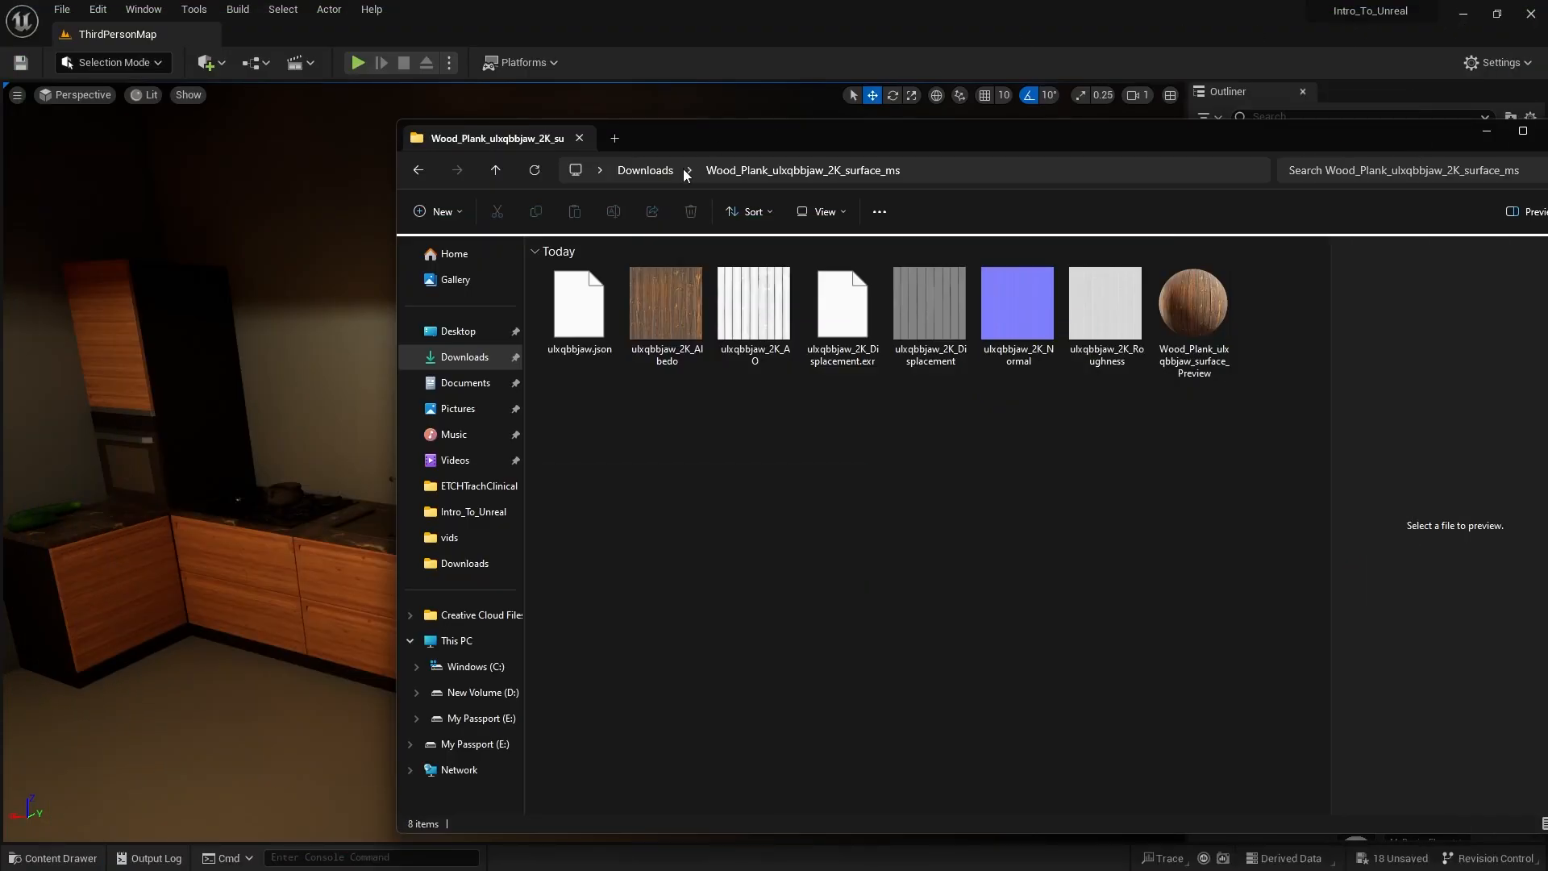
right_drag(307, 279, 444, 347)
key(s)
right_drag(355, 421, 226, 363)
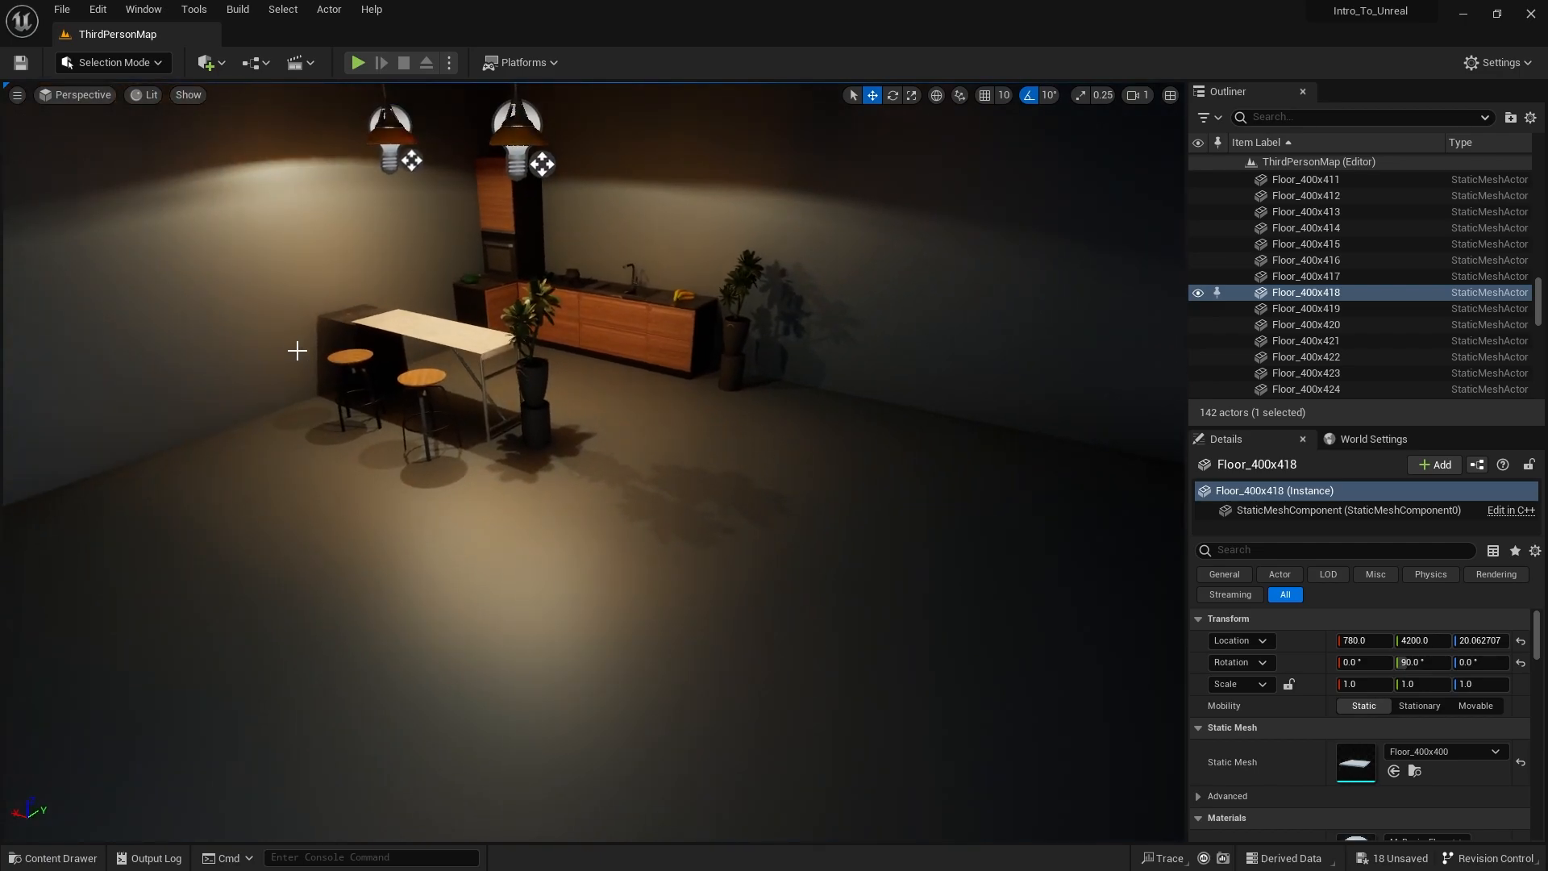
key(ctrl+space)
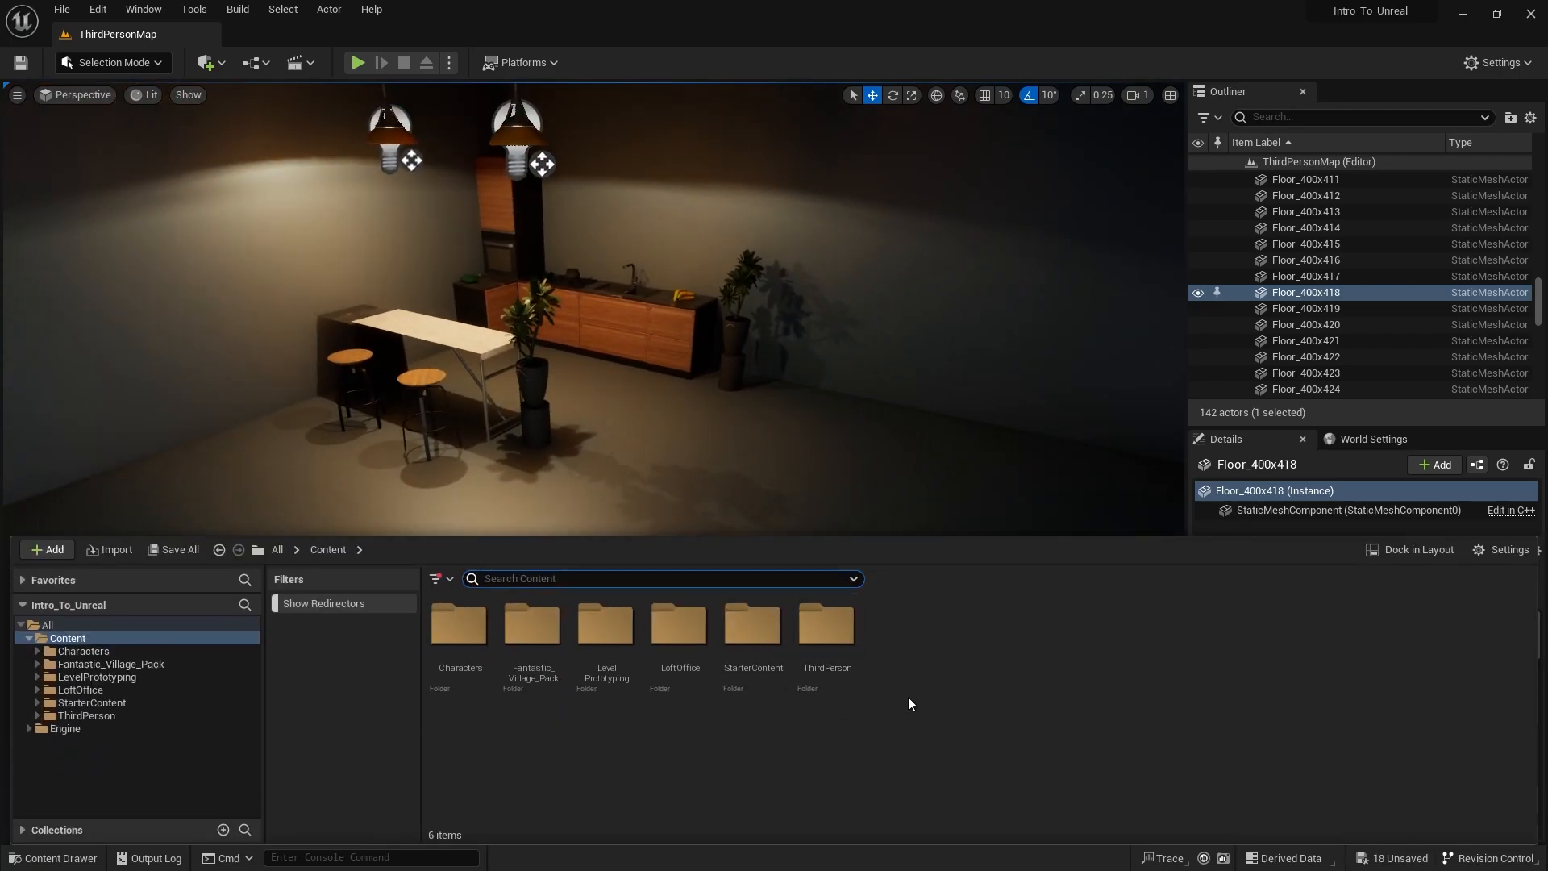
right_click(952, 653)
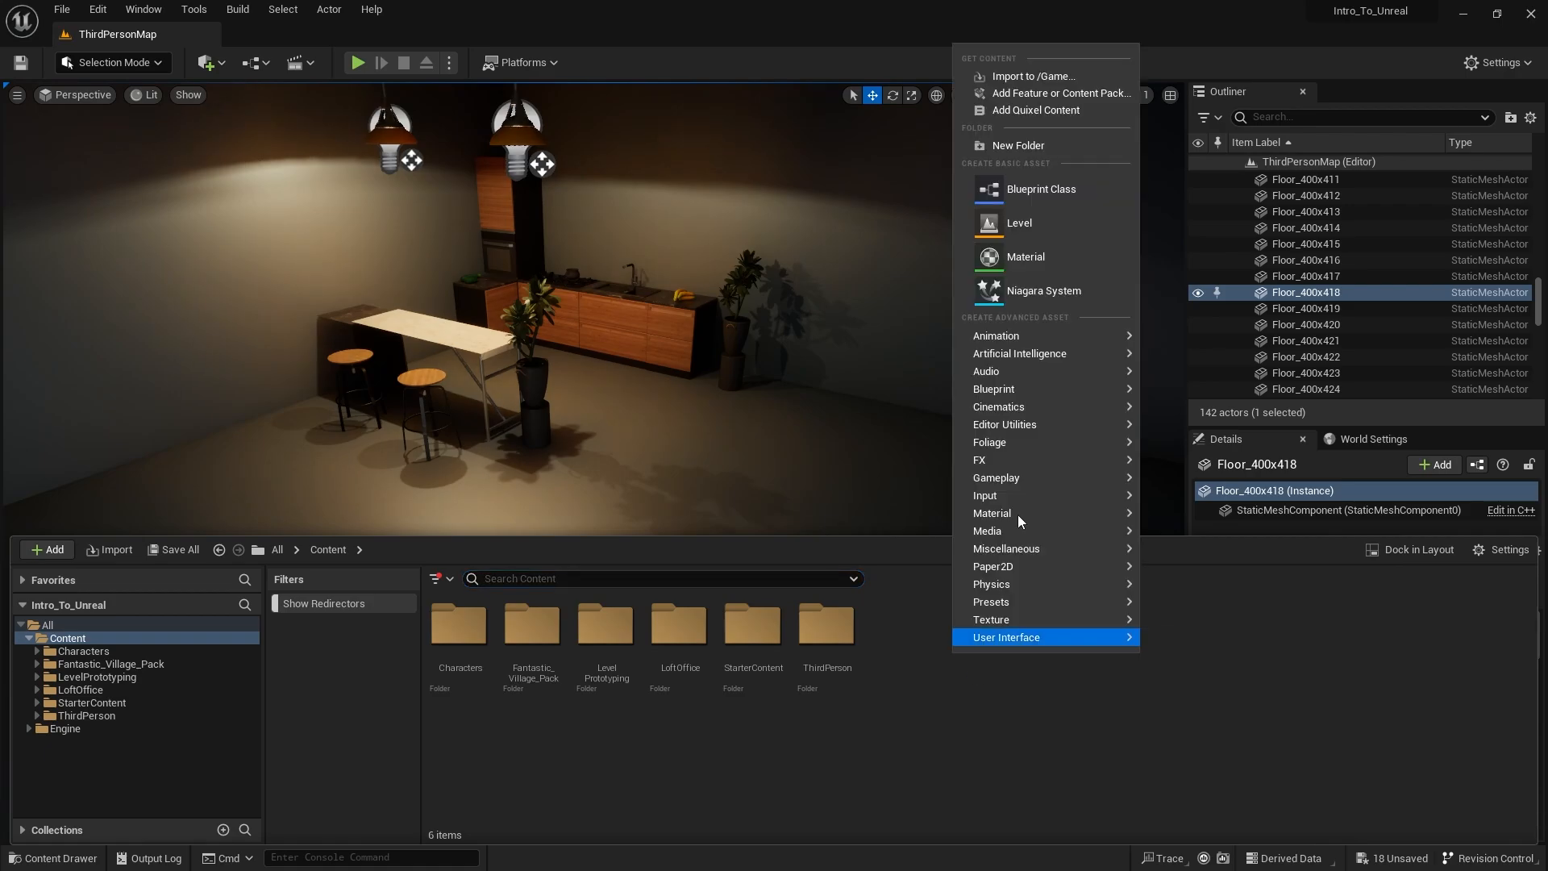
click(1049, 147)
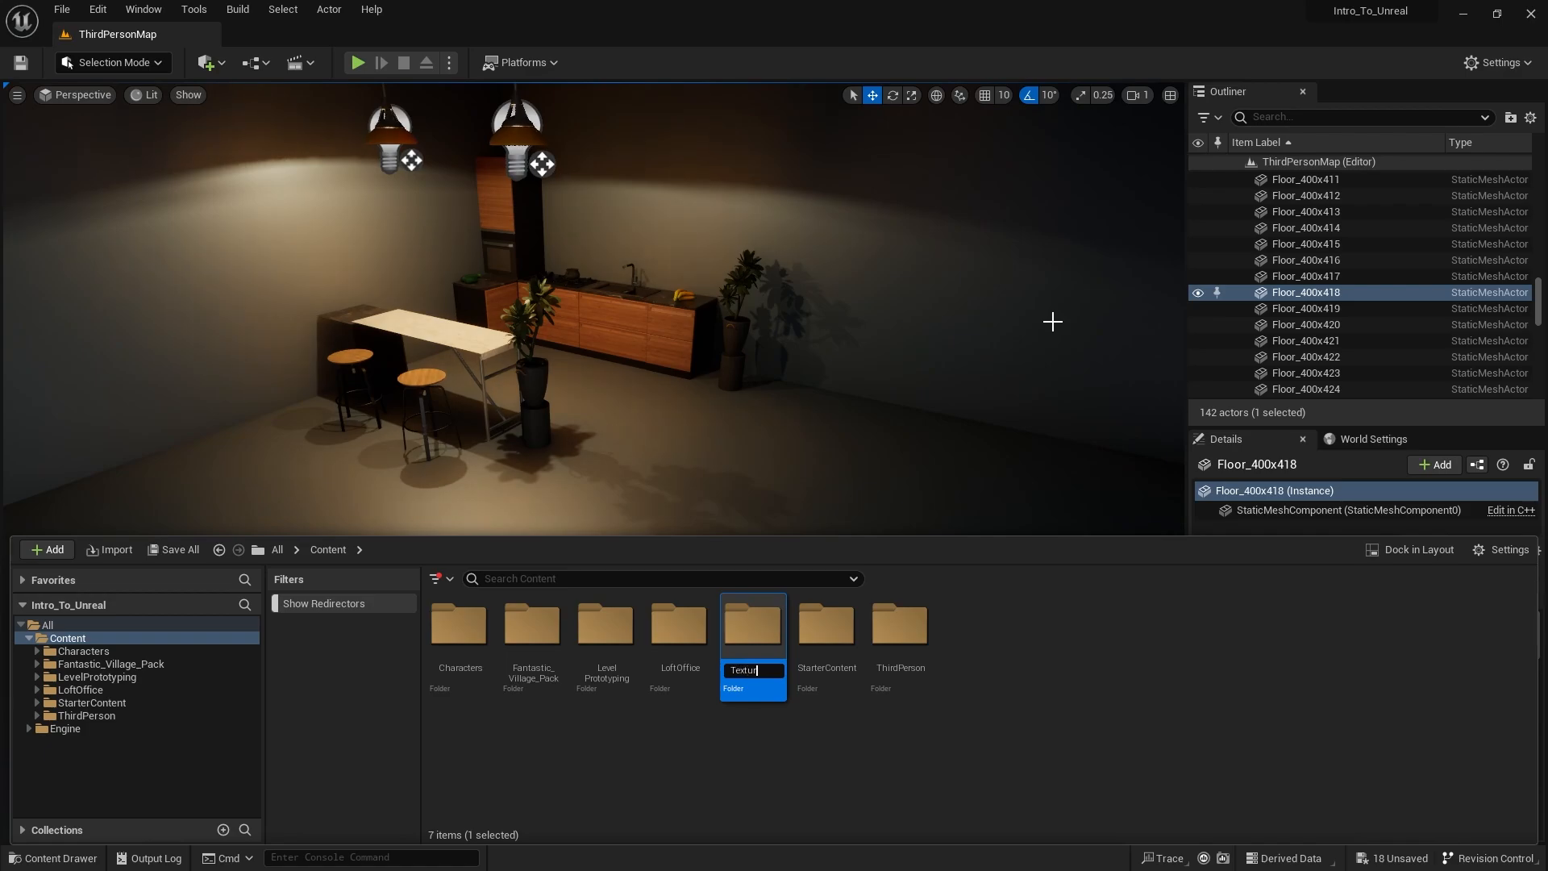
key(Return)
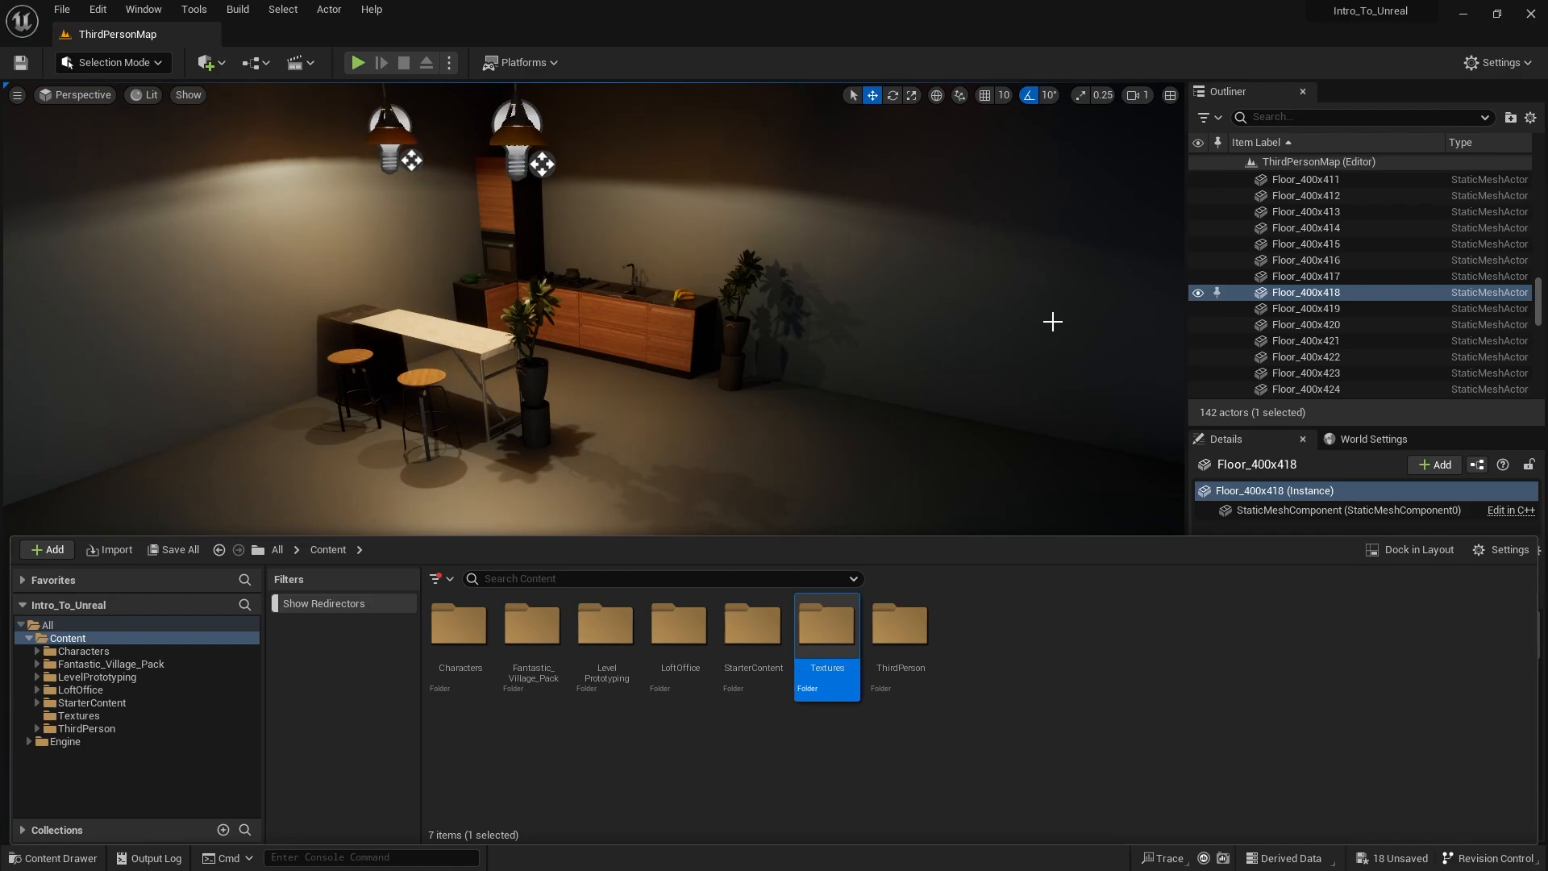
double_click(828, 648)
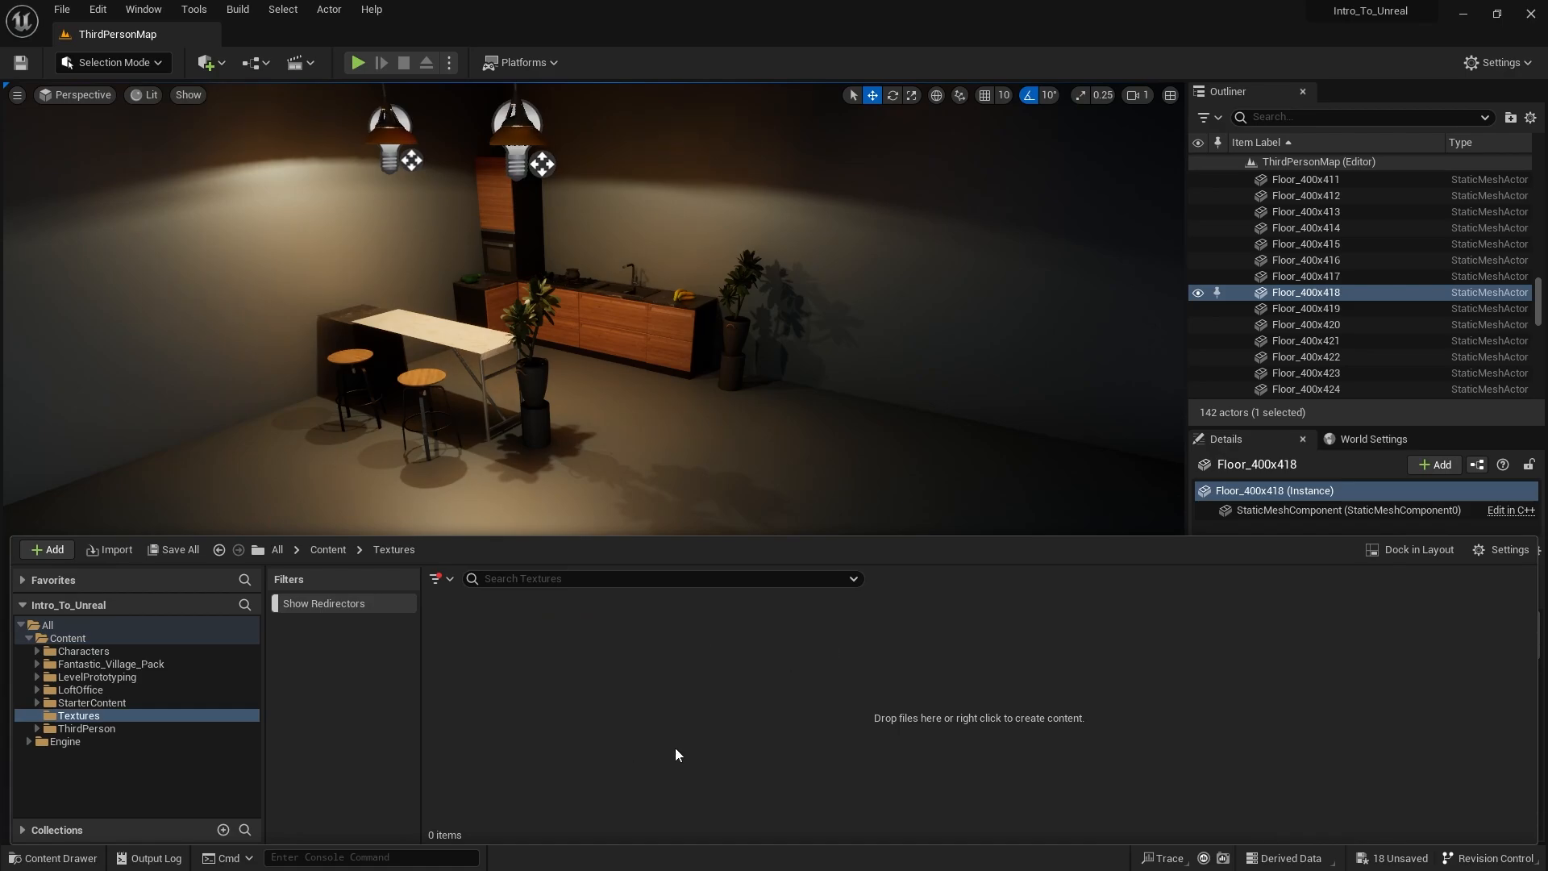
Step: Place the Content Browser in a floating window over the viewport and open its Textures folder
click(1418, 551)
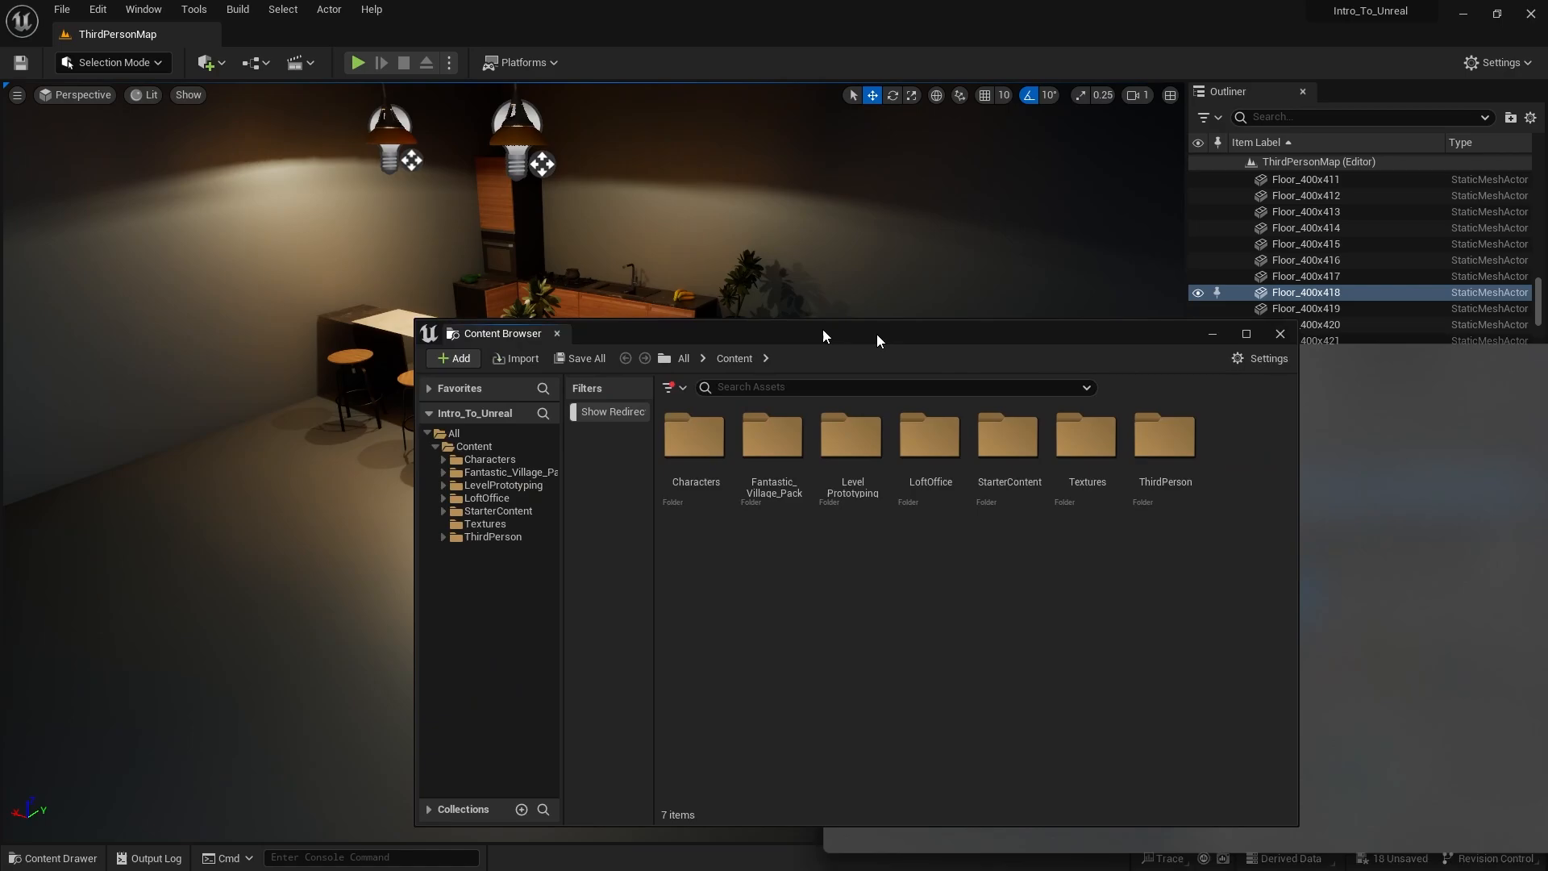
drag(878, 334, 590, 236)
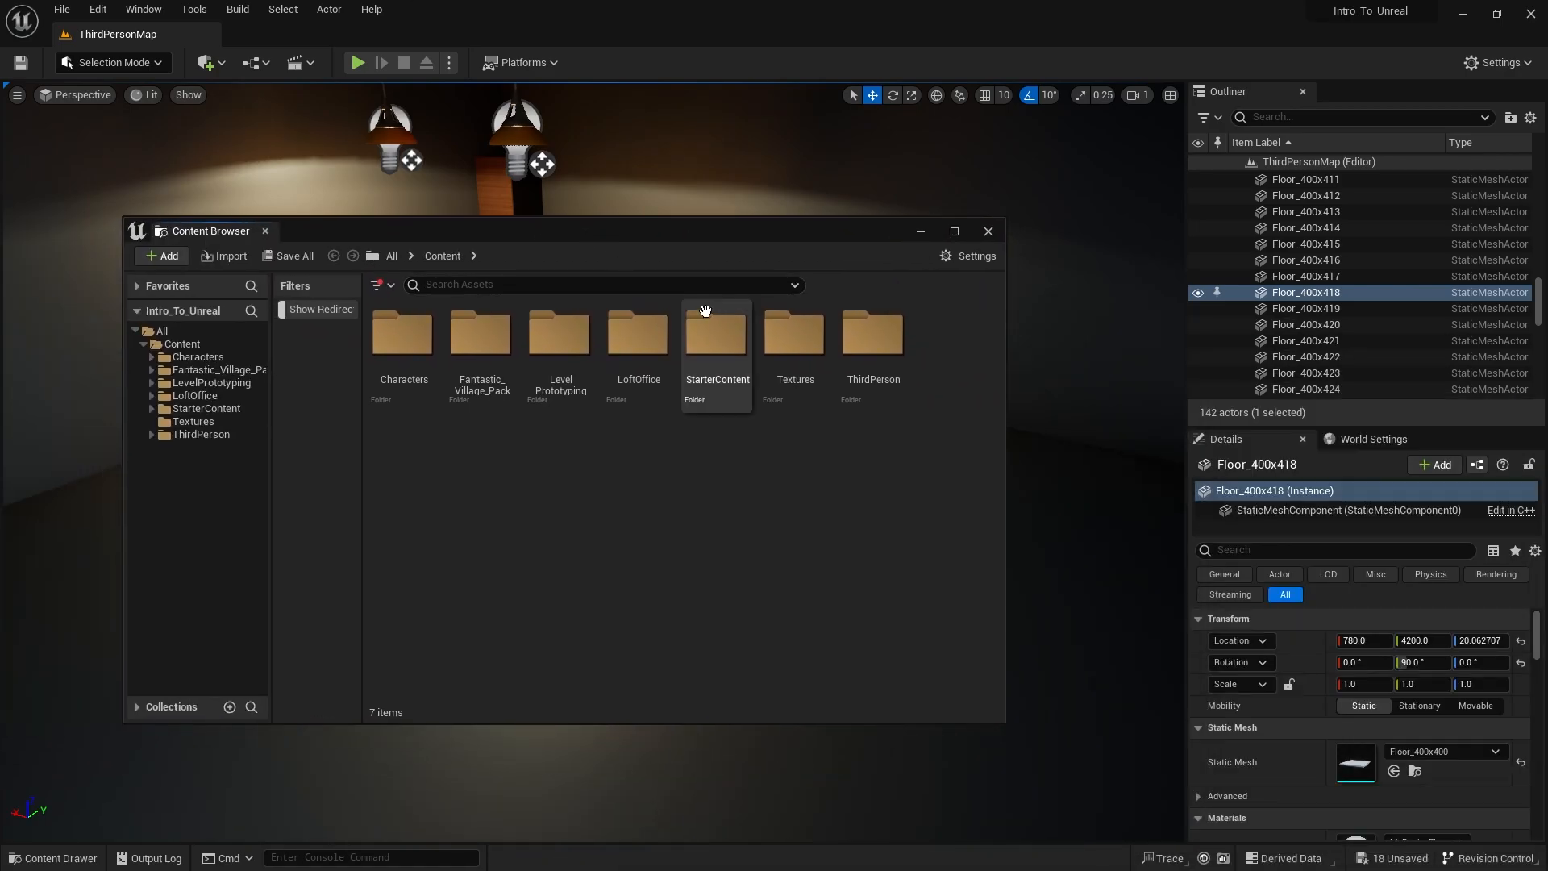
click(771, 342)
double_click(771, 342)
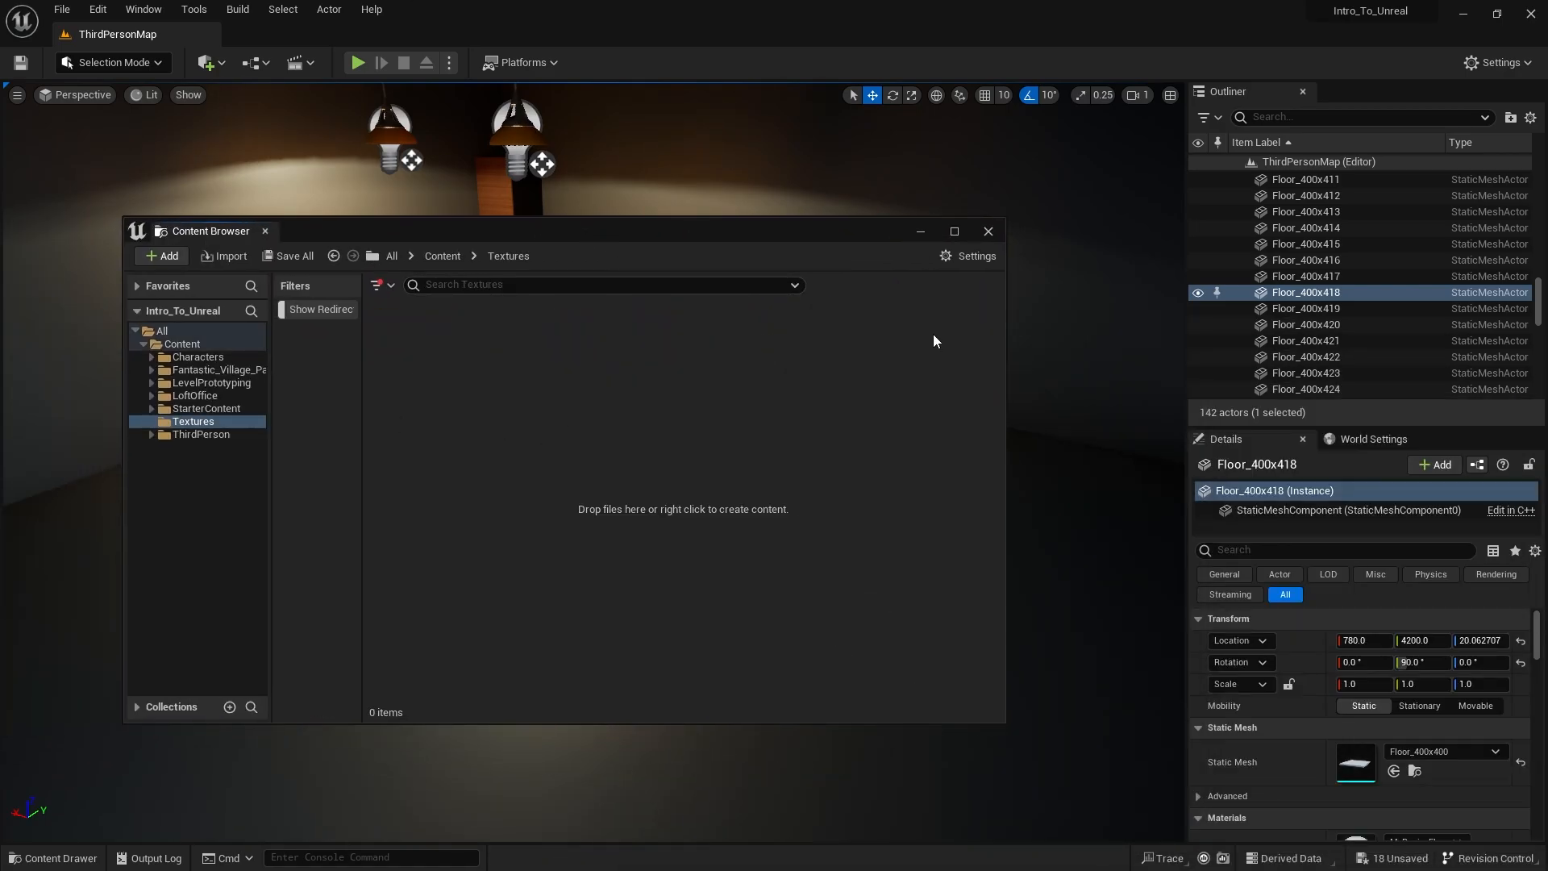
Step: Import the ulxqbbjaw_2K Albedo, AO, Normal and Roughness images from File Explorer into the Textures folder and save all project changes
key(alt+Tab)
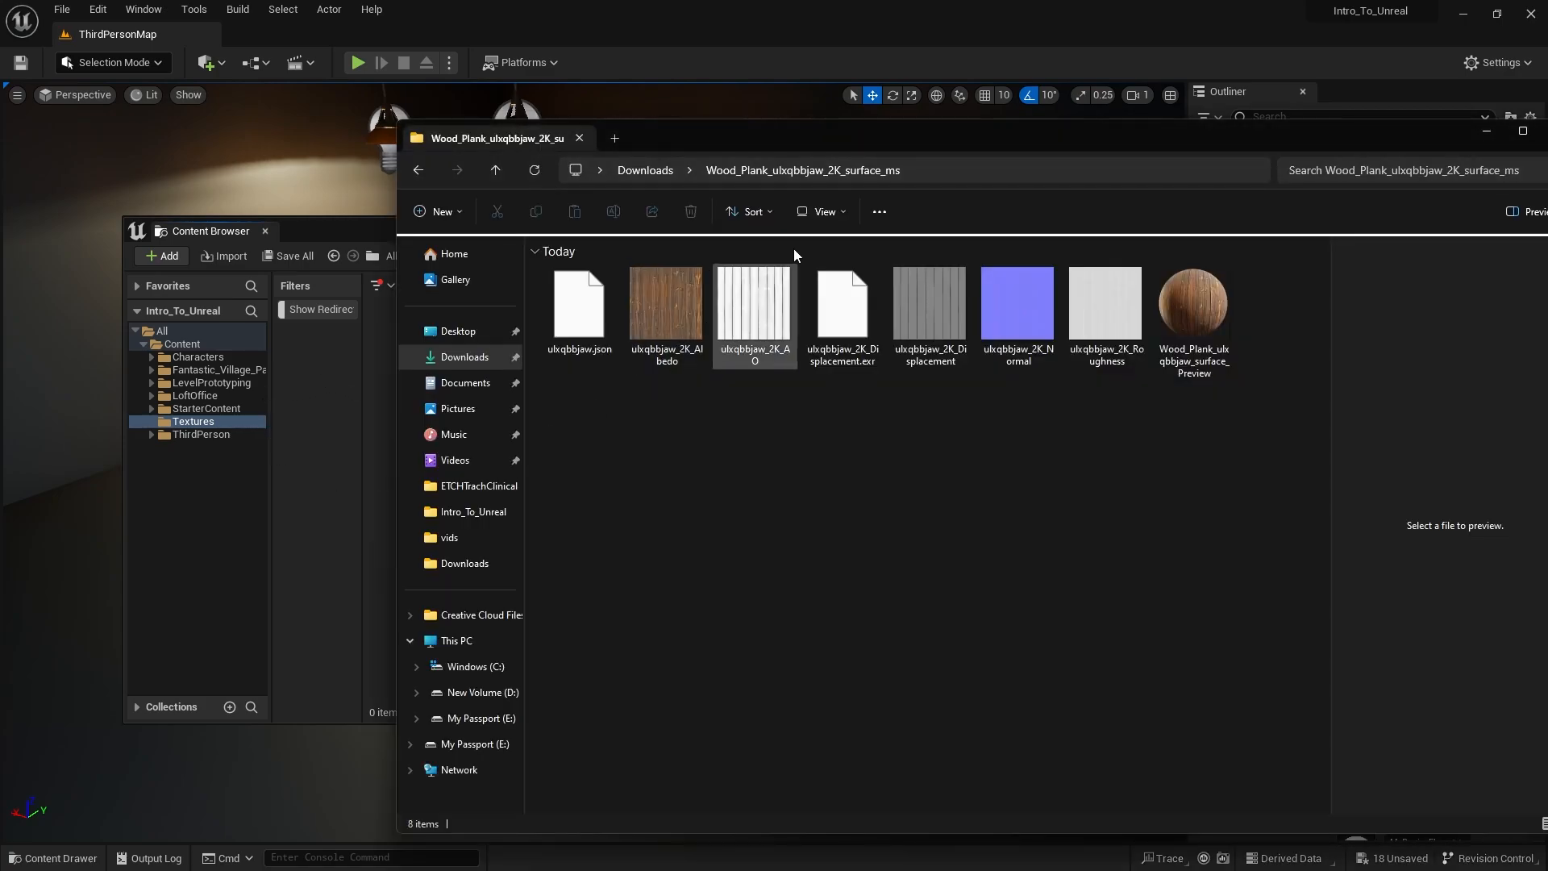
drag(884, 139, 786, 495)
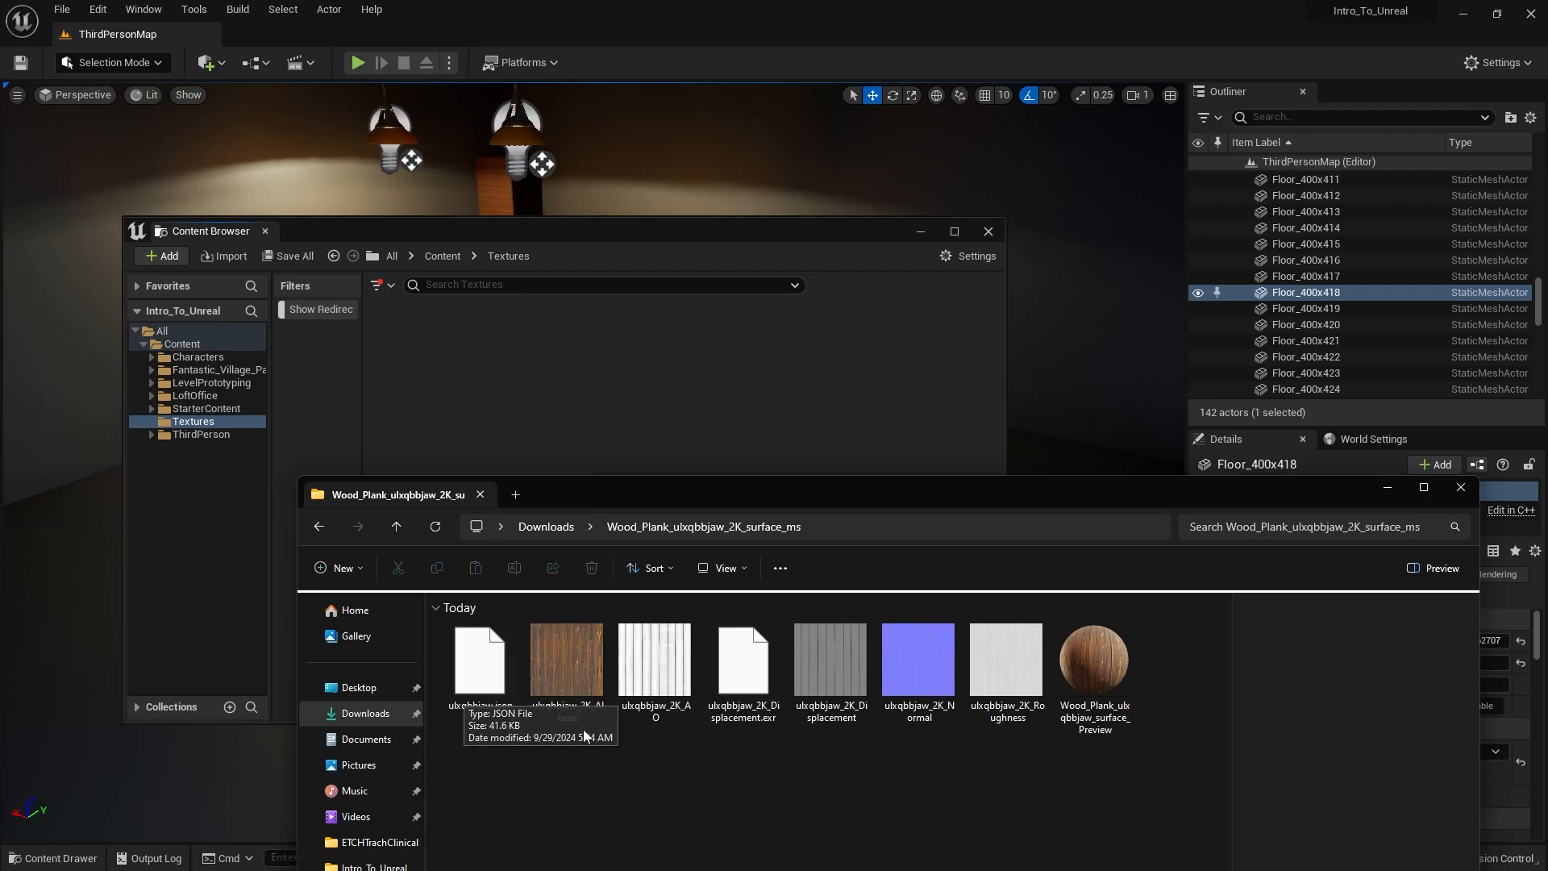
click(571, 666)
click(637, 683)
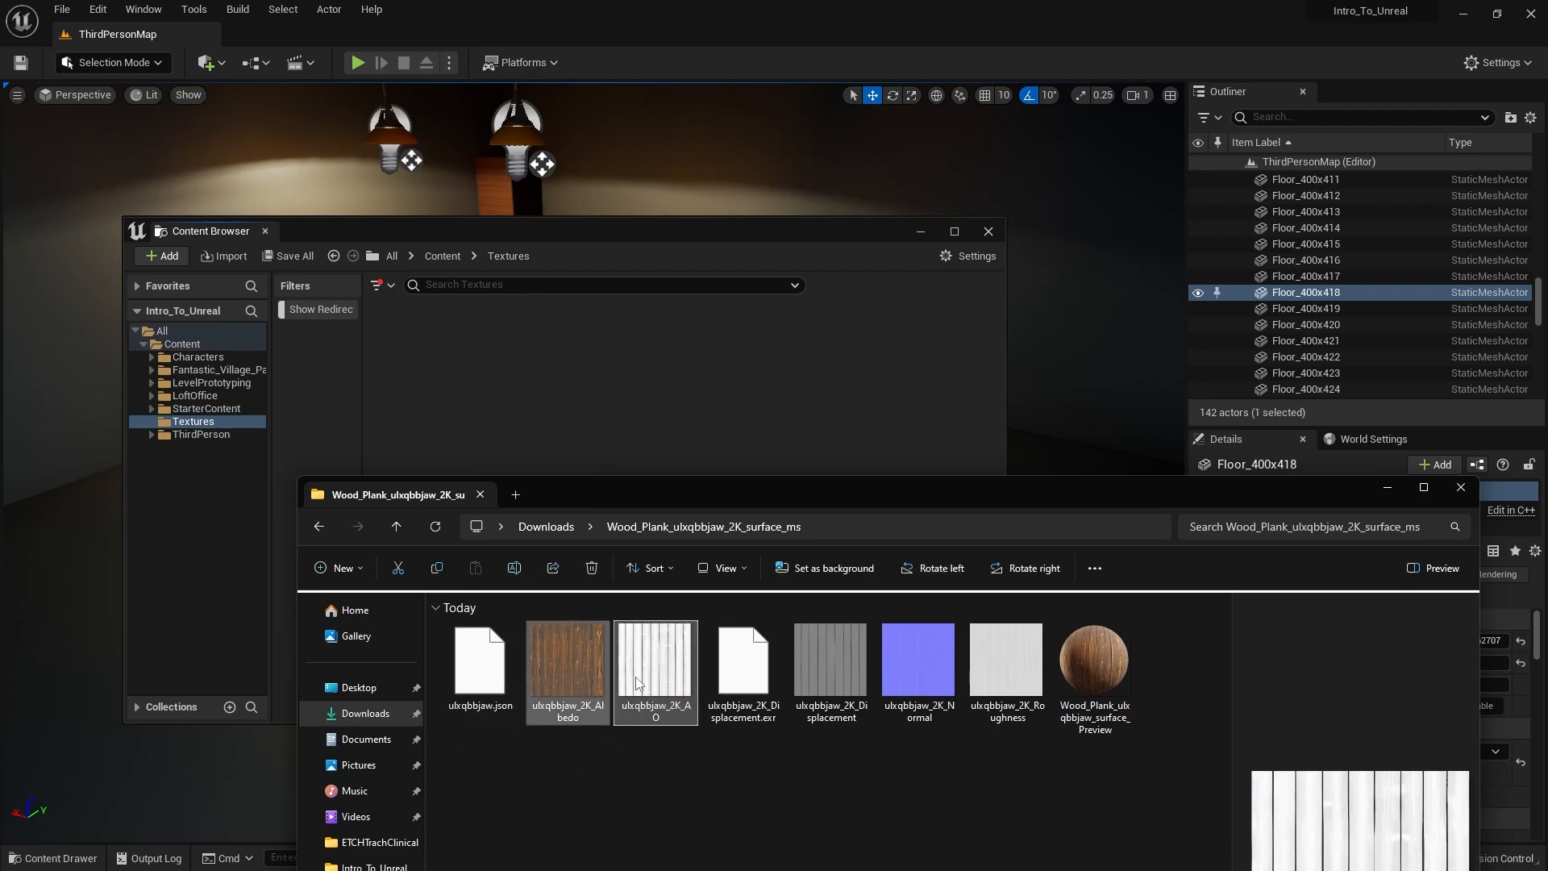
ctrl+click(927, 656)
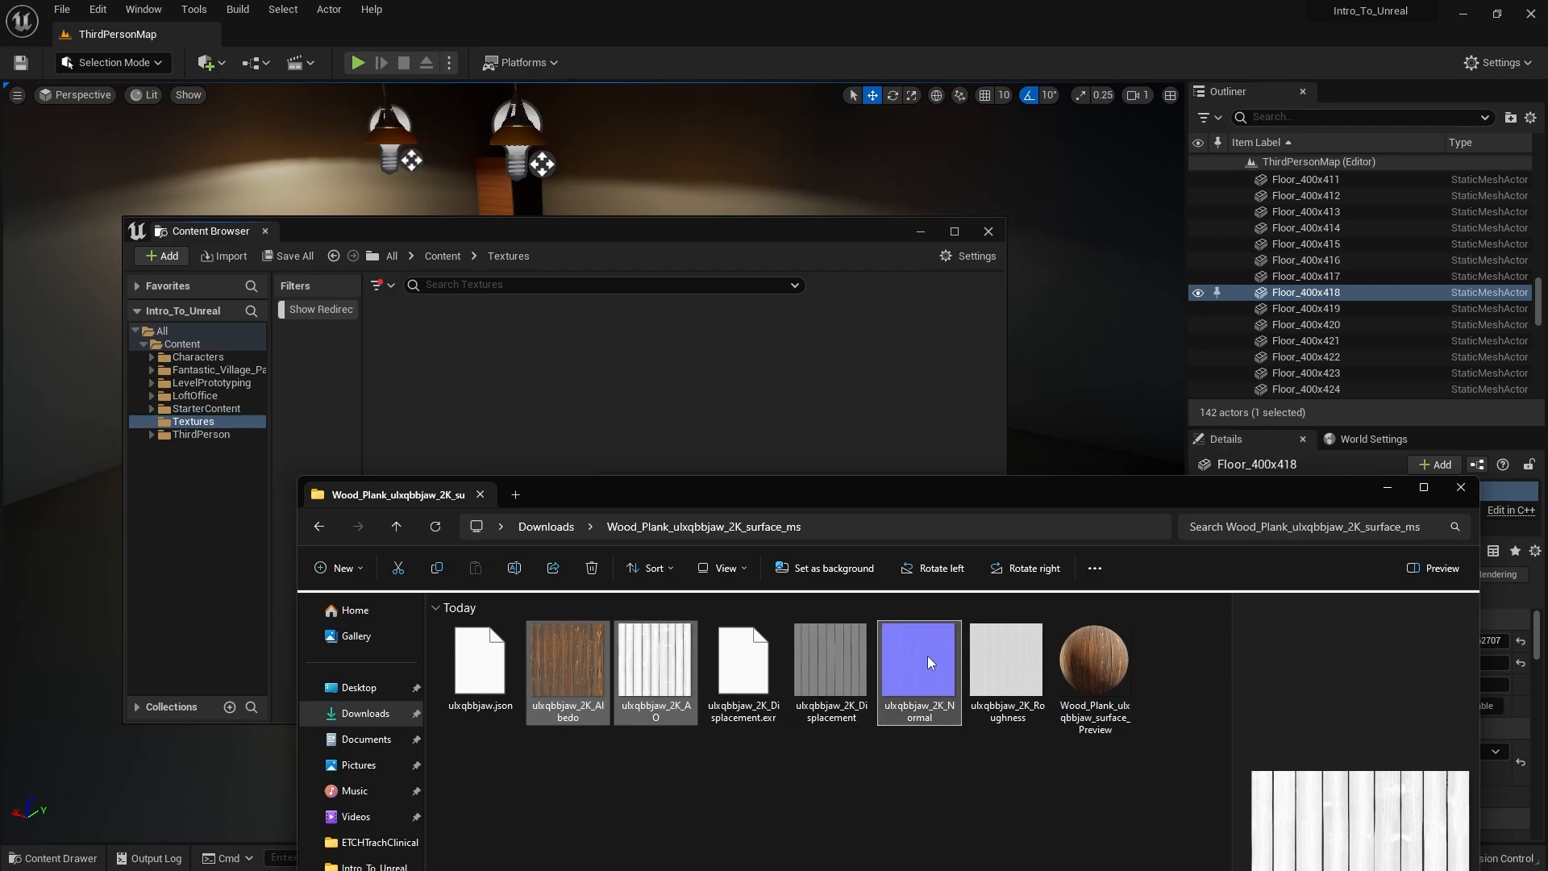
ctrl+click(1011, 666)
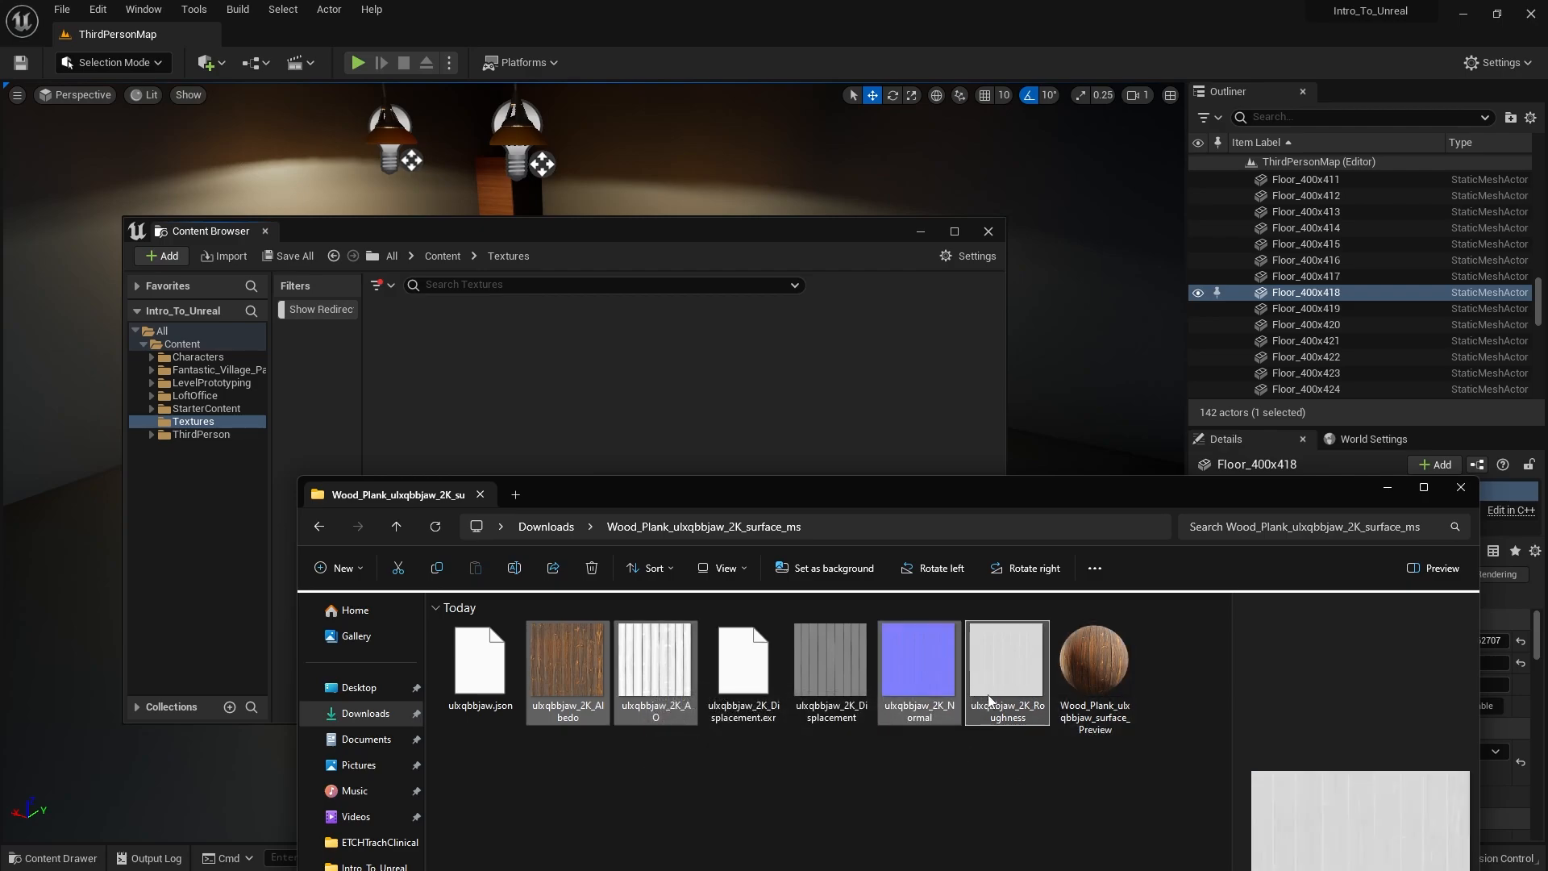
drag(889, 669, 683, 397)
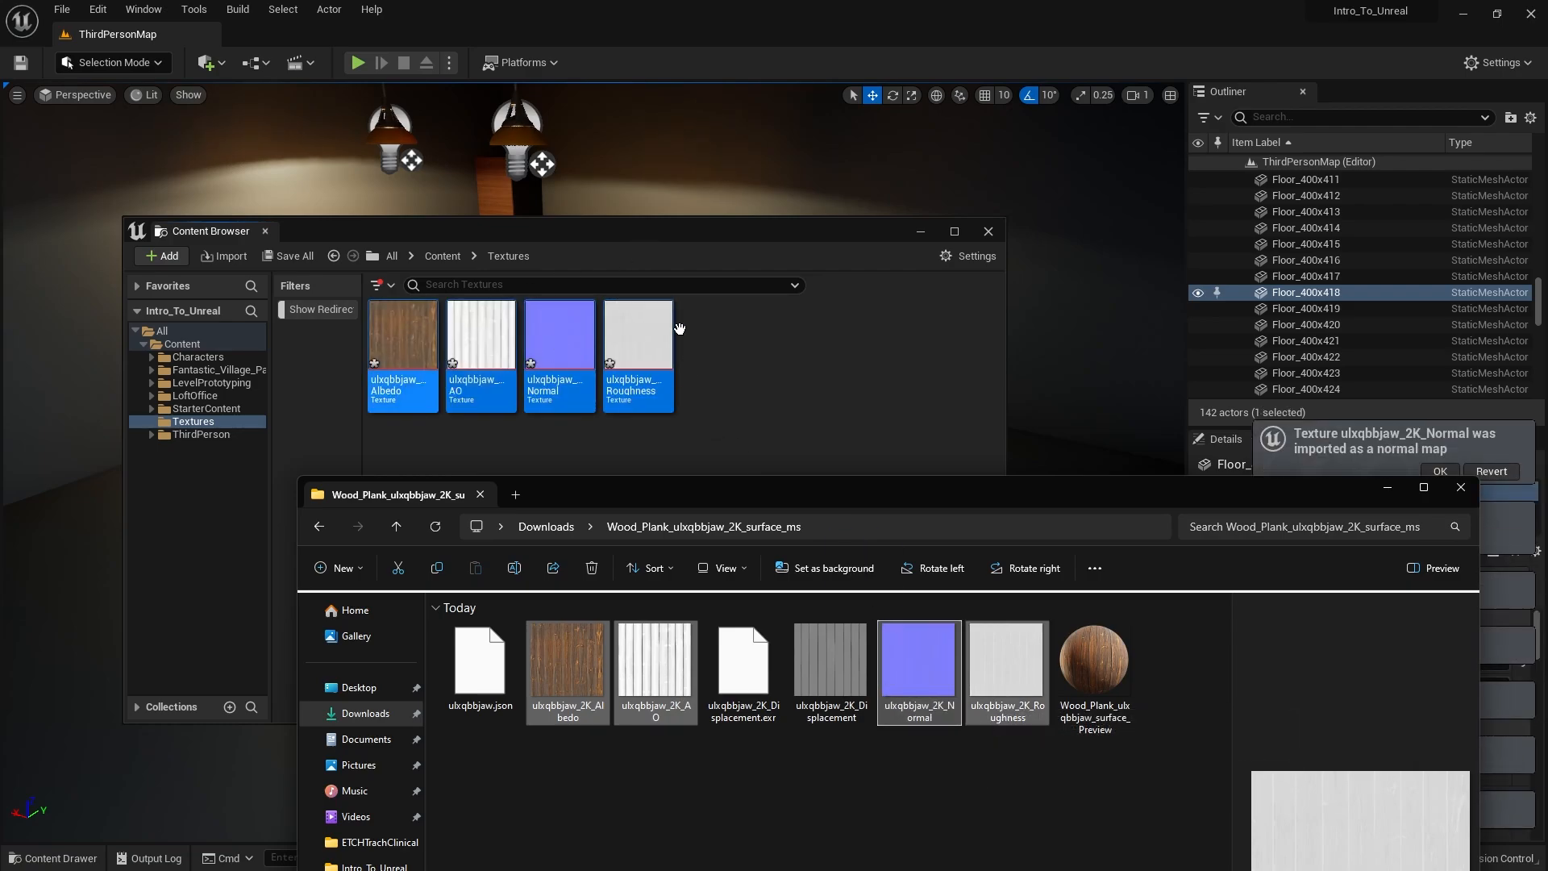
click(776, 340)
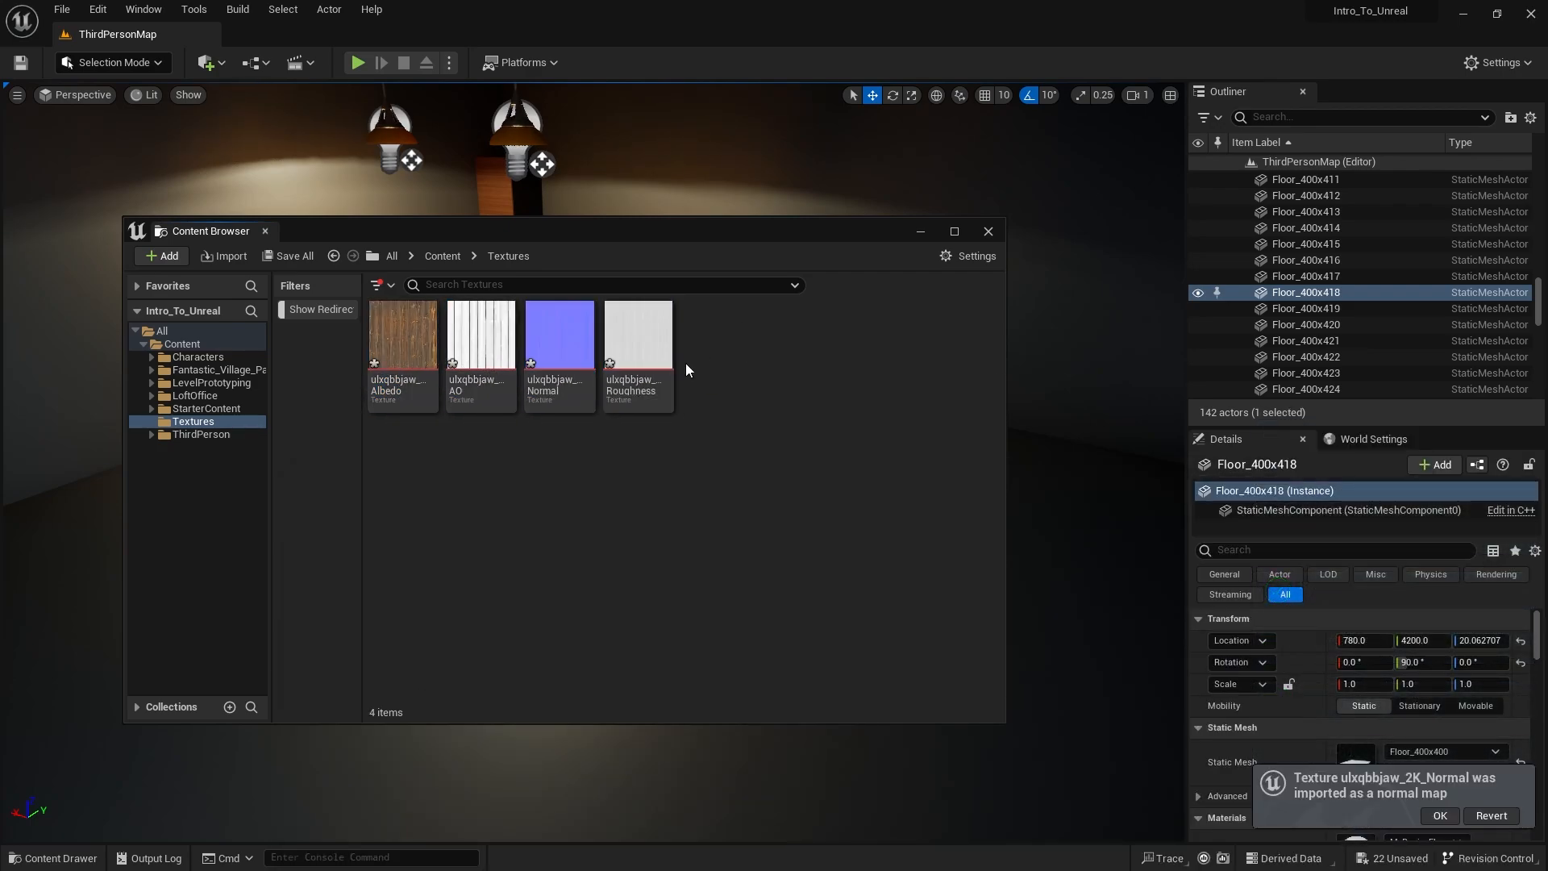
click(61, 11)
click(104, 195)
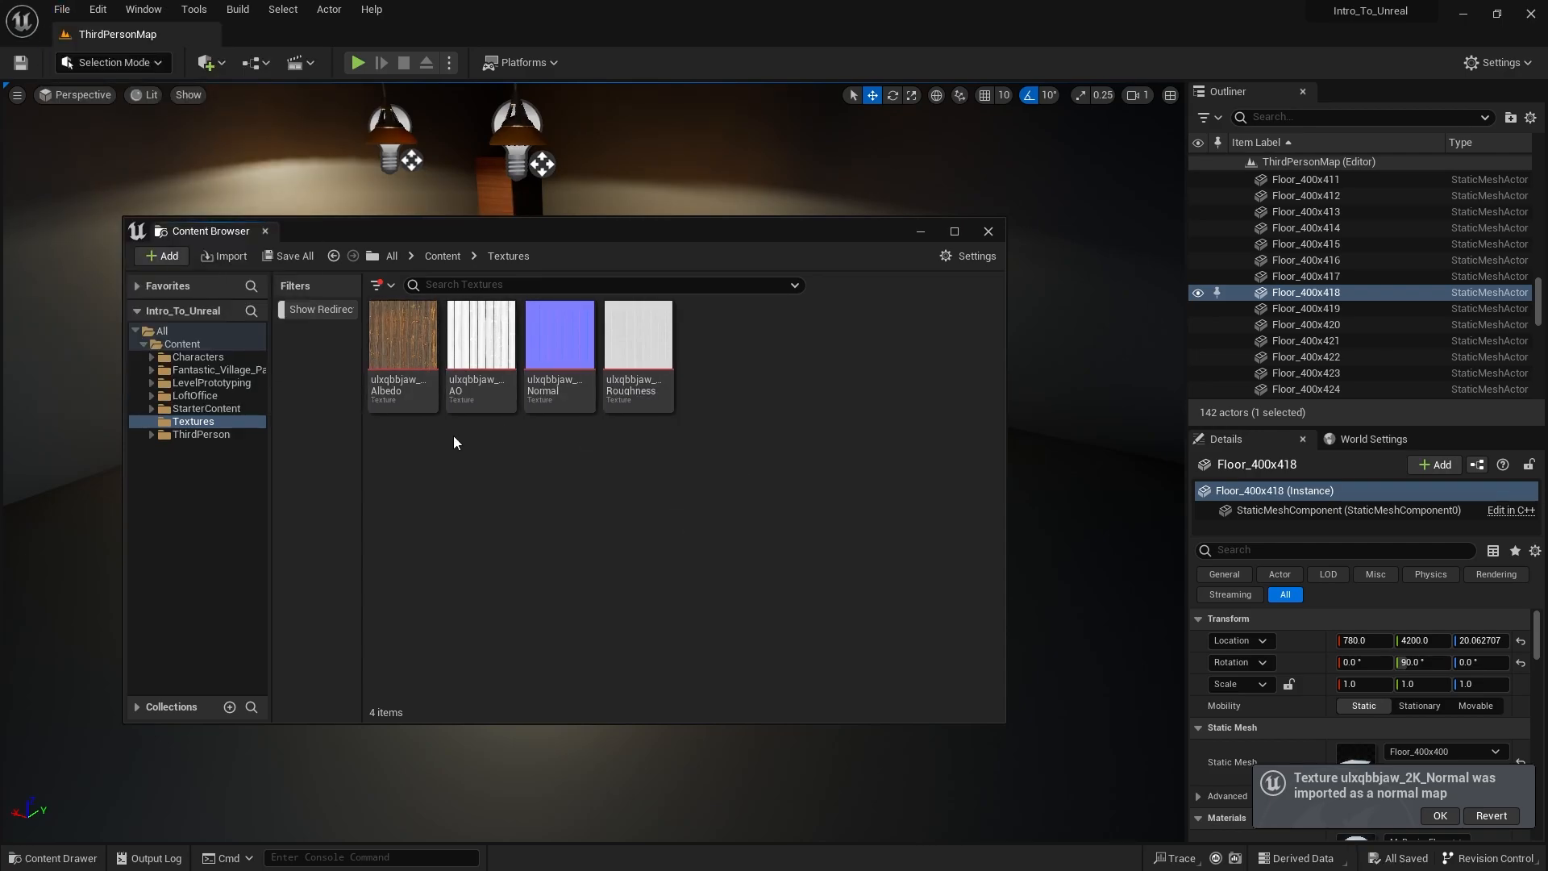
Step: Create a Planks_1 folder inside Textures and move the four imported wood plank textures into it
right_click(762, 390)
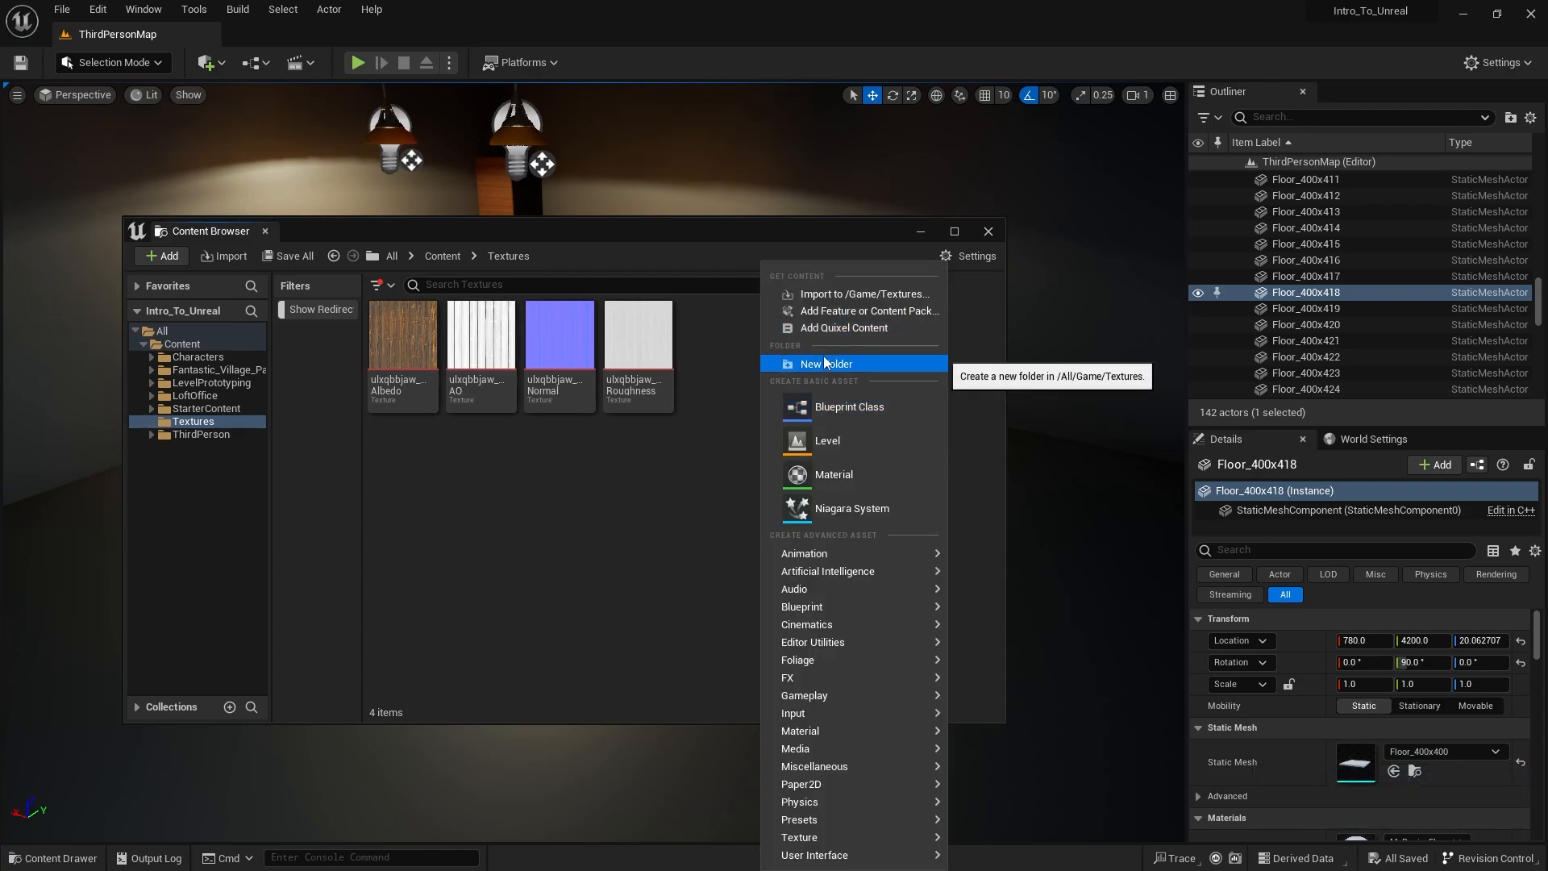
click(824, 364)
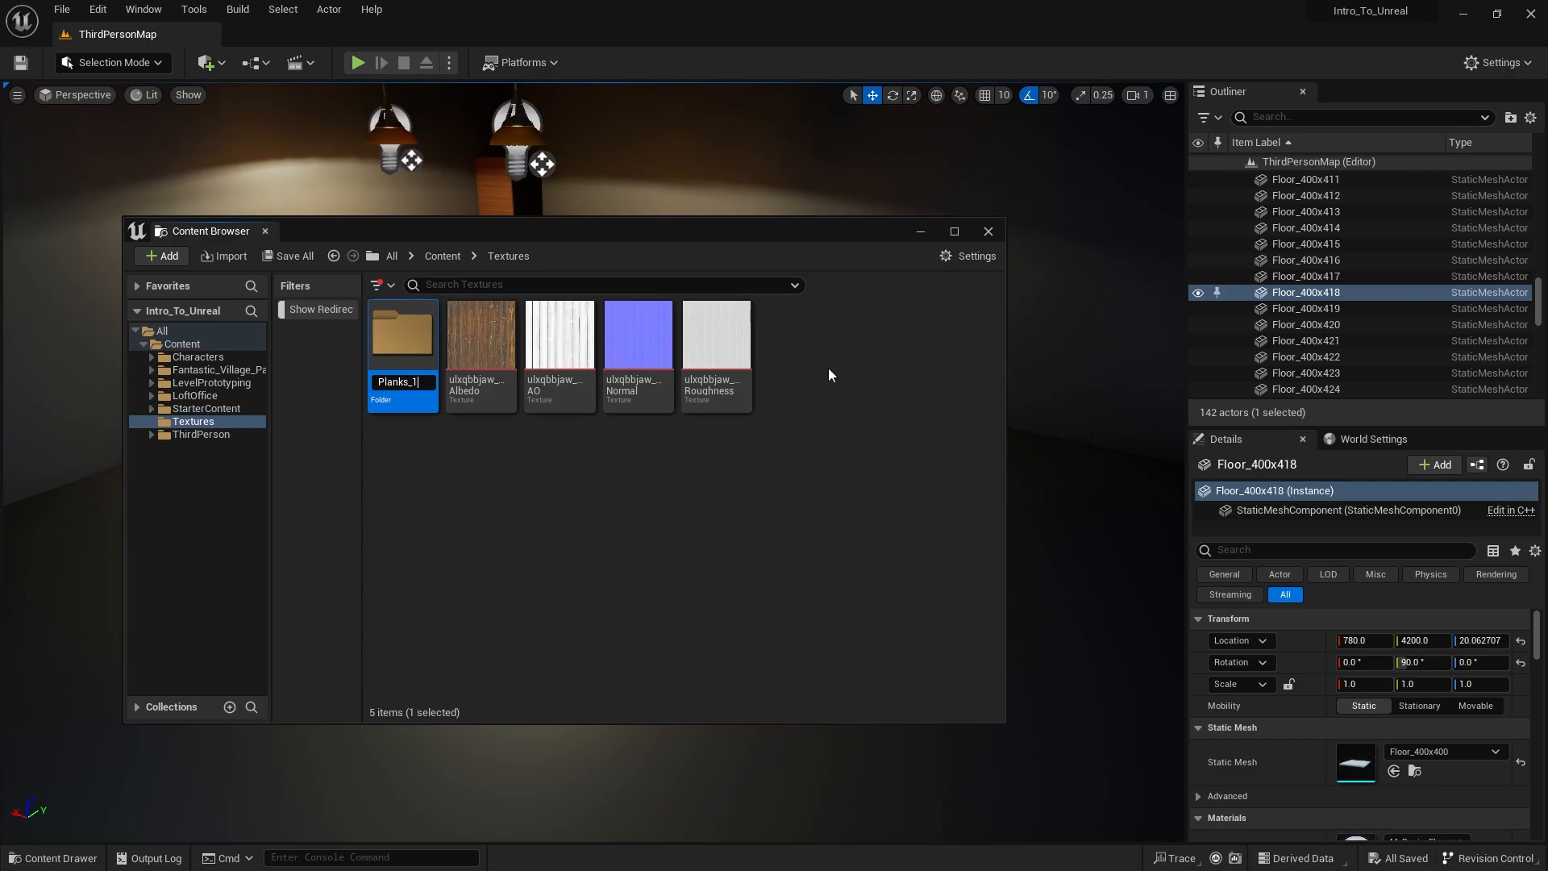
click(716, 347)
shift+click(481, 347)
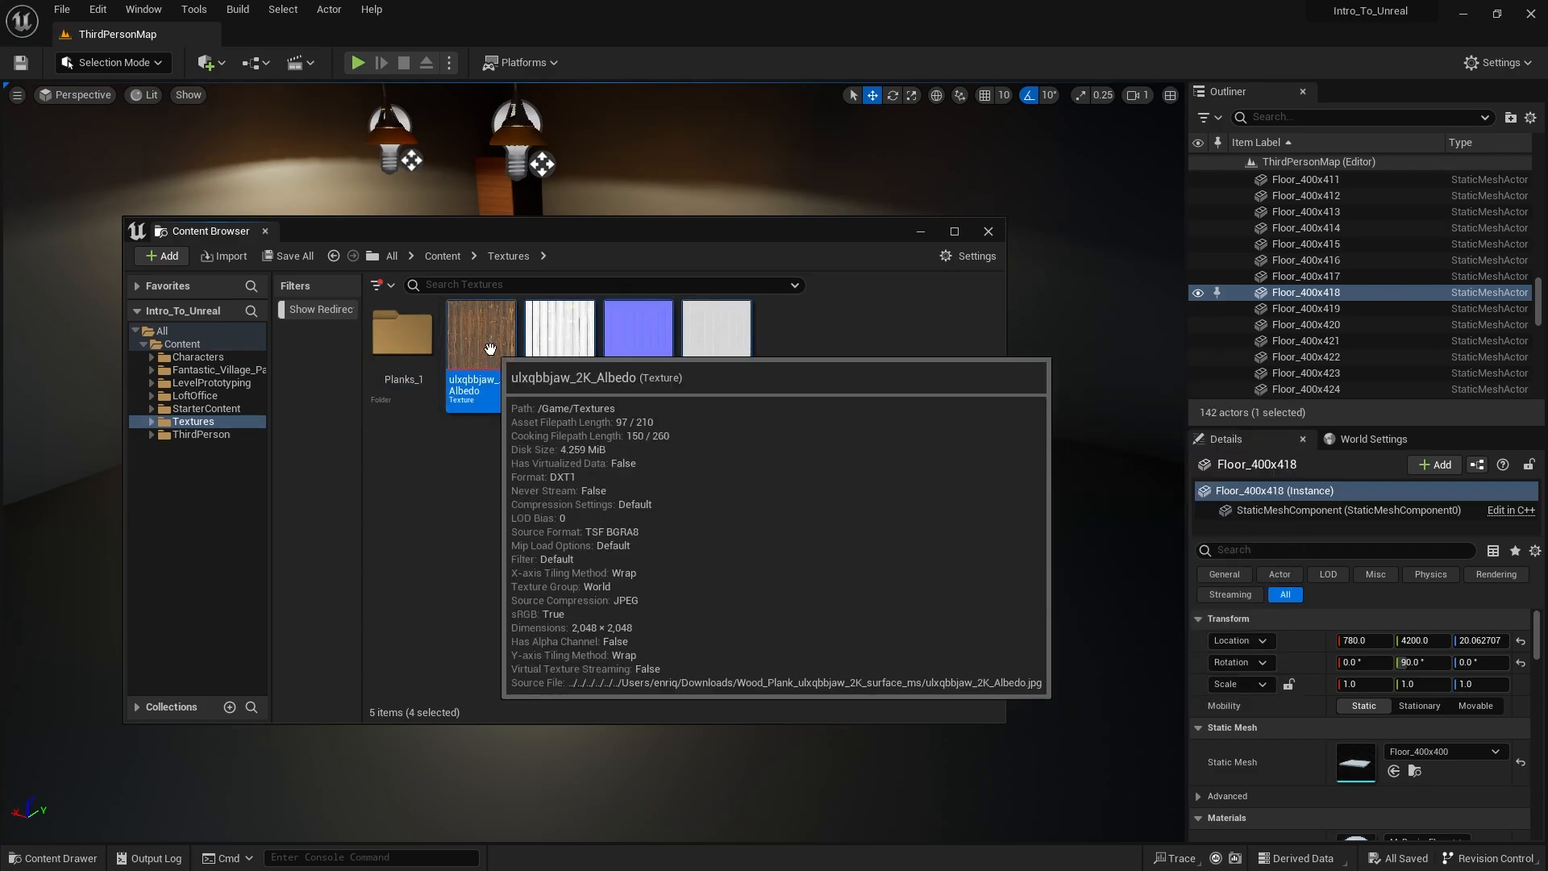
drag(460, 336, 399, 345)
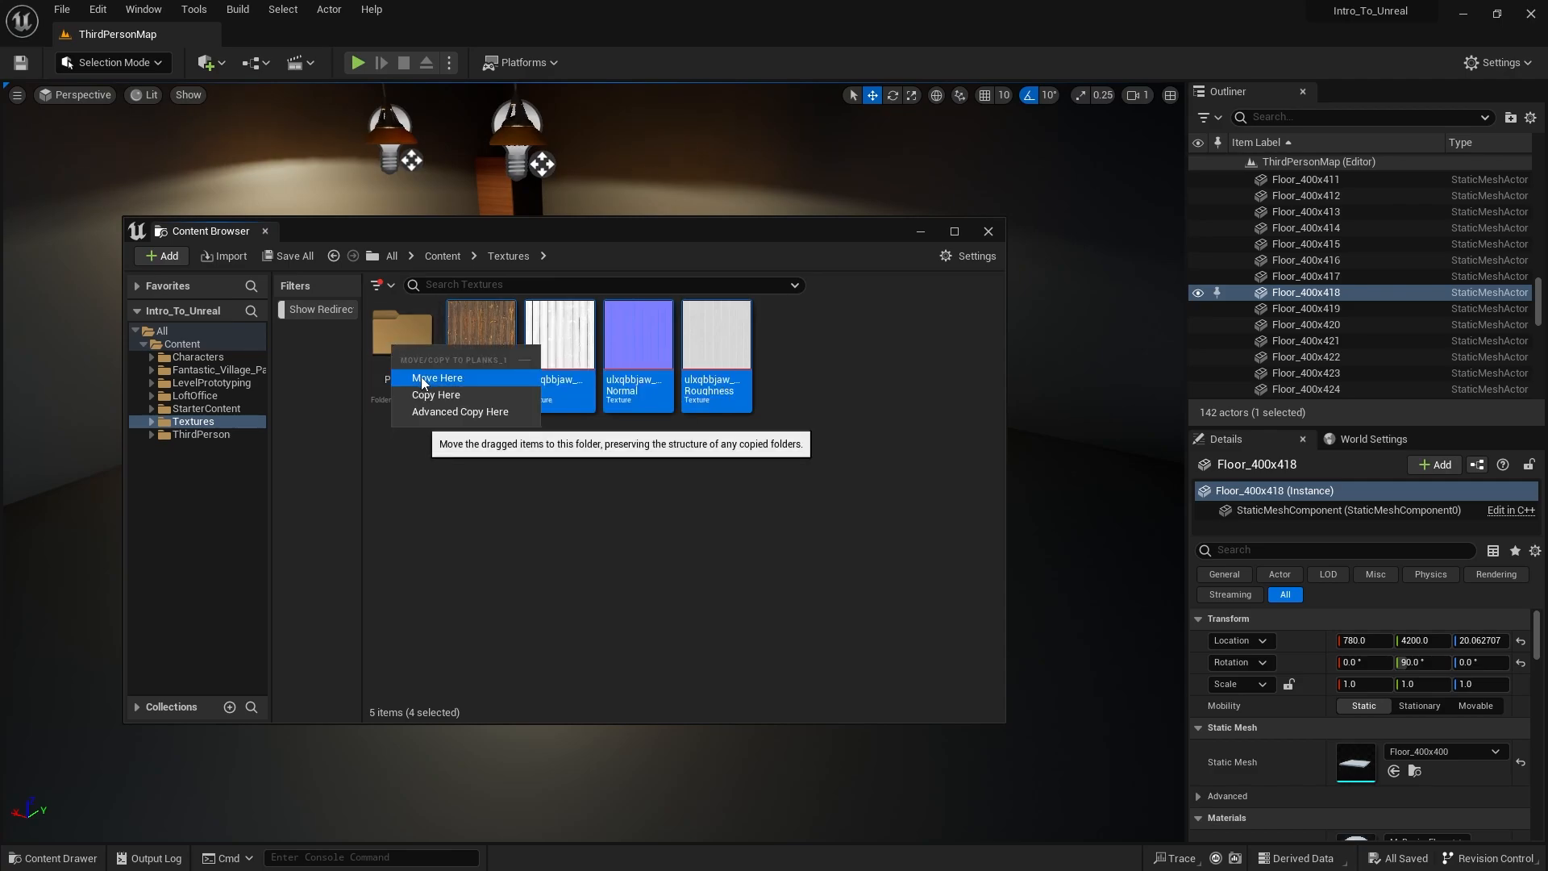
click(421, 378)
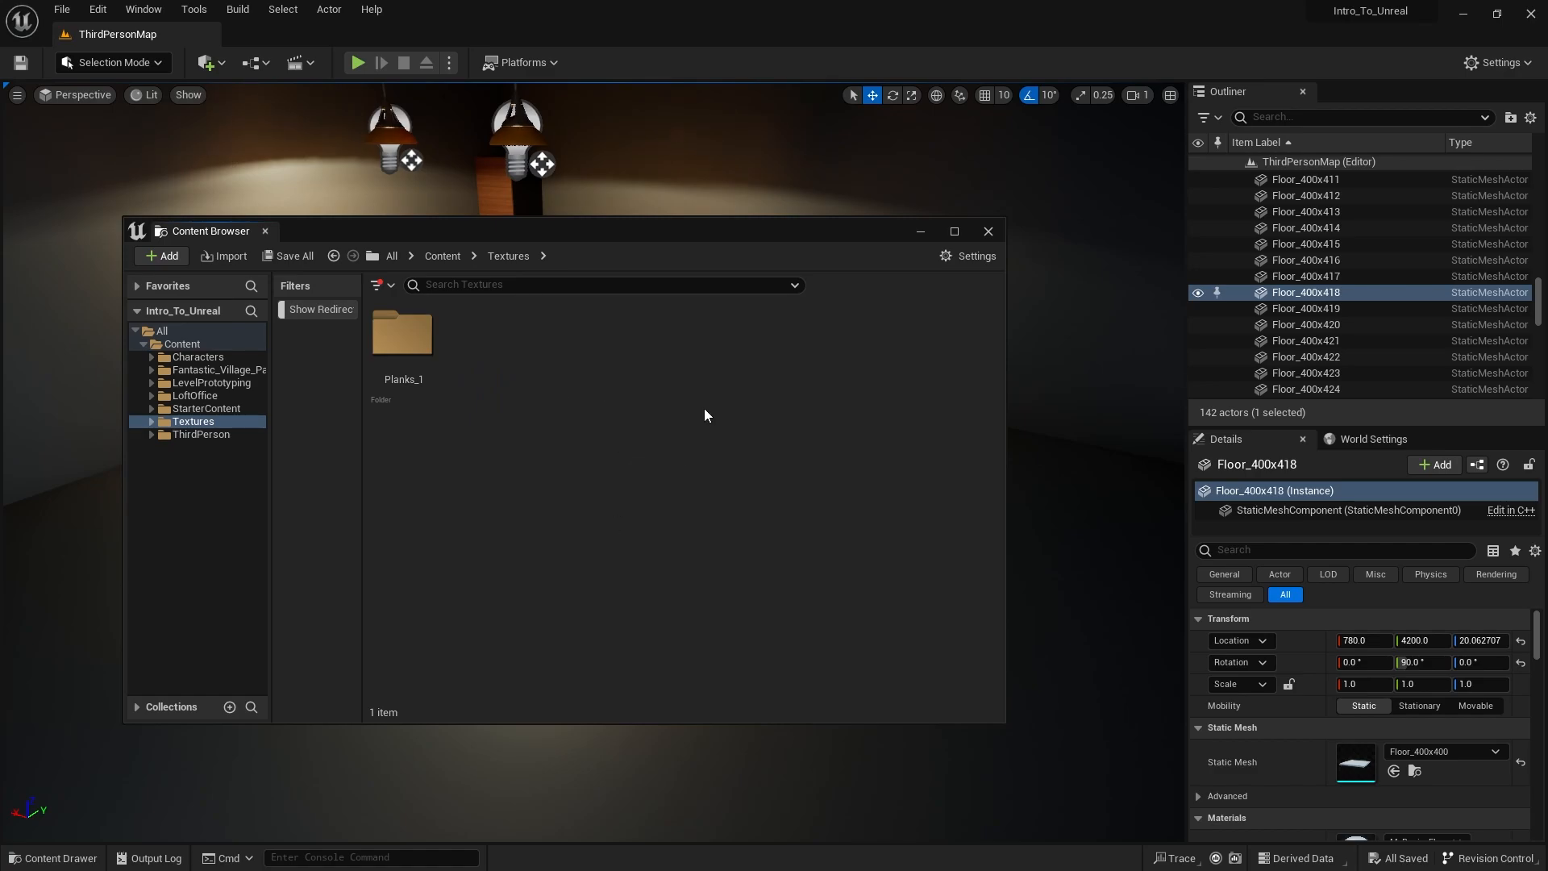
Step: Switch to File Explorer, open the Wood_Plank_whnfbg3_2K_surface_ms folder in Downloads and show its files as icons
key(alt+Tab)
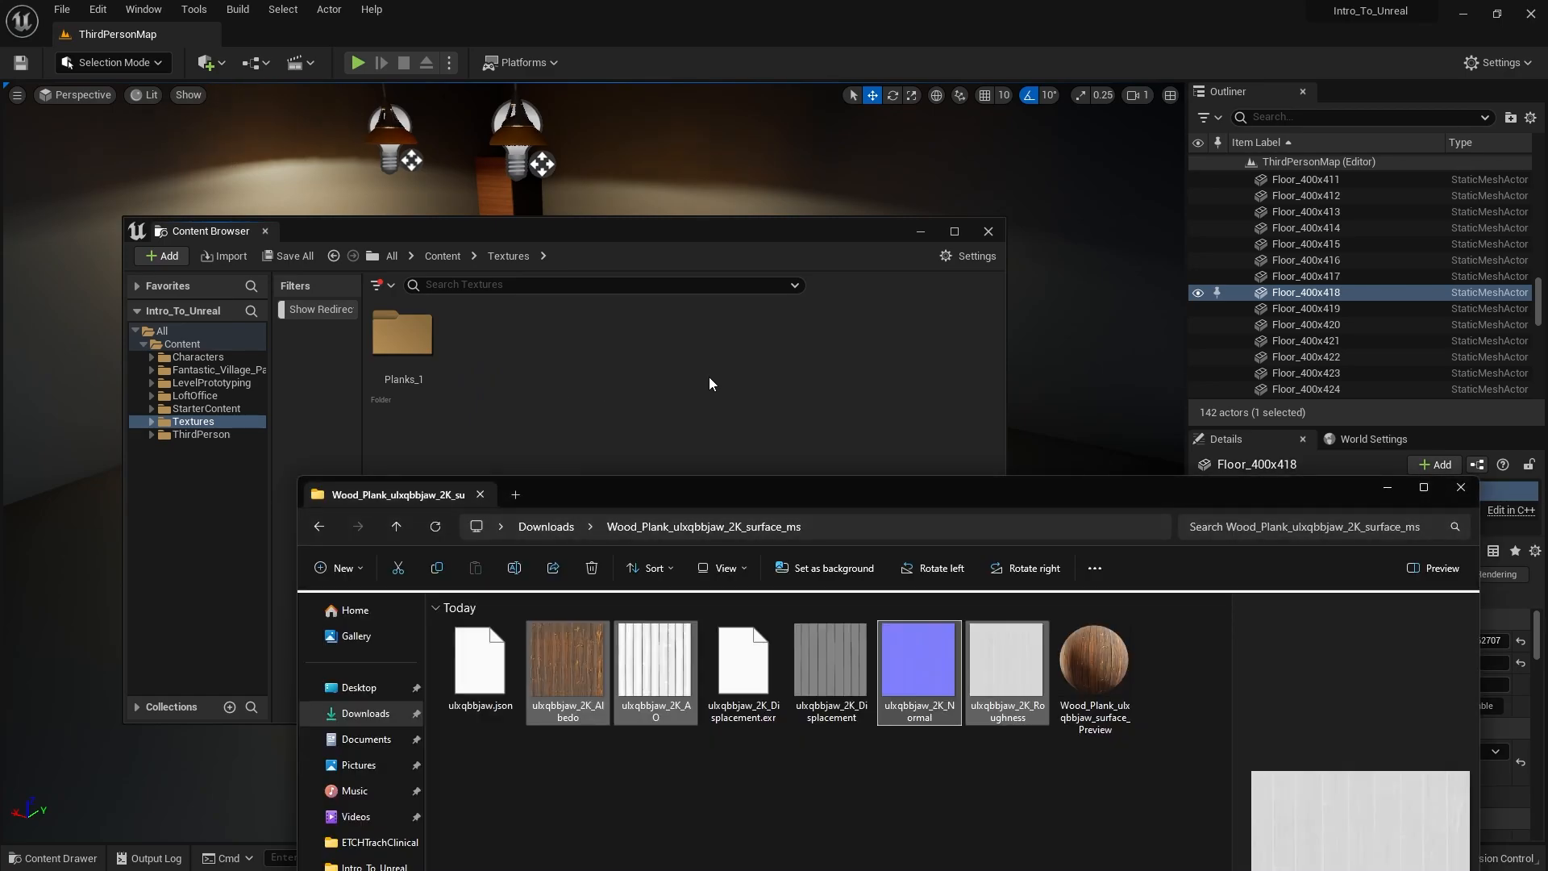
click(555, 529)
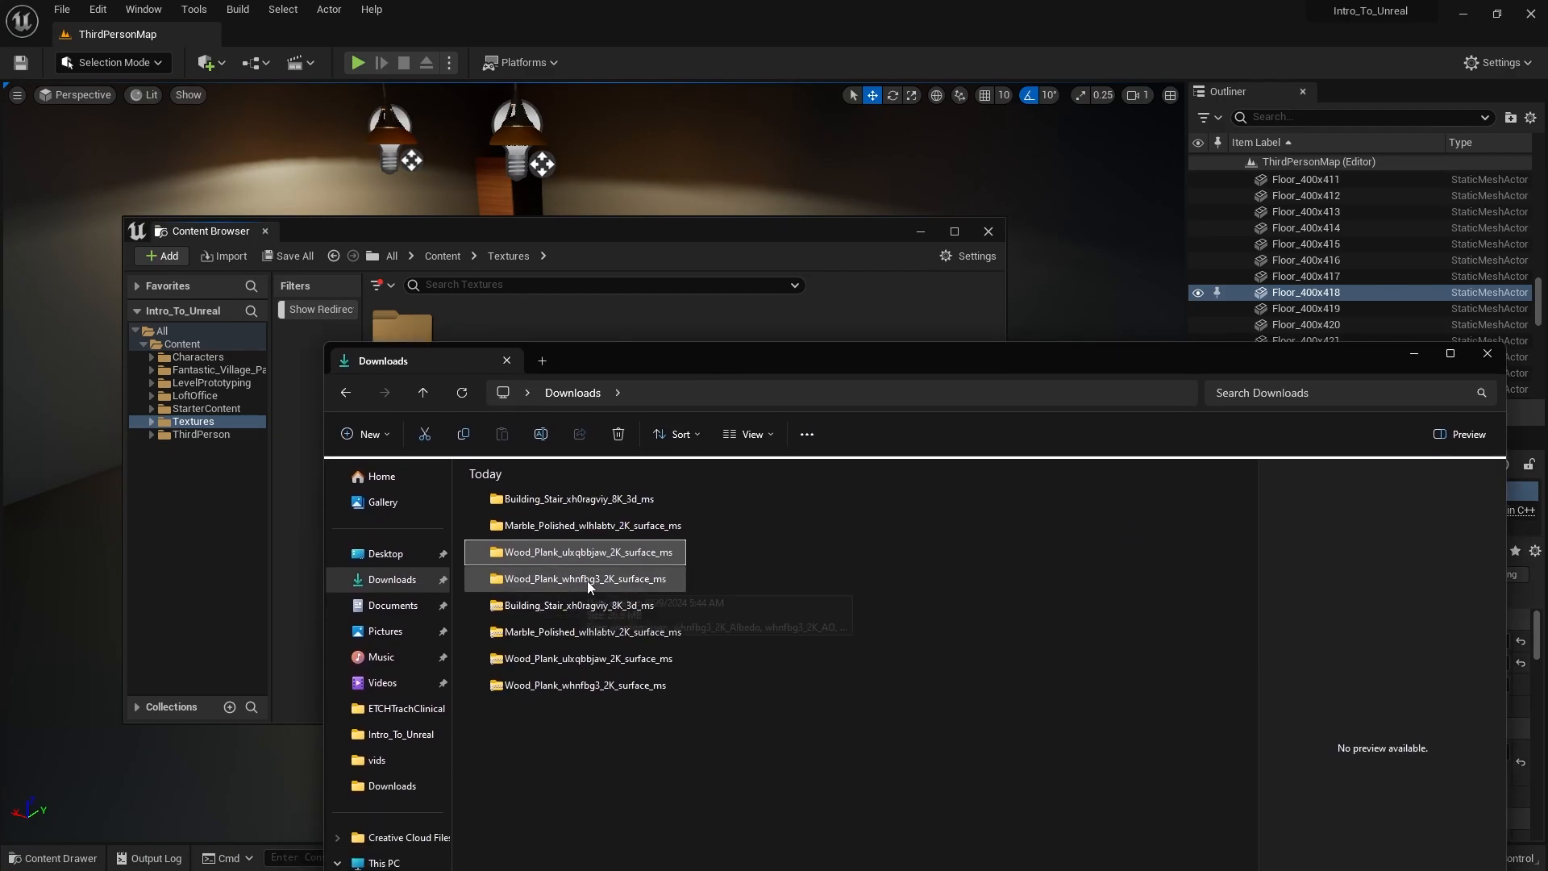
double_click(587, 581)
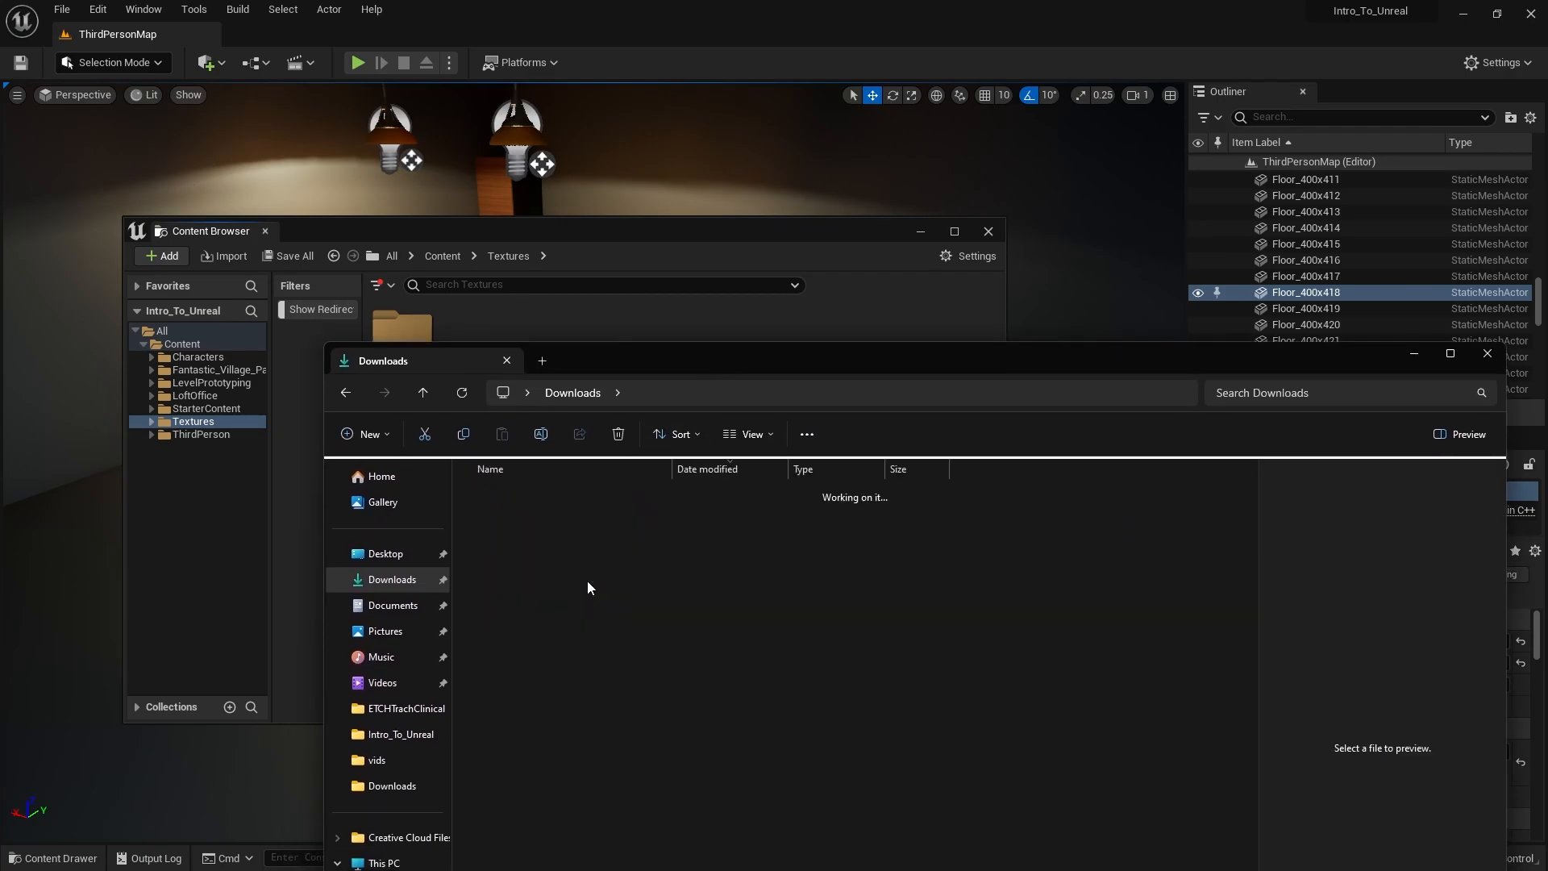
click(751, 434)
click(754, 494)
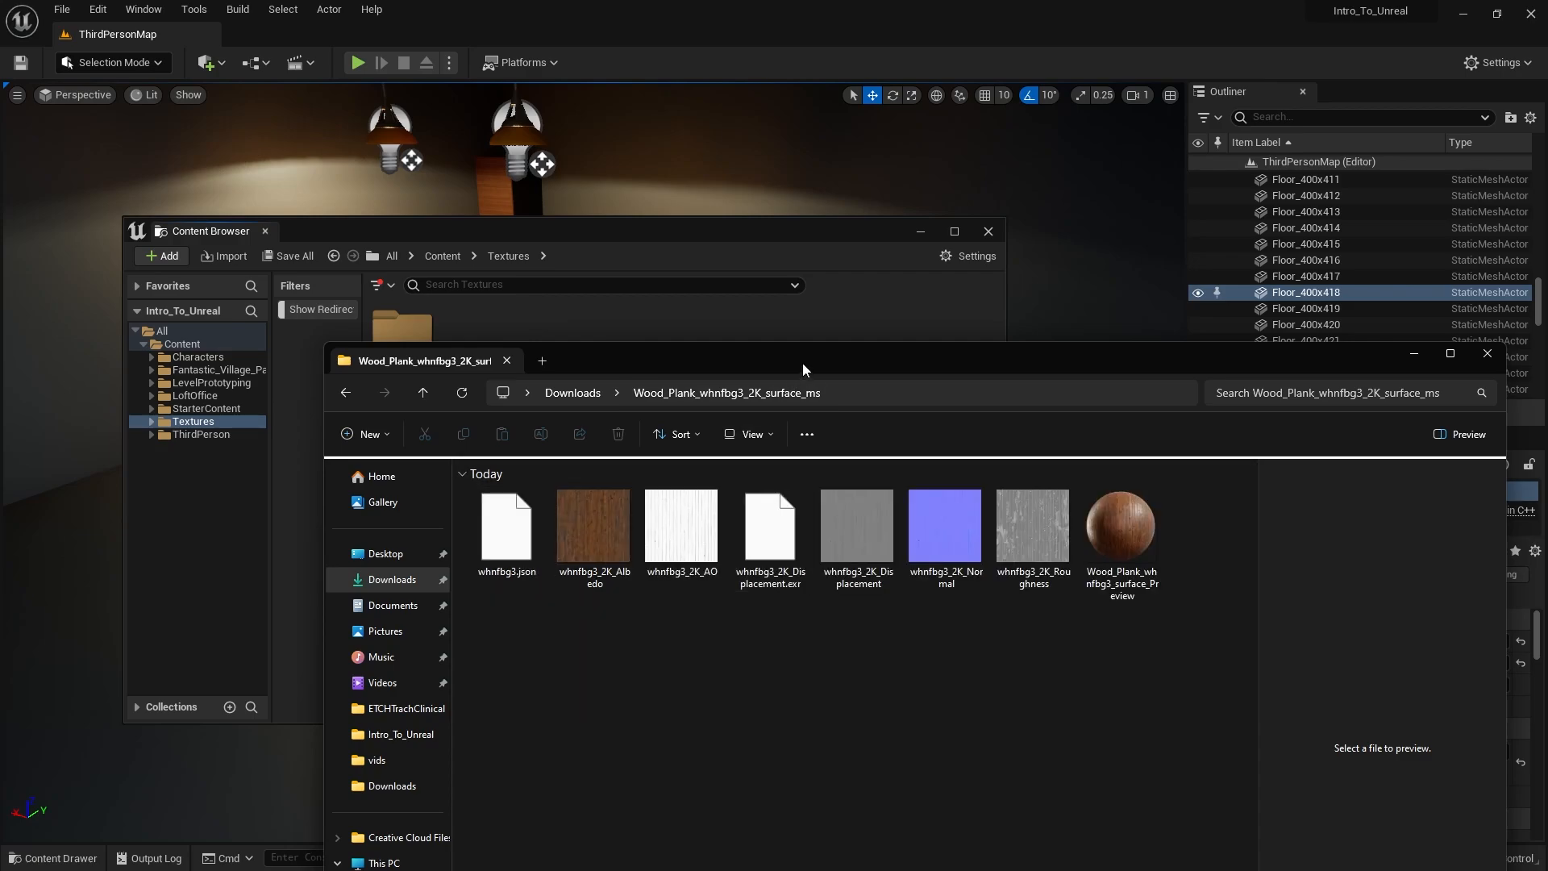
drag(801, 363, 715, 451)
click(498, 618)
shift+click(588, 617)
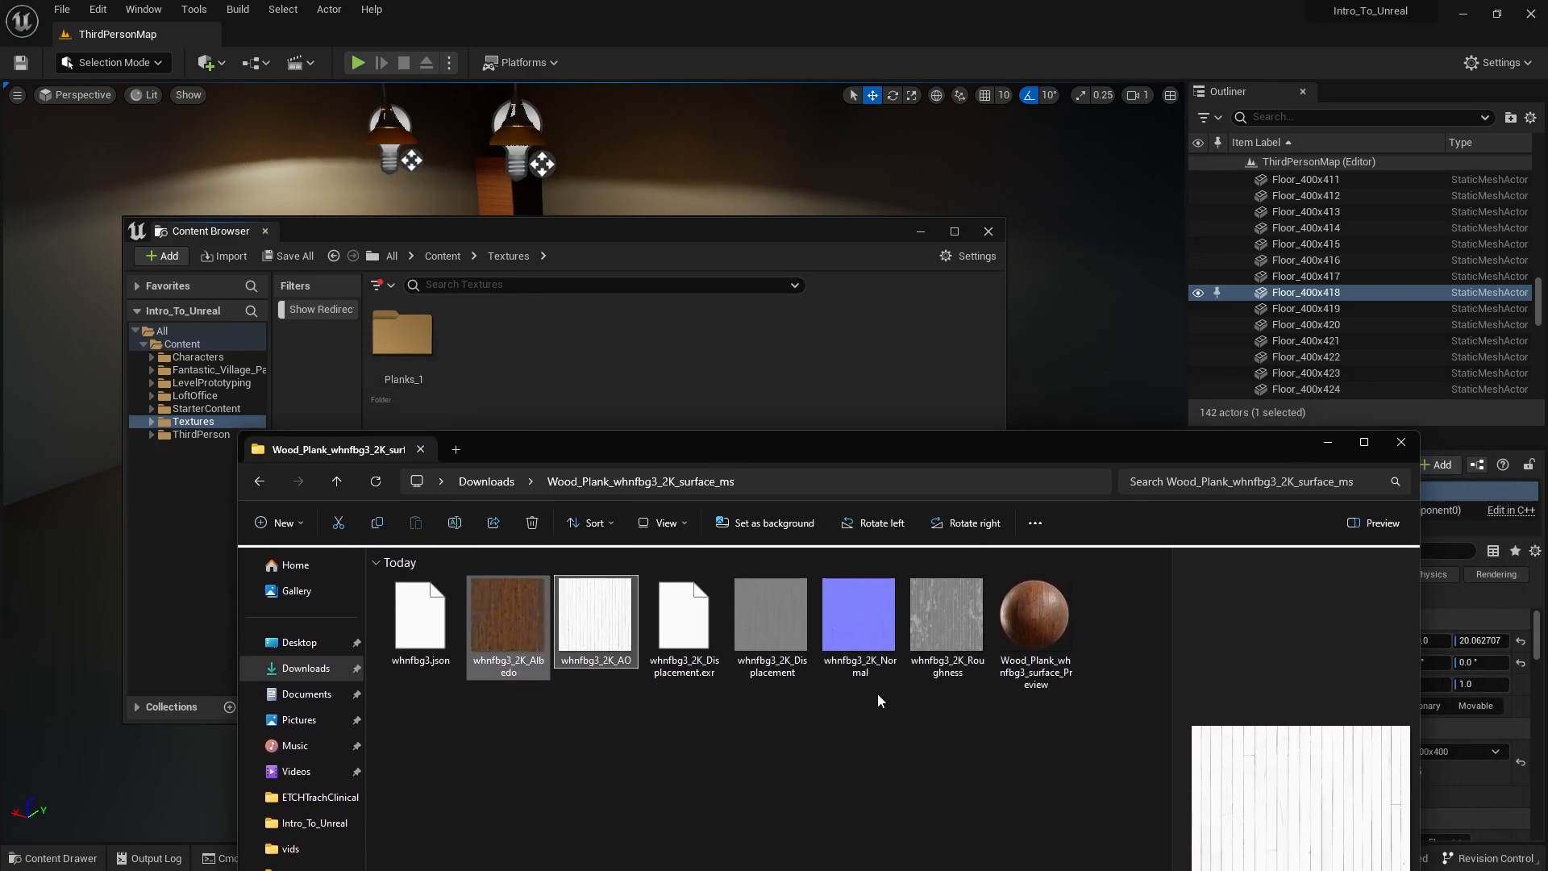
shift+click(859, 626)
shift+click(947, 631)
click(622, 671)
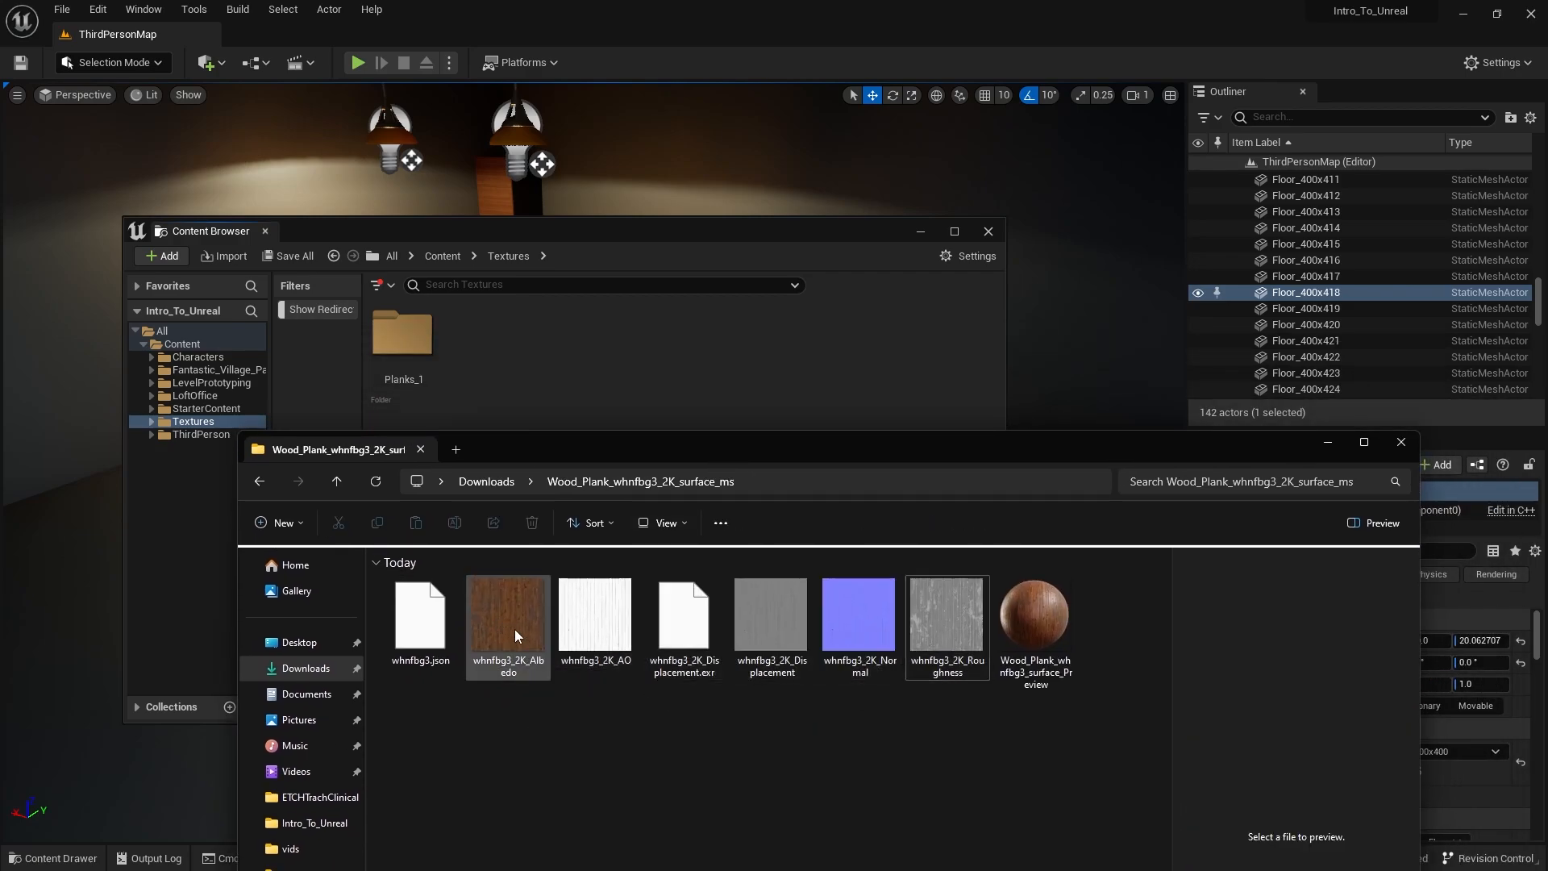
Step: Import the whnfbg3_2K Albedo, AO, Normal and Roughness images into the Unreal Textures folder and save all project changes
click(515, 629)
ctrl+click(618, 603)
ctrl+click(869, 634)
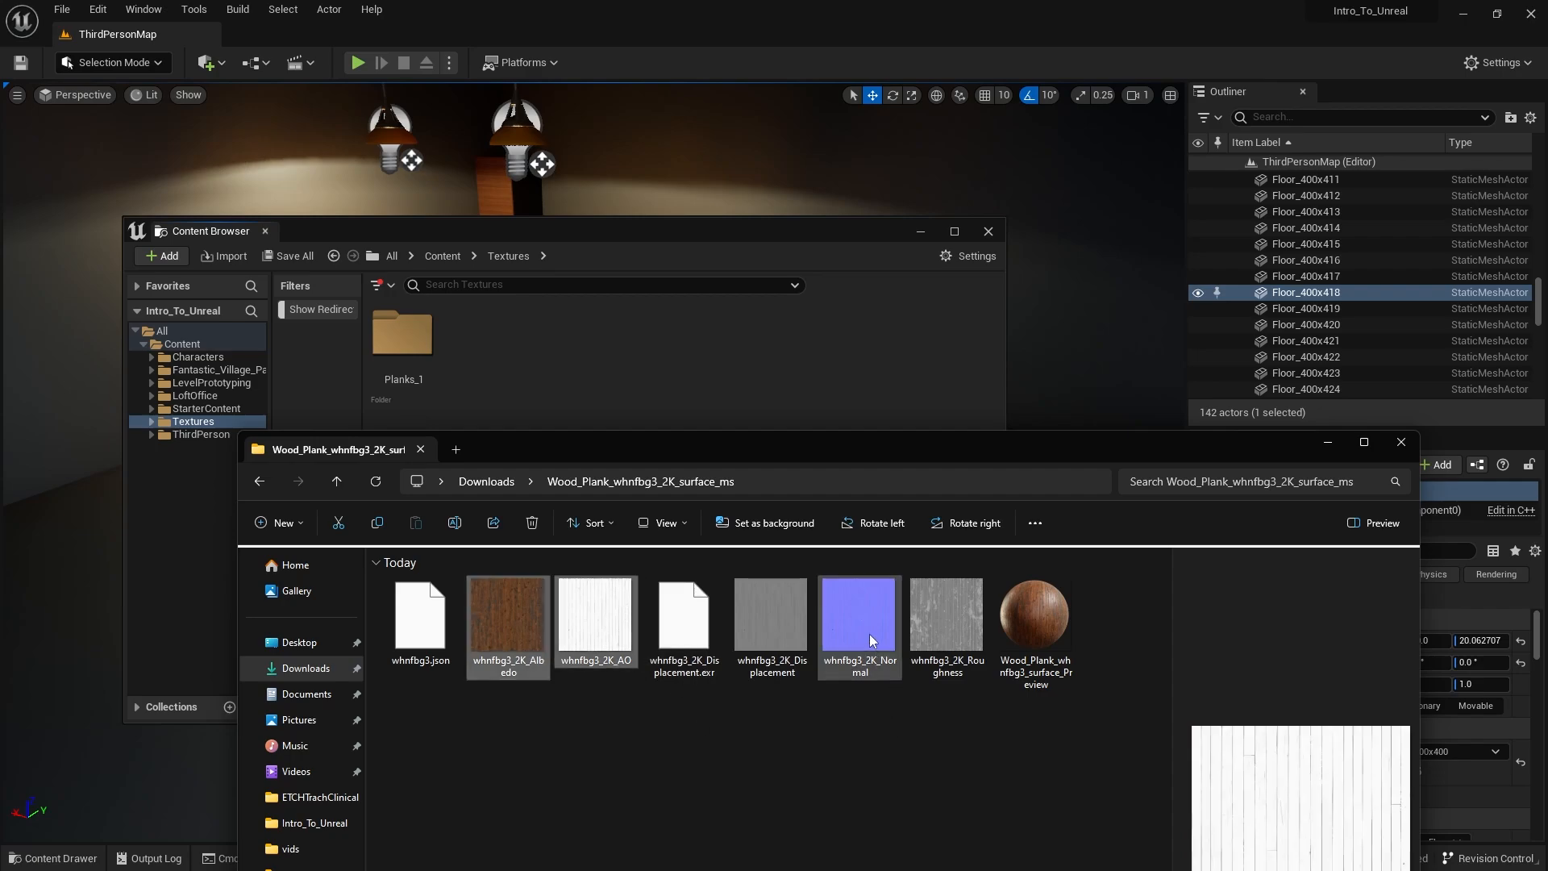
ctrl+click(956, 632)
drag(602, 619, 616, 363)
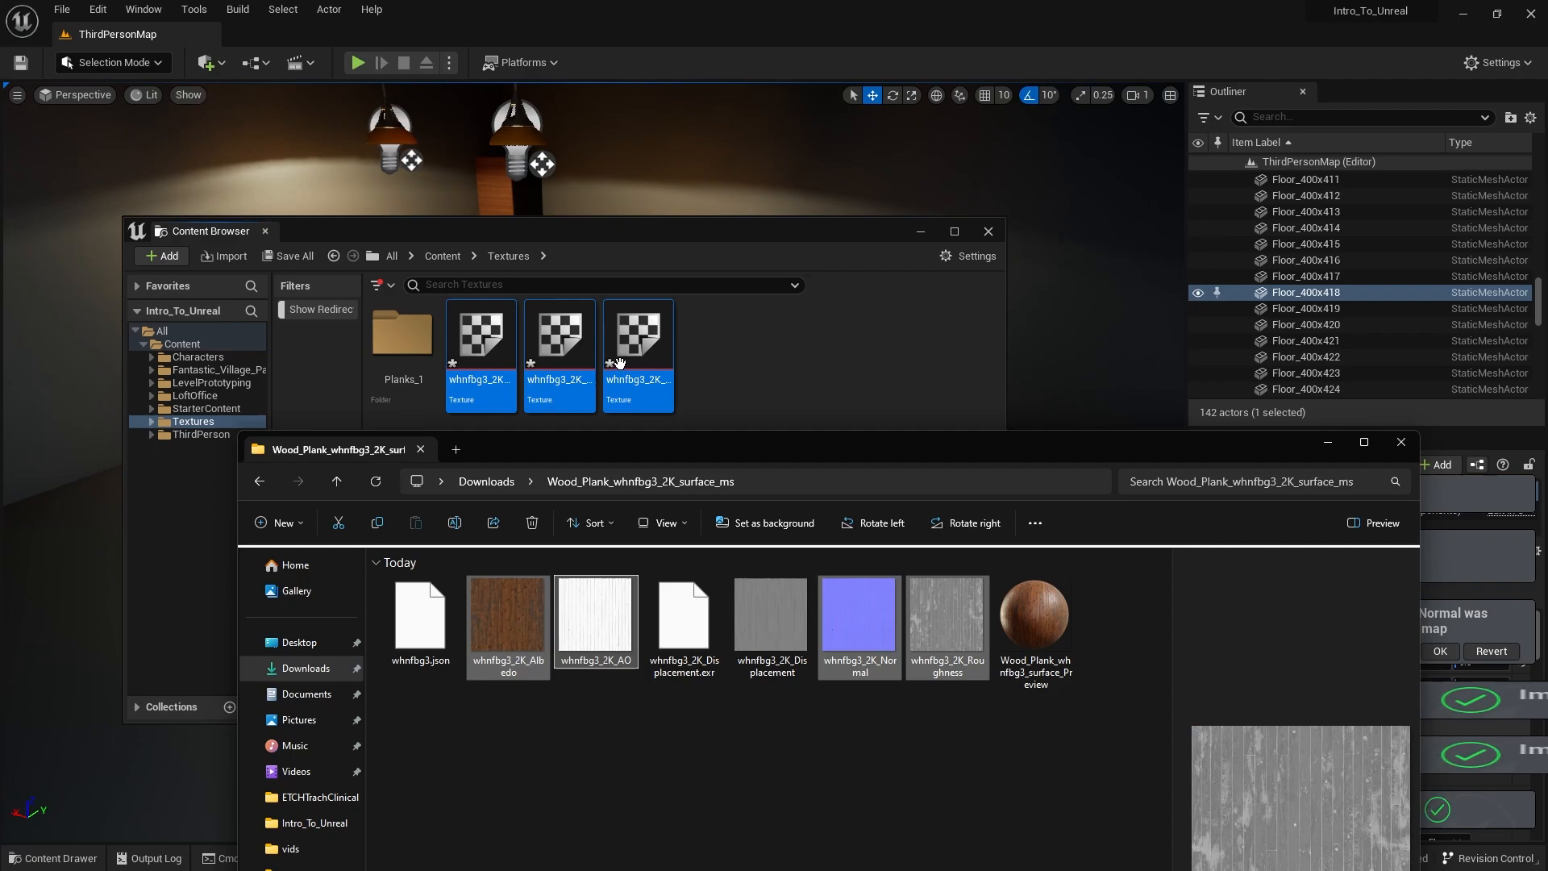
drag(763, 450, 696, 645)
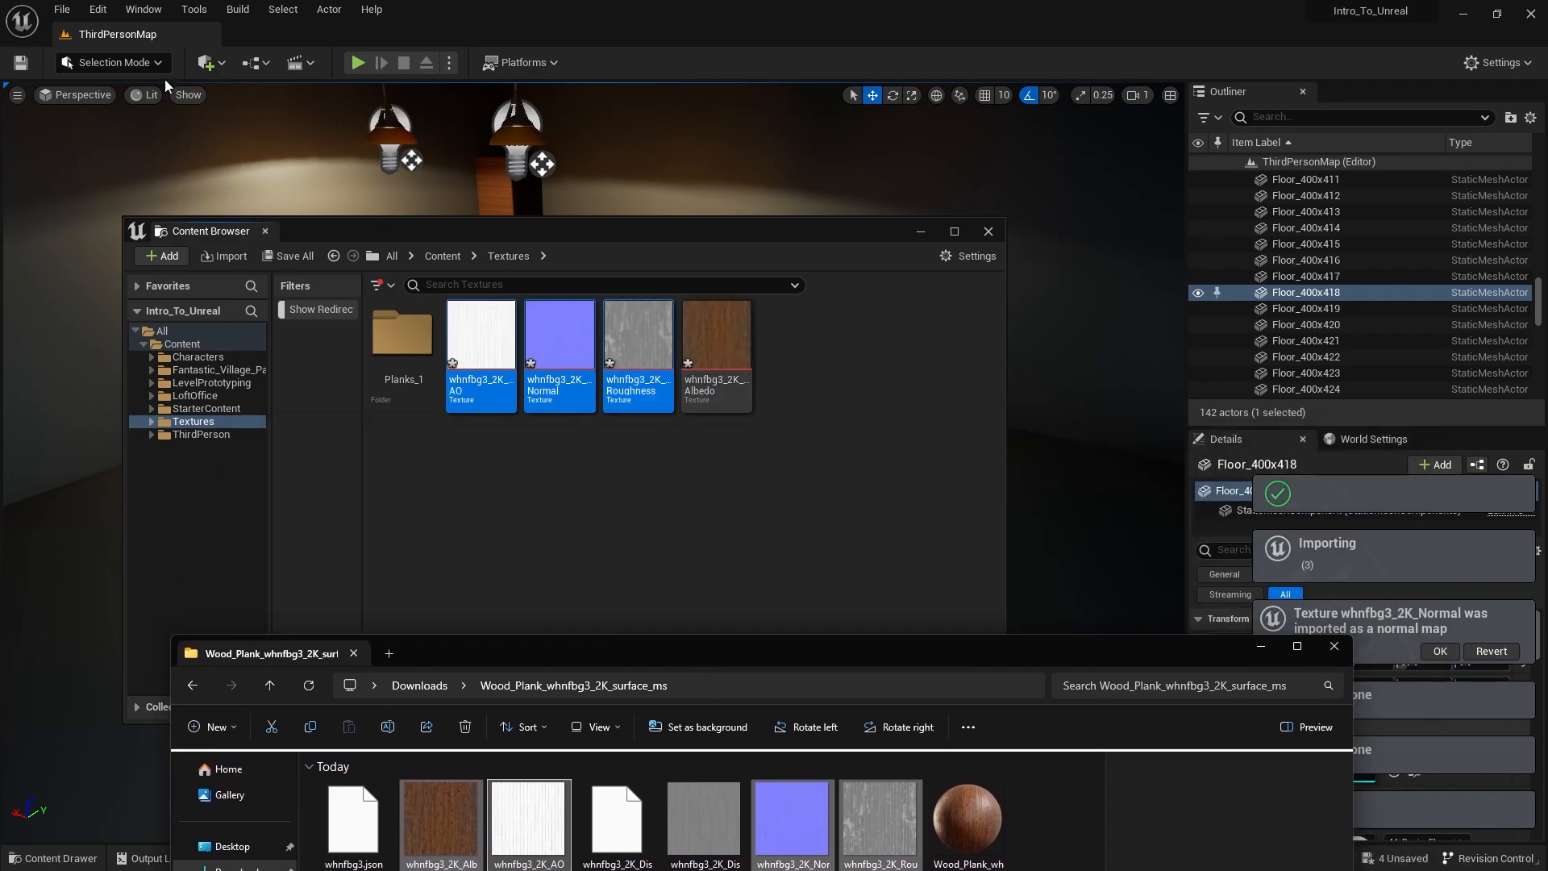
click(62, 9)
click(108, 194)
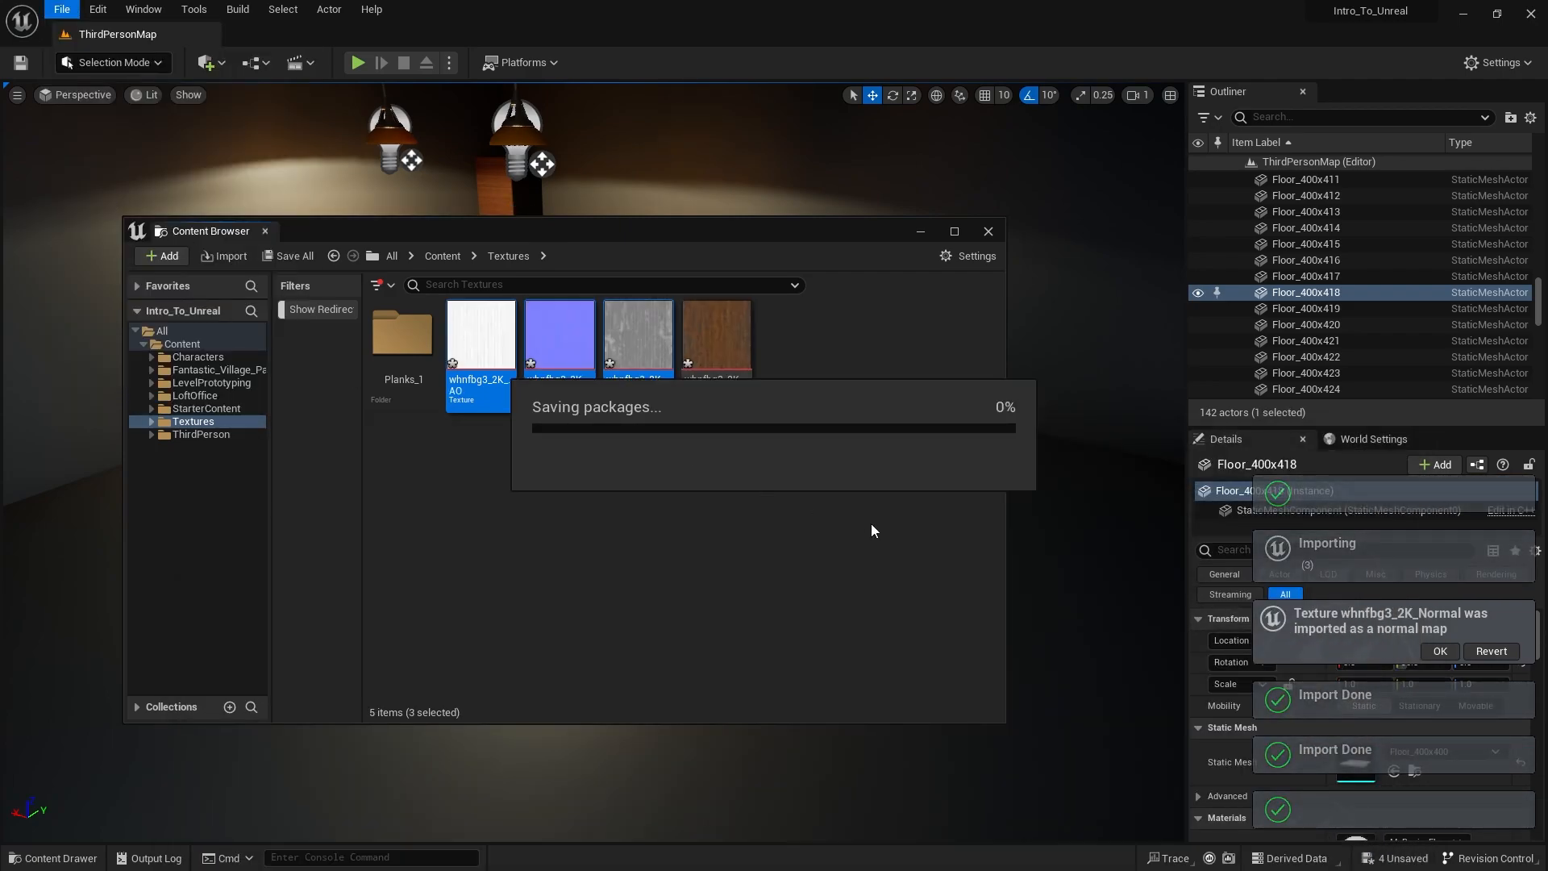
Step: Create a folder named Planks_2 inside the Textures folder
right_click(858, 346)
click(907, 365)
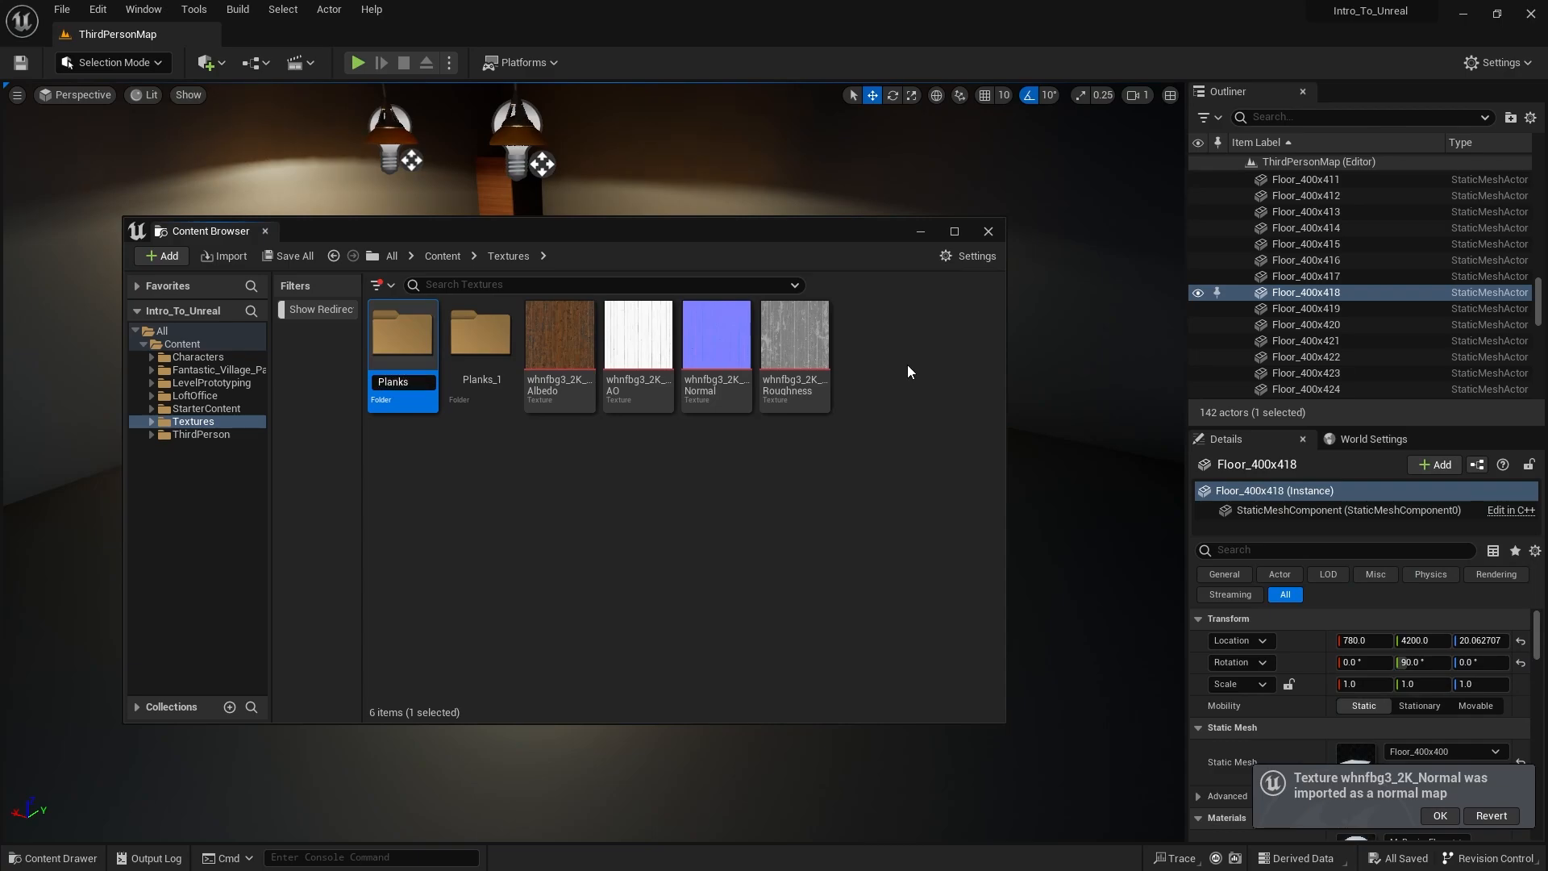
text(Planks_12)
text(2)
key(Return)
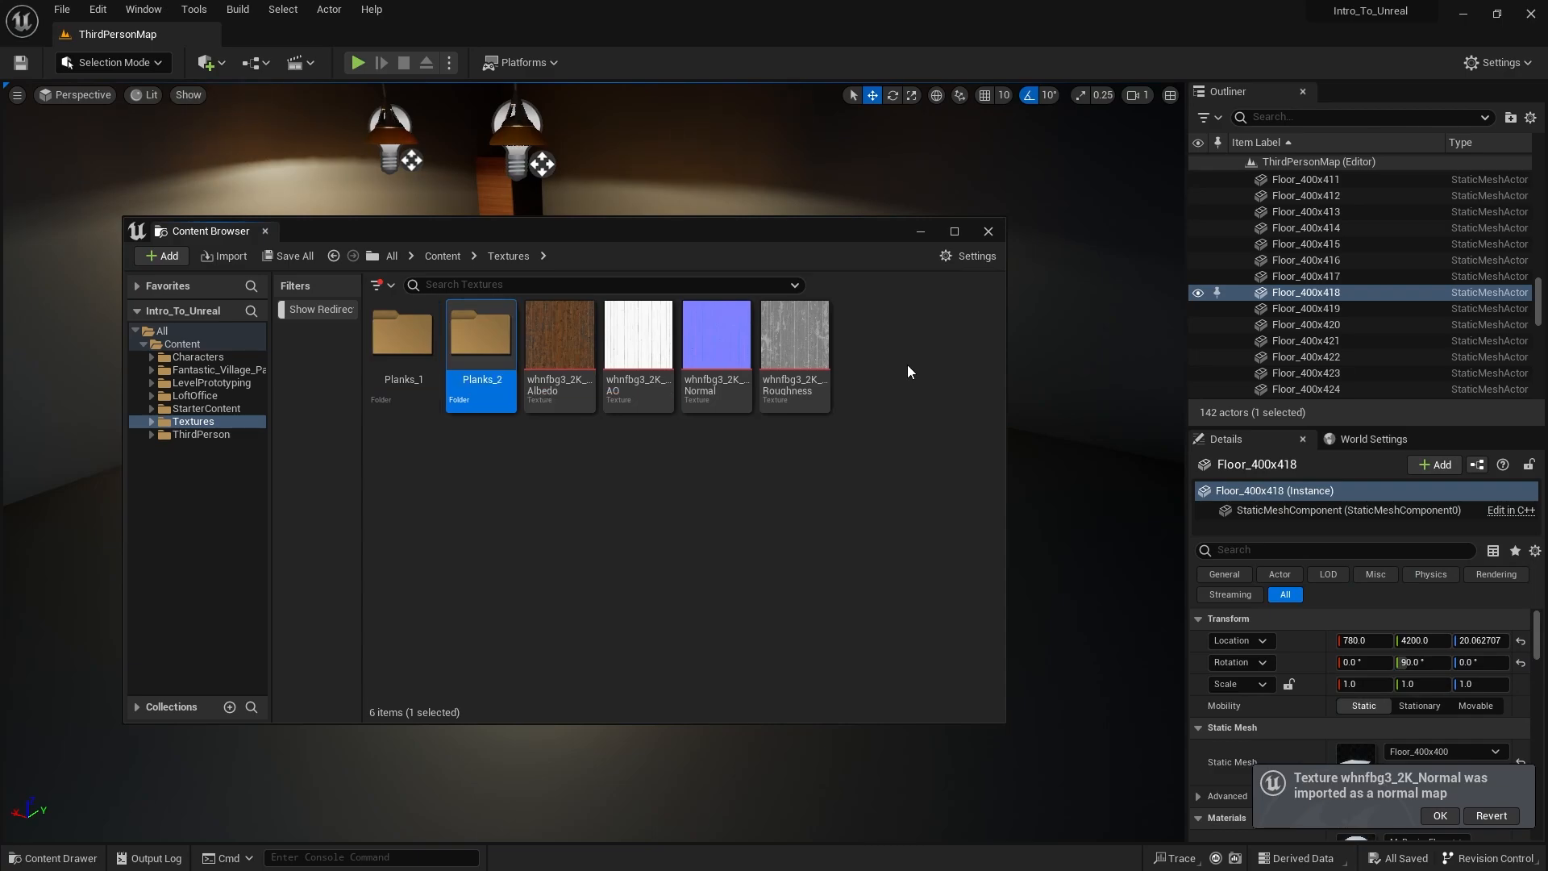
Step: Move the four imported whnfbg3_2K textures into the Planks_2 folder
click(560, 338)
shift+click(763, 365)
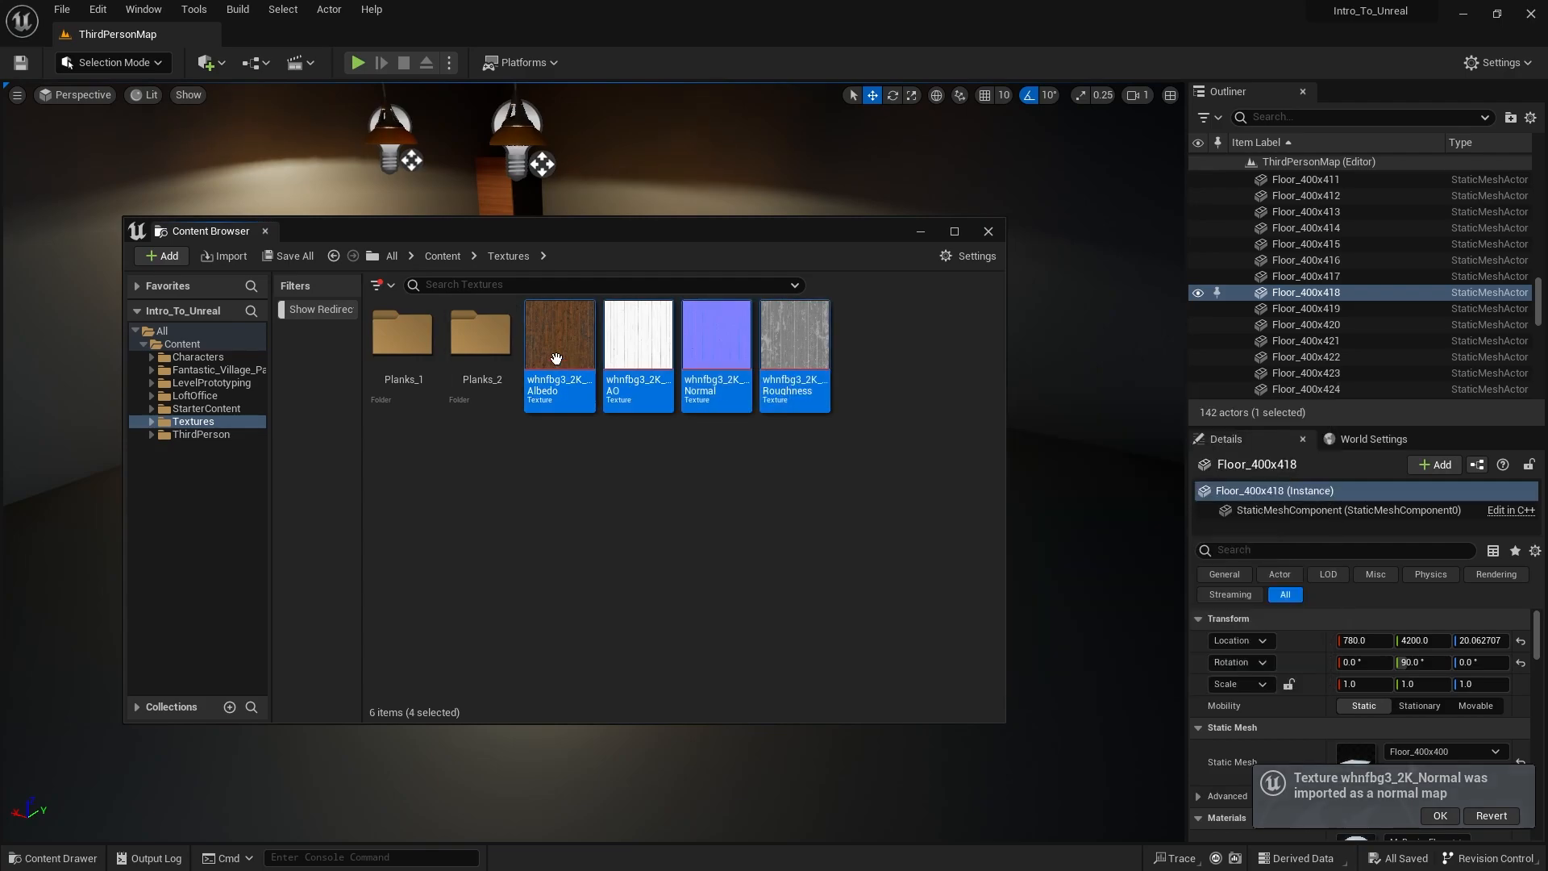
drag(764, 365, 469, 355)
click(494, 380)
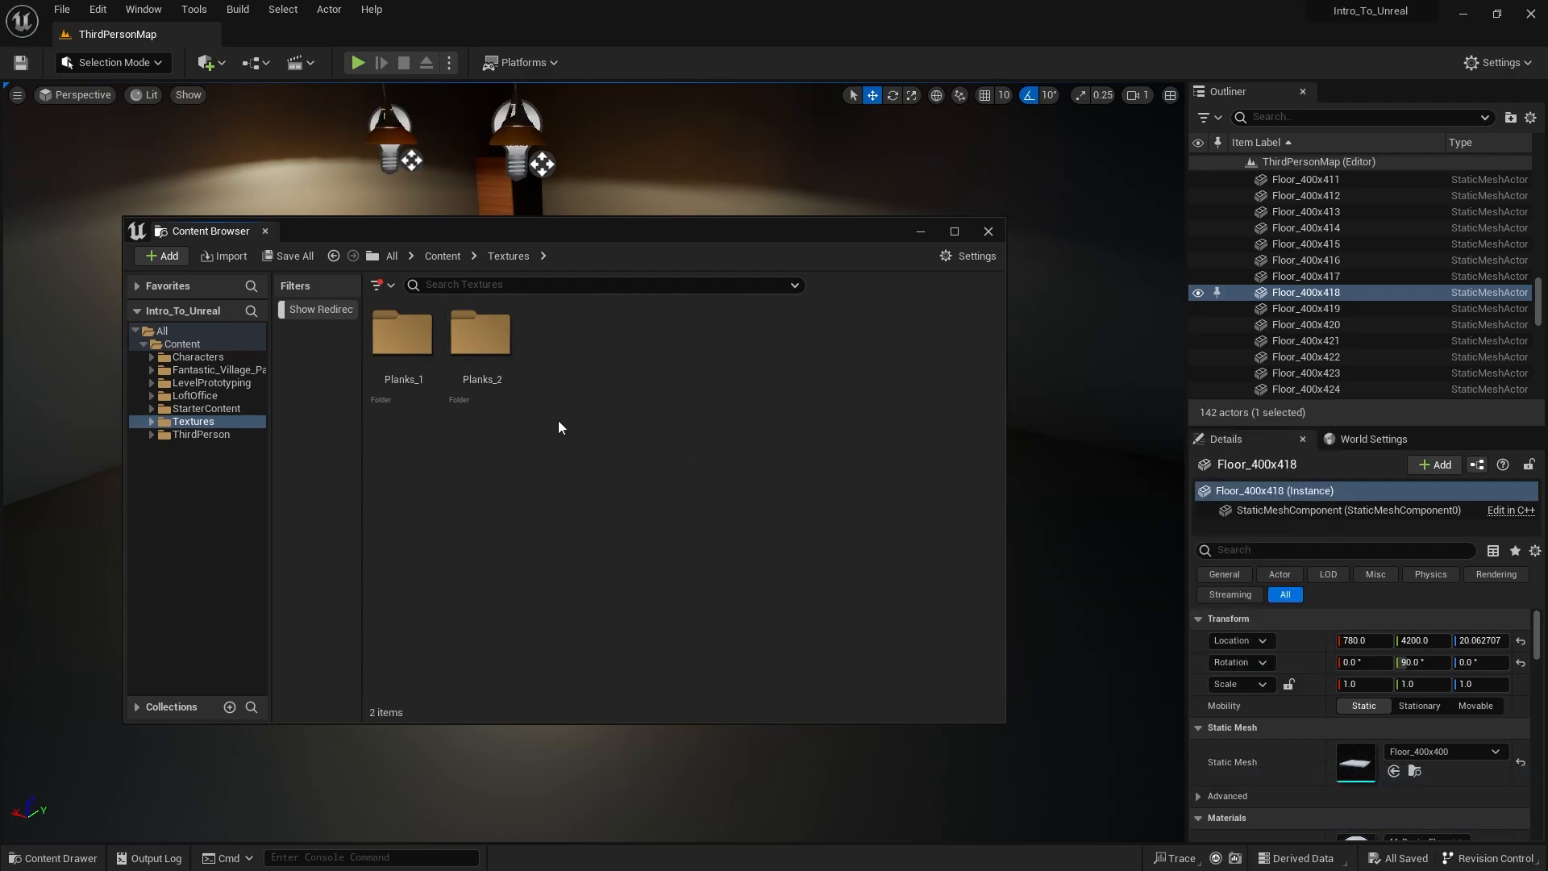
Step: Switch to File Explorer, open the Marble_Polished_wlhlabtv_2K_surface_ms folder in Downloads and show its files as icons
key(alt+Tab)
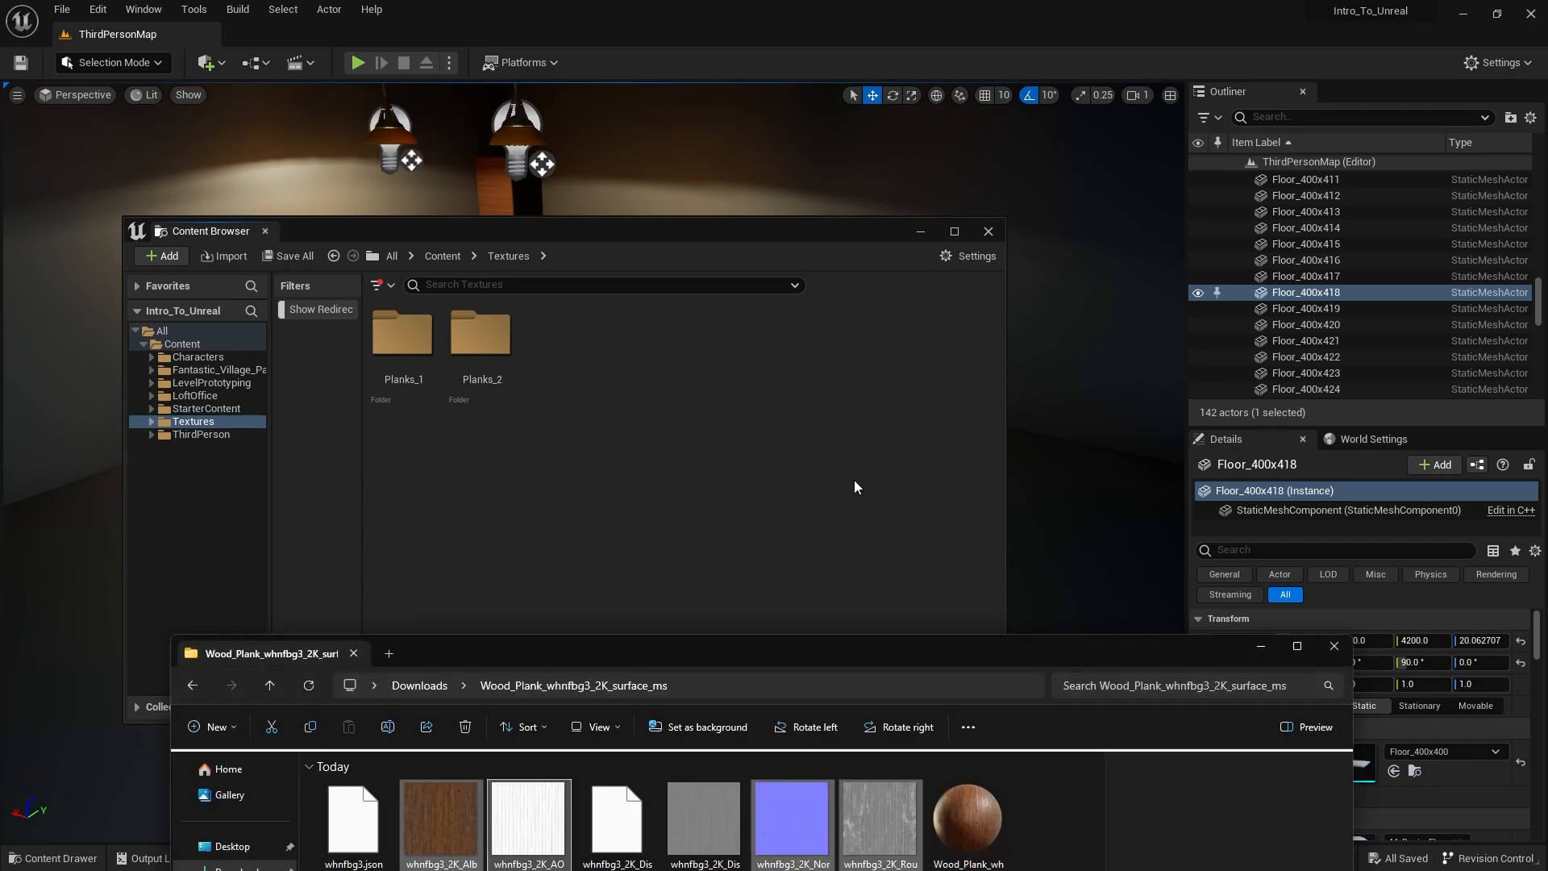
drag(578, 650, 641, 402)
click(480, 436)
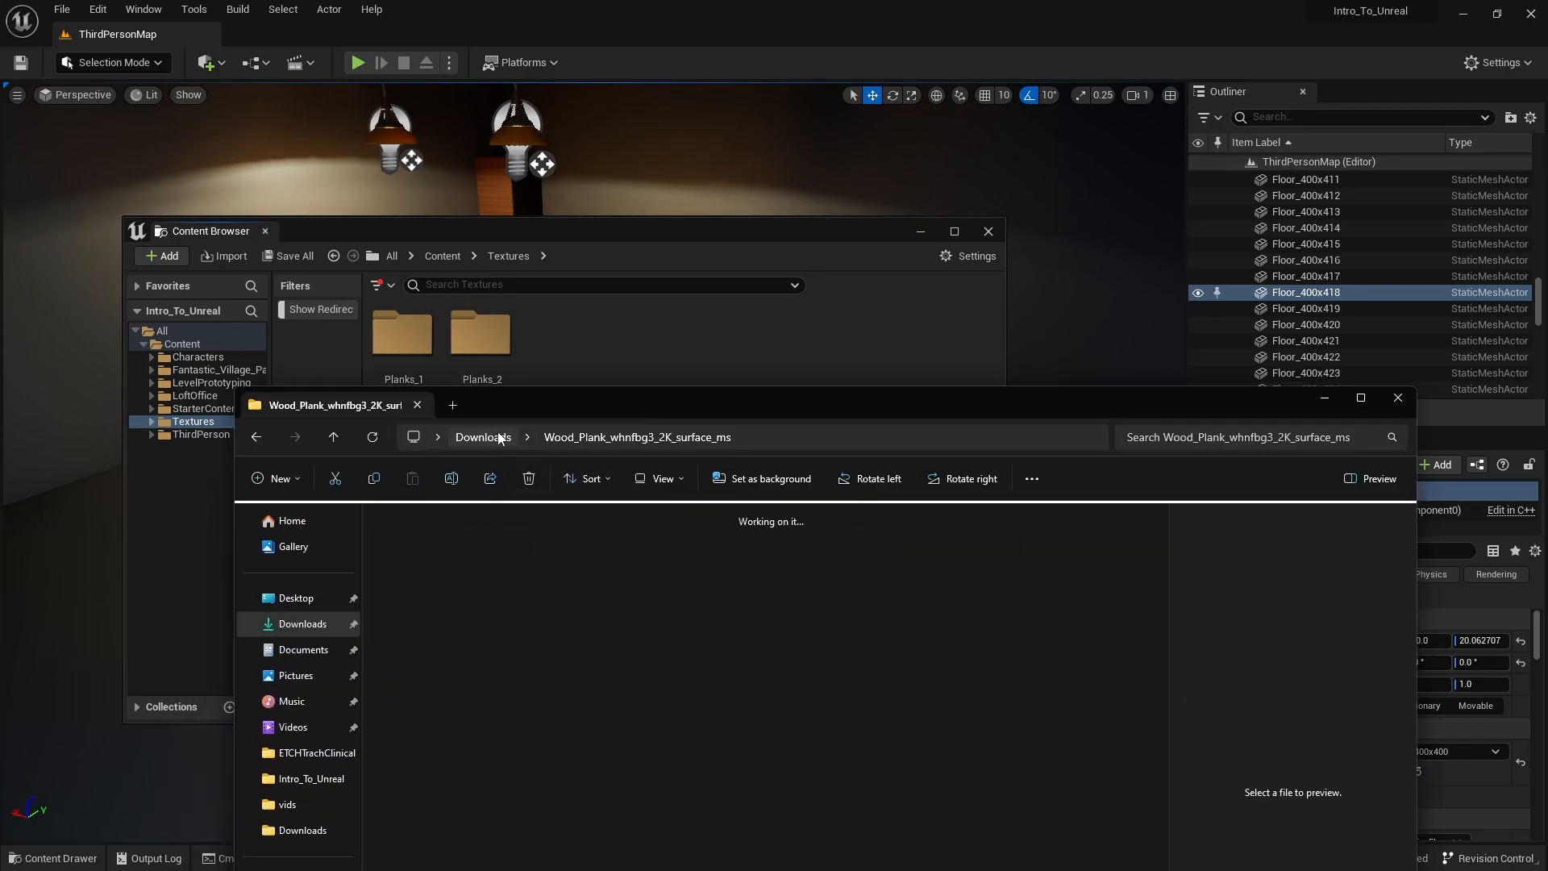
click(491, 570)
double_click(491, 571)
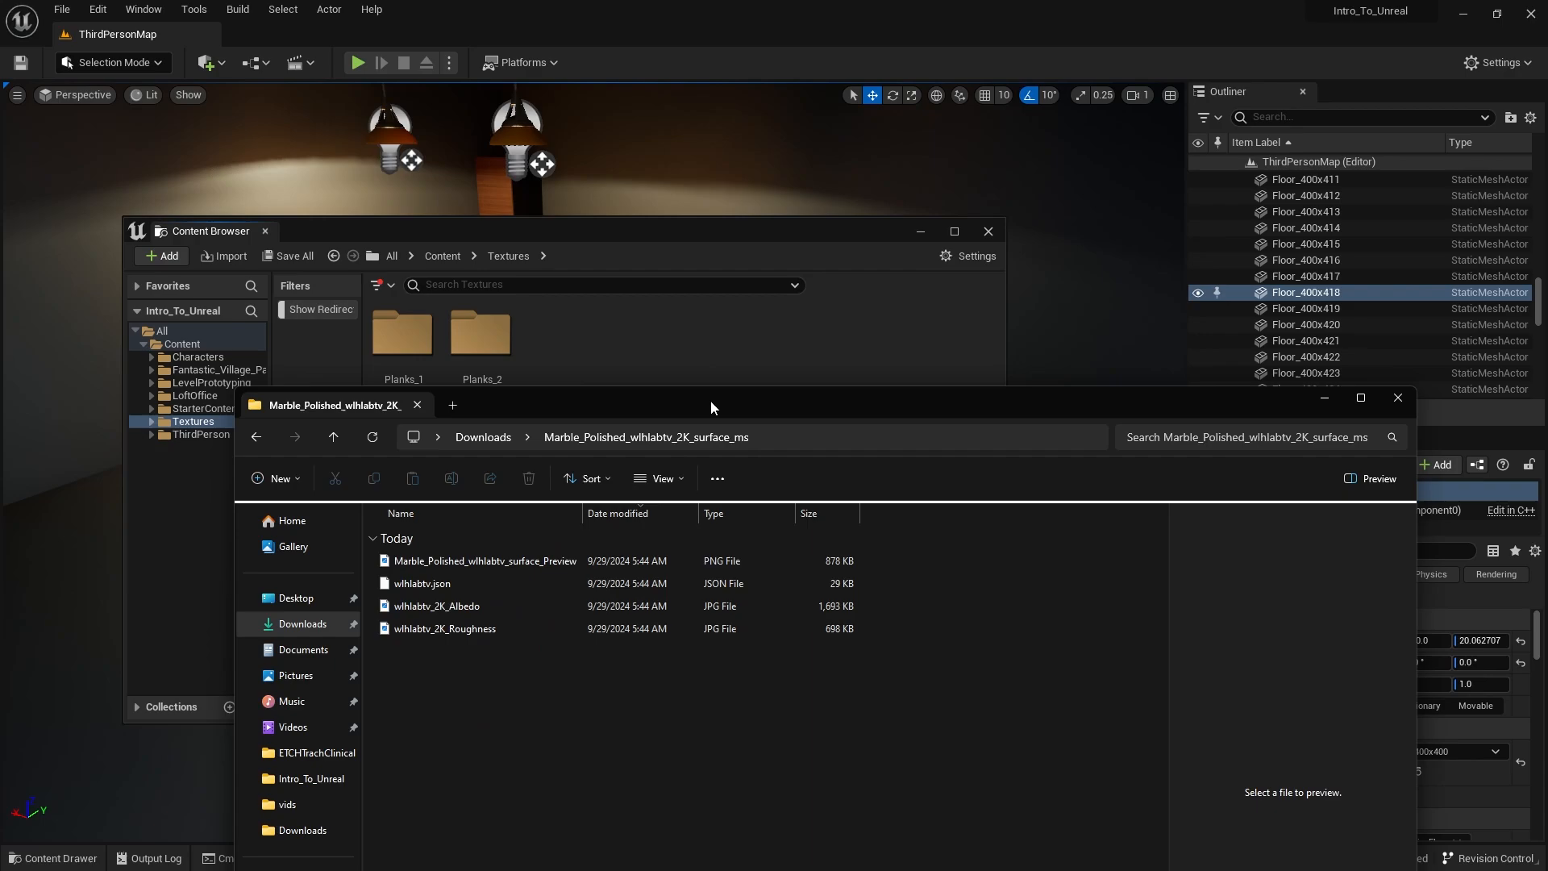
drag(710, 400, 704, 415)
click(654, 493)
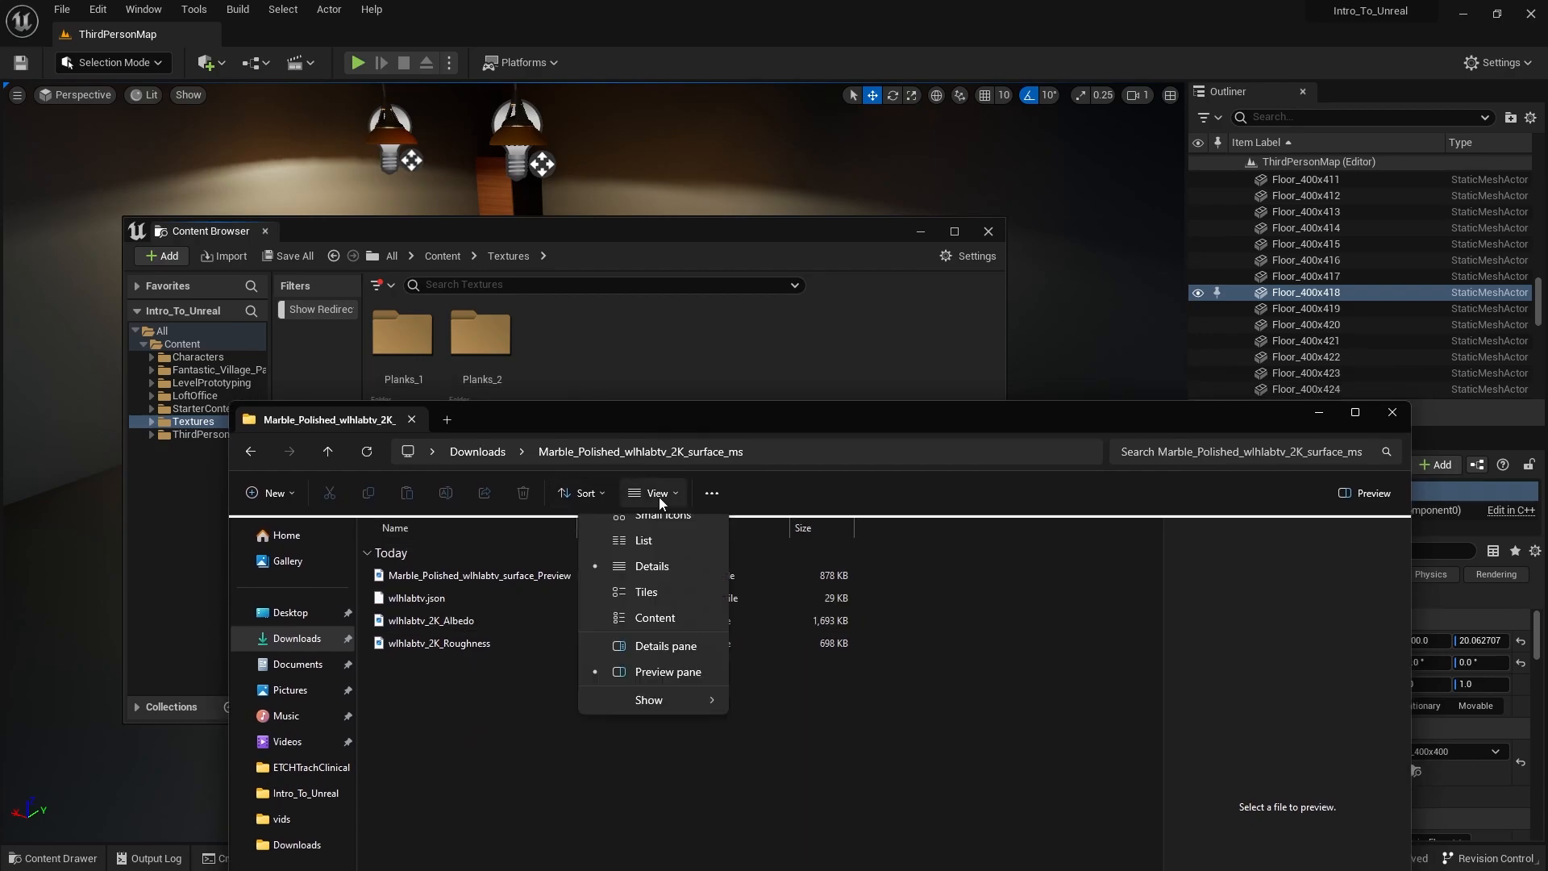
click(674, 558)
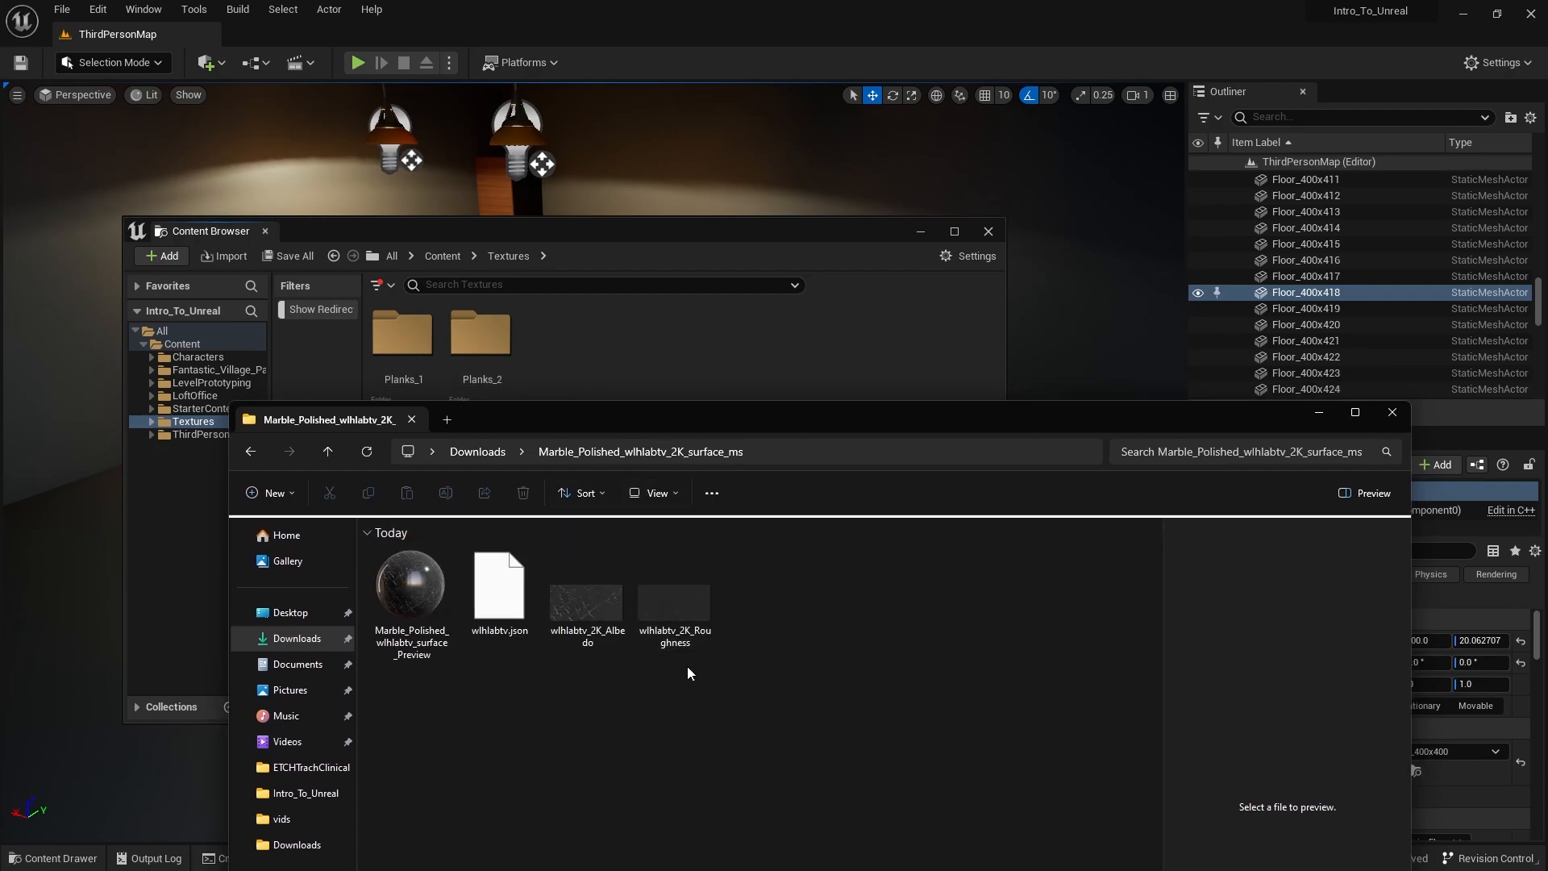
Step: Import the wlhlabtv_2K Albedo and Roughness images into the Unreal Textures folder and save all project changes
click(627, 642)
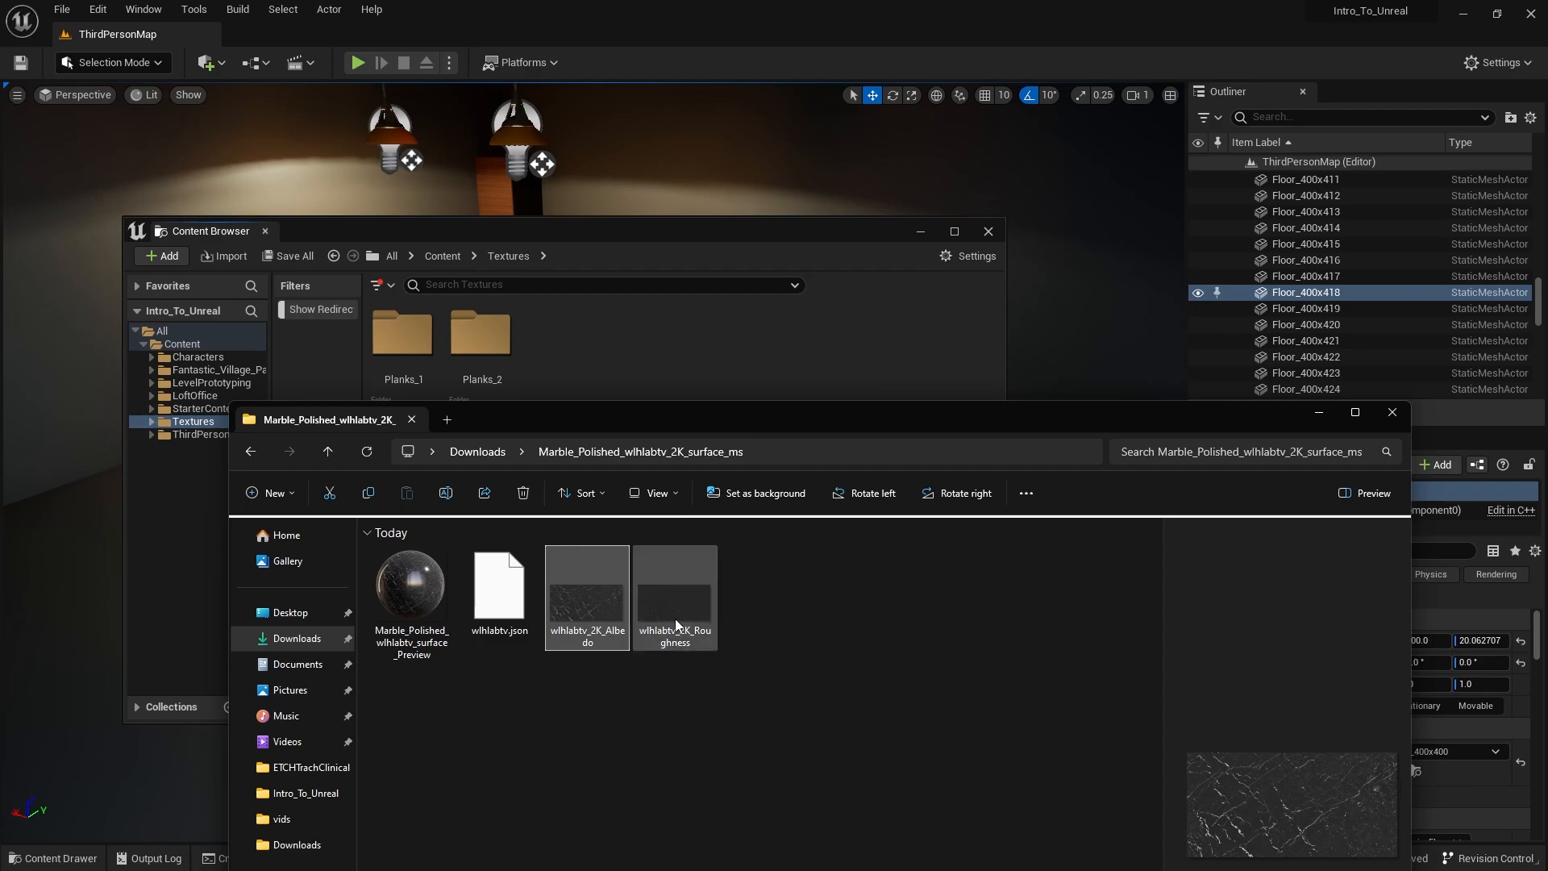
ctrl+click(675, 618)
drag(586, 597, 657, 549)
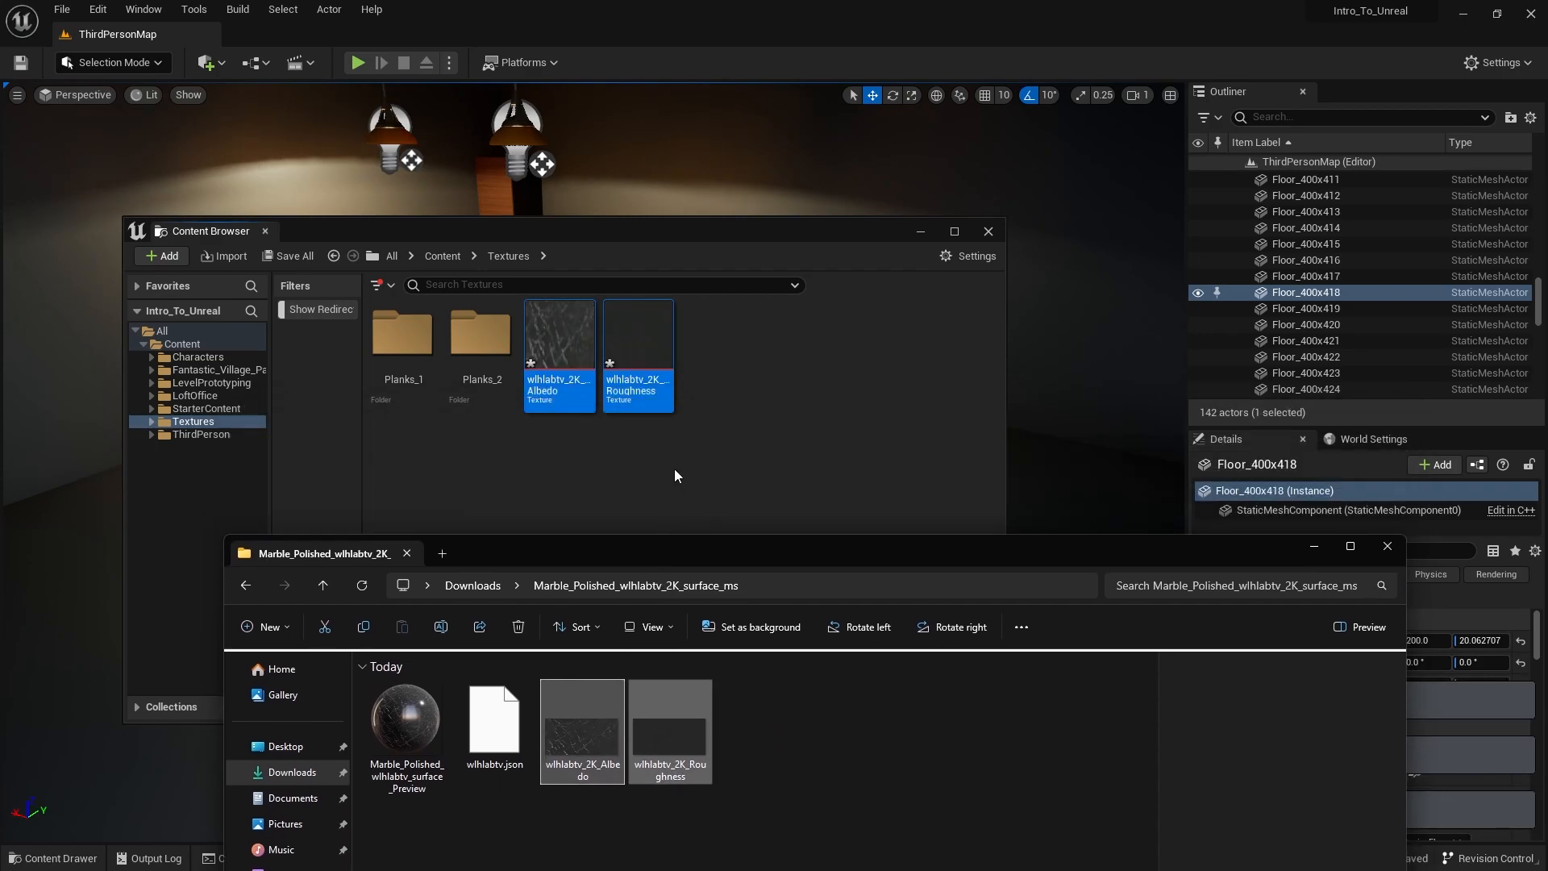
click(421, 242)
click(62, 9)
click(104, 187)
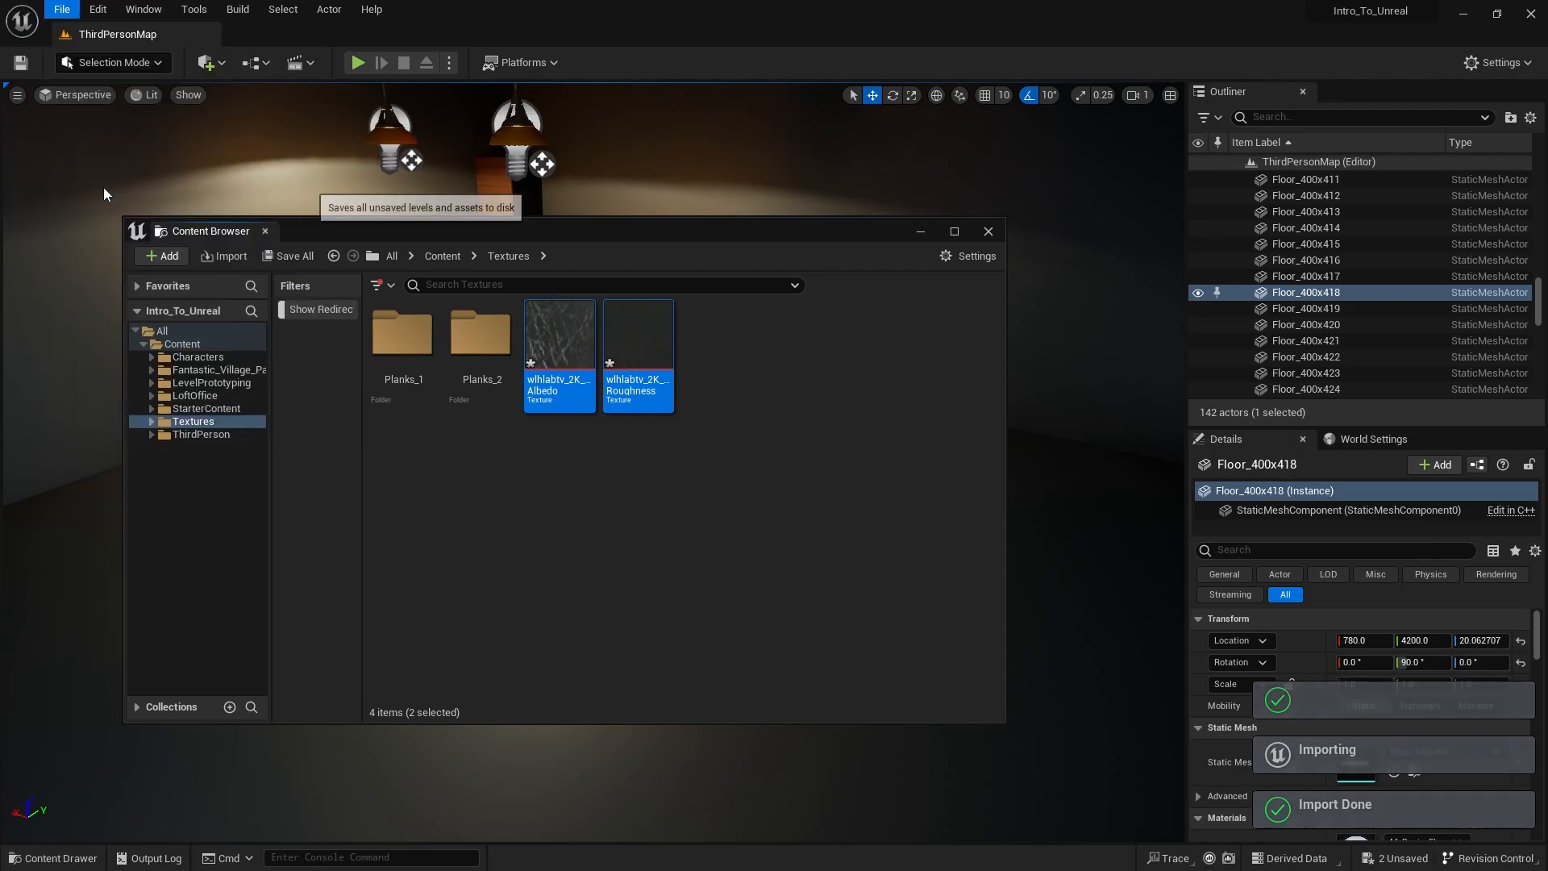
Step: Create a folder inside Textures and name it Marble
right_click(772, 333)
click(830, 360)
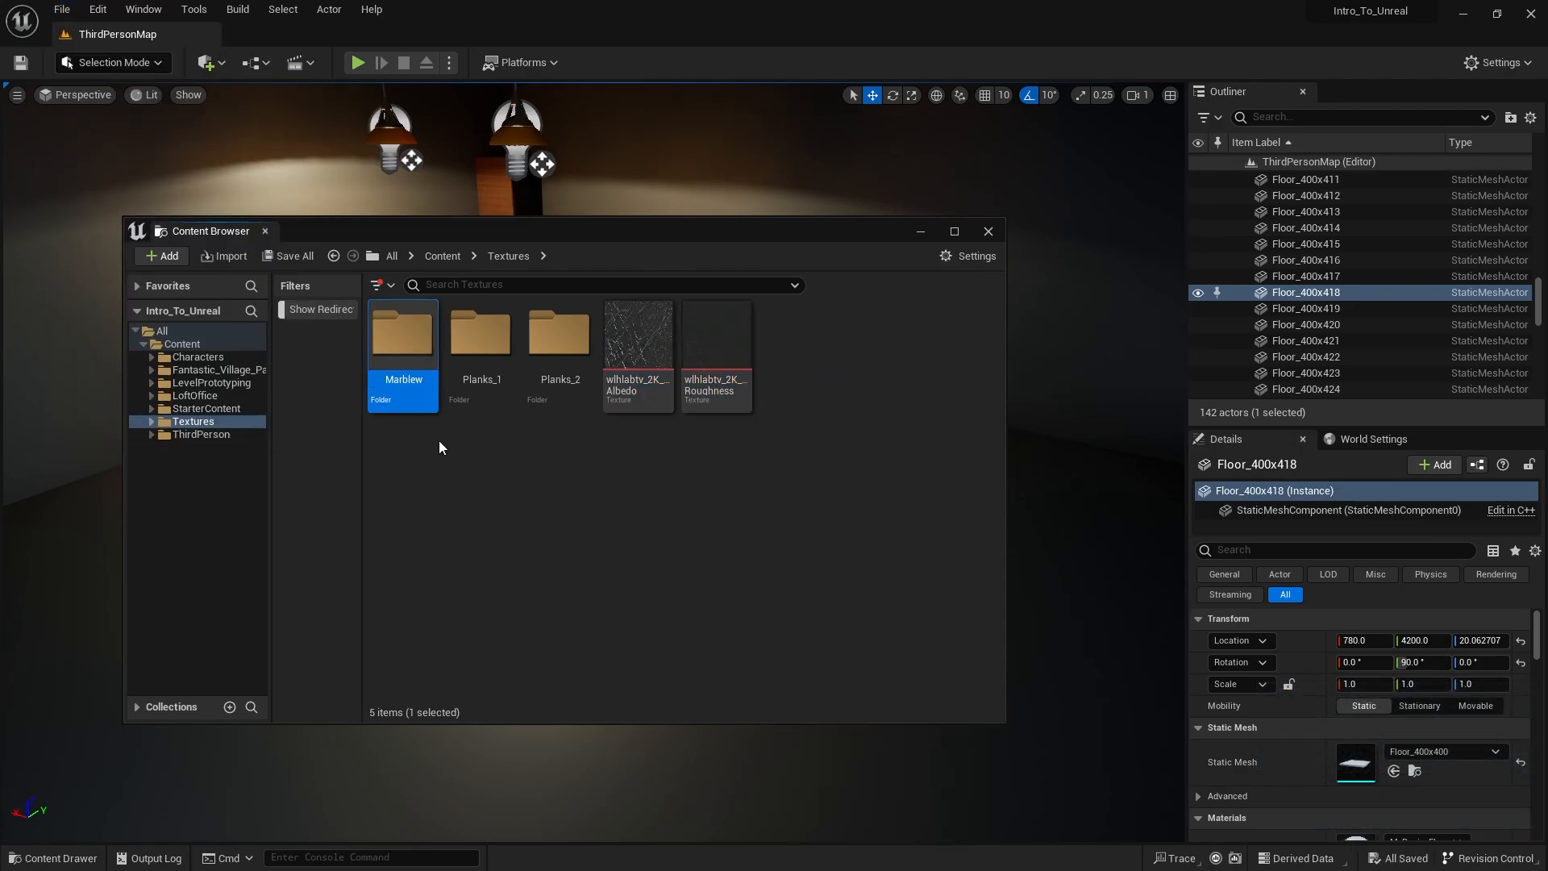
right_click(389, 352)
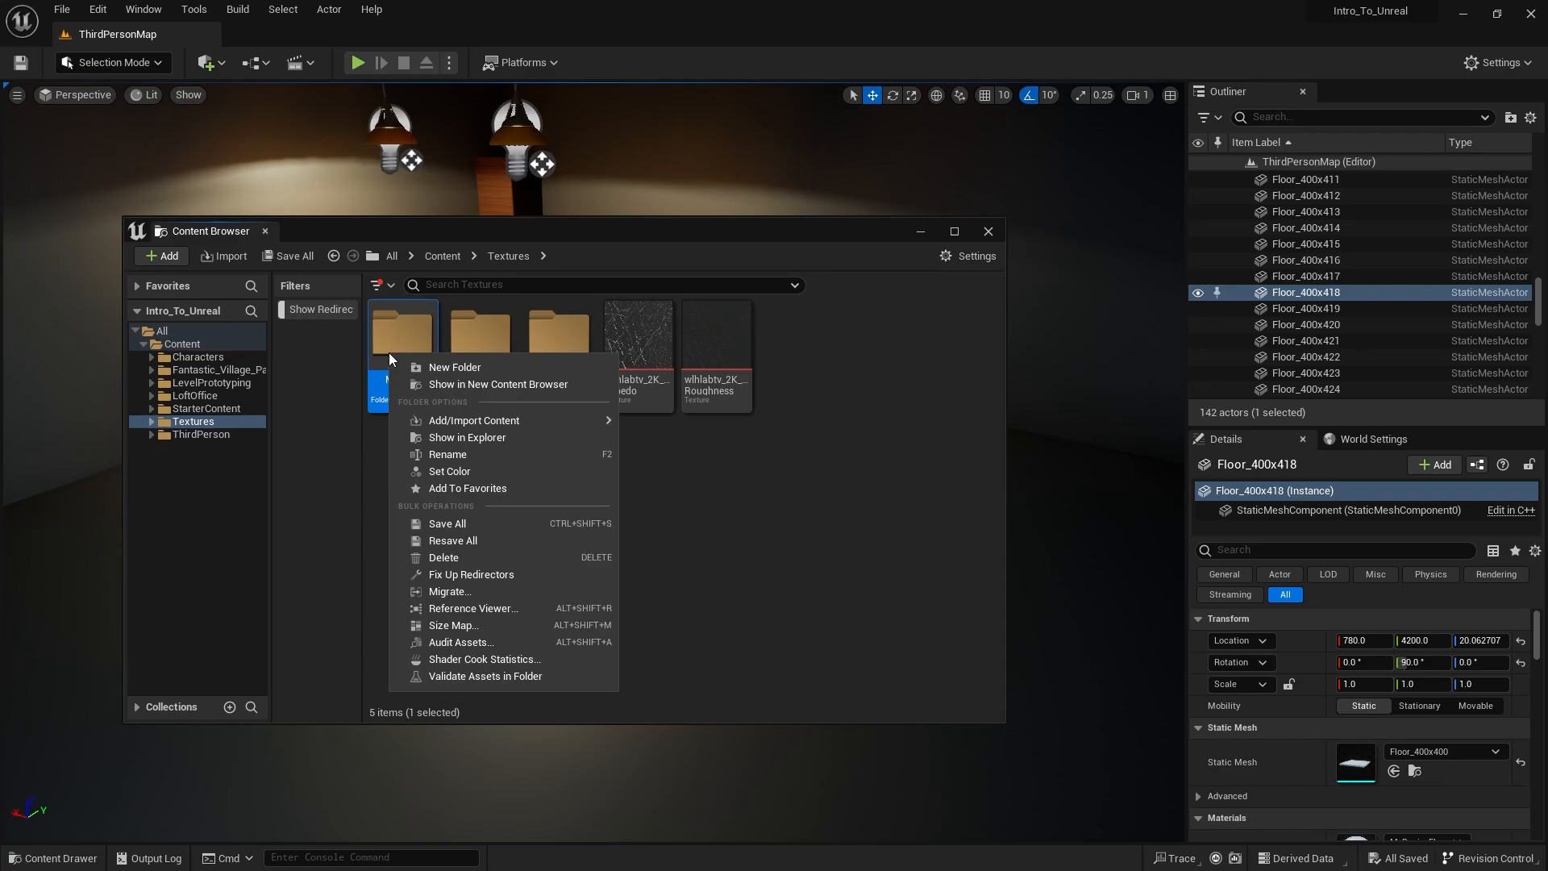
click(473, 458)
key(End)
key(BackSpace)
key(Return)
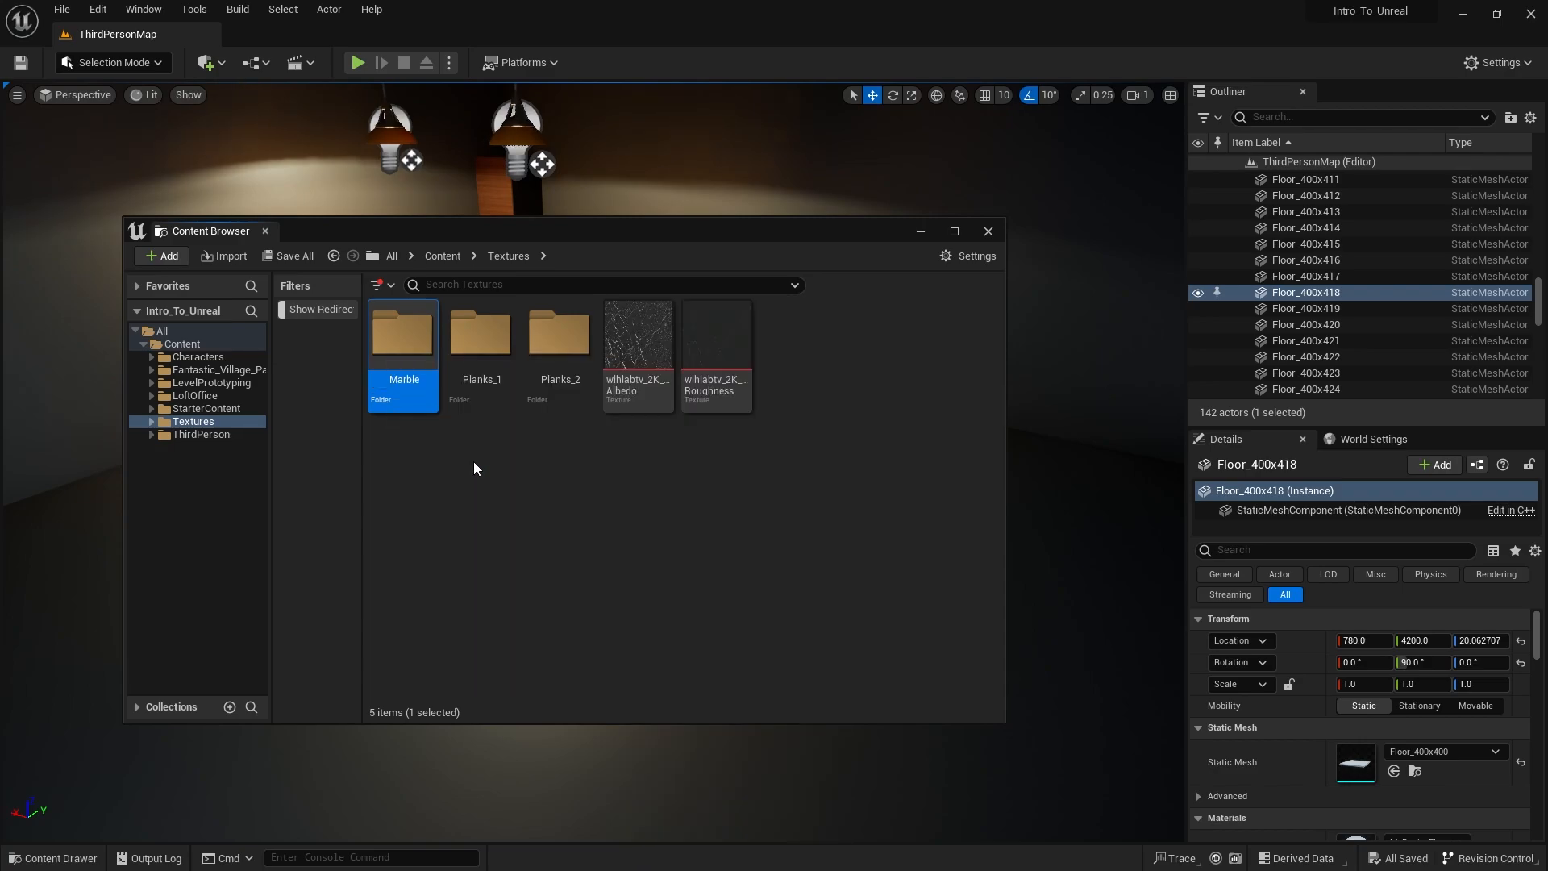
Step: Move the wlhlabtv_2K Albedo and Roughness textures into the Marble folder
click(638, 338)
ctrl+click(686, 355)
drag(686, 355, 396, 379)
click(439, 404)
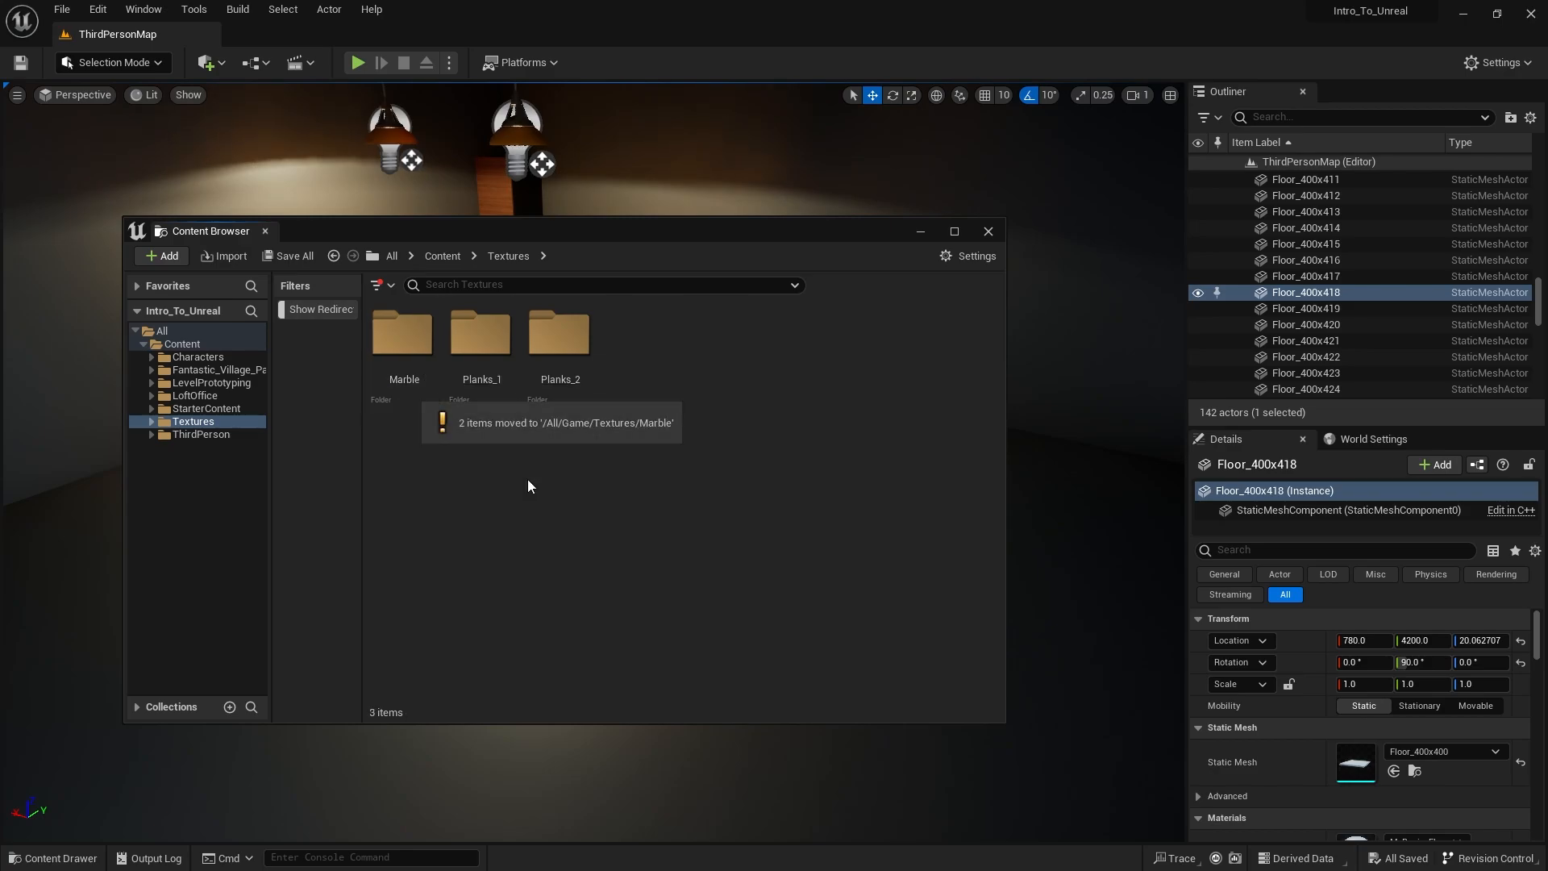
Step: Go back to the Content folder and create a folder named Materials in it
click(448, 256)
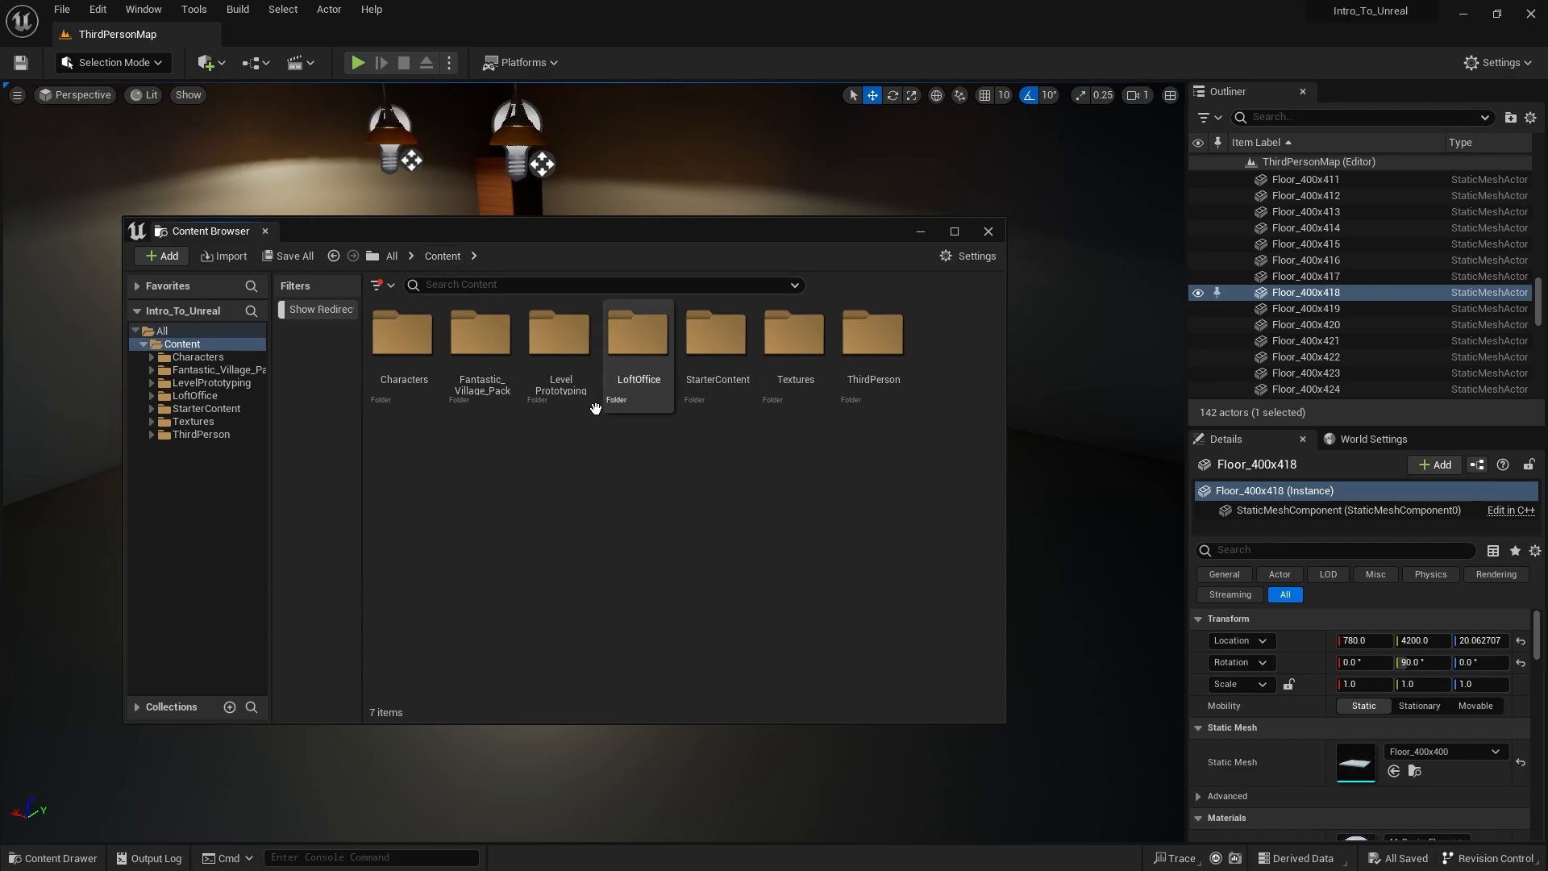
right_click(798, 494)
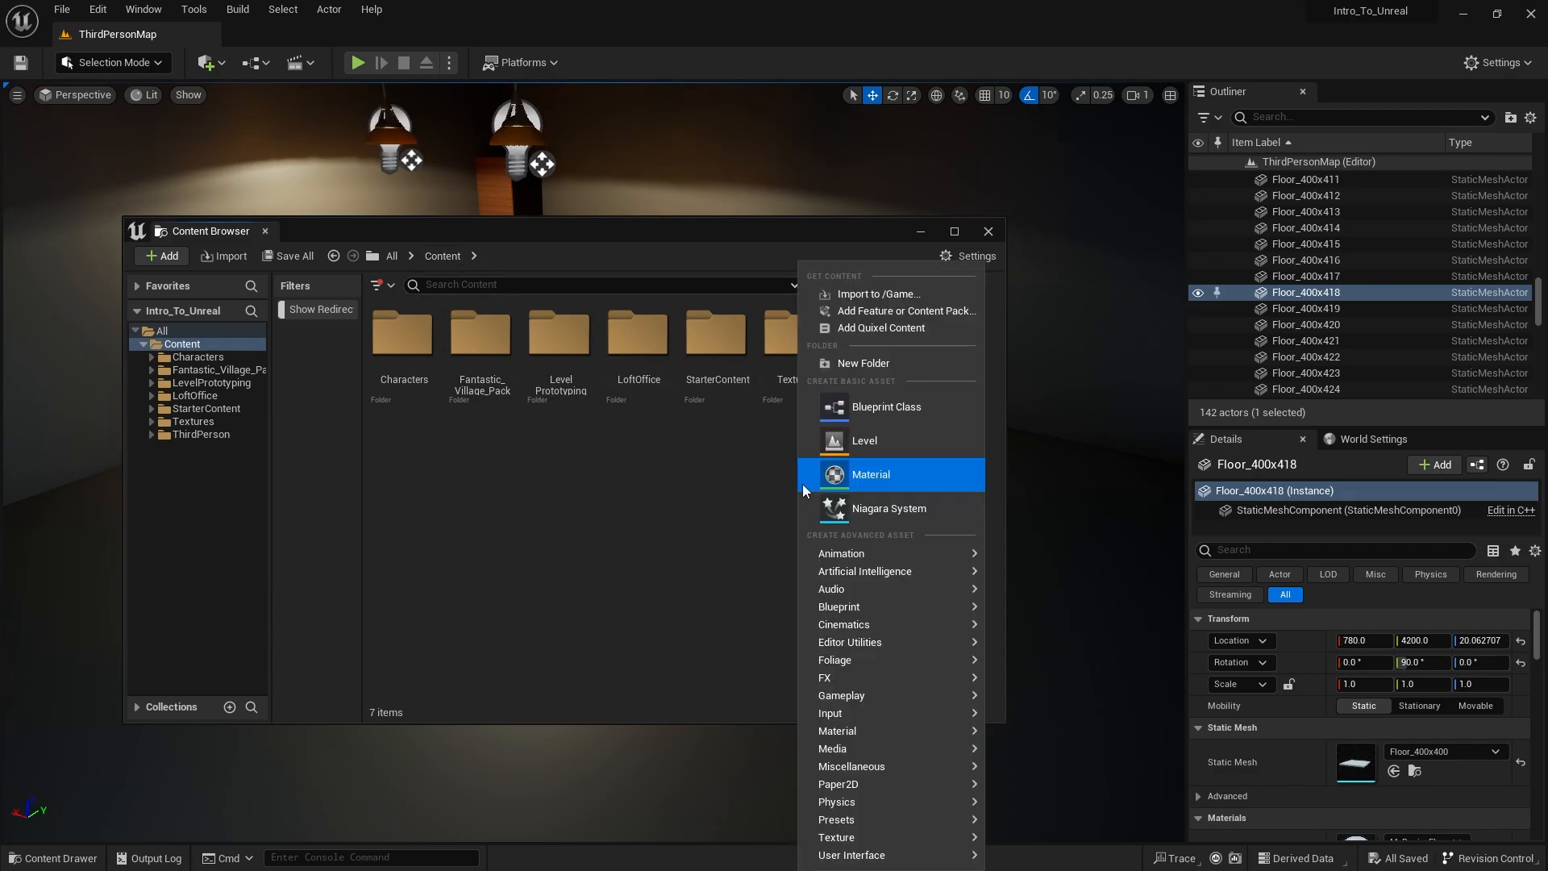
click(816, 362)
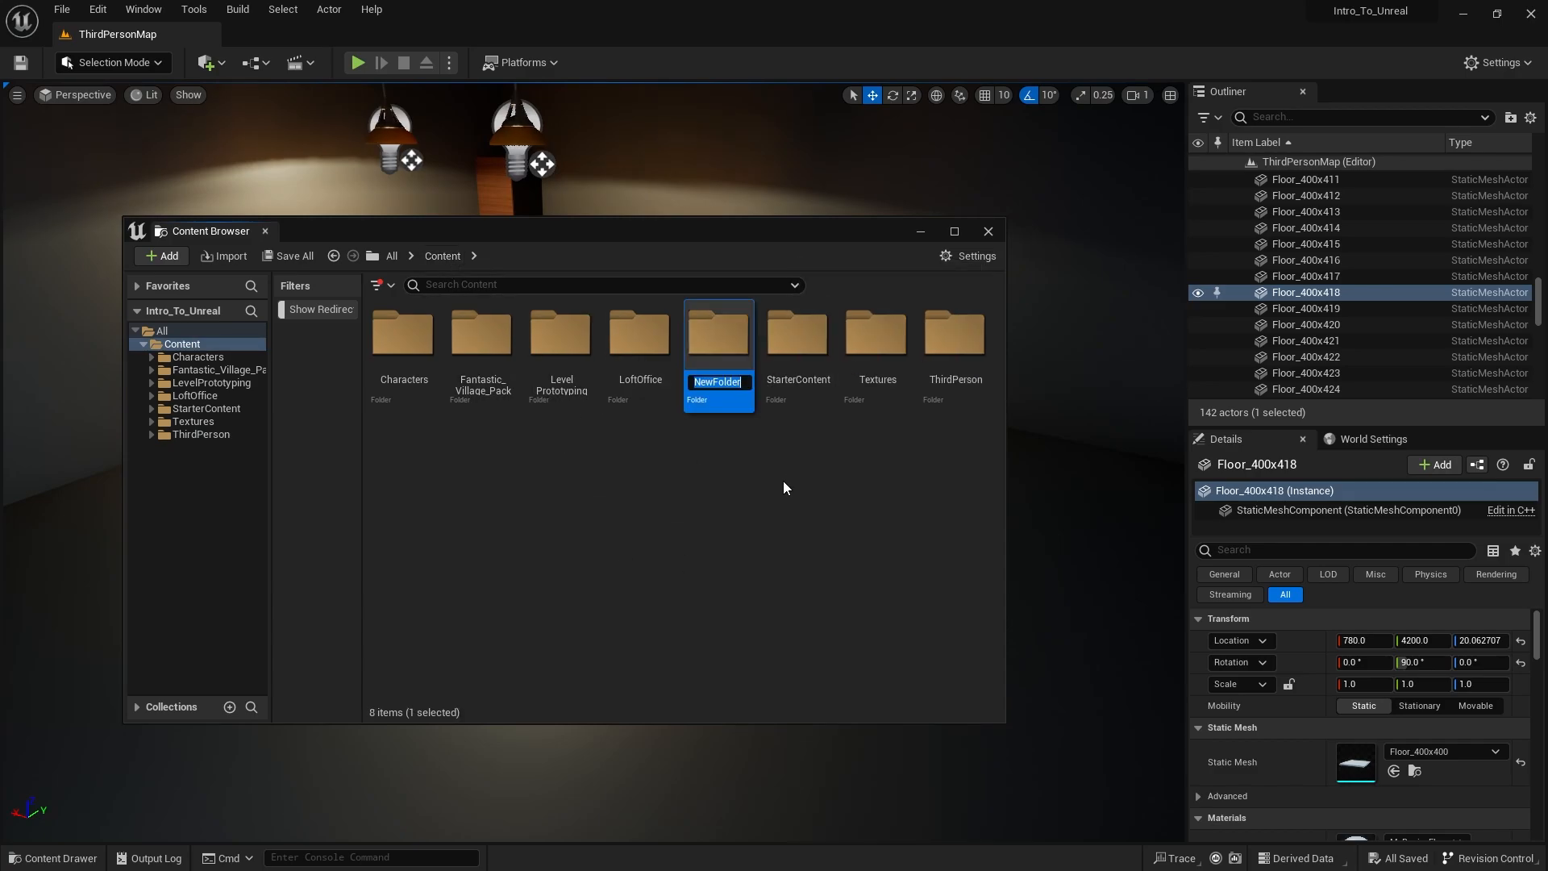
text(Materials)
key(Return)
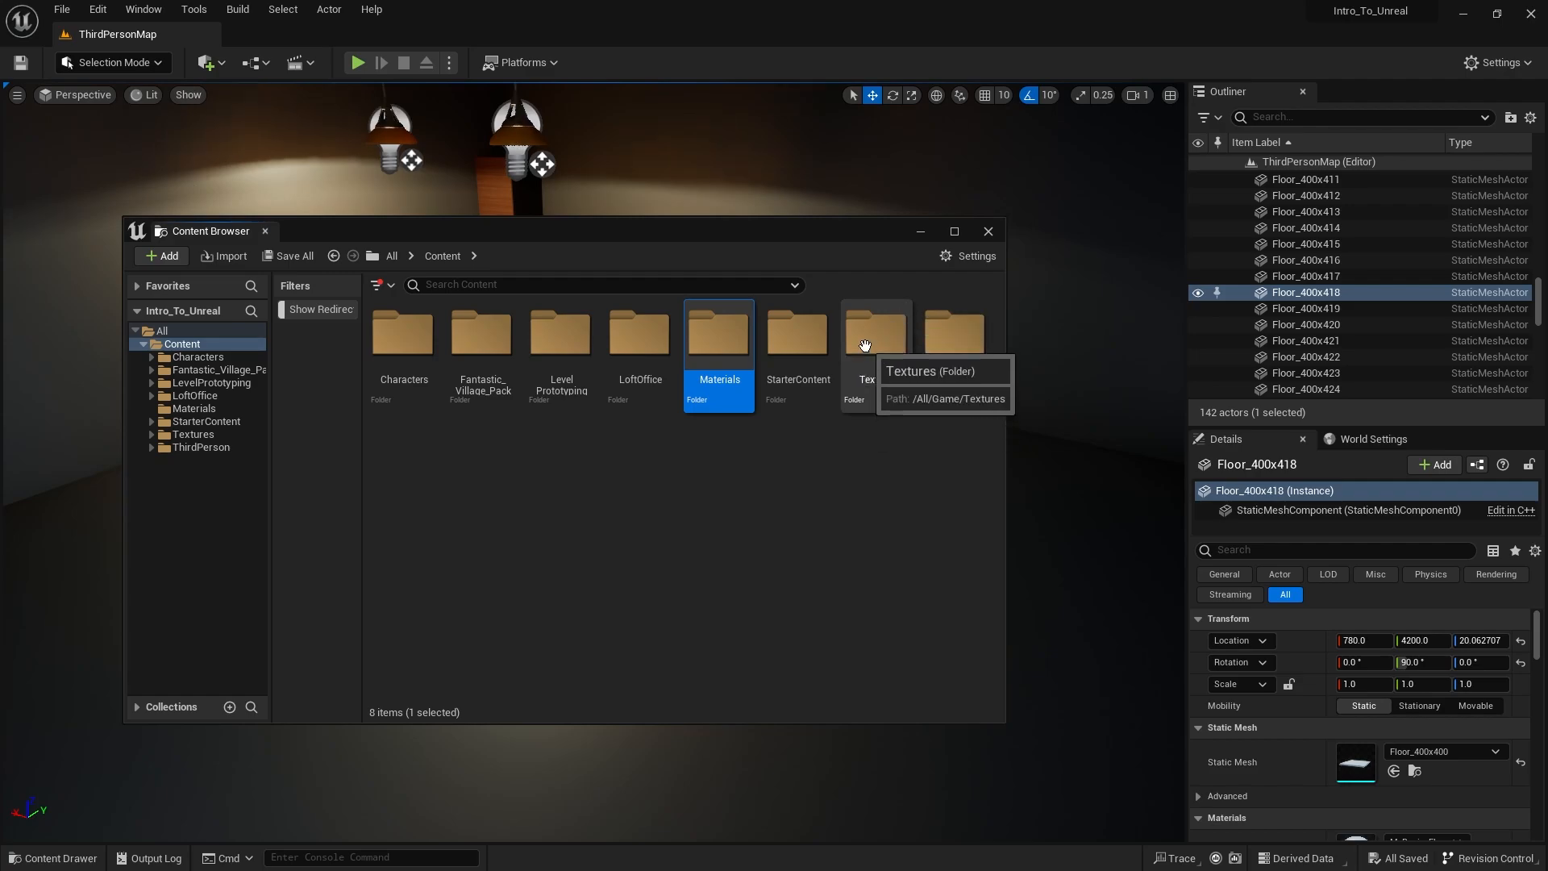
Step: Open the Planks_2 folder inside Textures and move the Content Browser window clear of the kitchen in the viewport
double_click(877, 376)
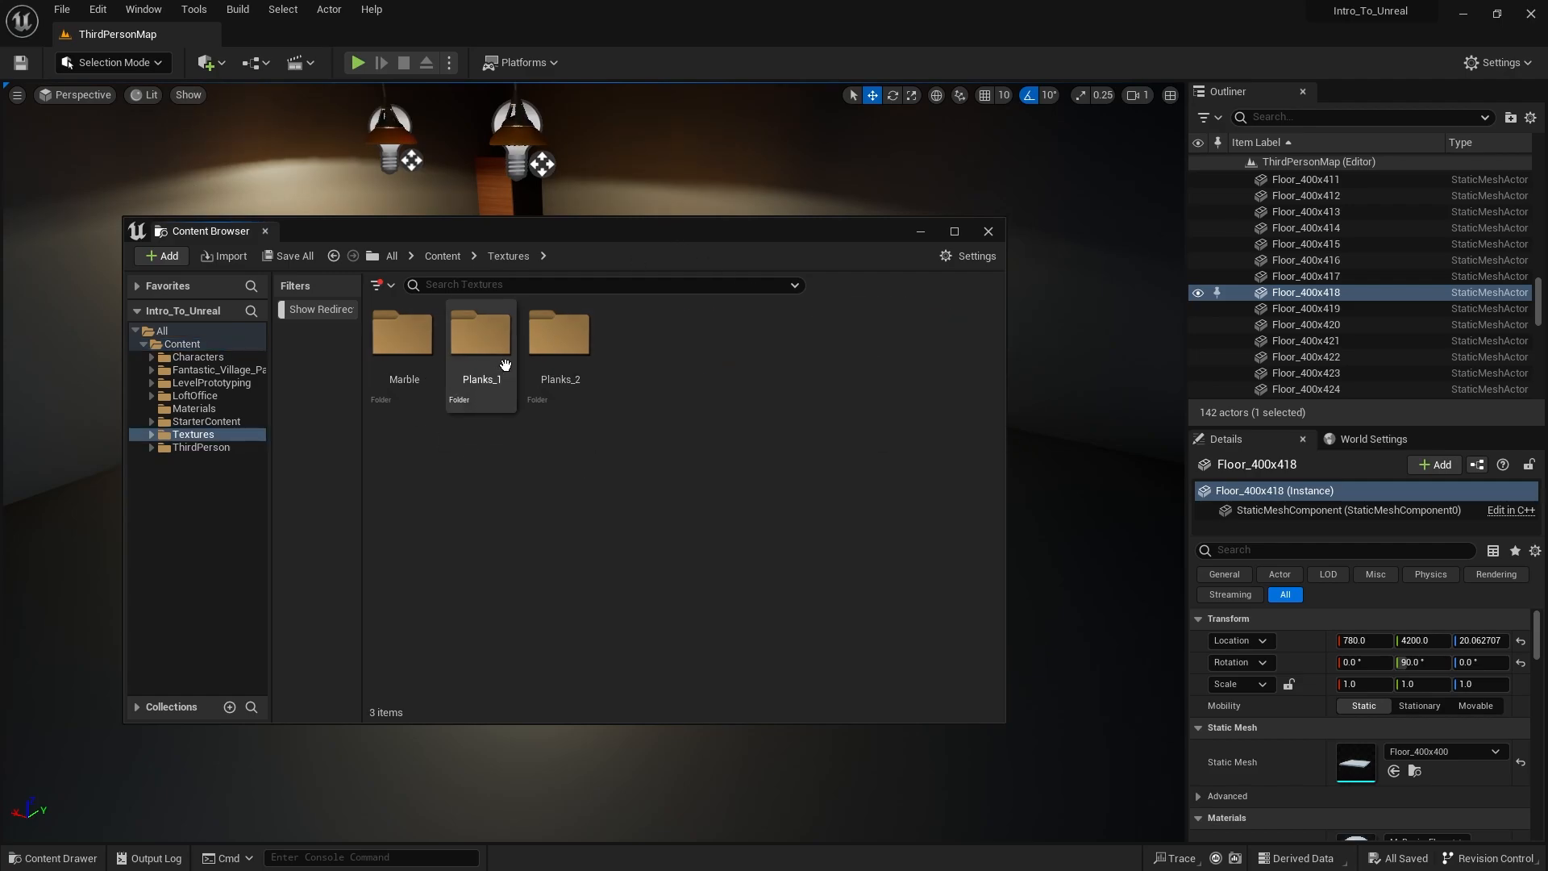
double_click(559, 346)
drag(660, 233, 869, 447)
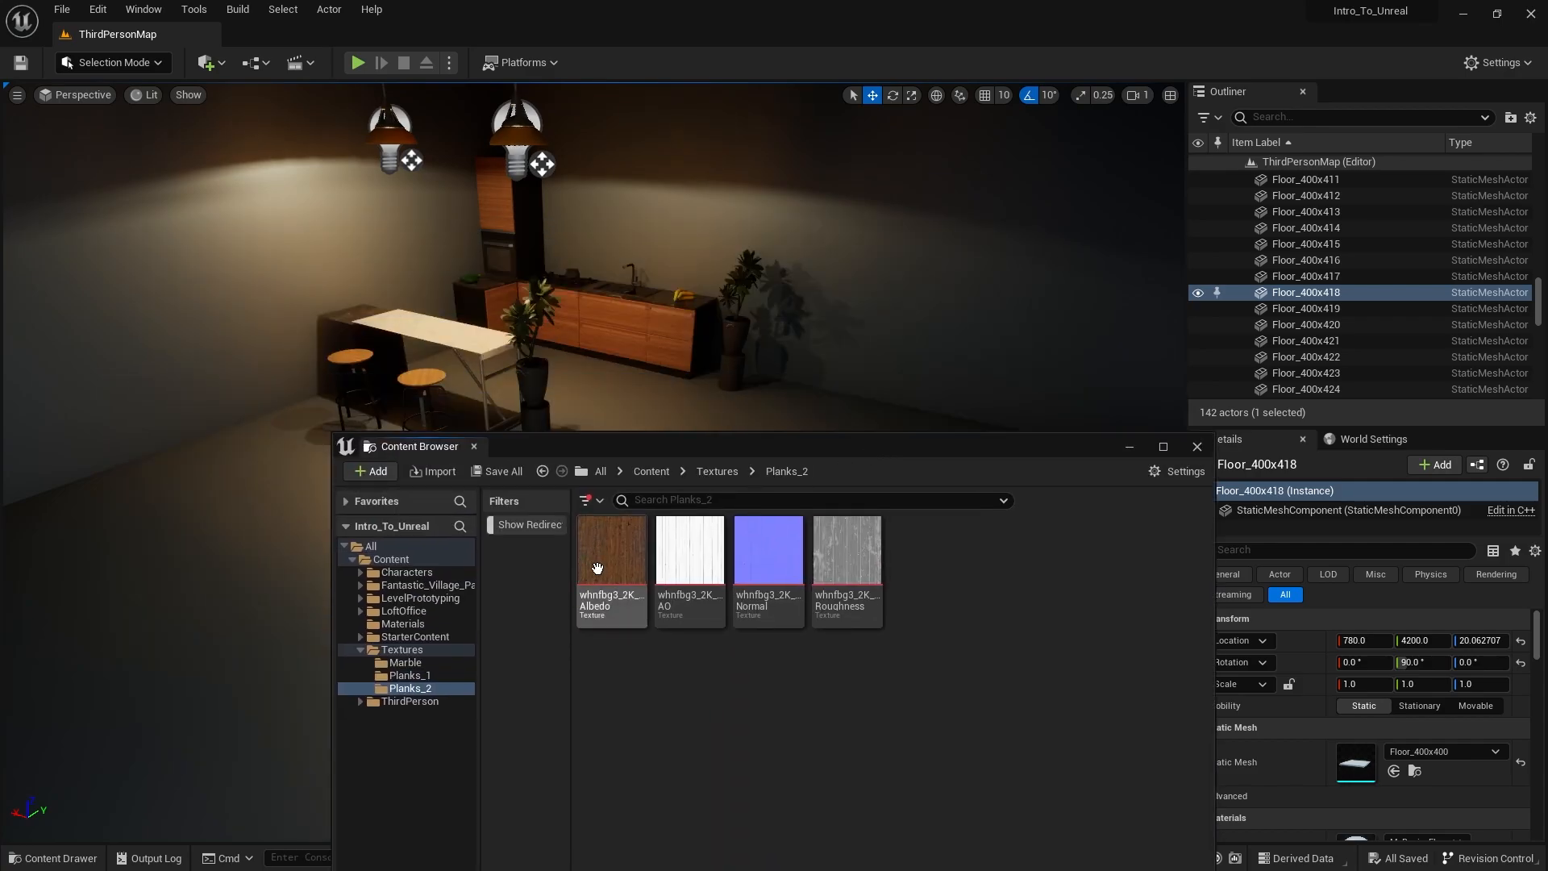
Step: Apply the whnfbg3_2K_Albedo texture directly to a wall panel beside the kitchen counter in the viewport
right_drag(833, 308, 1009, 330)
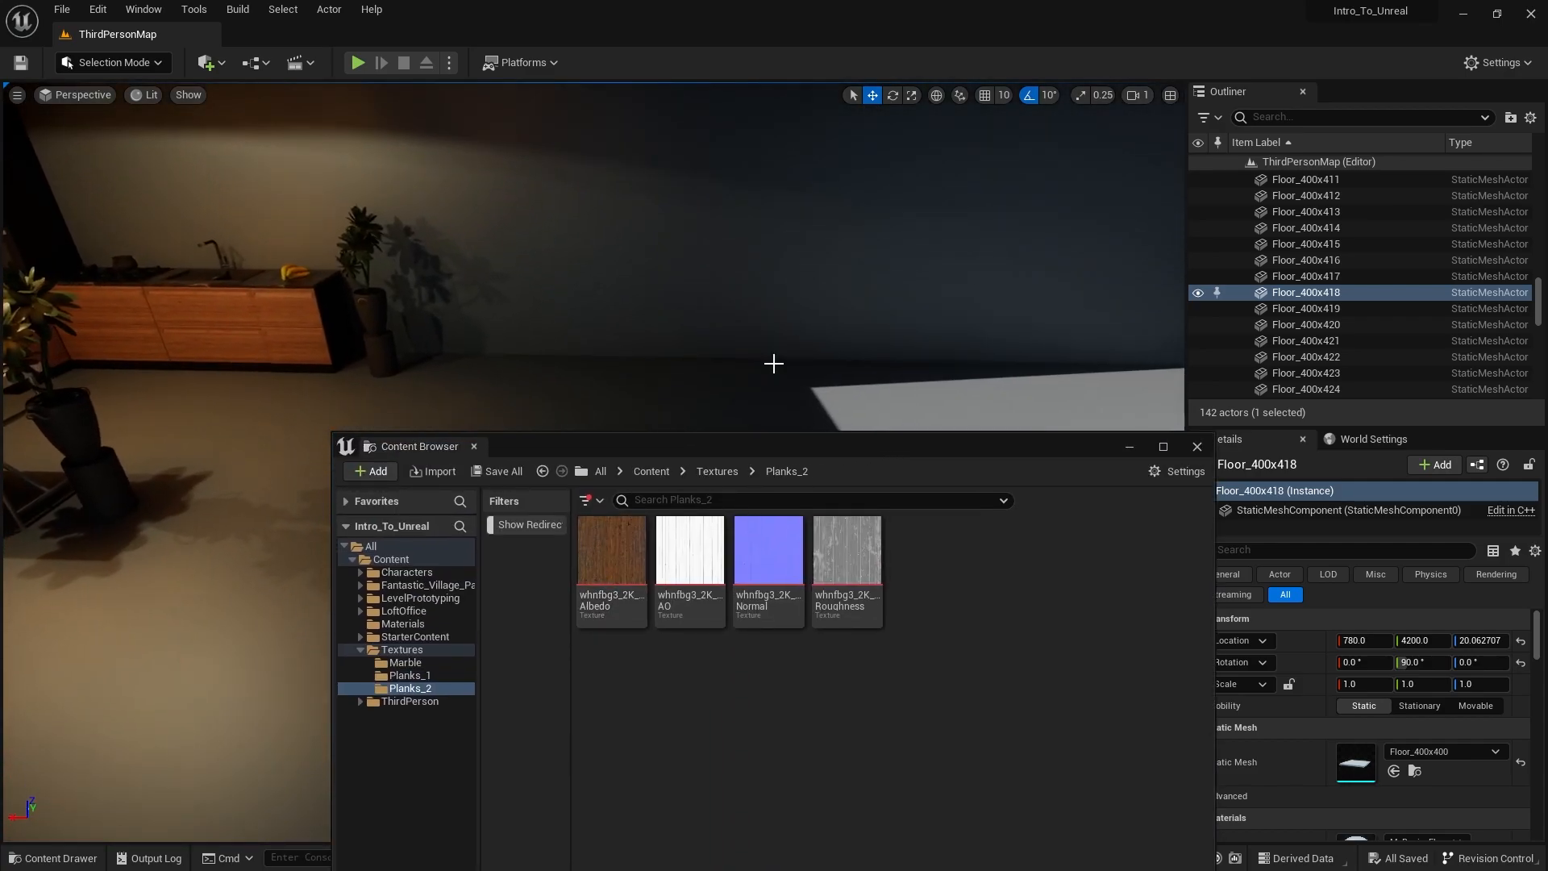
drag(721, 455, 704, 569)
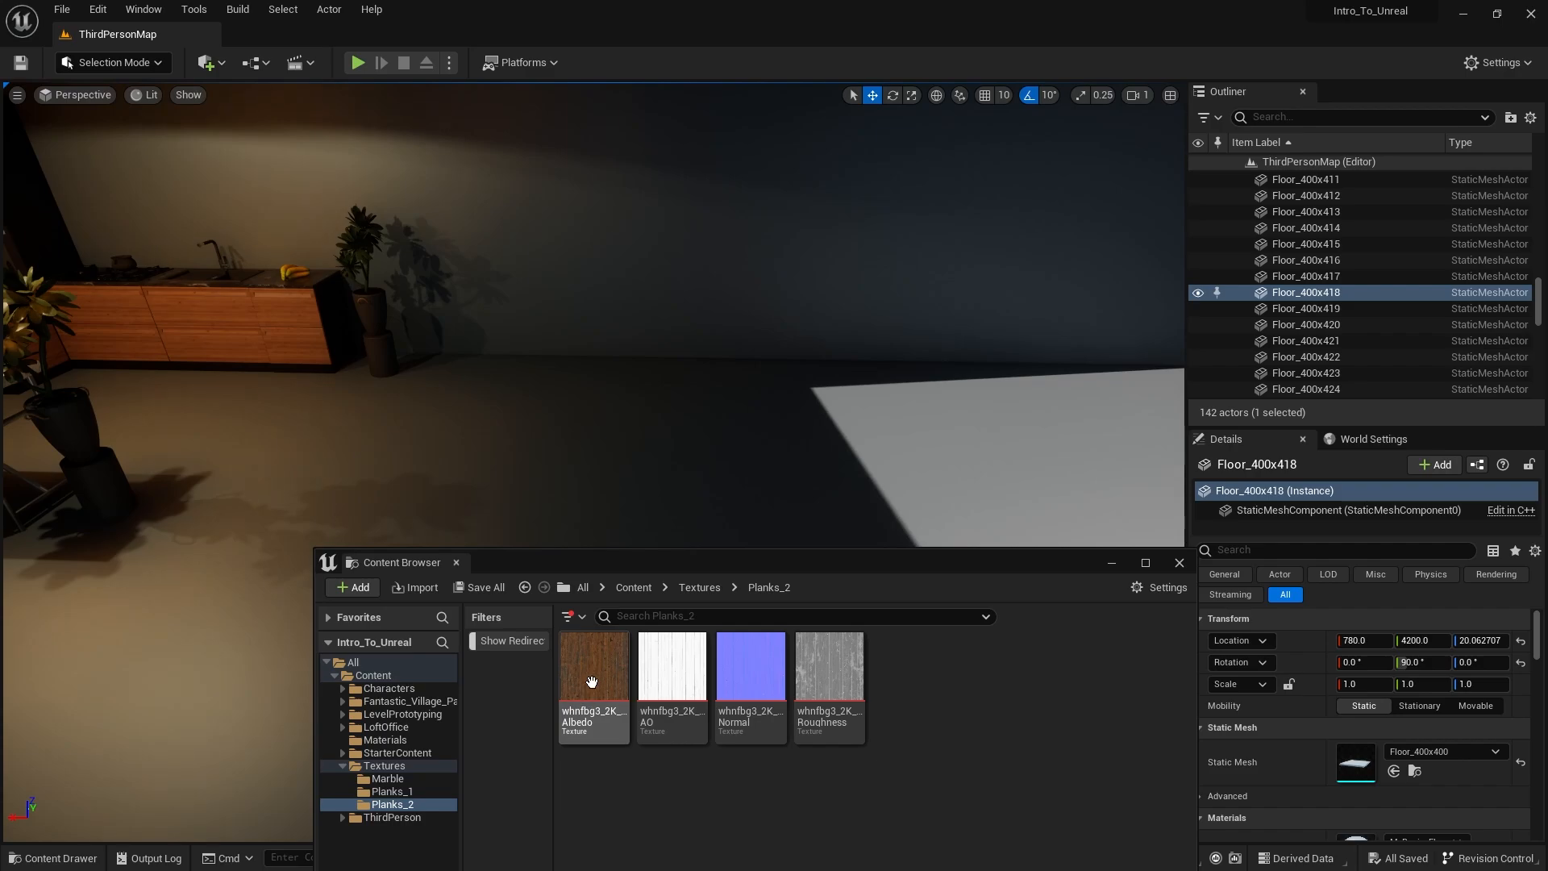
drag(591, 683, 582, 178)
right_drag(812, 427, 811, 330)
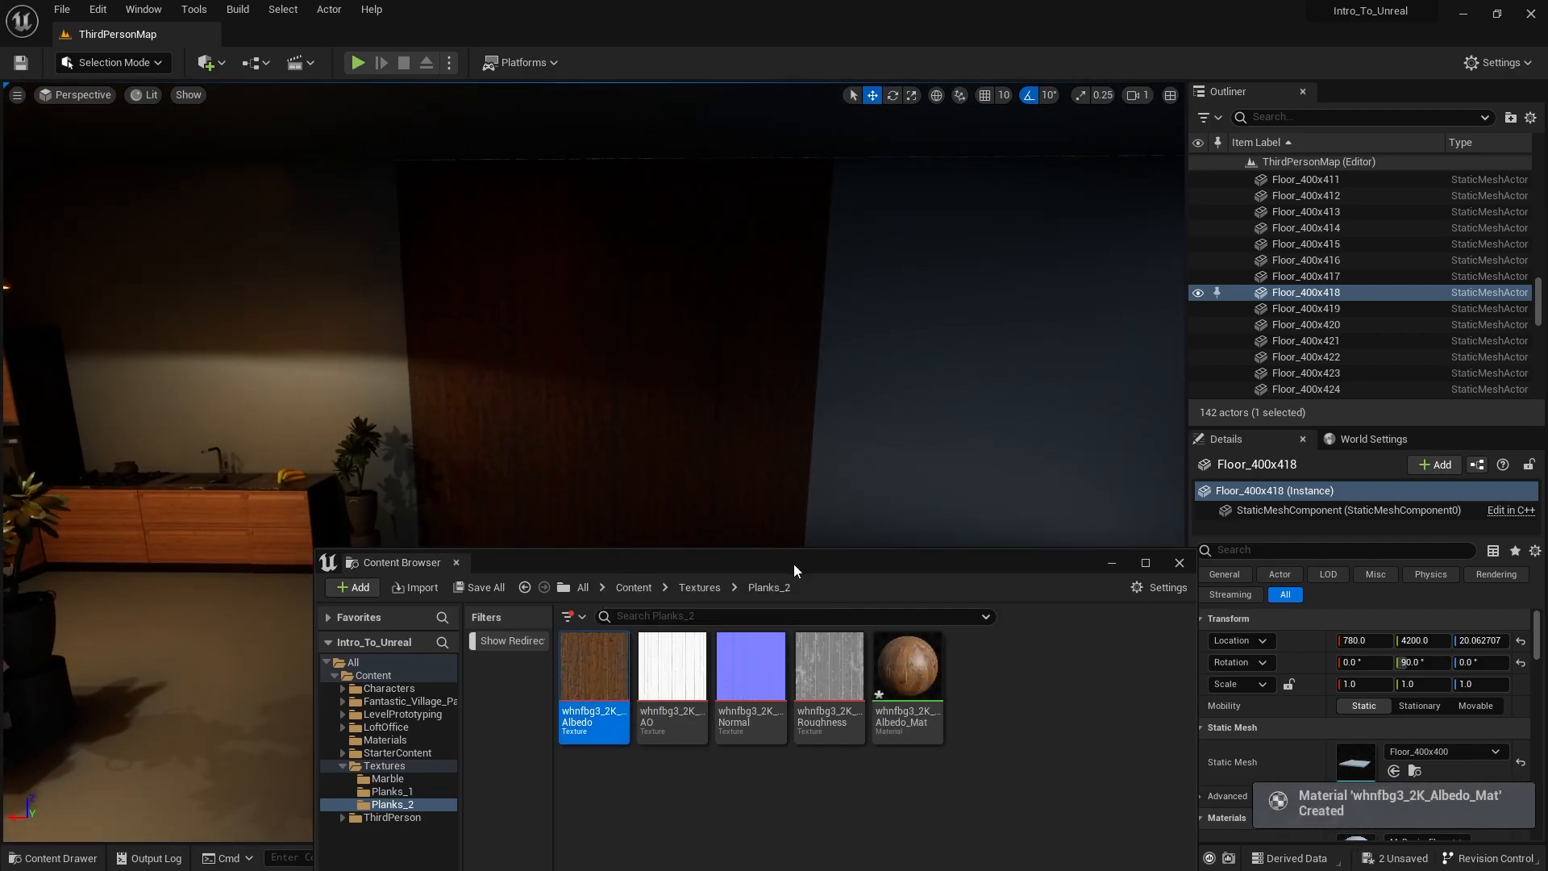
Step: Open the new whnfbg3_2K_Albedo_Mat material from the Planks_2 folder in the Material Editor
drag(793, 564, 615, 526)
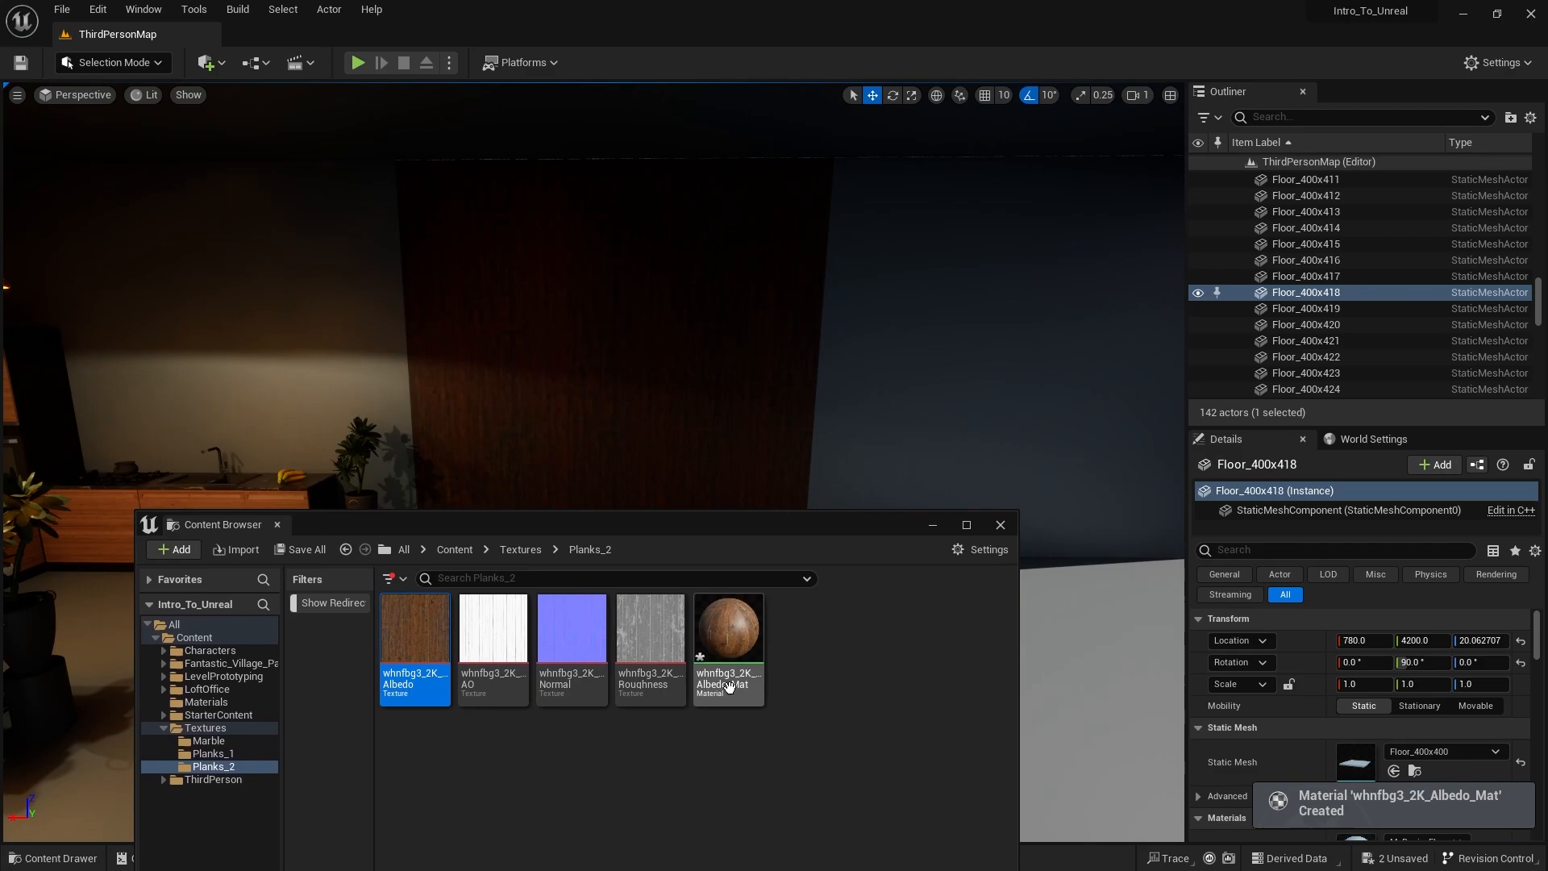
double_click(743, 642)
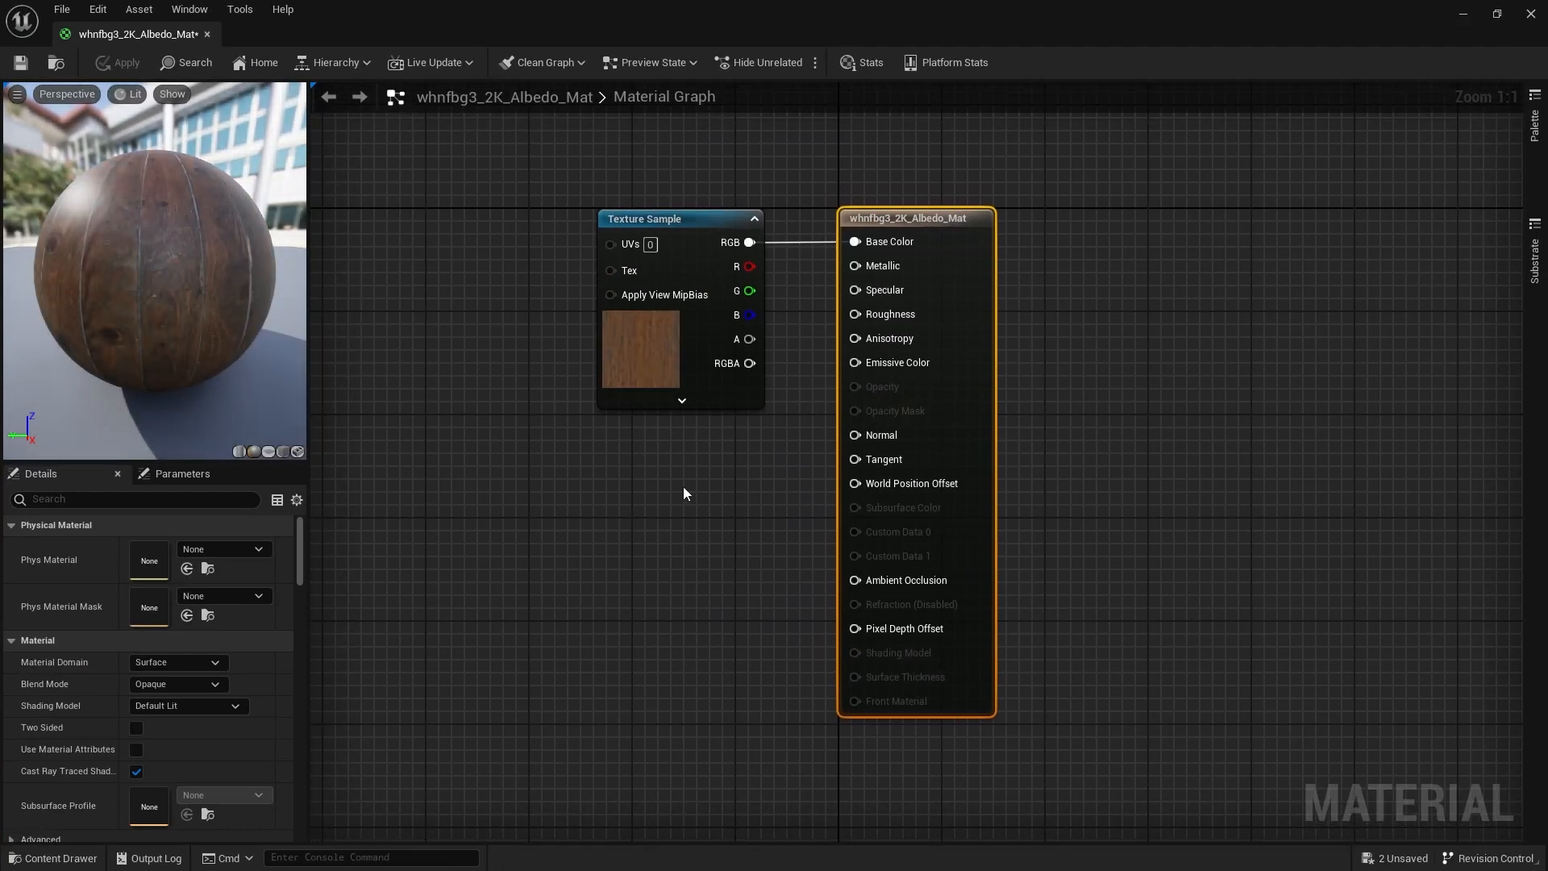
scroll(568, 574, down, 1)
scroll(568, 574, down, 1)
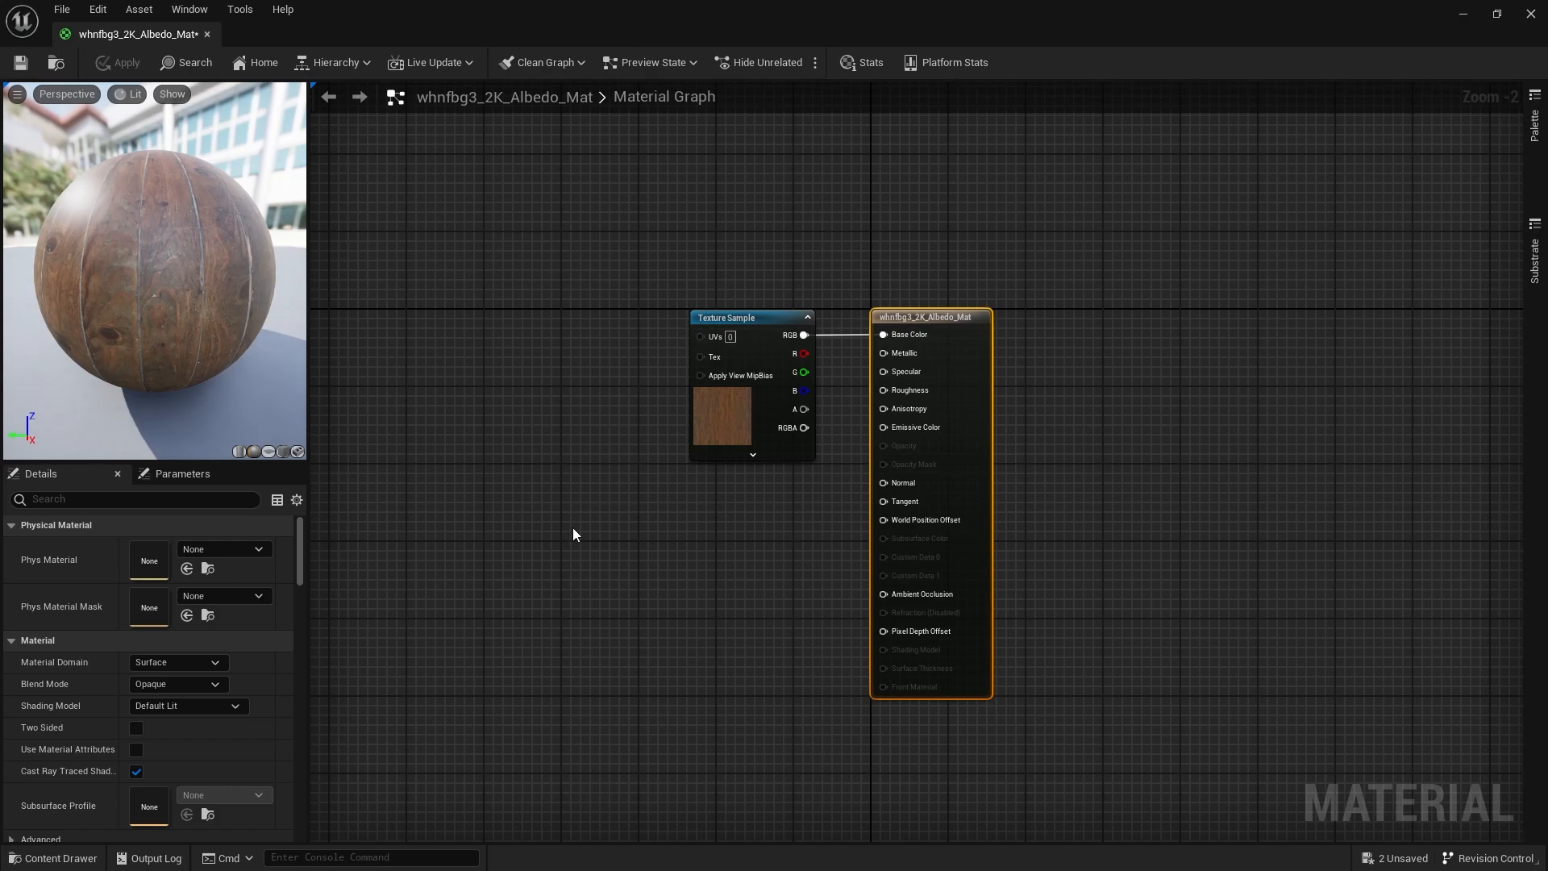
right_drag(1036, 471, 1182, 389)
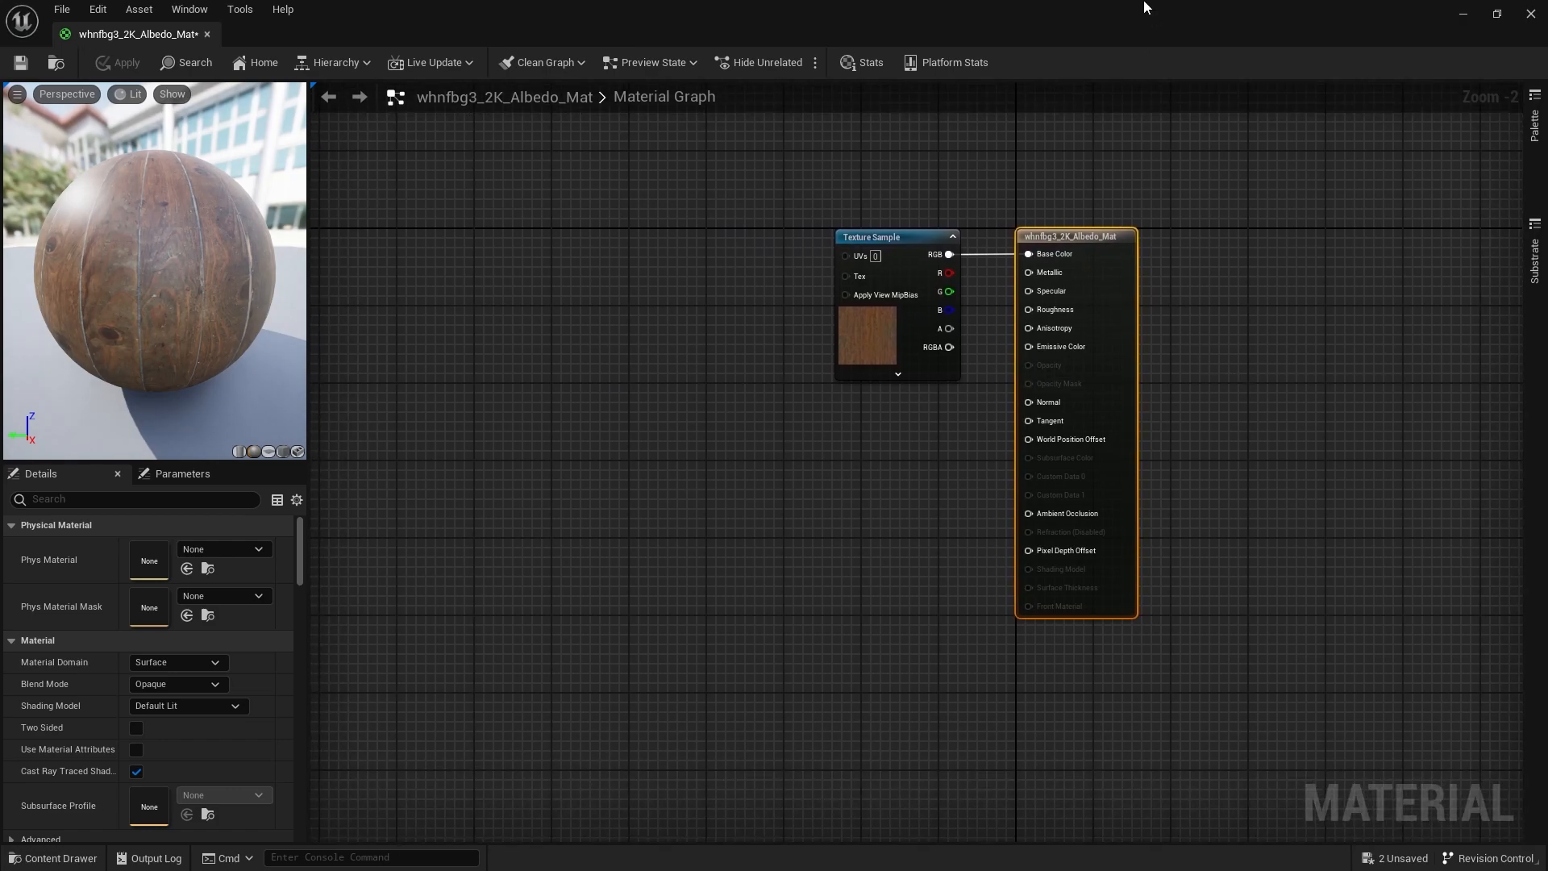
Step: Shrink the Material Editor window and arrange it beside the Content Browser so both the textures and the graph are accessible
drag(709, 22, 945, 215)
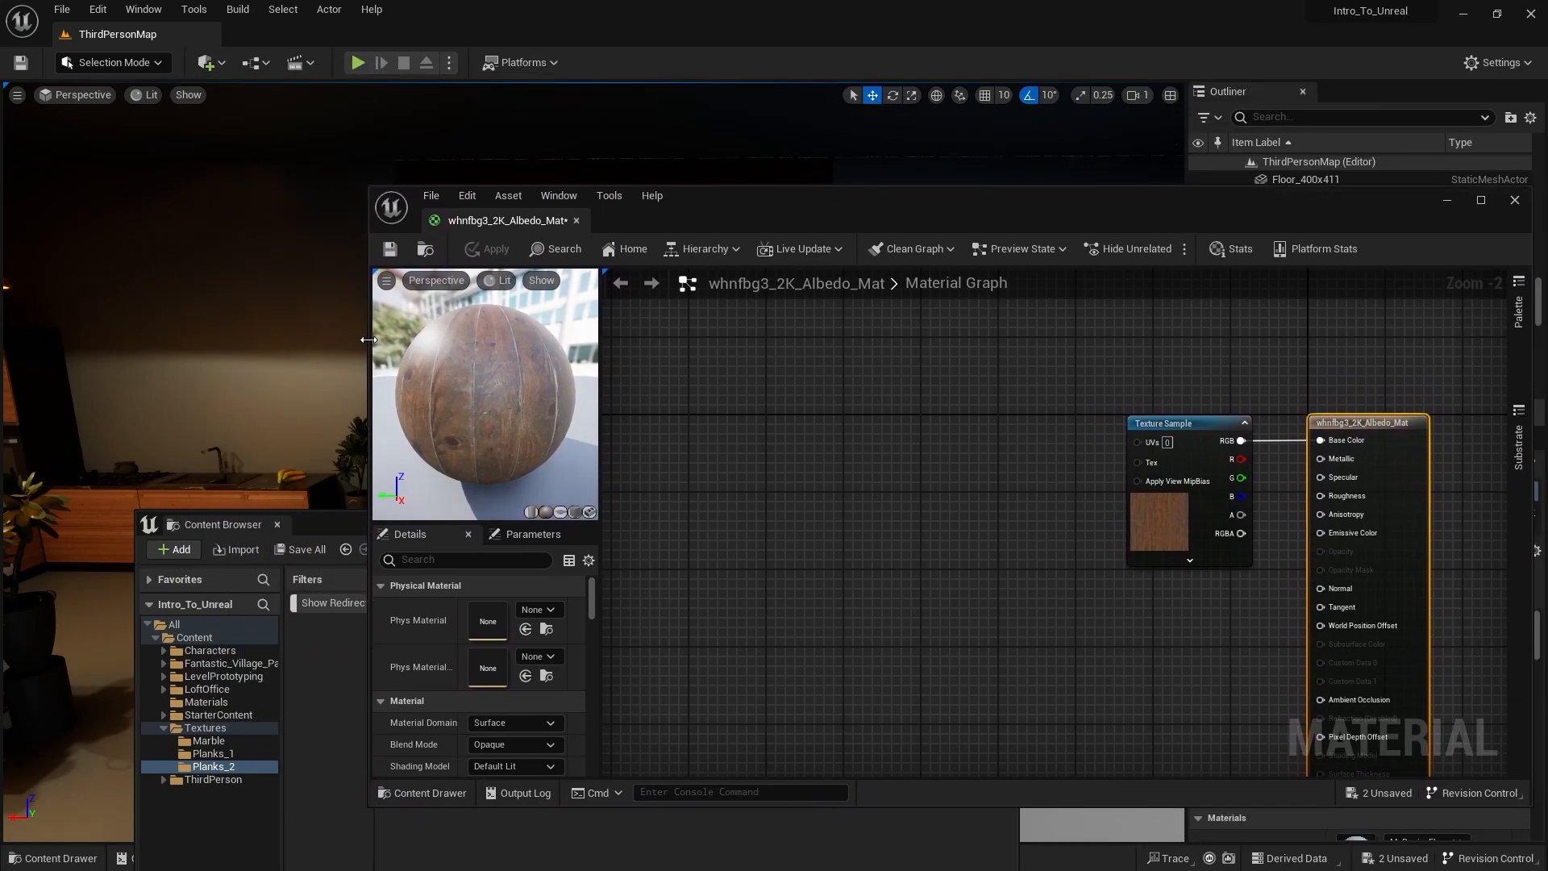
drag(368, 340, 790, 340)
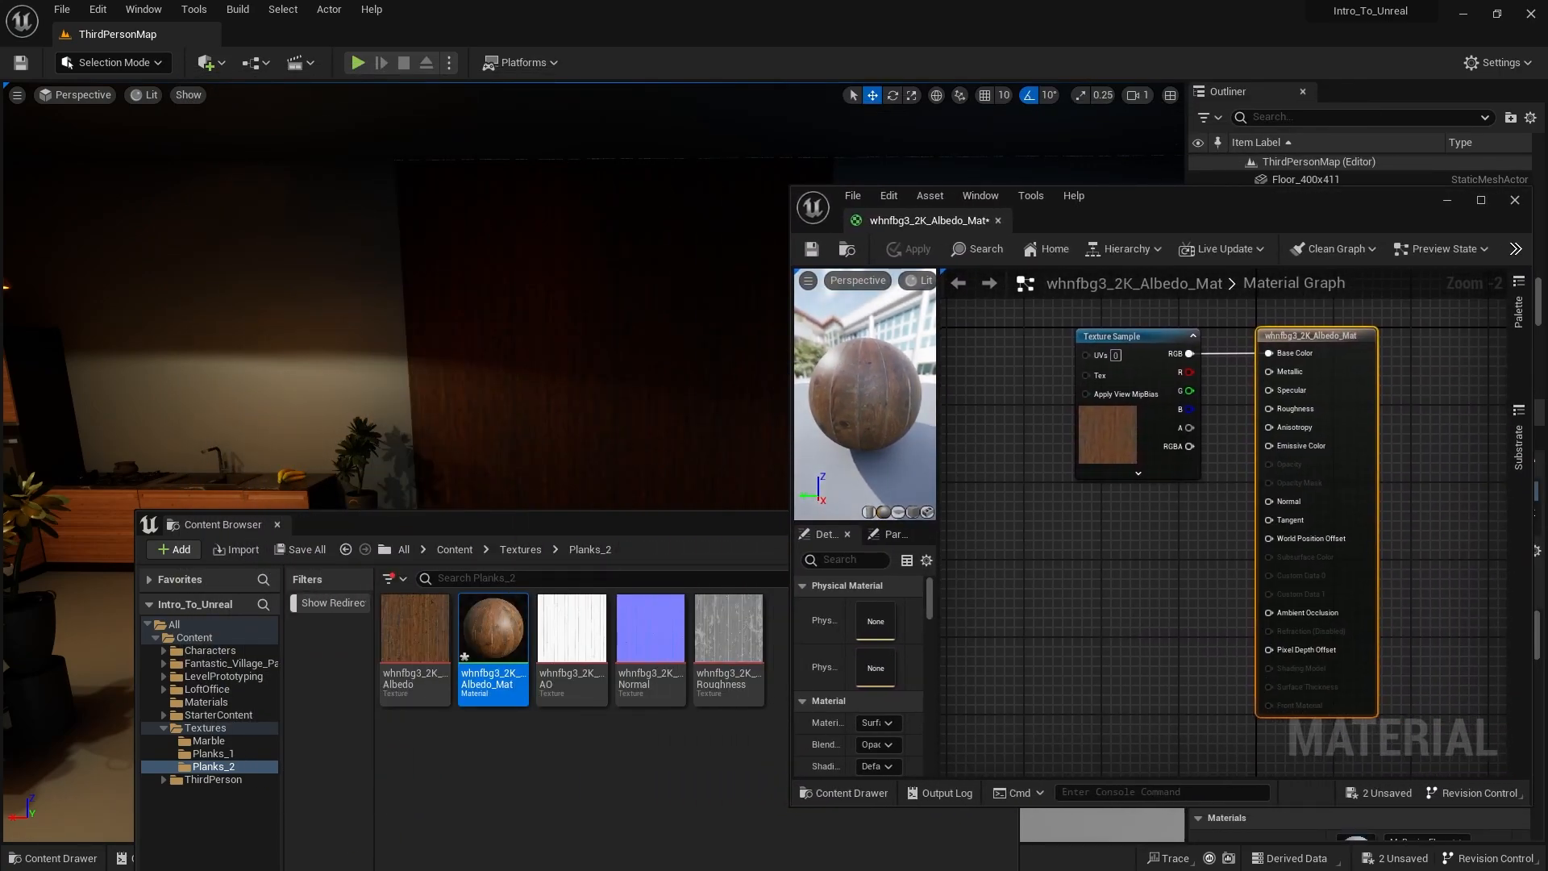
right_drag(1013, 460, 1090, 466)
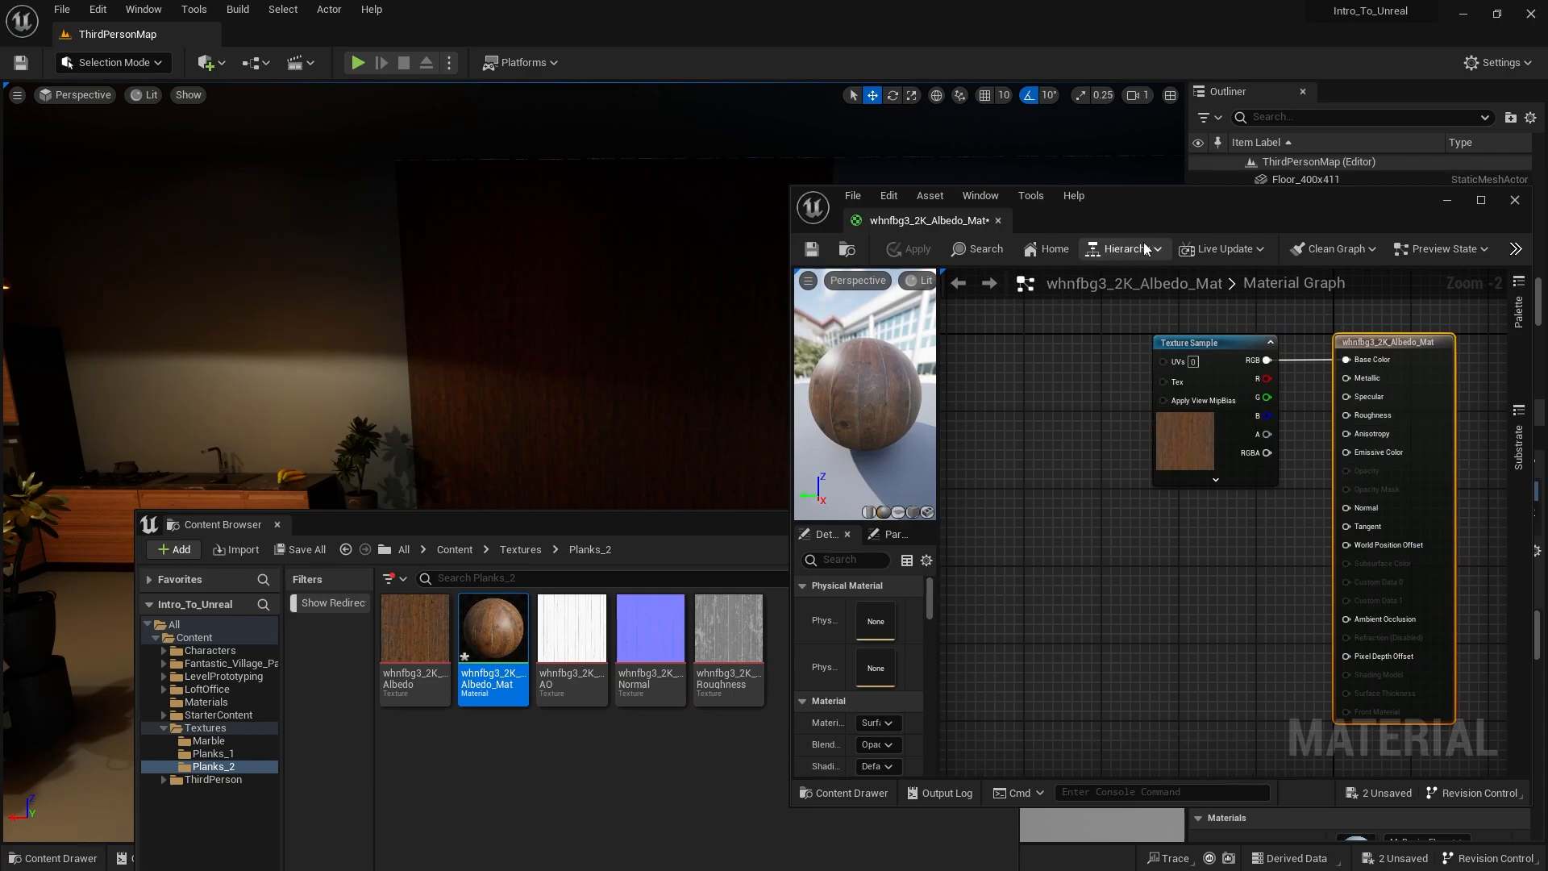
drag(635, 511, 443, 440)
scroll(1252, 554, down, 1)
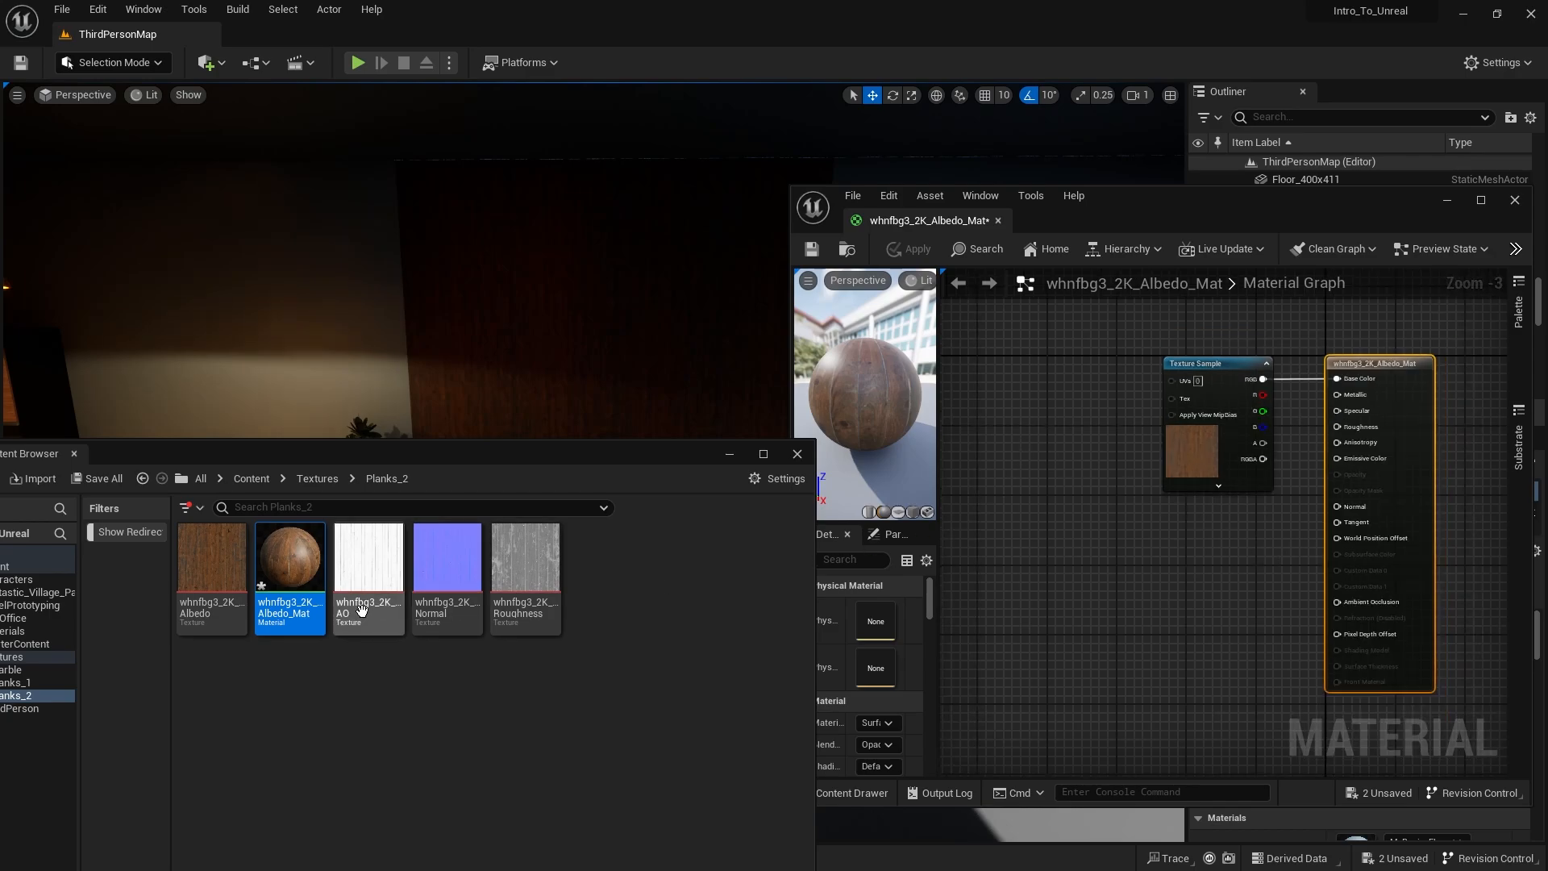
Step: Add the whnfbg3_2K AO, Normal and Roughness textures to the material graph as Texture Sample nodes
click(350, 577)
ctrl+click(448, 564)
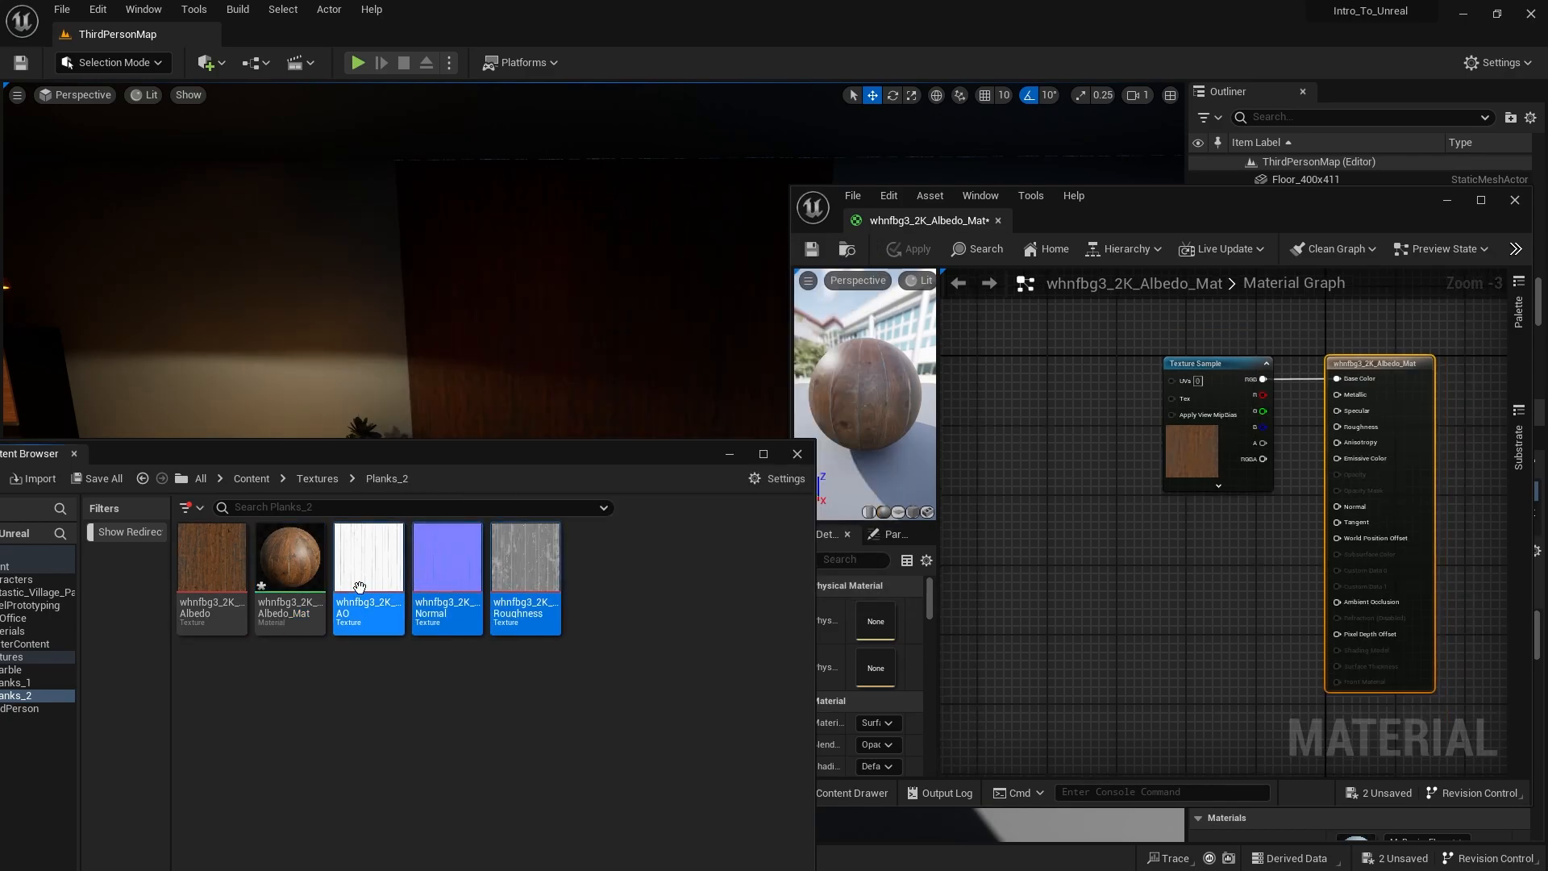
ctrl+click(526, 564)
drag(525, 564, 1067, 519)
right_drag(1238, 584, 1124, 492)
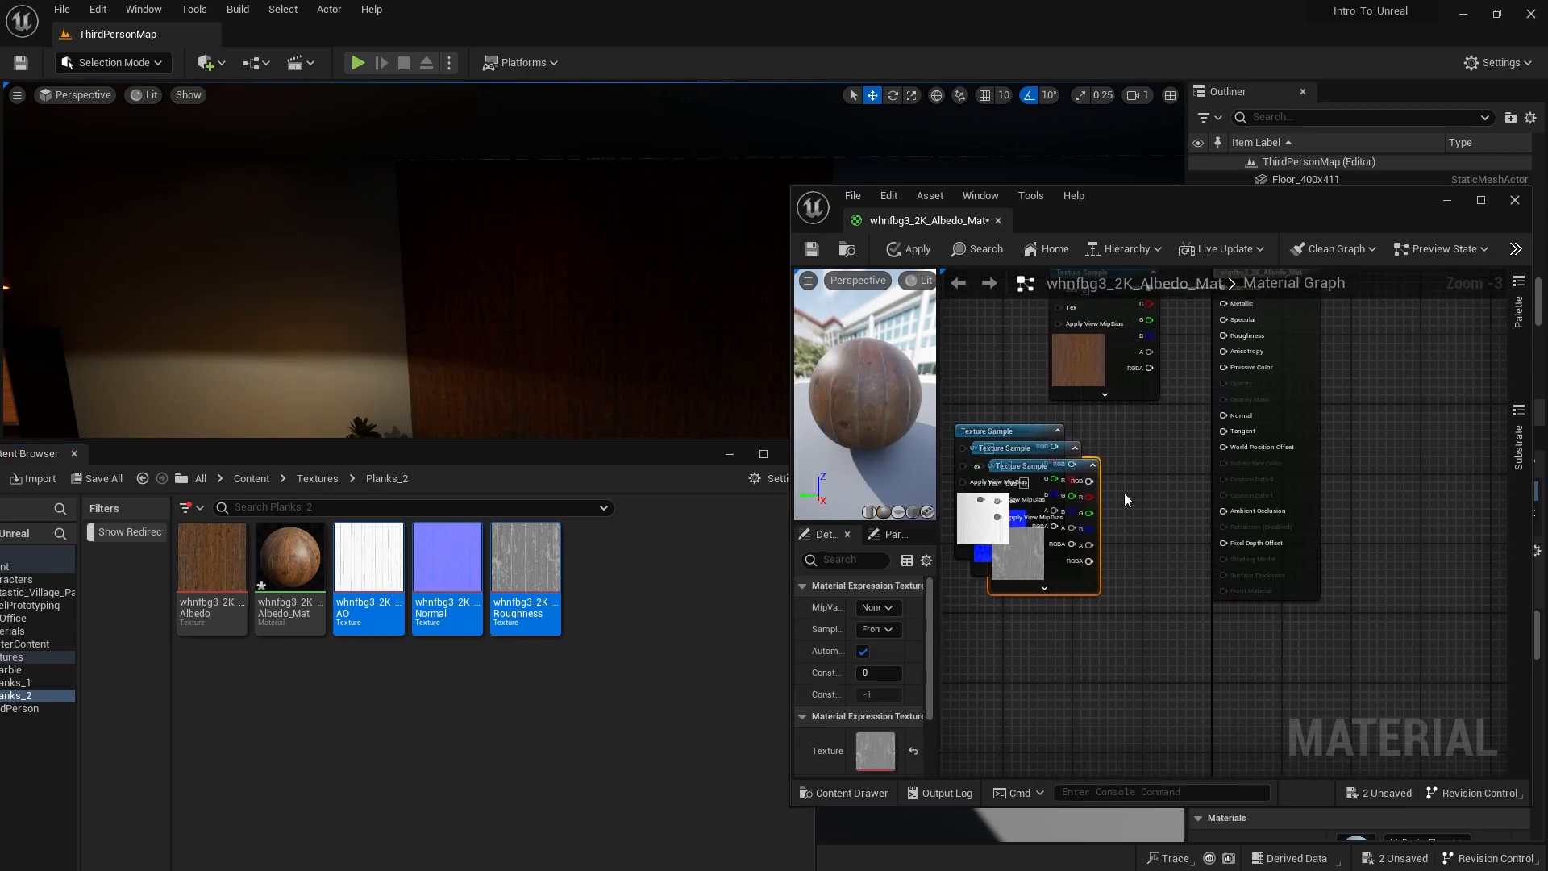
Step: Apply the whnfbg3_2K_Albedo_Mat material to the large grey block beside the blue cube in the level
mouse_move(476, 304)
right_down()
mouse_move(564, 310)
mouse_move(355, 299)
mouse_move(323, 387)
mouse_move(388, 347)
mouse_move(452, 258)
mouse_move(387, 347)
mouse_move(484, 323)
mouse_move(403, 346)
mouse_move(484, 323)
mouse_move(532, 354)
mouse_move(597, 339)
mouse_move(494, 315)
right_up()
click(544, 308)
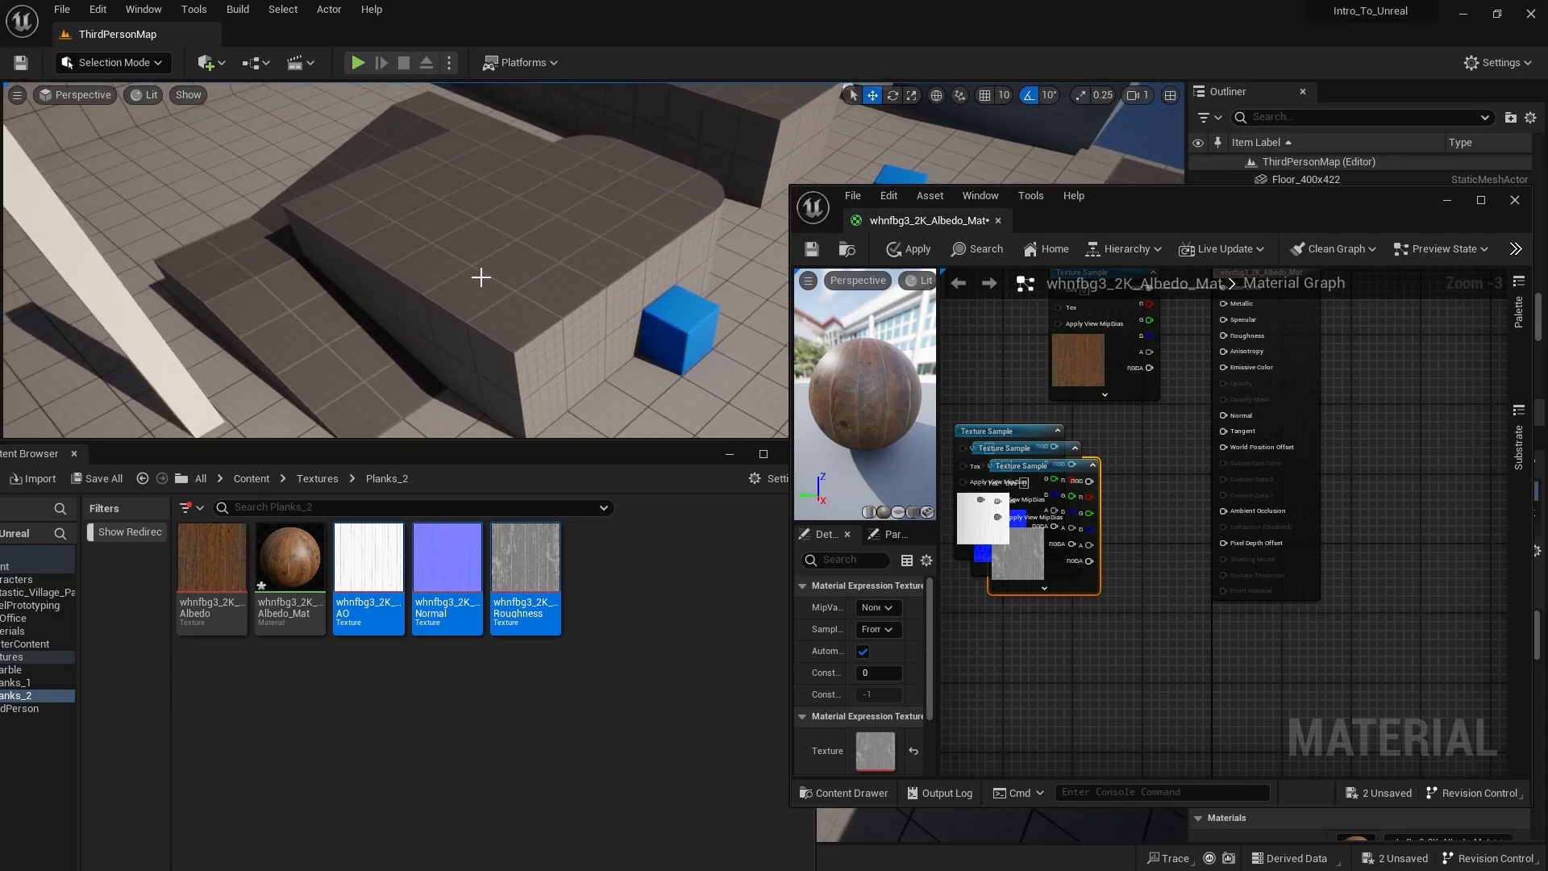
click(481, 276)
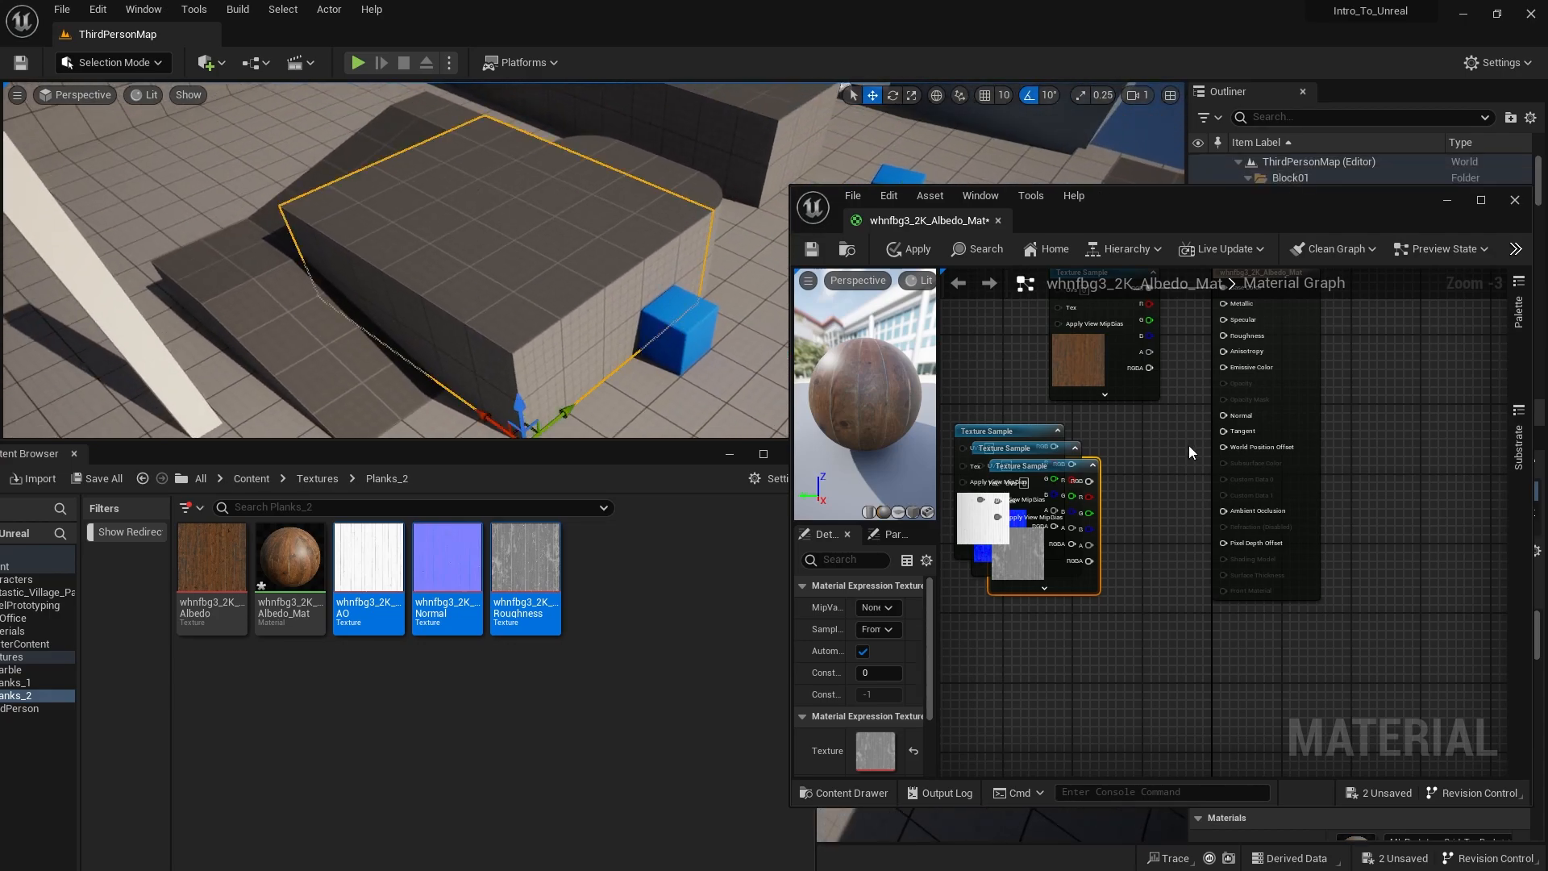
drag(290, 556, 501, 260)
right_drag(501, 260, 653, 234)
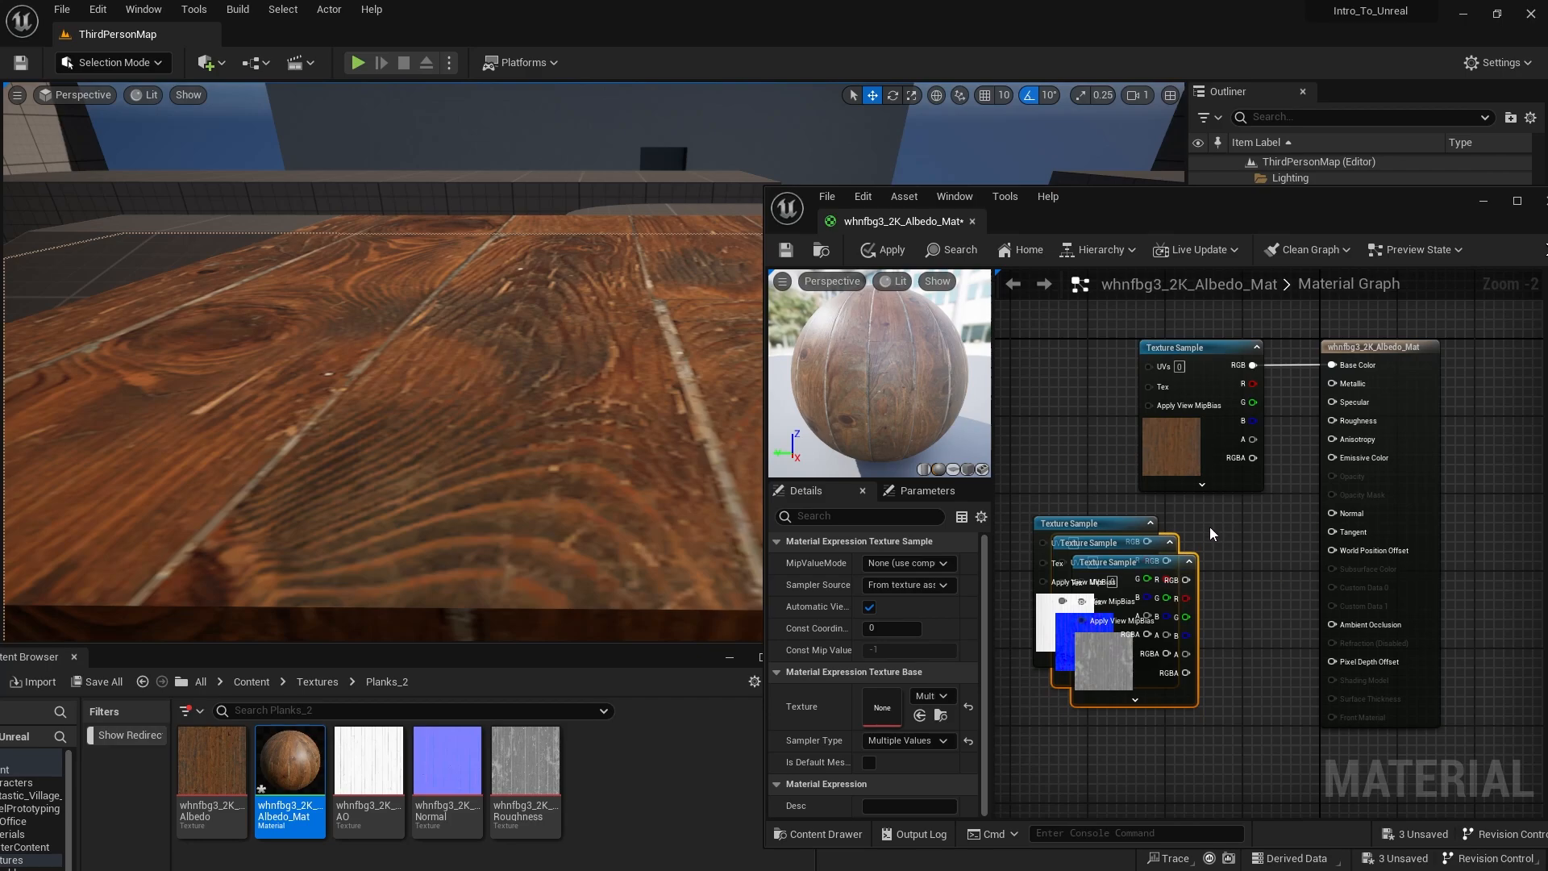
Step: Spread out the overlapping Albedo, Roughness, Normal and AO Texture Sample nodes in the material graph
right_drag(1209, 526, 1276, 535)
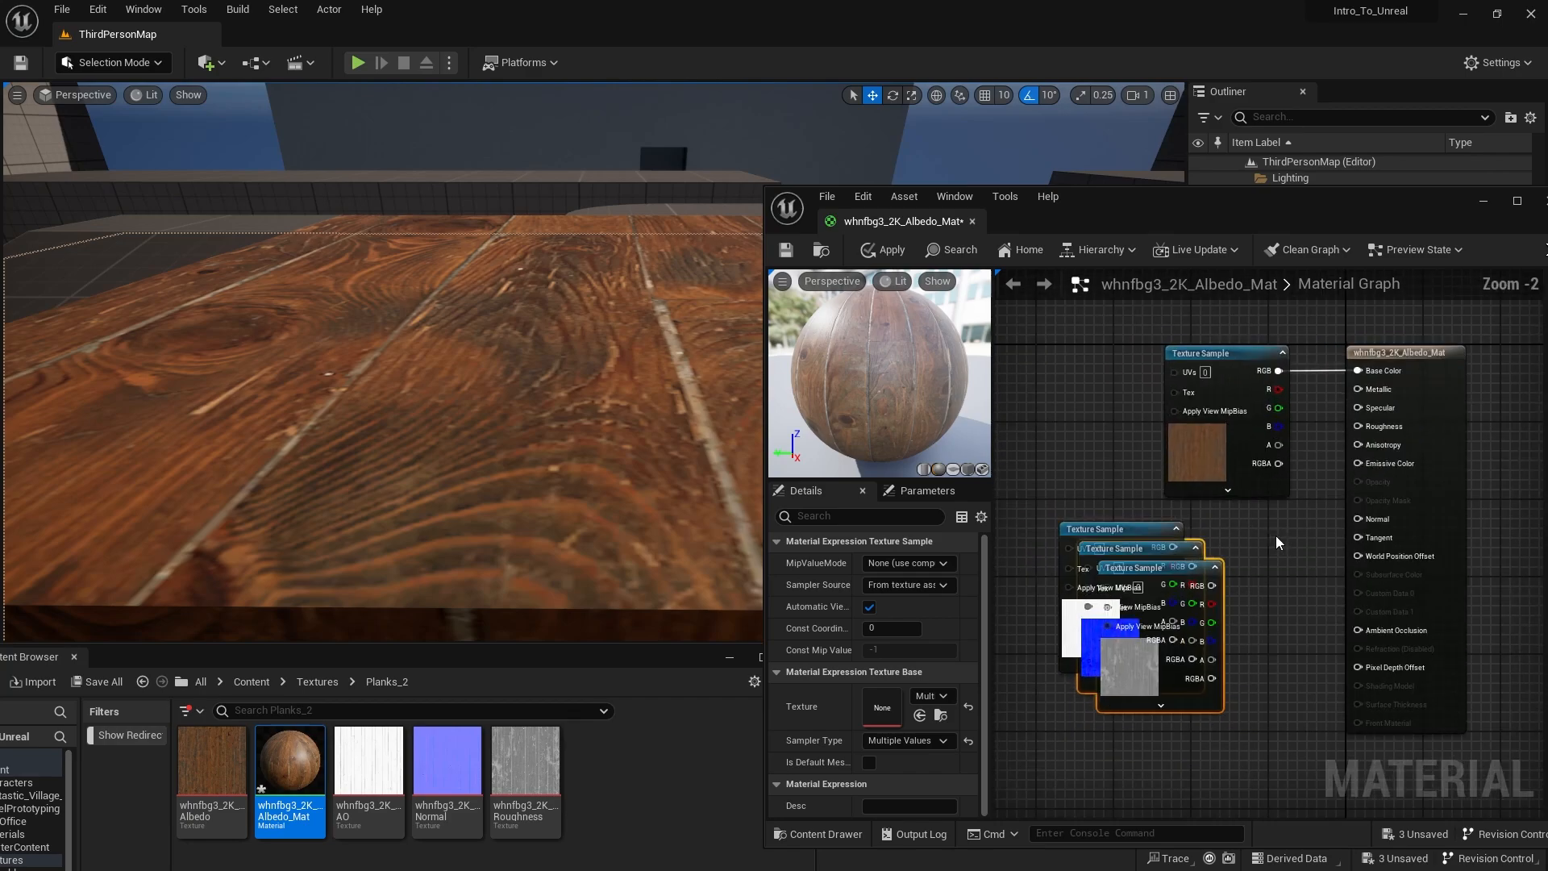
scroll(1276, 535, down, 2)
scroll(1276, 535, up, 1)
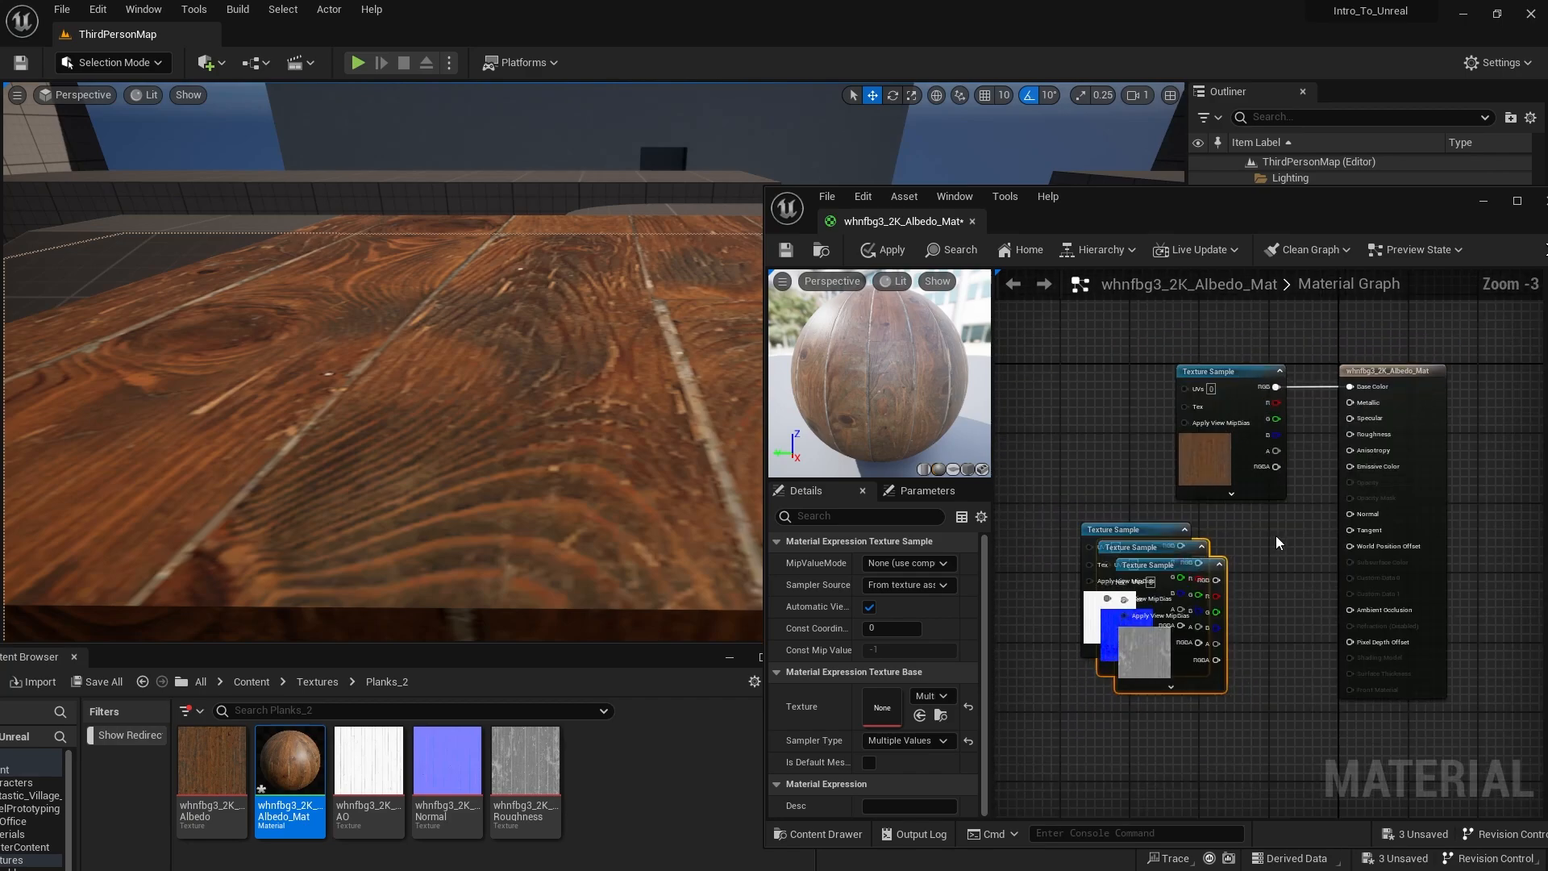
click(1222, 380)
drag(1222, 380, 1216, 331)
drag(1200, 565, 1227, 607)
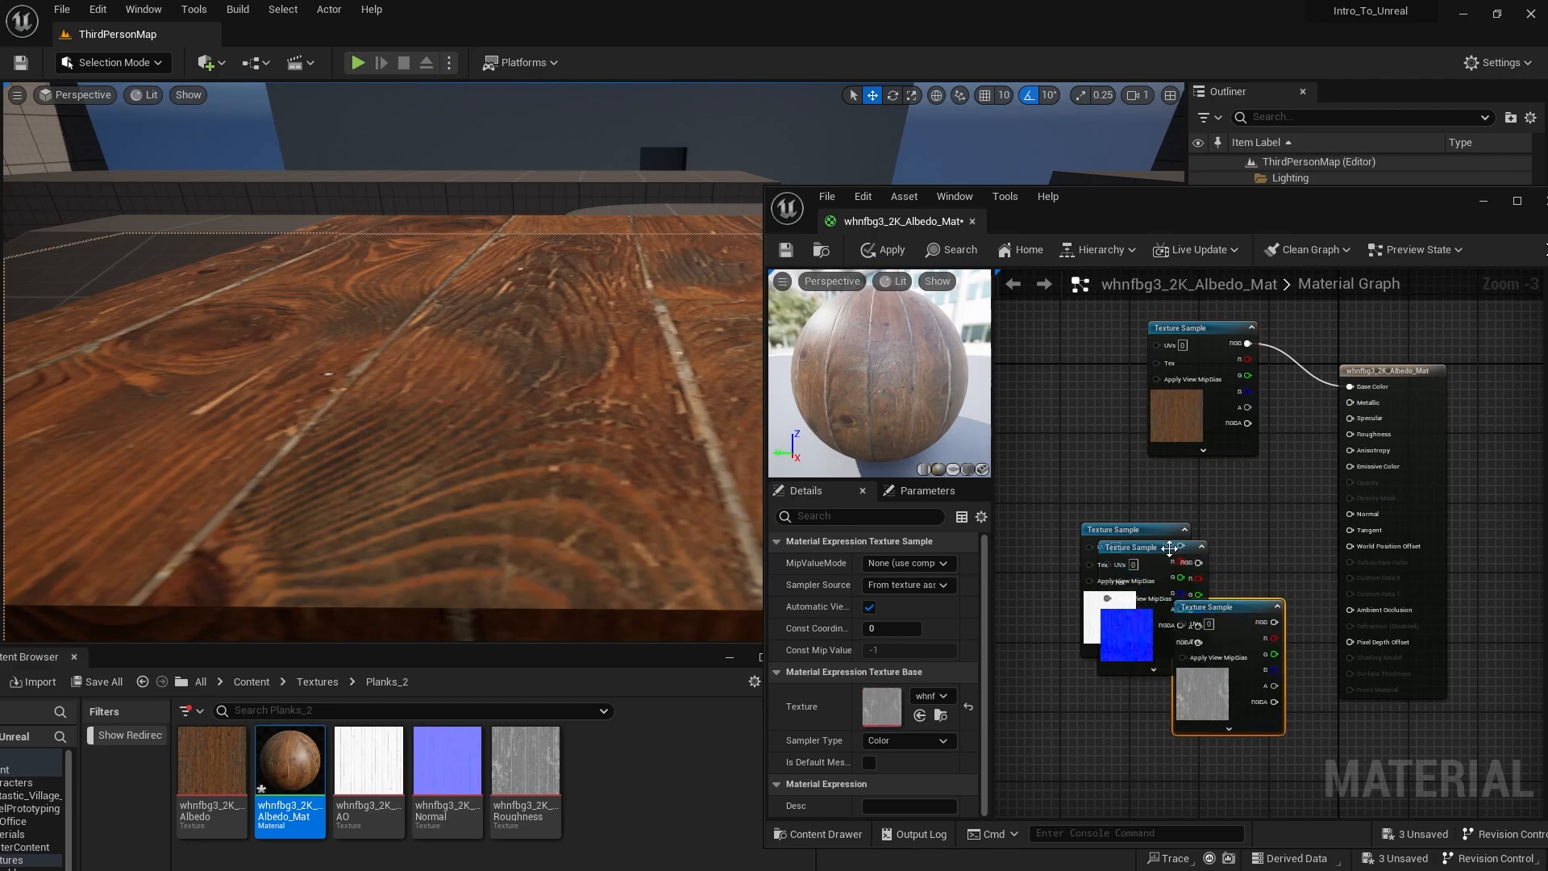
drag(1170, 548, 1219, 528)
drag(1113, 531, 1058, 538)
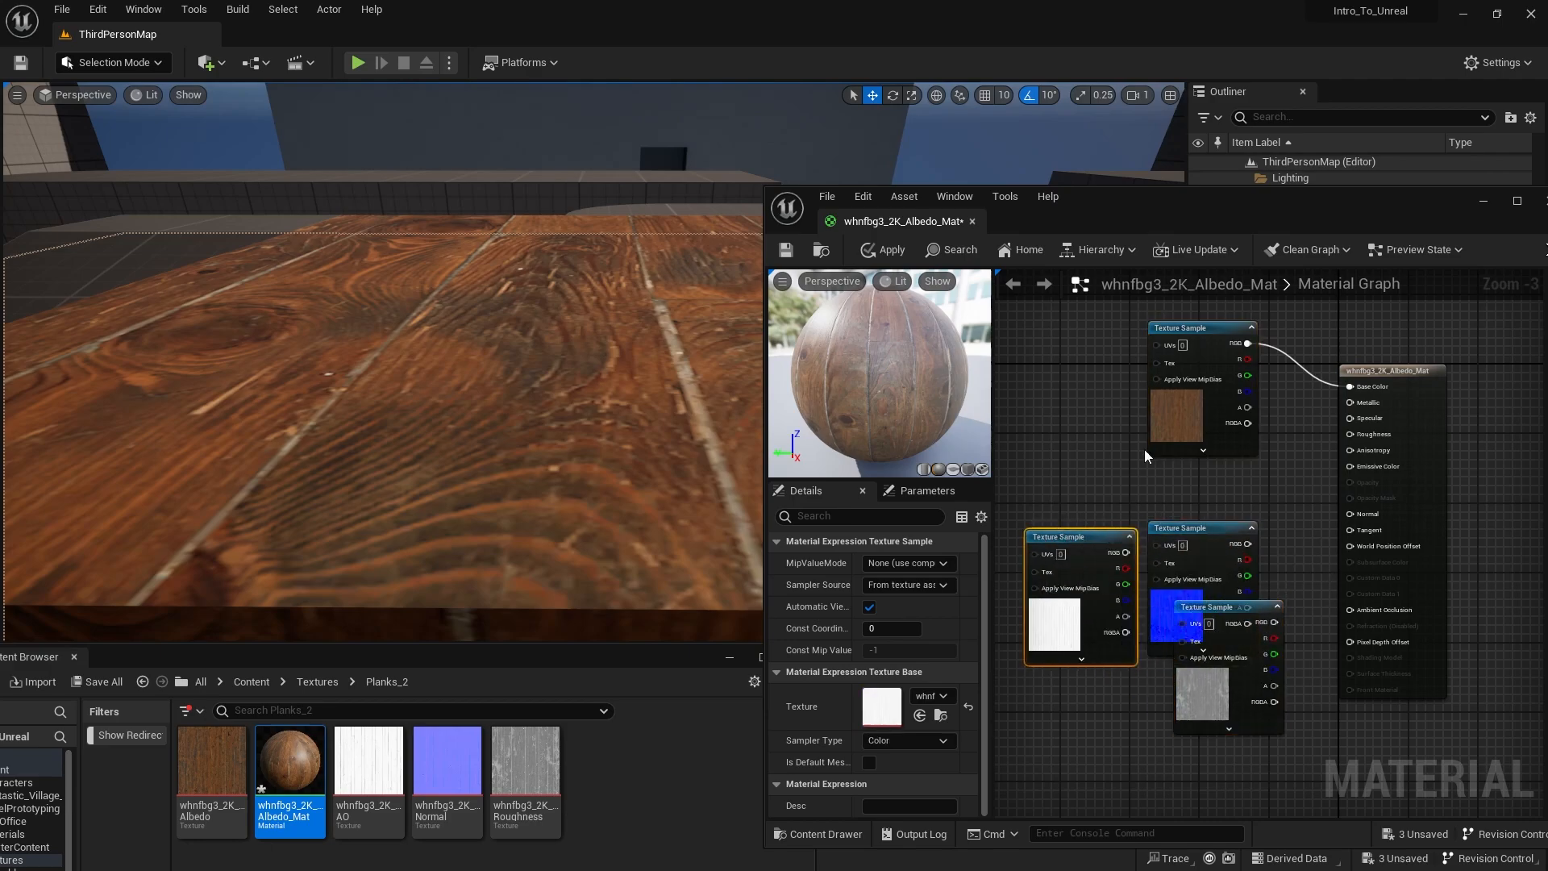
scroll(1376, 467, up, 2)
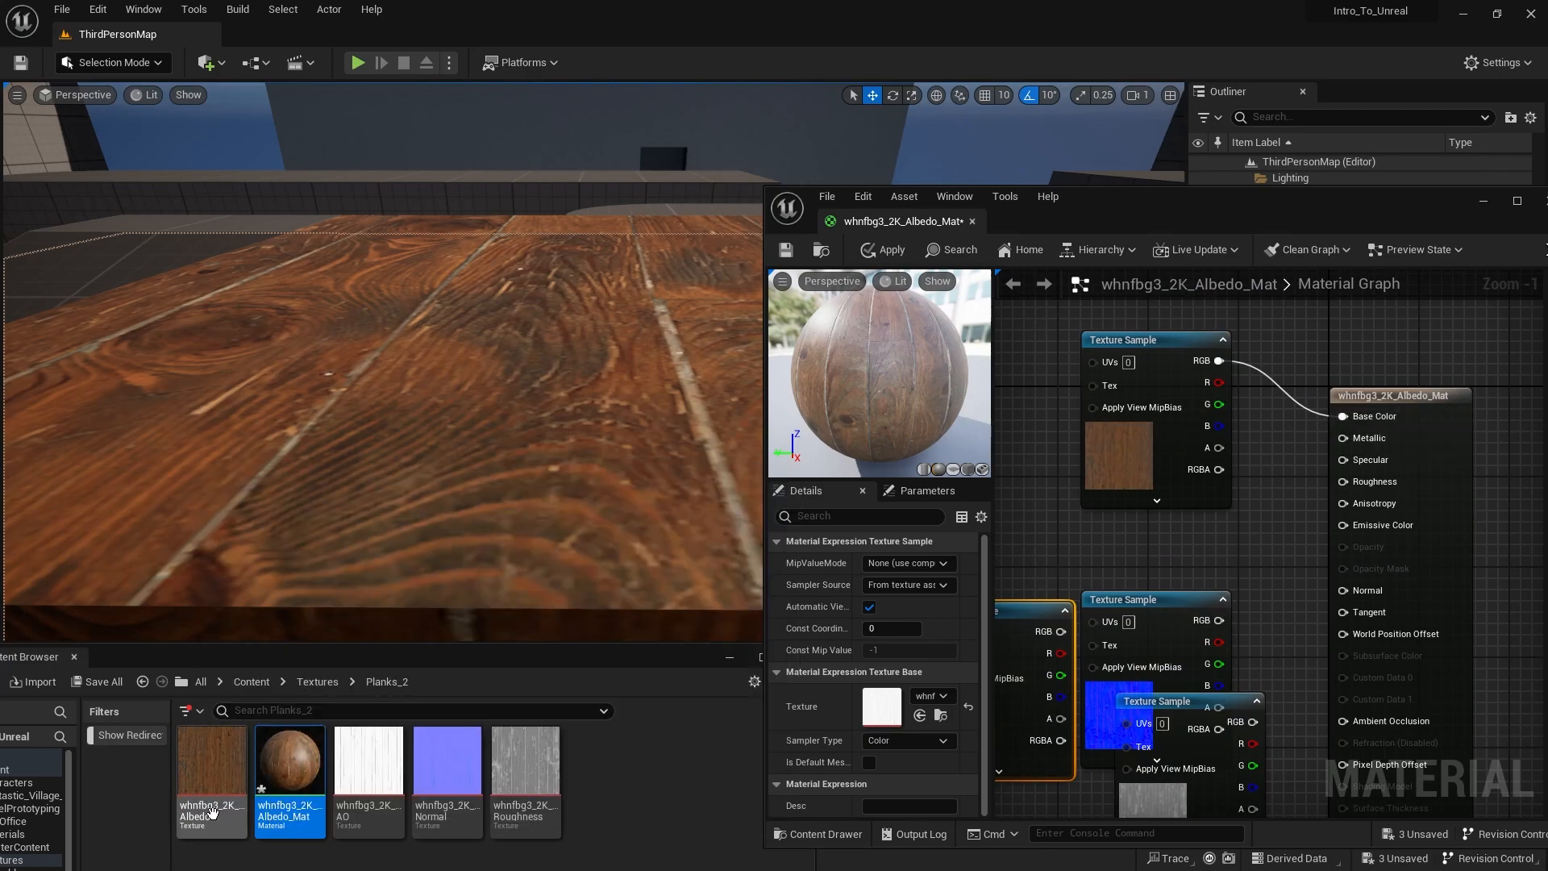
Step: Move the Roughness and Normal nodes aside and connect the AO texture's RGB output to the Ambient Occlusion input
right_drag(988, 704, 1075, 594)
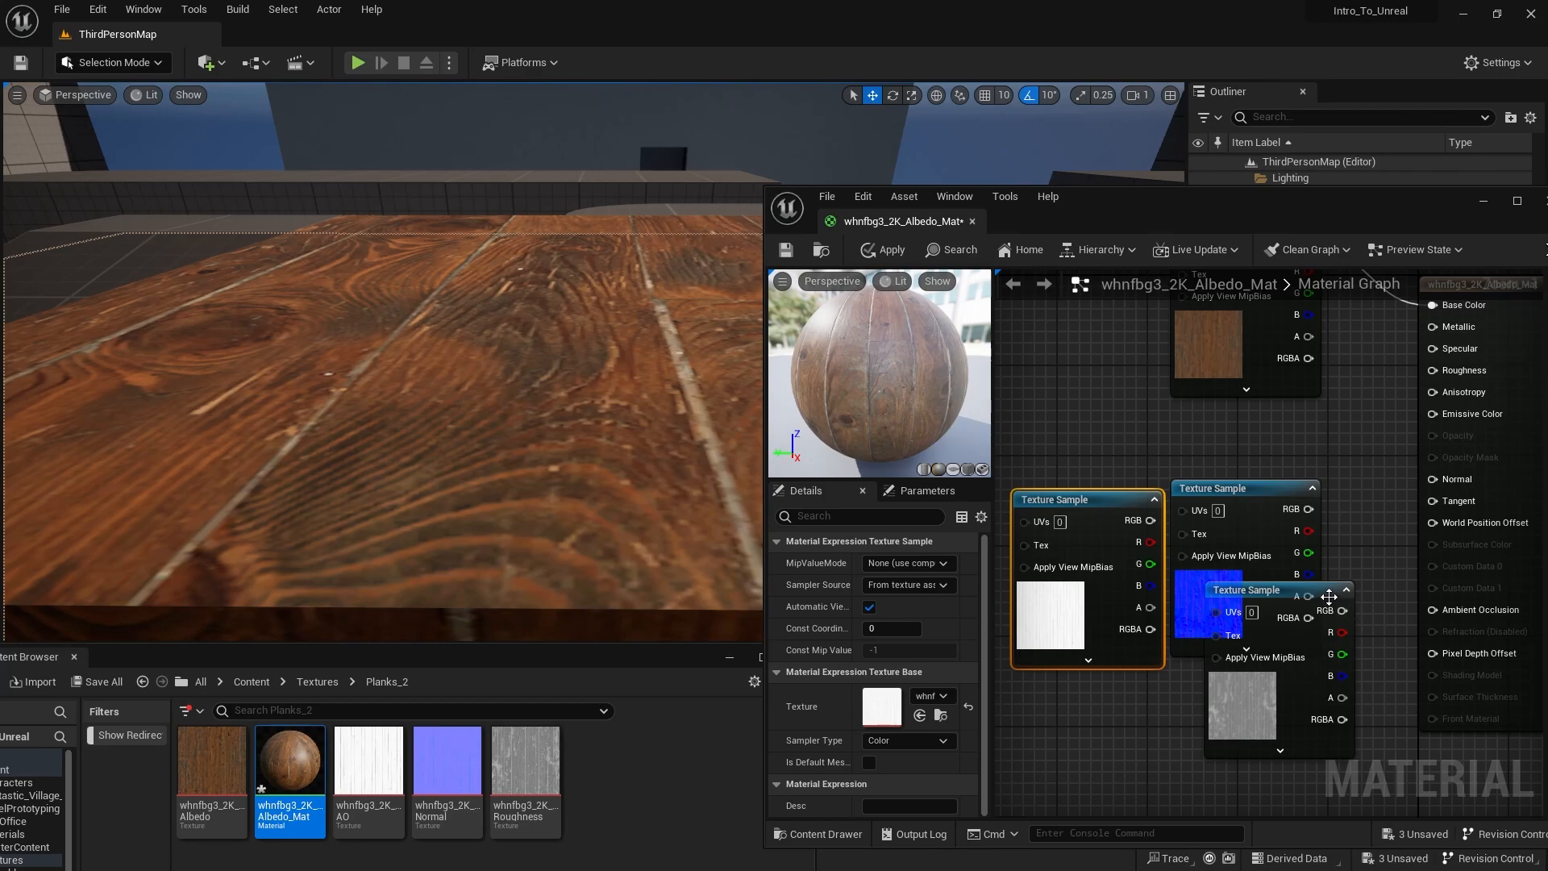
drag(1329, 596, 1109, 339)
drag(1233, 541, 1044, 684)
drag(1131, 500, 1433, 610)
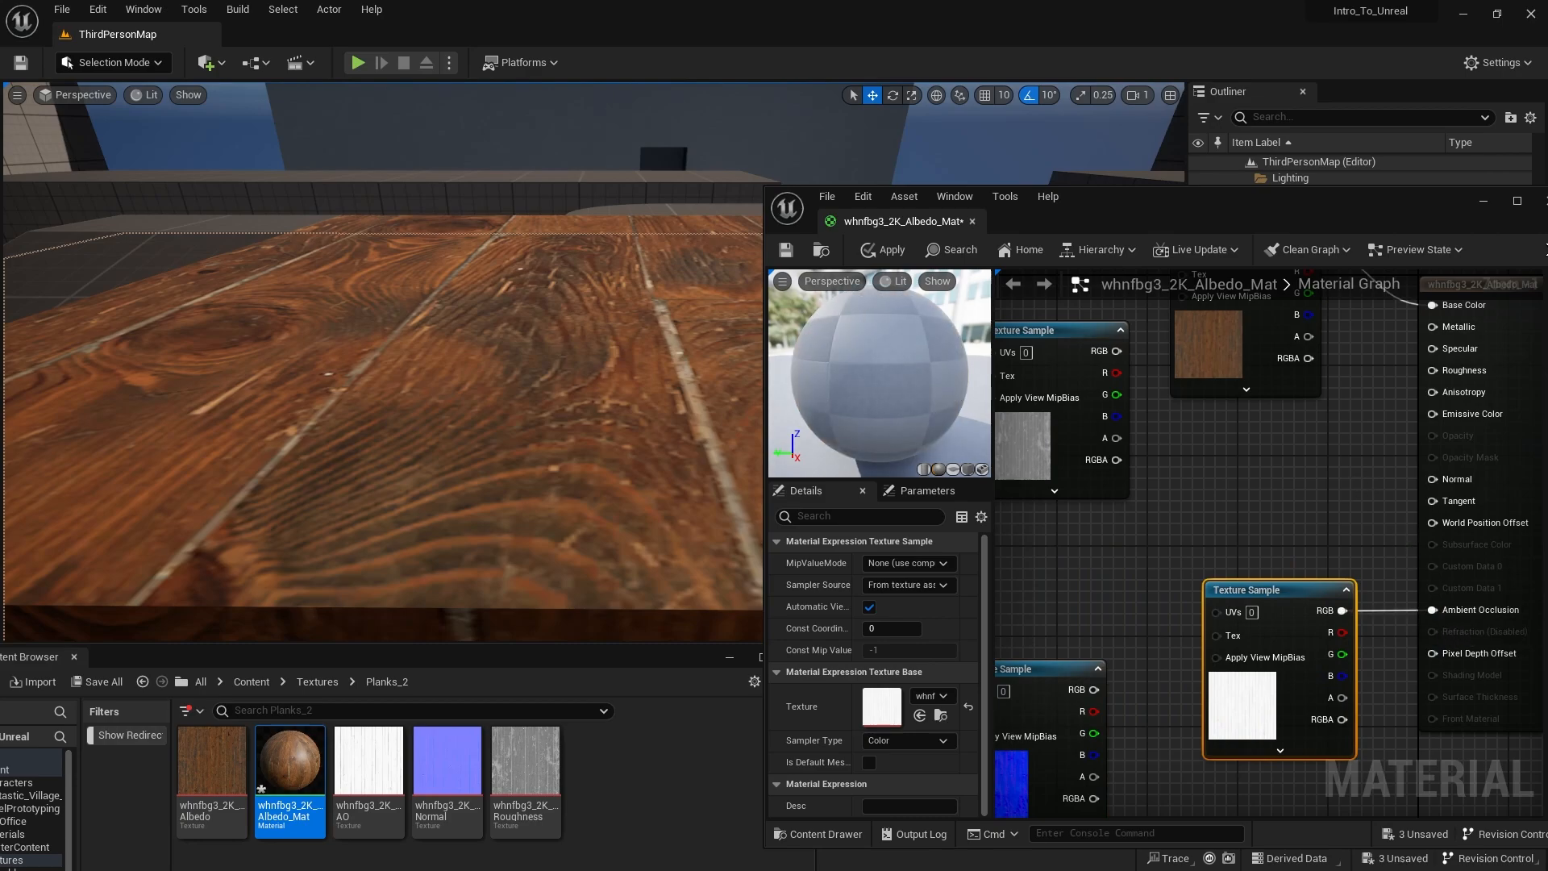
Step: Connect the Roughness texture's RGB output to the material's Roughness input
right_drag(1229, 523, 1322, 617)
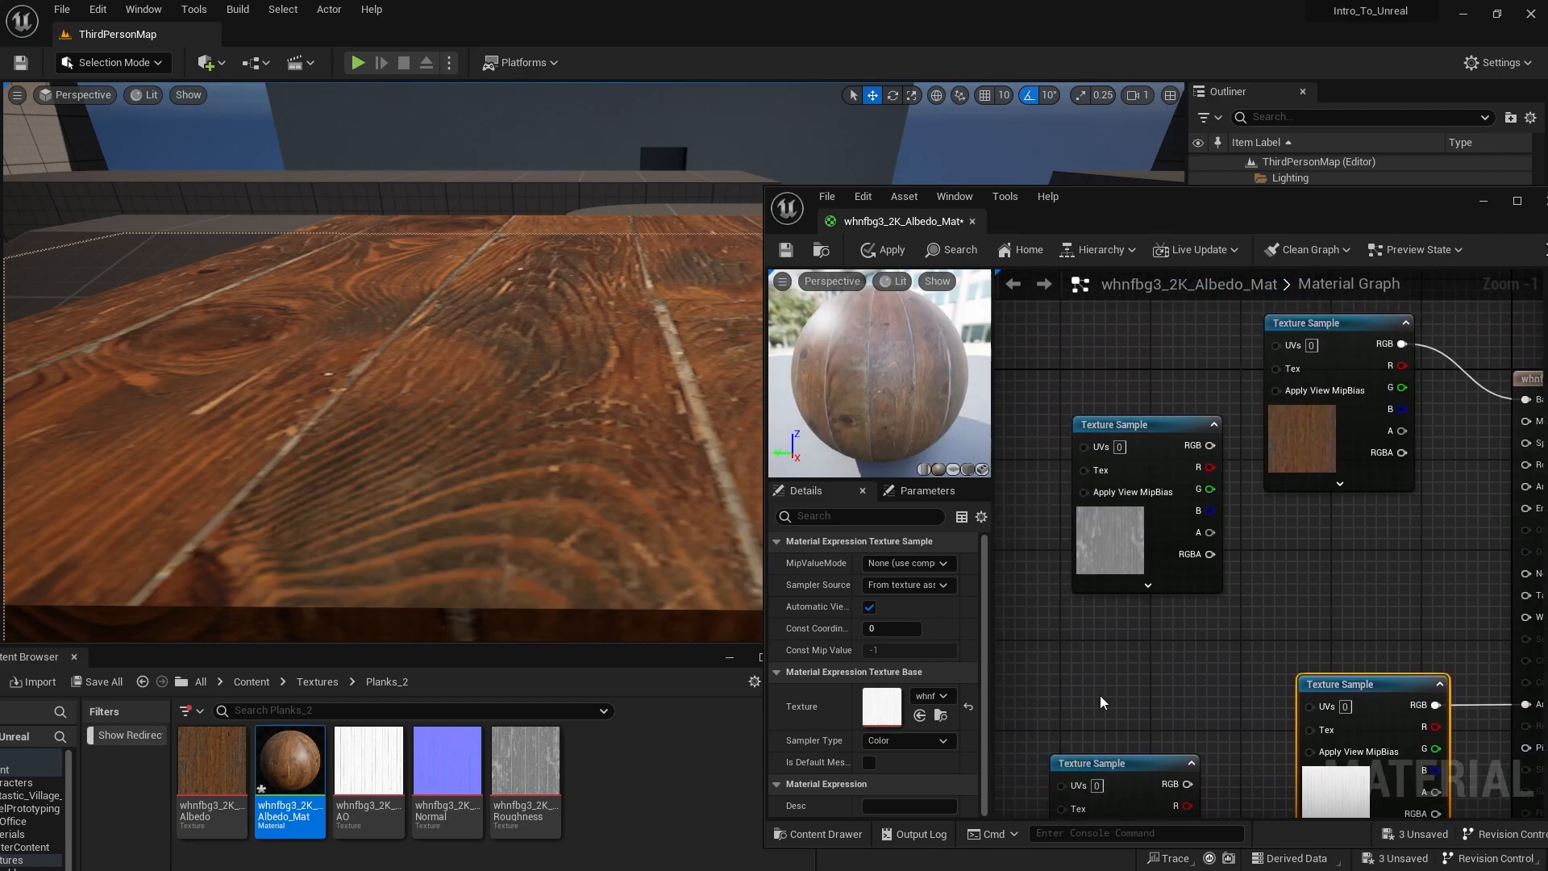
right_drag(1197, 595, 1063, 623)
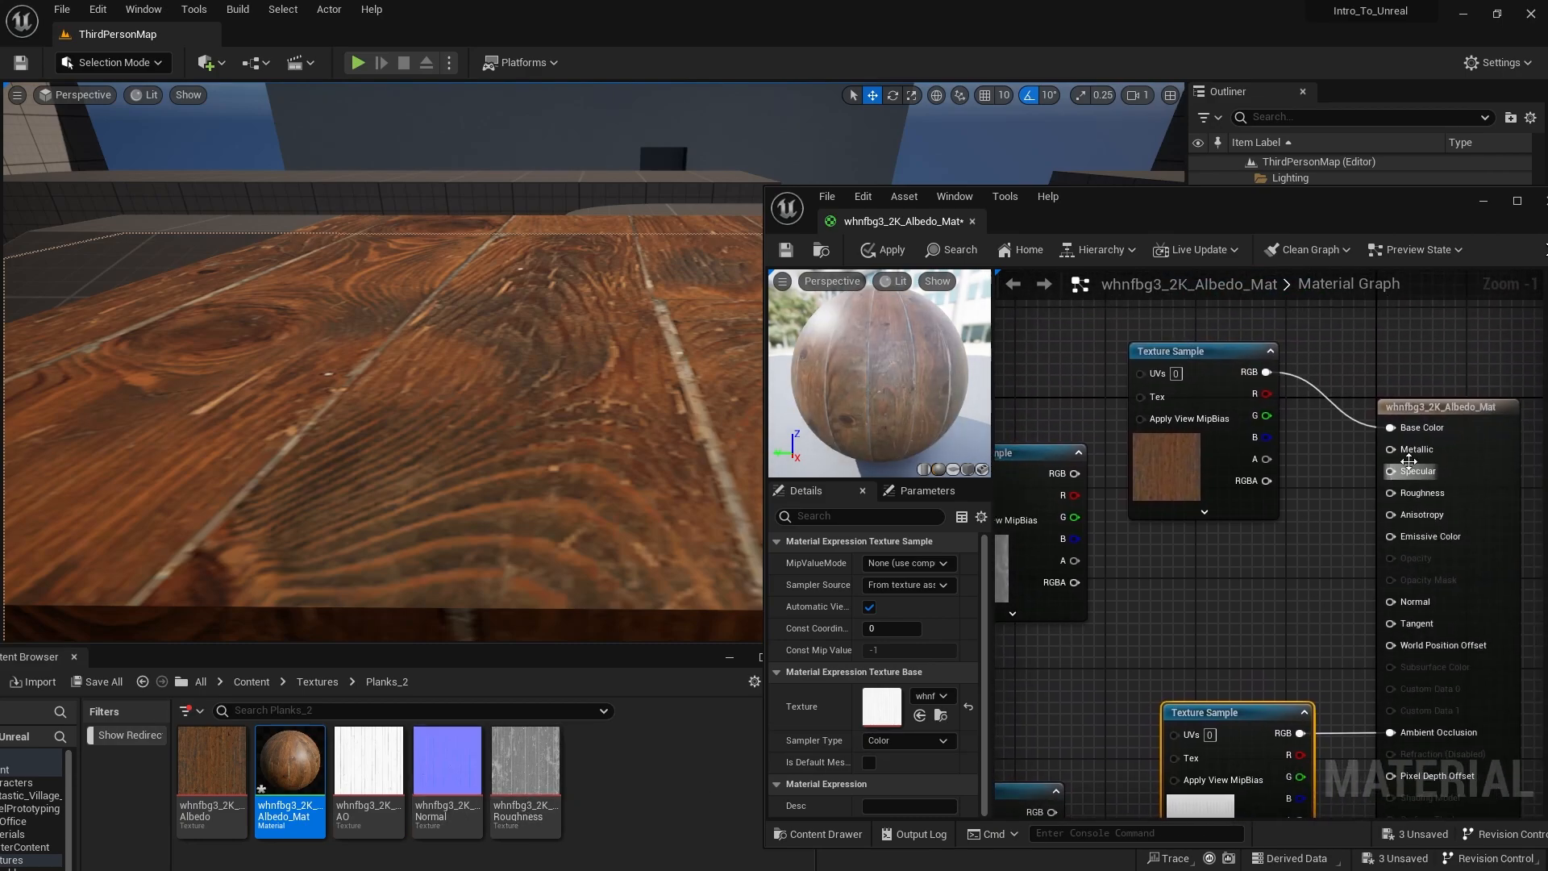
drag(1058, 479, 1390, 492)
Step: Place the Normal texture node directly below the Roughness node, lower the AO node slightly and apply the material changes
right_drag(1191, 550, 1296, 381)
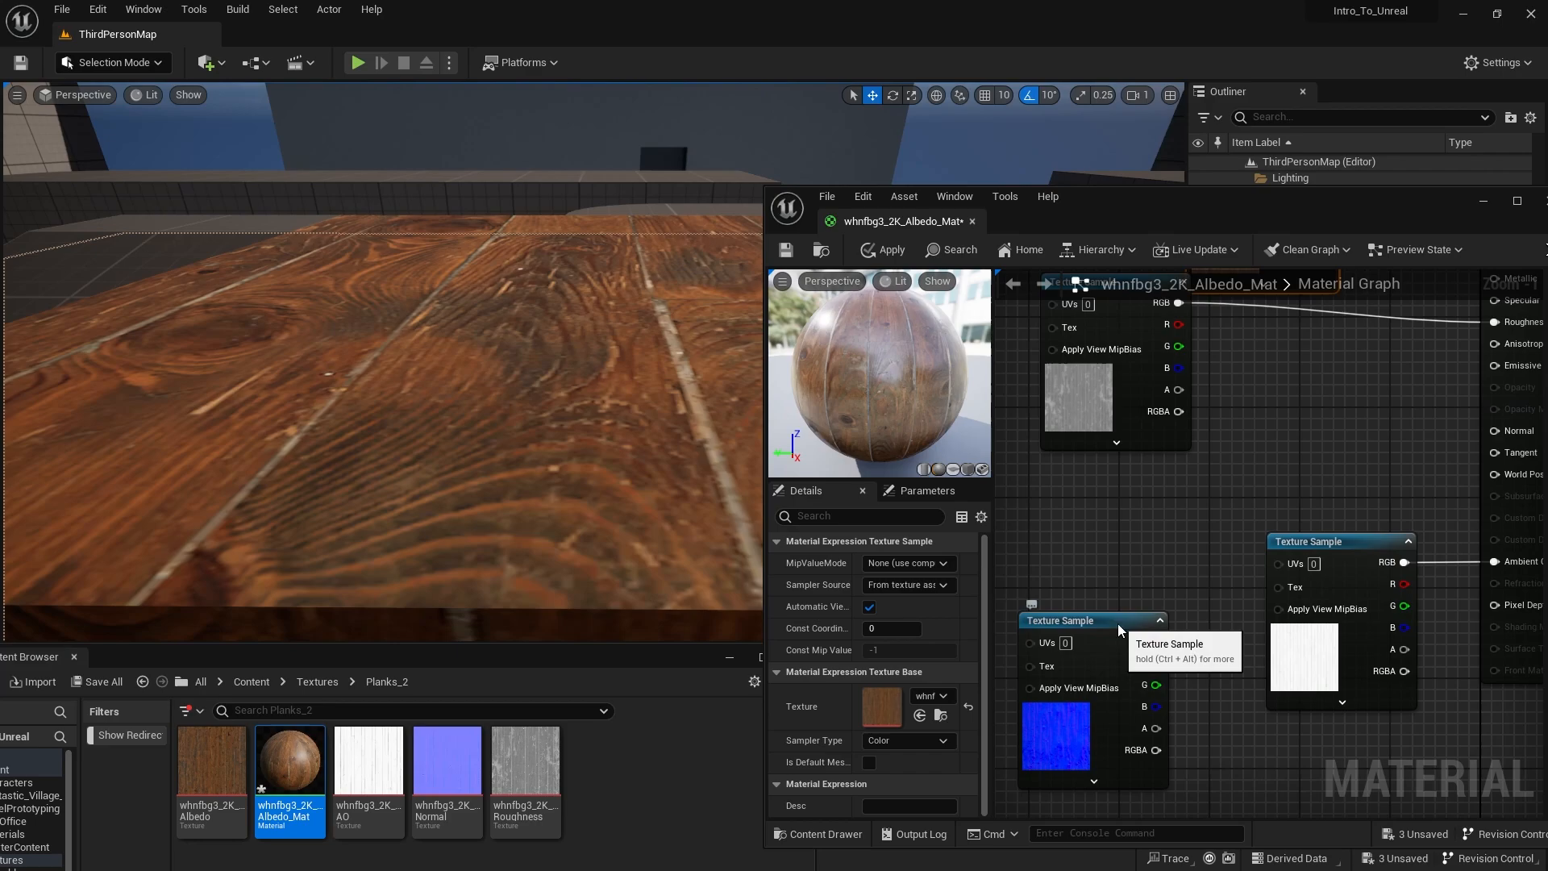
drag(1127, 630, 1150, 460)
drag(1339, 539, 1328, 567)
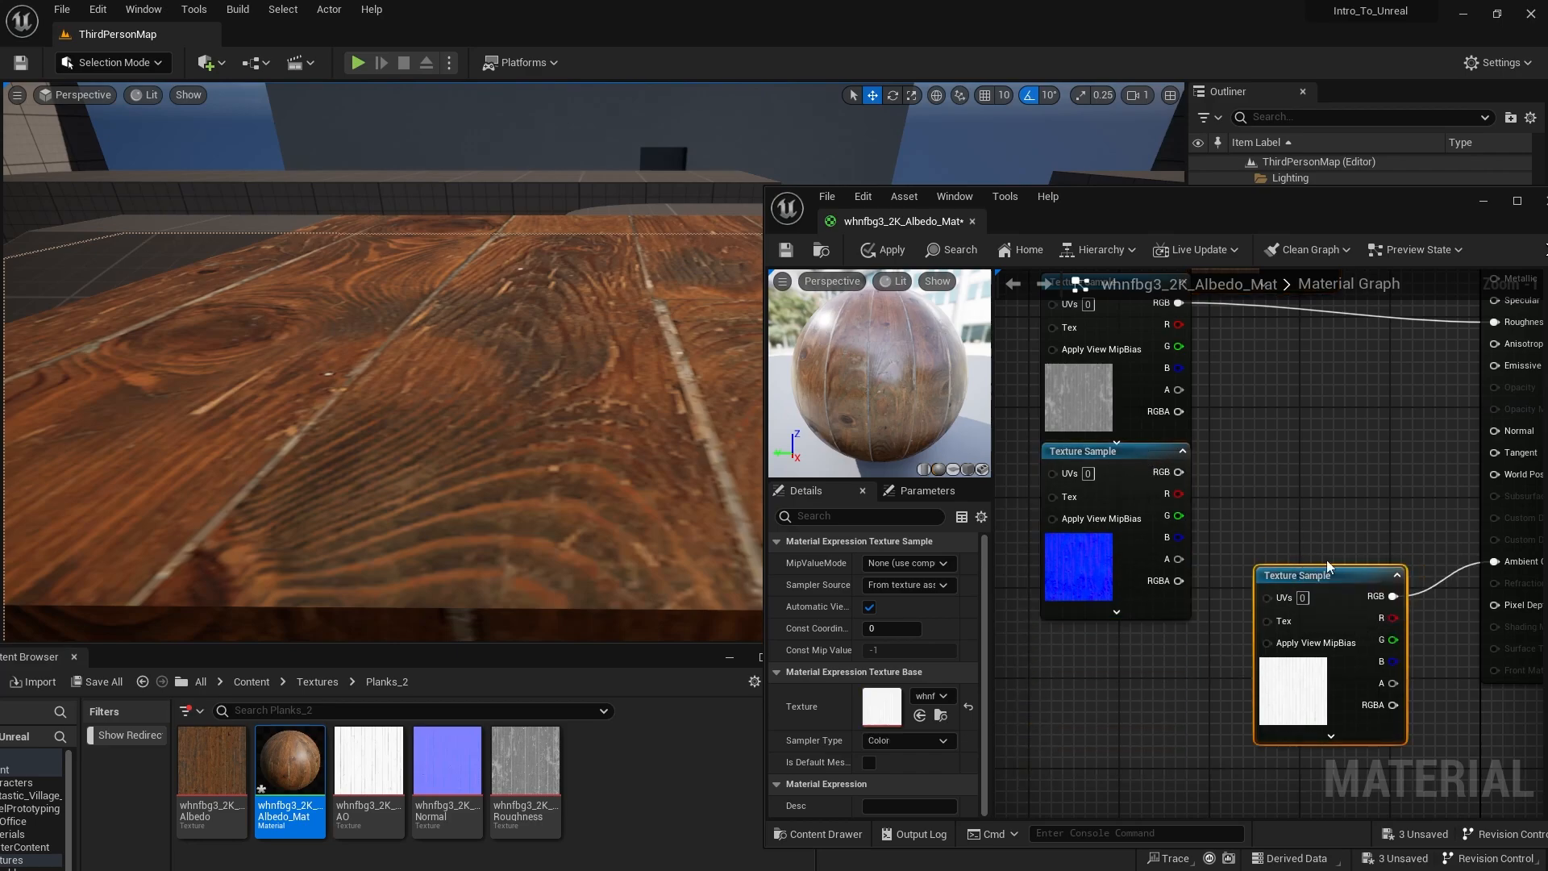
right_drag(1413, 501, 1322, 525)
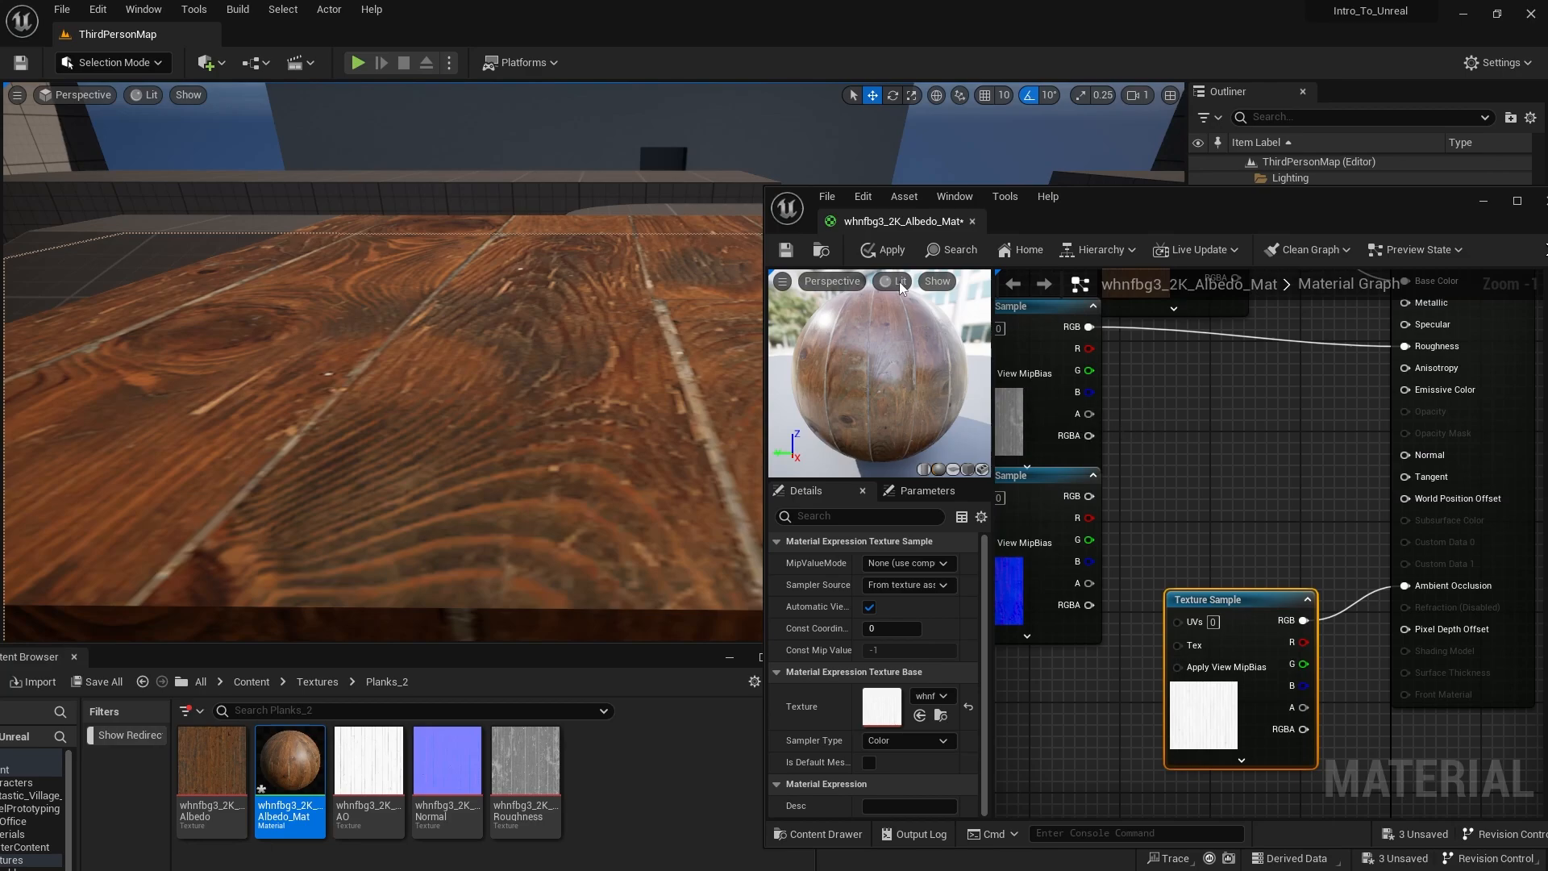
click(884, 248)
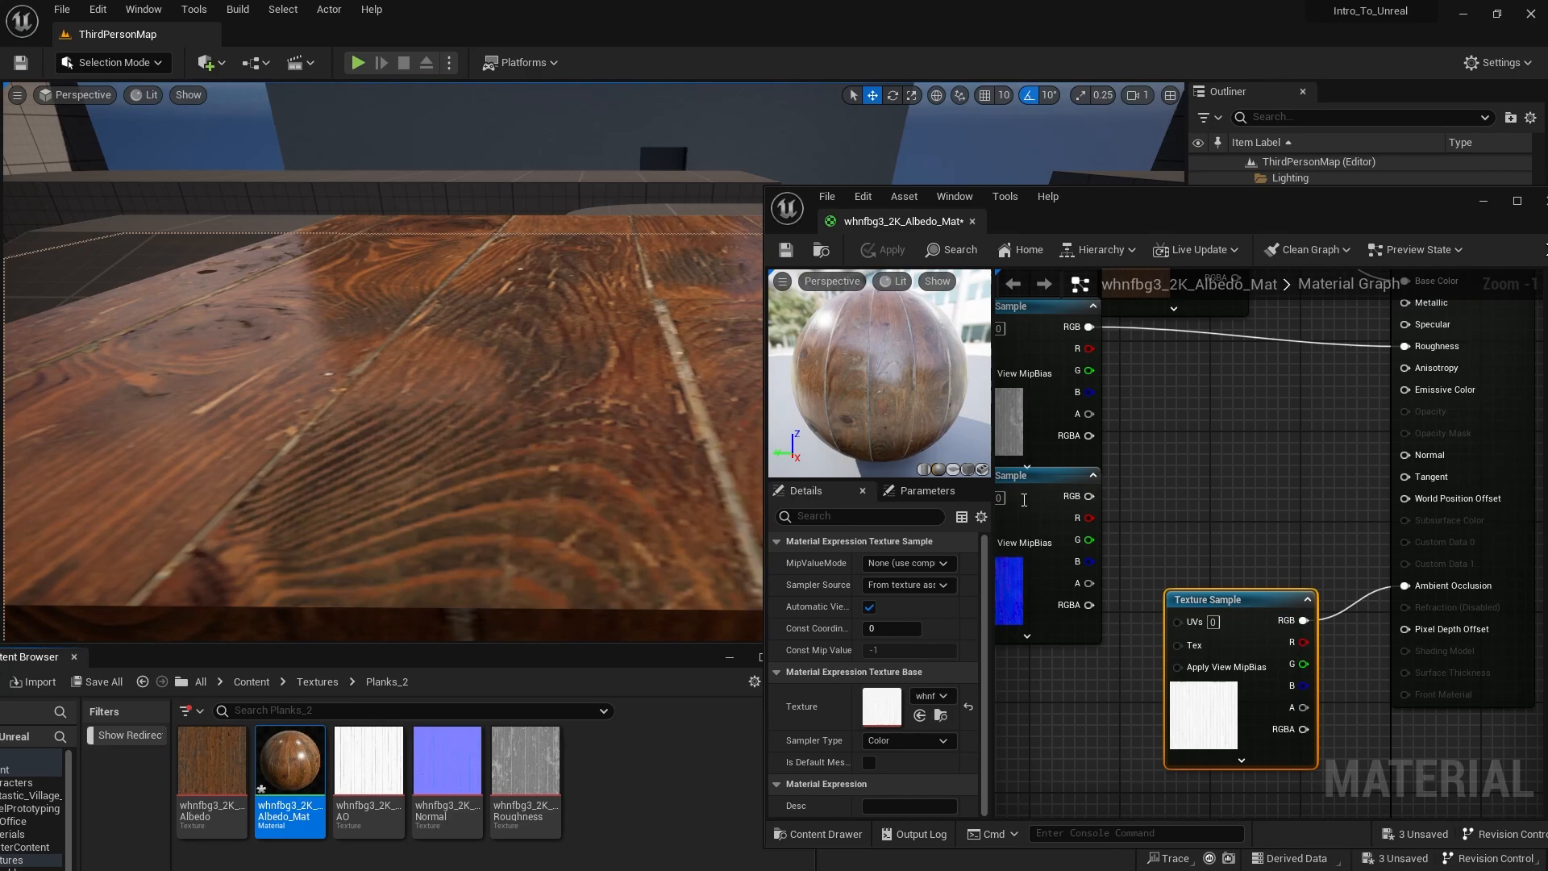
Step: Connect the Normal texture's RGB output to the Normal input, apply the change and inspect the planks on the block
drag(1088, 496, 1405, 455)
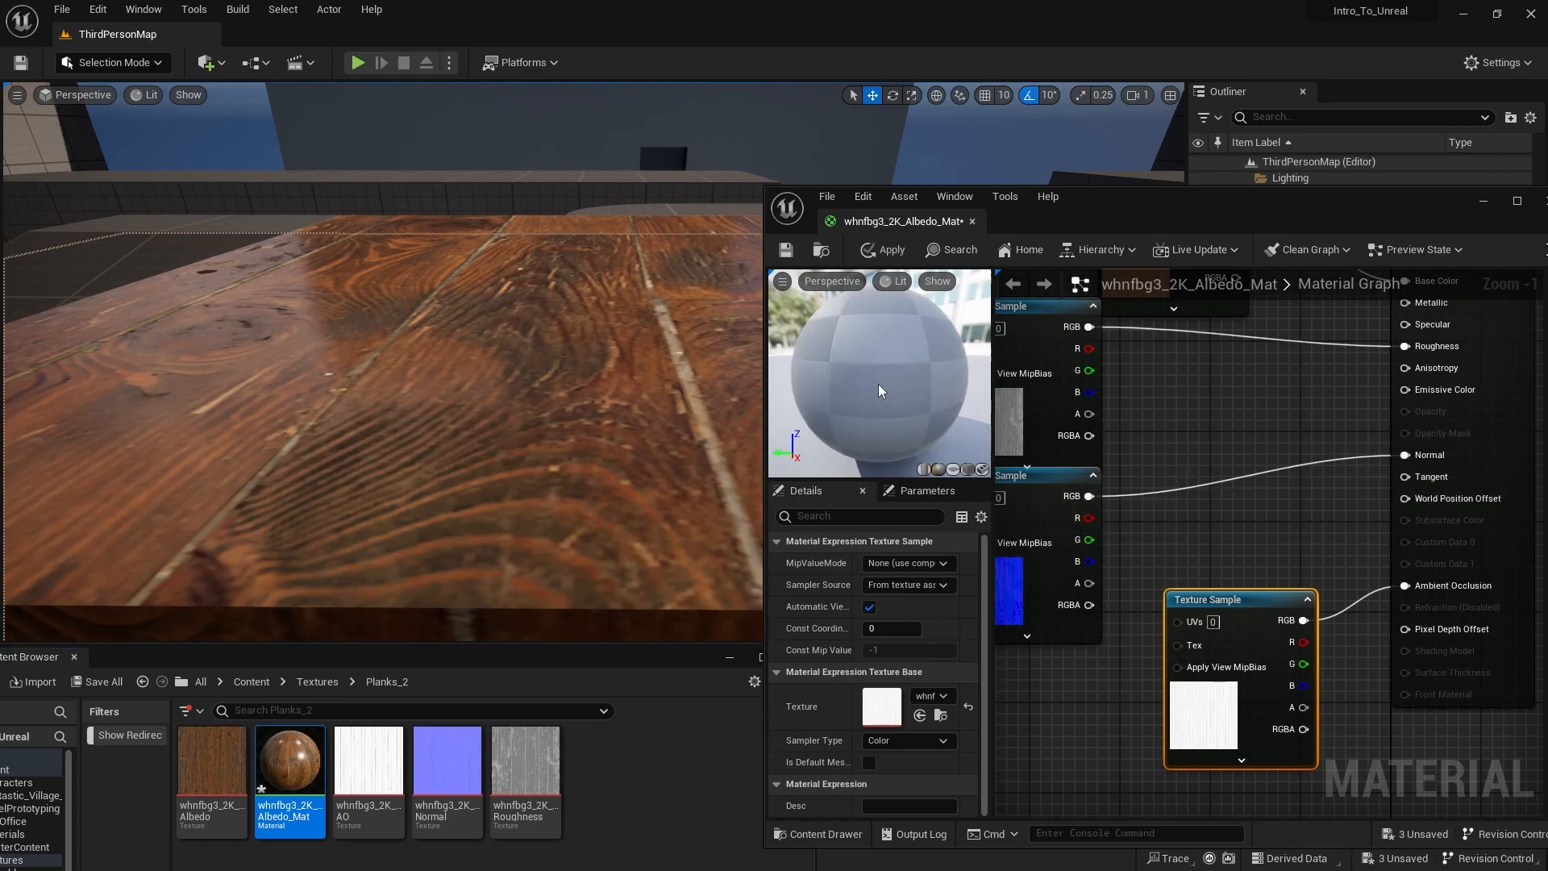
click(883, 252)
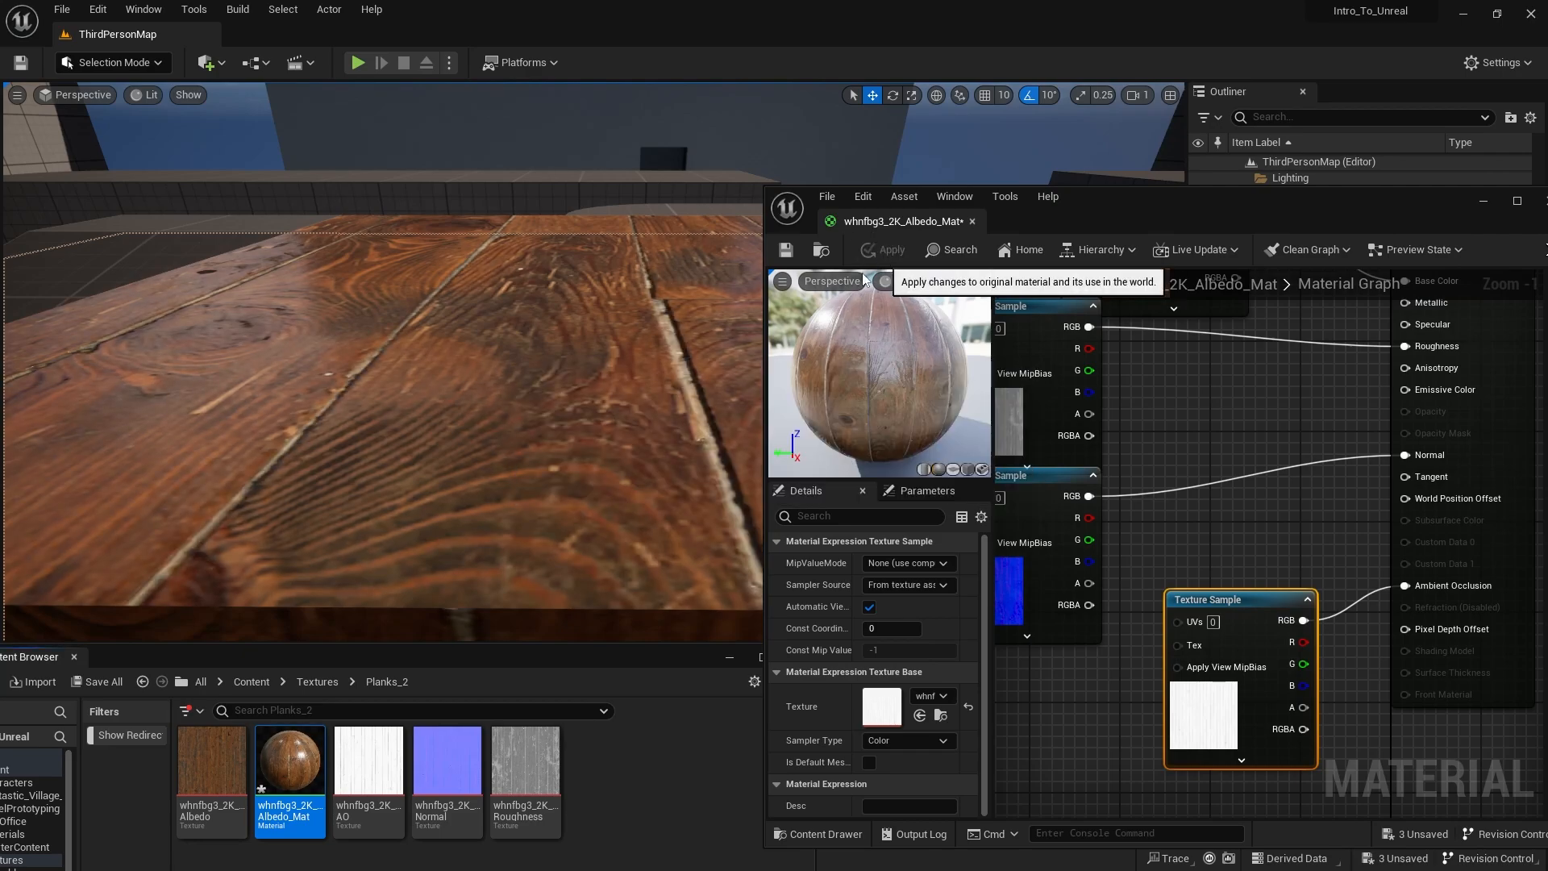
right_drag(613, 379, 734, 375)
right_drag(460, 431, 415, 411)
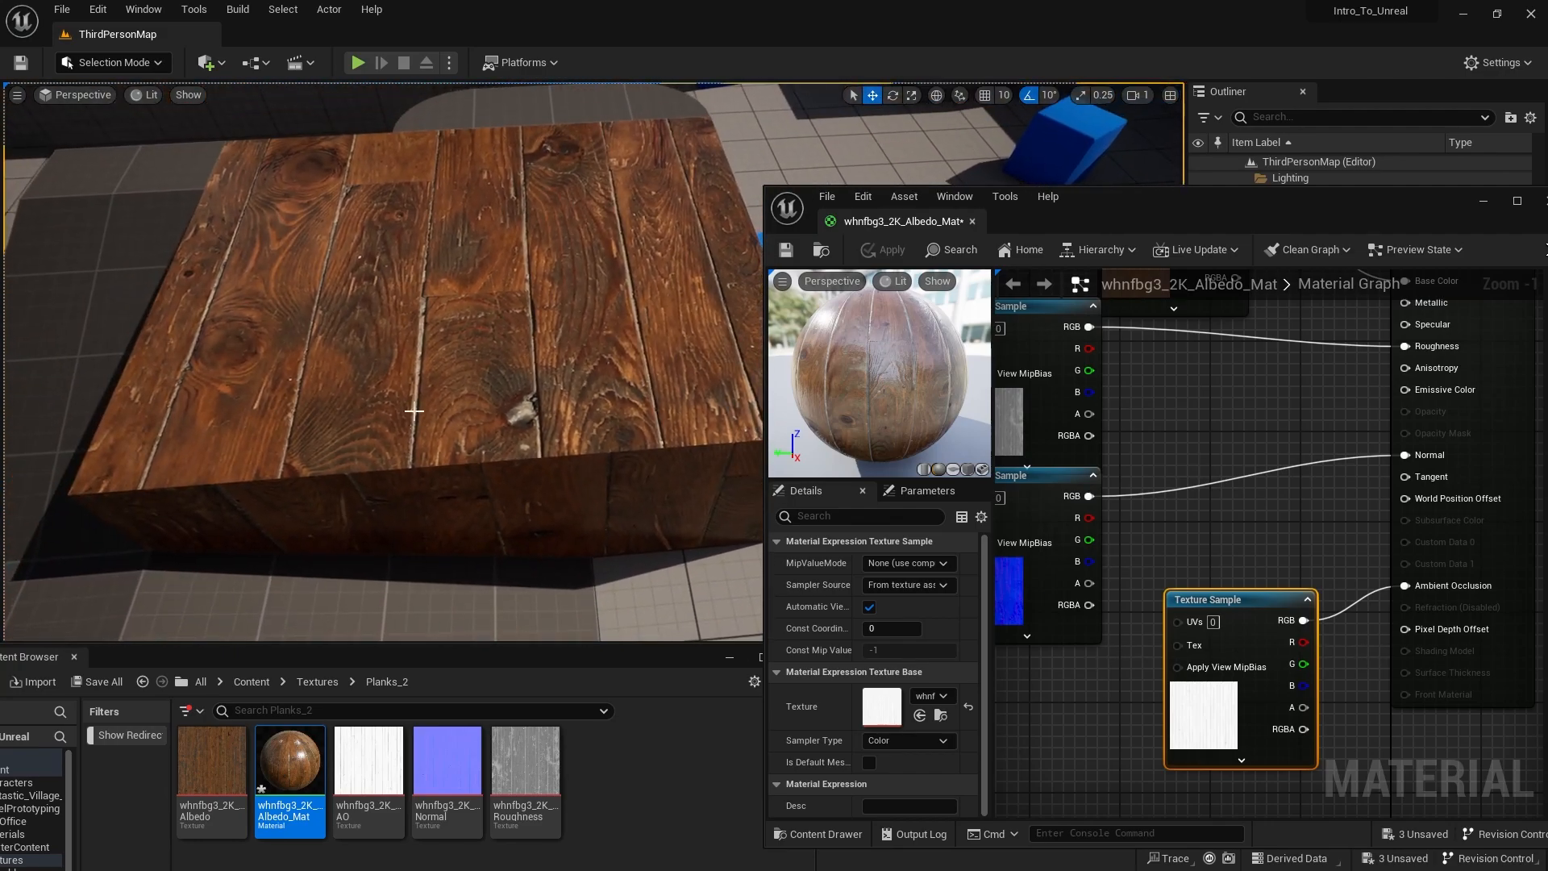
right_drag(461, 355, 439, 379)
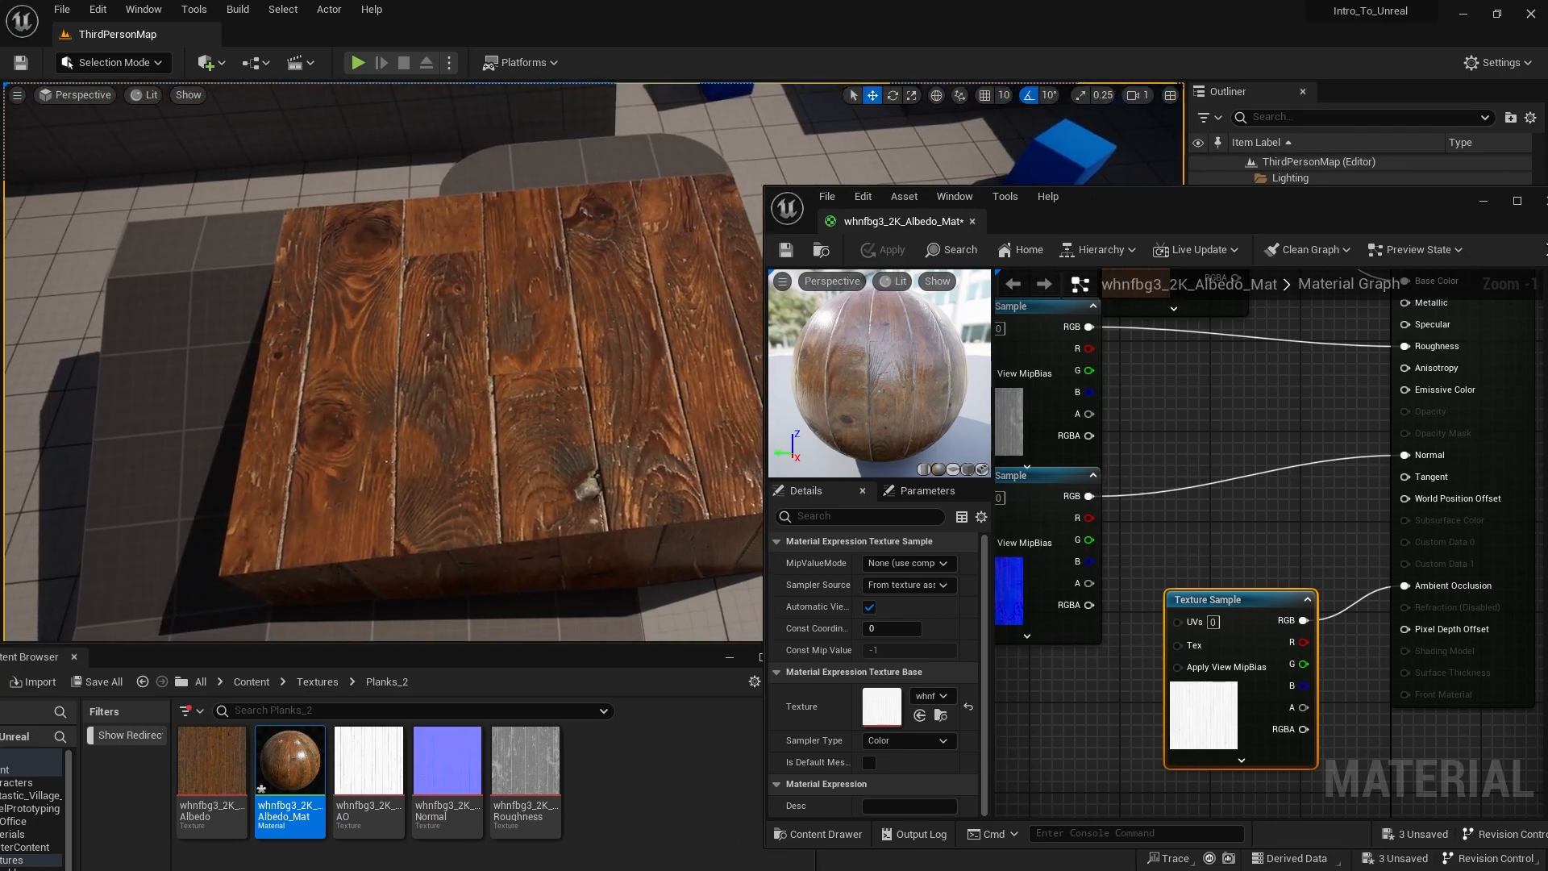
right_drag(645, 292, 587, 291)
right_drag(295, 246, 246, 242)
Step: Line up the Roughness, Normal and AO Texture Sample nodes in one column beneath the Albedo node
scroll(1203, 423, down, 2)
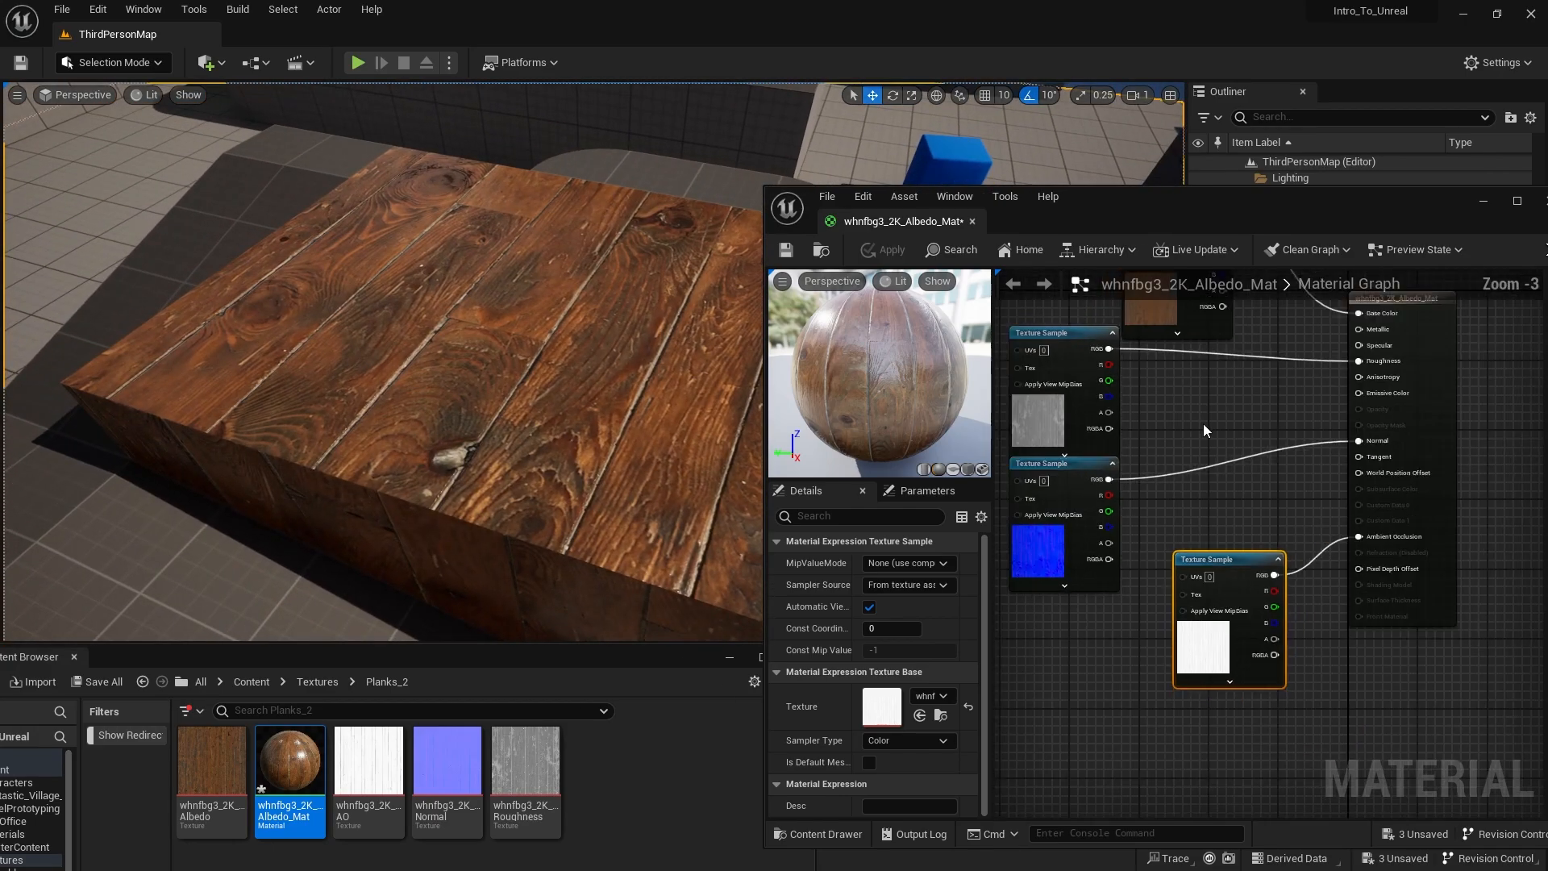
scroll(1203, 424, down, 3)
scroll(1203, 423, up, 3)
right_drag(1203, 424, 1213, 498)
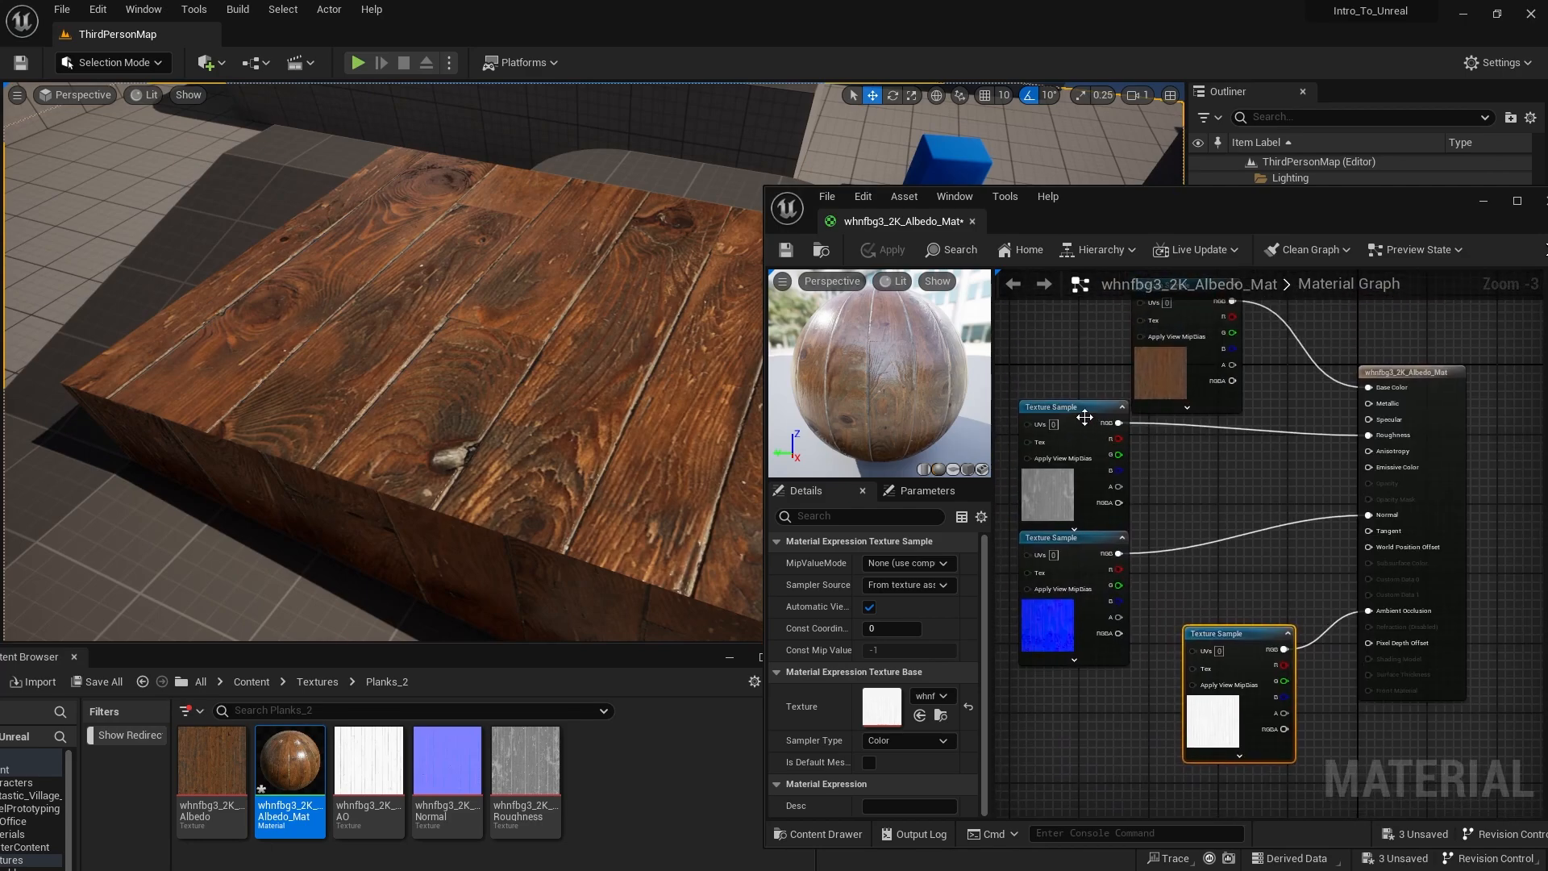
drag(1088, 421, 1206, 433)
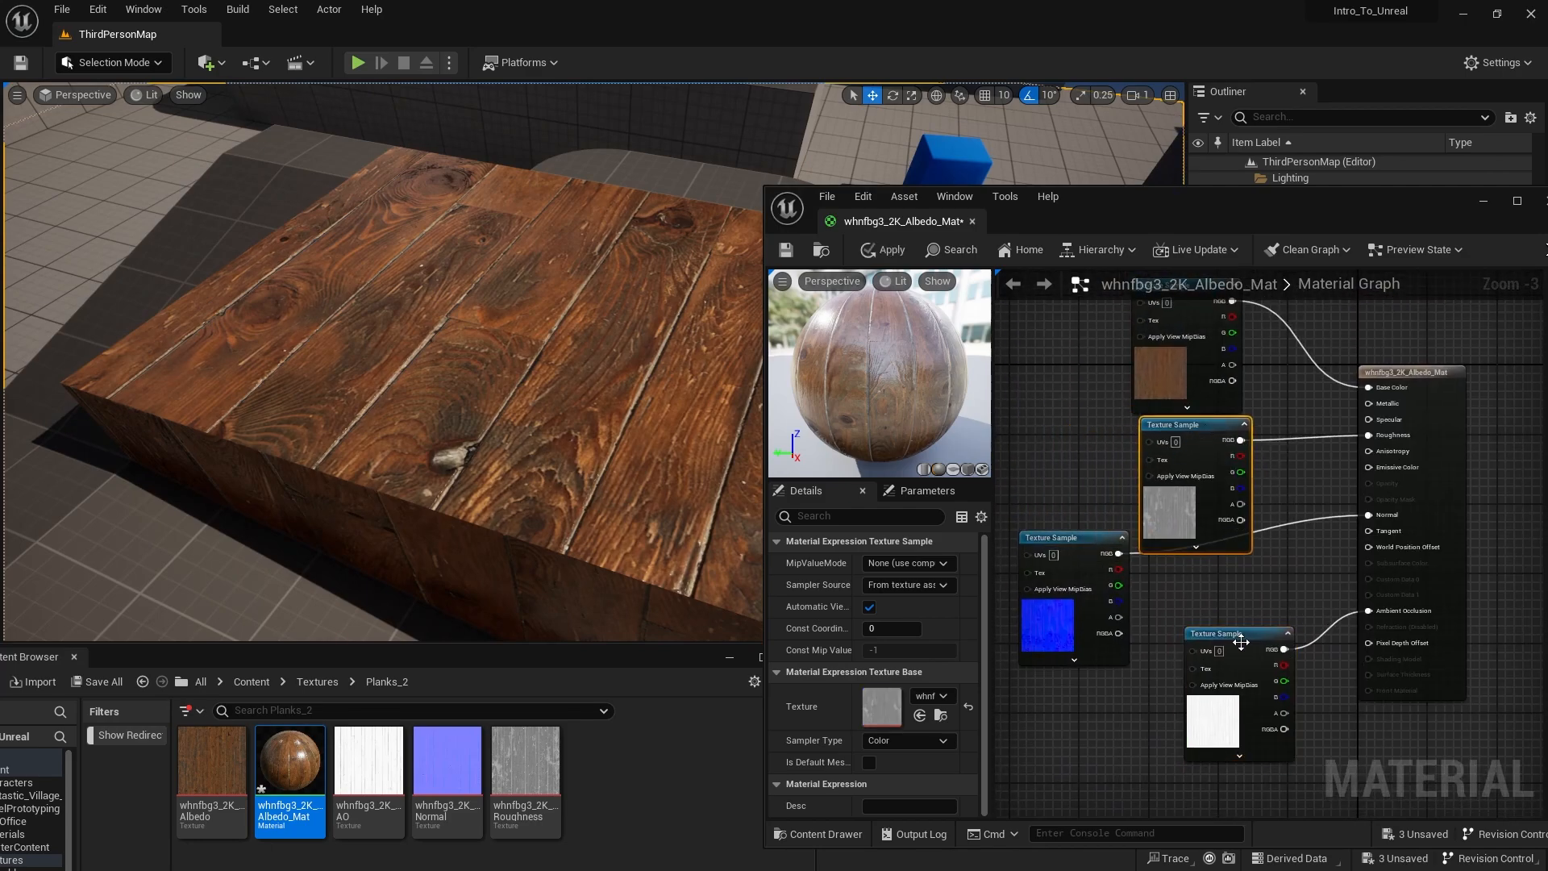
drag(1241, 643, 1181, 729)
drag(1086, 543, 1202, 566)
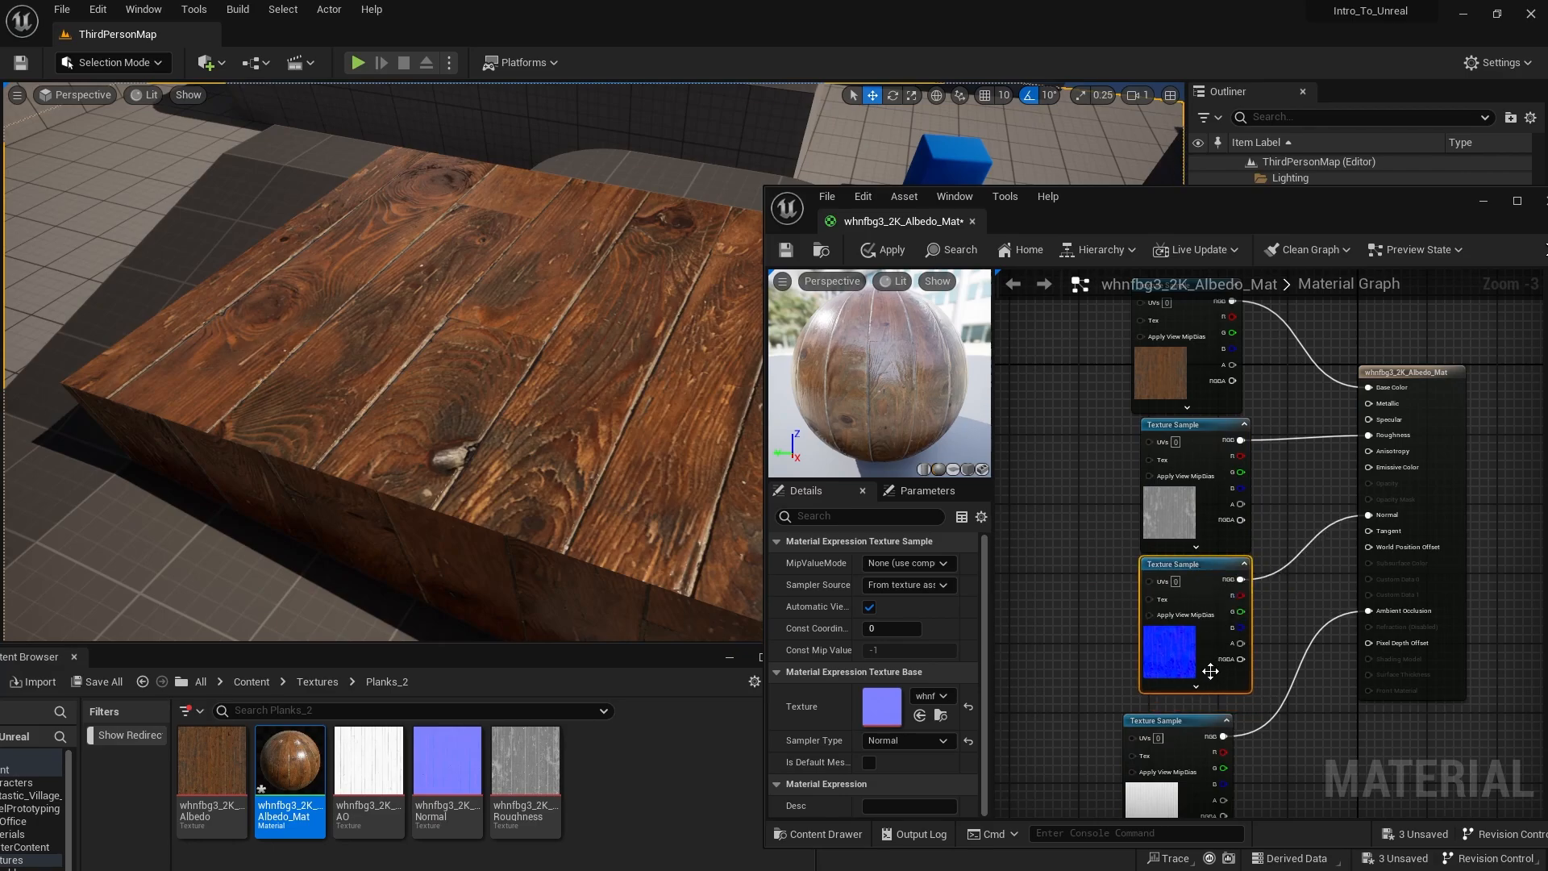
drag(1201, 718, 1218, 700)
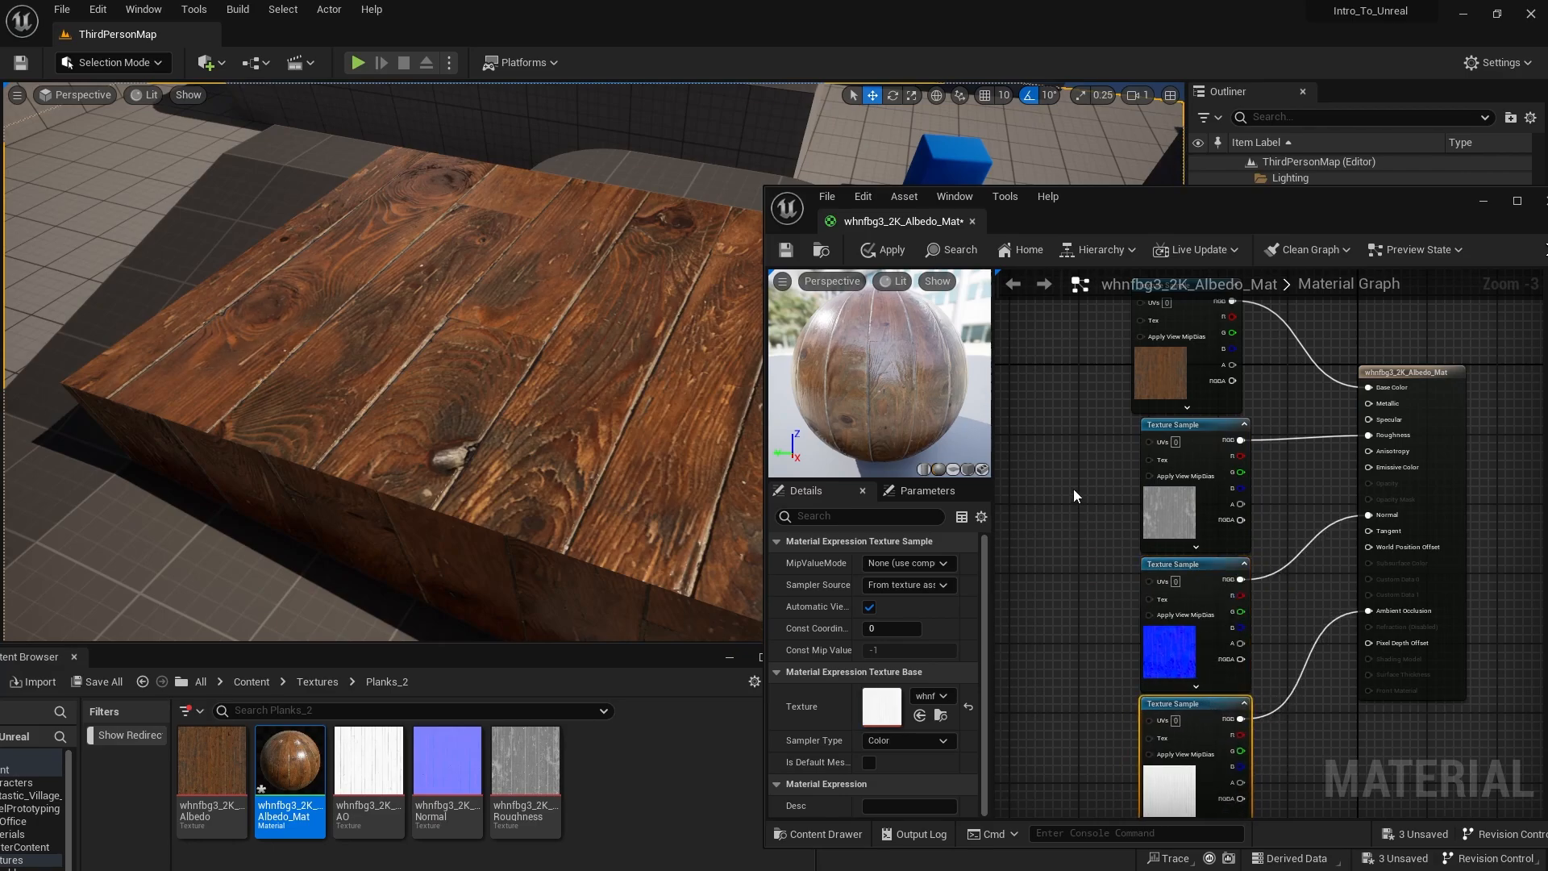
Step: Add a TextureCoordinate node in the empty graph area left of the four Texture Sample nodes
right_drag(1039, 467, 1347, 387)
click(1213, 340)
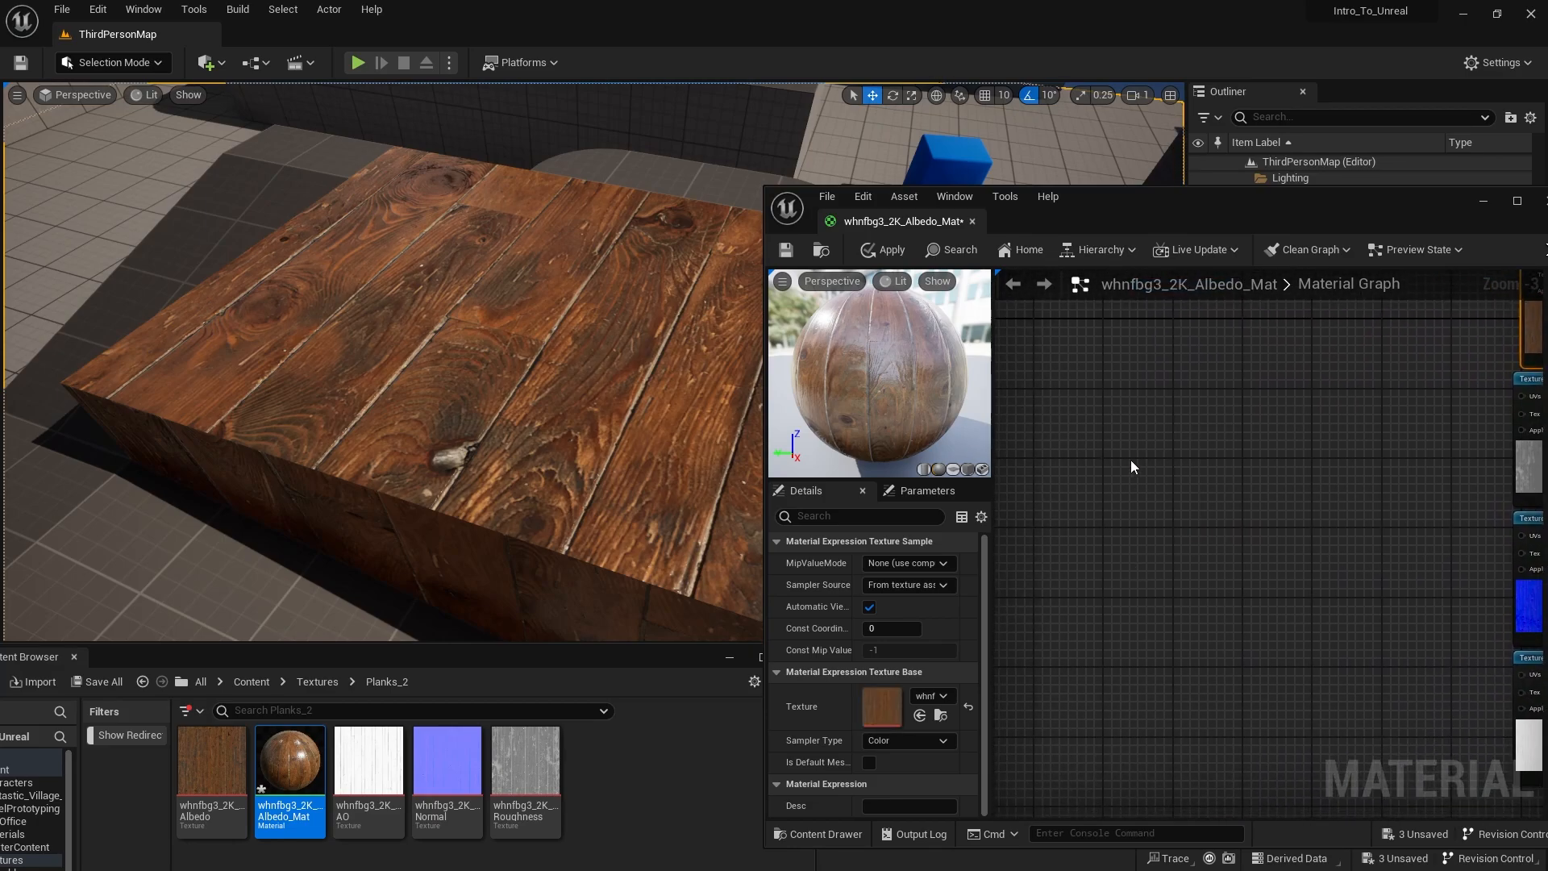
right_click(1032, 464)
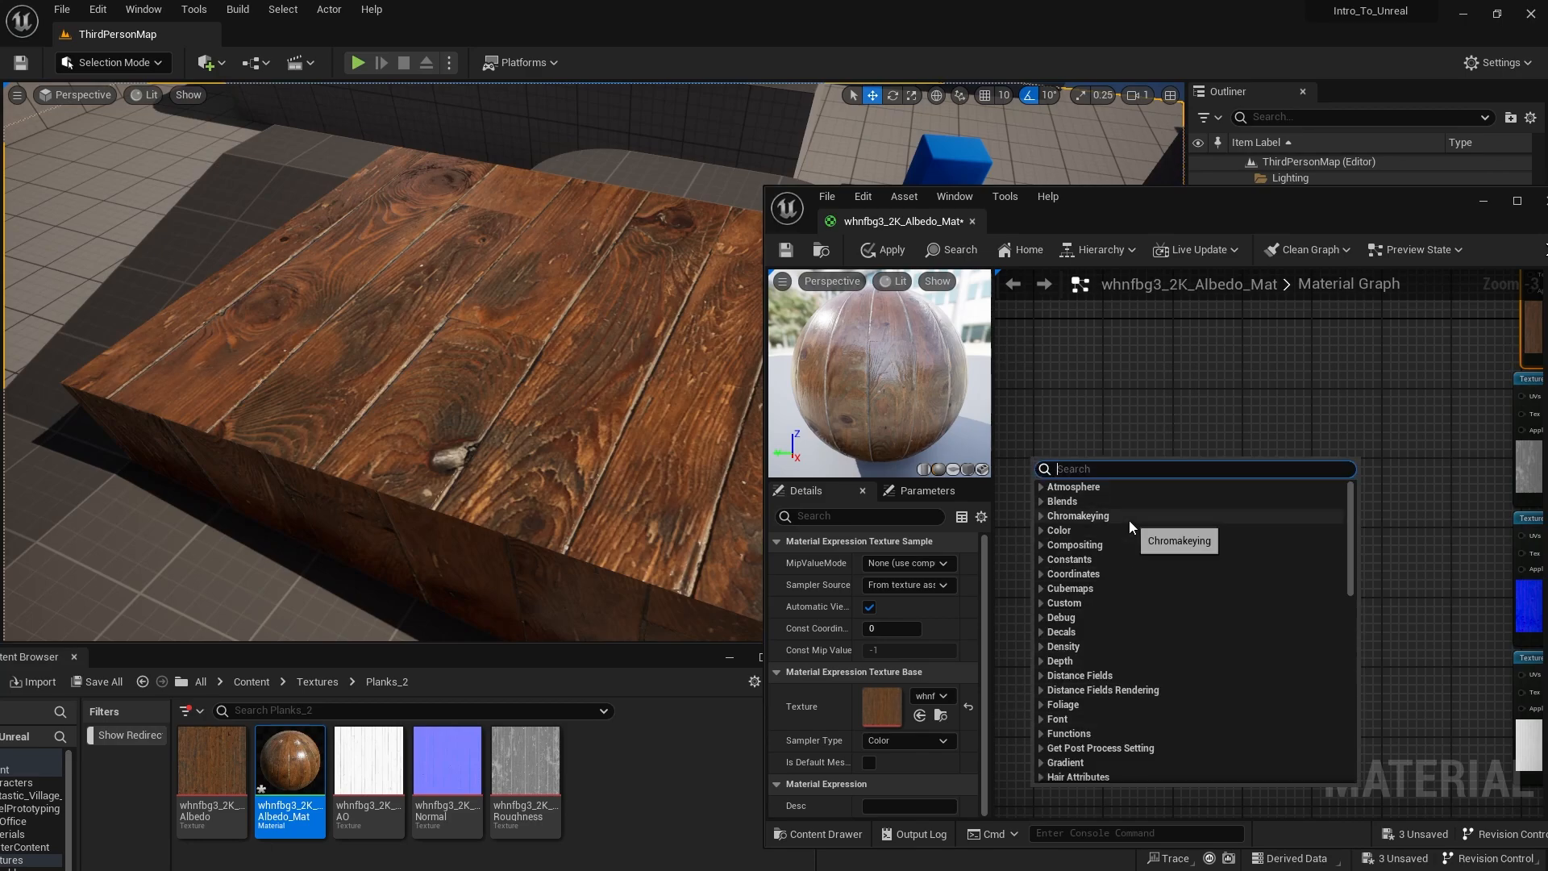
text(TEXT)
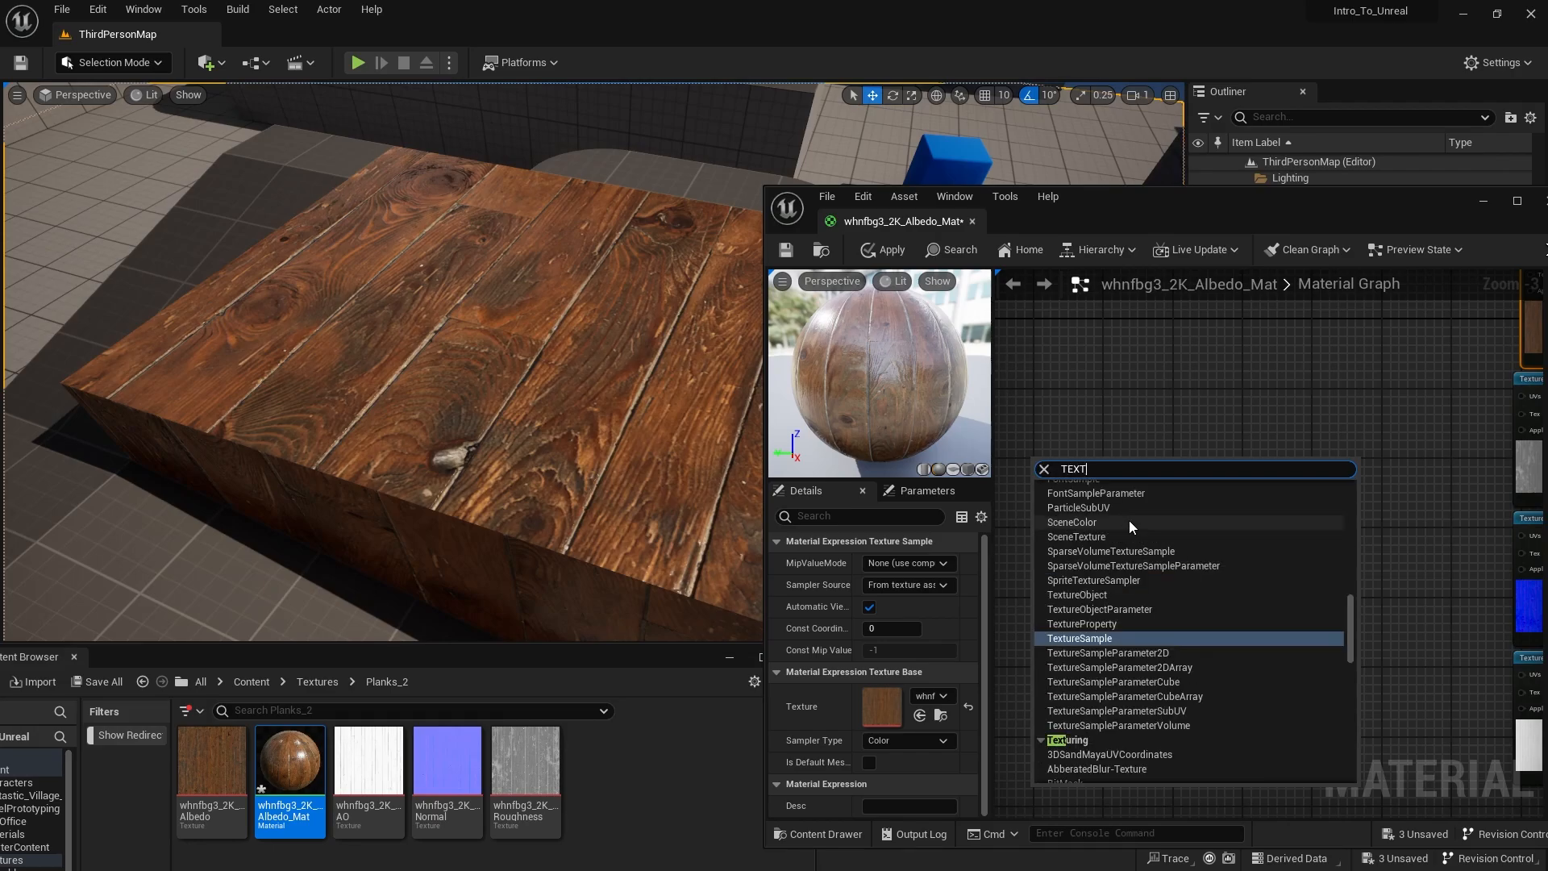
text(UREC)
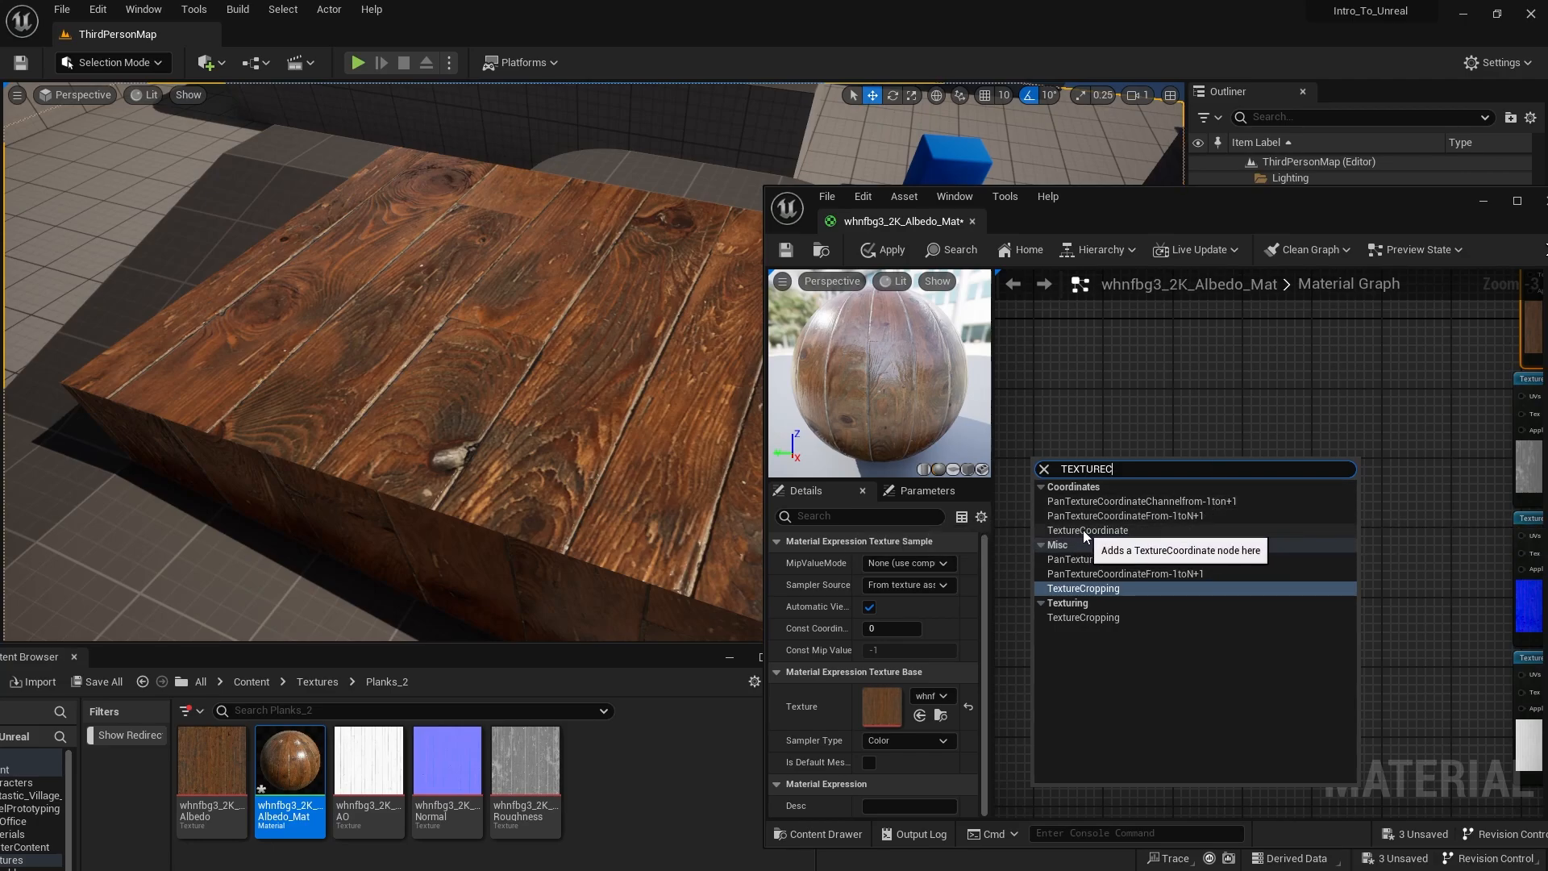
click(1073, 531)
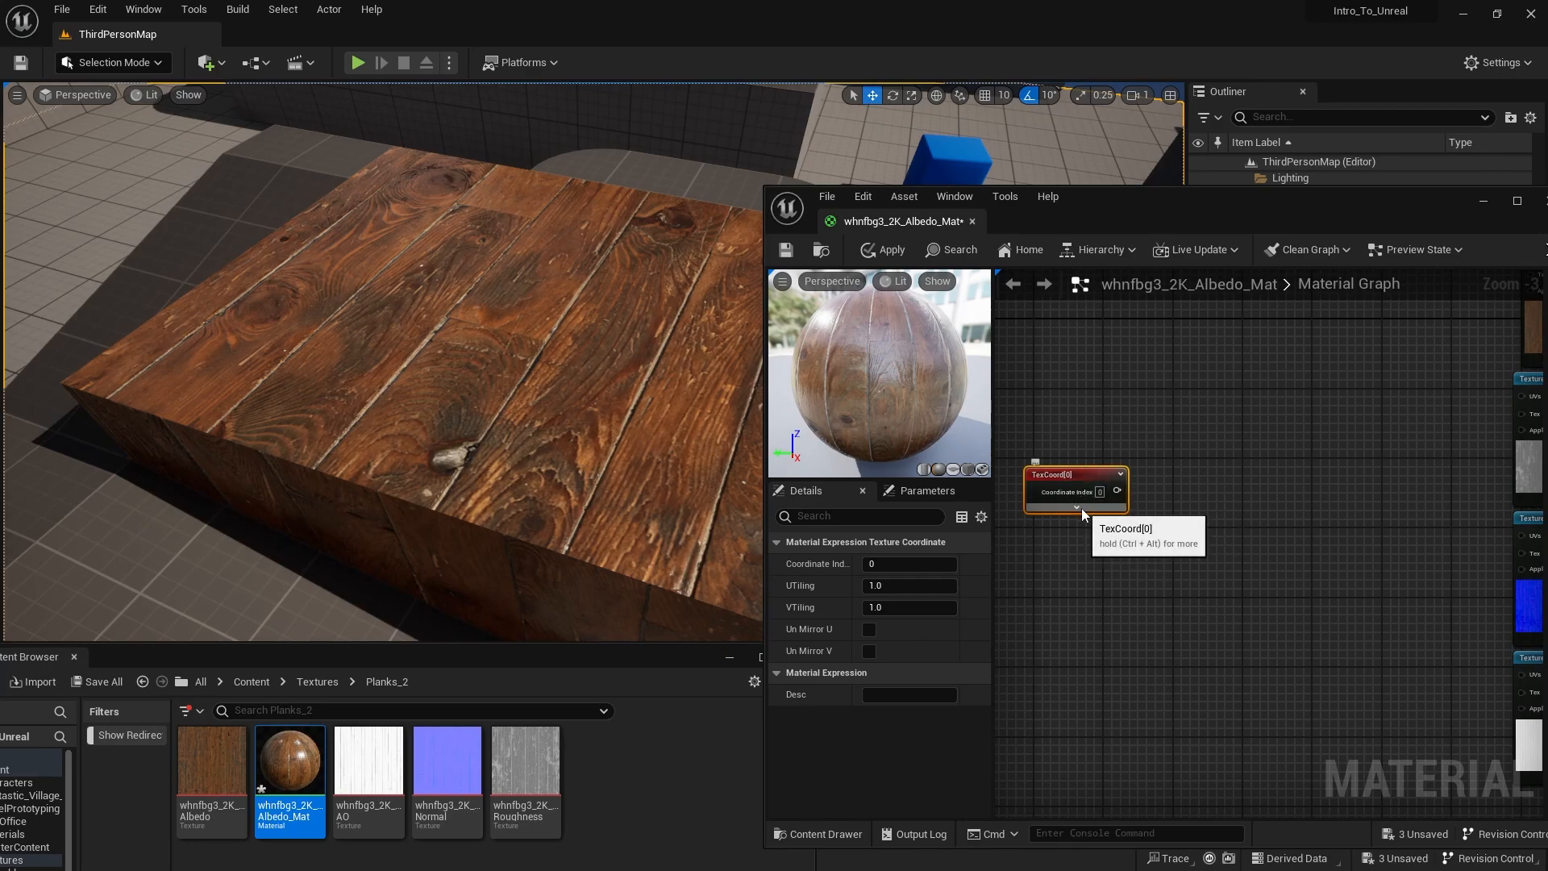
Step: Add a ComponentMask fed by the TexCoord output, place it slightly above that node and limit it to the R channel
right_drag(1268, 527, 1314, 563)
scroll(1186, 545, up, 1)
drag(1192, 525, 1226, 531)
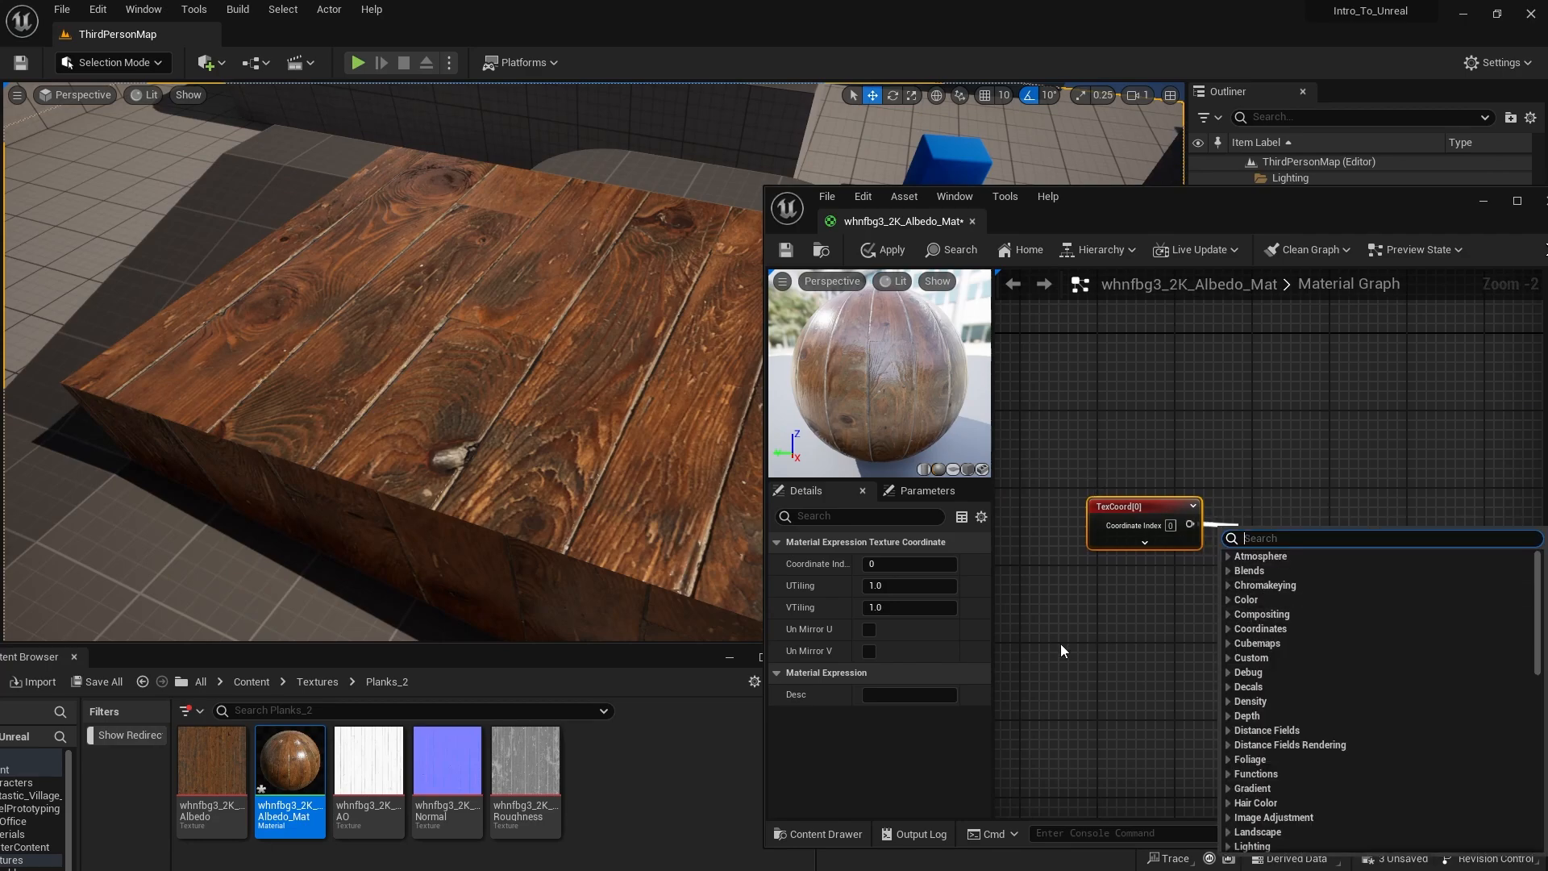
text(com)
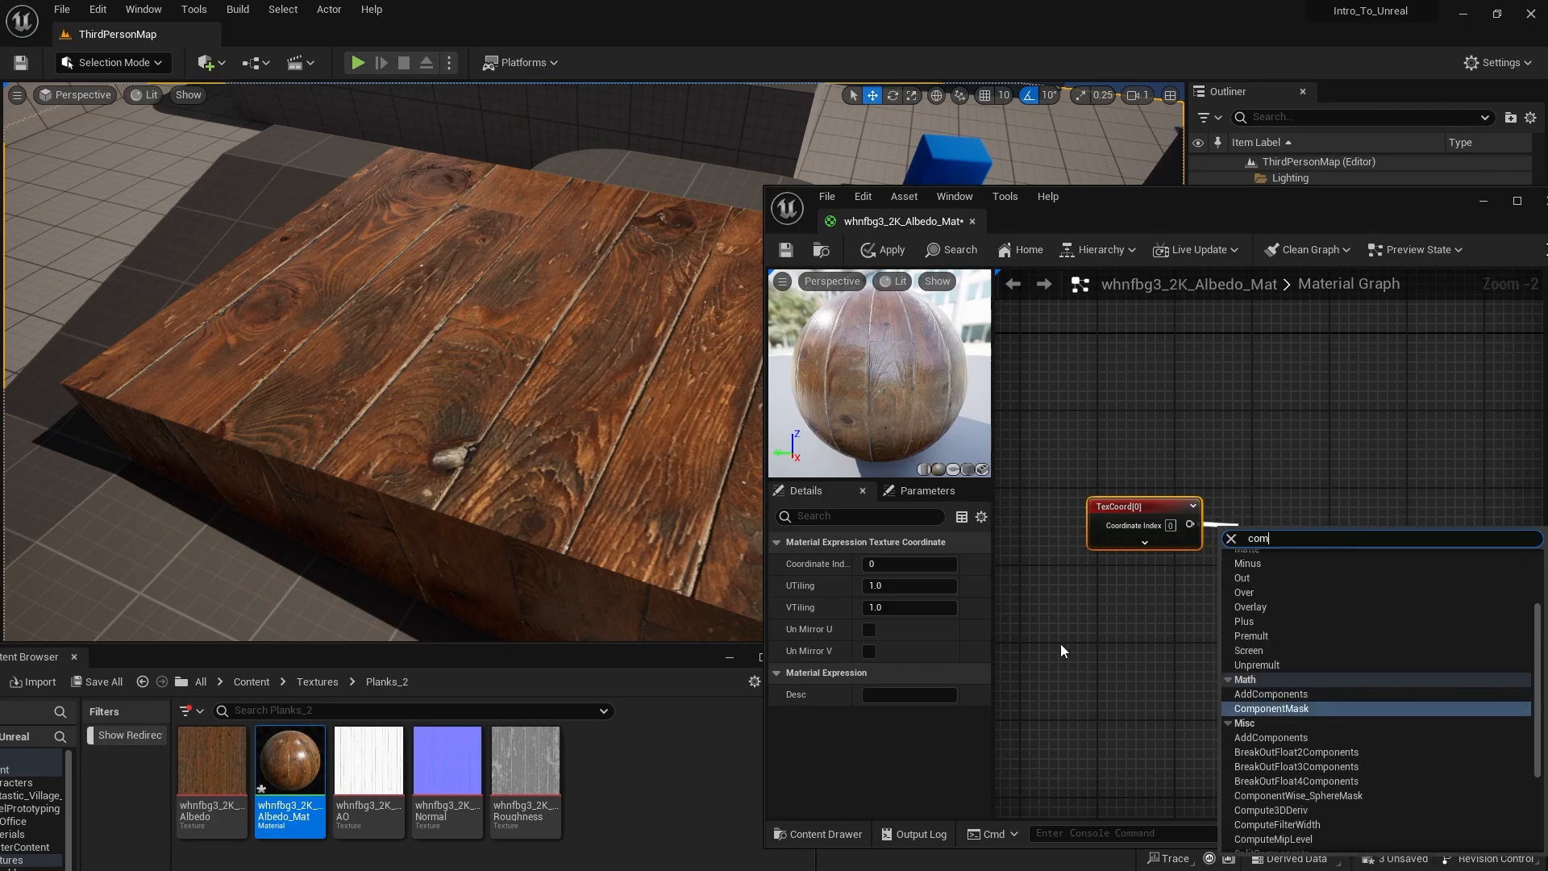
click(1272, 709)
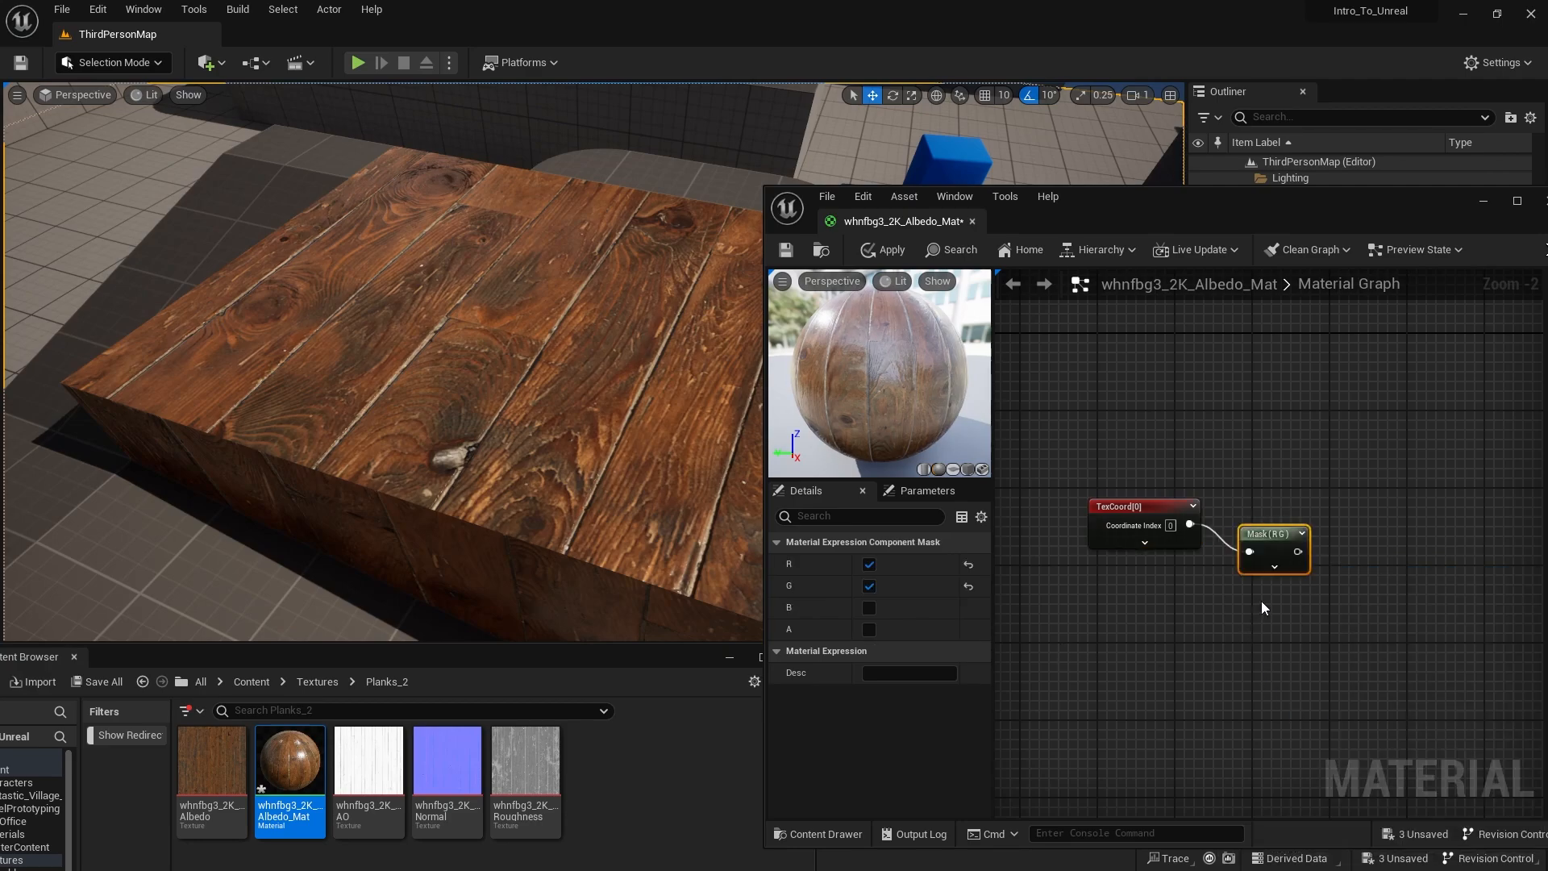
drag(1279, 540, 1273, 483)
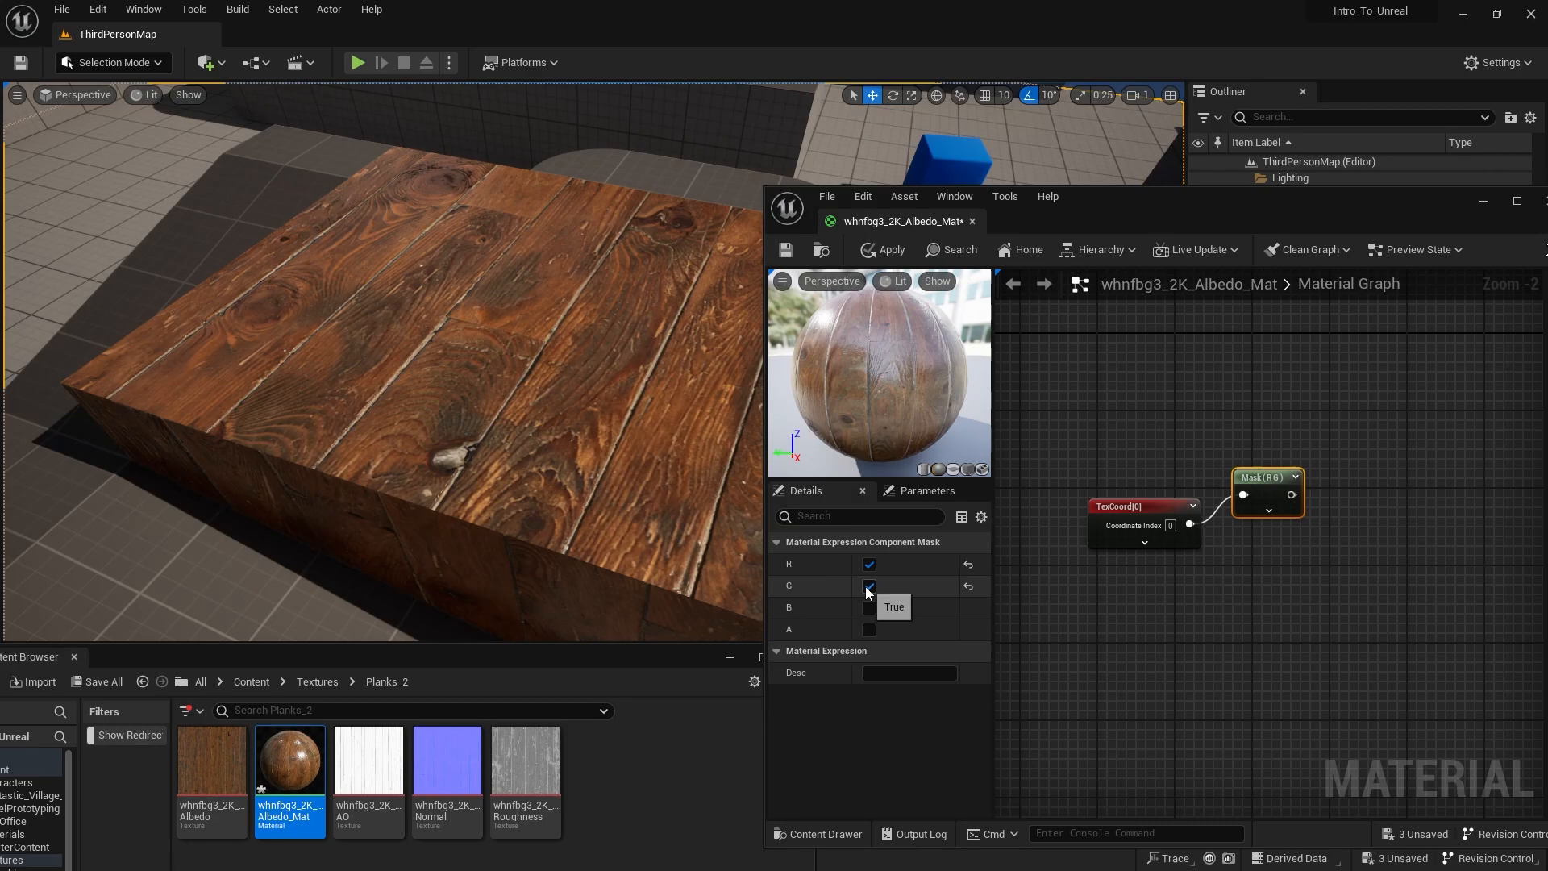
click(869, 588)
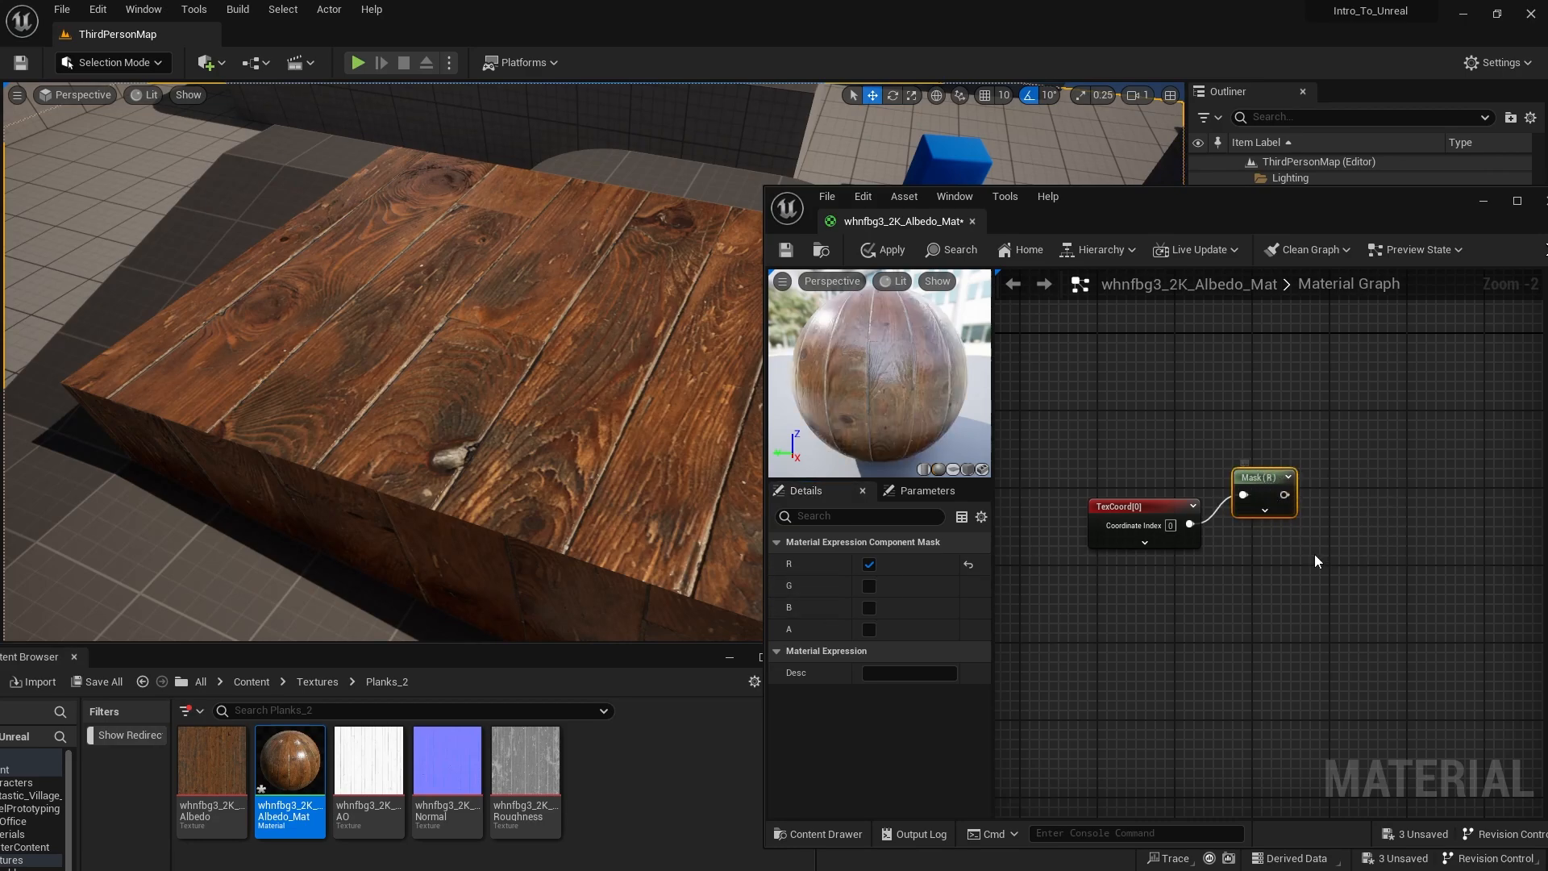
Step: Duplicate the R mask below the original, feed it from the TexCoord output and restrict it to the G channel
key(ctrl+d)
drag(1337, 563, 1191, 525)
click(868, 585)
click(869, 564)
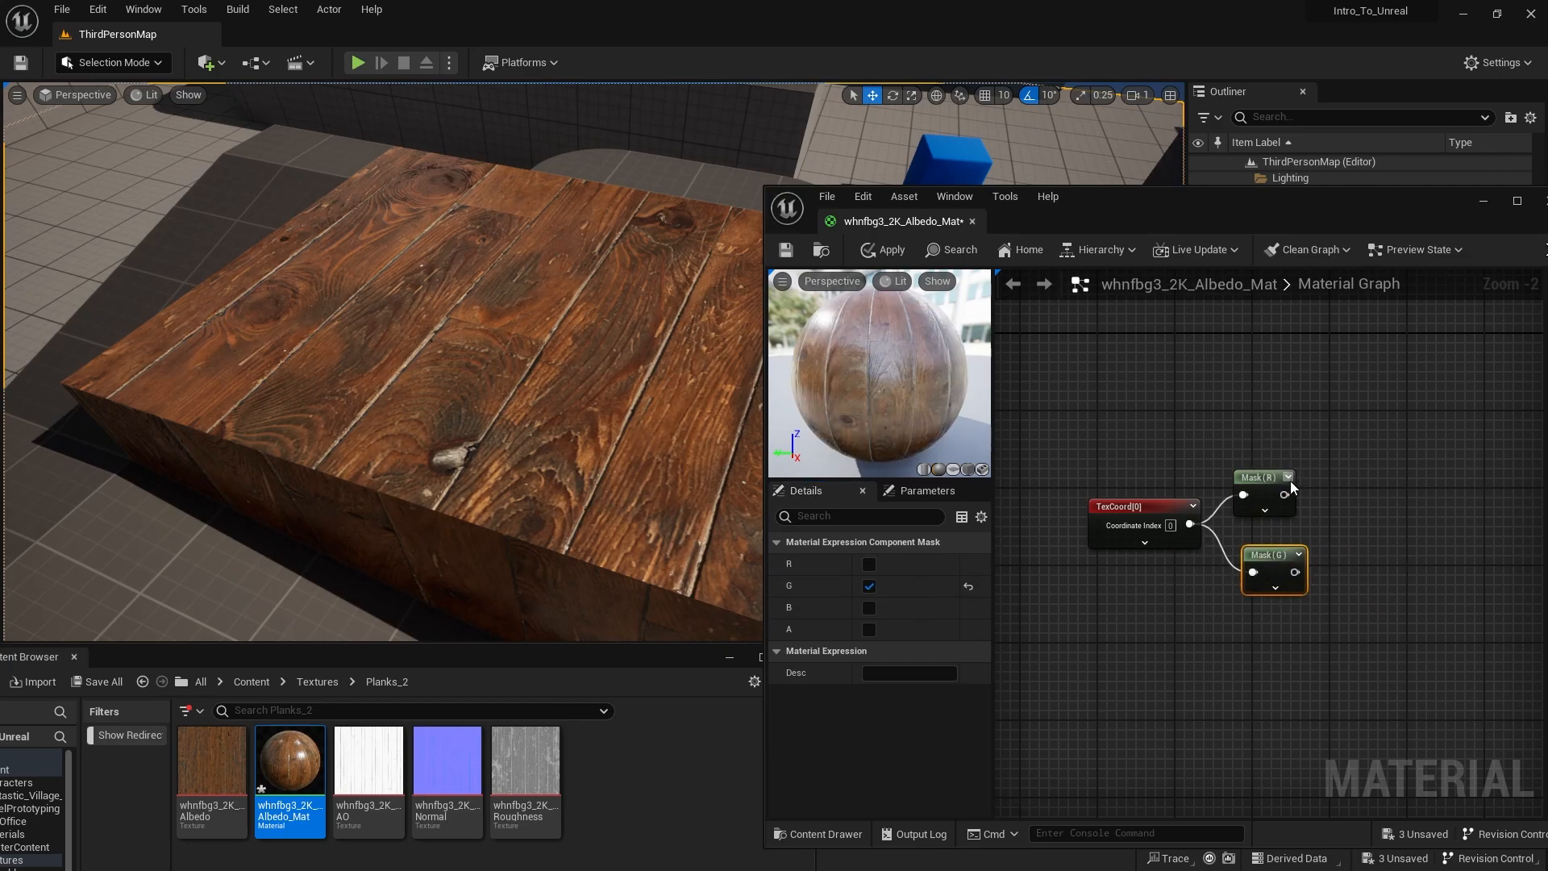
mouse_move(1285, 567)
mouse_down()
mouse_move(1267, 567)
mouse_move(1295, 570)
mouse_up()
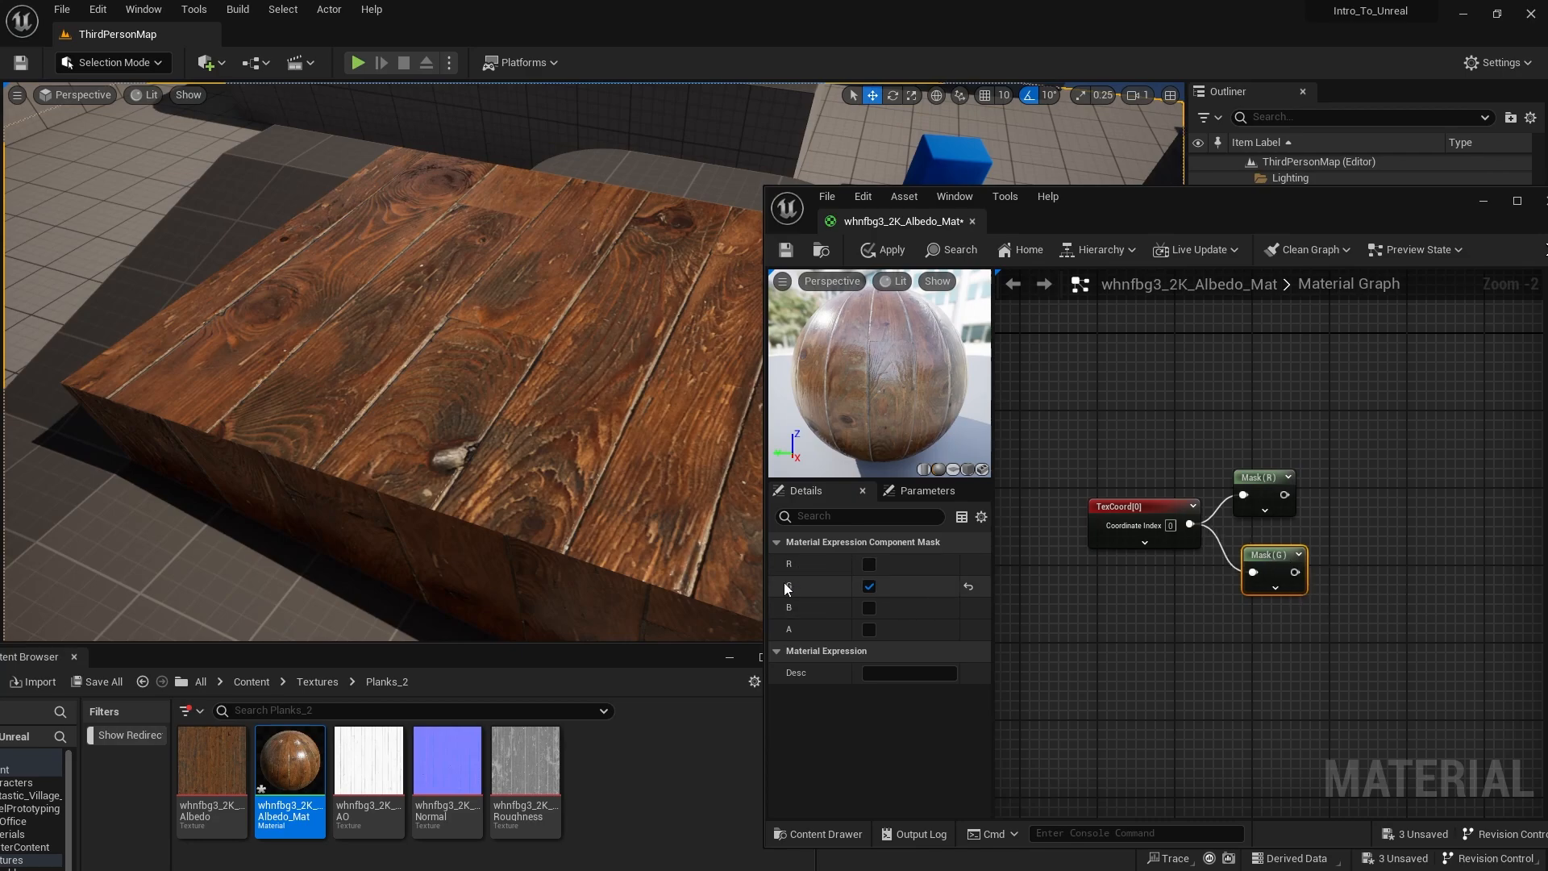
Step: Align the R and G mask nodes in one column with a wider vertical gap between them
right_drag(1333, 606, 1236, 641)
scroll(1226, 621, up, 1)
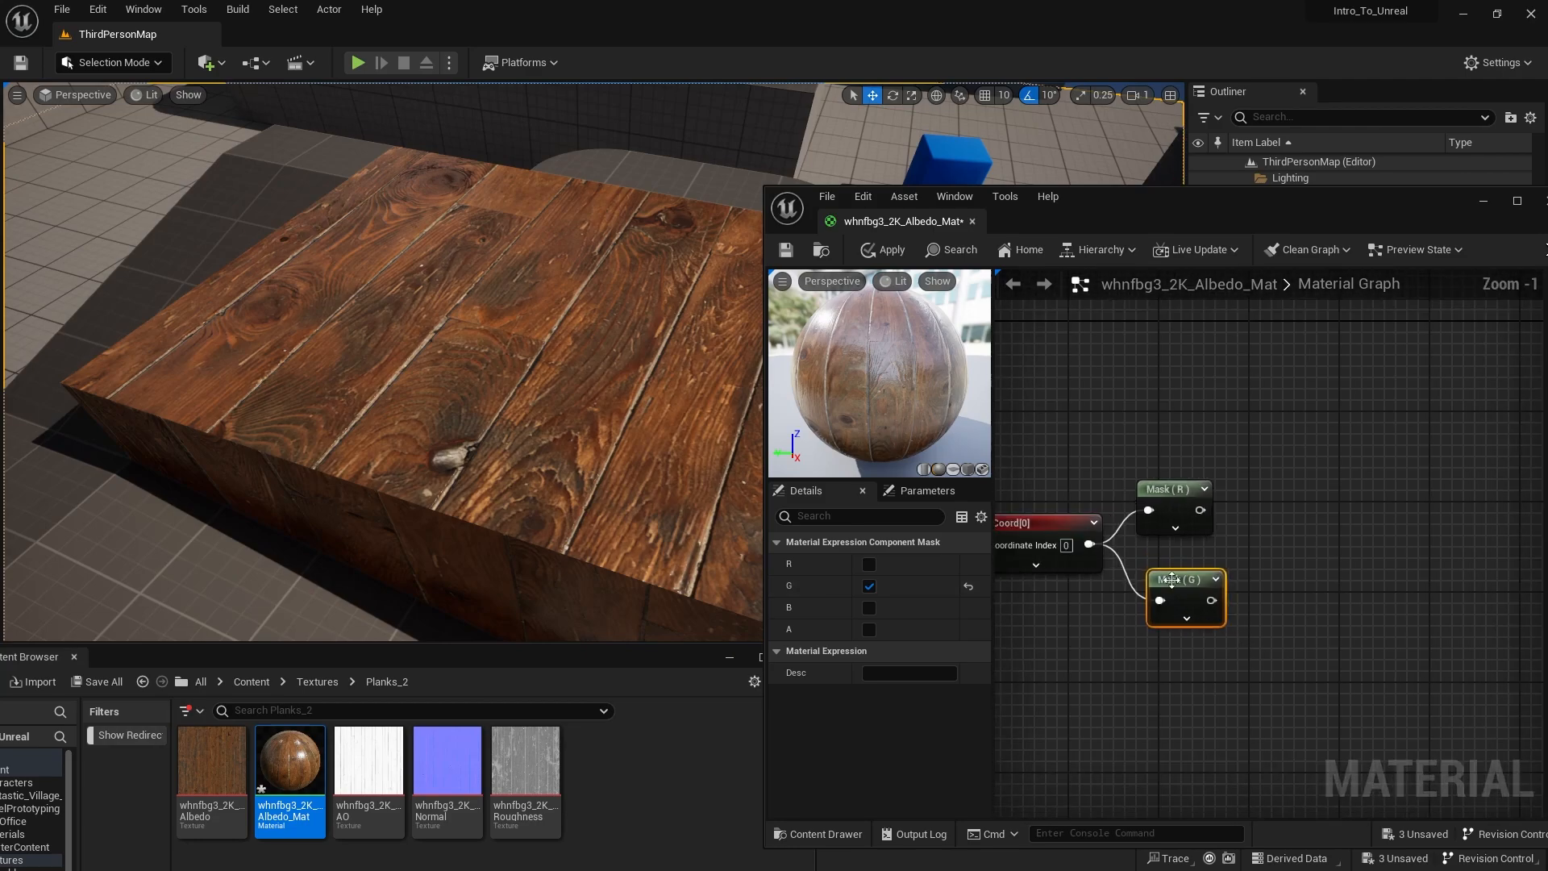
drag(1168, 584, 1161, 592)
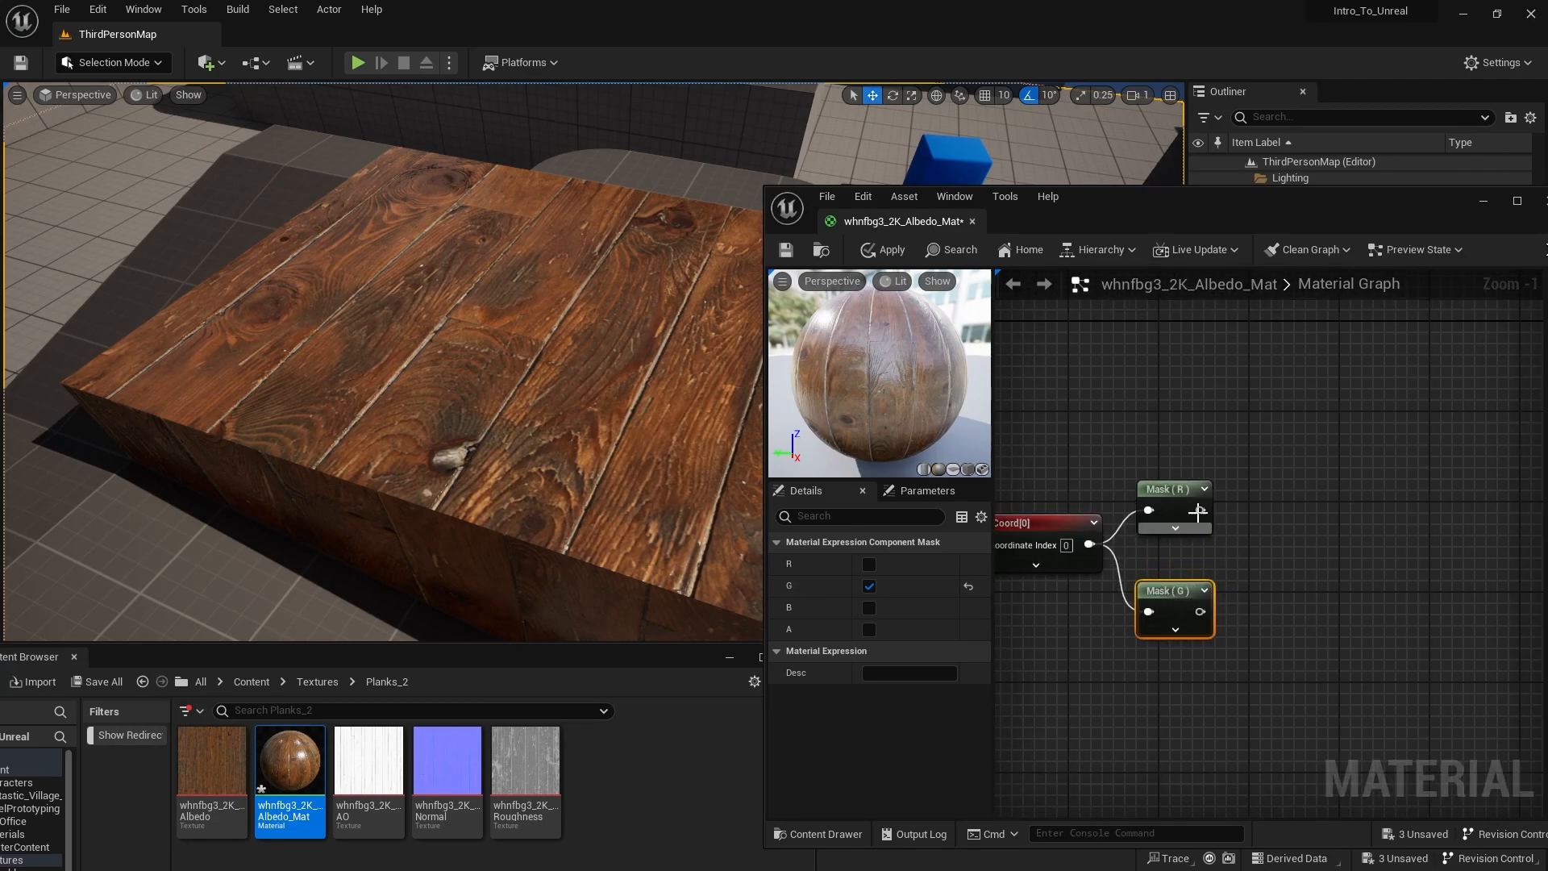
right_drag(1270, 533, 1235, 566)
drag(1150, 533, 1156, 500)
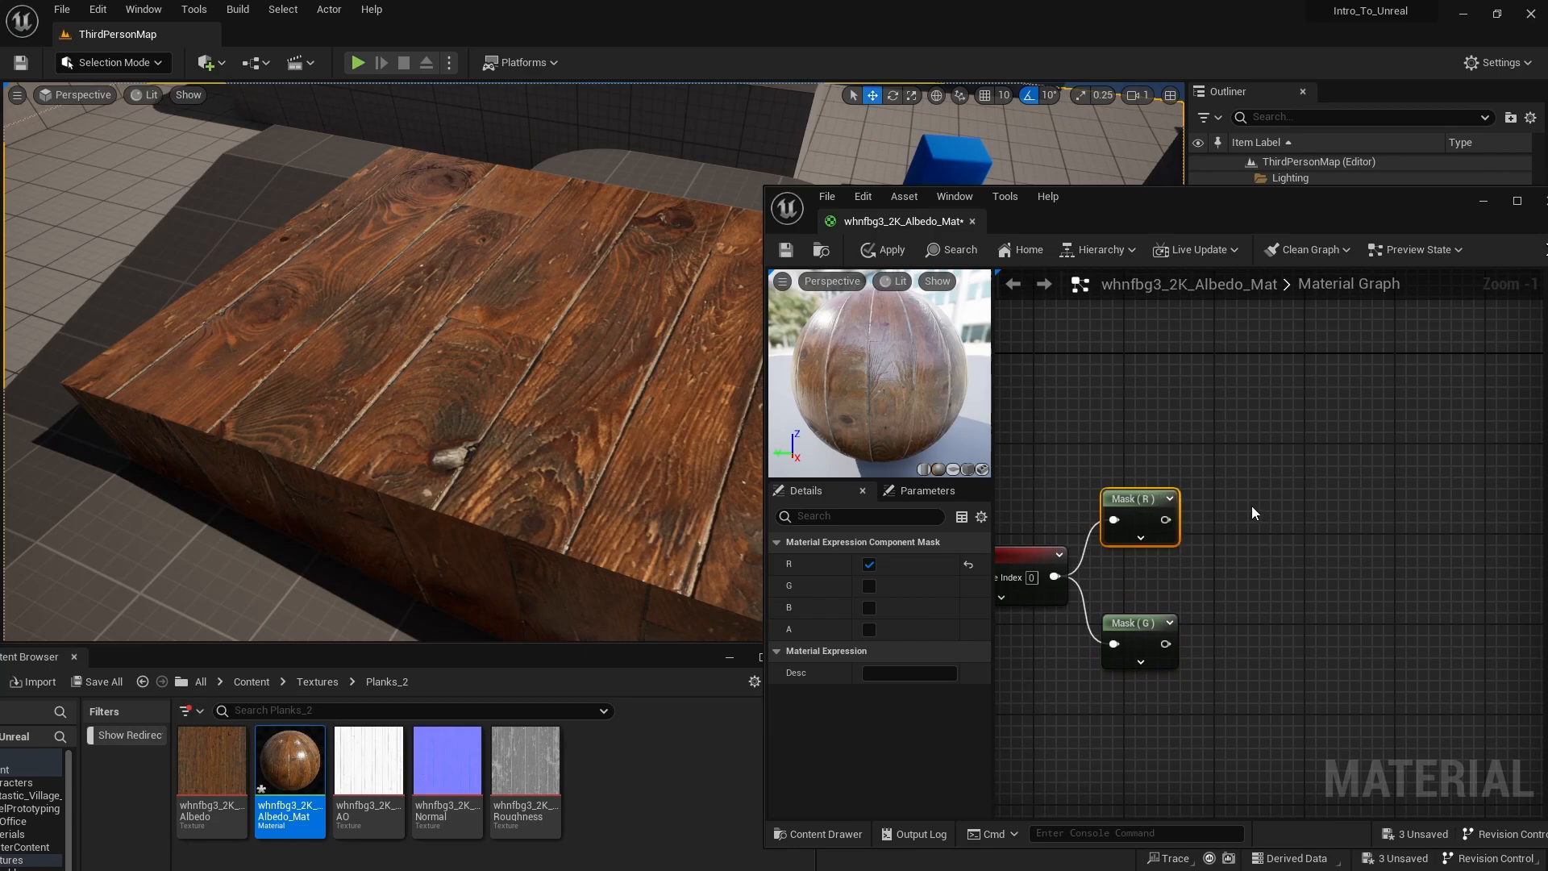
Step: Add a Multiply node beside each mask and connect each mask's output to its Multiply node's A input
click(1251, 505)
drag(1285, 520, 1259, 504)
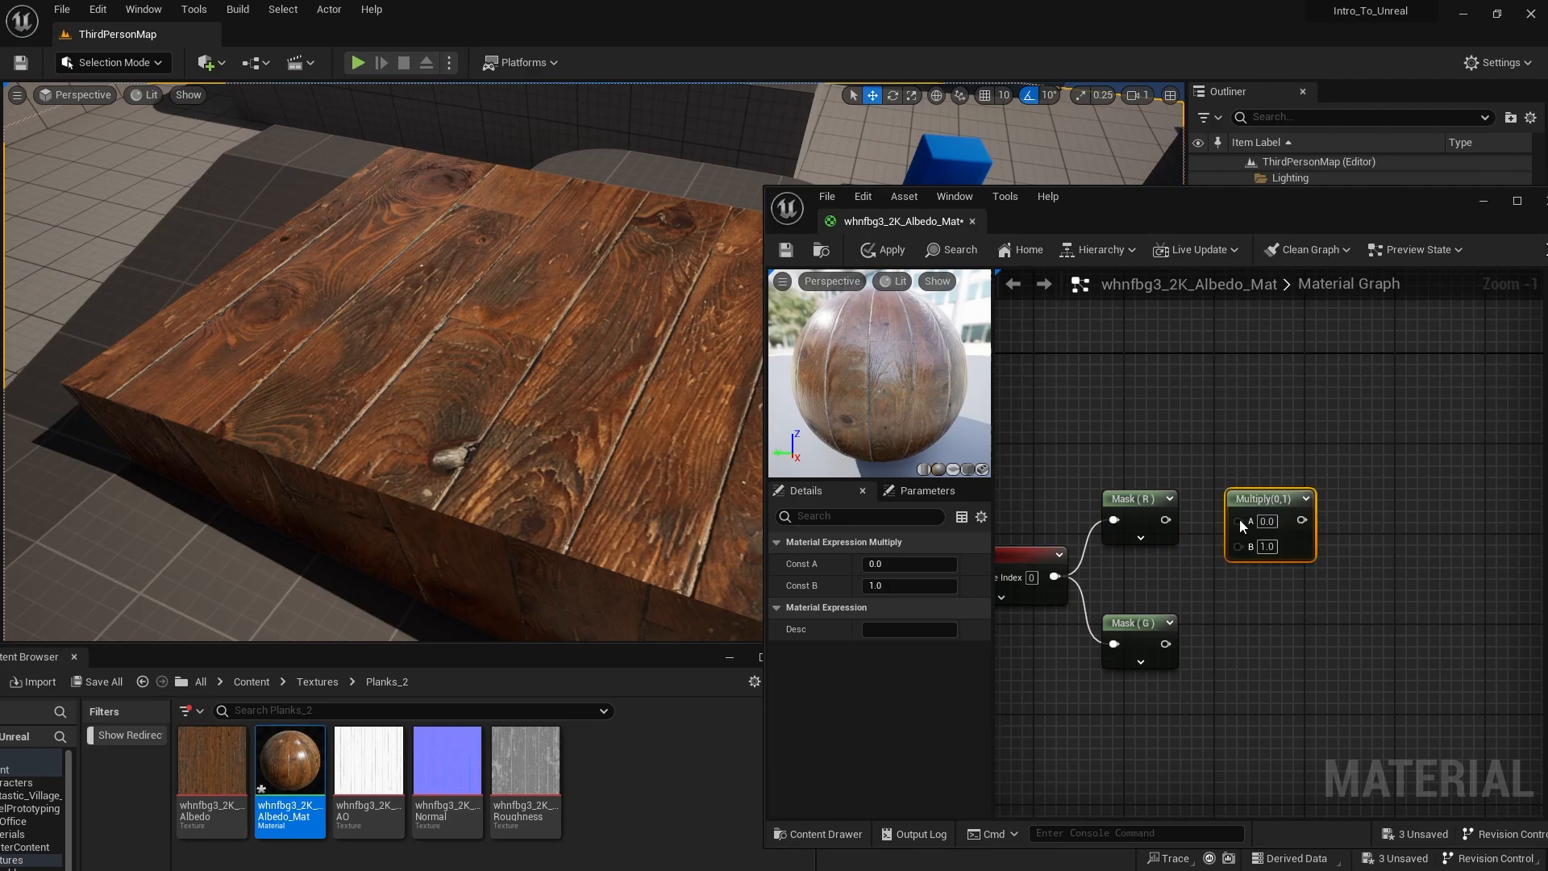
drag(1166, 521, 1239, 520)
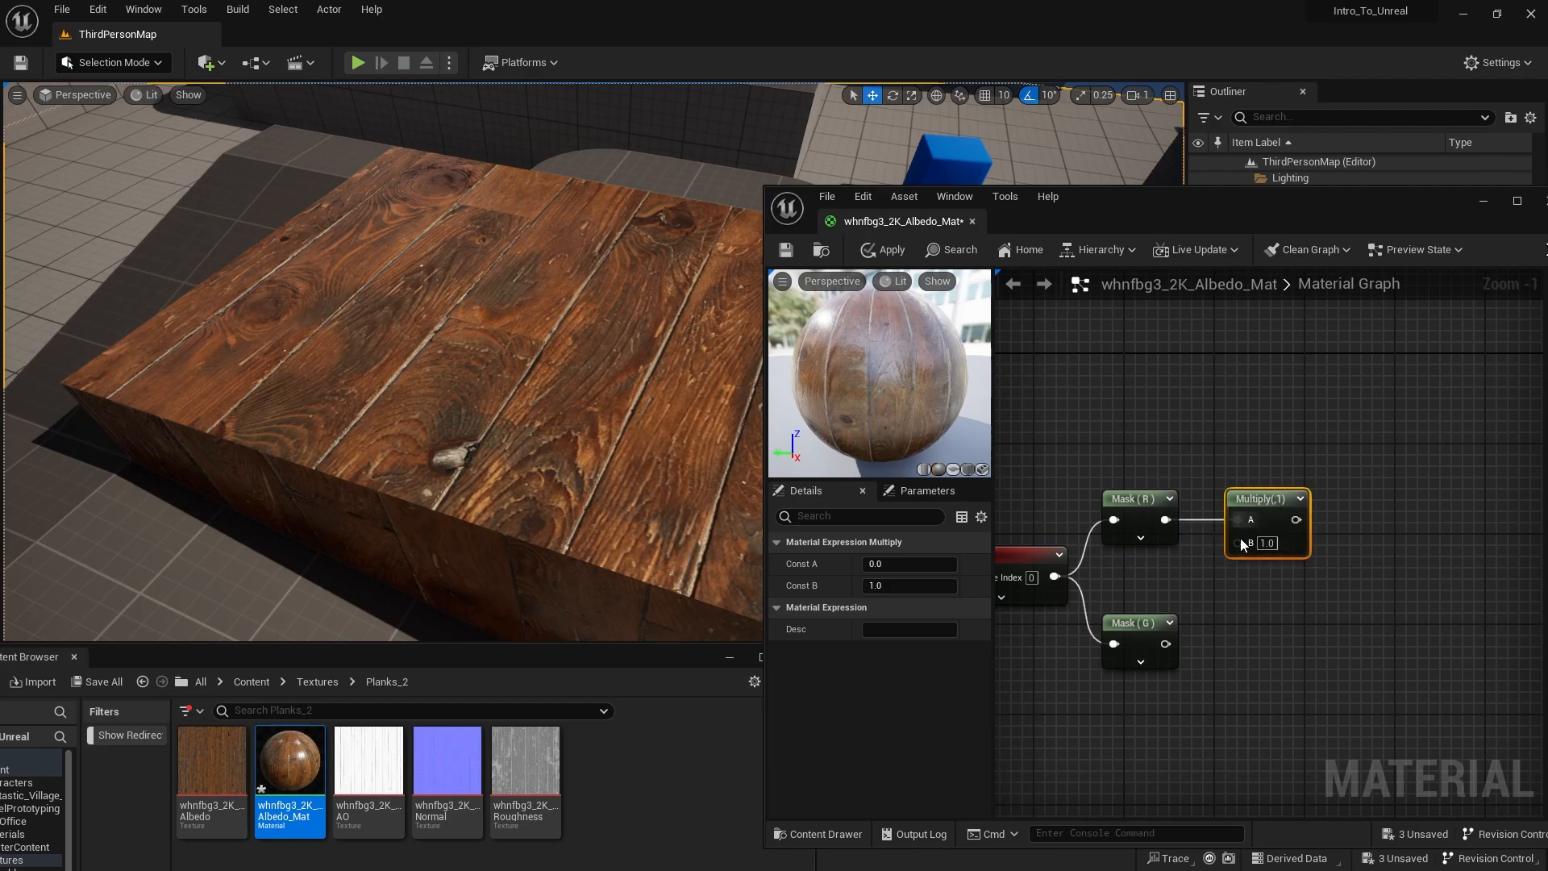
click(1294, 625)
drag(1323, 618, 1250, 622)
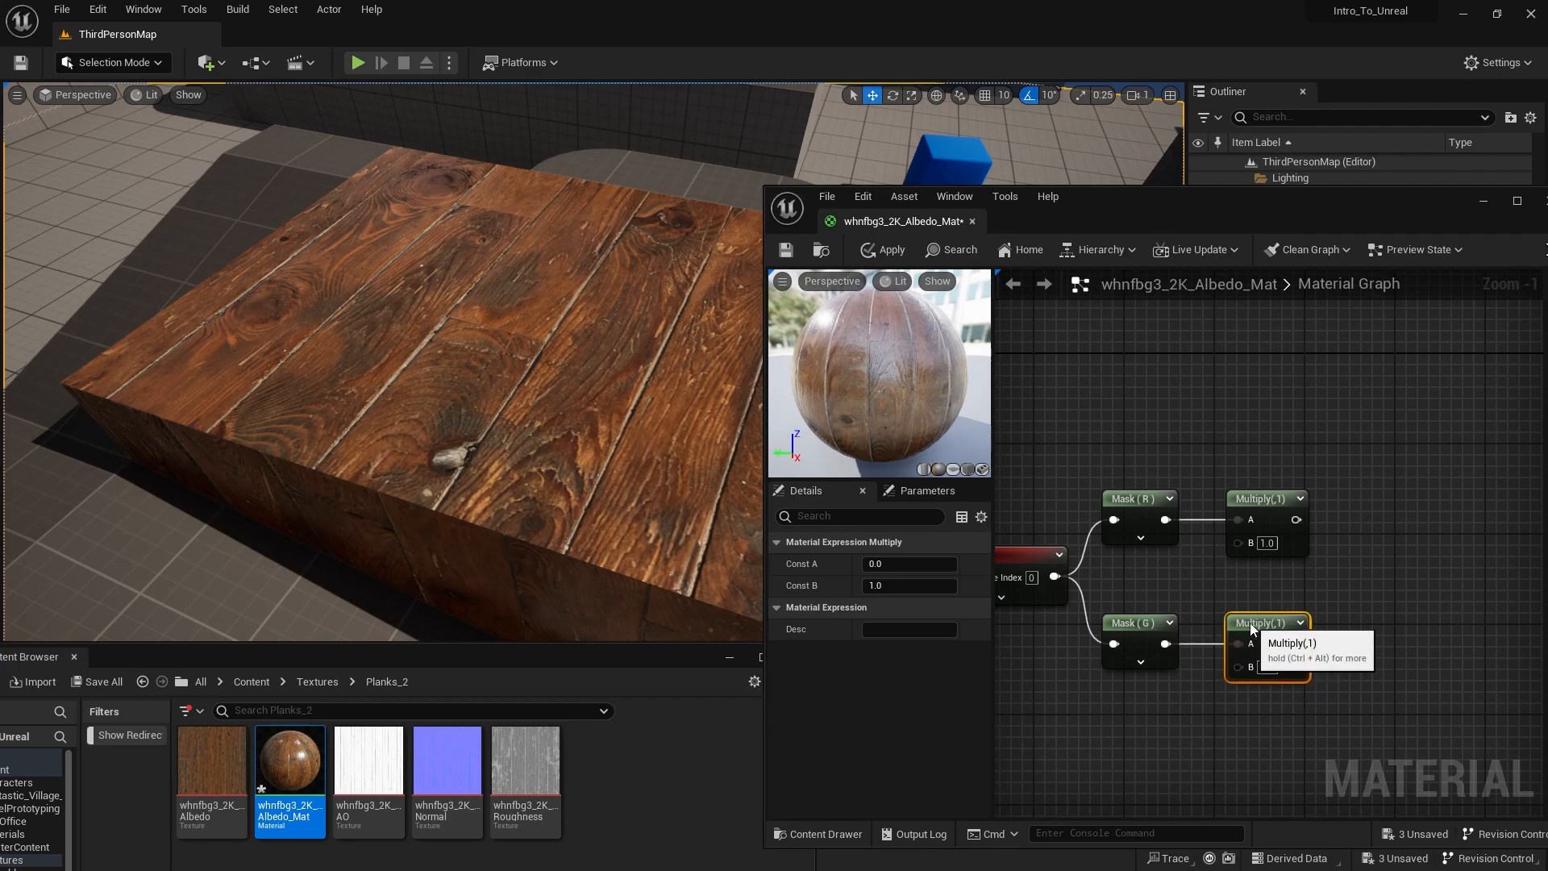
Step: Add an AppendVector node, connect the R-branch Multiply to A and the G-branch Multiply to B, and center it between them
right_click(1392, 563)
text(append)
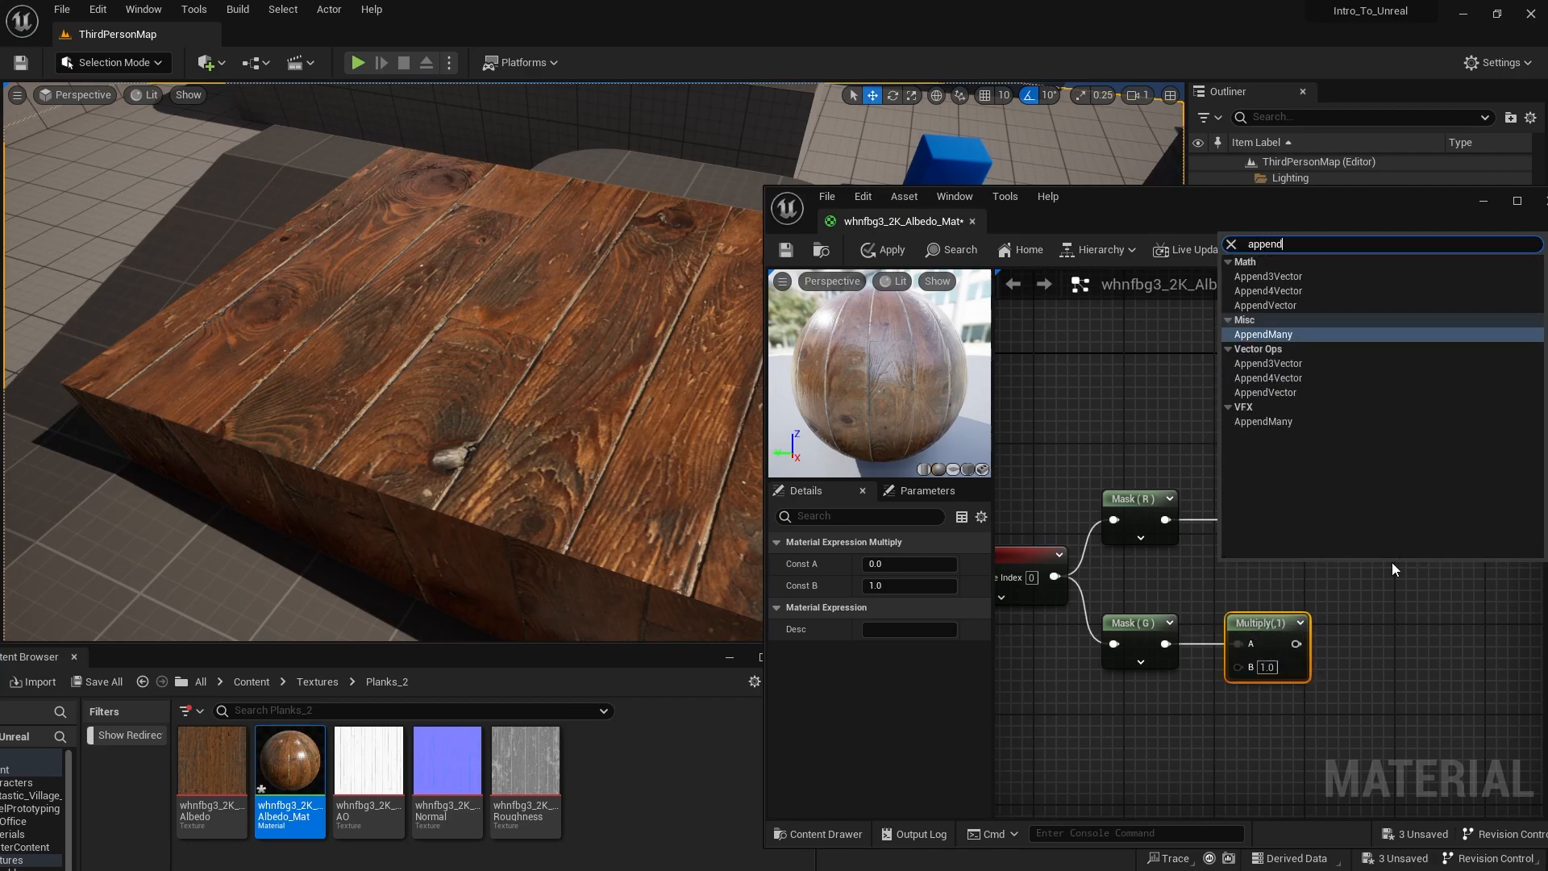
click(1294, 393)
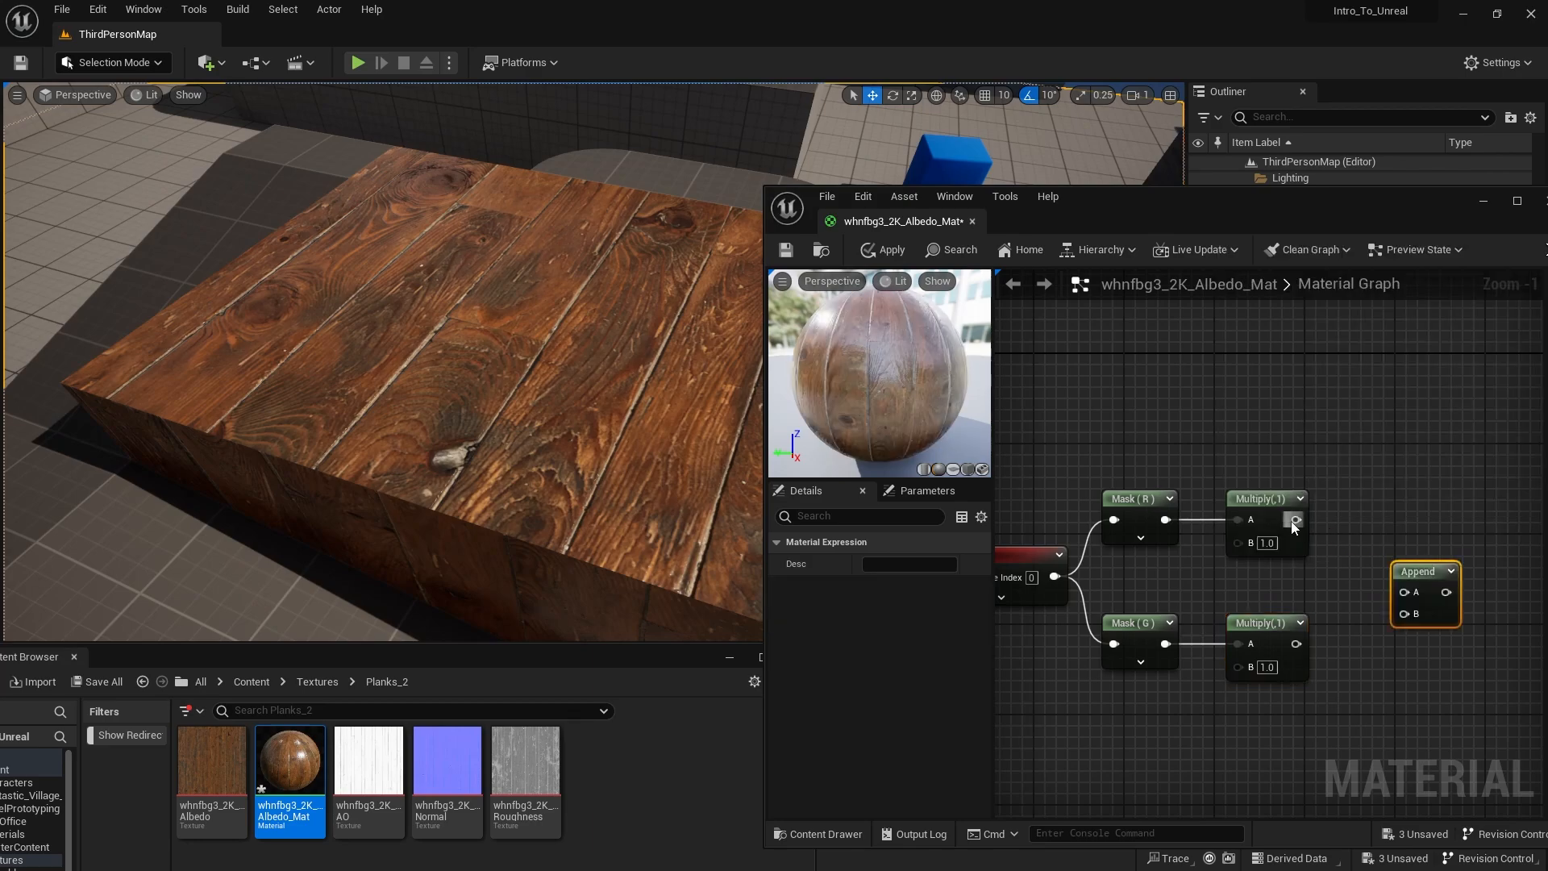
drag(1293, 523, 1297, 645)
drag(1455, 587, 1438, 571)
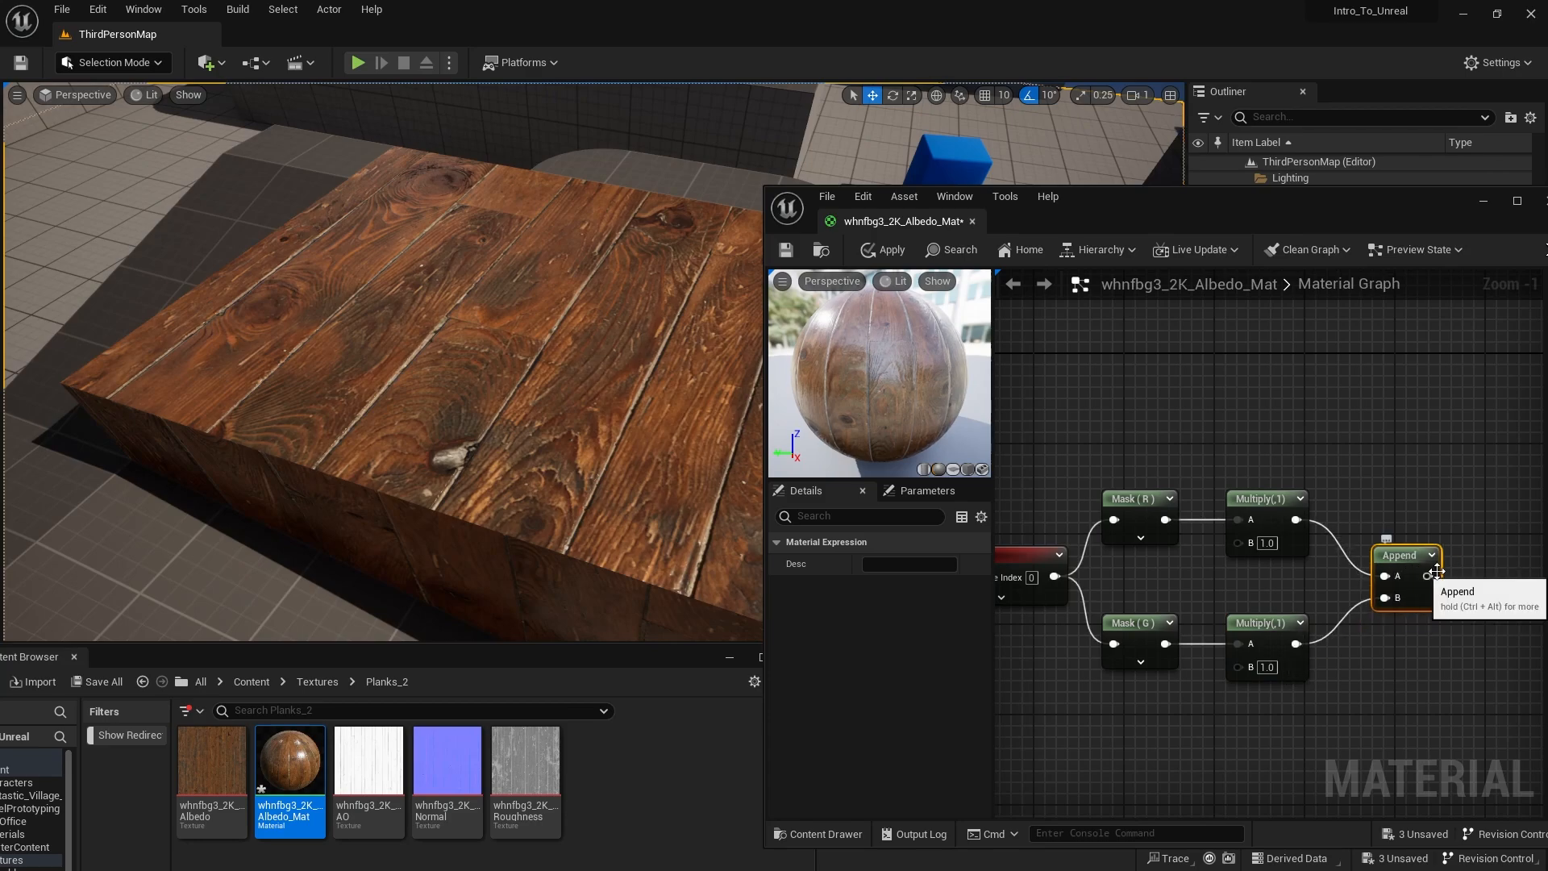
Step: Connect the Append output to the UVs inputs of all four Texture Sample nodes and apply the material changes
scroll(1437, 571, down, 2)
drag(1260, 595, 1384, 356)
scroll(1328, 380, up, 2)
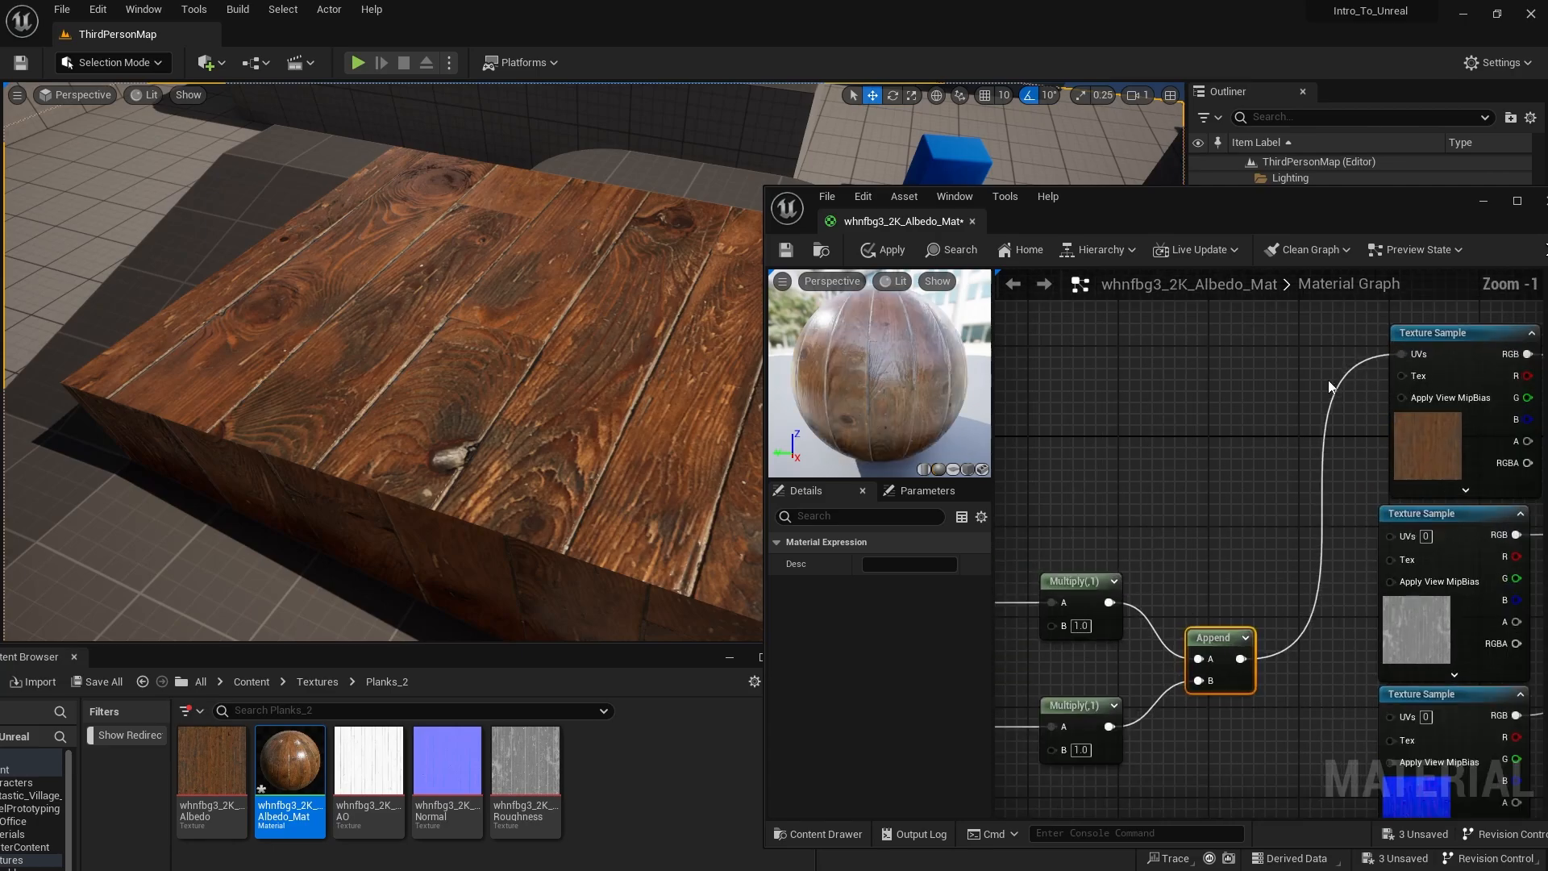
right_drag(1329, 380, 1177, 434)
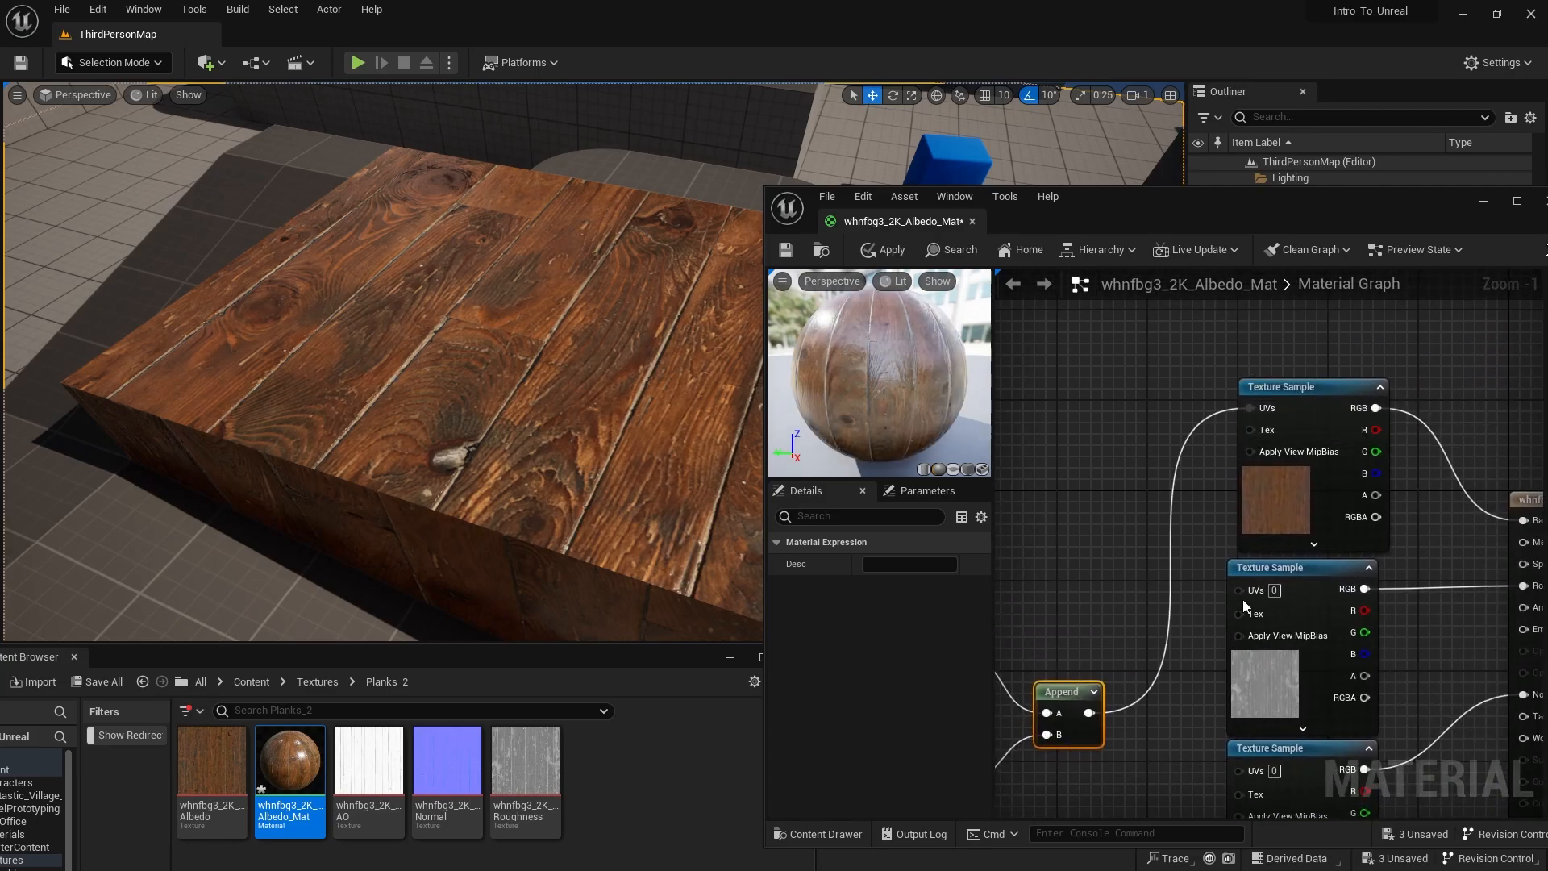
drag(1241, 593, 1091, 714)
scroll(1158, 718, down, 1)
right_drag(1158, 717, 1167, 426)
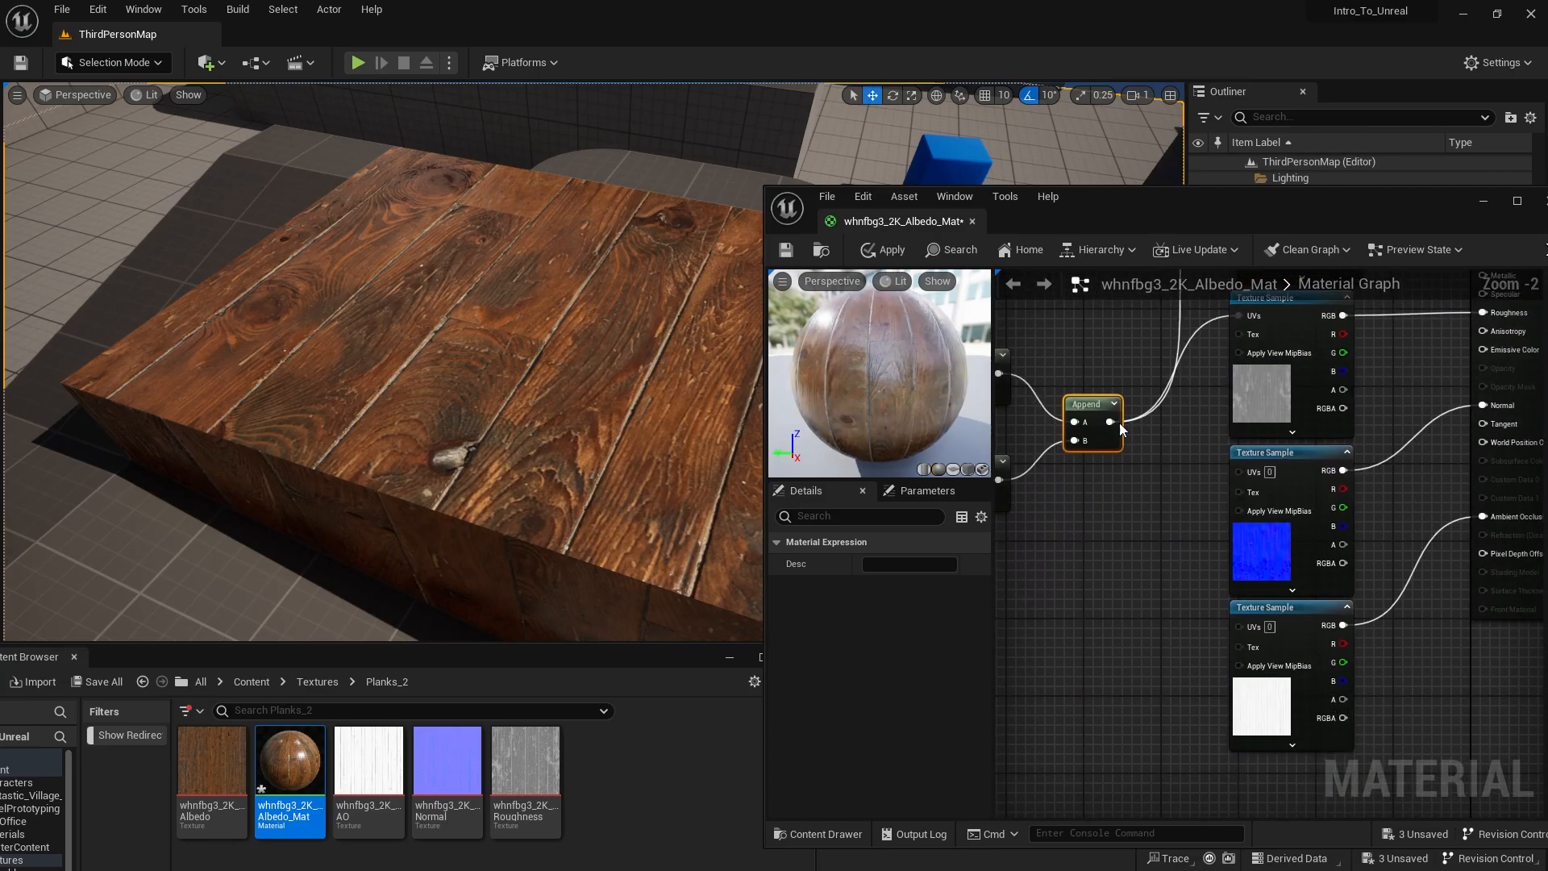
drag(1119, 423, 1245, 473)
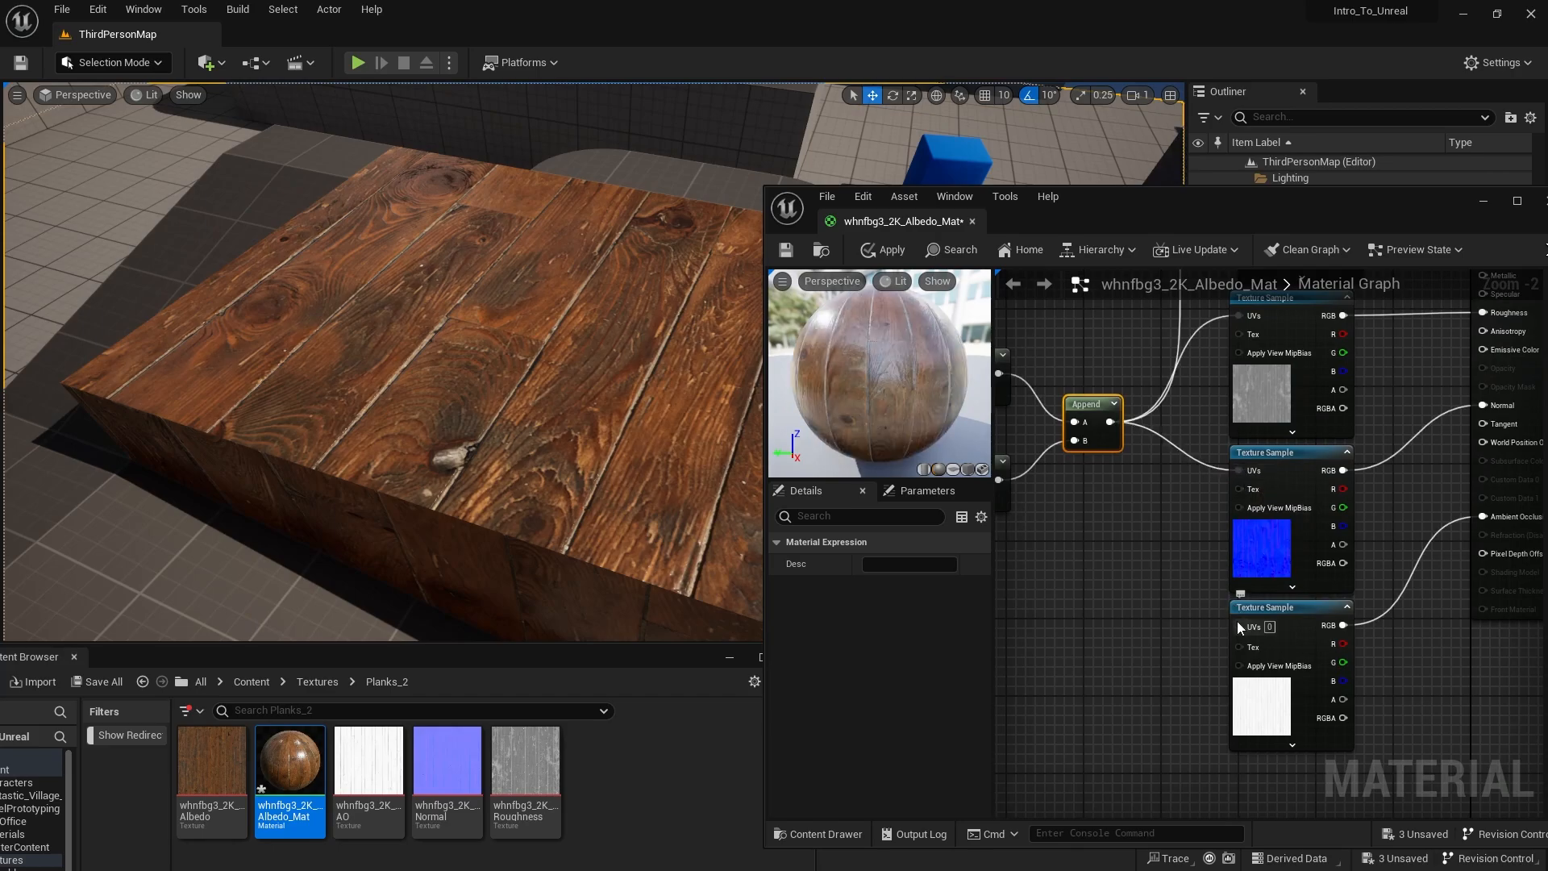
drag(1237, 627, 1115, 425)
scroll(1207, 655, down, 3)
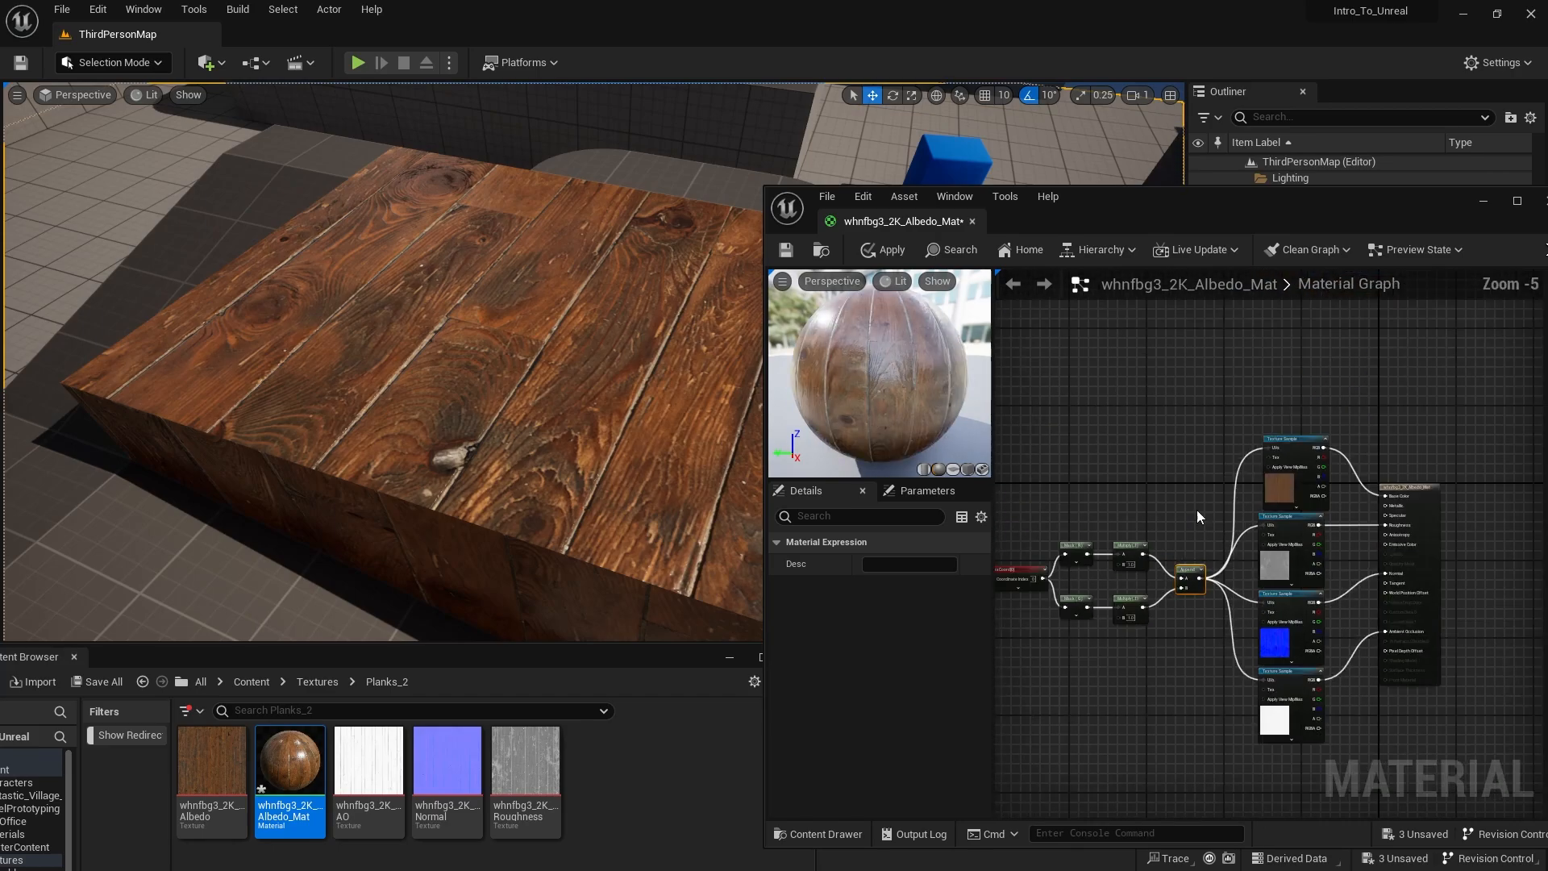
click(886, 249)
Step: Set the R-branch Multiply's B value to 5, apply the change and inspect the planks on the block
scroll(1152, 669, up, 5)
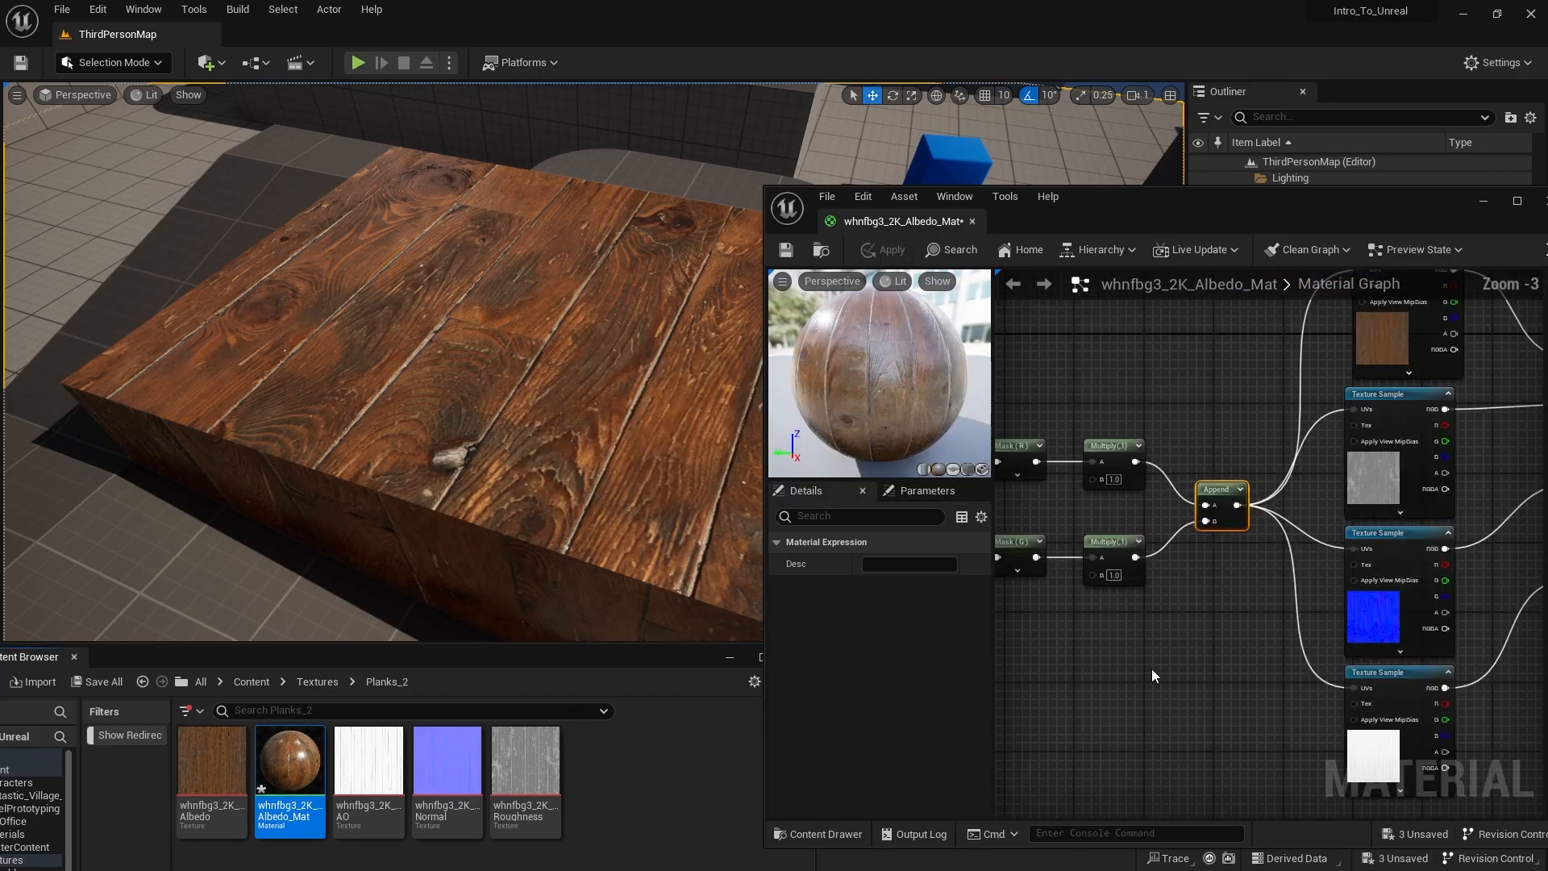
right_drag(1096, 456, 1262, 521)
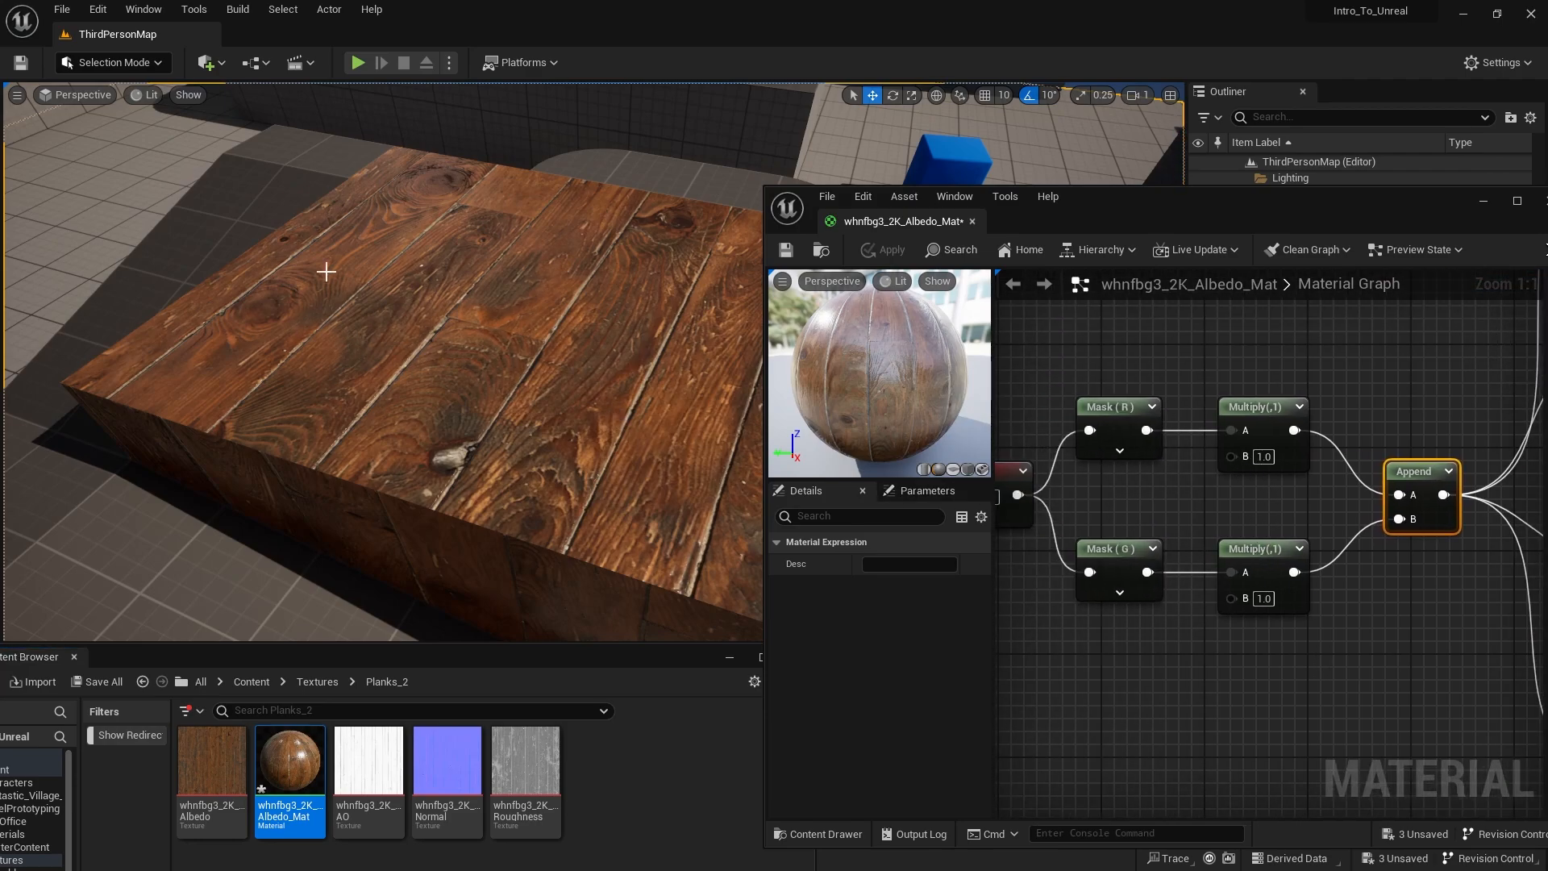
click(1264, 456)
text(5)
key(Return)
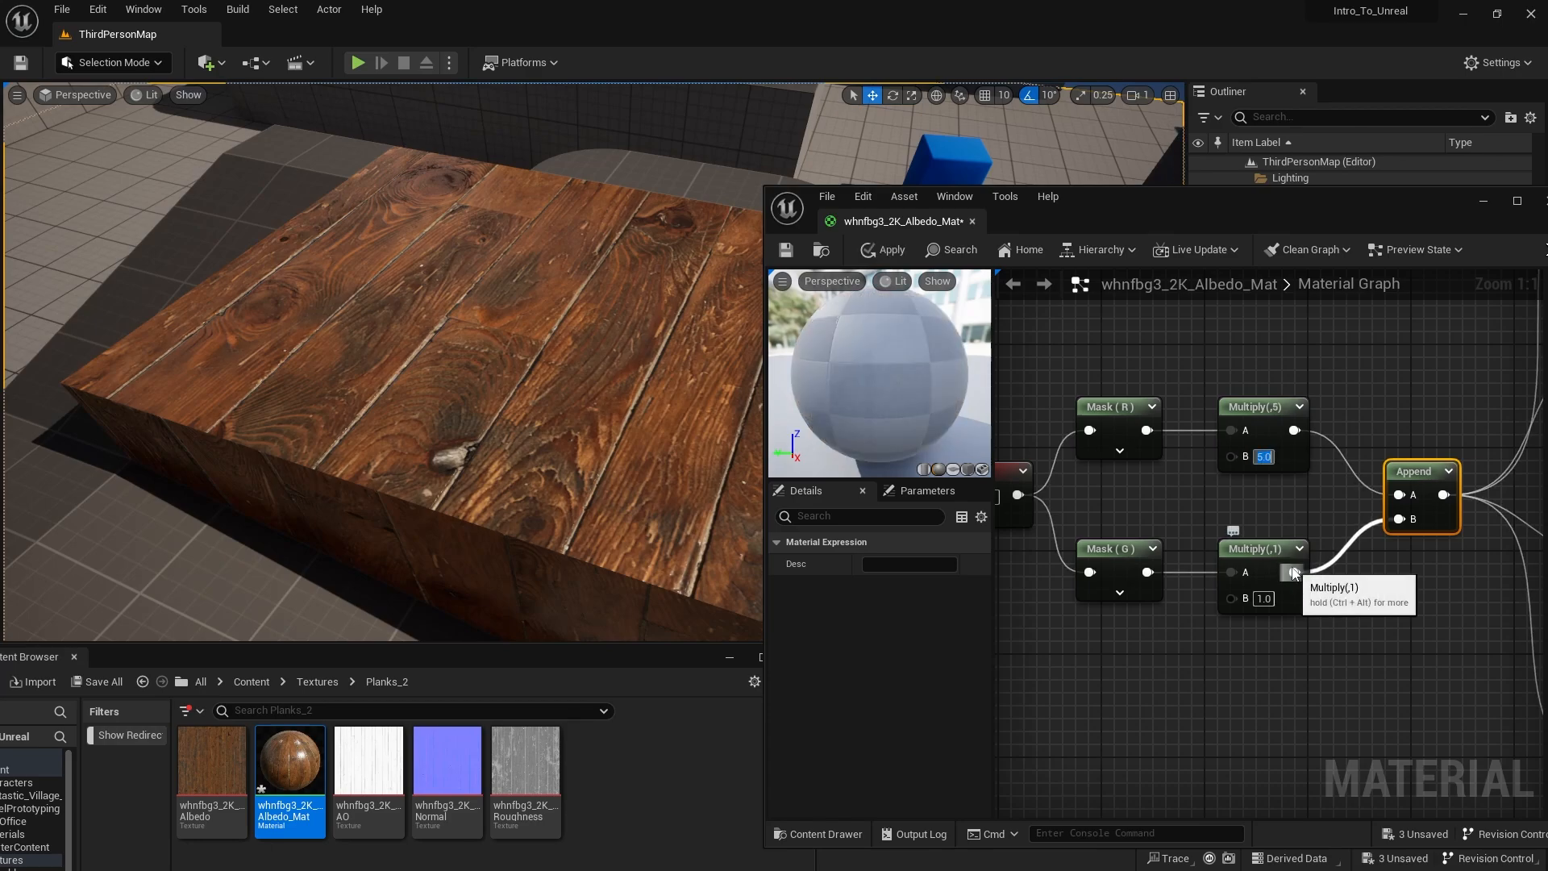
click(891, 250)
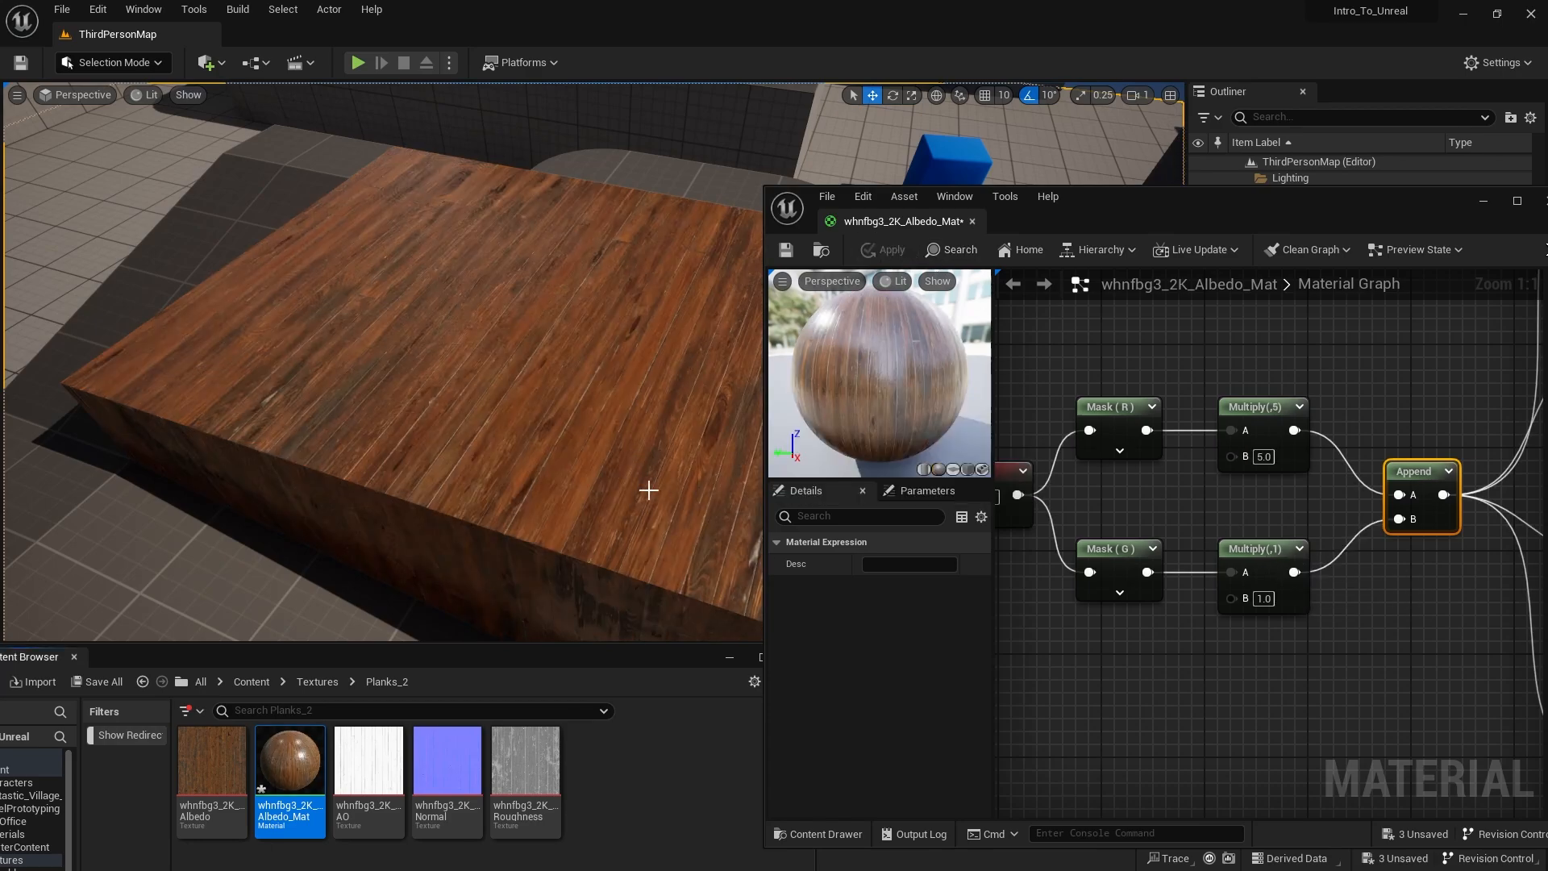
right_drag(502, 385, 524, 411)
Step: Set the G-branch Multiply's B value to 5, apply the change and view the block from farther away
click(1272, 599)
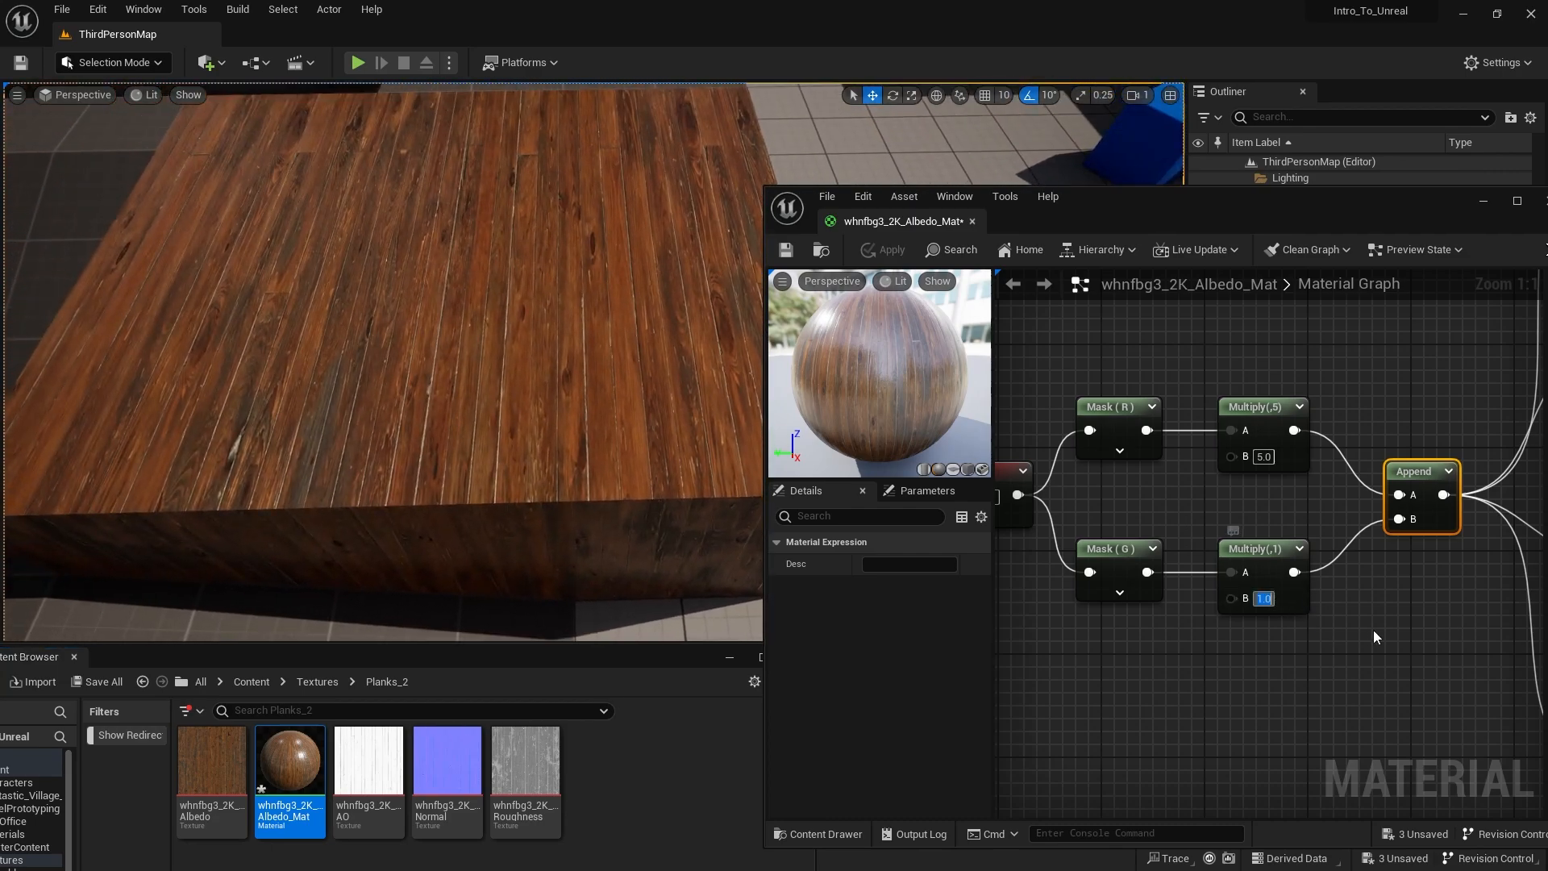
text(5)
key(Return)
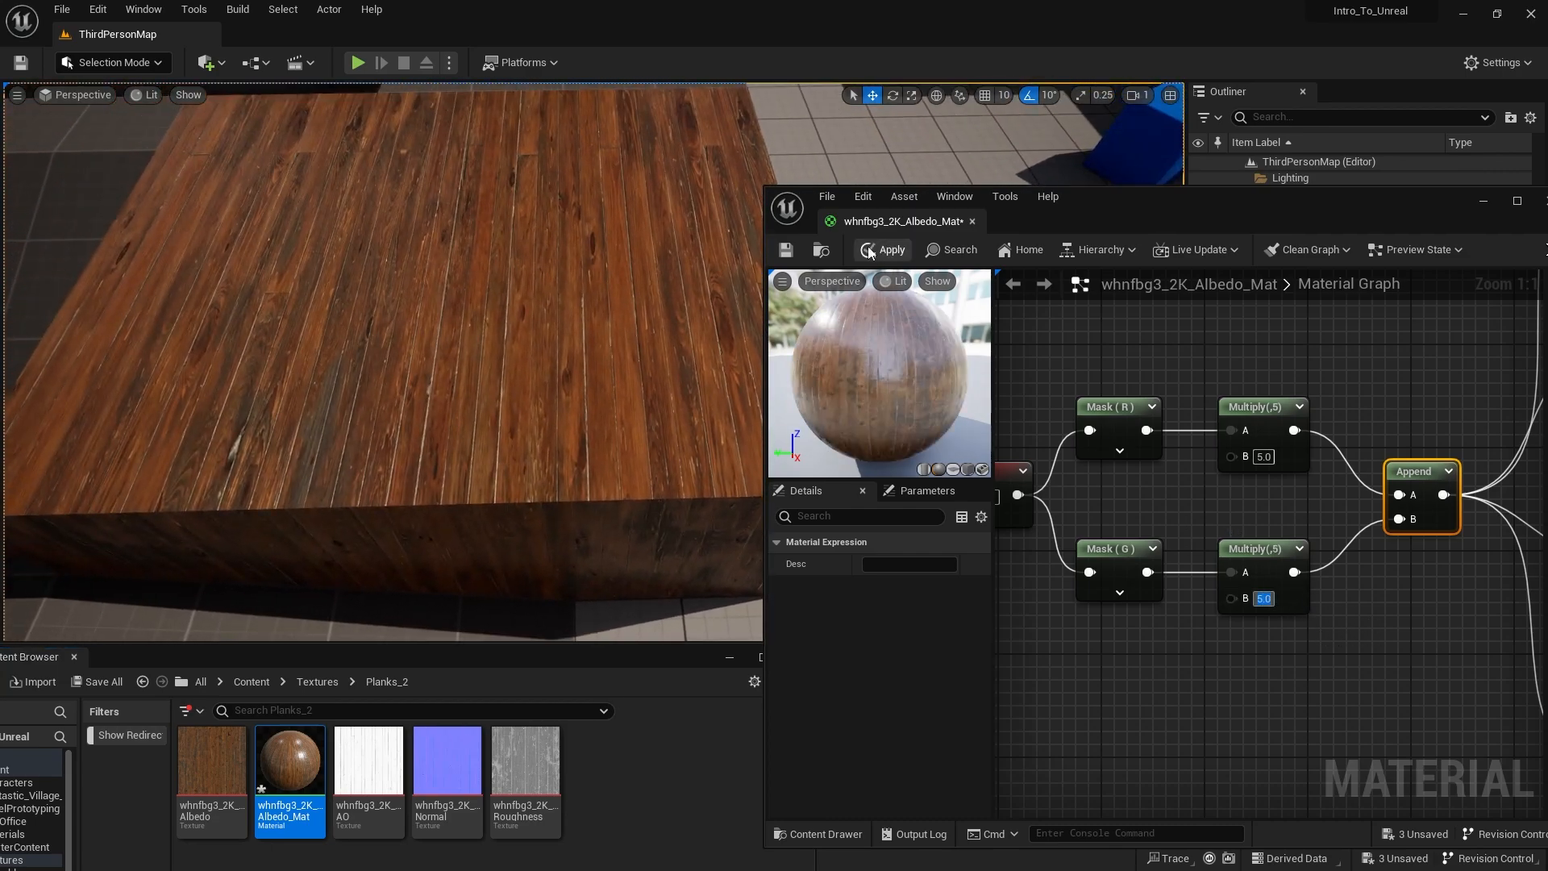
click(868, 251)
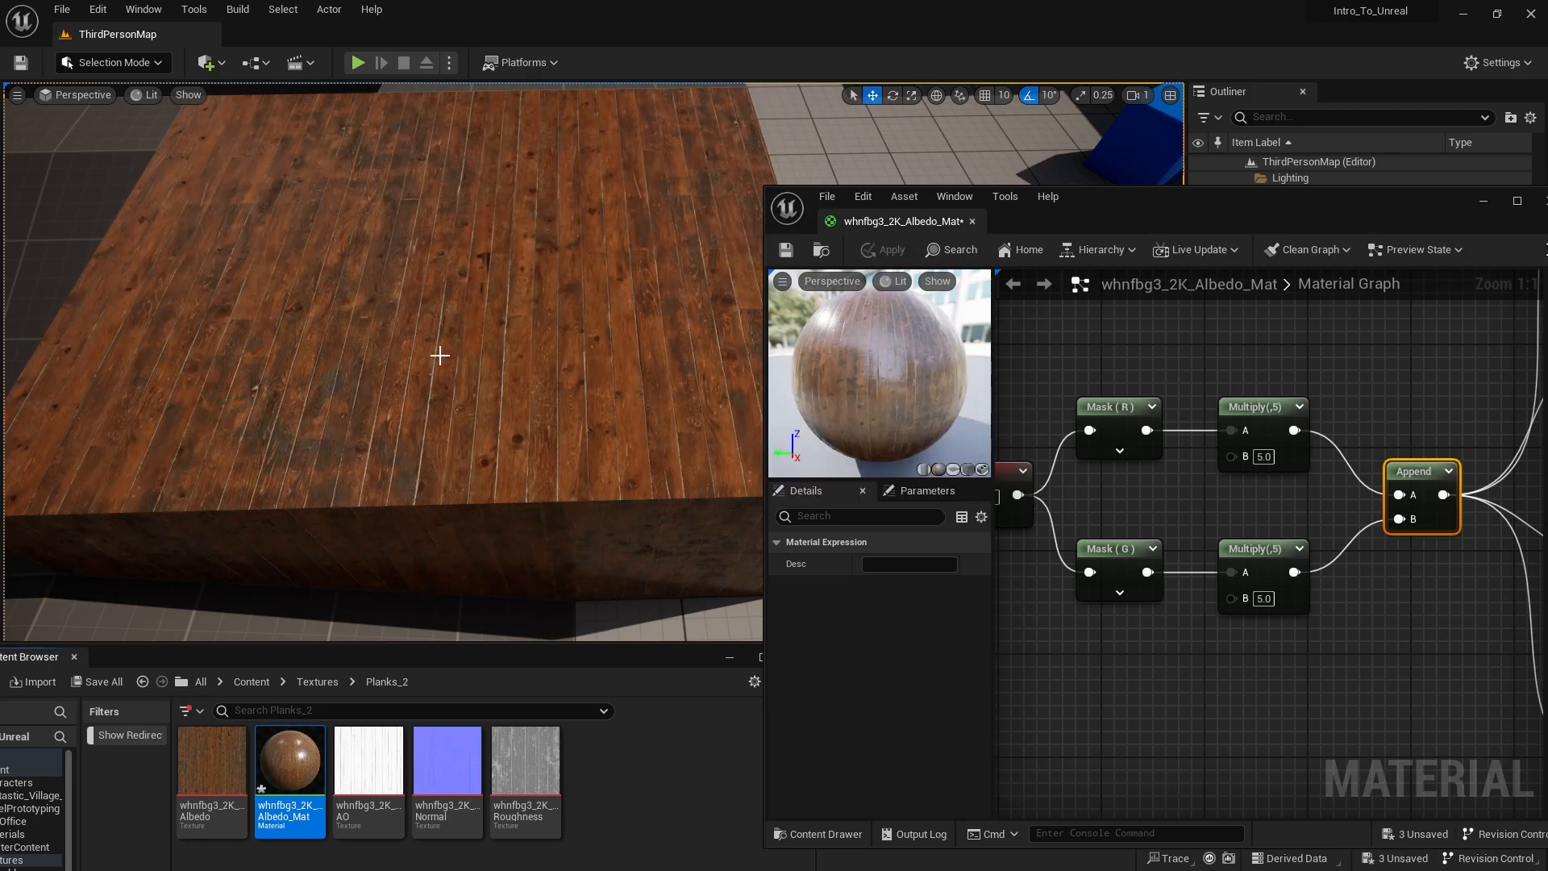
right_drag(455, 349, 287, 332)
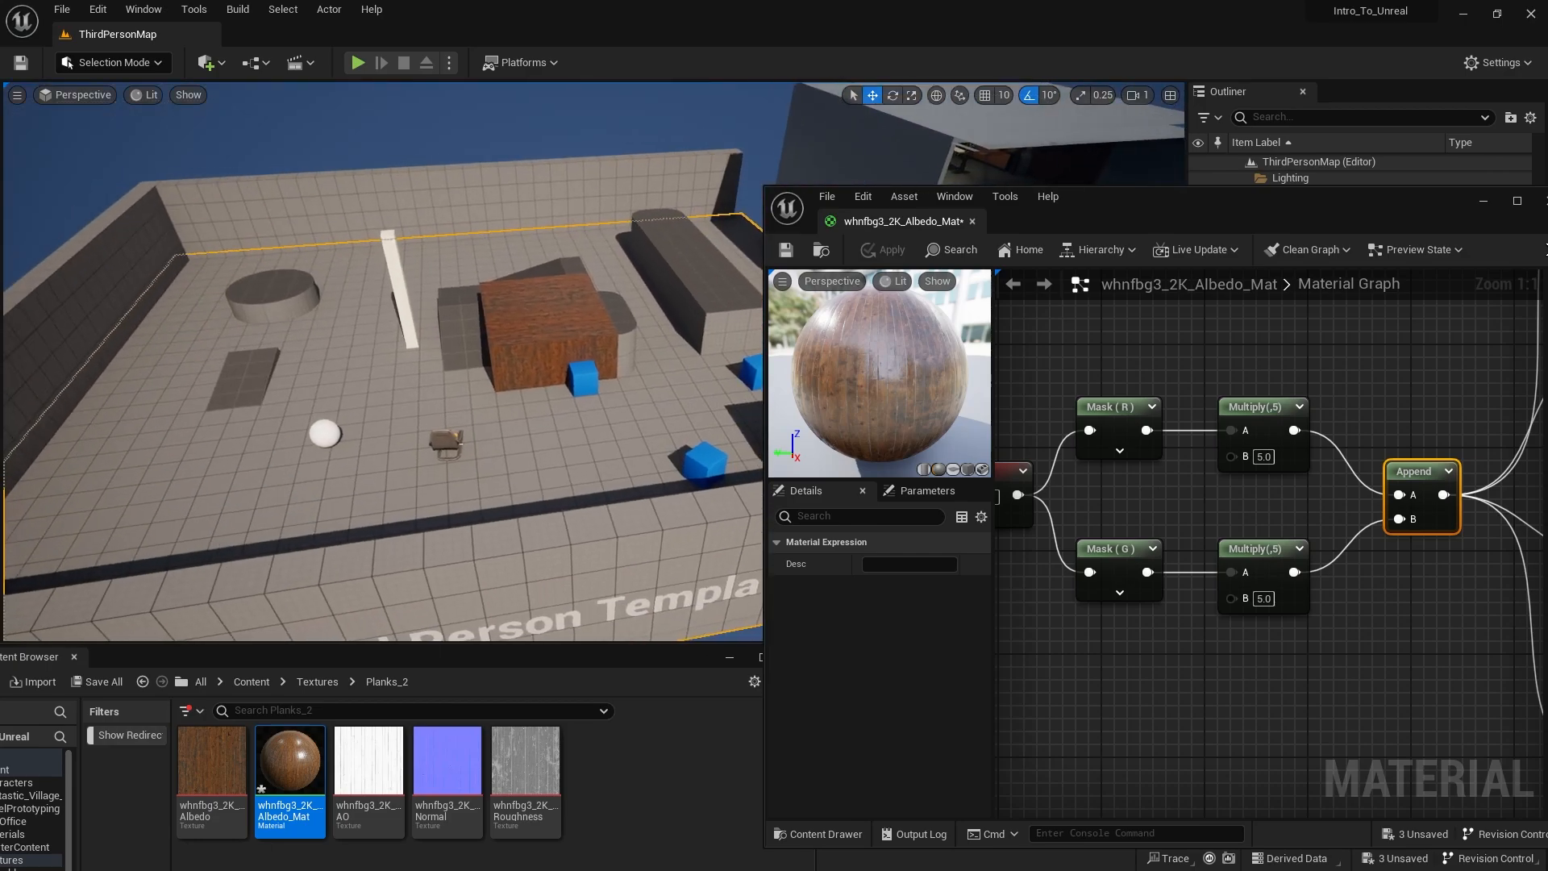
right_drag(379, 403, 347, 403)
mouse_move(1204, 653)
right_down()
mouse_move(1193, 625)
mouse_move(1203, 638)
right_up()
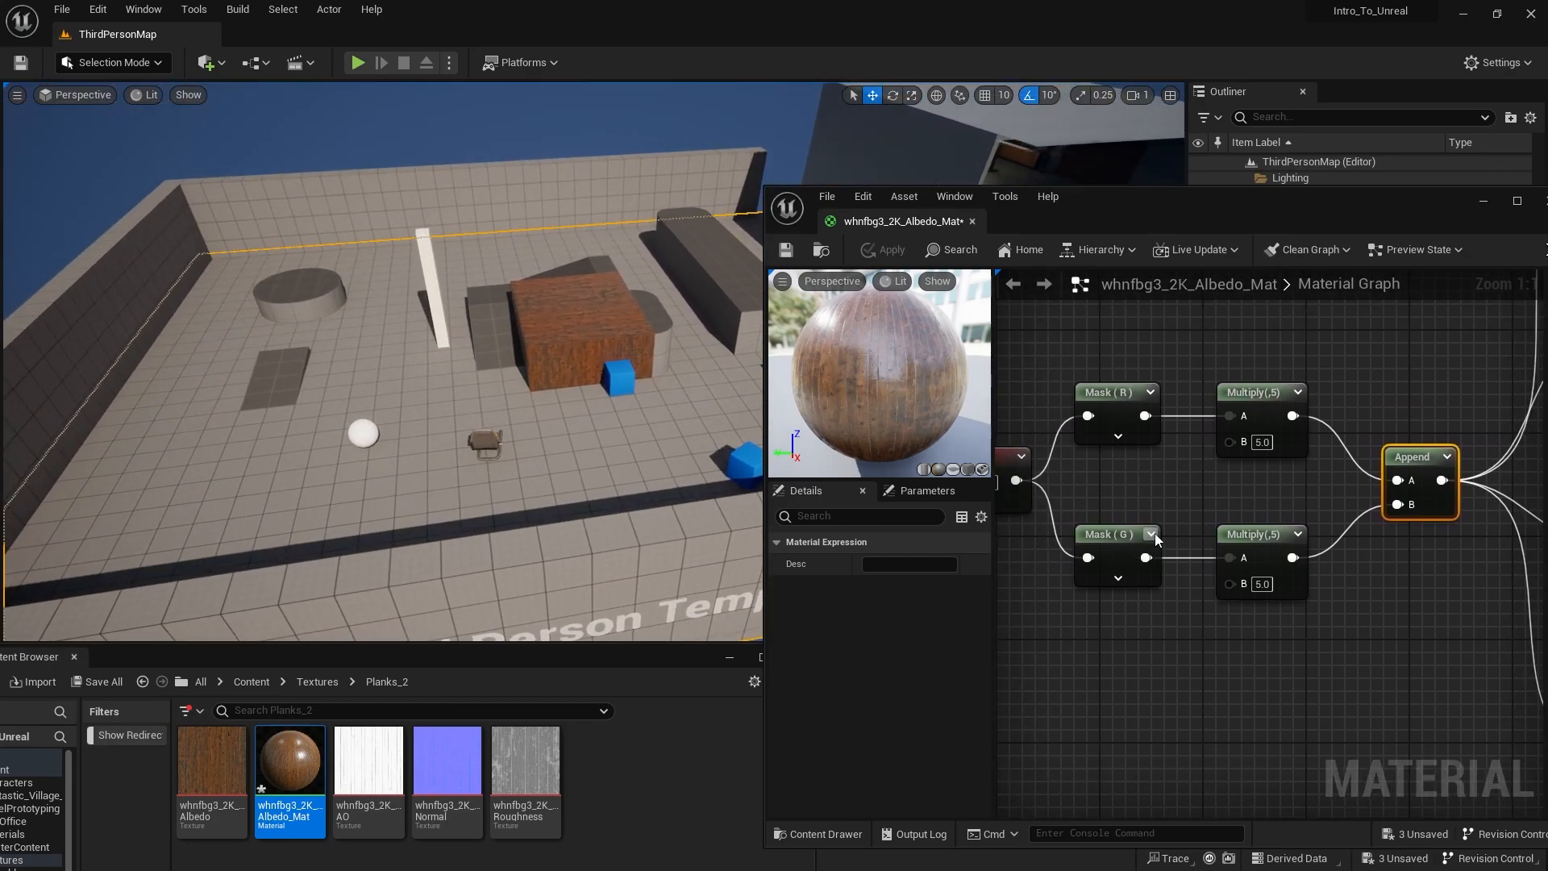
Step: Add two Constant nodes and connect one to the B input of each Multiply in the R and G branches
click(1129, 485)
drag(1150, 484, 1230, 440)
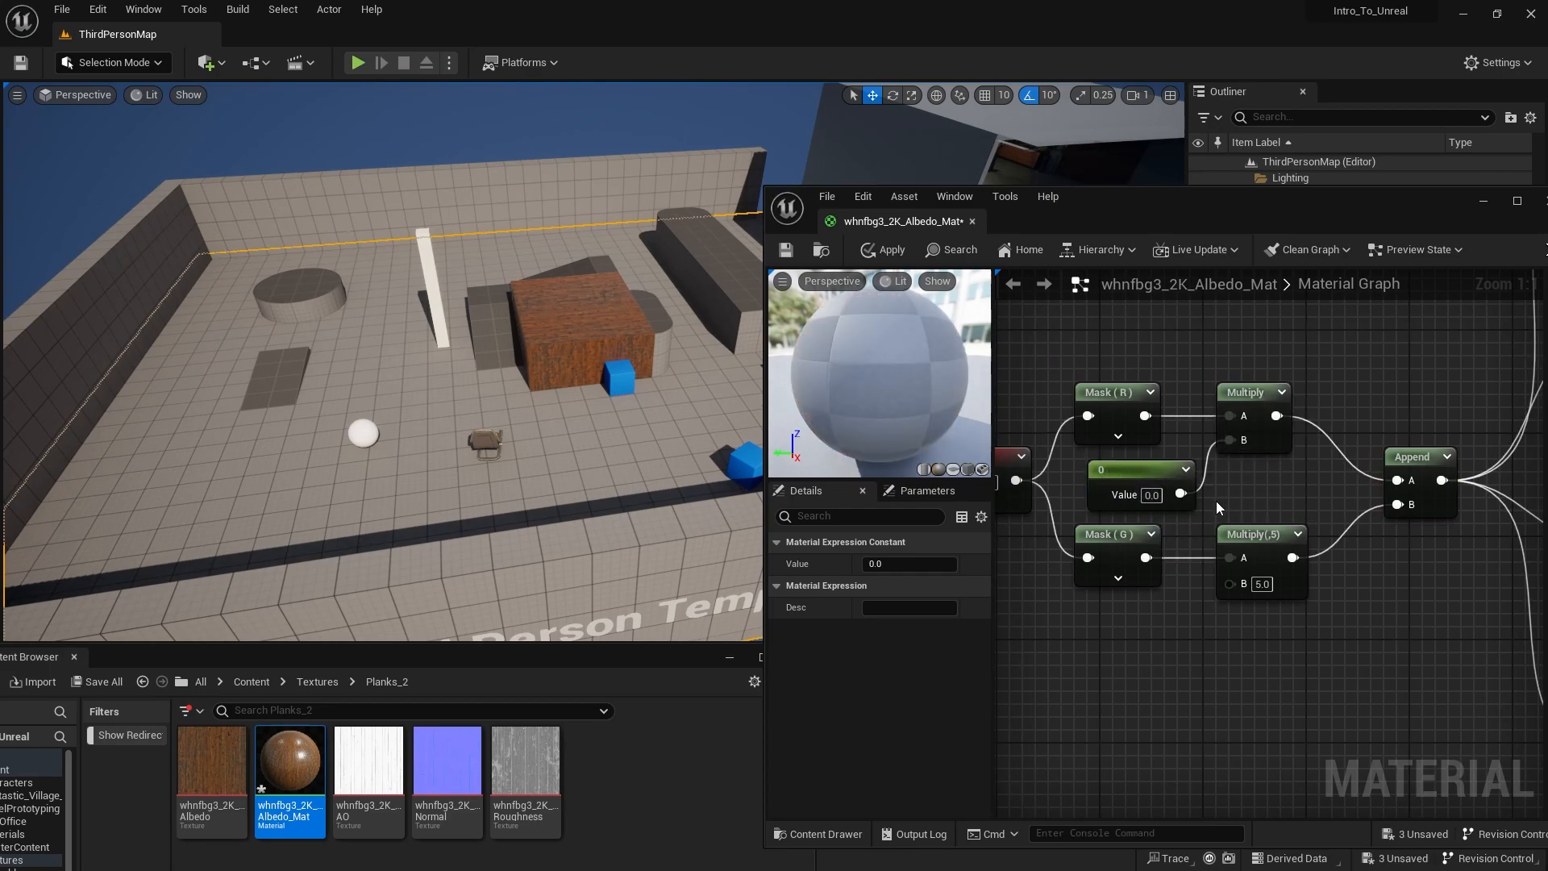
click(1167, 491)
key(ctrl+d)
drag(1199, 507, 1232, 588)
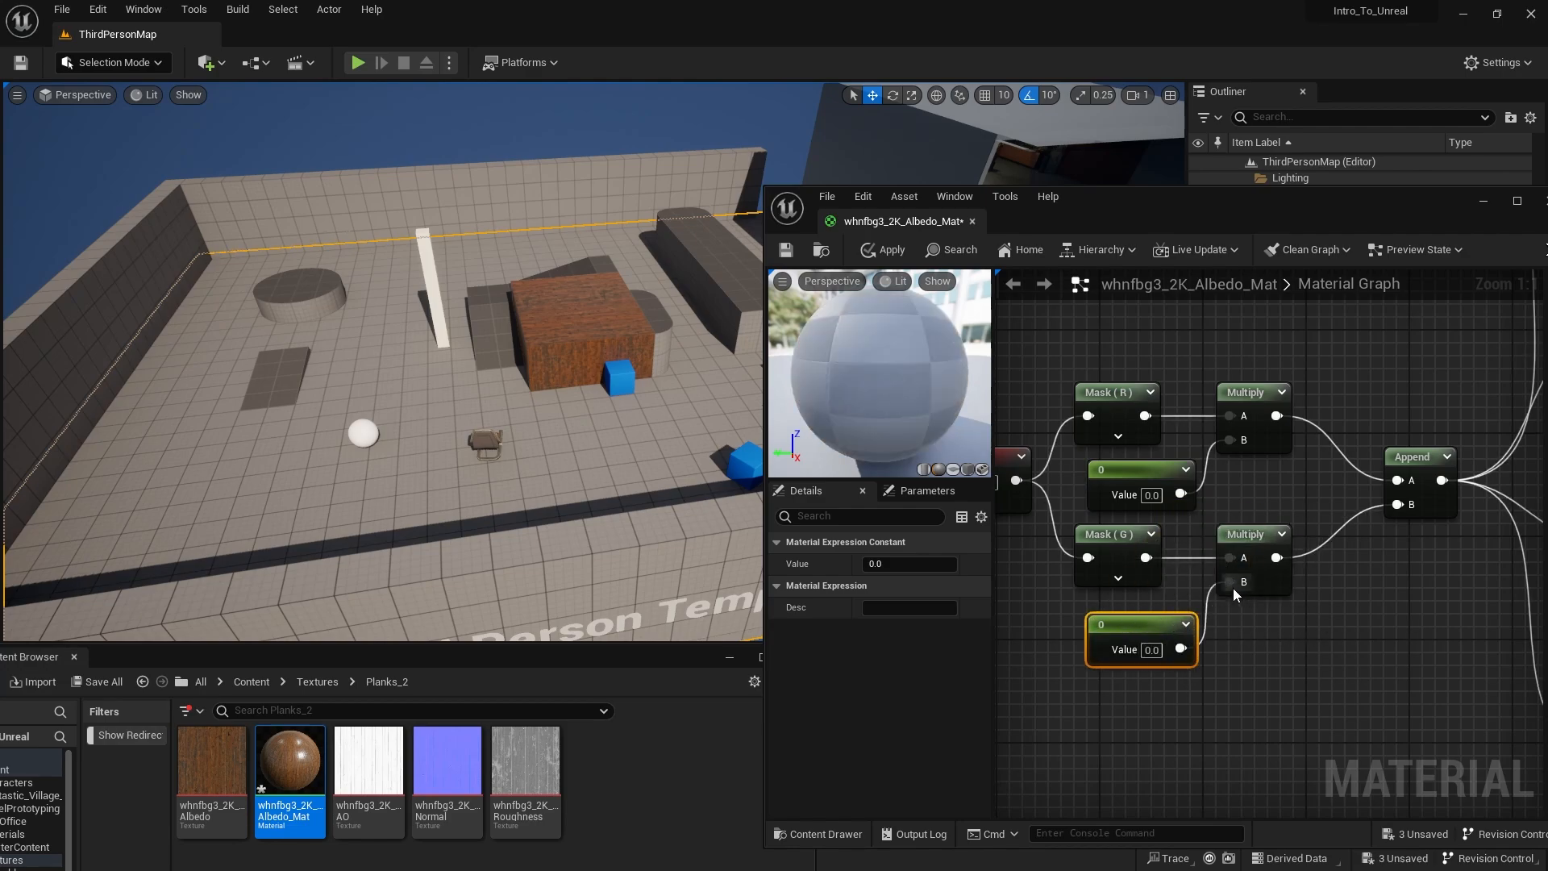
Step: Convert the R-branch constant to a parameter named X_Scale
click(1137, 472)
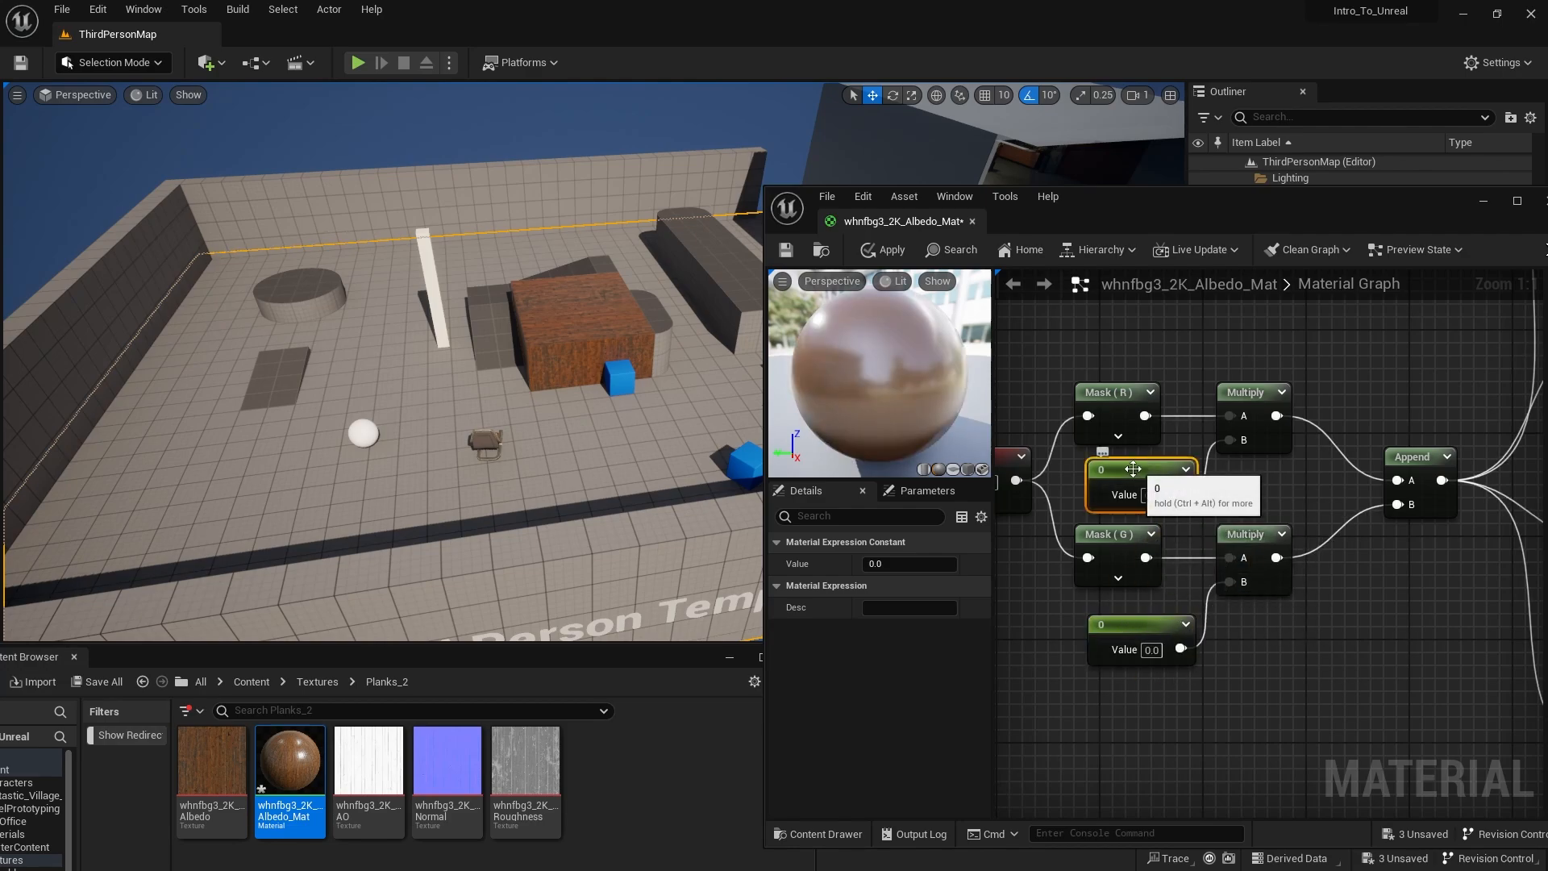
right_click(1134, 473)
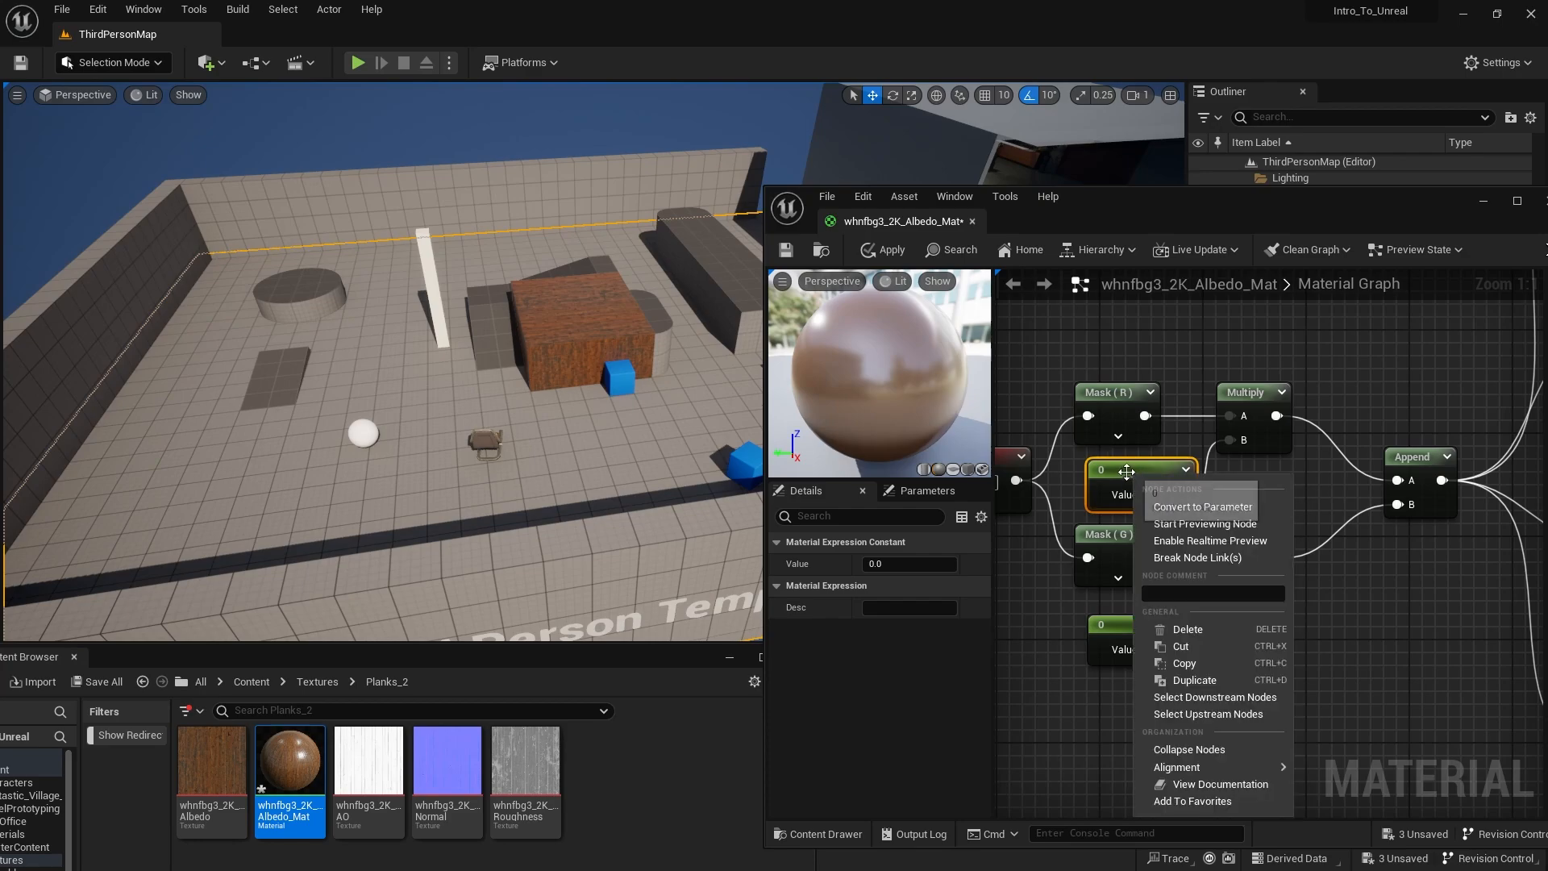
click(1203, 508)
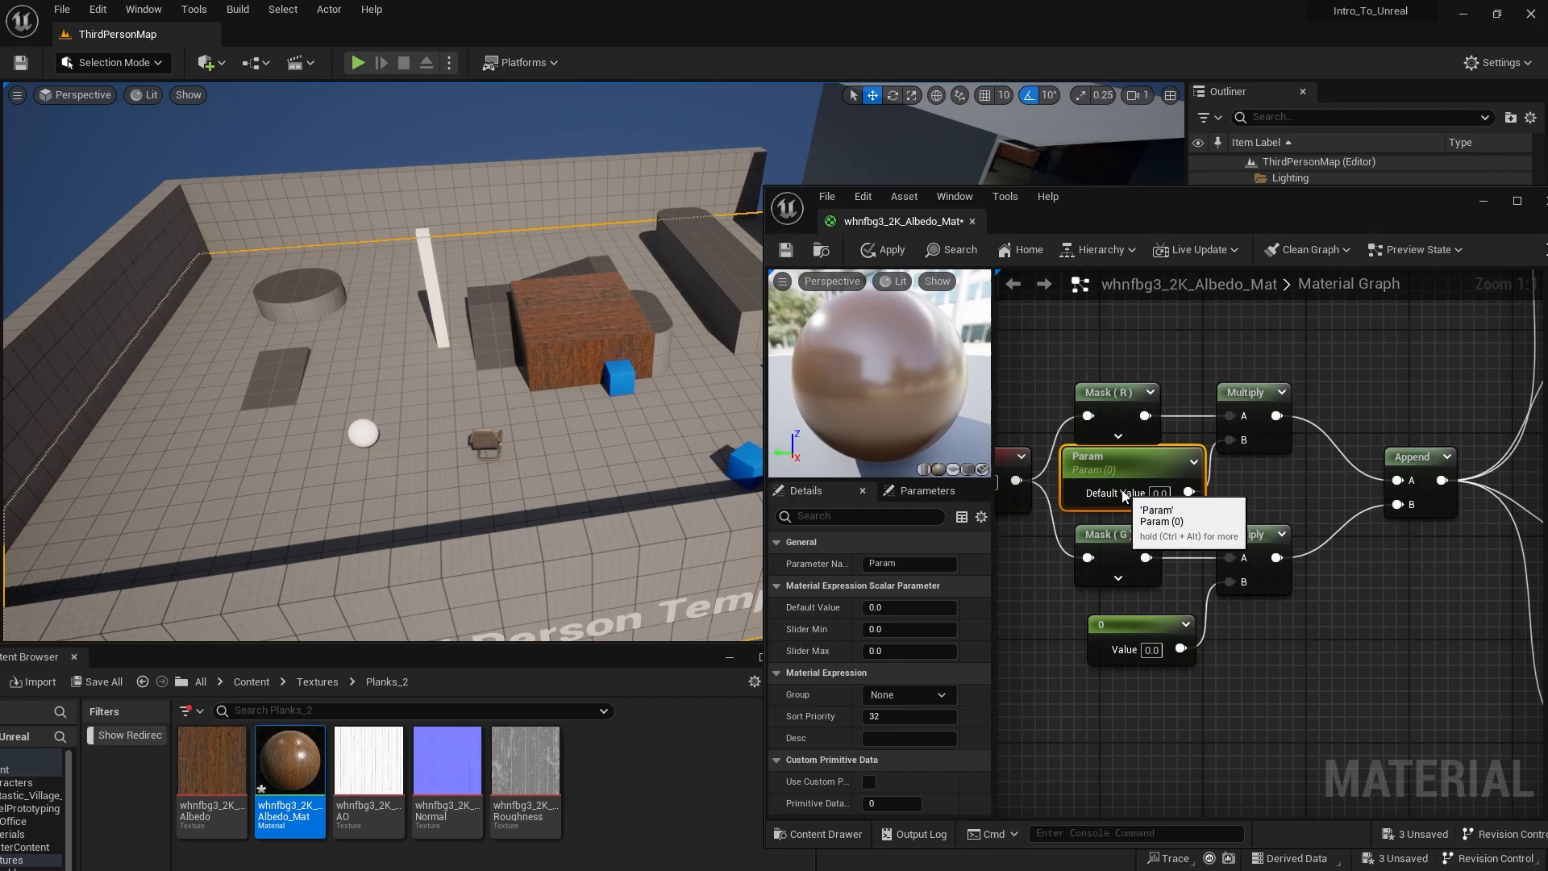
click(910, 563)
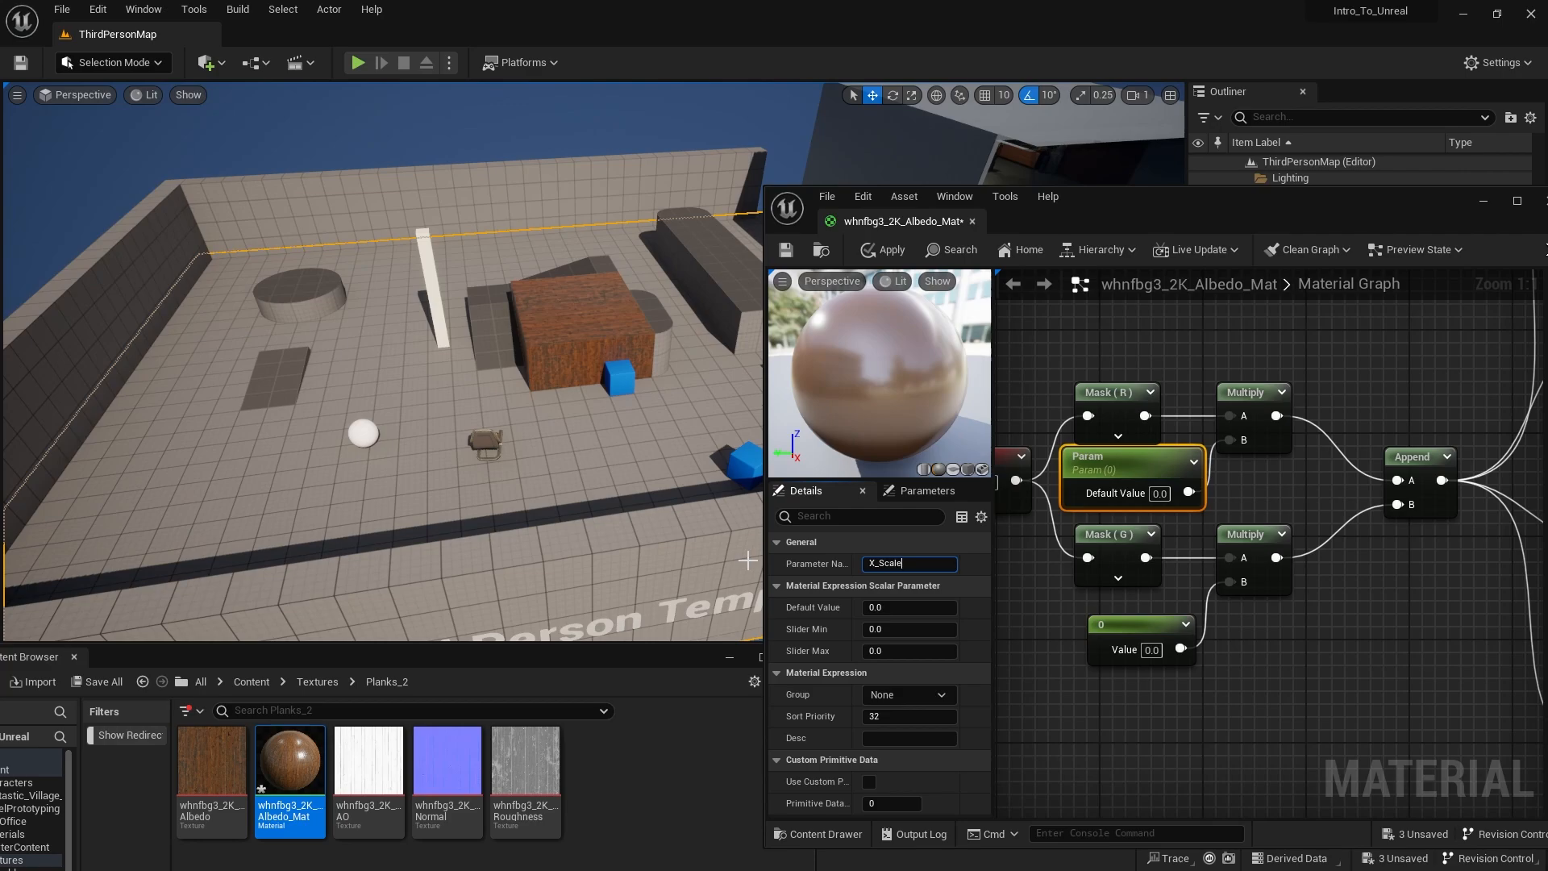
key(Return)
Step: Convert the G-branch constant below the Mask (G) node to a parameter
click(1137, 628)
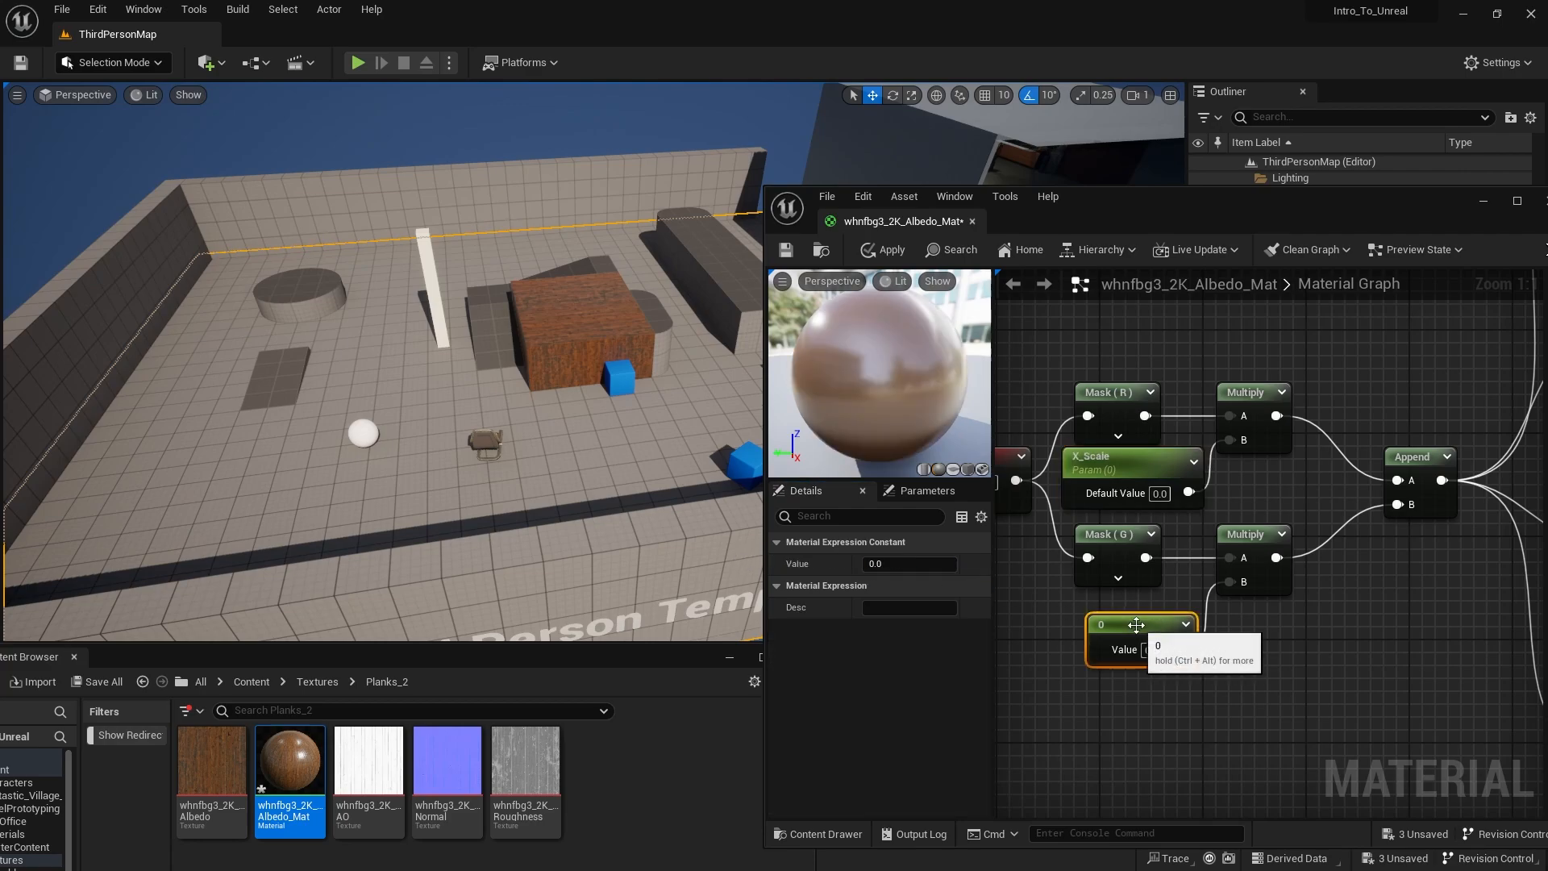
right_click(1106, 623)
click(1183, 308)
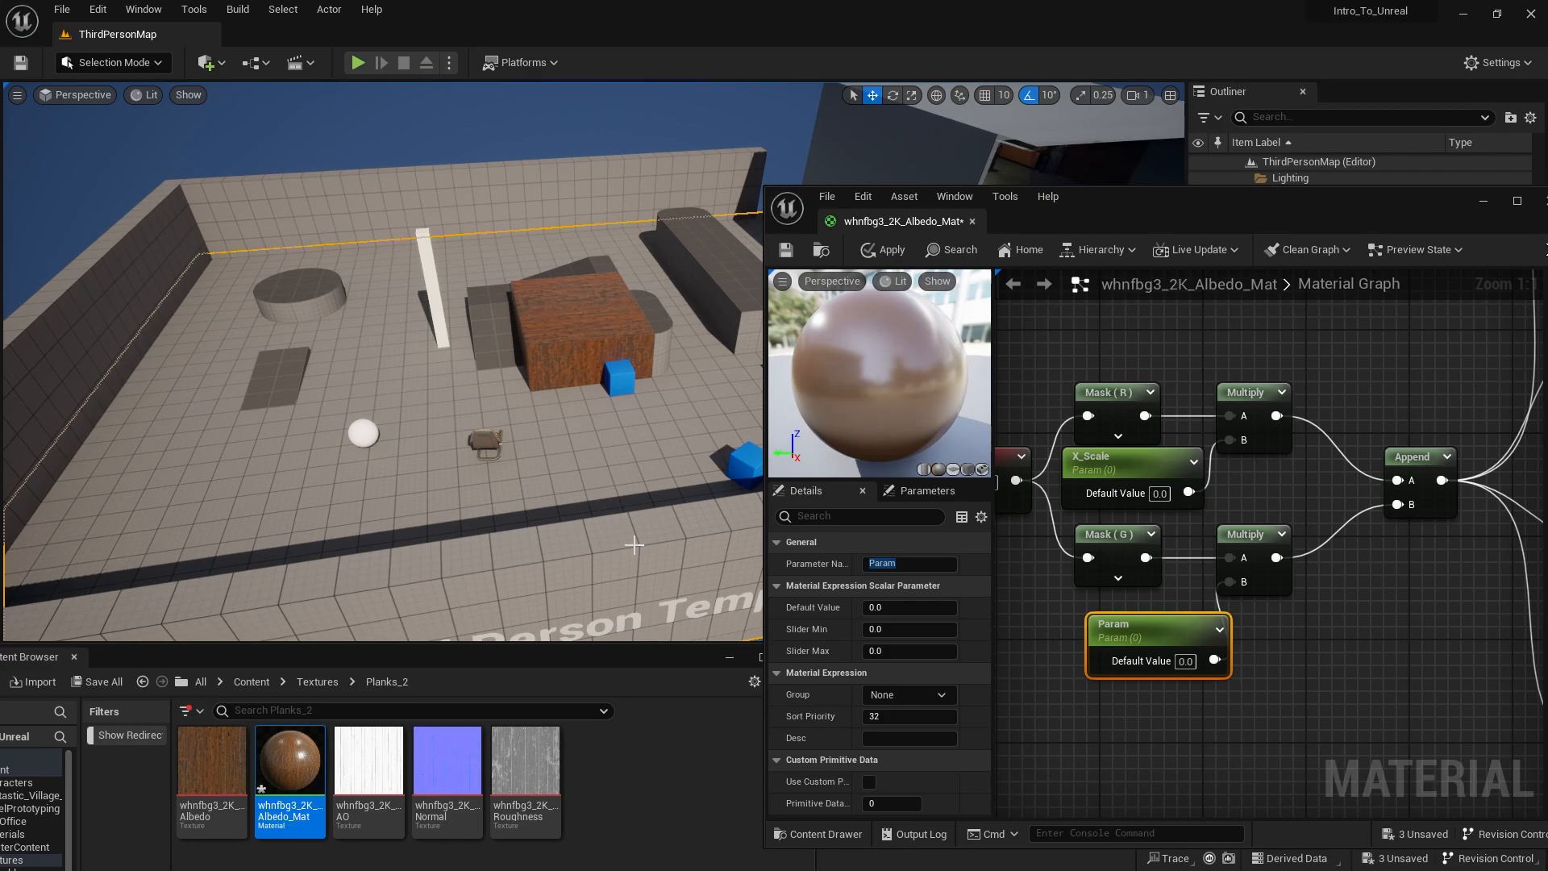
text(cale)
key(Escape)
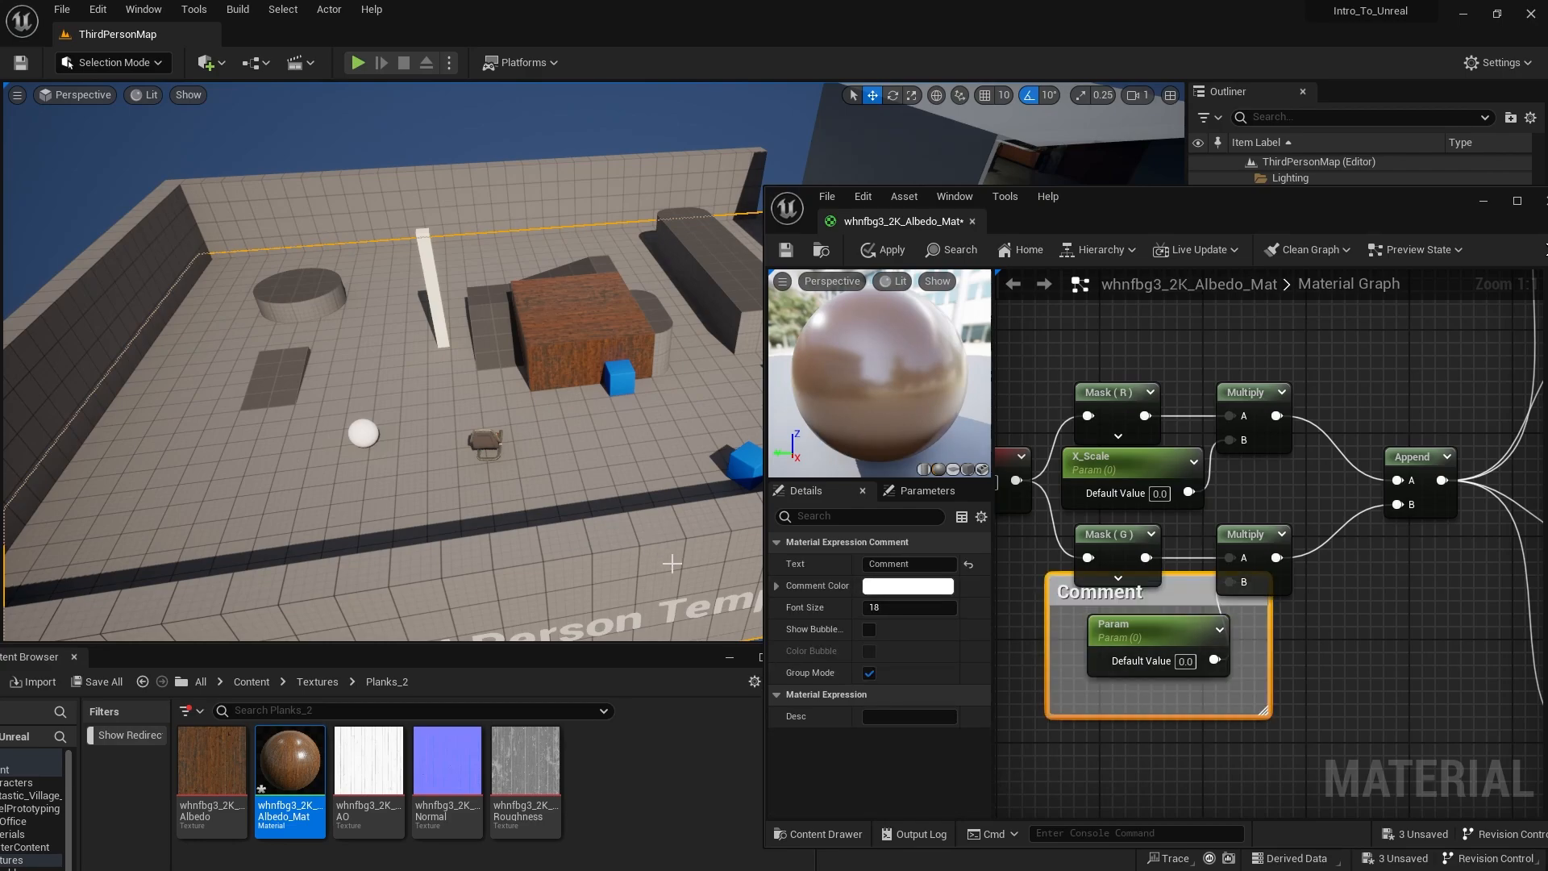
click(1145, 605)
click(1160, 597)
key(Delete)
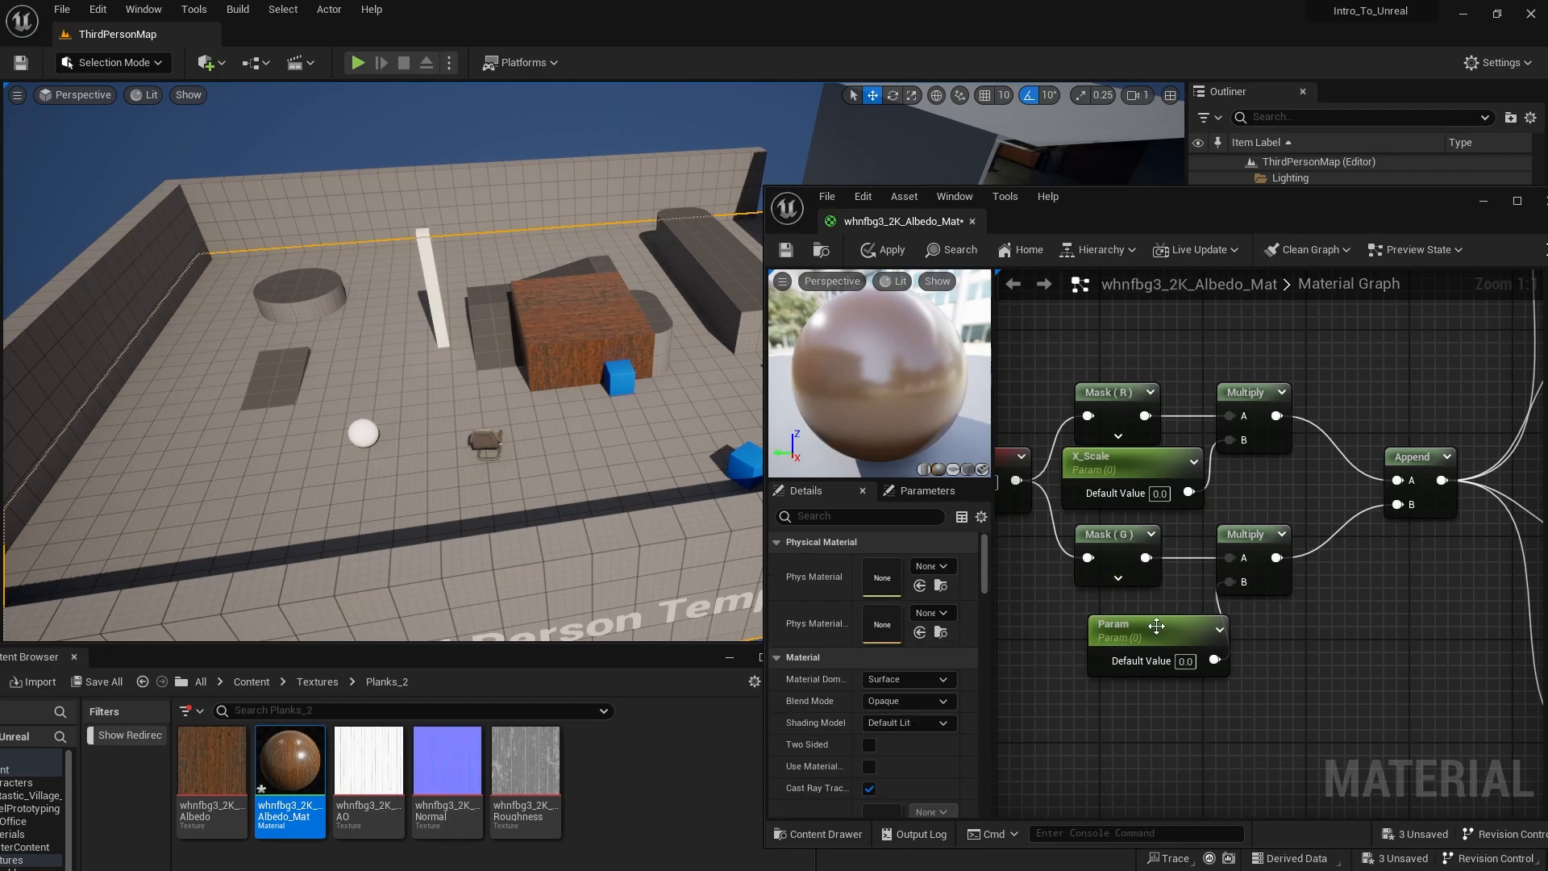
Step: Name the G-branch parameter Y_Scale and align its node under the X_Scale node
click(1156, 626)
drag(904, 564, 700, 559)
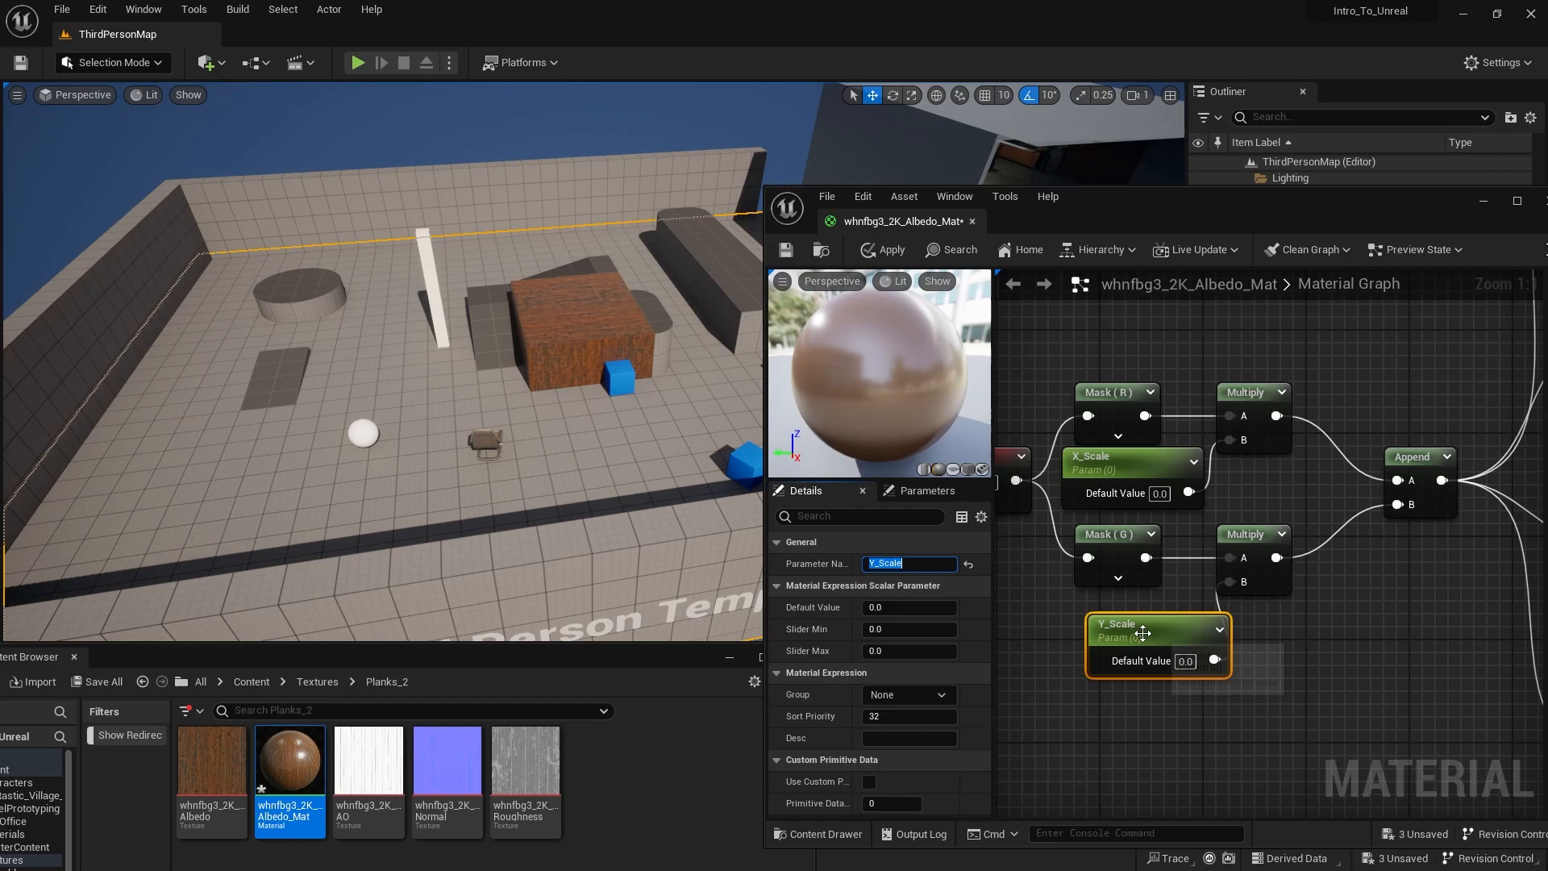
drag(1149, 642, 1123, 628)
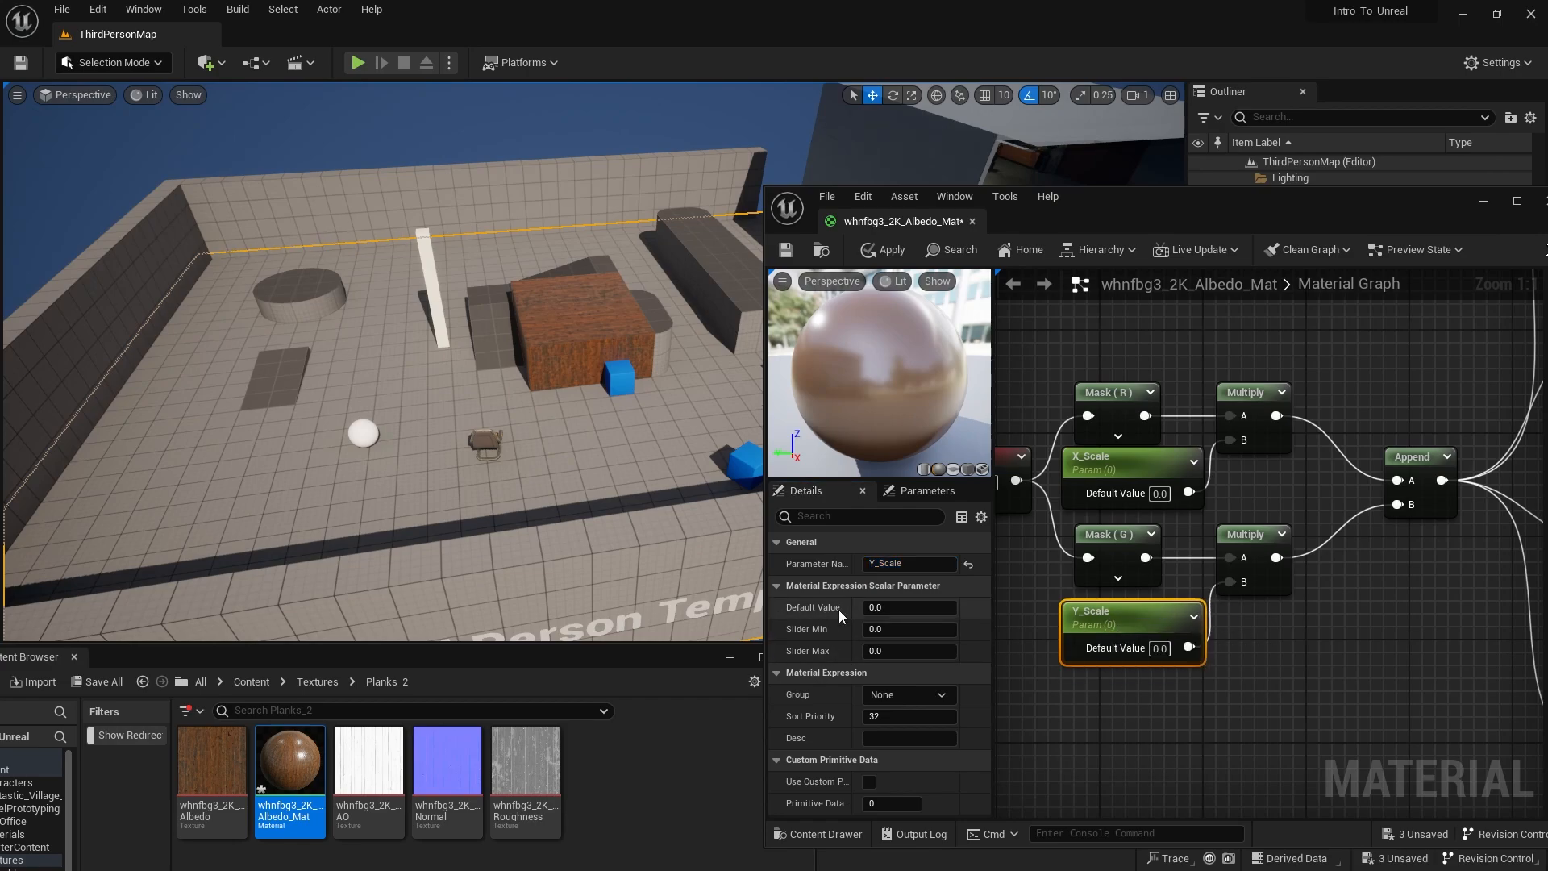
Step: Set the default values of the Y_Scale and X_Scale parameters to 1
click(896, 607)
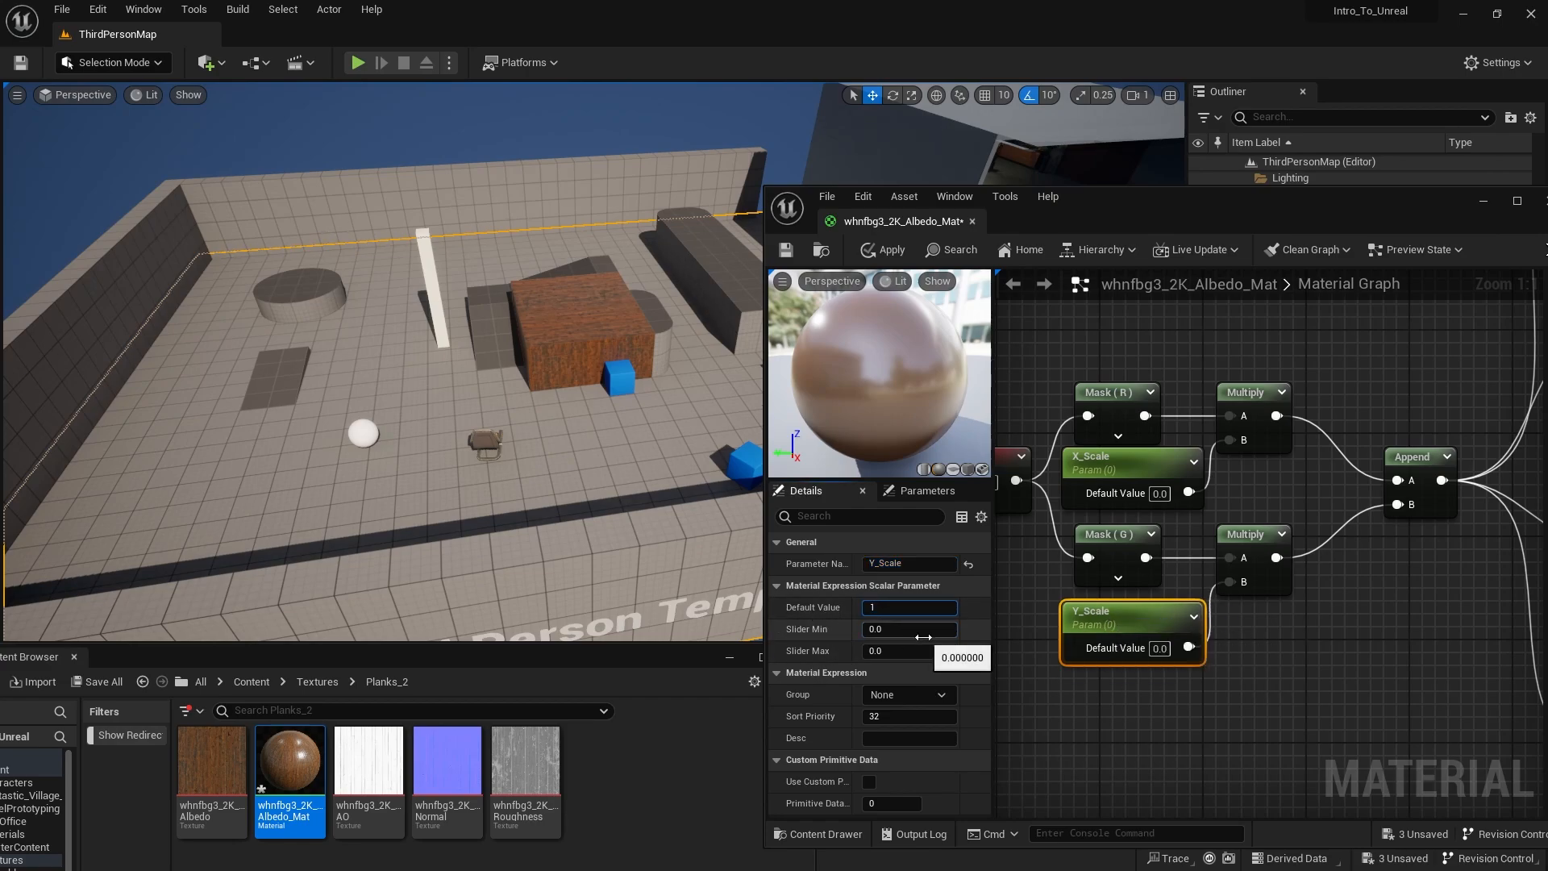
key(Return)
click(1138, 459)
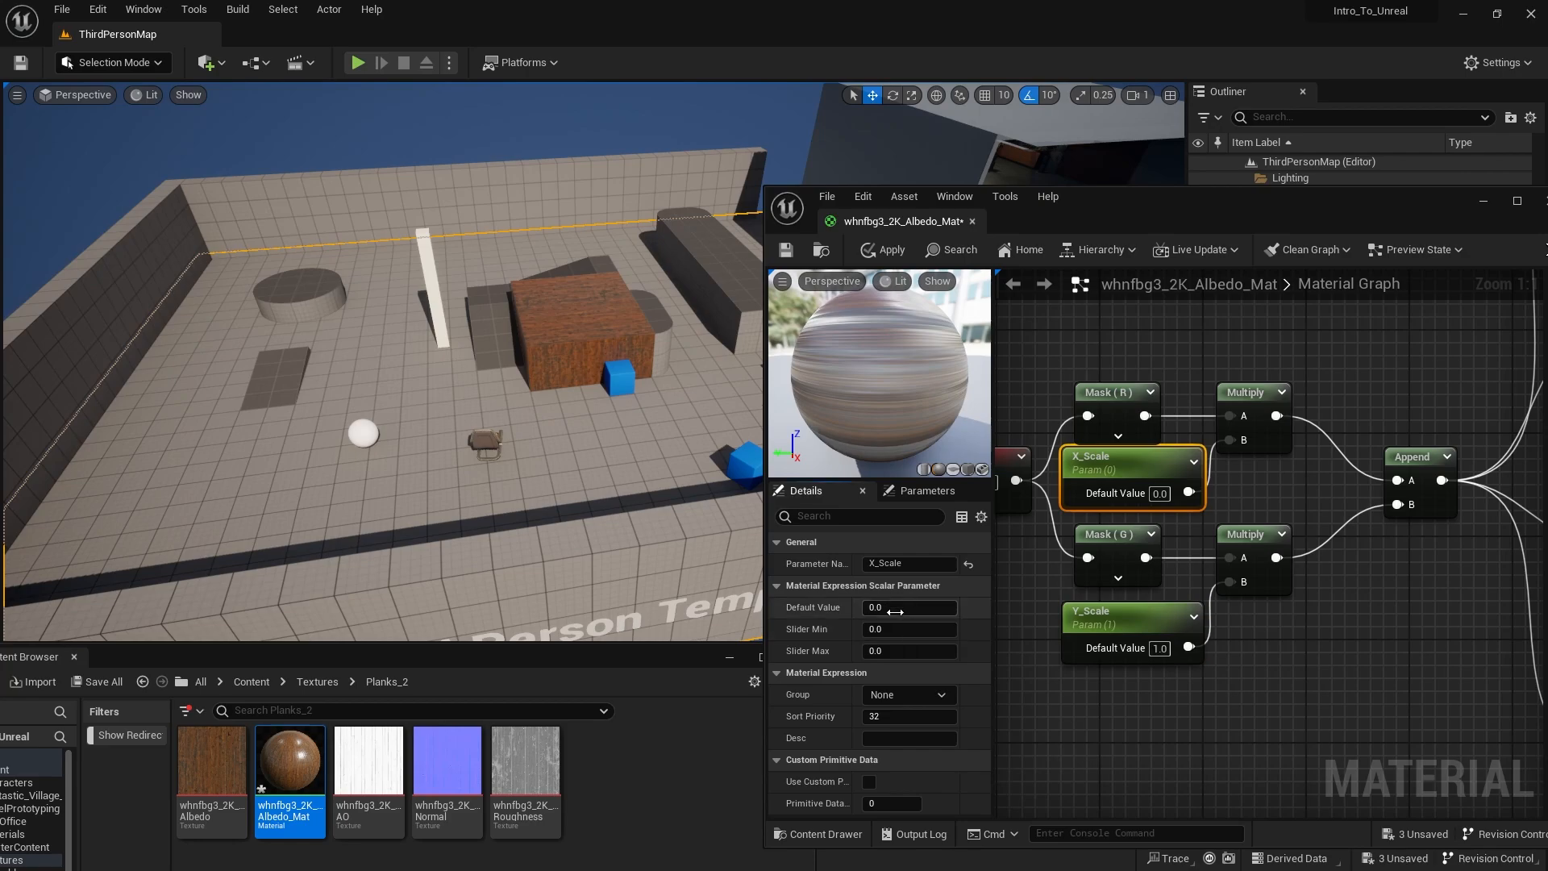
click(895, 609)
text(1)
key(Return)
click(1008, 638)
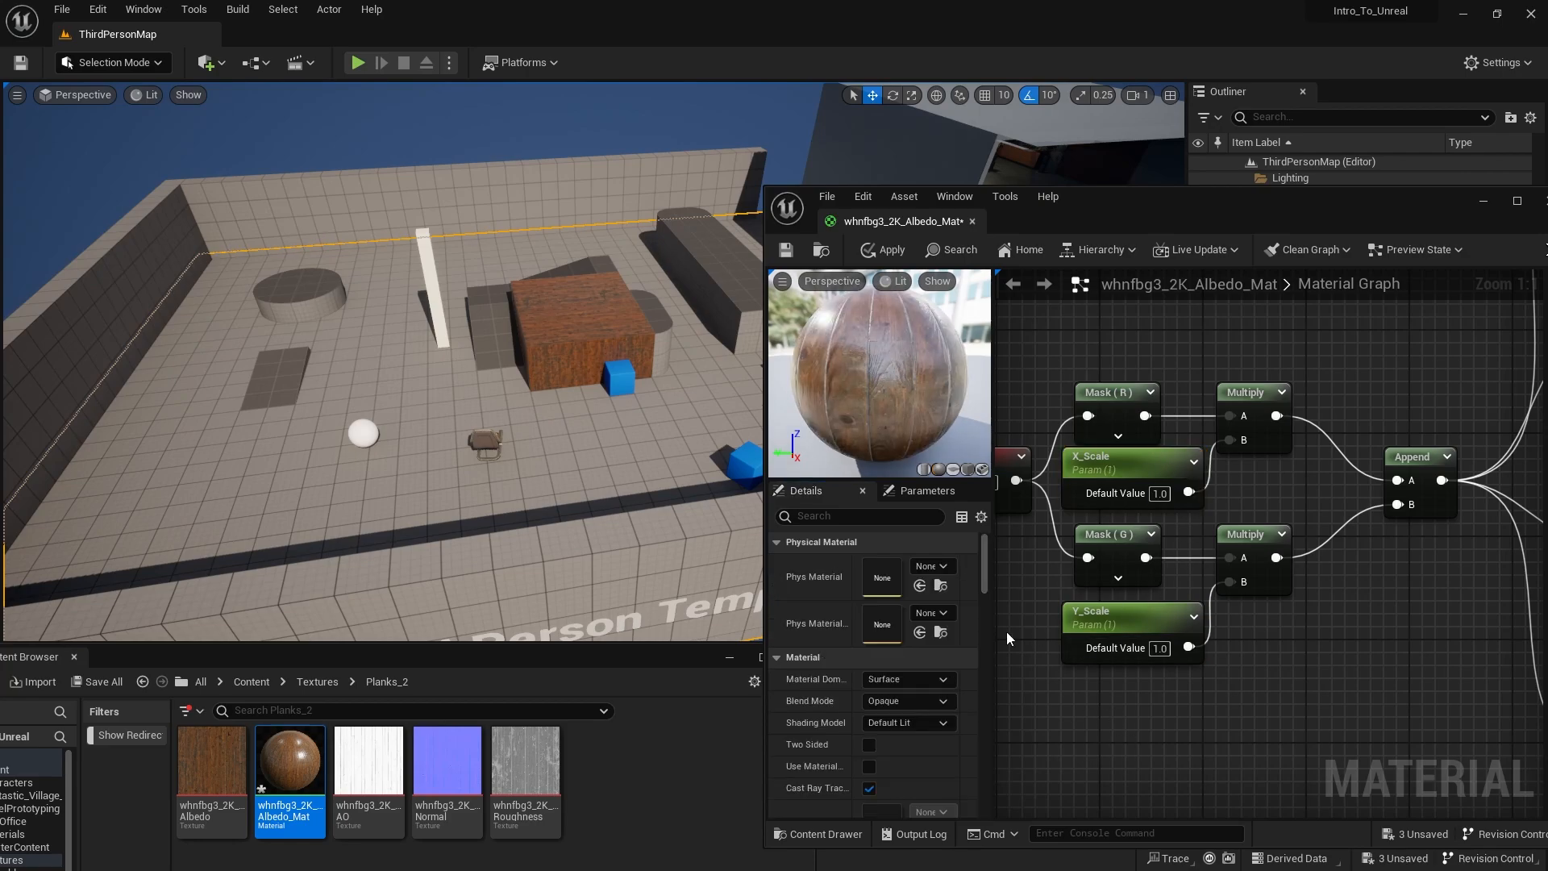
Step: Save the planks material and inspect the block with it up close in the level
click(786, 249)
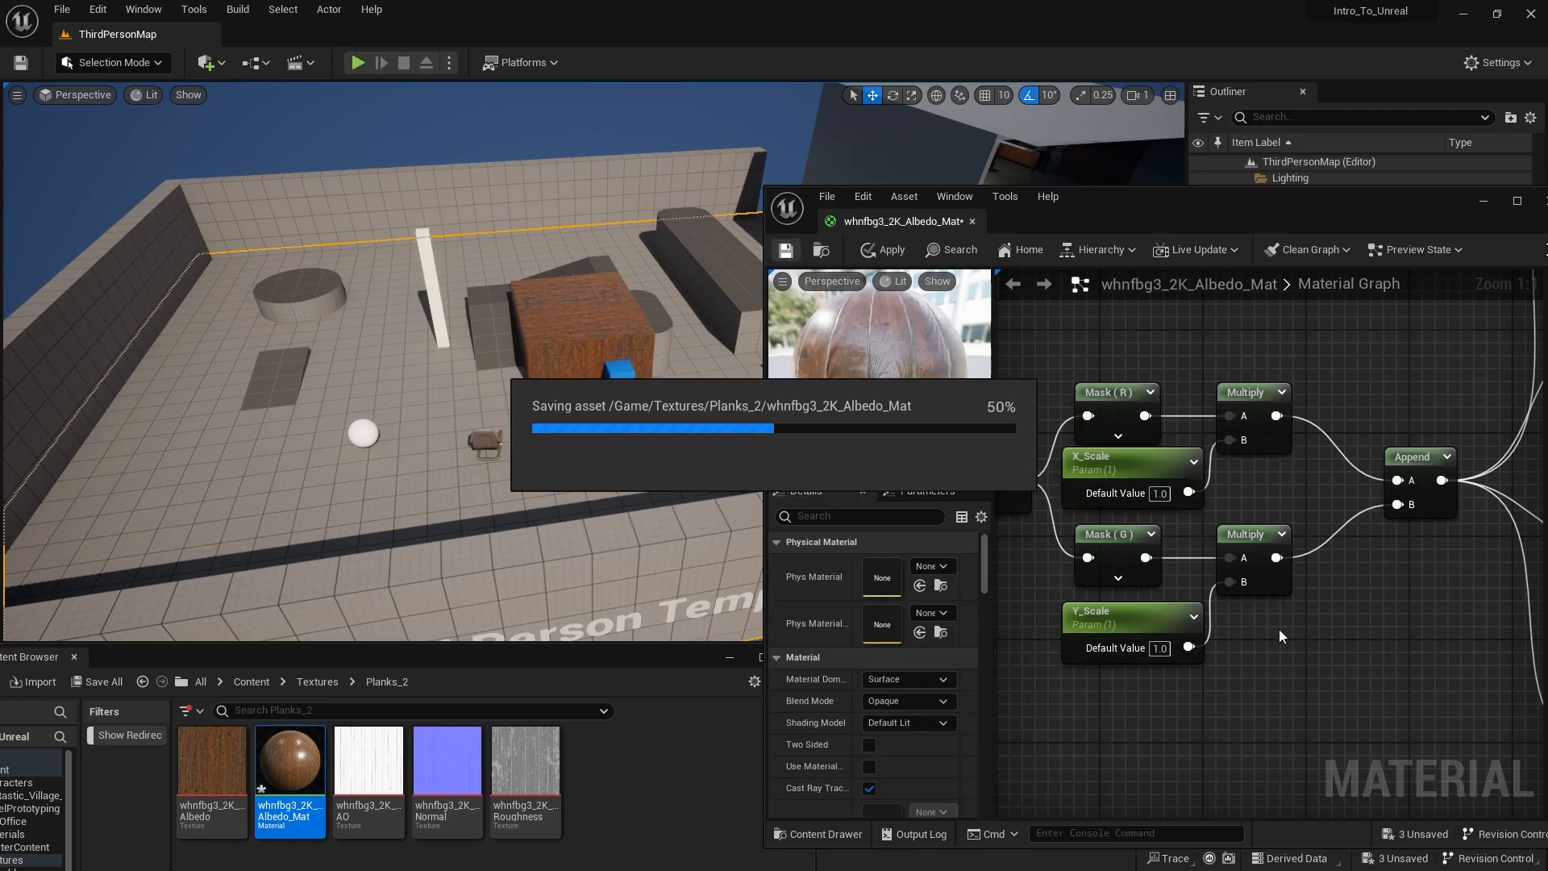
scroll(1306, 586, down, 1)
key(w)
right_drag(525, 265, 613, 246)
right_drag(484, 363, 524, 363)
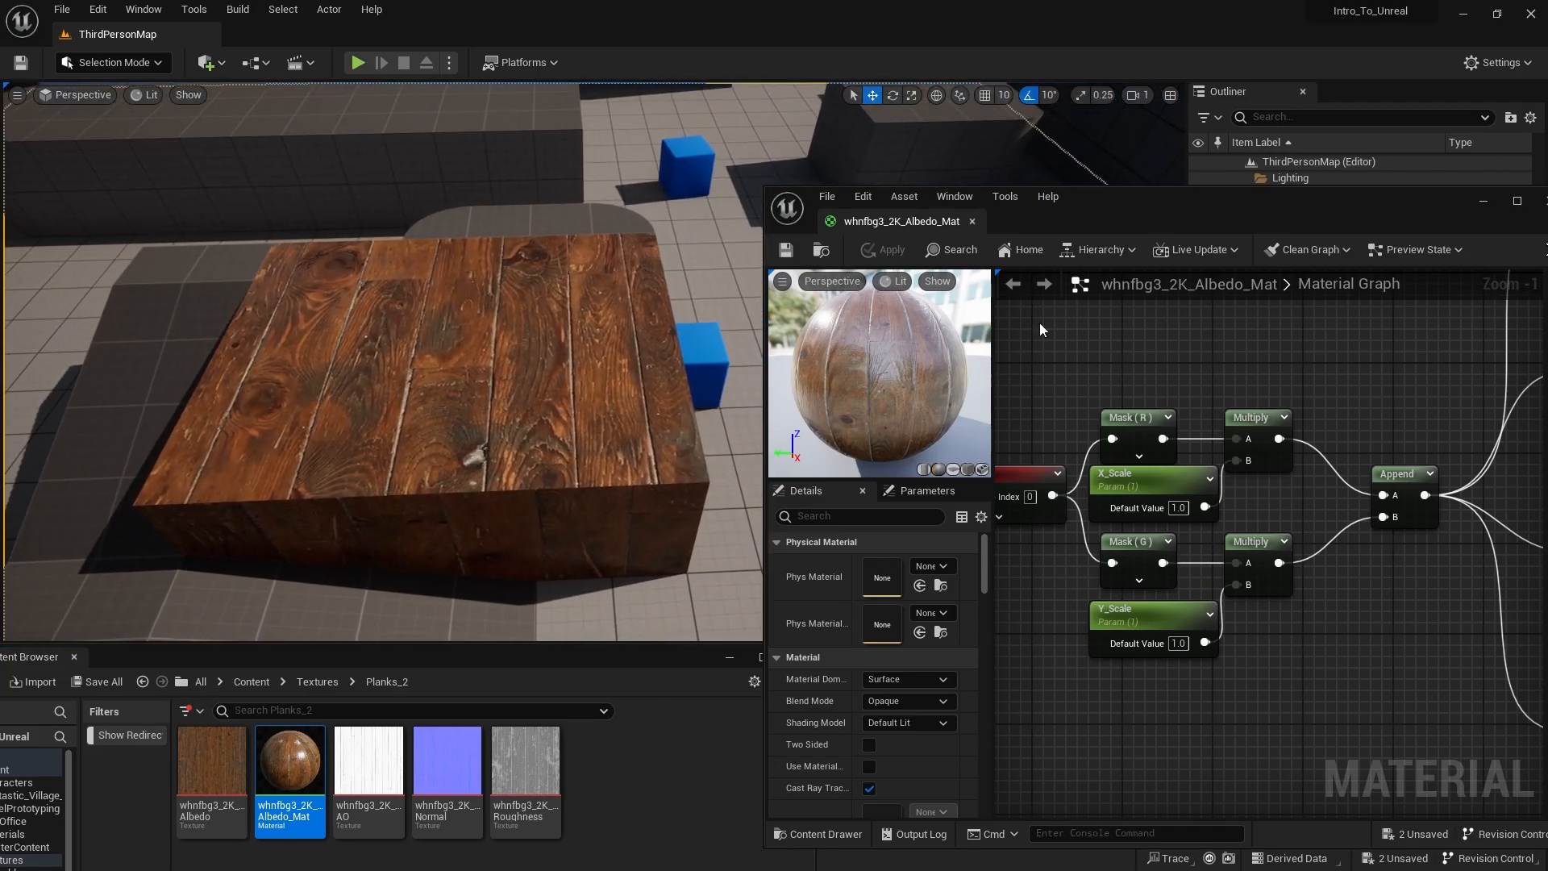
Step: Close the material editor and rename the whnfbg3_2K_Albedo_Mat material as M_Planks_2
click(973, 222)
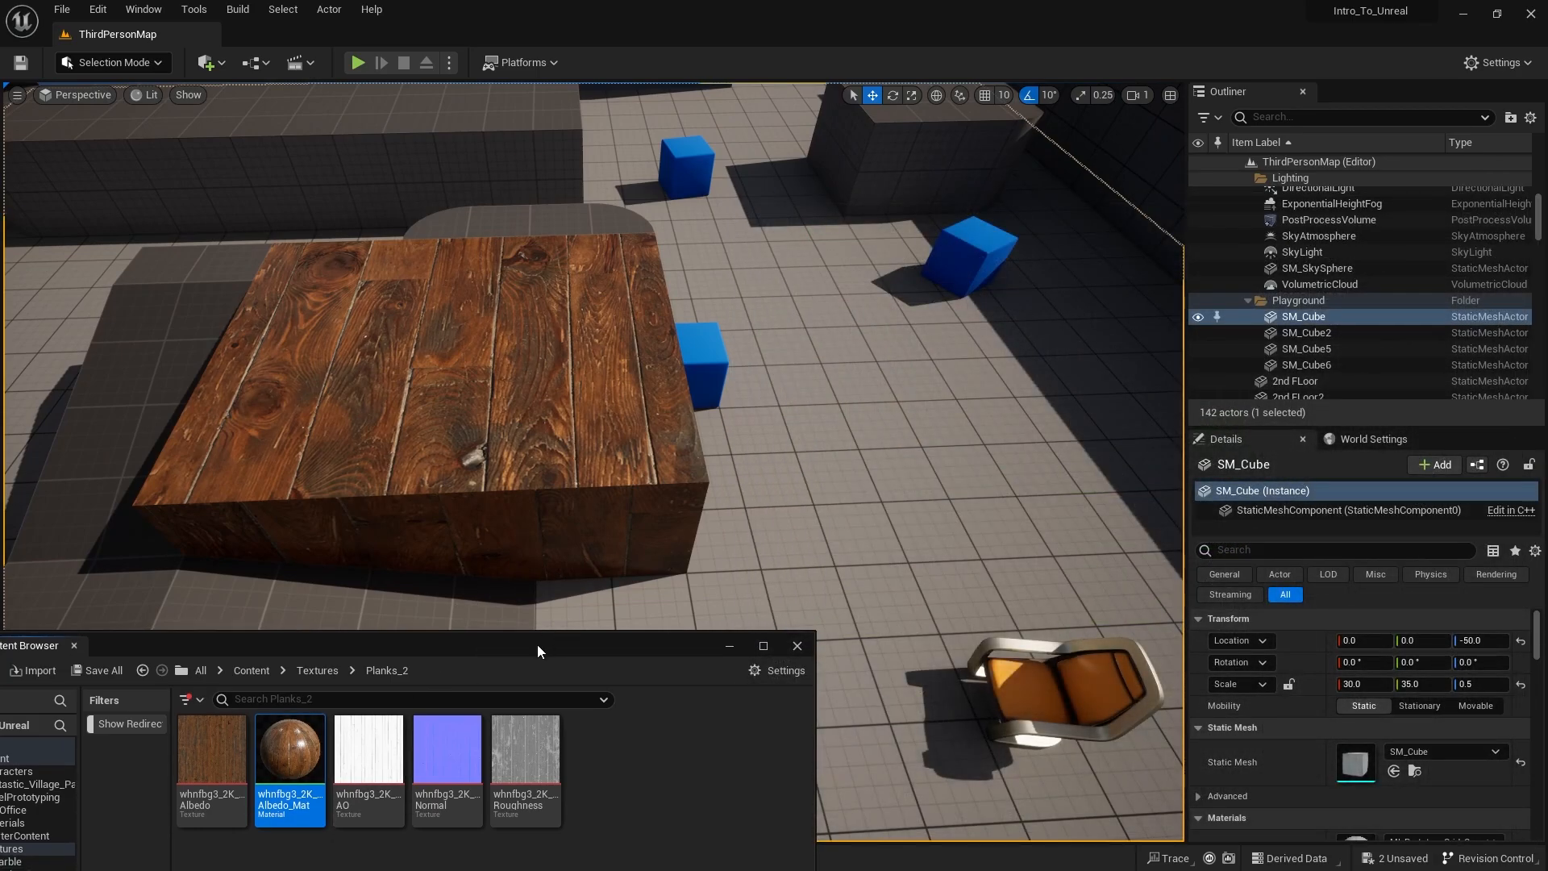
drag(538, 645, 888, 436)
right_click(633, 573)
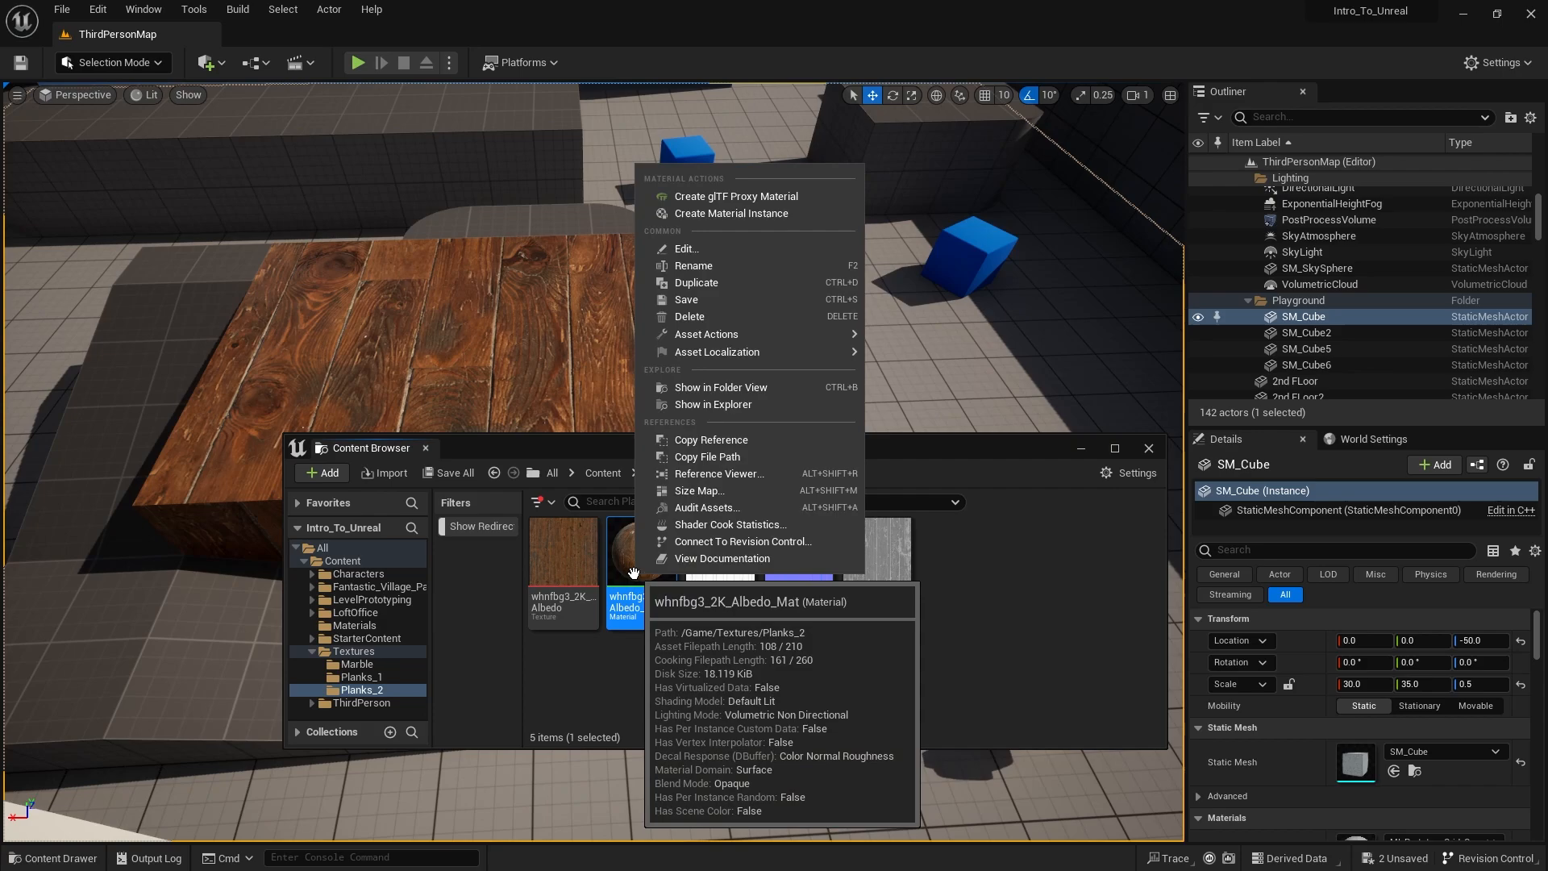
click(723, 271)
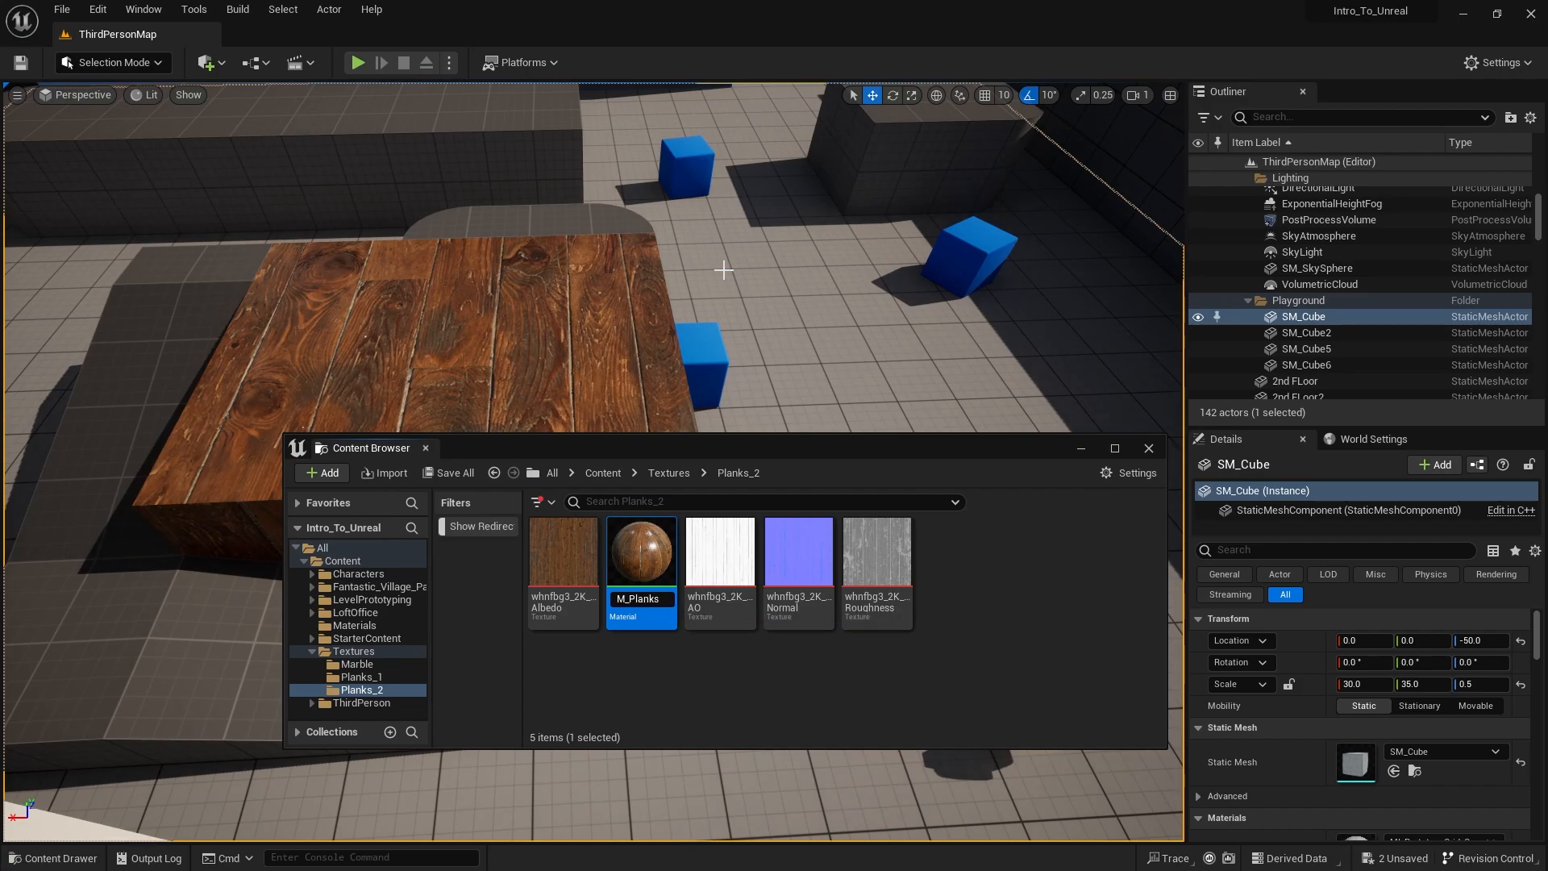
text(2)
key(Return)
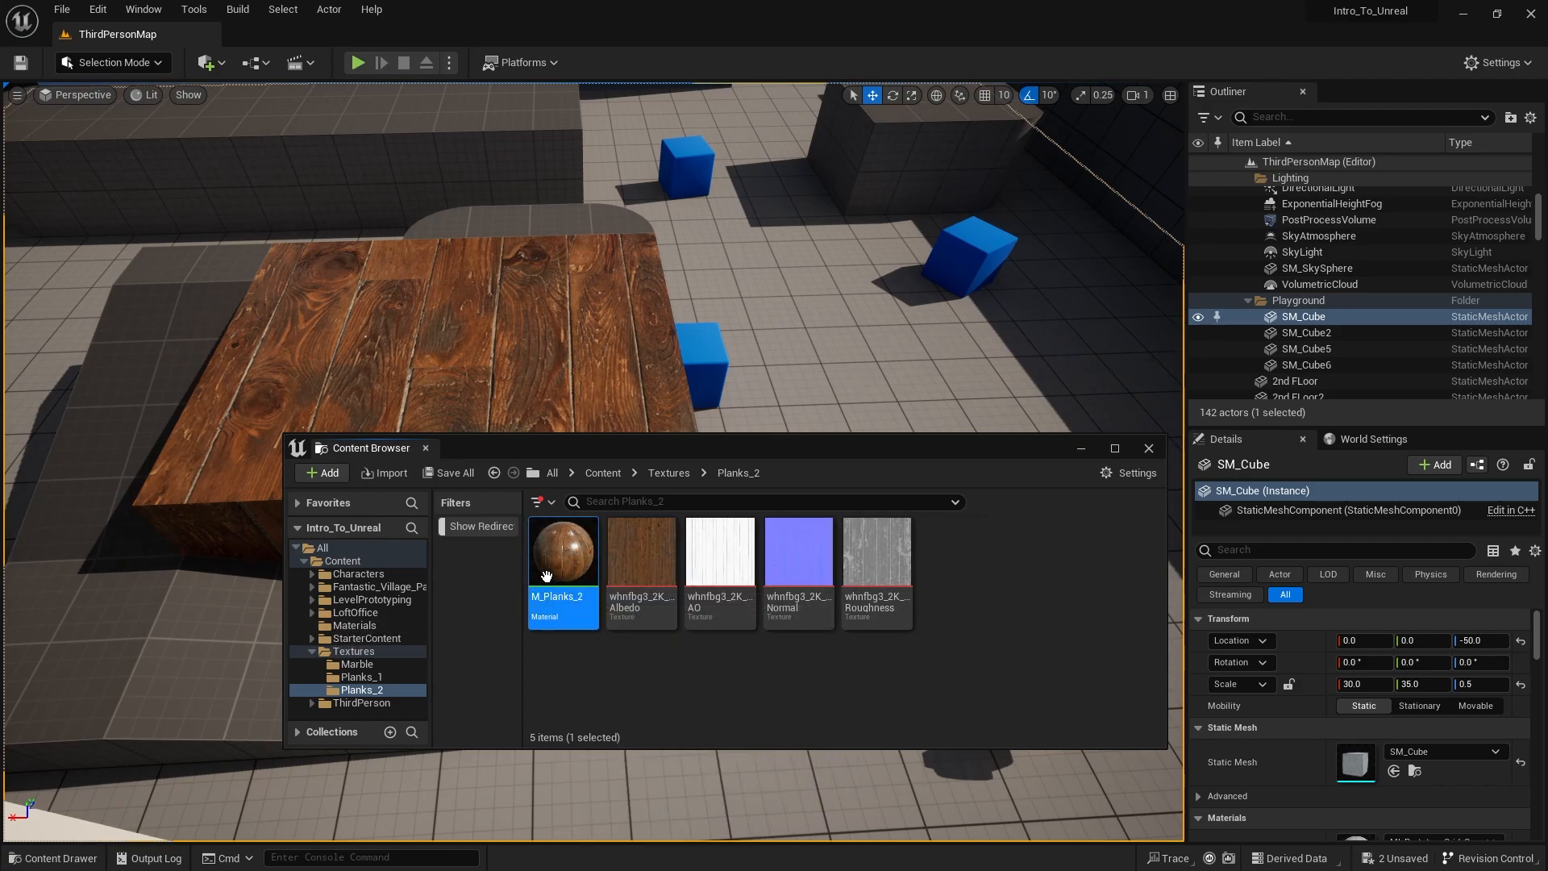
Step: Move M_Planks_2 from the Planks_2 folder into the Materials folder and open that folder
drag(563, 557, 381, 625)
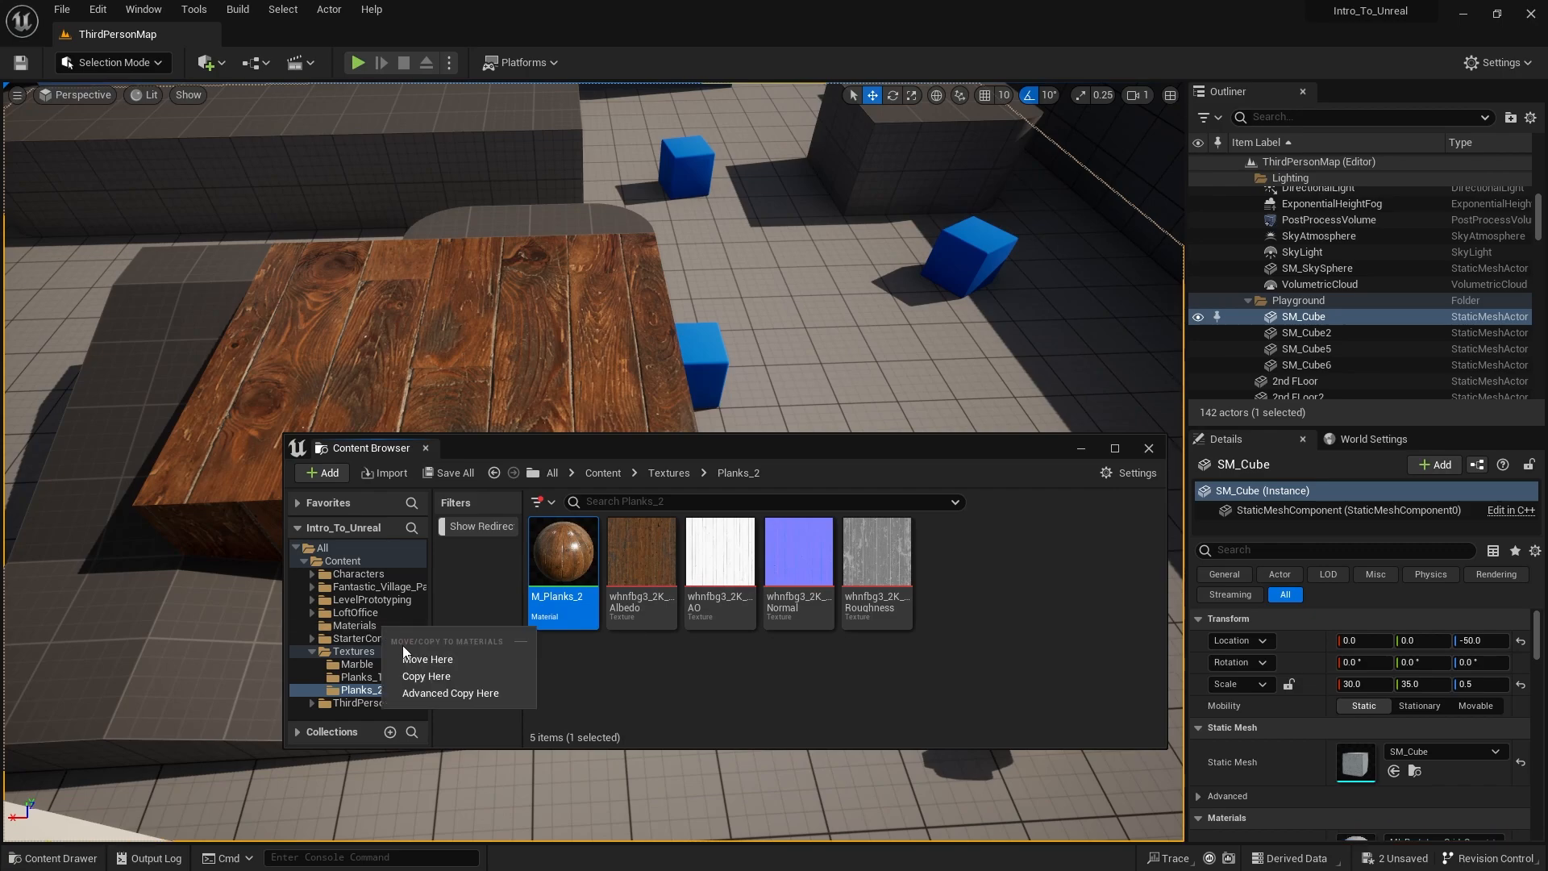
click(412, 659)
click(378, 623)
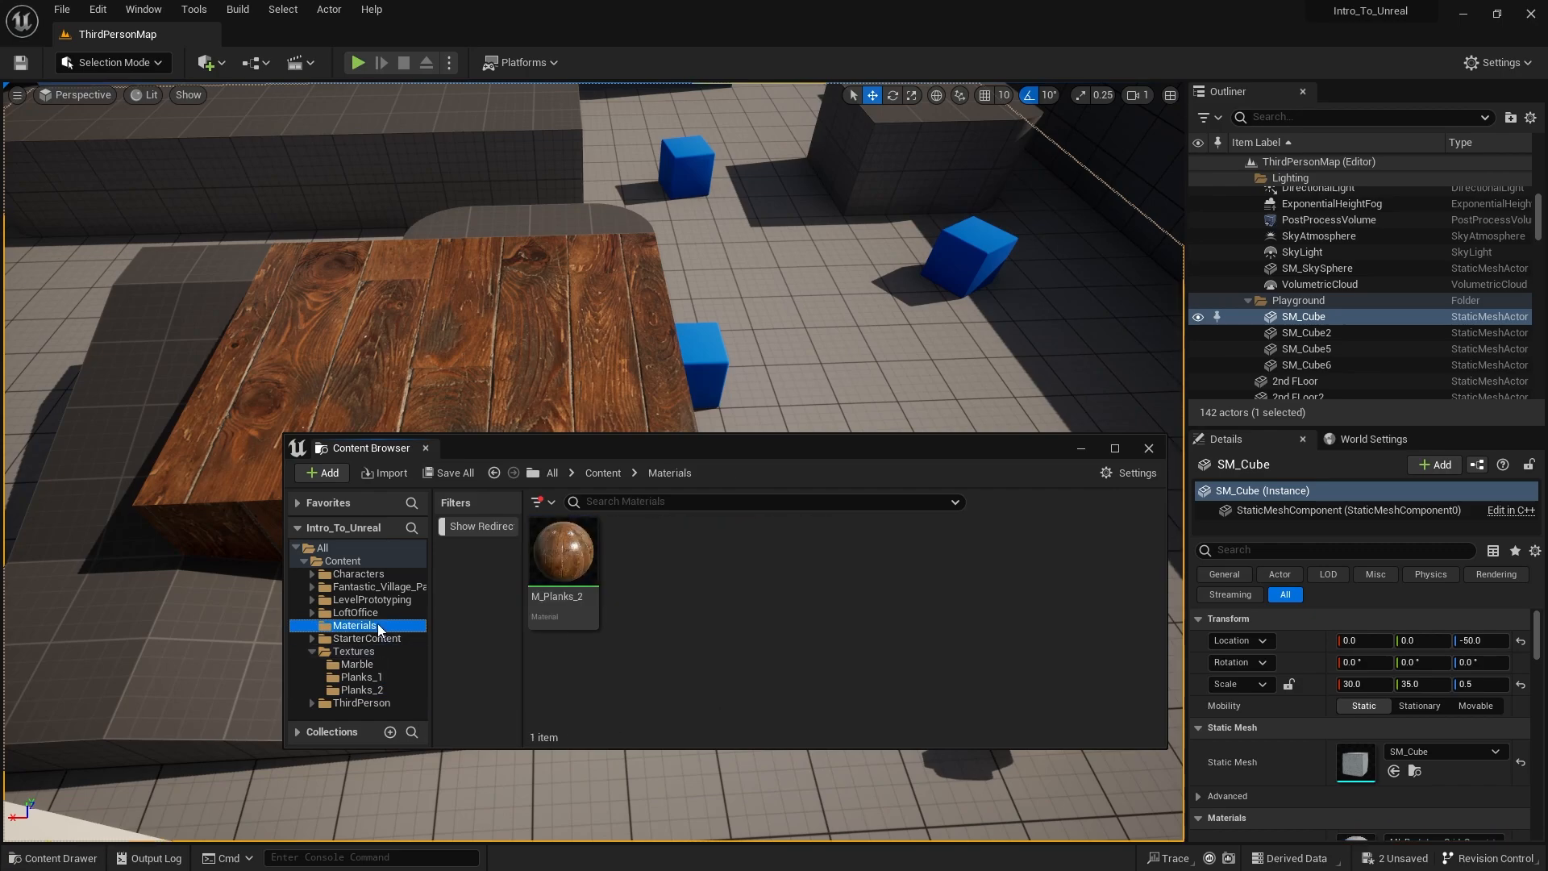
Step: Create a material instance of M_Planks_2, keeping its default name, and apply it to the plank-covered block
drag(715, 452, 693, 517)
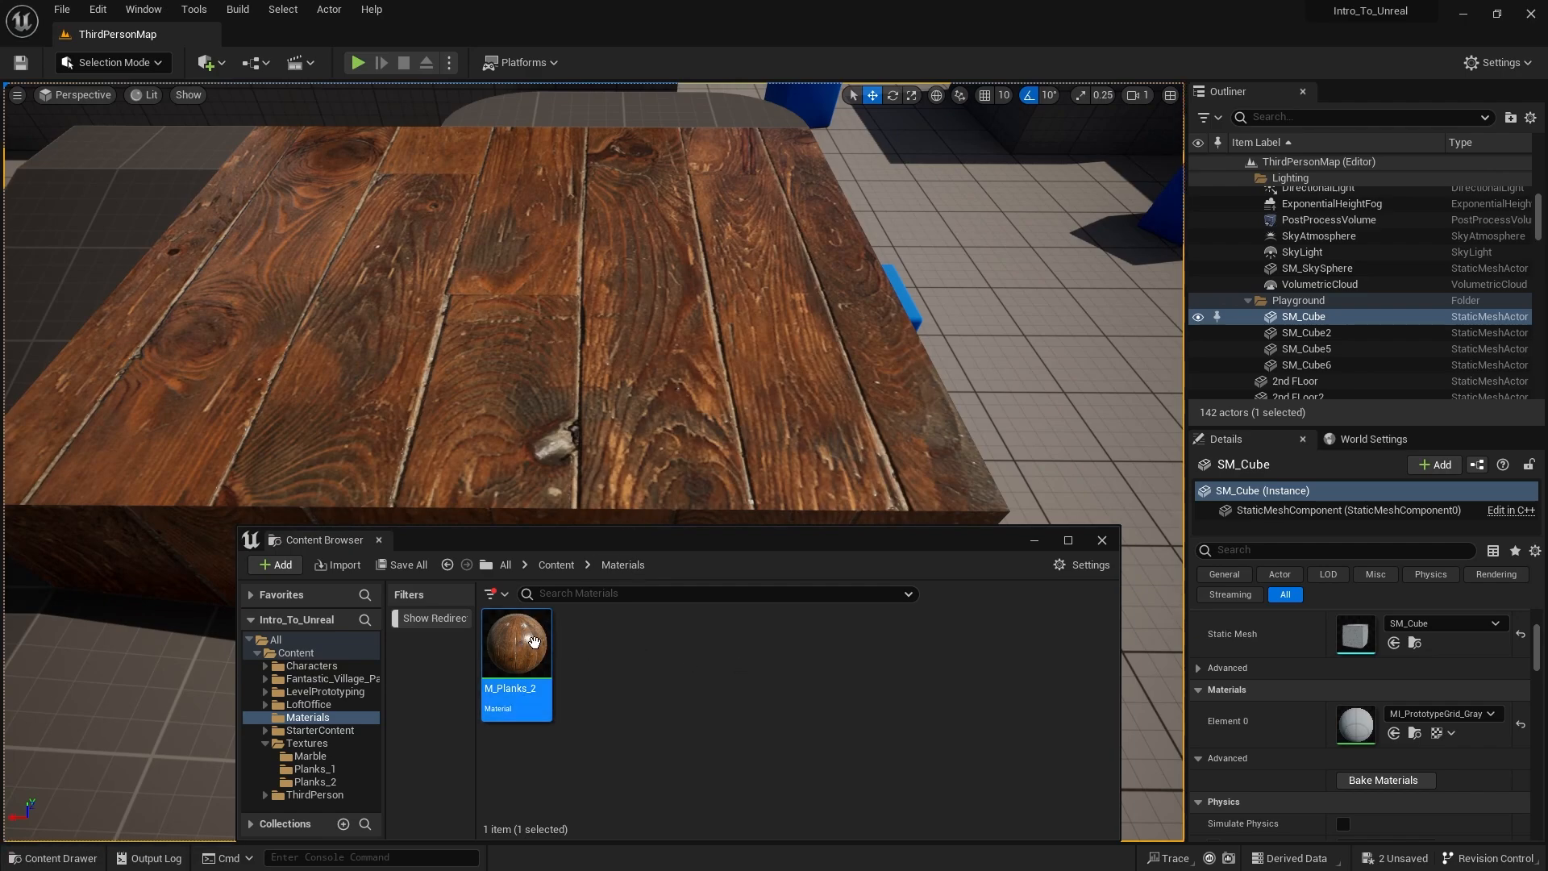
mouse_move(541, 623)
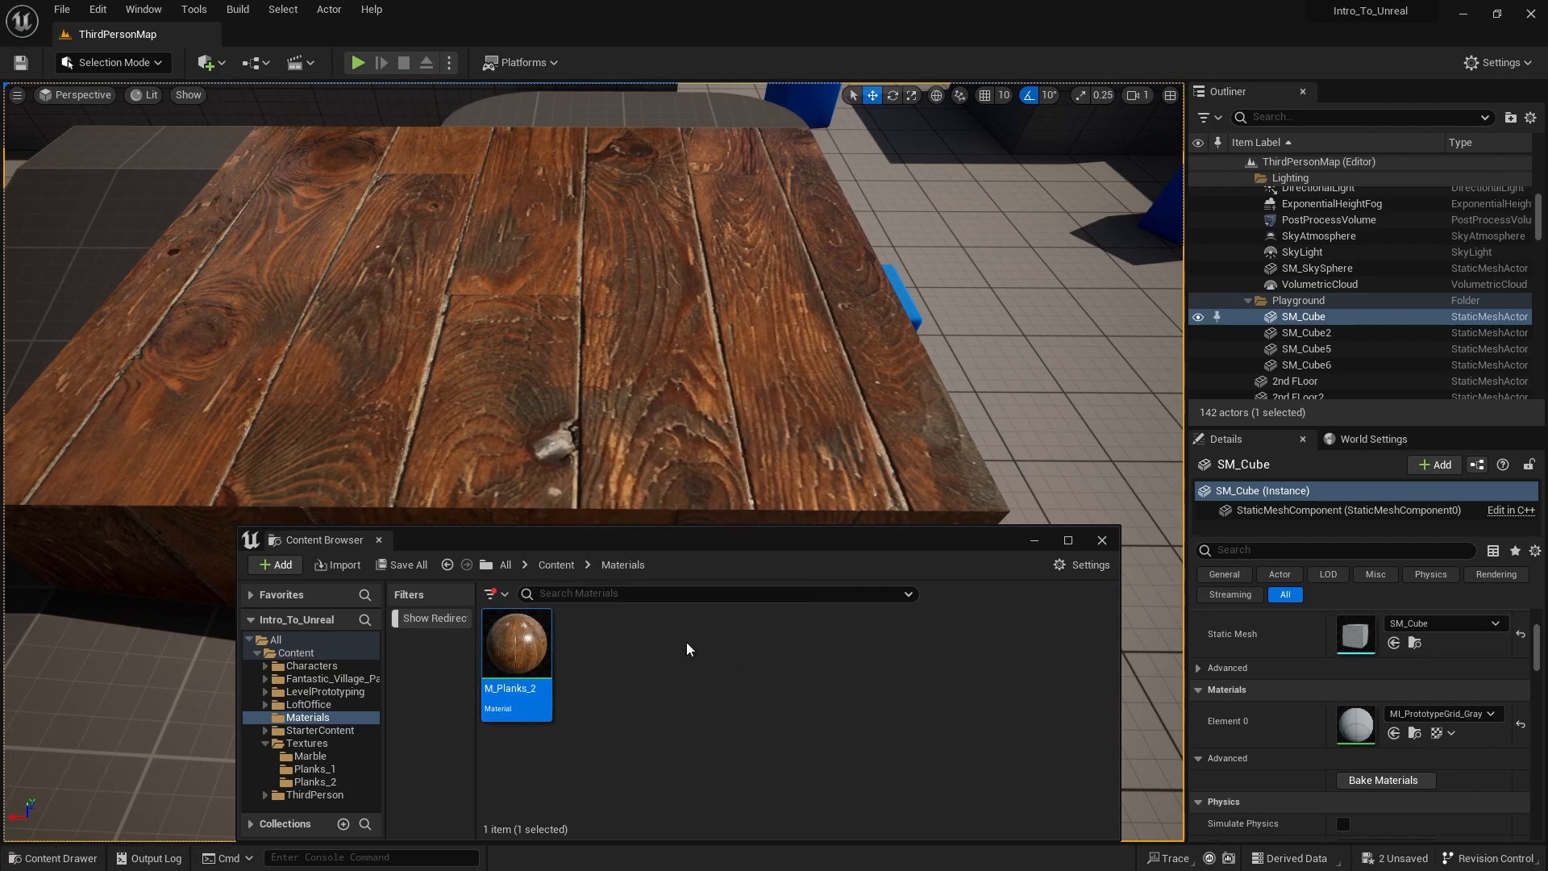
right_click(540, 637)
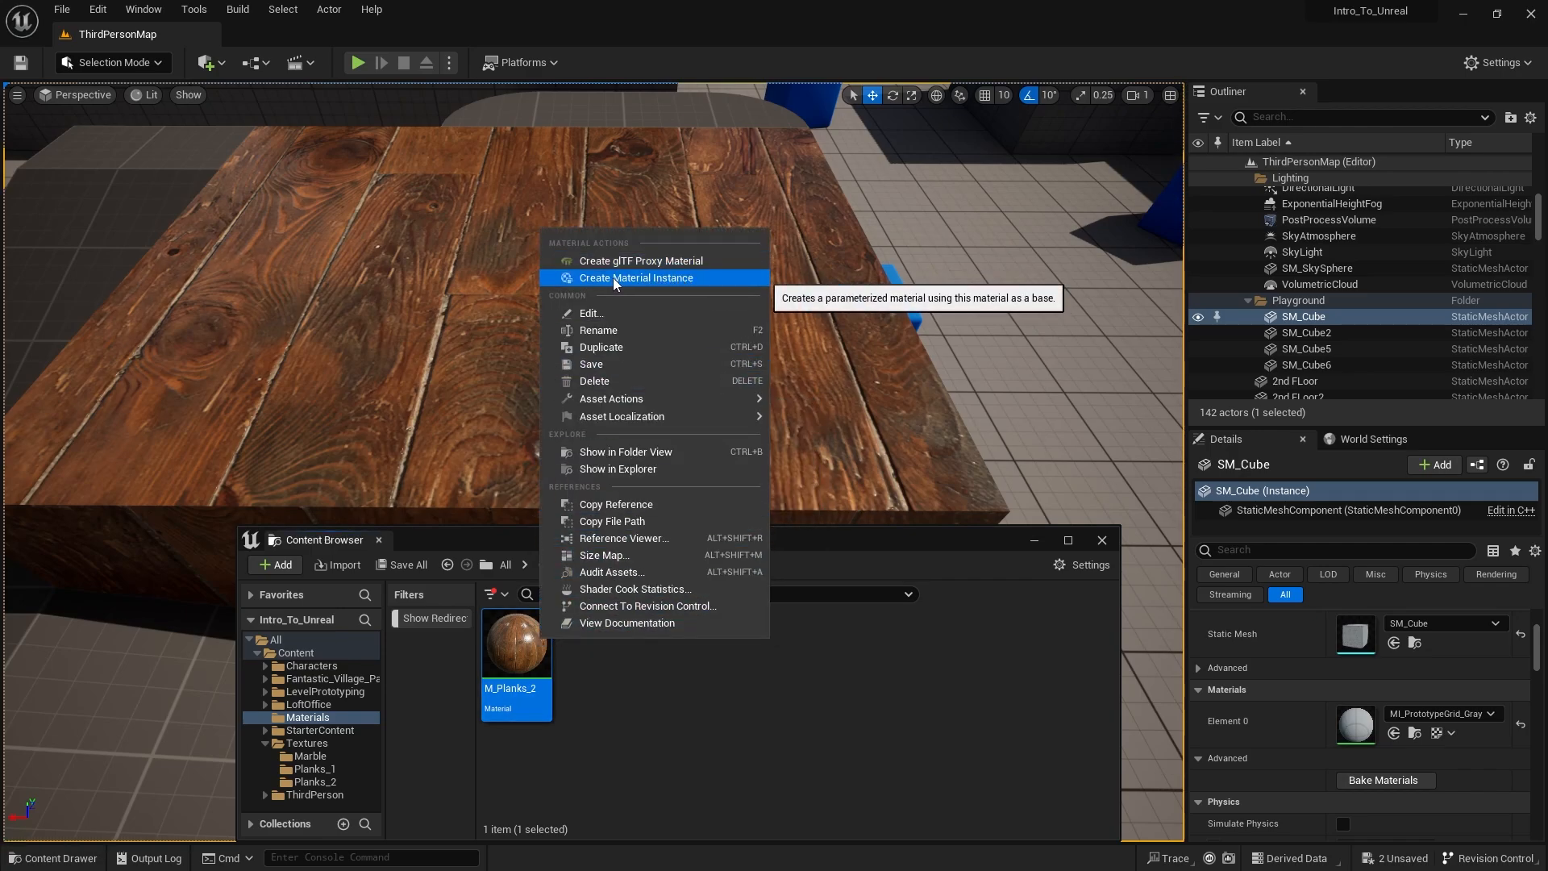
click(641, 279)
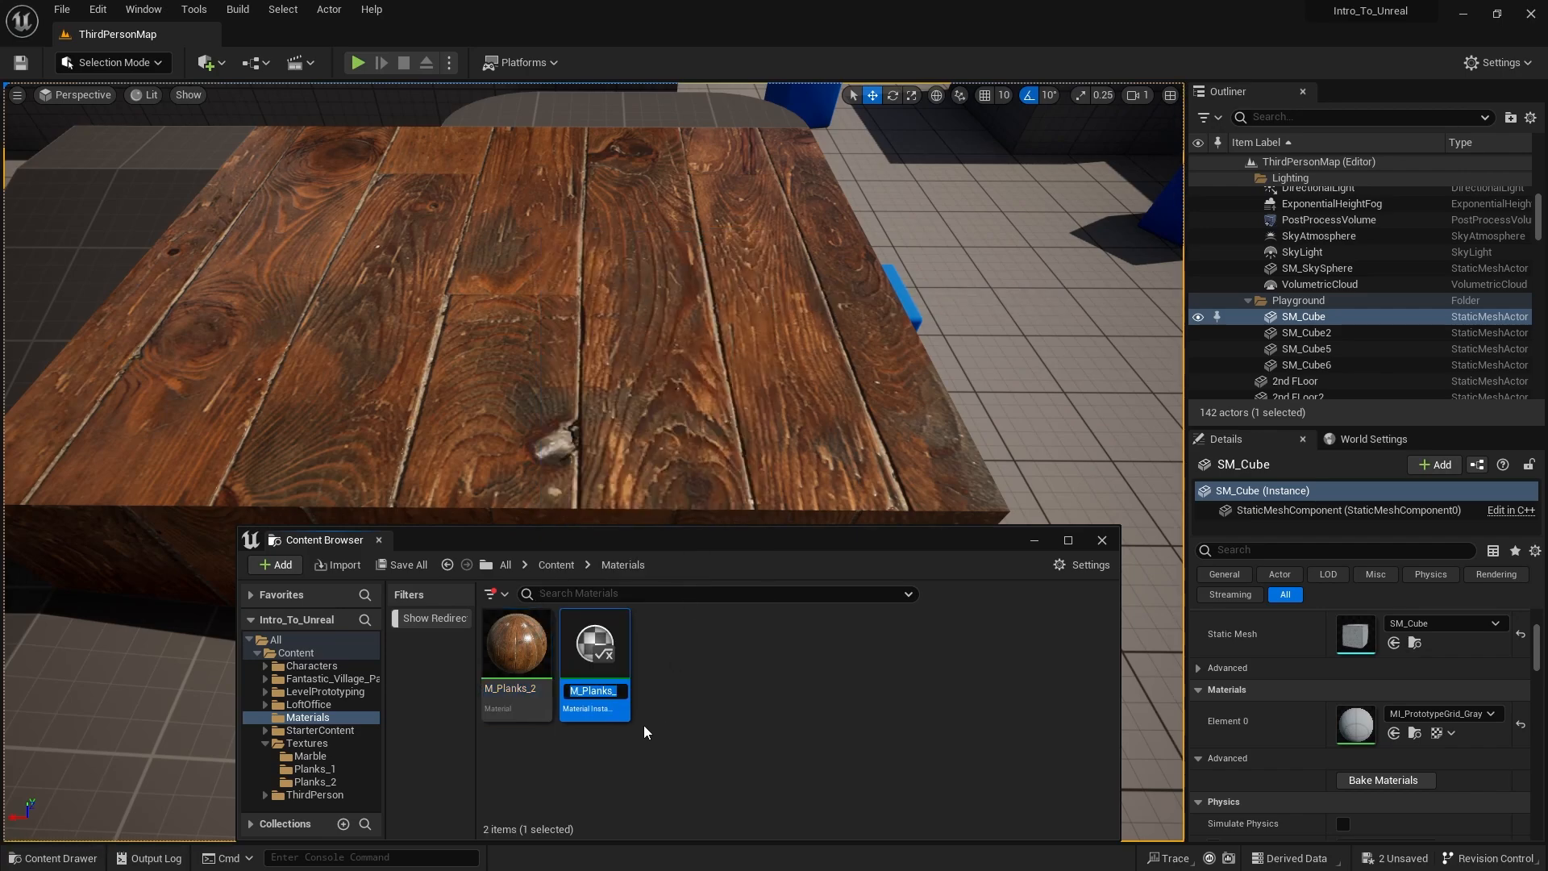
key(Return)
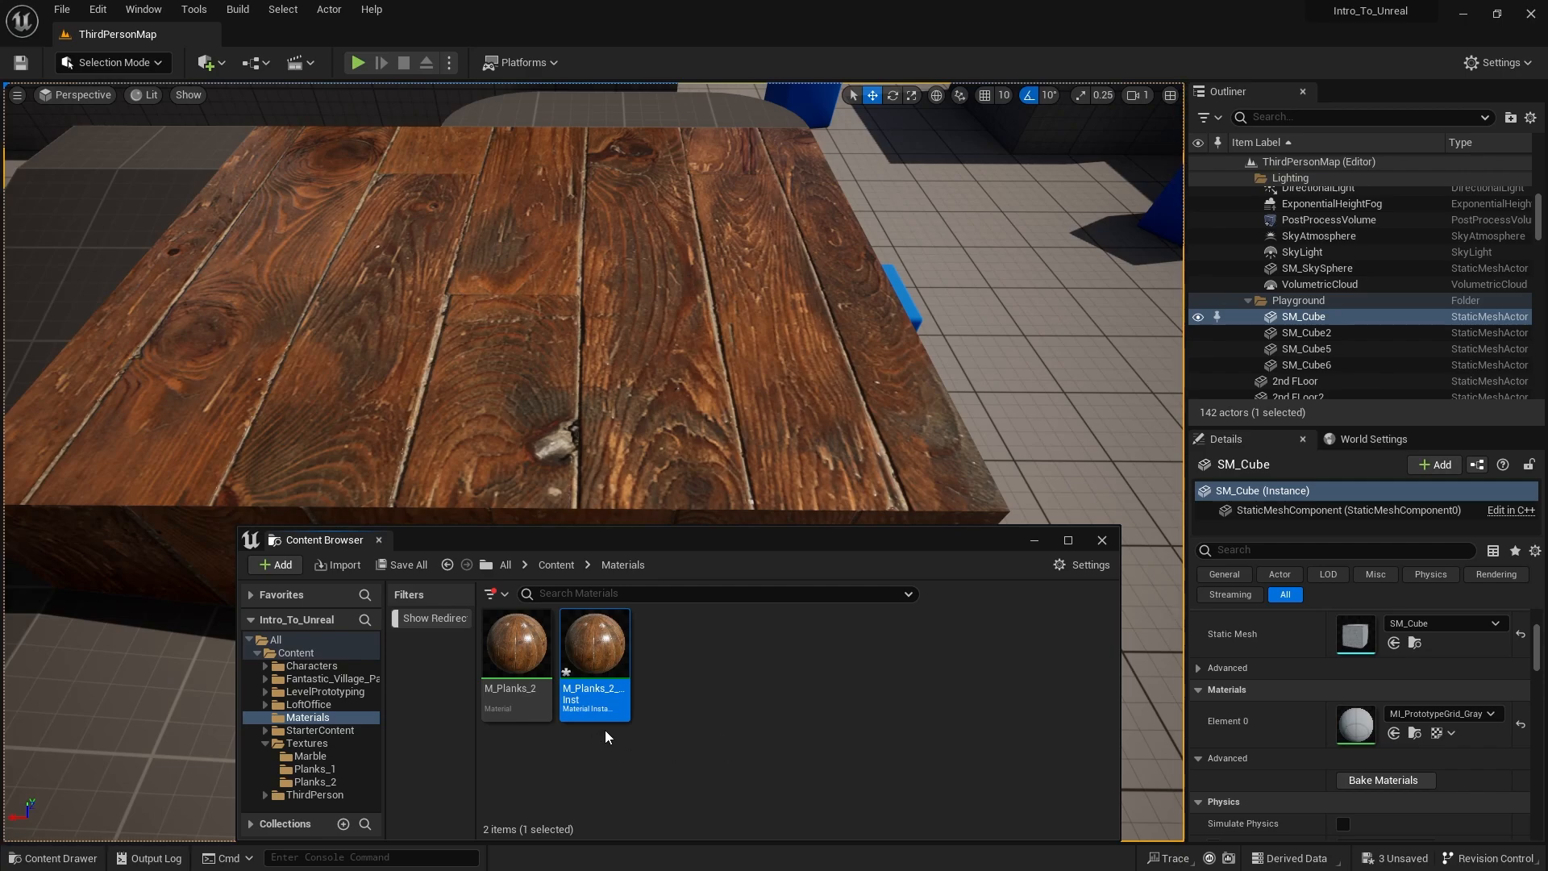
drag(598, 655, 663, 347)
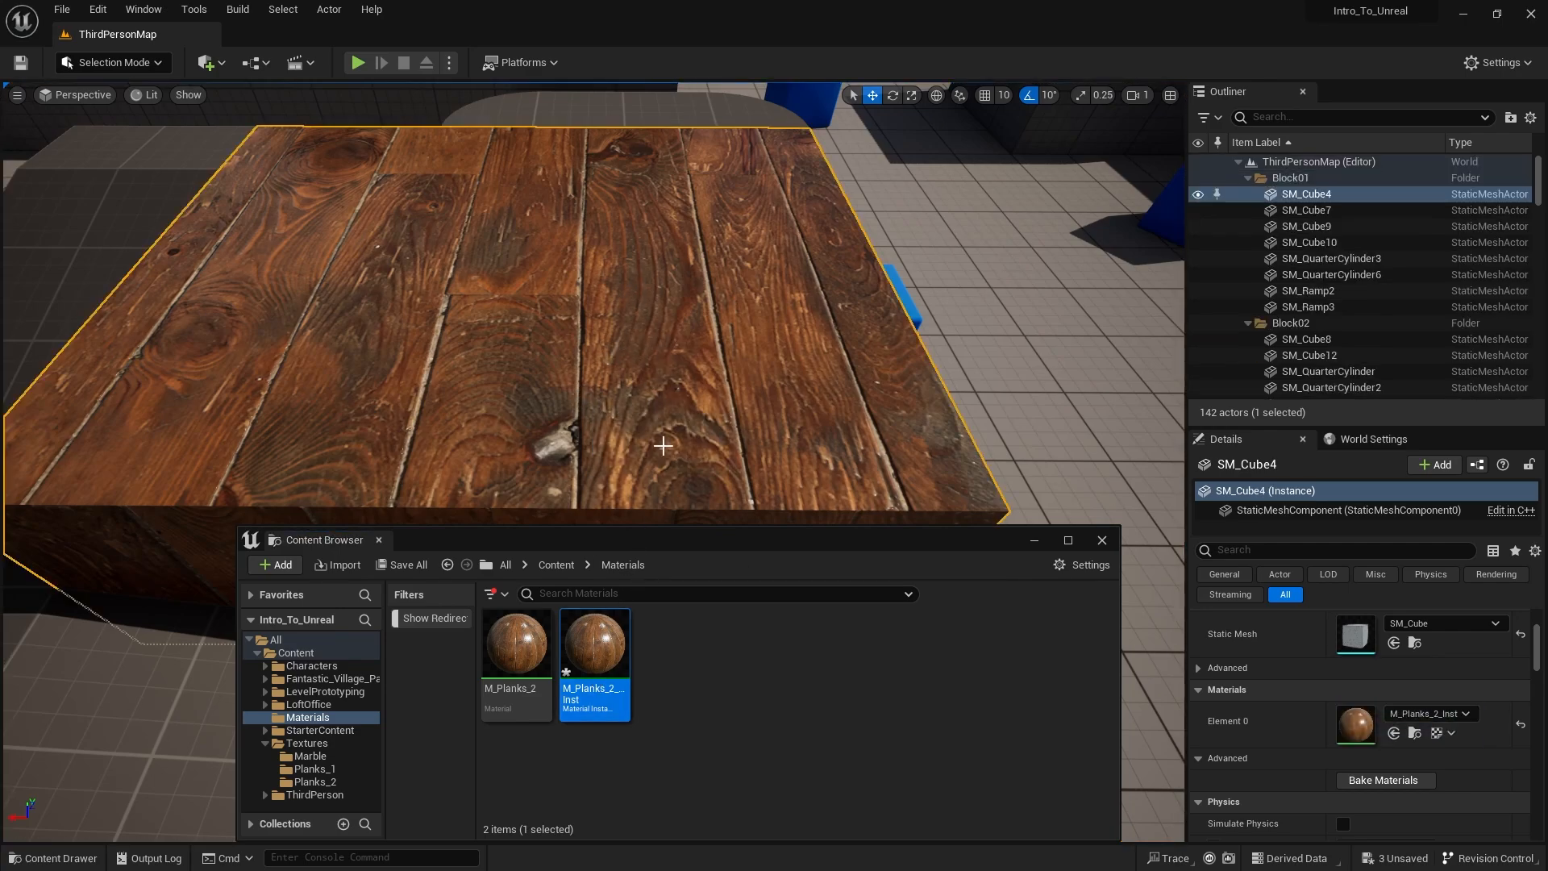
Step: Open the planks material instance, enable the X_Scale and Y_Scale overrides, and raise X_Scale to about 2.63
double_click(607, 650)
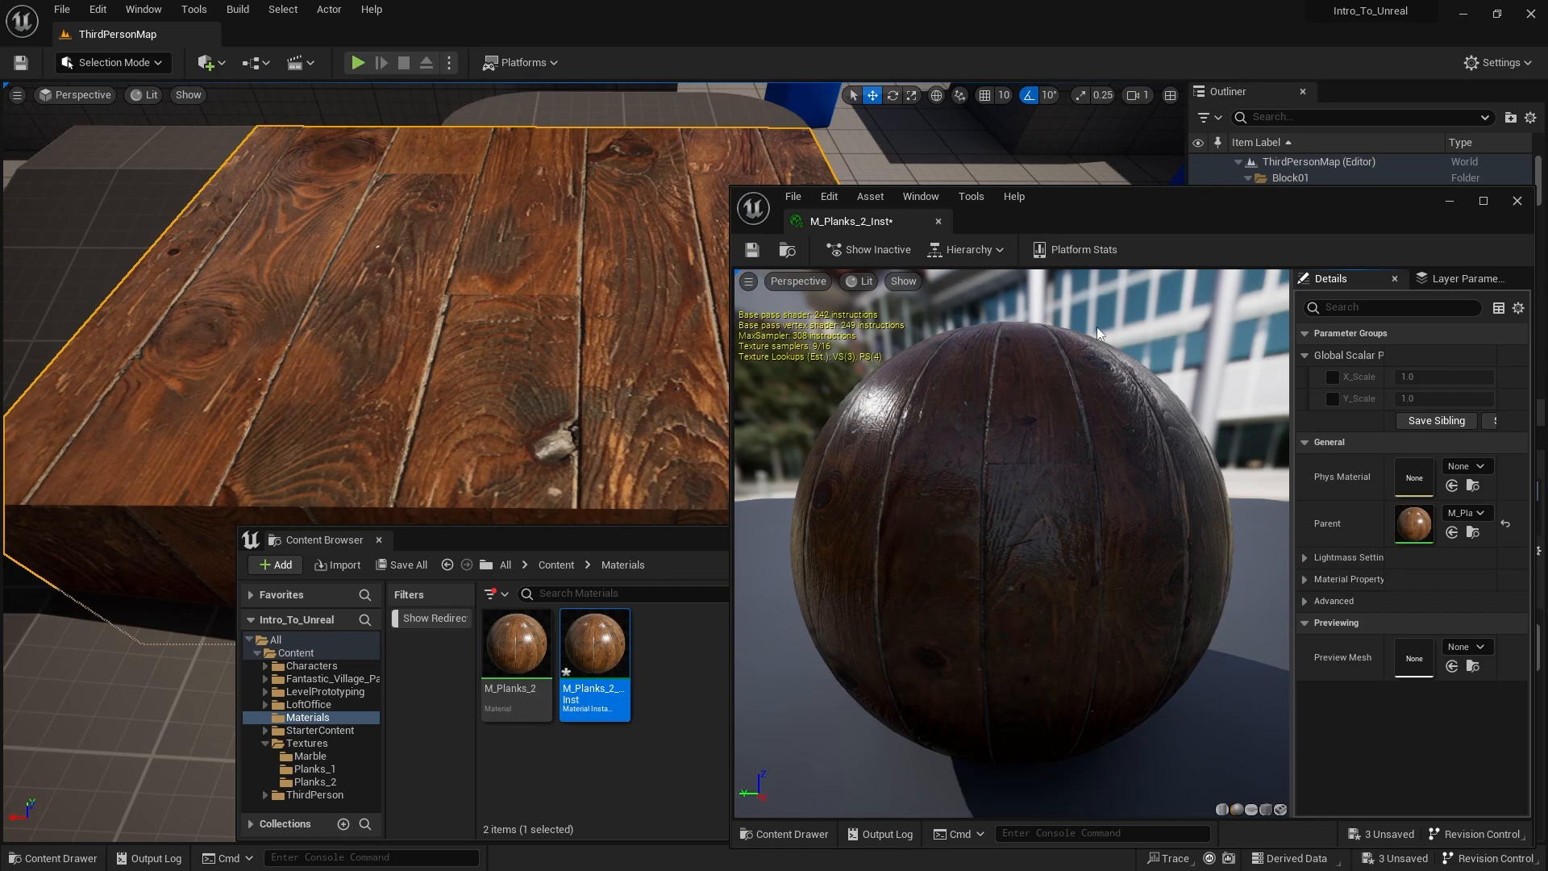
drag(1114, 210, 1076, 169)
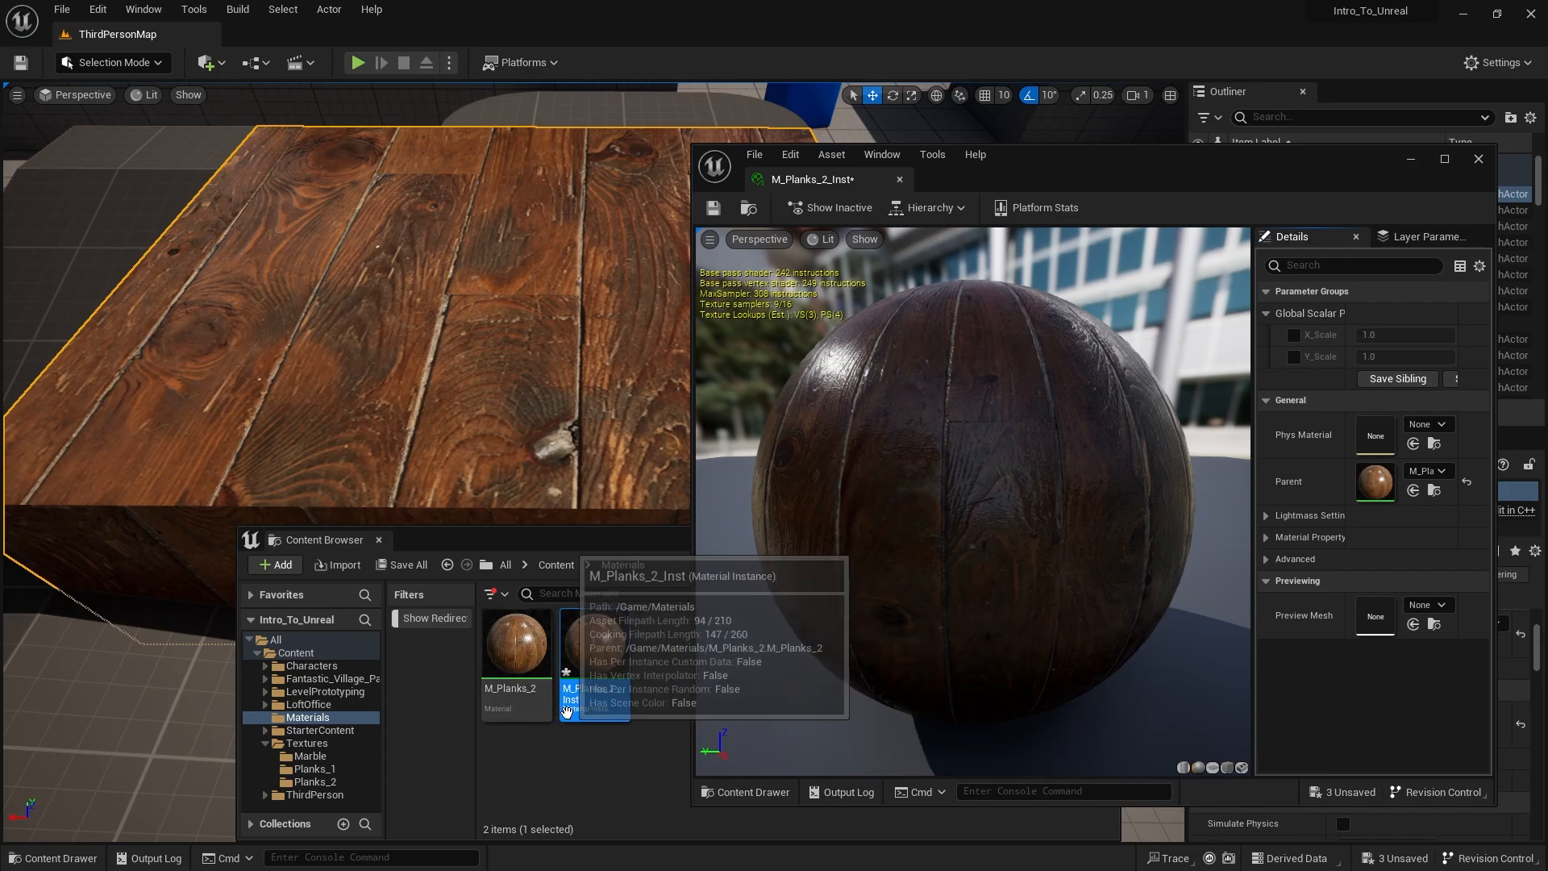
click(1295, 336)
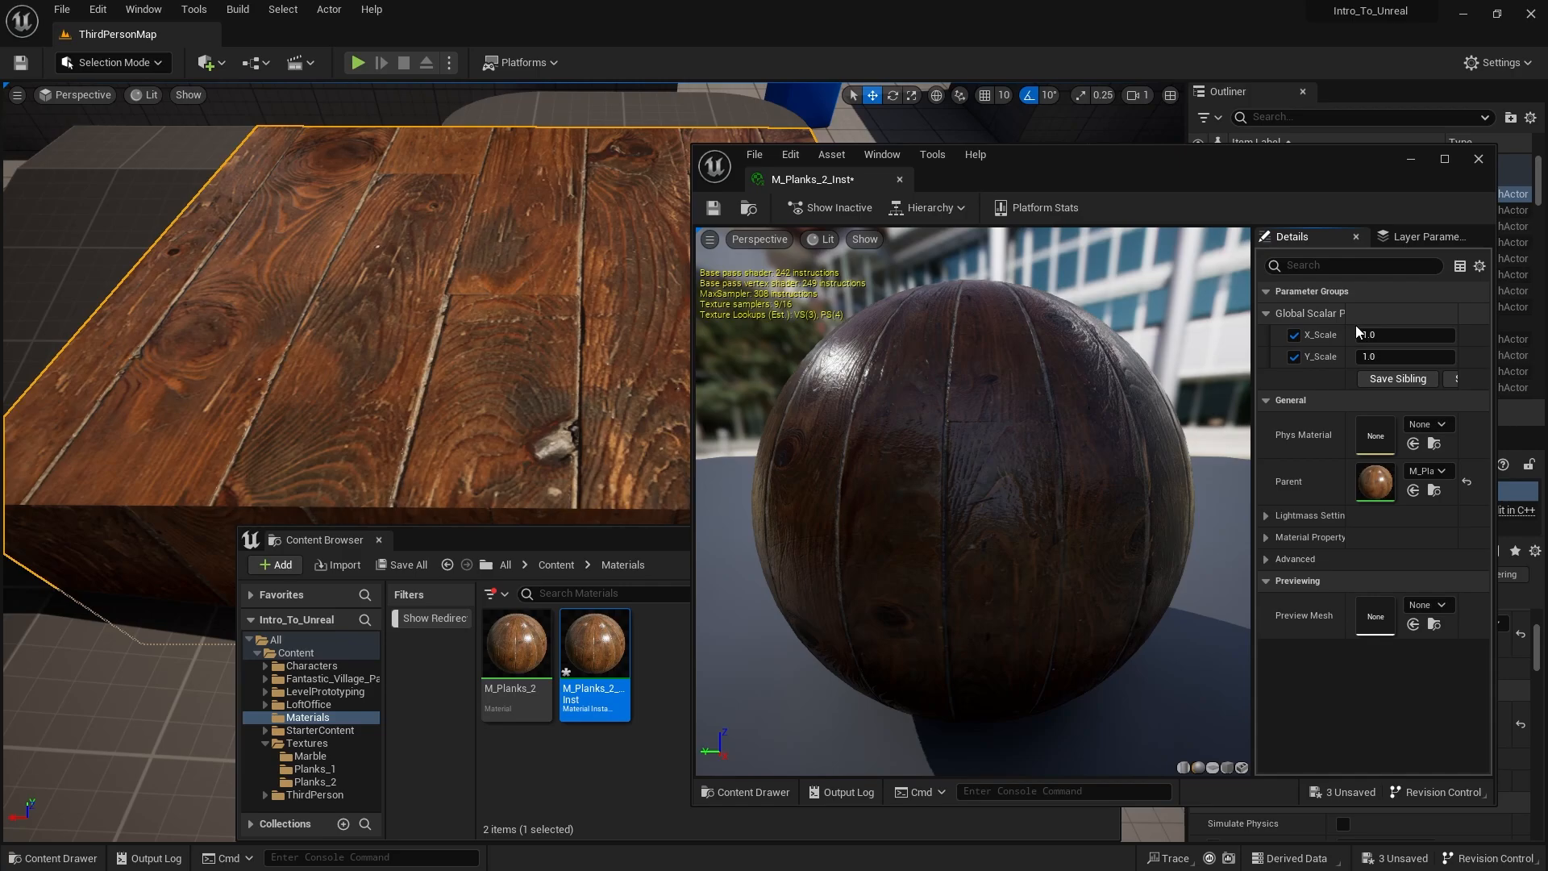
drag(1373, 335, 1451, 335)
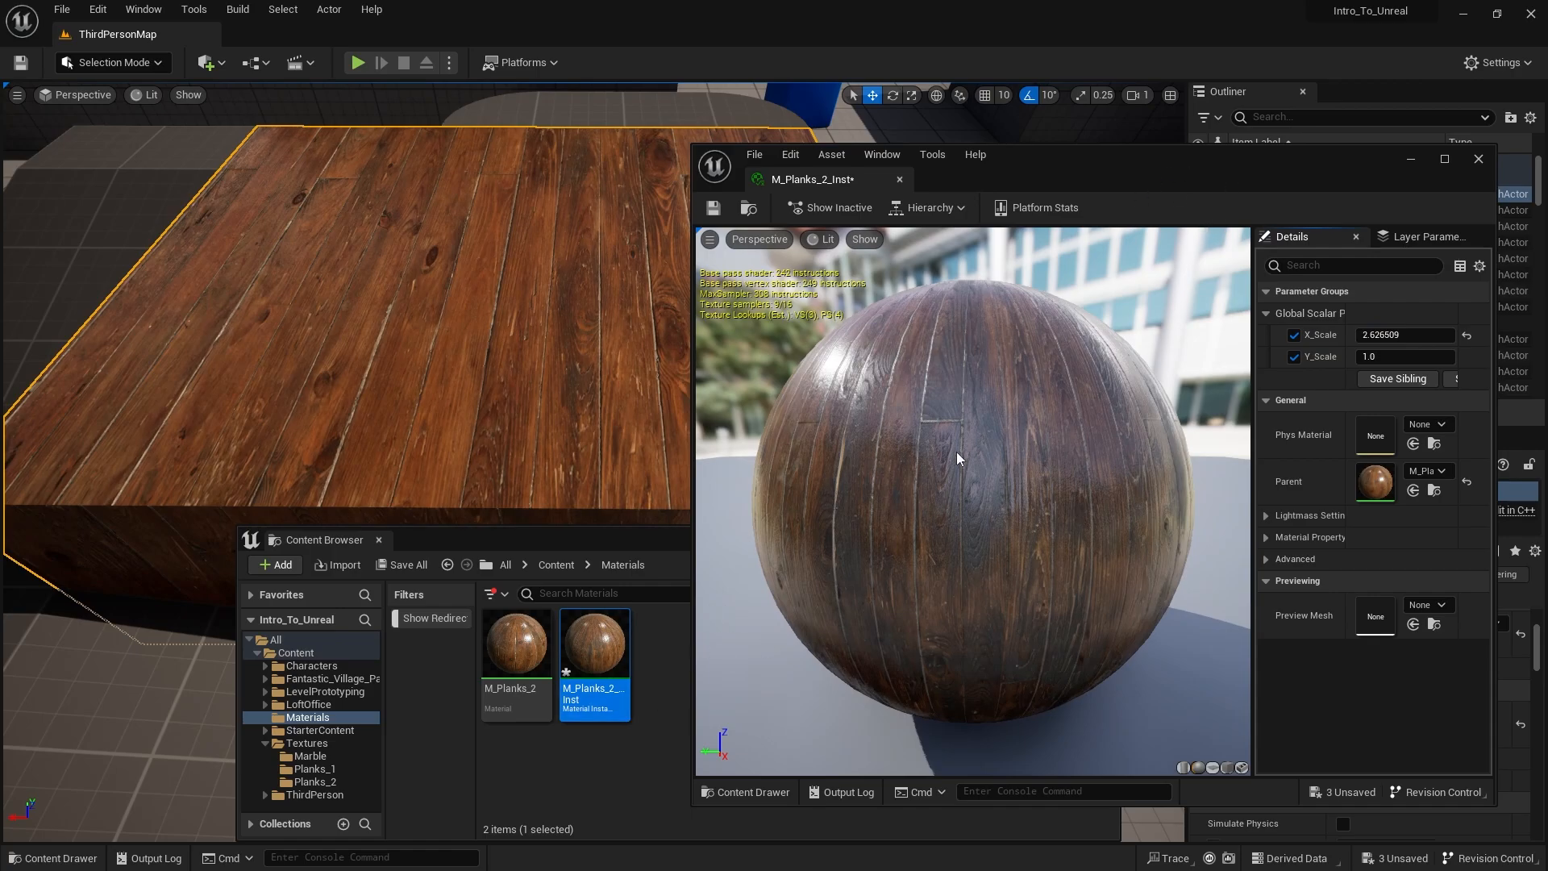
Step: Apply the M_Planks_2 material instance to two adjoining wall sections inside the building with the kitchen counter
drag(1100, 171, 0, 345)
right_drag(405, 218, 639, 248)
key(w)
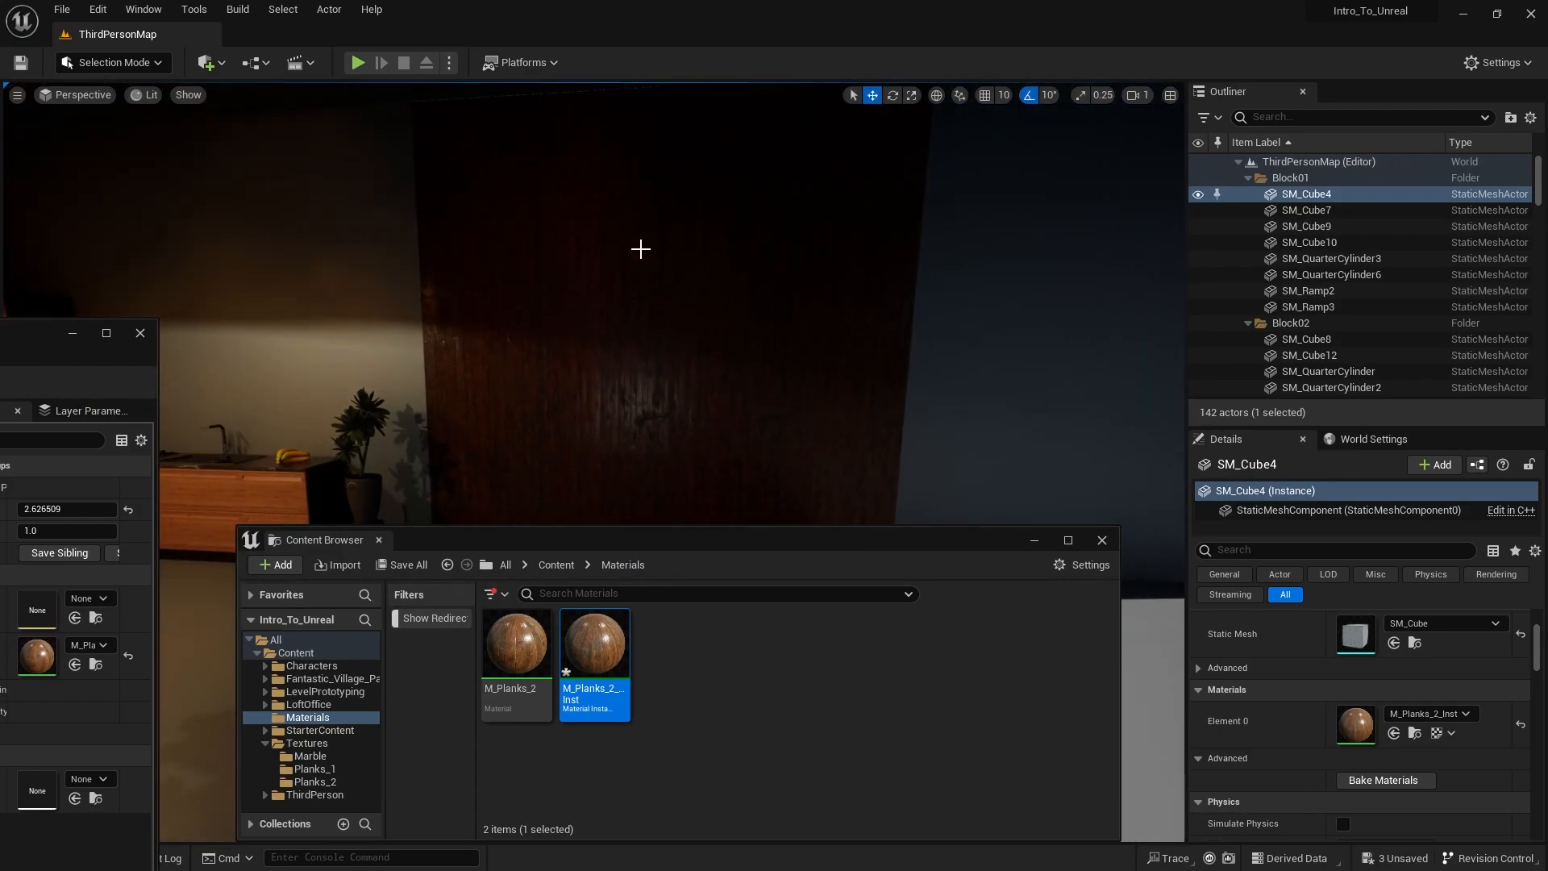
drag(611, 627, 650, 324)
drag(606, 617, 975, 373)
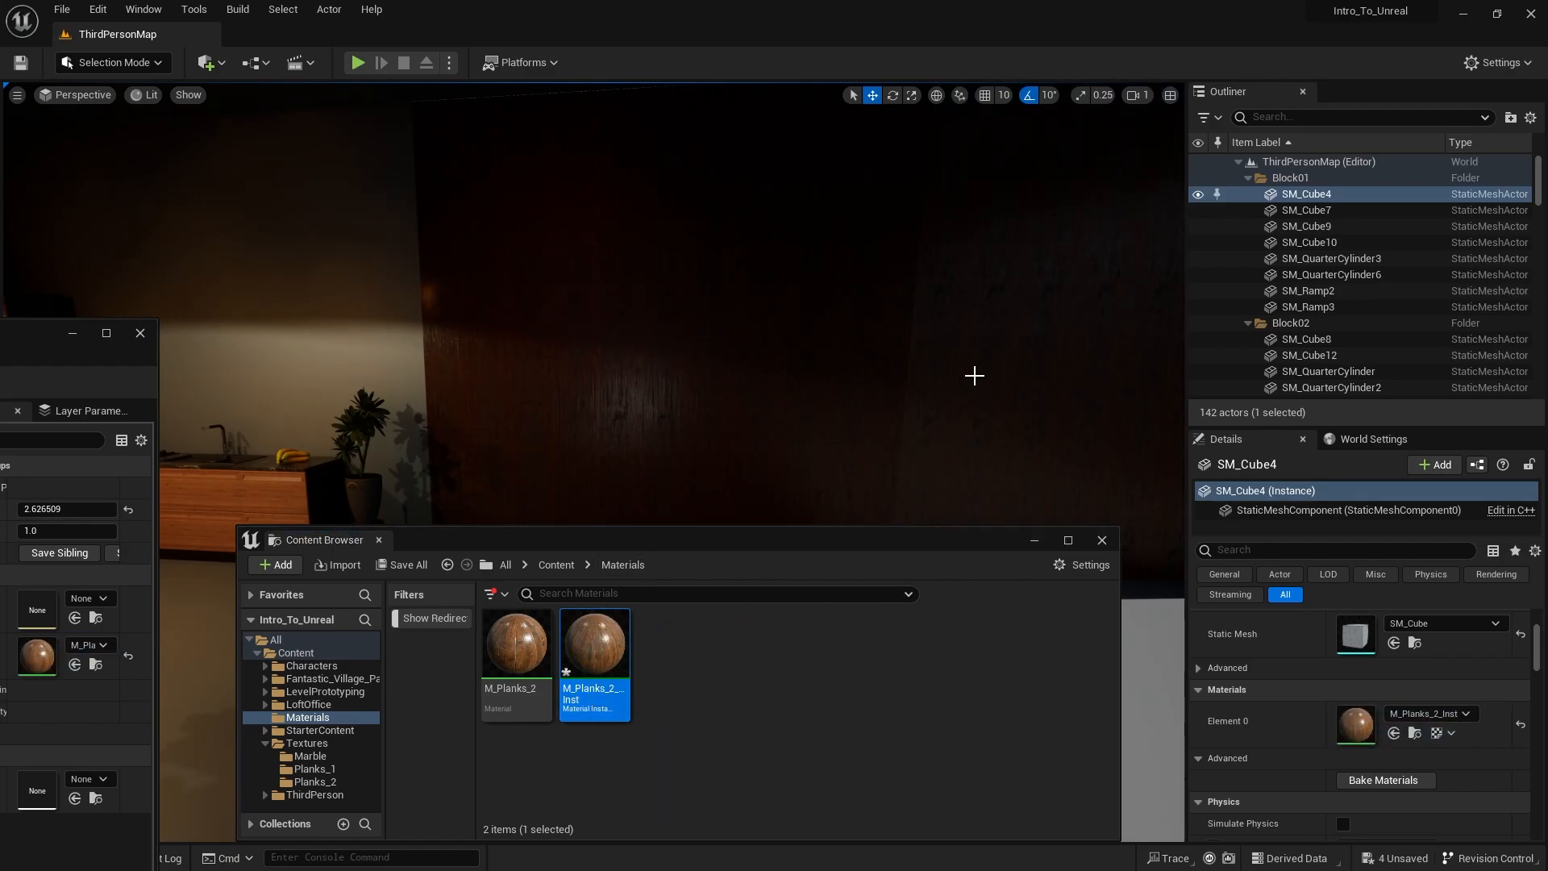
Step: Apply the M_Planks_2 material instance to the remaining bare wall sections around the kitchen room
drag(608, 617, 340, 302)
right_drag(634, 473, 782, 460)
drag(592, 657, 878, 393)
right_drag(878, 394, 844, 513)
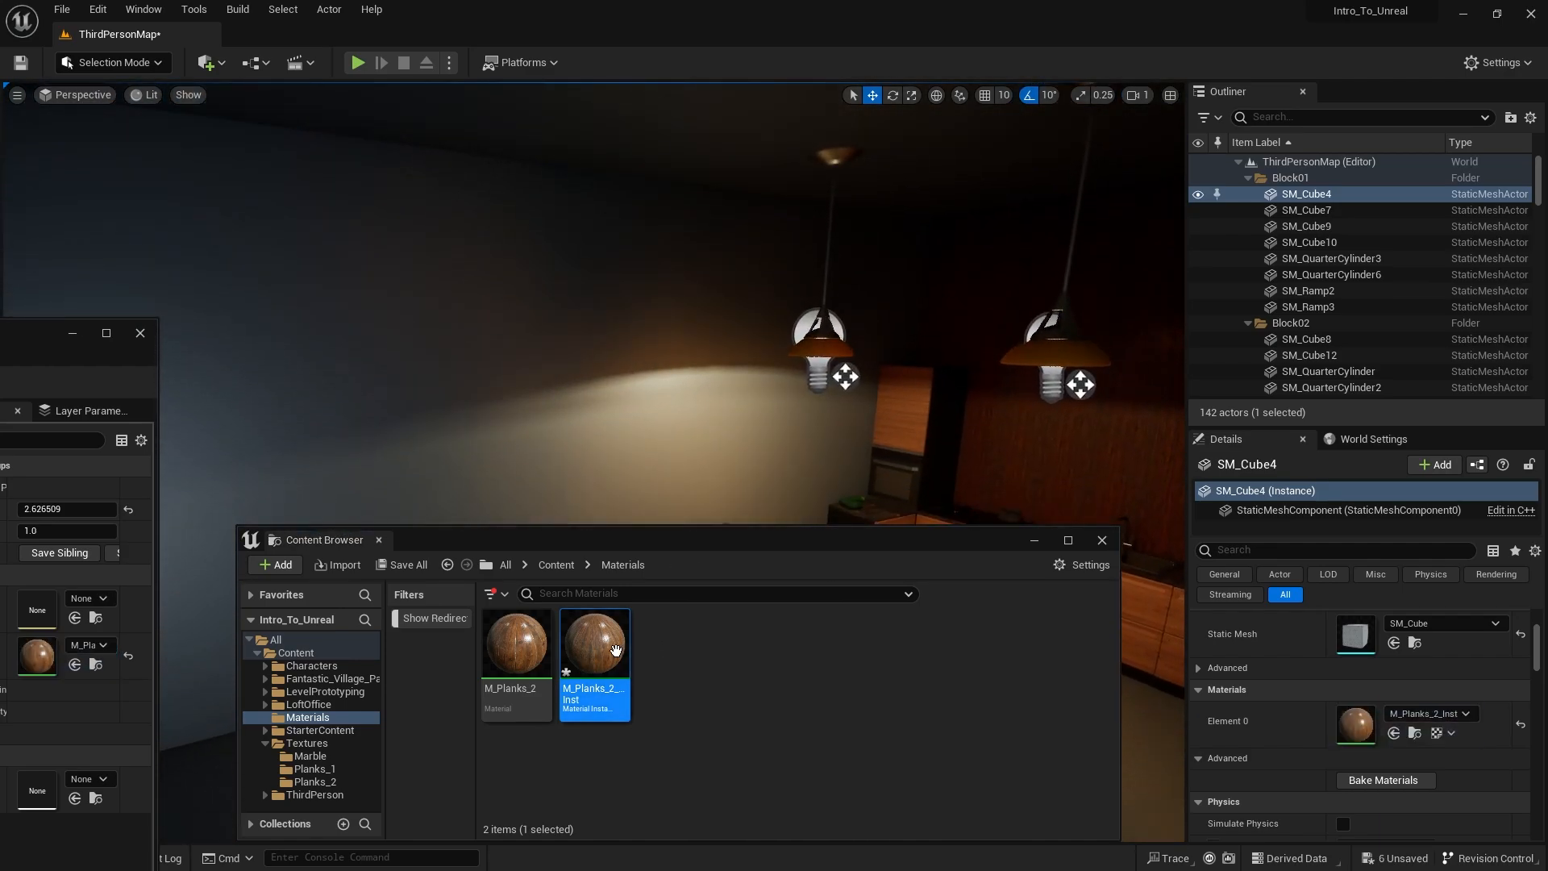
drag(617, 650, 791, 428)
right_drag(743, 489, 564, 500)
drag(616, 645, 709, 452)
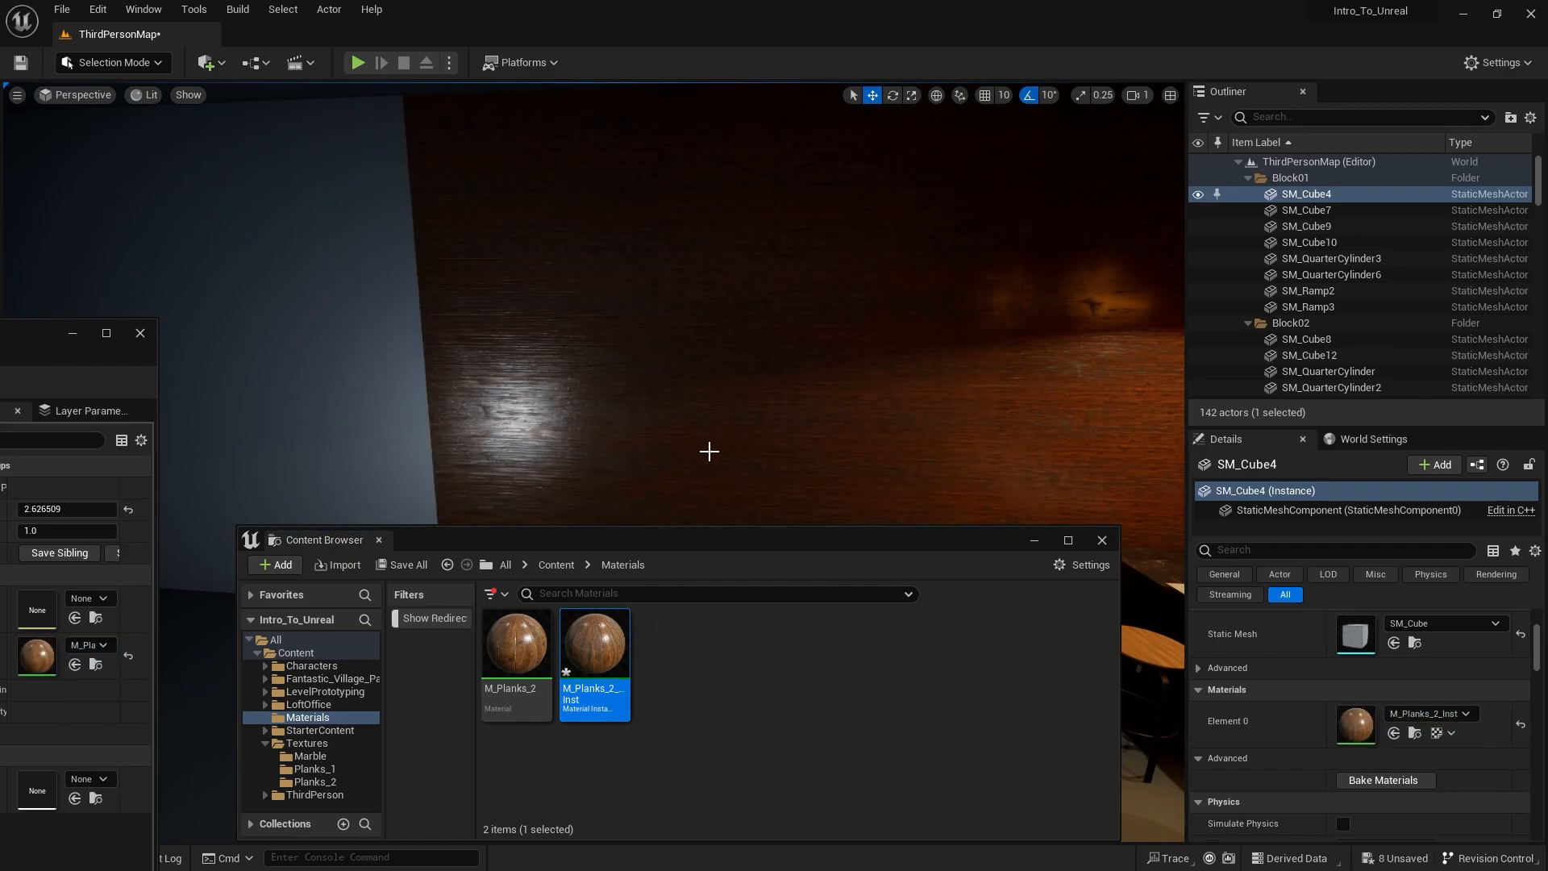
right_drag(719, 490, 548, 492)
drag(615, 642, 347, 356)
right_drag(426, 336, 302, 363)
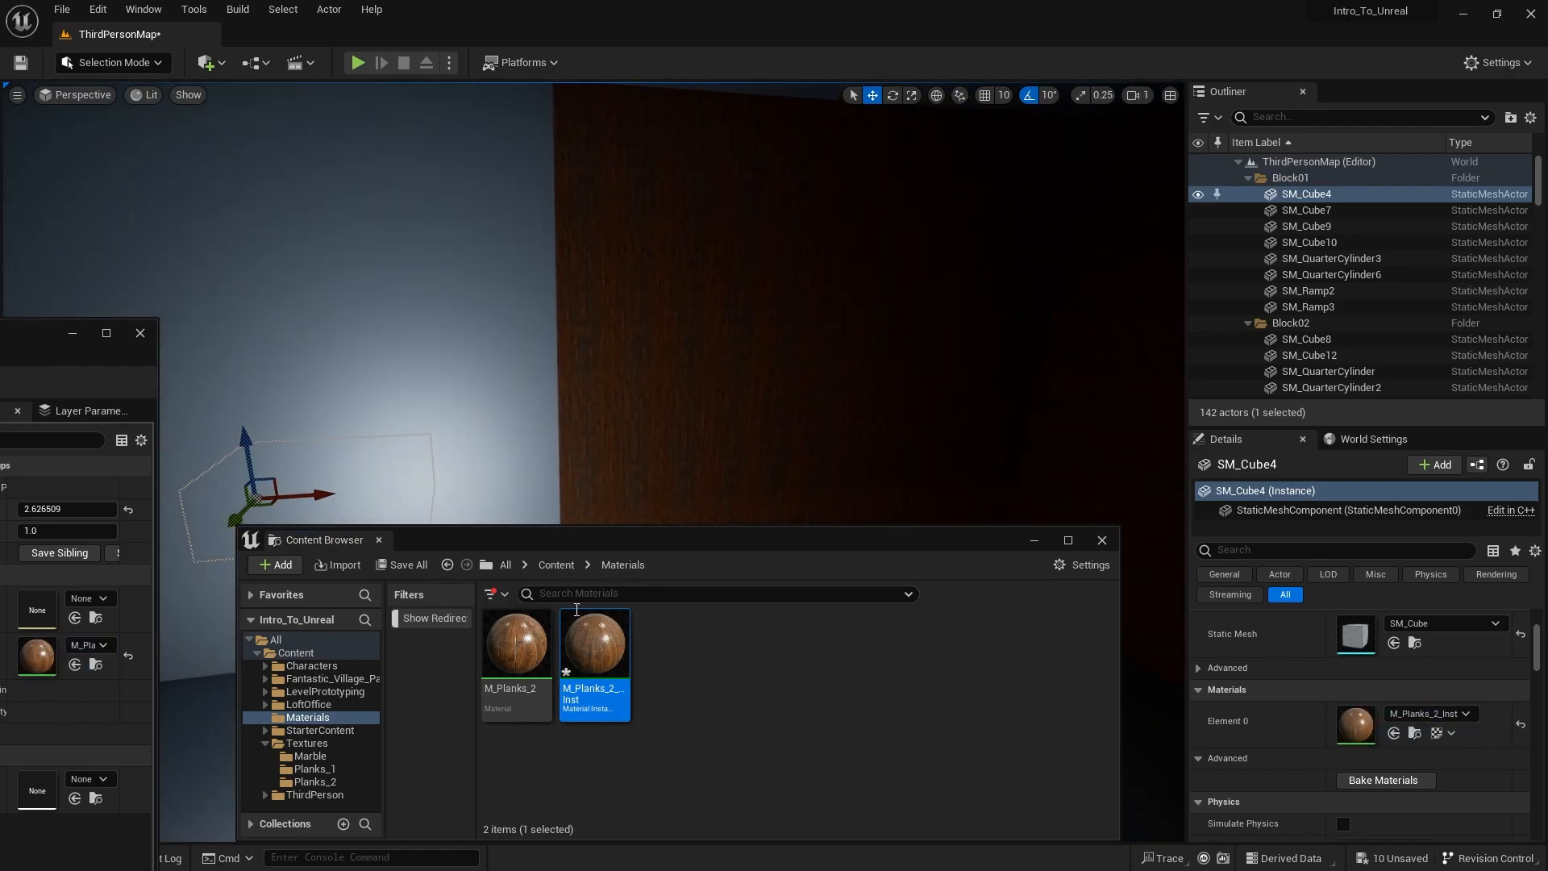
drag(607, 645, 434, 385)
right_drag(500, 403, 298, 407)
drag(595, 646, 520, 420)
Step: Set both X_Scale and Y_Scale of the planks material instance to 0.5
right_drag(525, 419, 944, 351)
key(w)
key(w)
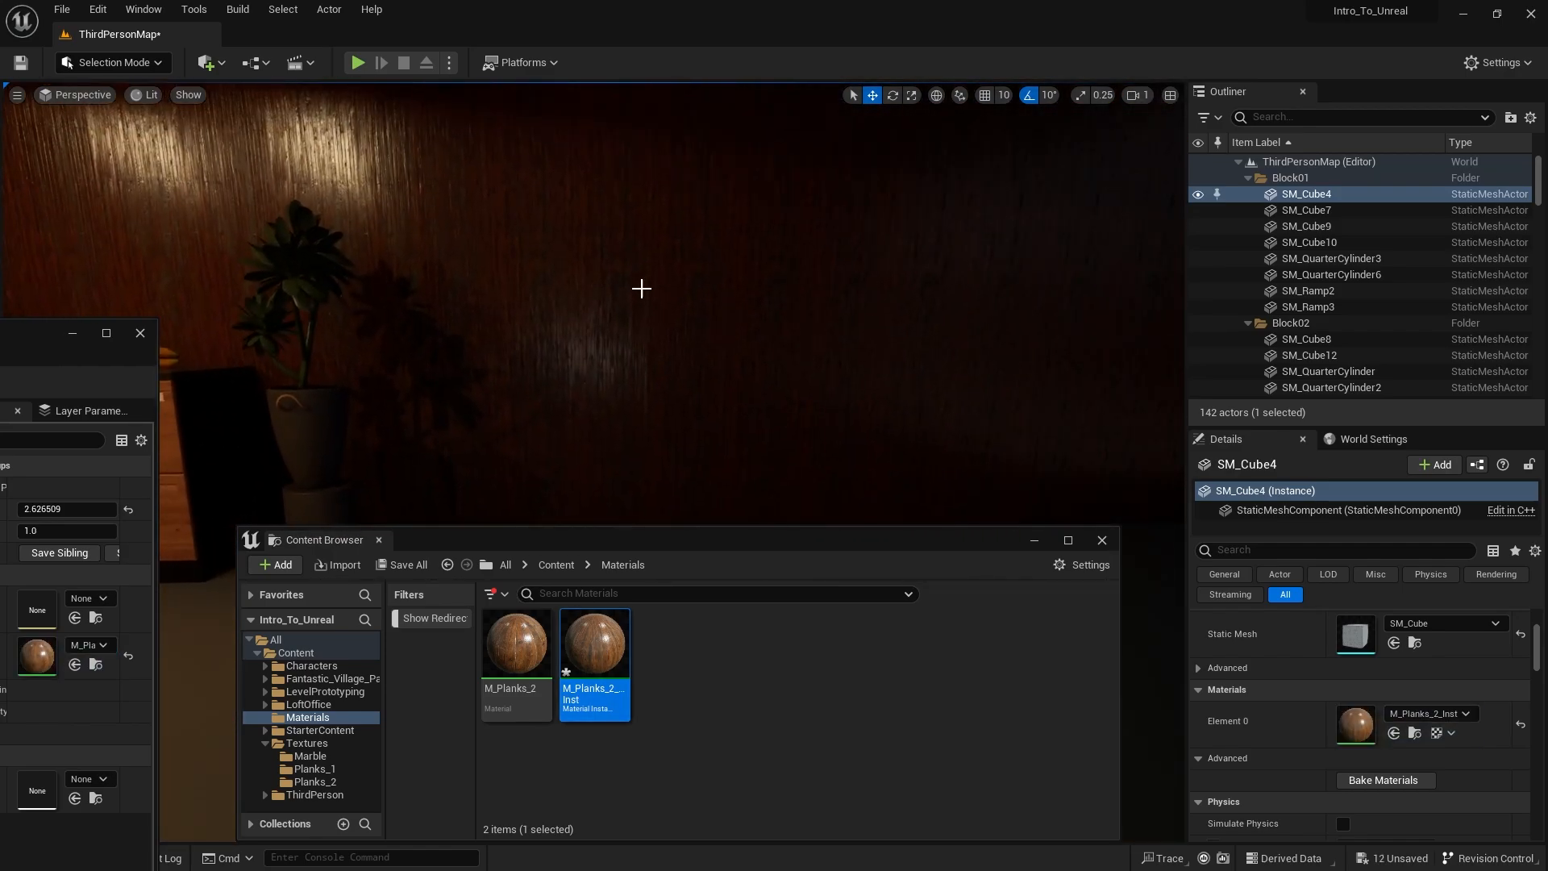
right_drag(642, 289, 484, 263)
key(w)
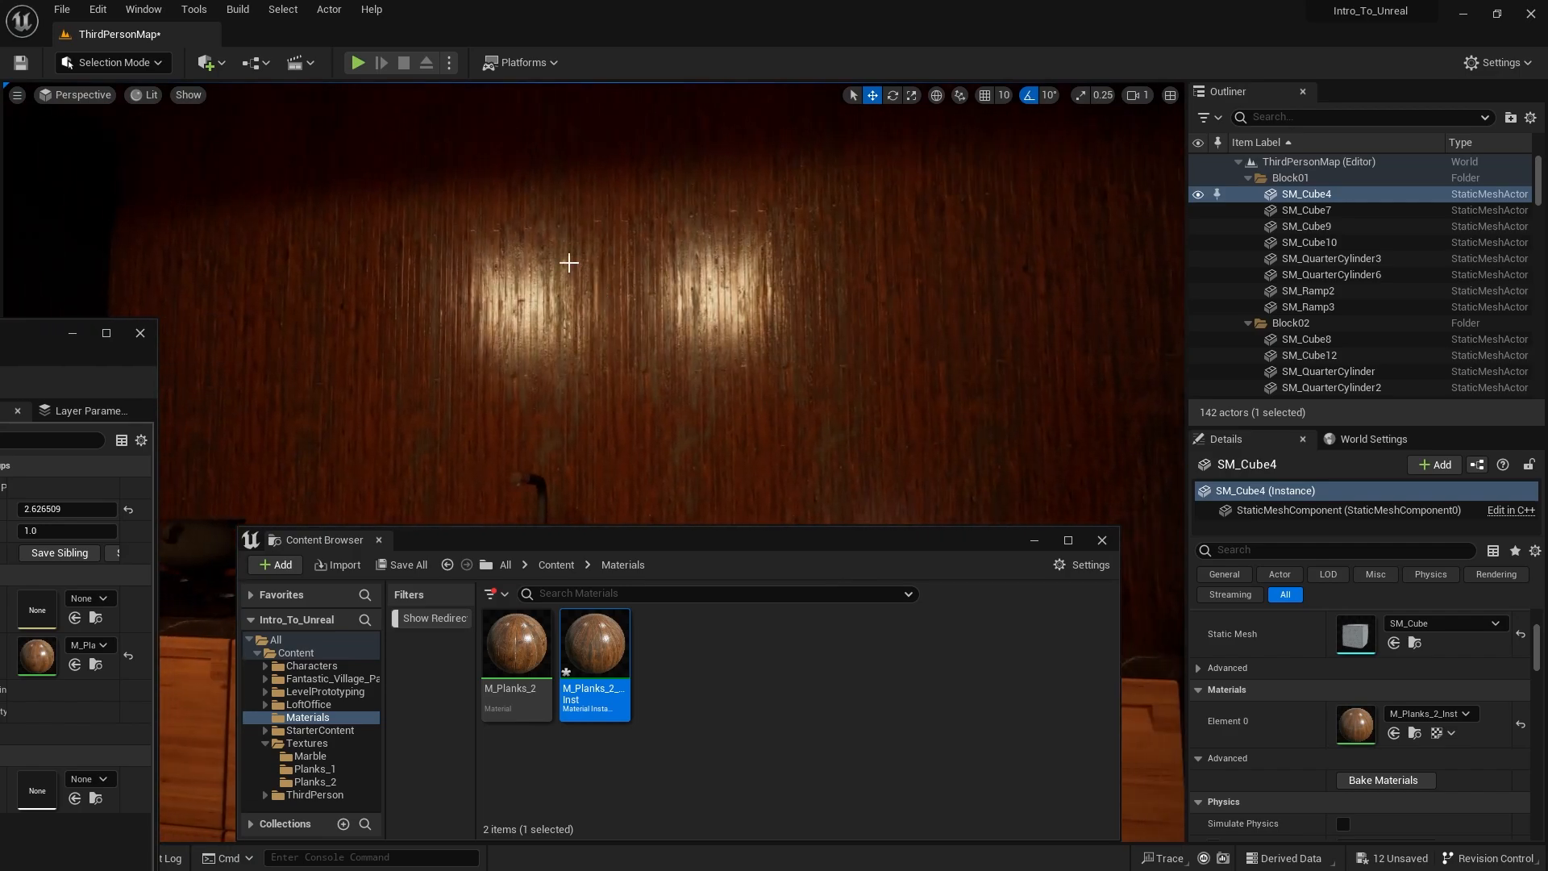
drag(35, 346, 211, 364)
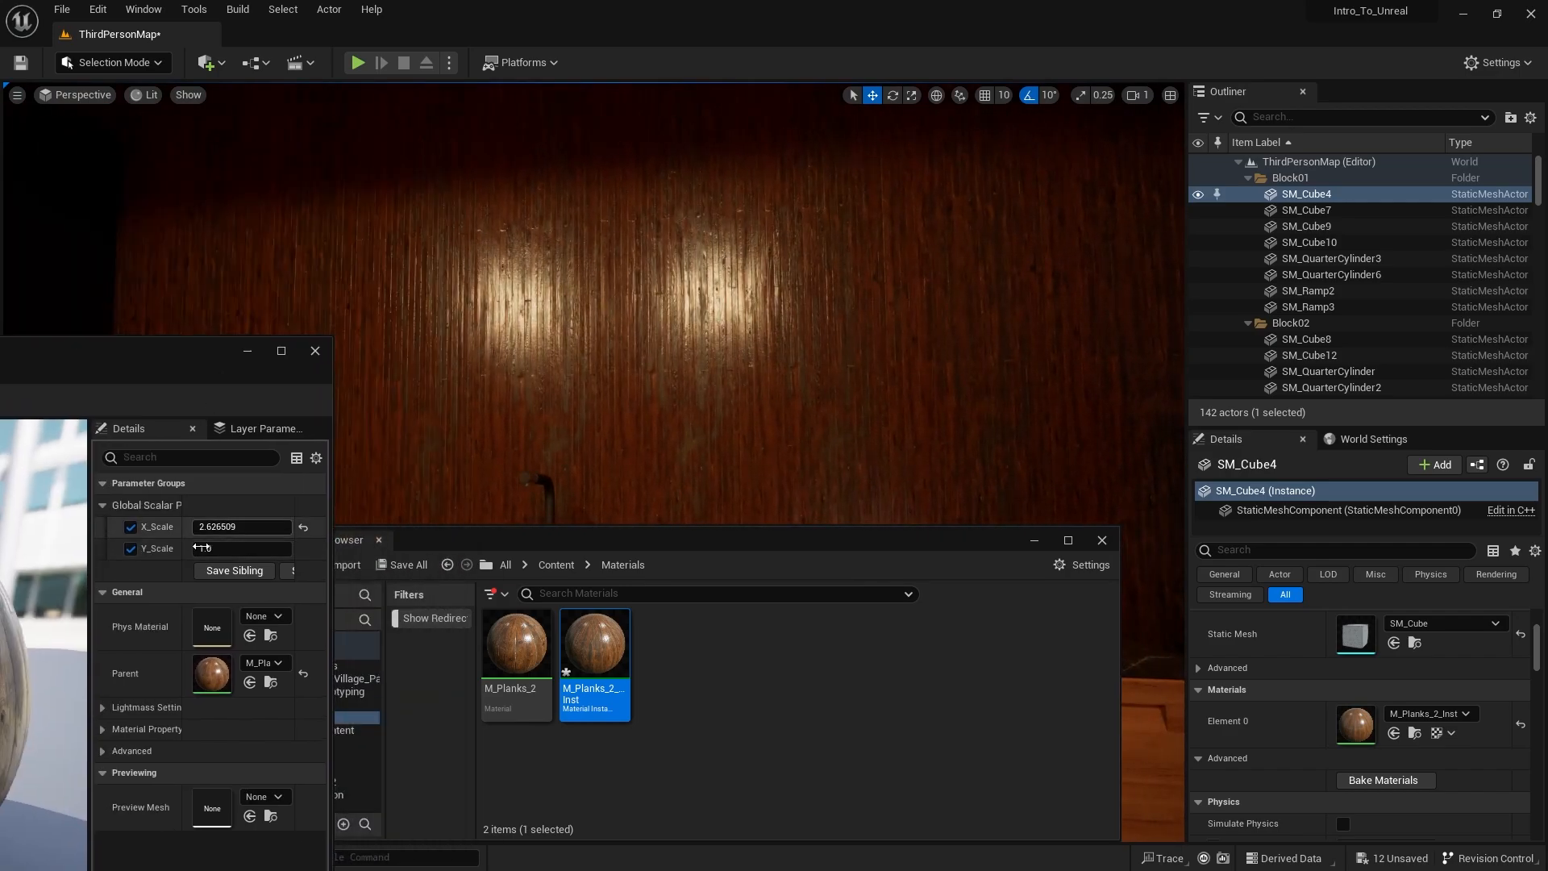
key(s)
mouse_move(630, 279)
right_down()
mouse_move(685, 290)
mouse_move(646, 270)
right_up()
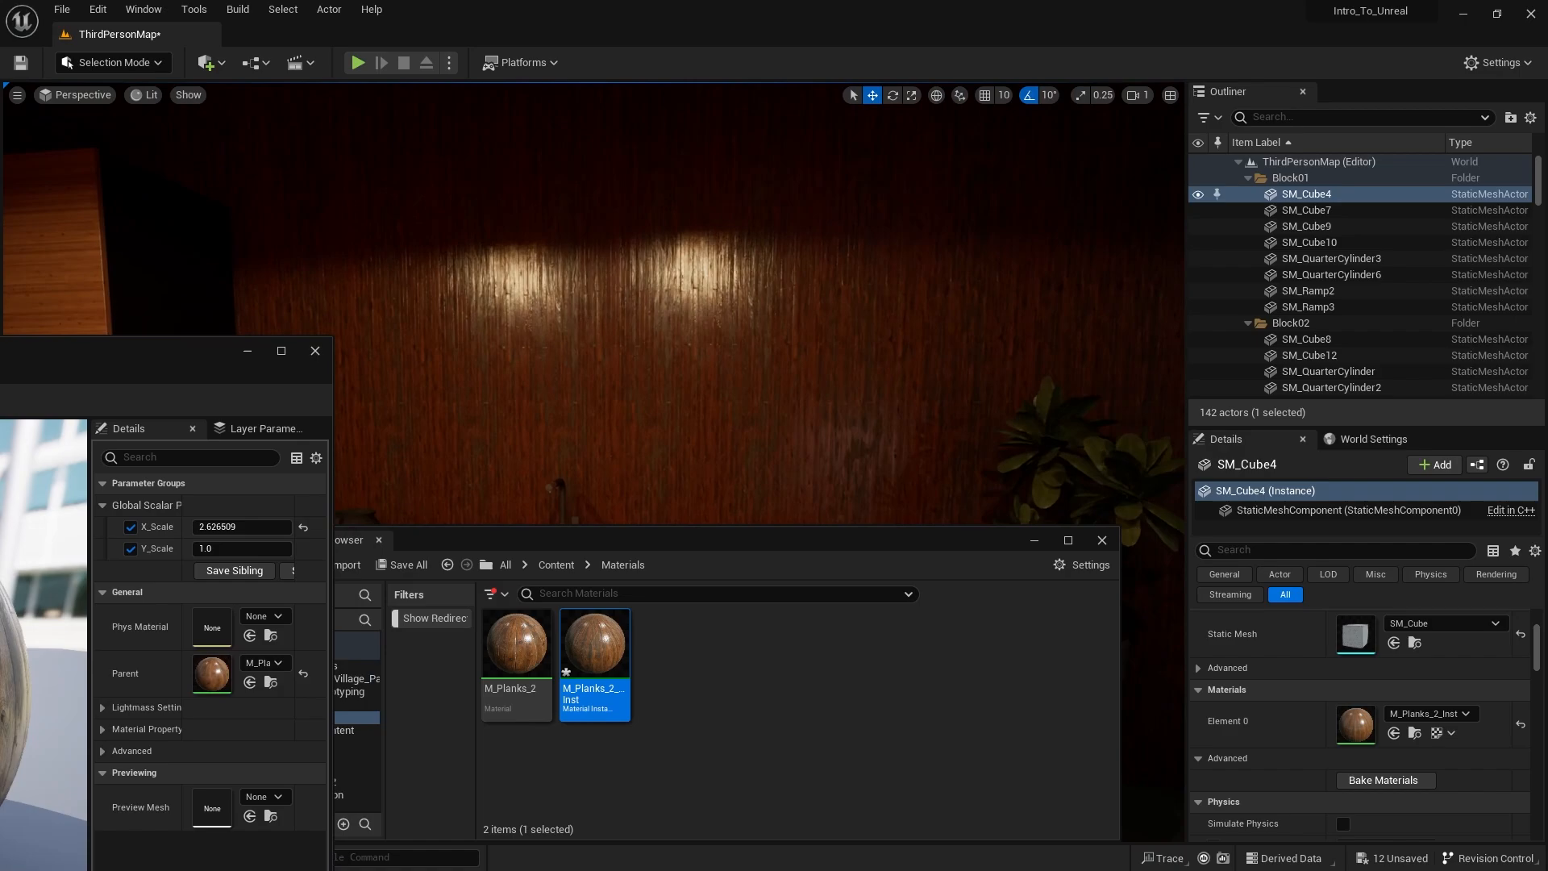
drag(212, 527, 127, 527)
click(221, 528)
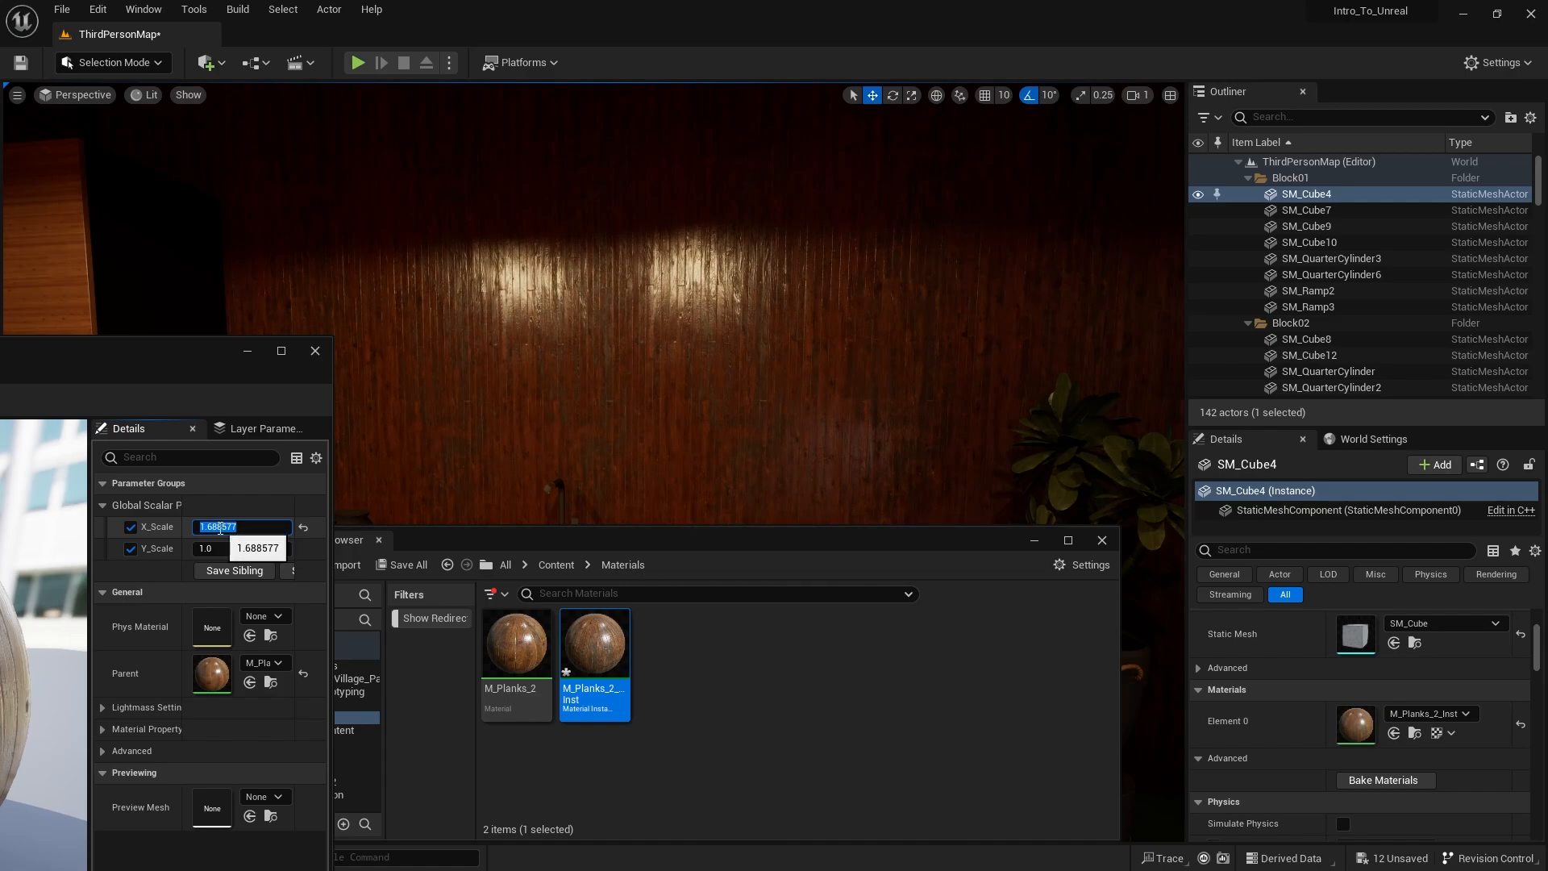
text(0.5)
key(Return)
click(232, 551)
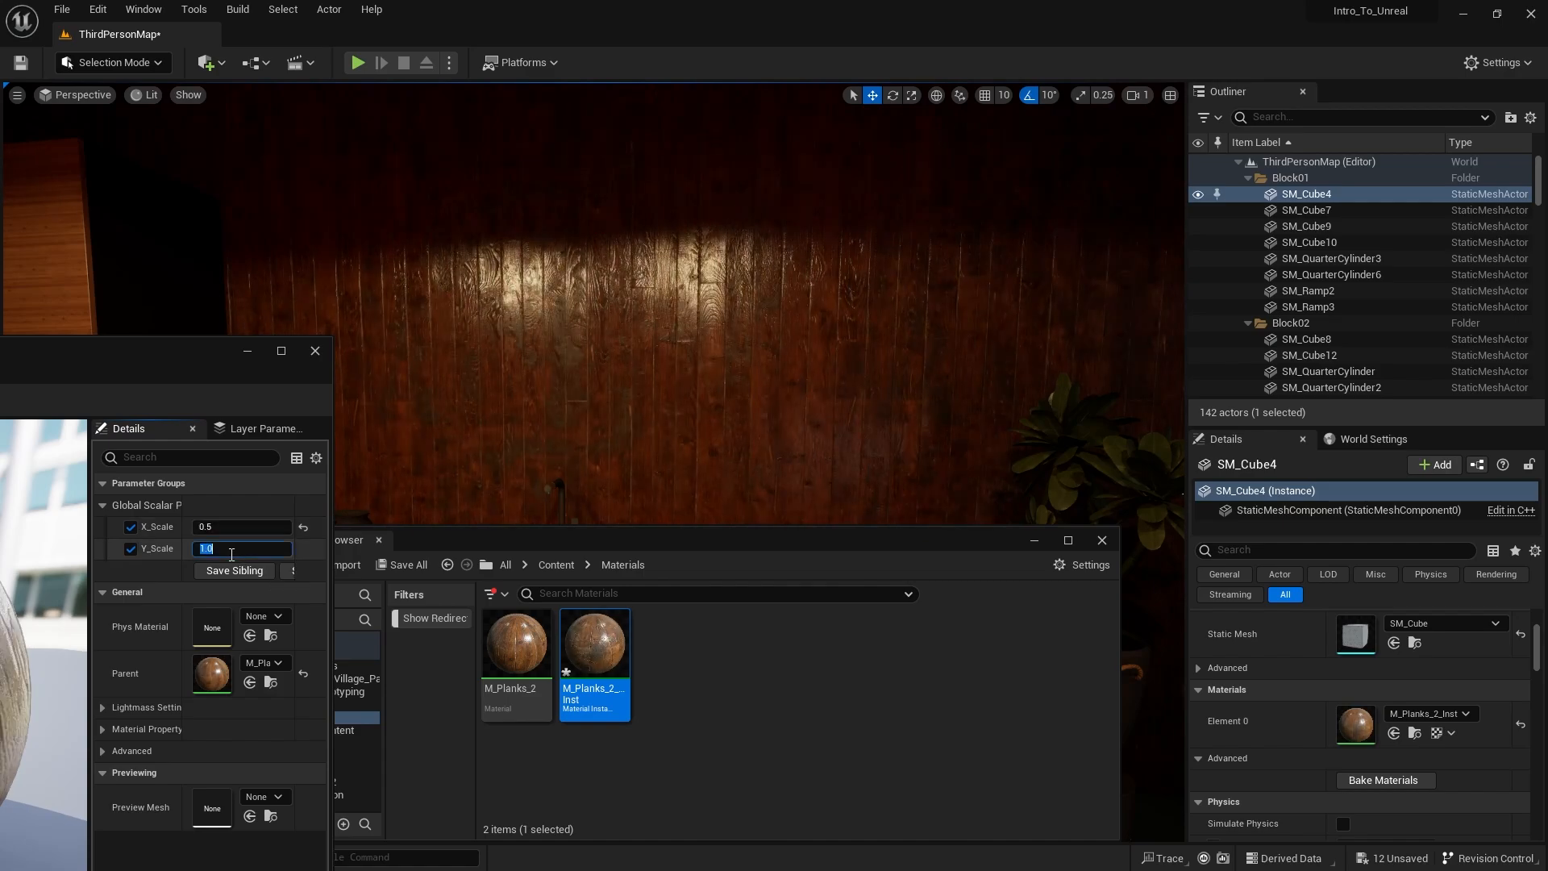
text(0.5)
key(Return)
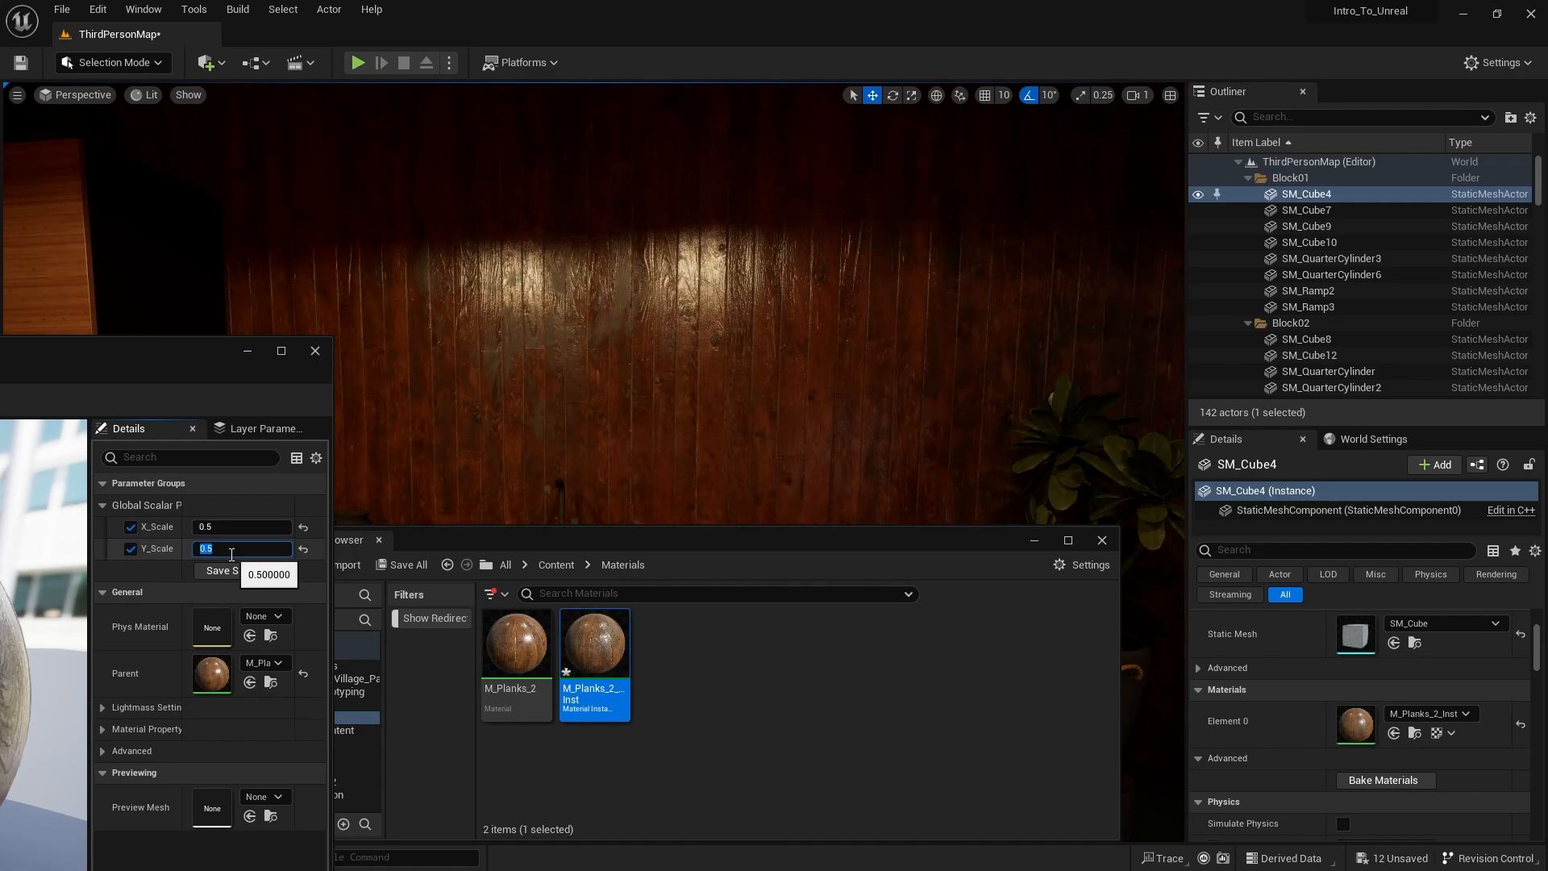
Step: Rotate the wall panel behind the kitchen table so its planks run vertically, and move it back into its gap
right_drag(613, 322, 645, 282)
key(s)
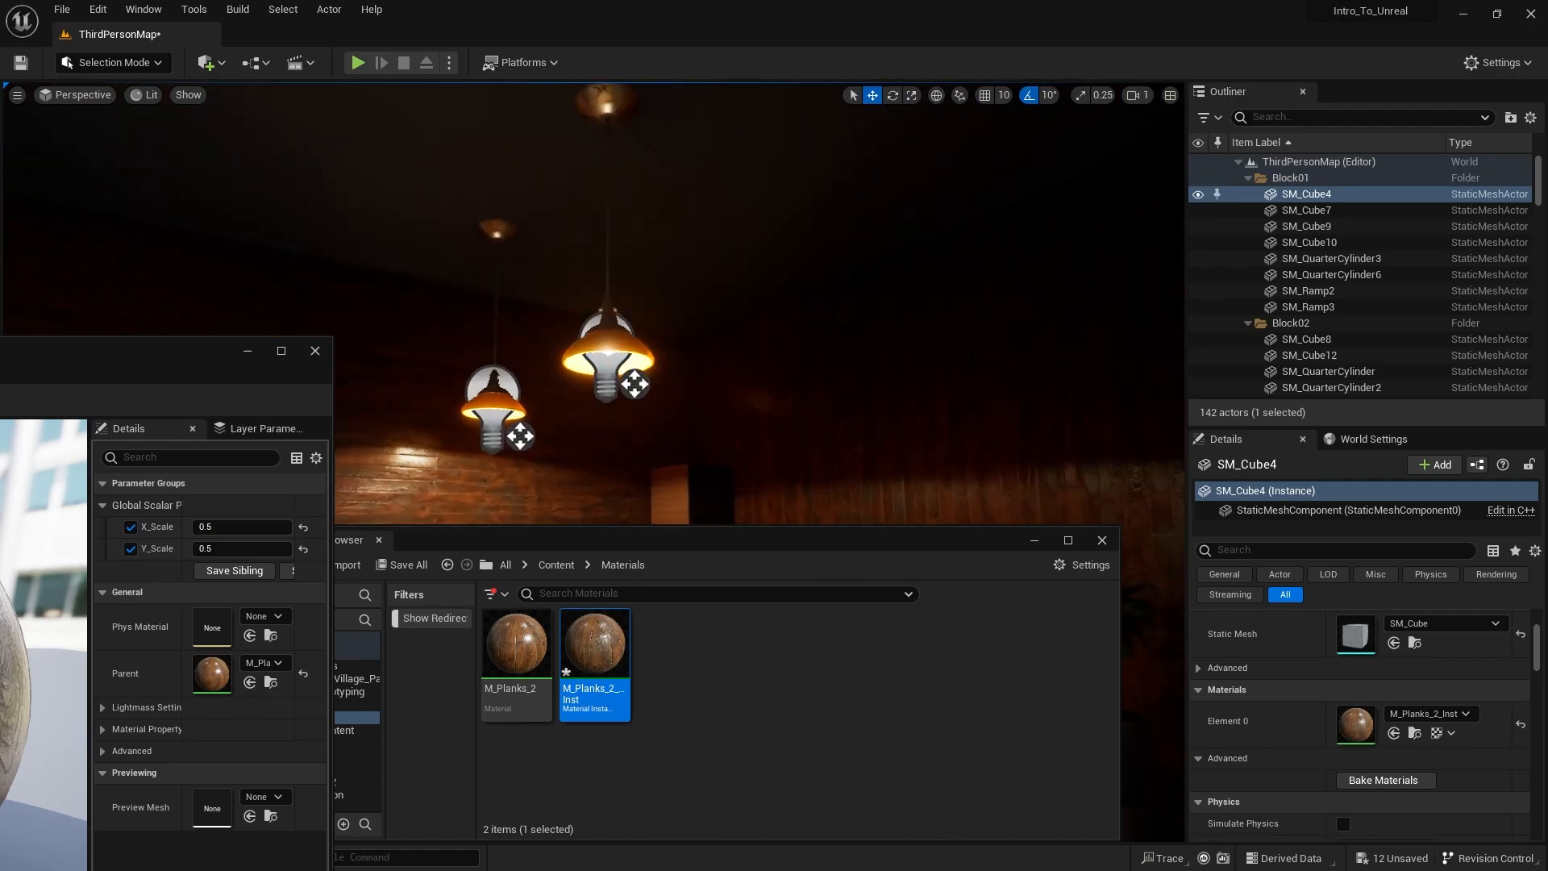
right_drag(951, 307, 911, 376)
key(s)
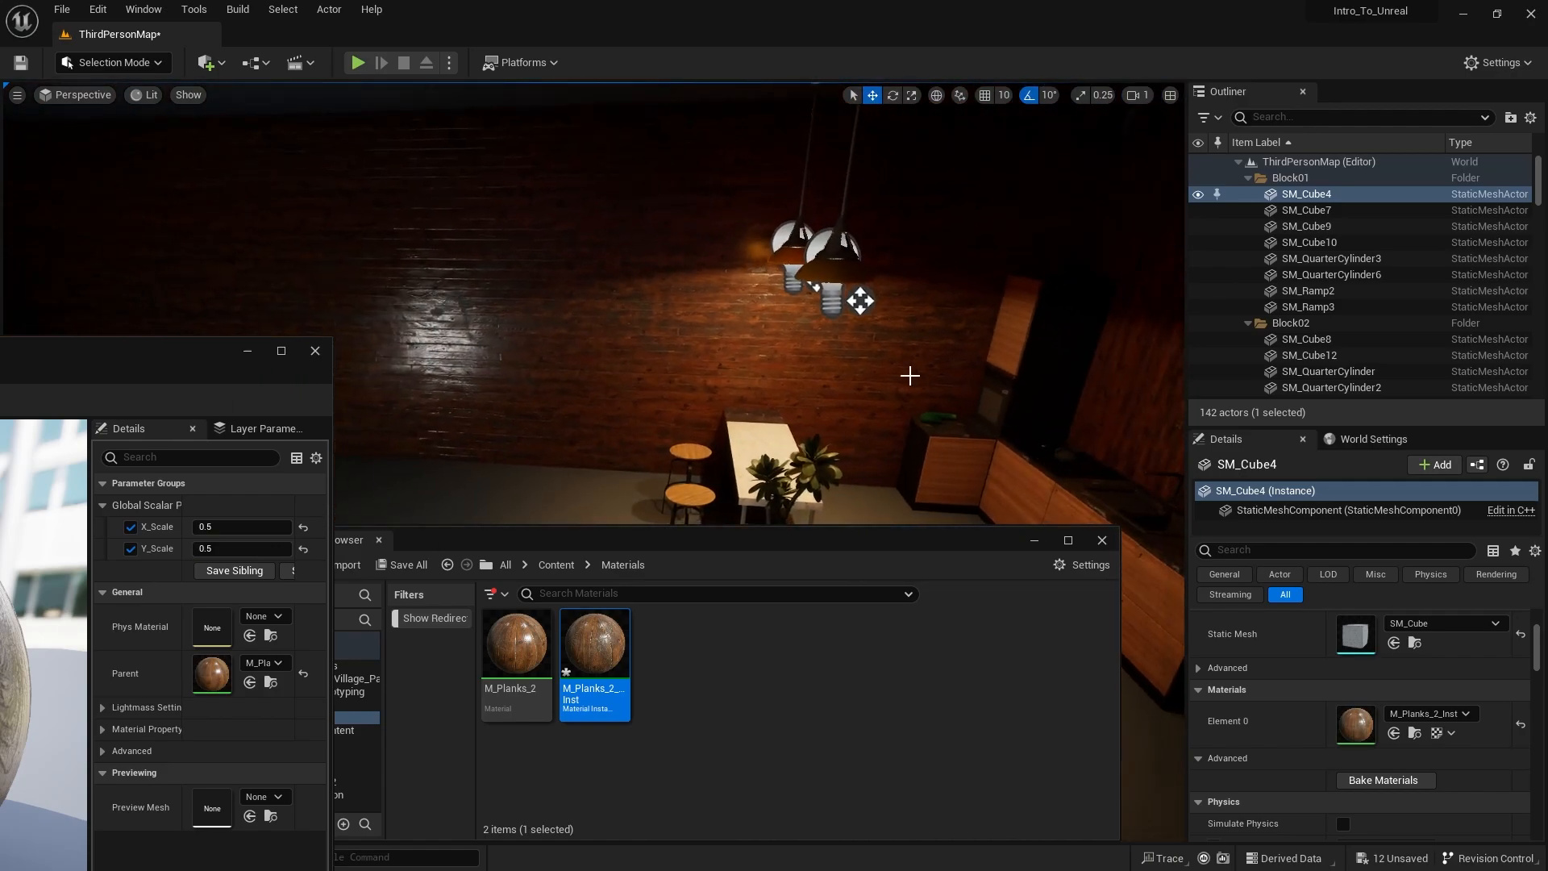
click(754, 400)
key(e)
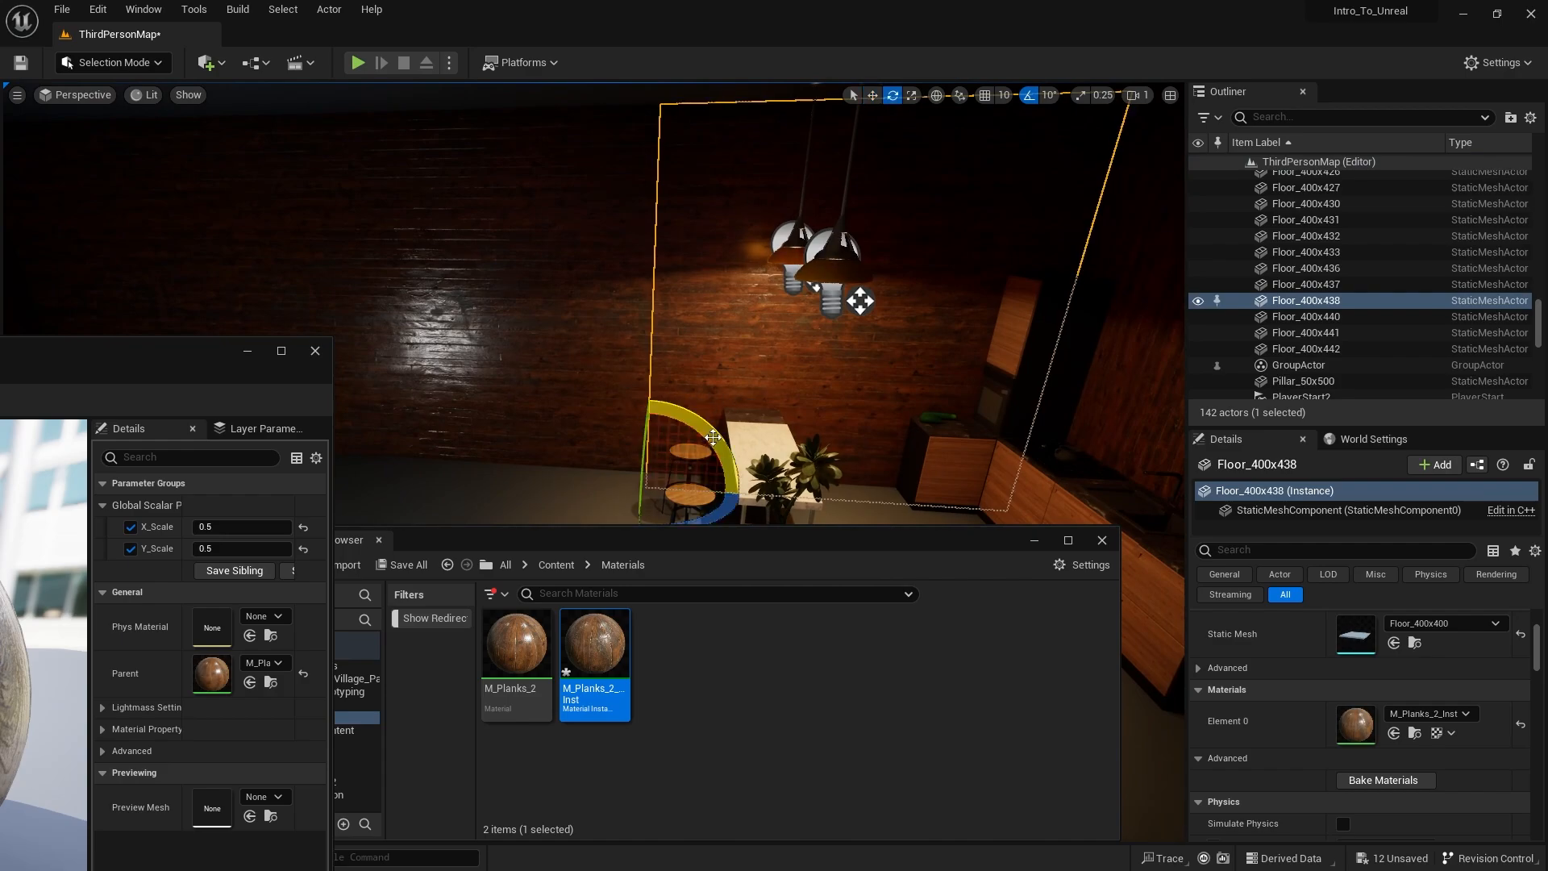
drag(713, 438, 1067, 516)
key(w)
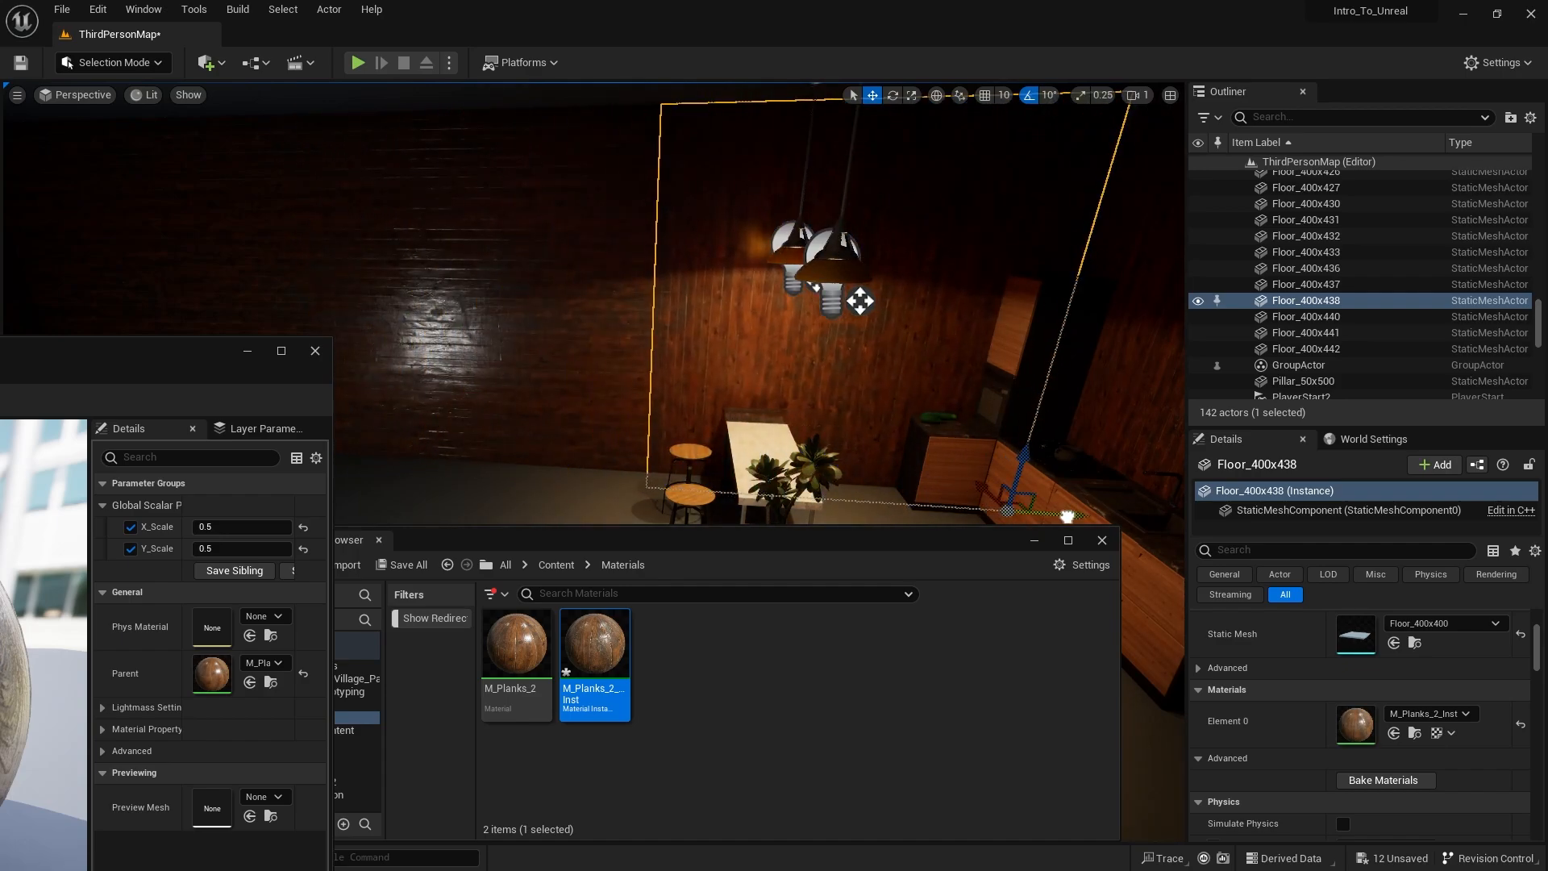
key(ctrl+z)
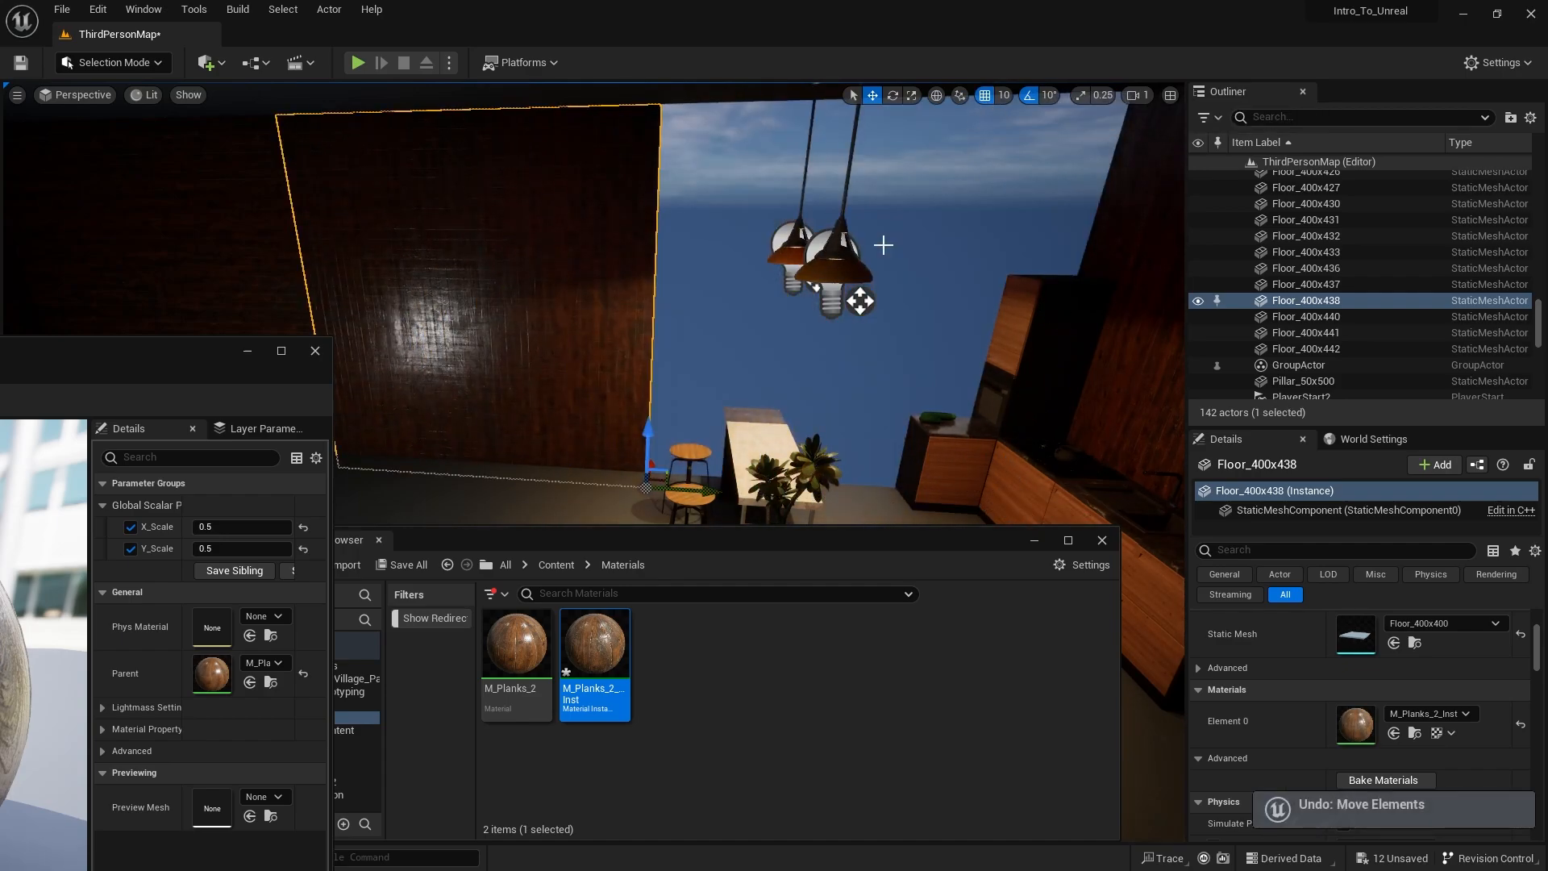
drag(688, 493, 1035, 487)
Step: Rotate the neighbouring wall panel Floor_400x437 to make its planks vertical, and slide it back into line with the wall
click(597, 330)
key(e)
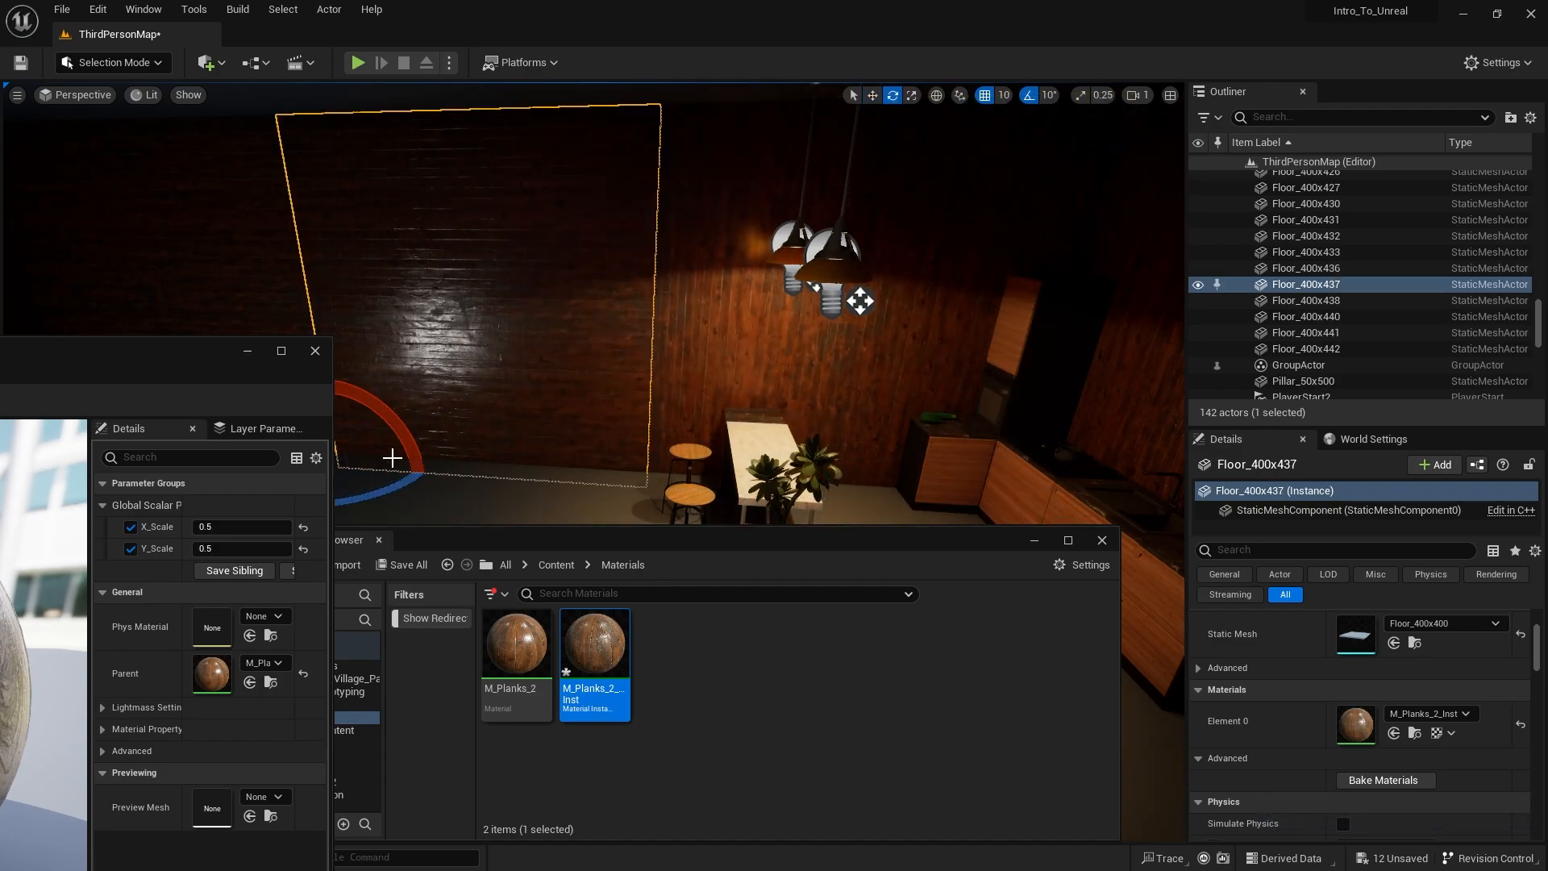
drag(393, 456, 409, 509)
right_drag(550, 460, 468, 460)
key(w)
drag(632, 482, 978, 479)
Step: Rotate the last horizontally planked panel, Floor_400x436, to vertical planks and move it back into the wall's corner gap
right_drag(627, 352, 632, 349)
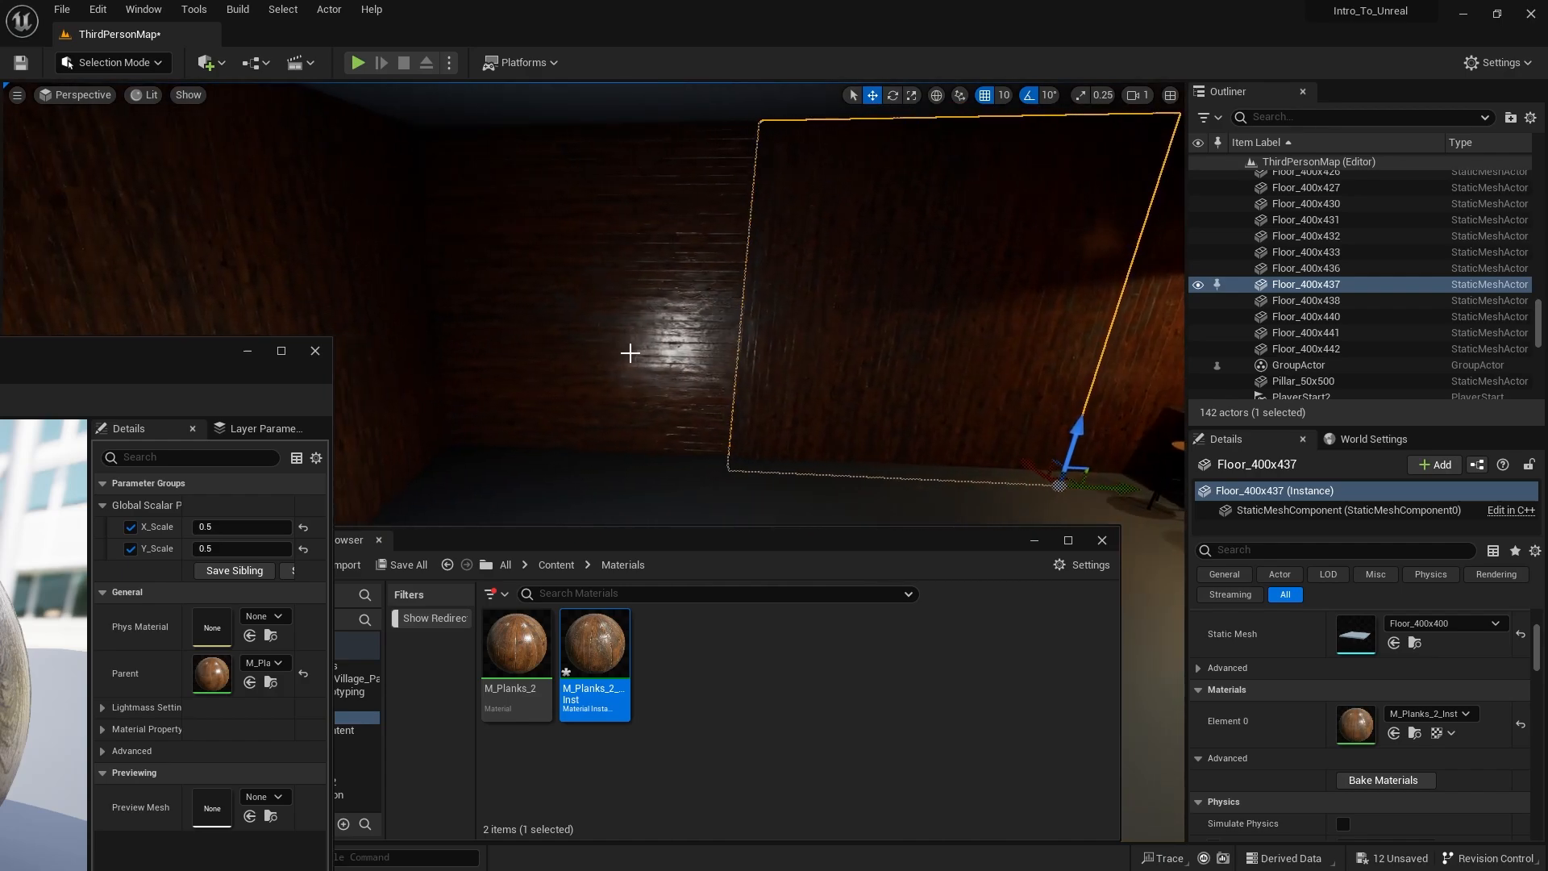
click(639, 414)
key(e)
drag(499, 432, 578, 509)
key(w)
drag(496, 460, 792, 501)
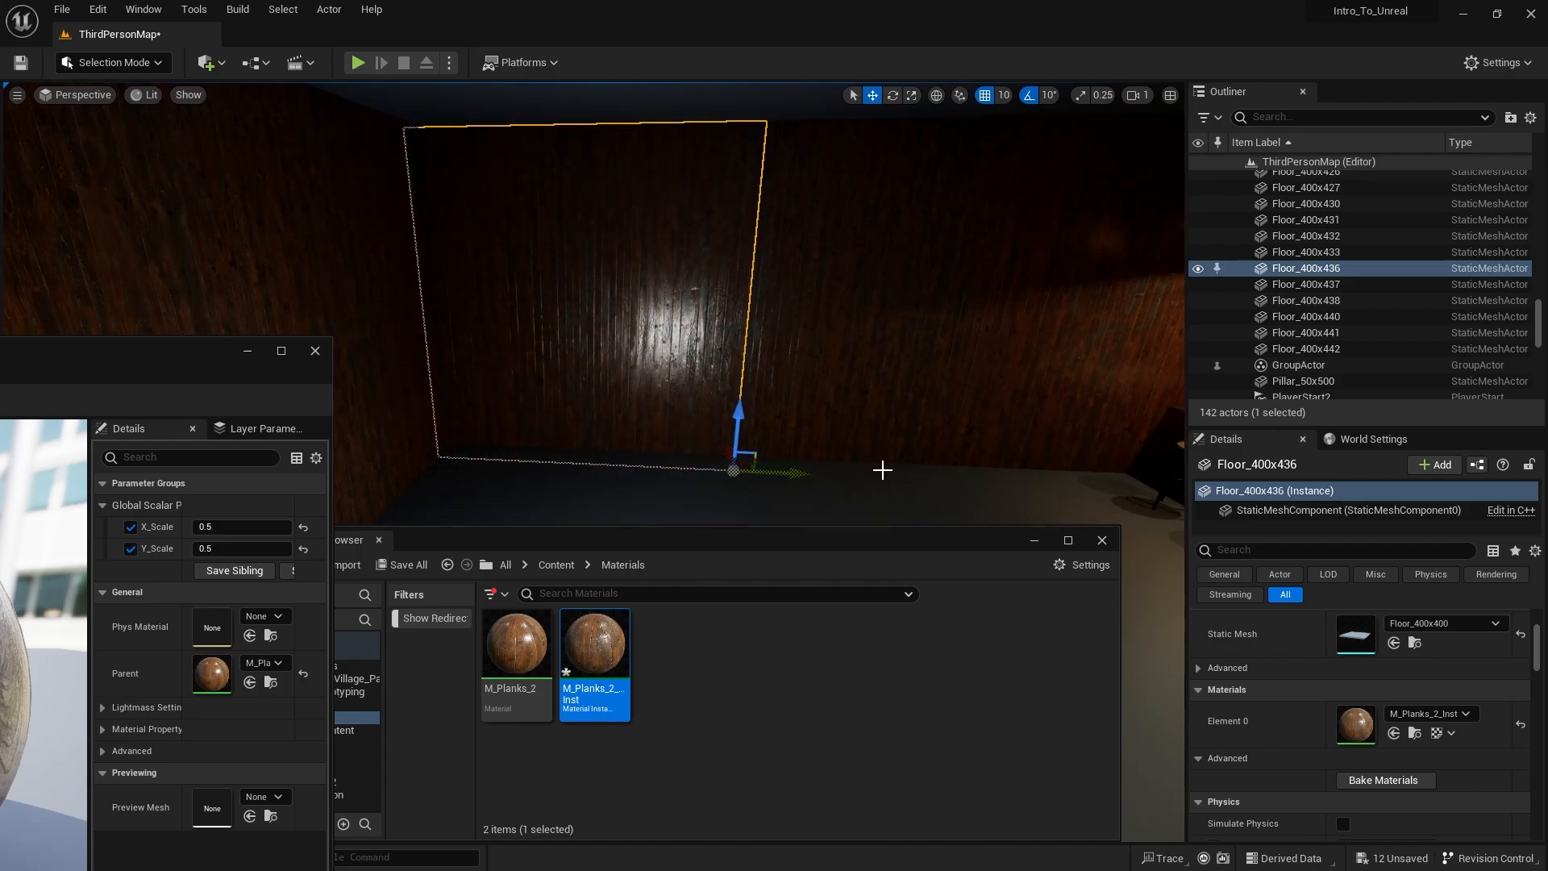
mouse_move(883, 470)
right_down()
mouse_move(1048, 448)
mouse_move(1194, 464)
mouse_move(896, 423)
mouse_move(903, 471)
right_up()
Step: Duplicate the M_Planks_2 material in the Materials folder and name the copy M_Planks_1
right_drag(694, 113, 854, 290)
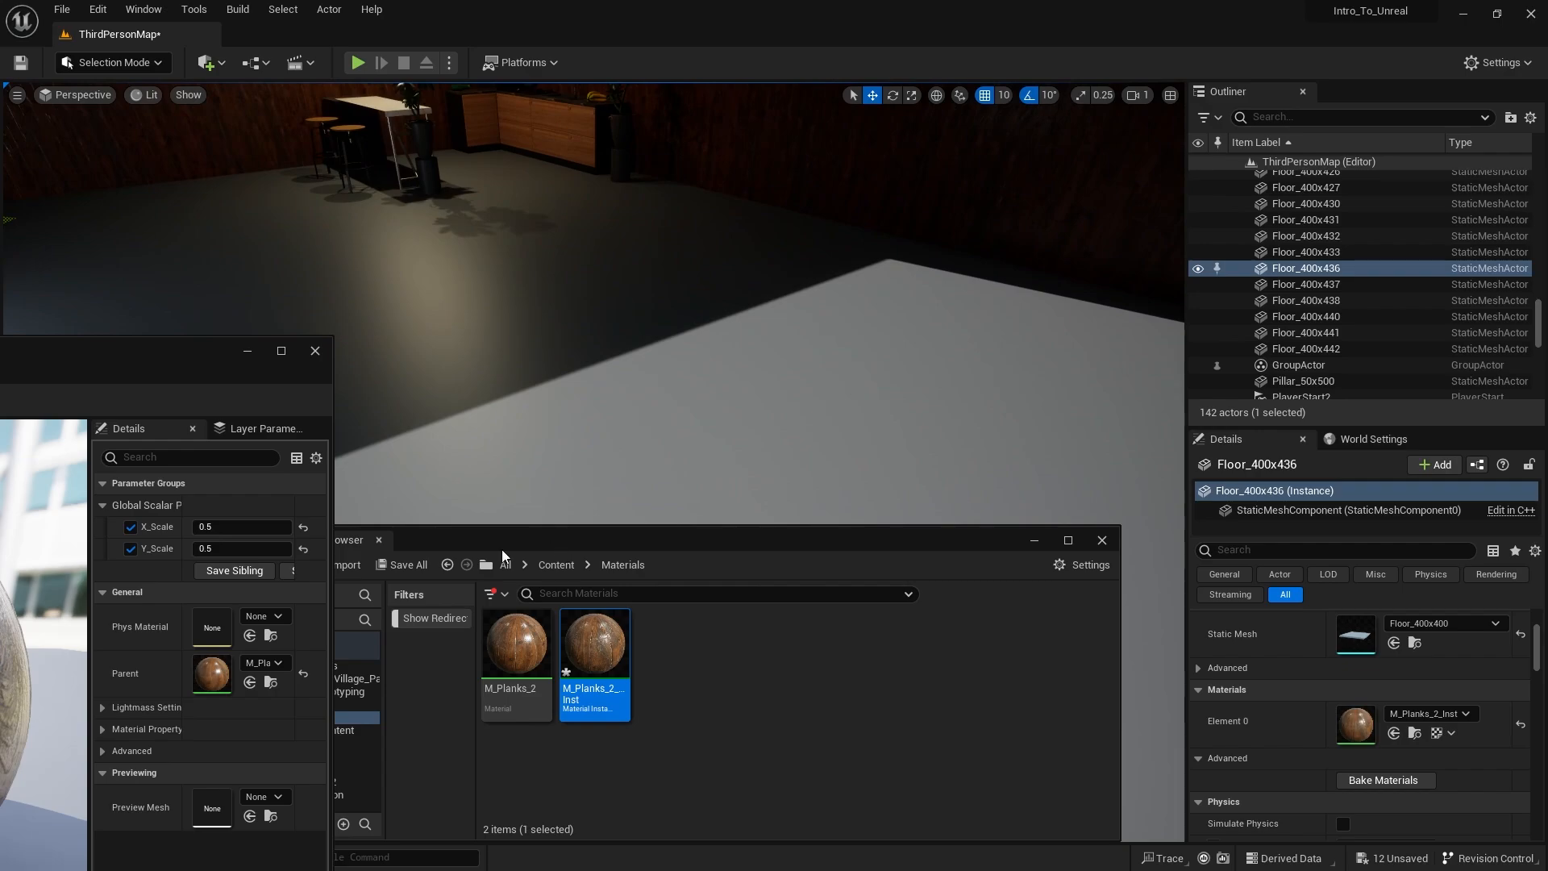
drag(512, 535, 788, 316)
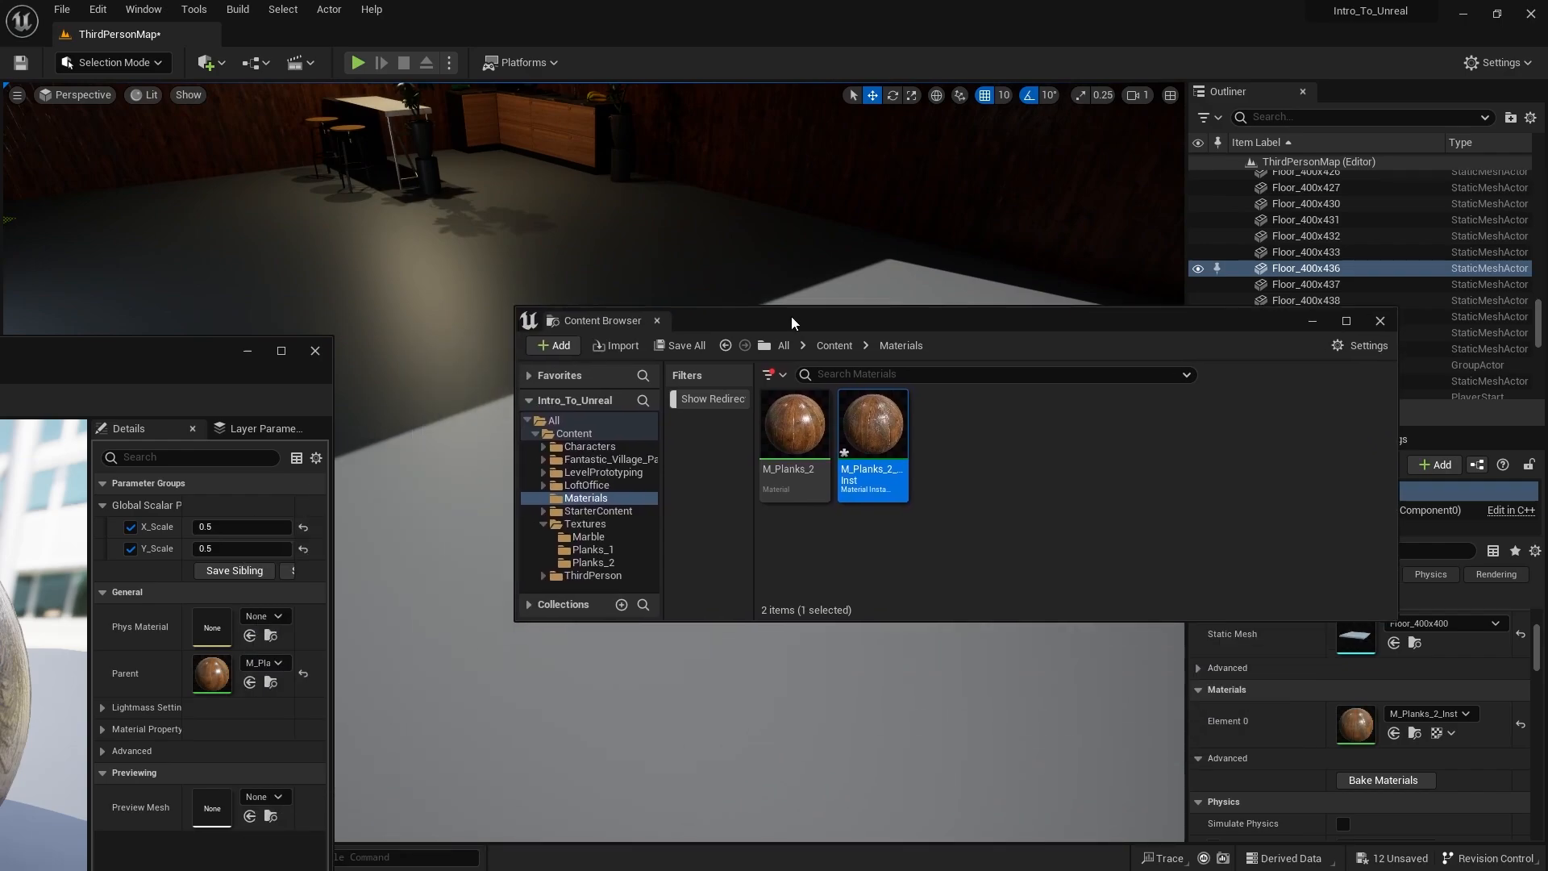
click(786, 427)
right_click(790, 447)
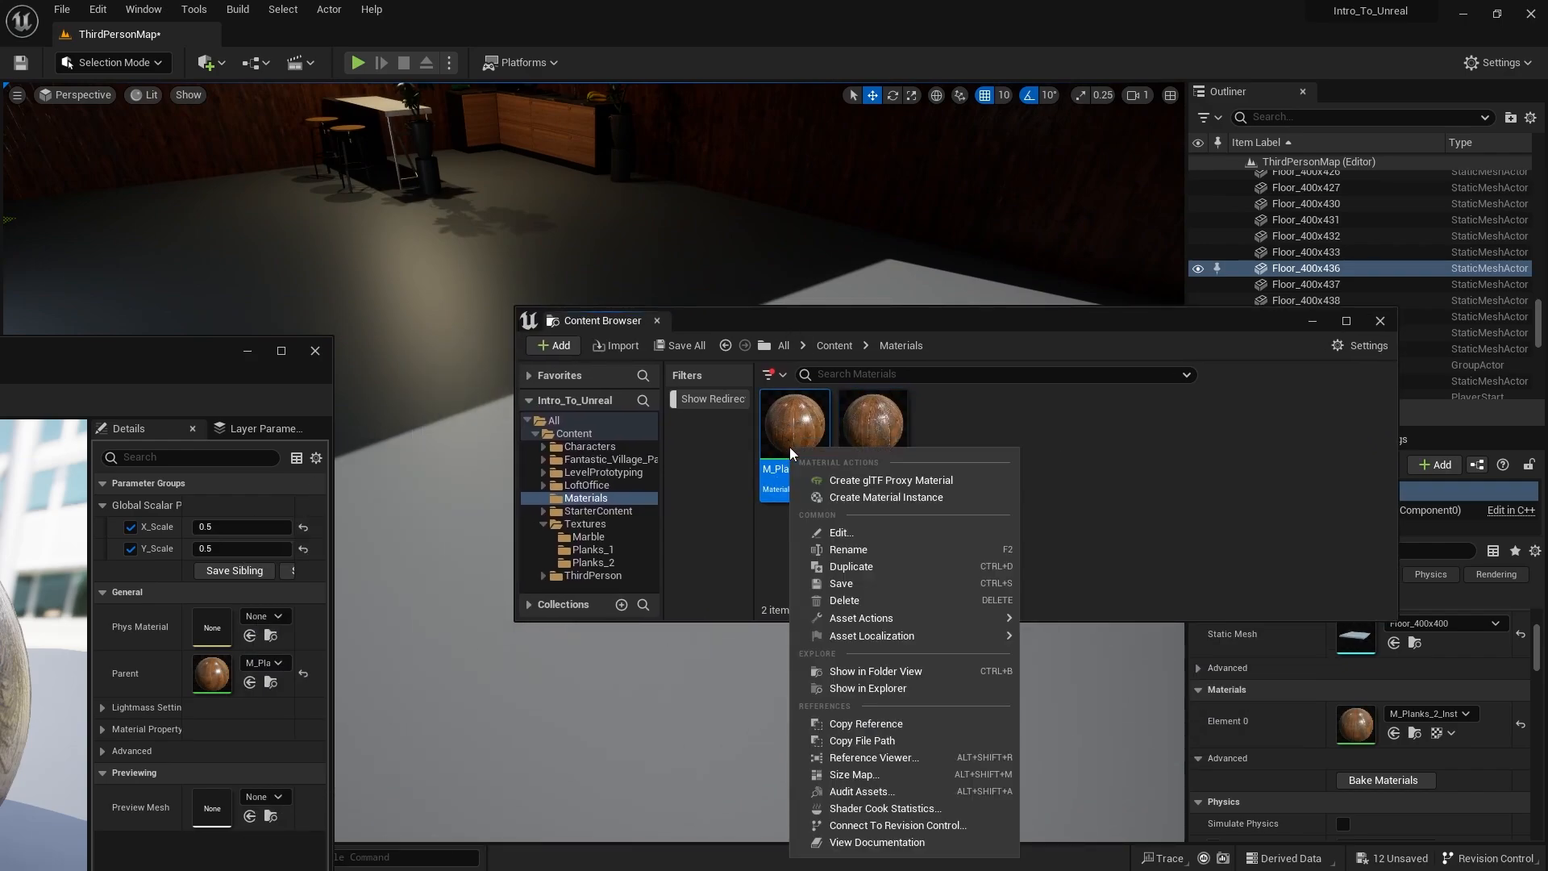
click(844, 567)
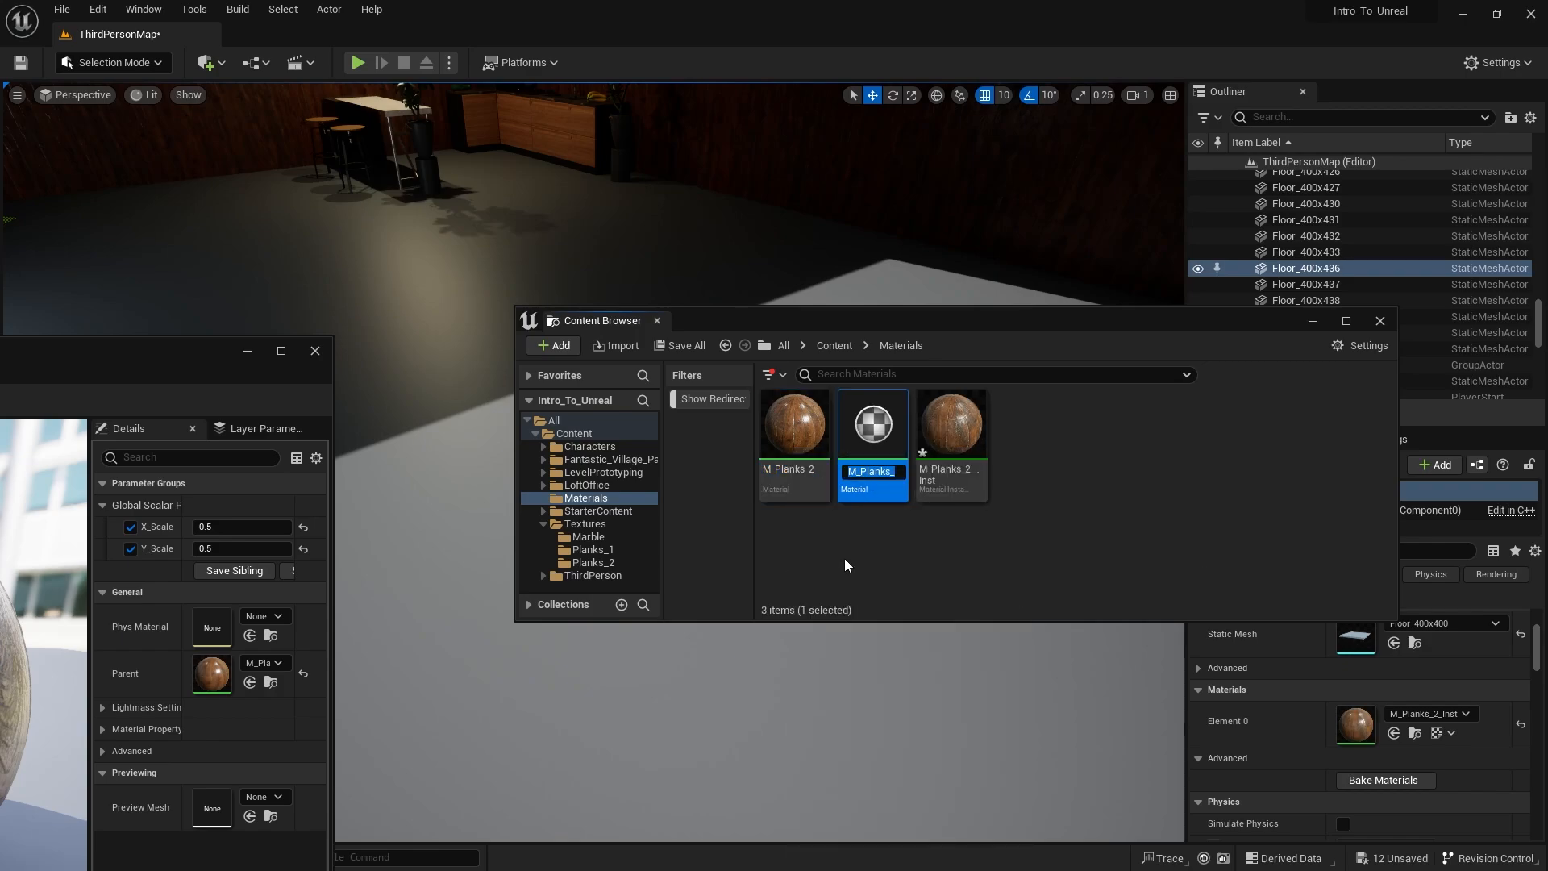
key(End)
key(BackSpace)
text(1)
key(Return)
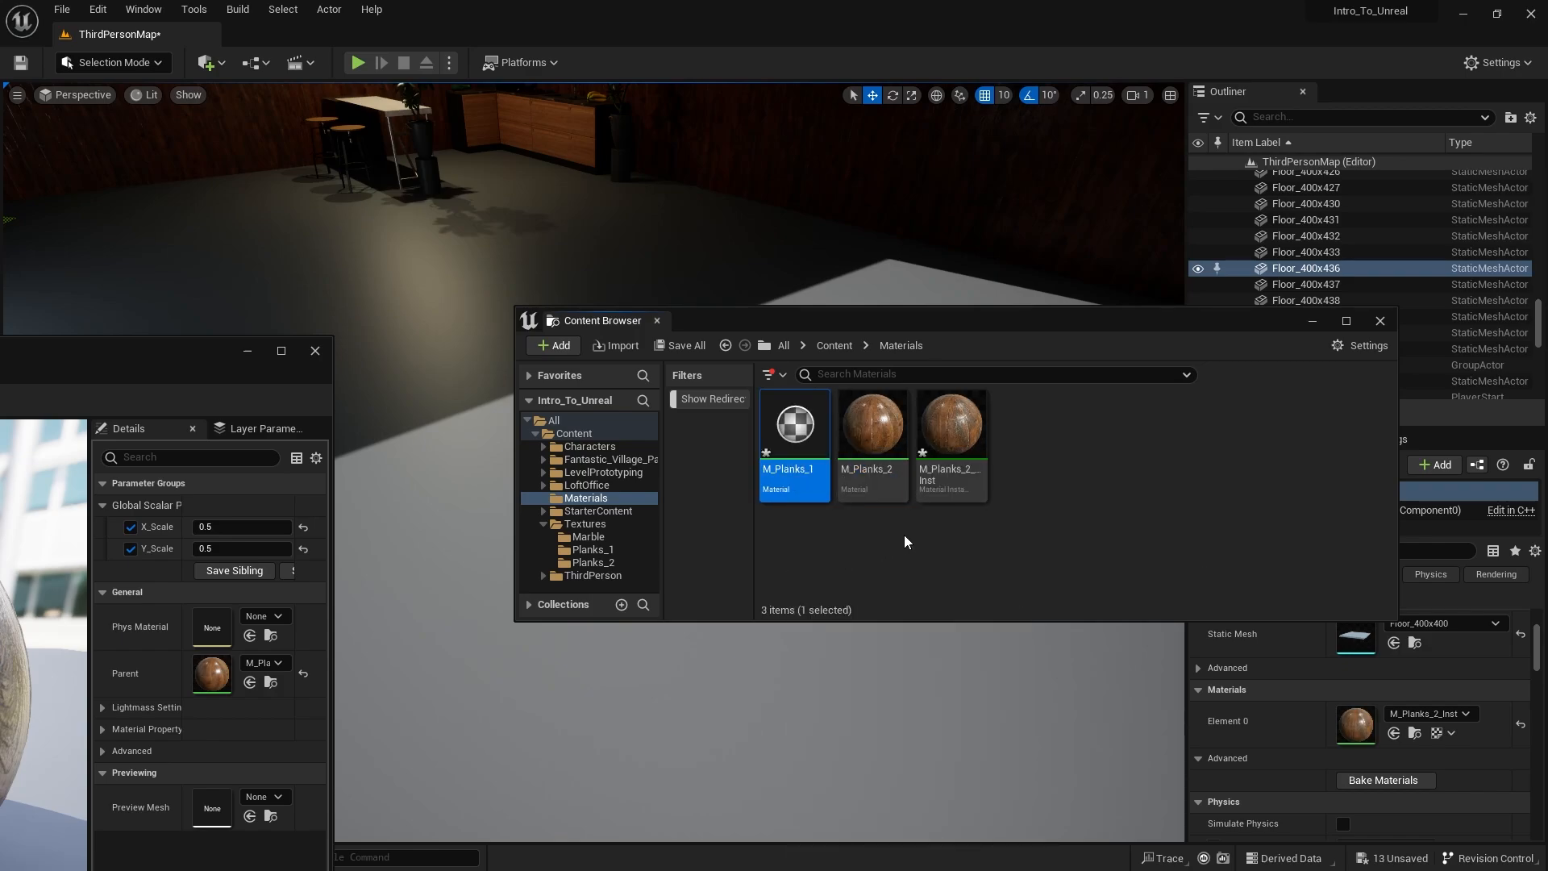
Step: Open the M_Planks_1 material and bring the texture samples of its graph into view
double_click(795, 435)
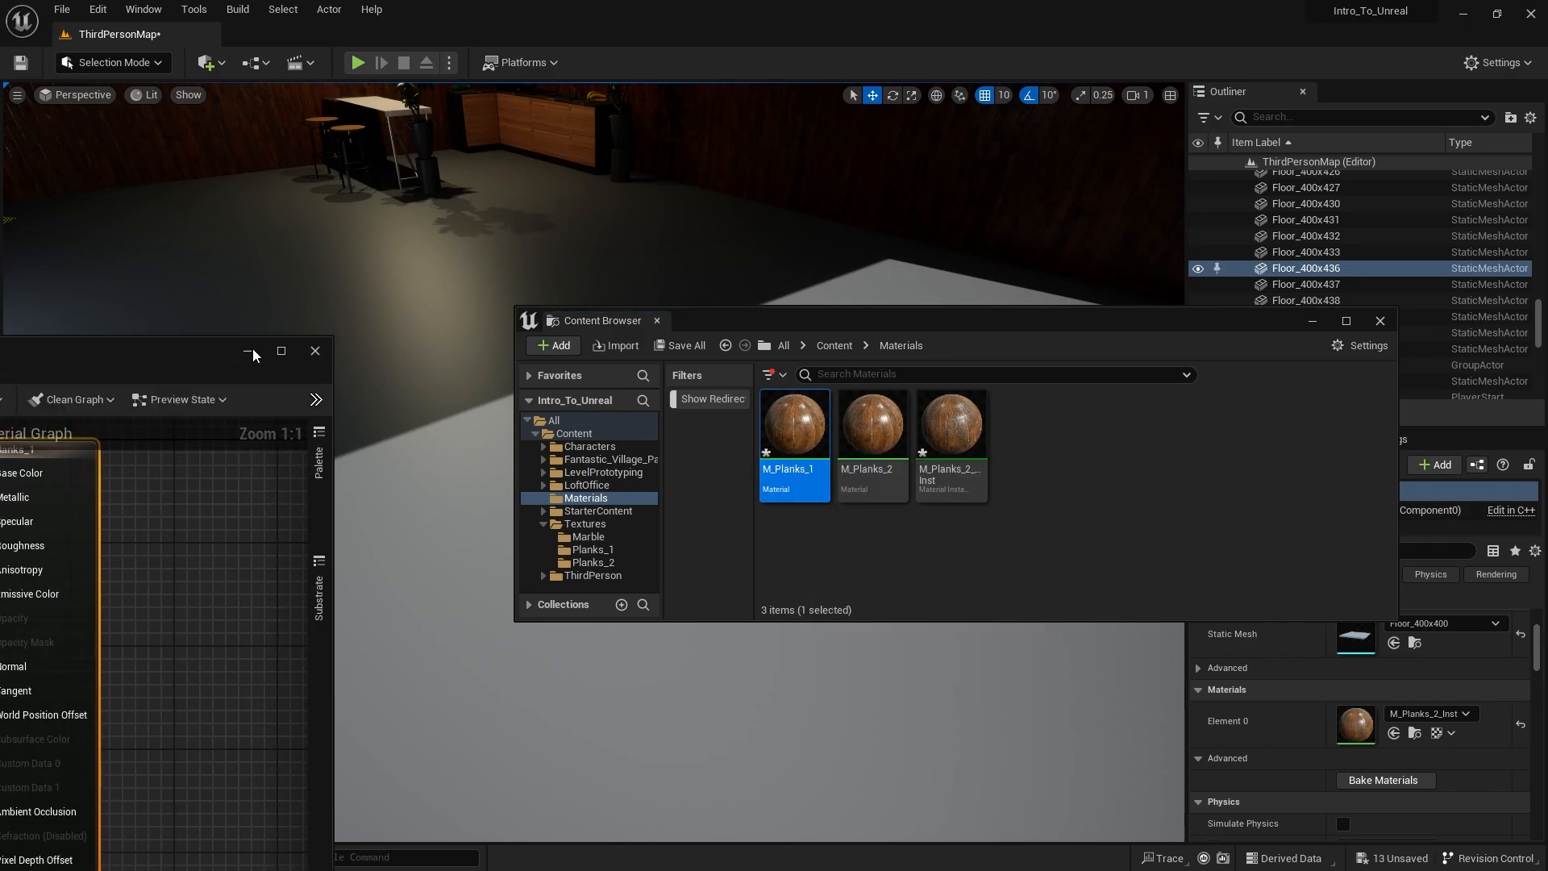
drag(198, 354, 1327, 84)
scroll(1018, 347, down, 4)
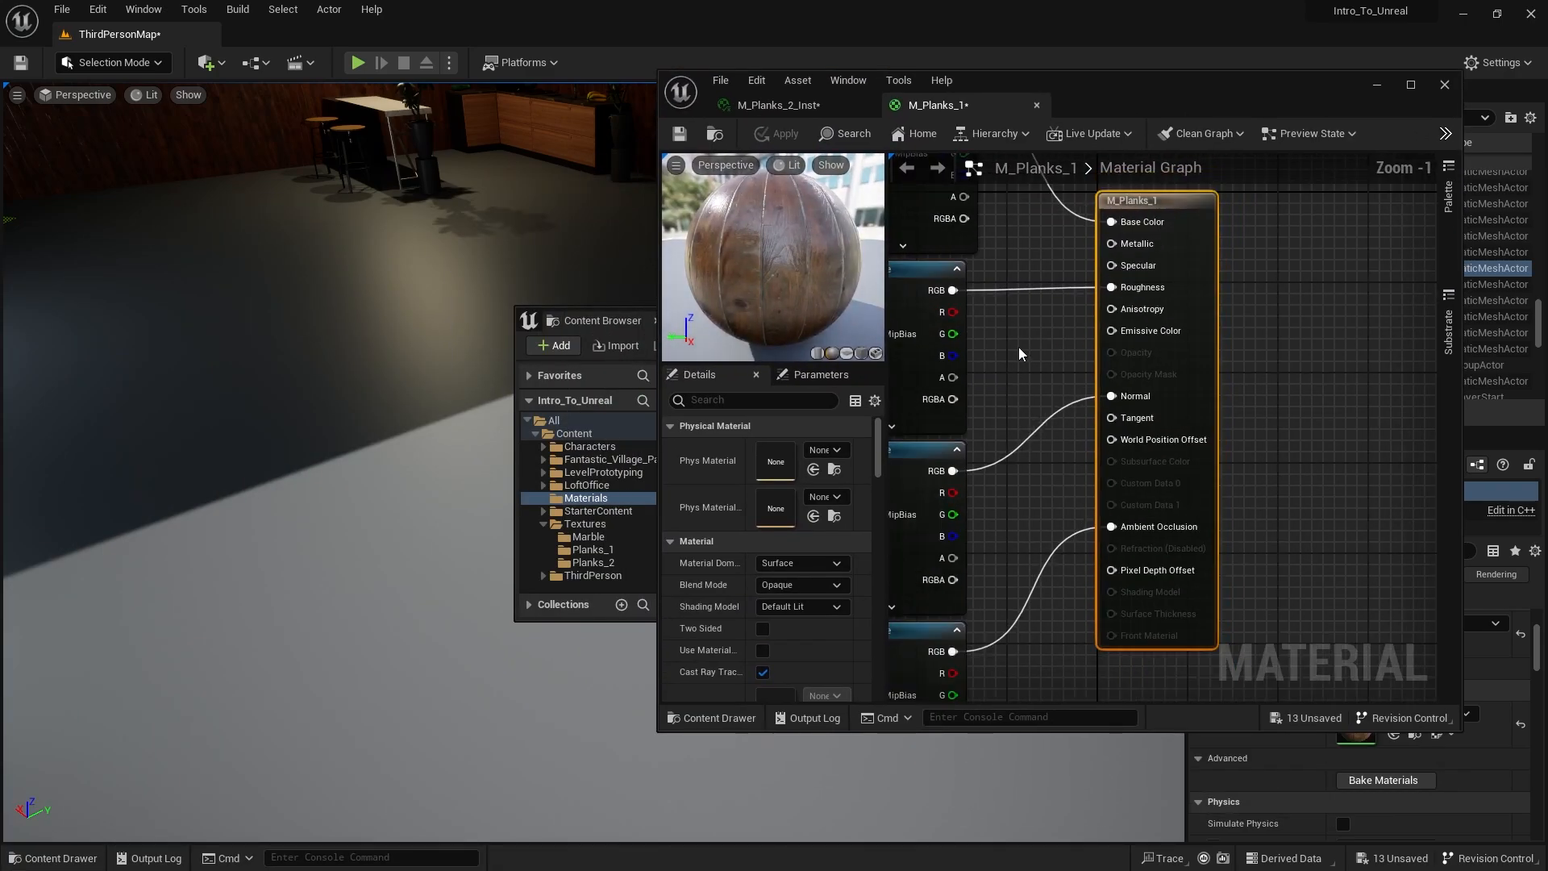
right_drag(1019, 347, 1230, 423)
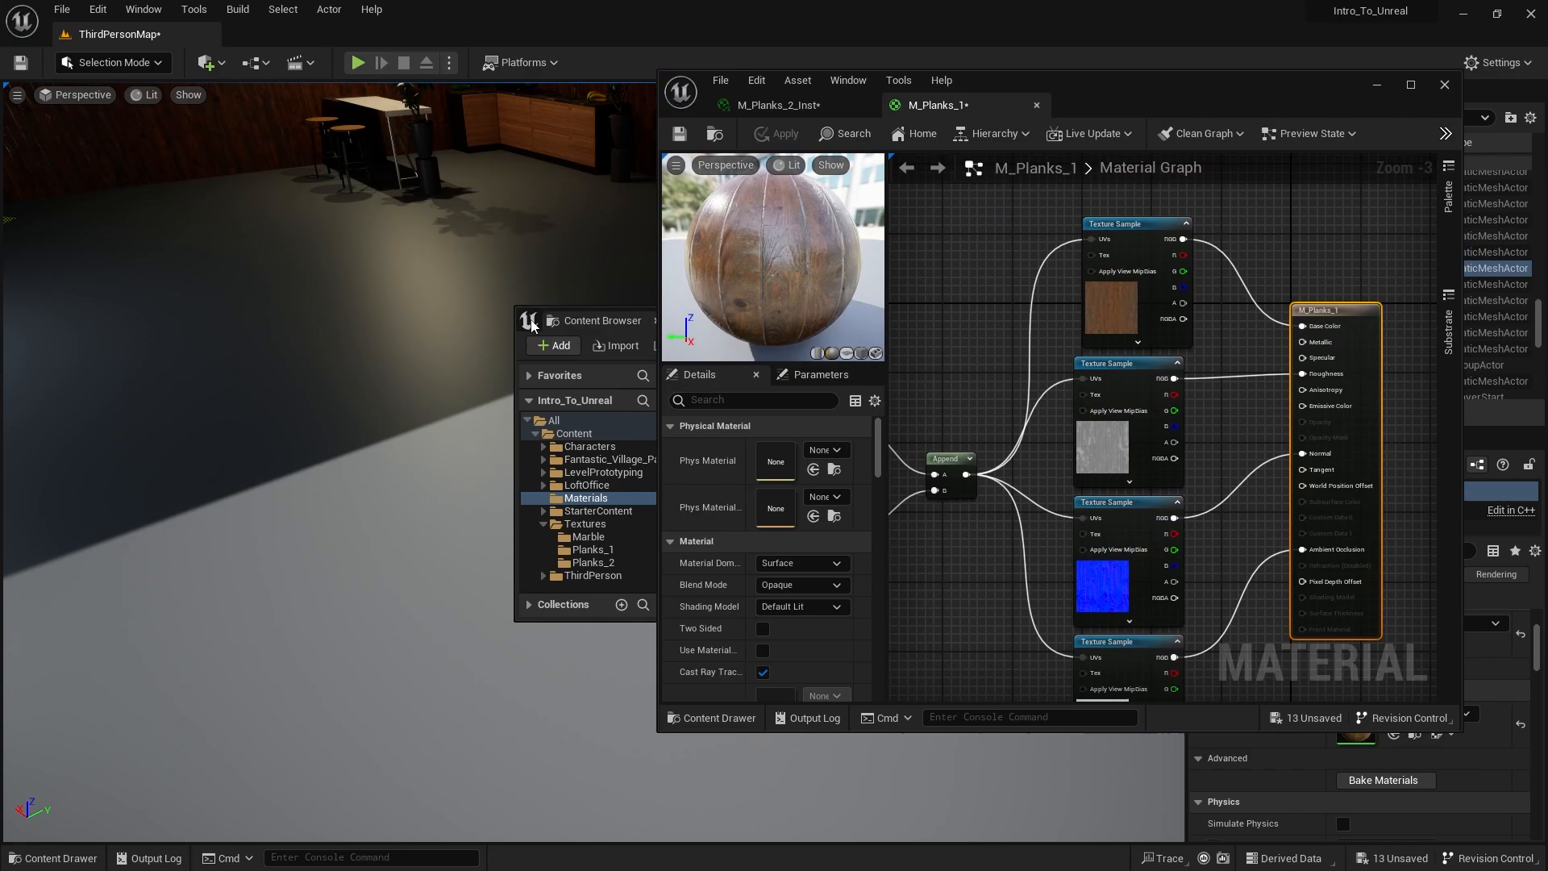
Step: Open the Planks_1 folder under Textures in the Content Browser, placed beside the material graph
click(621, 329)
drag(893, 318, 340, 321)
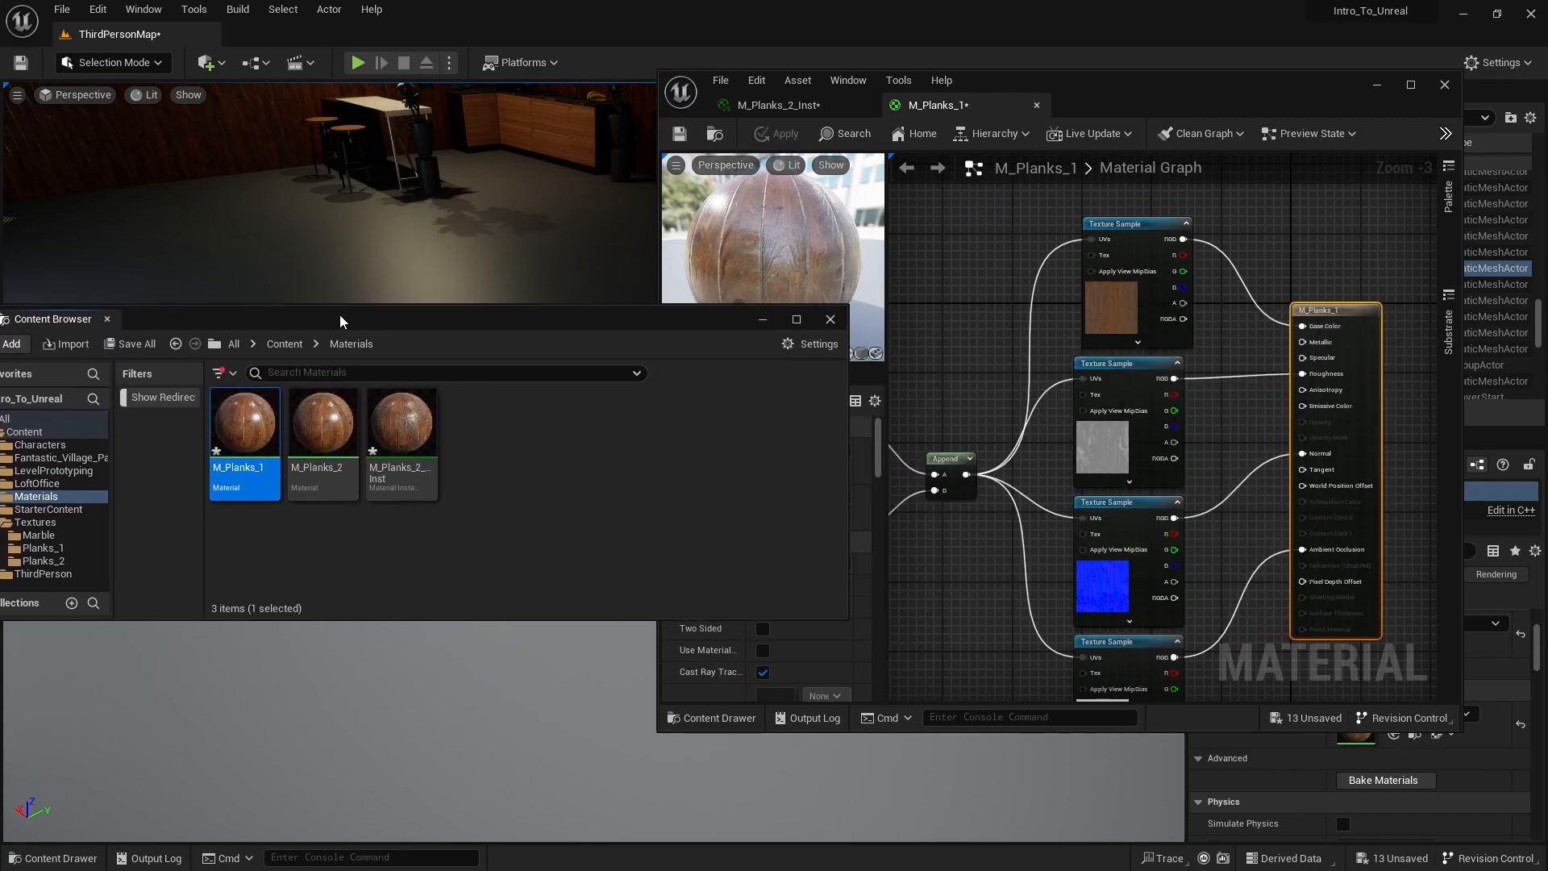
click(285, 344)
double_click(716, 424)
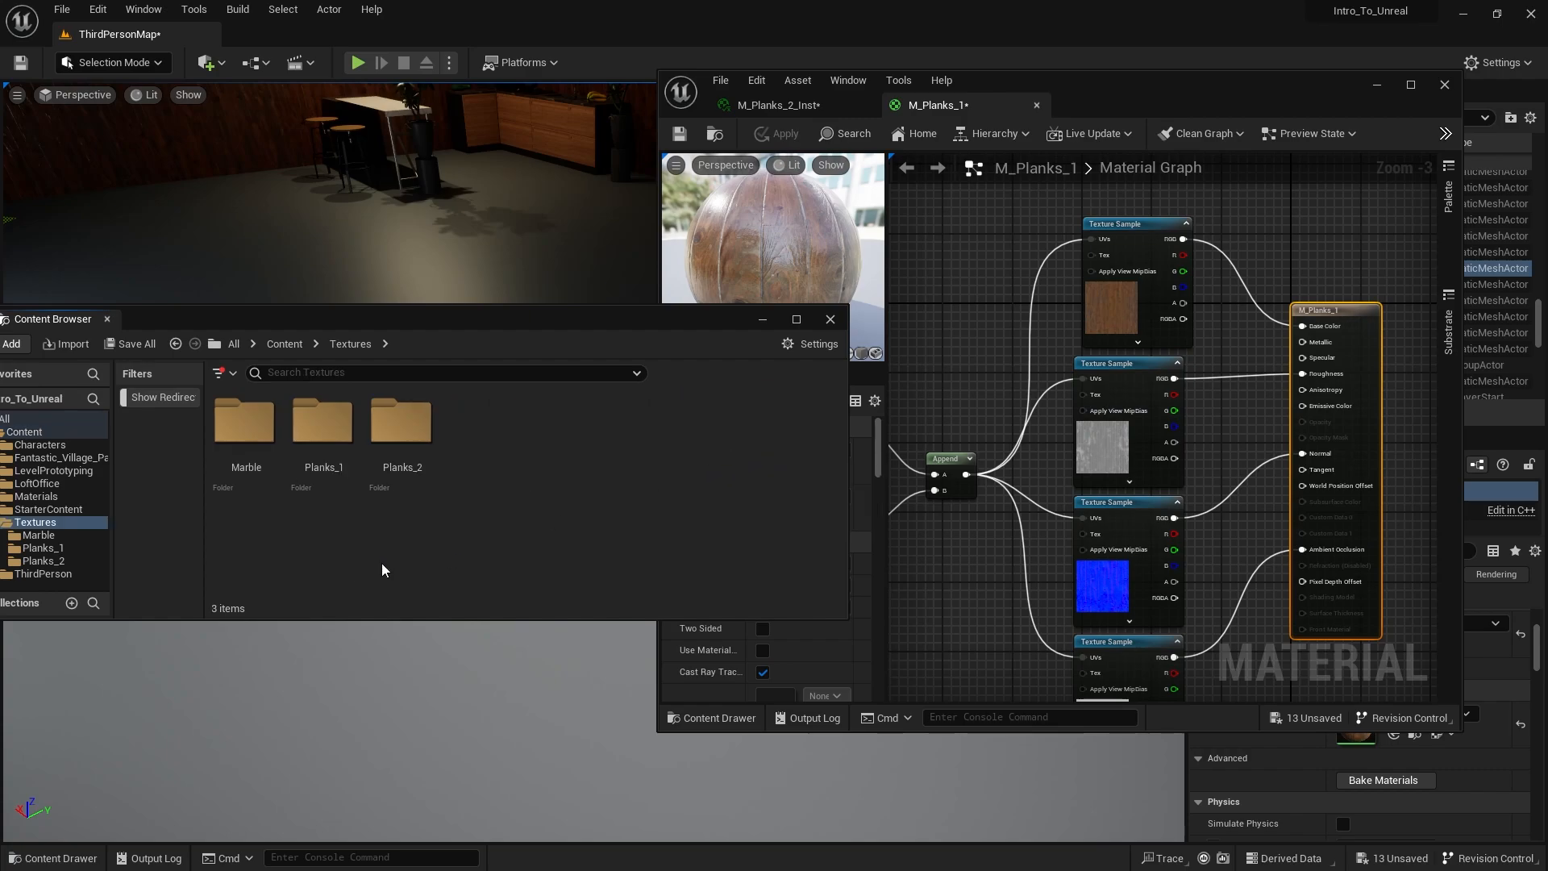
double_click(339, 475)
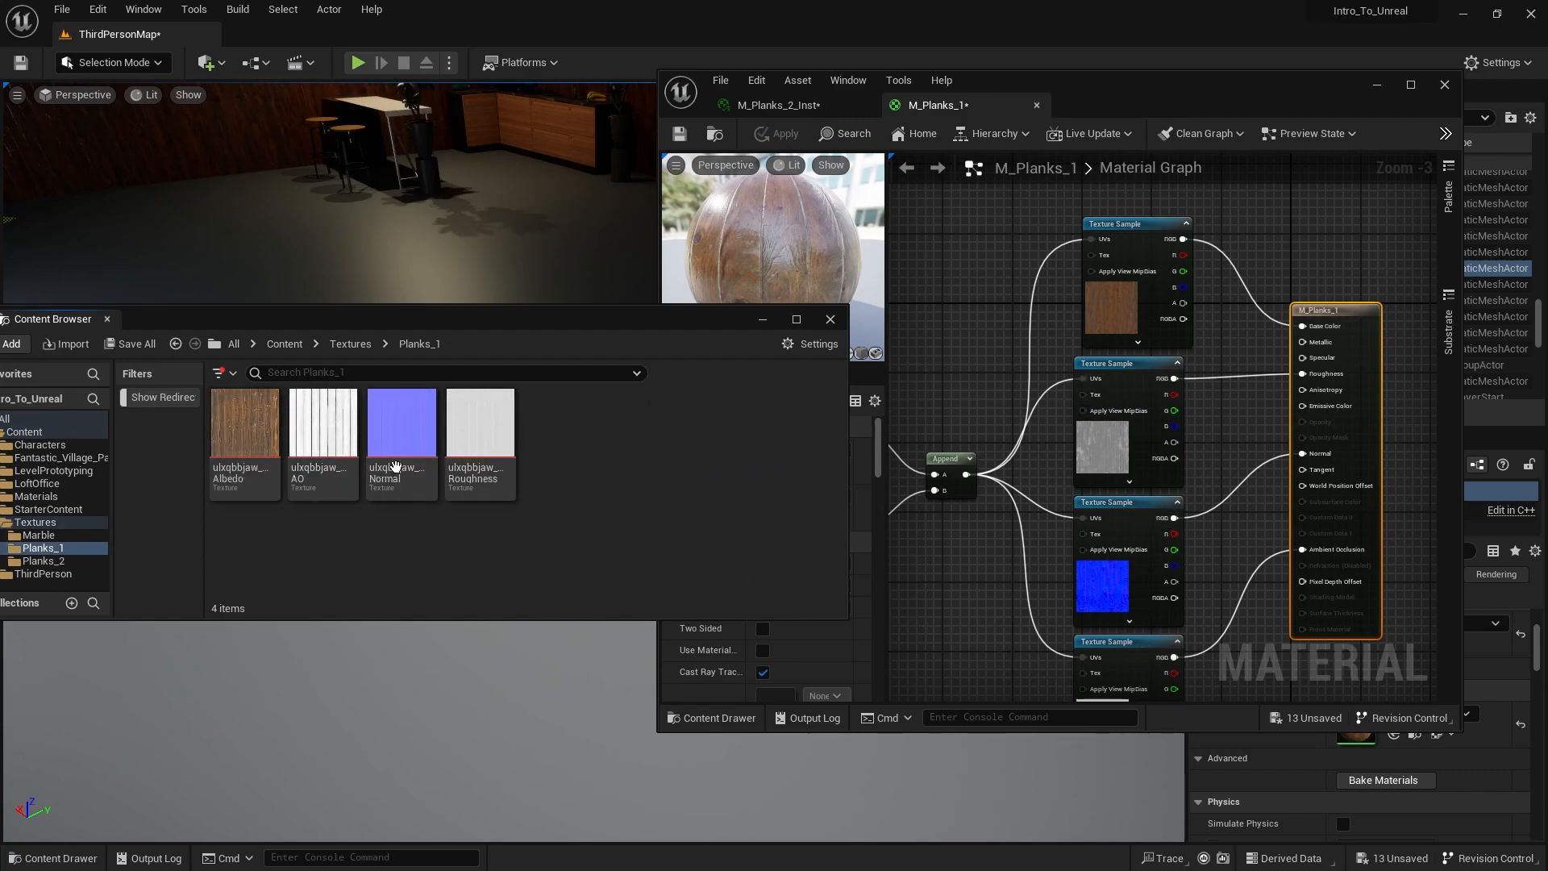
Step: Replace the base colour texture sample's texture in M_Planks_1 with the Albedo map from the Planks_1 folder
right_drag(959, 497, 1205, 489)
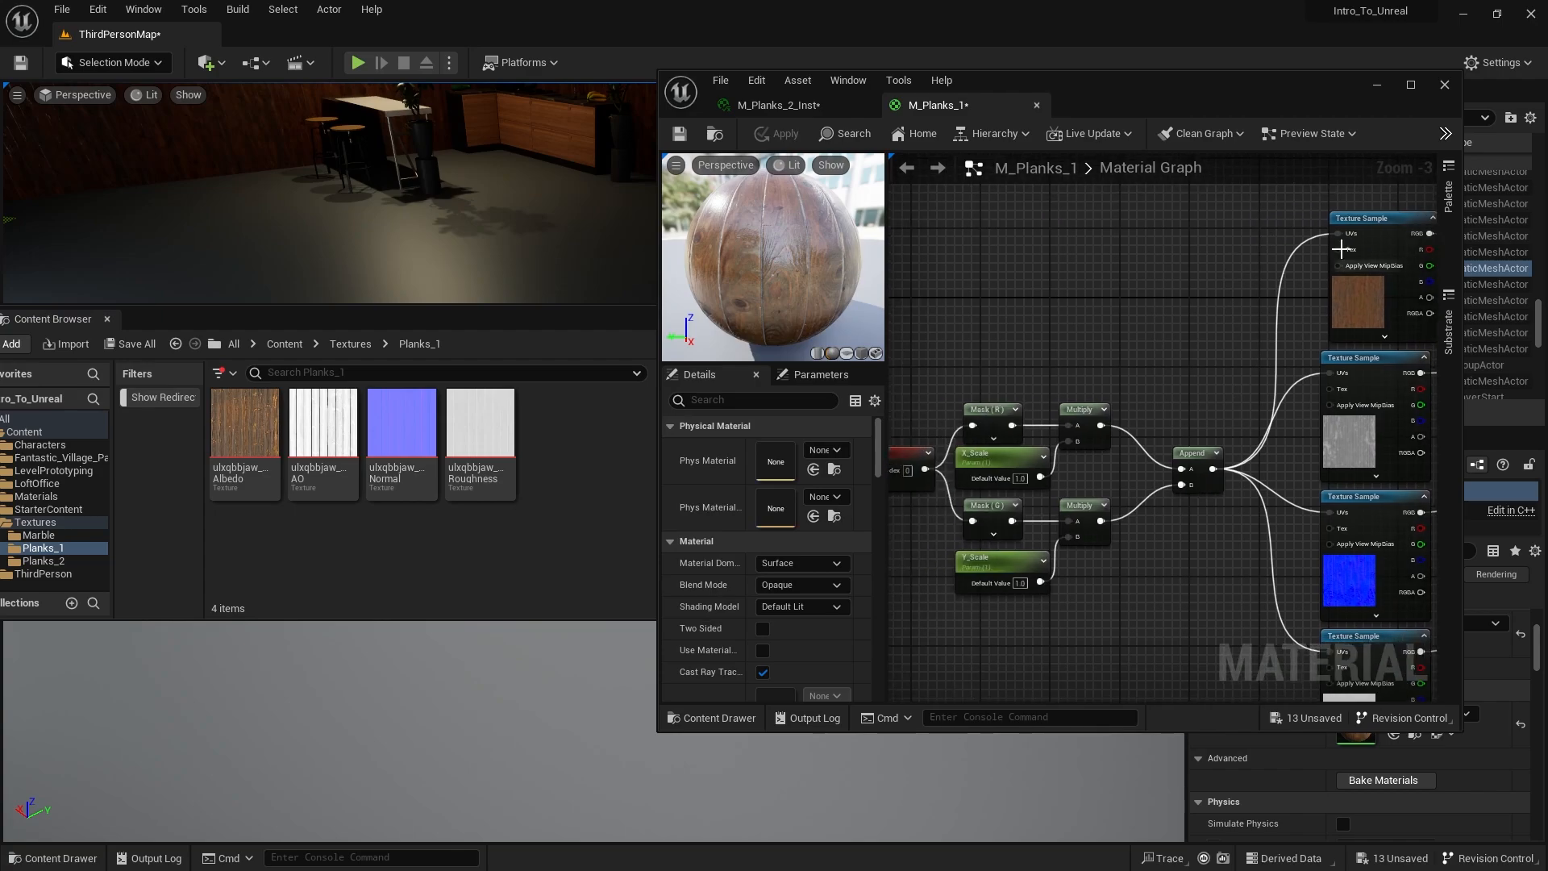
click(1383, 220)
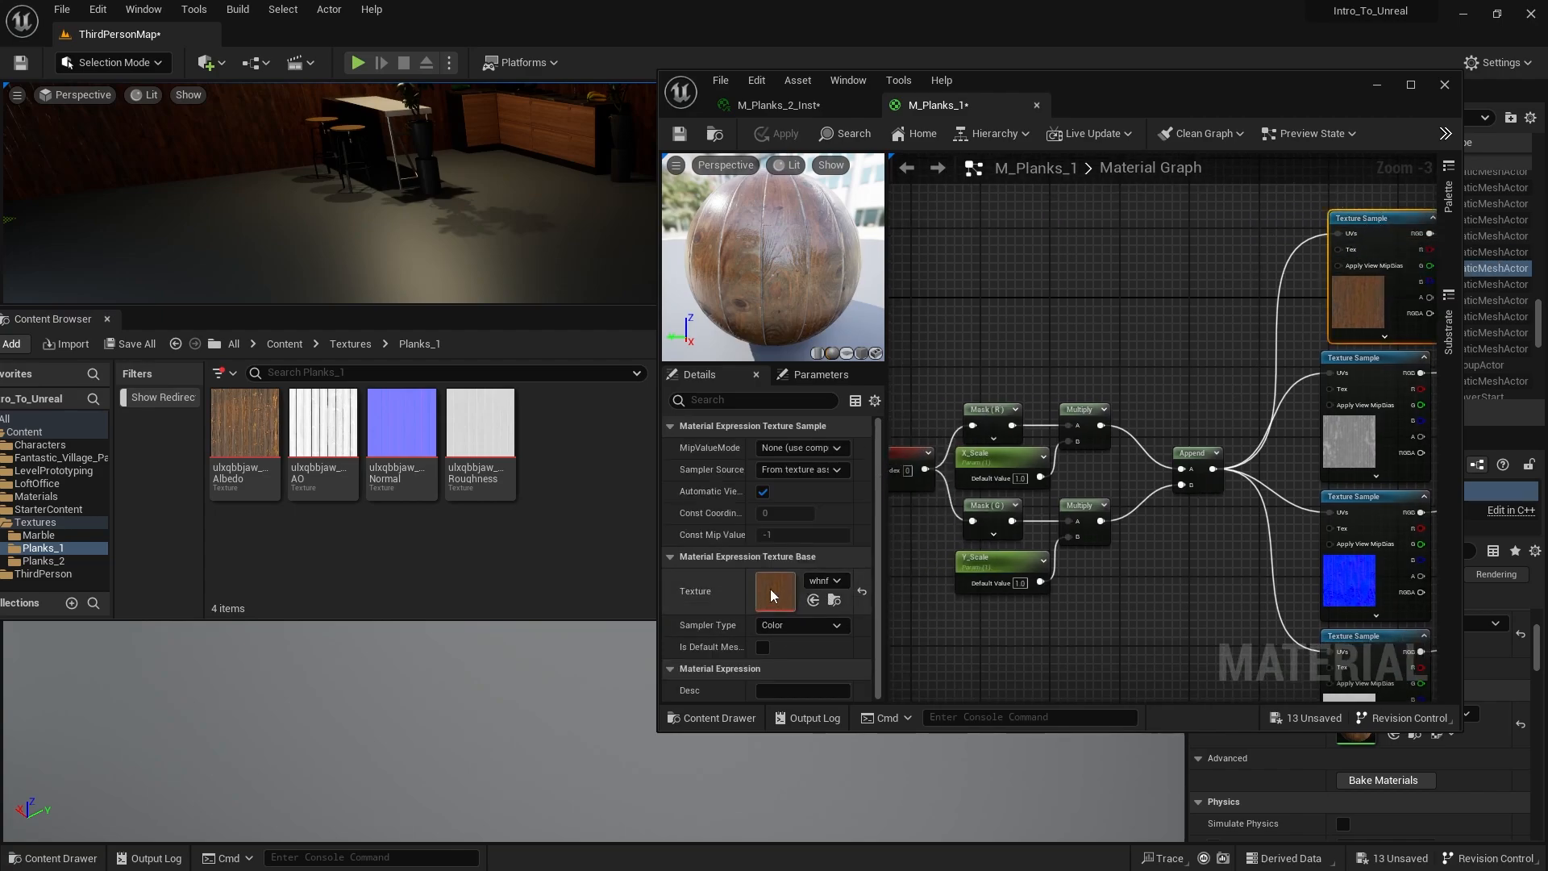
drag(474, 528, 859, 605)
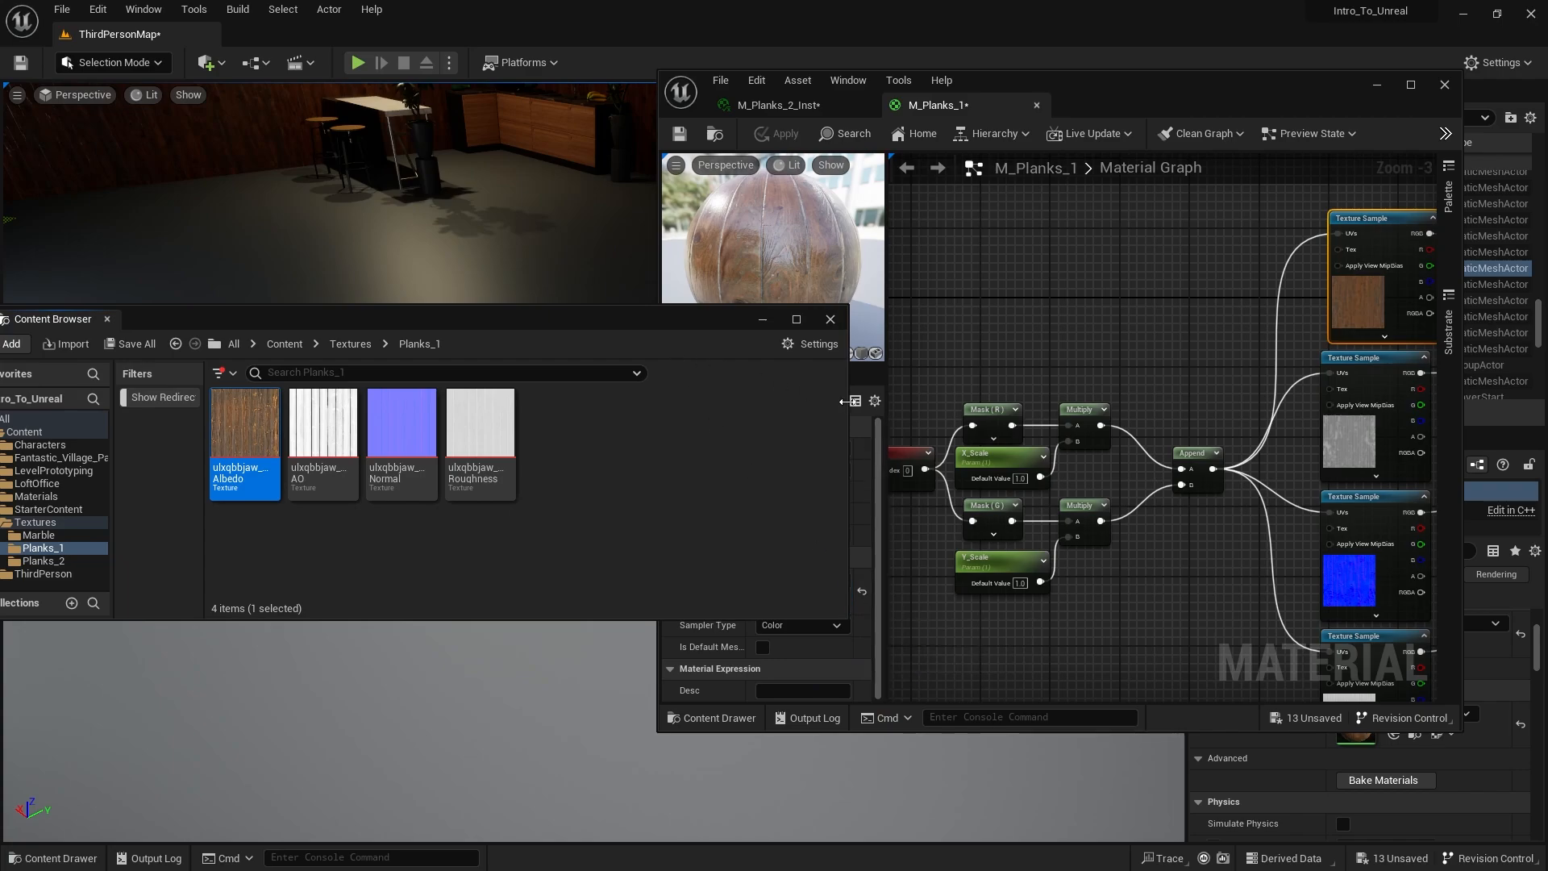
drag(847, 401, 601, 403)
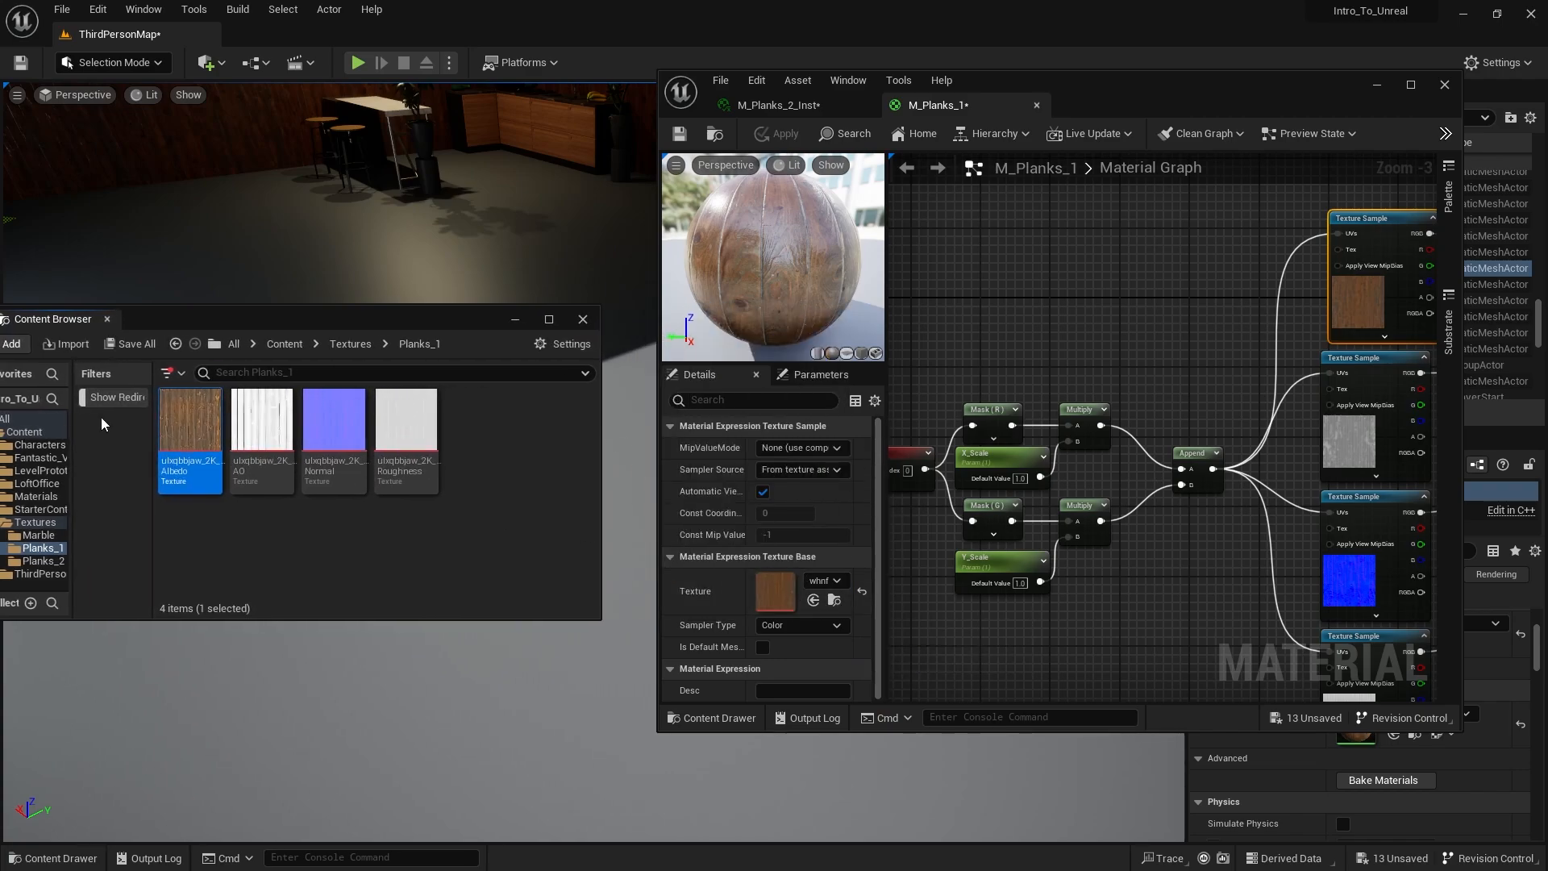
drag(190, 435, 779, 602)
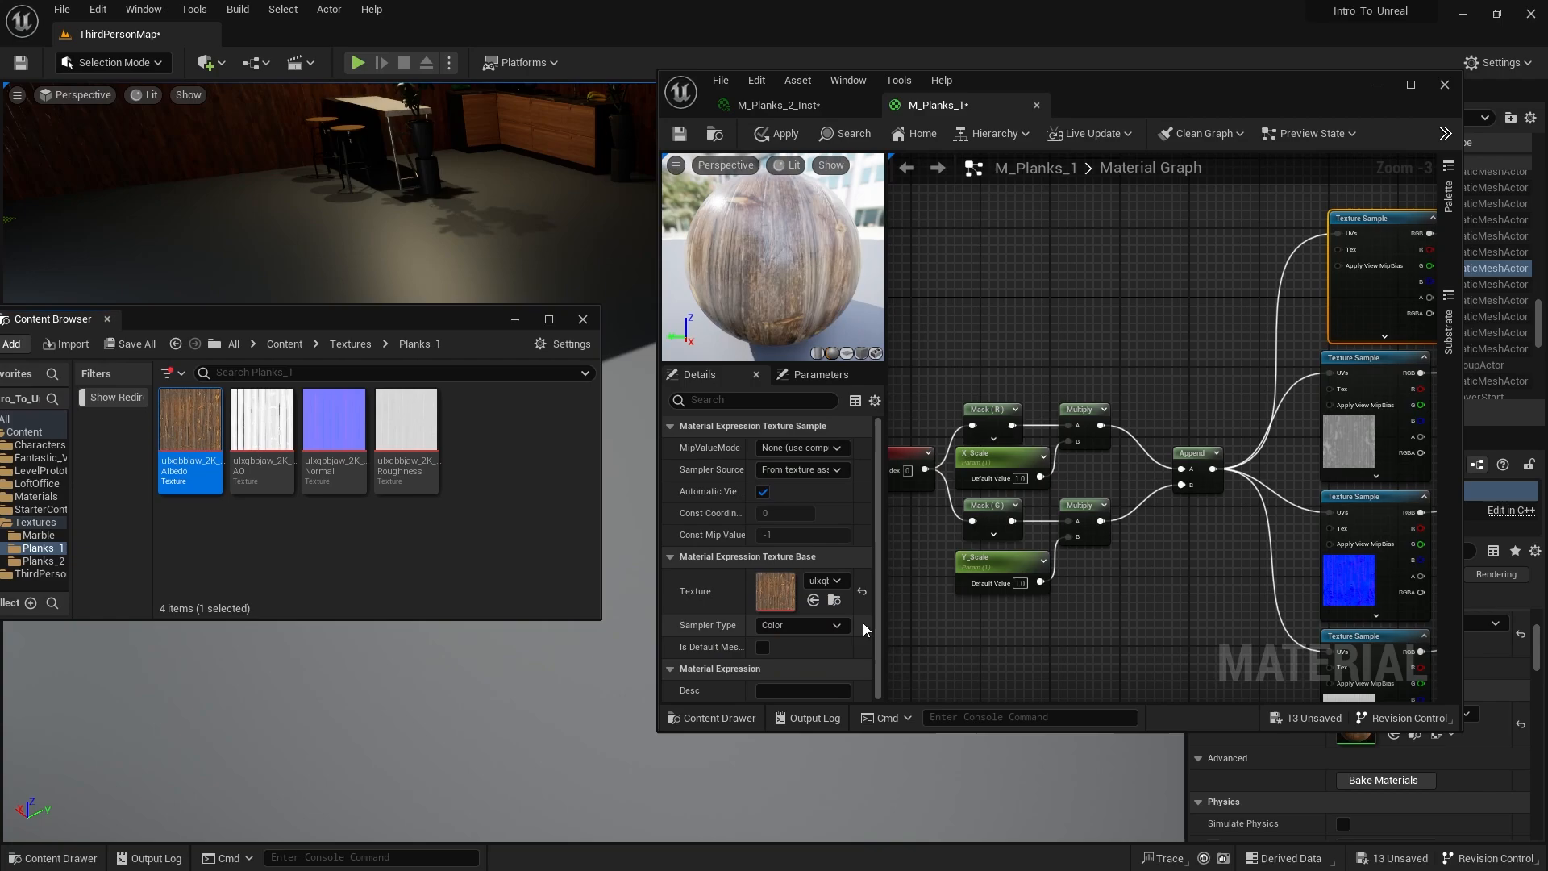
Step: Replace the roughness and normal texture samples' textures in M_Planks_1 with the Roughness and Normal maps from the Planks_1 folder
click(1362, 434)
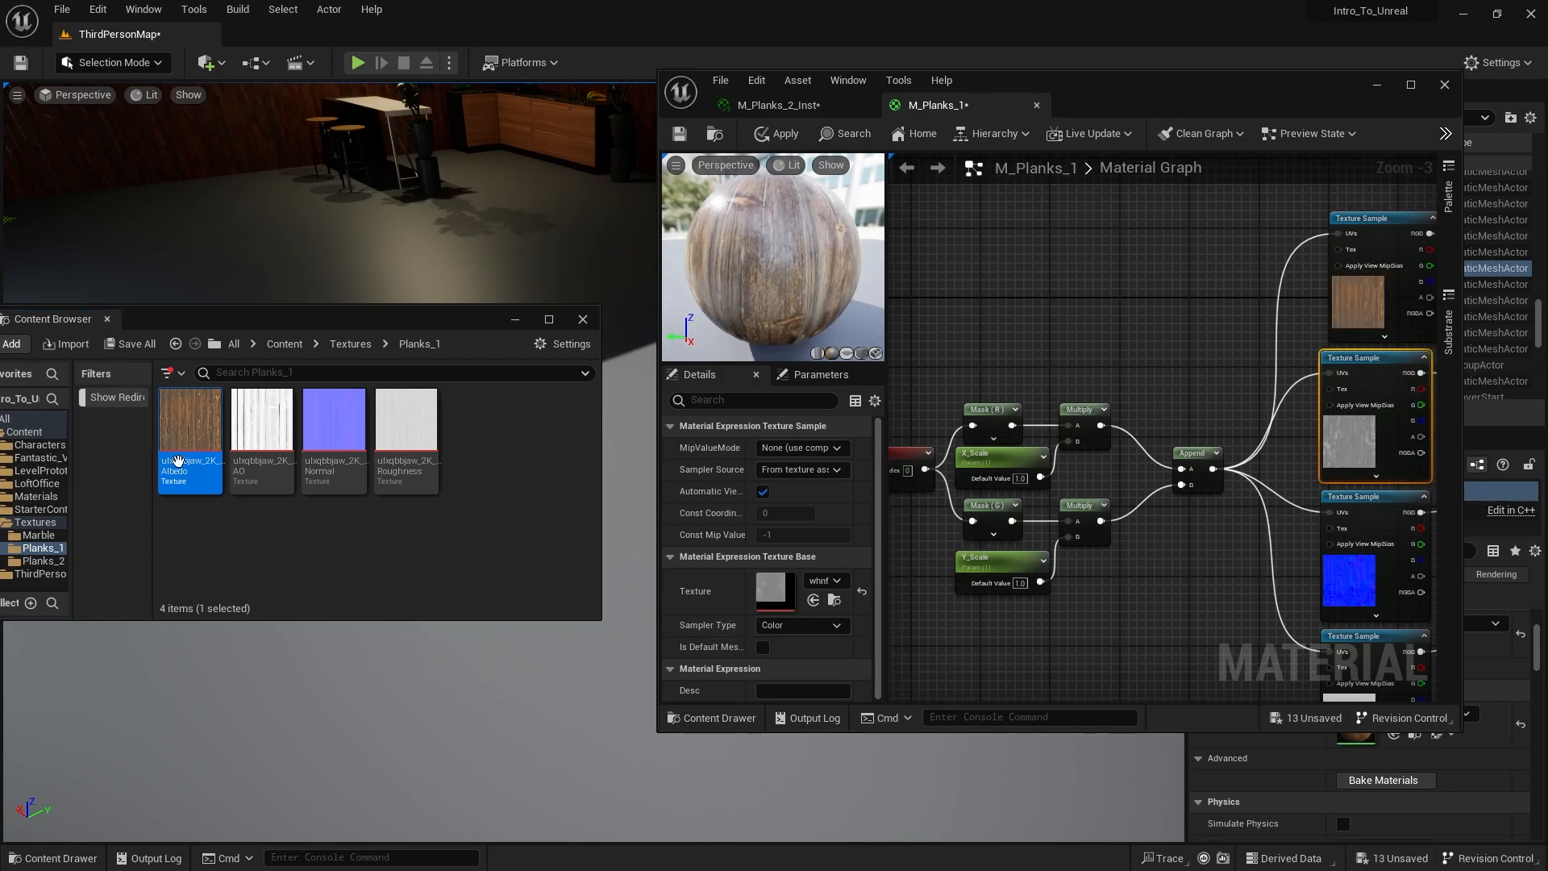
drag(406, 435, 776, 593)
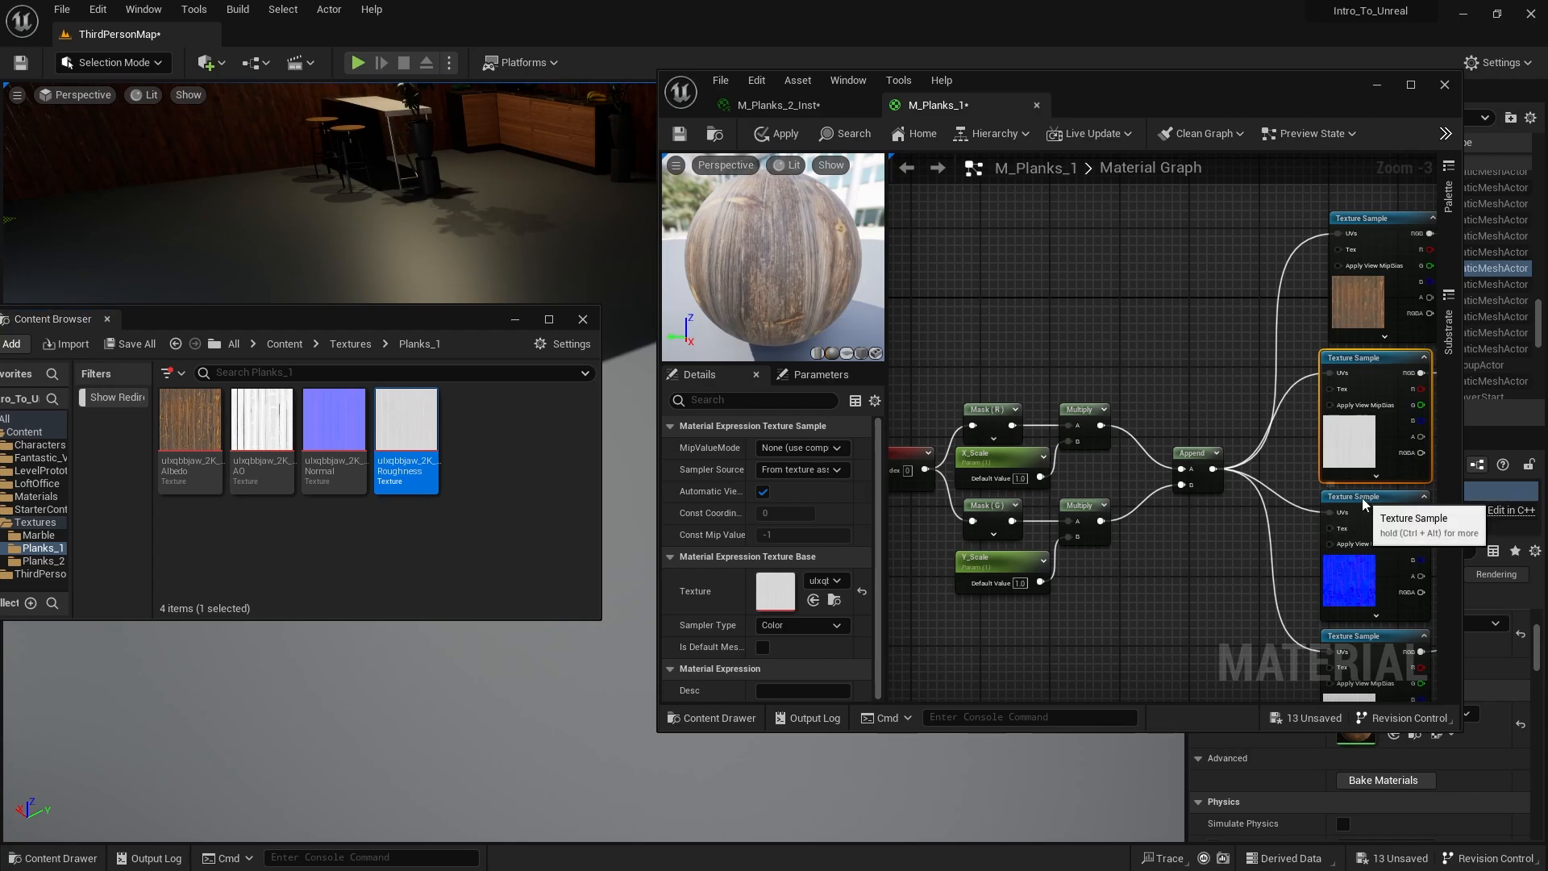
click(1363, 504)
drag(333, 423, 774, 596)
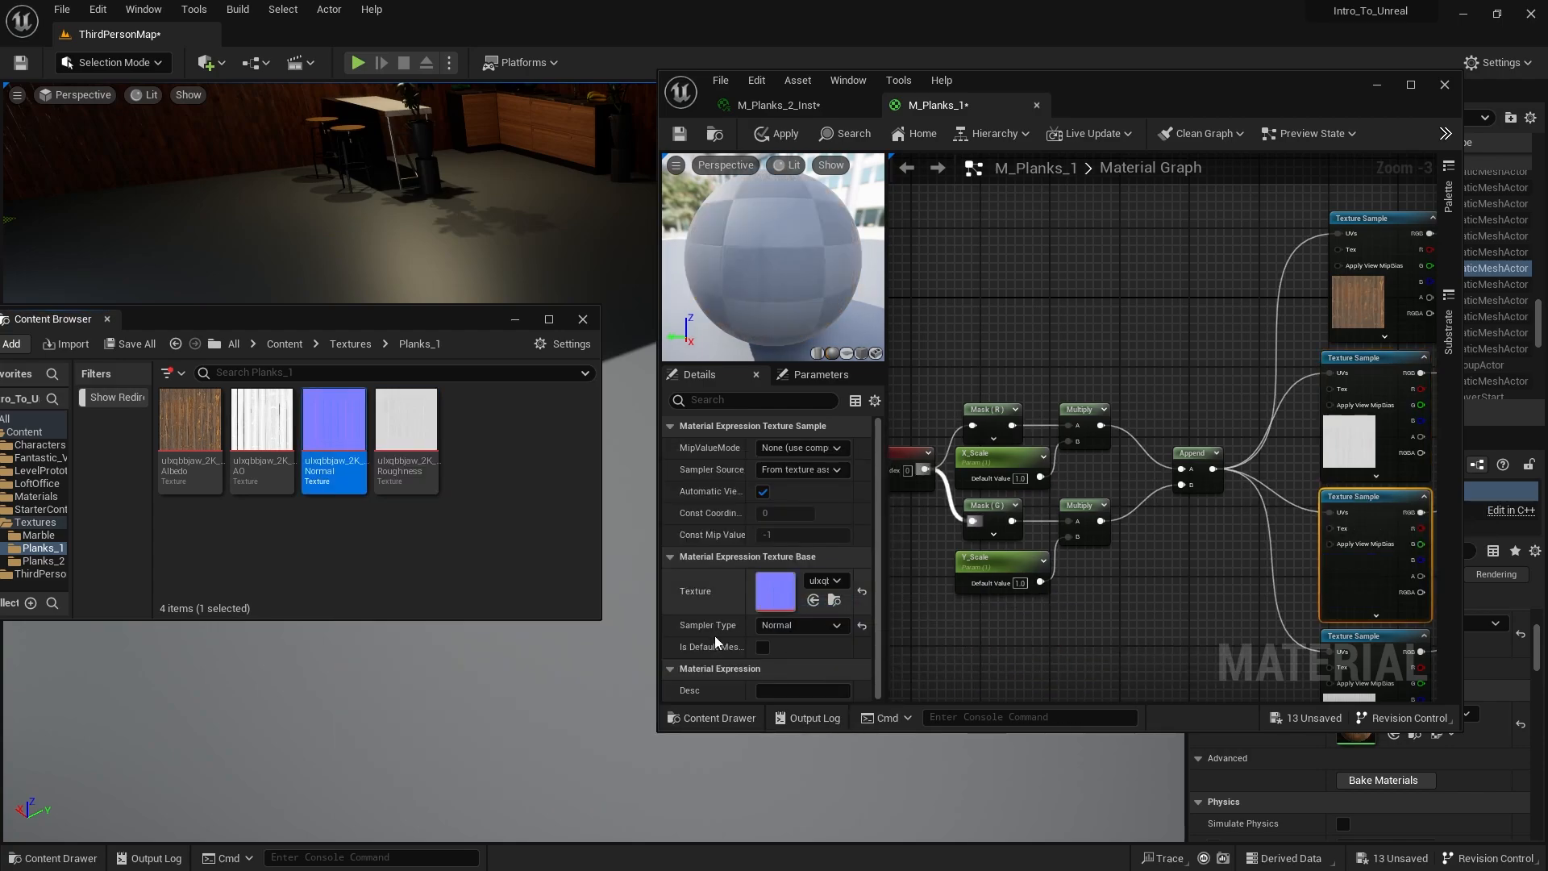
Step: Replace the last texture sample's texture in M_Planks_1 with the AO map from Planks_1 and save the material
scroll(1308, 595, down, 4)
scroll(1363, 628, up, 4)
right_drag(1350, 636, 1272, 525)
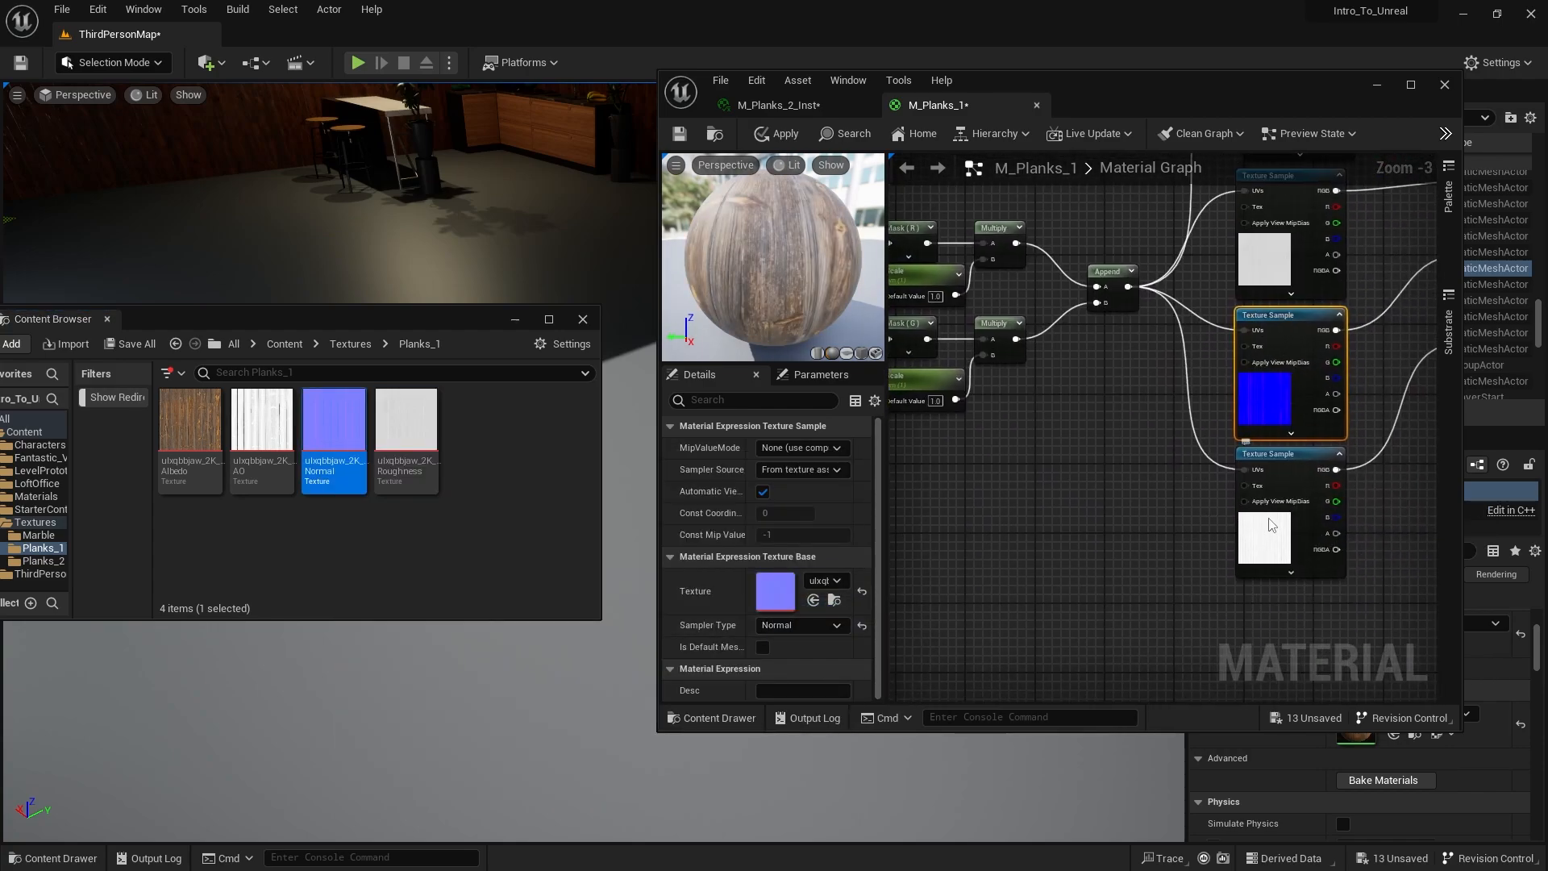
click(1272, 525)
drag(253, 445, 787, 597)
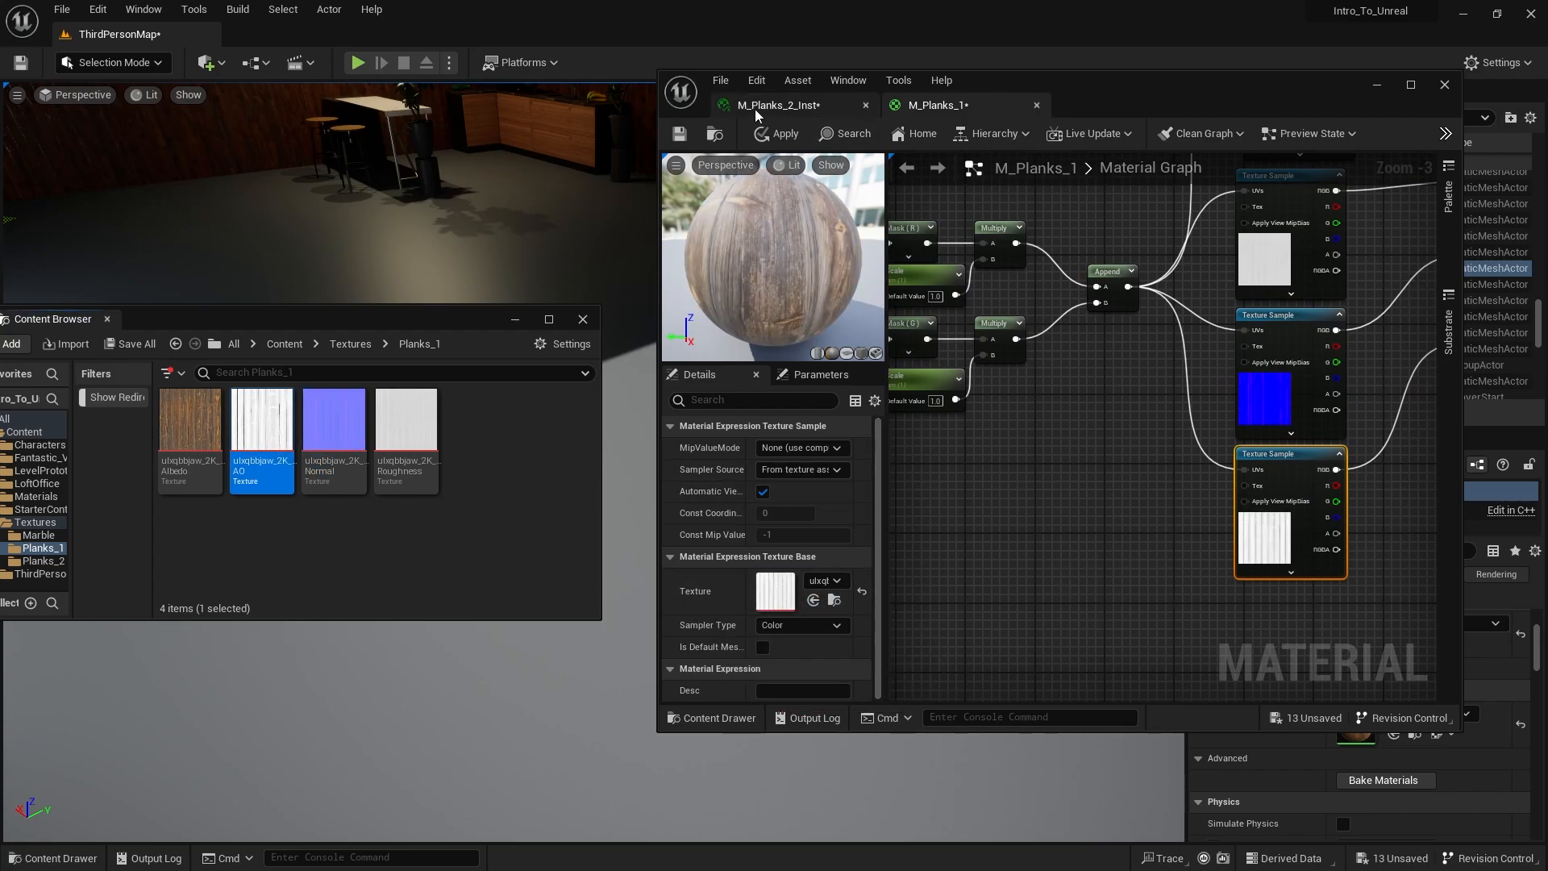
click(679, 135)
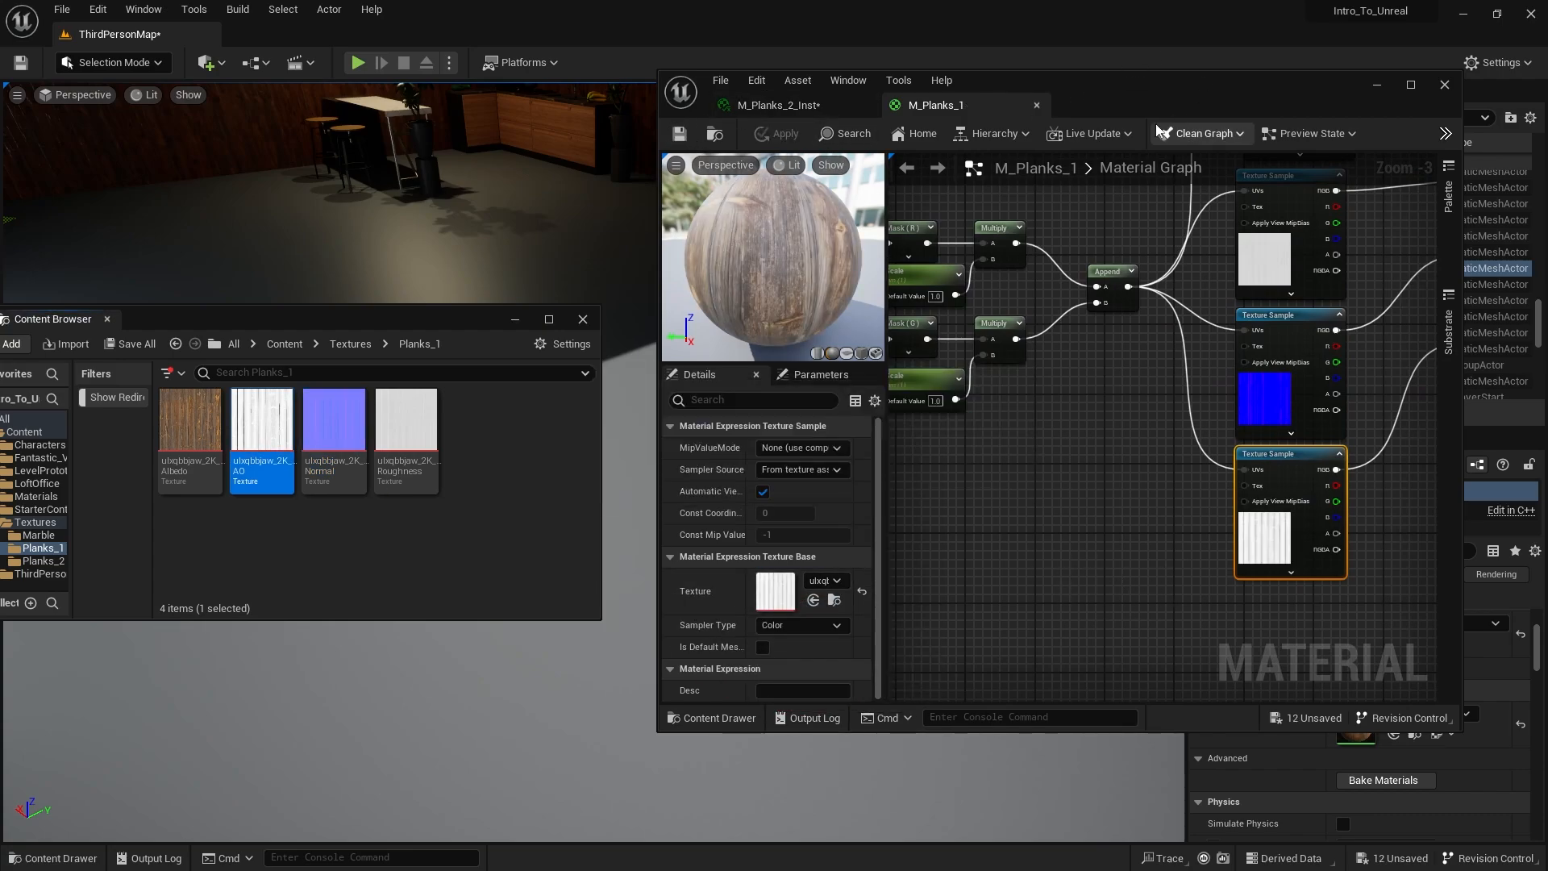
Step: Create the material instance M_Planks_1_Inst from M_Planks_1 in the Materials folder and open it with X_Scale and Y_Scale enabled
click(352, 344)
click(288, 344)
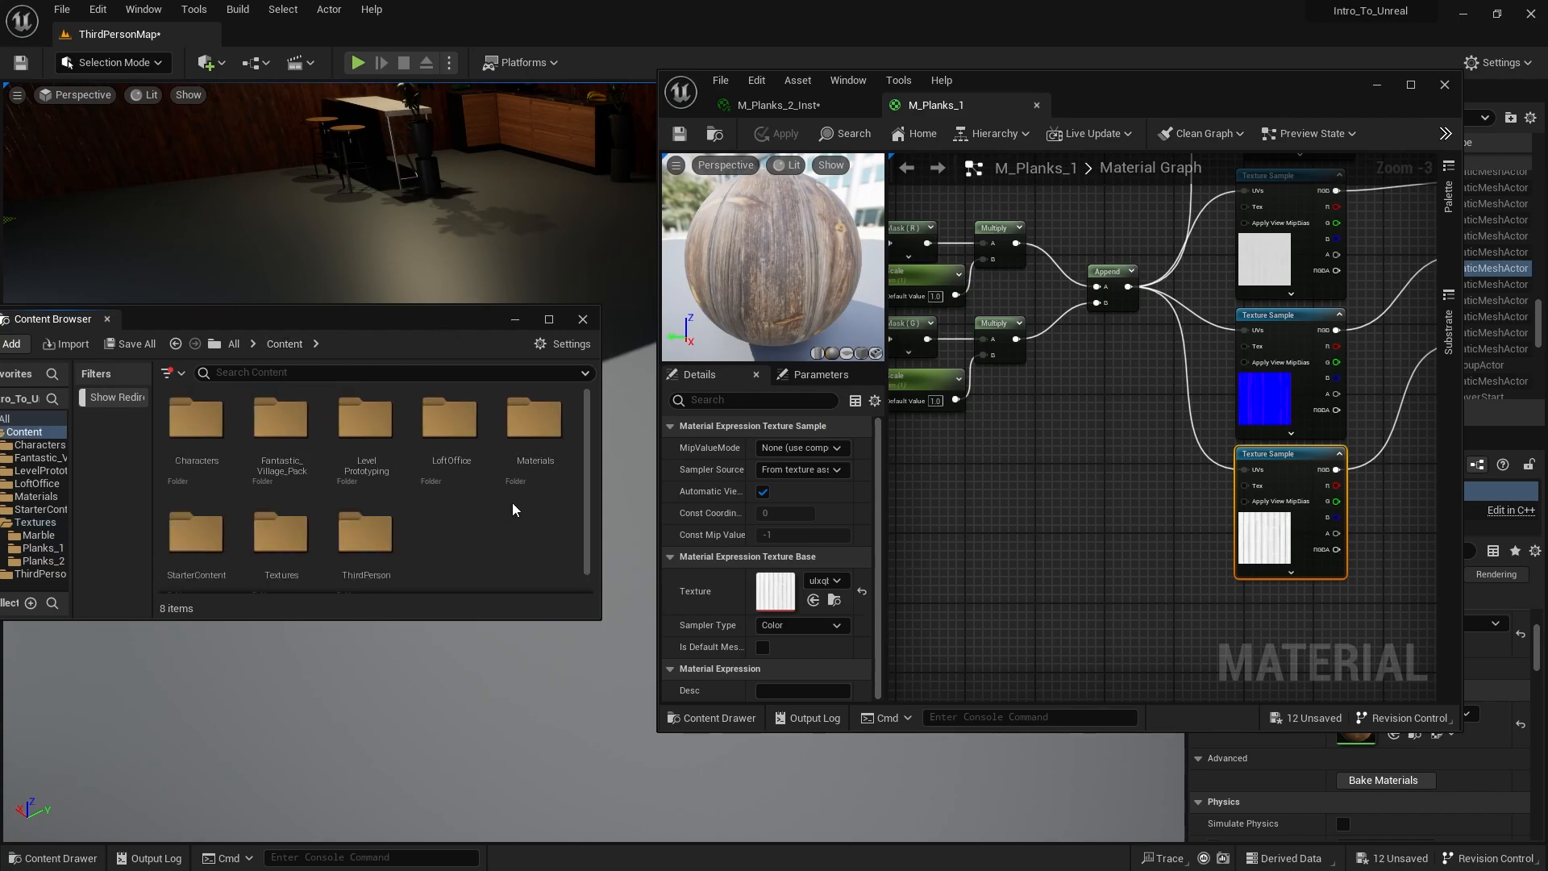
double_click(539, 474)
drag(1163, 100, 1009, 643)
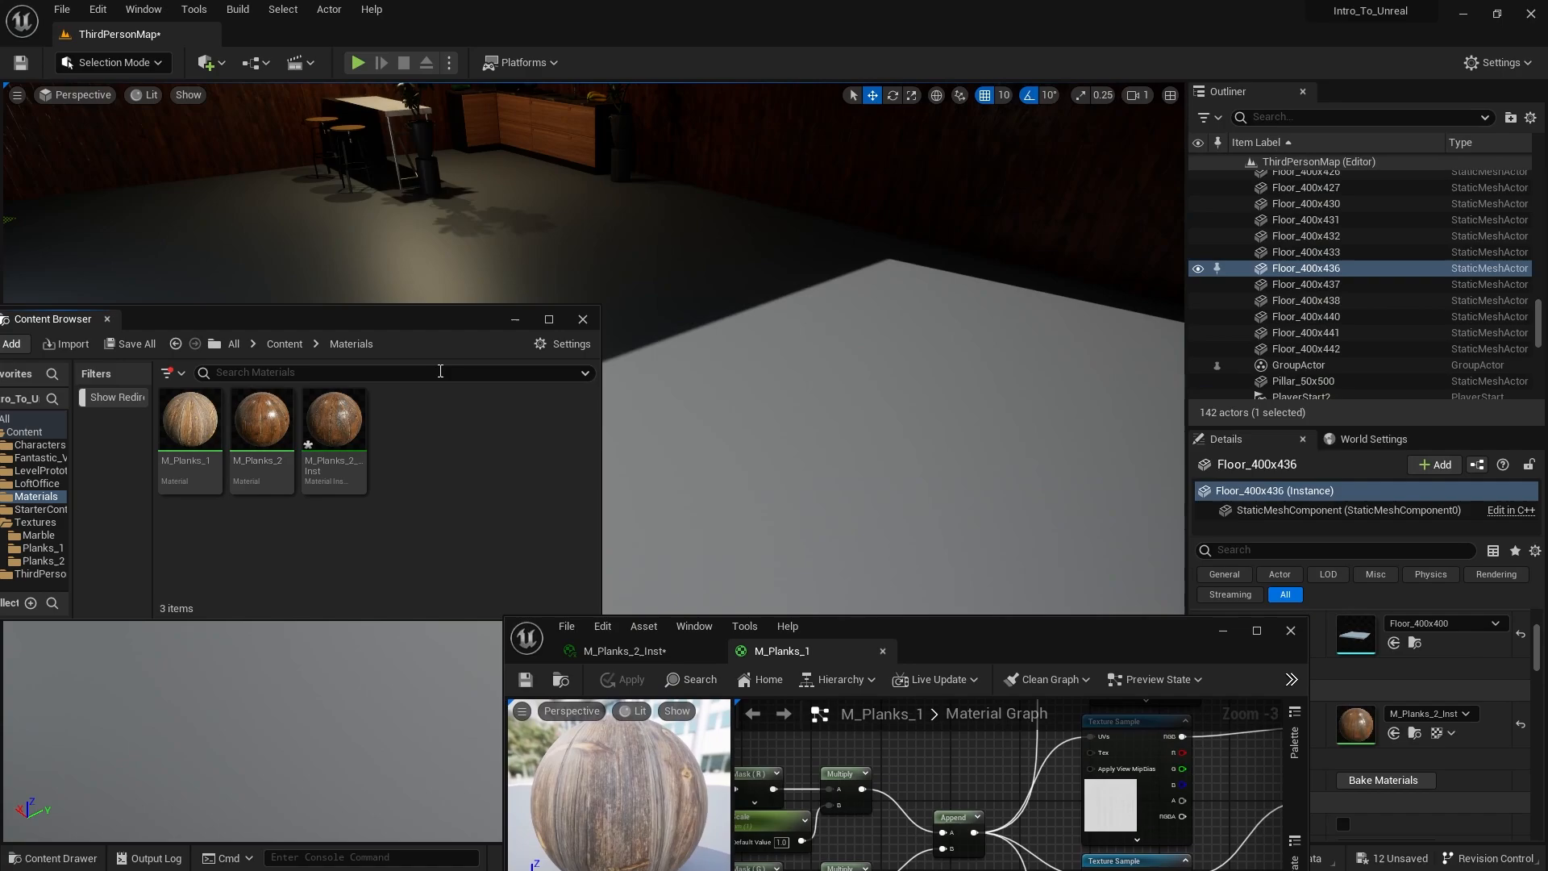
right_click(200, 456)
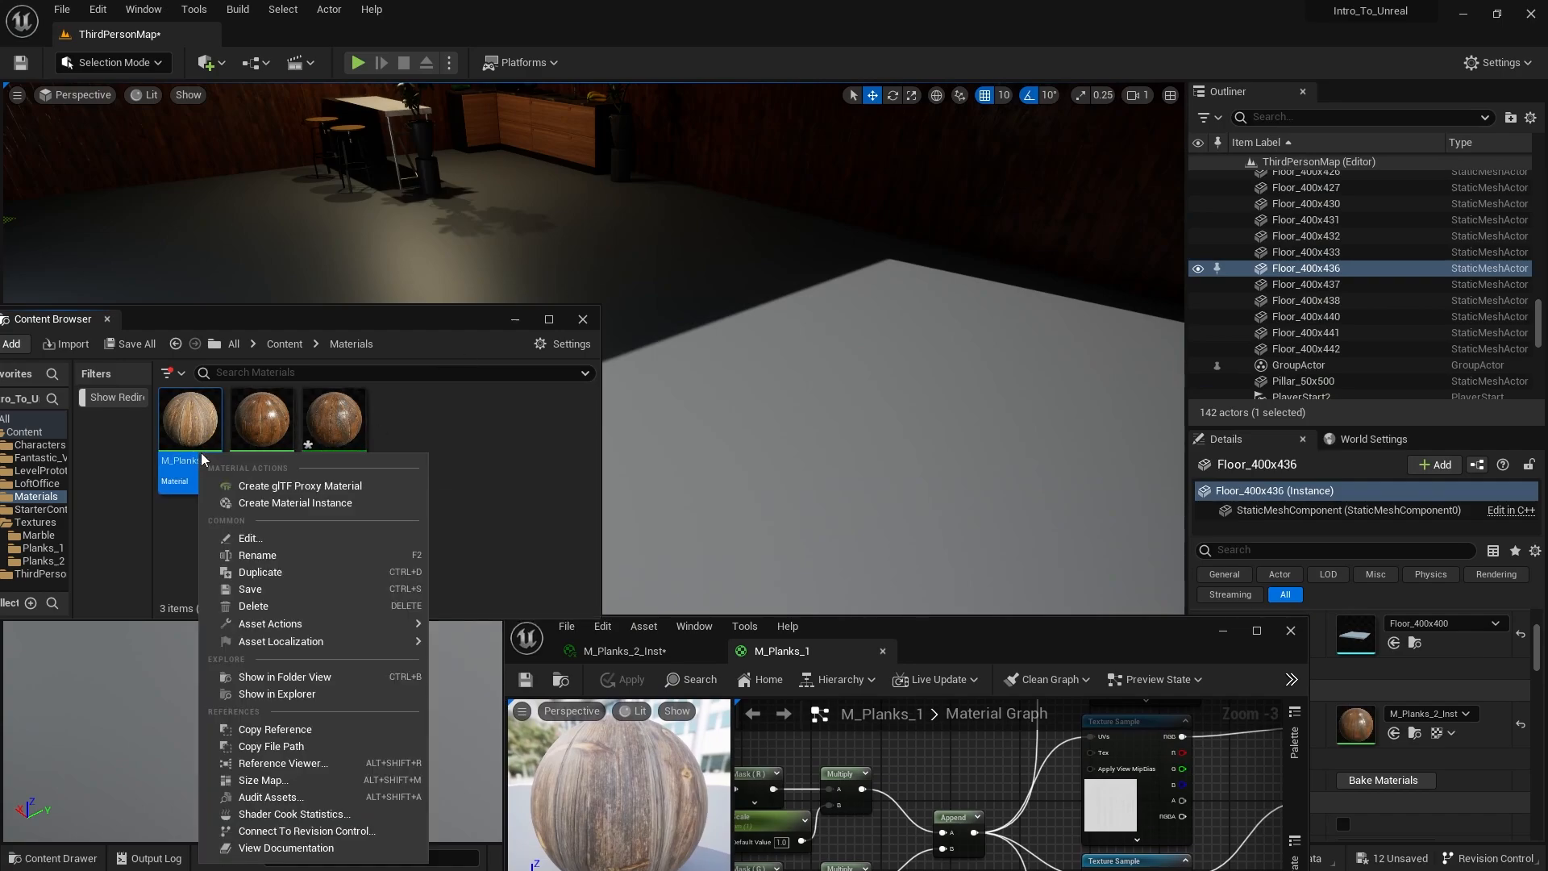
click(248, 504)
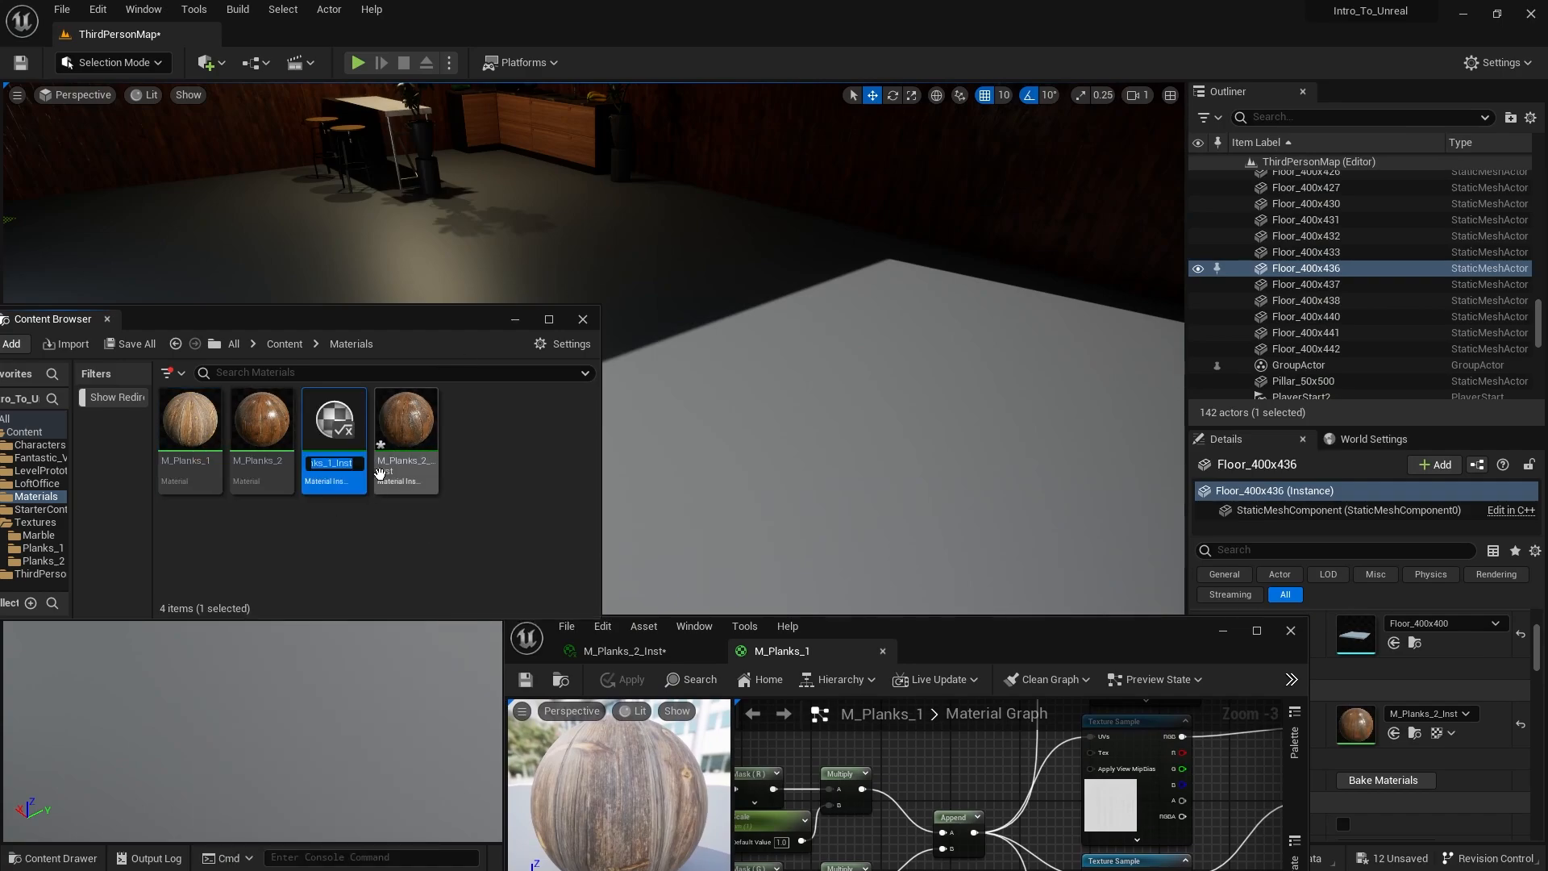
double_click(331, 424)
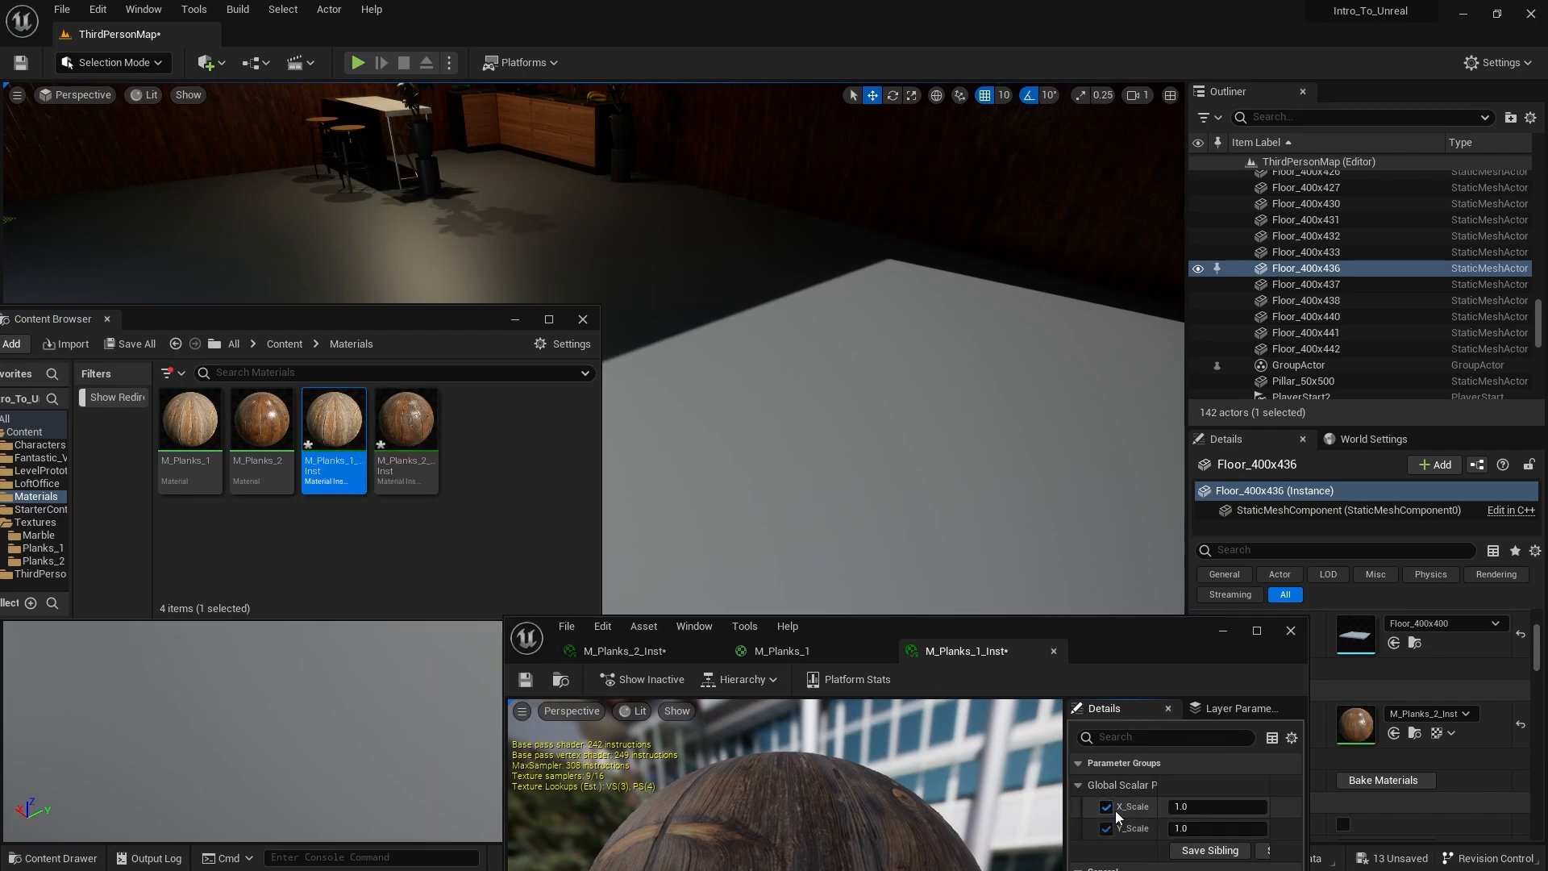
Step: Apply the M_Planks_1_Inst material to the bare floor sections in front of the planked wall
right_drag(705, 261, 887, 274)
drag(338, 428, 697, 267)
right_drag(698, 251, 467, 324)
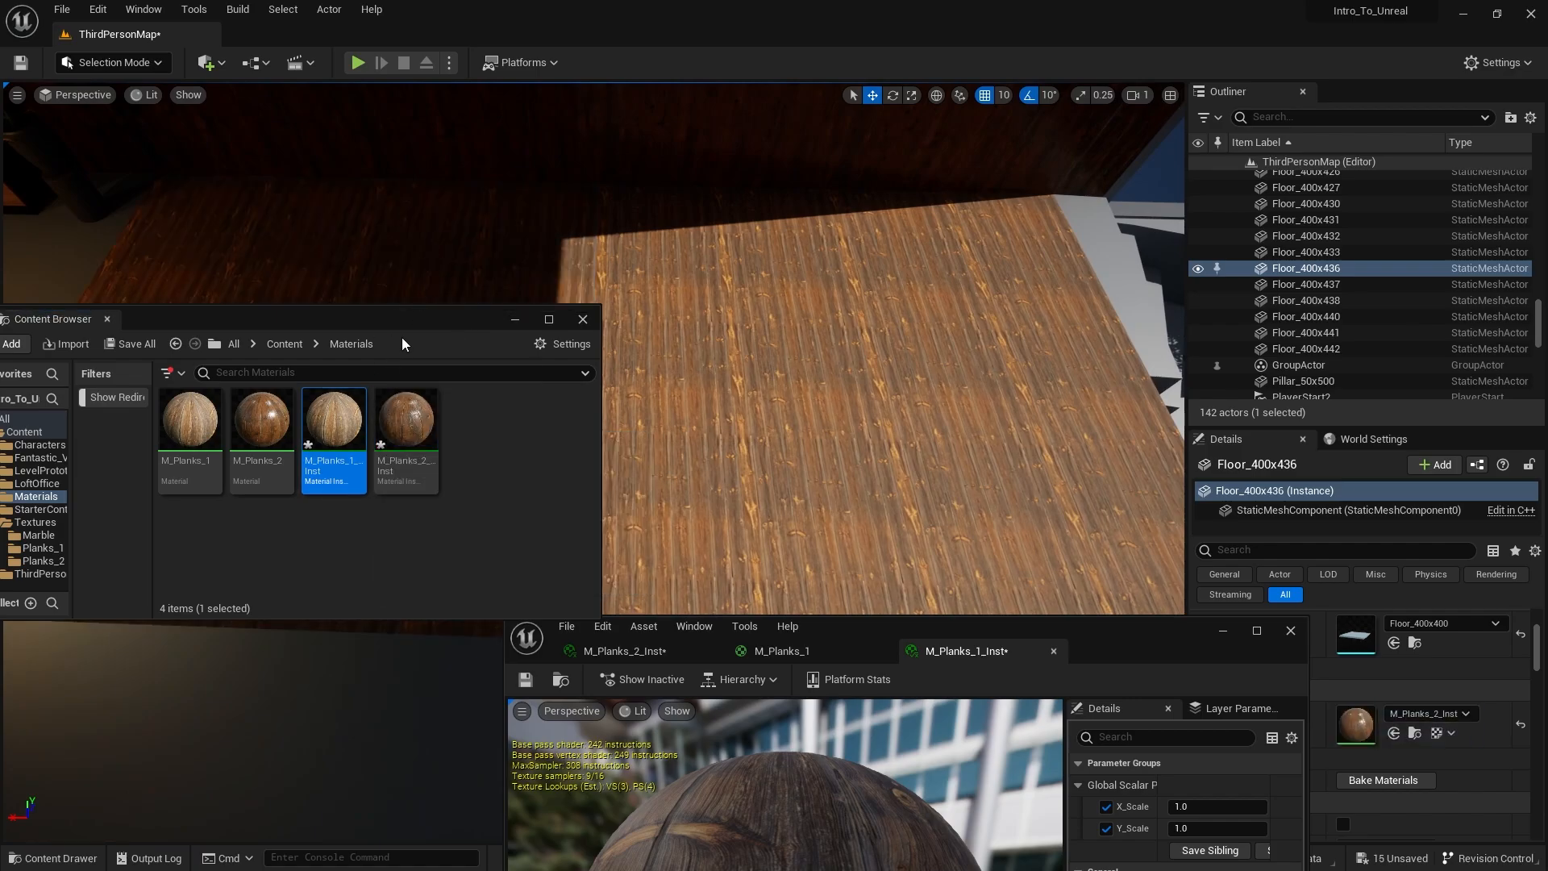
Step: Apply M_Planks_1_Inst to the remaining floor sections across the room, moving the Content Browser clear of the floor
drag(415, 331, 610, 560)
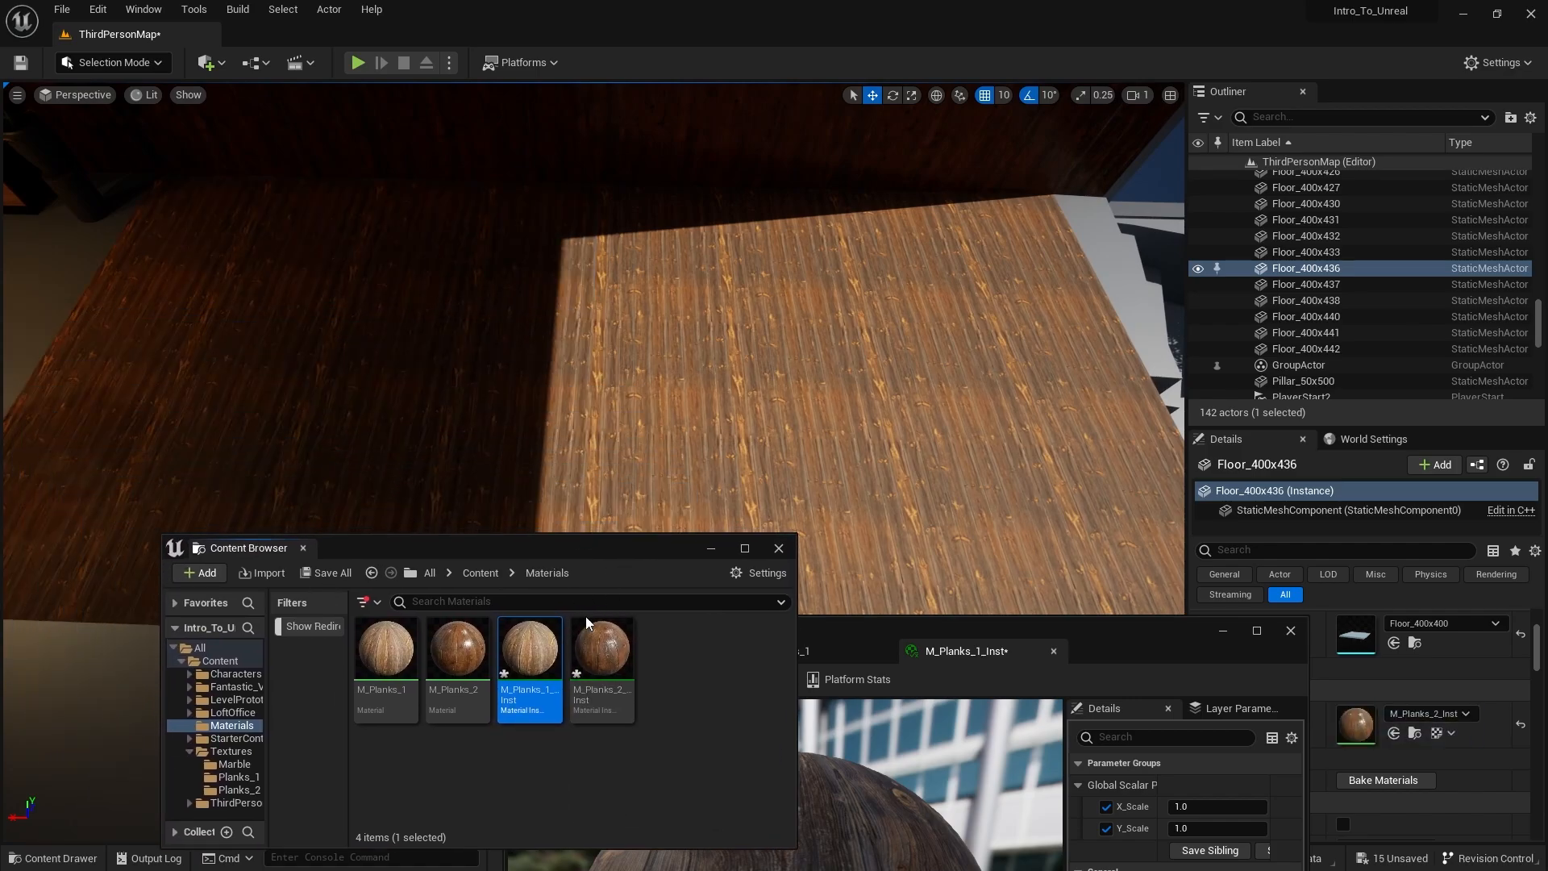
right_drag(613, 355, 388, 355)
drag(530, 657, 538, 416)
right_drag(538, 416, 347, 407)
drag(544, 648, 506, 367)
right_drag(506, 367, 310, 361)
drag(549, 643, 494, 387)
right_drag(494, 387, 580, 488)
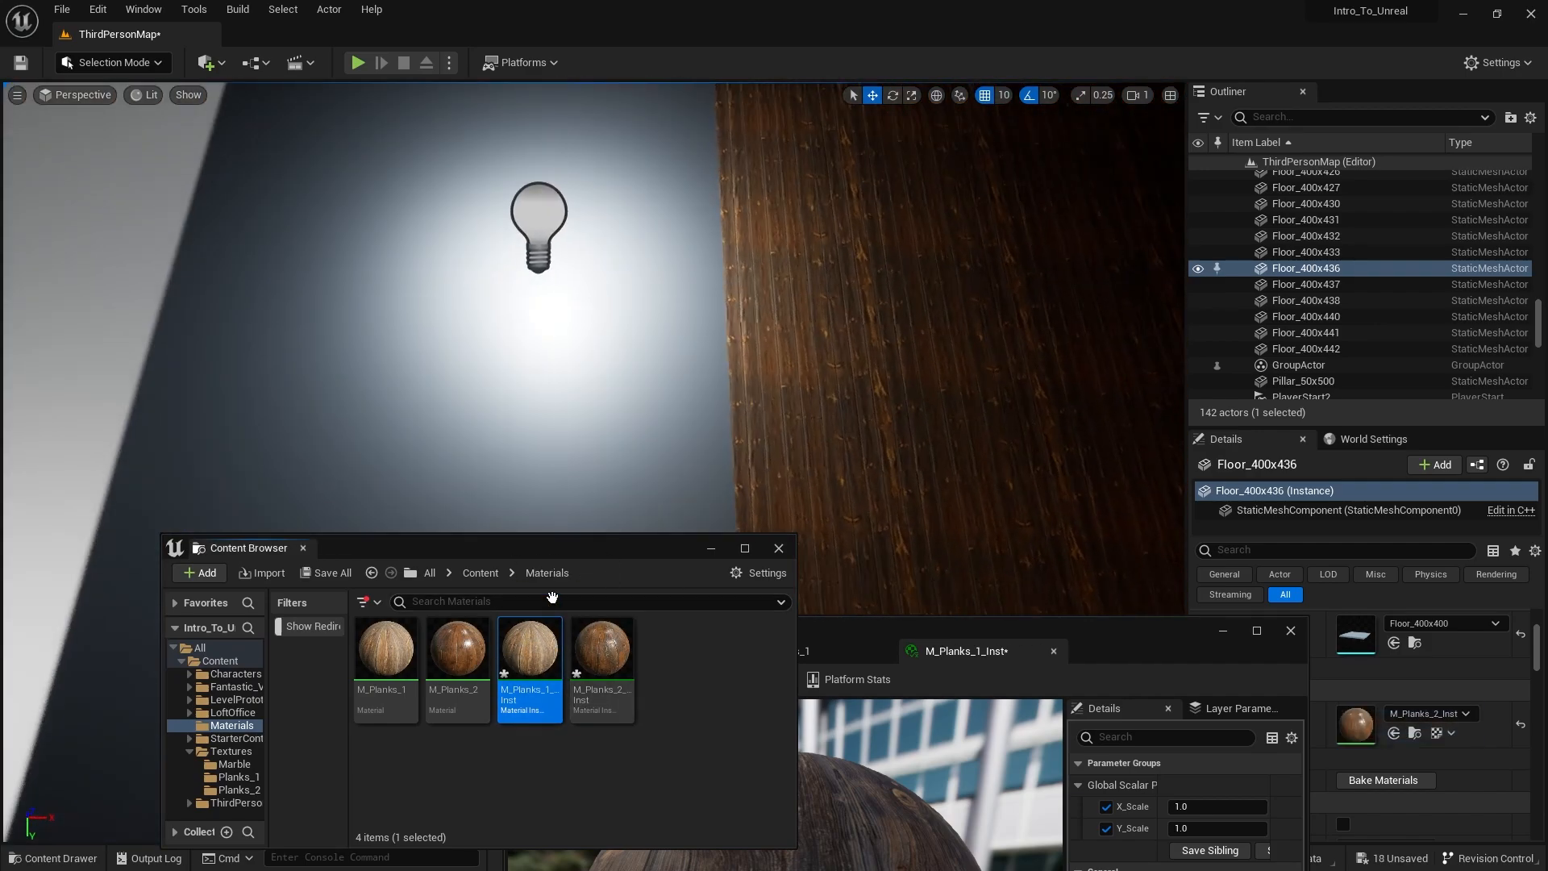
drag(552, 598, 516, 347)
right_drag(516, 347, 666, 462)
drag(548, 645, 549, 435)
right_drag(549, 435, 645, 424)
drag(529, 648, 403, 468)
drag(546, 674, 613, 343)
right_drag(613, 343, 379, 404)
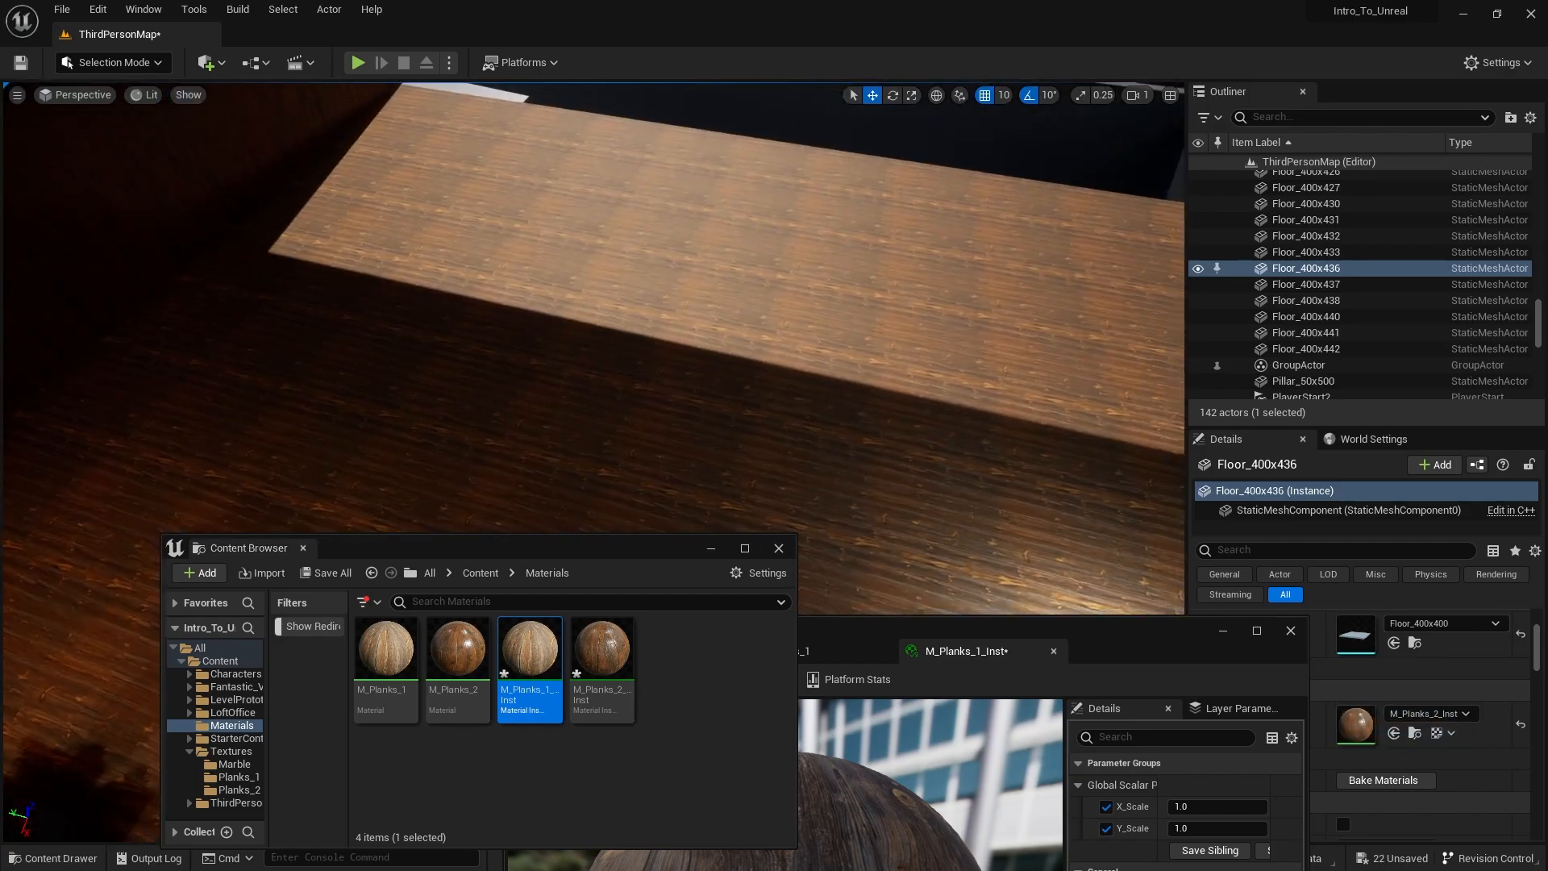
right_drag(909, 556, 714, 496)
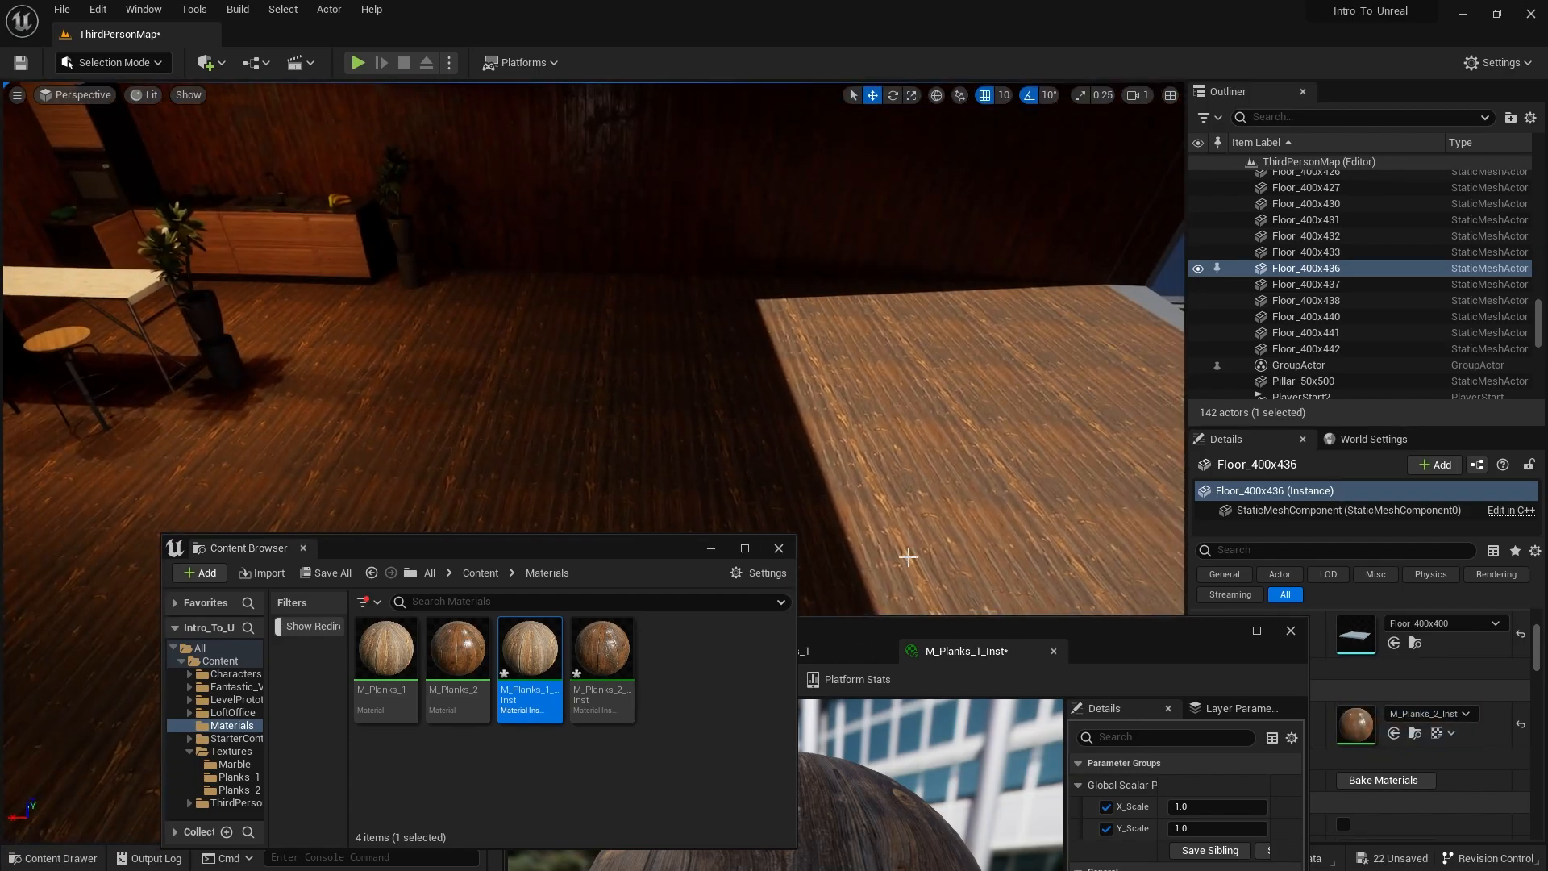
drag(613, 550, 0, 472)
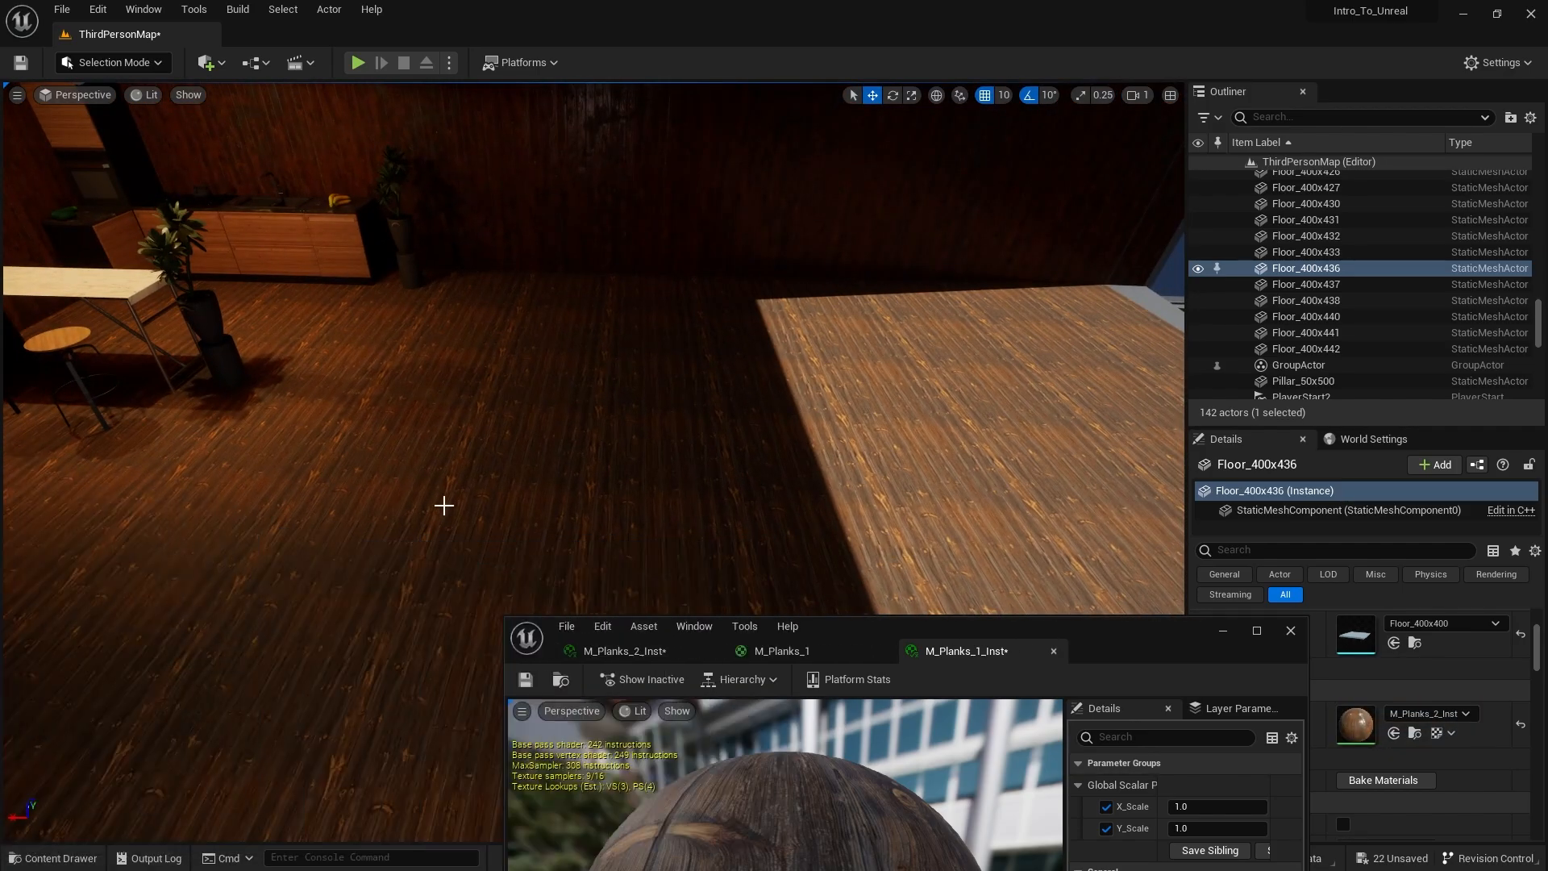
Step: Try X_Scale values of about 0.95 and 0.97 on M_Planks_1_Inst, checking the planks on the sunlit floor
drag(1105, 650, 519, 465)
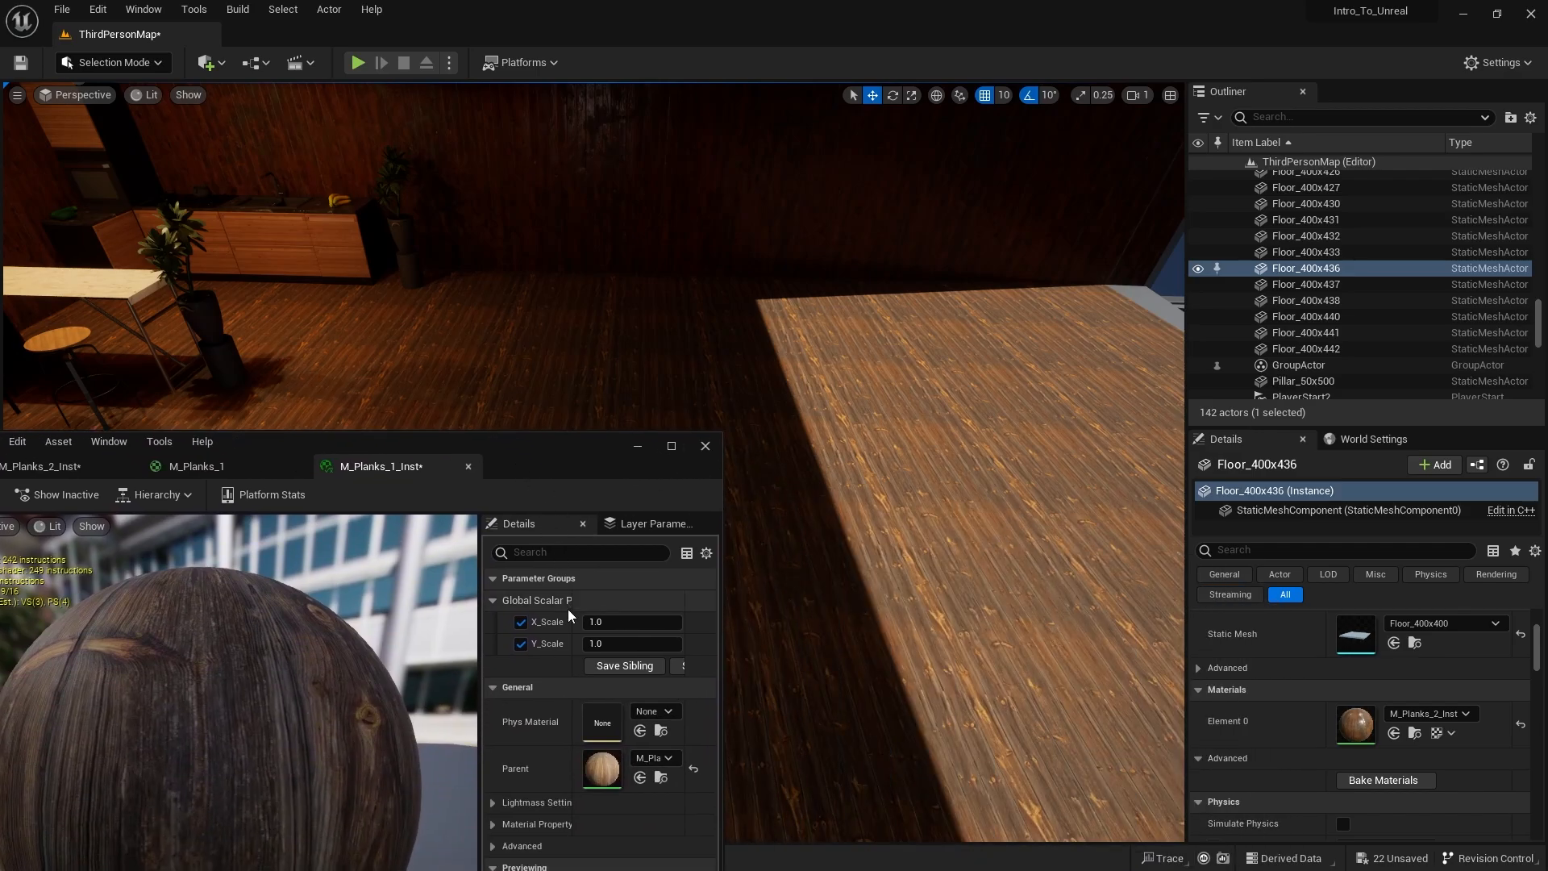
drag(596, 621, 552, 615)
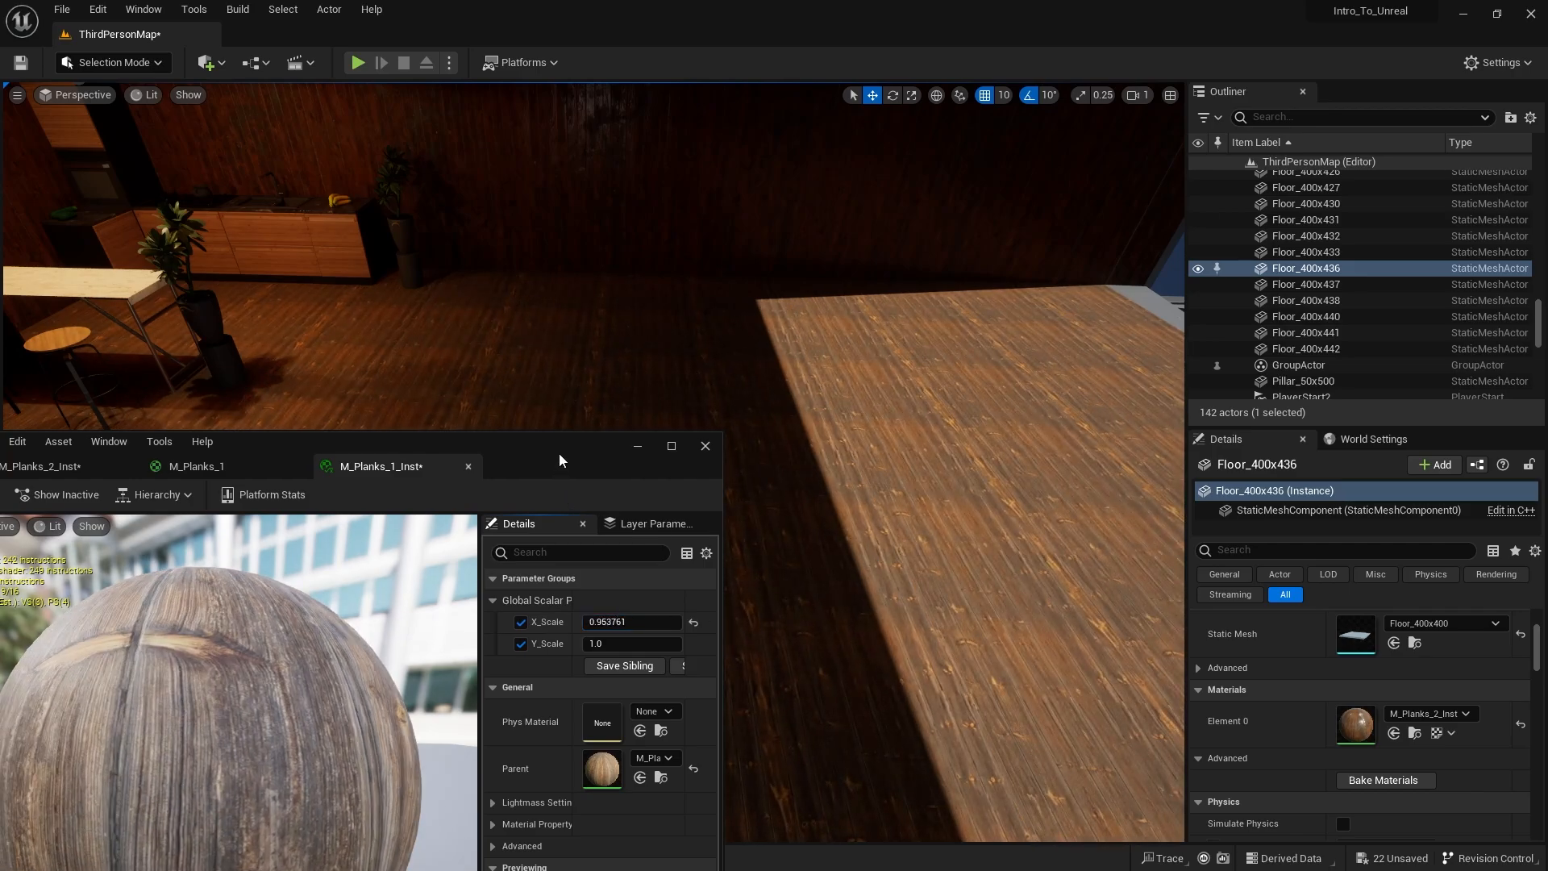
drag(559, 461, 605, 649)
mouse_move(926, 588)
right_down()
mouse_move(1016, 613)
mouse_move(1065, 573)
mouse_move(913, 598)
right_up()
key(w)
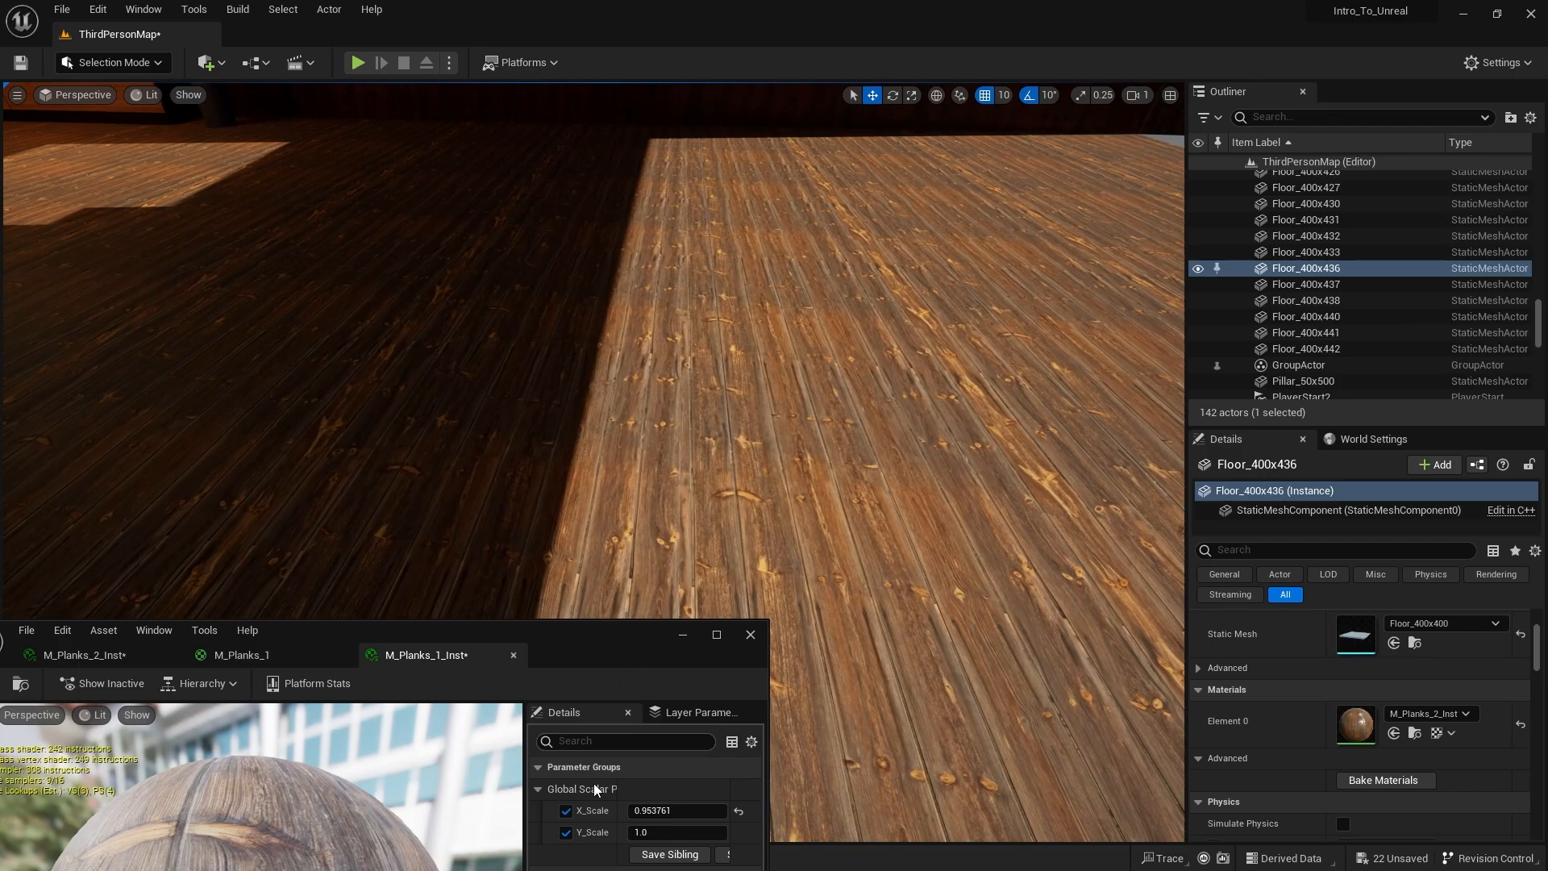
drag(678, 810, 696, 810)
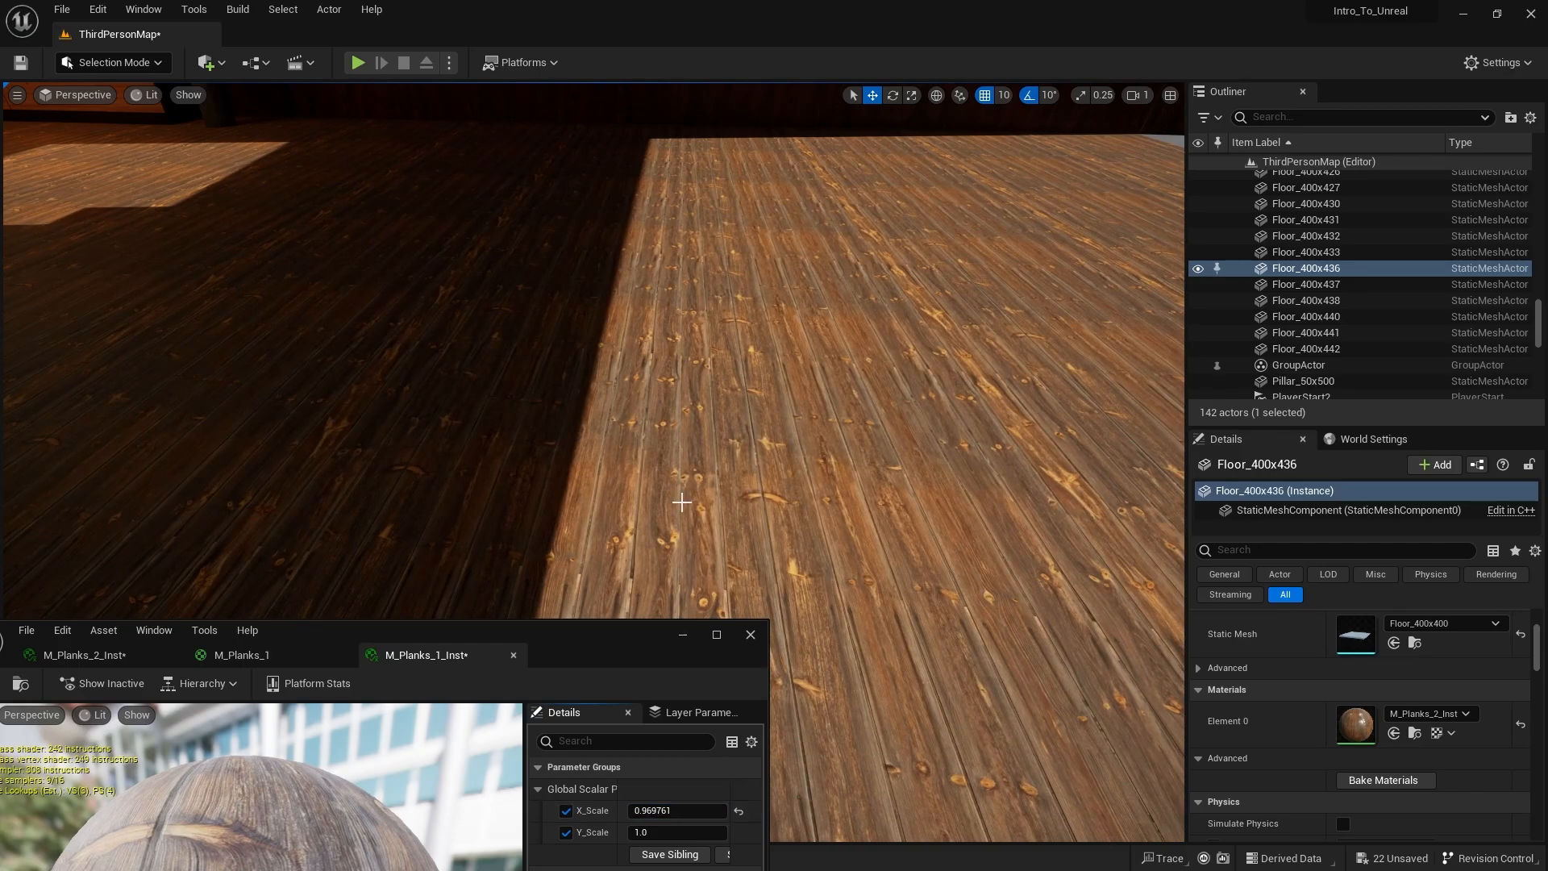
scroll(705, 453, down, 4)
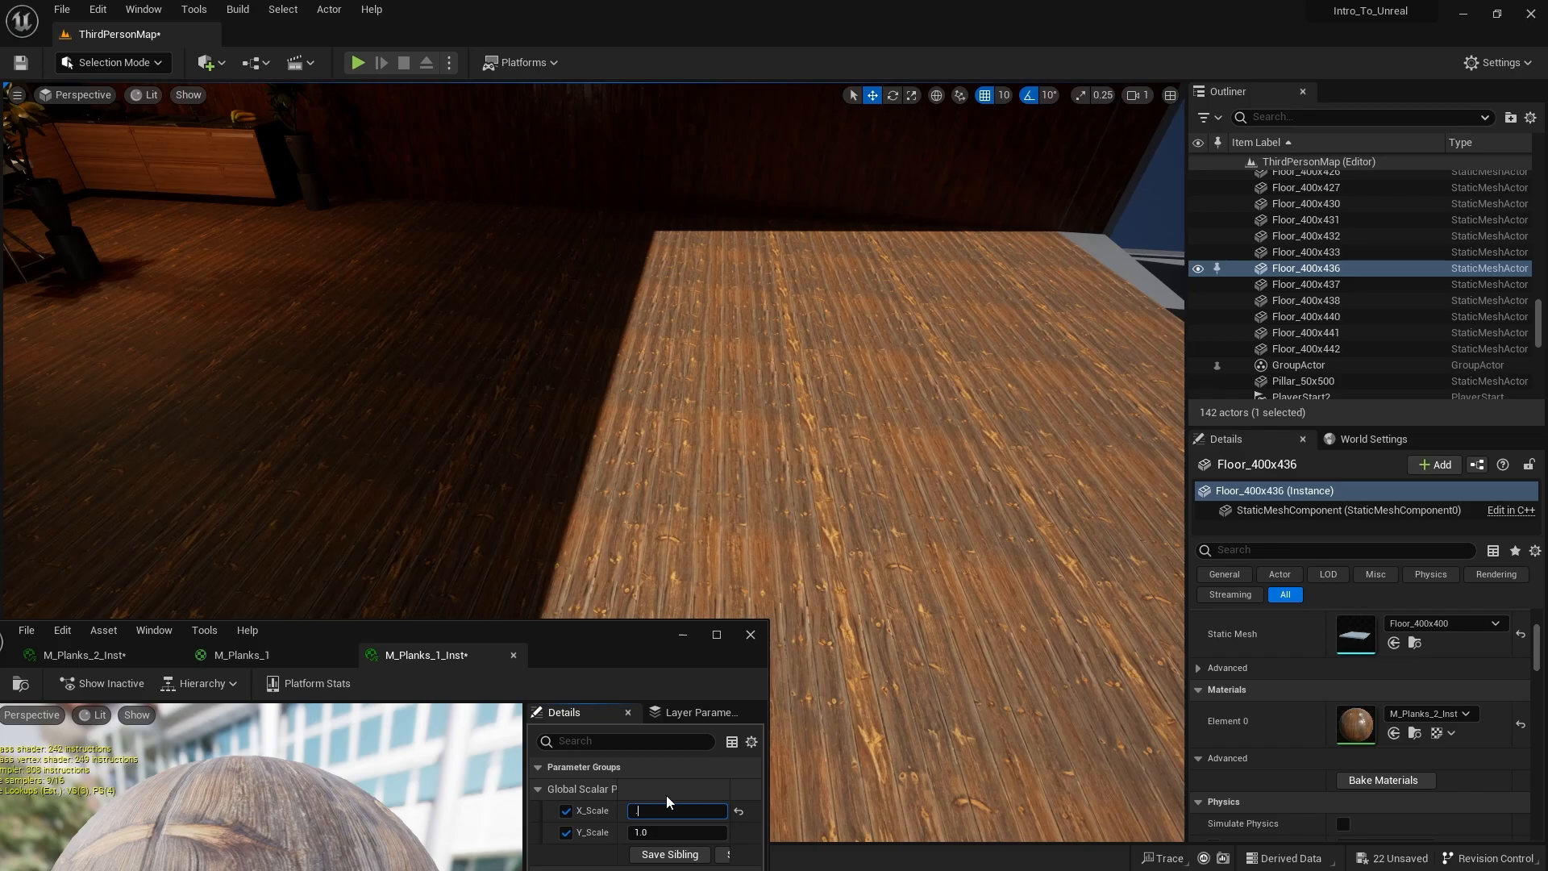
Step: Set the X_Scale parameter of M_Planks_1_Inst to 0.5
text(0.5)
key(Return)
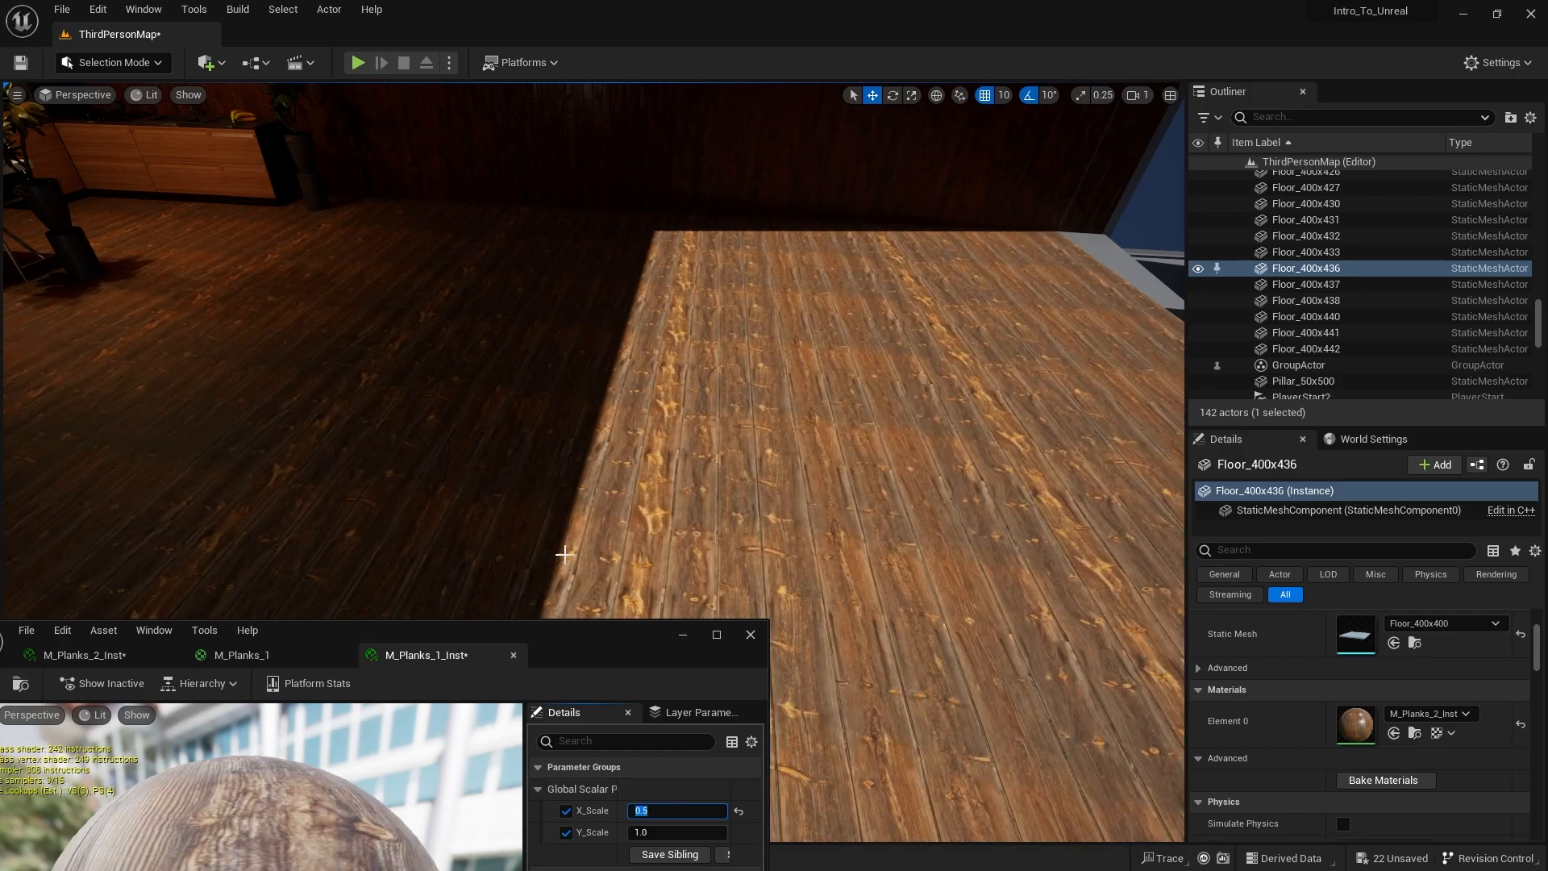
right_drag(709, 484, 795, 687)
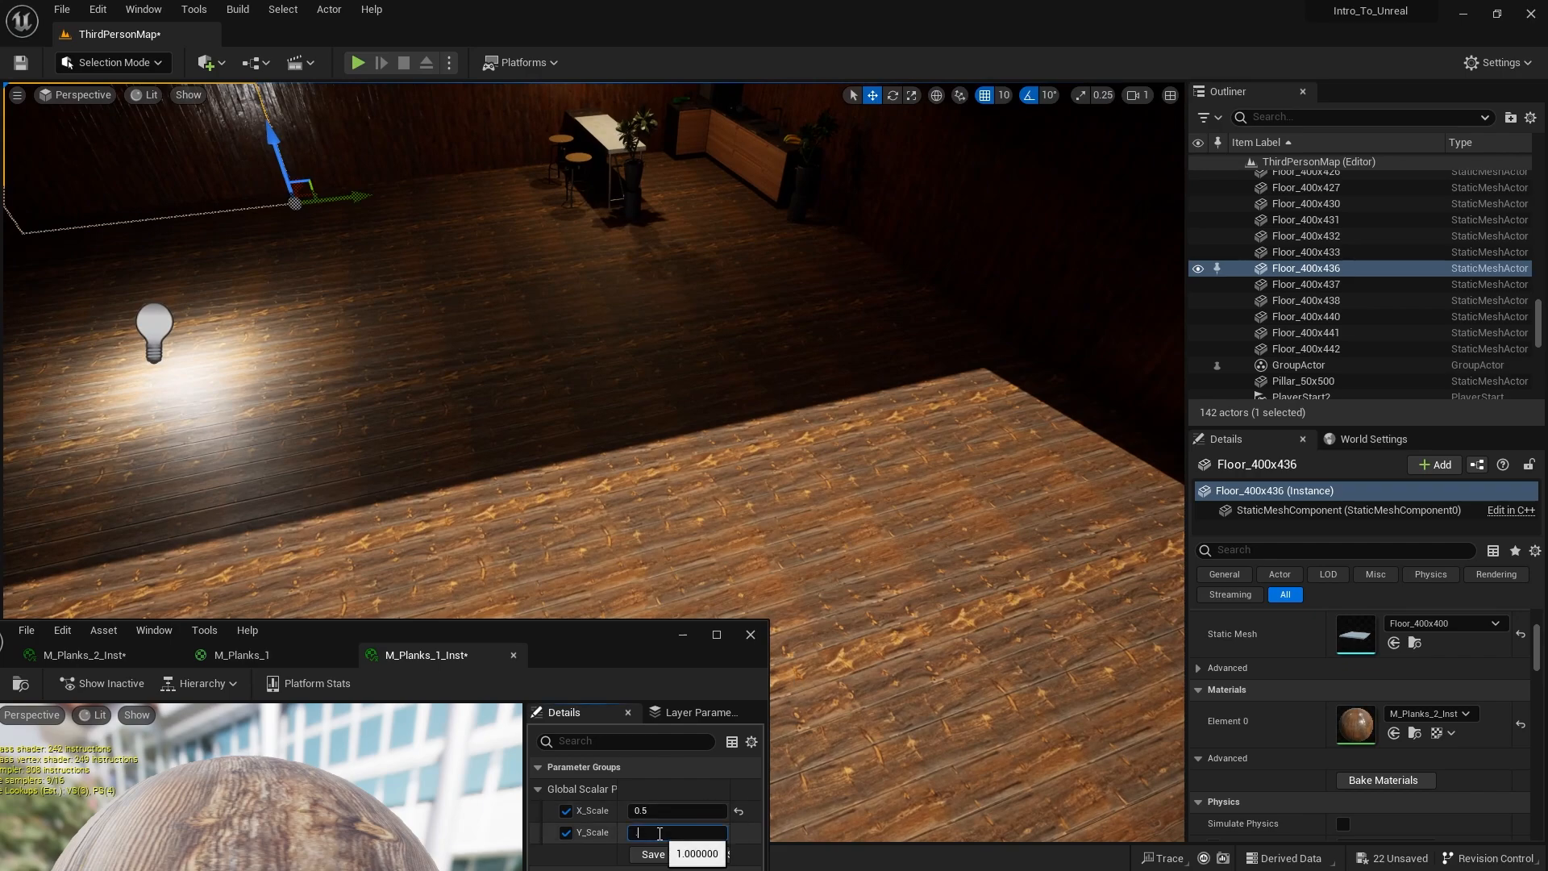
Step: Try Y_Scale values of 0.5 and 2 on M_Planks_1_Inst, comparing the plank pattern on the floor
text(0.5)
key(Return)
right_drag(849, 574, 1000, 597)
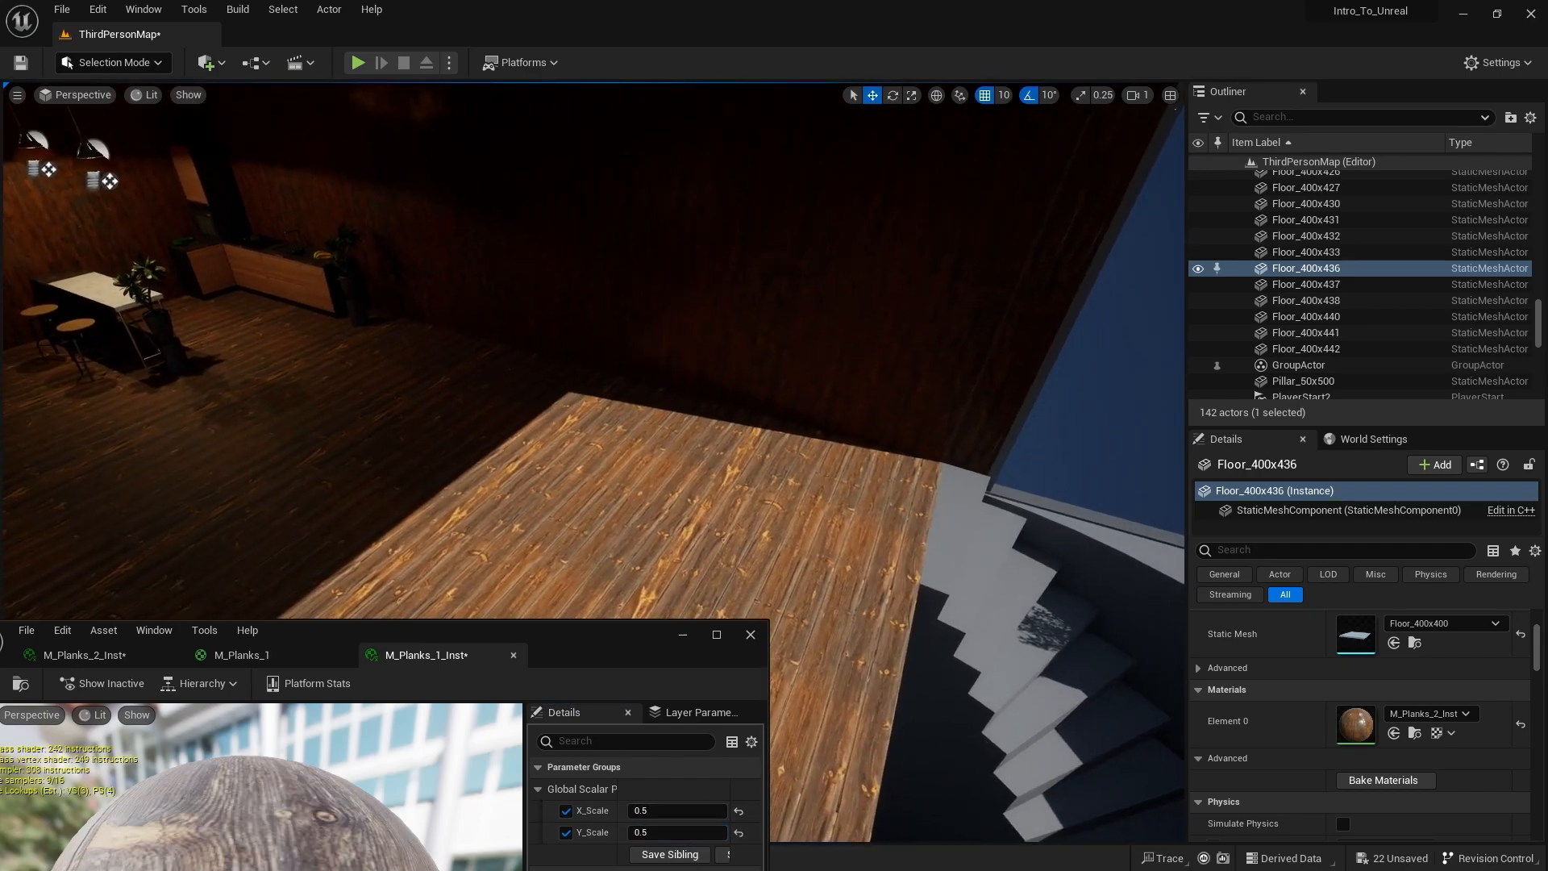
click(658, 826)
text(2)
key(Return)
right_drag(855, 565, 847, 617)
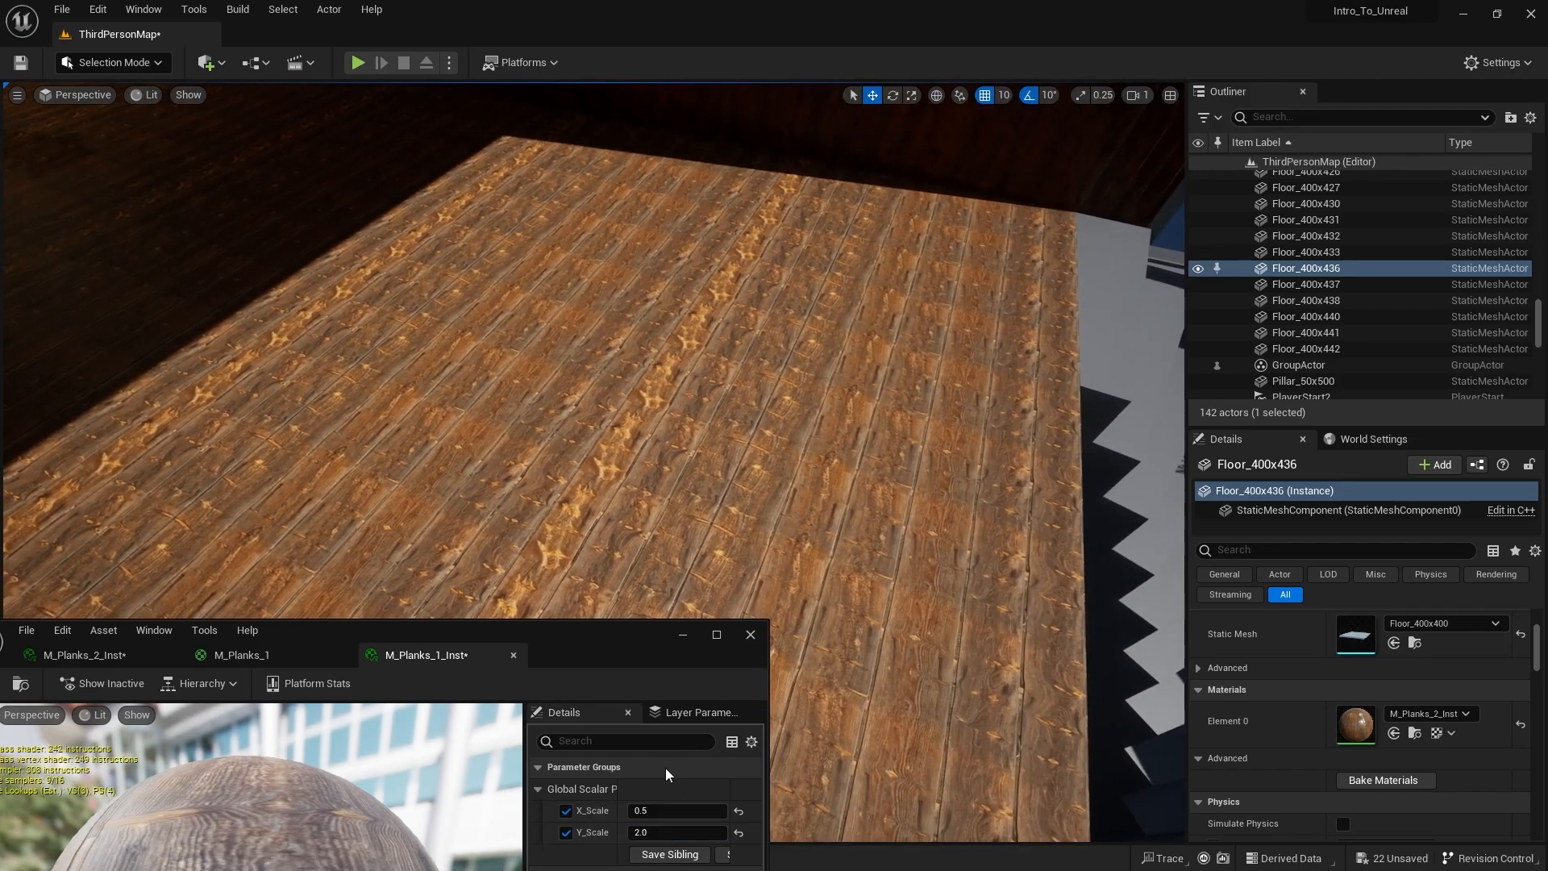
Step: Set the Y_Scale parameter of M_Planks_1_Inst to 1.5 and move the material editor window out of the way
click(647, 833)
text(1.5)
key(Return)
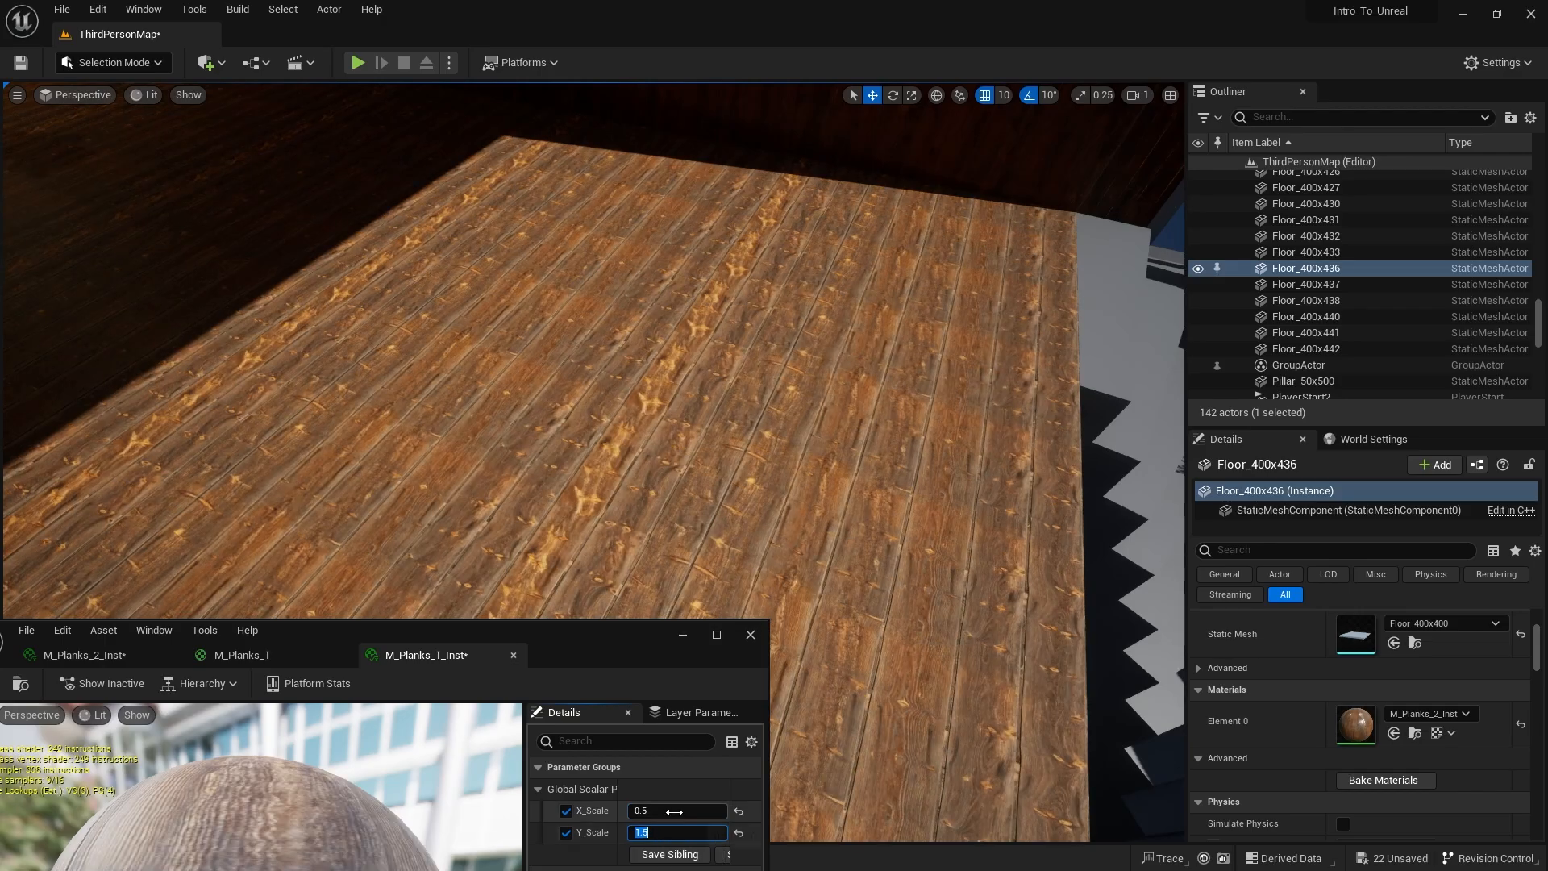
right_drag(644, 518, 1049, 467)
drag(597, 635, 0, 303)
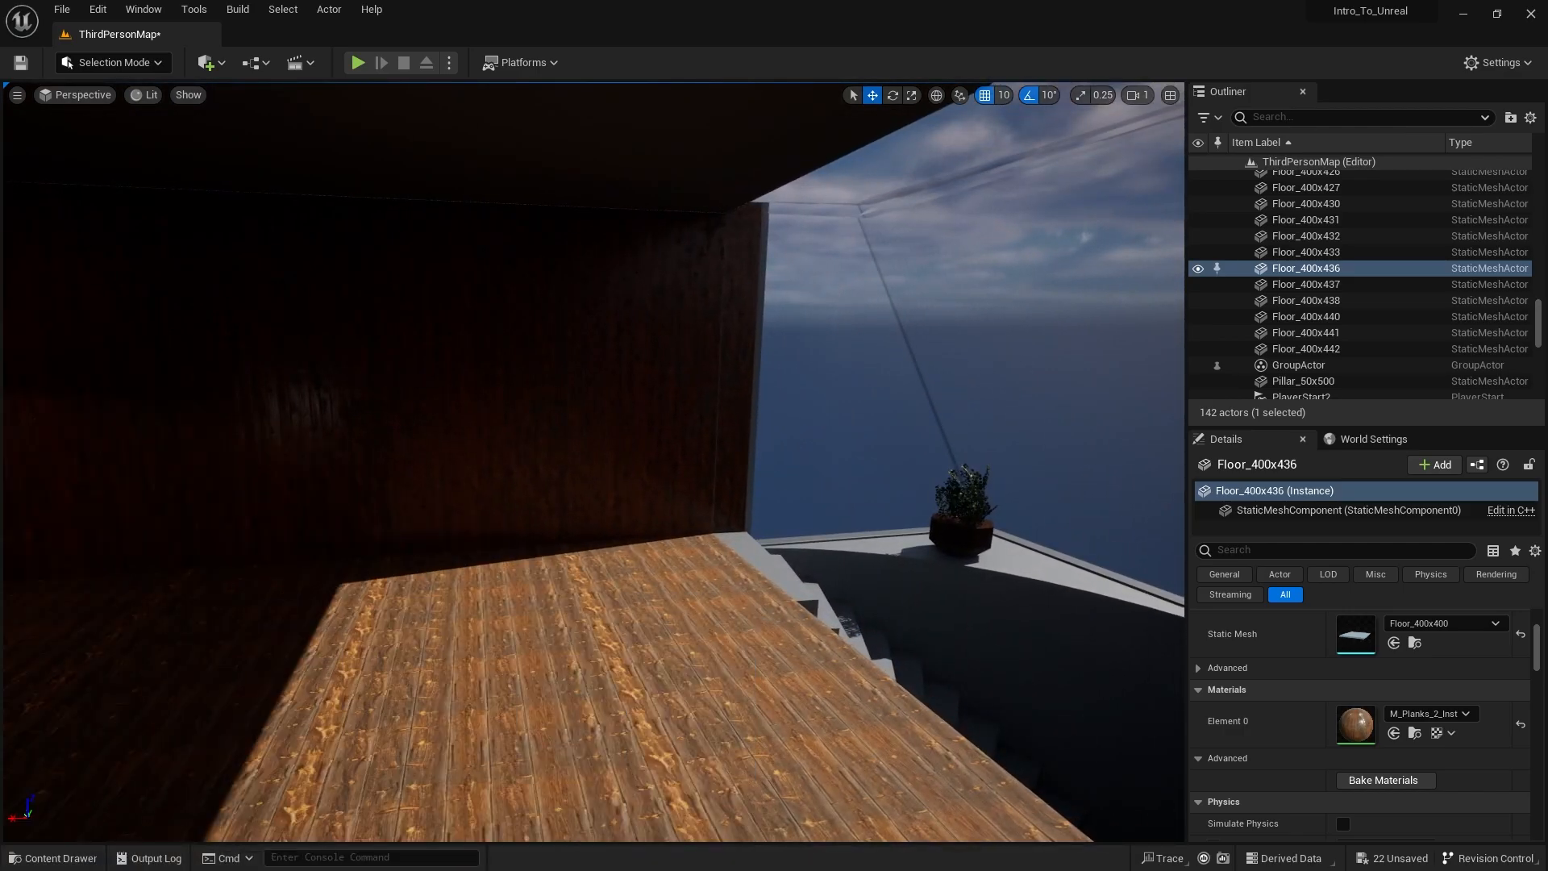
Step: Apply M_Planks_1_Inst from the Materials folder to the corner tile of the building's white roof
right_drag(516, 452, 464, 500)
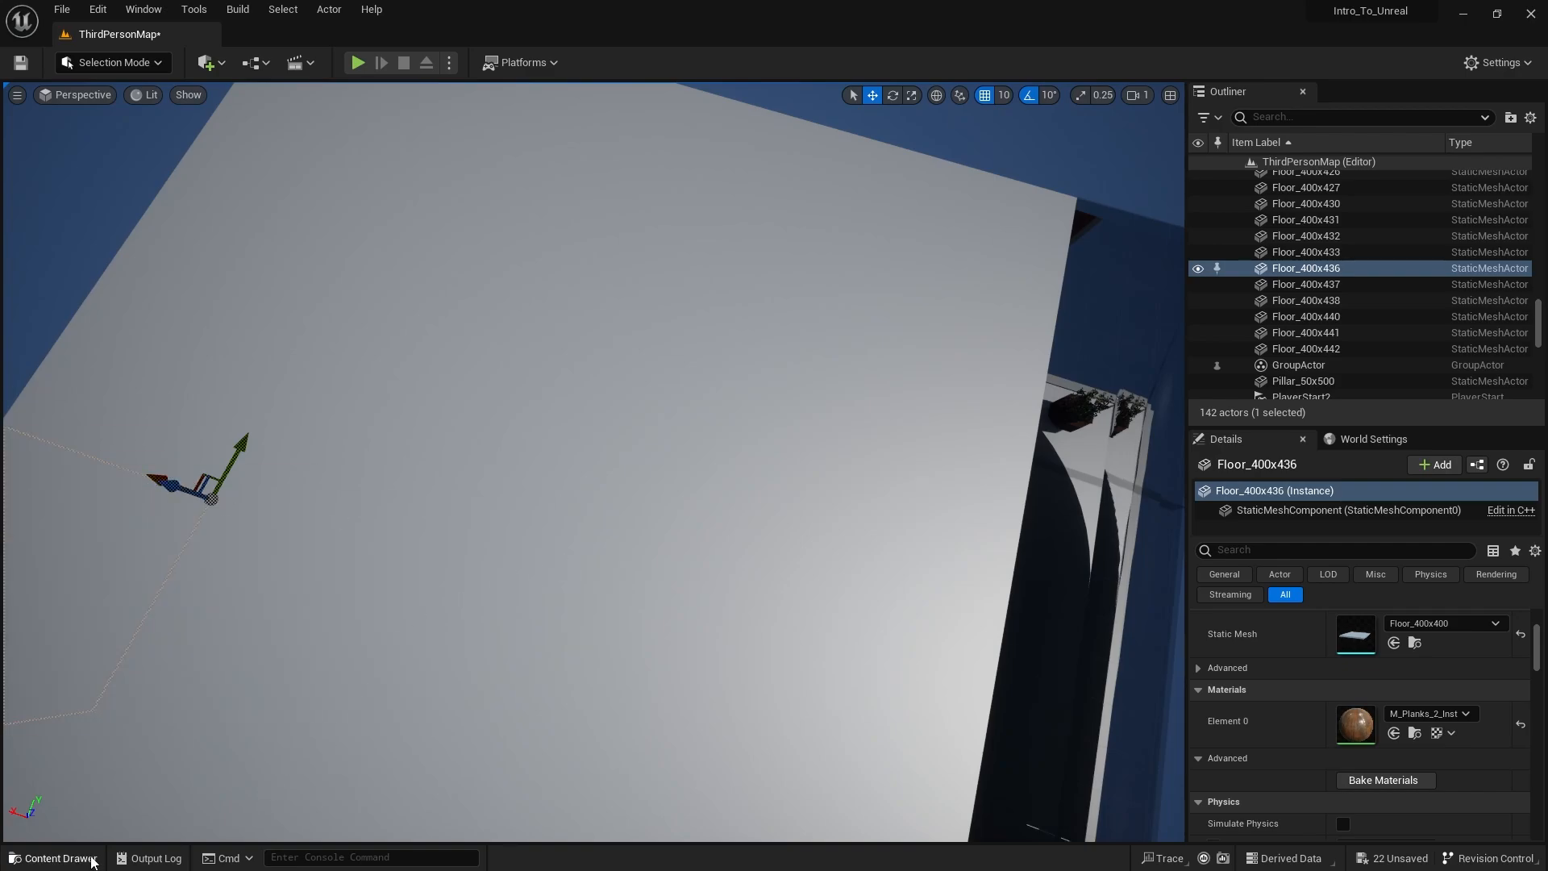
click(55, 858)
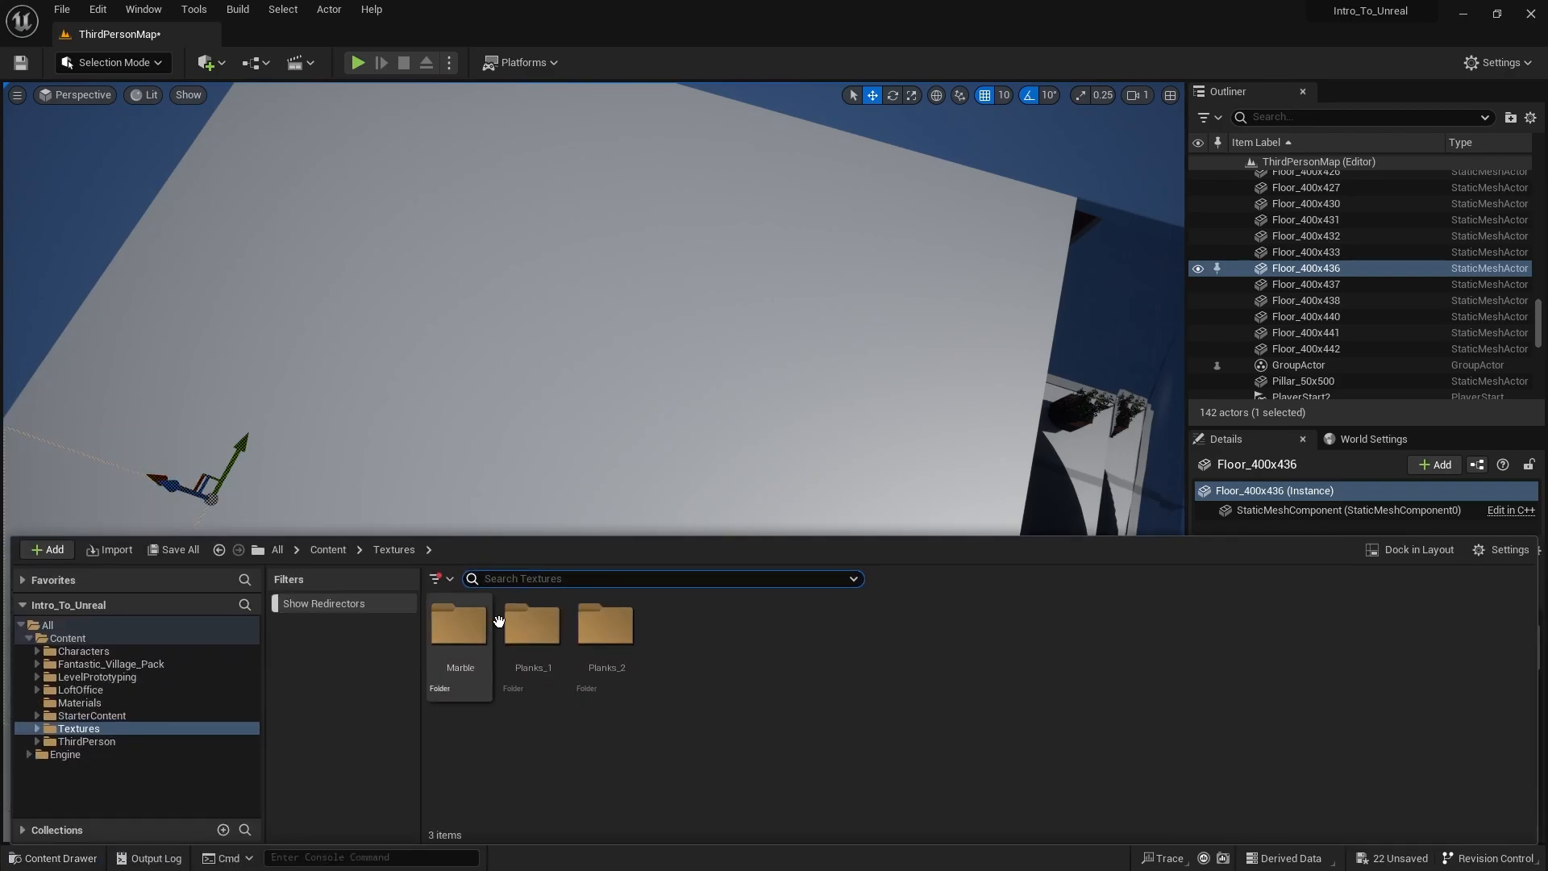
click(328, 550)
double_click(754, 625)
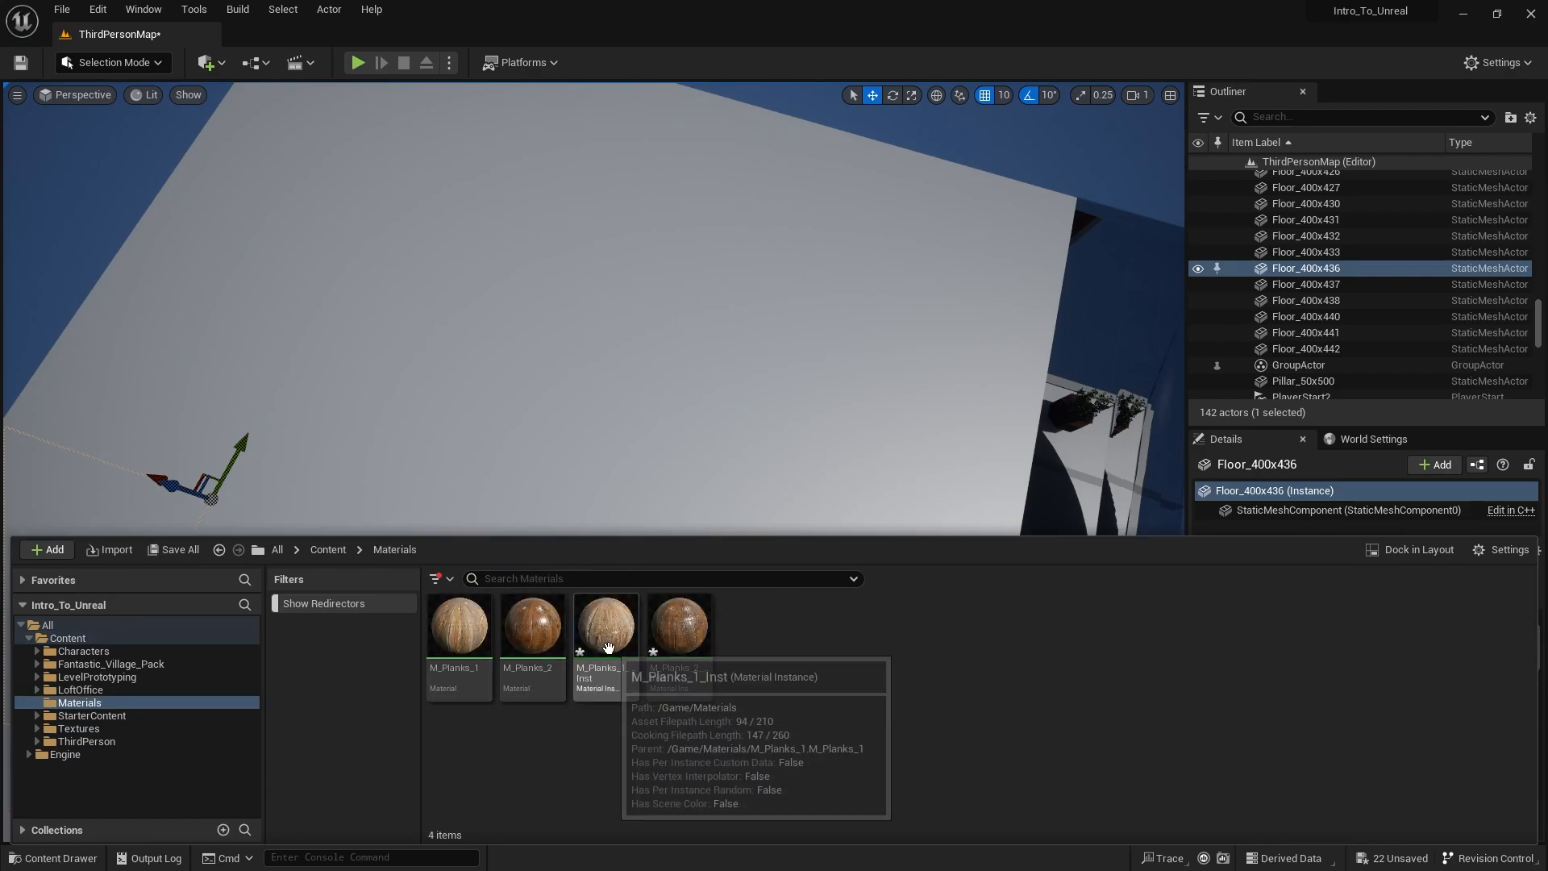
drag(609, 647, 849, 349)
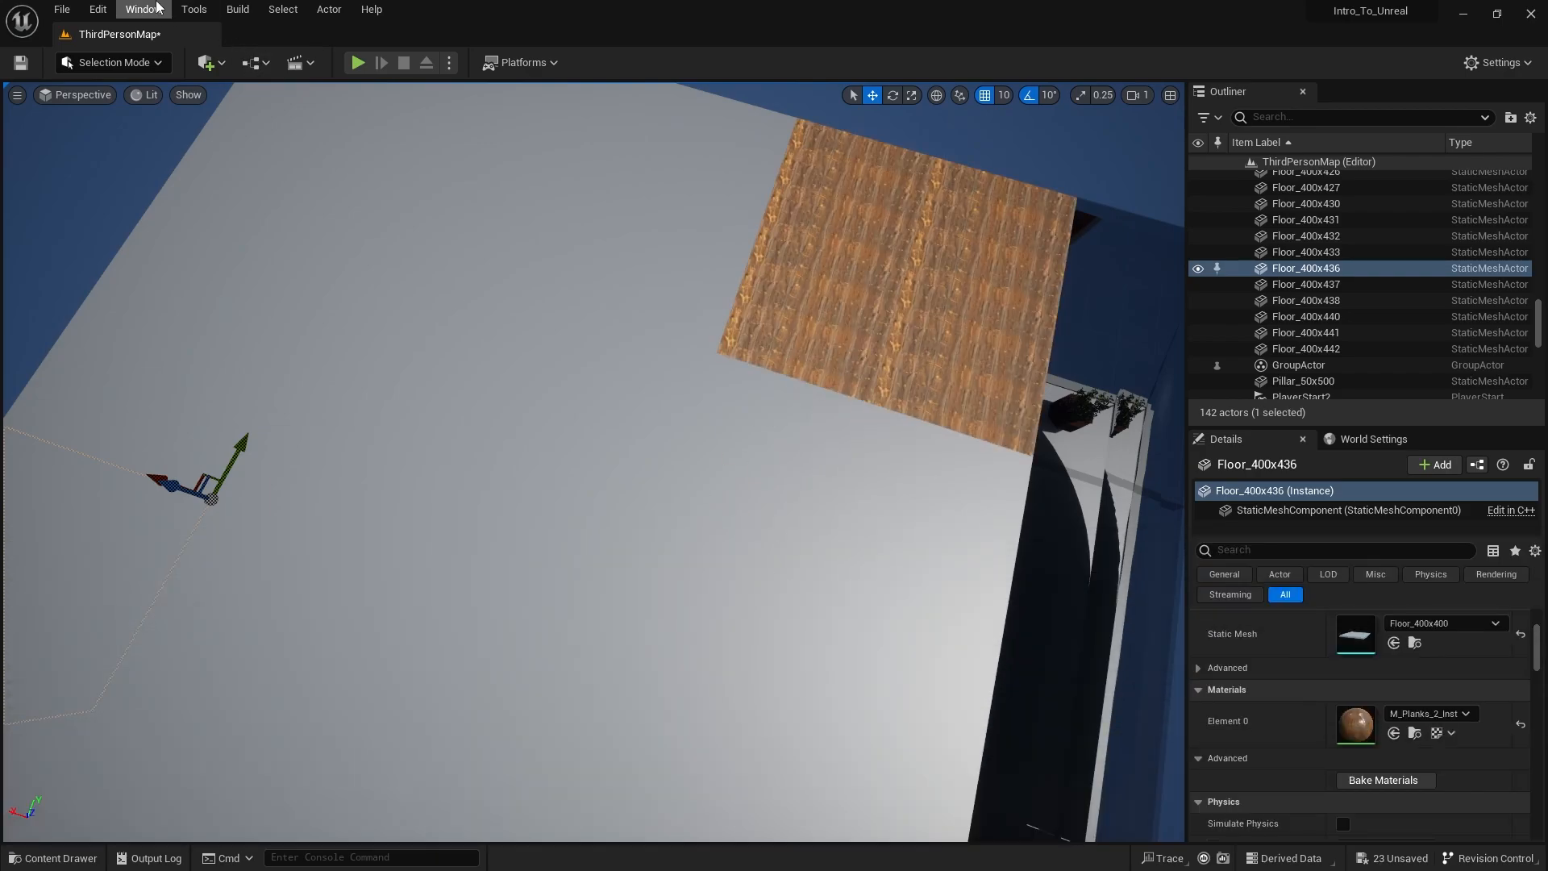
Step: Open a second Content Browser as a floating window over the viewport and show the Materials folder in it
click(157, 8)
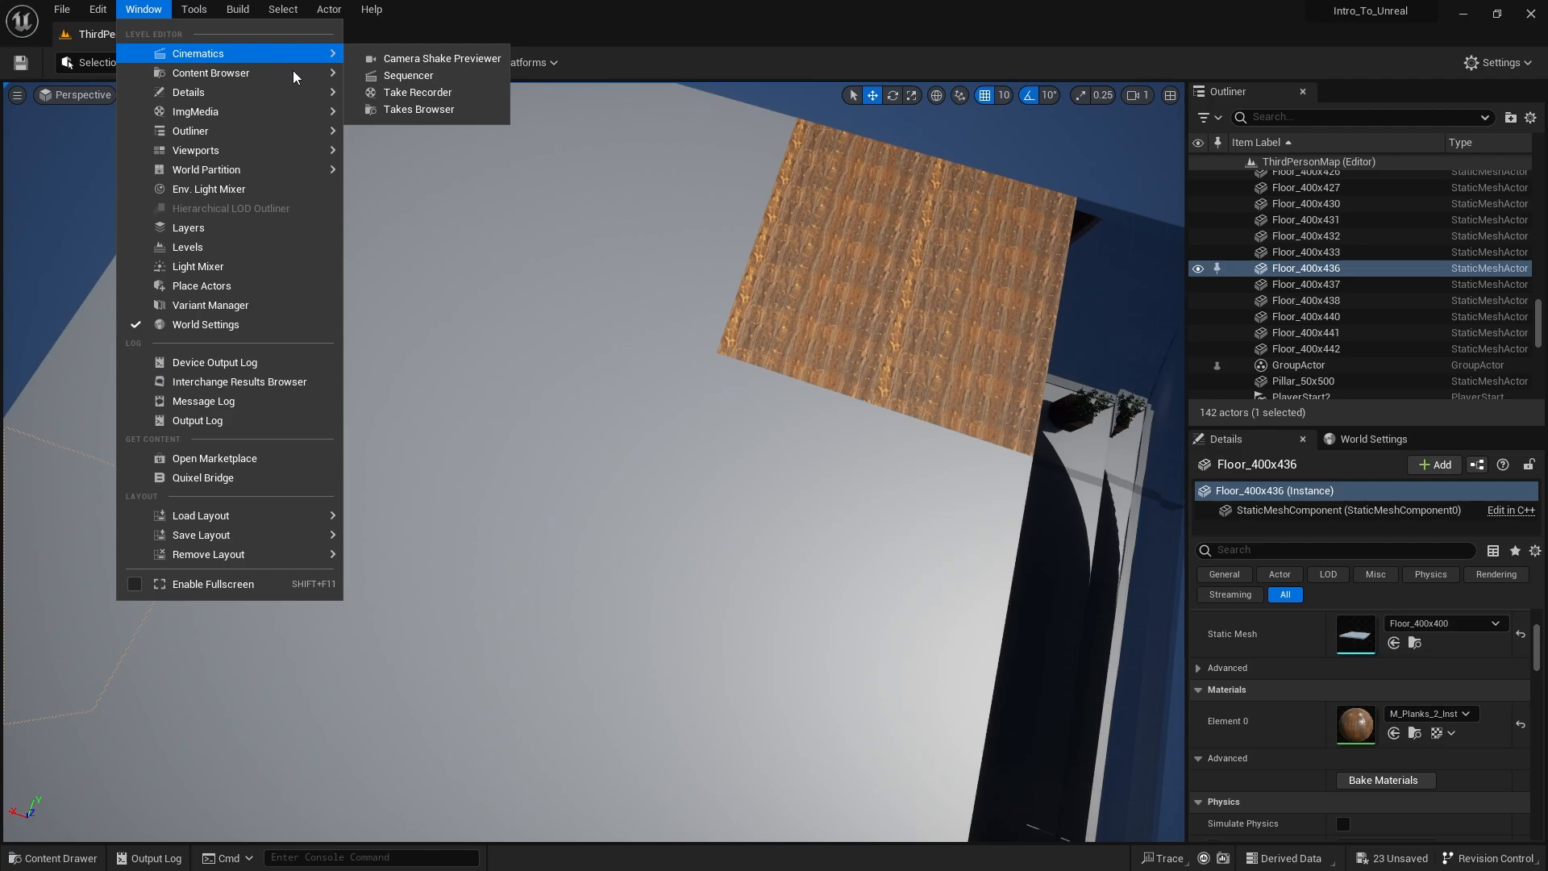
mouse_move(293, 72)
click(402, 94)
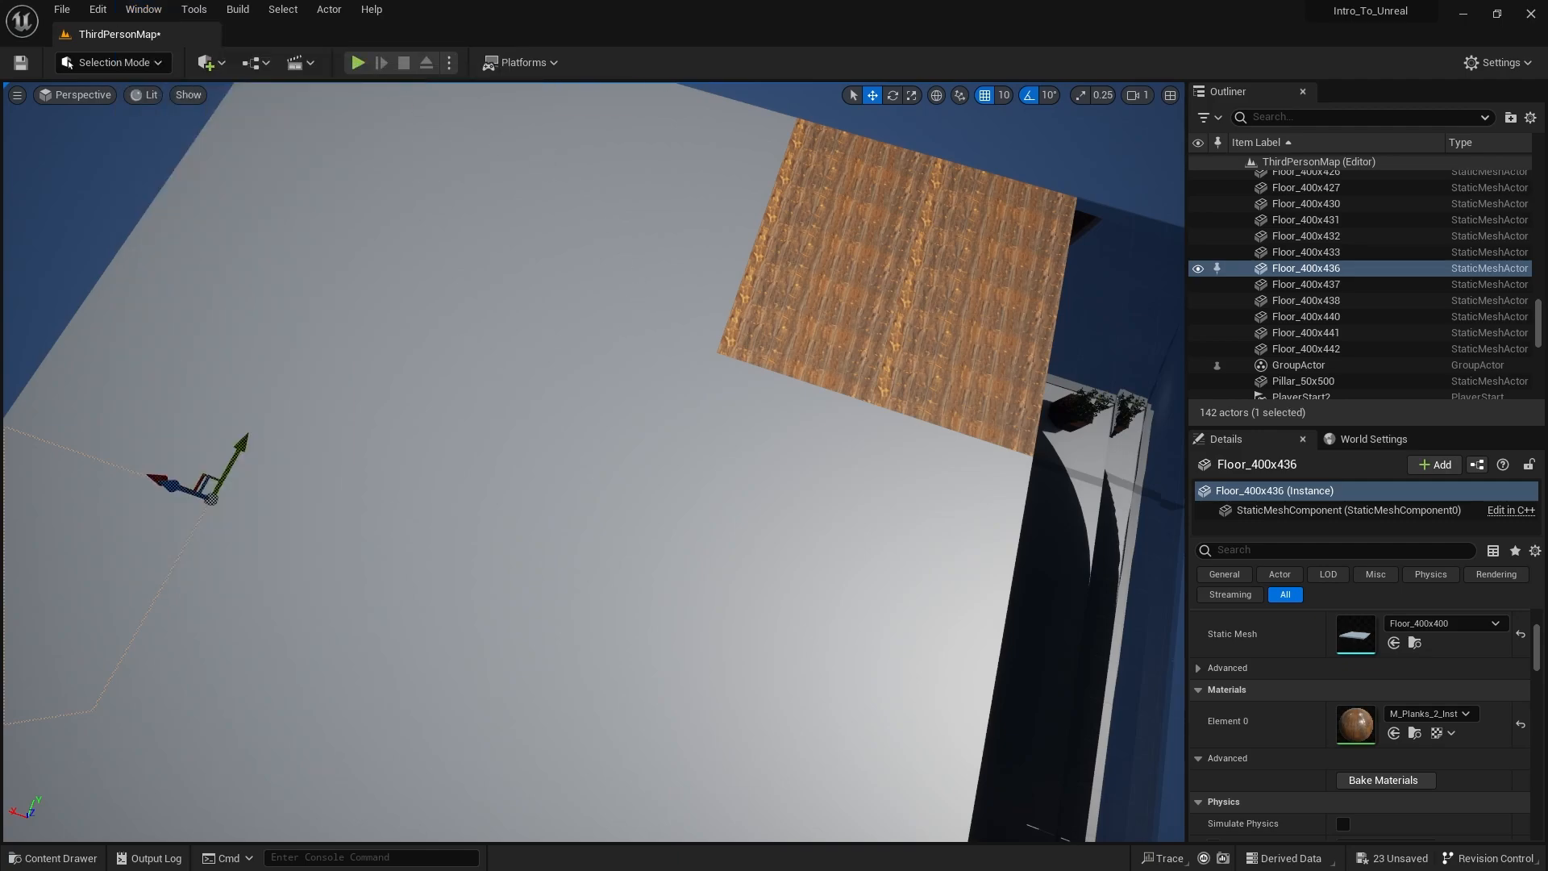
drag(2, 323, 634, 313)
click(324, 336)
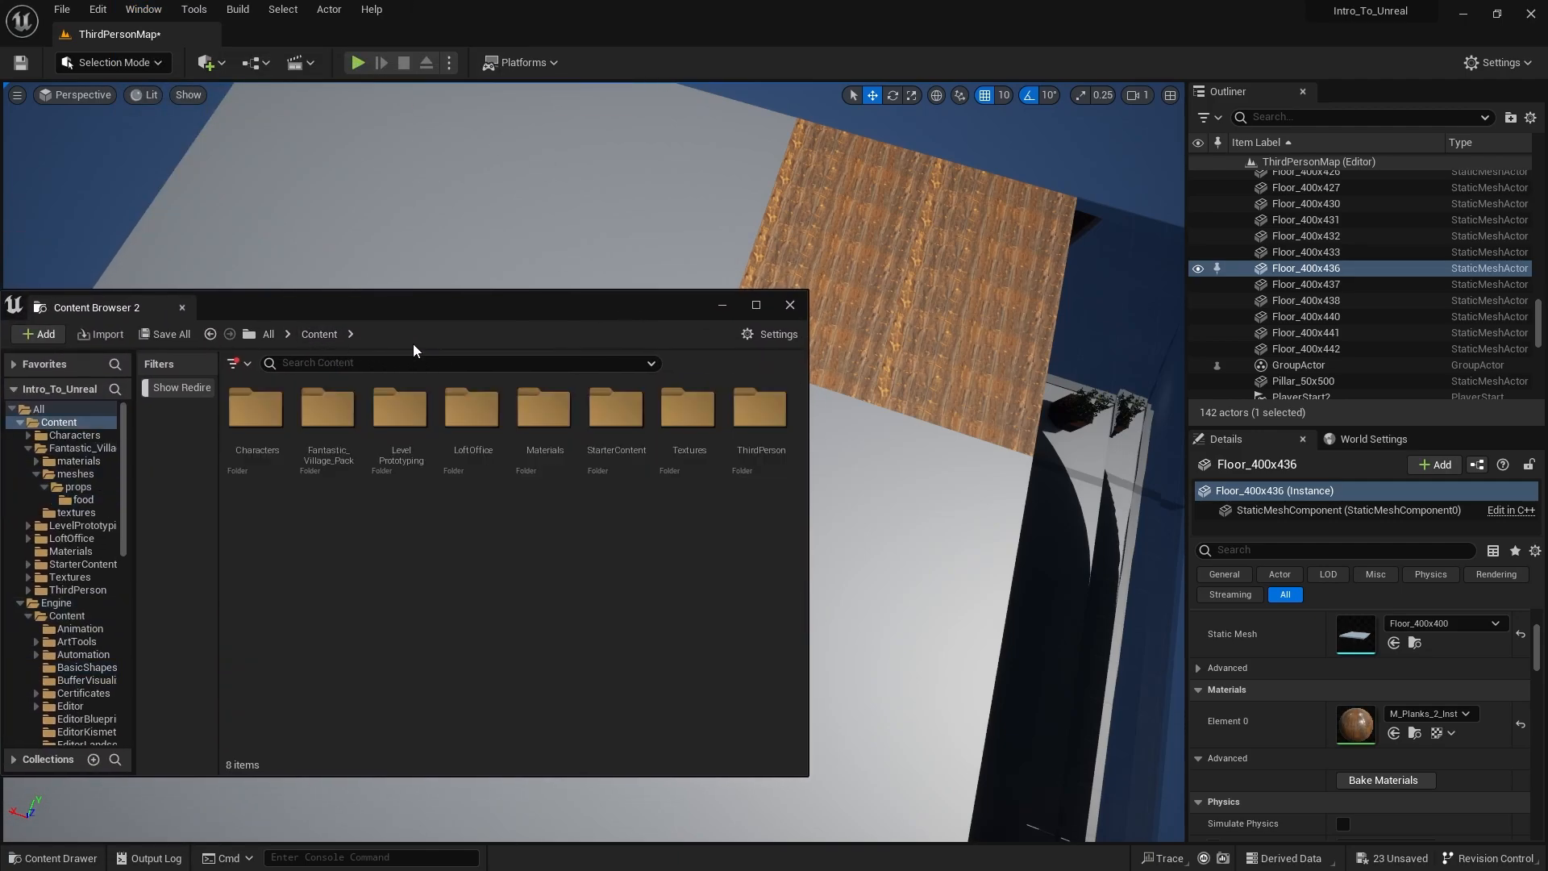
double_click(548, 427)
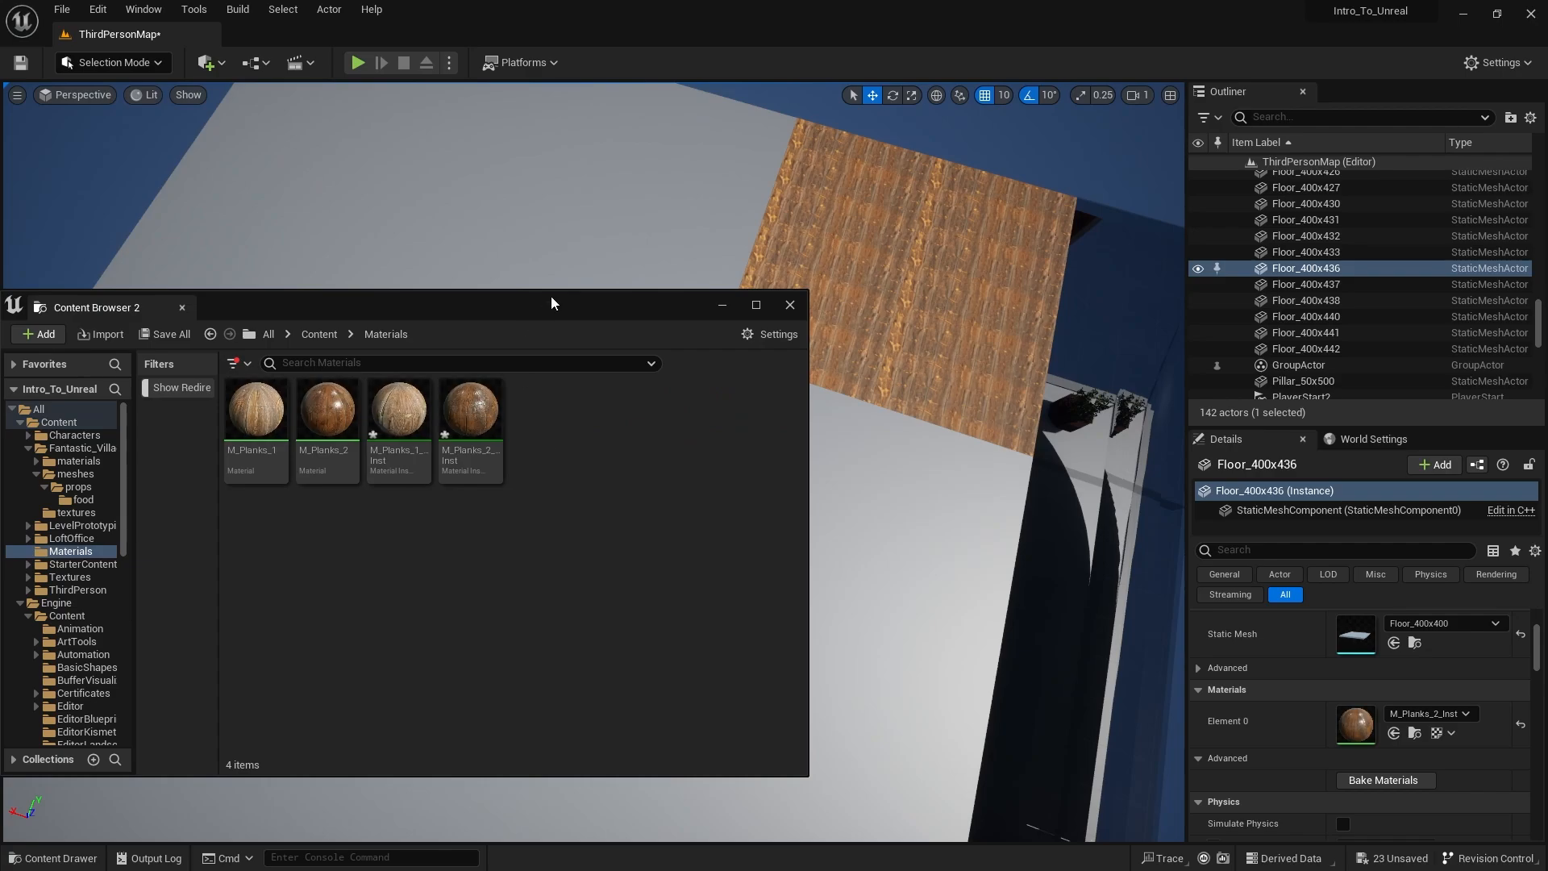
drag(552, 304, 543, 413)
Step: Apply M_Planks_1_Inst to the remaining white roof tiles of the building
drag(391, 521, 686, 242)
drag(387, 532, 292, 315)
drag(445, 427, 454, 601)
drag(398, 695, 815, 488)
right_drag(815, 488, 718, 460)
drag(426, 699, 662, 480)
drag(611, 644, 898, 581)
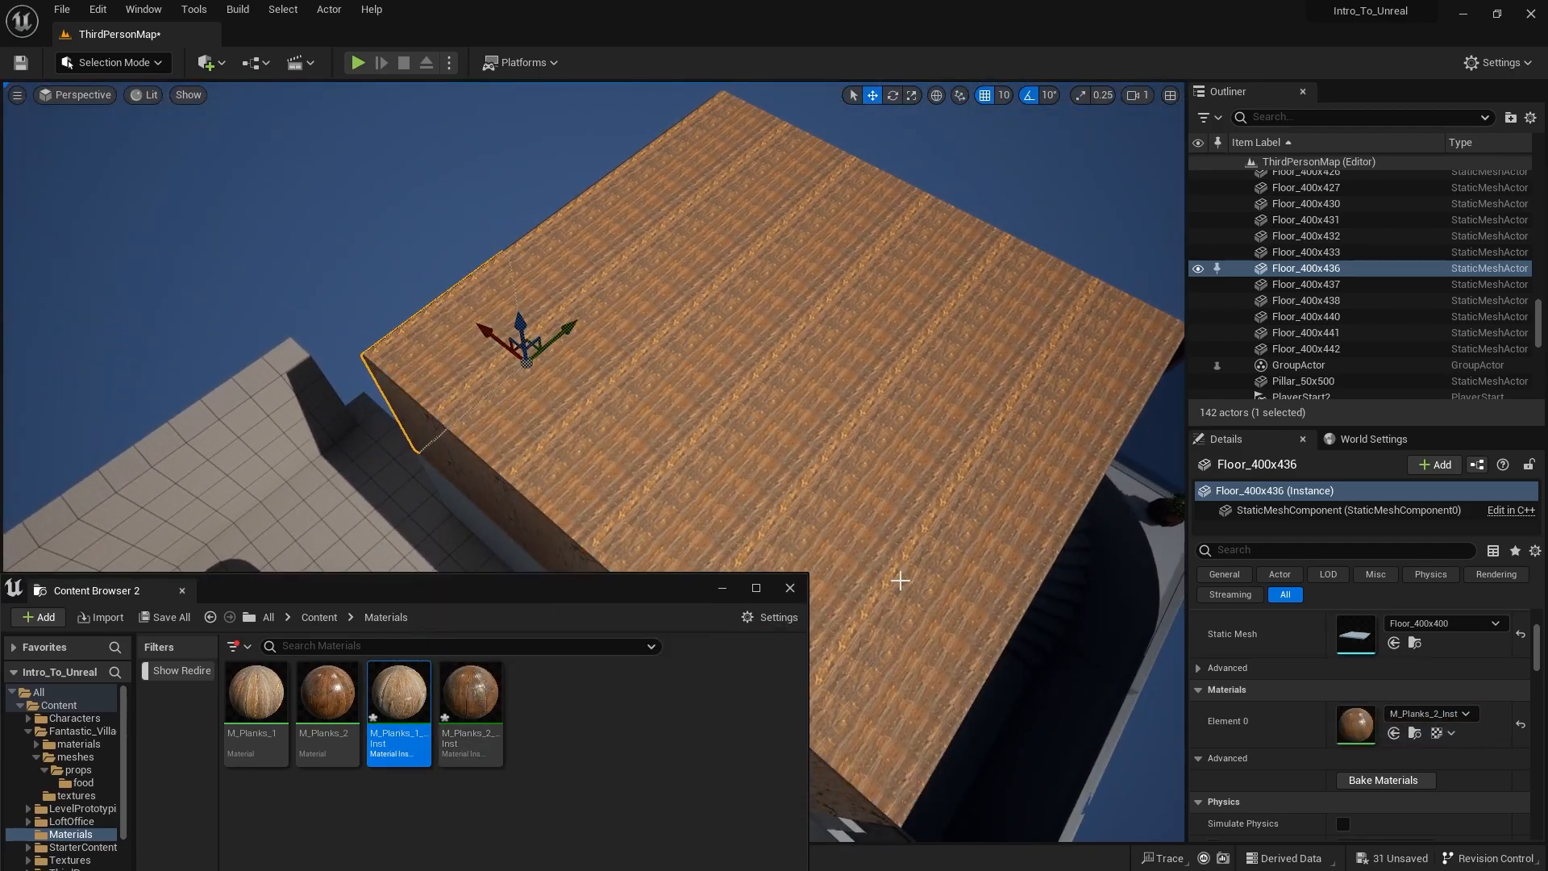
Step: Save all unsaved changes to the level and assets
mouse_move(899, 581)
right_down()
mouse_move(726, 581)
mouse_move(839, 460)
mouse_move(879, 456)
mouse_move(718, 464)
mouse_move(637, 427)
mouse_move(444, 416)
mouse_move(903, 436)
mouse_move(936, 347)
mouse_move(909, 588)
right_up()
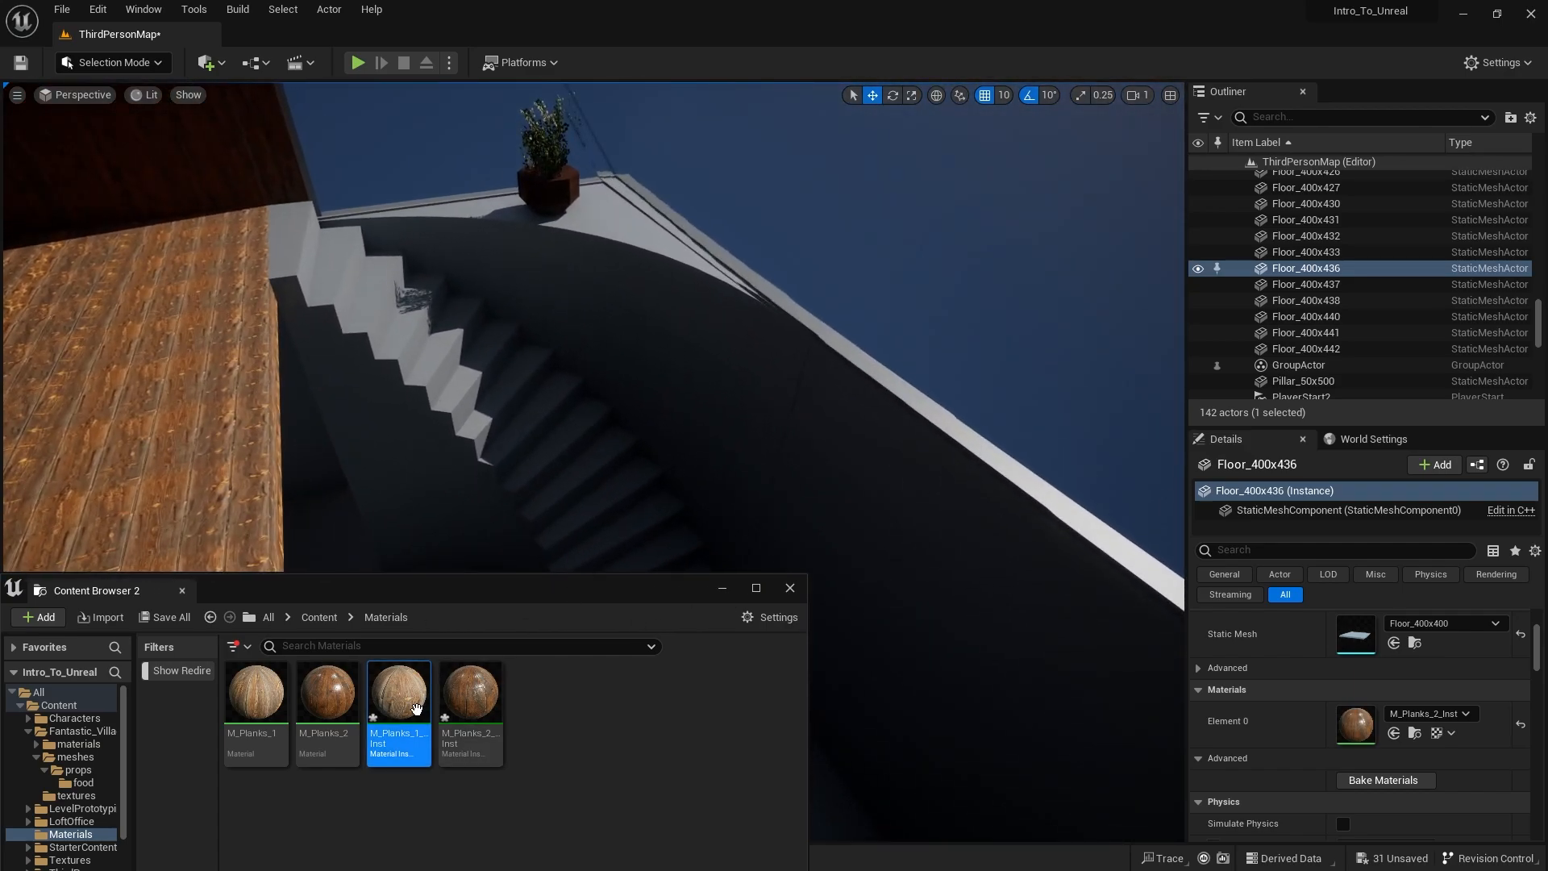
click(63, 9)
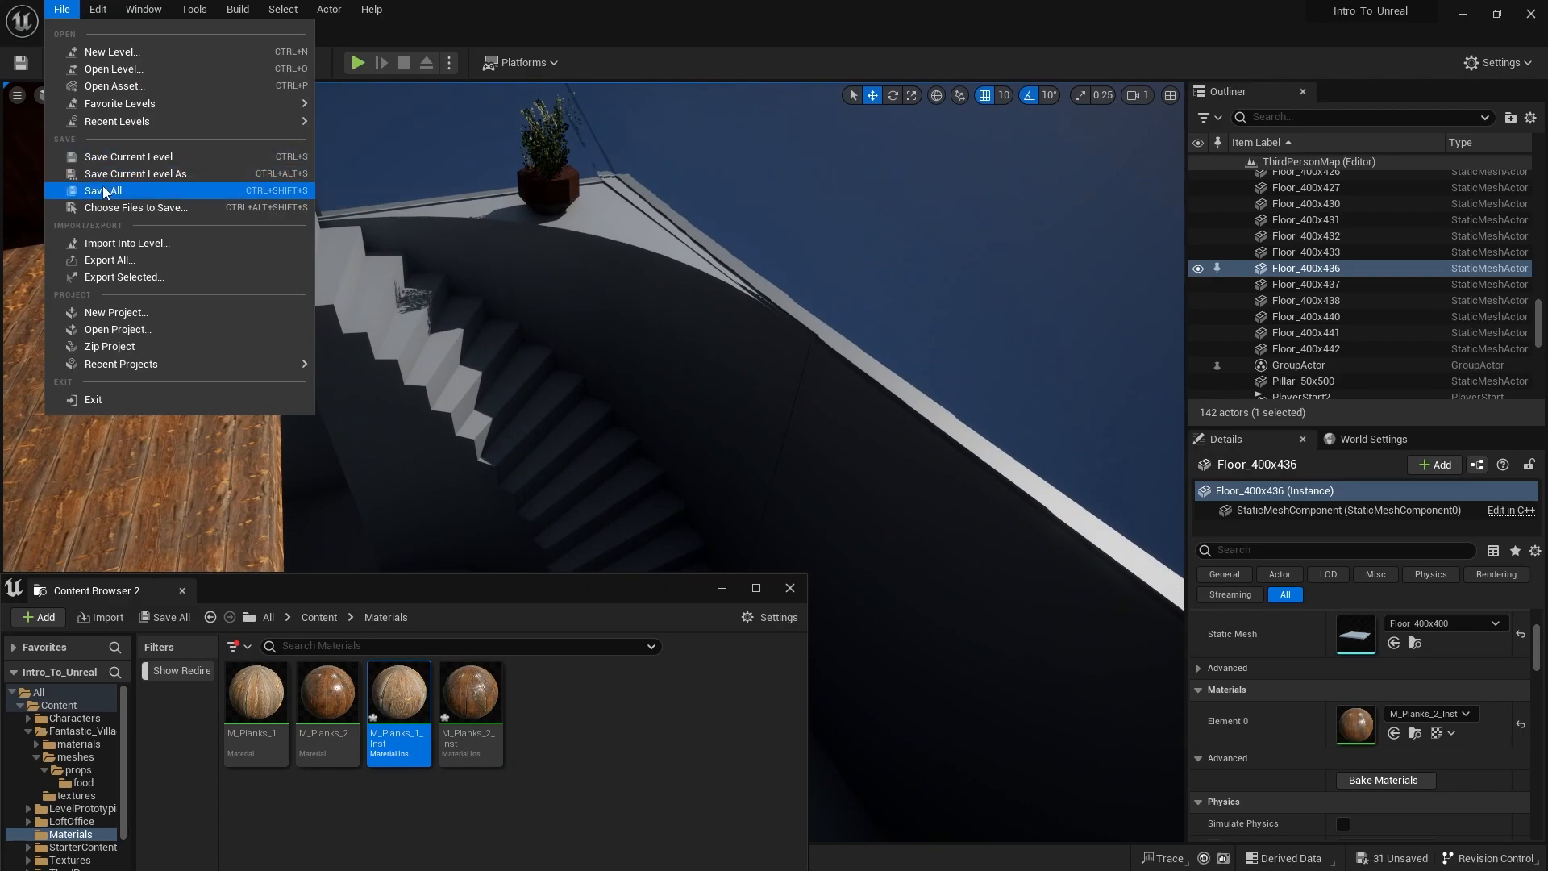
click(103, 192)
Step: Delete the curved stair brushes beside the wood-floored room, with the floating Content Browser moved clear of them
mouse_move(587, 358)
right_down()
mouse_move(587, 379)
mouse_move(586, 358)
right_up()
drag(613, 587, 829, 583)
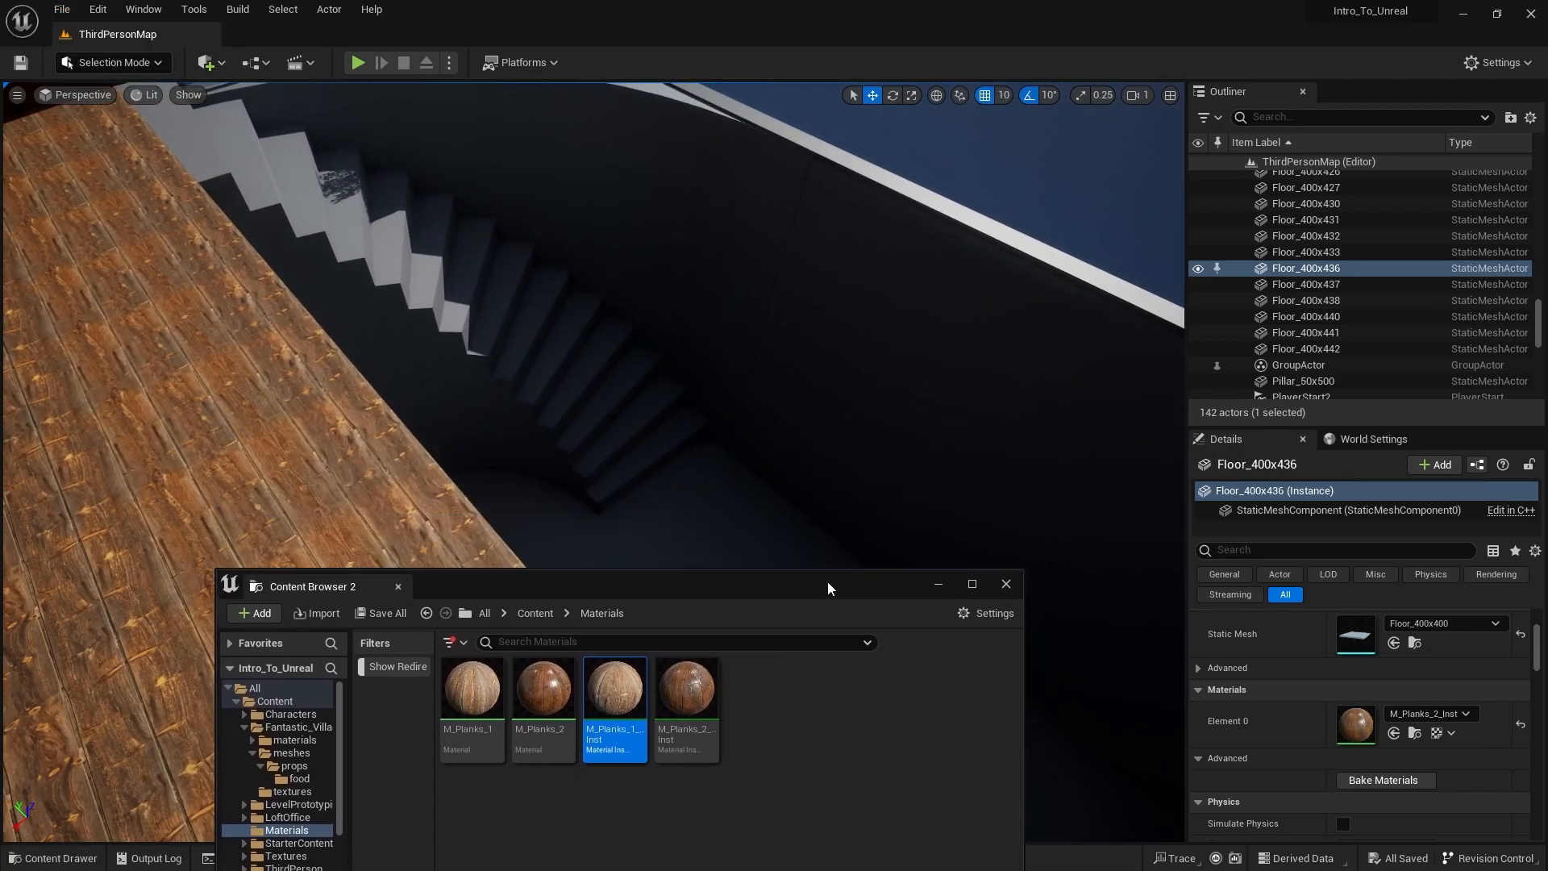
click(506, 300)
right_drag(507, 300, 484, 250)
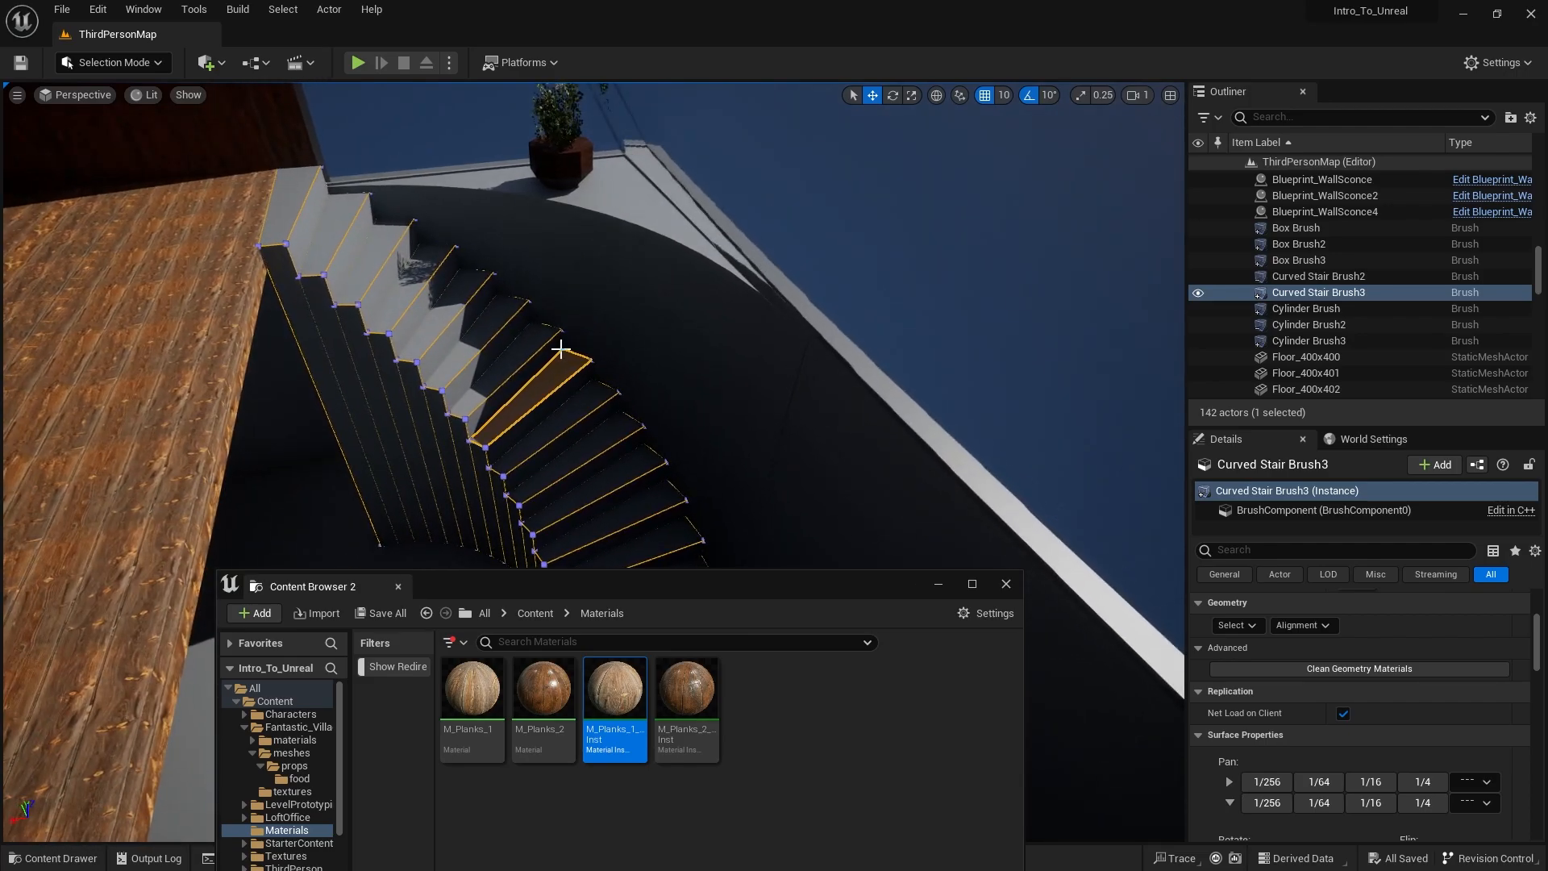
key(Delete)
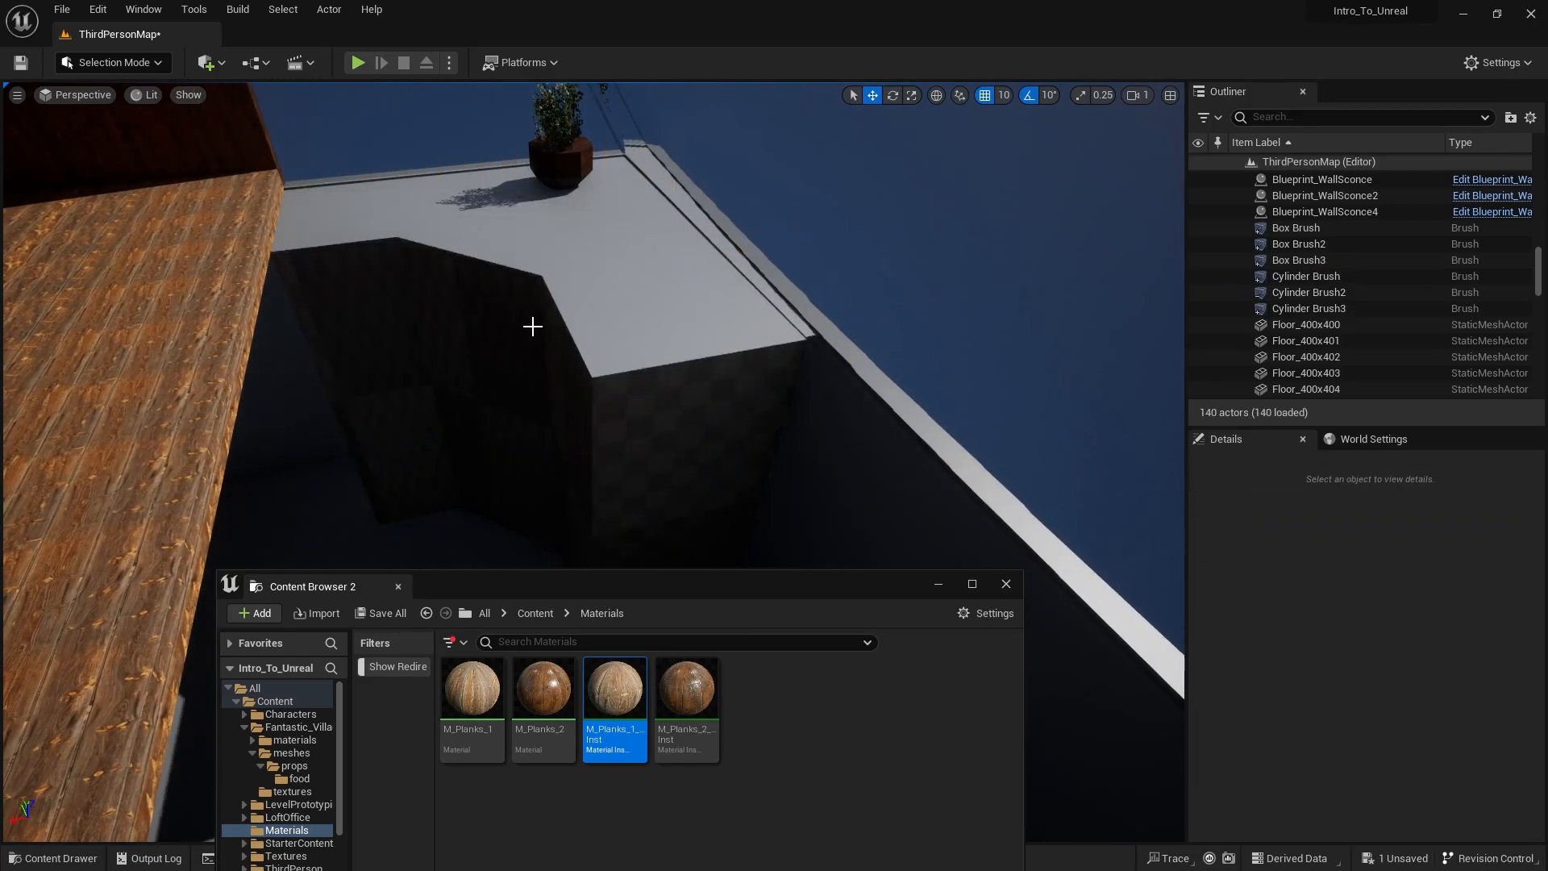
Step: Delete Box Brush and Cylinder Brush2, which form the landing around the removed staircase
click(541, 335)
key(Delete)
click(583, 348)
key(Delete)
mouse_move(531, 347)
right_down()
mouse_move(530, 379)
mouse_move(468, 367)
mouse_move(466, 346)
mouse_move(516, 343)
mouse_move(453, 379)
right_up()
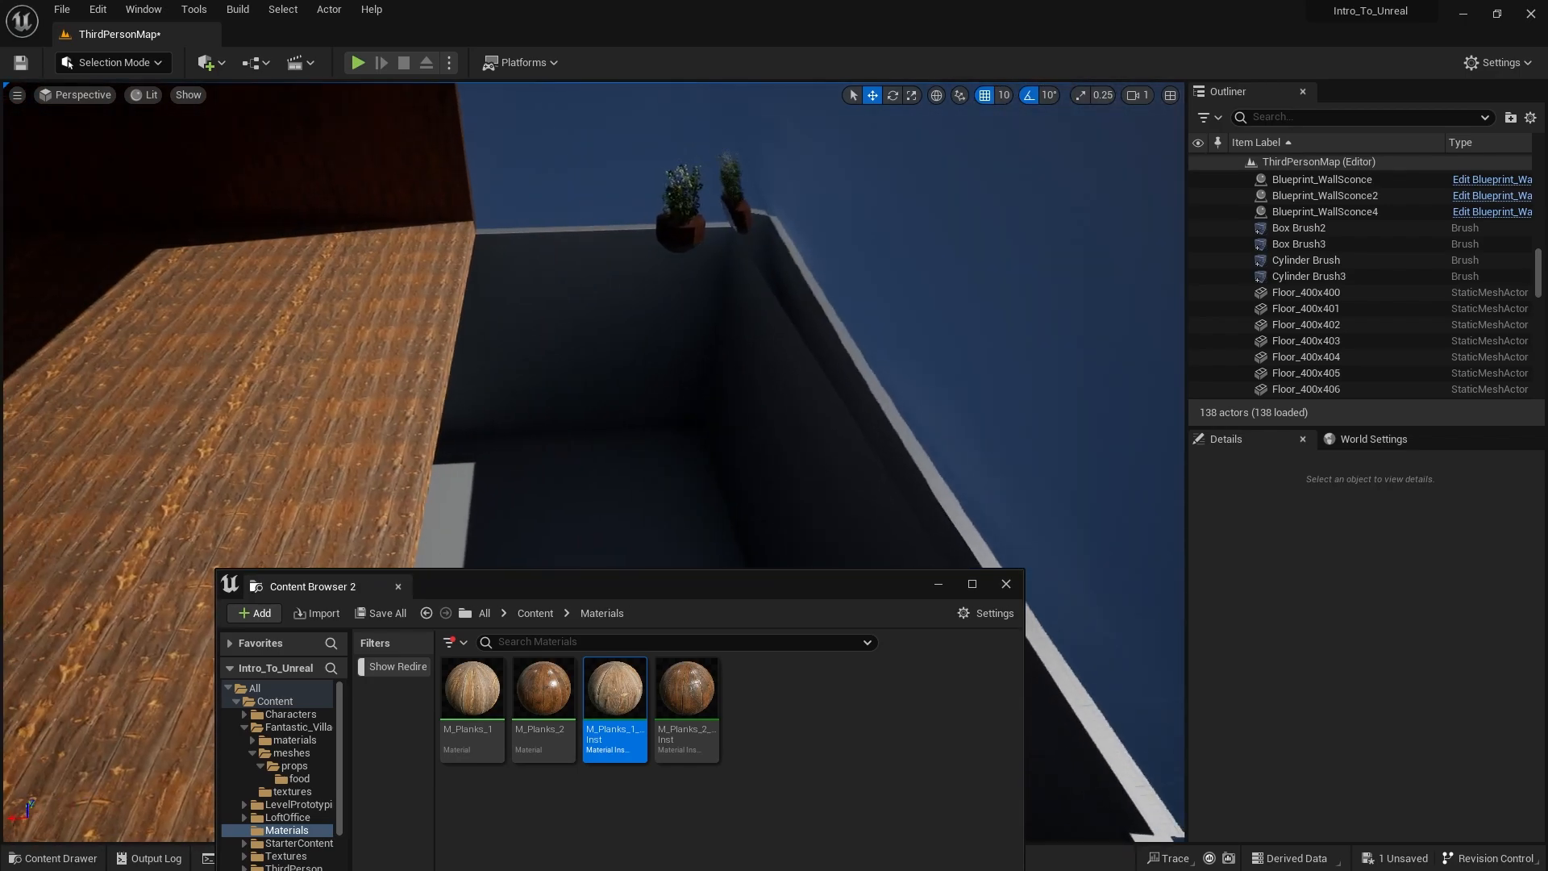
right_drag(621, 377, 664, 486)
key(a)
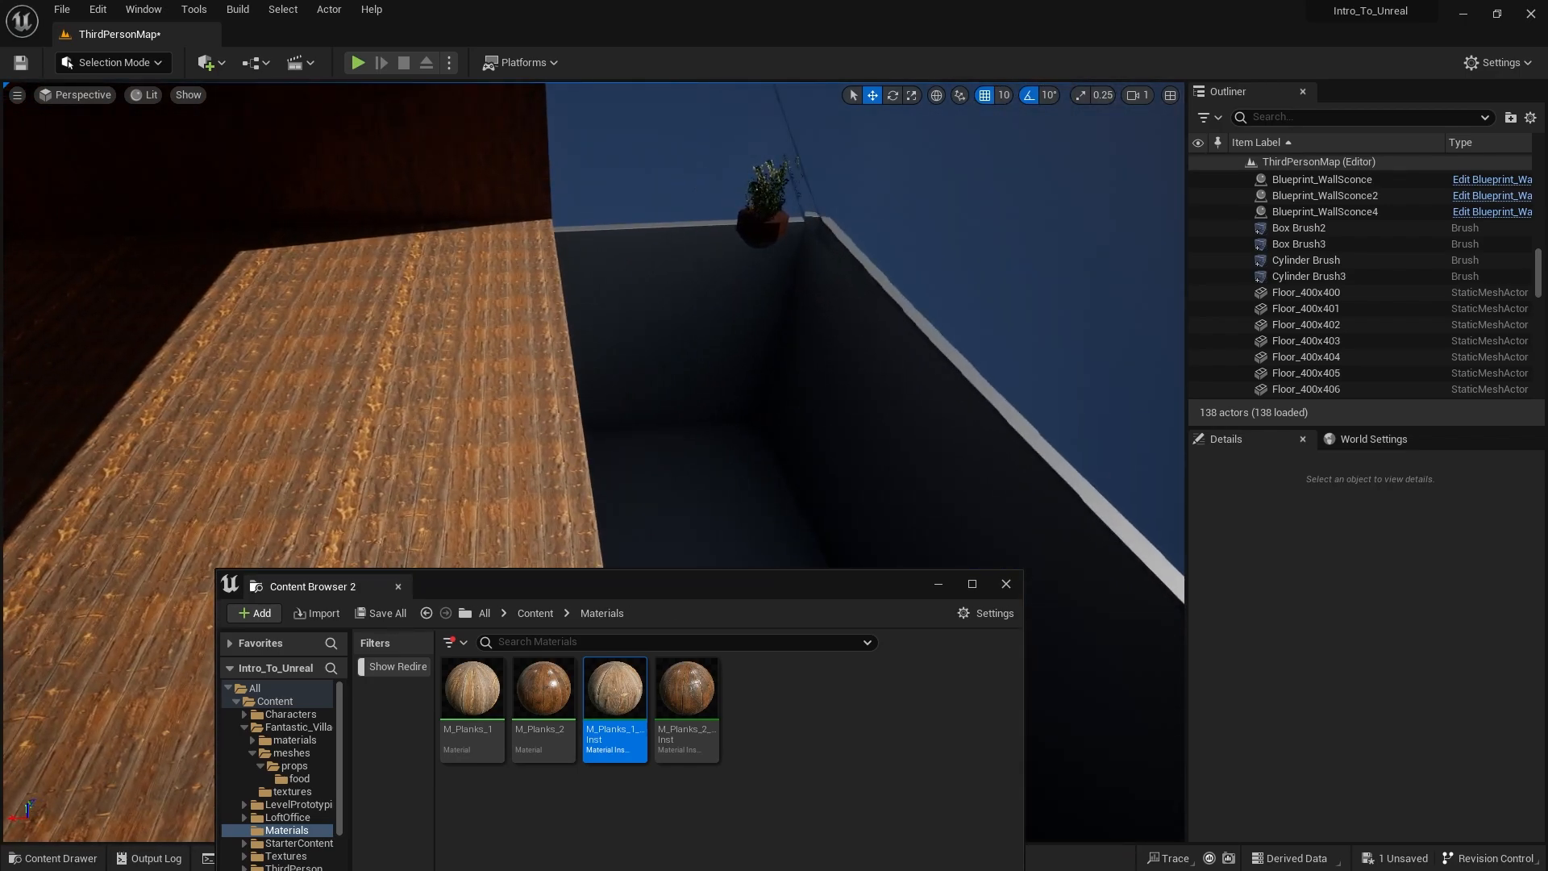
Step: Bring the File Explorer window showing Downloads over the editor and open the Building_Stair_xh0ragviy_8K_3d_ms folder
drag(1547, 150, 713, 141)
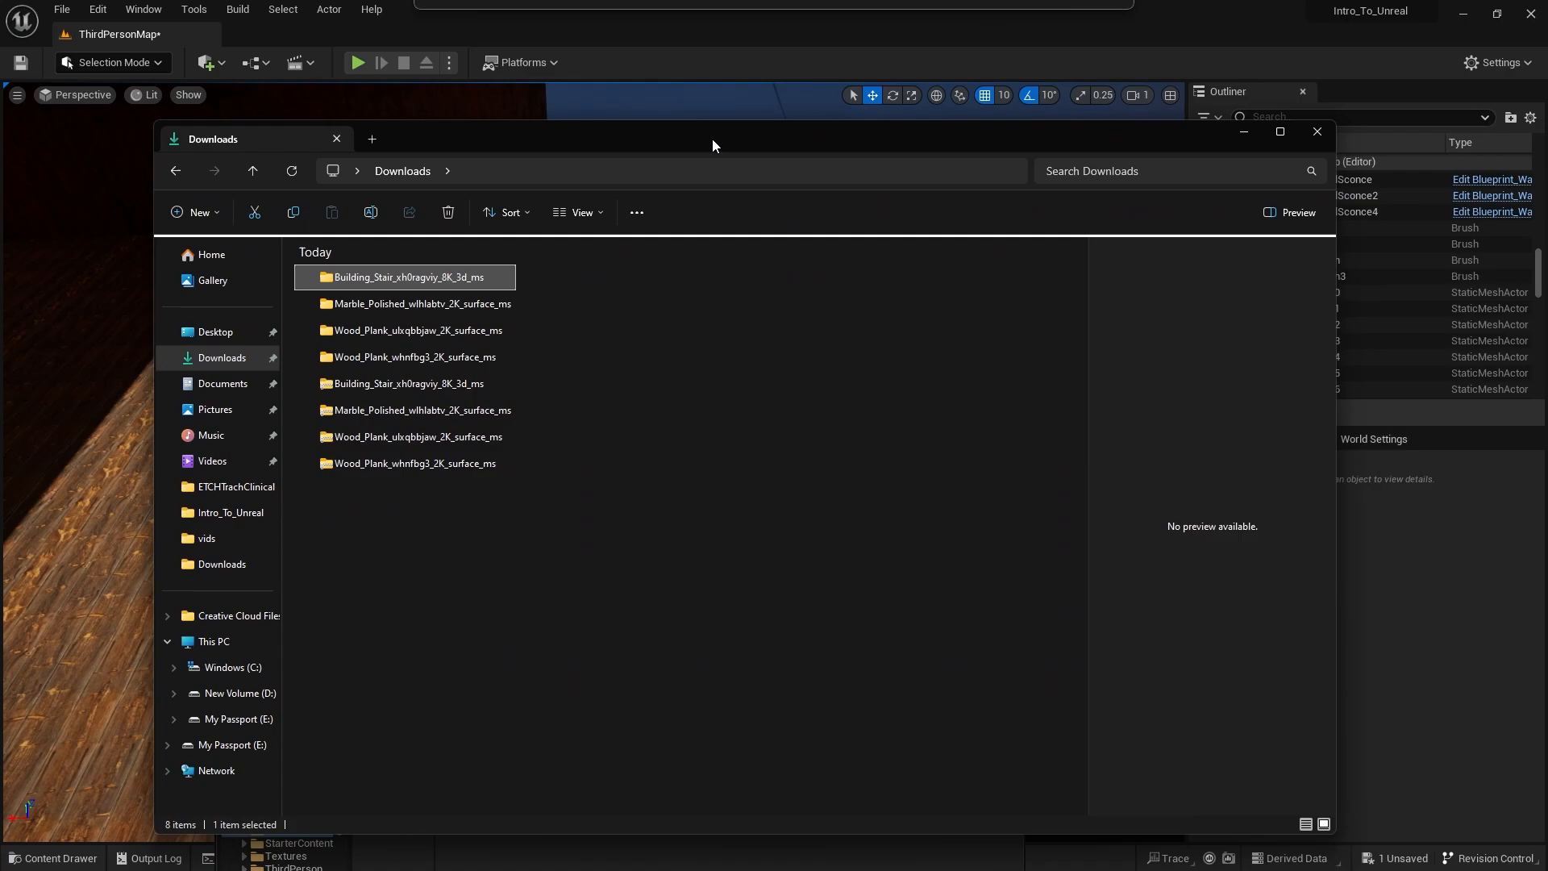
double_click(493, 277)
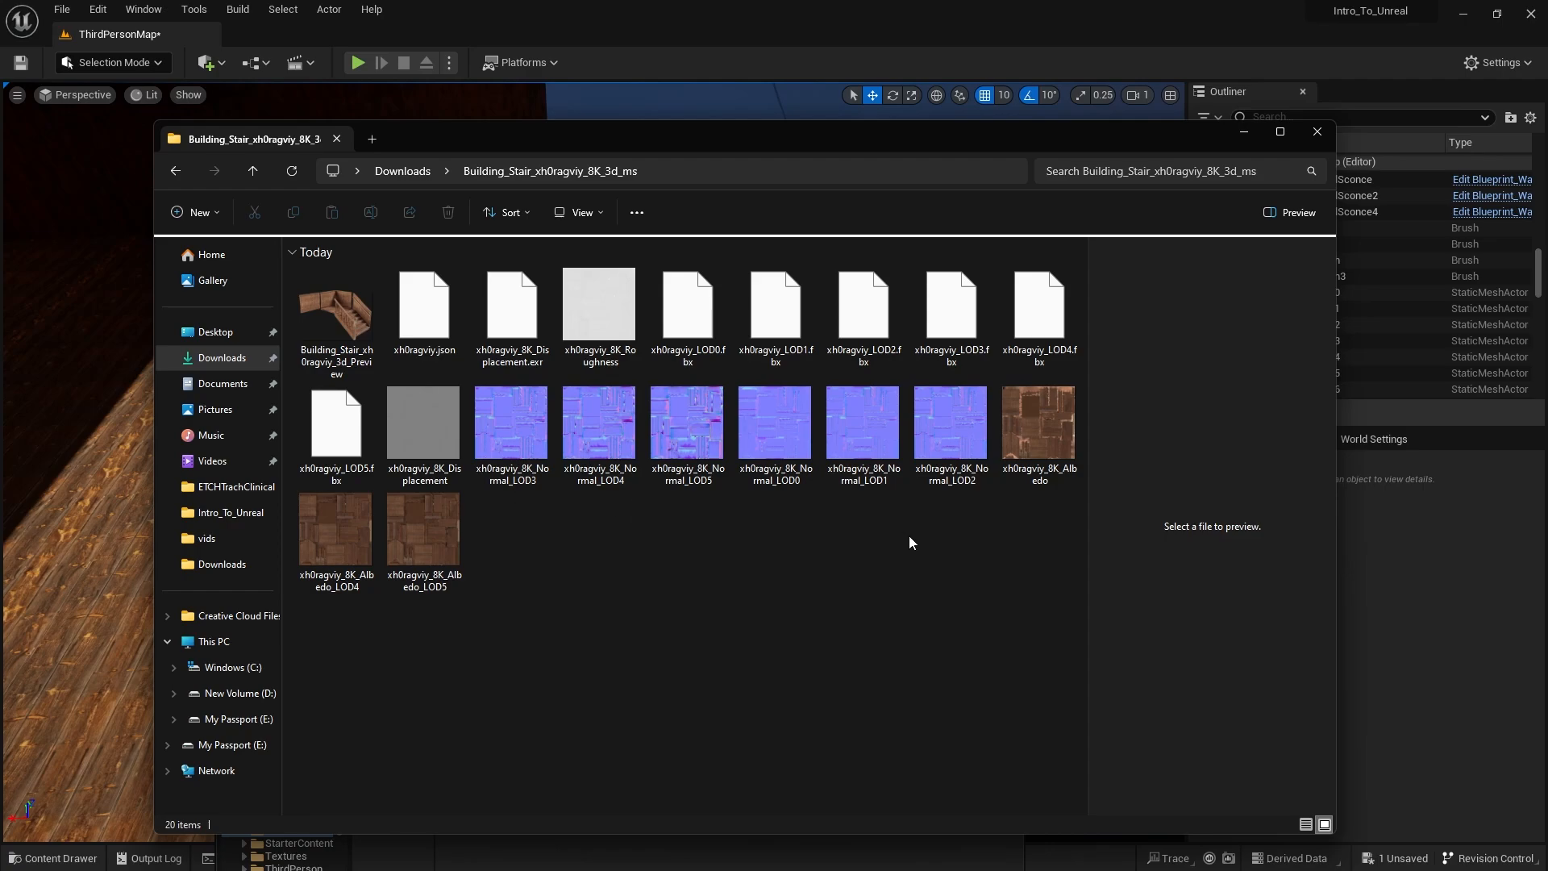
Step: Select the six stair FBX files from xh0ragviy_LOD0 to xh0ragviy_LOD5 and move File Explorer aside to uncover the Content Browser
click(688, 365)
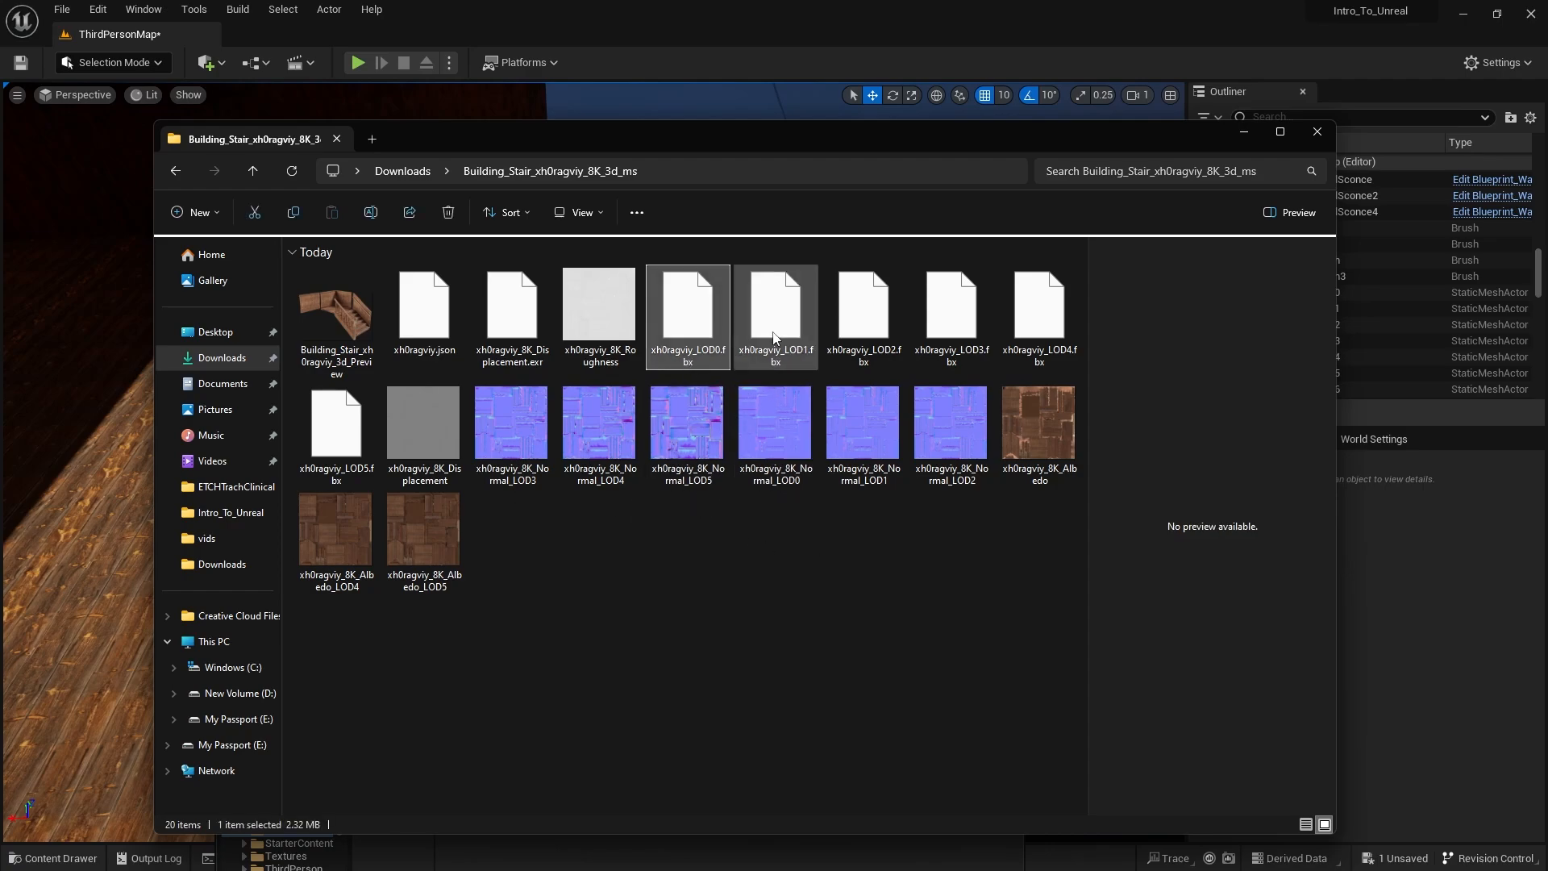
click(1071, 352)
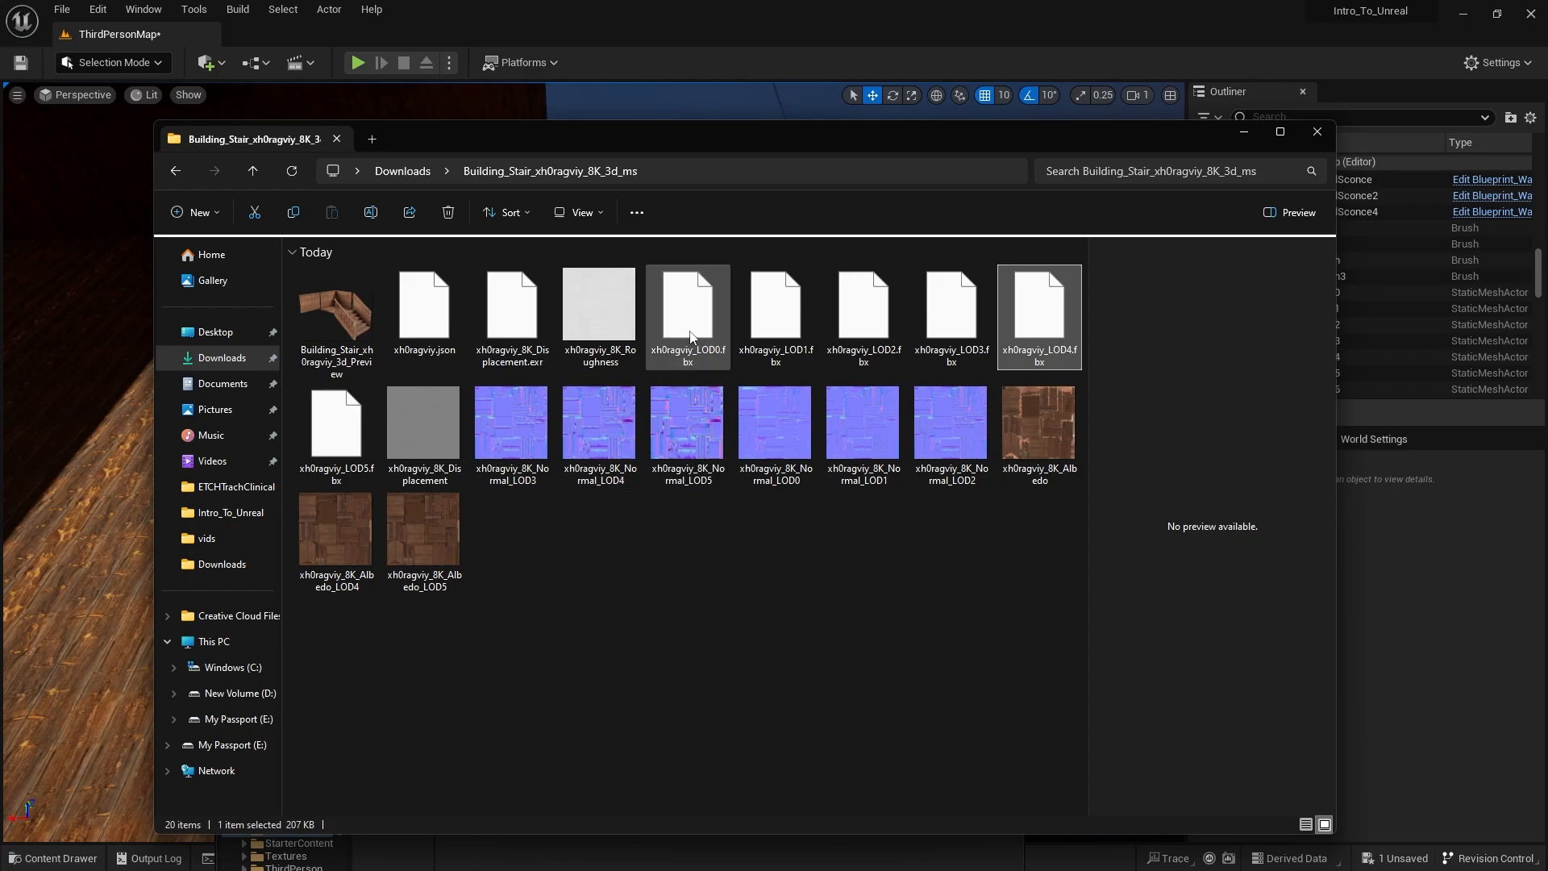
ctrl+click(332, 452)
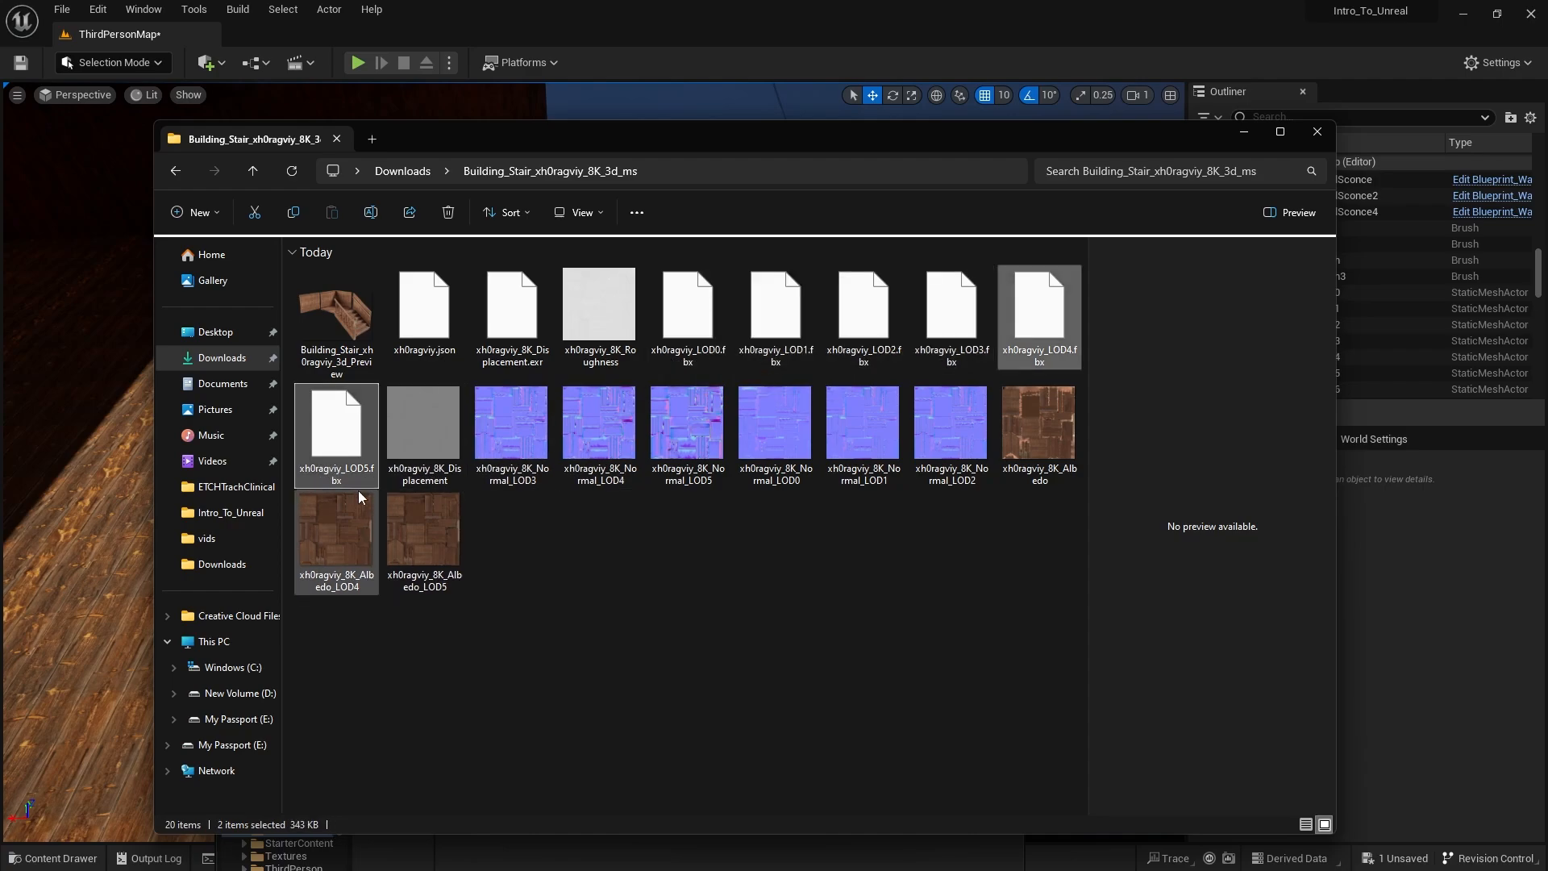
click(710, 320)
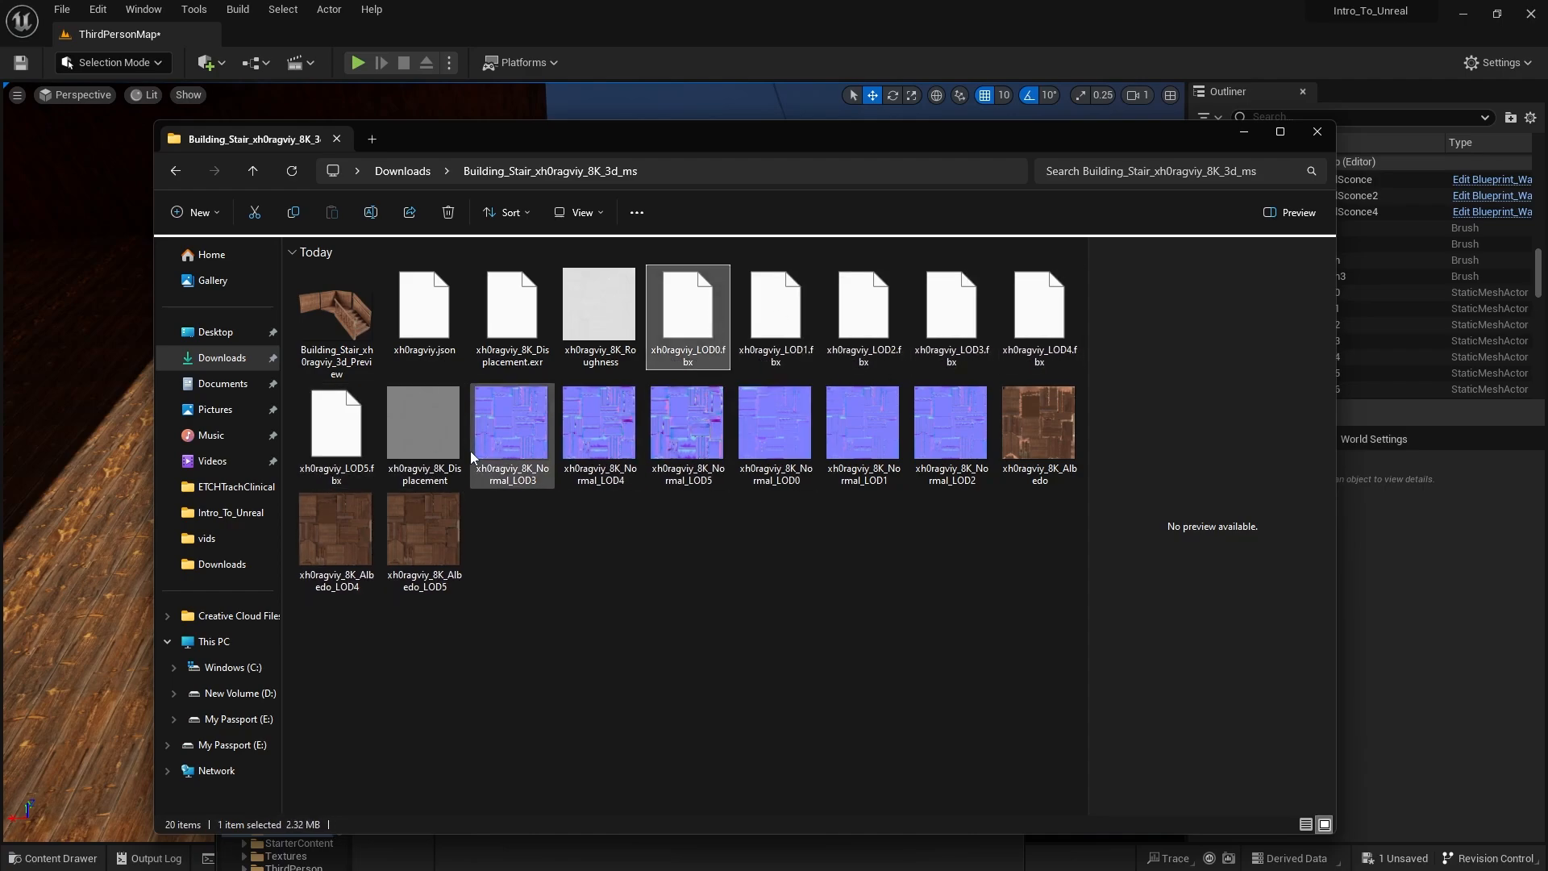
ctrl+click(336, 427)
ctrl+shift+click(1036, 323)
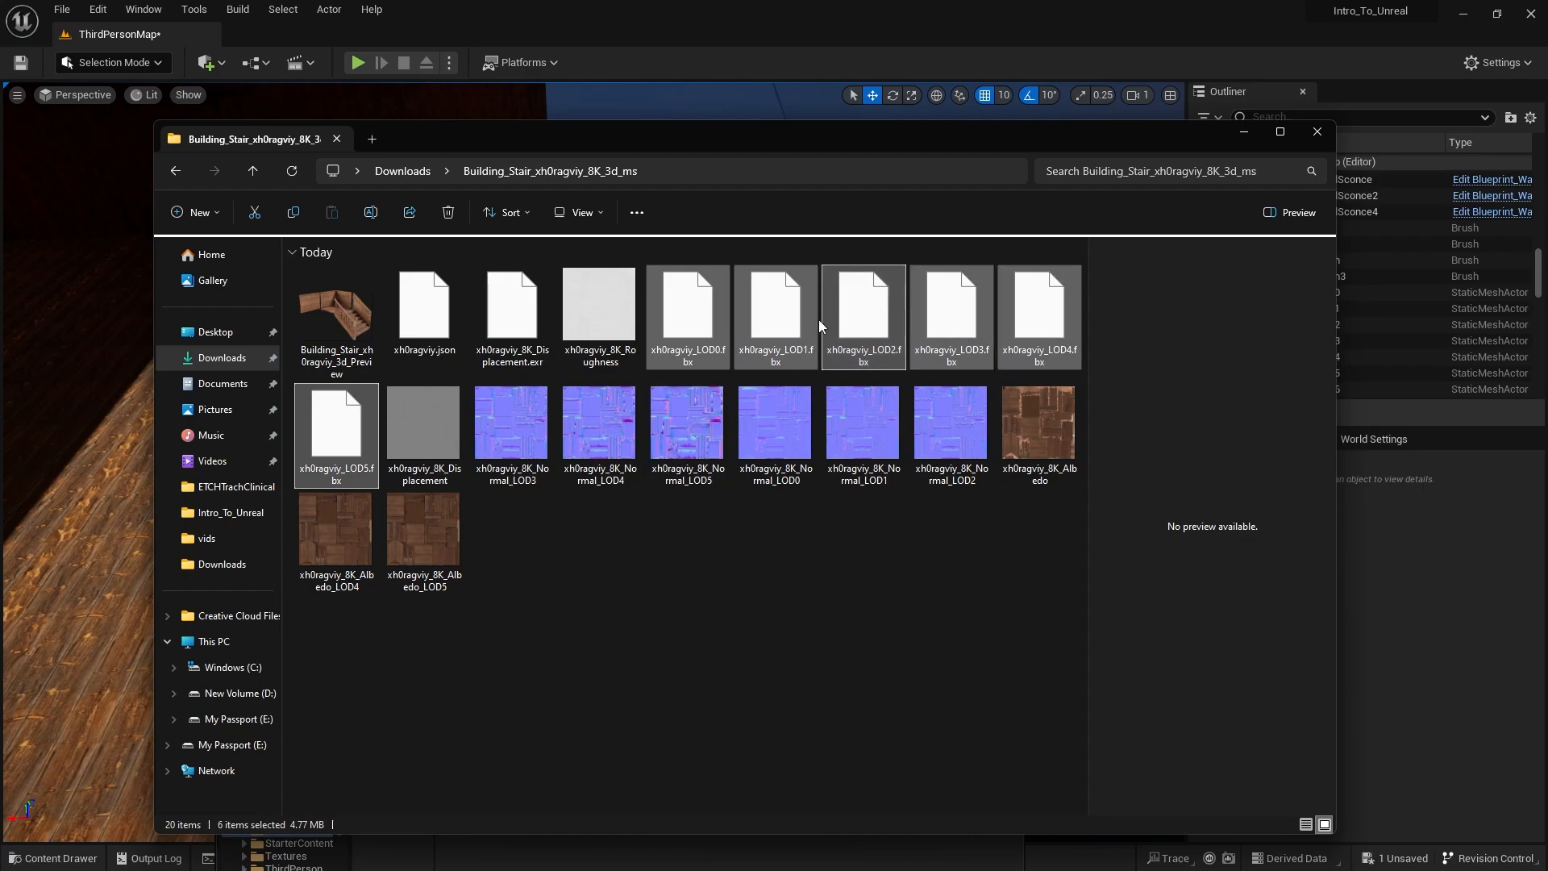
drag(772, 132, 1547, 130)
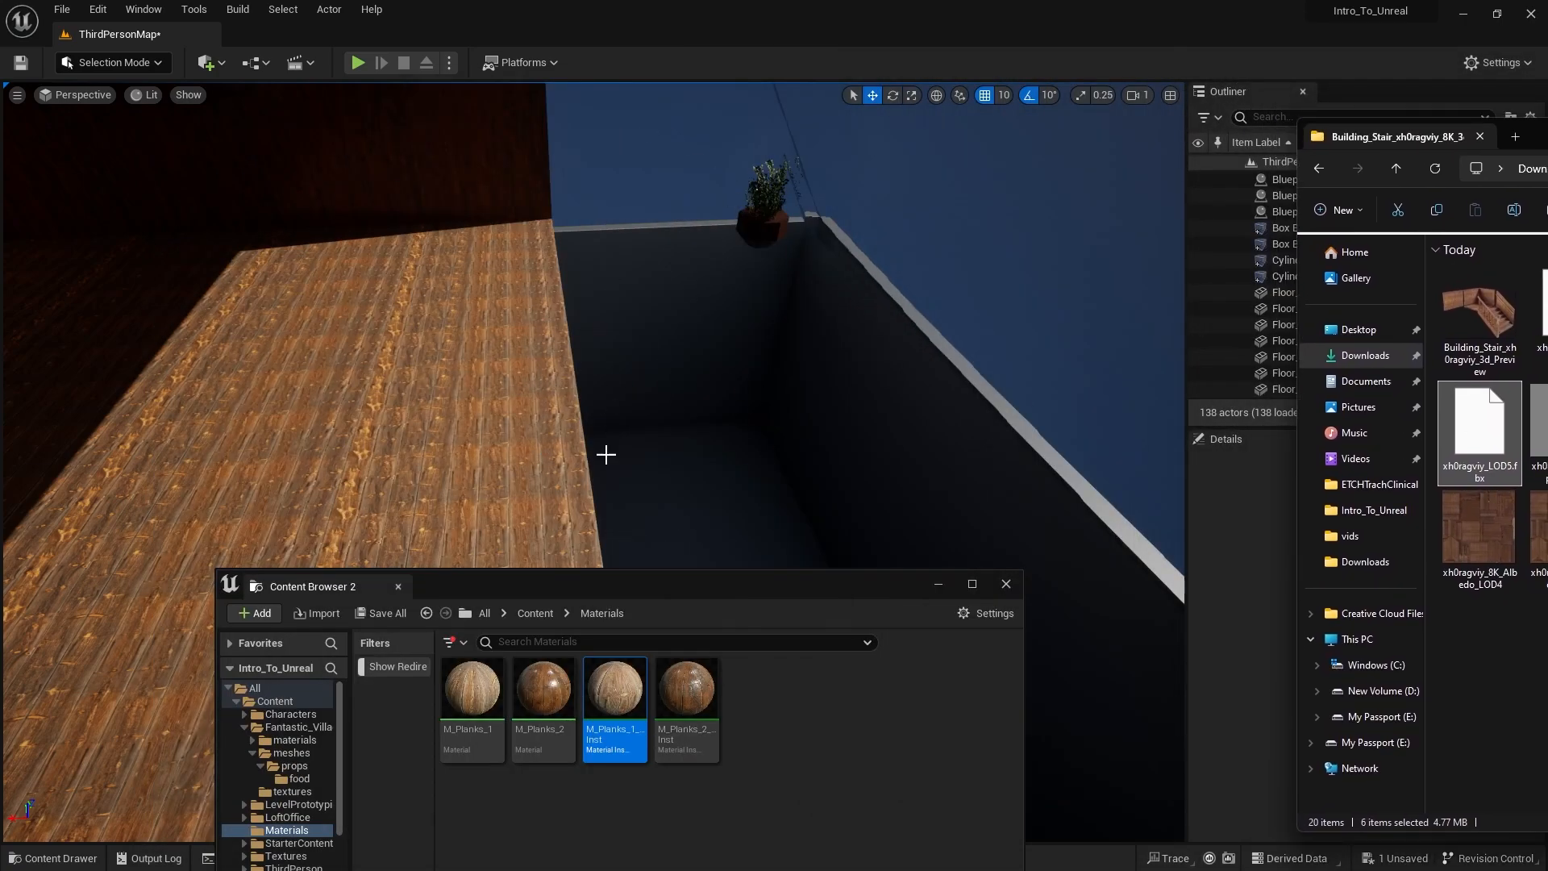
Step: Create a folder named Stair directly under Content and open it, with the floating Content Browser moved fully into view
click(587, 600)
drag(587, 593, 566, 332)
click(516, 353)
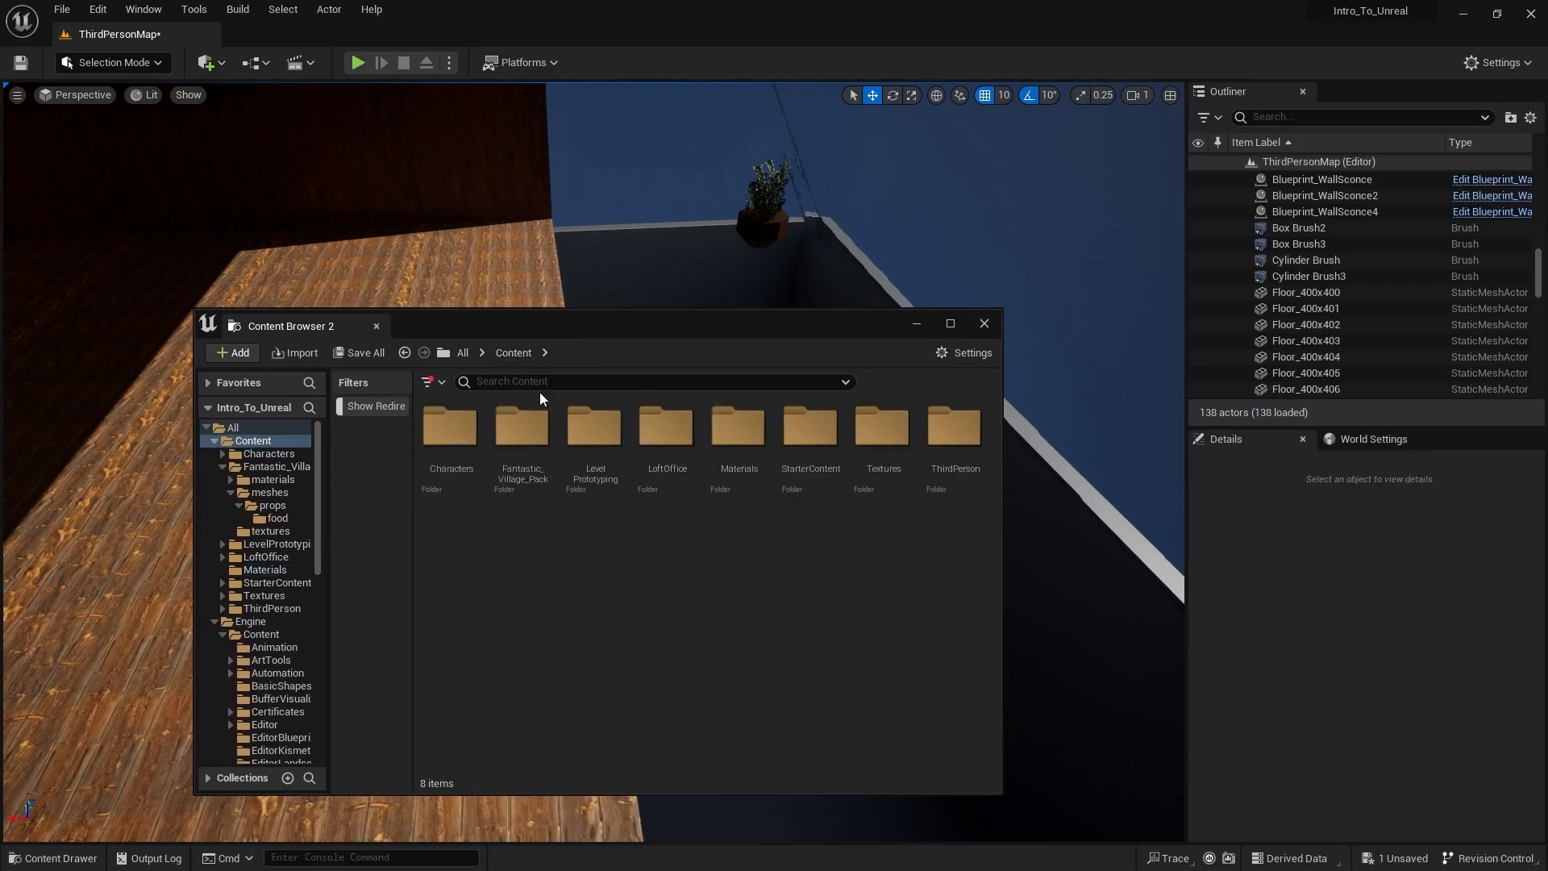
right_click(493, 576)
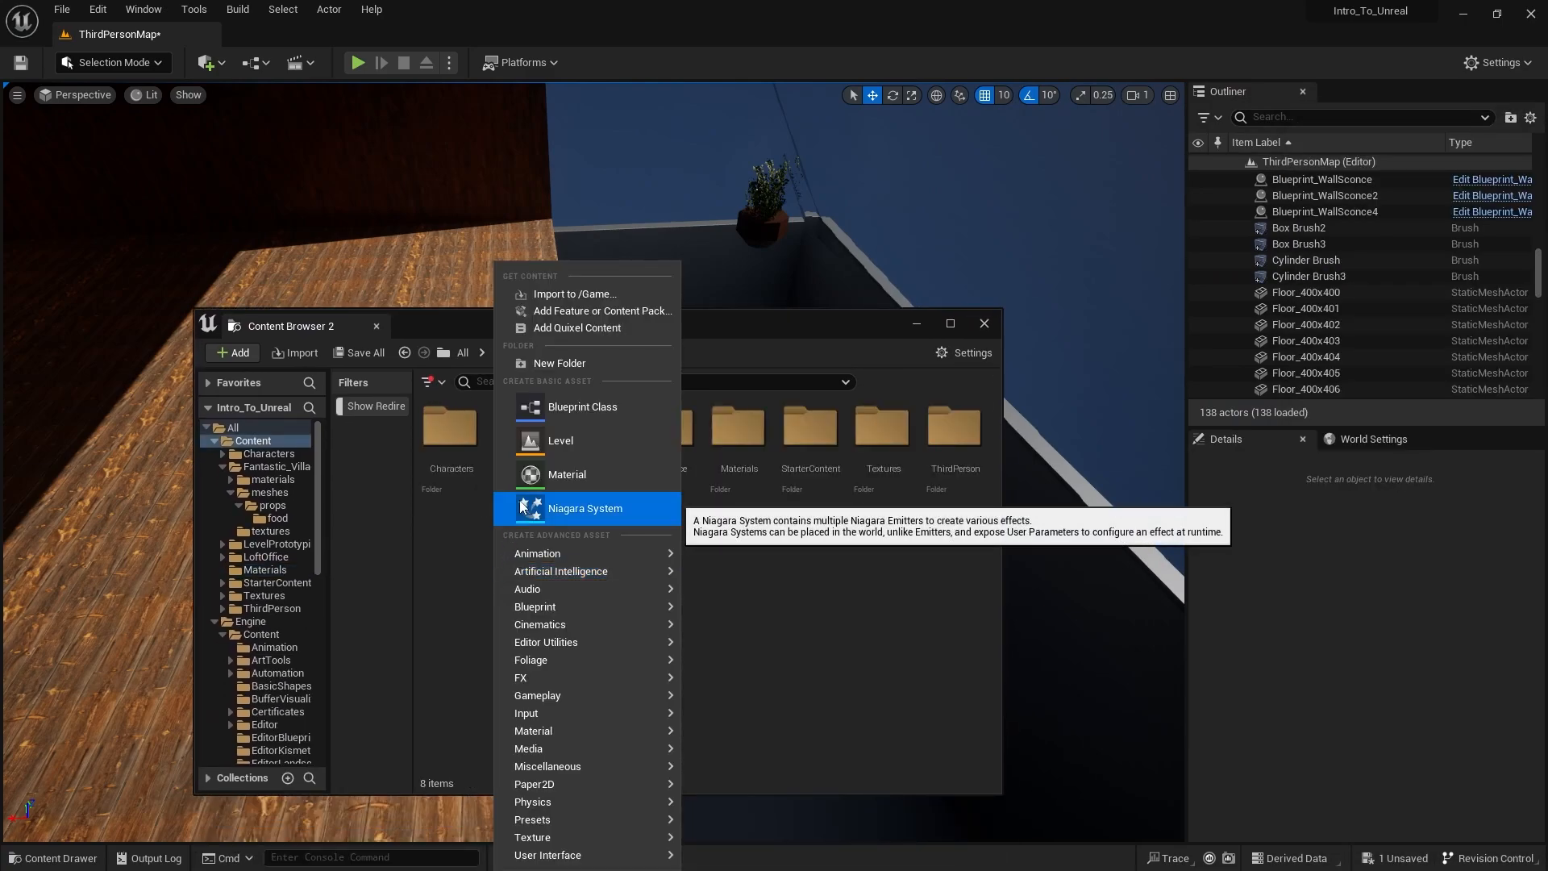
click(529, 365)
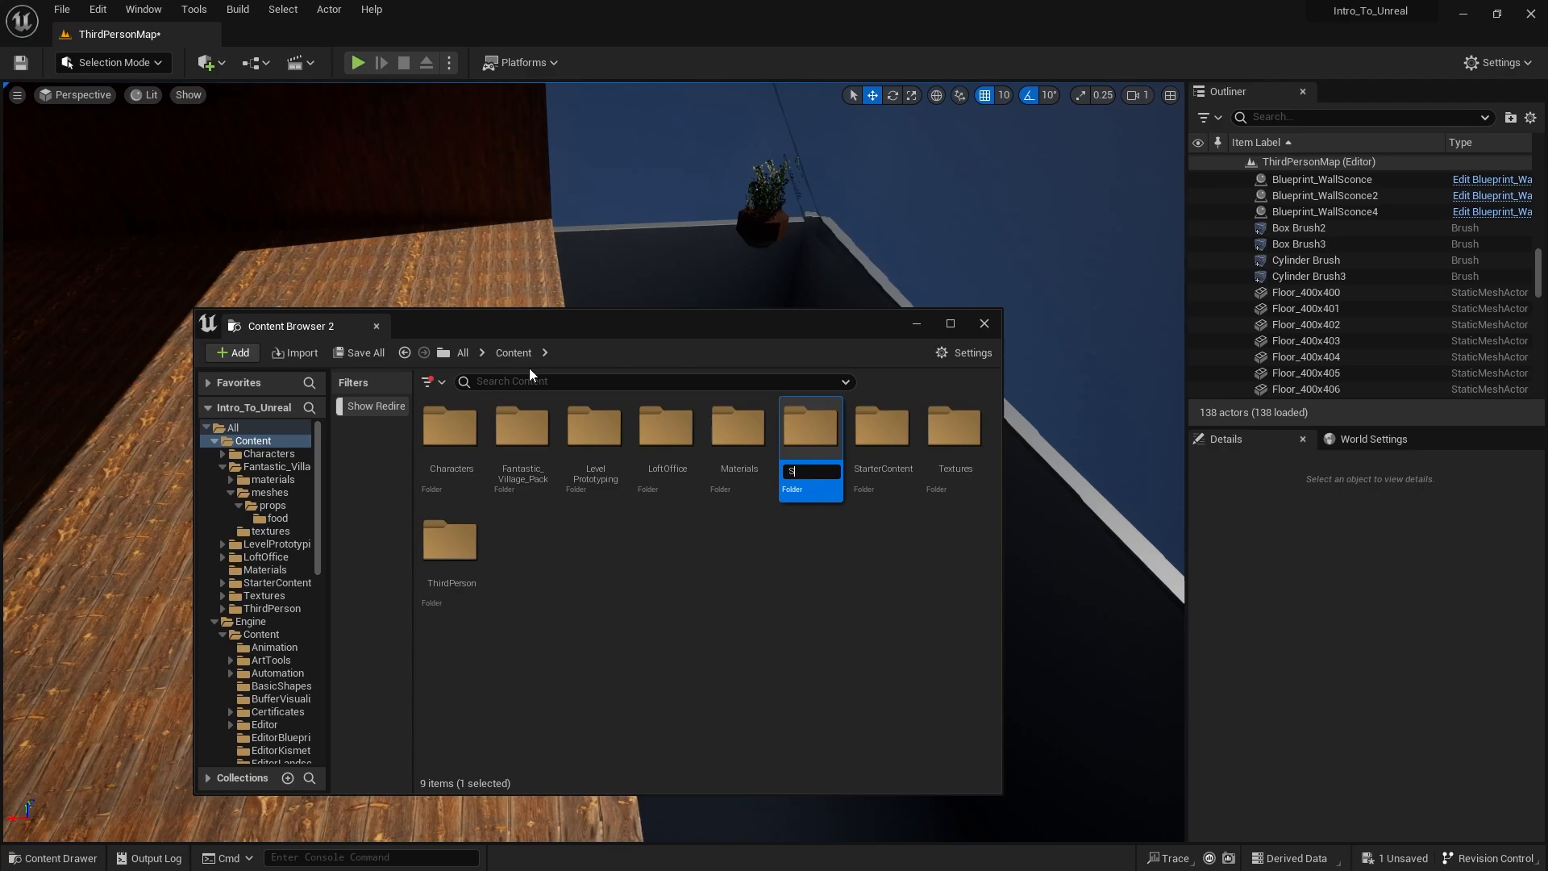
text(Stair)
key(Return)
key(Return)
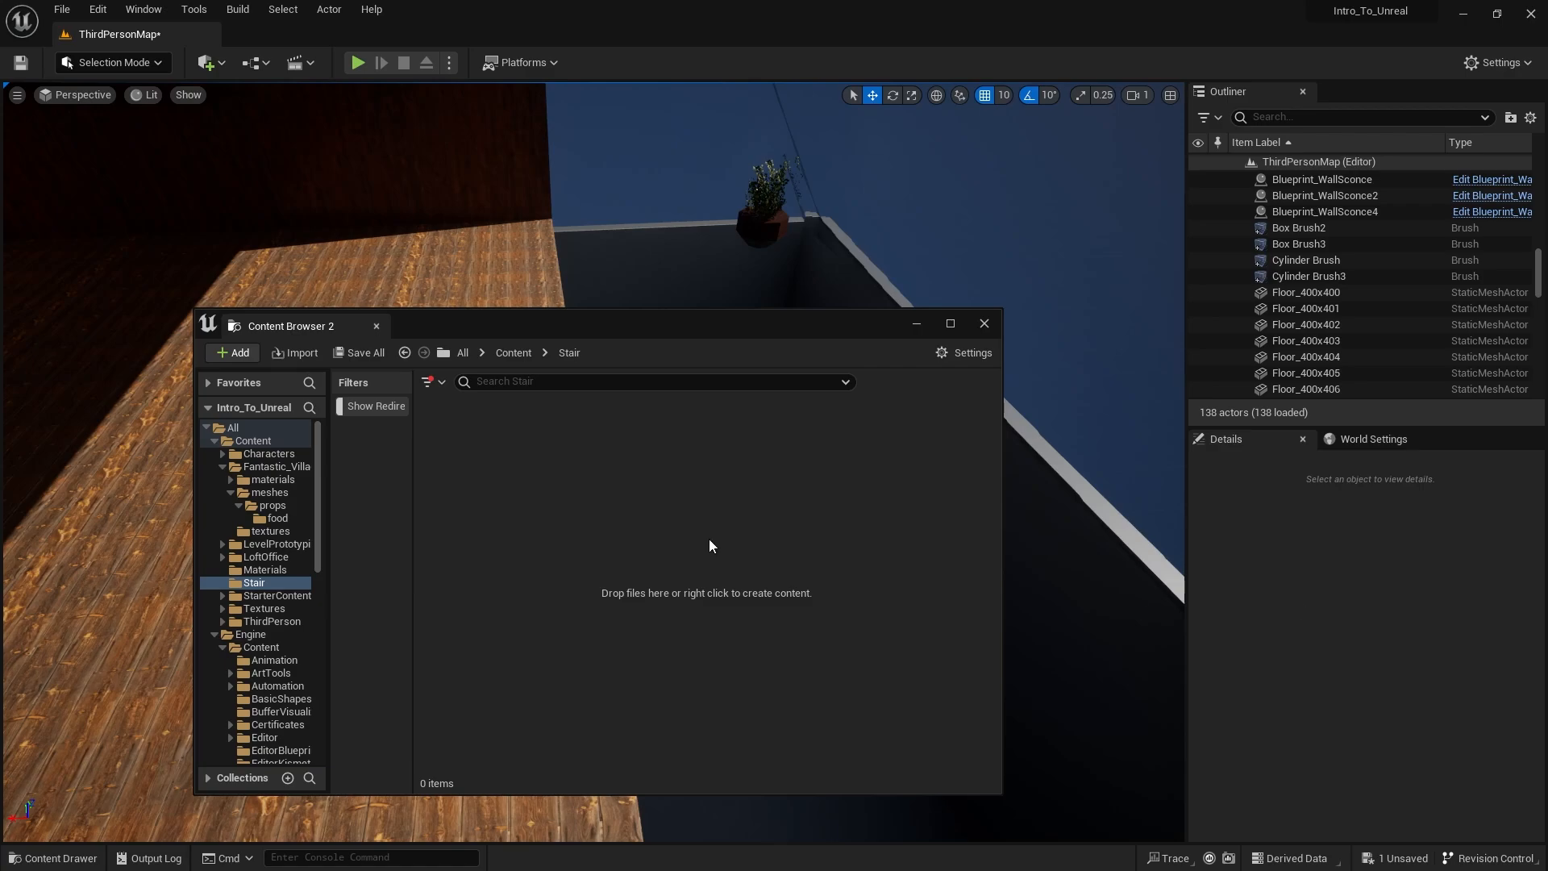
Step: Create a subfolder named LOD_0 inside the Stair folder and open it
right_click(548, 448)
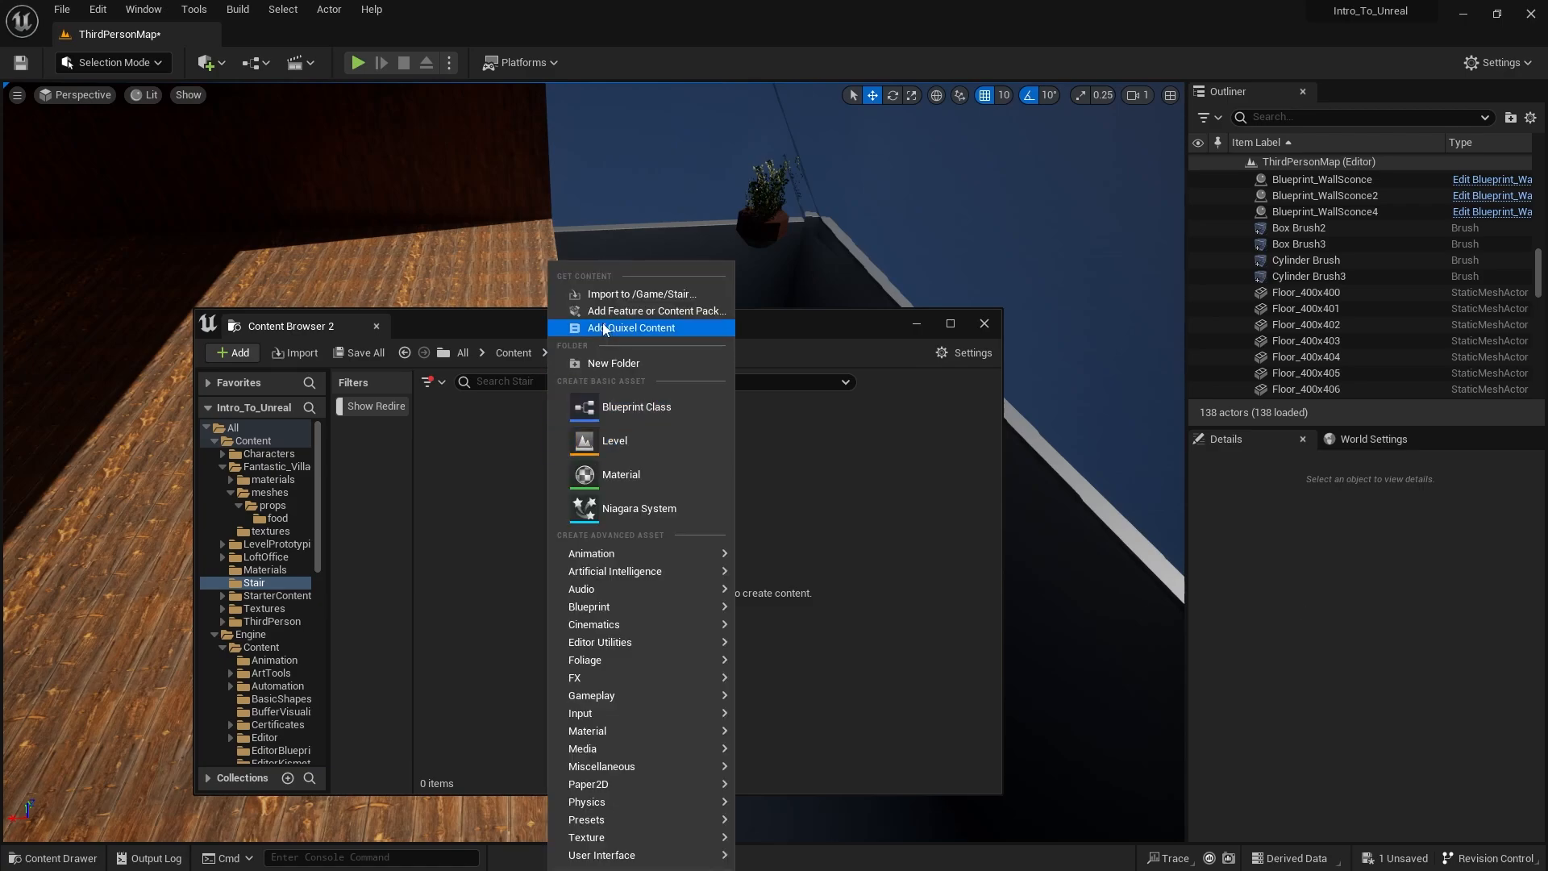
click(606, 359)
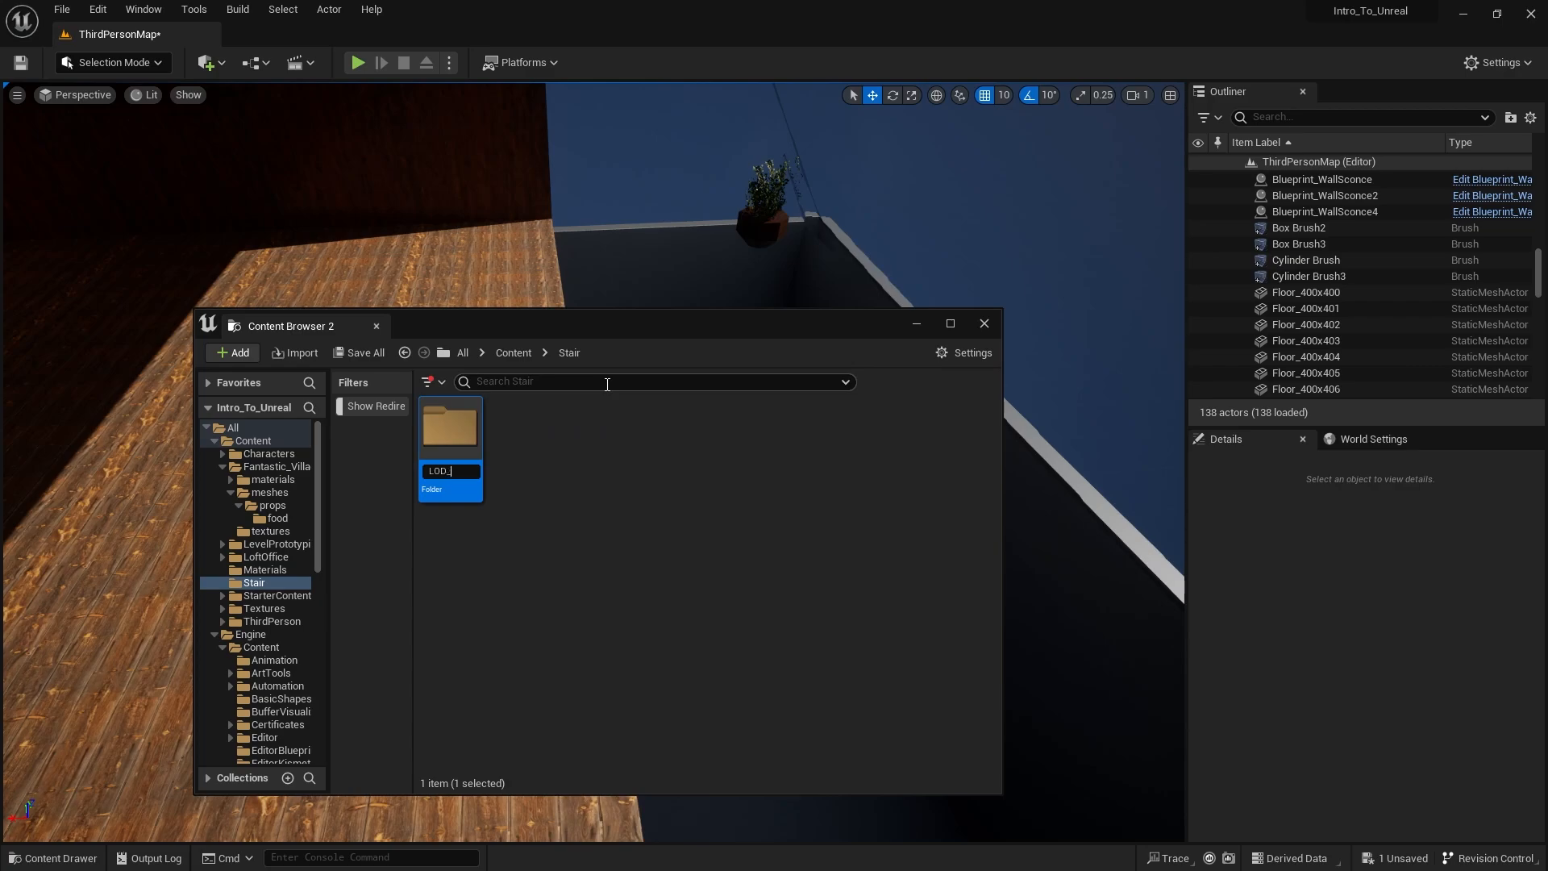
key(Return)
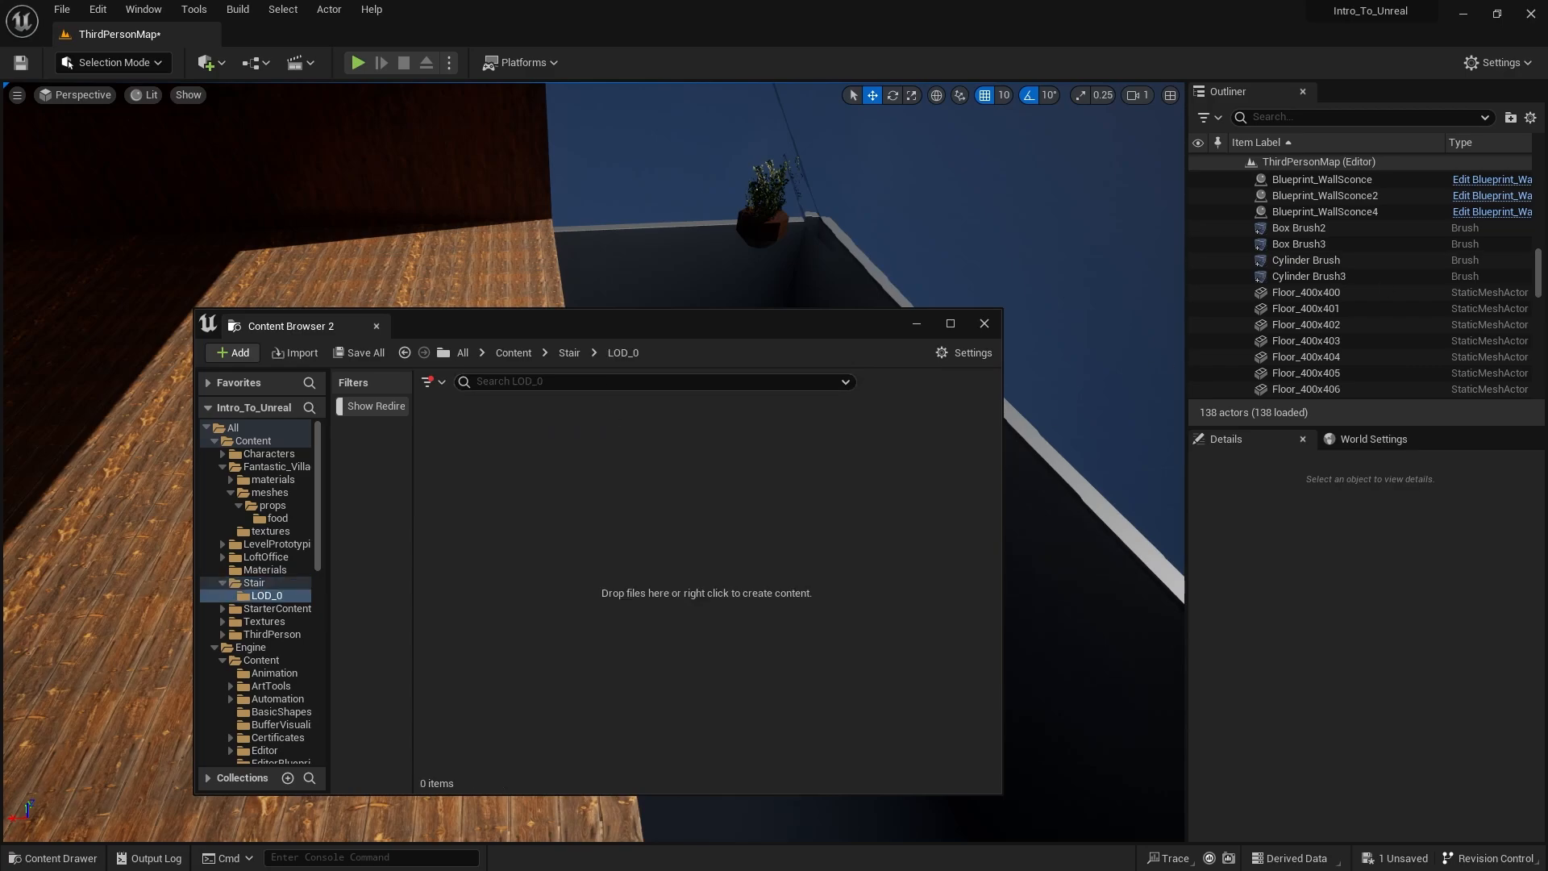
Step: Import all meshes of xh0ragviy_LOD0.fbx from File Explorer into the LOD_0 folder with the default FBX options and dismiss the Message Log
key(alt+Tab)
drag(1544, 136, 1237, 260)
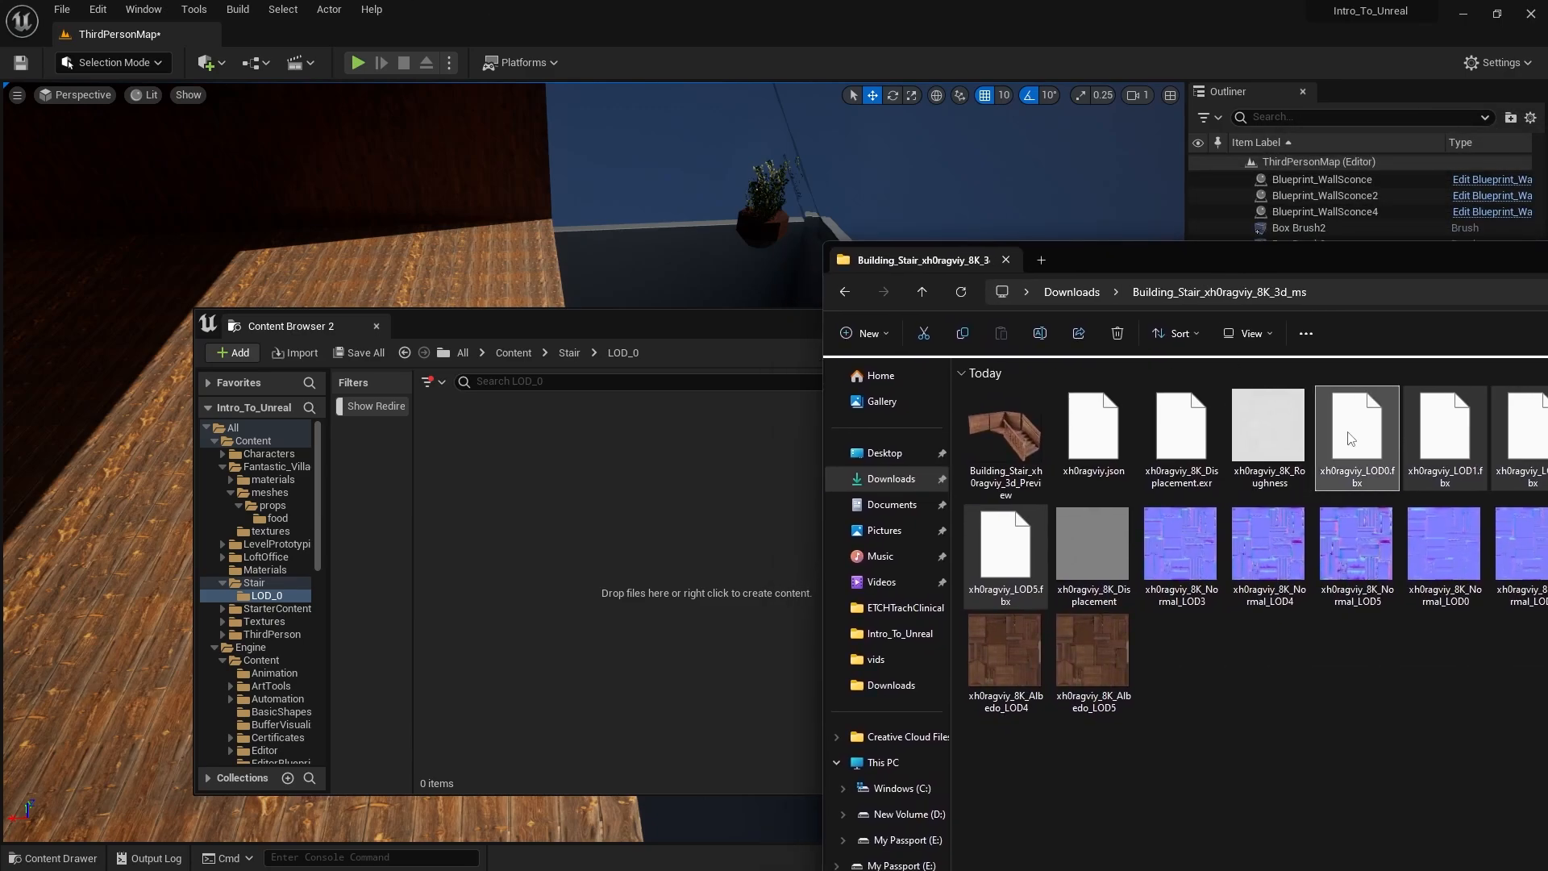
click(1363, 428)
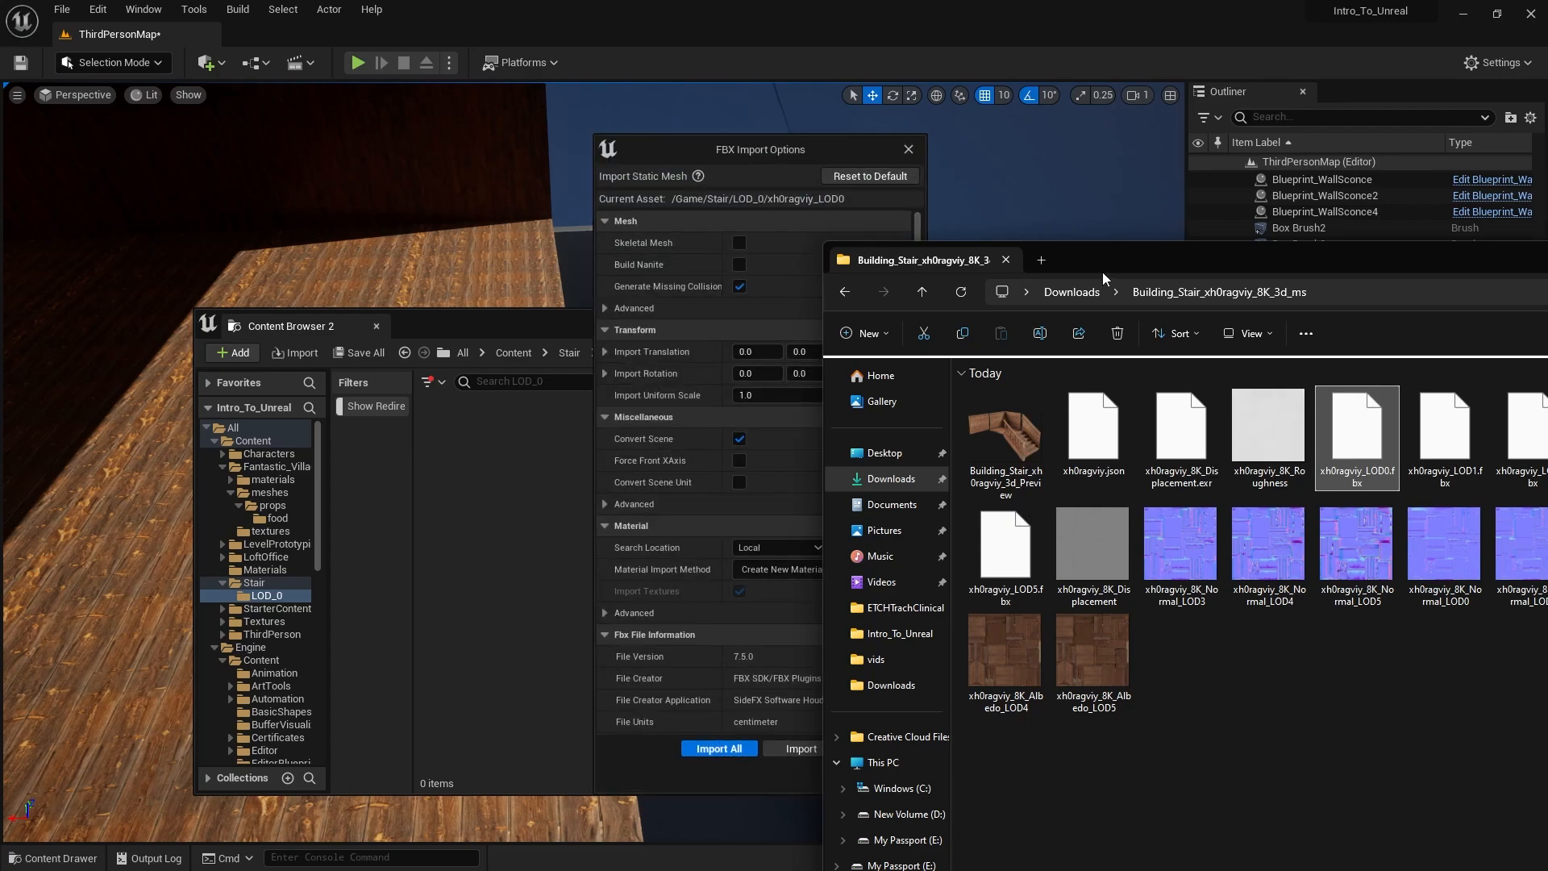
drag(1102, 273, 1449, 268)
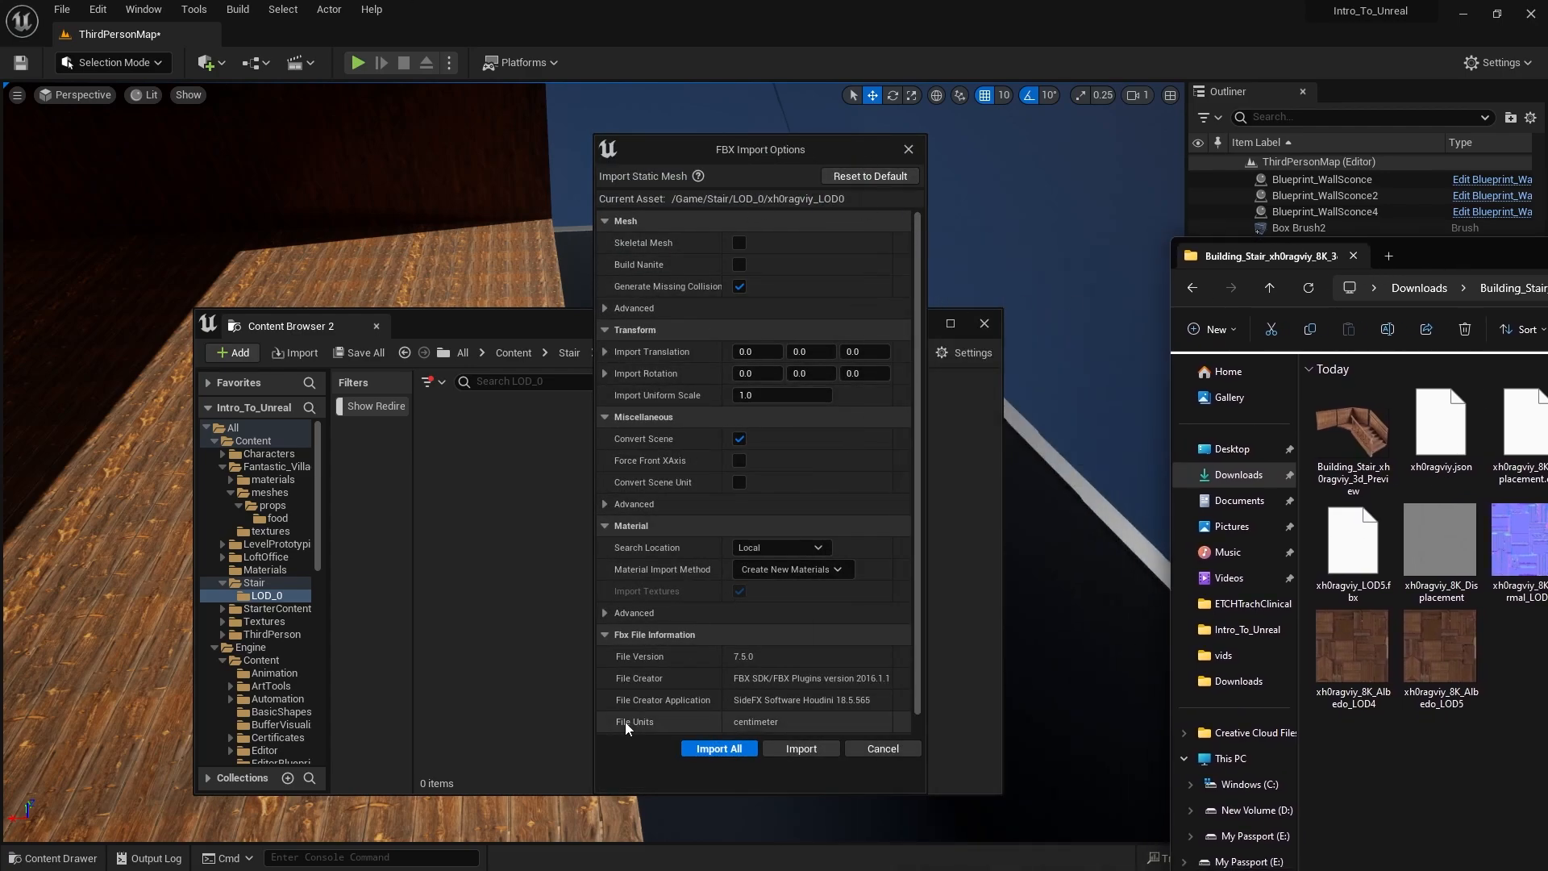
click(713, 752)
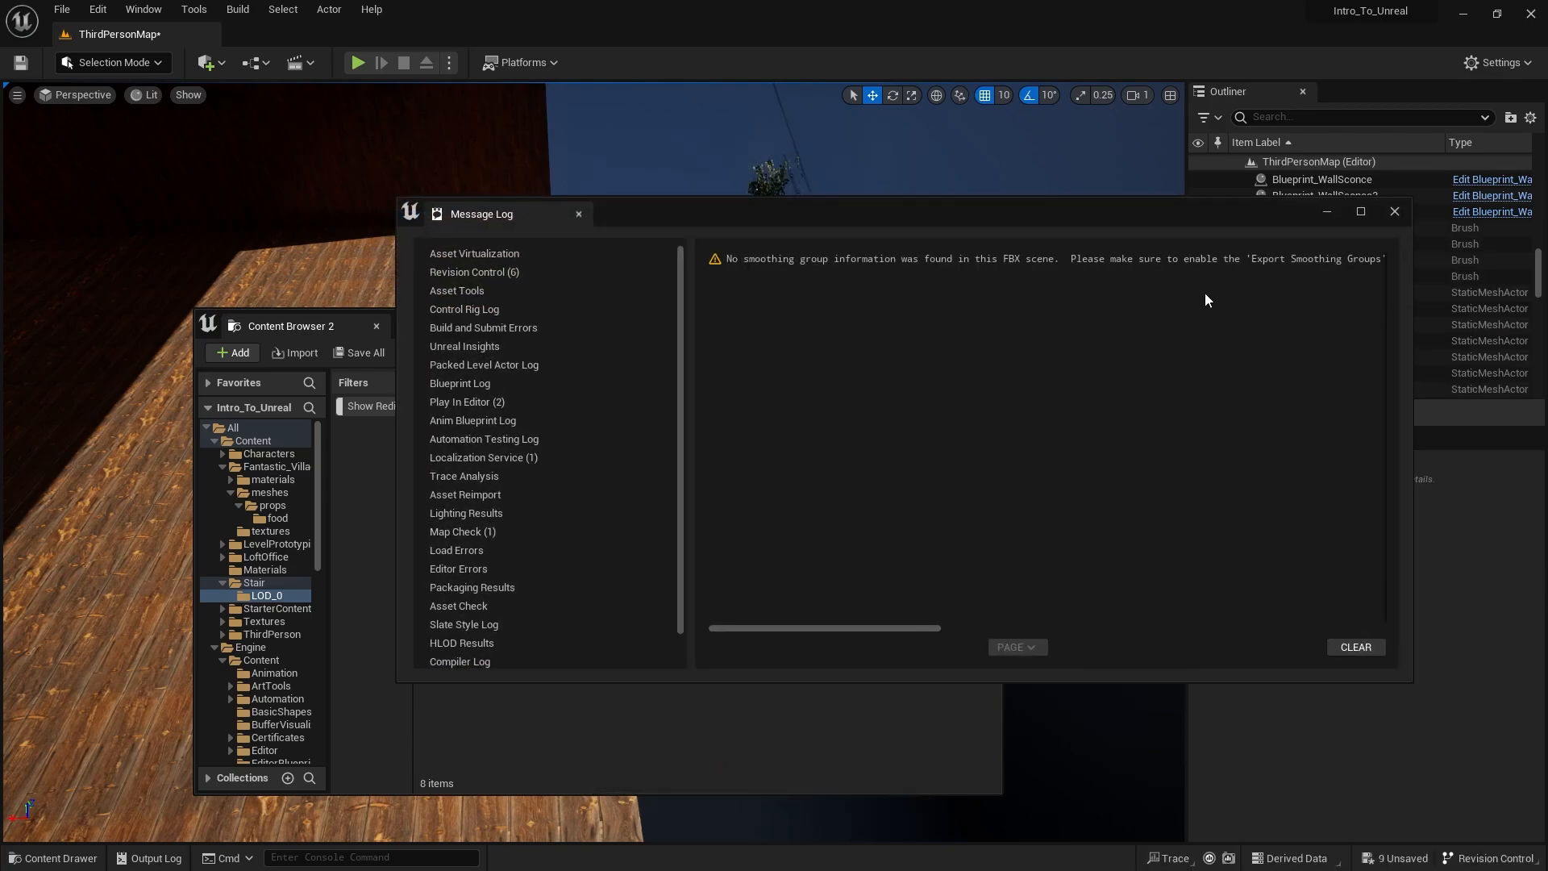
click(1395, 212)
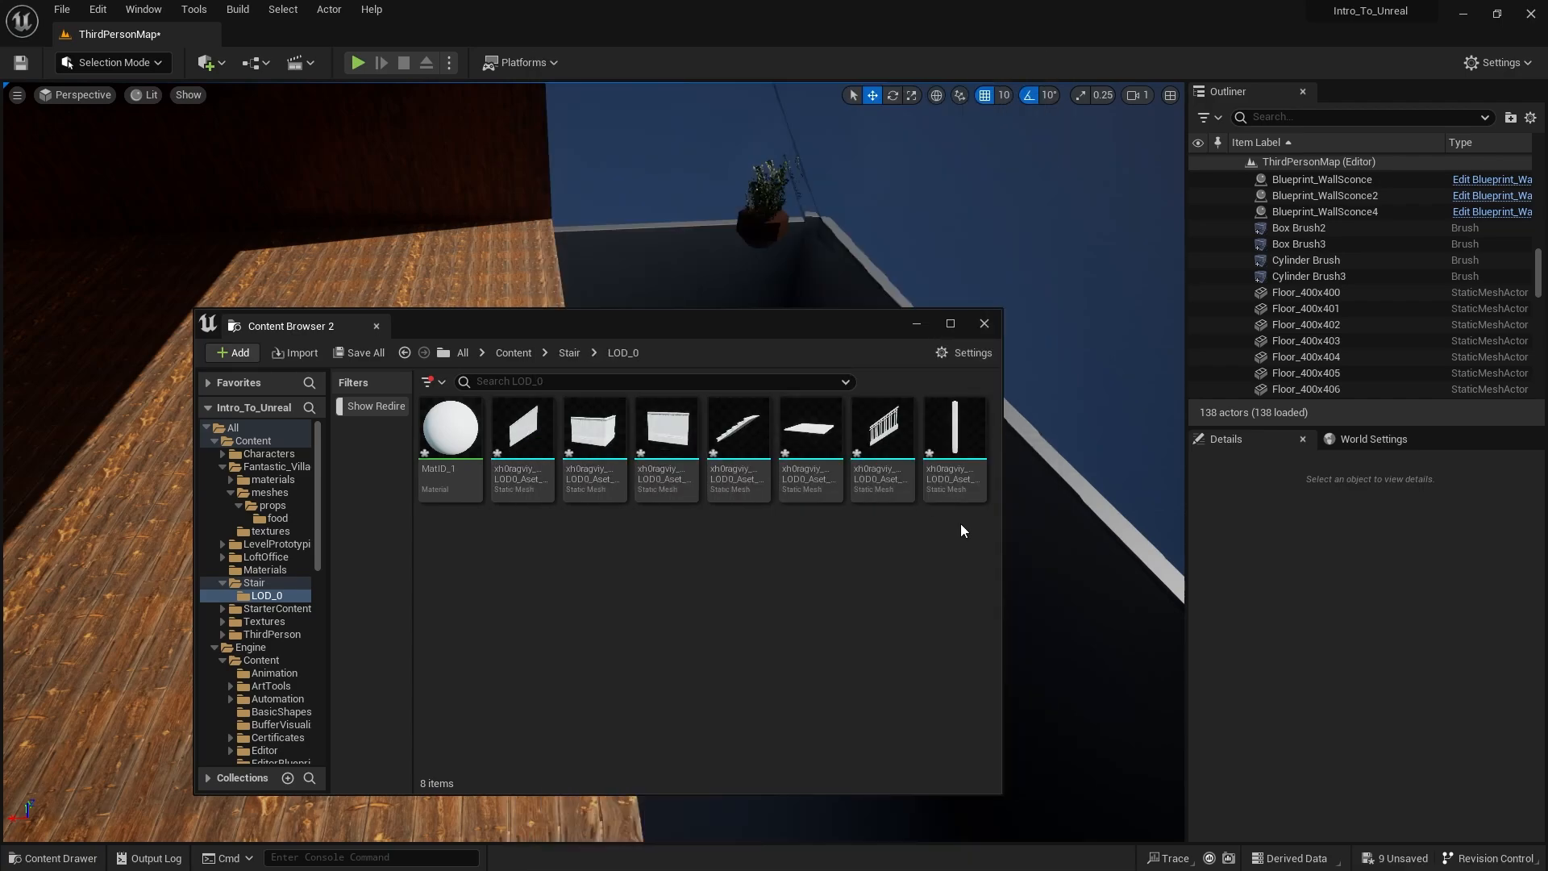
Step: Examine the imported LOD0 stair-flight mesh up close in its mesh editor and close the asset
mouse_move(945, 457)
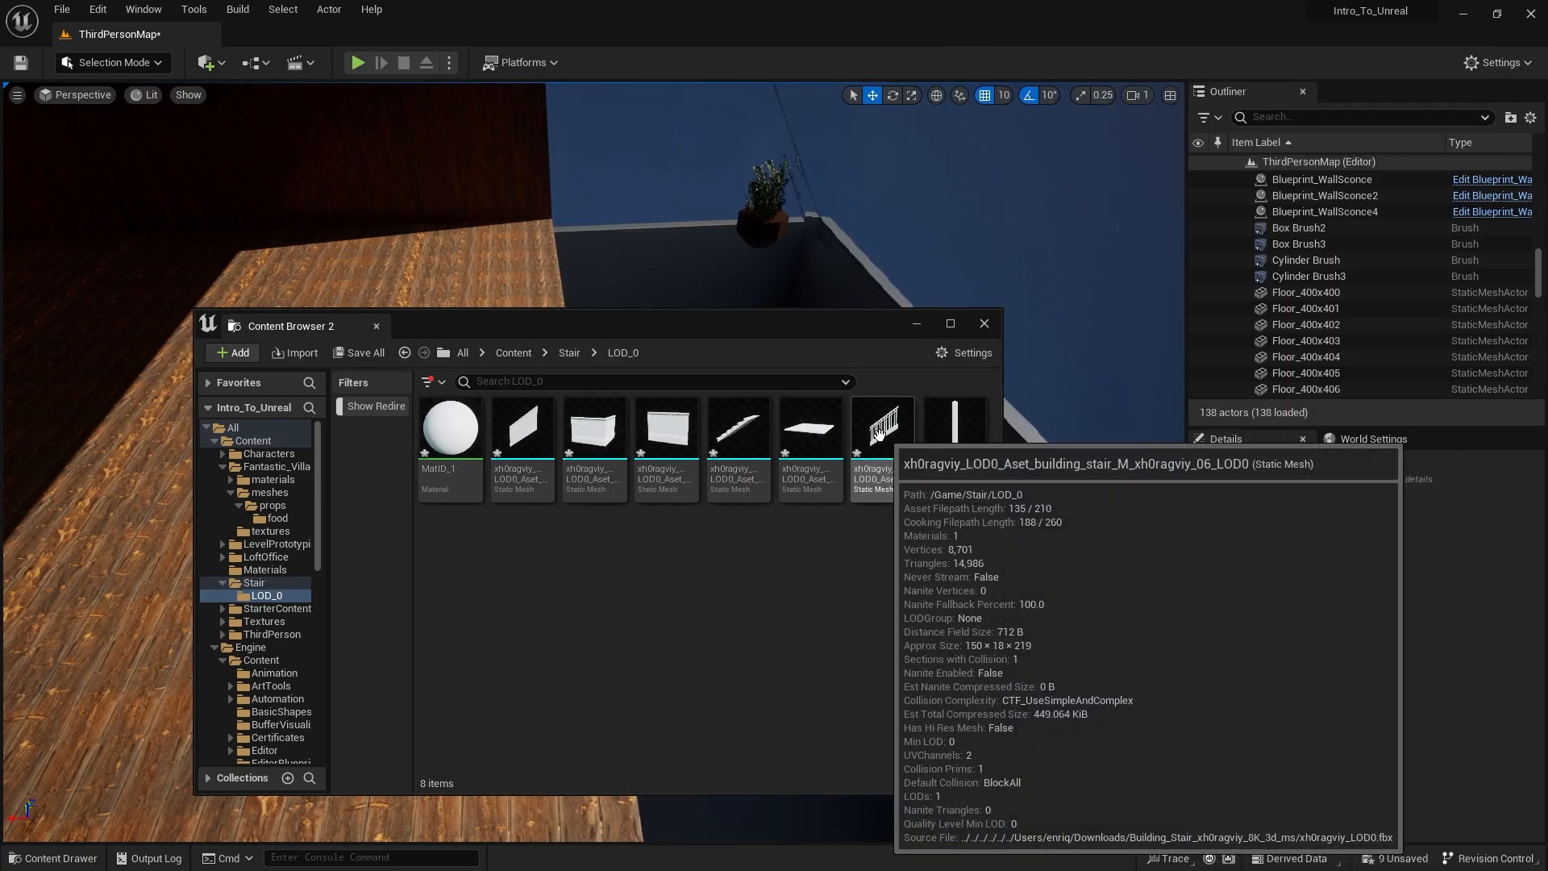
mouse_move(731, 431)
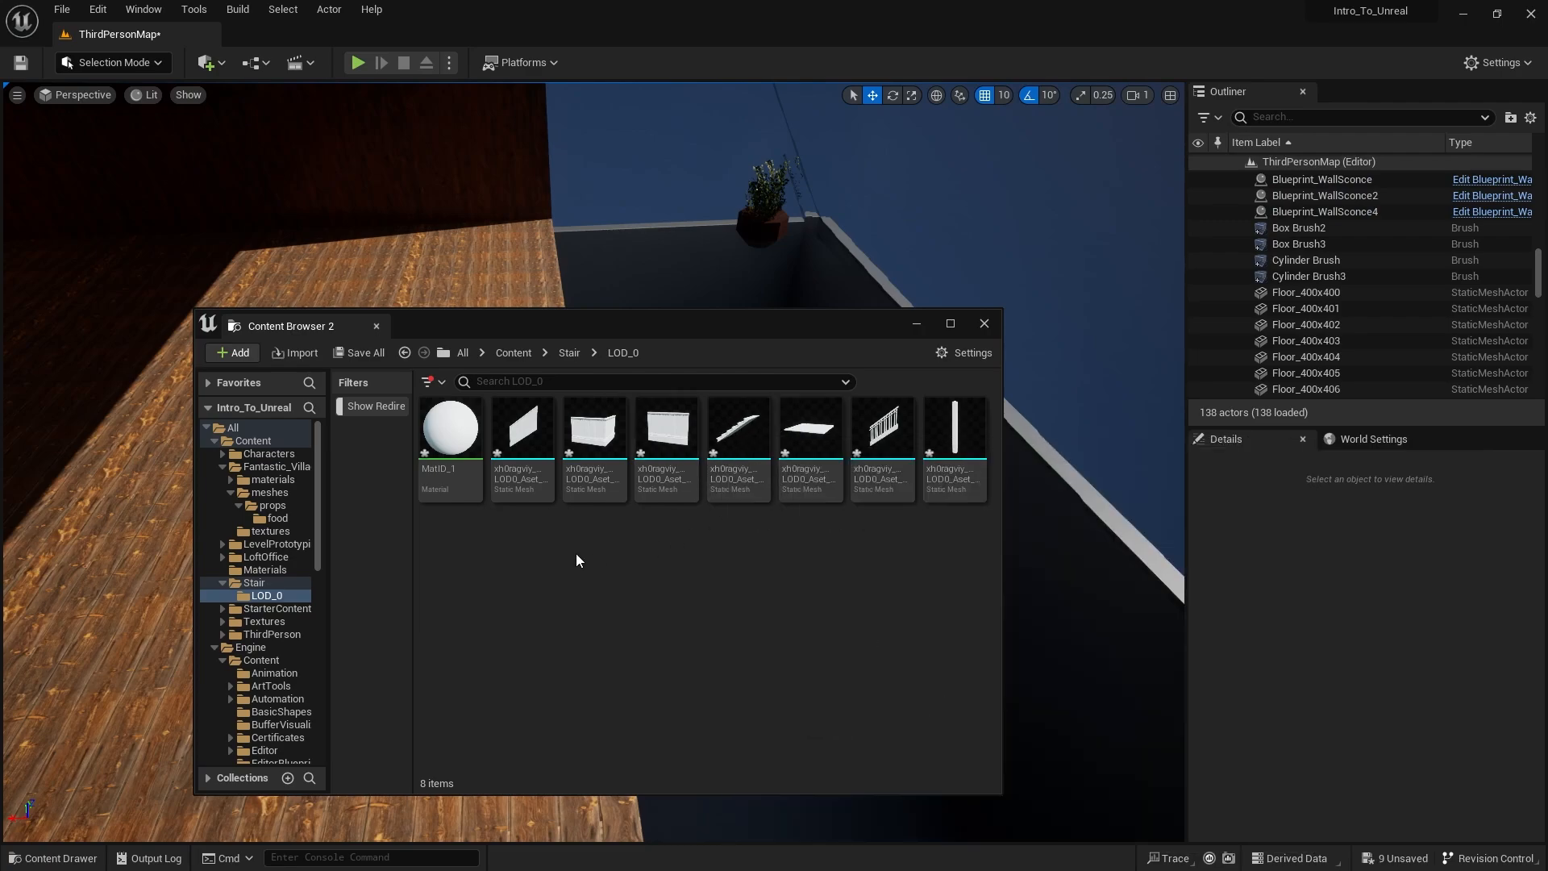
click(739, 435)
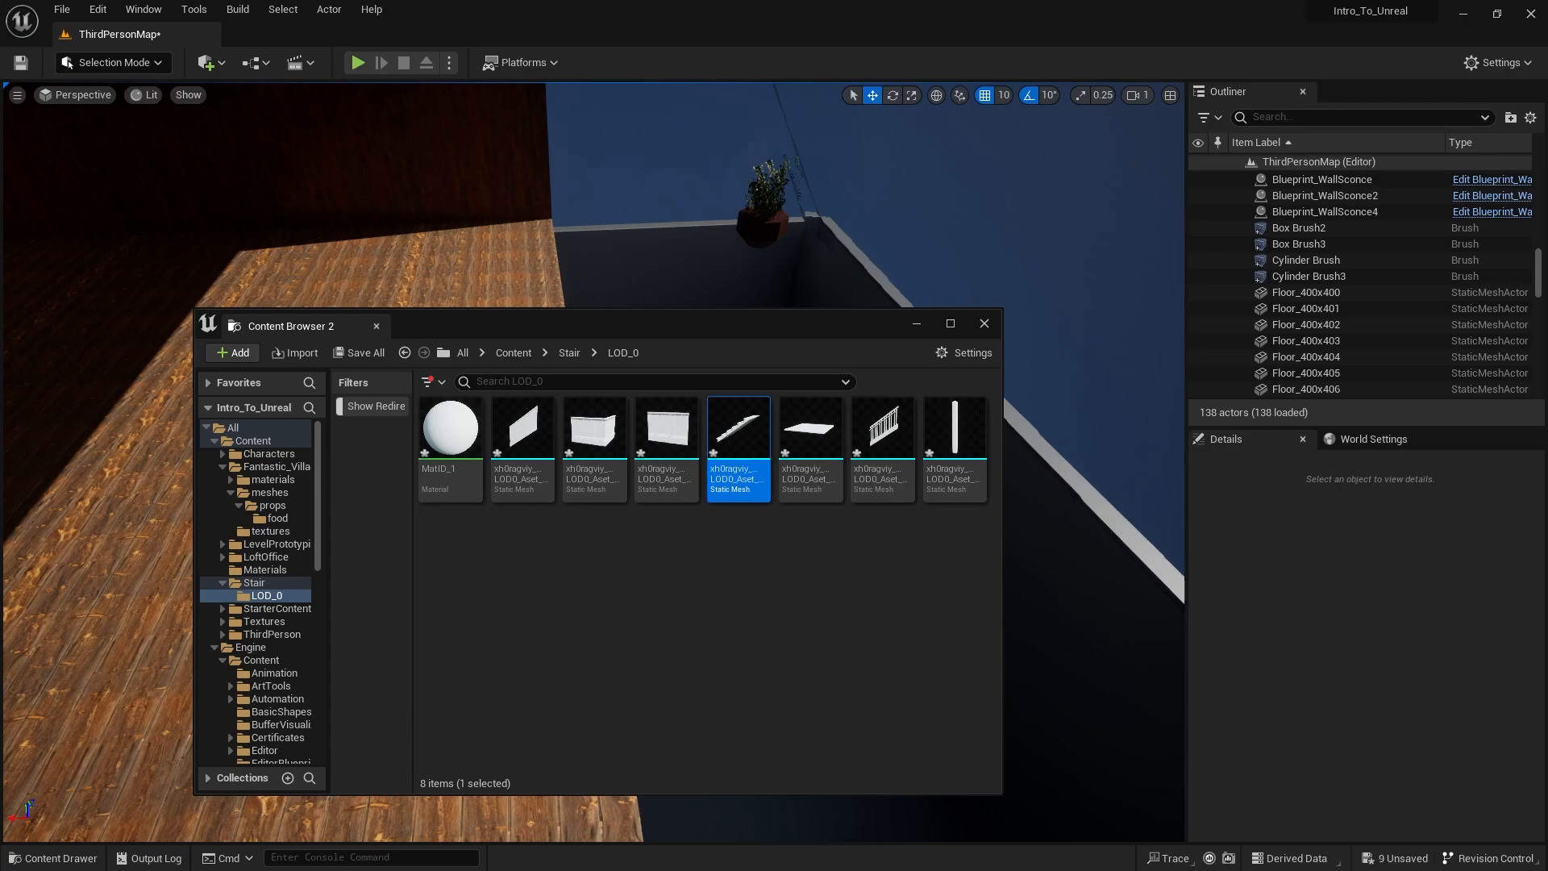
drag(0, 166, 727, 142)
drag(425, 395, 790, 379)
right_drag(425, 395, 500, 403)
right_drag(248, 505, 192, 487)
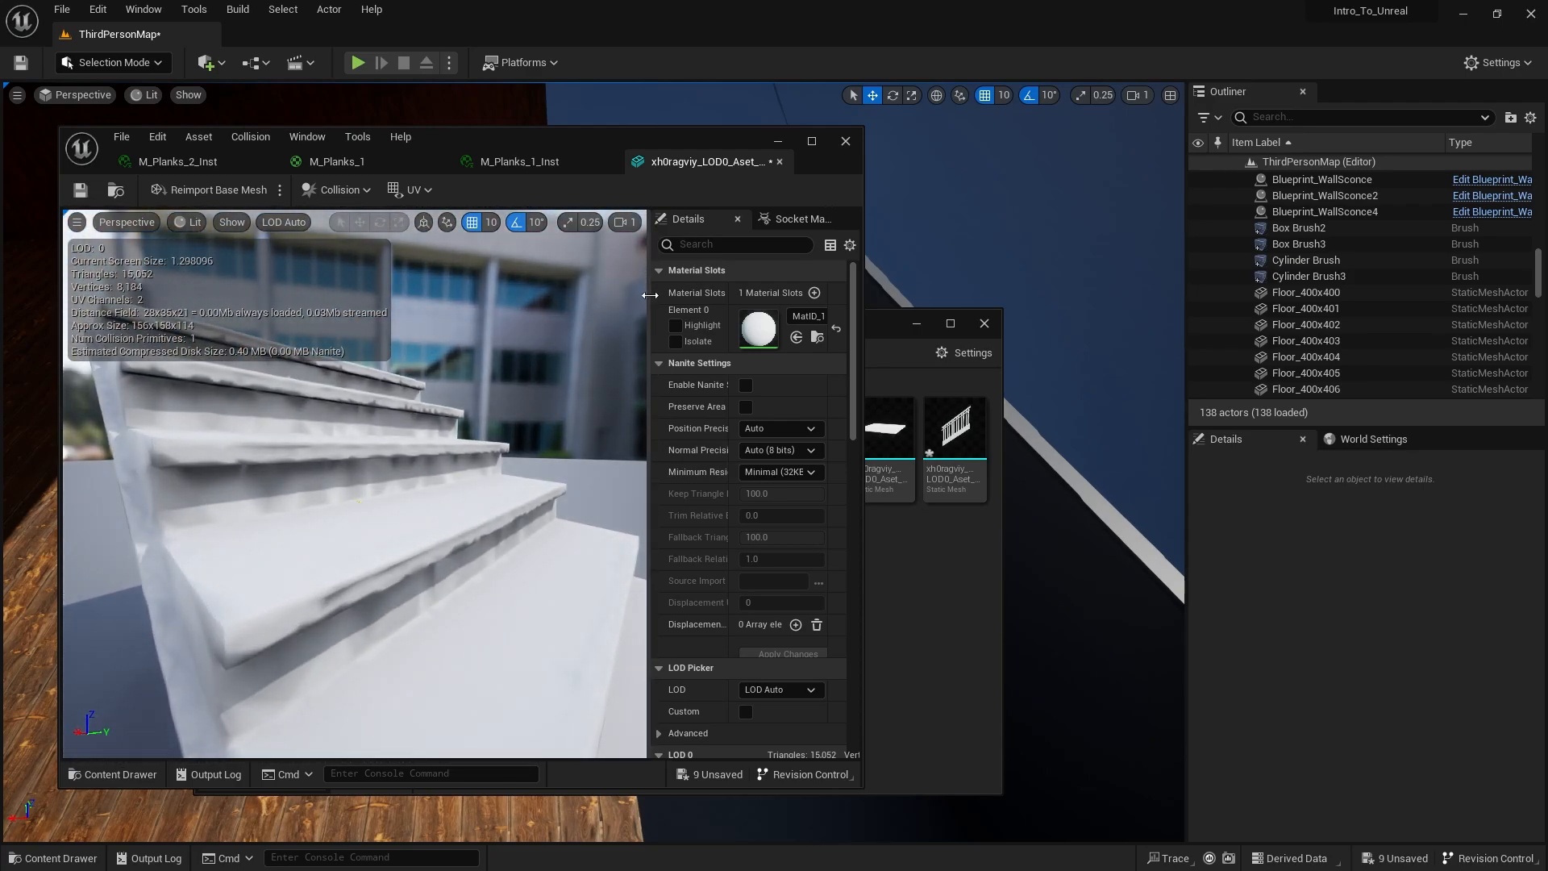
click(780, 163)
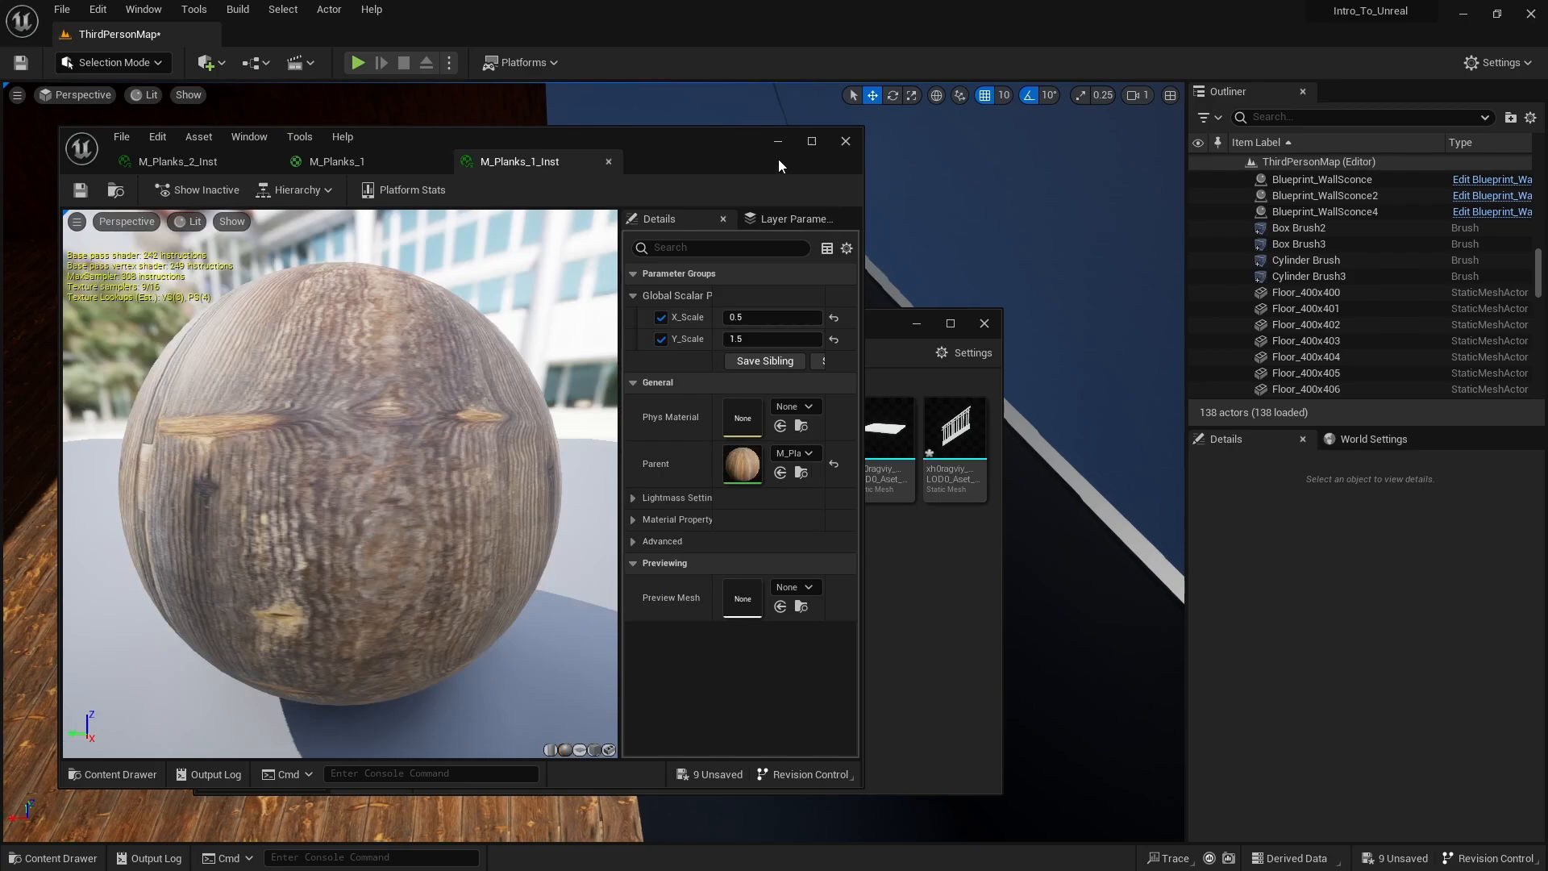
Step: Delete the LOD_0 folder with all its imported assets from the Stair folder
click(897, 327)
click(570, 352)
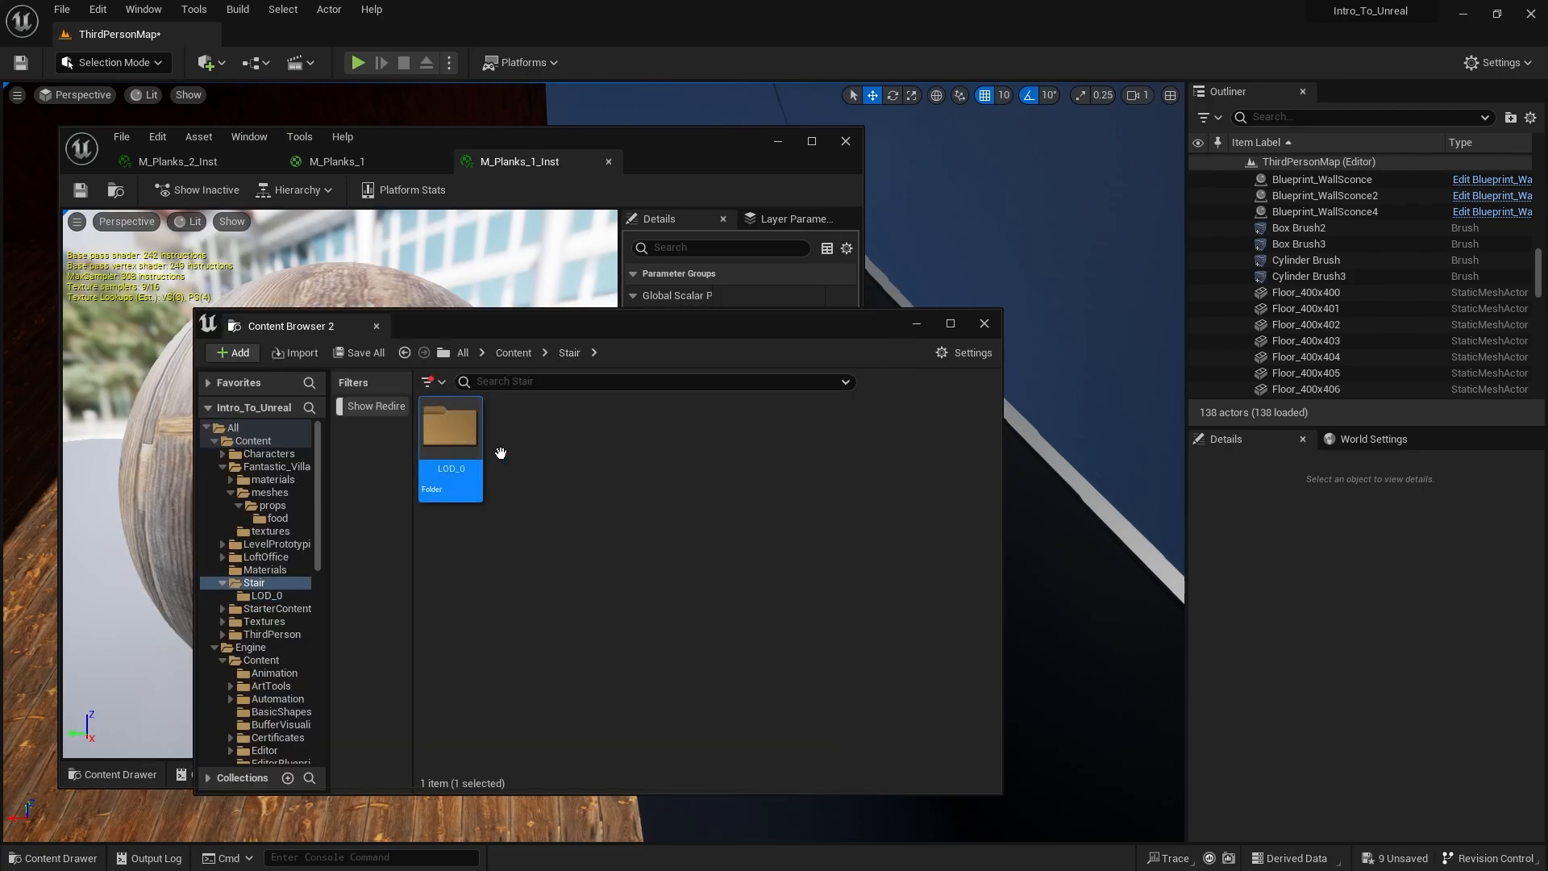
key(Delete)
click(617, 496)
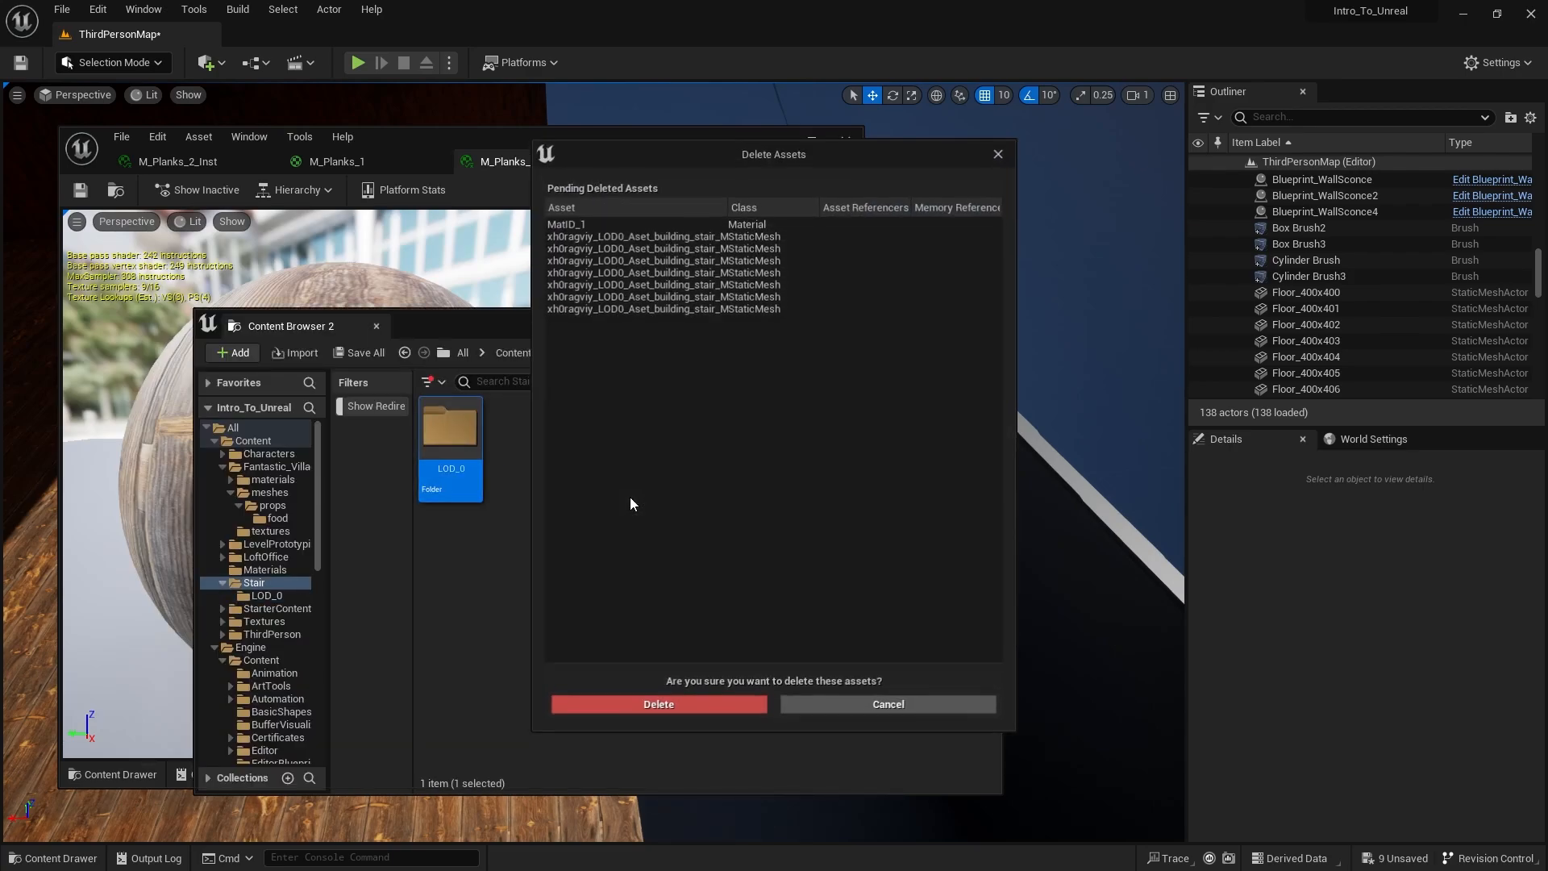
click(674, 706)
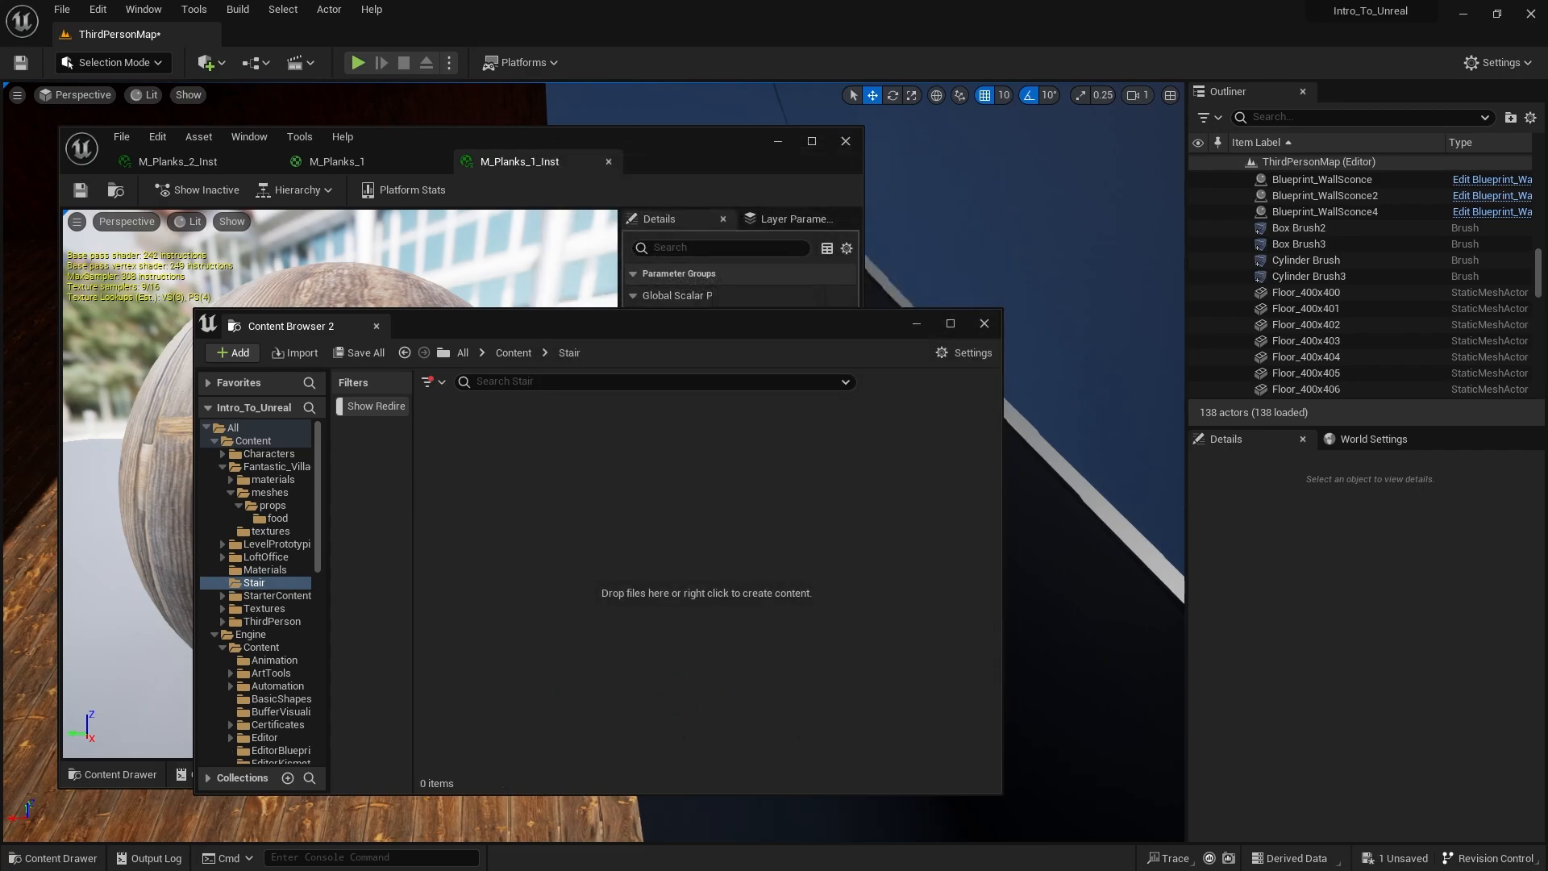
Step: Import all meshes of xh0ragviy_LOD3.fbx directly into the Stair folder with the default FBX options and dismiss the Message Log
drag(1547, 266, 1416, 266)
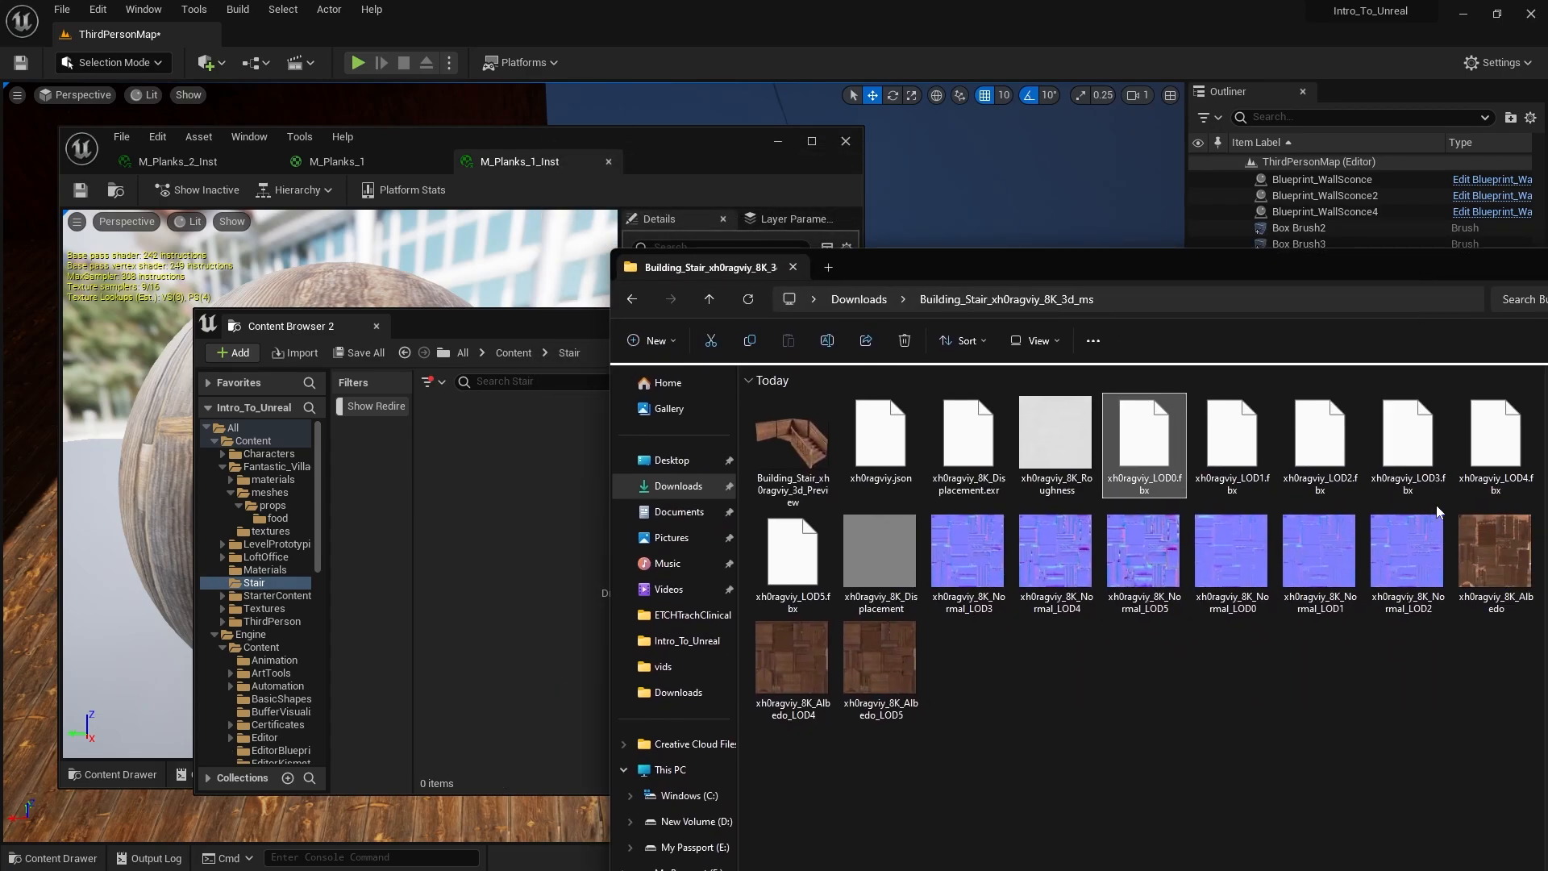
click(1412, 441)
drag(1335, 482, 480, 531)
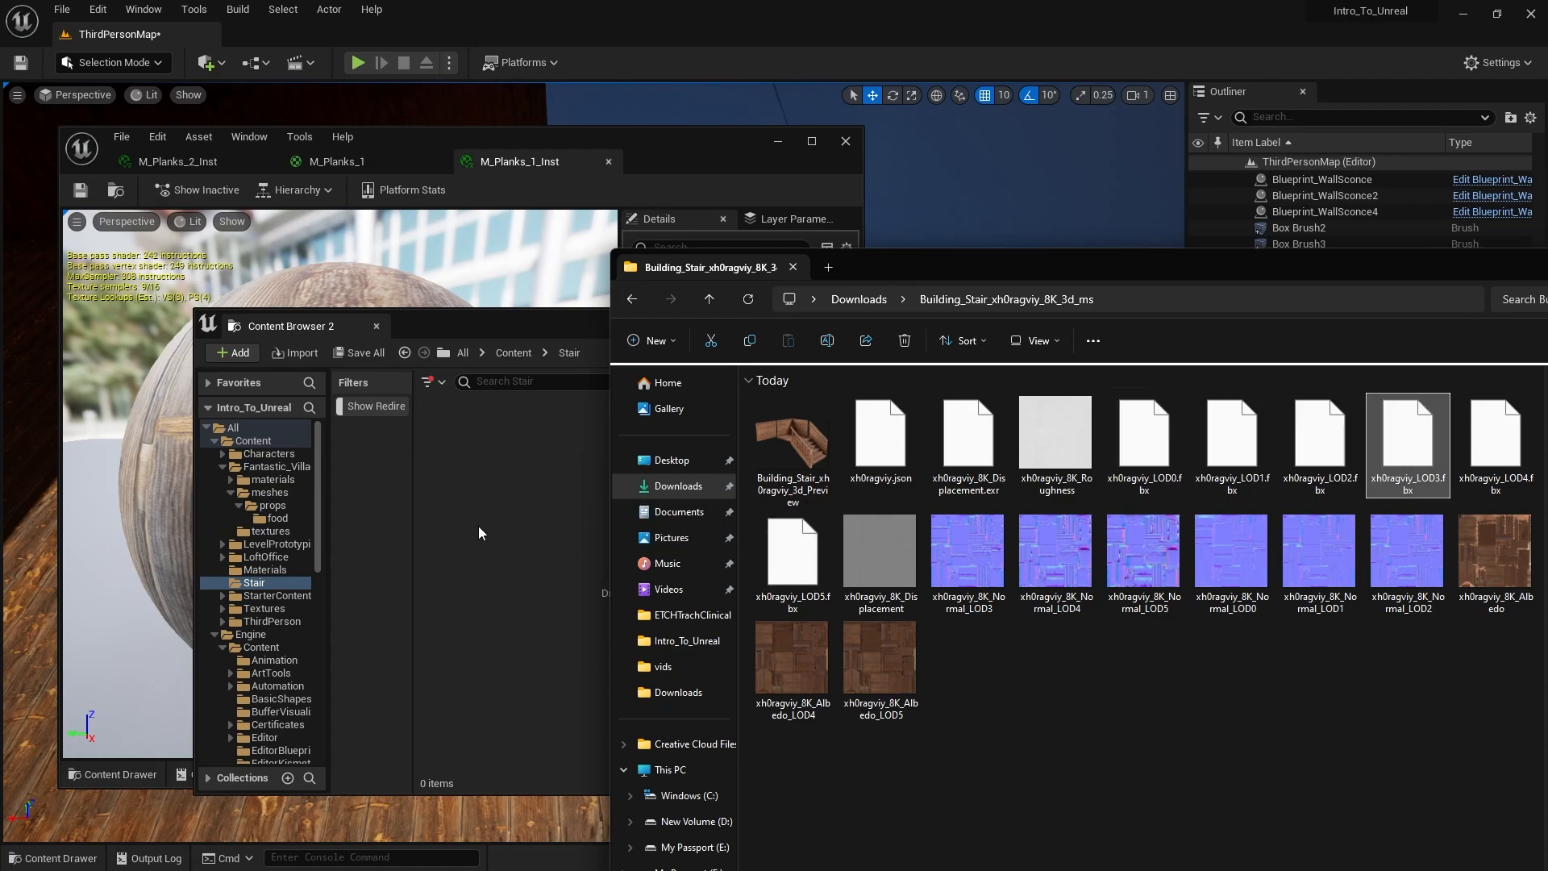
drag(1037, 272, 1547, 228)
click(726, 746)
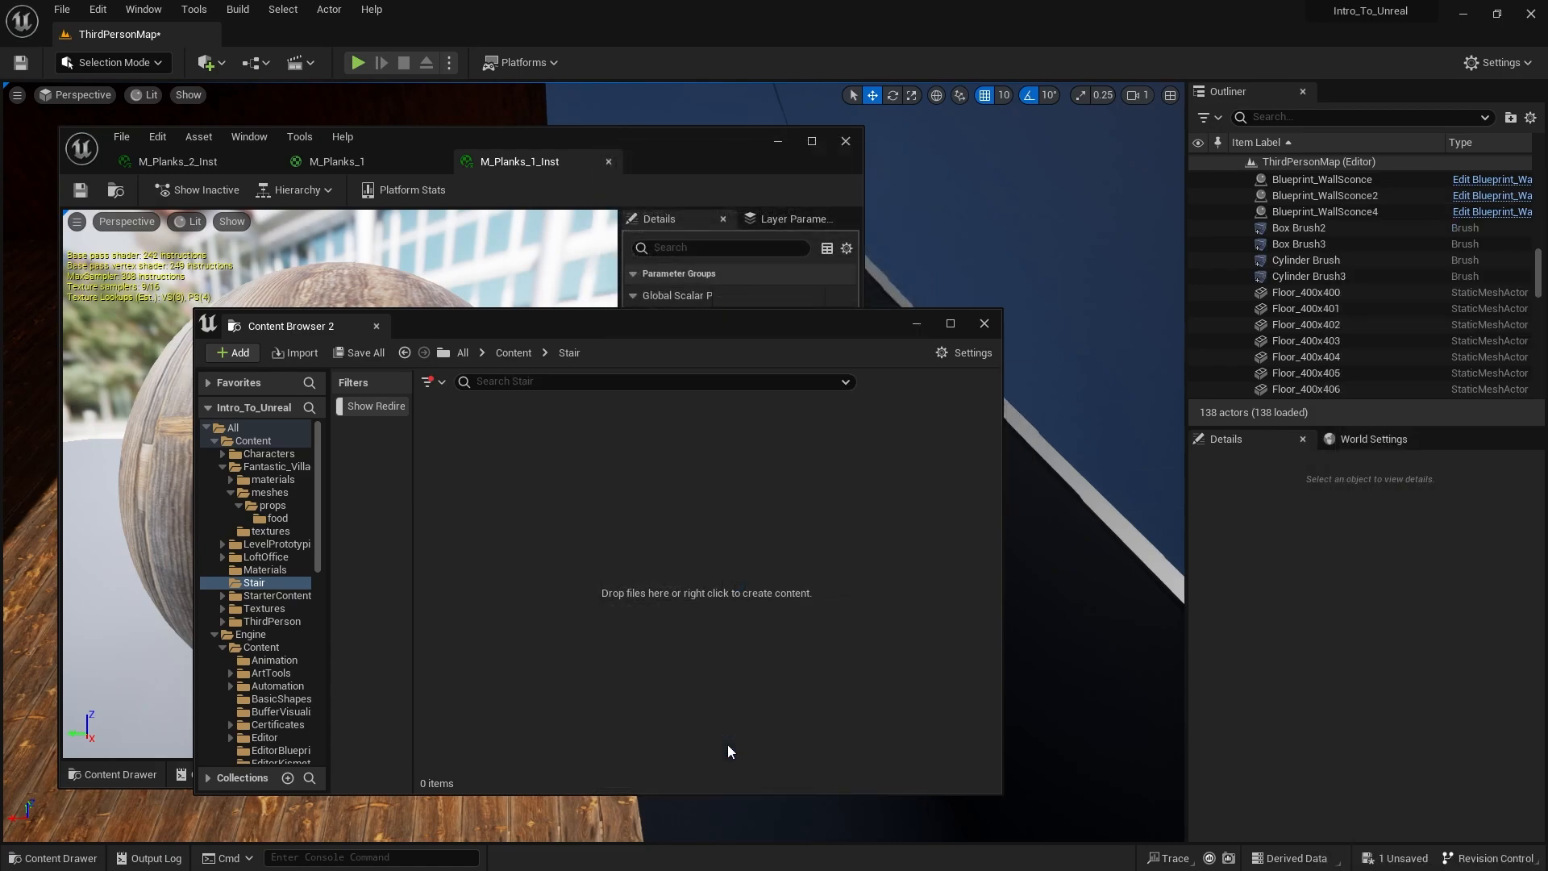
click(1403, 211)
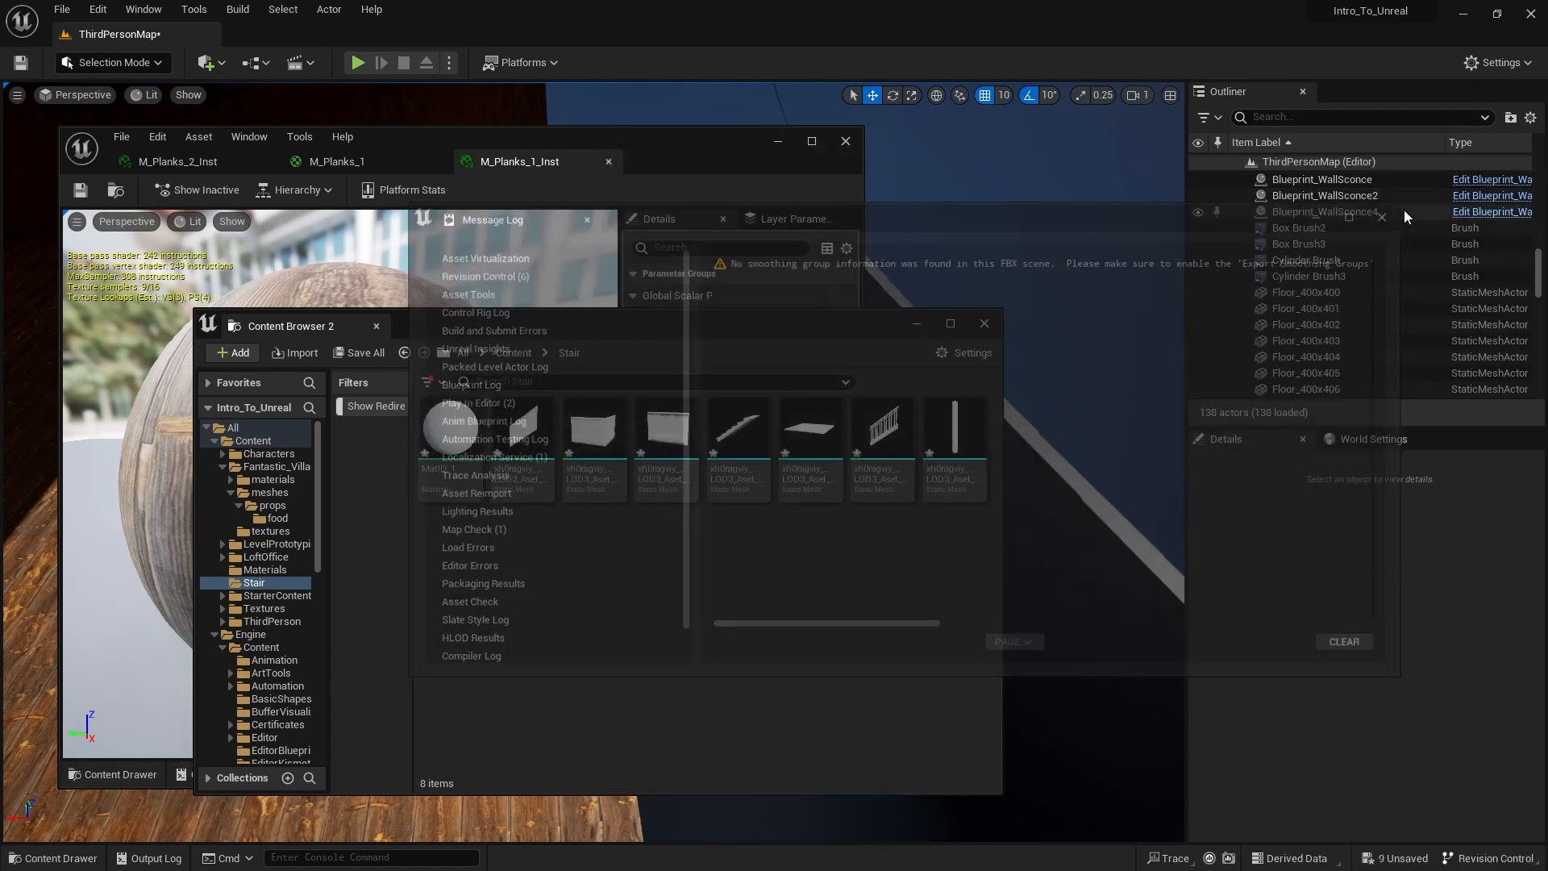
Step: Open the LOD3 stair-flight mesh in its editor and inspect the steps from several distances
double_click(732, 446)
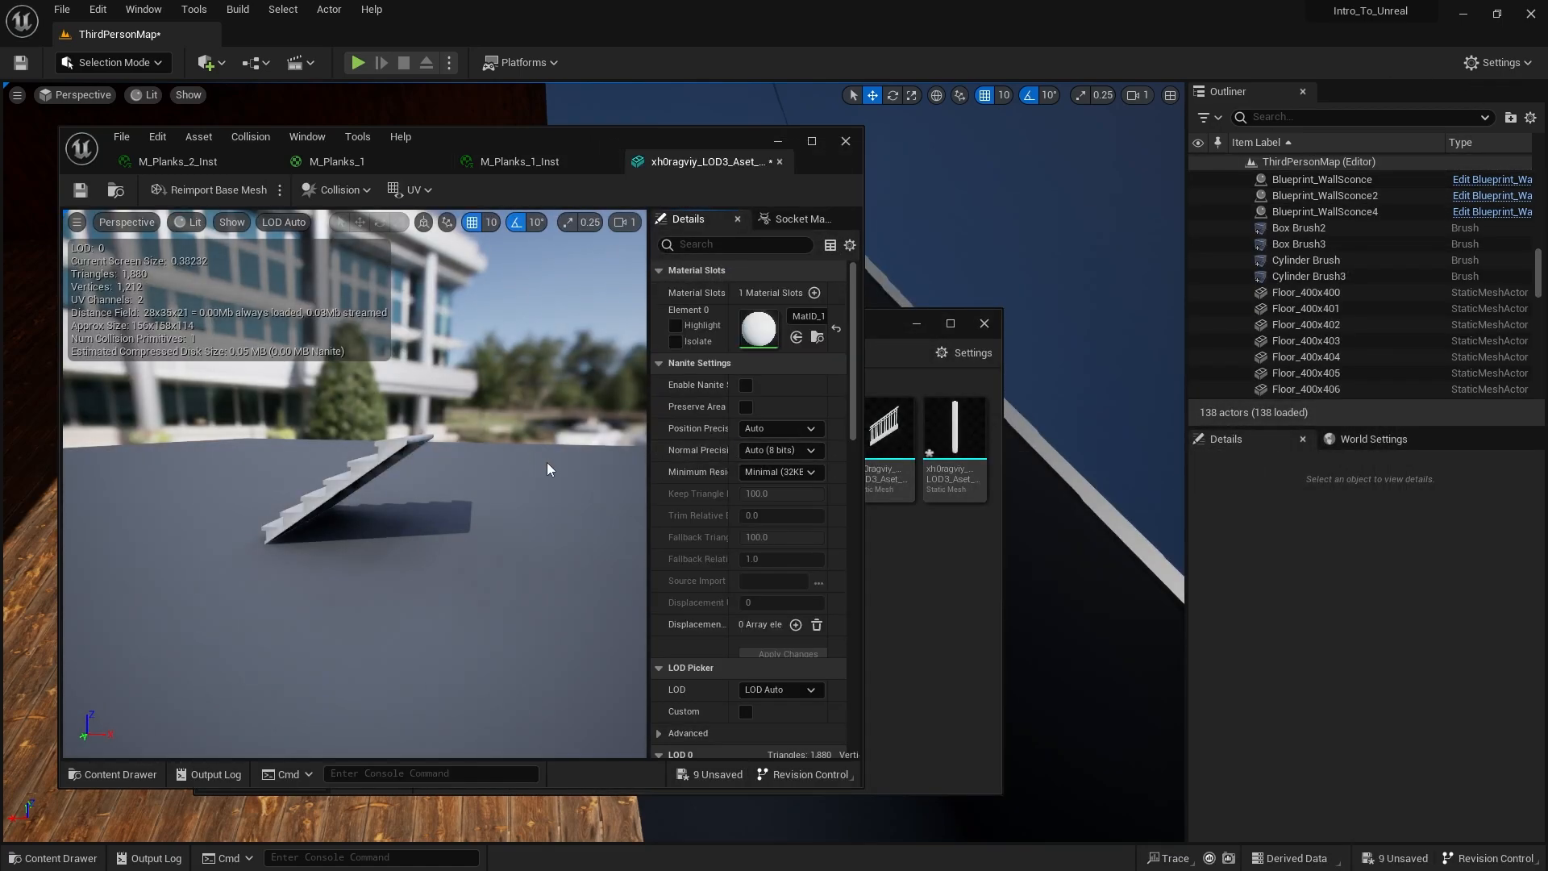
right_drag(547, 462, 694, 395)
key(w)
key(a)
key(w)
key(s)
key(w)
key(s)
Step: Inspect the LOD3 stair-railing mesh from several angles in its editor and minimize the asset editor window
click(957, 584)
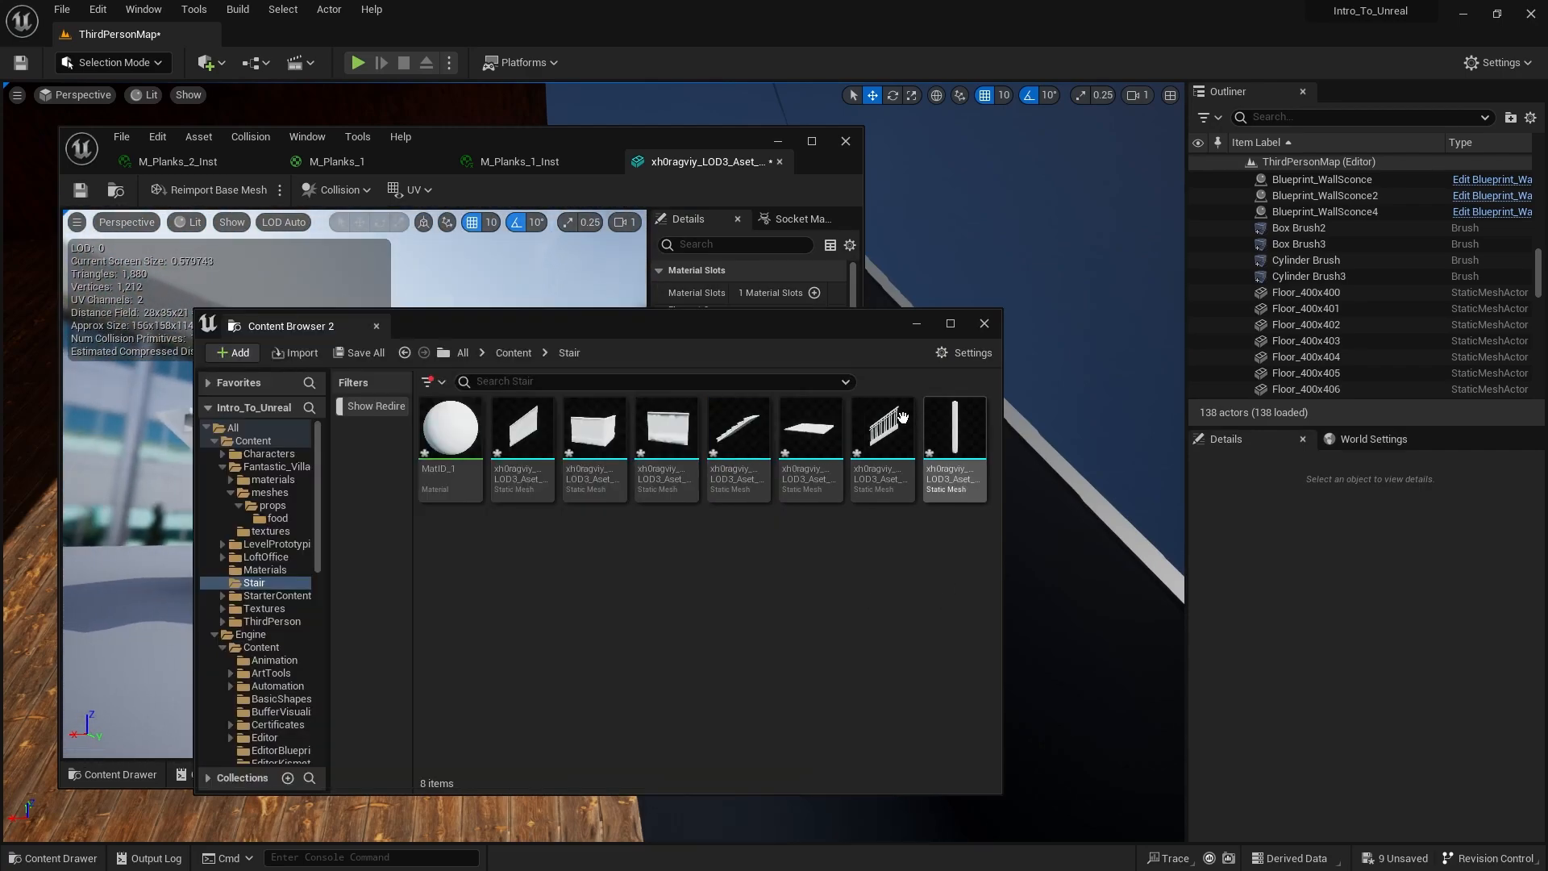
double_click(888, 427)
mouse_move(400, 403)
right_down()
mouse_move(419, 407)
mouse_move(412, 396)
mouse_move(436, 476)
mouse_move(605, 416)
mouse_move(411, 407)
right_up()
key(w)
key(a)
key(a)
key(s)
key(d)
key(w)
key(s)
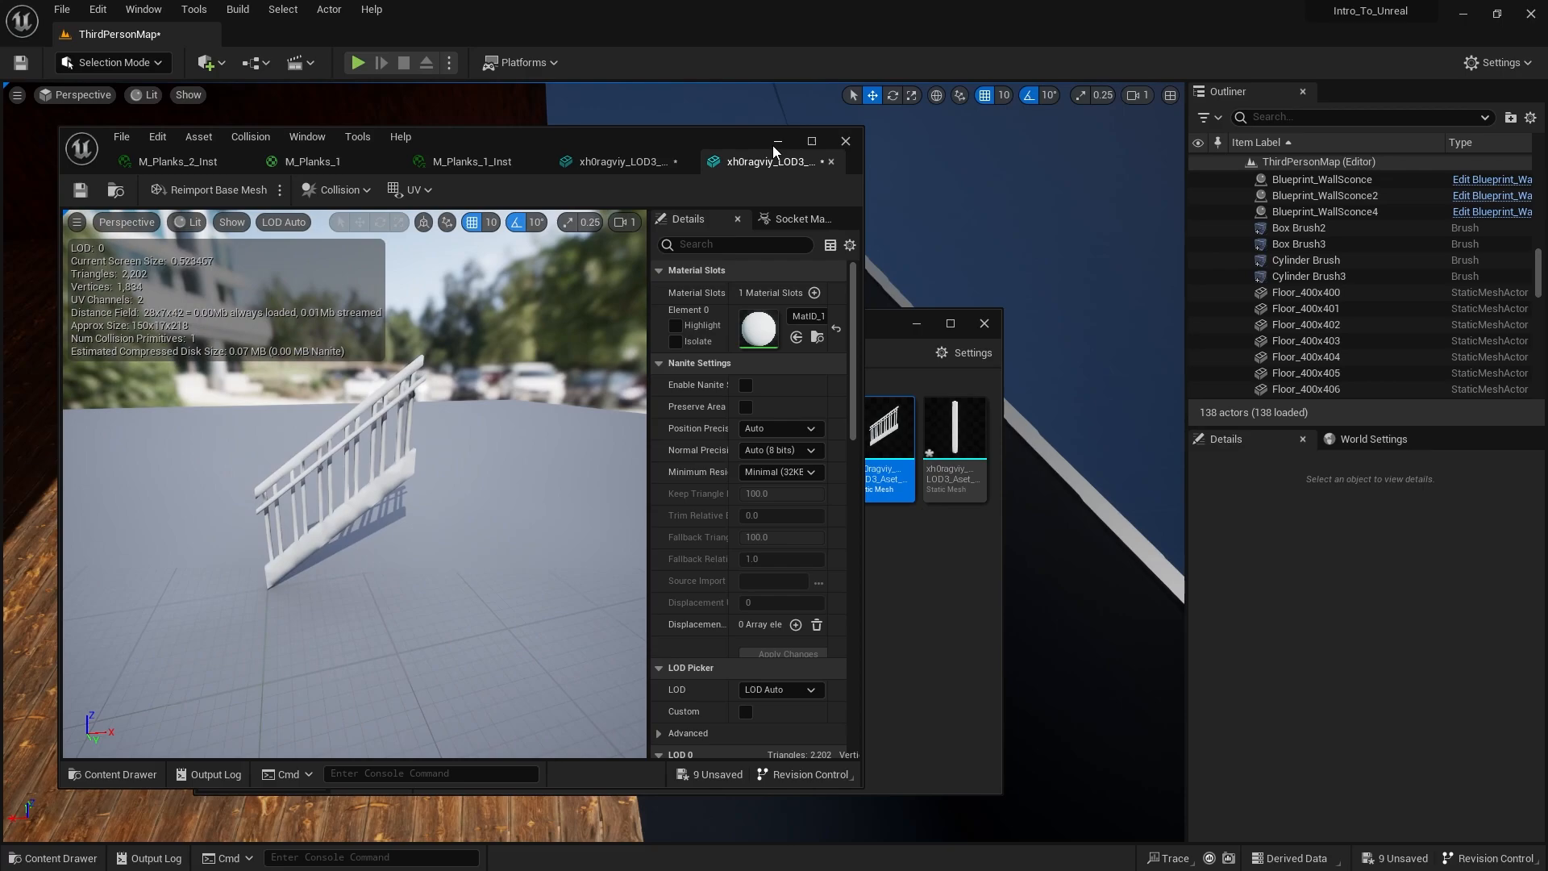
click(778, 141)
Step: Place the flat LOD3 landing mesh on the dark stairwell floor, with the Content Browser moved clear of the area
drag(710, 330, 492, 505)
mouse_move(725, 329)
right_down()
mouse_move(750, 347)
mouse_move(726, 403)
mouse_move(750, 355)
mouse_move(726, 359)
right_up()
key(d)
drag(592, 613, 677, 476)
right_drag(677, 474, 790, 455)
key(w)
key(a)
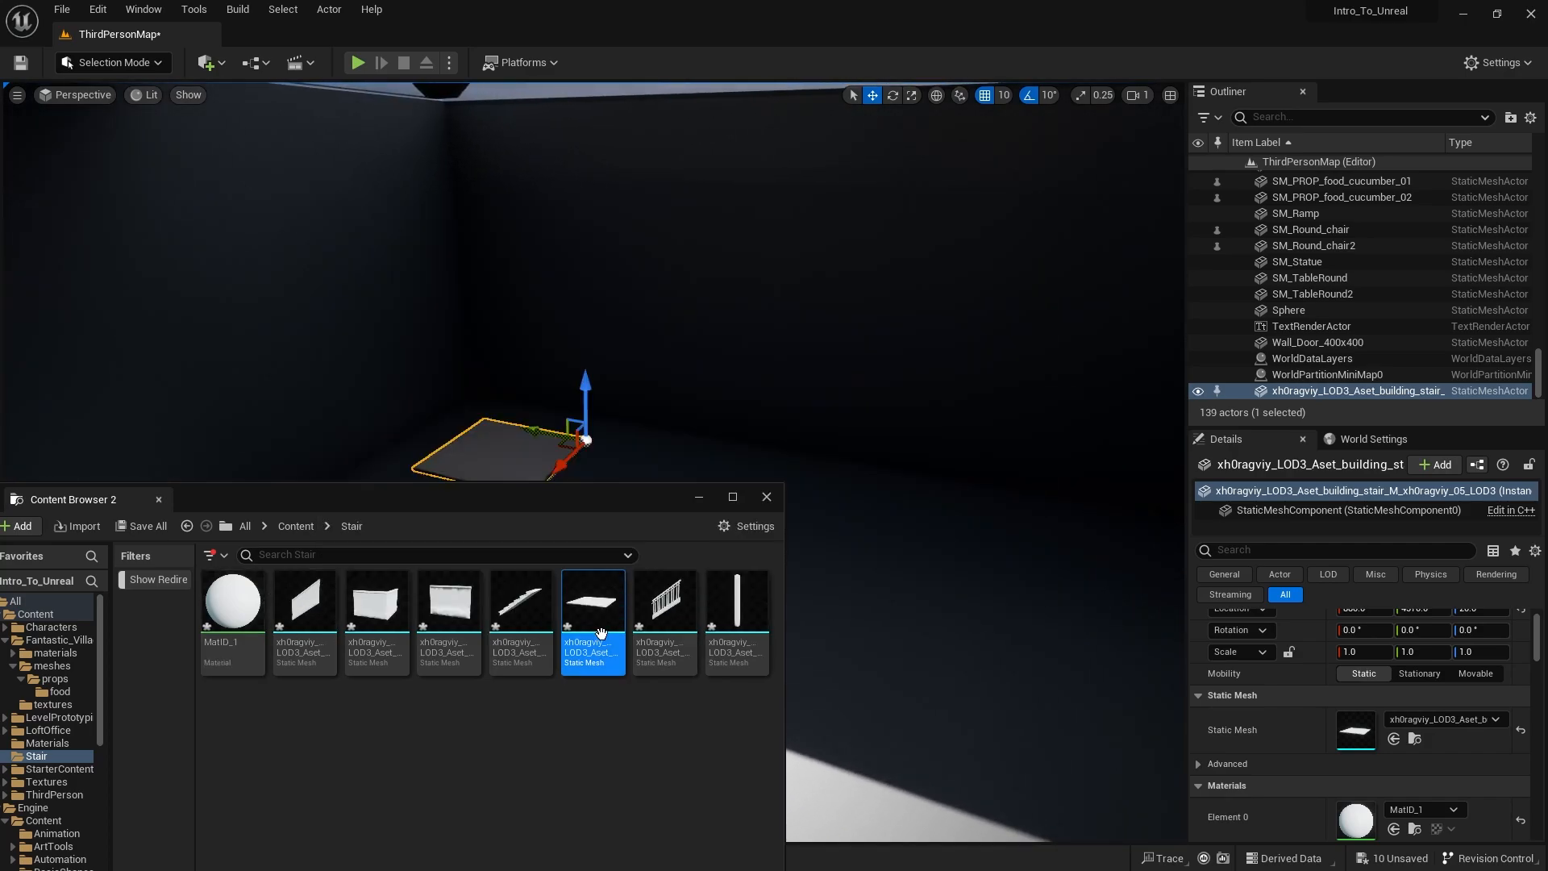
drag(529, 592, 919, 484)
right_drag(927, 513, 927, 556)
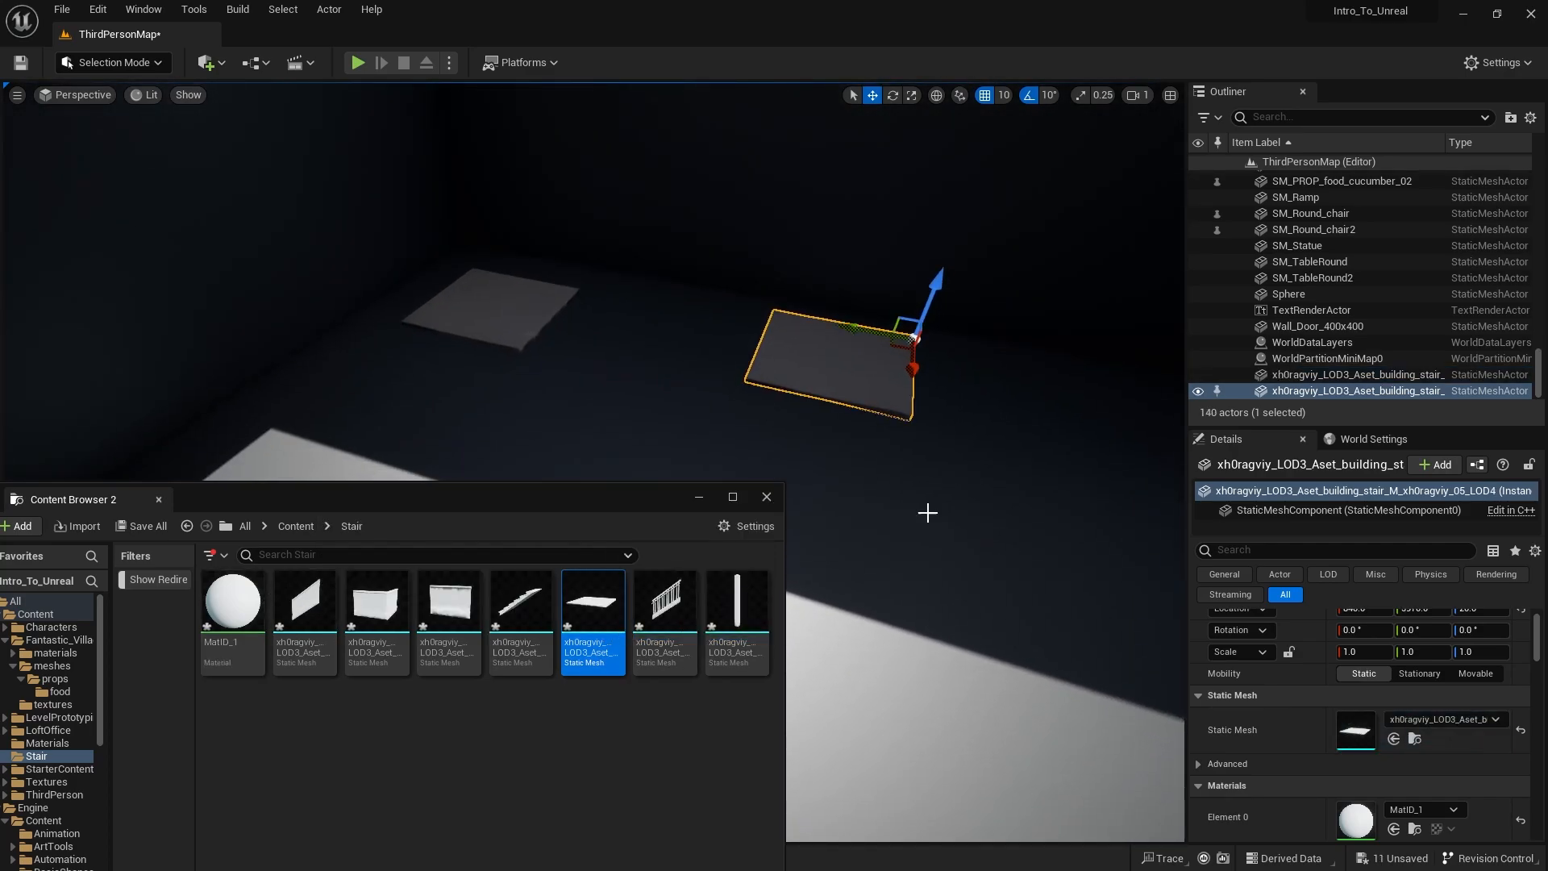
key(Delete)
Step: Place the LOD3 stair-flight mesh in the stairwell near the landing and rotate it 90° about the vertical axis
drag(521, 601, 909, 399)
right_drag(934, 439, 637, 435)
key(e)
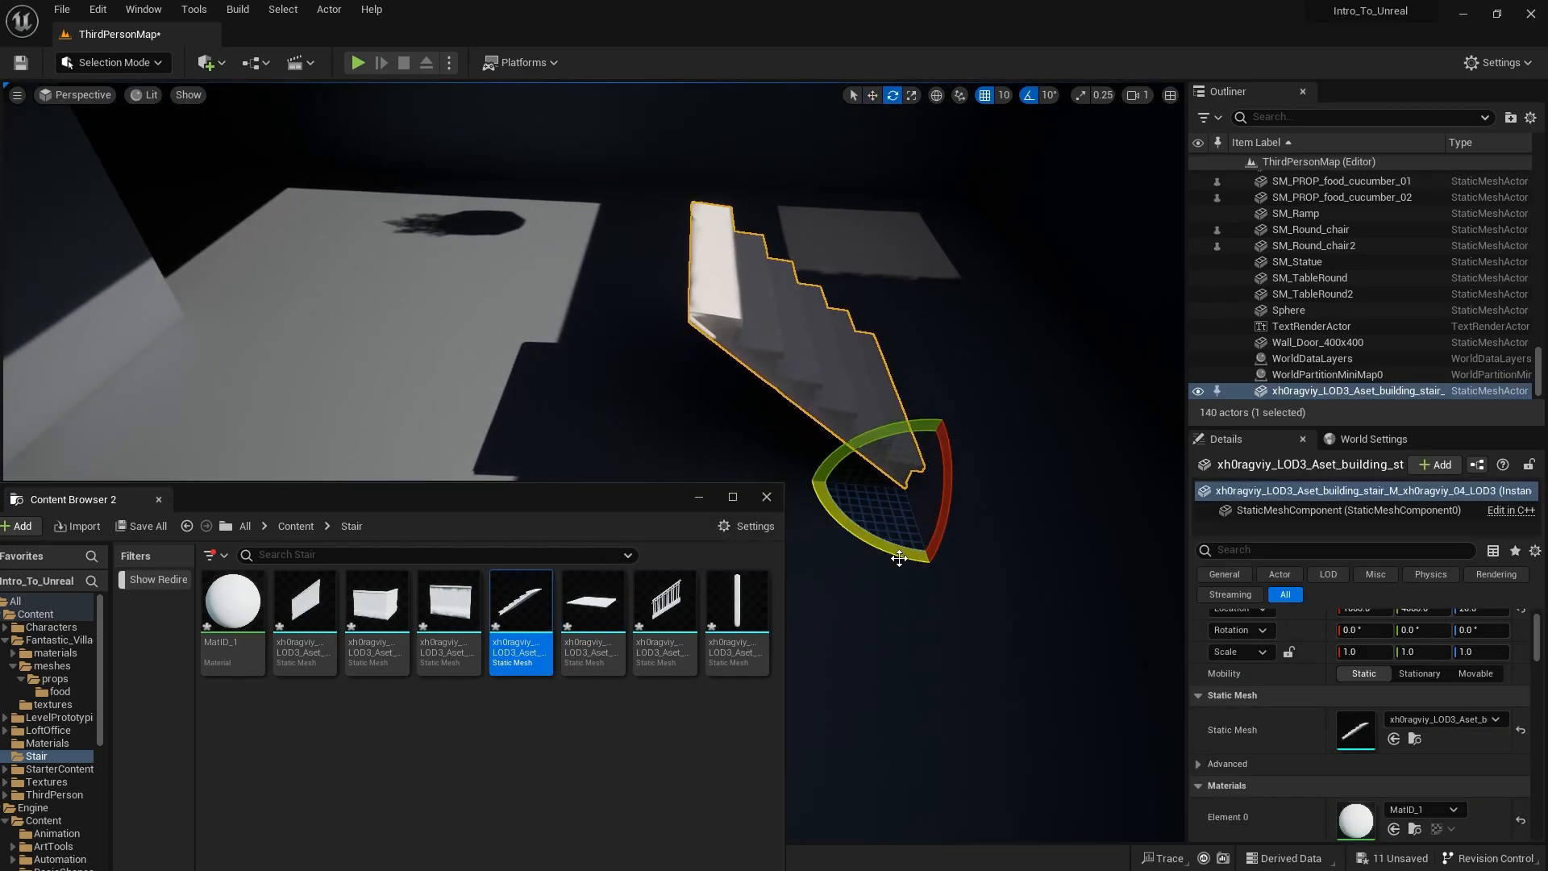
drag(899, 558, 766, 556)
Step: Move the stair flight sideways along the X axis toward the stairwell wall
right_drag(1033, 481, 1129, 500)
key(w)
right_drag(975, 494, 1040, 500)
key(s)
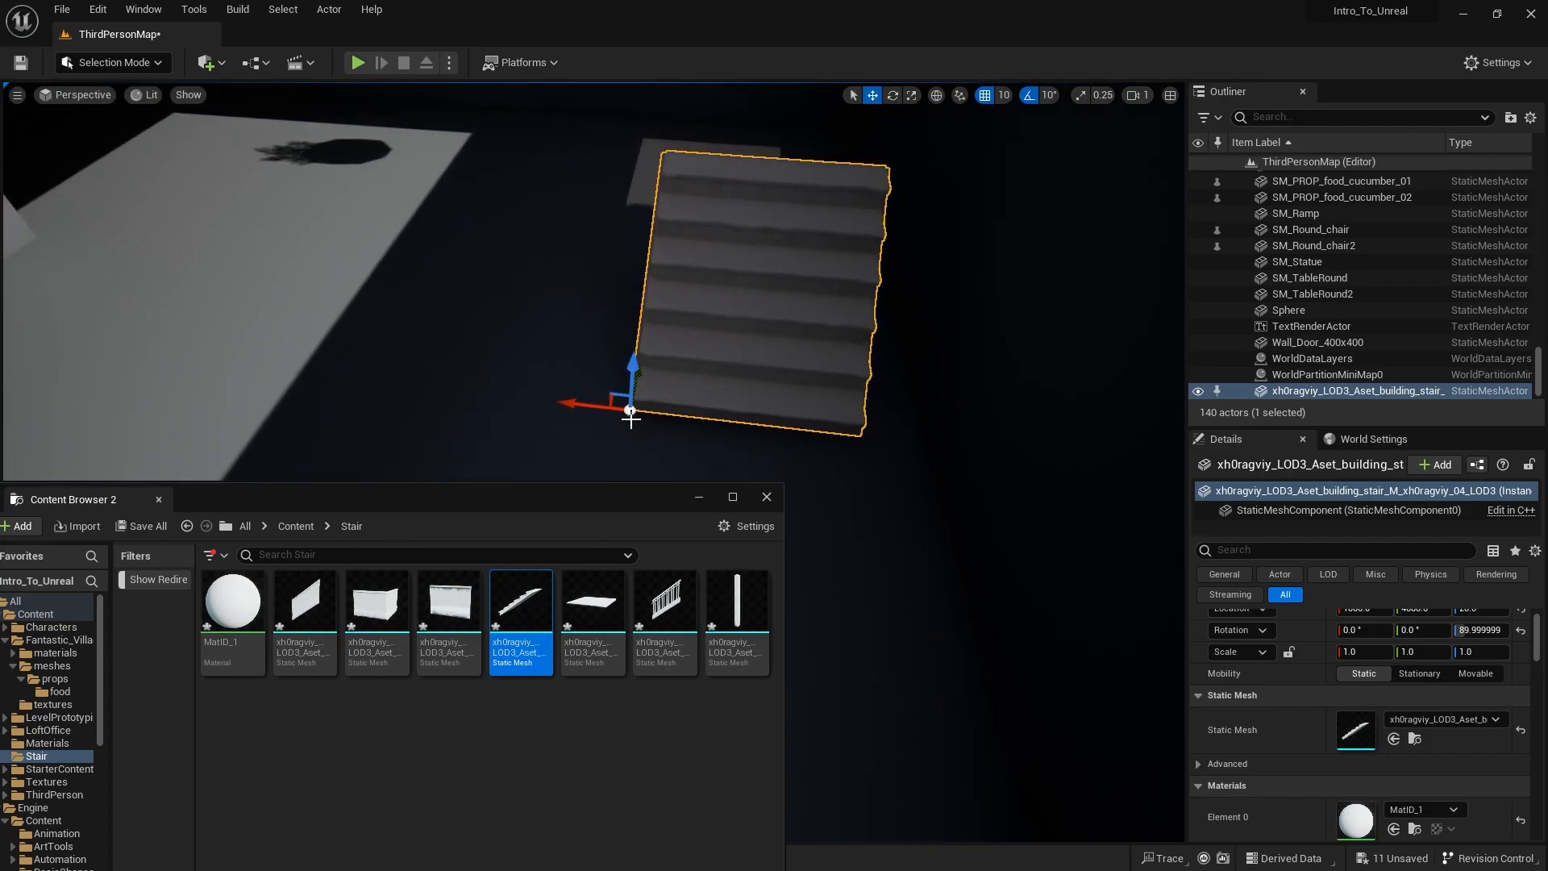
drag(574, 410, 630, 423)
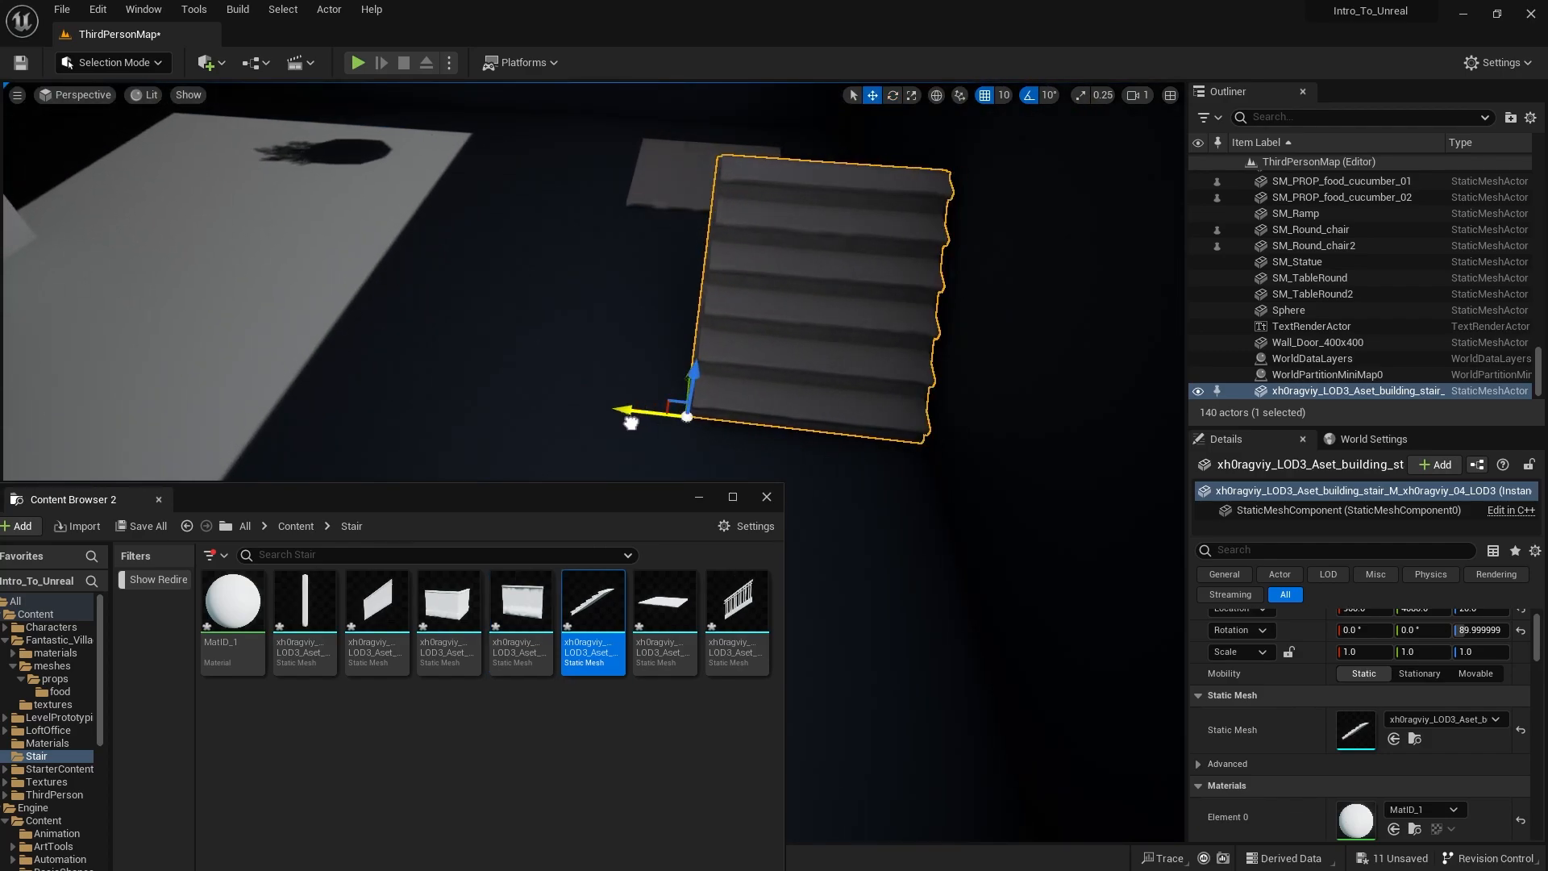
Step: Add a Point Light by the stair flight to illuminate the dark stairwell
right_drag(630, 423, 674, 416)
key(d)
mouse_move(713, 268)
right_down()
mouse_move(746, 270)
mouse_move(712, 268)
right_up()
key(w)
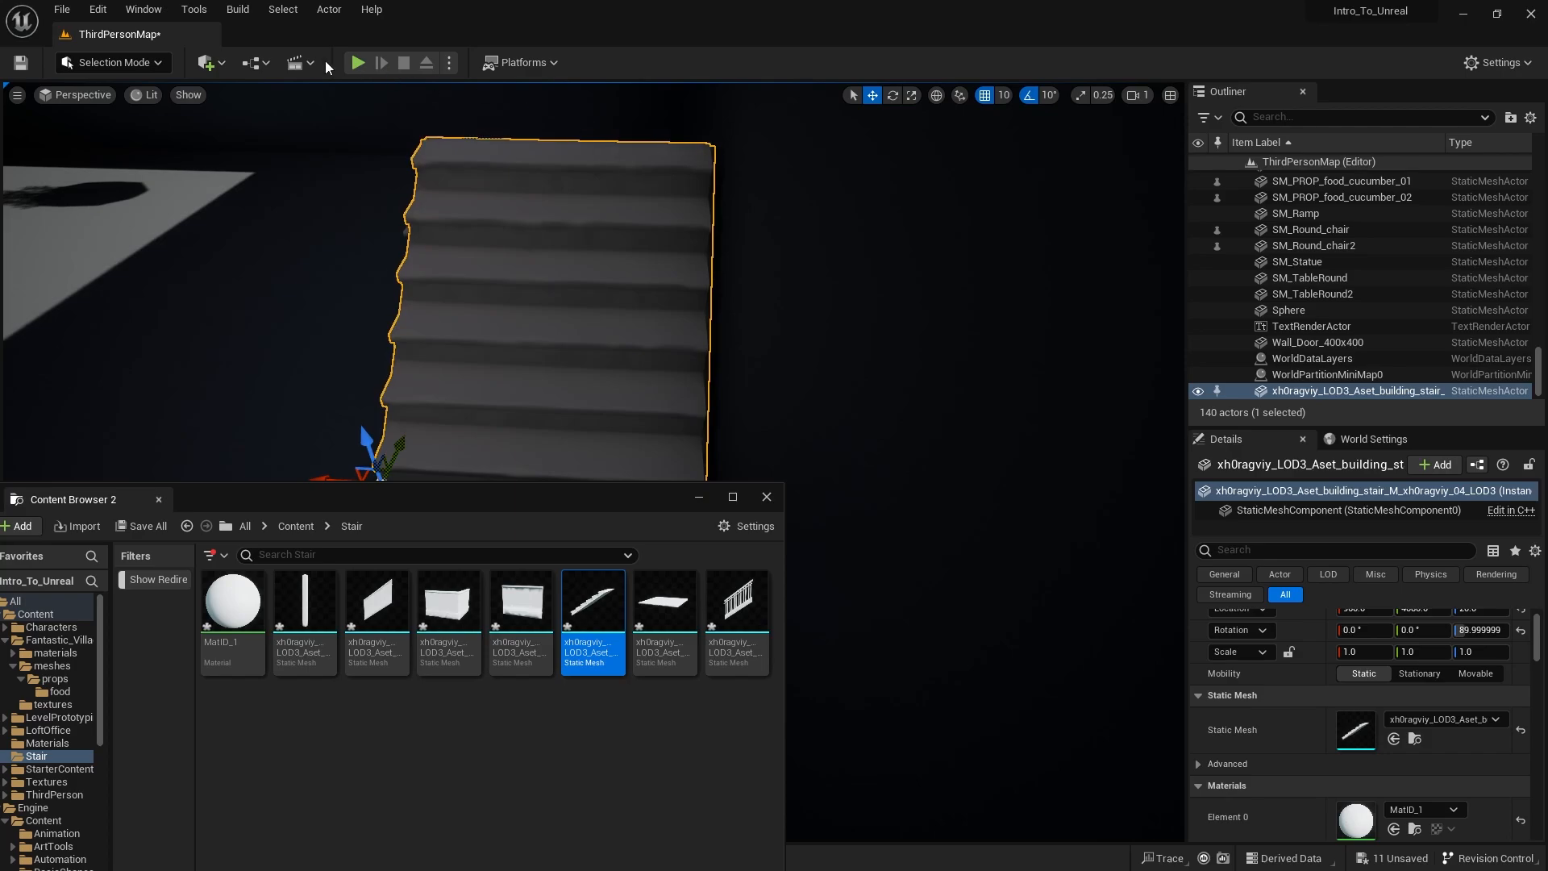
click(211, 63)
mouse_move(246, 213)
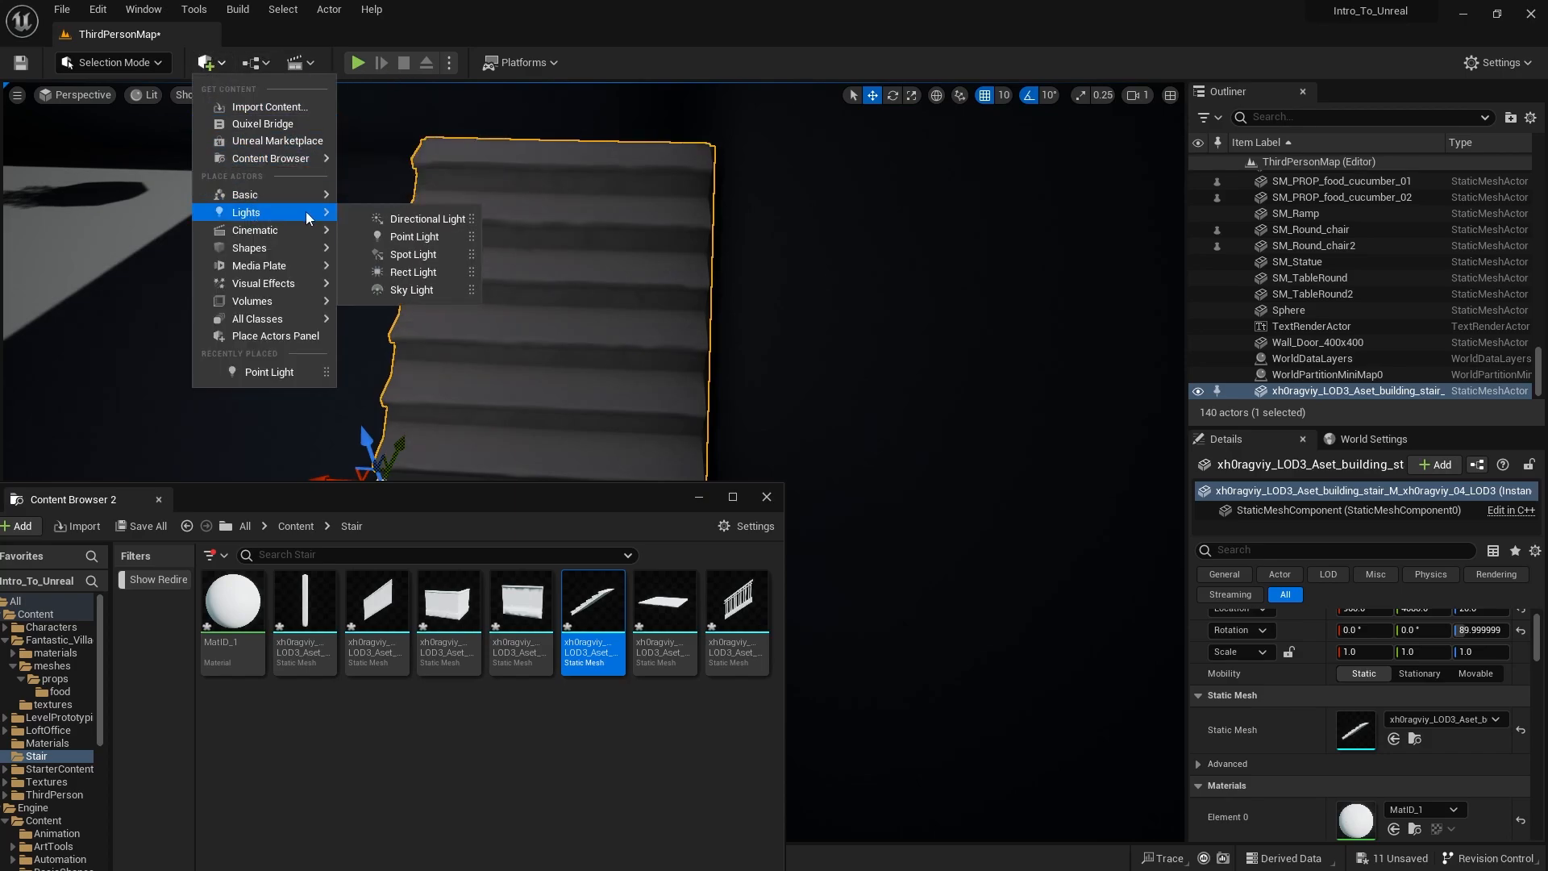
click(423, 235)
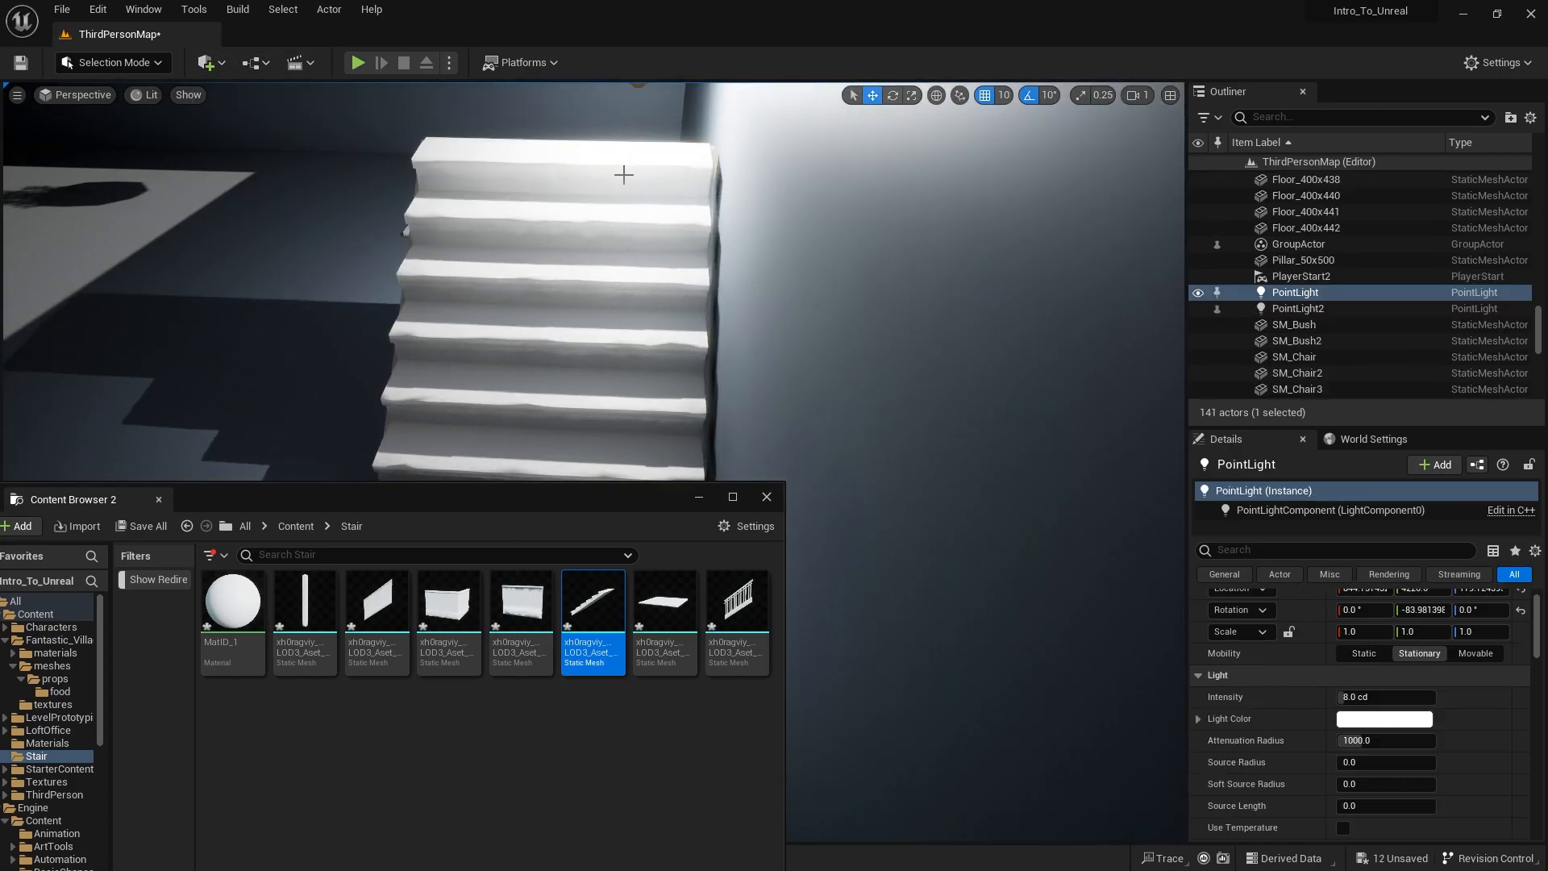
Step: Turn off location grid snapping and nudge the stair flight along the X axis to line up with the stairwell wall
click(986, 96)
right_drag(788, 221, 806, 286)
key(s)
click(582, 278)
drag(345, 413, 350, 413)
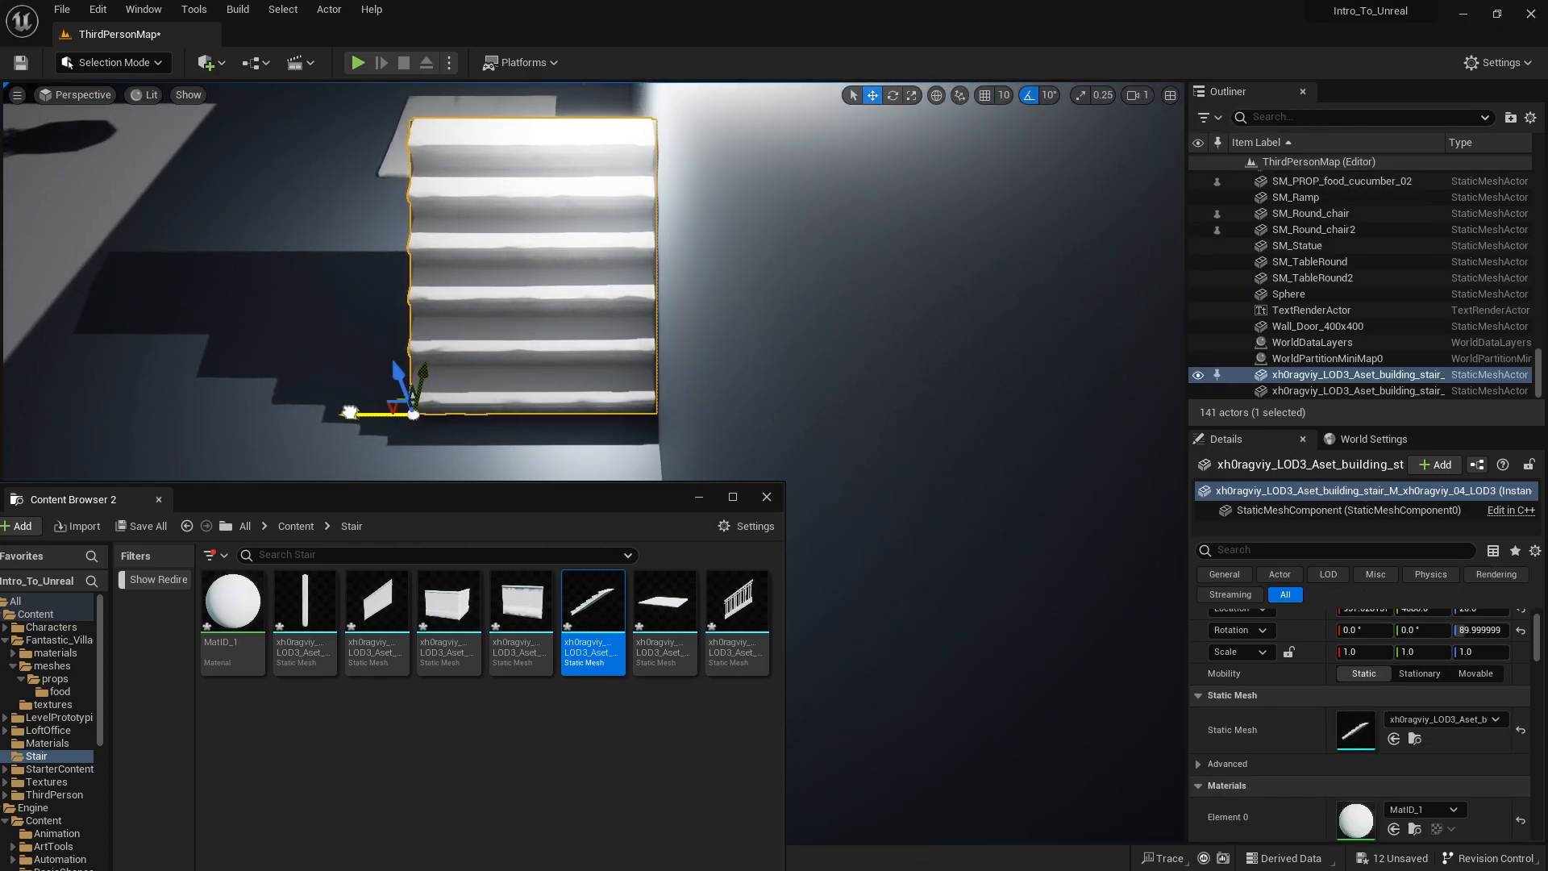
Step: Duplicate the stair flight upward and shift the copy along the Y axis to continue from the first flight's top
right_drag(442, 280, 577, 133)
key(s)
key(s)
right_drag(713, 317, 823, 359)
key(w)
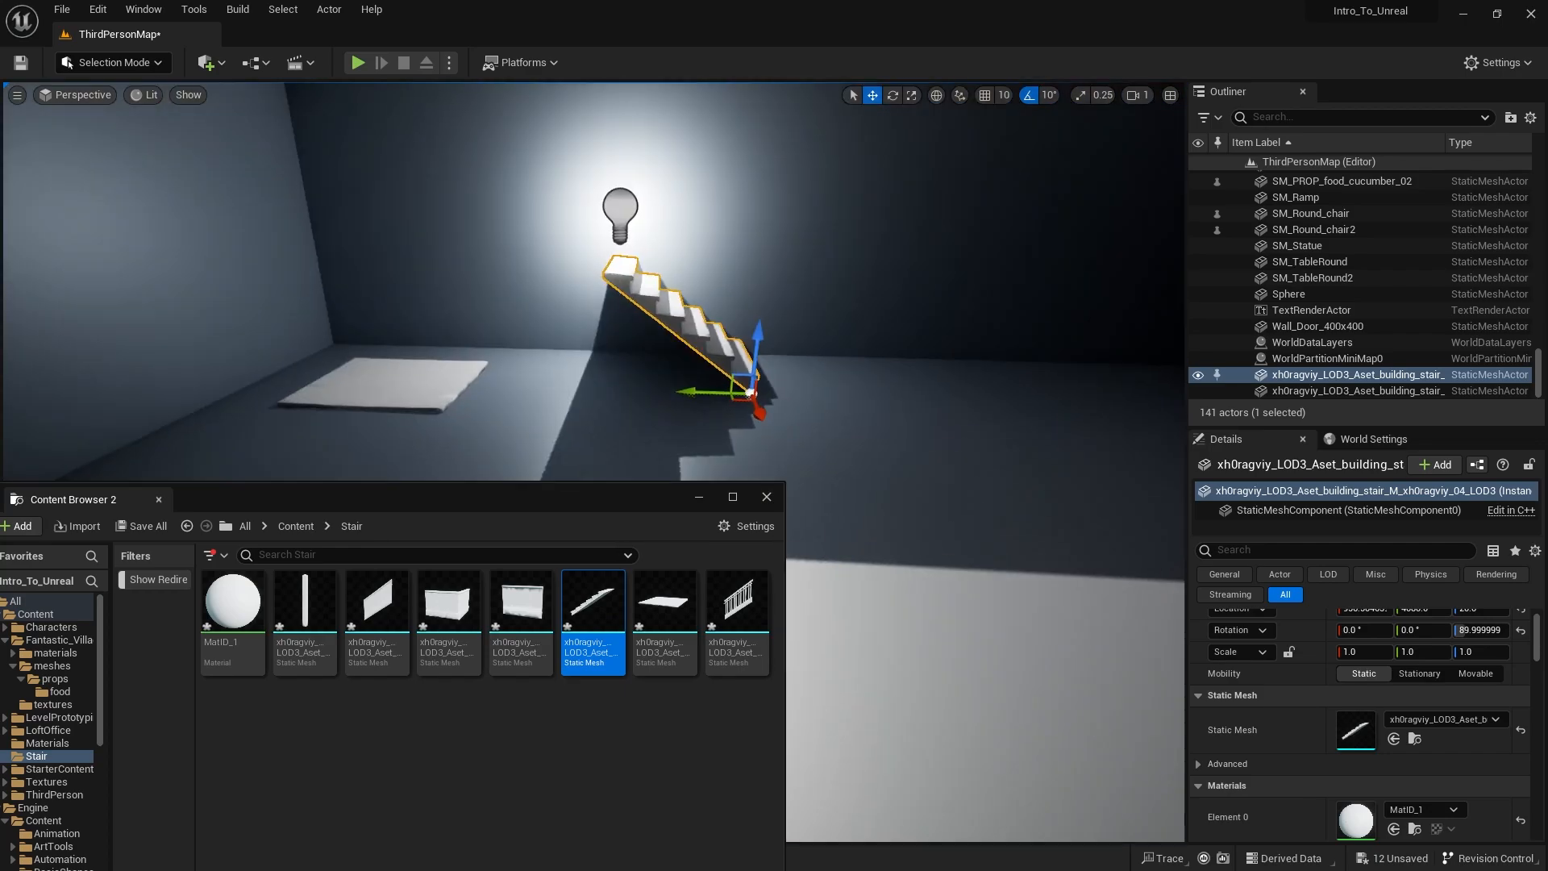
alt+drag(764, 335, 773, 224)
drag(696, 294, 520, 291)
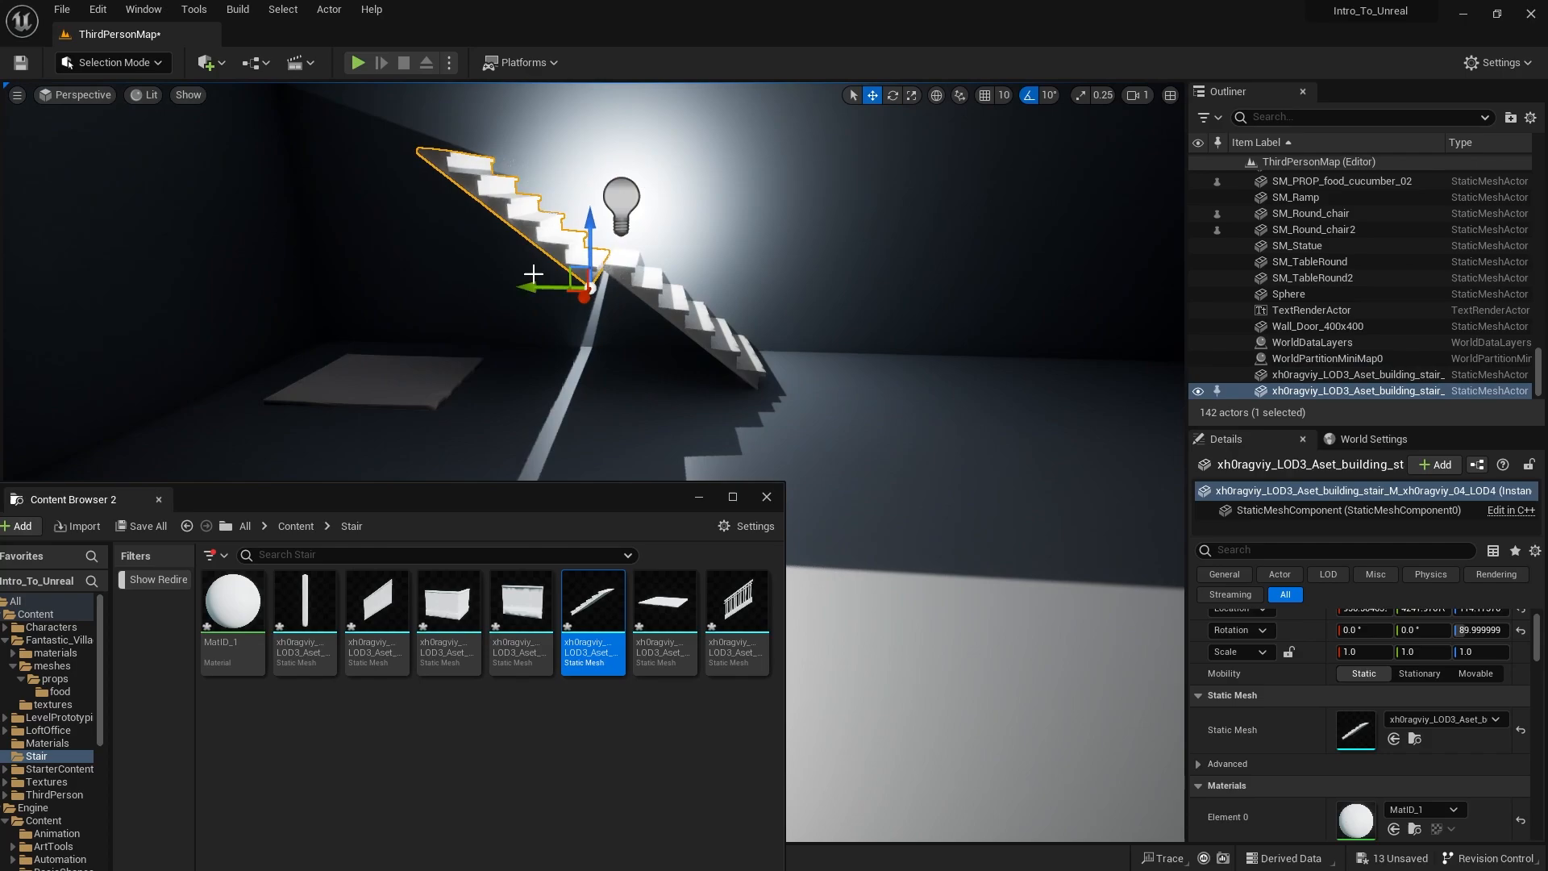
Step: Raise the duplicated flight slightly and slide it along the Y axis against the top step of the lower flight
scroll(567, 307, up, 4)
right_drag(567, 308, 597, 251)
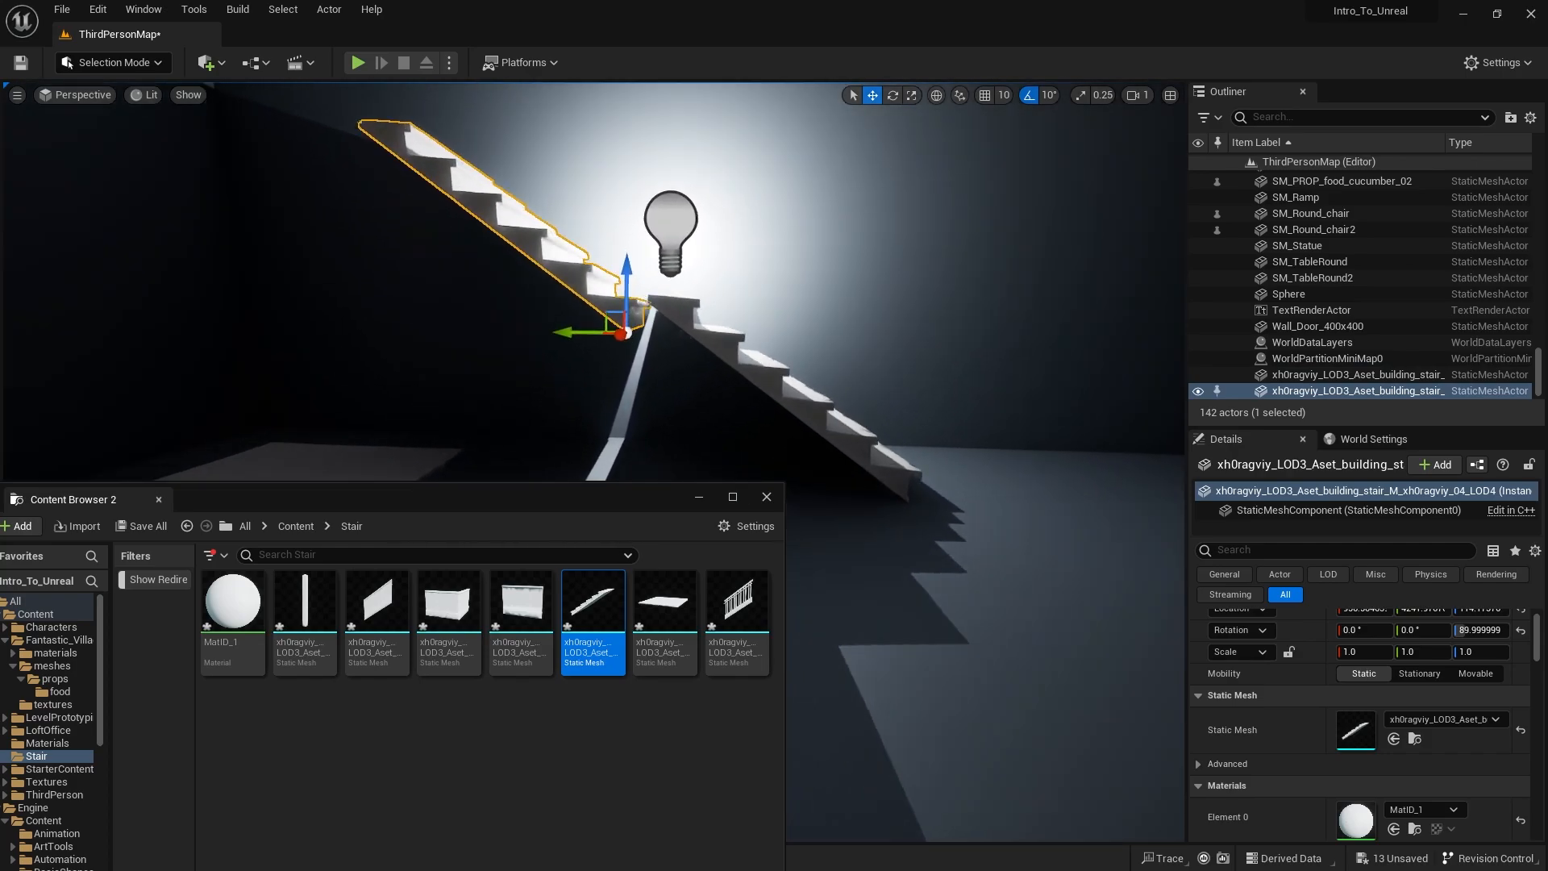
key(w)
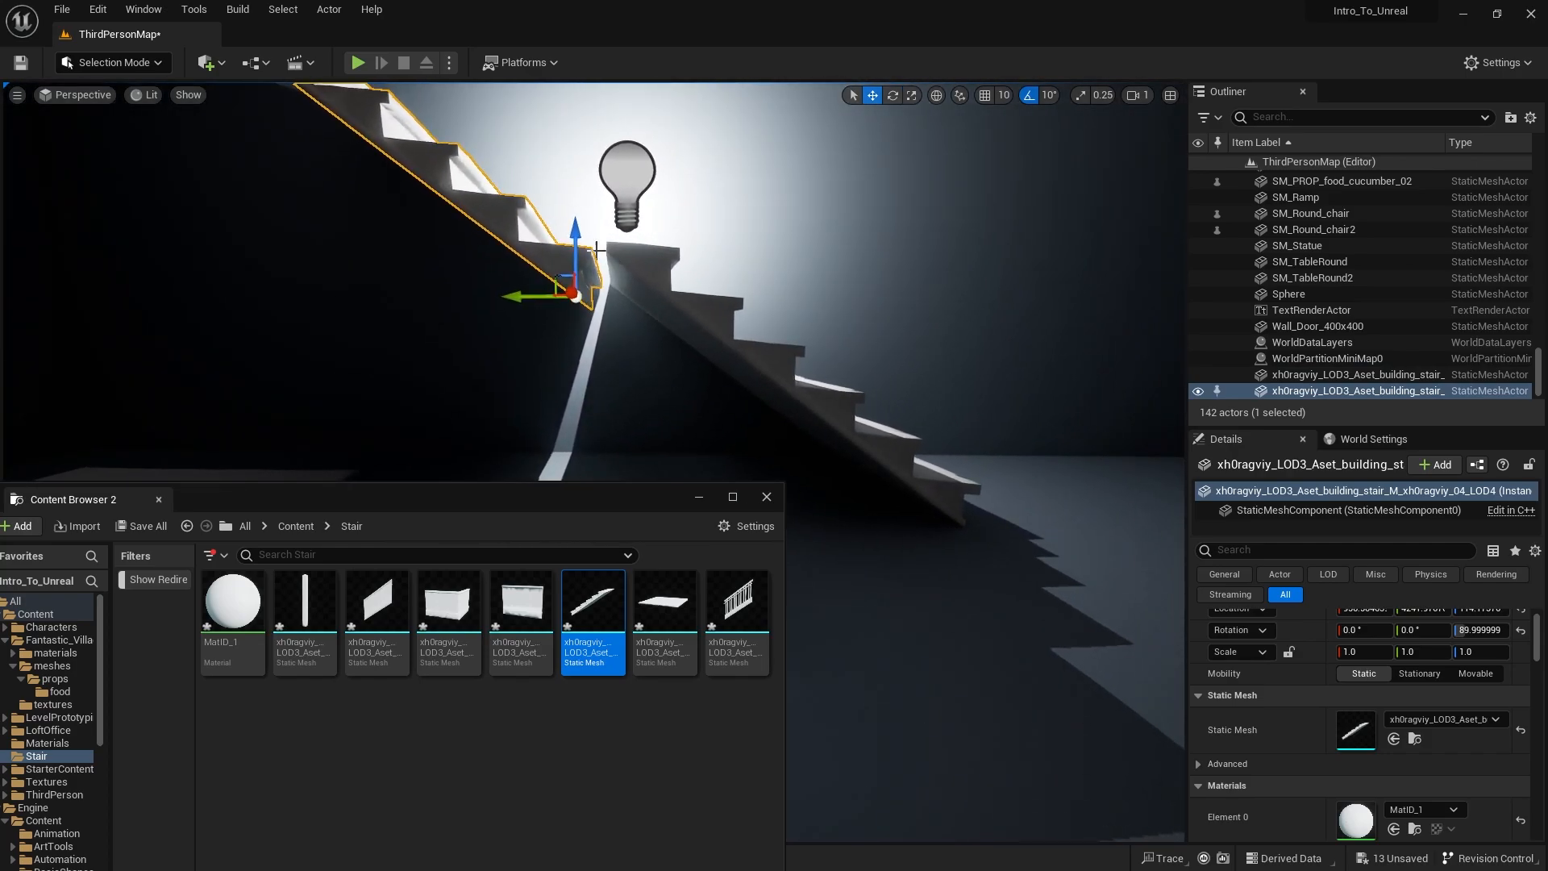
drag(578, 236, 578, 185)
mouse_move(577, 185)
right_down()
mouse_move(577, 104)
mouse_move(568, 194)
mouse_move(578, 165)
right_up()
key(w)
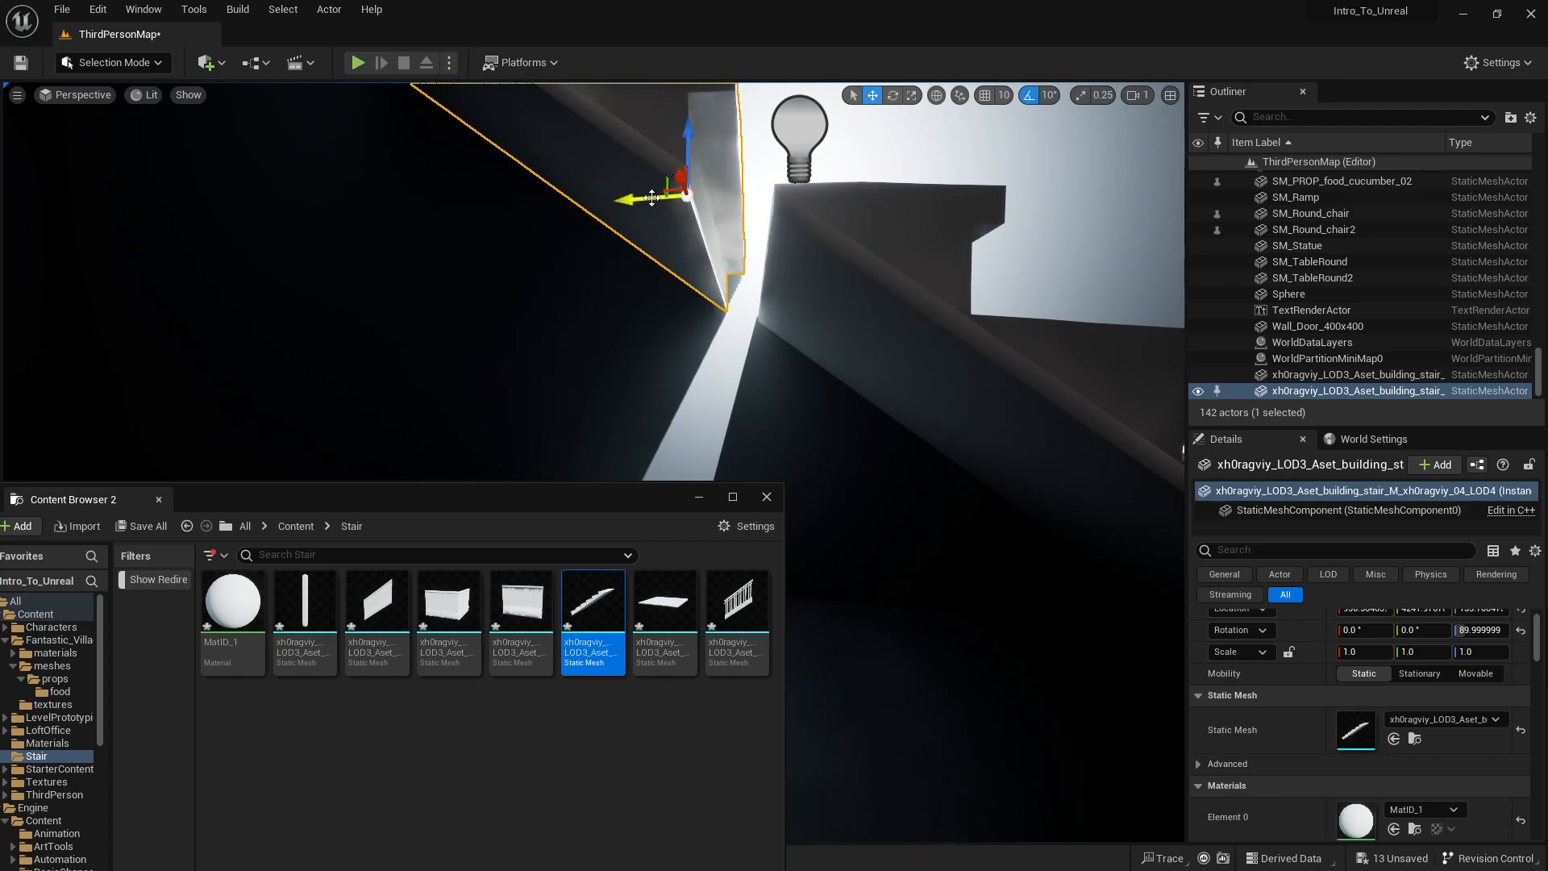
drag(672, 196, 712, 193)
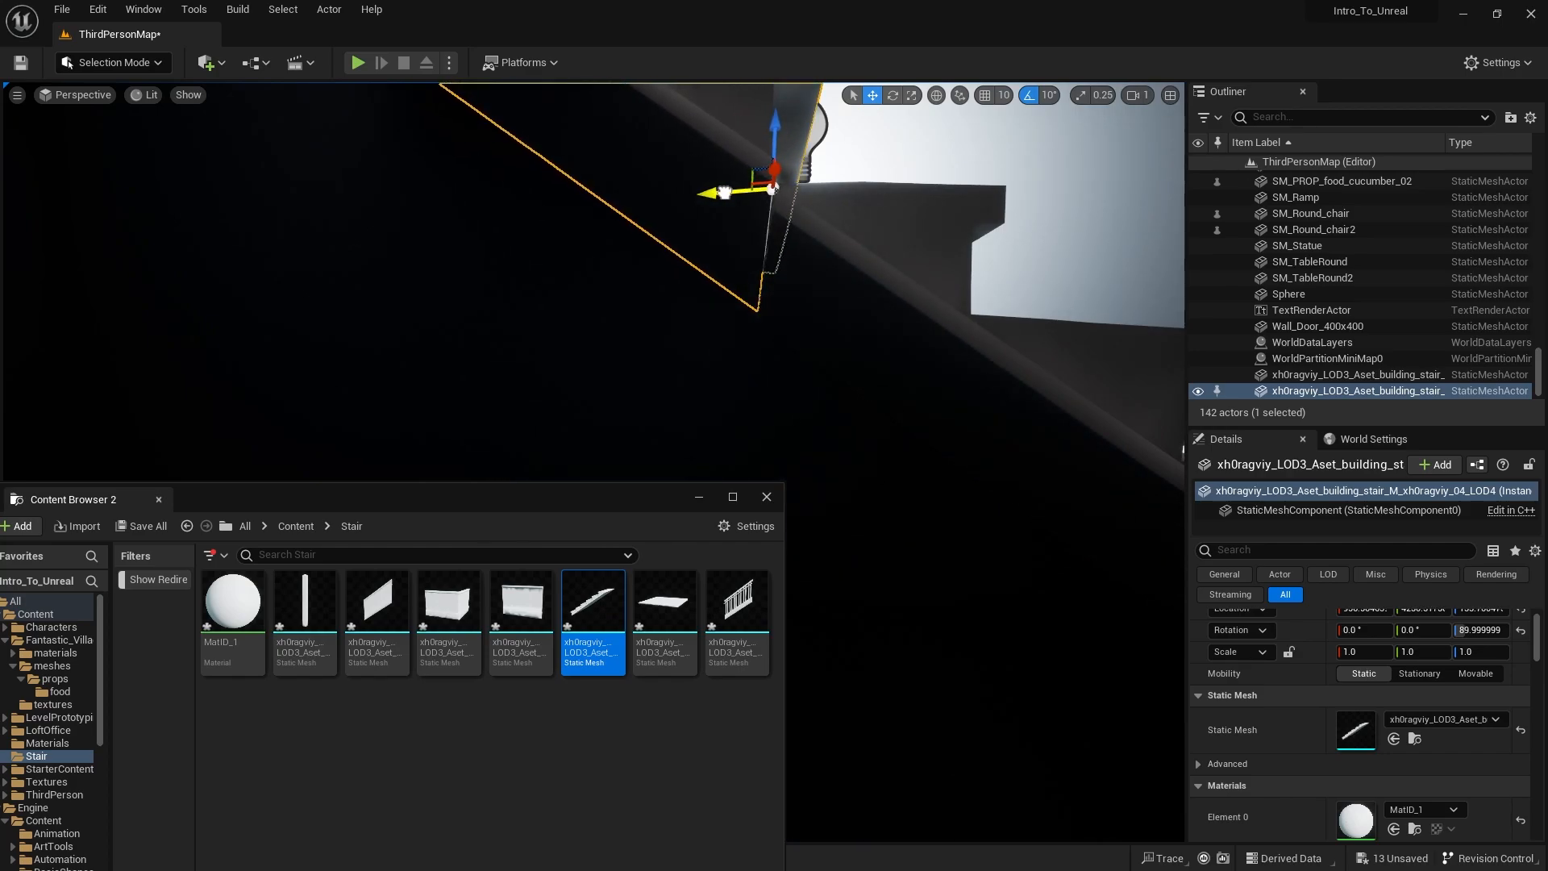
key(w)
mouse_move(712, 192)
right_down()
mouse_move(726, 146)
mouse_move(645, 315)
mouse_move(669, 322)
mouse_move(710, 210)
mouse_move(758, 202)
mouse_move(693, 242)
mouse_move(742, 225)
mouse_move(661, 242)
mouse_move(738, 214)
mouse_move(742, 274)
mouse_move(718, 242)
mouse_move(732, 189)
right_up()
key(w)
key(w)
key(s)
Step: Lower the Point Light and shift it along the Y axis to light the underside of the stair flights
click(432, 276)
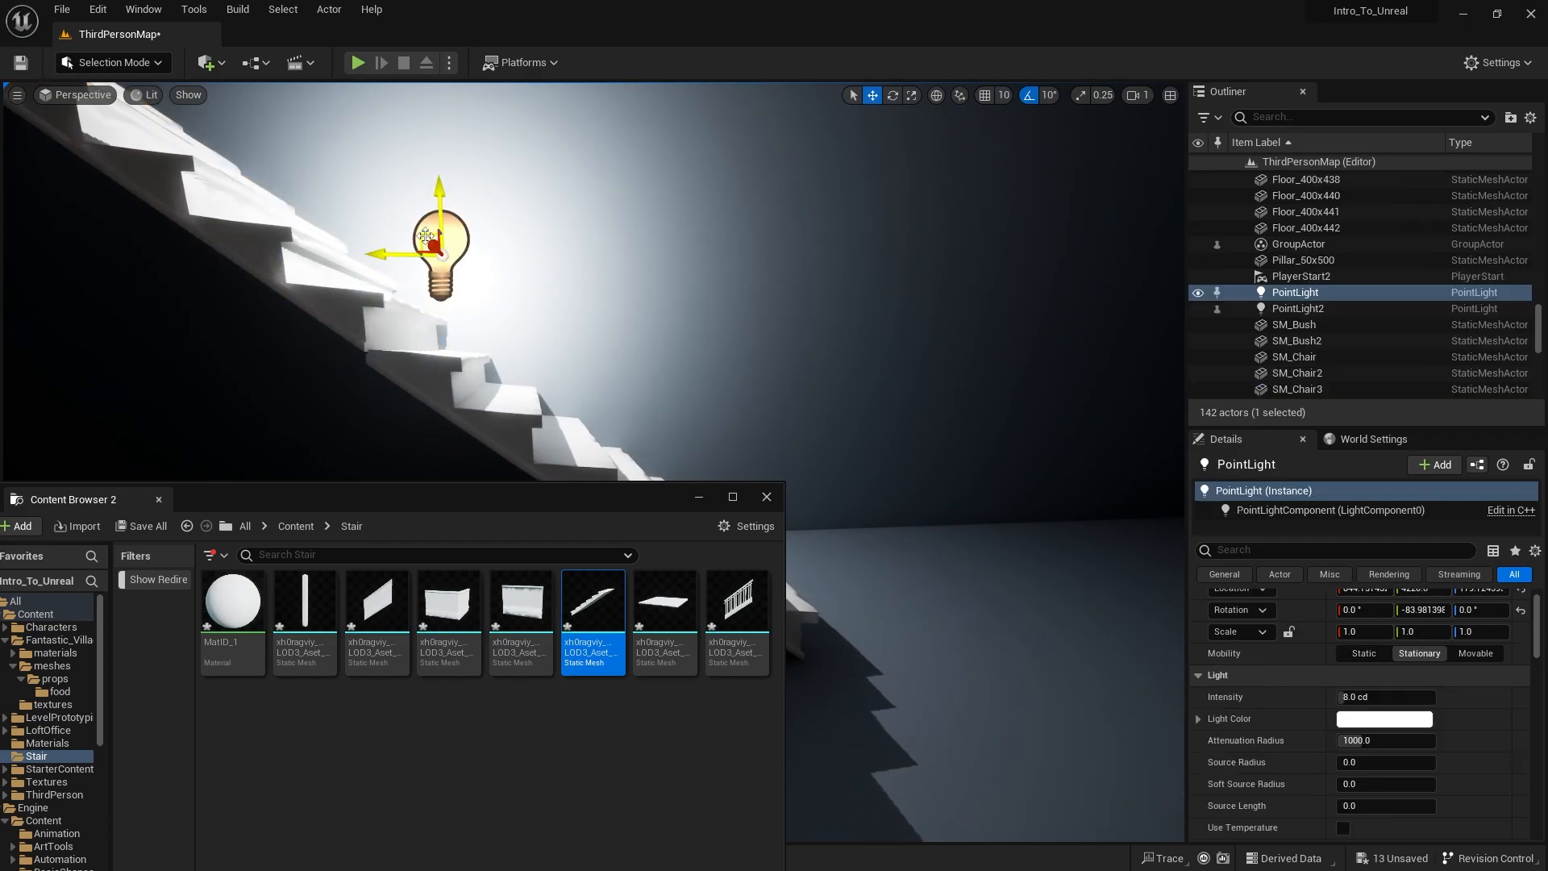
drag(441, 196, 443, 290)
drag(386, 350, 182, 376)
mouse_move(181, 376)
right_down()
mouse_move(121, 395)
mouse_move(165, 367)
mouse_move(210, 374)
right_up()
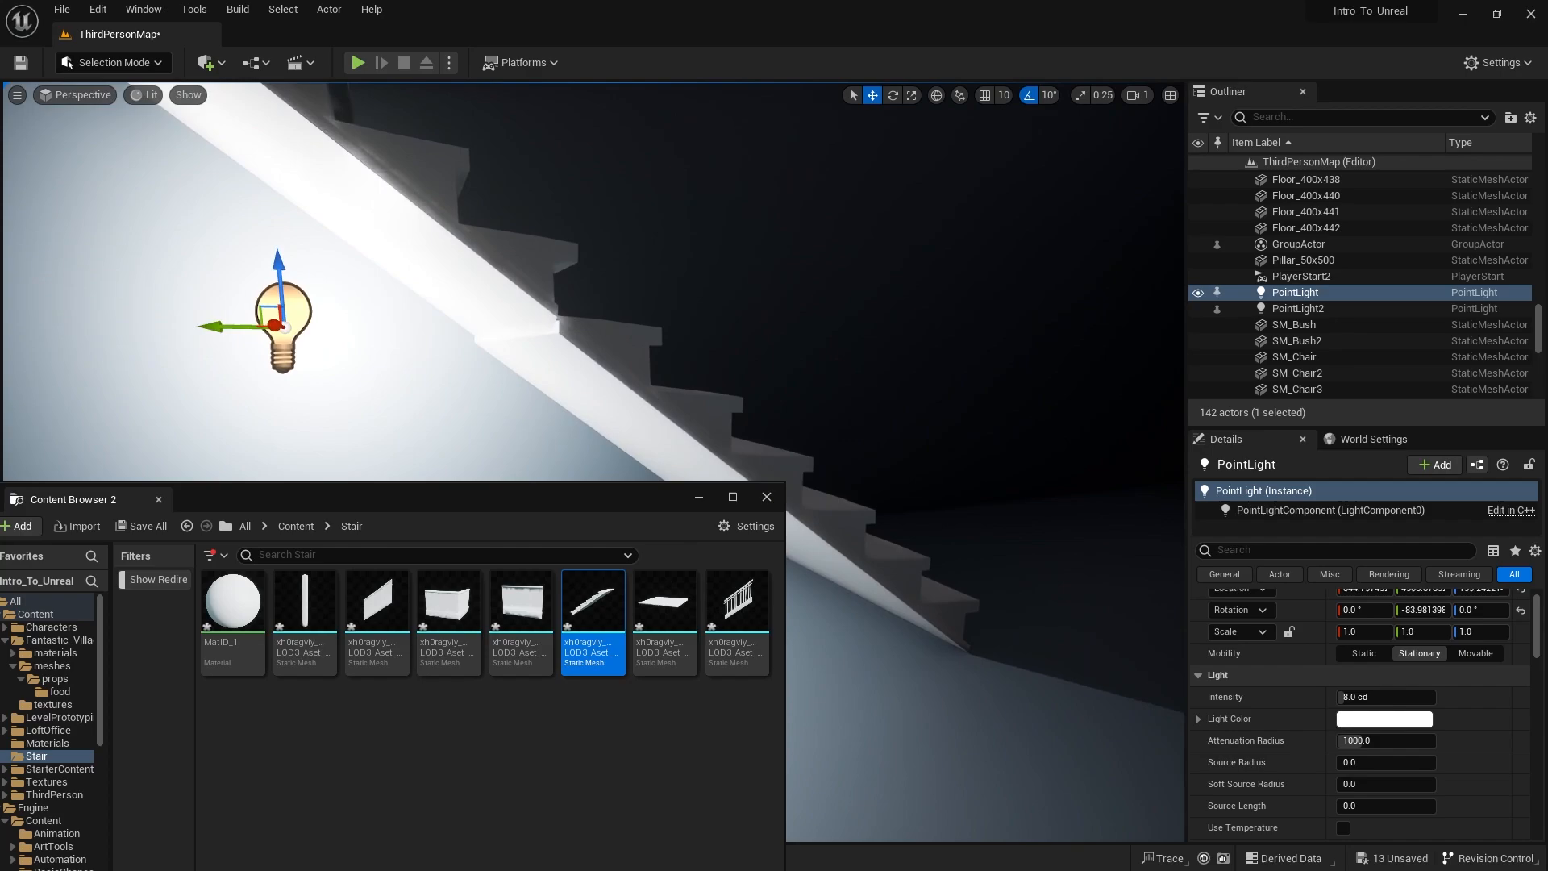
Step: Lower the upper flight to a Z location of about 130 so its underside lines up with the lower flight
click(458, 312)
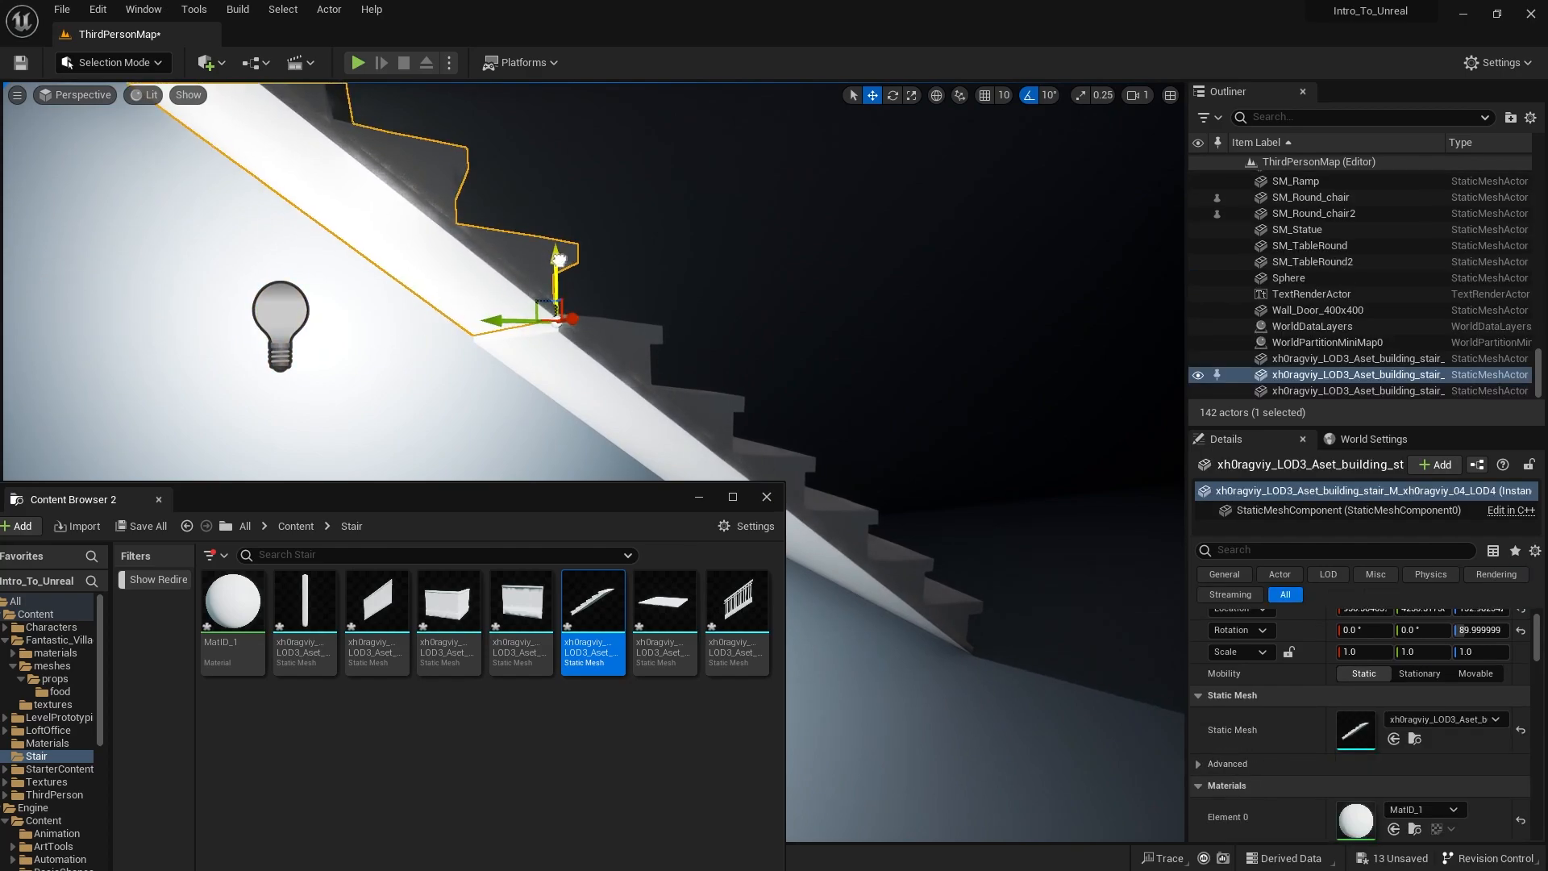
mouse_move(607, 389)
right_down()
mouse_move(565, 395)
mouse_move(607, 390)
right_up()
click(606, 389)
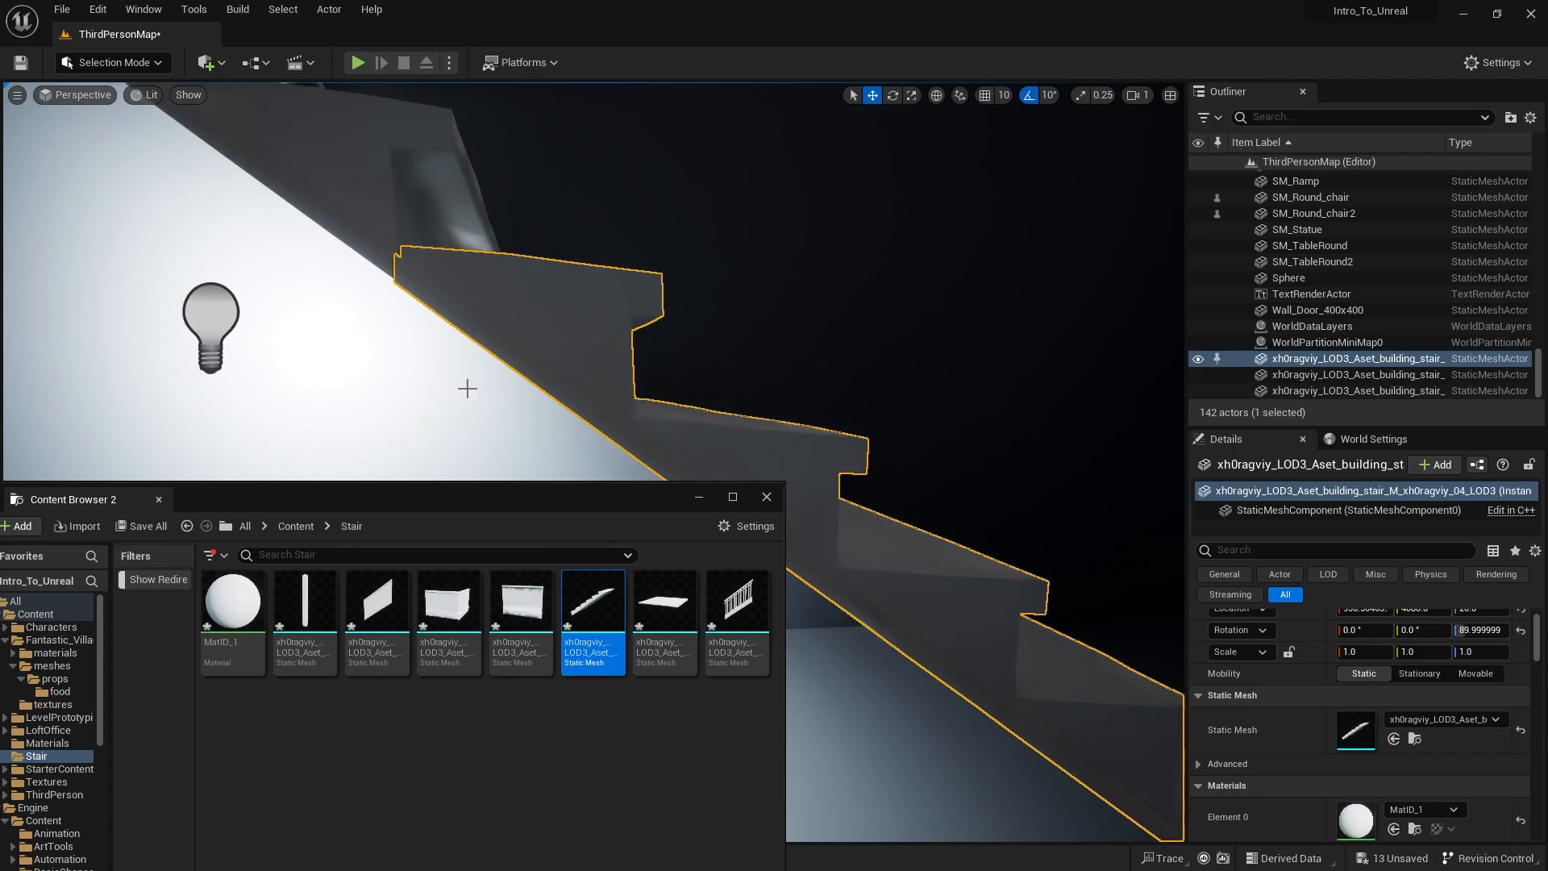
ctrl+click(385, 396)
click(392, 232)
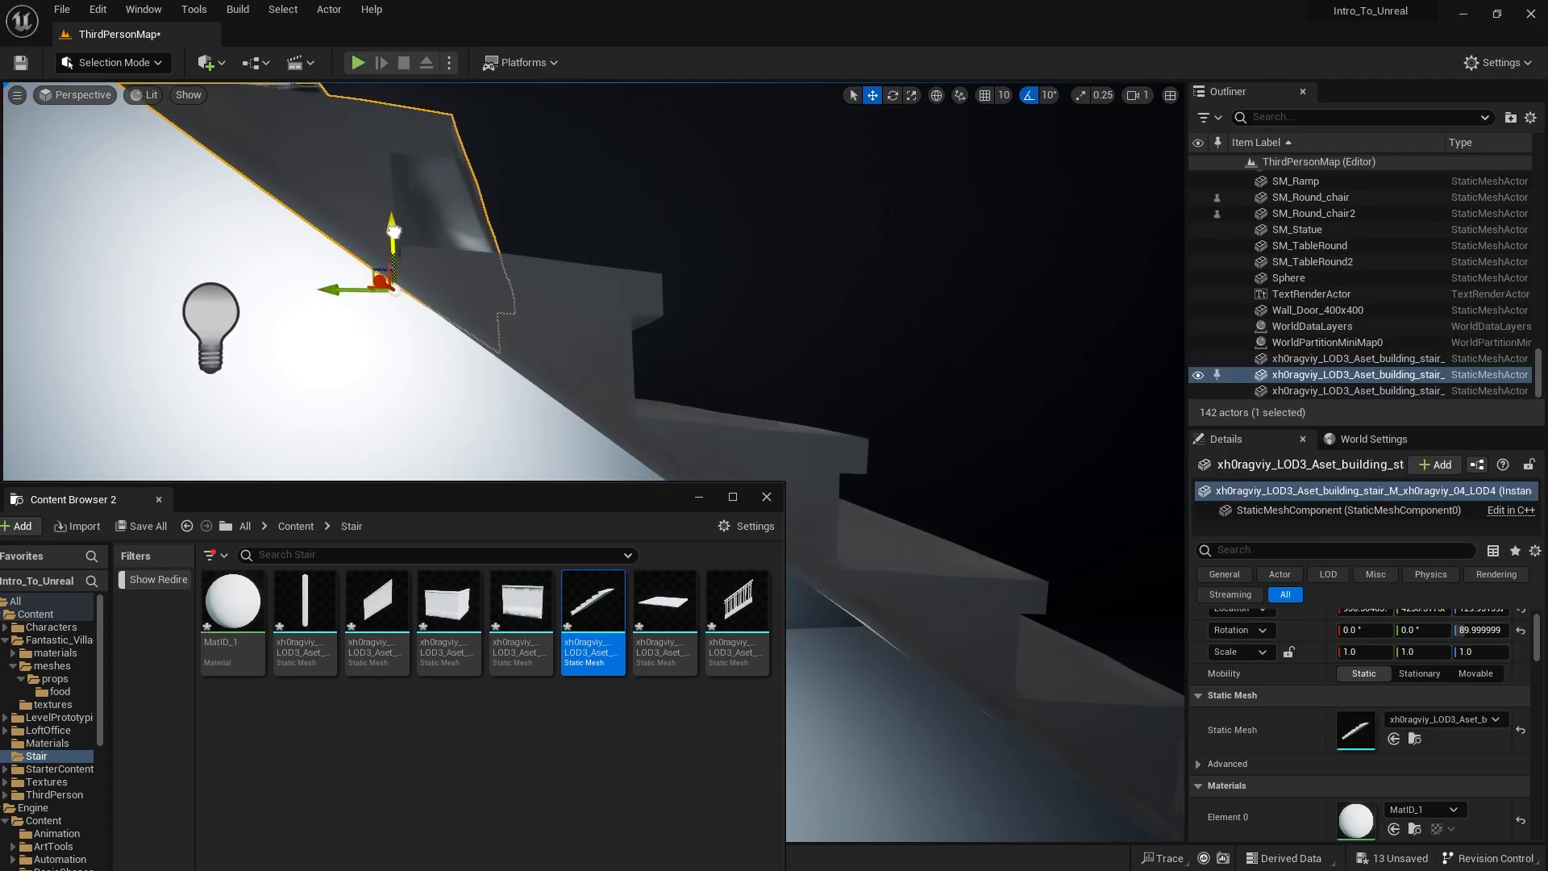
click(394, 408)
click(425, 268)
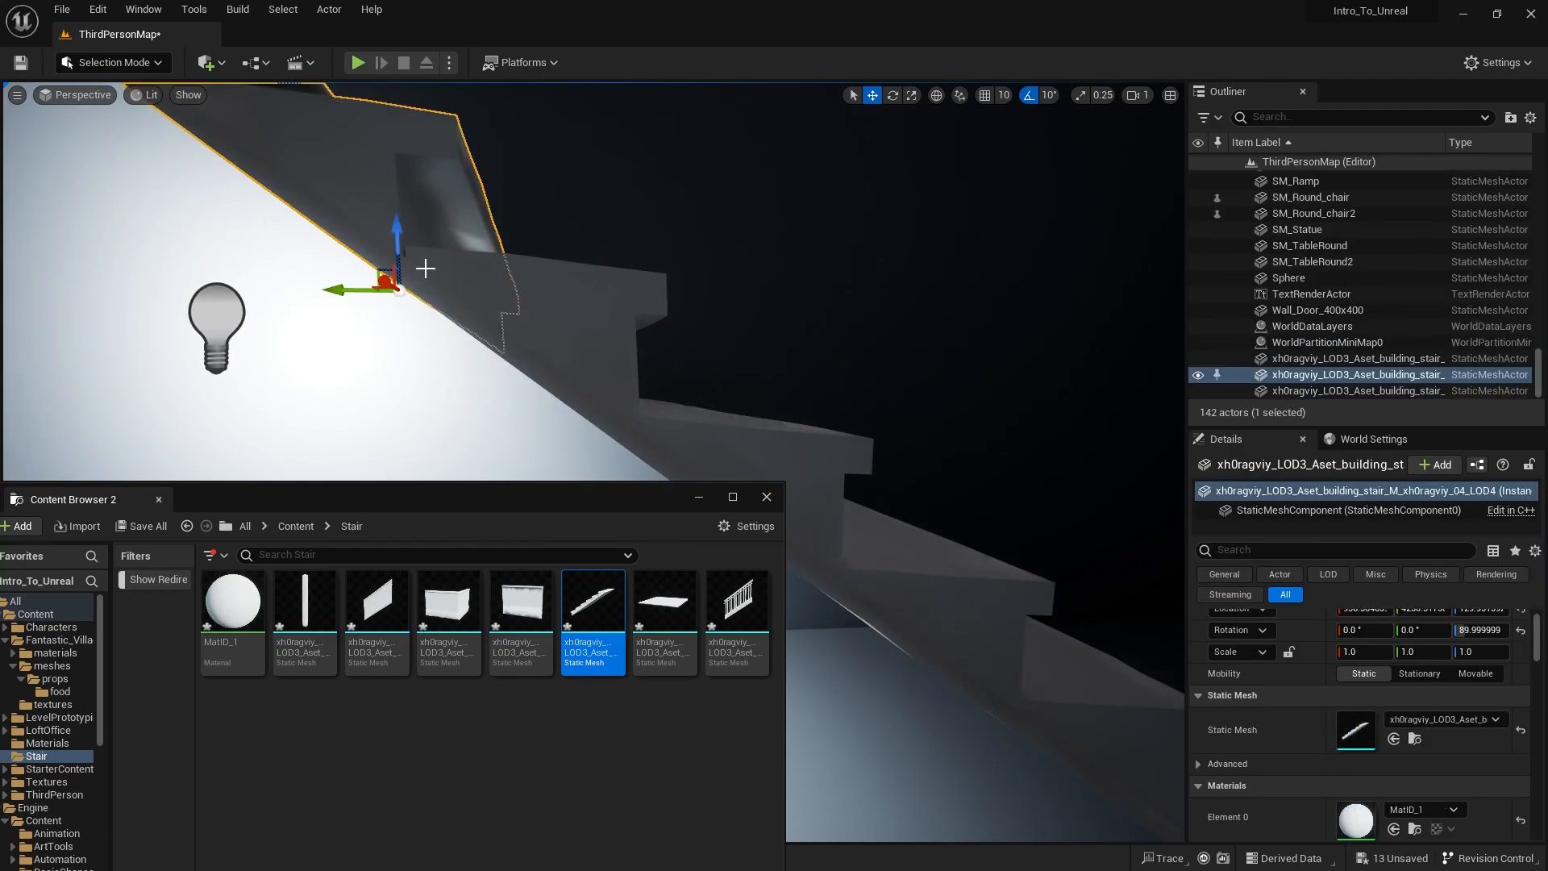
click(380, 377)
Step: Select both stair flights and move them together along the Y axis, away from the landing
mouse_move(380, 376)
right_down()
mouse_move(401, 377)
mouse_move(339, 376)
mouse_move(326, 356)
mouse_move(283, 350)
mouse_move(366, 380)
right_up()
key(s)
key(w)
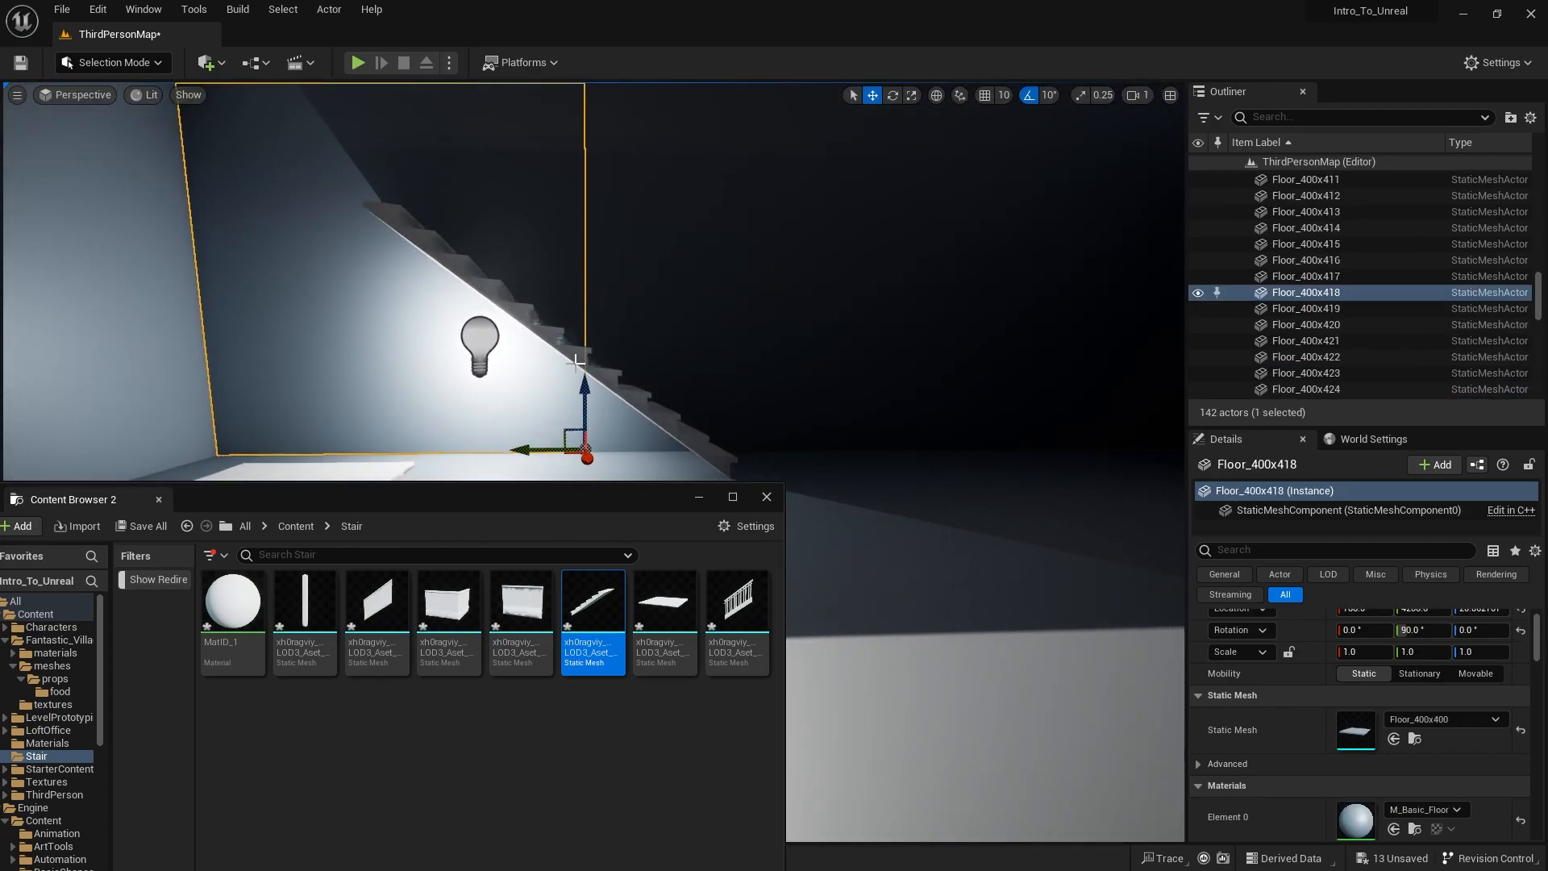
click(595, 368)
shift+click(504, 301)
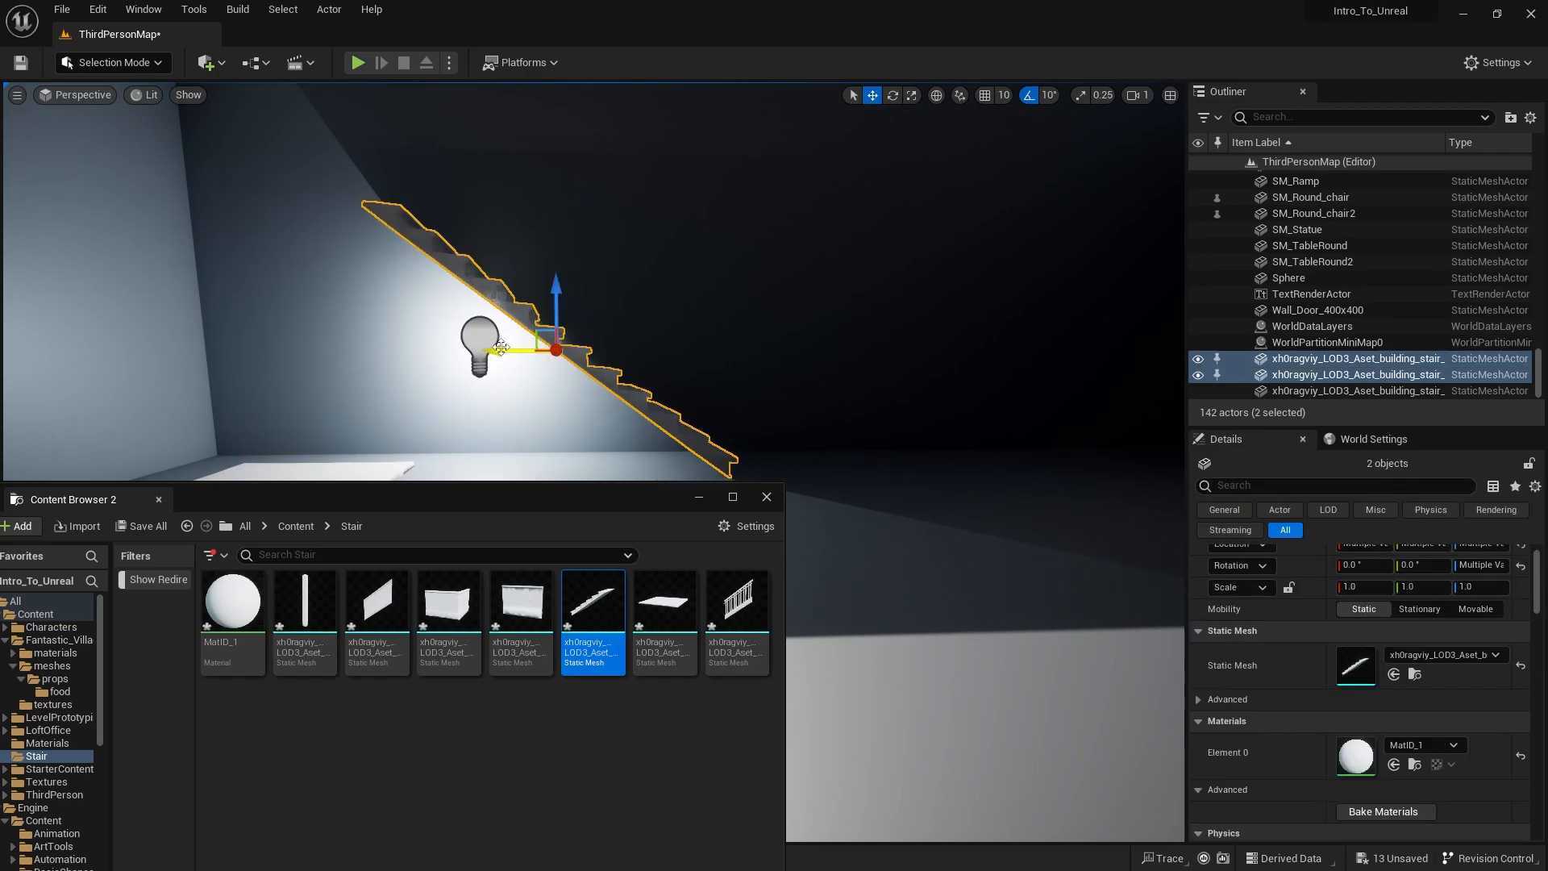
drag(501, 348, 538, 348)
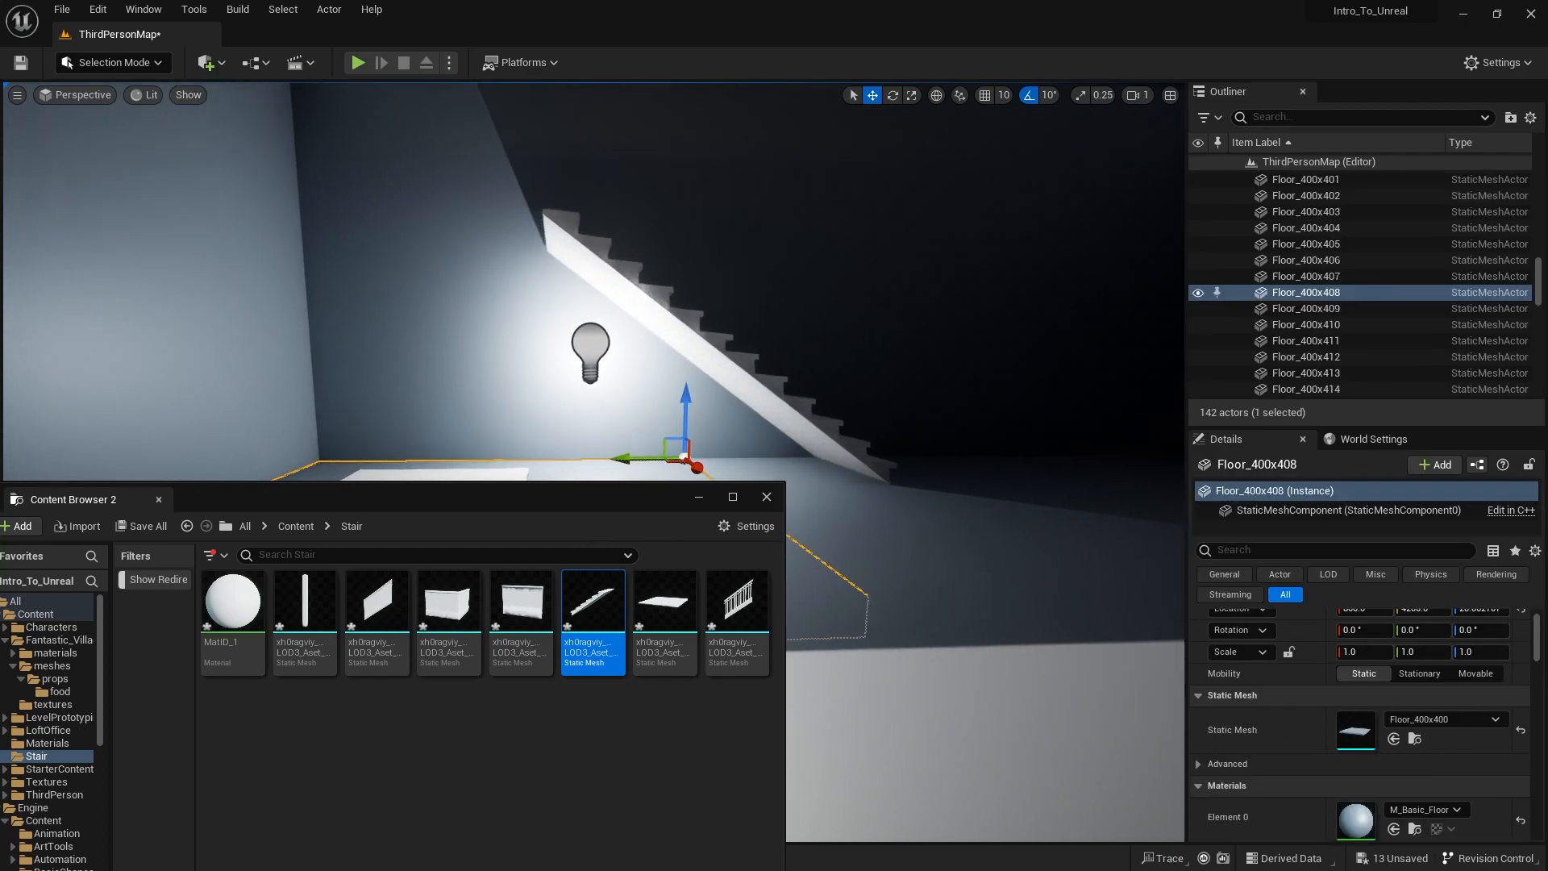
Step: Raise the flat landing mesh to a Z location of about 270.6, near the top of the upper stair flight
mouse_move(460, 407)
right_down()
mouse_move(387, 354)
mouse_move(435, 500)
mouse_move(460, 408)
right_up()
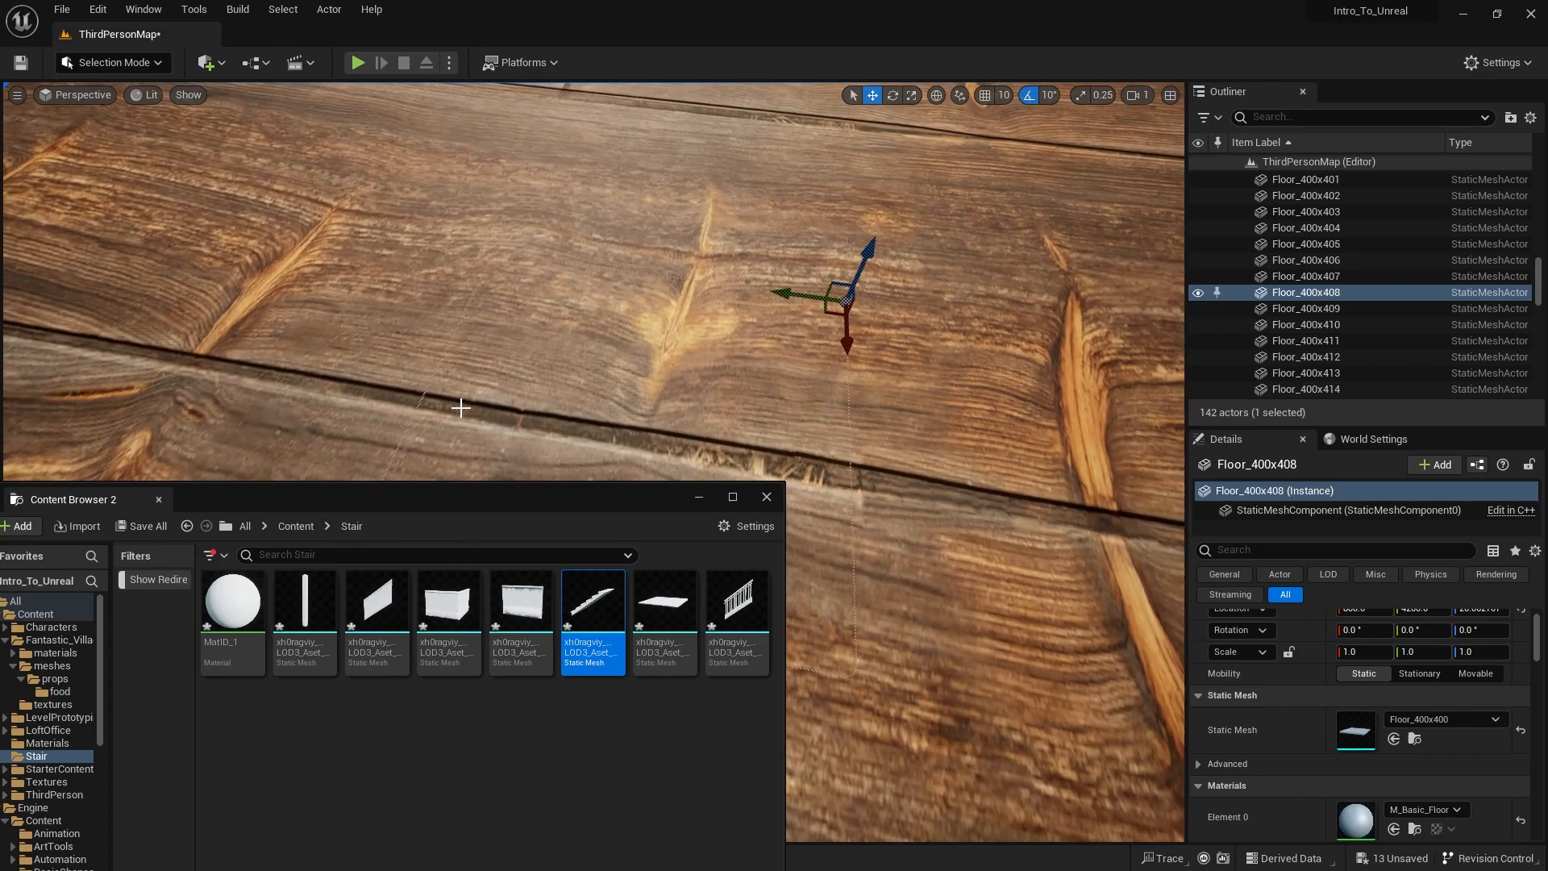
scroll(461, 407, up, 2)
click(550, 359)
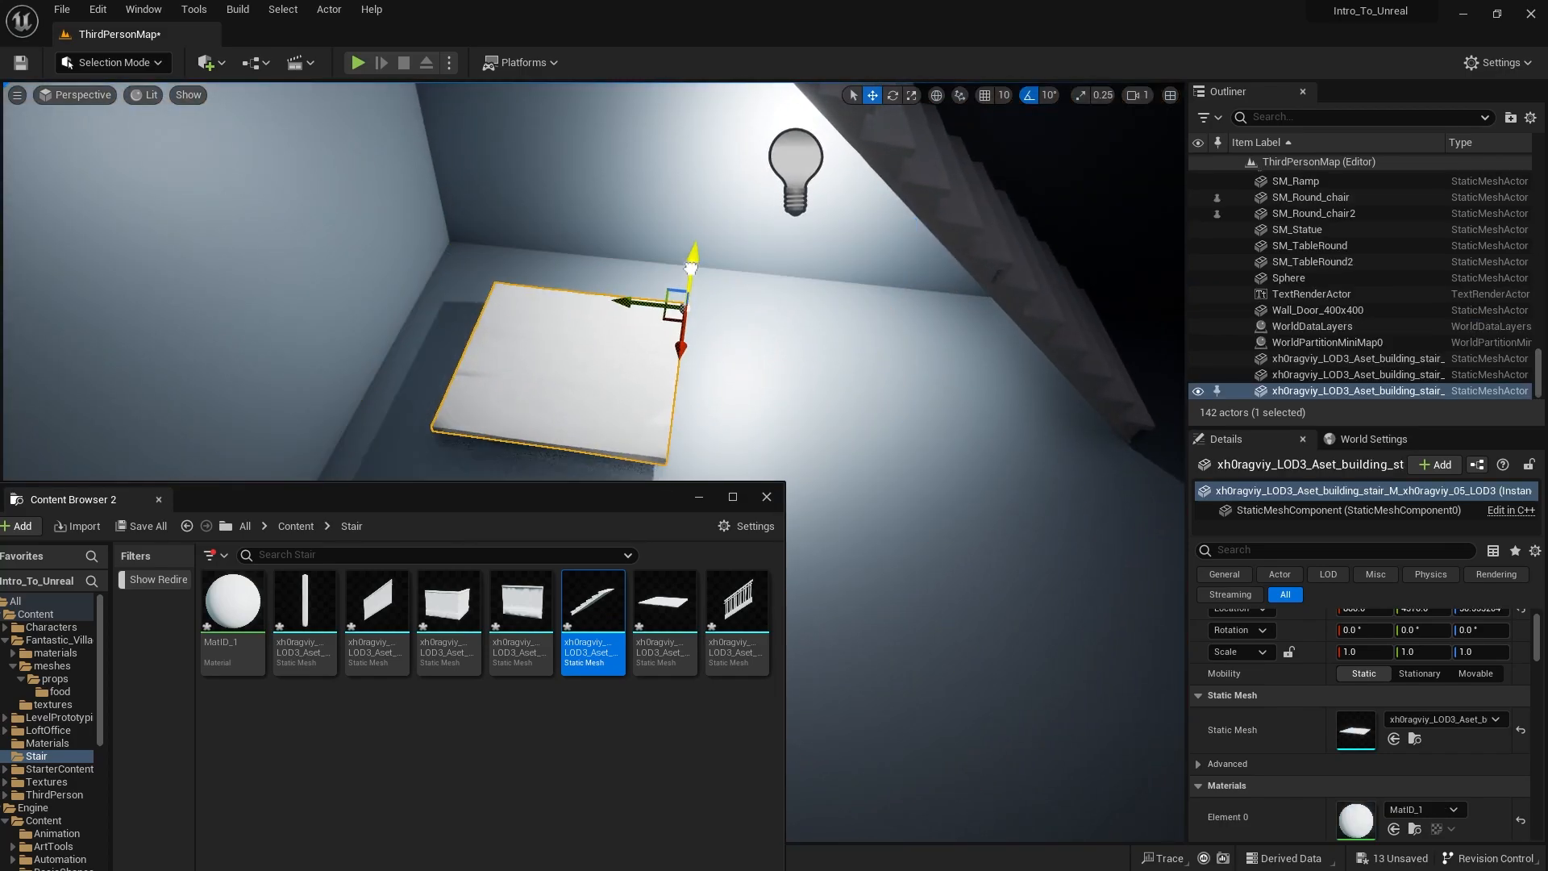
drag(690, 267, 708, 113)
right_drag(708, 113, 743, 235)
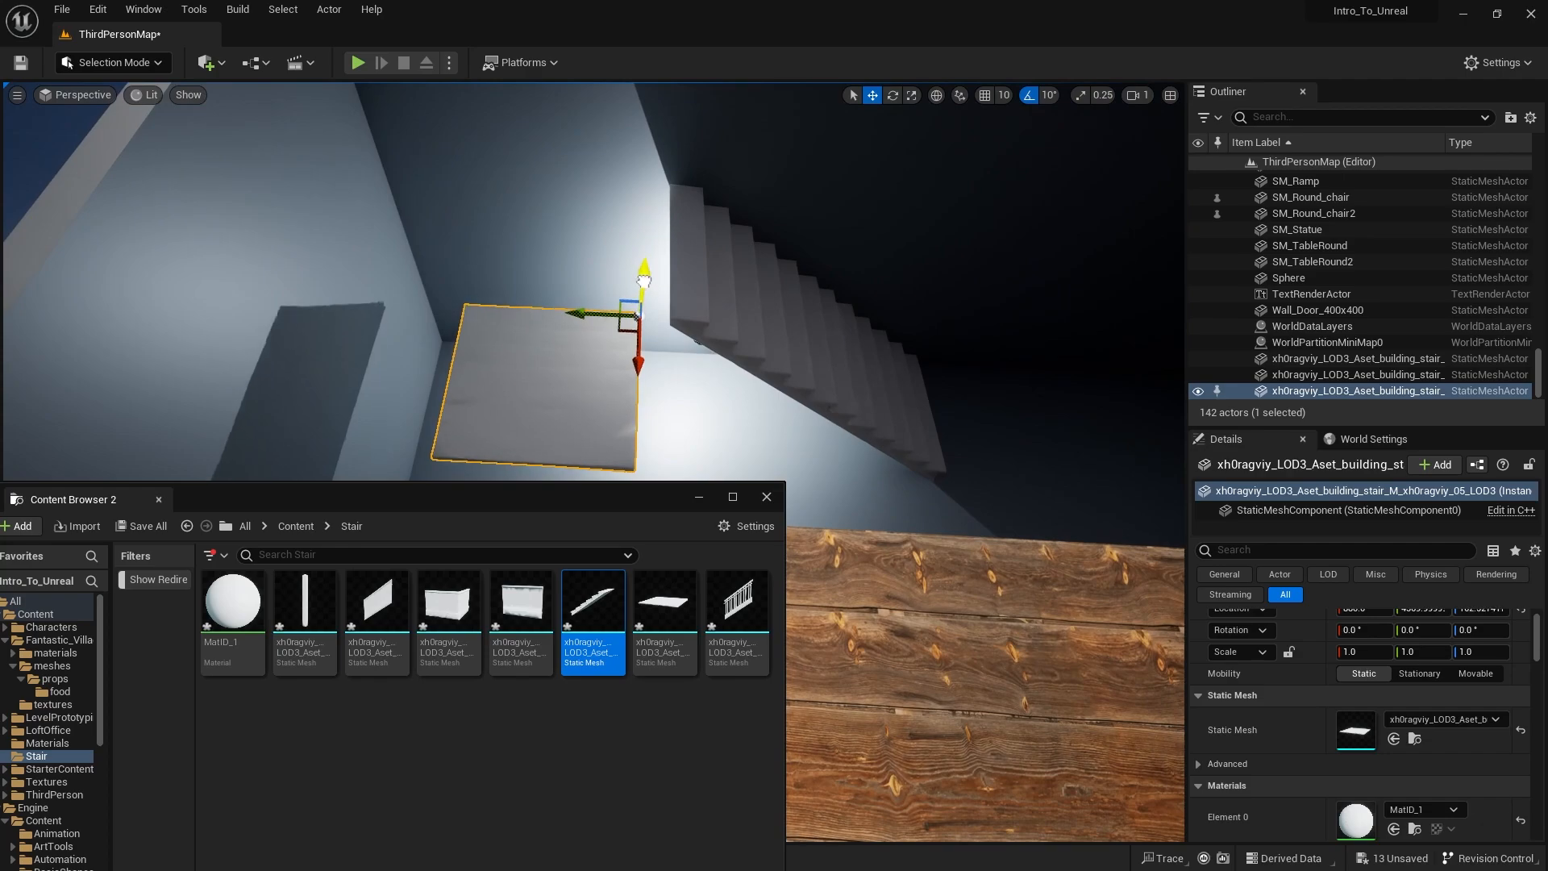
drag(643, 280, 652, 179)
right_drag(651, 179, 539, 216)
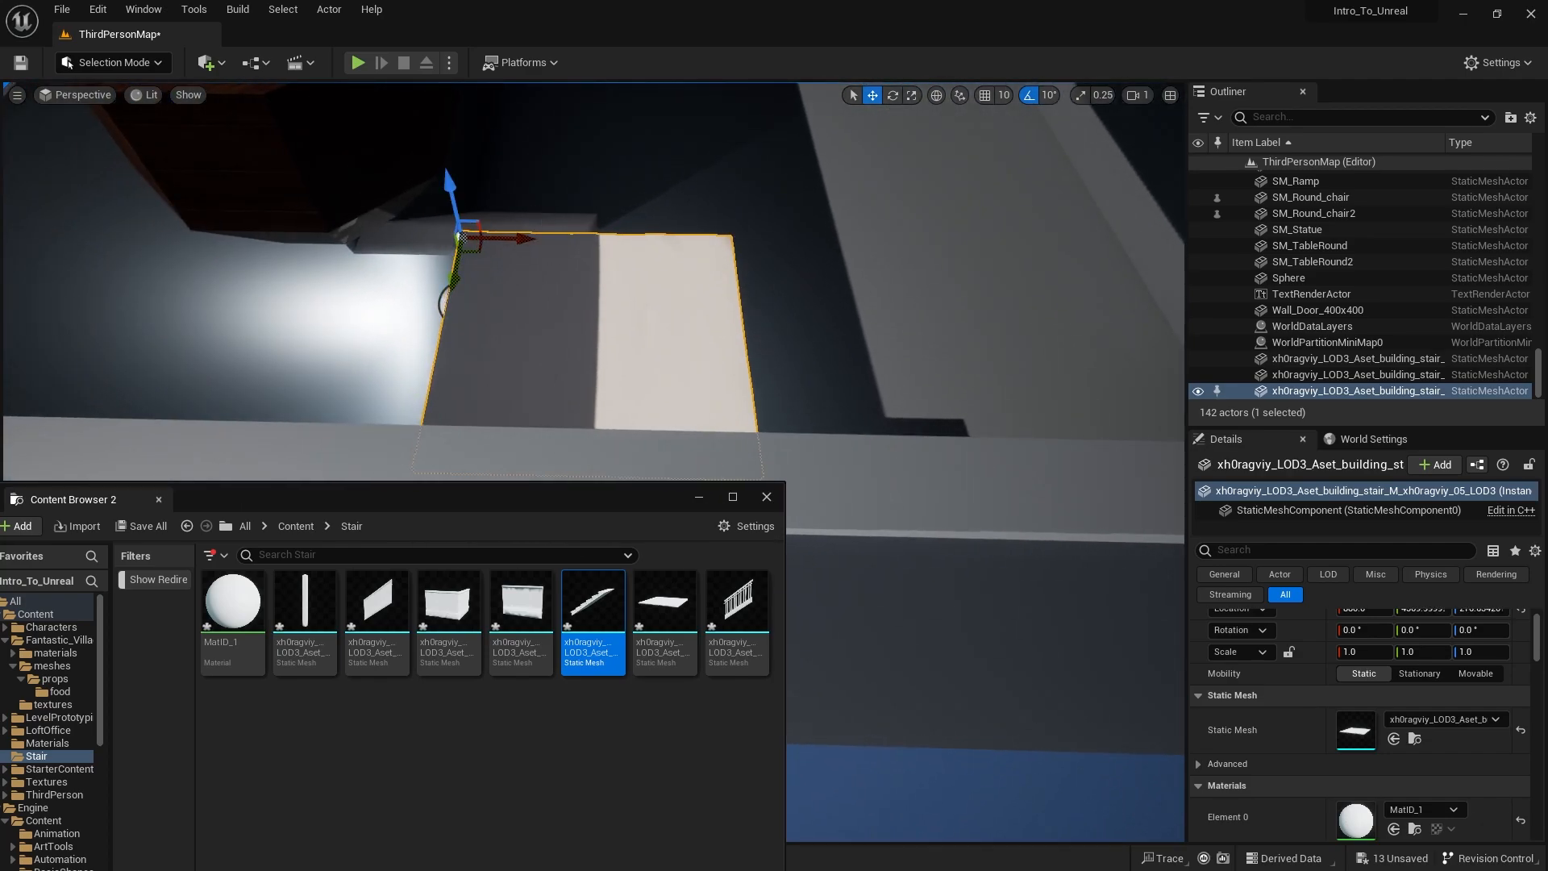
Step: Copy the upper flight's X location, about 956.5, into the landing's X location to align the two meshes
click(462, 246)
right_drag(460, 180, 459, 180)
click(508, 134)
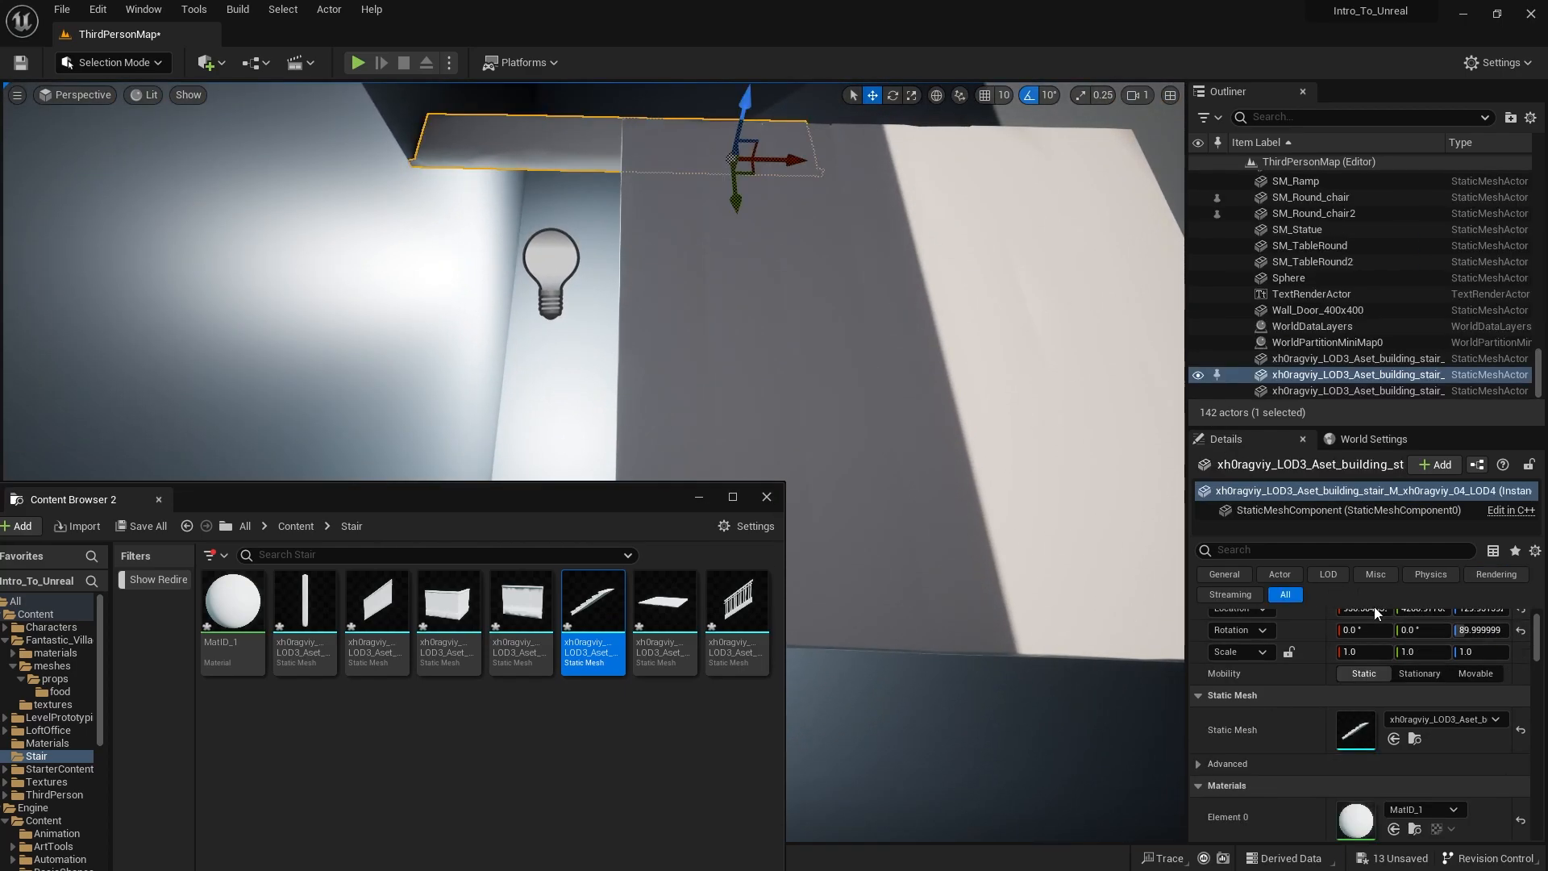
scroll(1374, 607, up, 1)
right_click(1382, 637)
click(1365, 640)
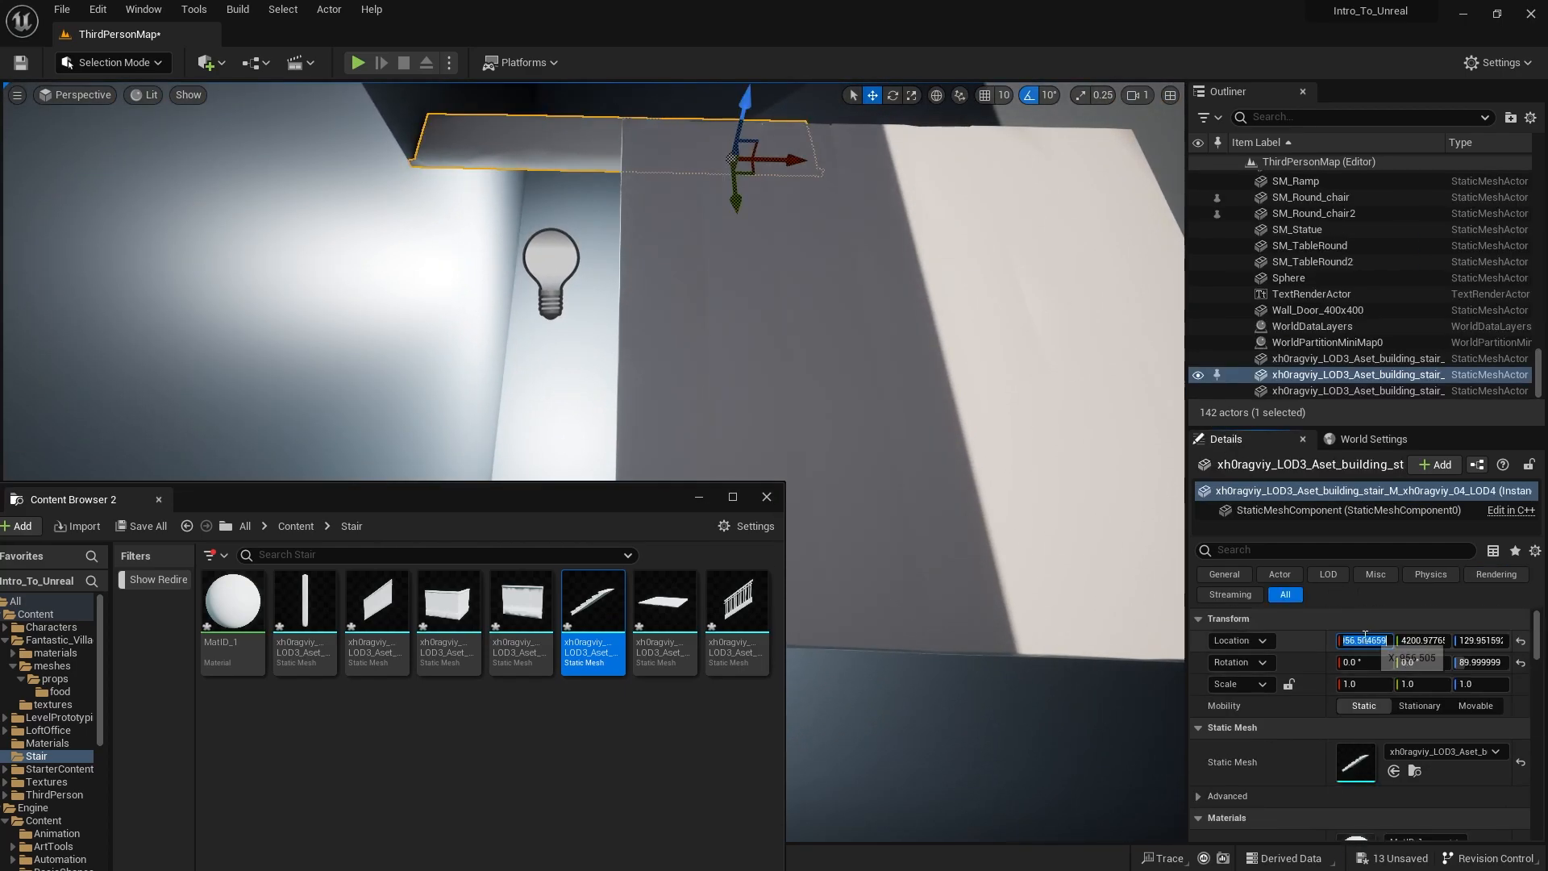
right_click(1372, 643)
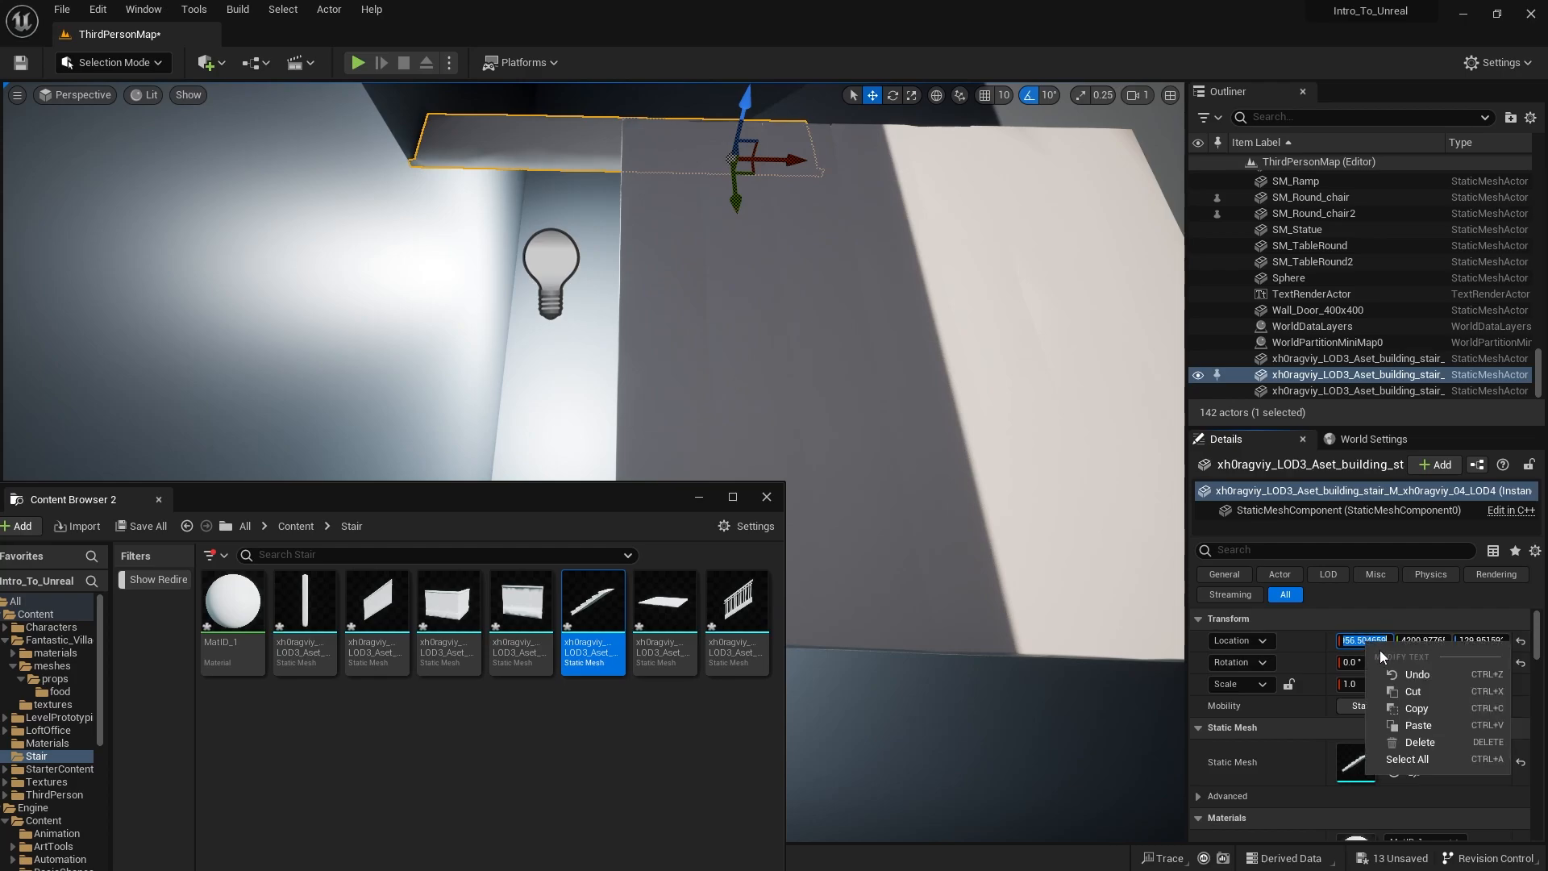
click(1411, 708)
click(868, 393)
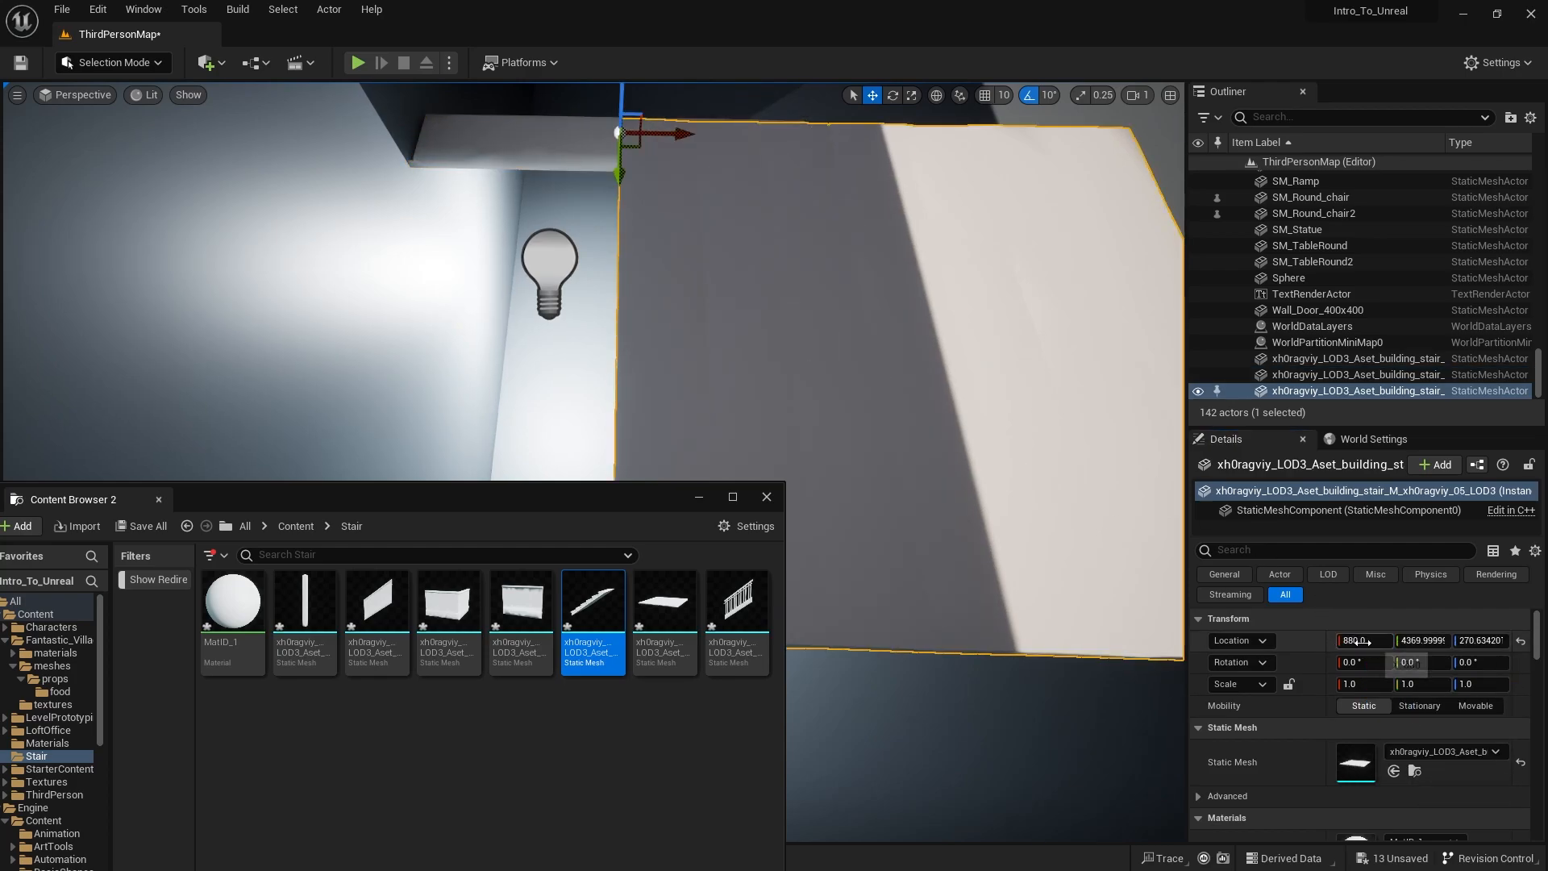
right_click(1365, 642)
click(1388, 674)
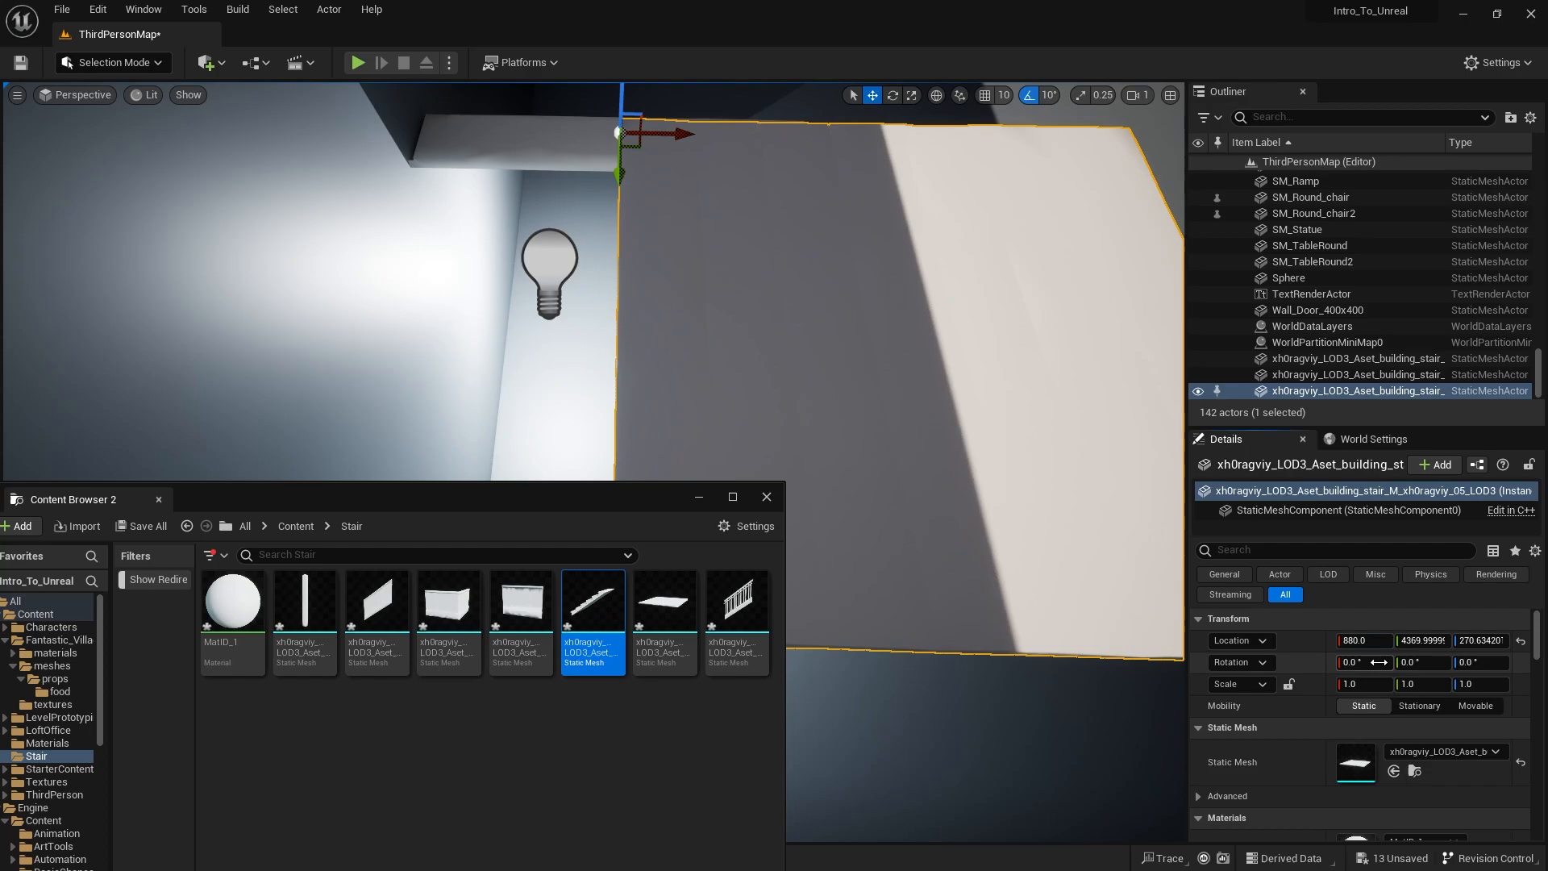
right_click(1371, 643)
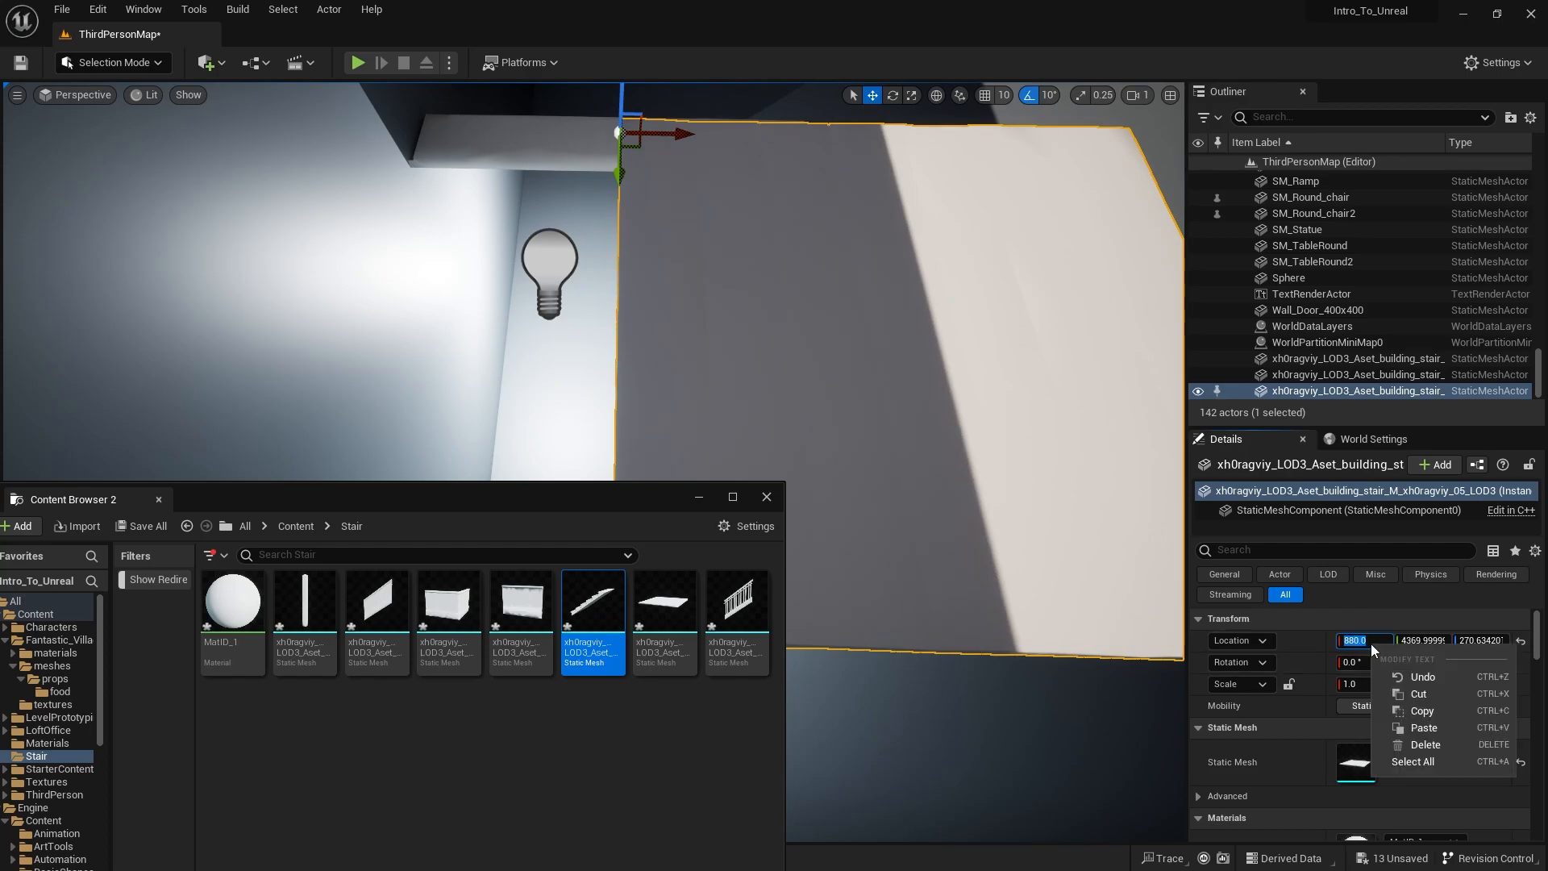
click(1419, 734)
Step: Rotate the landing 90° about the vertical axis so it sits over the line of the stair flights
right_drag(895, 433, 815, 373)
click(815, 372)
click(888, 483)
right_drag(995, 489, 1030, 492)
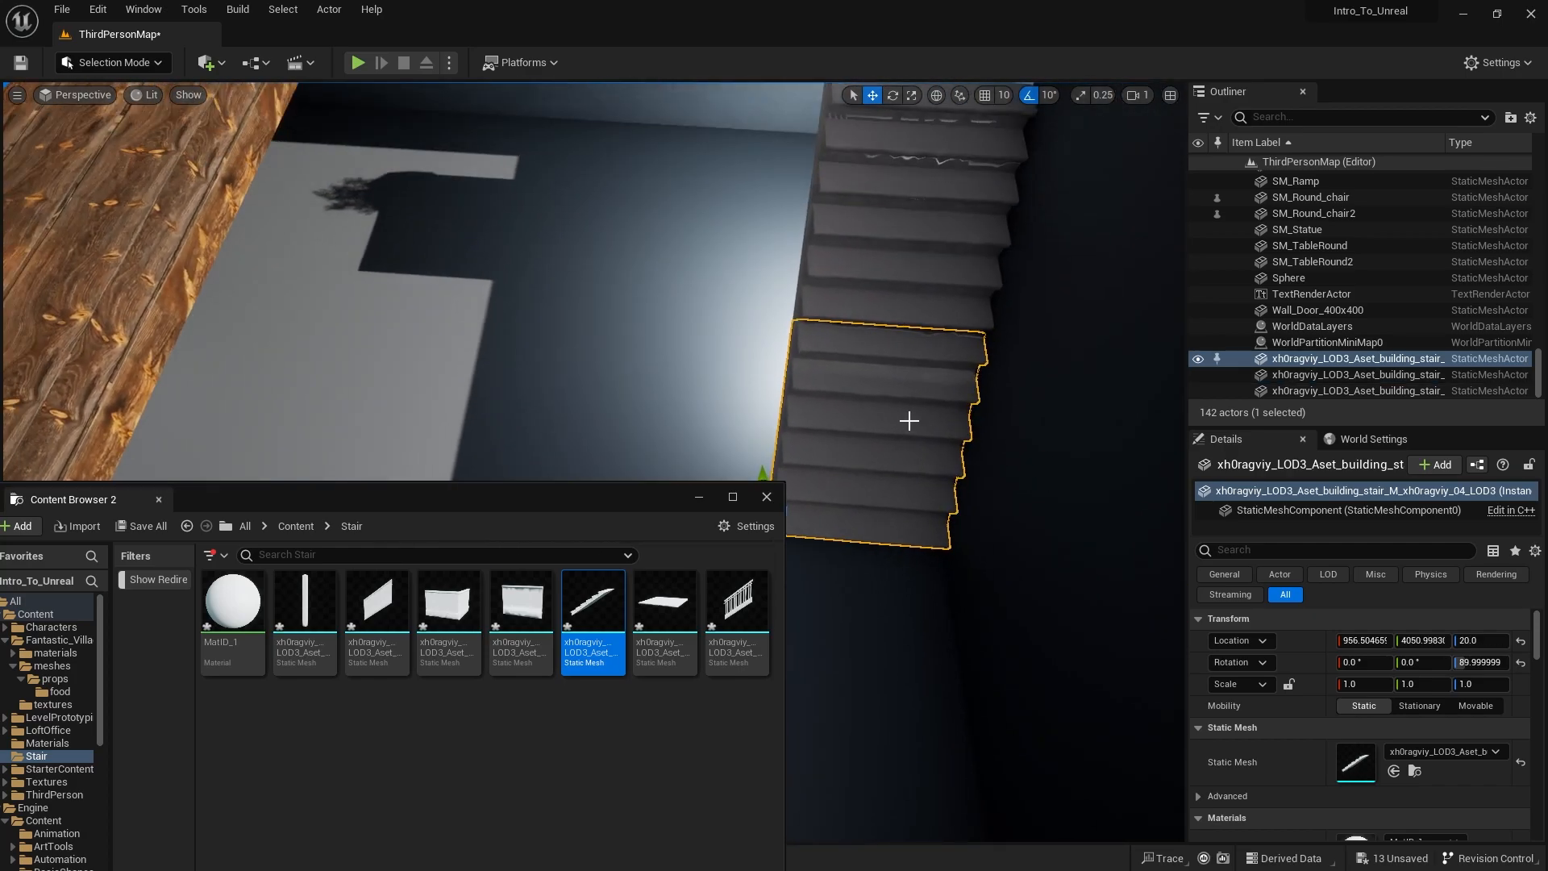
right_drag(813, 363, 813, 364)
click(841, 256)
key(e)
drag(918, 339, 839, 324)
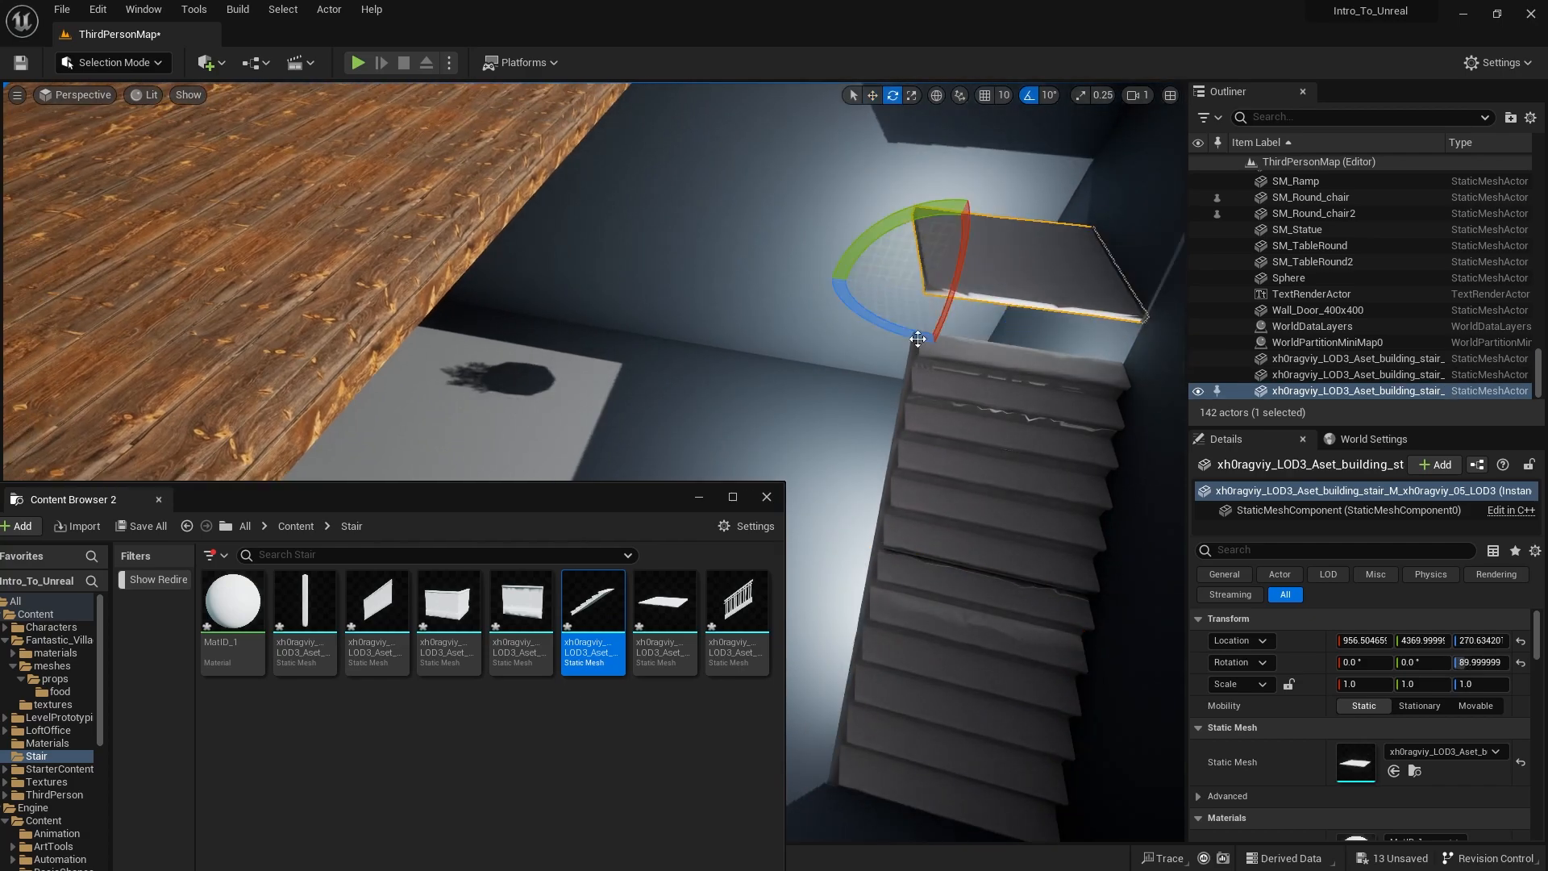
Step: Lower the landing to Z about 241 and slide it along Y to about 4352 against the upper flight's top
right_drag(917, 339, 972, 359)
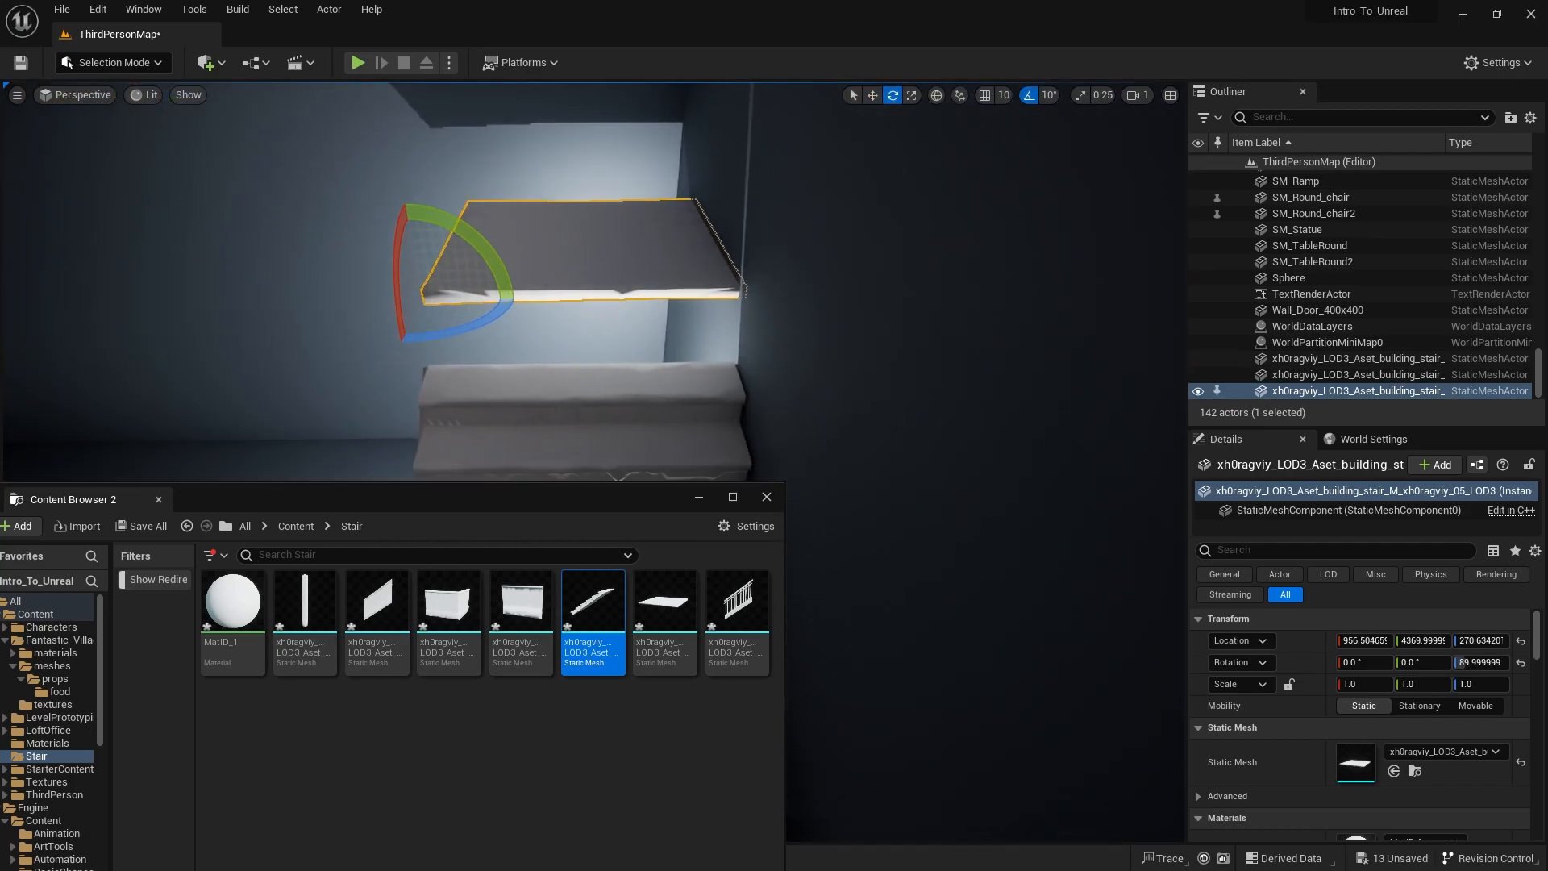
ctrl+click(668, 373)
right_drag(674, 428, 690, 384)
click(948, 276)
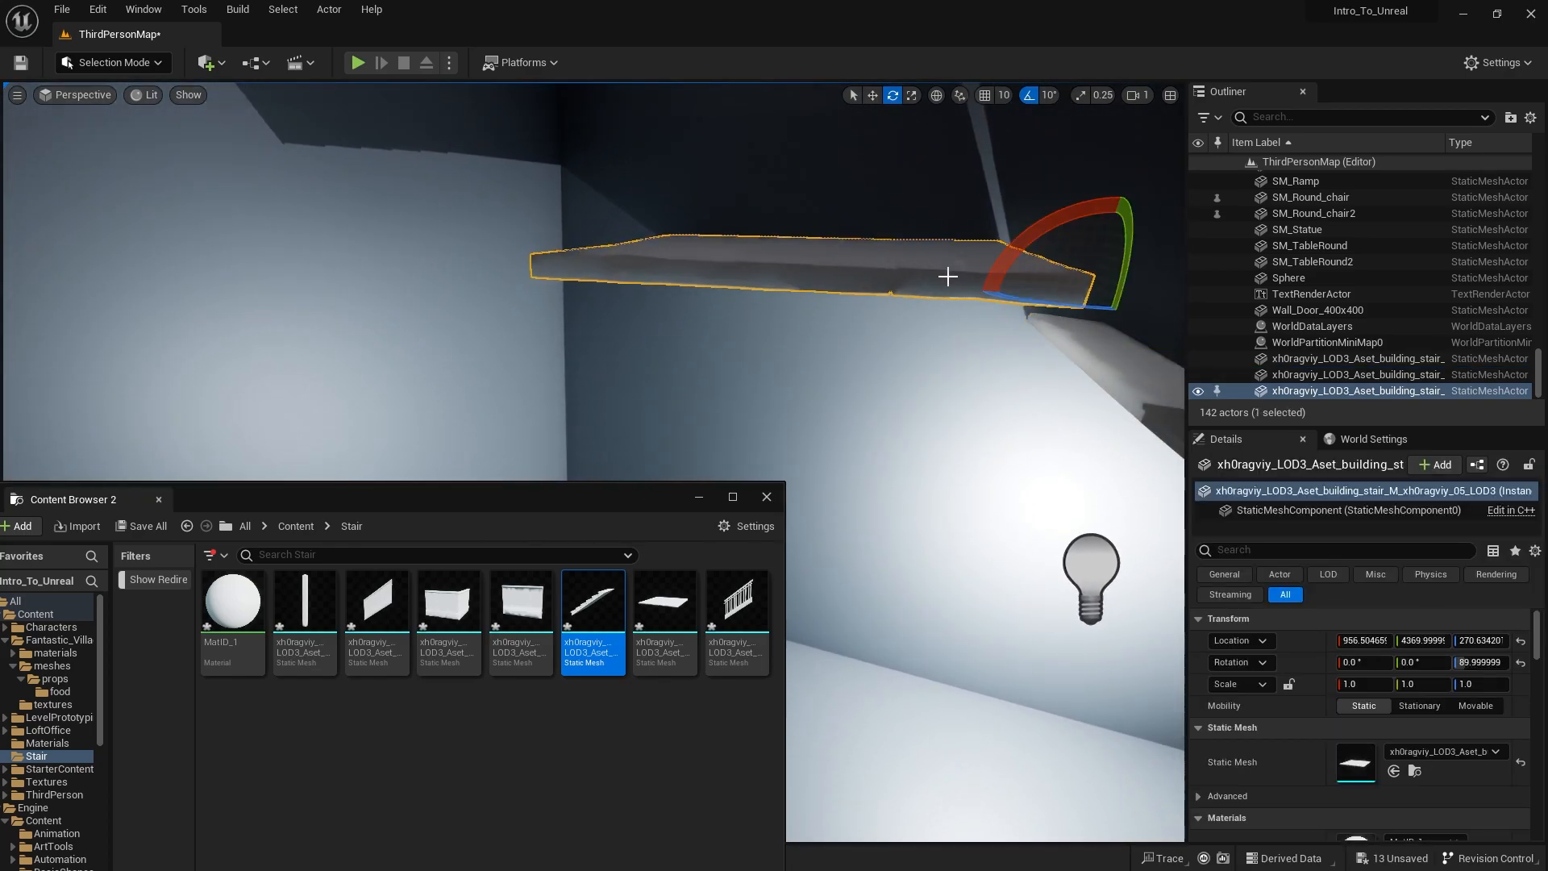
drag(1106, 258, 1085, 337)
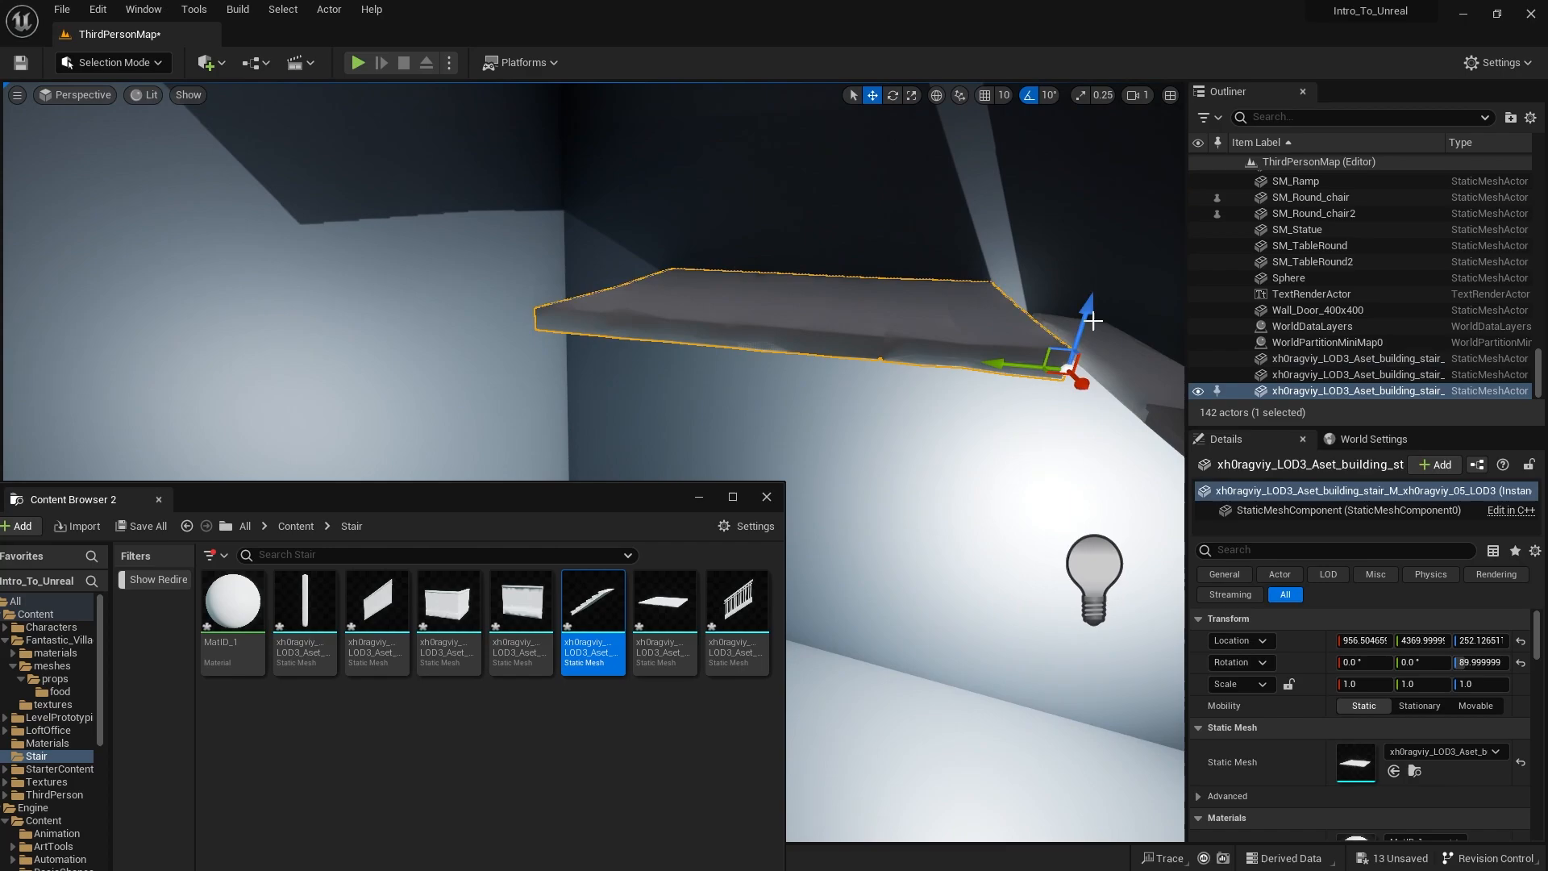
right_drag(1085, 337, 1012, 281)
drag(832, 194, 832, 280)
click(794, 360)
click(773, 386)
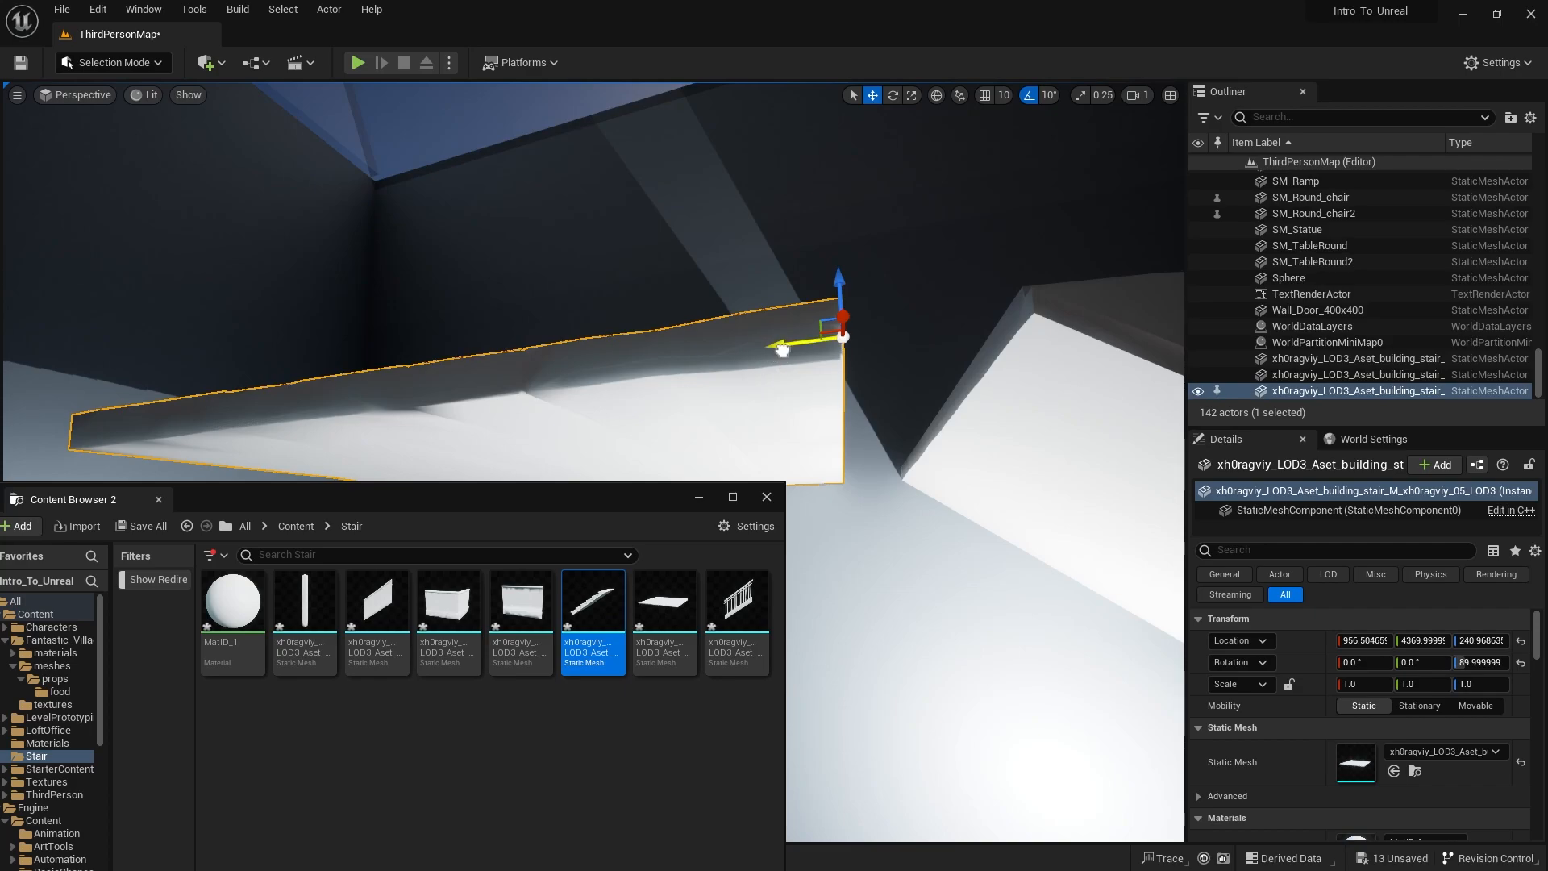
drag(783, 350, 943, 380)
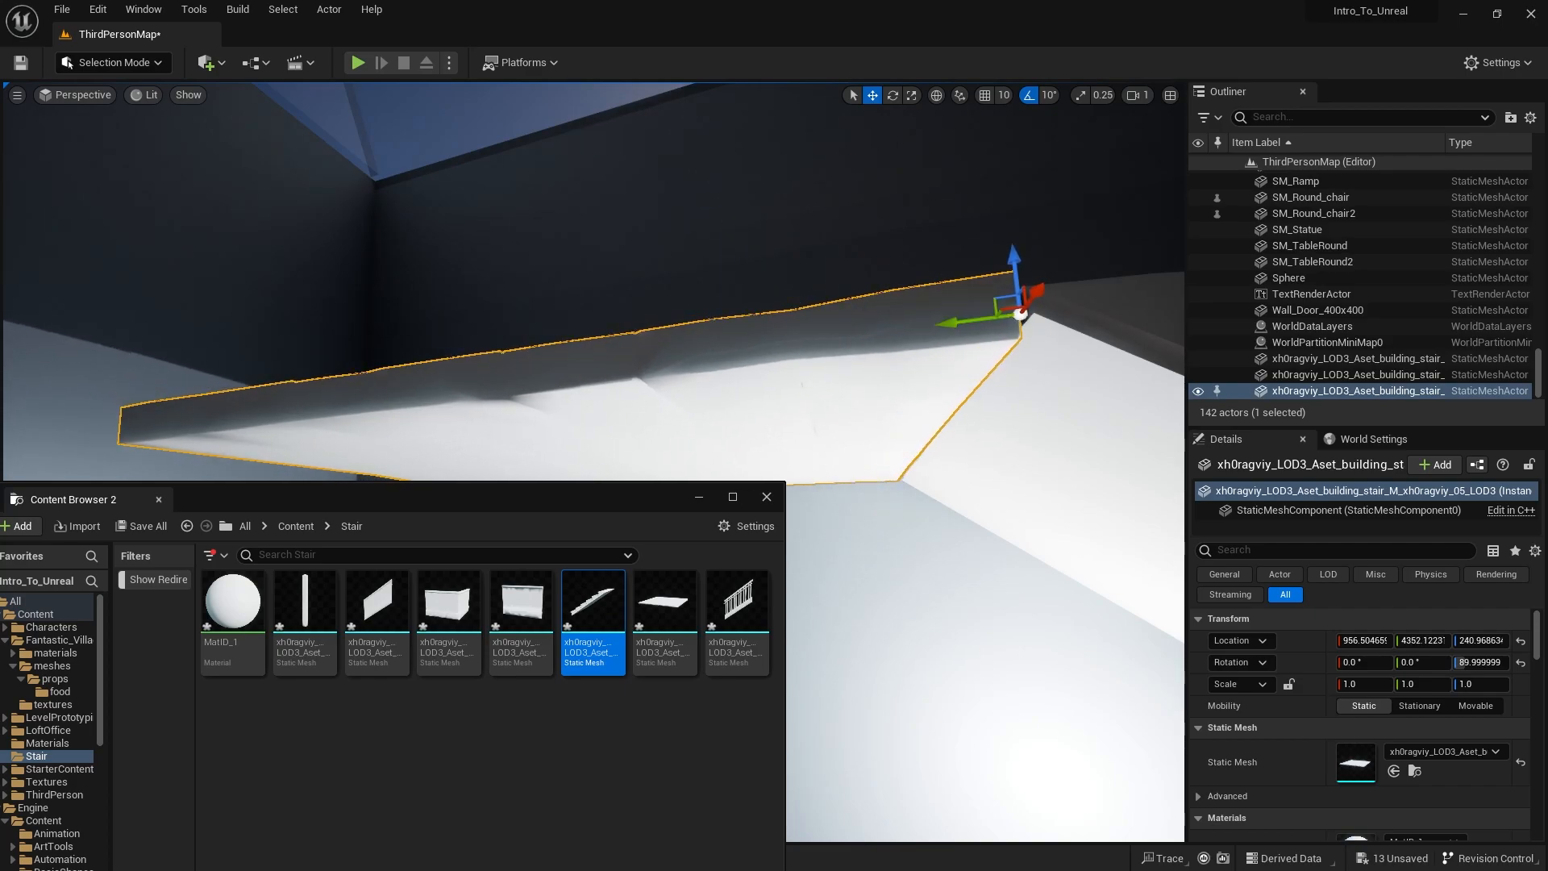
mouse_move(943, 380)
right_down()
mouse_move(976, 266)
mouse_move(959, 379)
right_up()
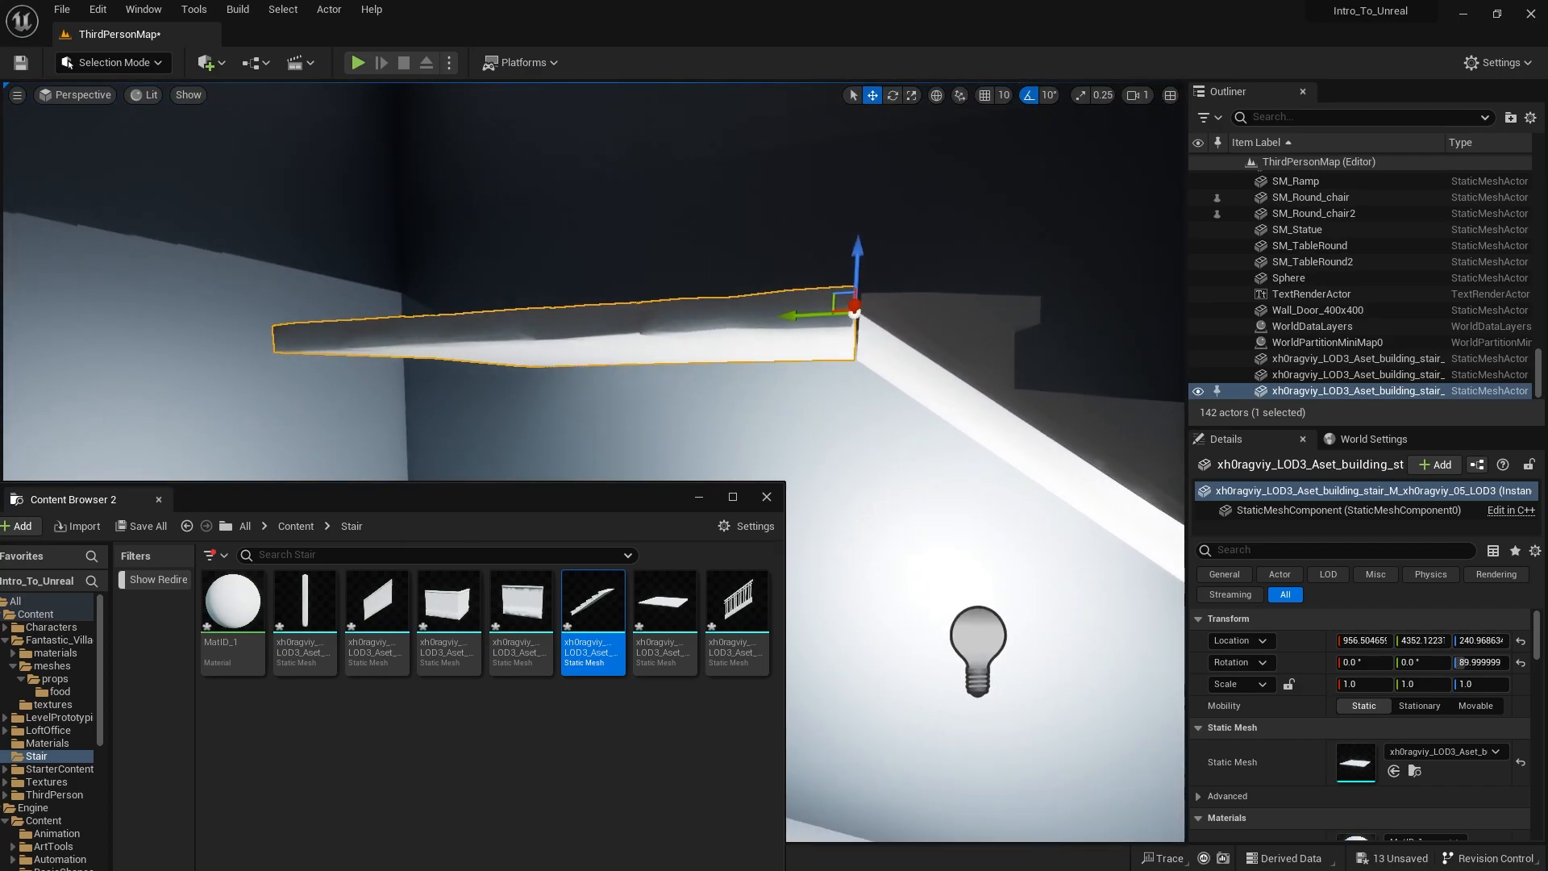
Step: Switch to the four-view viewport layout and move the Content Browser window clear of the orthographic views
click(1170, 96)
drag(566, 505, 758, 859)
right_drag(353, 570, 353, 572)
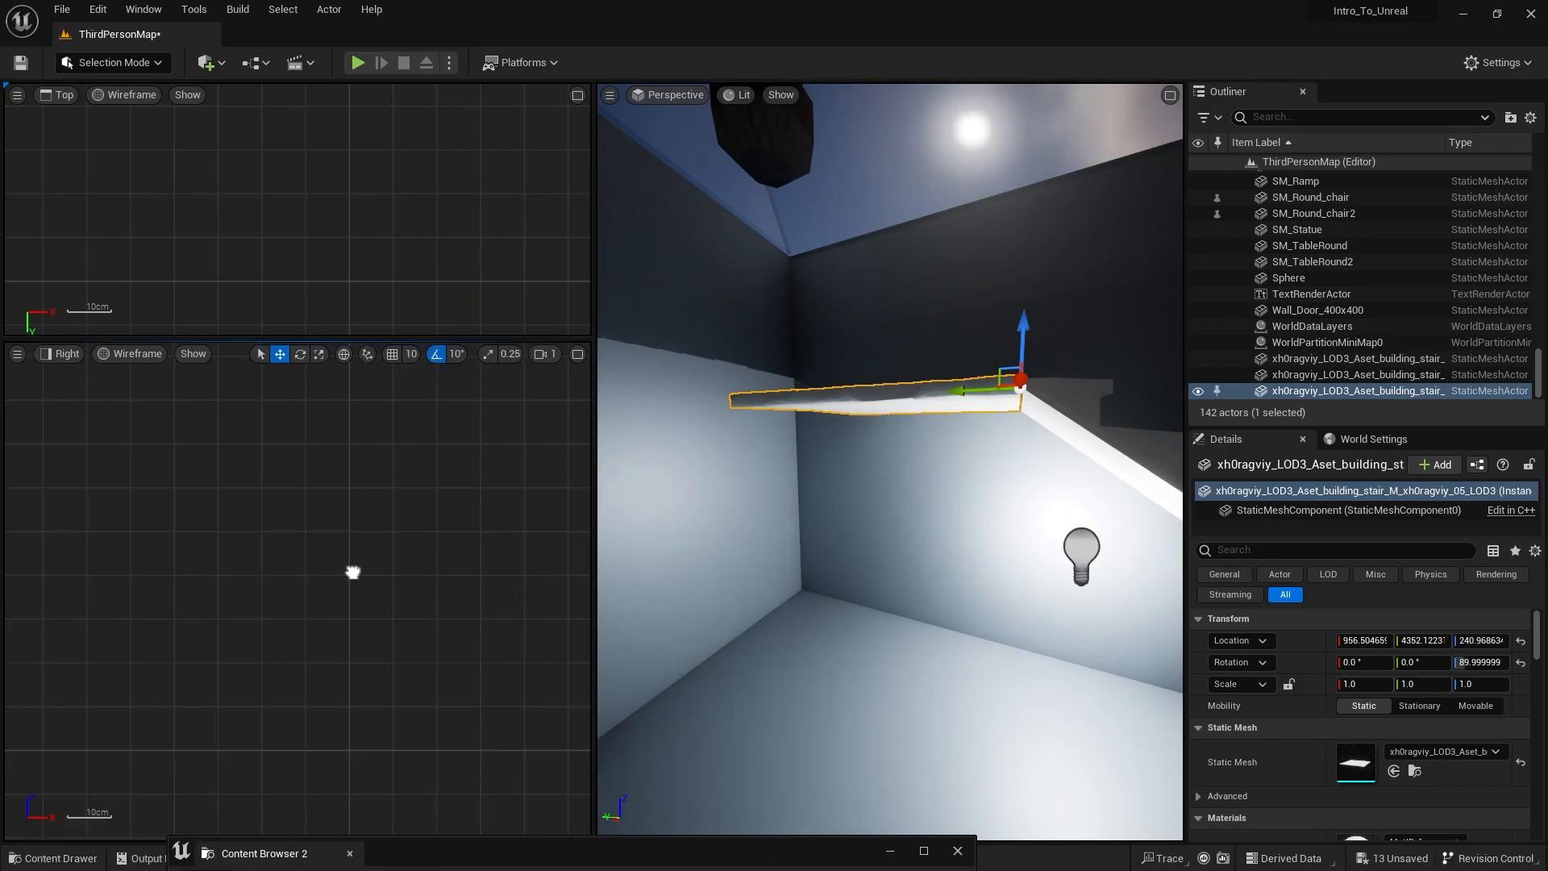
Step: Frame the landing in the orthographic views and lower it to Z about 239.9, level with the upper flight
key(f)
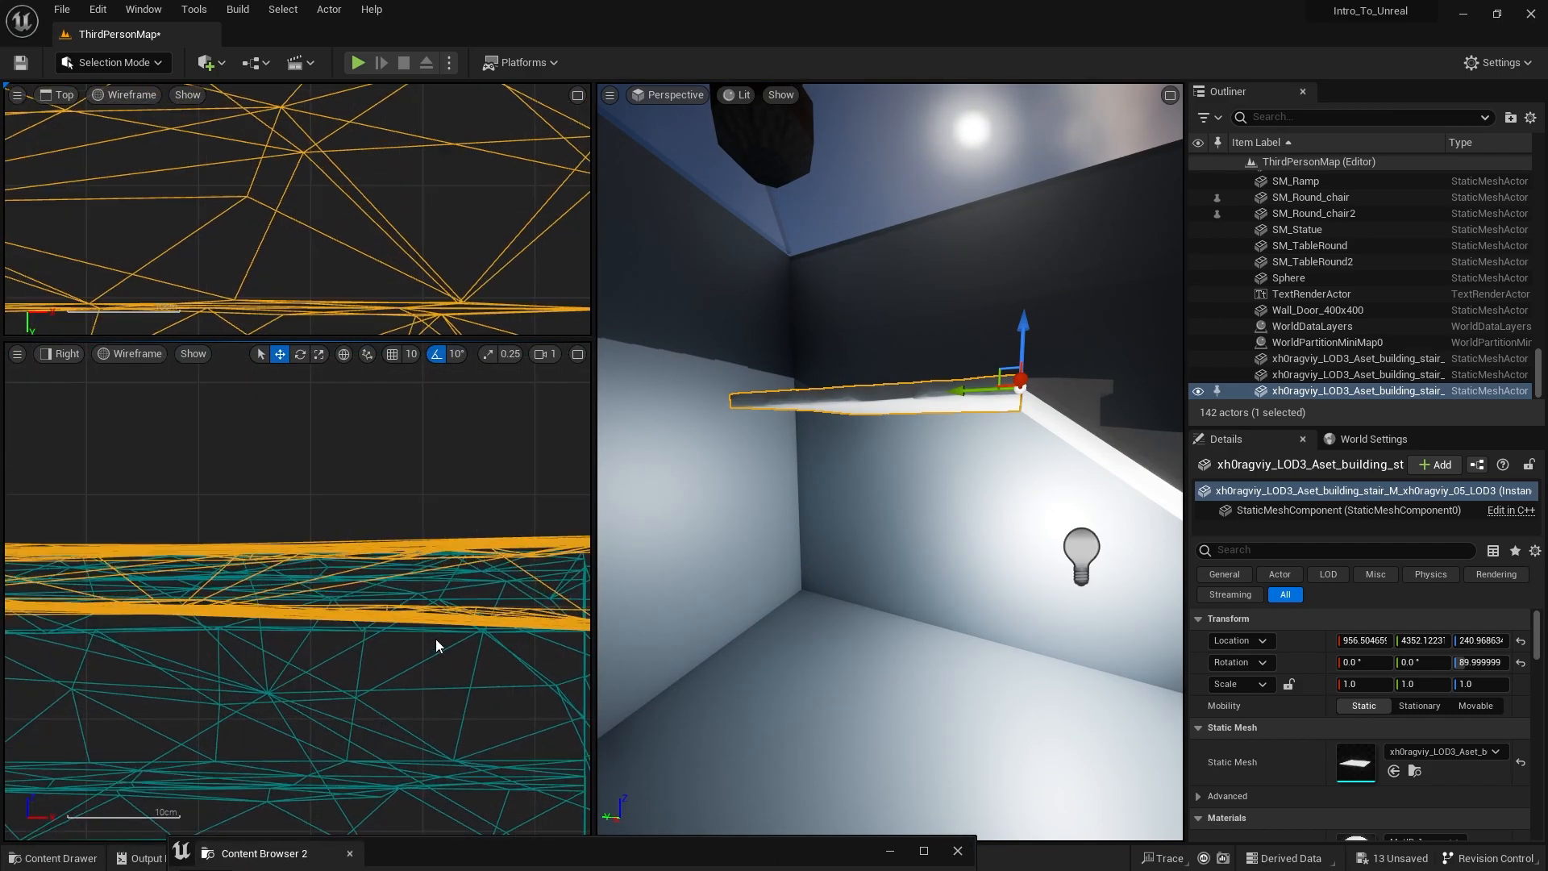
right_drag(436, 638, 237, 611)
mouse_move(414, 512)
mouse_down()
mouse_move(419, 433)
mouse_move(419, 539)
mouse_move(429, 524)
mouse_up()
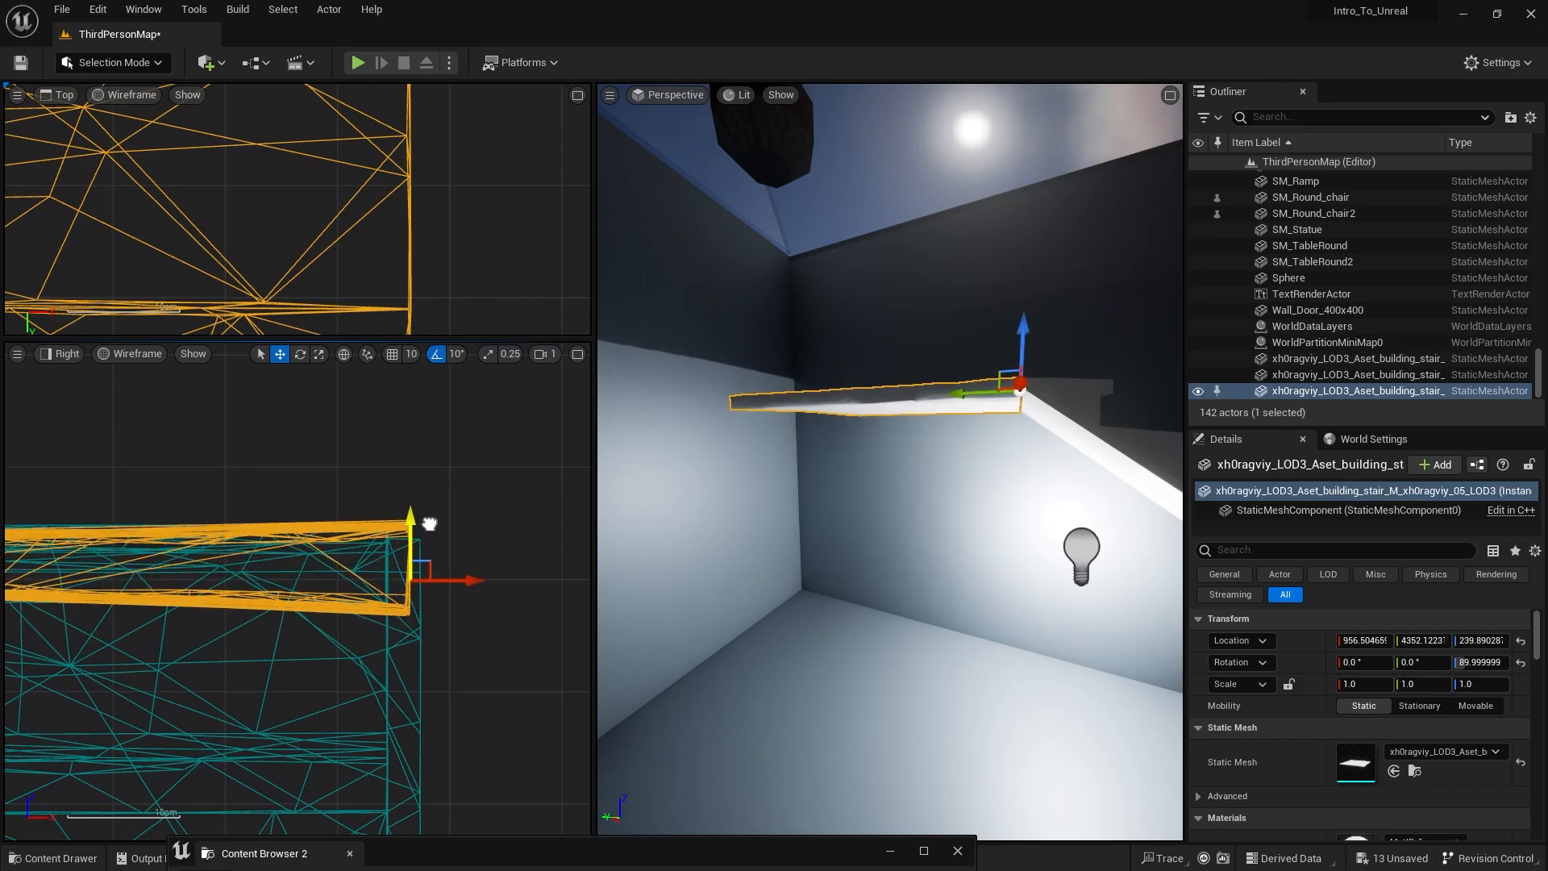
Step: Select both stair flights together with the landing and slide them along Y toward the back wall
right_drag(1105, 400, 957, 436)
ctrl+click(957, 435)
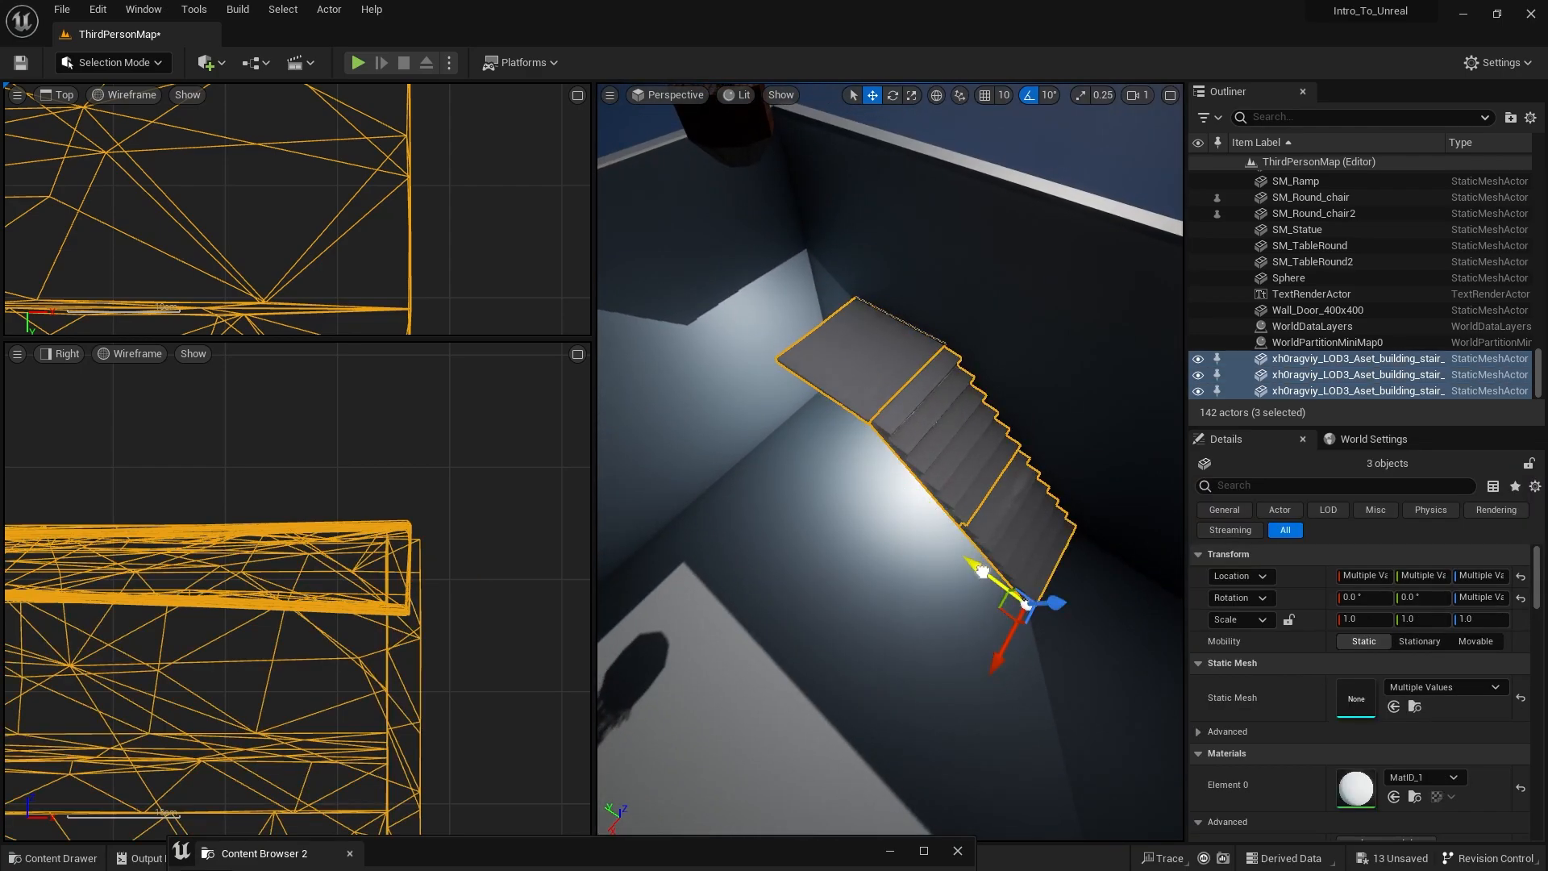
drag(983, 571, 931, 534)
right_drag(775, 500, 916, 415)
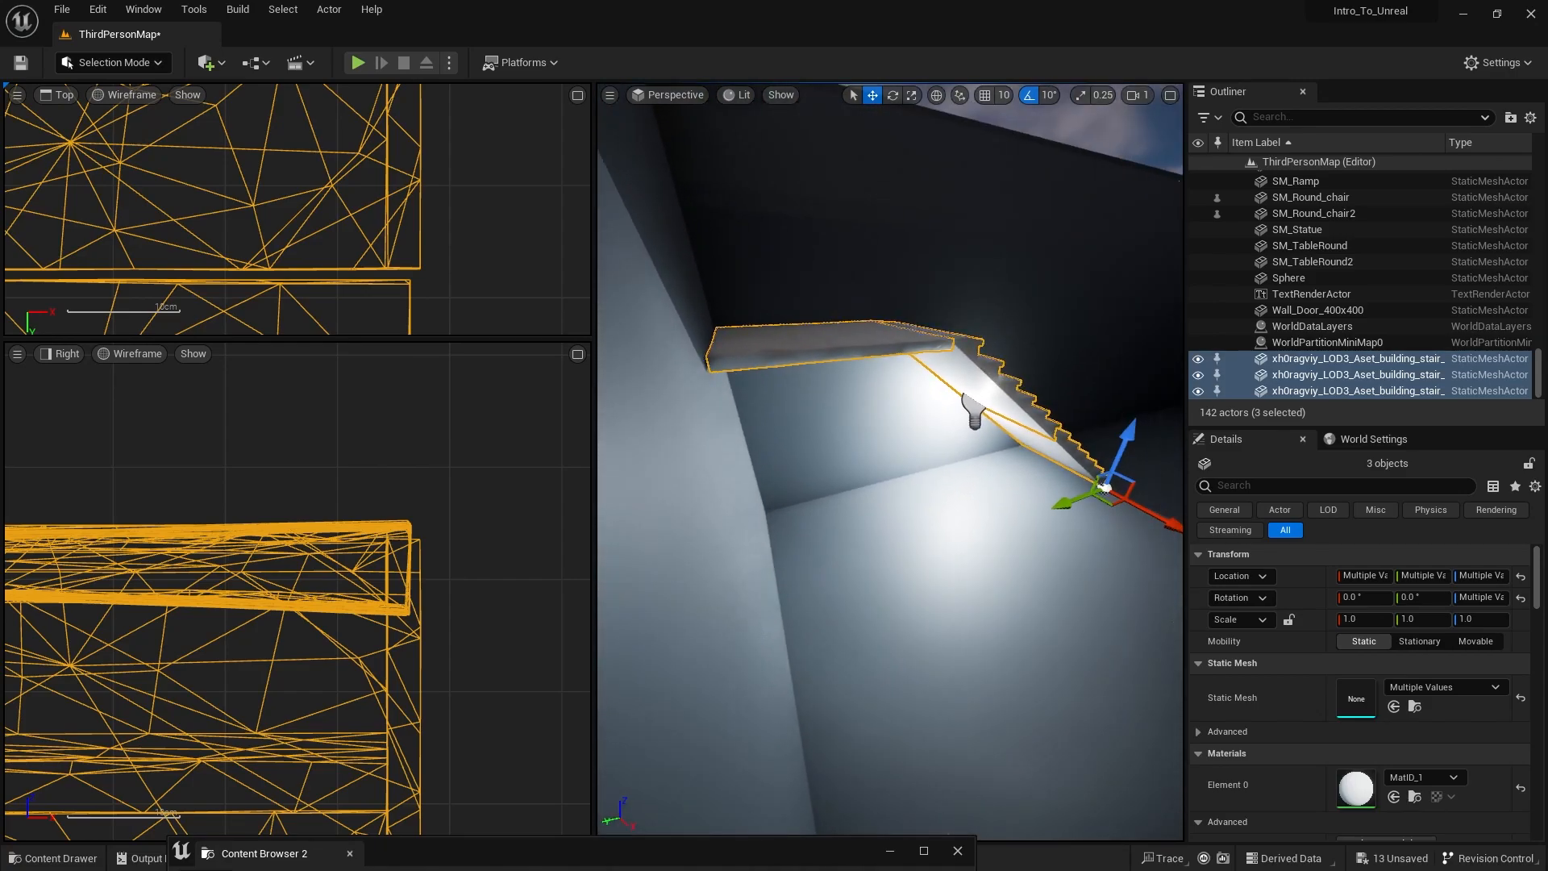
Step: Move the point light out from under the stairs and nudge the three stair meshes slightly along Y
click(966, 409)
drag(968, 408, 766, 442)
click(1032, 438)
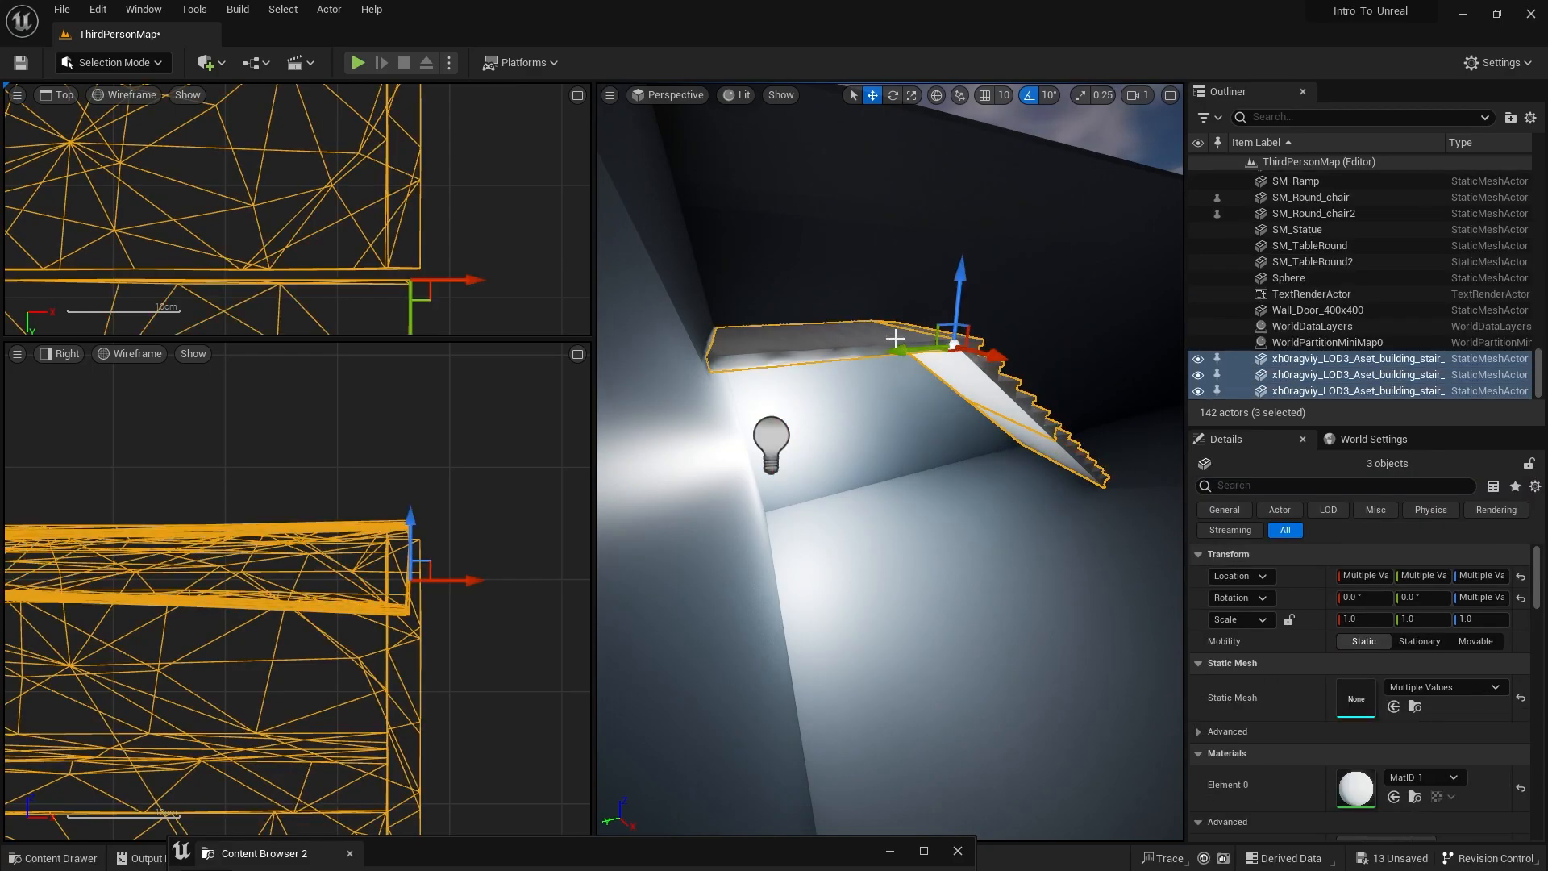
drag(903, 356, 898, 356)
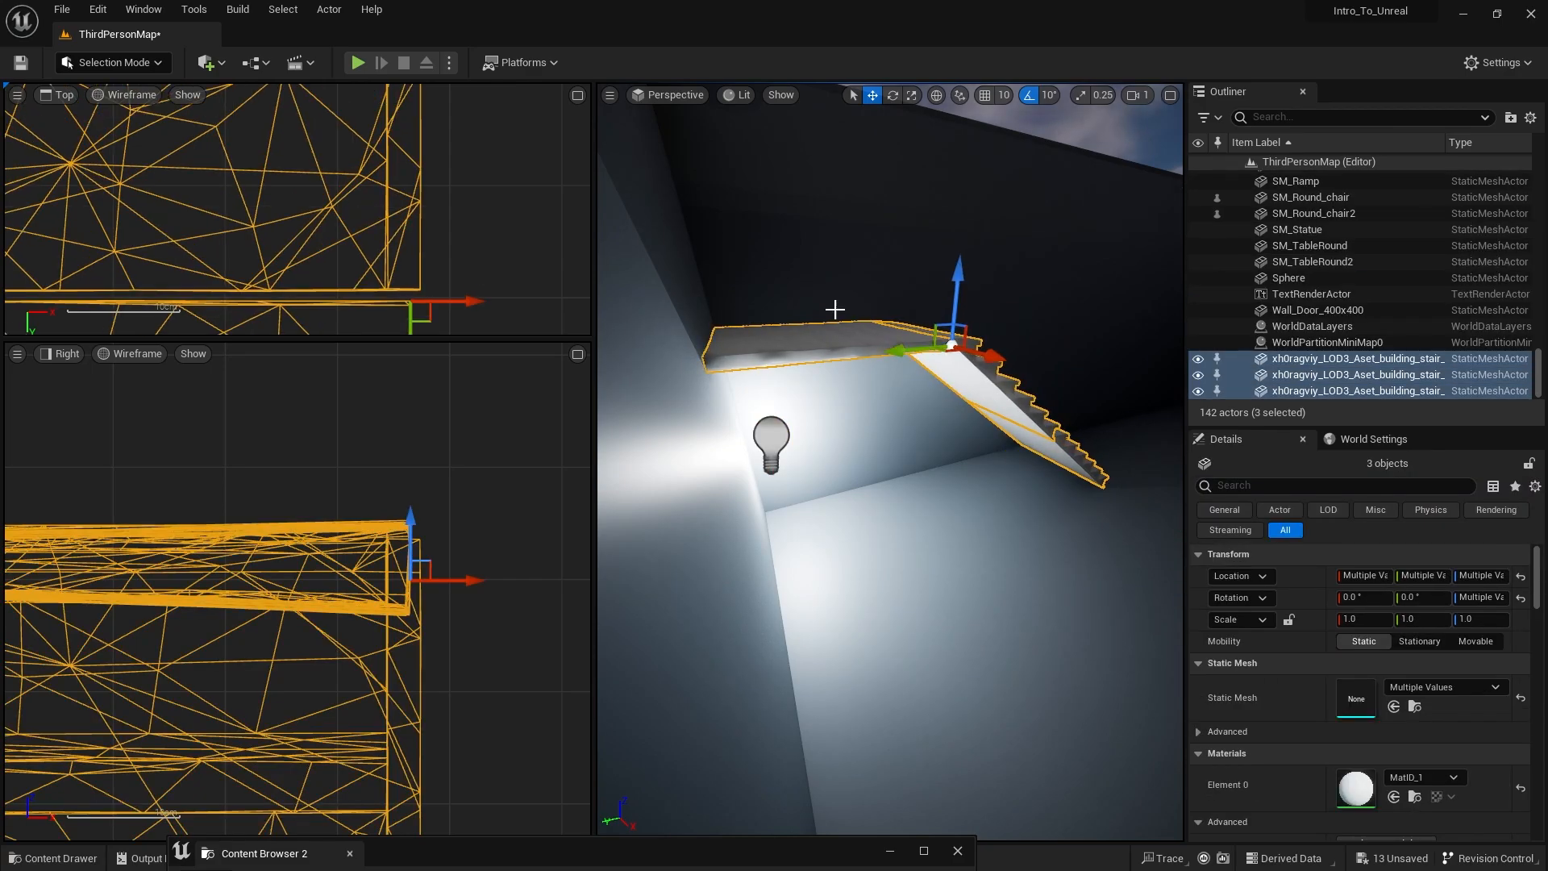
Step: Duplicate the upper stair flight and rotate the copy to 0° about the vertical axis
right_drag(833, 309, 702, 346)
mouse_move(1053, 483)
right_down()
mouse_move(984, 403)
mouse_move(952, 399)
mouse_move(1053, 483)
right_up()
click(1021, 500)
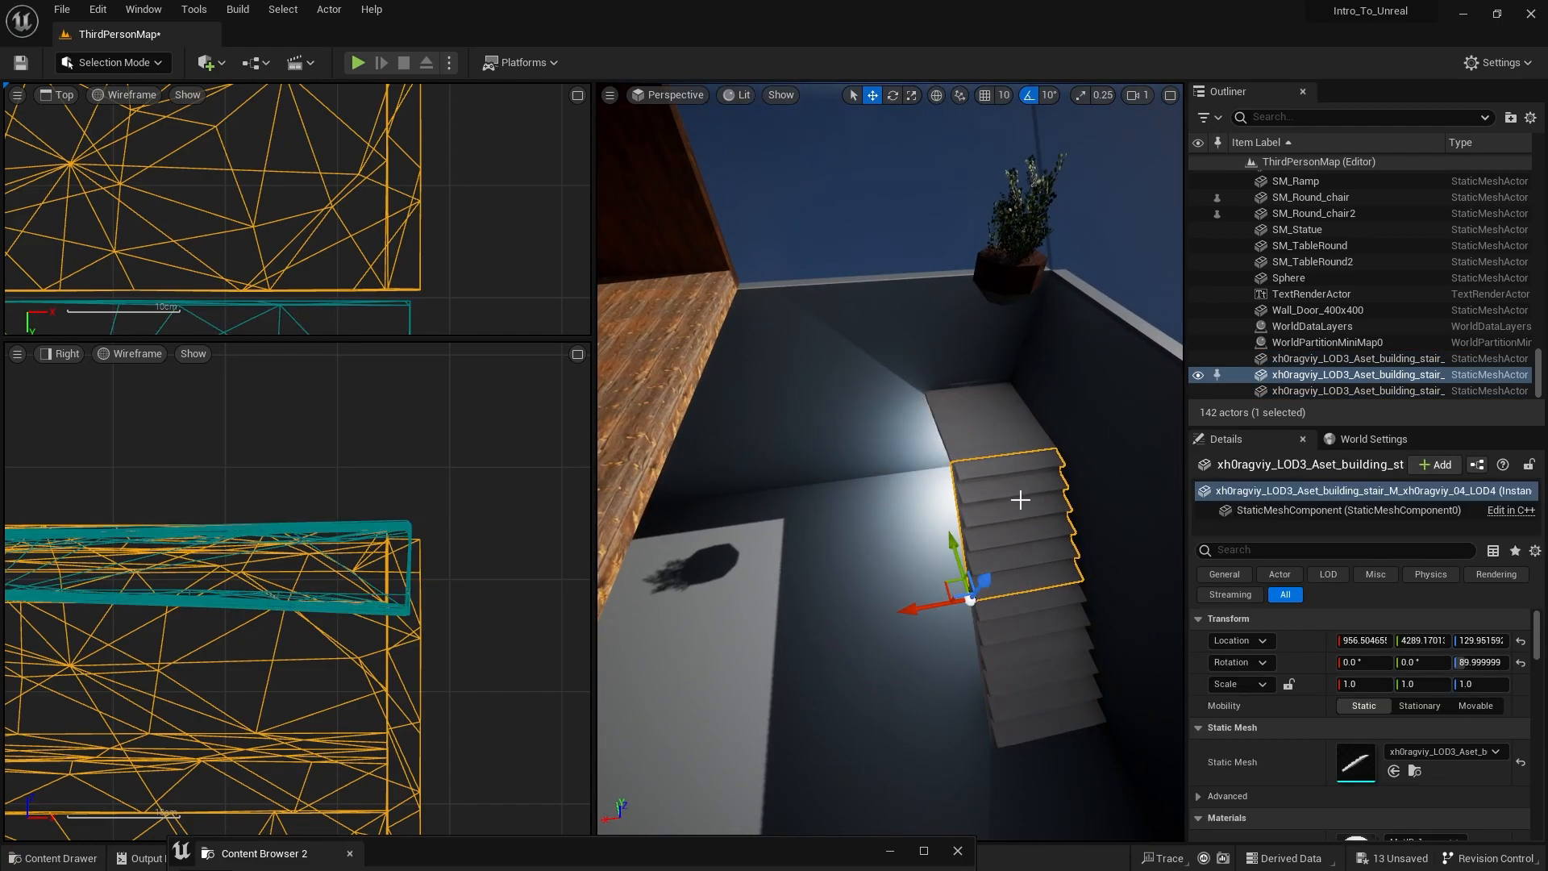
alt+drag(975, 579, 985, 619)
key(e)
key(w)
right_drag(985, 619, 1089, 456)
Step: Position the copied flight above the landing's front edge, at X about 956.5 and Y about 4442
drag(1061, 419, 863, 412)
right_drag(863, 412, 645, 330)
right_drag(1008, 379, 1085, 481)
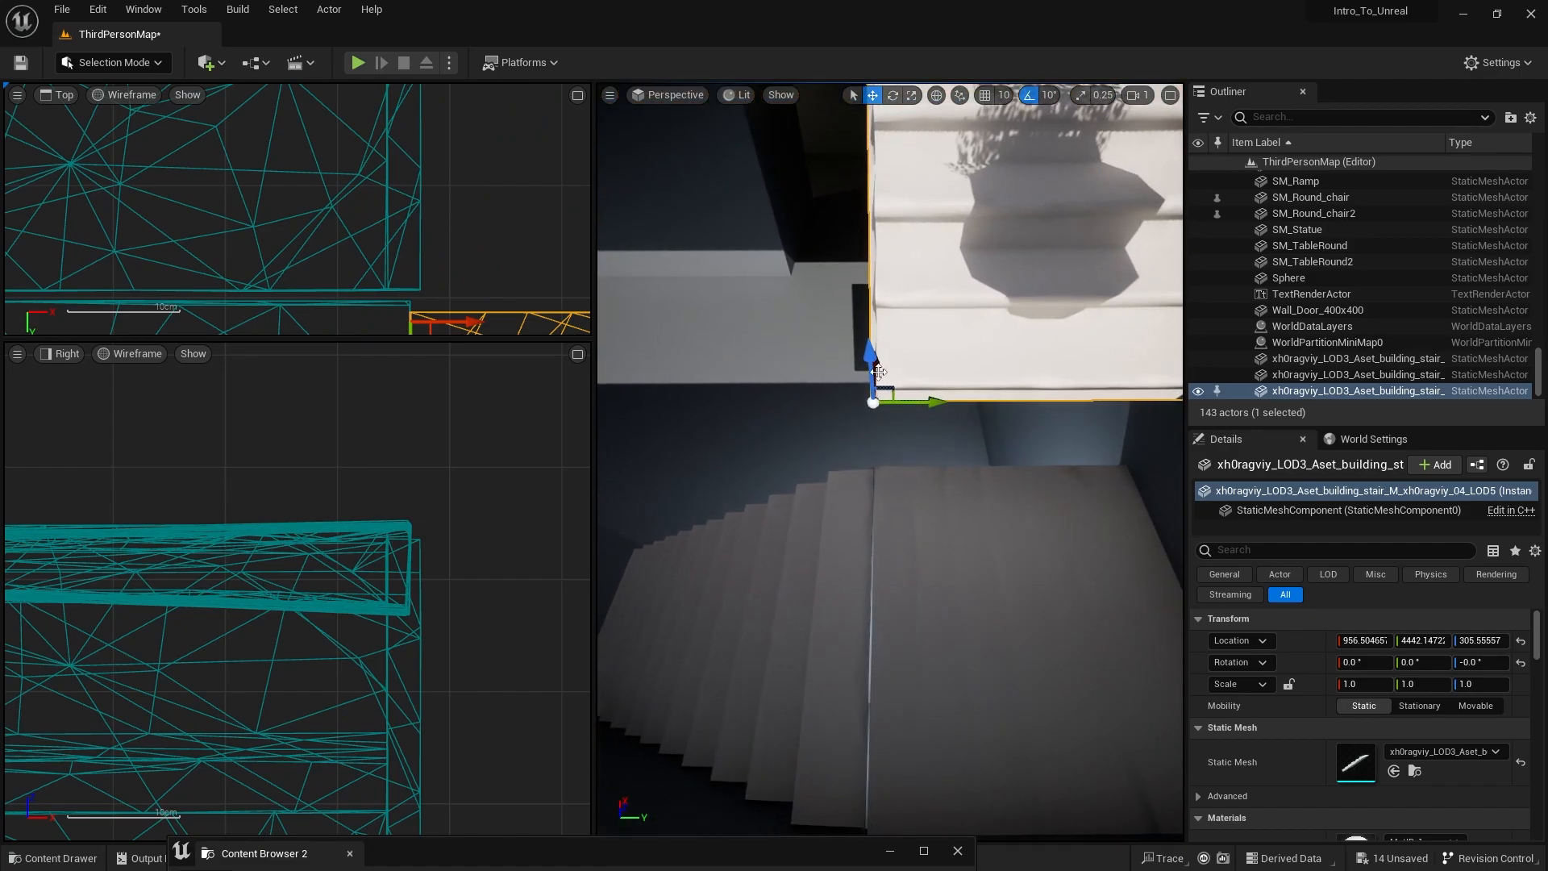
Step: Lower the copied flight to Z about 238.9 so its base meets the landing's side edge
drag(879, 371, 879, 431)
right_drag(879, 432, 862, 340)
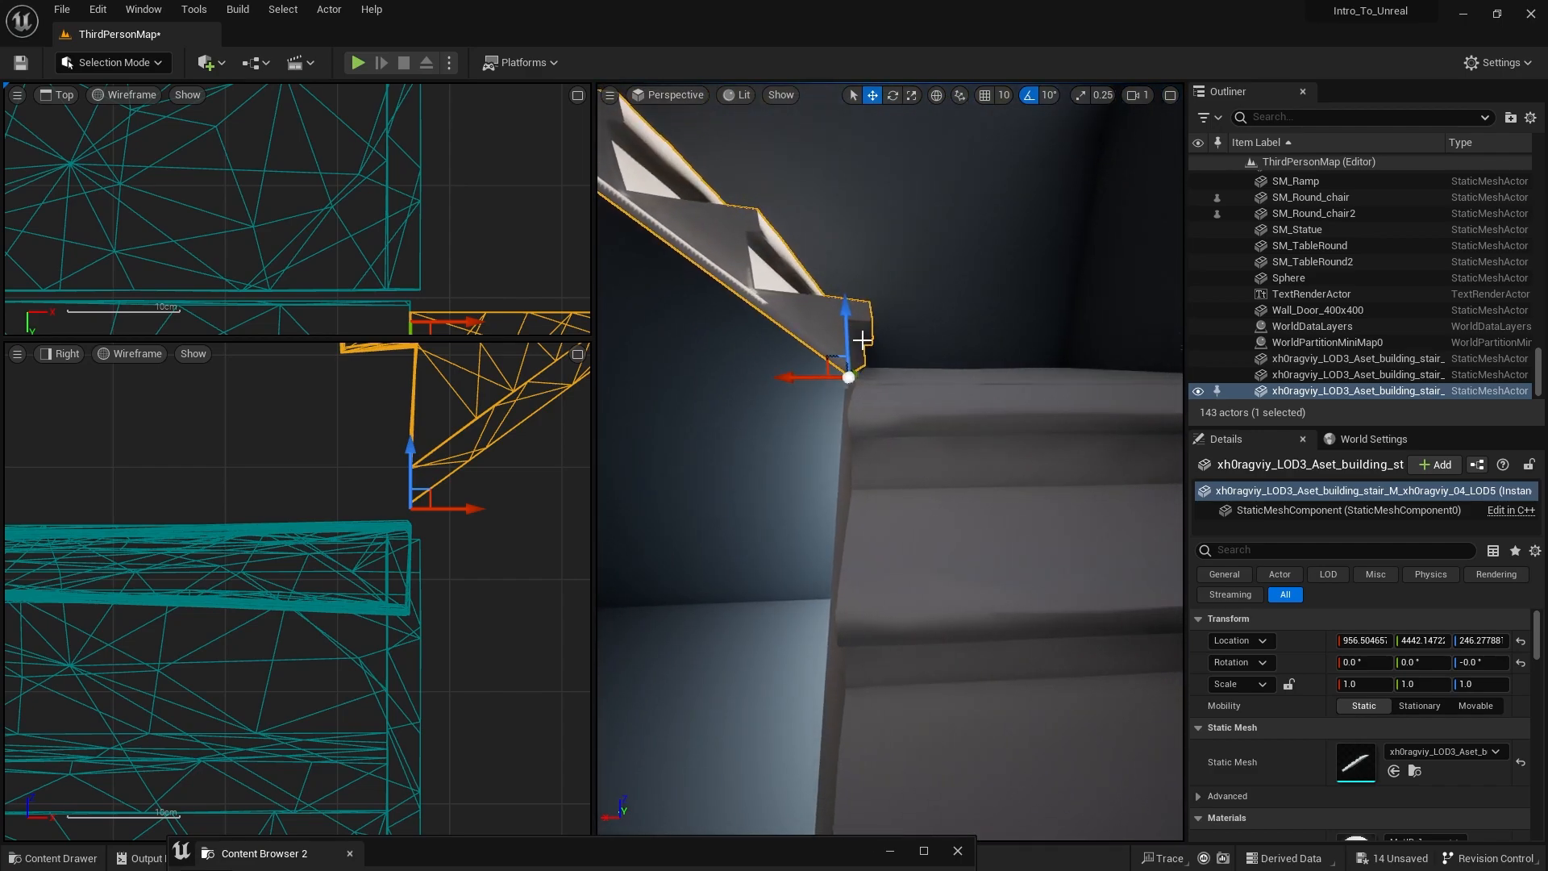
drag(846, 329, 846, 347)
right_drag(846, 346, 815, 355)
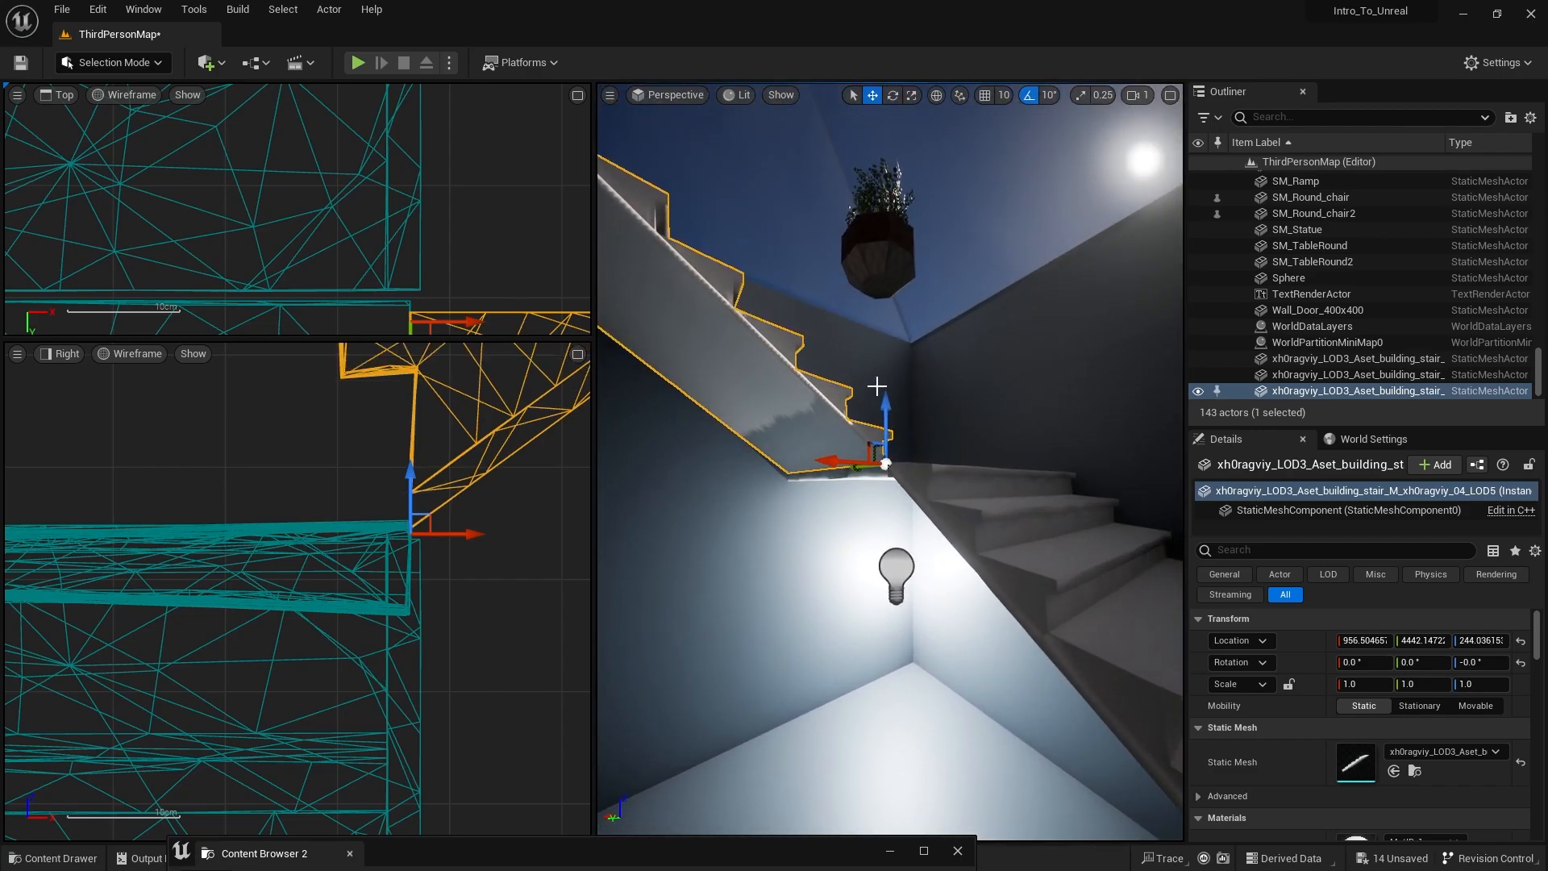
drag(885, 414, 885, 427)
right_drag(886, 428, 892, 411)
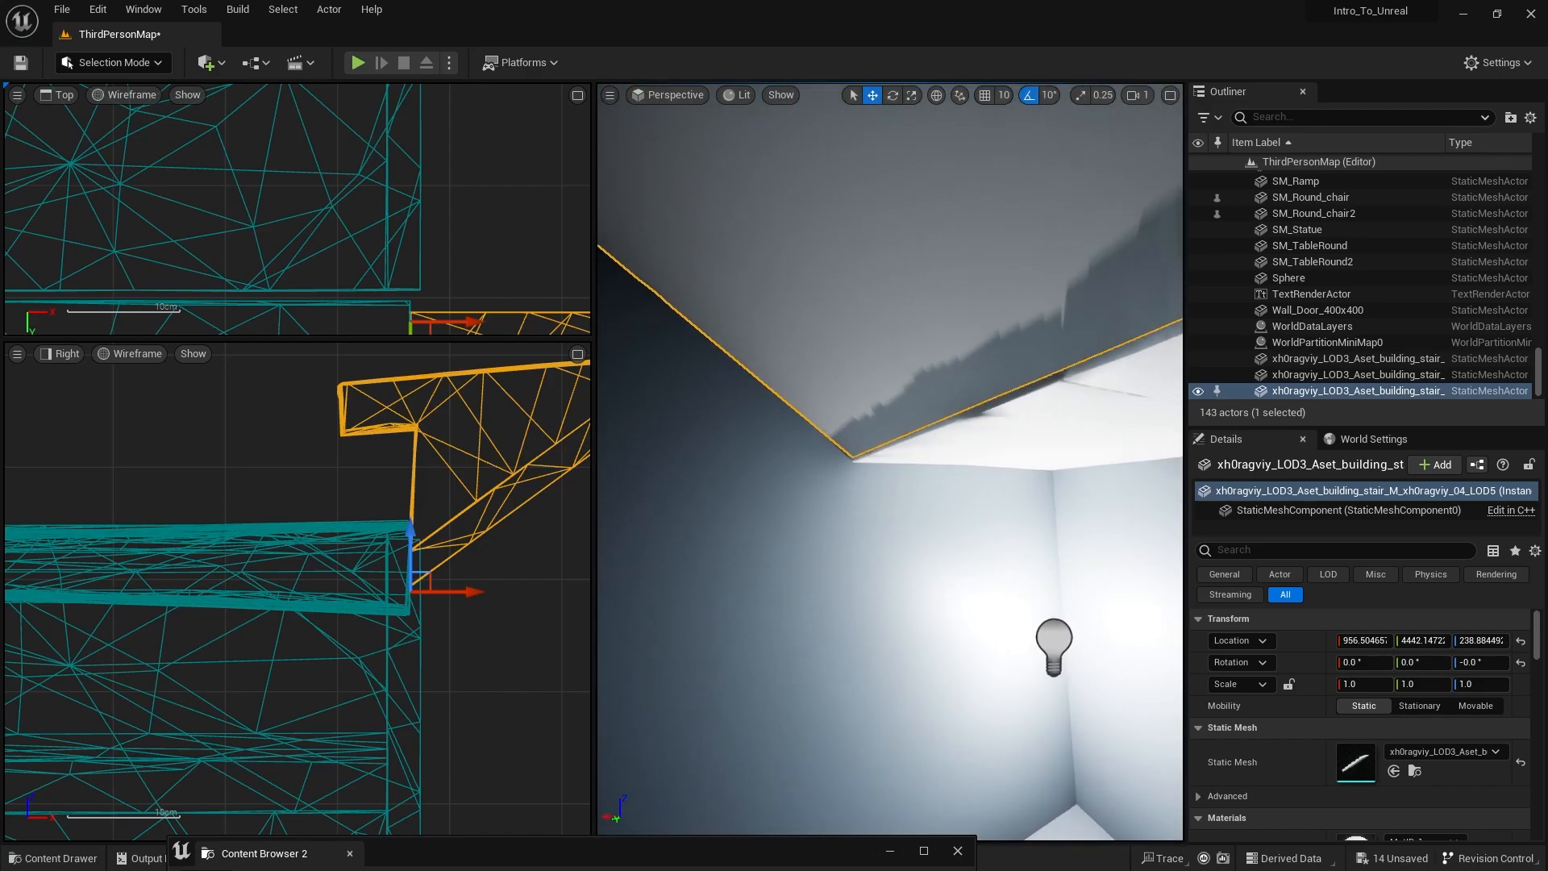
Step: Shift the point light beneath the stairs along X to about 1004
click(1040, 650)
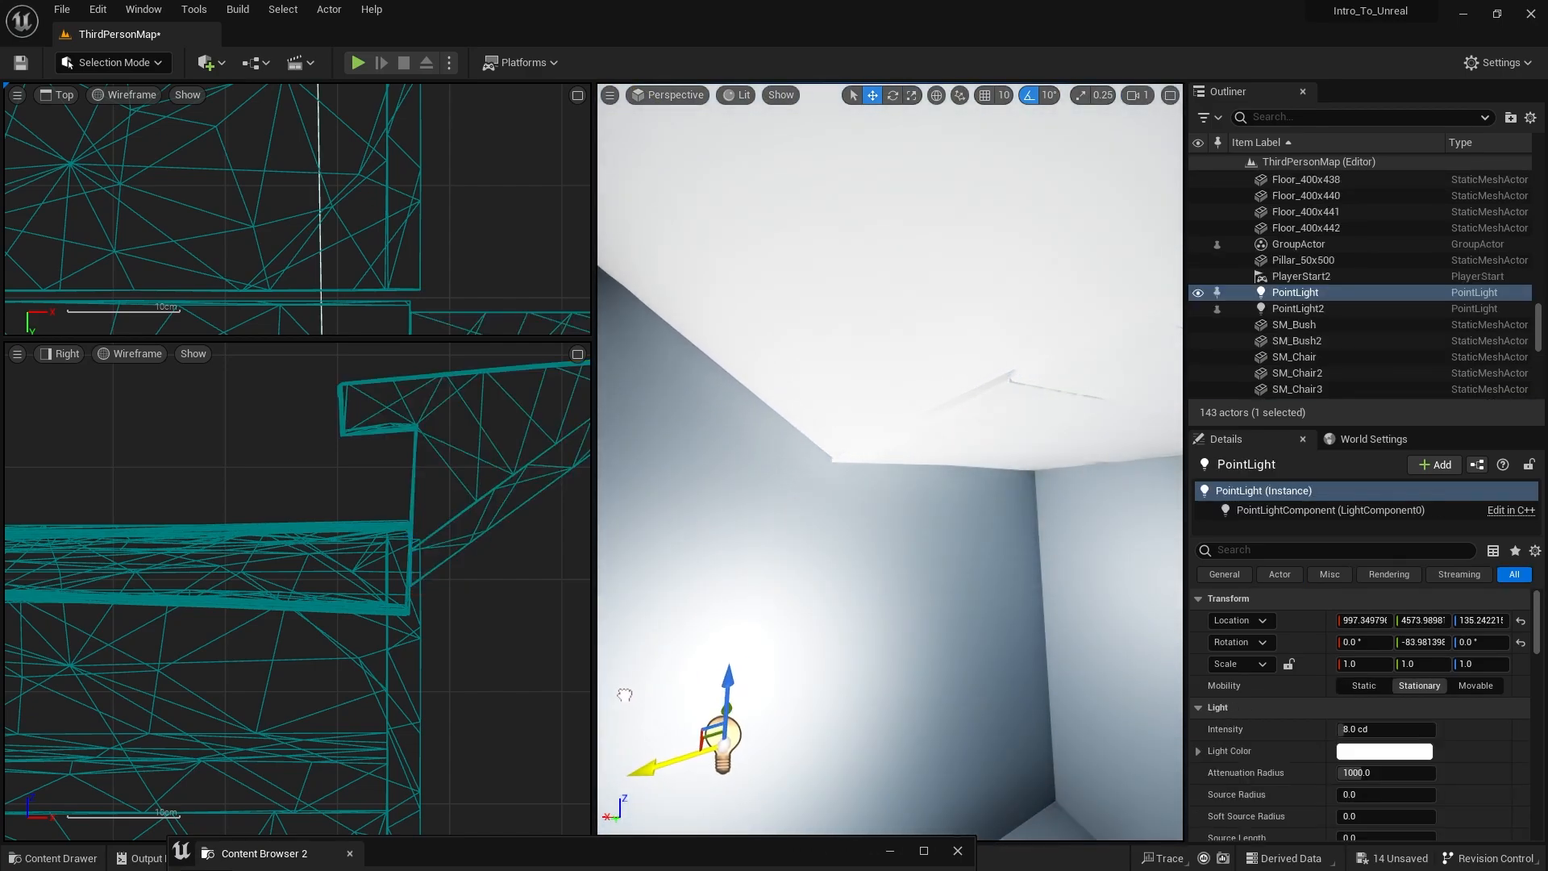
right_drag(917, 320, 1052, 338)
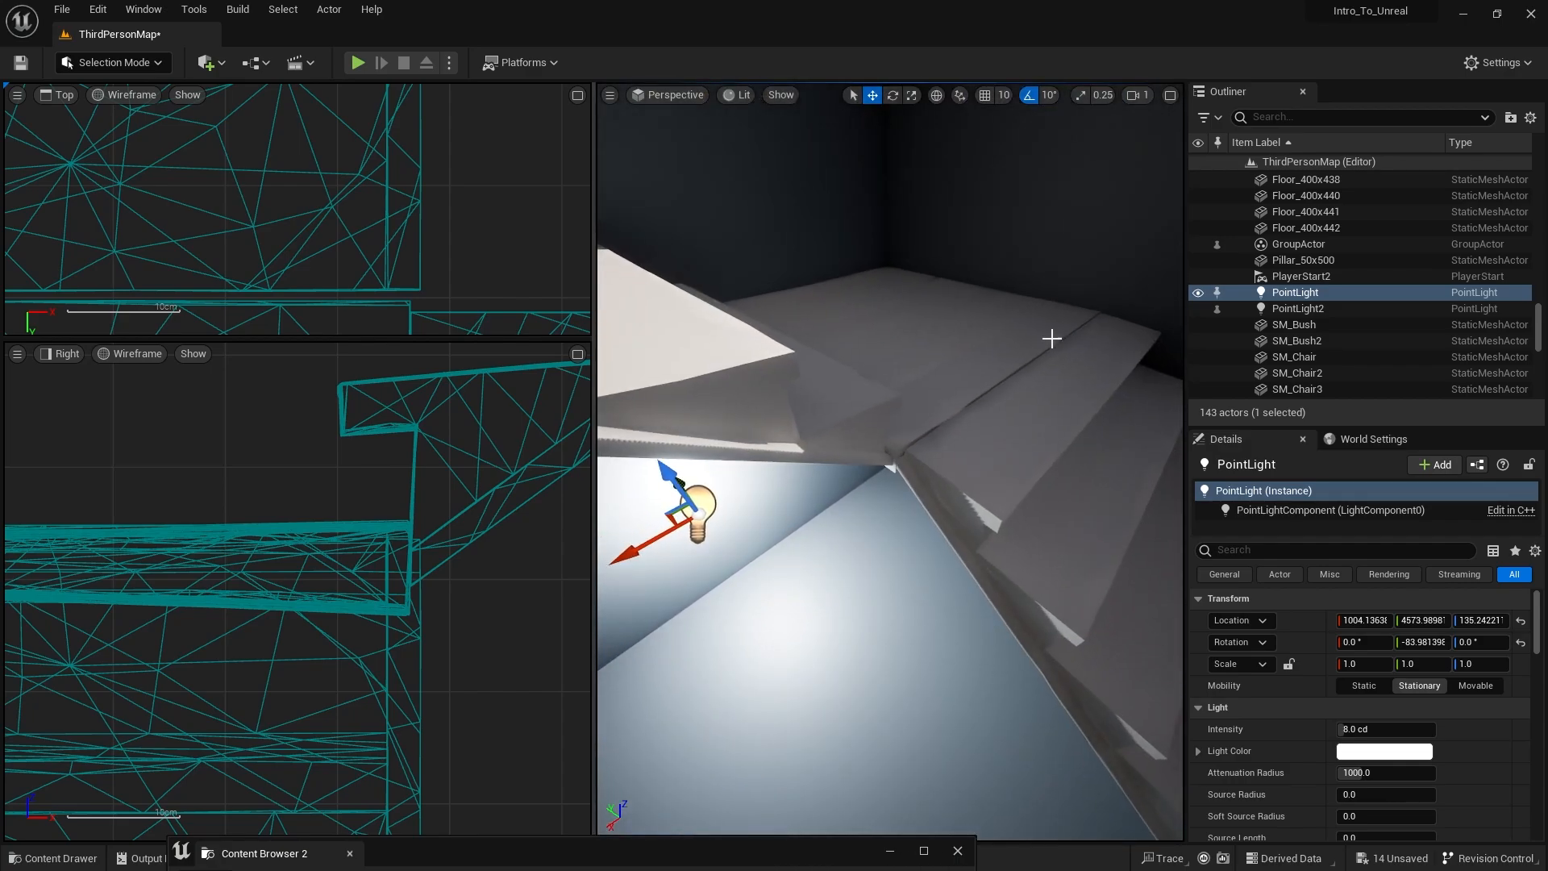
Step: Lower the landing to Z about 238.6 and nudge it along Y to fit against the adjoining flight
click(974, 352)
drag(899, 425, 899, 437)
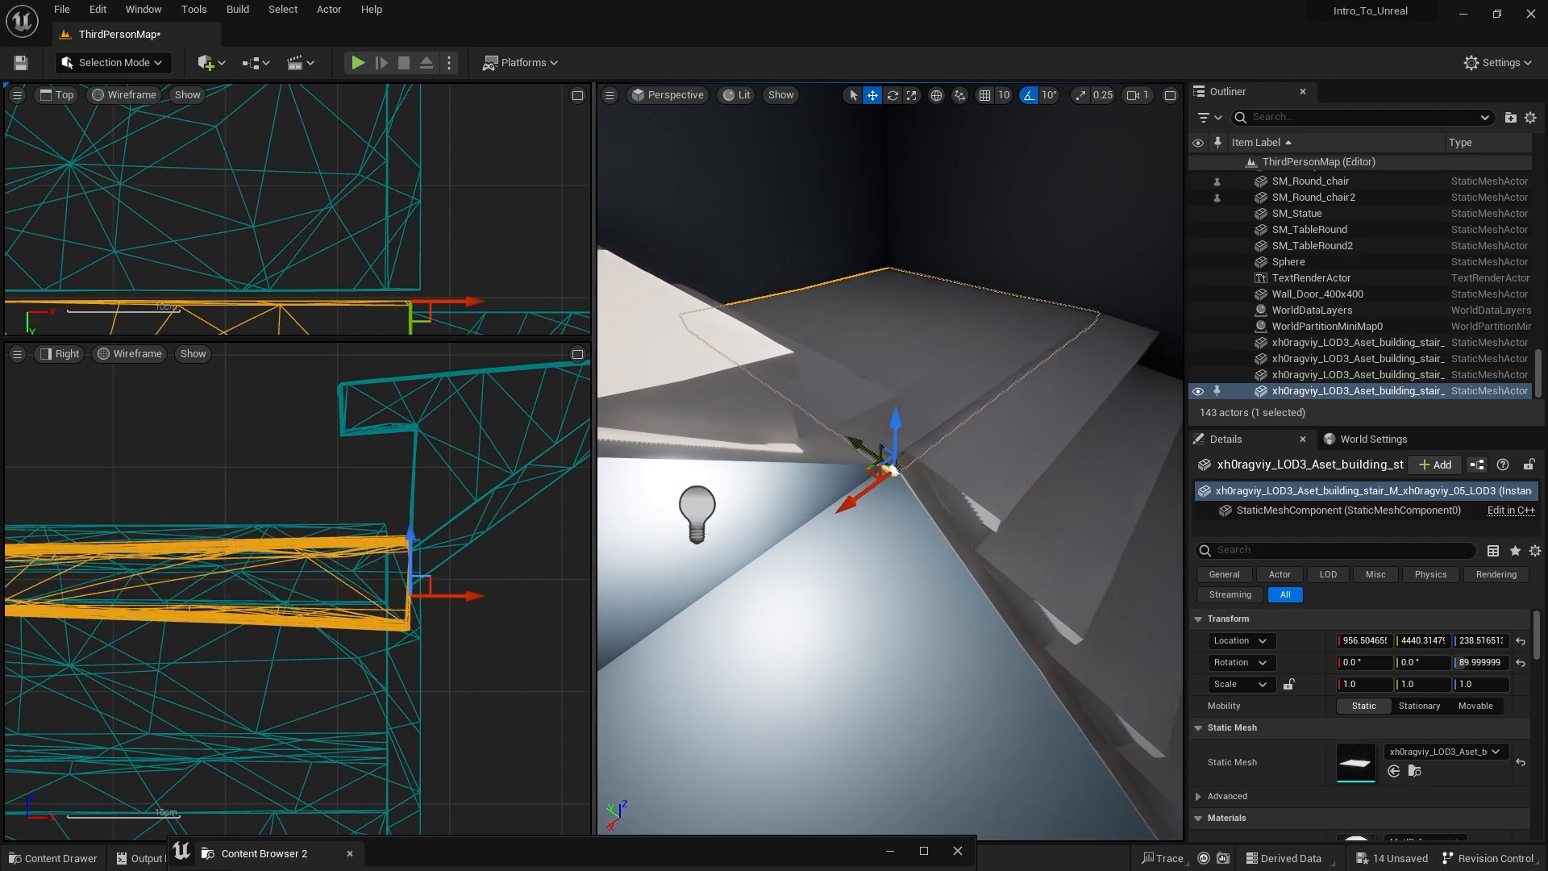
right_drag(898, 437, 855, 420)
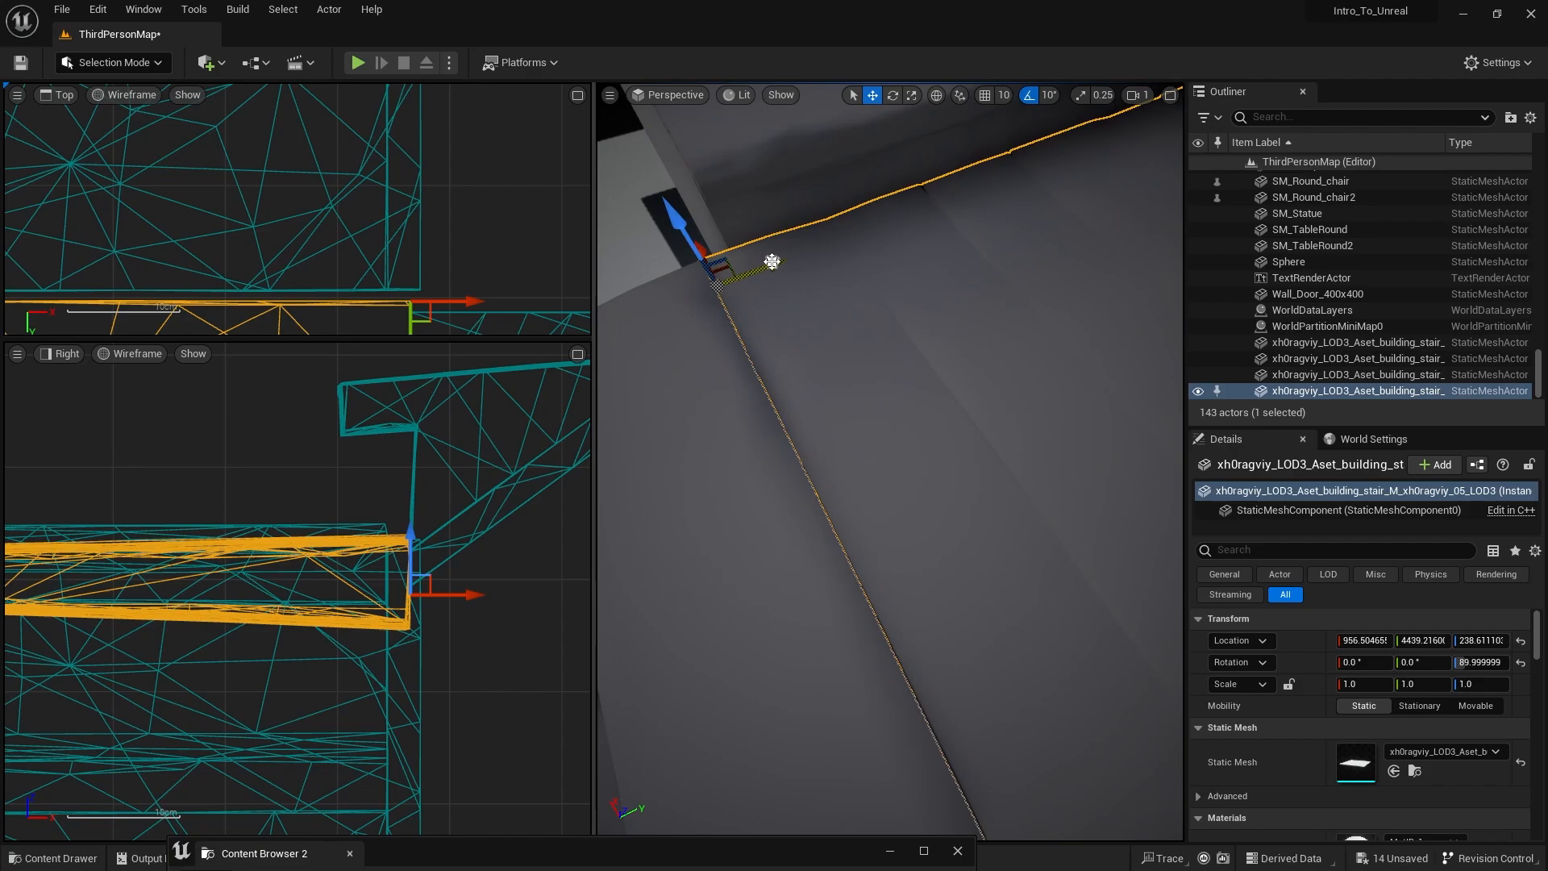
drag(772, 262, 760, 267)
right_drag(760, 267, 1016, 201)
Step: Select the landing with the two lower flights and slide them slightly along Y to line up with the copied flight
ctrl+click(1056, 519)
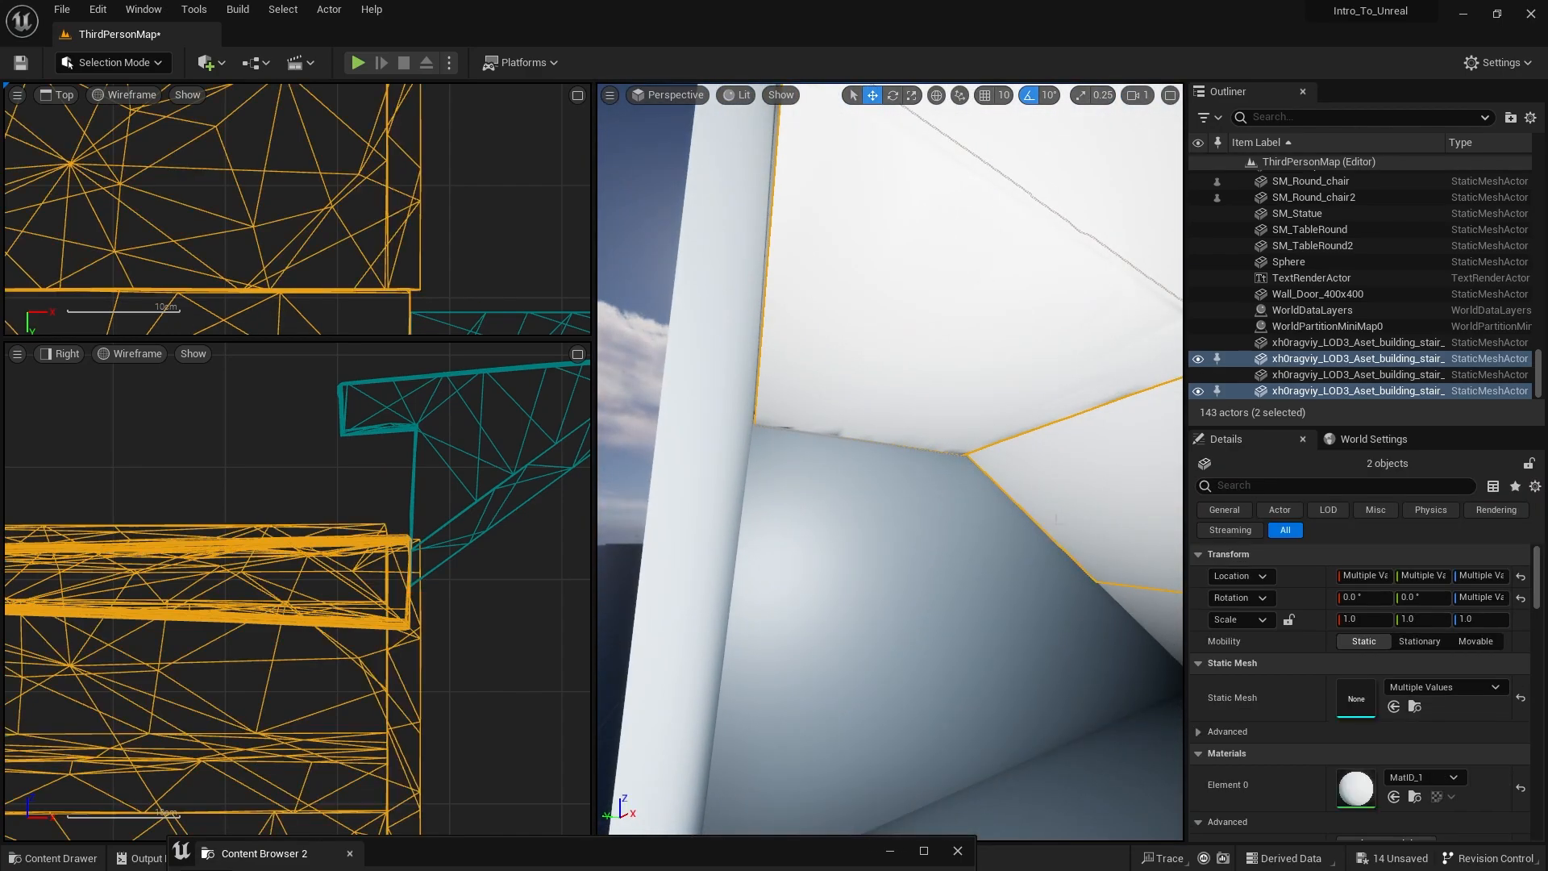
right_drag(1057, 518, 1041, 564)
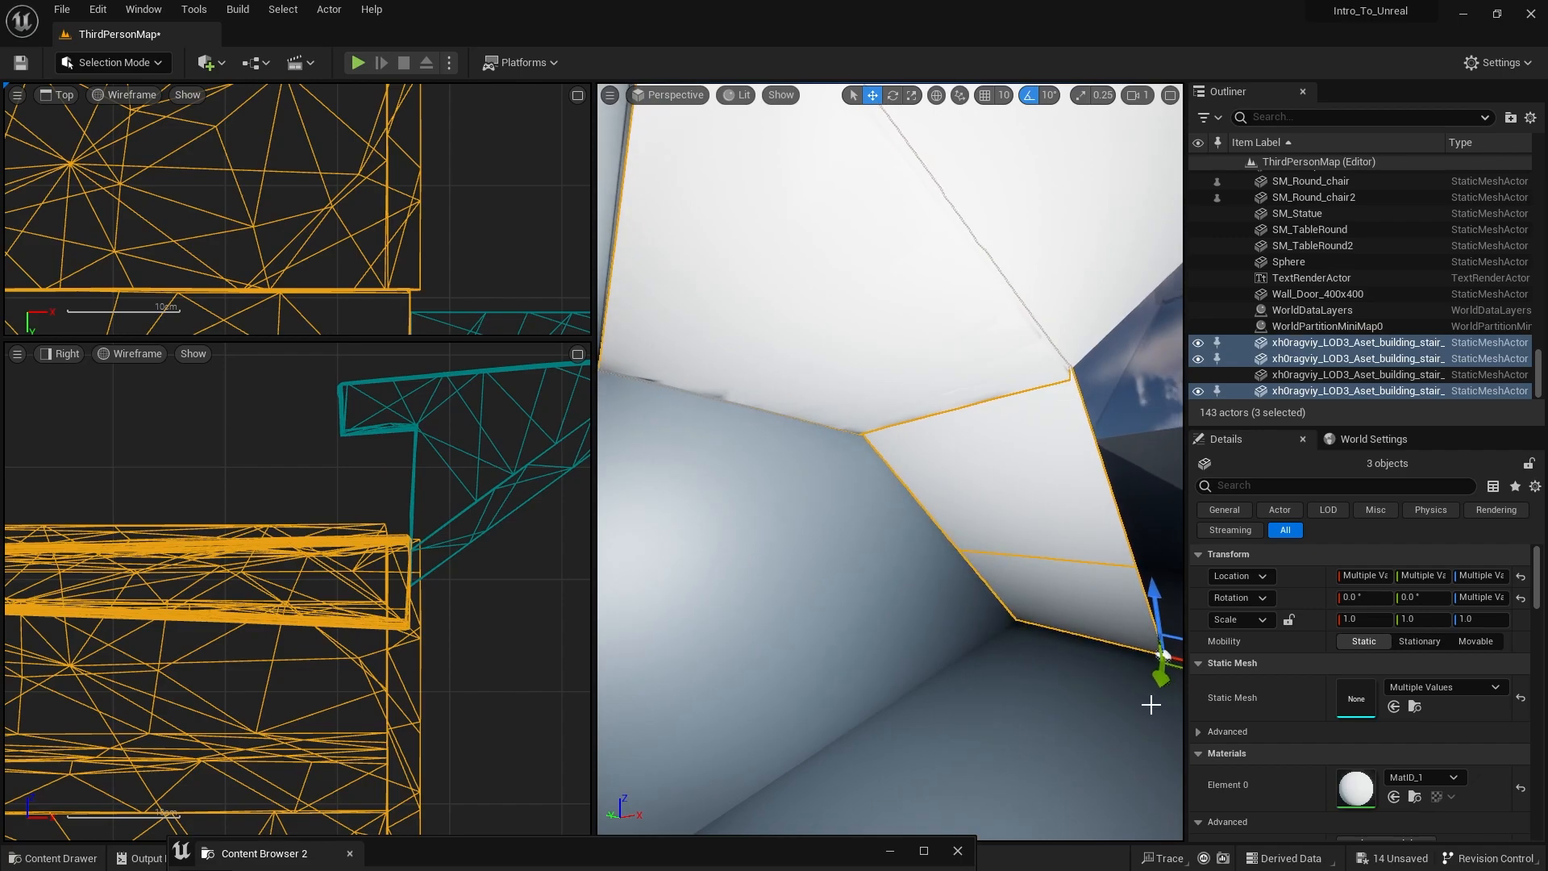
drag(1161, 677, 1162, 670)
right_drag(1129, 645, 1040, 646)
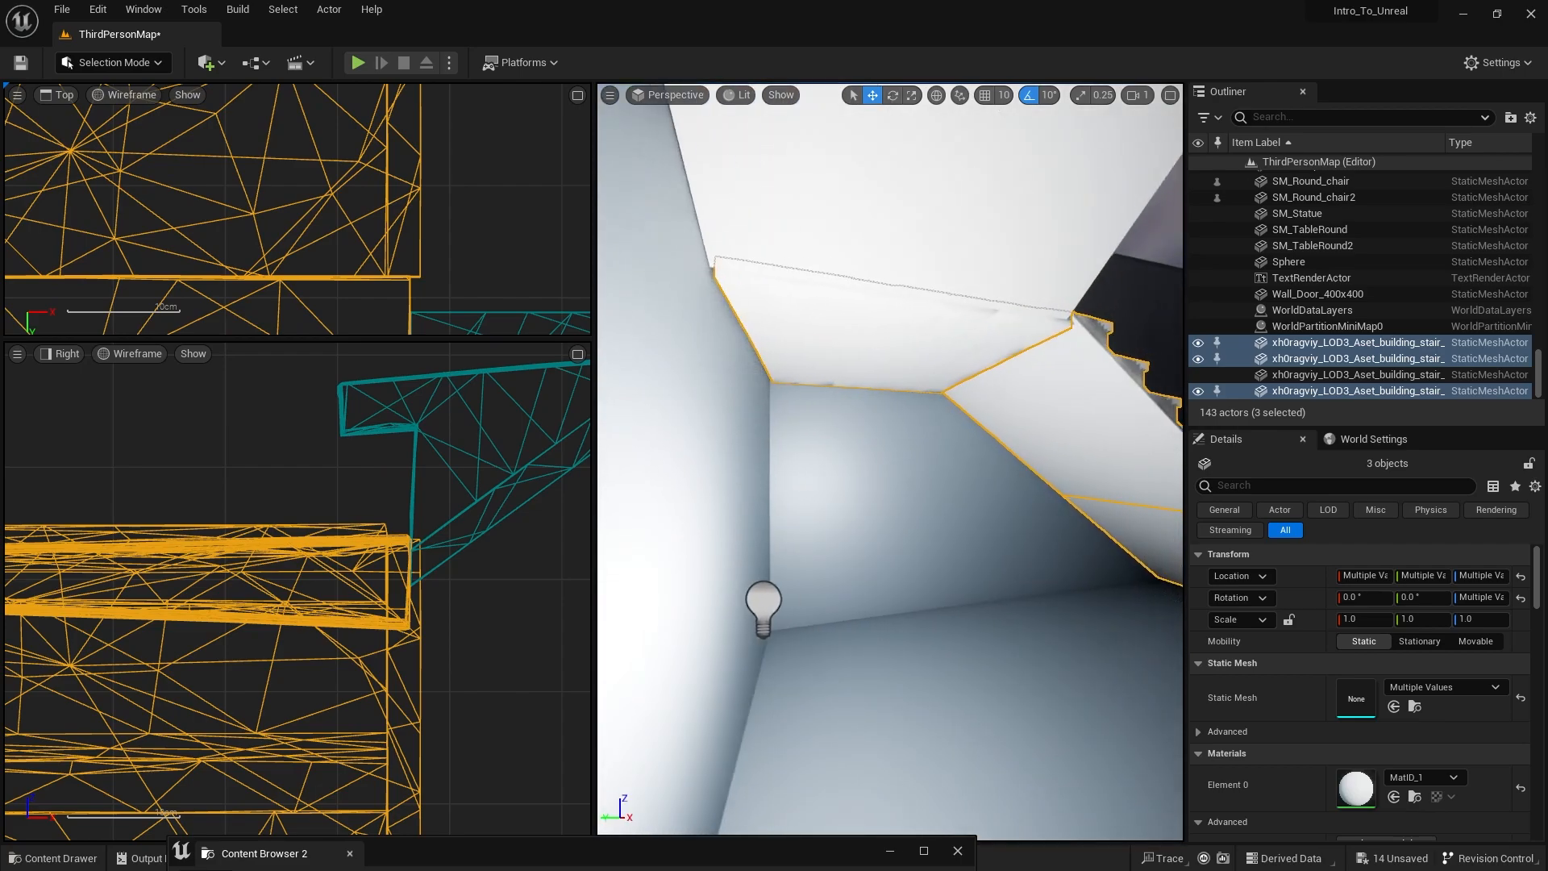
mouse_move(1129, 691)
right_down()
mouse_move(1147, 691)
mouse_move(1147, 710)
right_up()
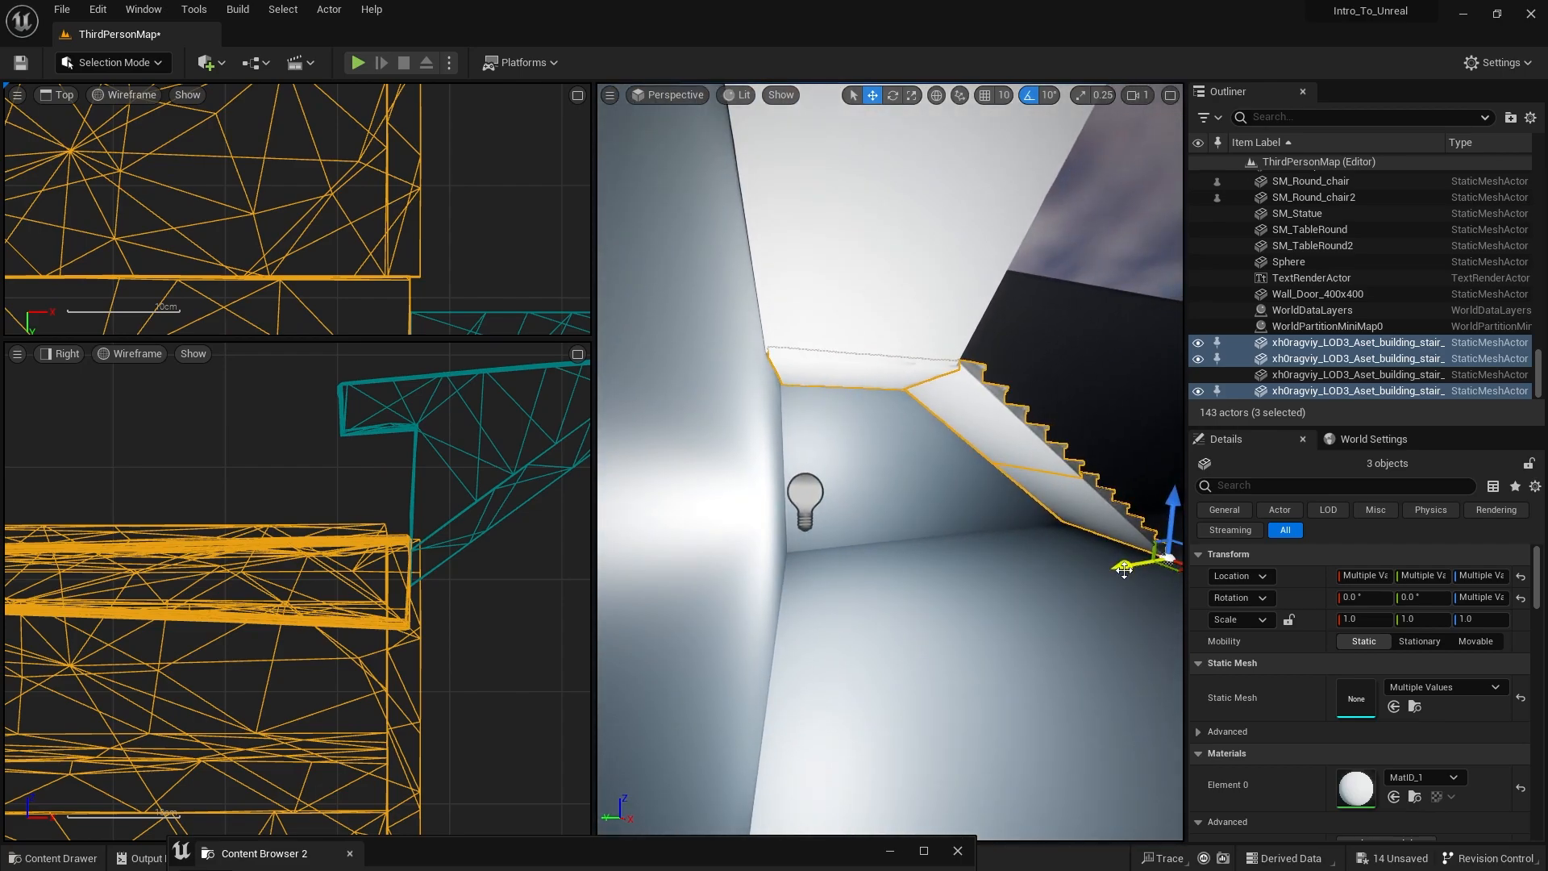
drag(1124, 571, 1121, 571)
click(1040, 637)
right_drag(1041, 637, 1088, 530)
right_drag(934, 517, 1012, 524)
Step: Open the Stair content folder and examine the xh0ragviy_00_LOD3 post mesh in the Static Mesh Editor
key(ctrl+space)
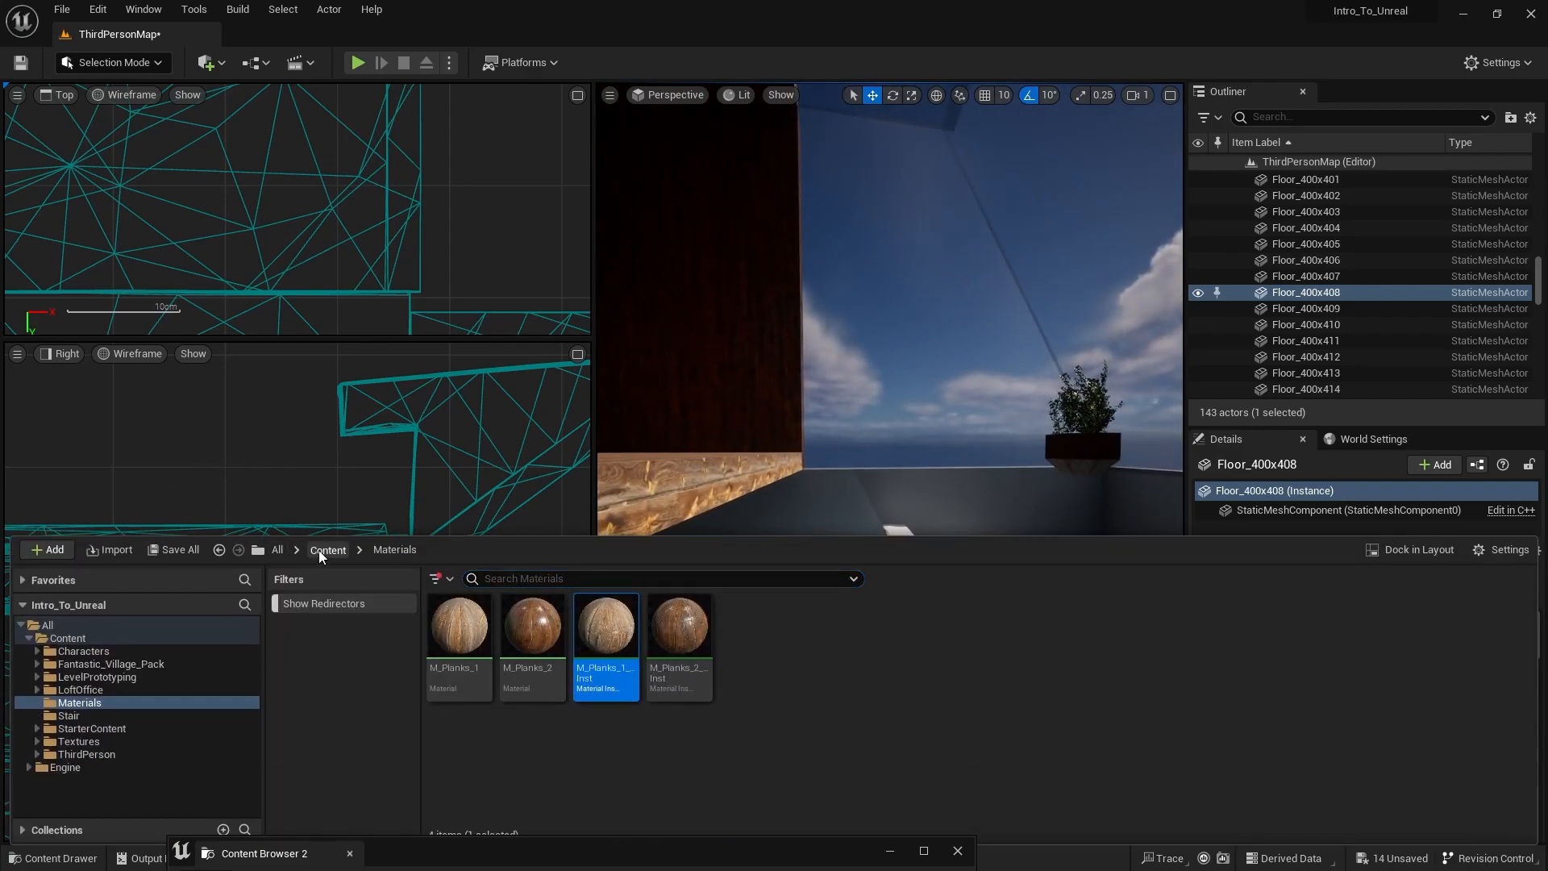
click(320, 550)
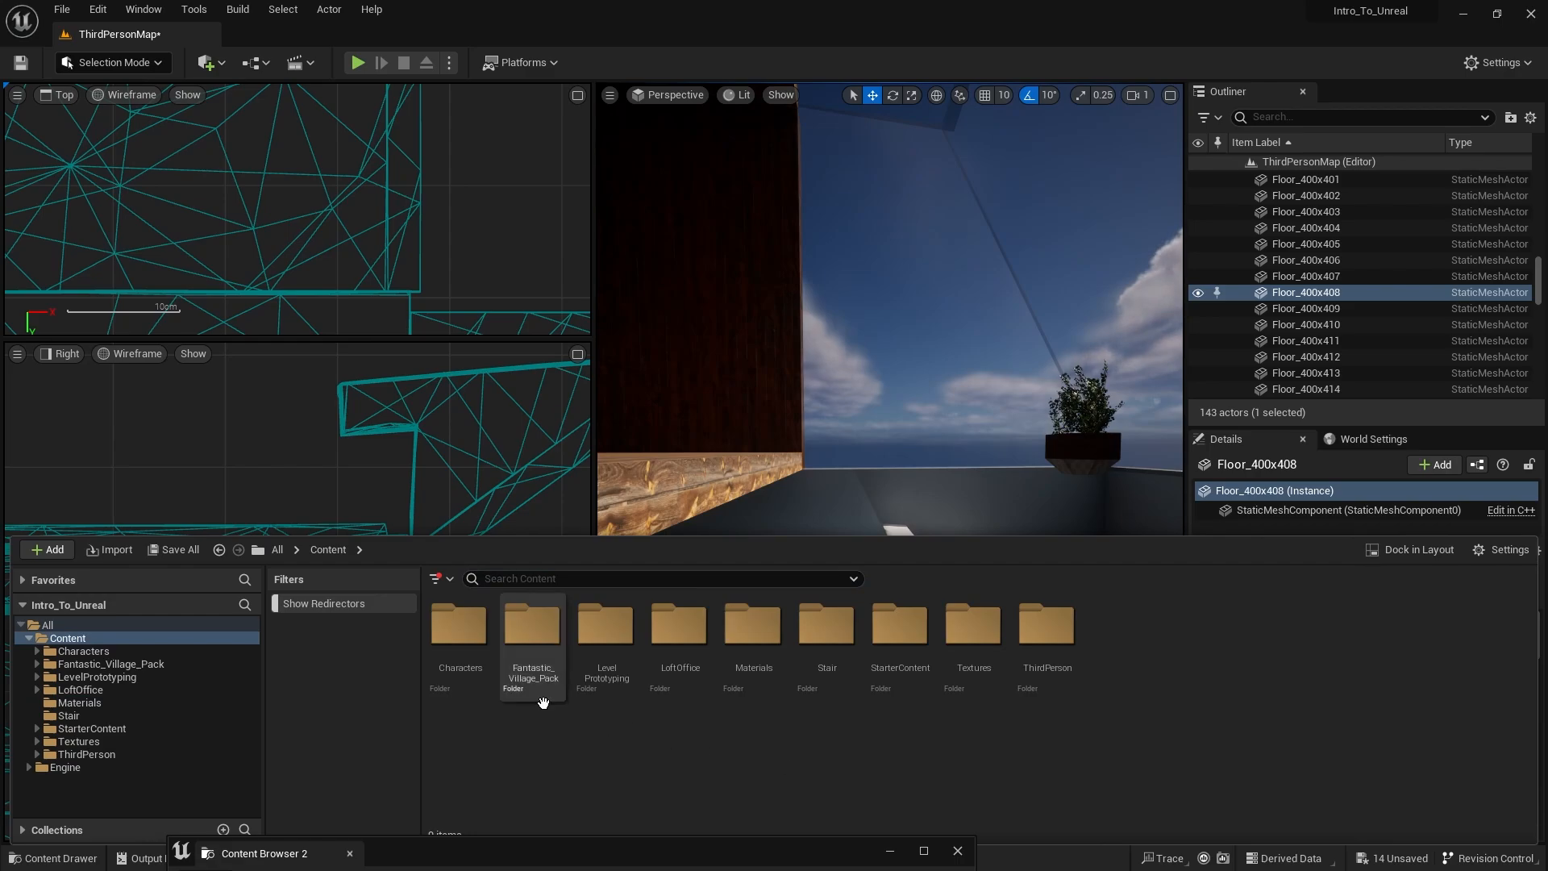
double_click(827, 626)
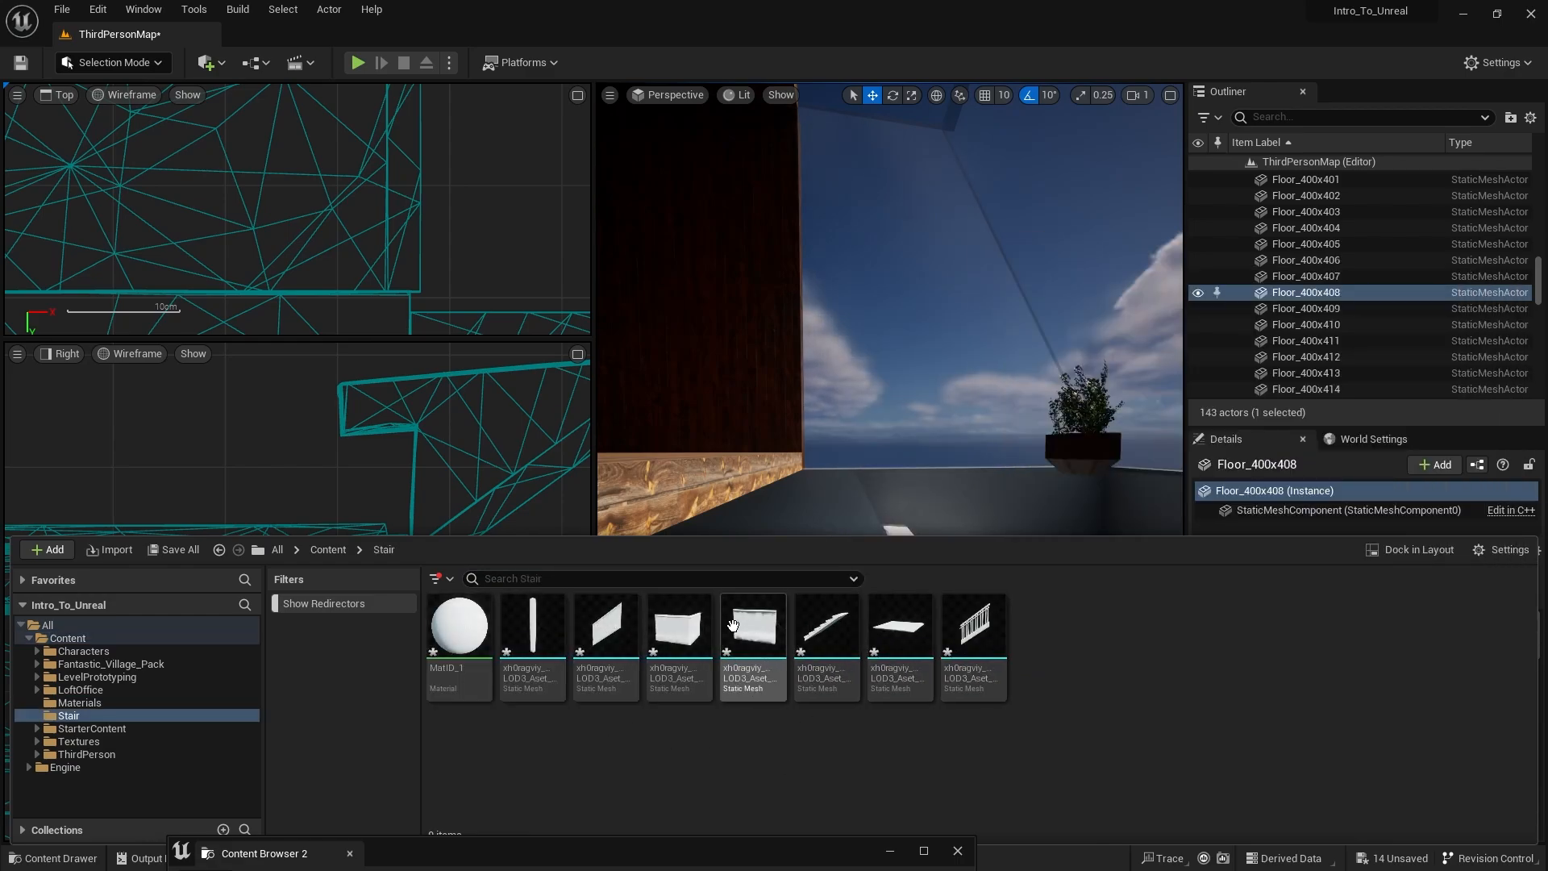
mouse_move(522, 623)
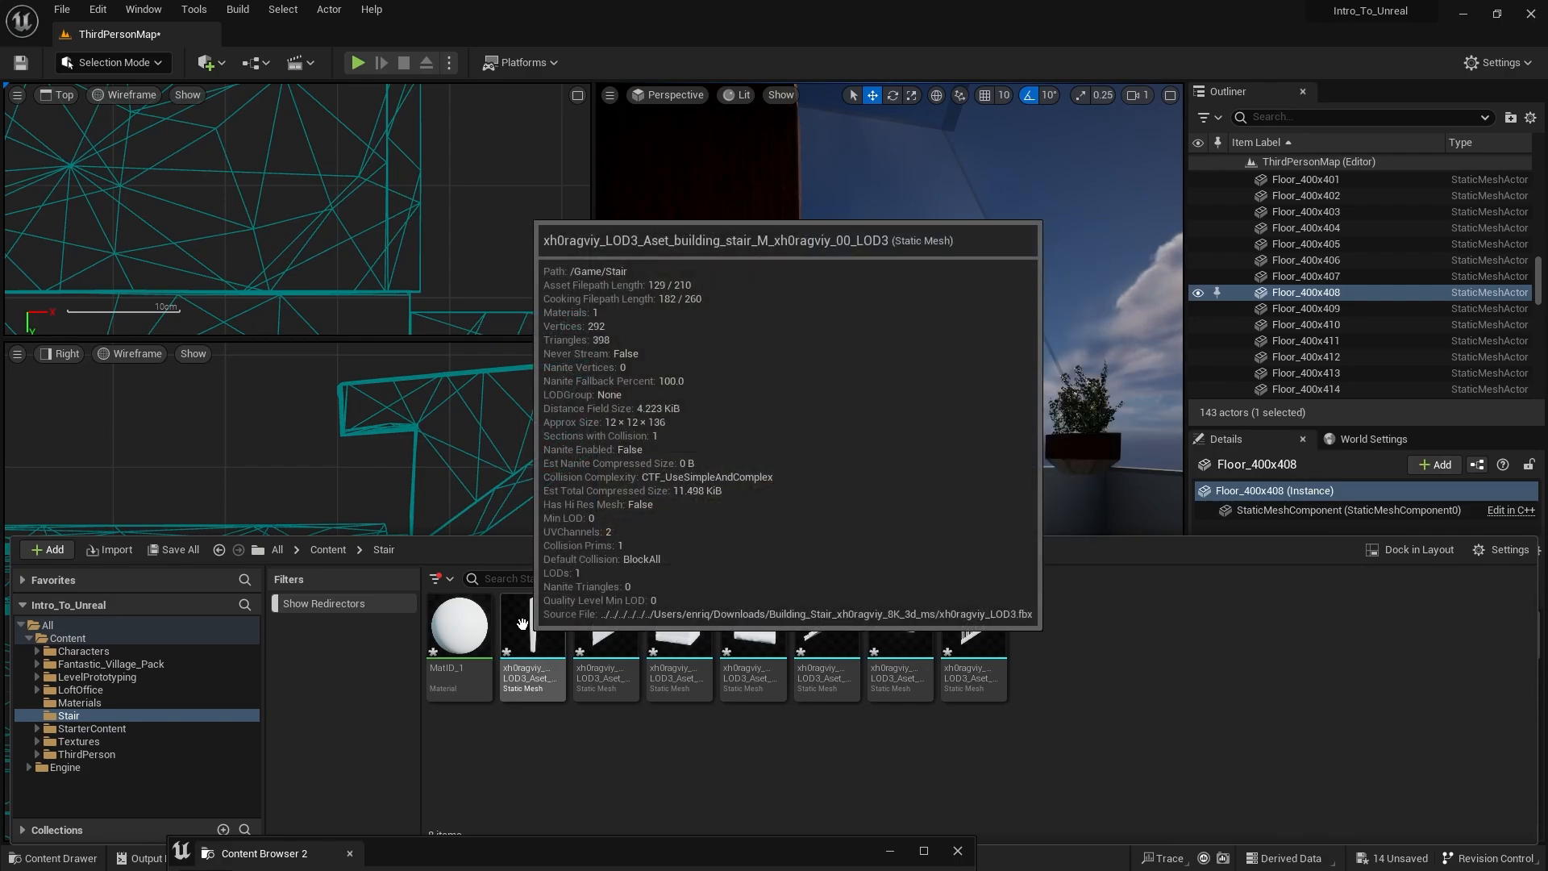
double_click(522, 624)
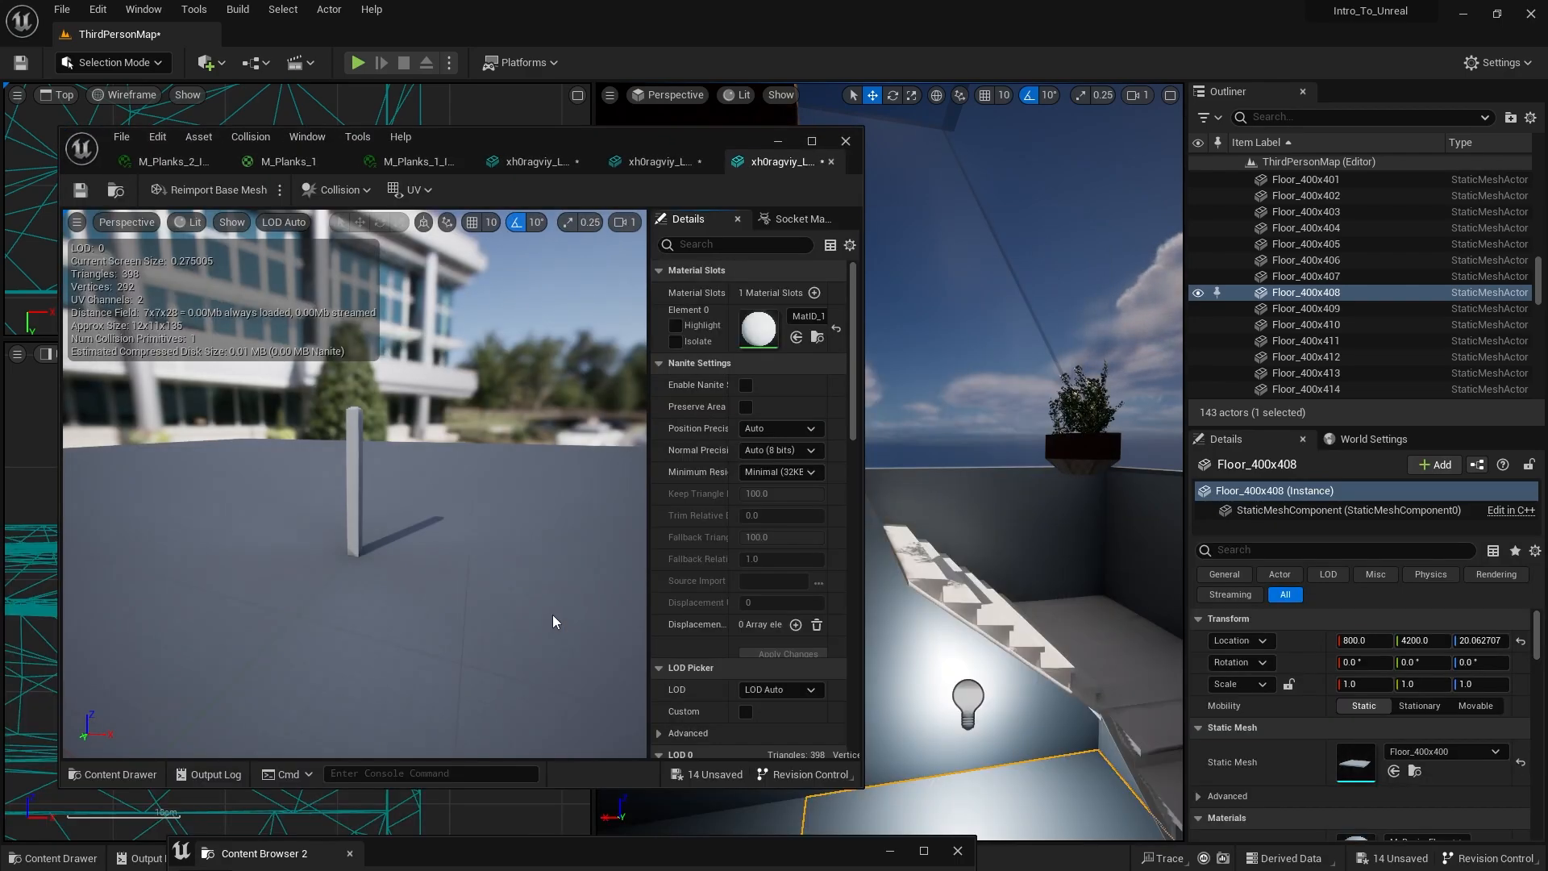
right_drag(355, 484, 428, 524)
click(779, 141)
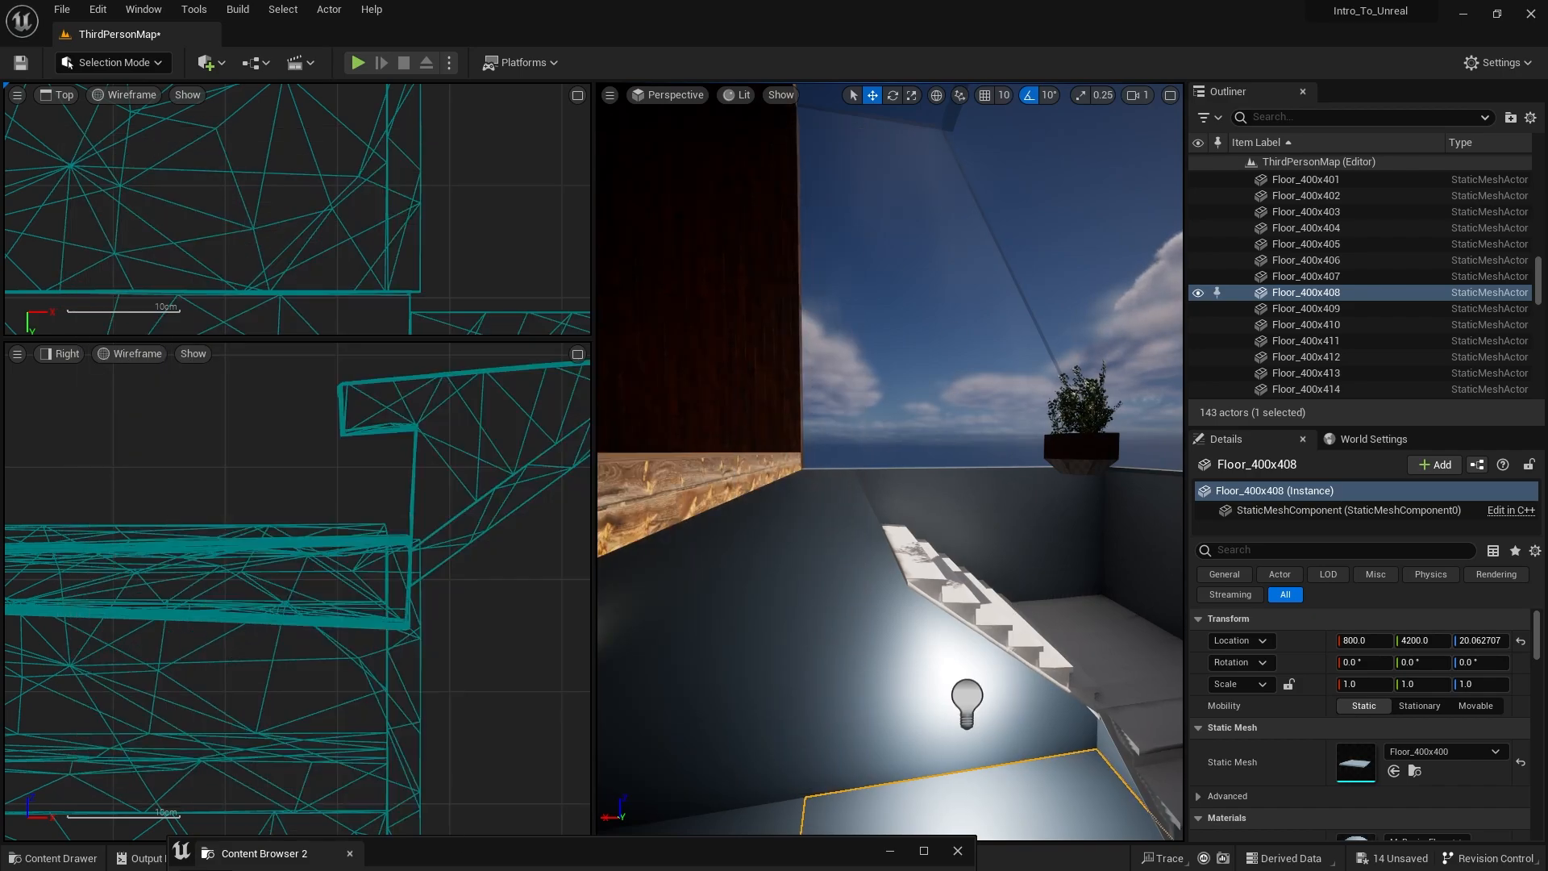
Step: Duplicate the flight above the landing to continue the staircase toward the upper floor
right_drag(856, 638, 900, 655)
click(897, 564)
mouse_move(897, 564)
right_down()
mouse_move(919, 621)
mouse_move(897, 592)
right_up()
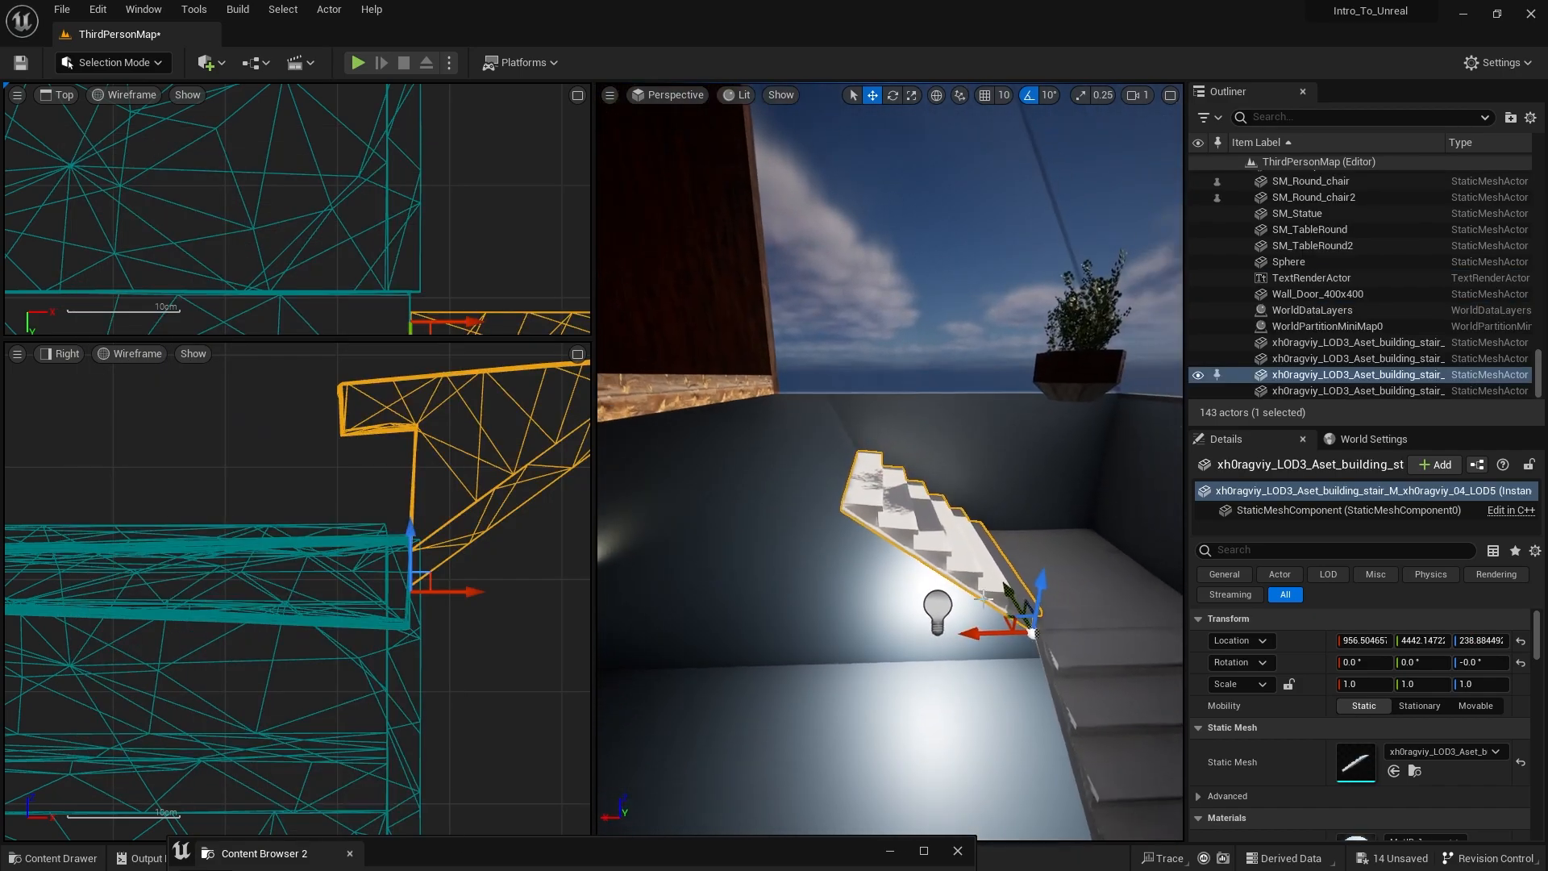
alt+drag(1032, 587, 791, 484)
mouse_move(791, 484)
right_down()
mouse_move(718, 484)
mouse_move(791, 484)
right_up()
Step: Align the new flight at X about 1058 and Z about 314 so its steps continue the flight below
drag(852, 450, 869, 477)
drag(799, 535, 882, 541)
drag(948, 473, 944, 528)
mouse_move(949, 576)
right_down()
mouse_move(1024, 633)
mouse_move(968, 589)
mouse_move(952, 633)
mouse_move(943, 573)
right_up()
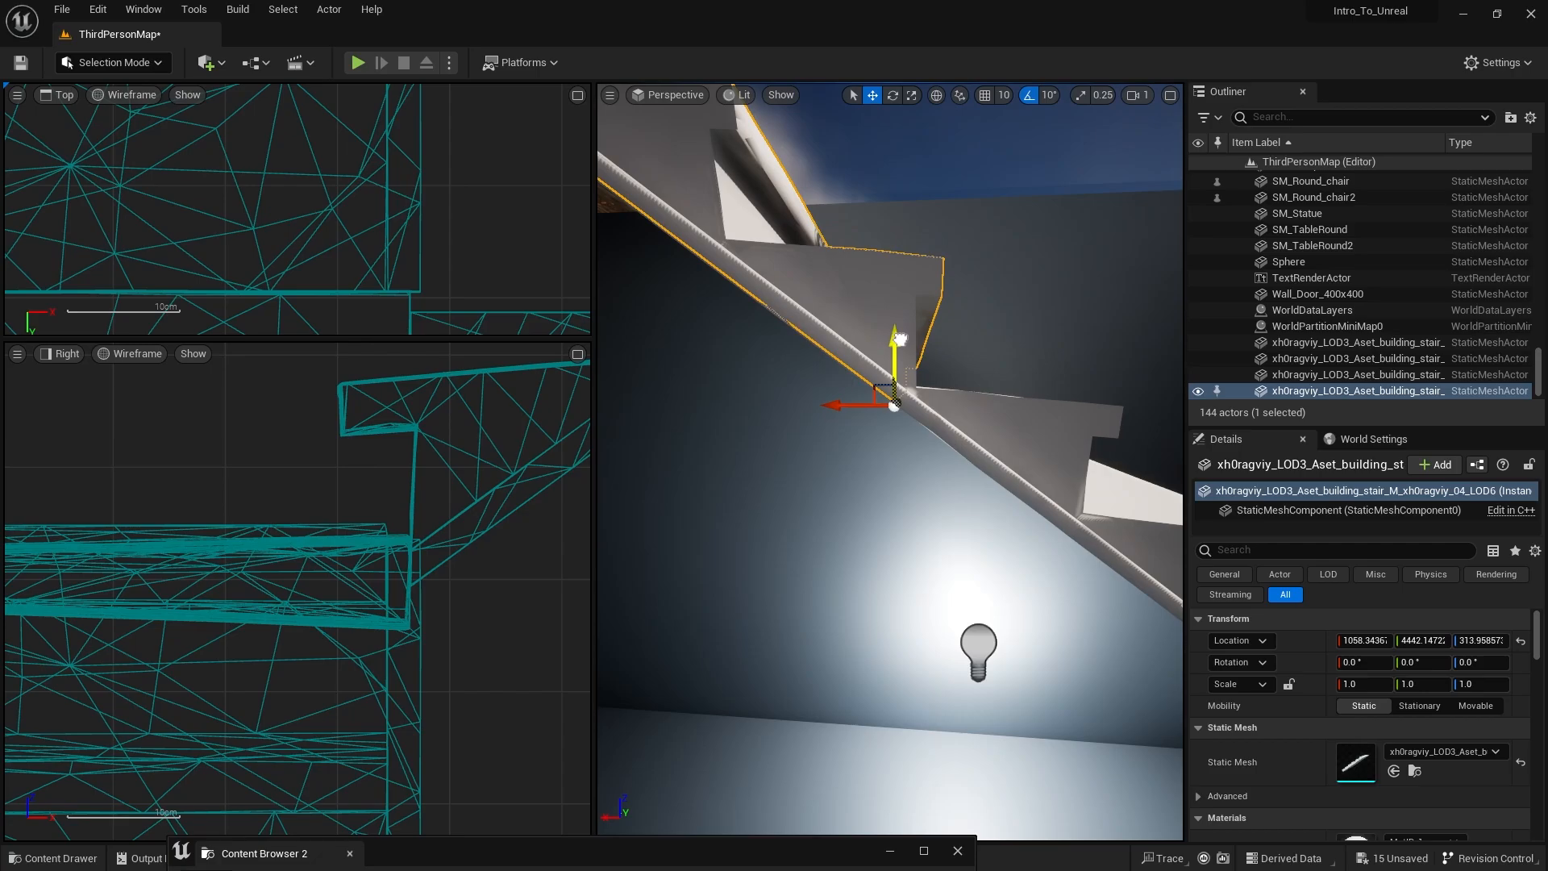
right_drag(891, 461, 752, 235)
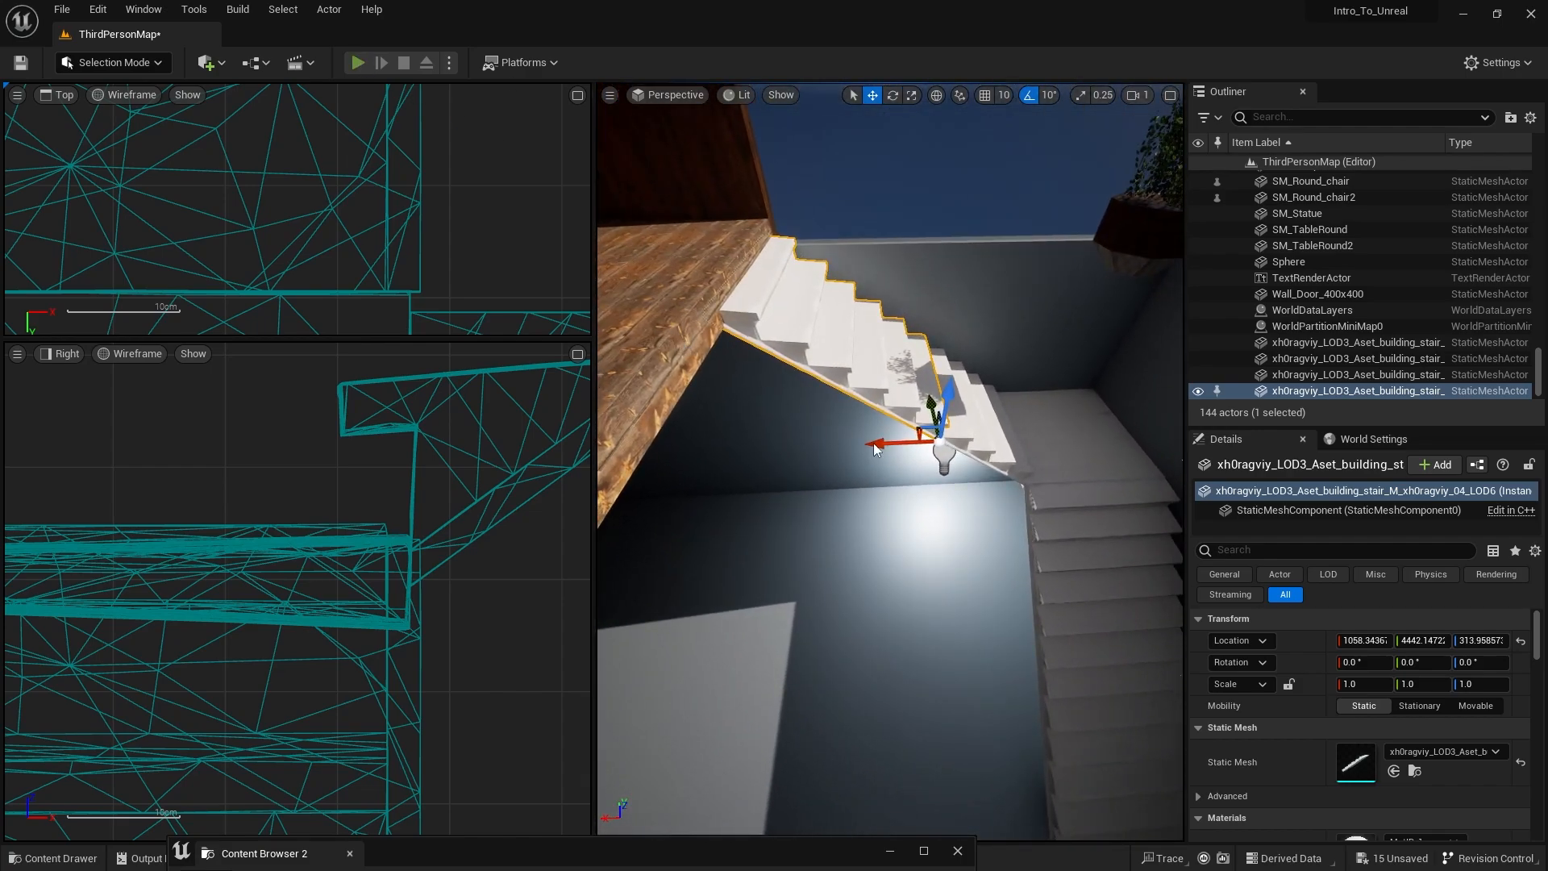
Step: Run and stop a brief play test, and maximize the perspective viewport
key(alt+p)
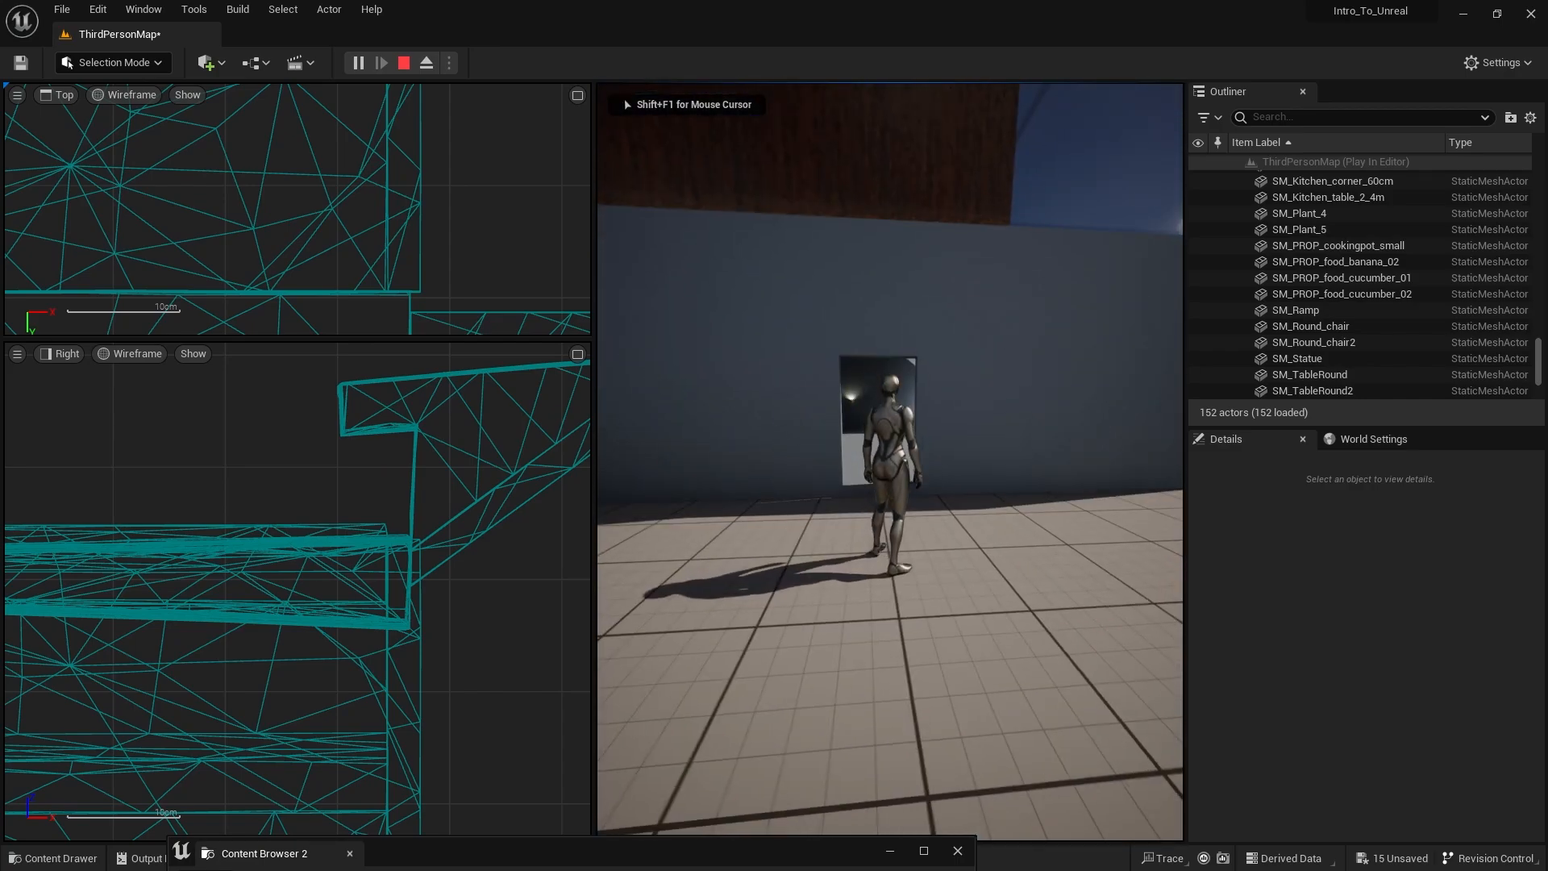
key(Escape)
click(1173, 97)
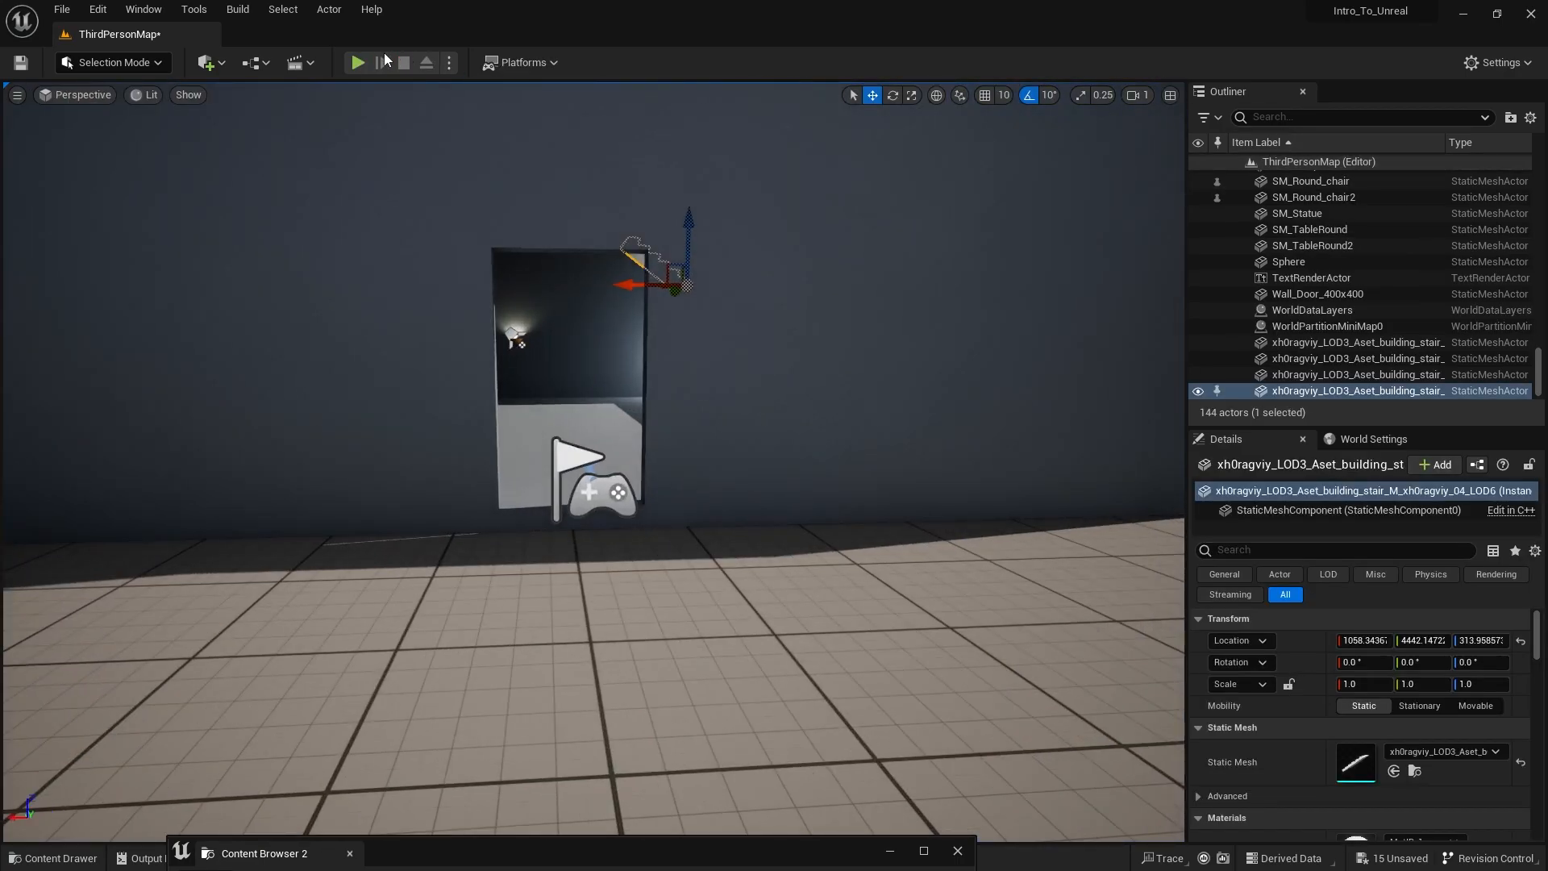
Step: Play-test running and jumping up the lower flight of the staircase, and stop the play session
click(358, 62)
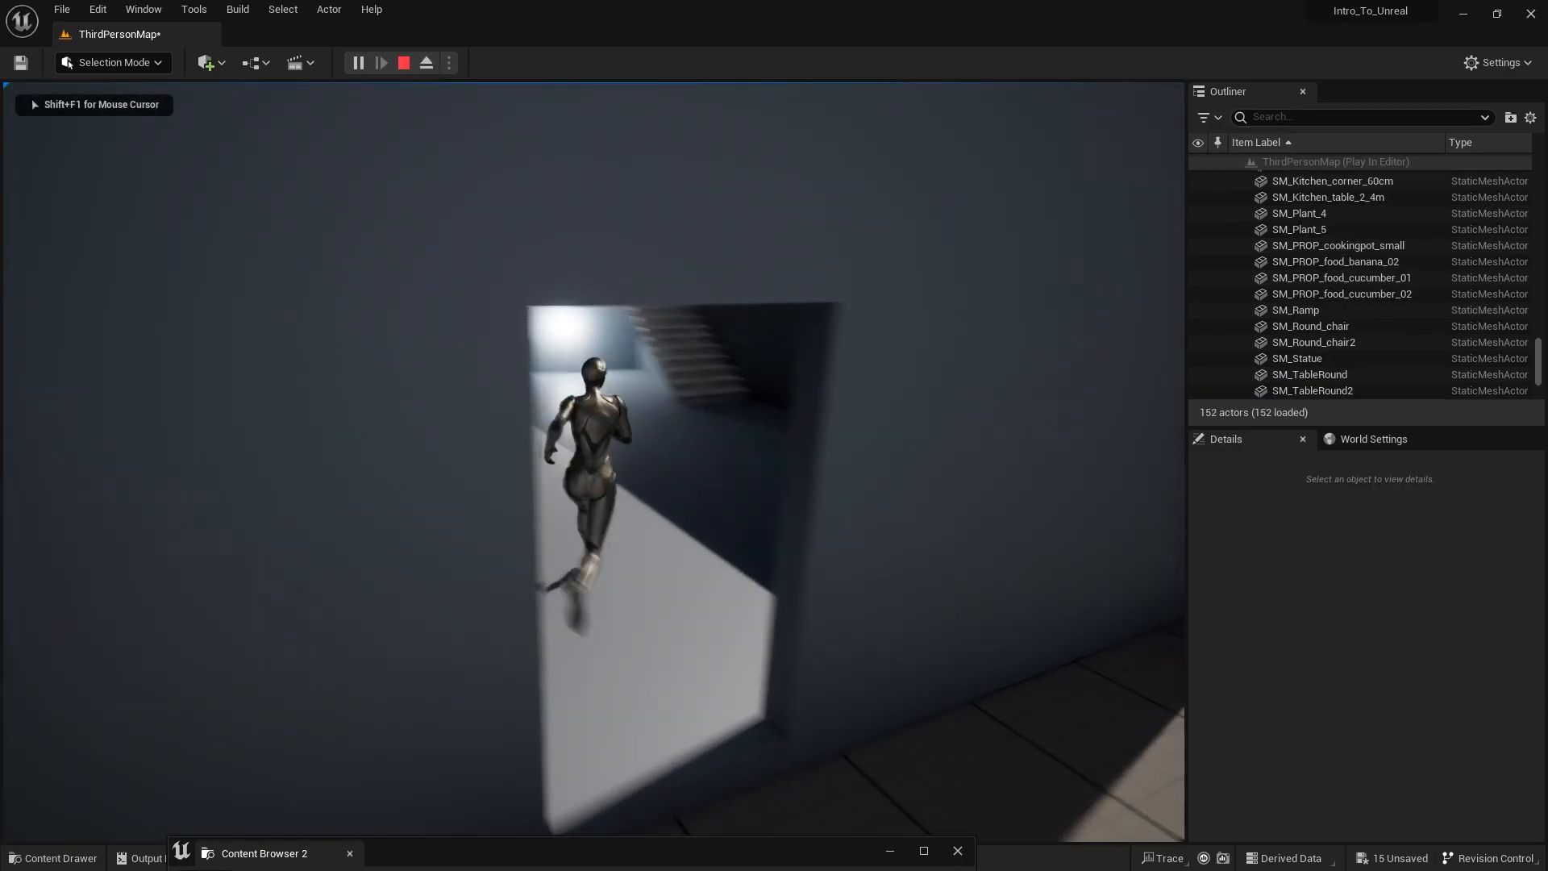
key(w)
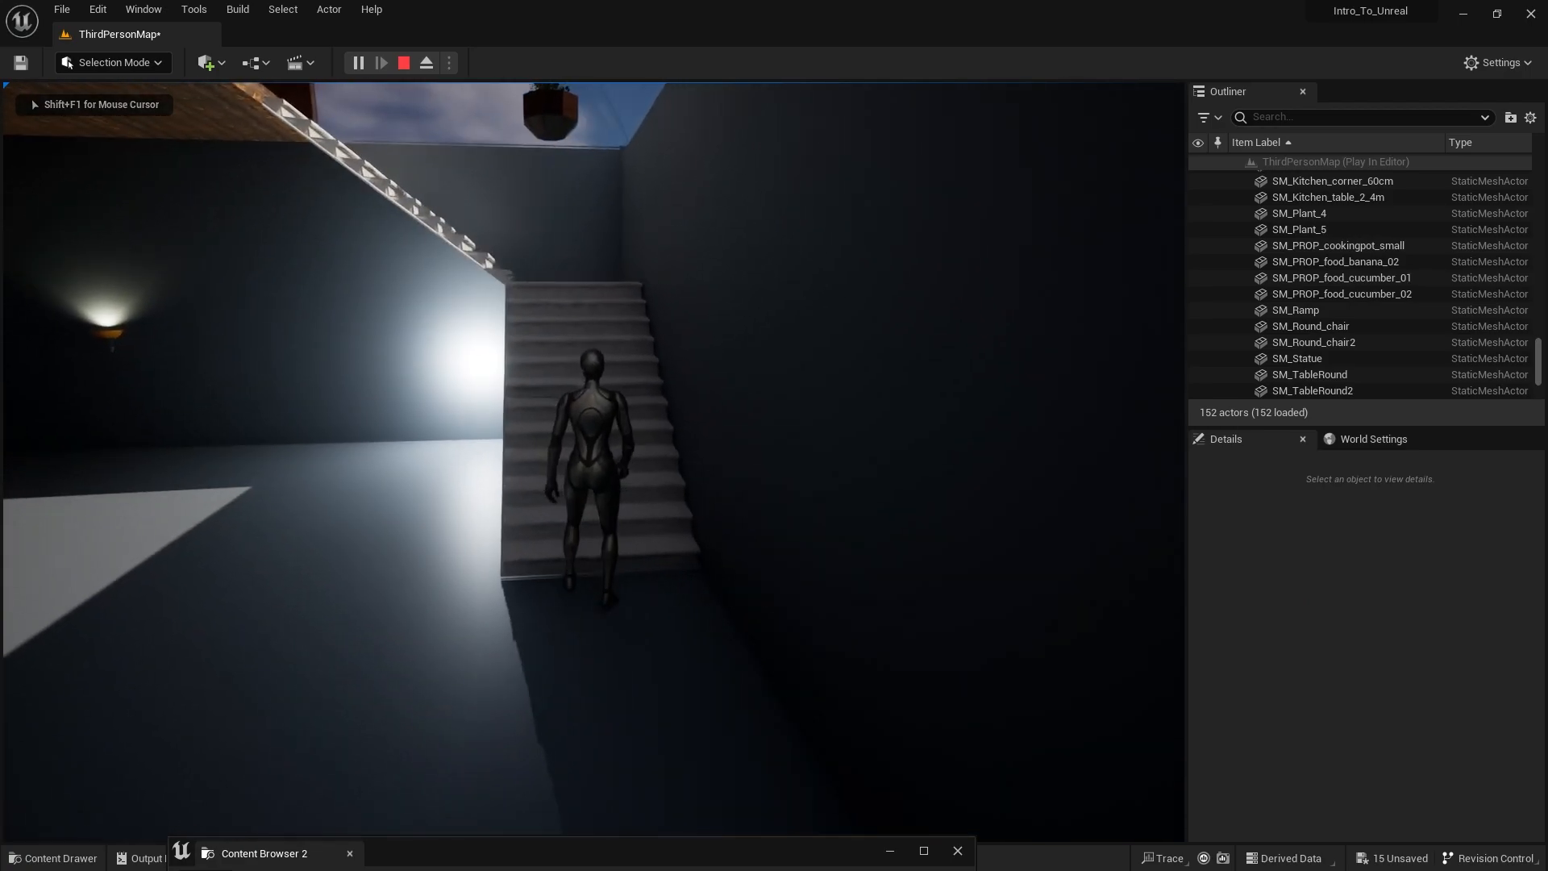
key(s)
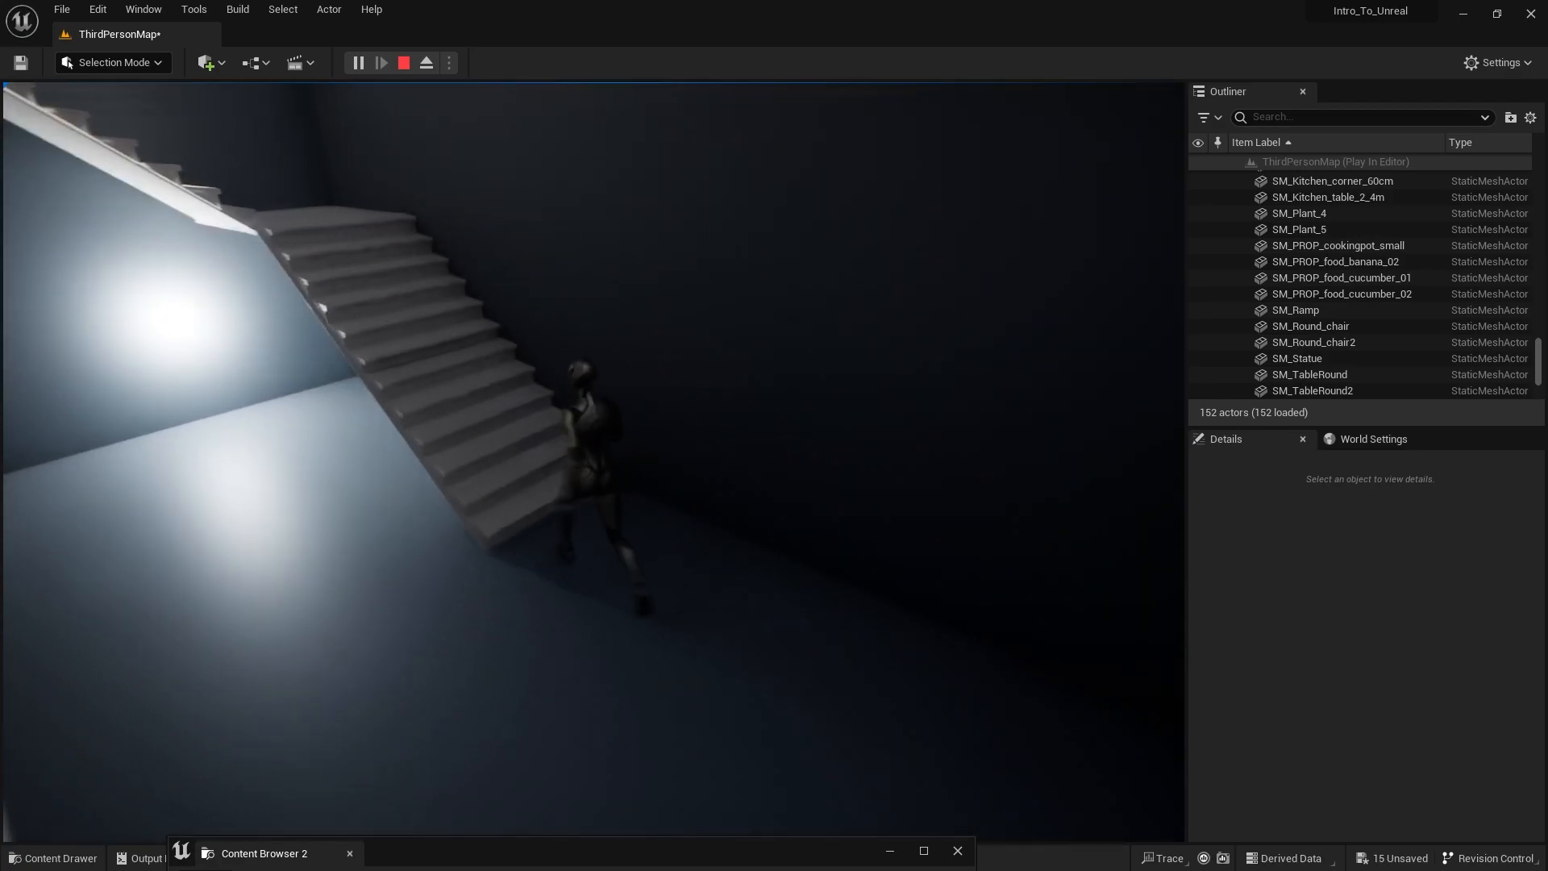
key(w)
key(space)
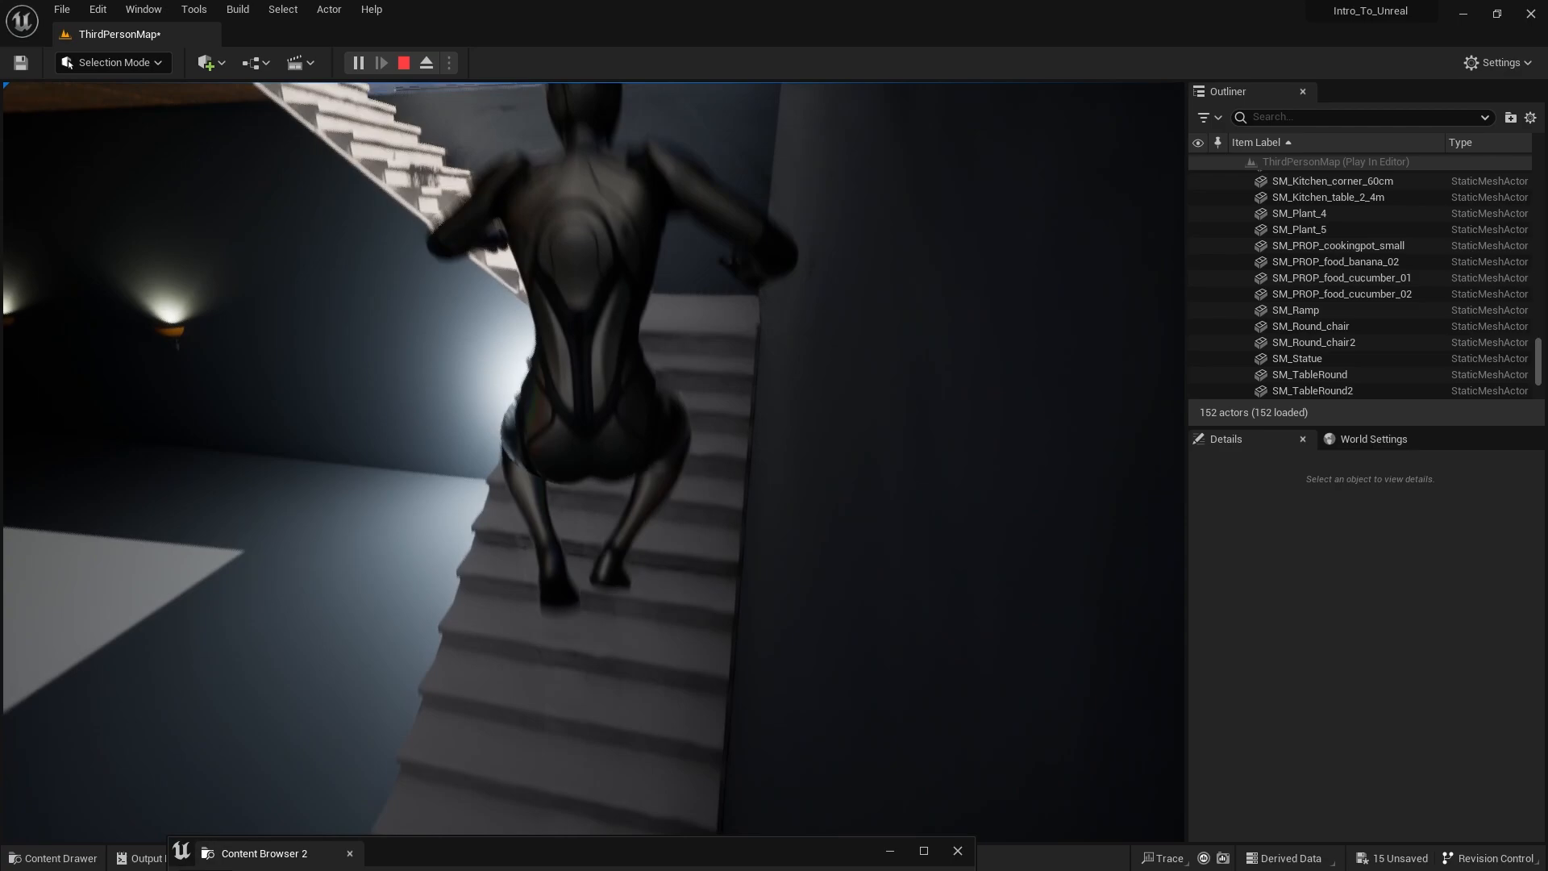
key(s)
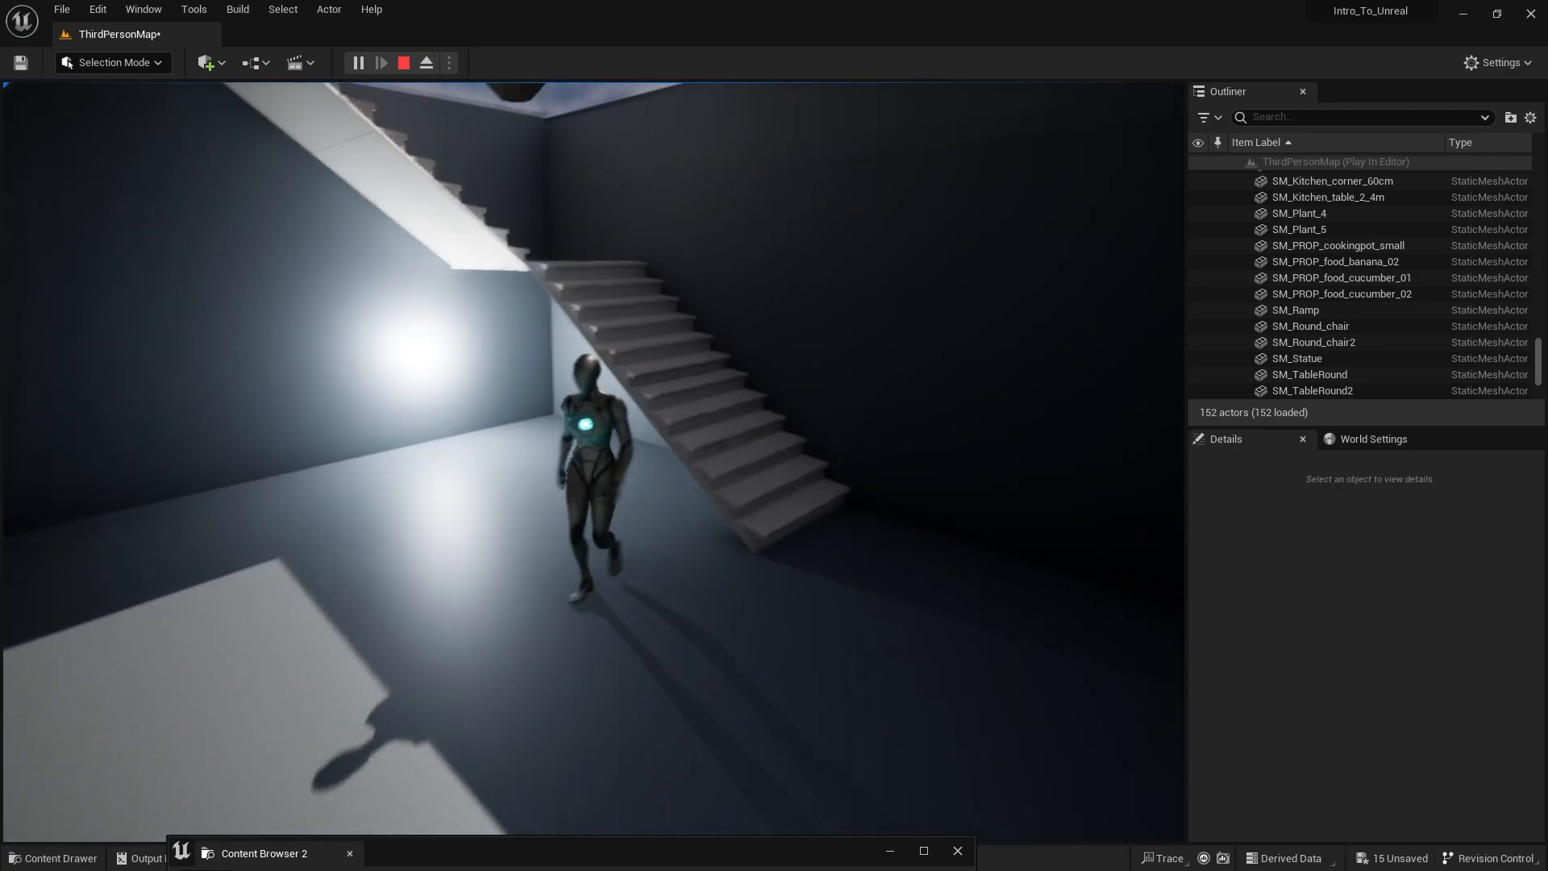
key(Escape)
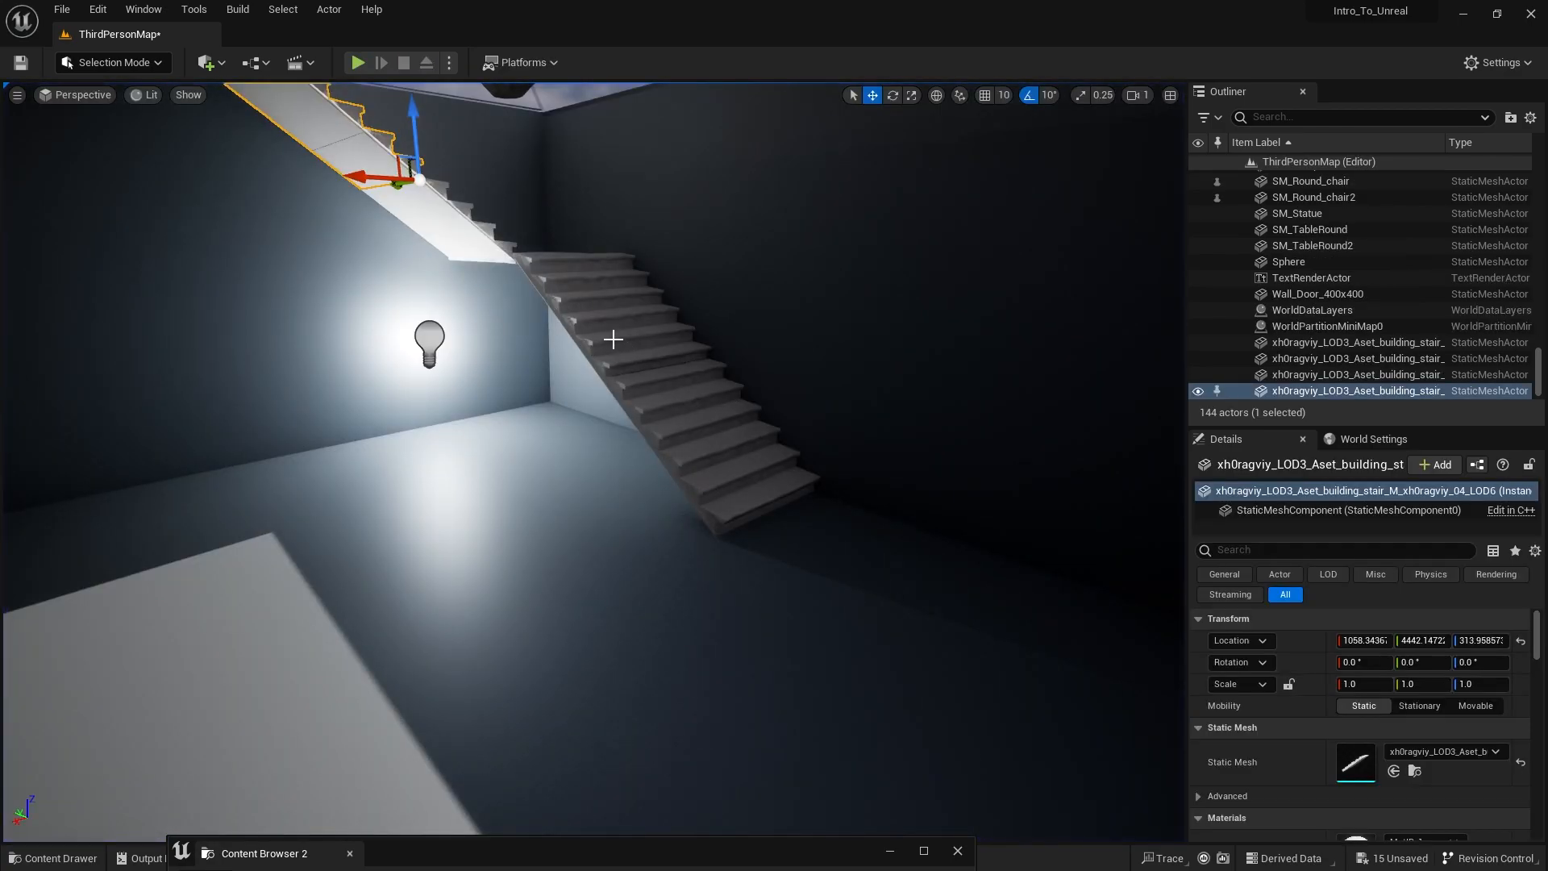
Step: Open the lowest flight's xh0ragviy_04_LOD3 mesh in the Static Mesh Editor and examine its simple and complex collision
click(613, 339)
click(761, 432)
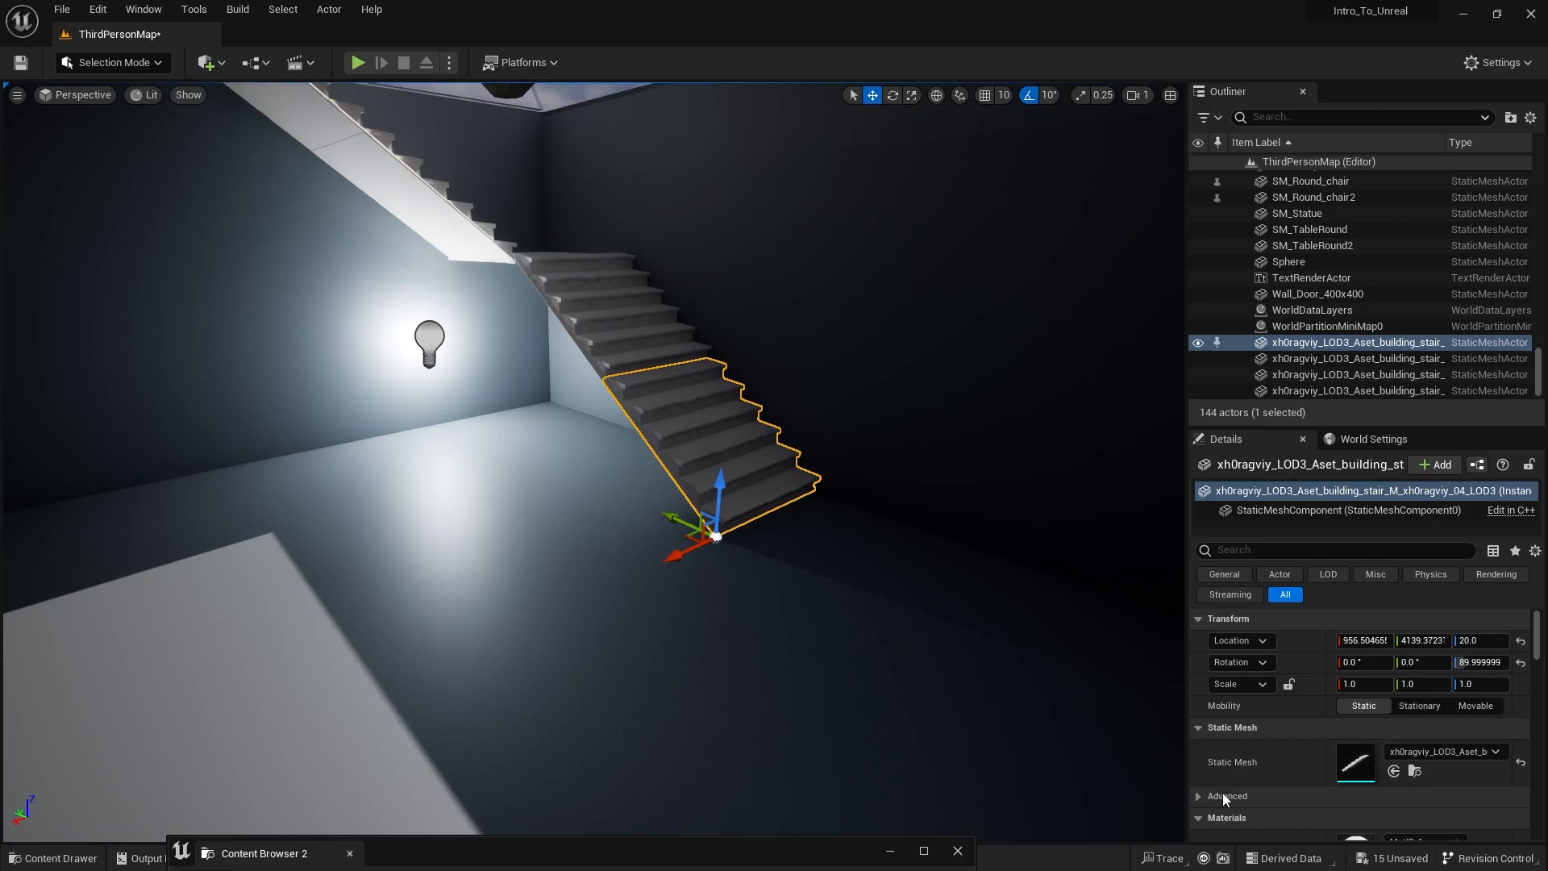
key(ctrl+space)
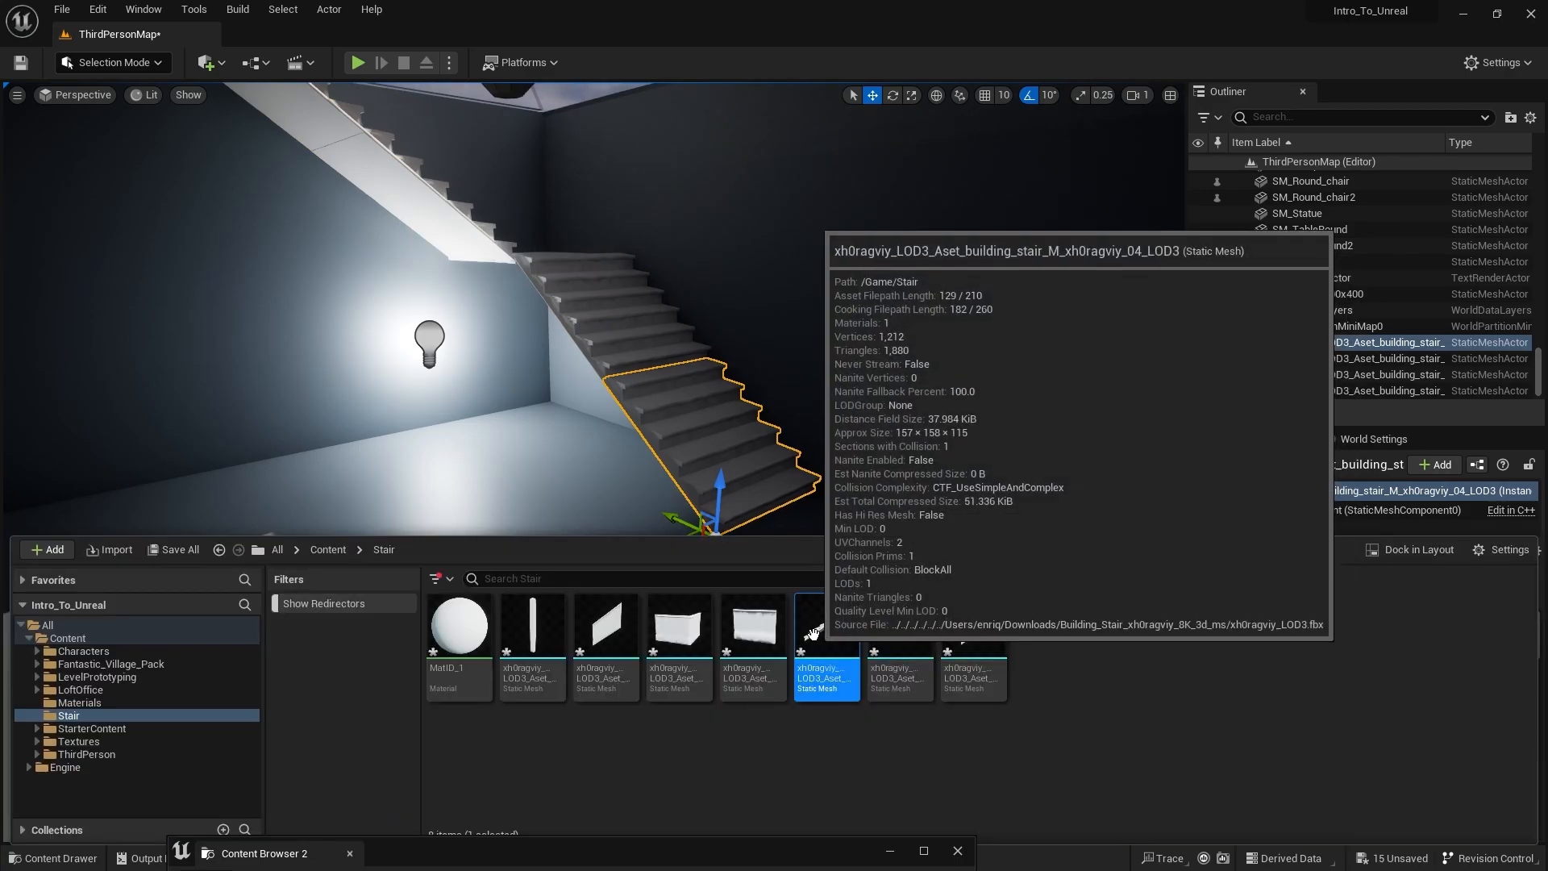
double_click(813, 633)
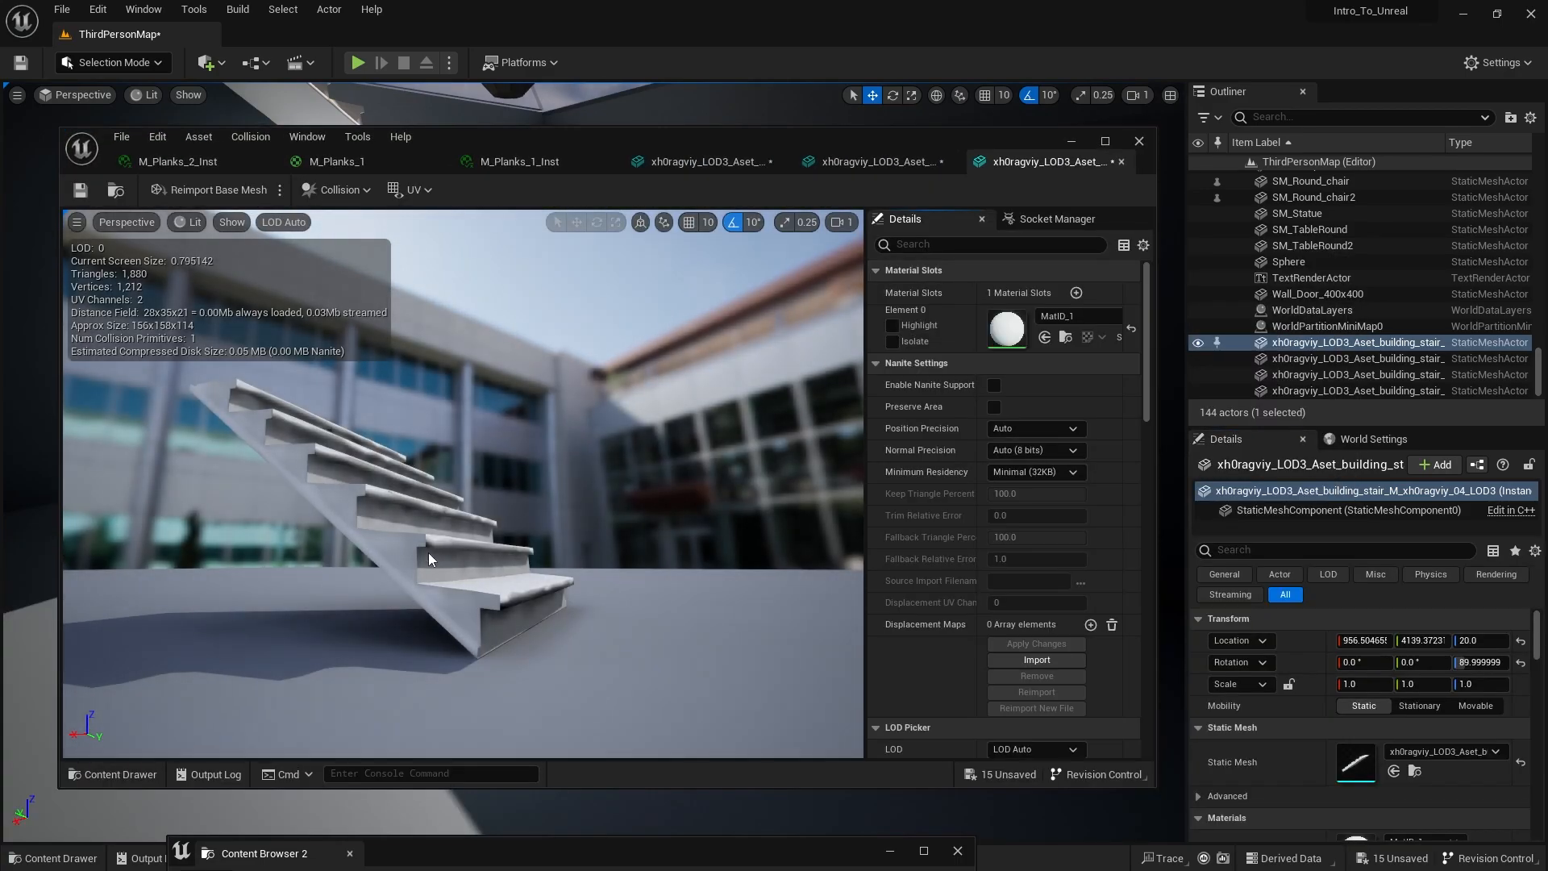
click(231, 222)
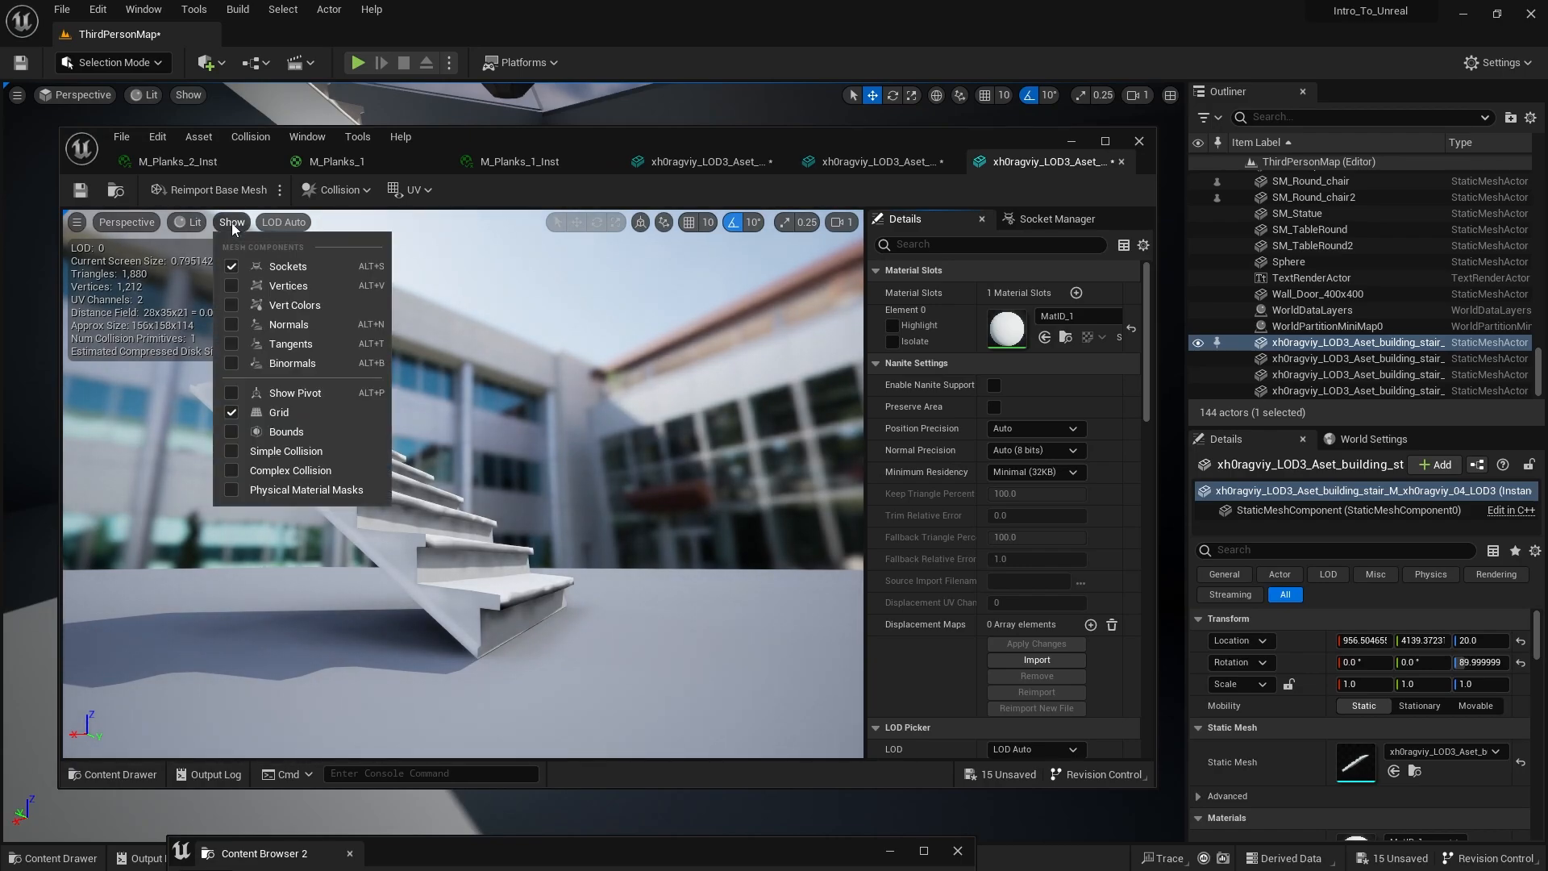
click(234, 452)
drag(234, 452, 339, 443)
right_drag(463, 483, 436, 524)
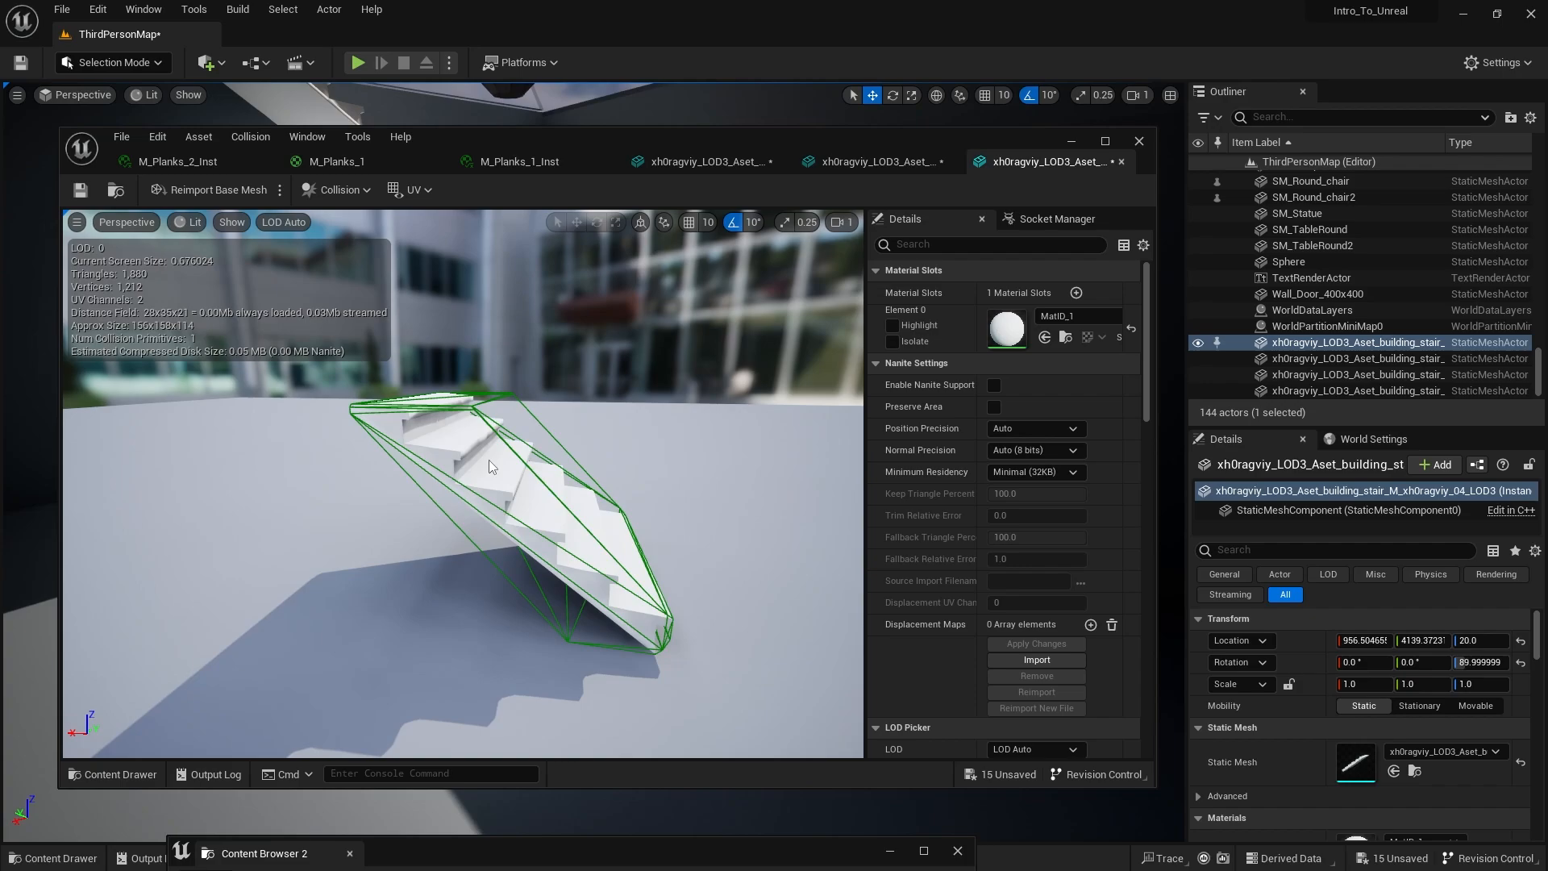
click(232, 224)
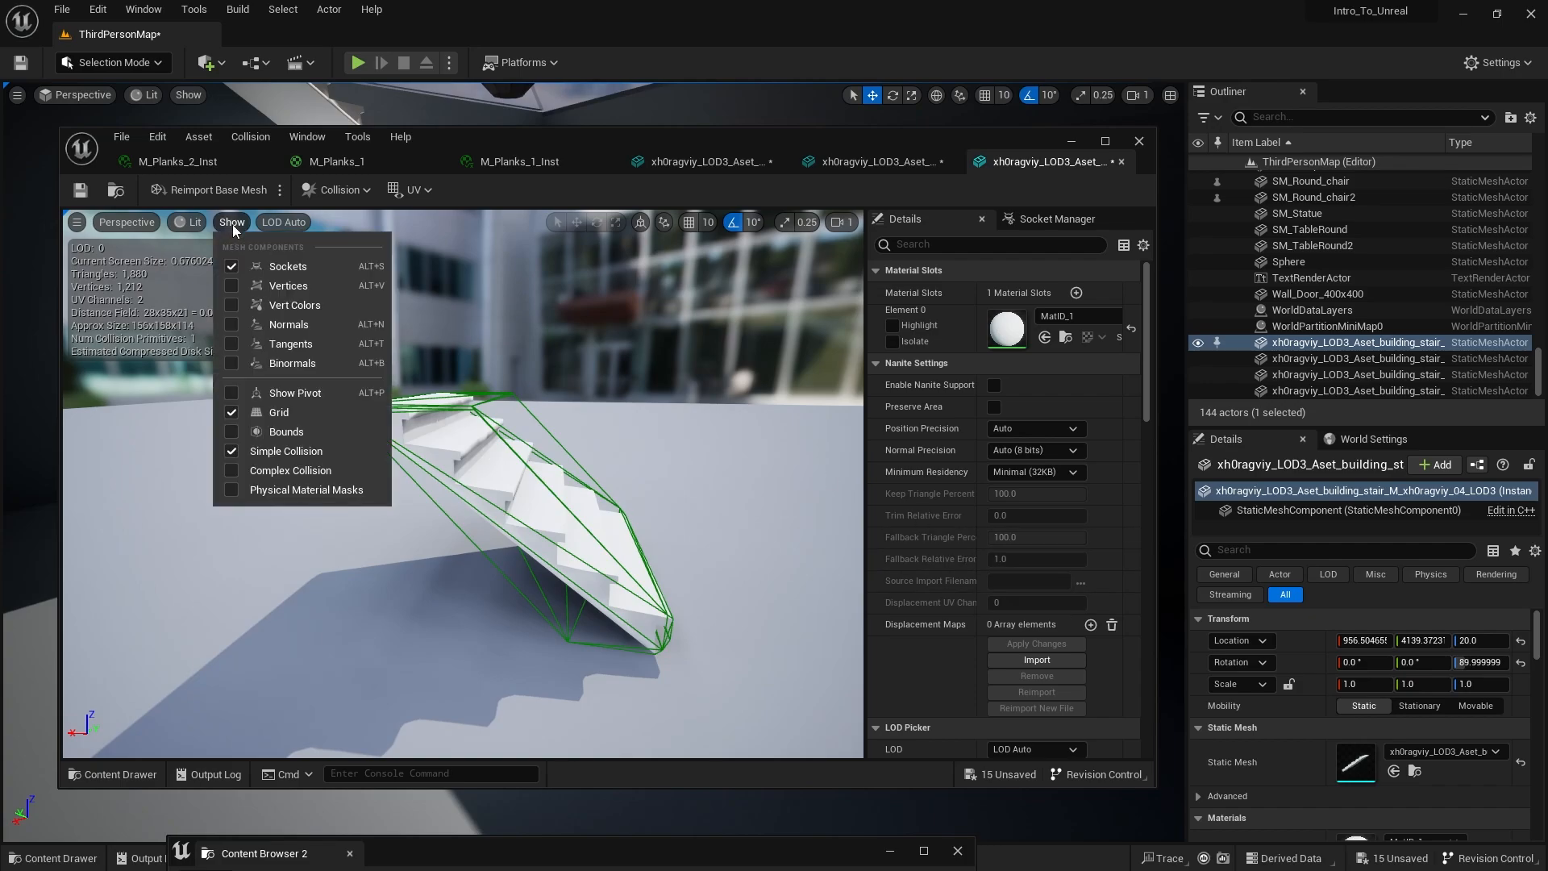
right_drag(463, 500, 565, 504)
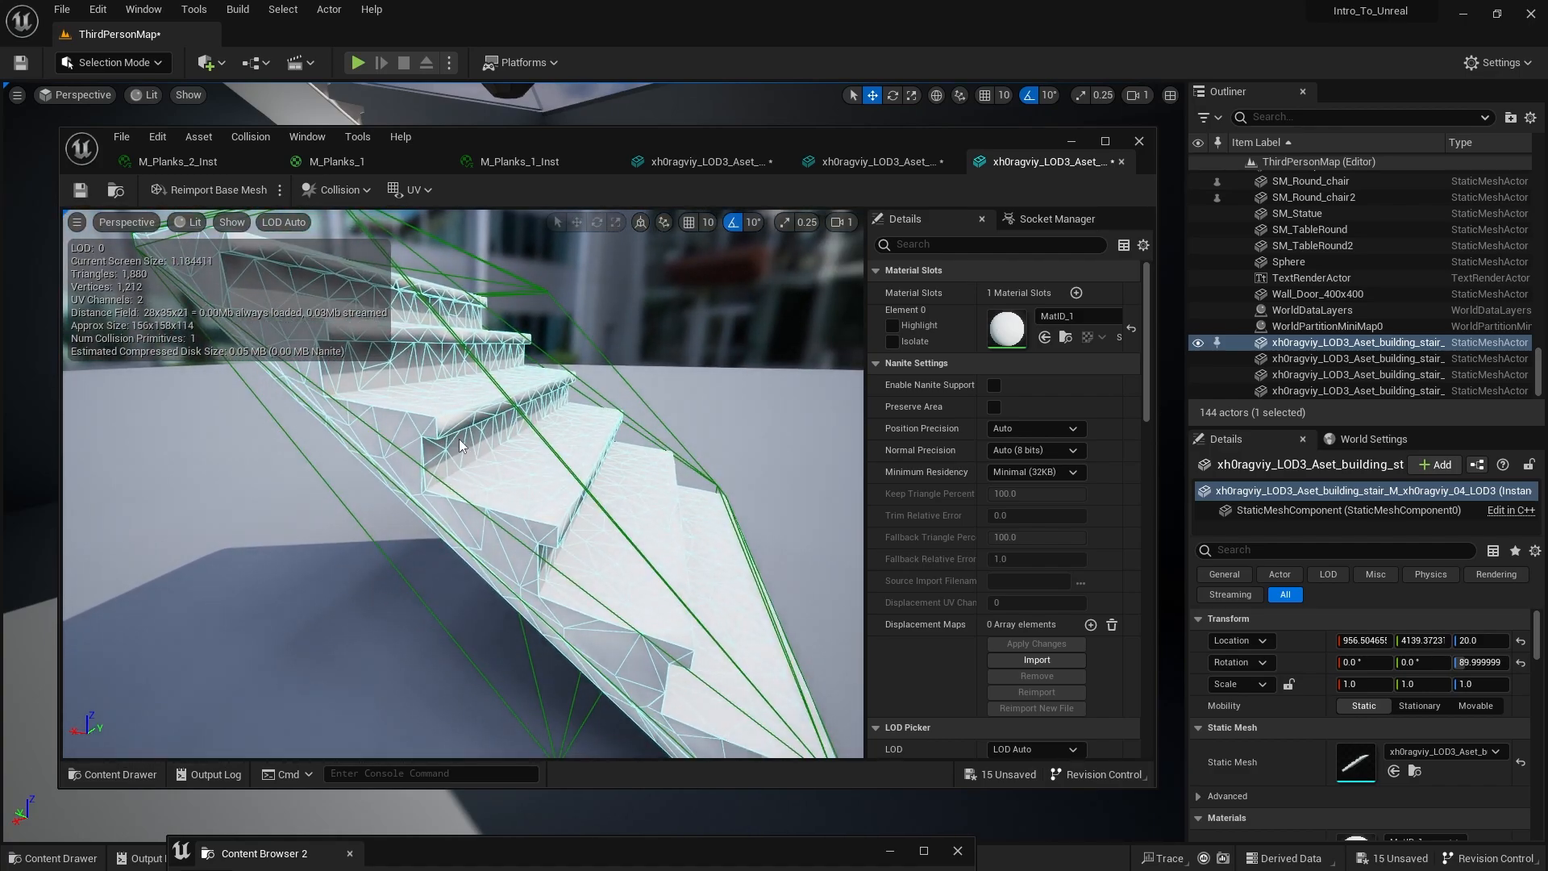
right_drag(459, 439, 474, 448)
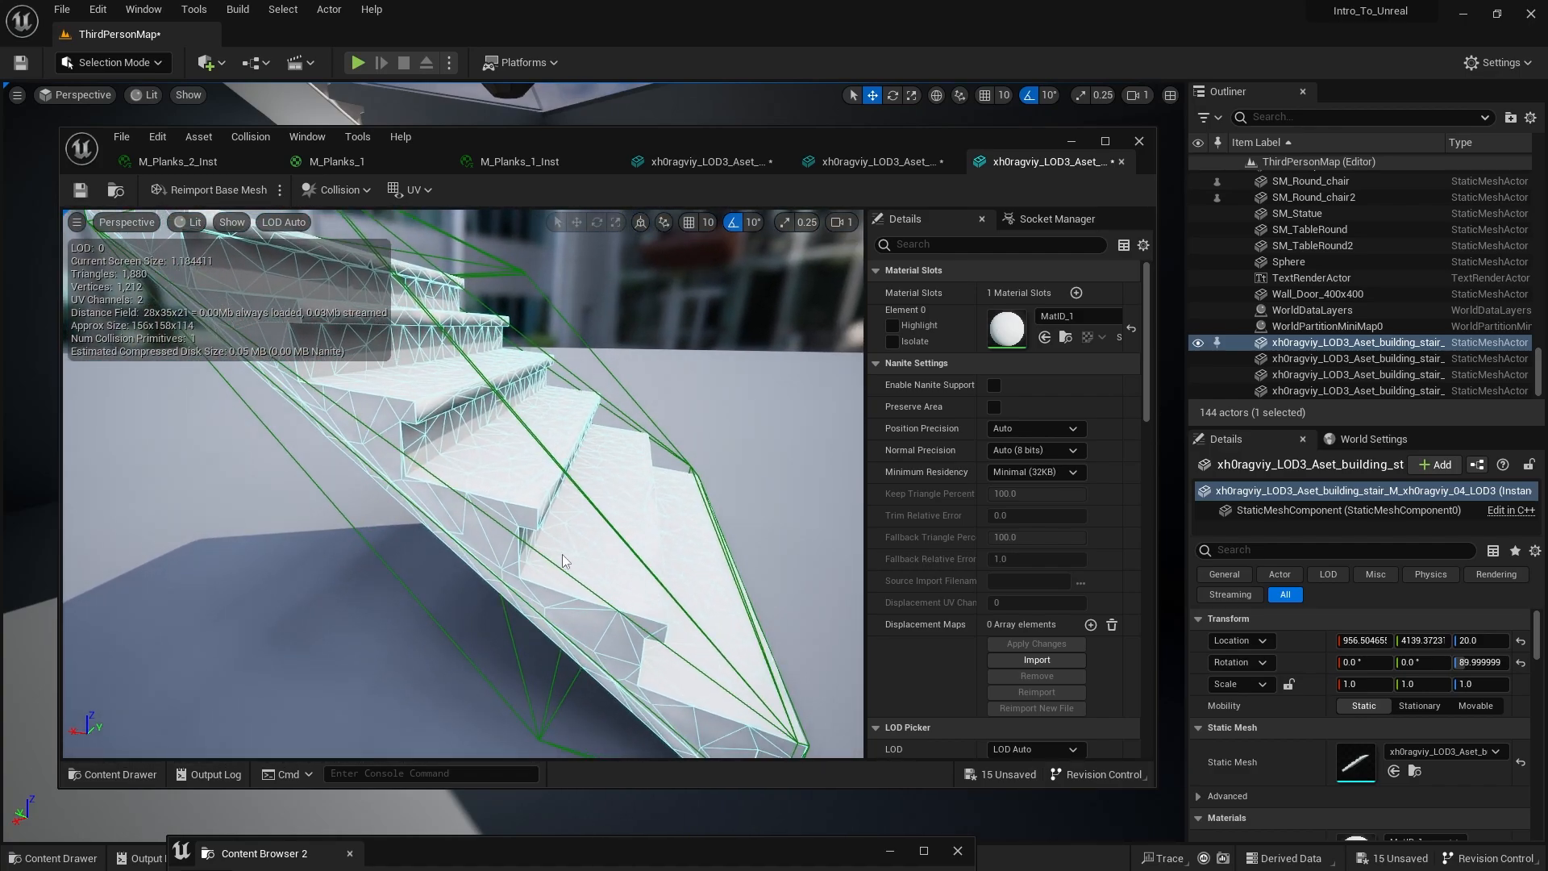
Step: Set the flight mesh's Collision Complexity to Use Complex Collision As Simple
scroll(1100, 612, down, 10)
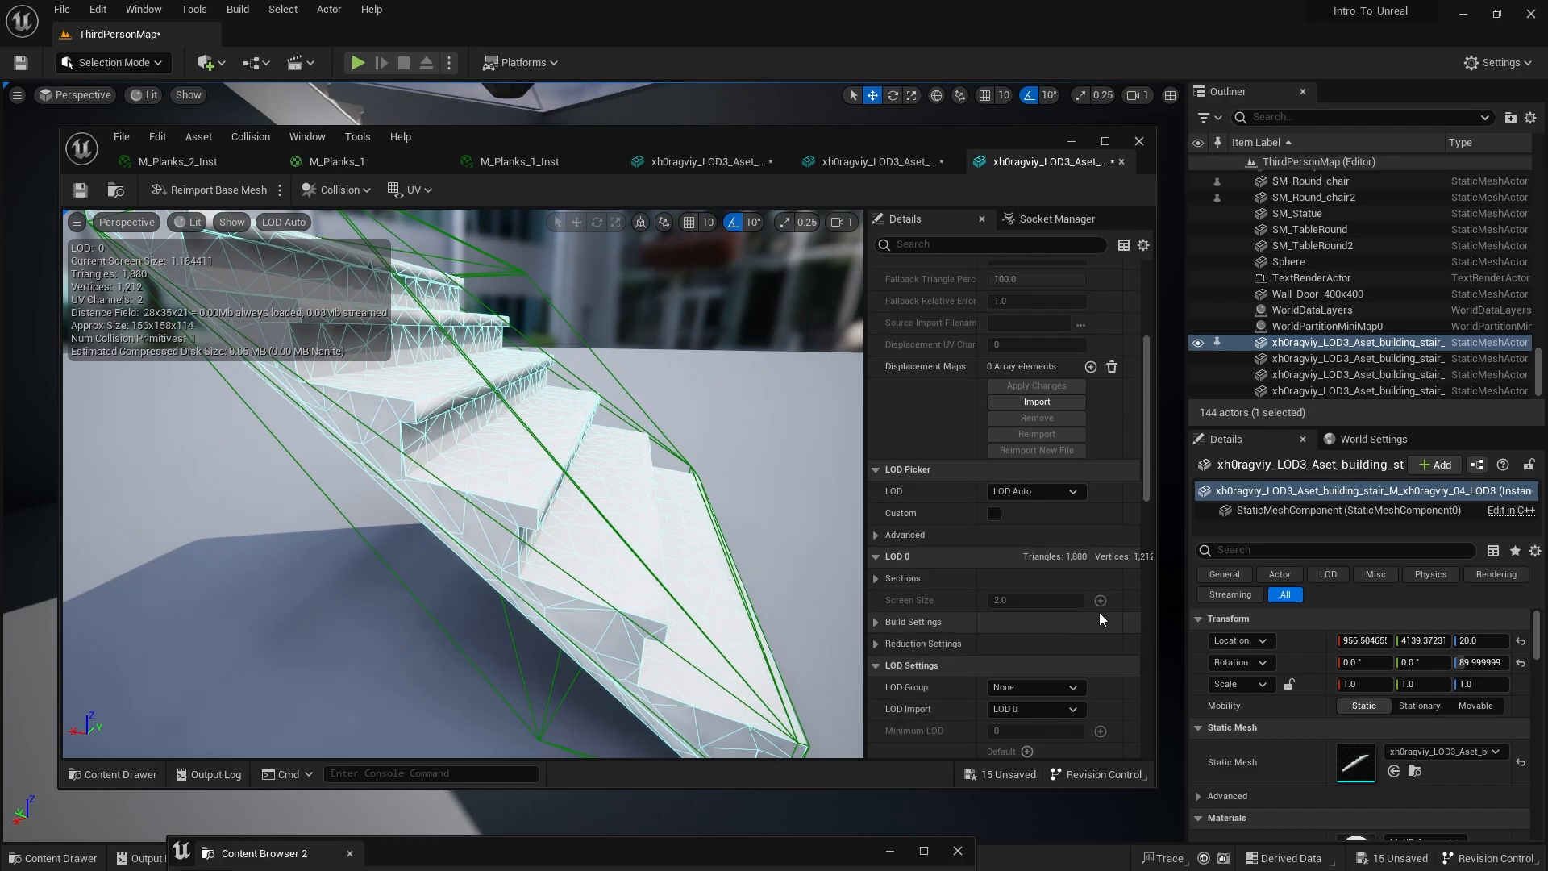
scroll(1101, 612, down, 12)
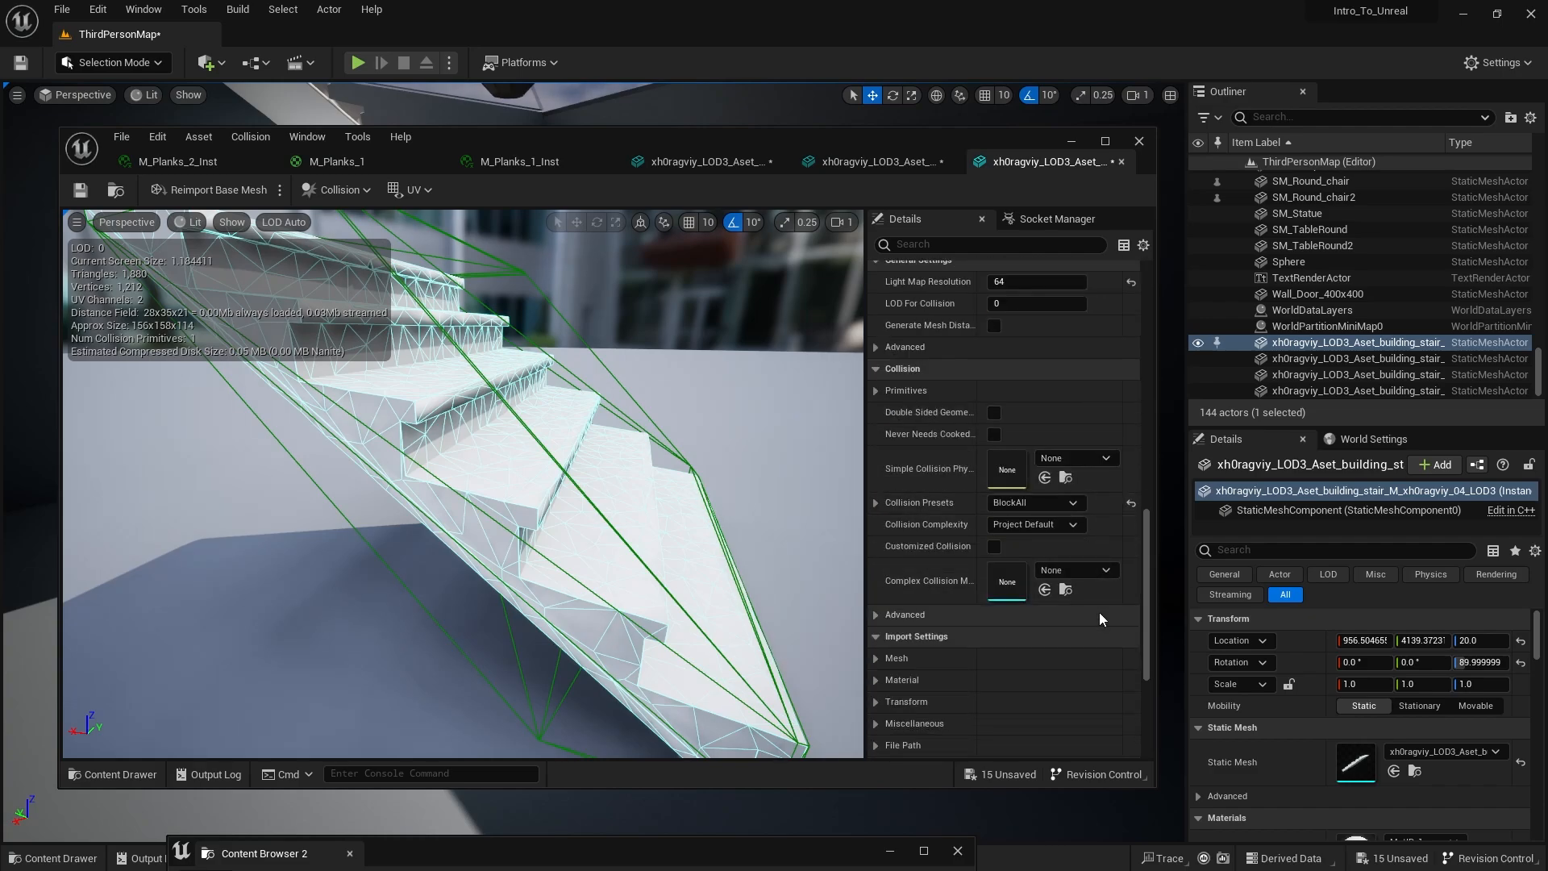
click(1025, 526)
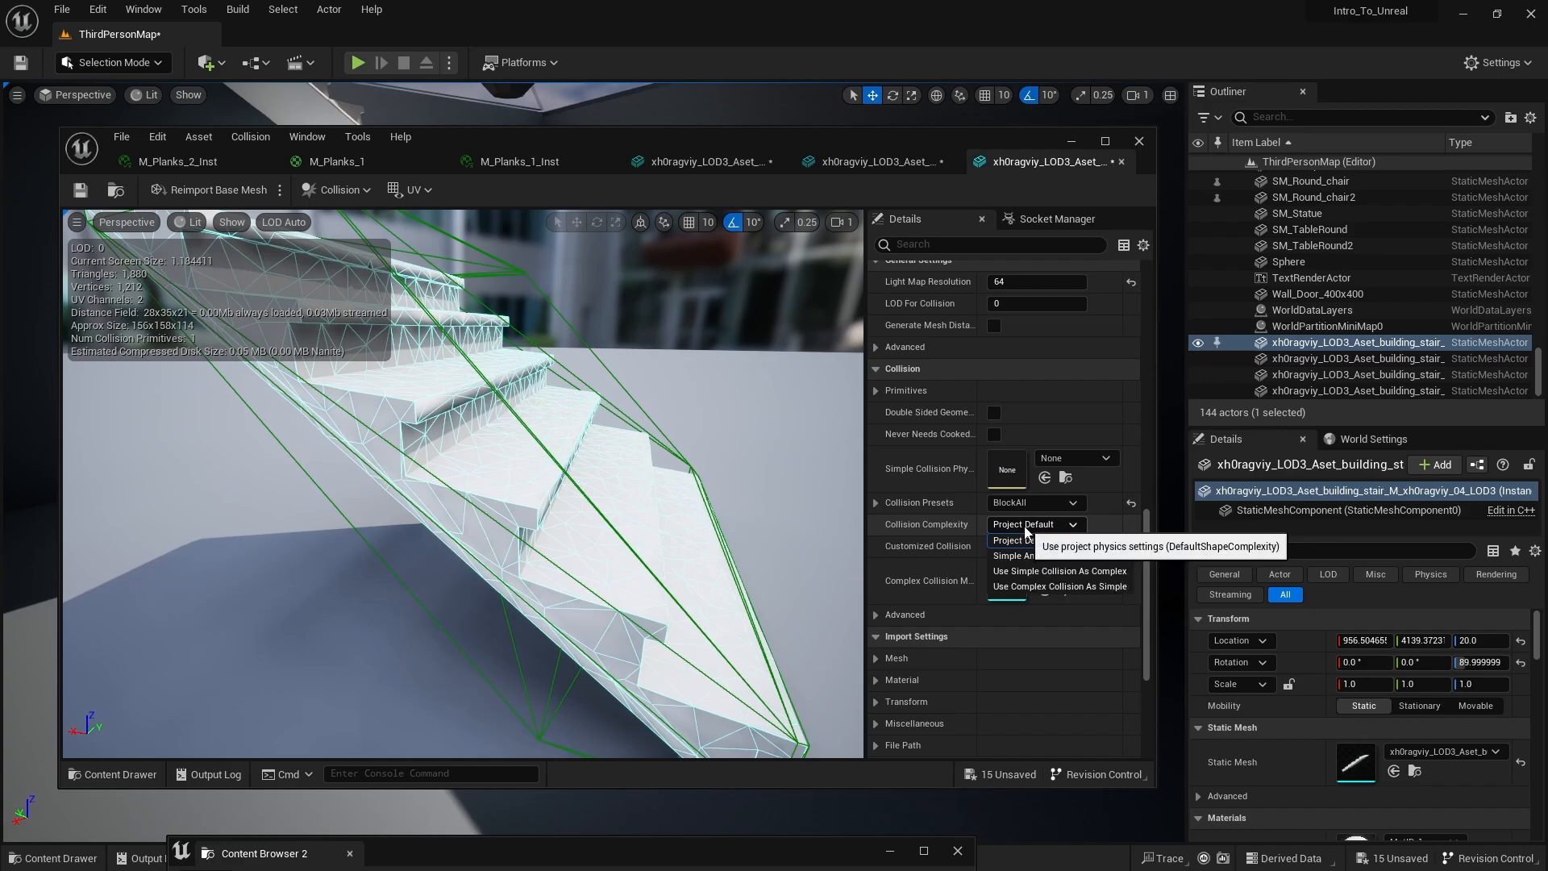
click(1051, 588)
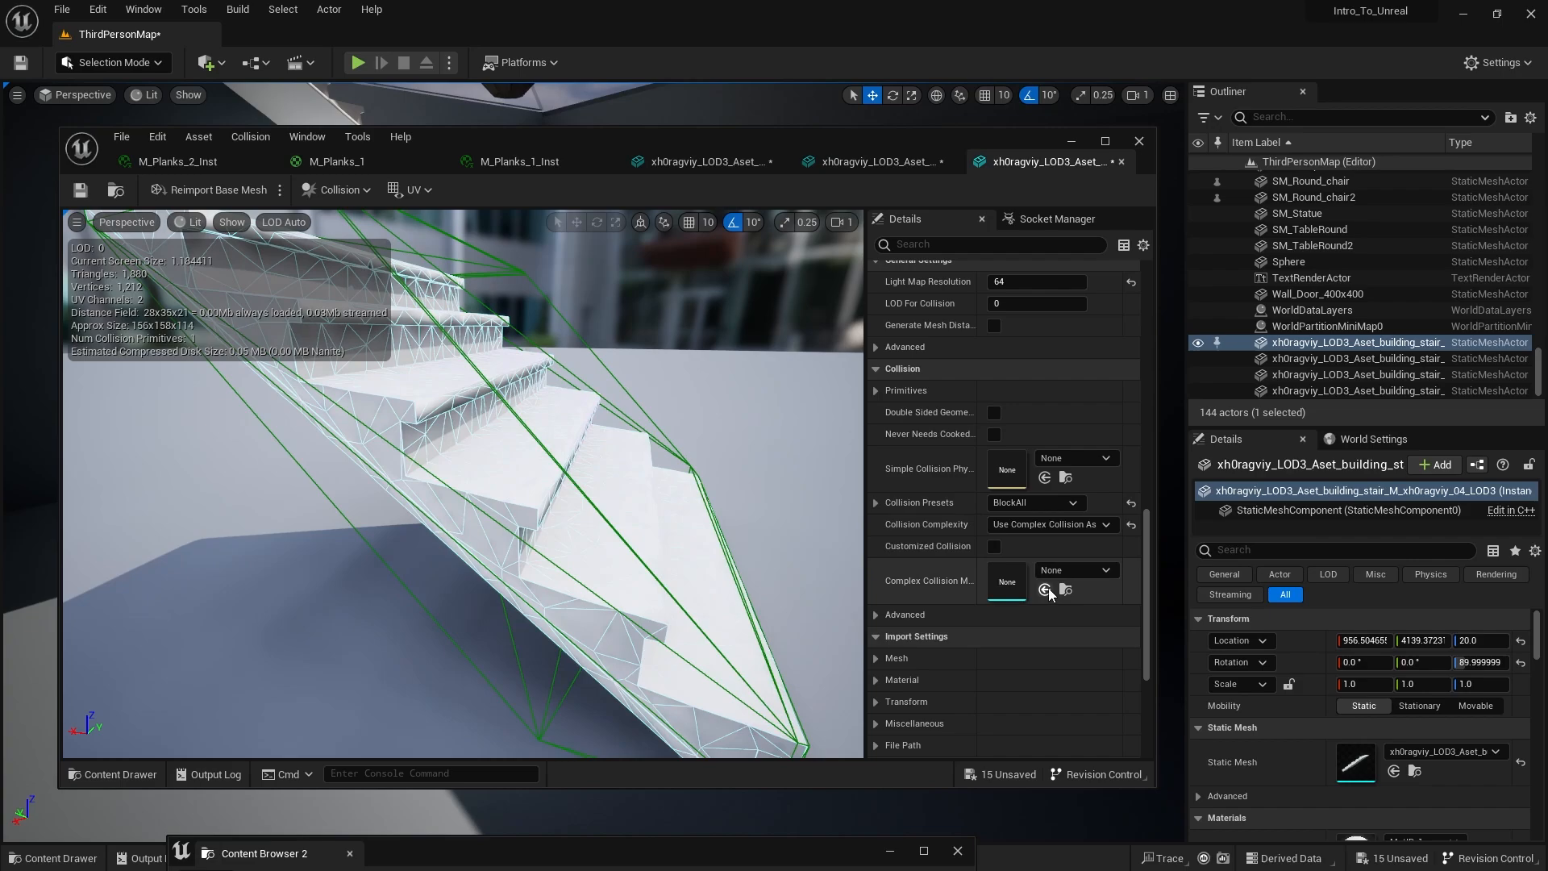
Step: Hide the simple and complex collision display and save the flight mesh
scroll(545, 453, down, 3)
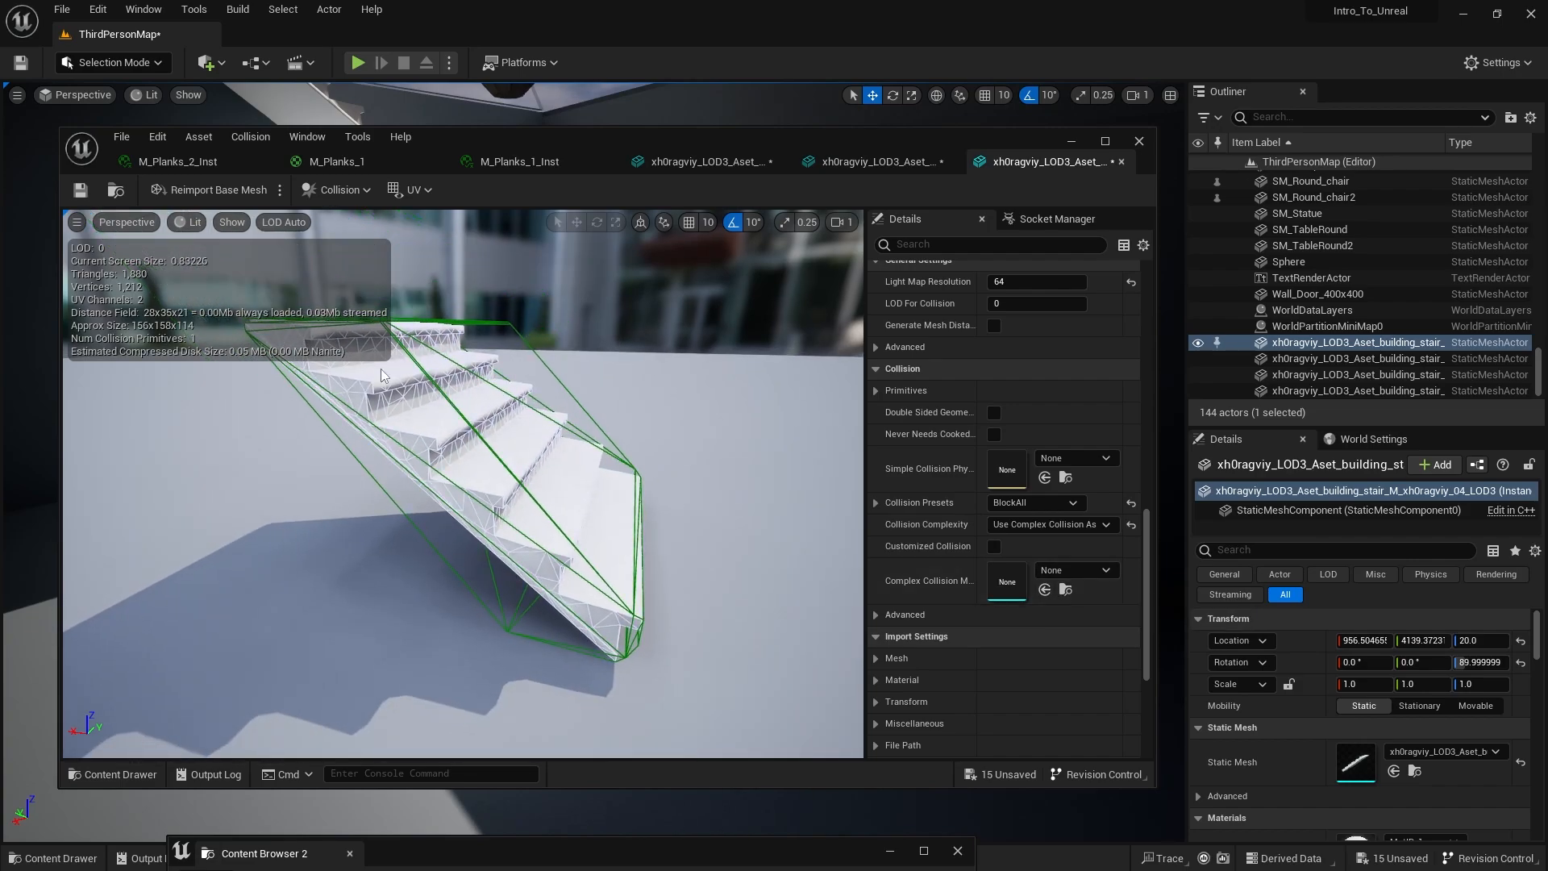
click(230, 224)
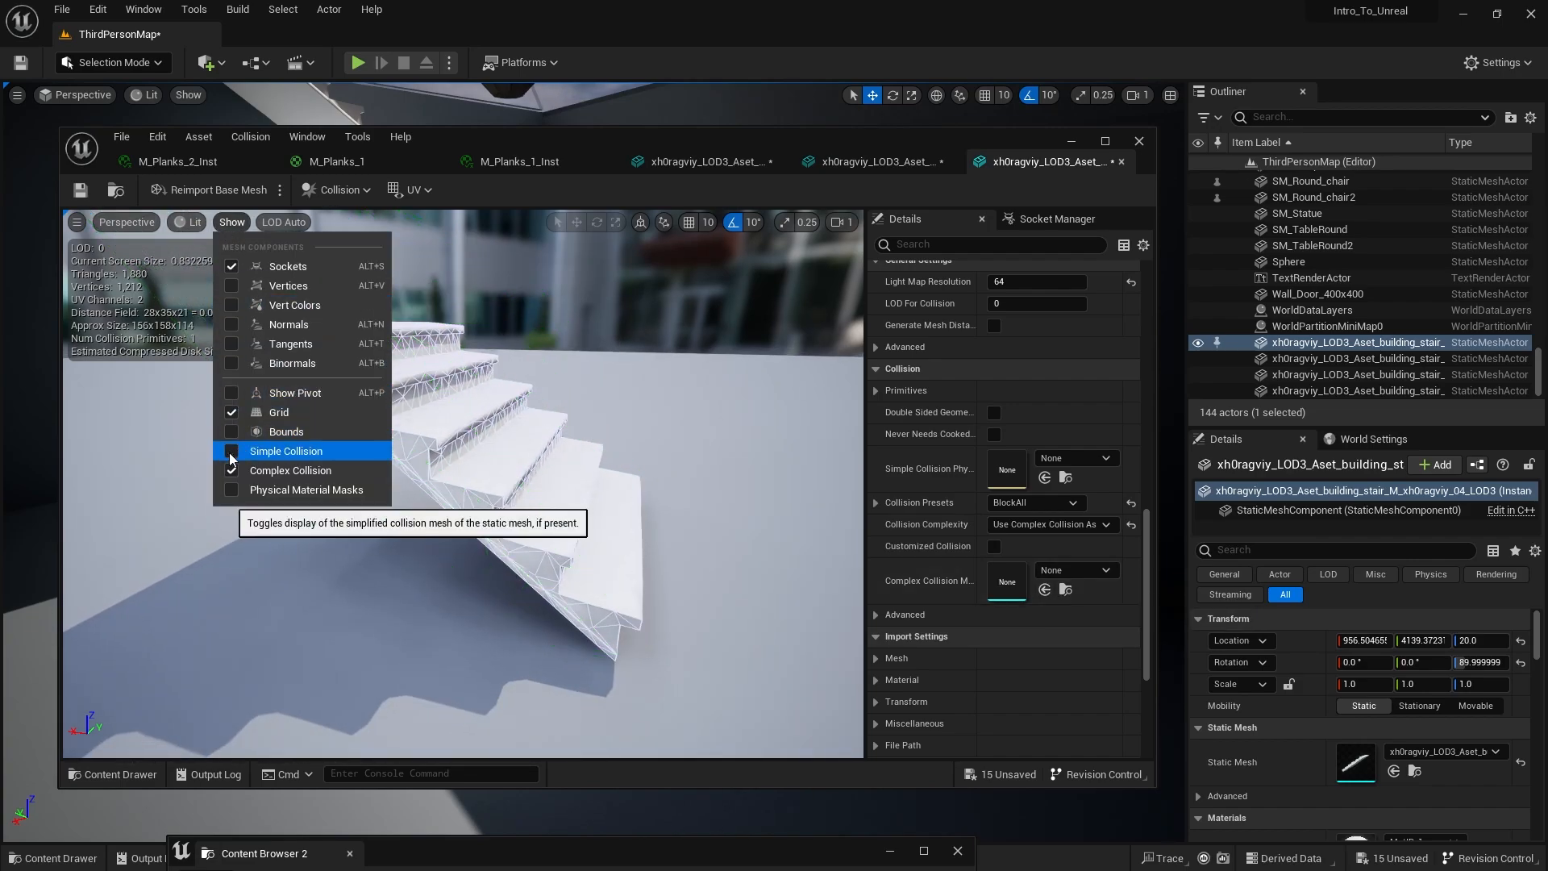
click(79, 189)
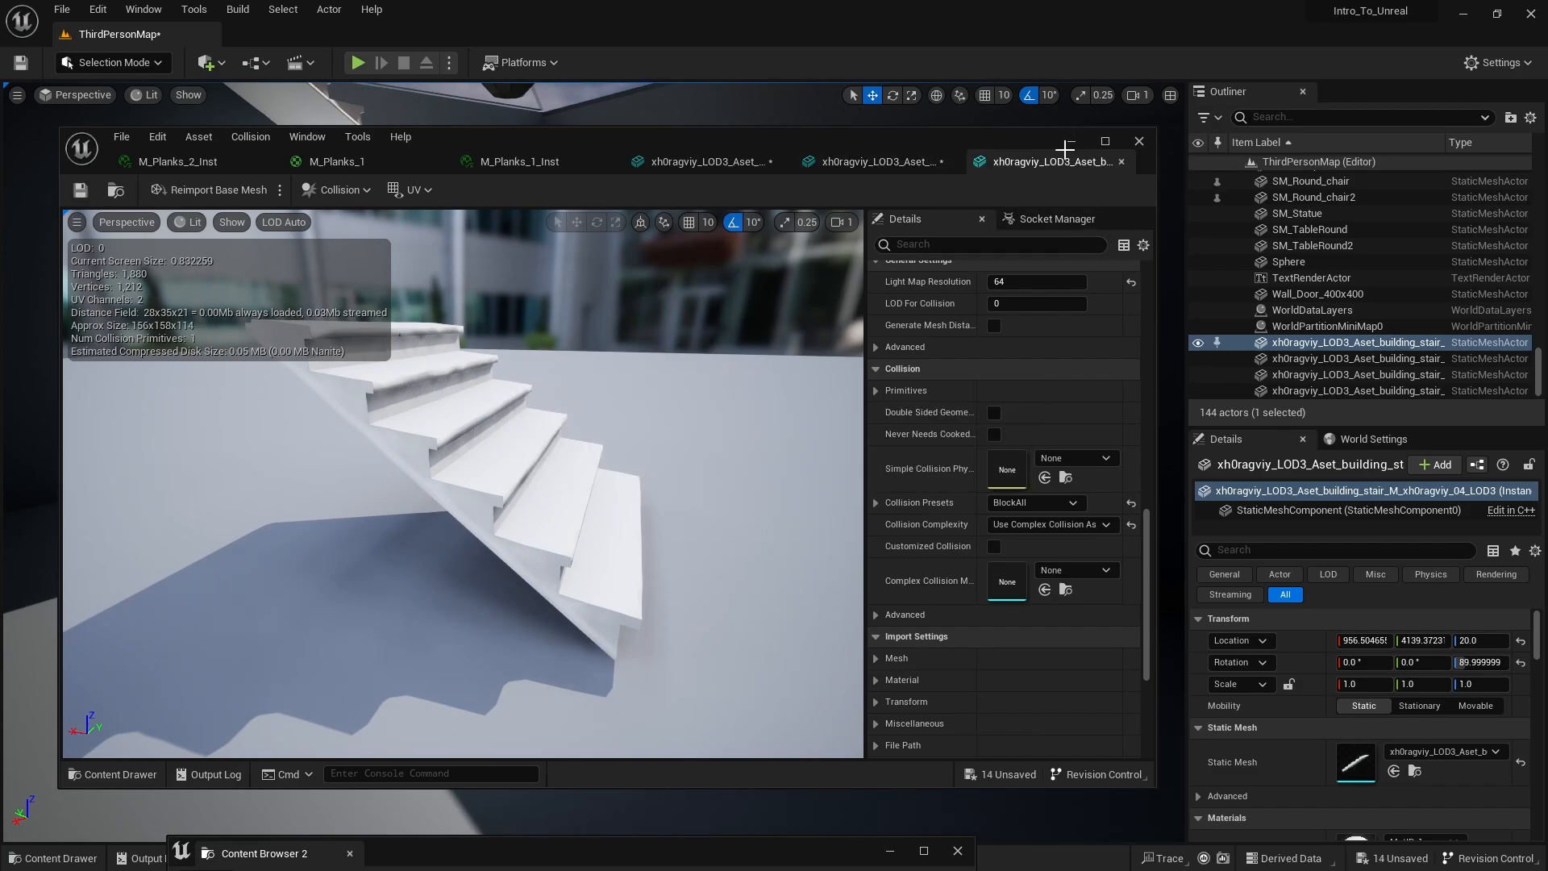
click(1070, 143)
Step: Open the landing's xh0ragviy_05_LOD3 mesh in the Static Mesh Editor and inspect its simple collision
key(w)
right_drag(552, 288, 552, 242)
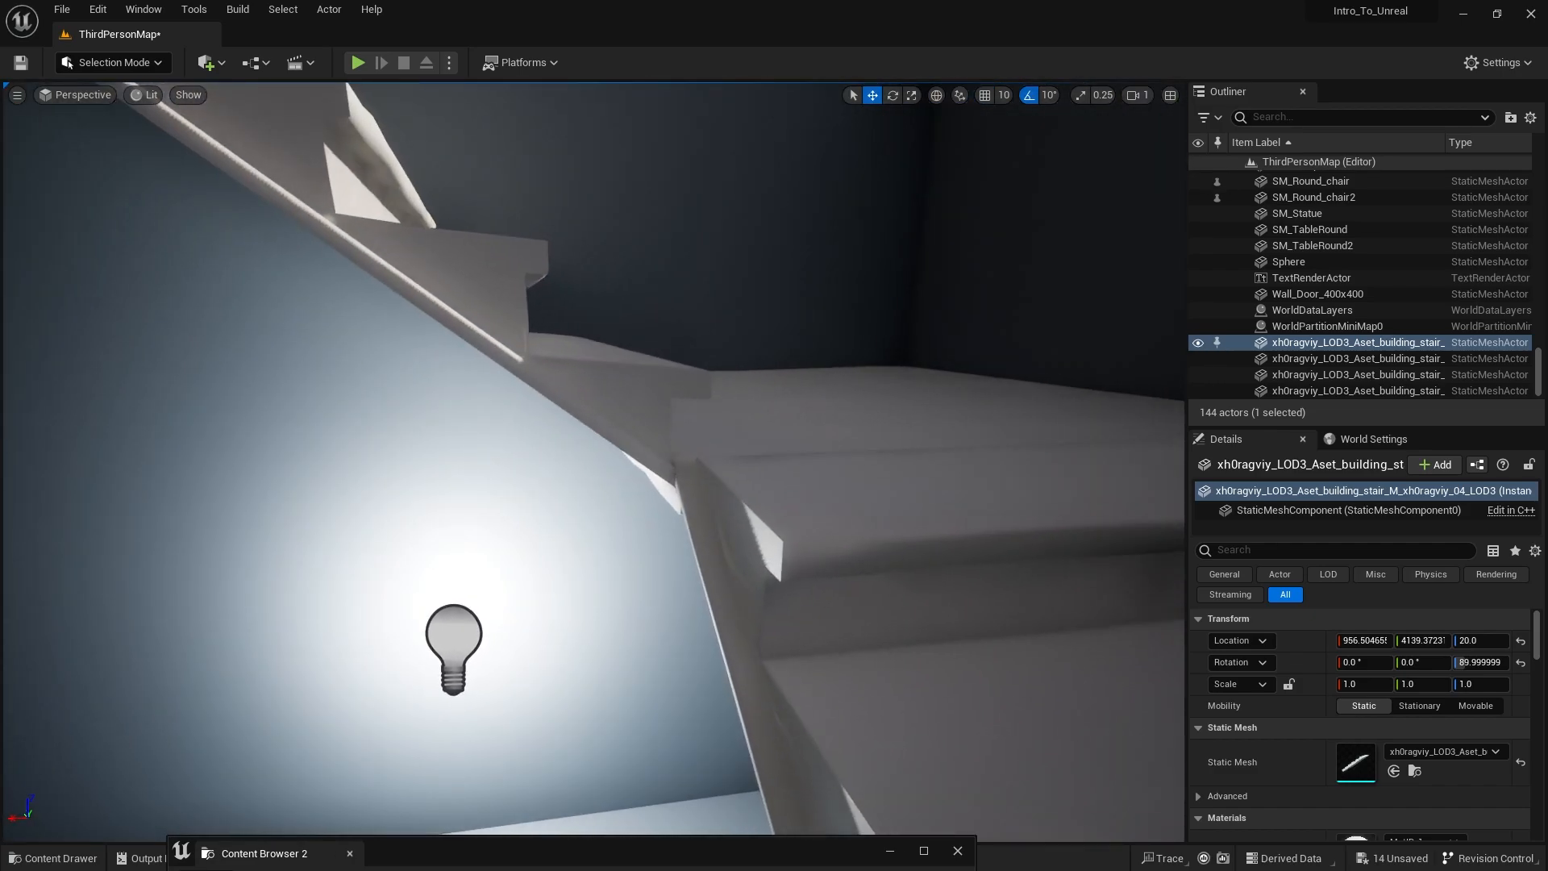
click(733, 459)
key(ctrl+space)
double_click(888, 652)
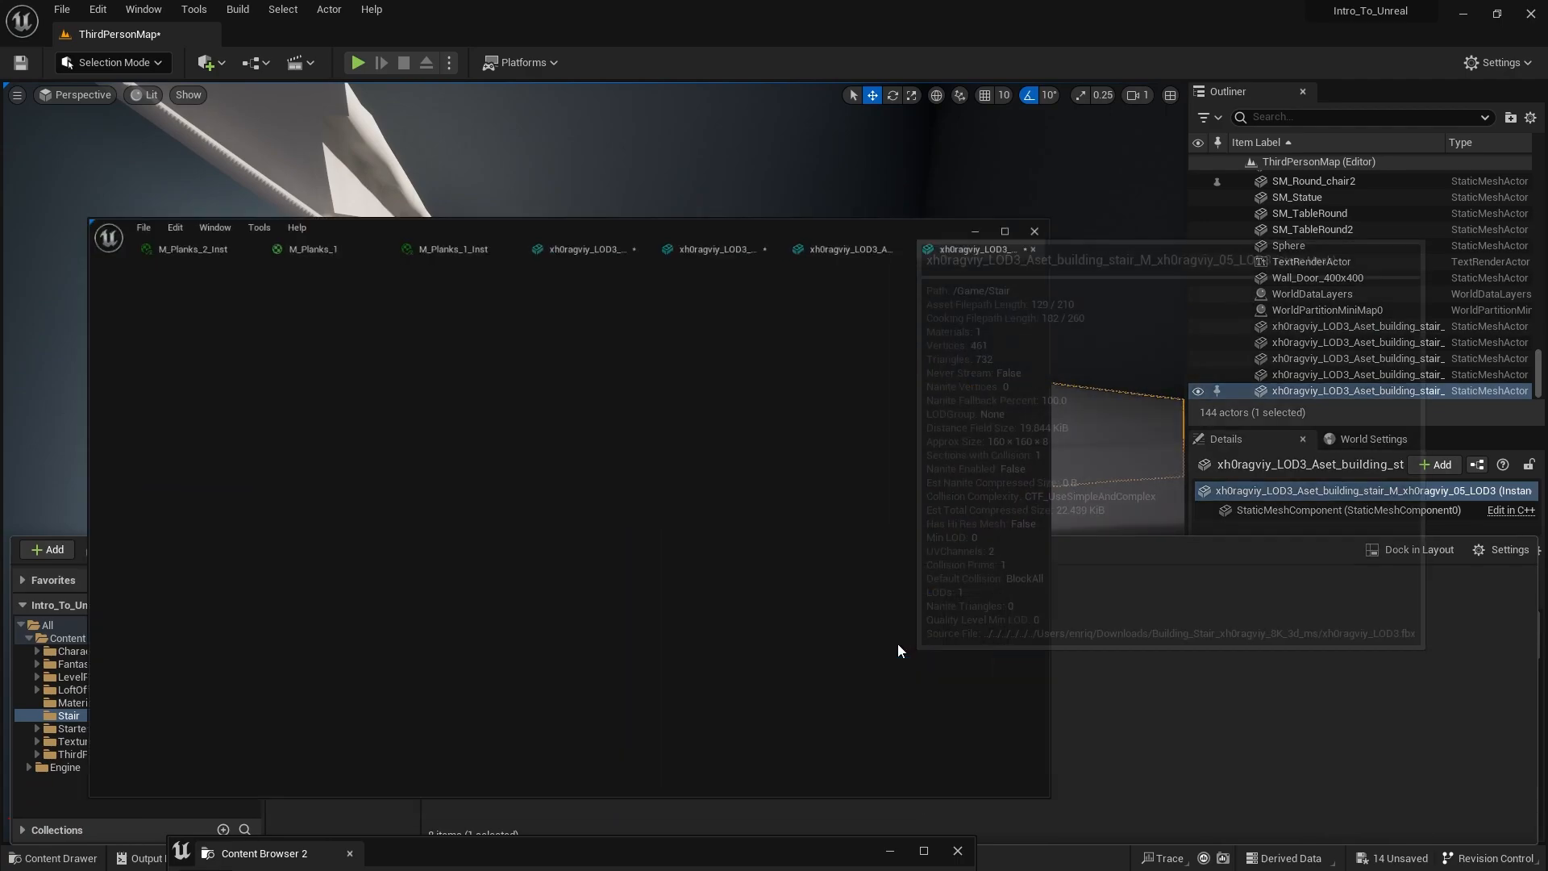
click(234, 223)
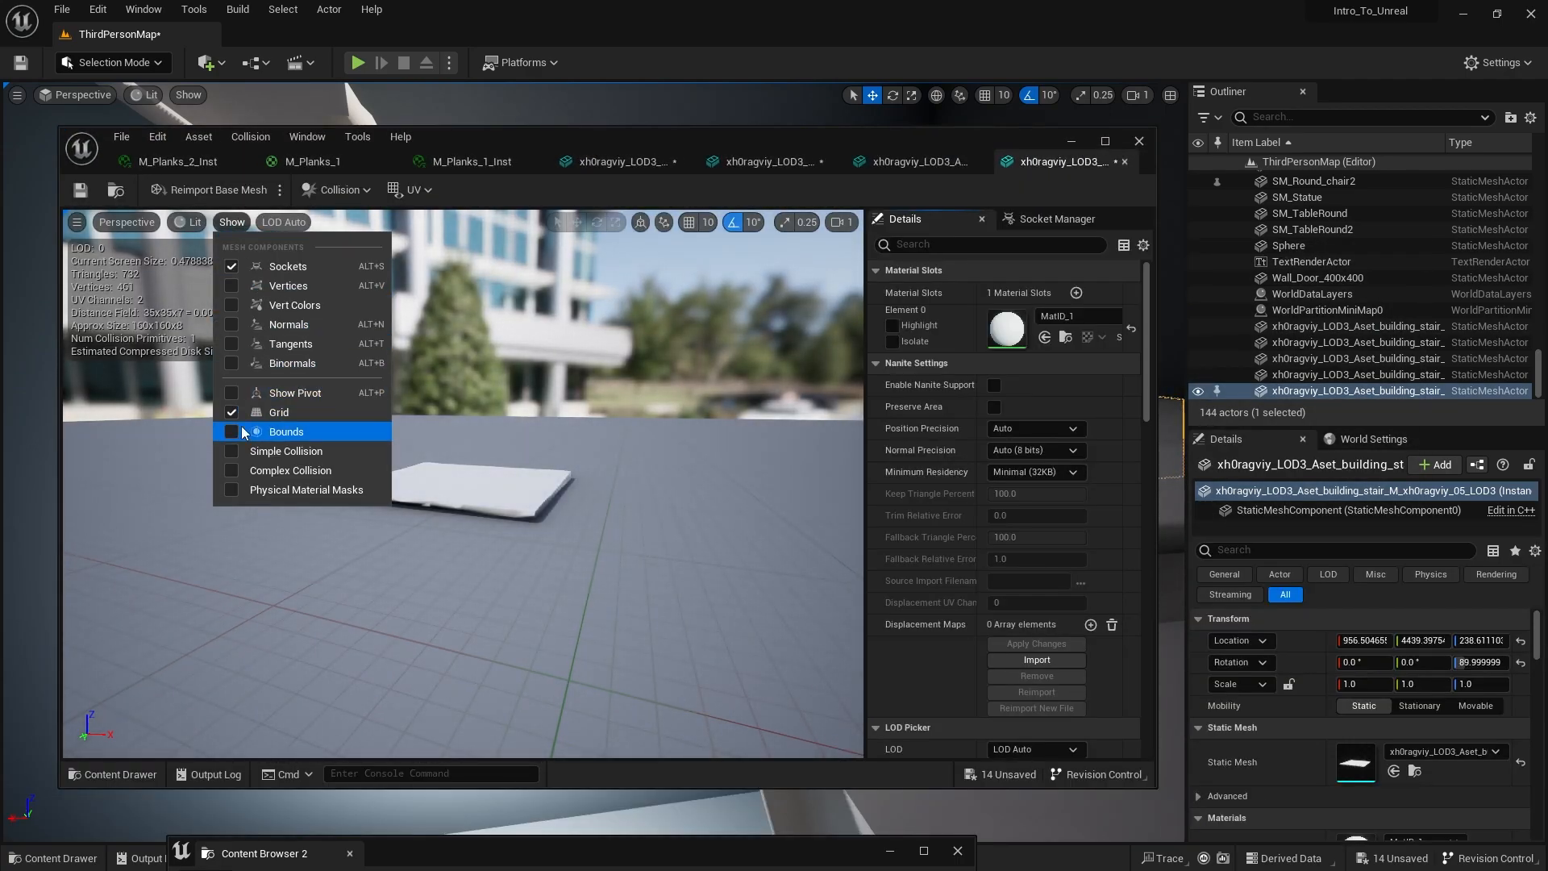
right_drag(483, 510, 445, 492)
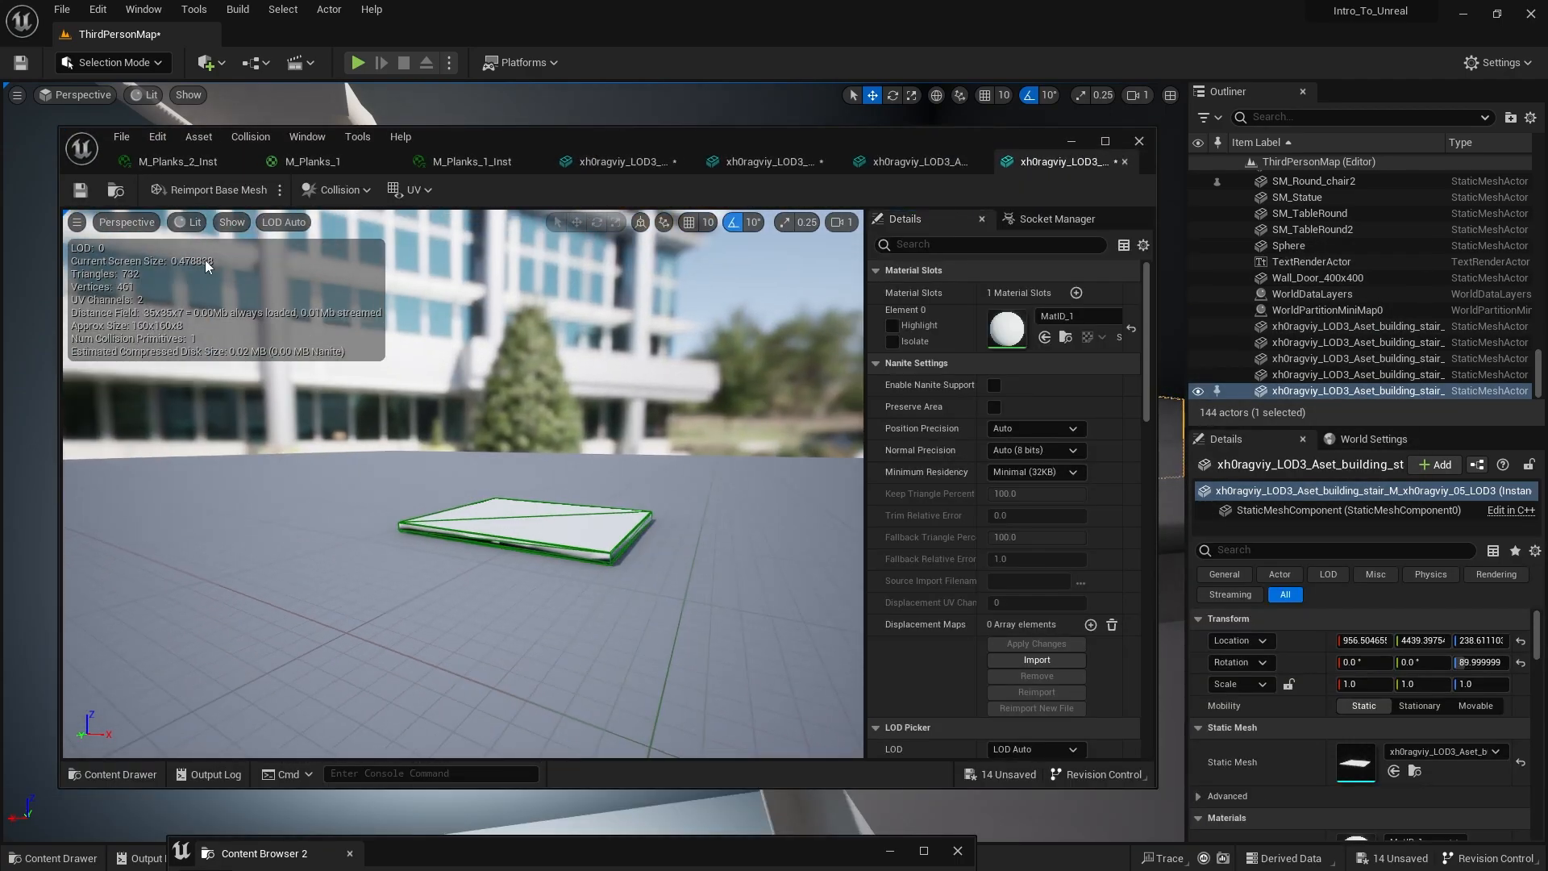
click(1080, 140)
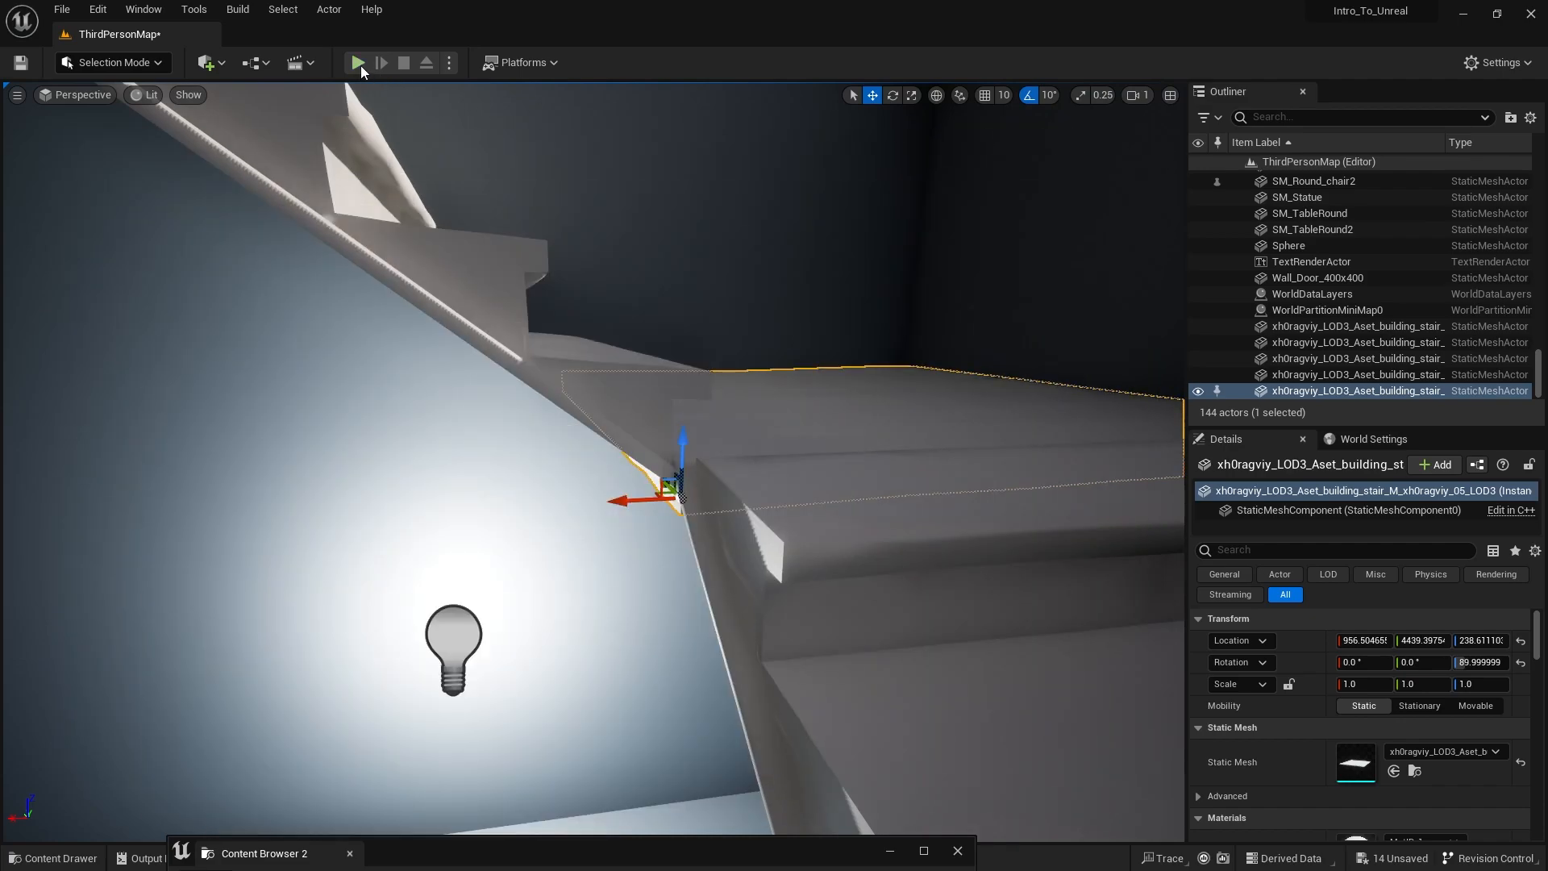
Step: Play-test climbing the whole staircase from the entrance to the upper floor, and stop the play session
click(358, 63)
key(w)
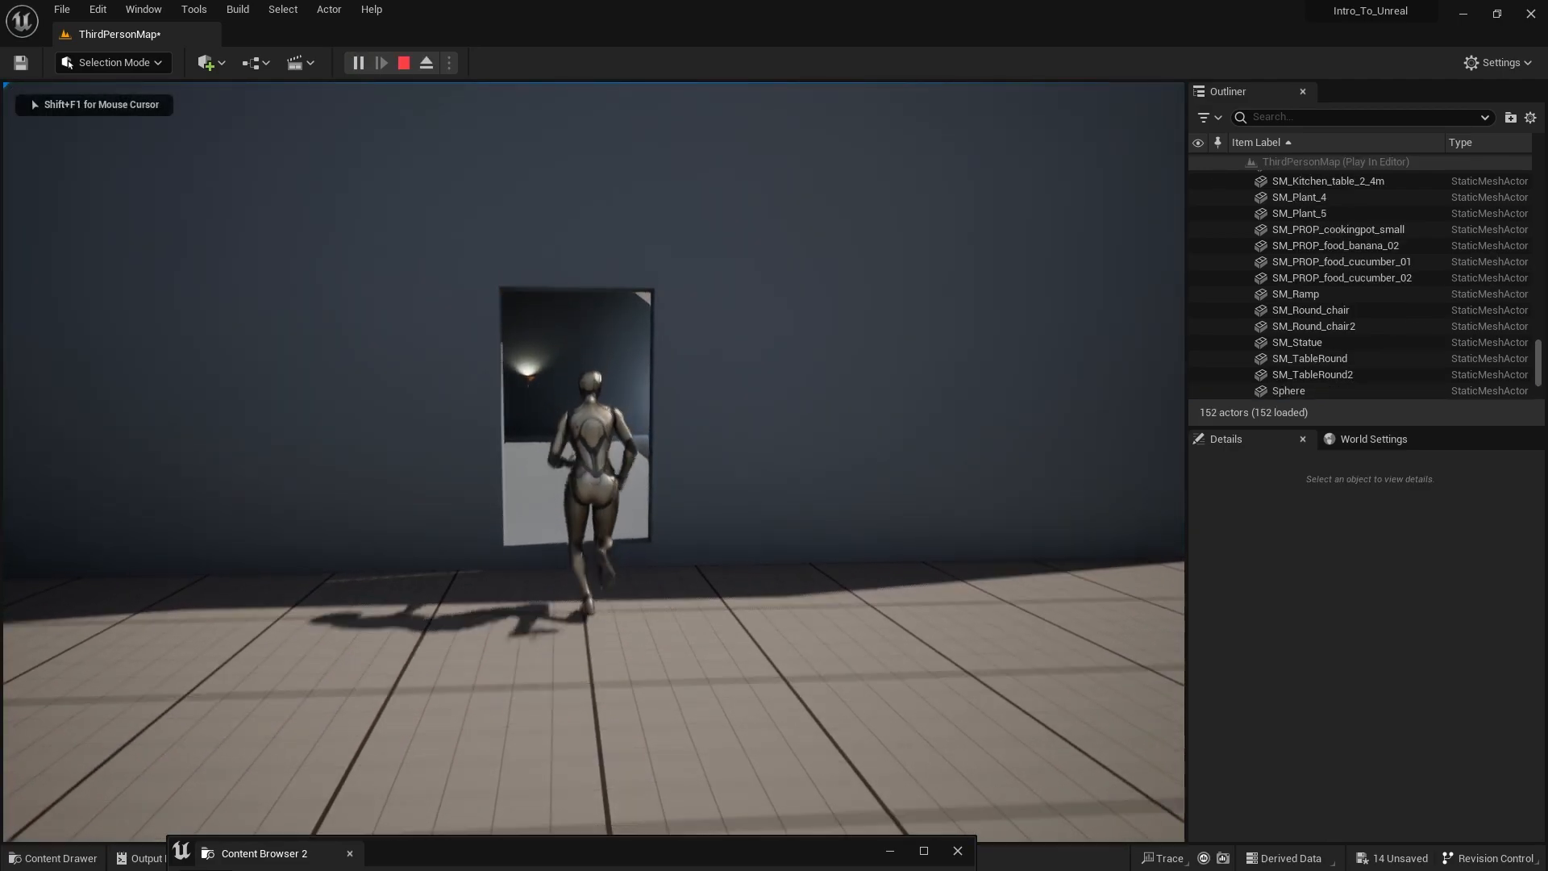
key(w)
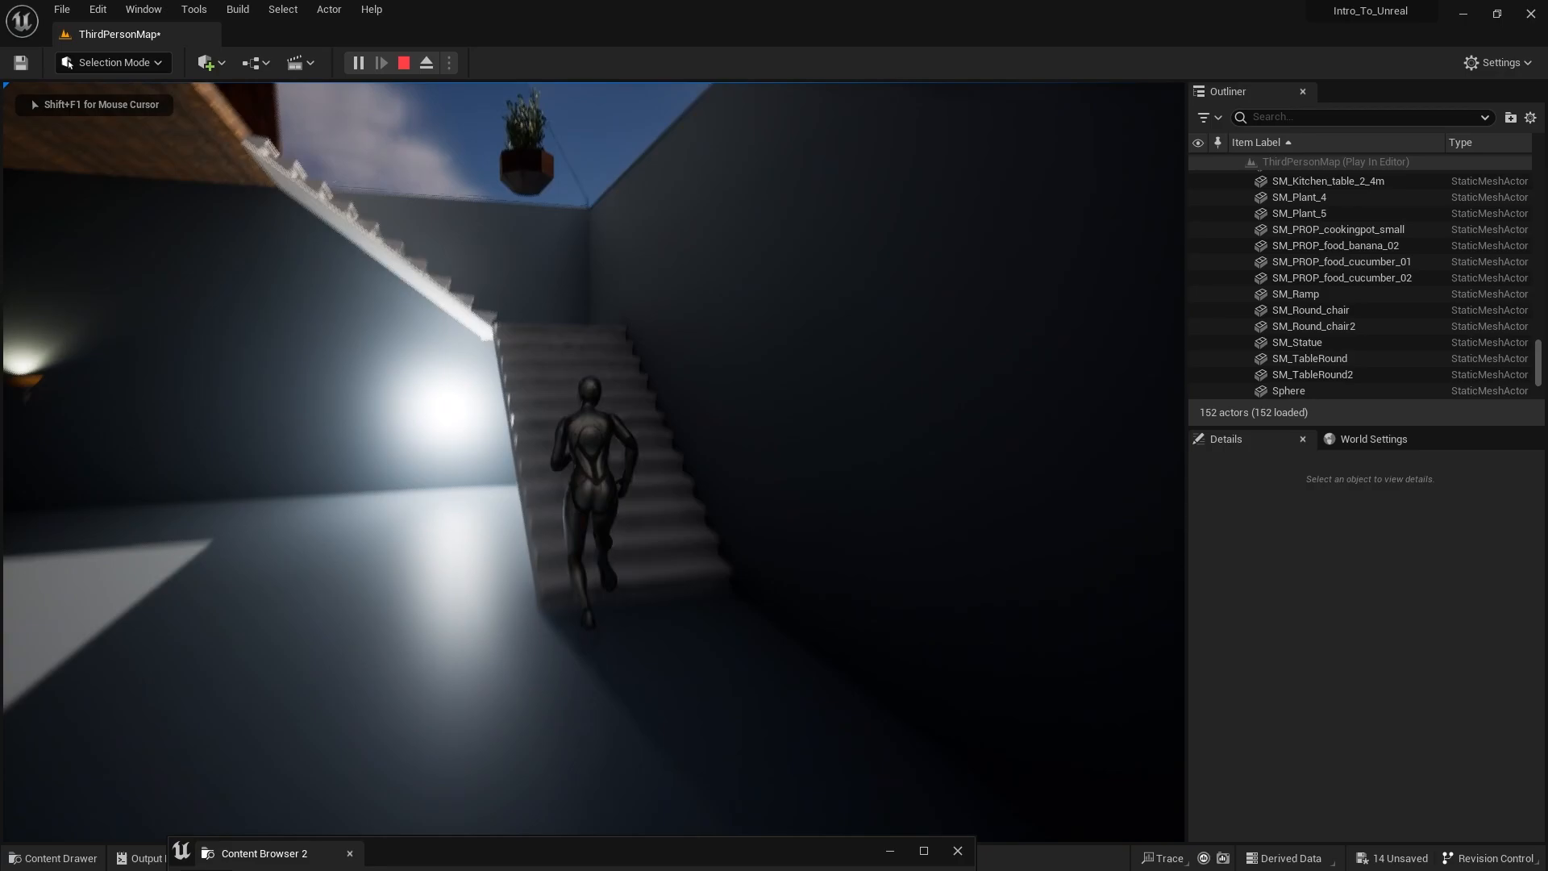
key(w)
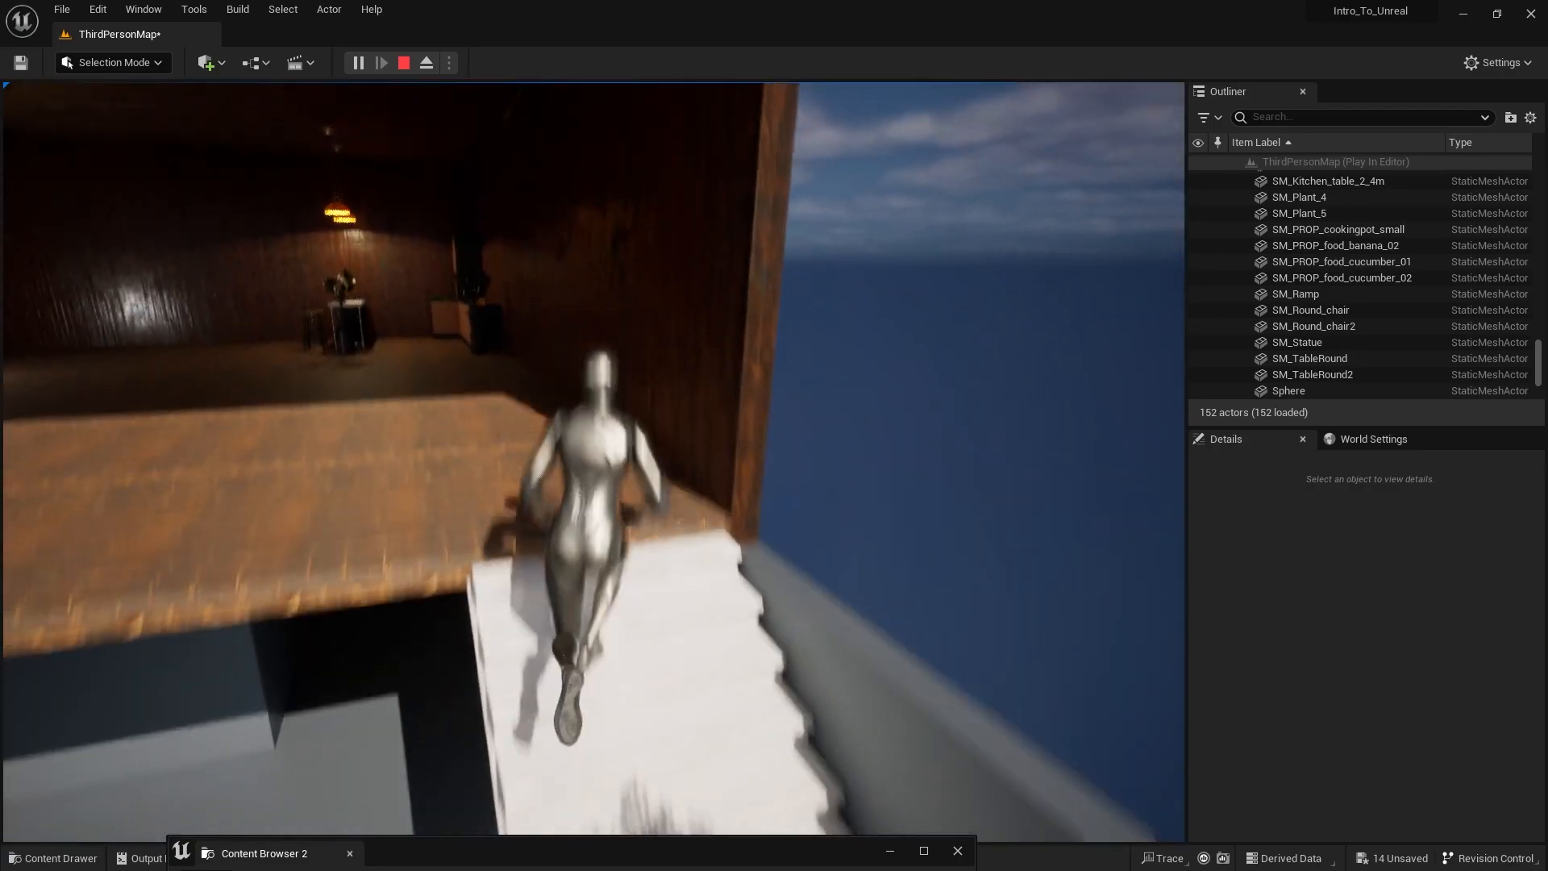
key(w)
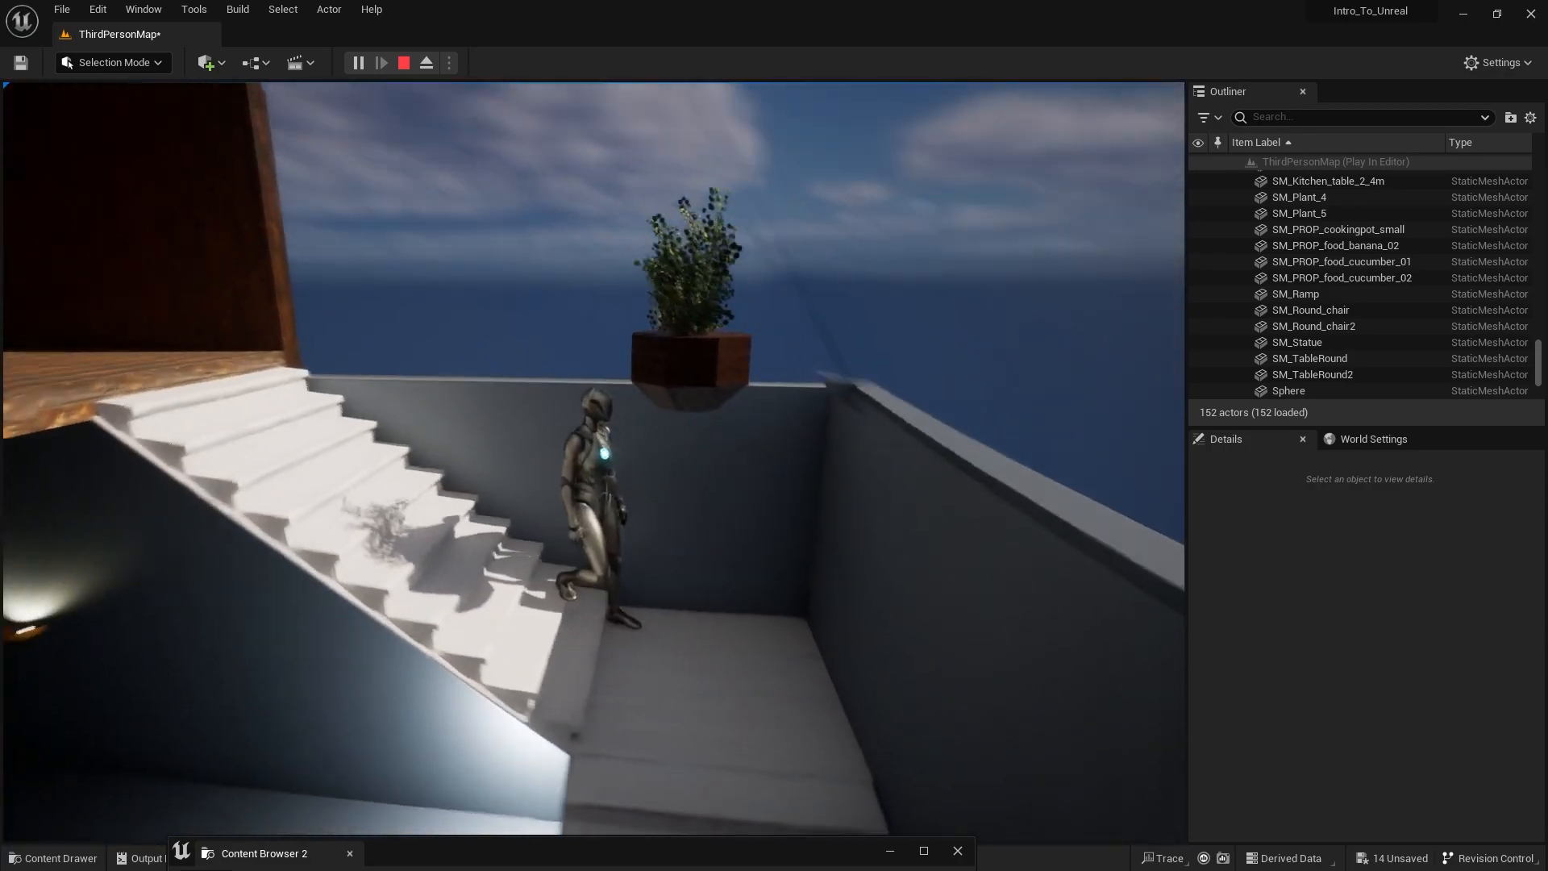
key(w)
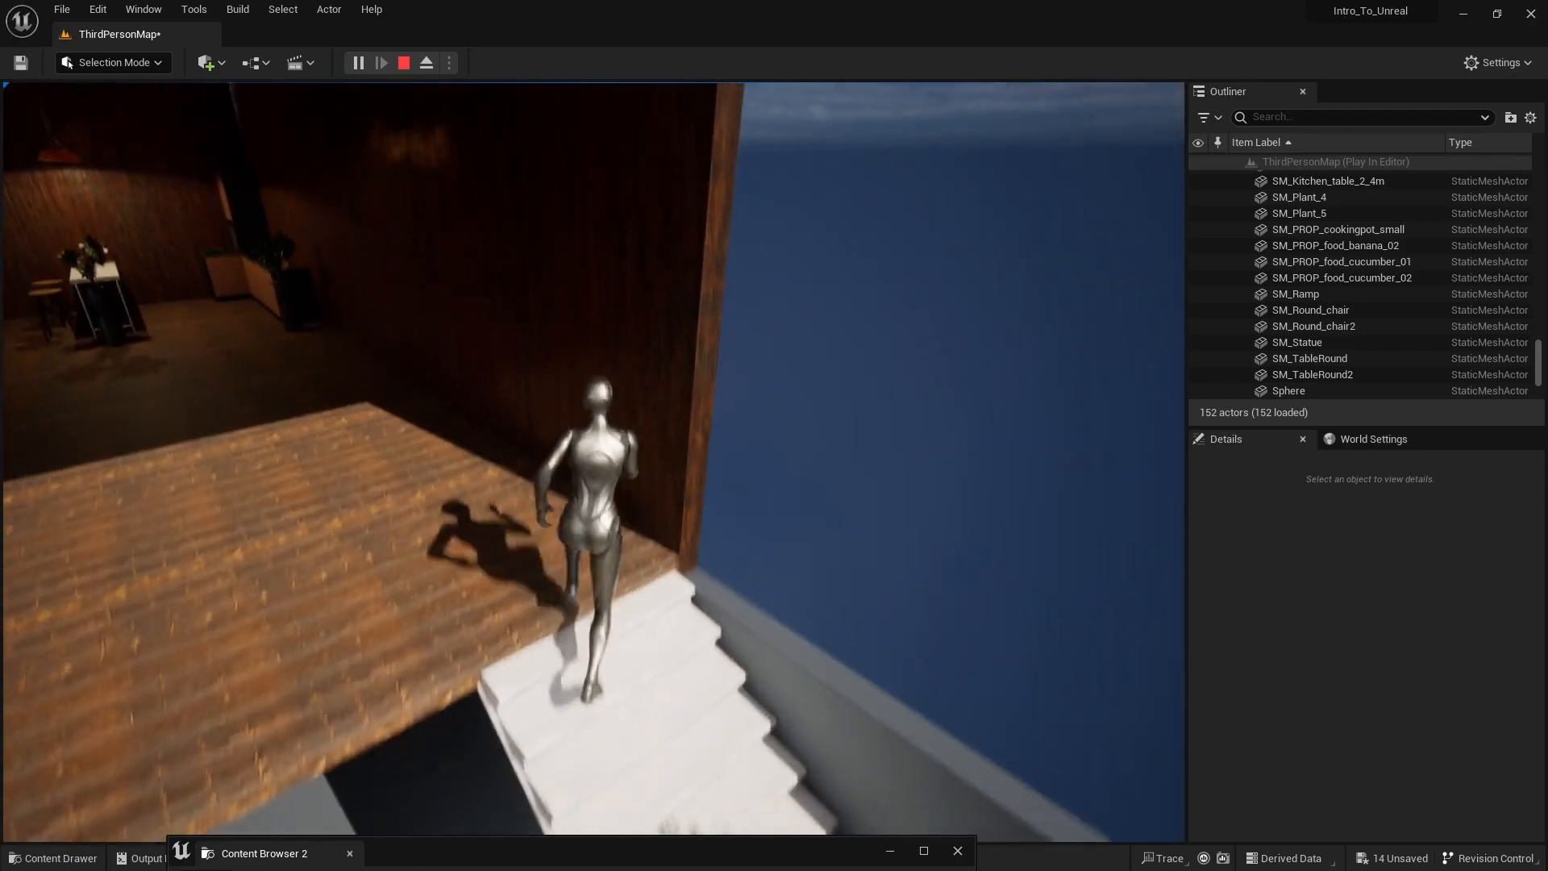
key(Escape)
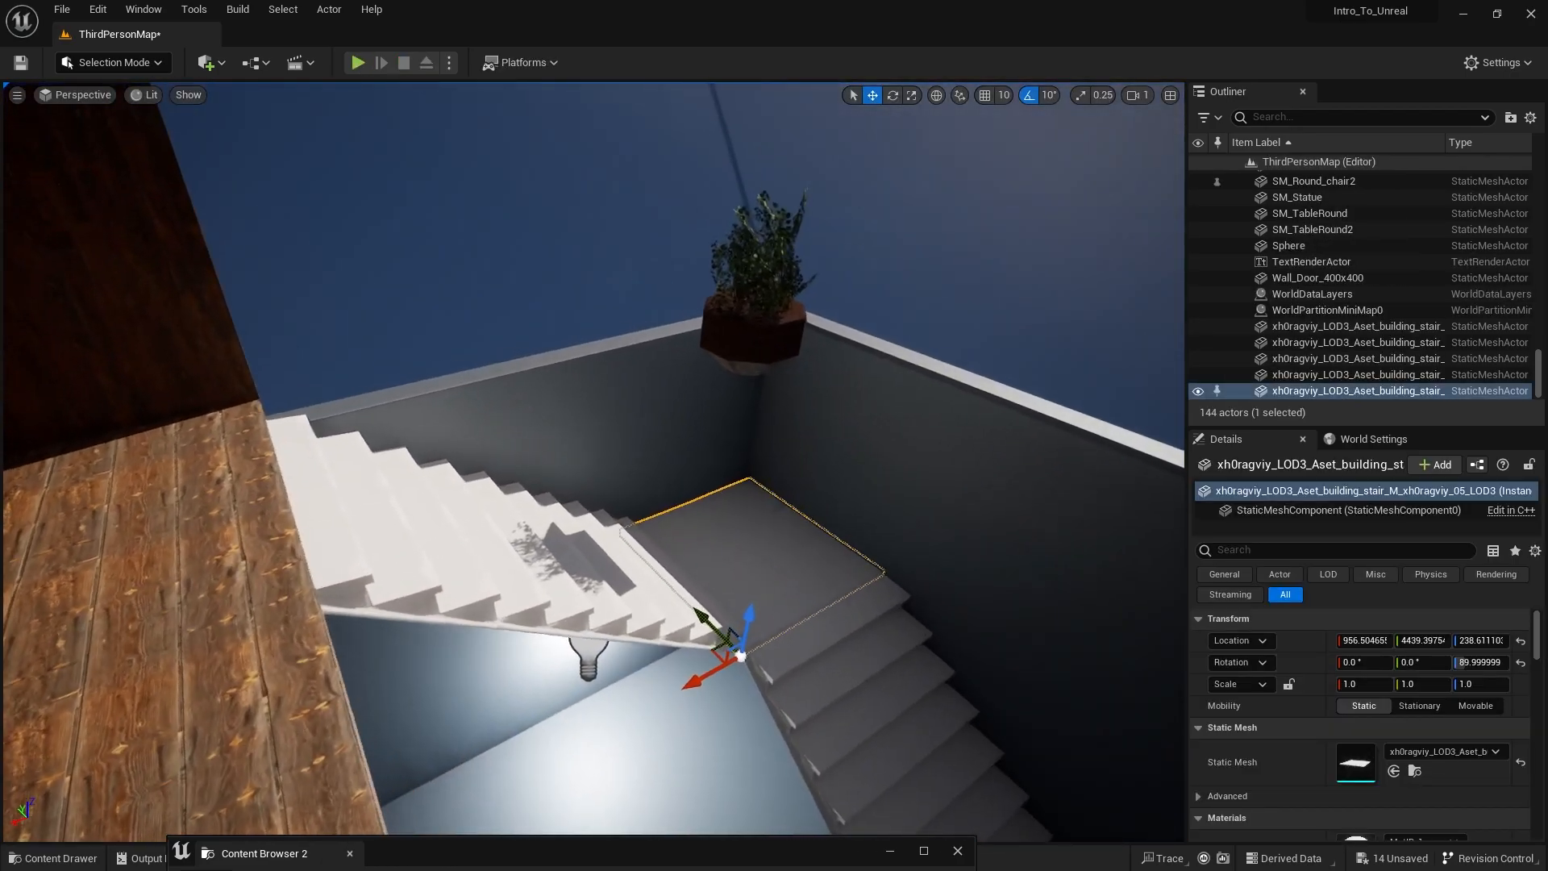
Step: Delete the floating planter above the stair landing, both its Cylinder Brush3 pot and the SM_Bush2 plant
right_drag(871, 451, 774, 440)
click(869, 351)
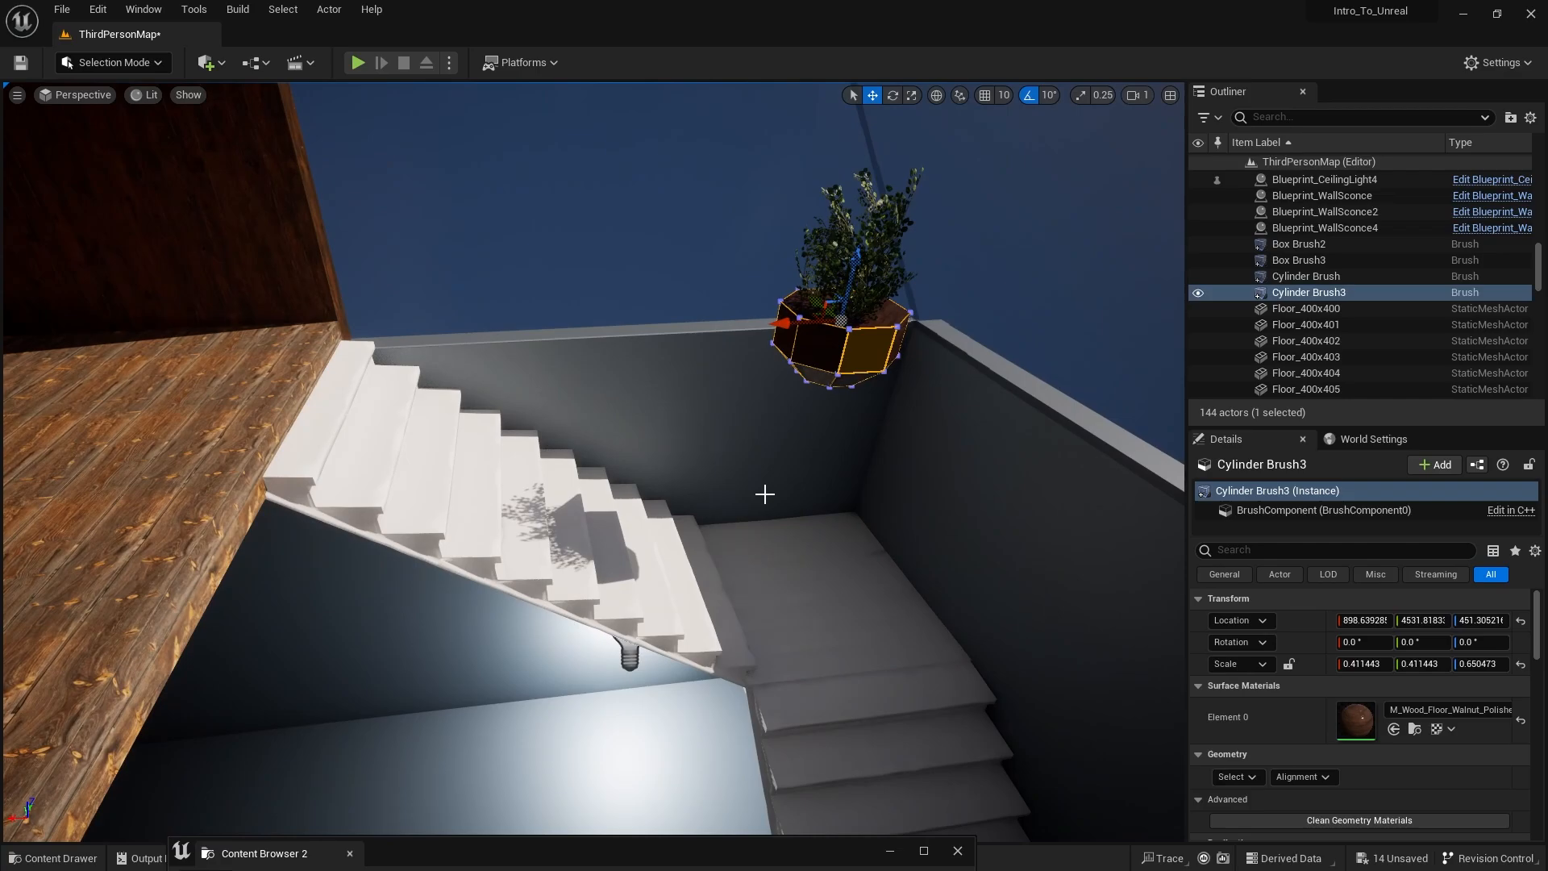
key(Delete)
click(829, 279)
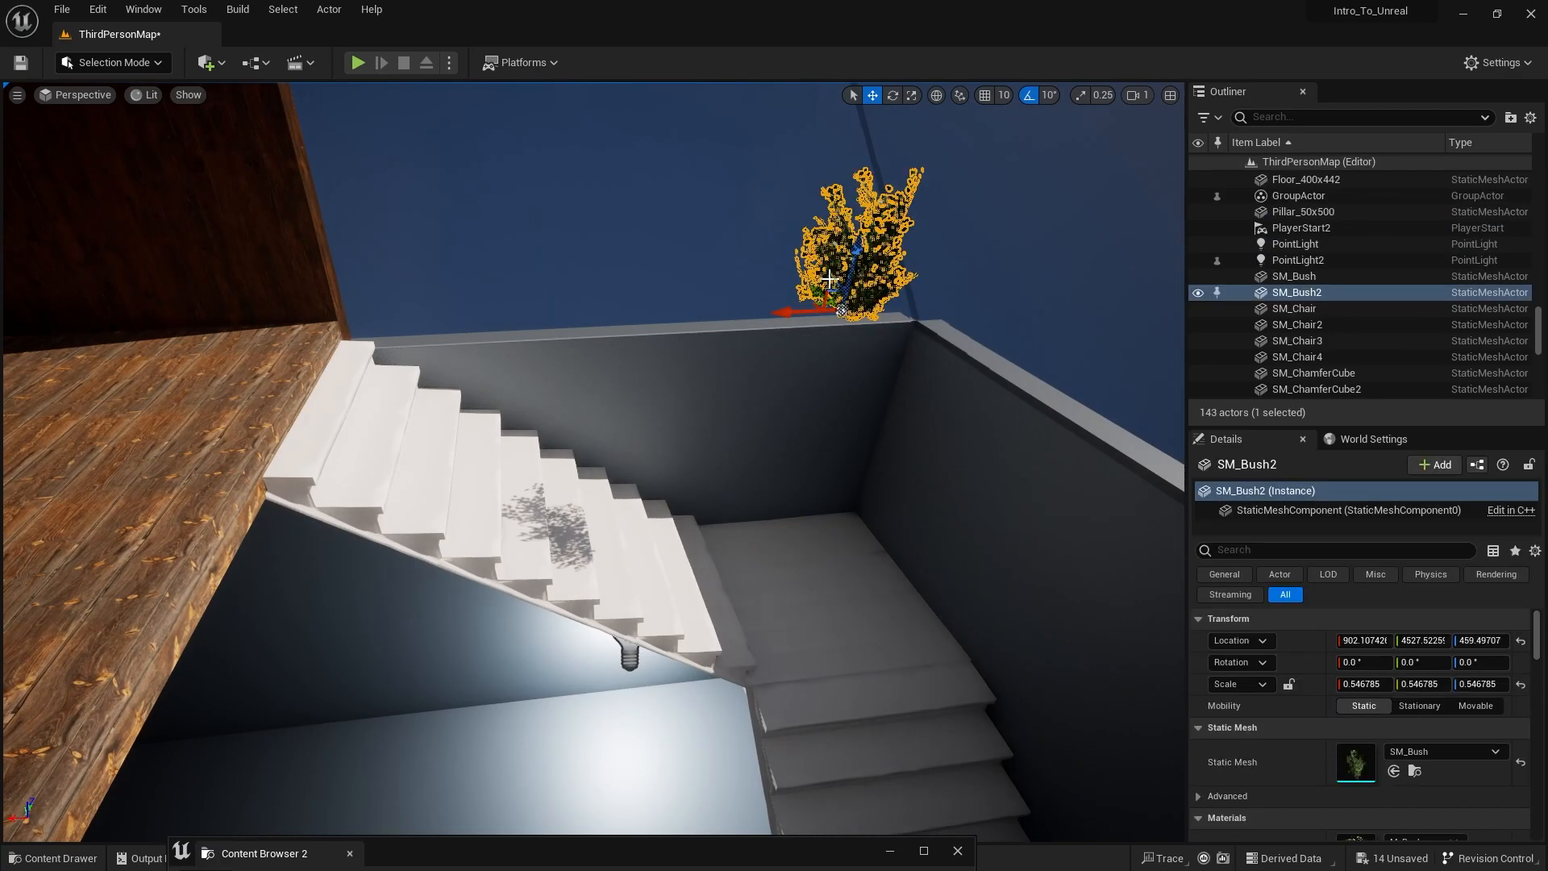
key(Delete)
Step: Place the xh0ragviy_06_LOD3 railing mesh from the Stair folder at the foot of the lower flight and rotate it 90° around Z
right_drag(710, 439, 823, 428)
mouse_move(734, 585)
right_down()
mouse_move(794, 593)
mouse_move(709, 569)
right_up()
key(s)
key(ctrl+space)
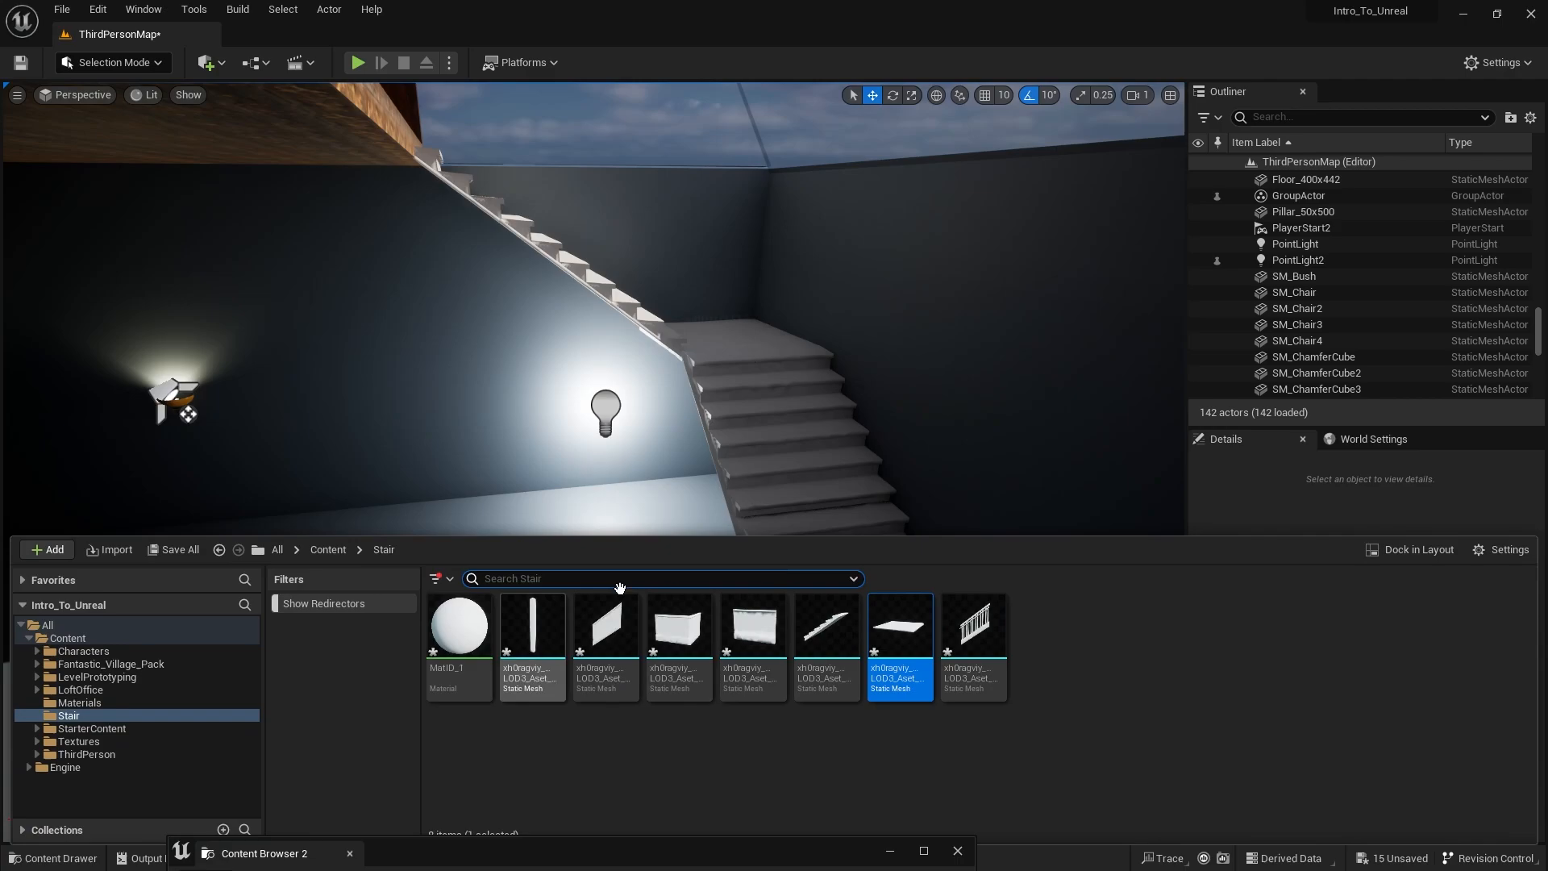
drag(1004, 662, 778, 750)
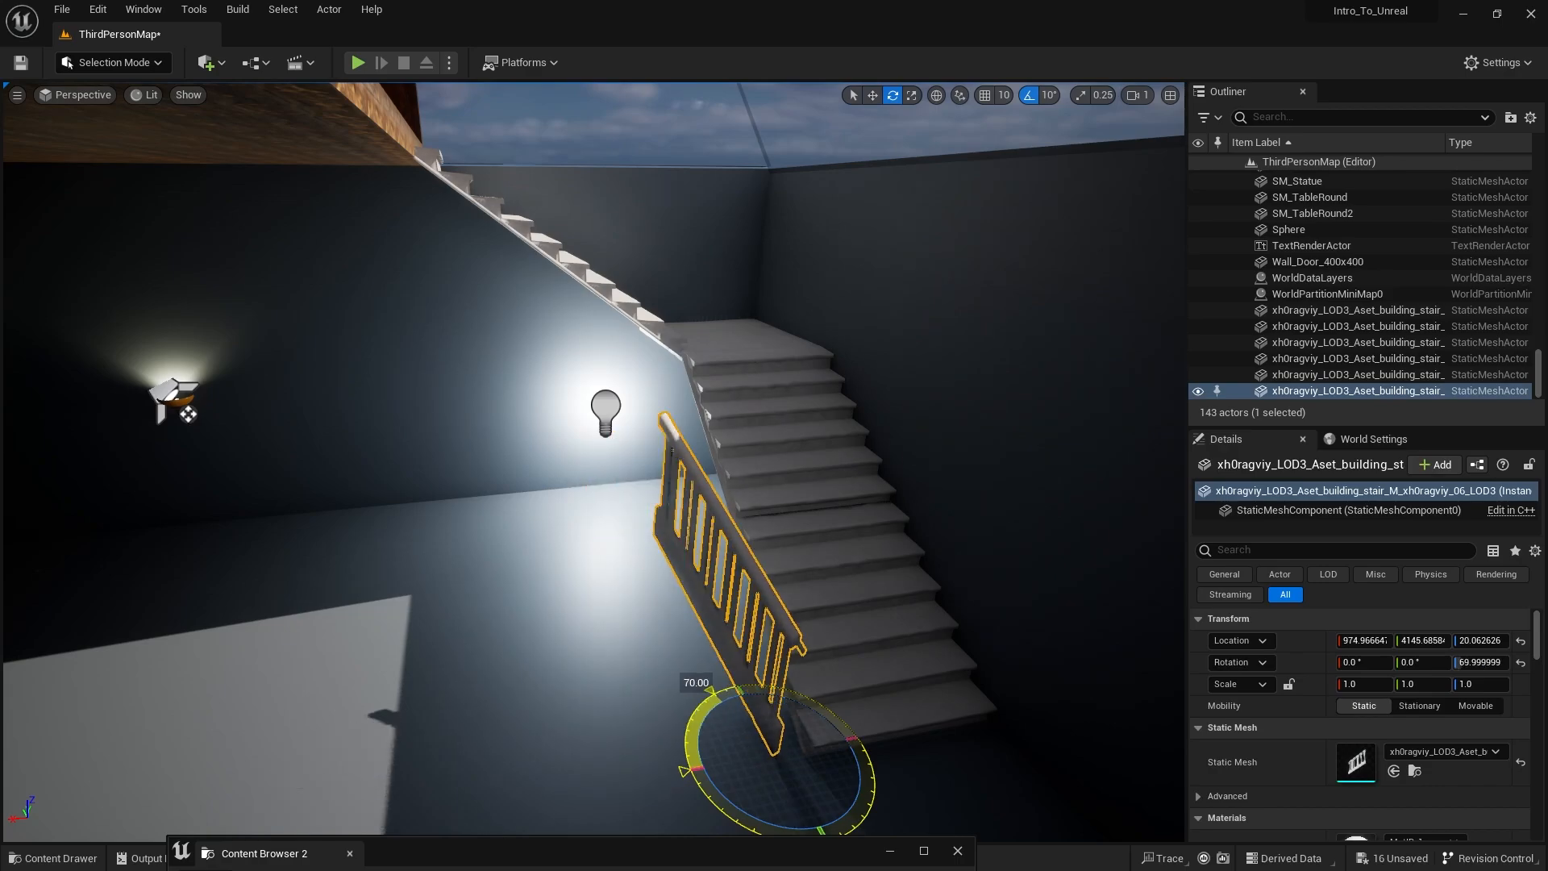
key(w)
right_drag(842, 771, 855, 826)
key(w)
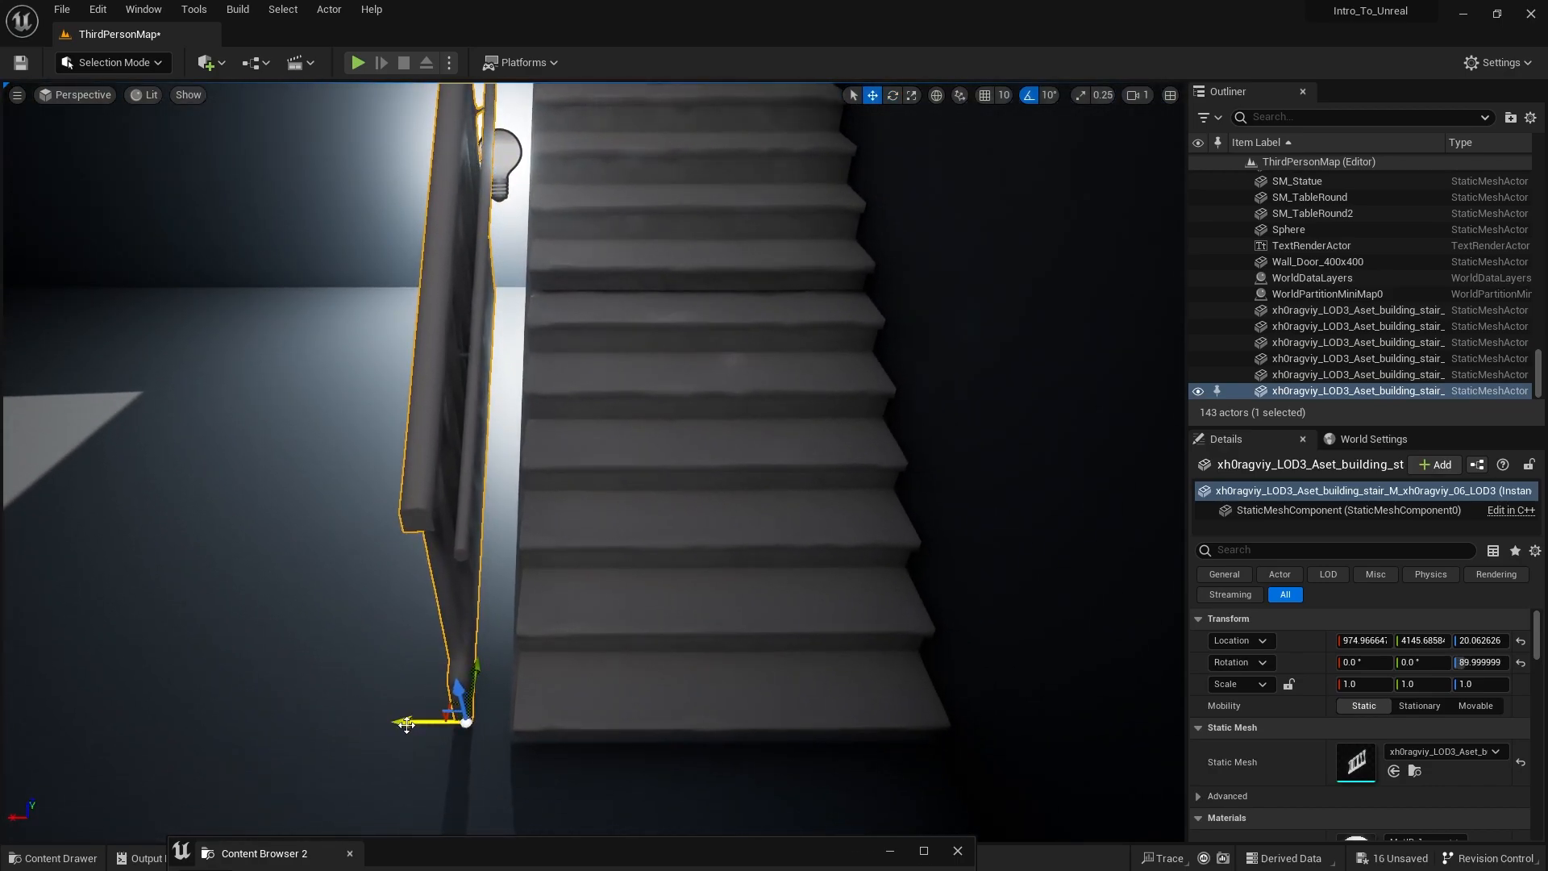
Step: Move the railing against the lower flight's open side, flush with its bottom end, at about X 959.8, Y 4139.6
drag(406, 723, 452, 723)
key(f)
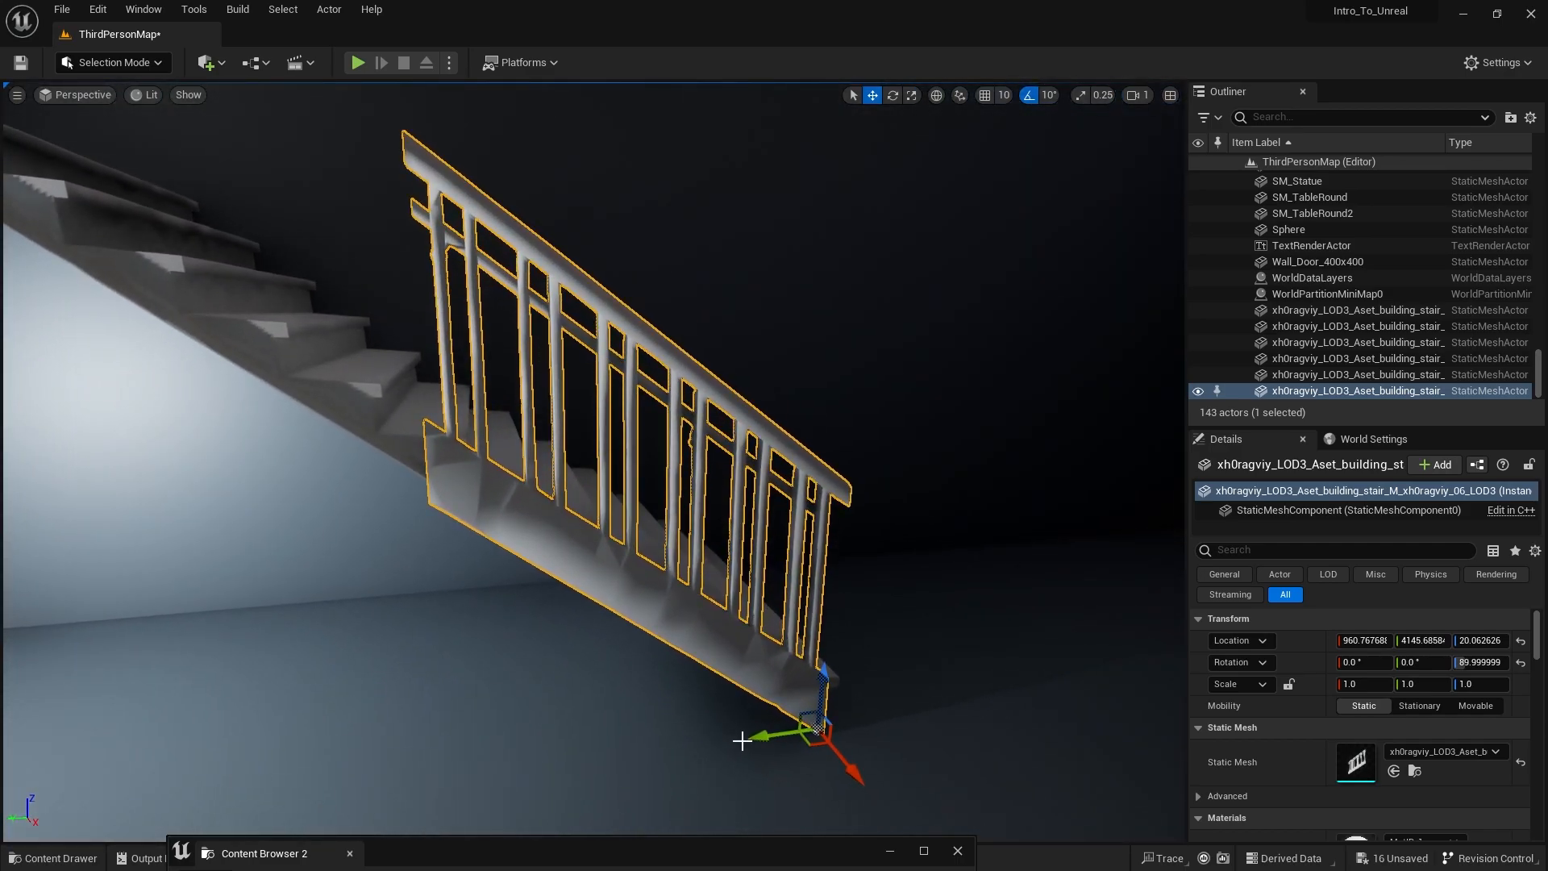
drag(742, 741, 781, 743)
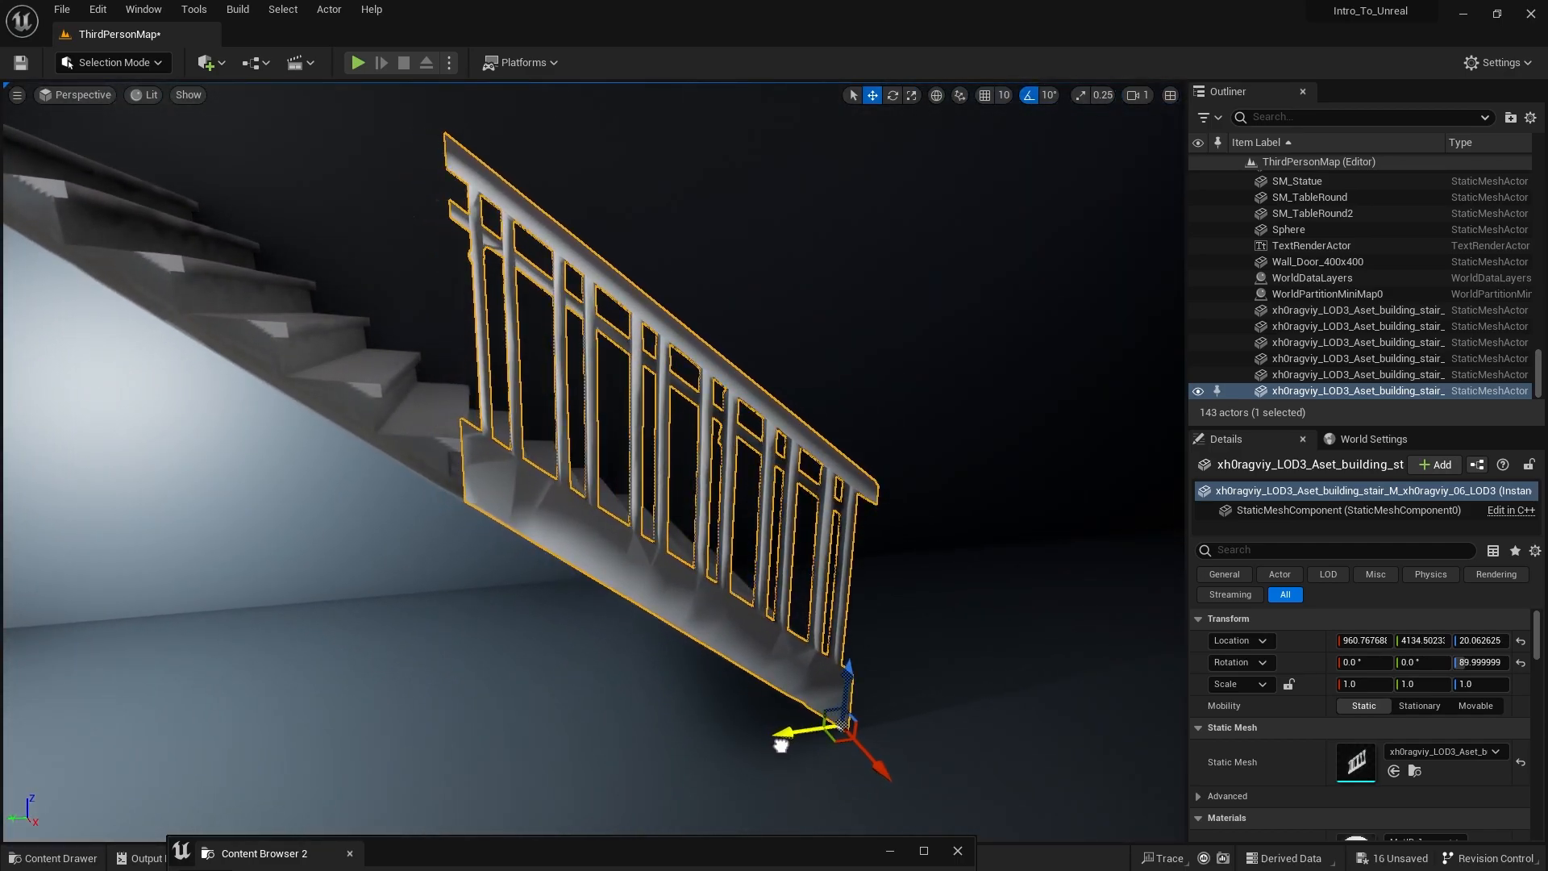
right_drag(781, 745, 867, 759)
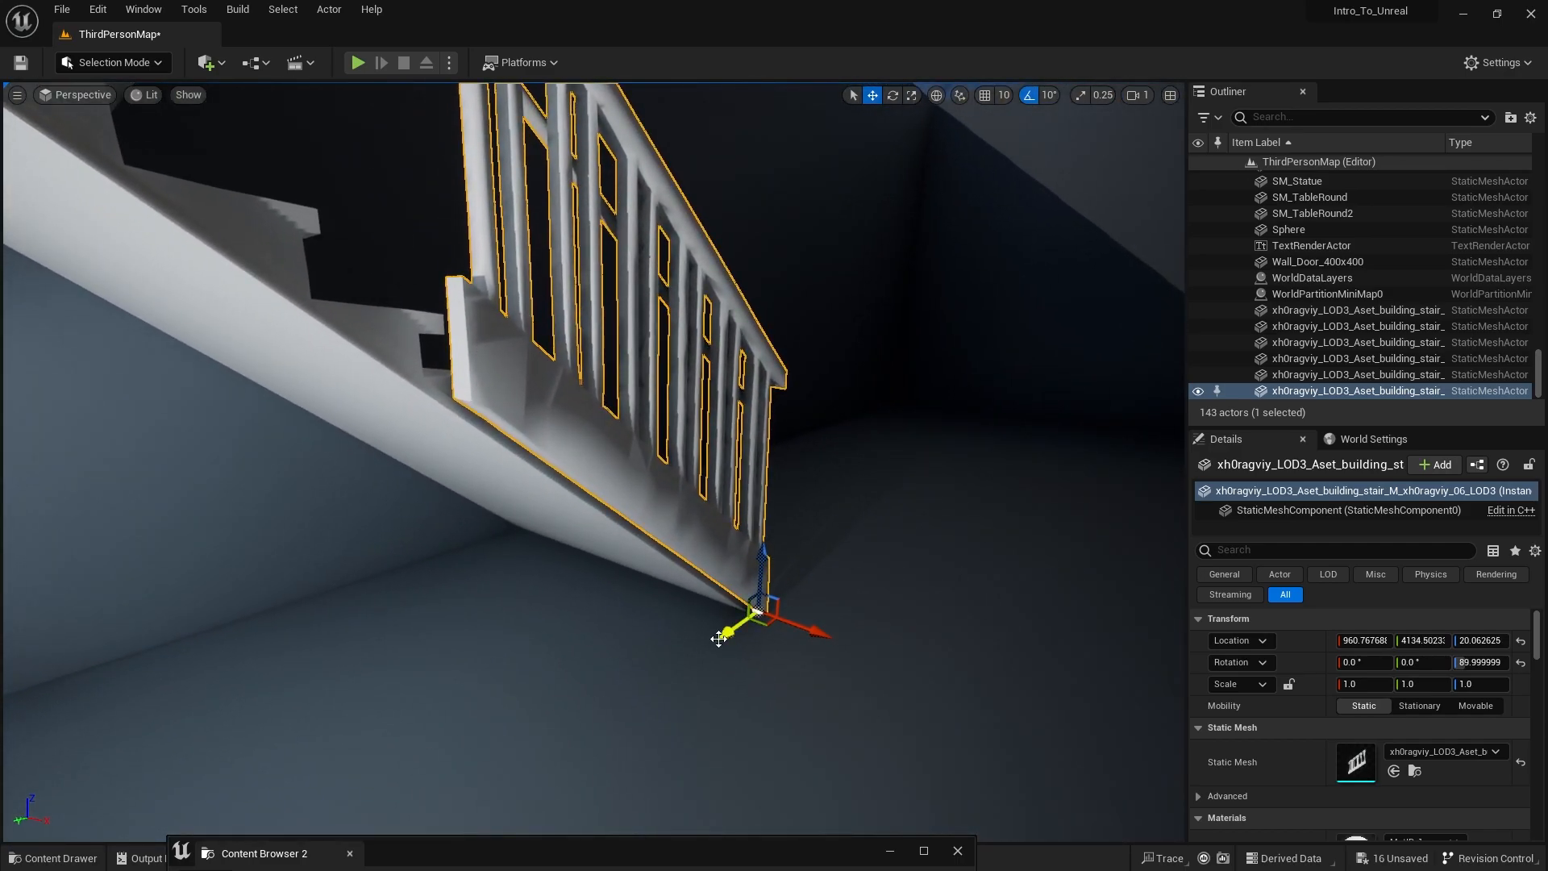
drag(723, 633, 717, 638)
right_drag(717, 638, 664, 600)
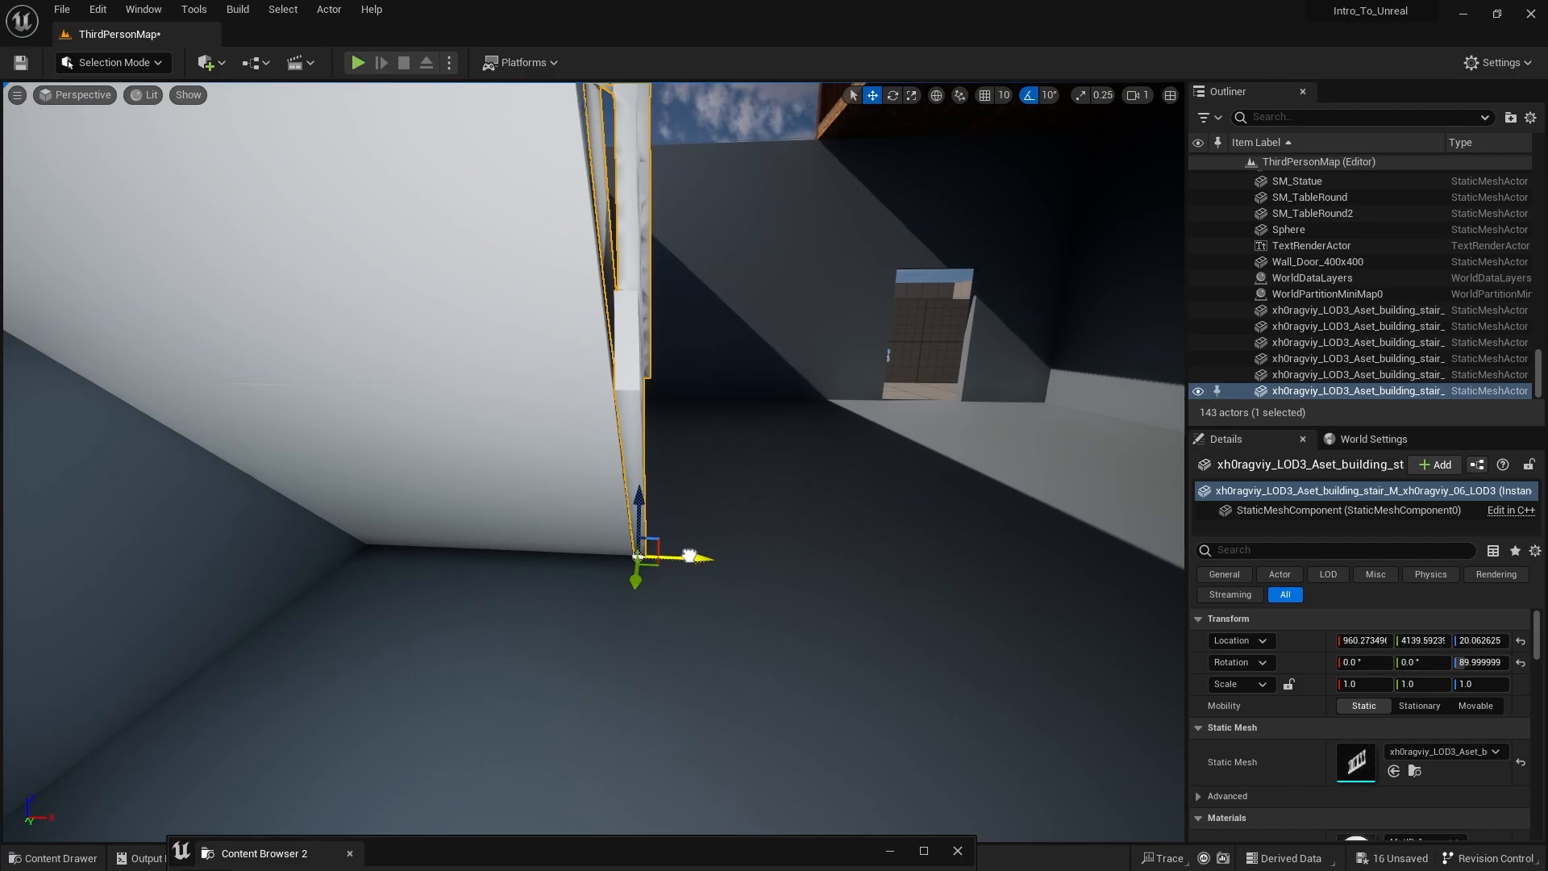
right_drag(638, 474, 419, 462)
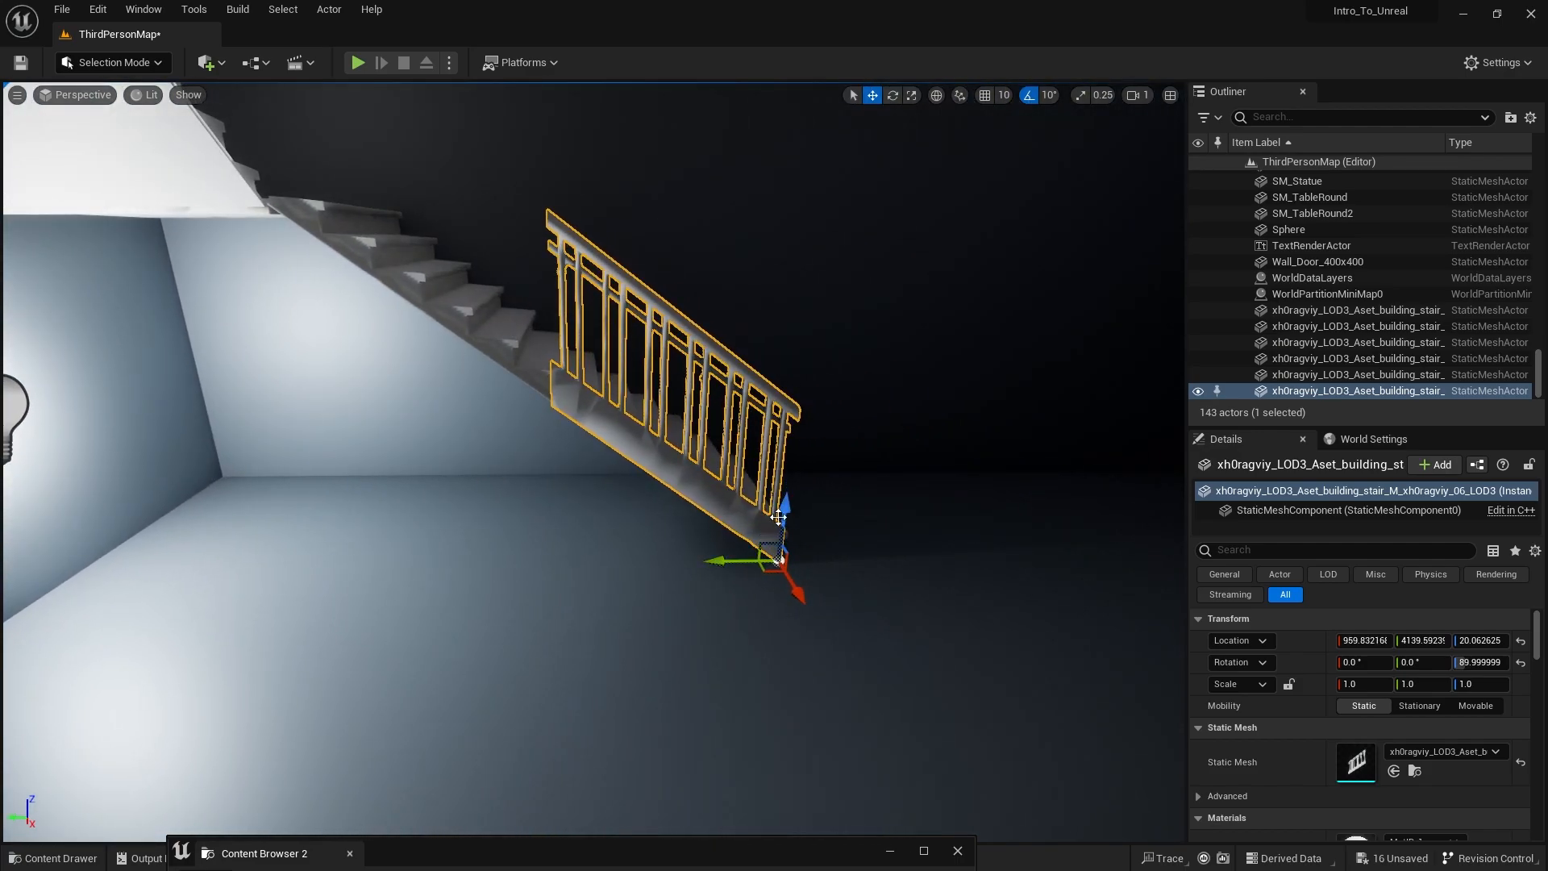
Step: Duplicate the railing up the lower flight and align the copy with the first section at about Y 4290, Z 130
alt+drag(779, 517, 783, 337)
drag(746, 400, 482, 357)
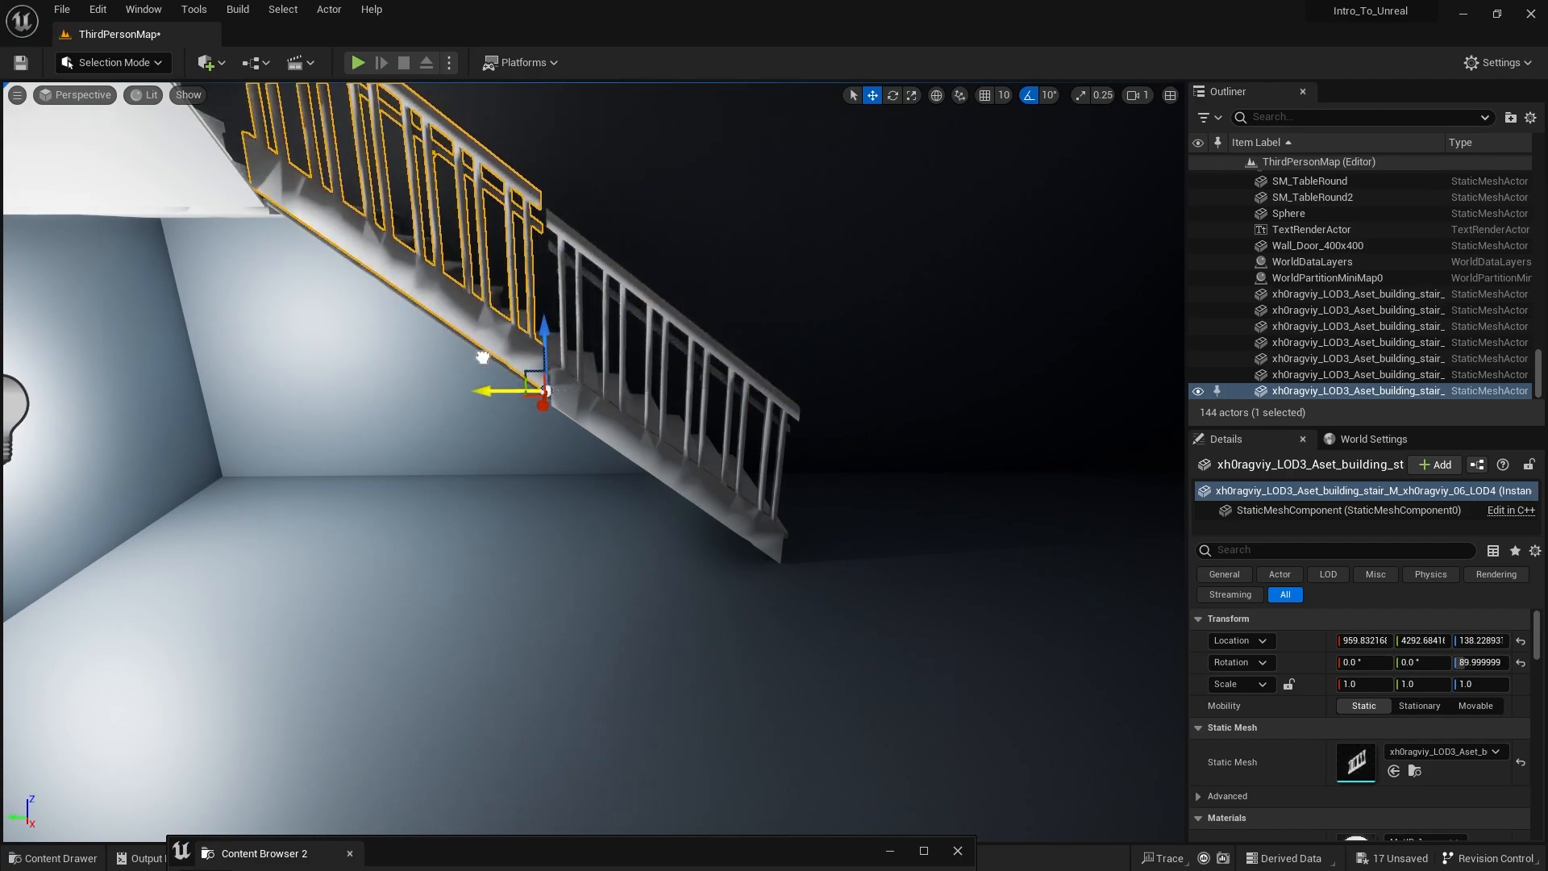
key(w)
mouse_move(583, 297)
right_down()
mouse_move(532, 291)
mouse_move(582, 298)
right_up()
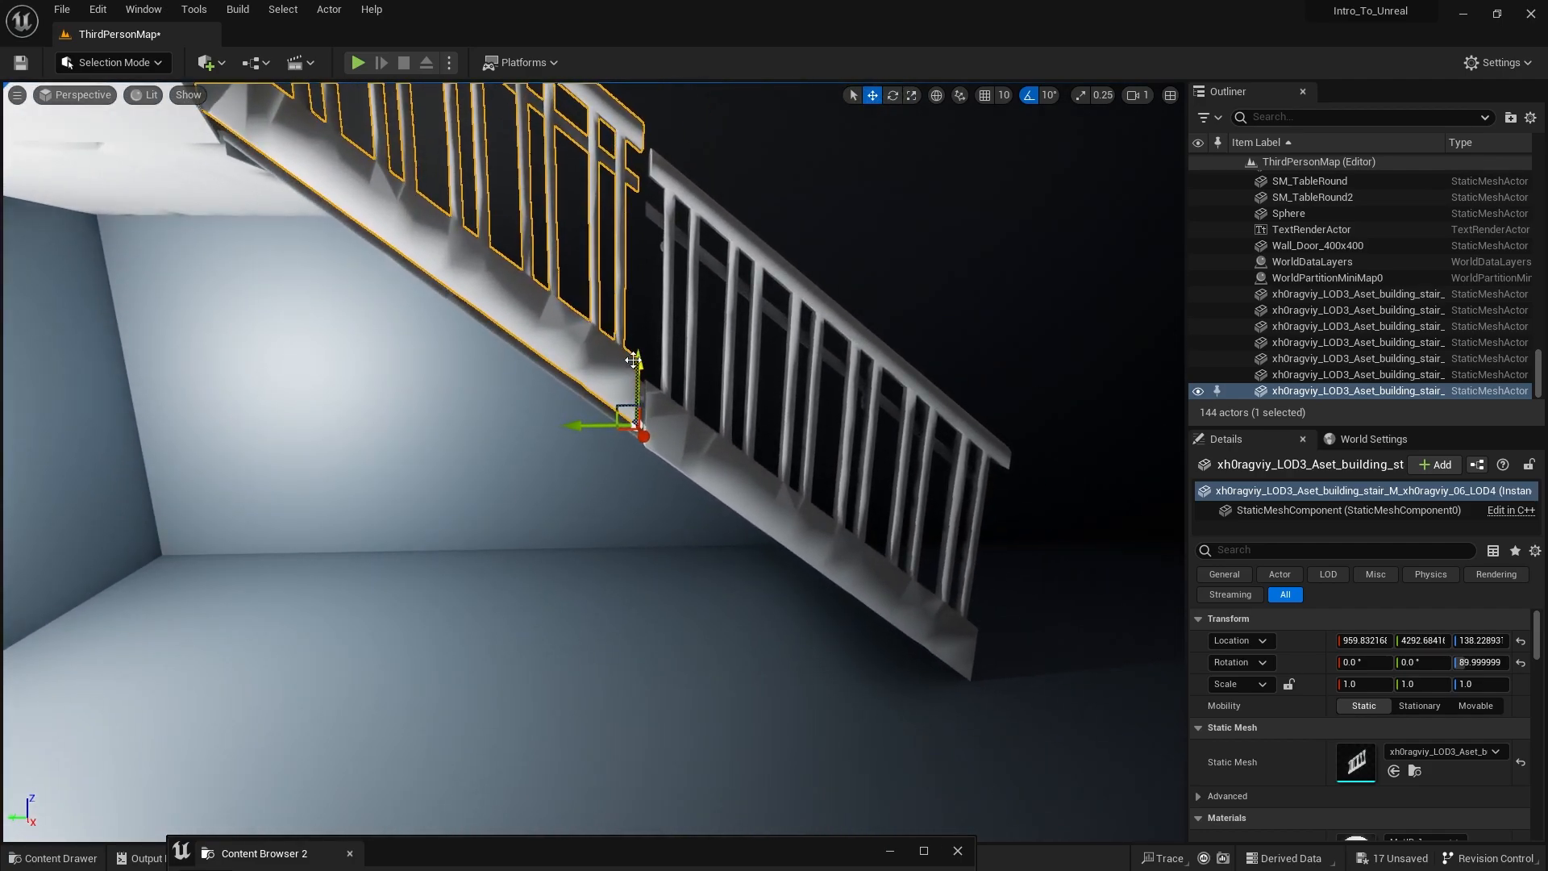
drag(633, 360, 635, 373)
scroll(666, 416, up, 5)
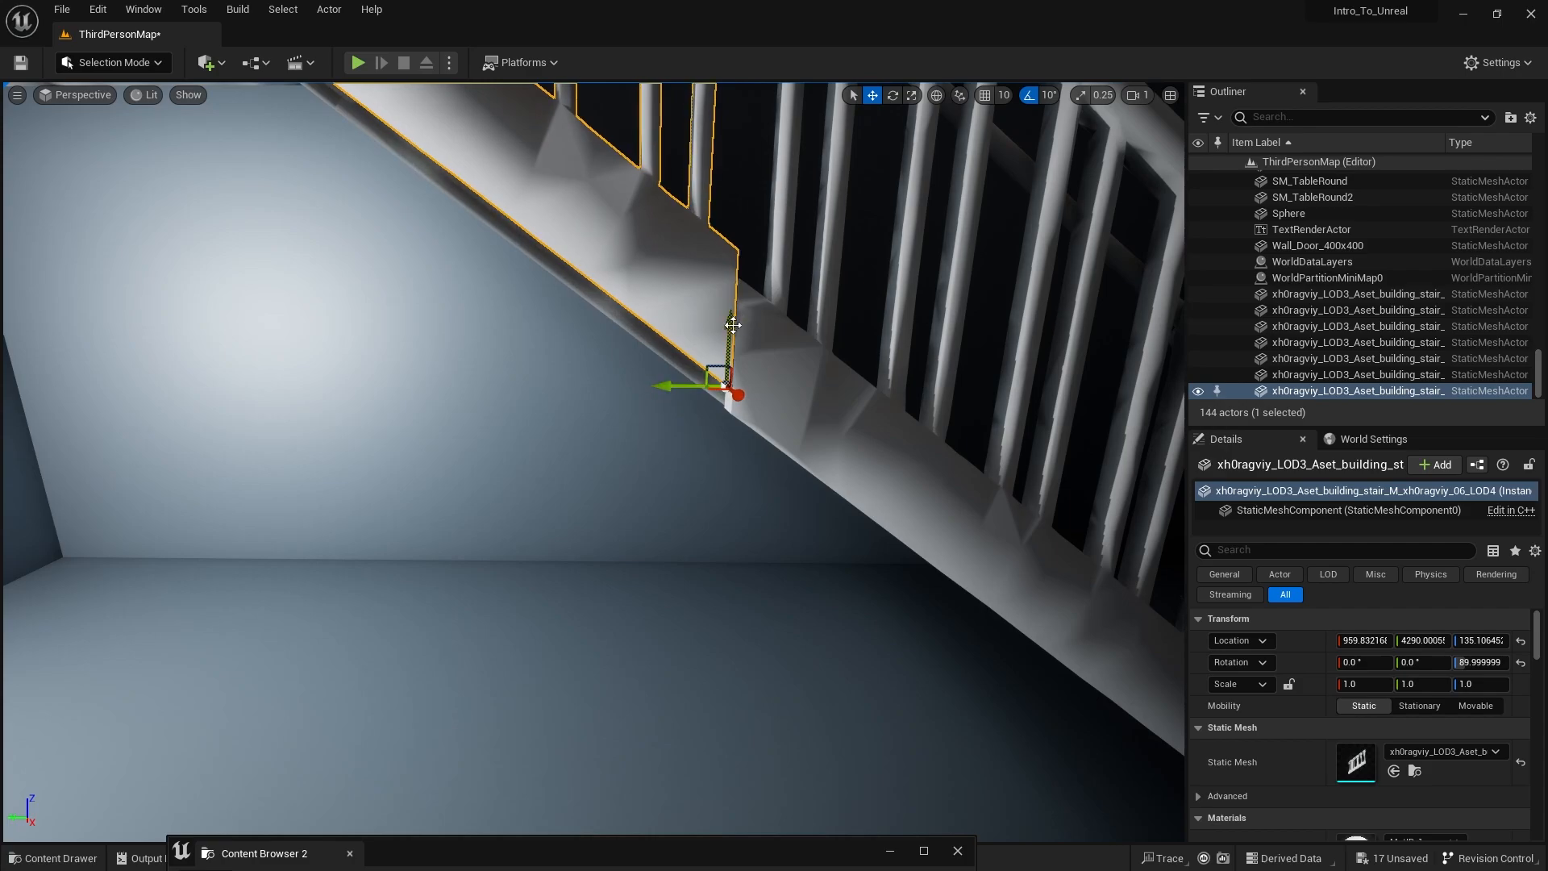
drag(733, 325, 729, 339)
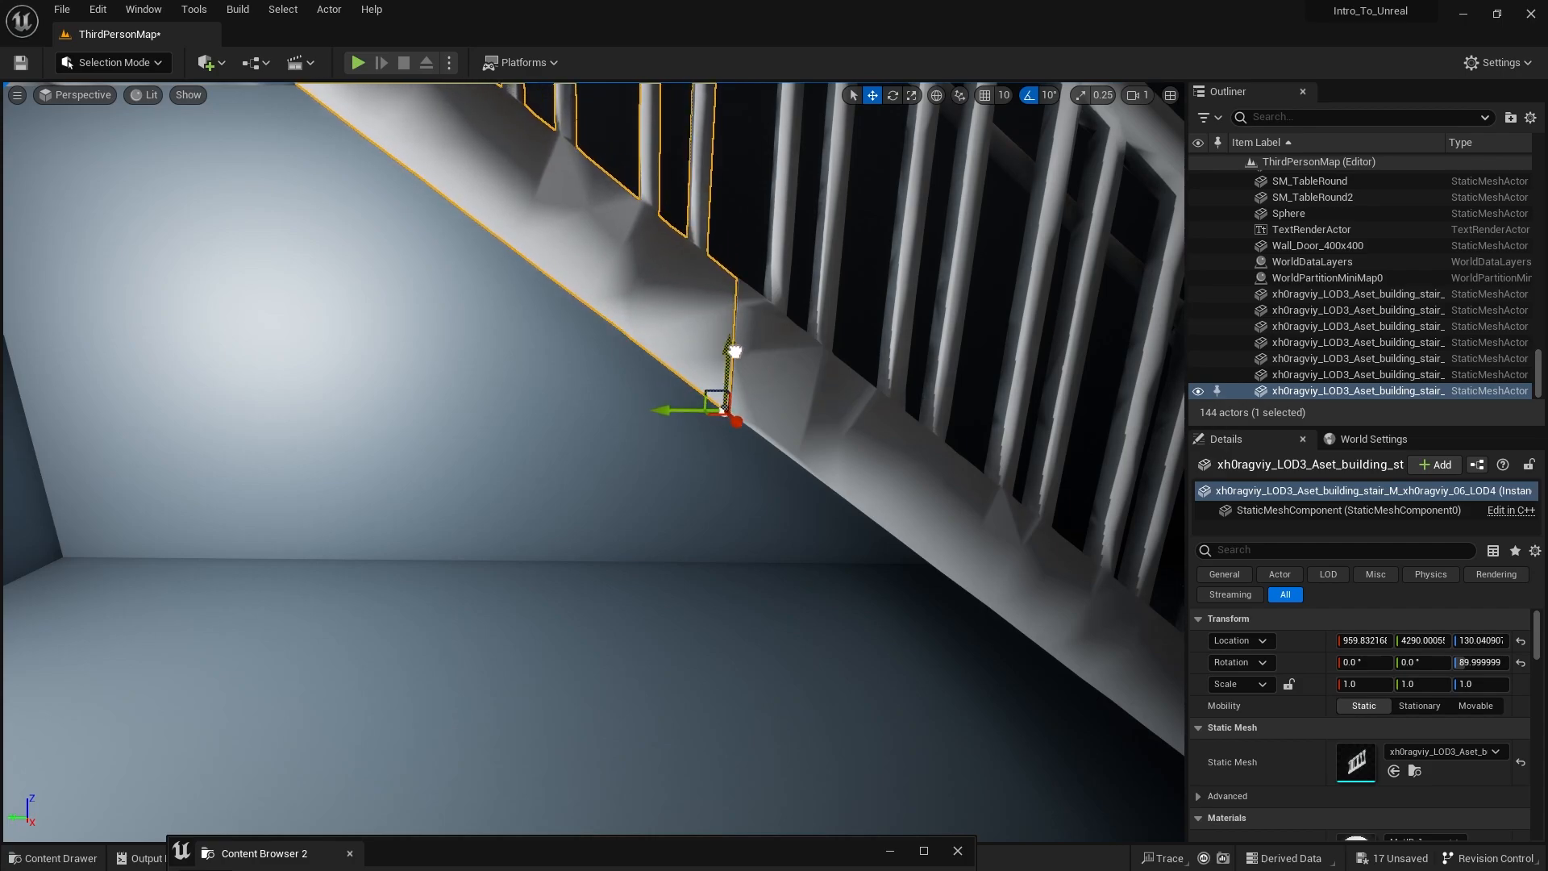
scroll(734, 351, down, 5)
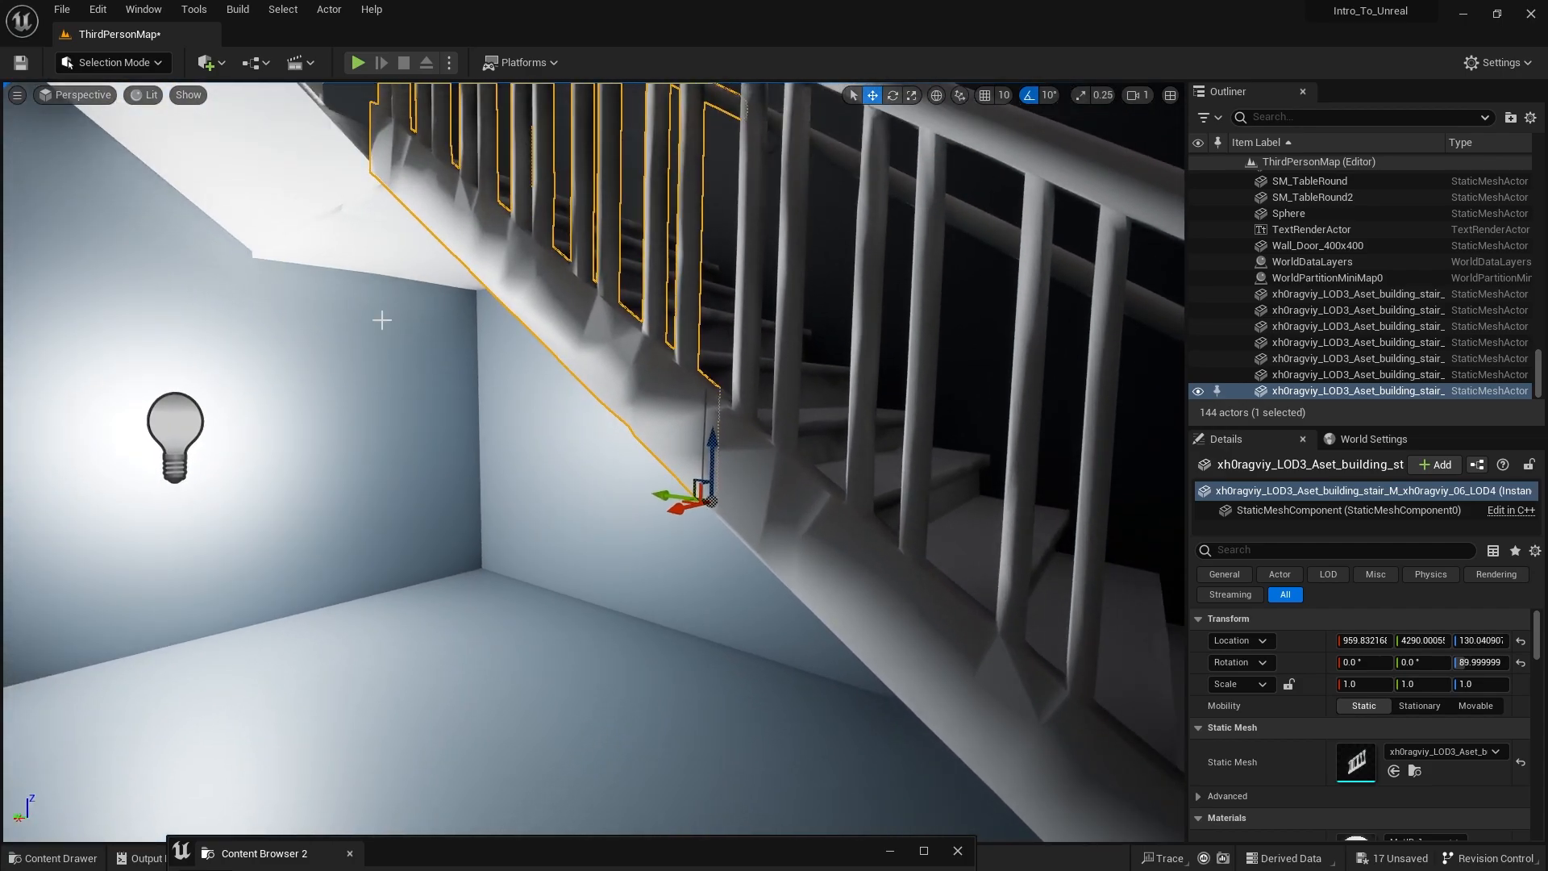
Step: Reselect the lower flight's second railing section and nudge it to about Y 4289.6 to close the joint
click(383, 320)
right_drag(498, 591, 646, 582)
click(898, 437)
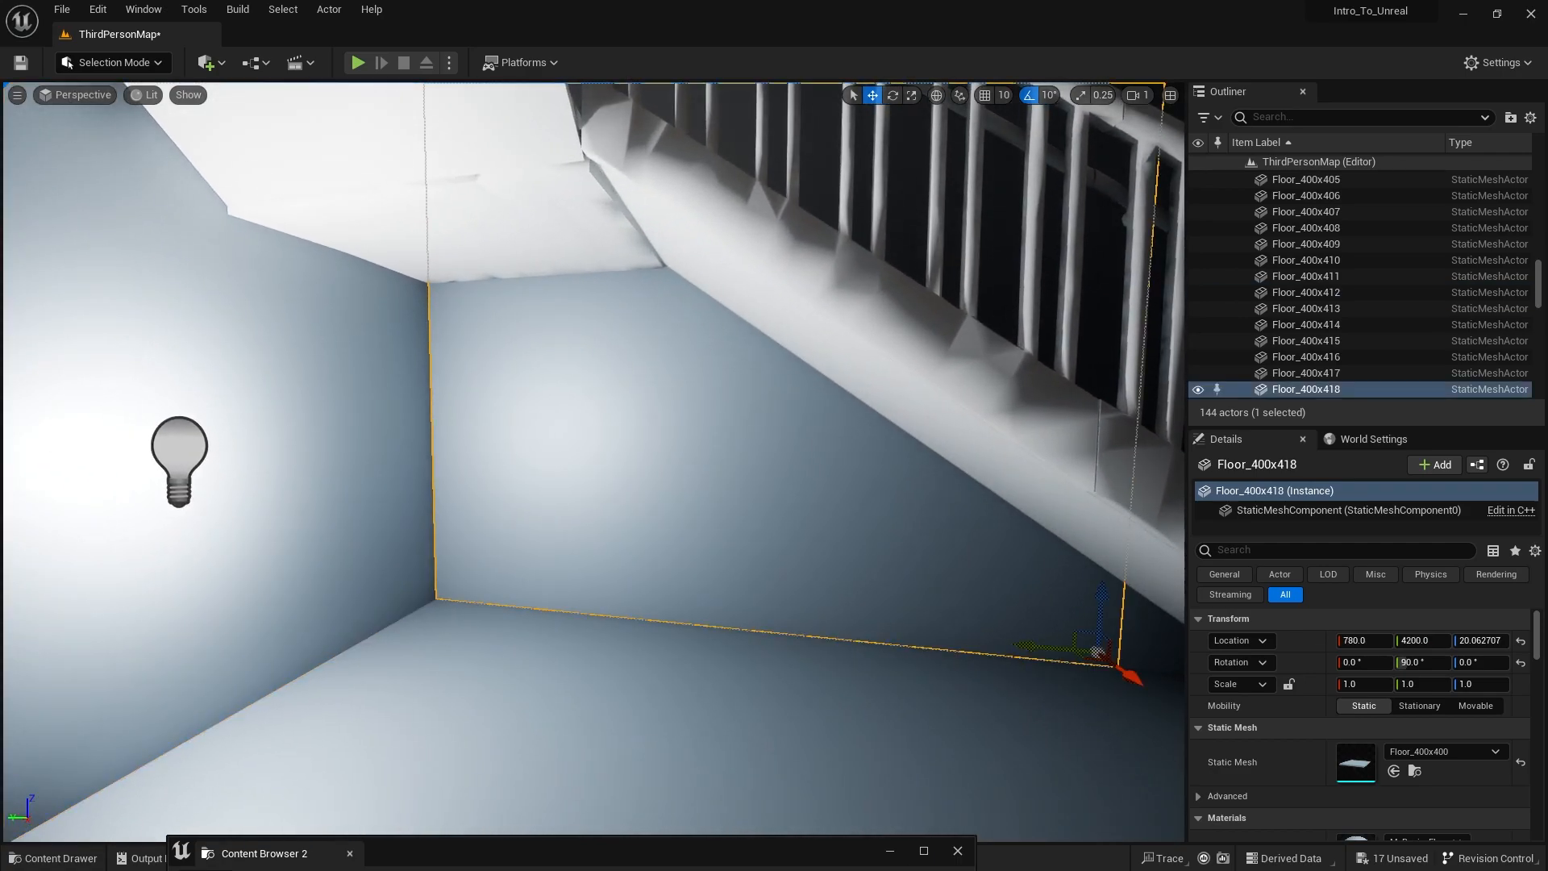
click(951, 367)
right_drag(959, 460, 968, 465)
right_click(991, 485)
click(929, 392)
click(939, 363)
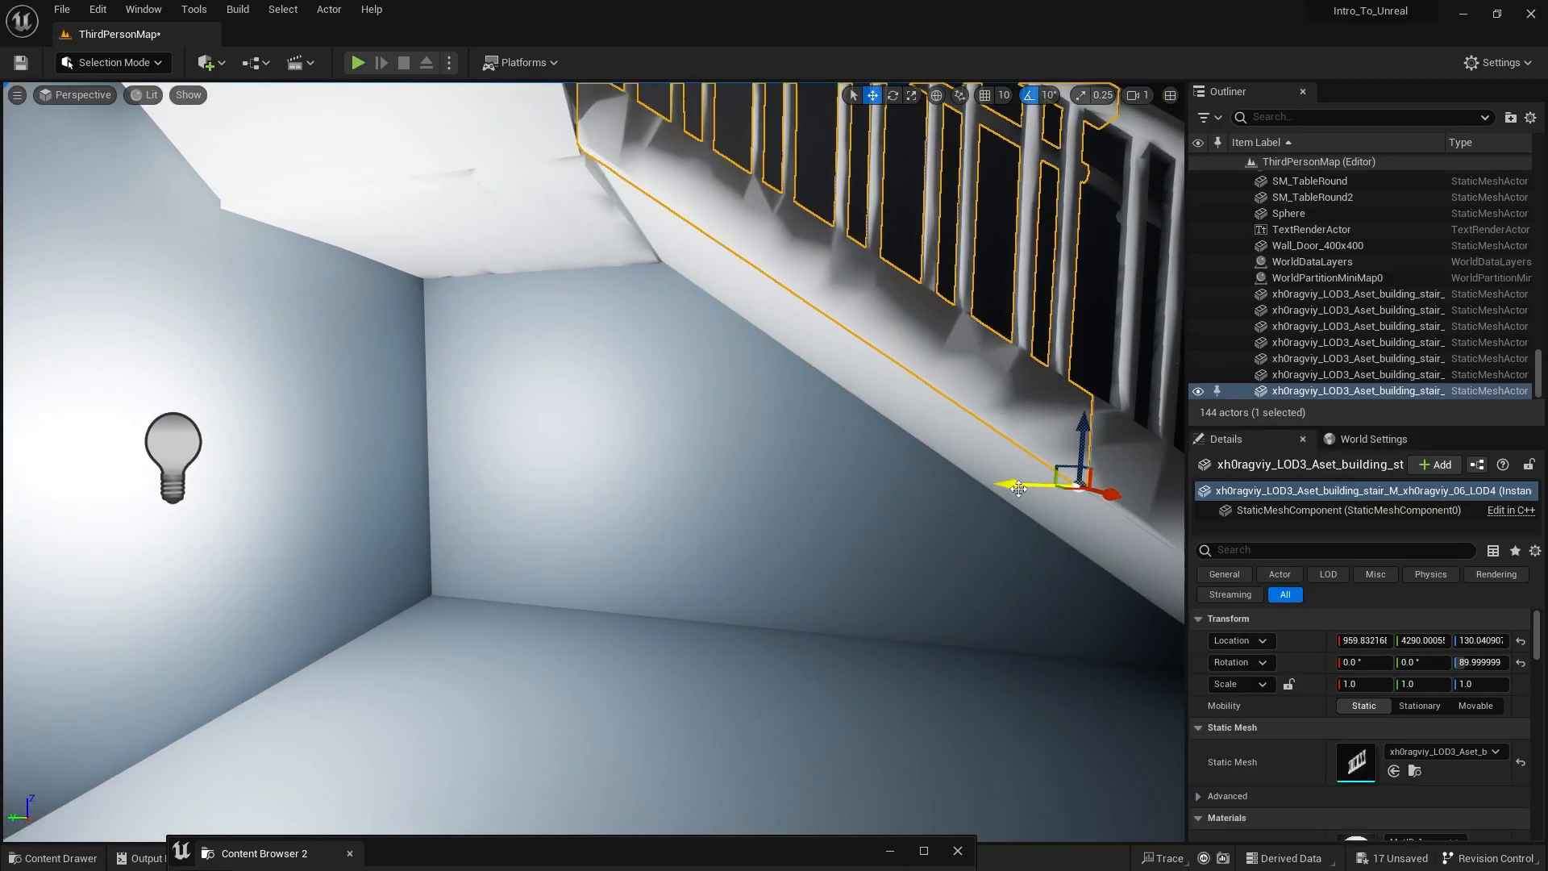
drag(1014, 486, 1016, 486)
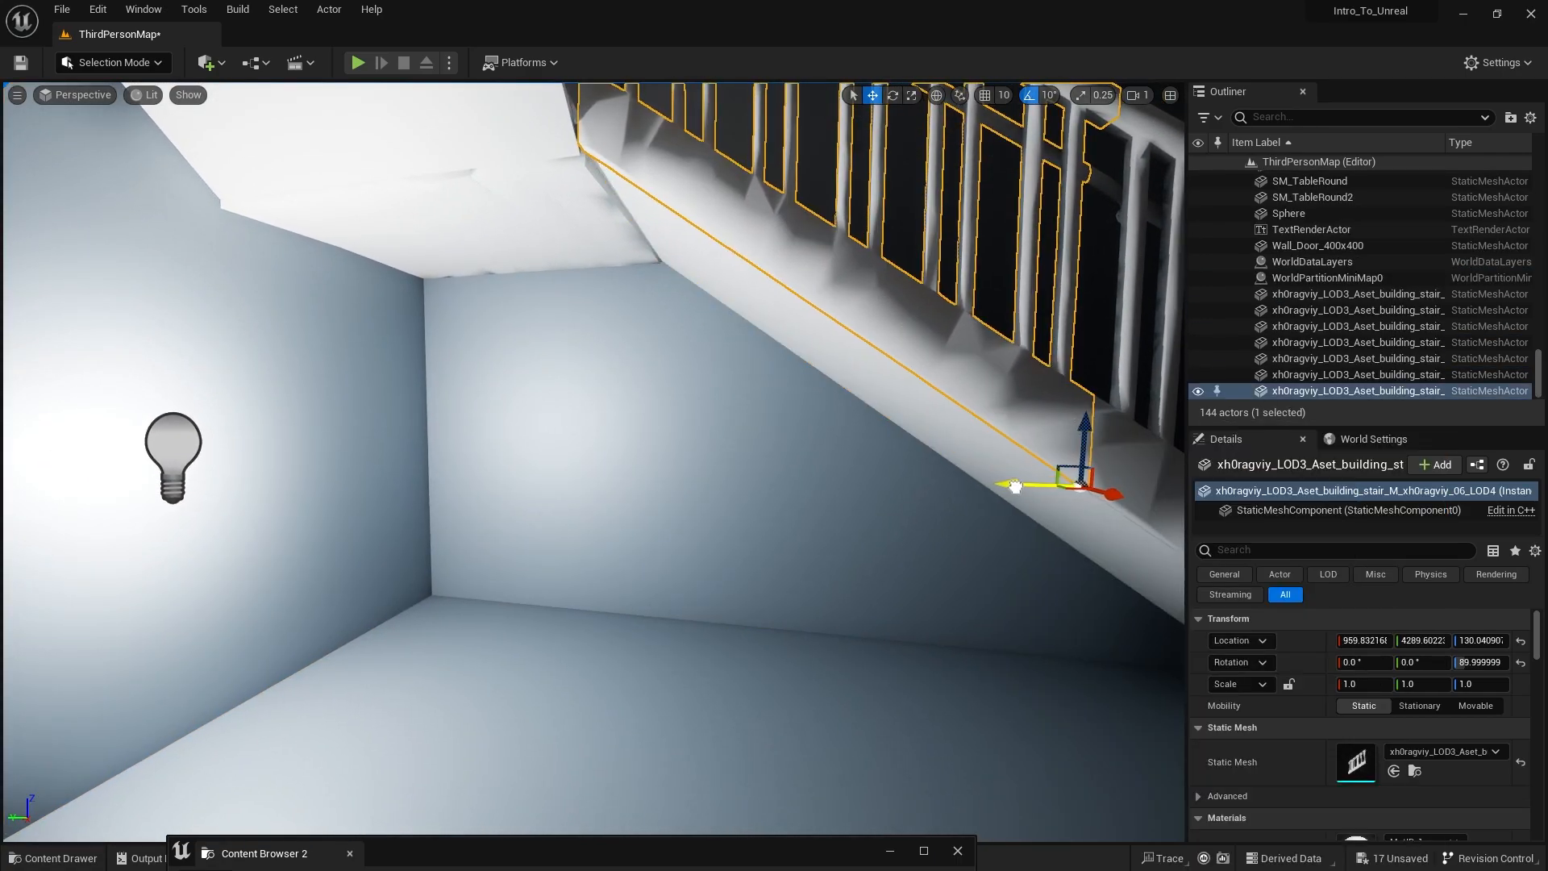
Step: Duplicate the second railing section and rotate the copy to 0° around Z to match the upper flight's direction
click(962, 562)
right_drag(962, 563, 747, 505)
click(645, 692)
key(e)
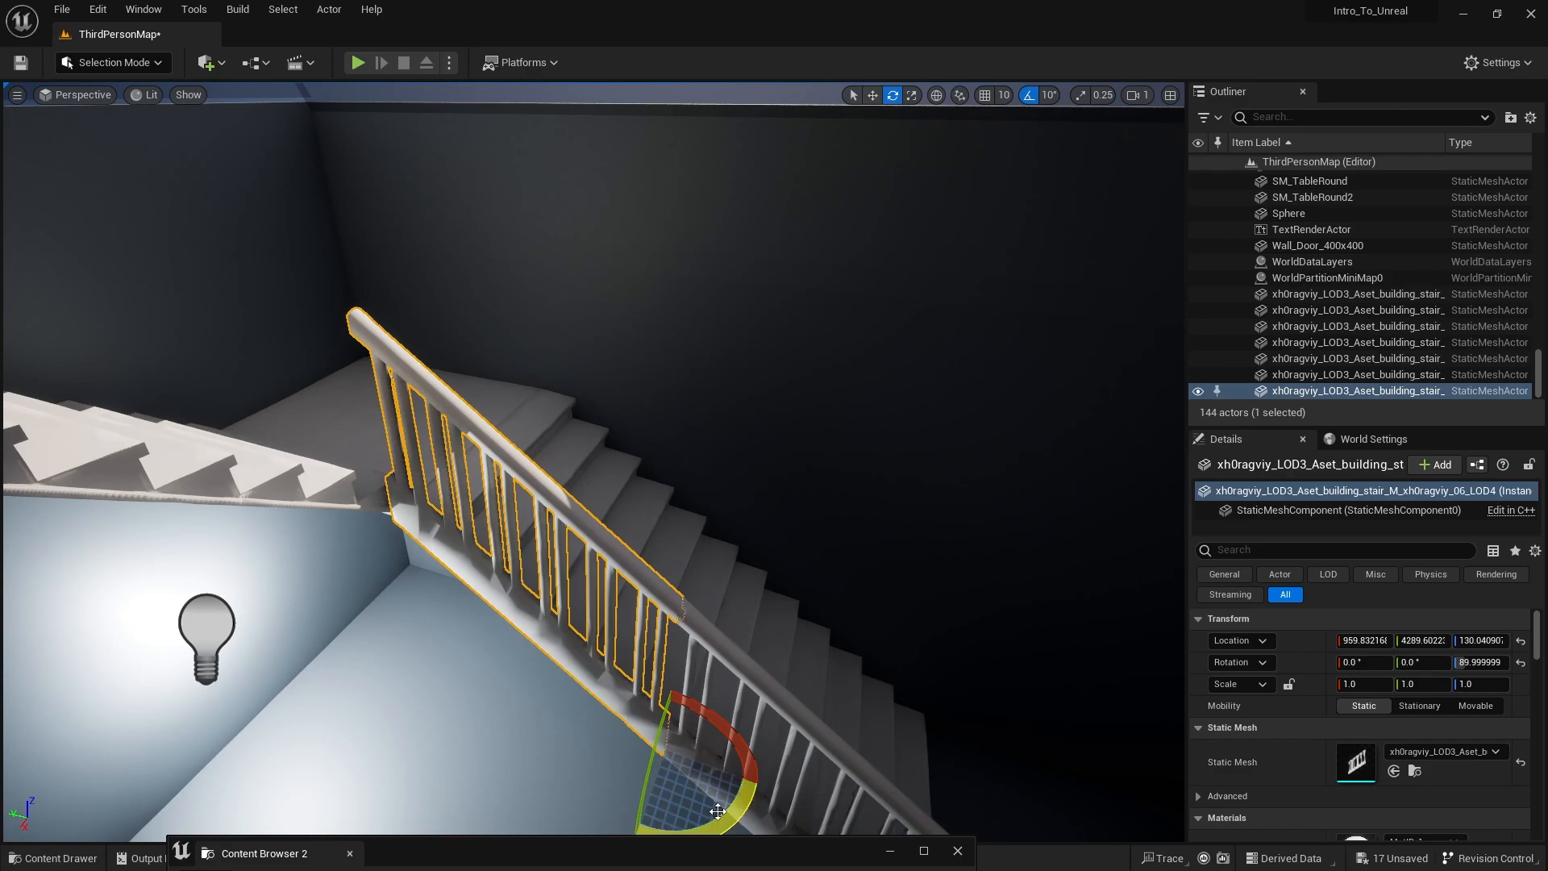
alt+drag(583, 770, 687, 821)
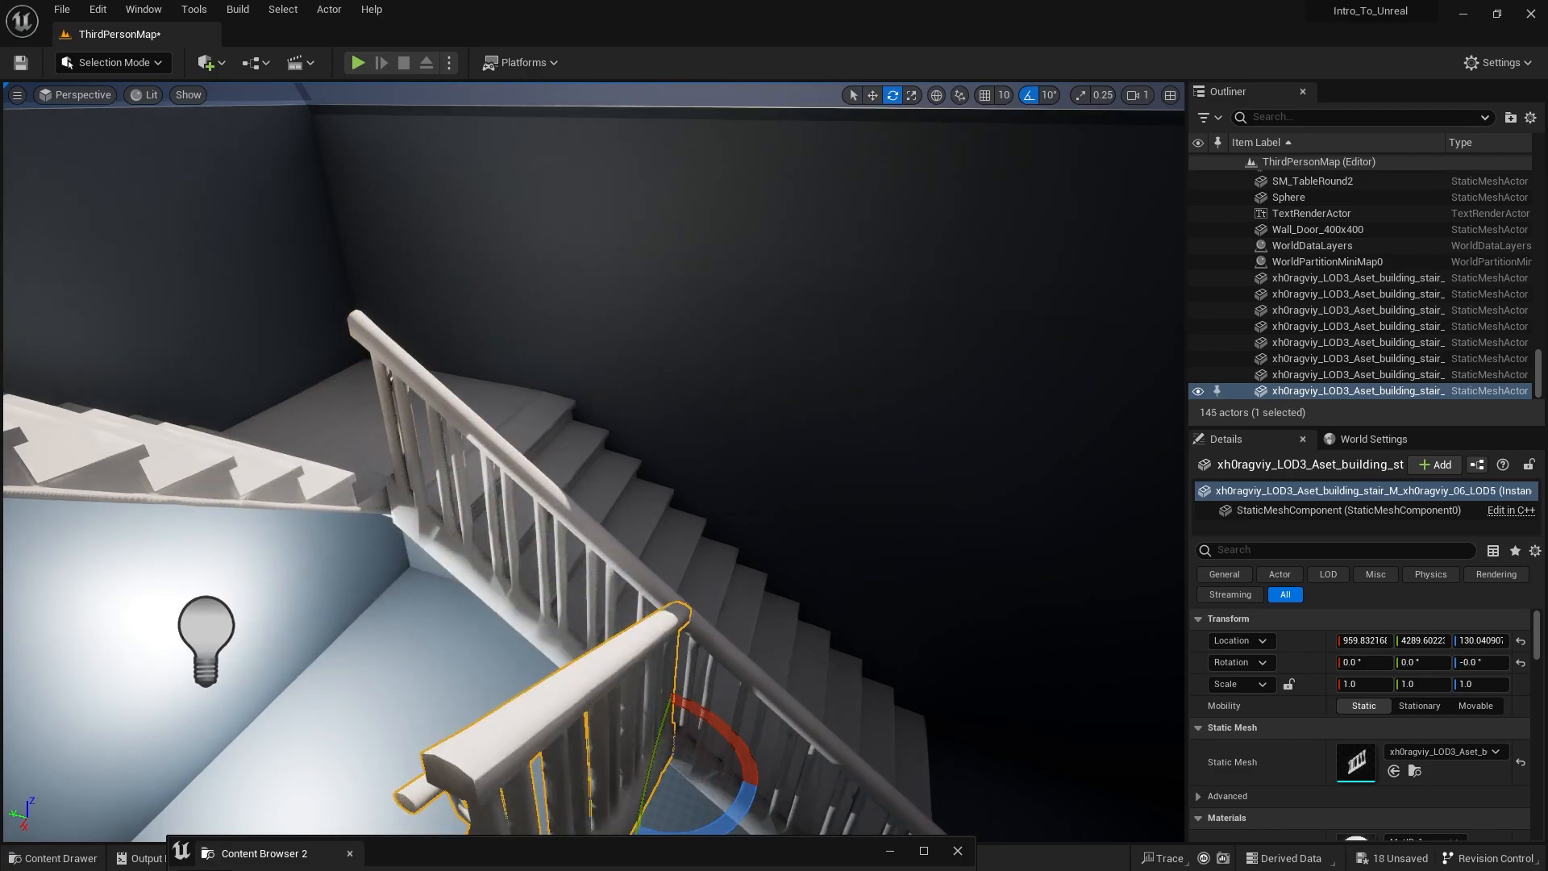
right_drag(677, 726, 604, 795)
right_drag(705, 688, 645, 682)
key(s)
key(w)
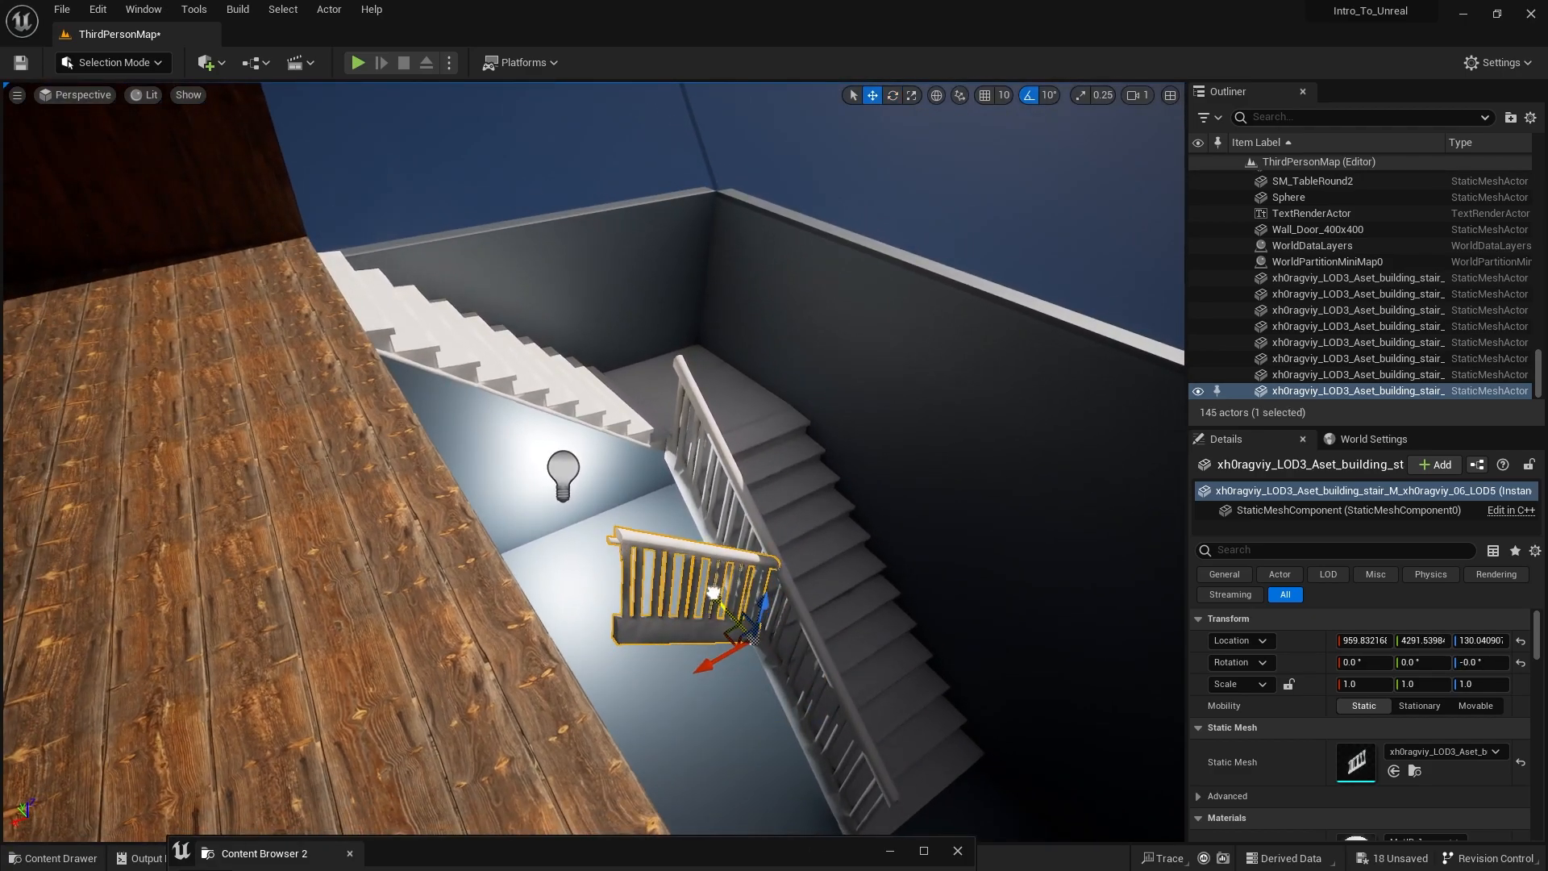
Step: Move the rotated railing copy to the landing corner at the base of the upper flight, about Y 4438.7, Z 241.9
drag(714, 593, 609, 475)
key(d)
right_drag(609, 475, 553, 472)
drag(640, 512, 648, 449)
key(w)
mouse_move(648, 448)
right_down()
mouse_move(686, 516)
mouse_move(665, 387)
mouse_move(641, 463)
mouse_move(630, 448)
right_up()
key(s)
drag(637, 438, 645, 325)
key(a)
right_drag(644, 325, 980, 338)
drag(614, 375, 659, 381)
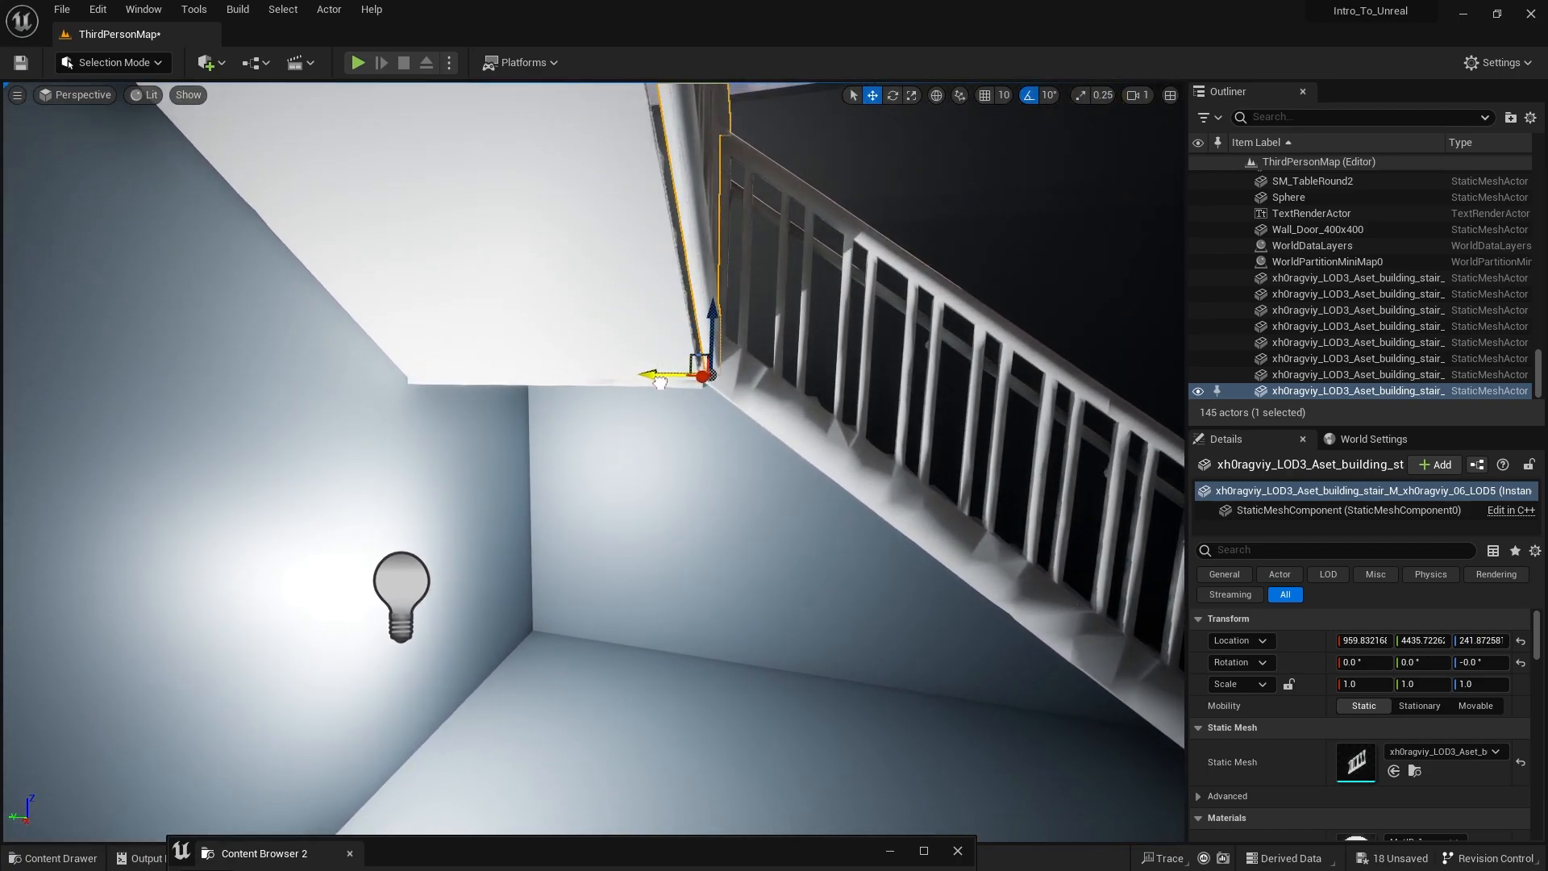
right_drag(655, 383, 711, 343)
key(a)
key(d)
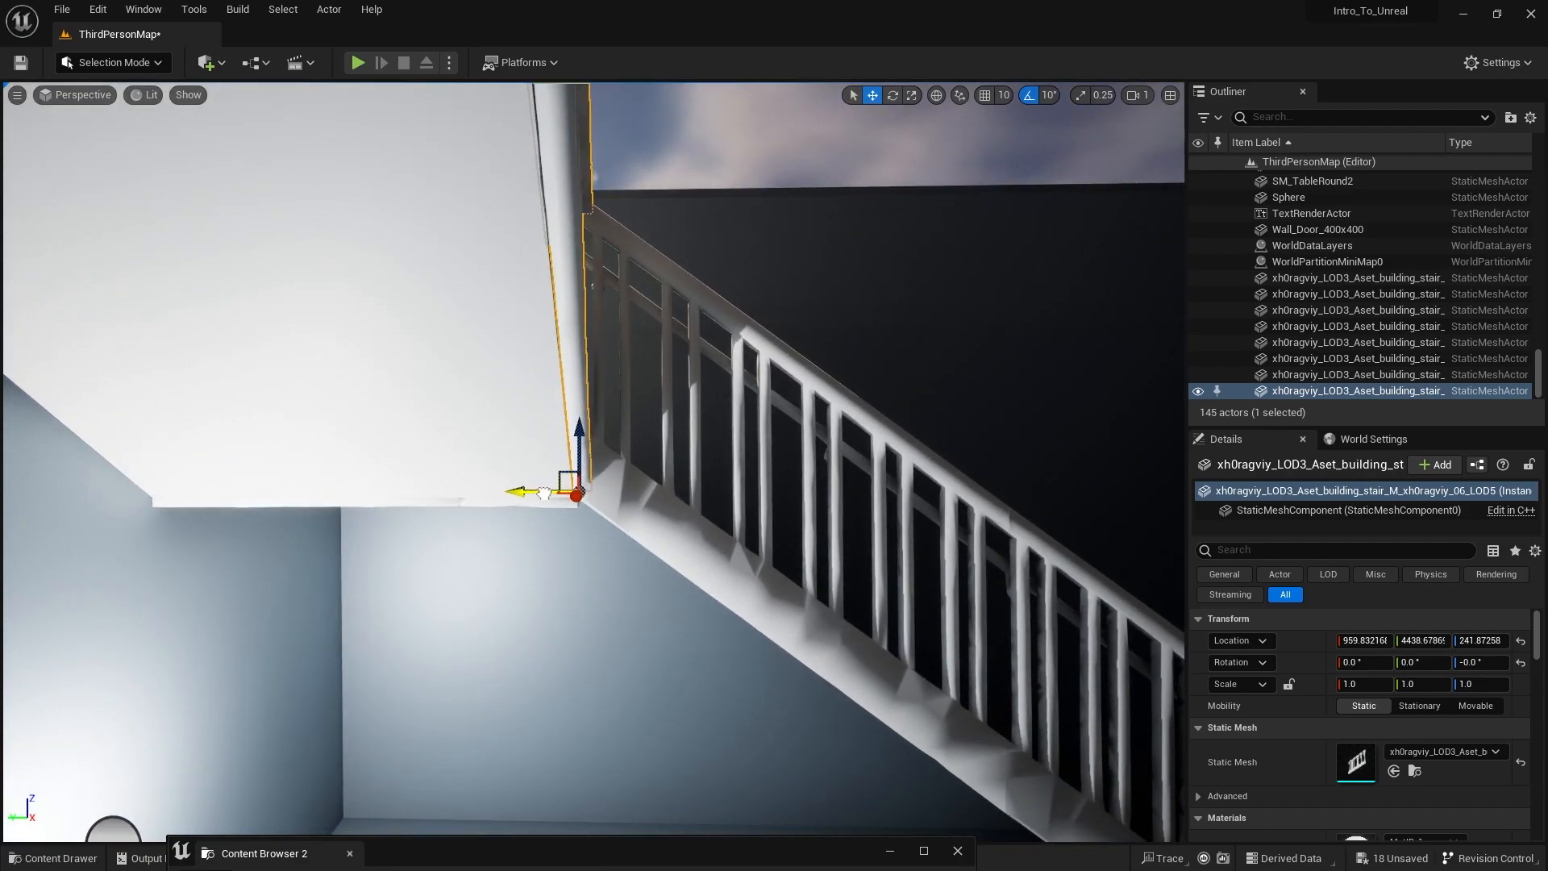
Step: Lower the upper flight's railing to about Z 239.5 and nudge it to about Y 4439 to fit the landing corner
key(d)
right_drag(556, 448, 339, 440)
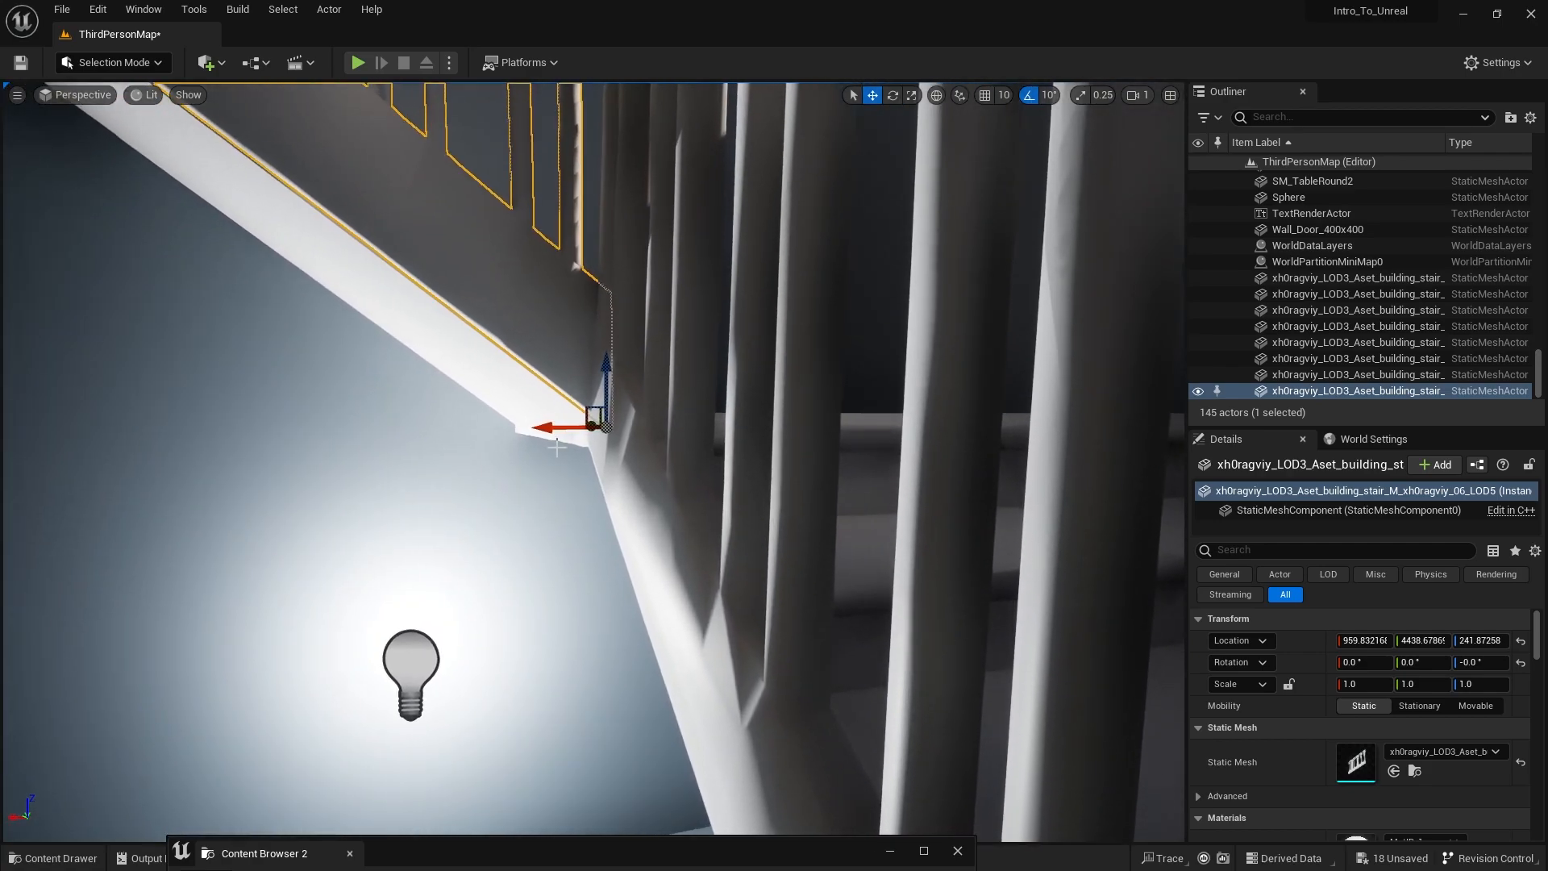
key(a)
right_drag(786, 482, 1101, 496)
right_click(807, 539)
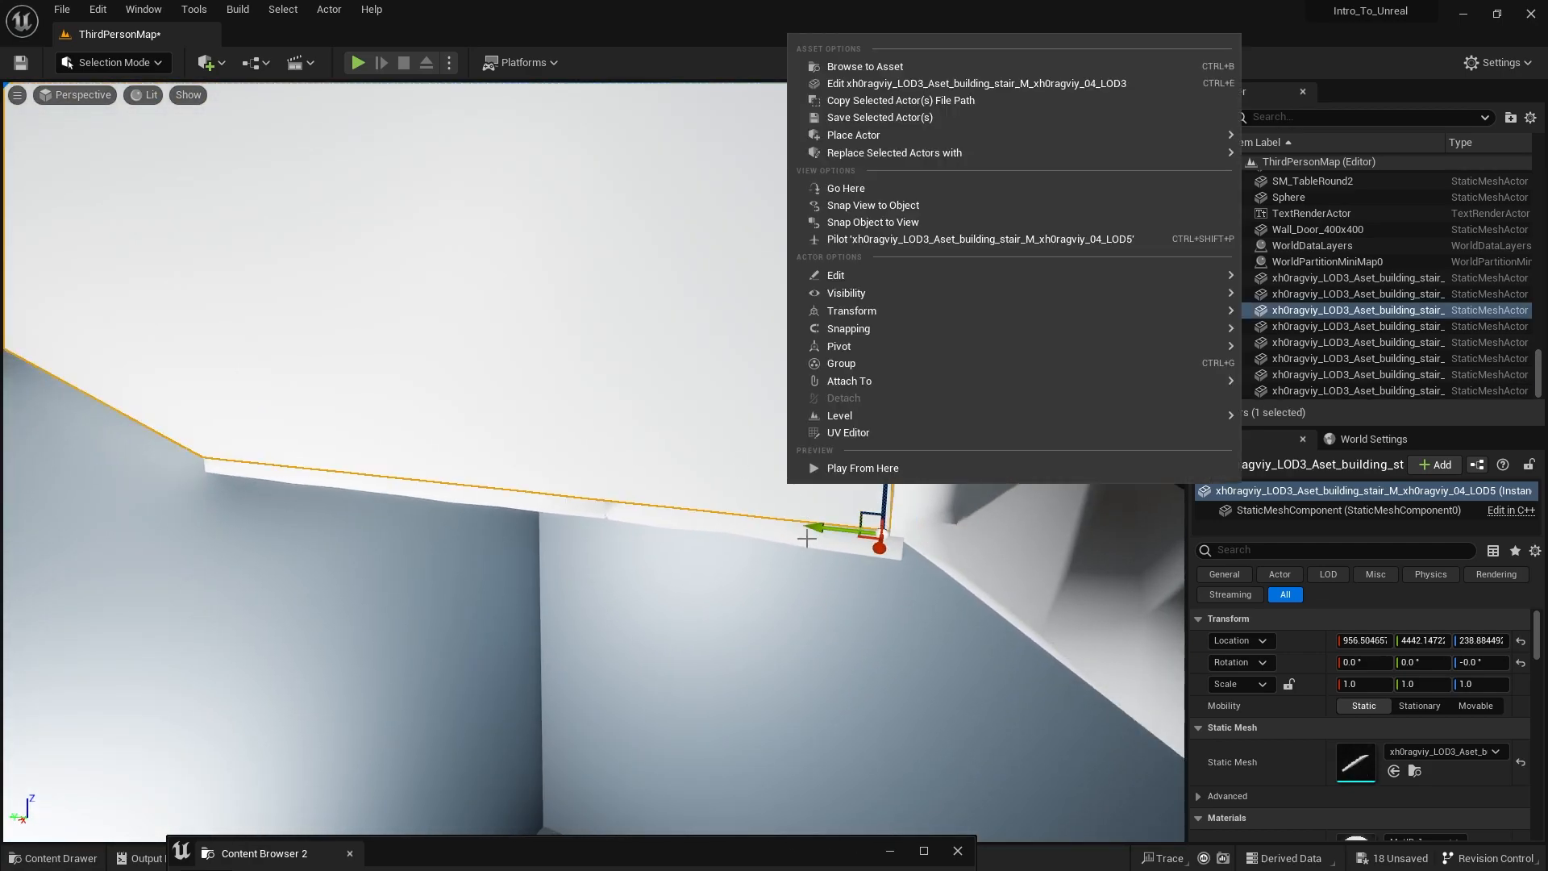
click(904, 514)
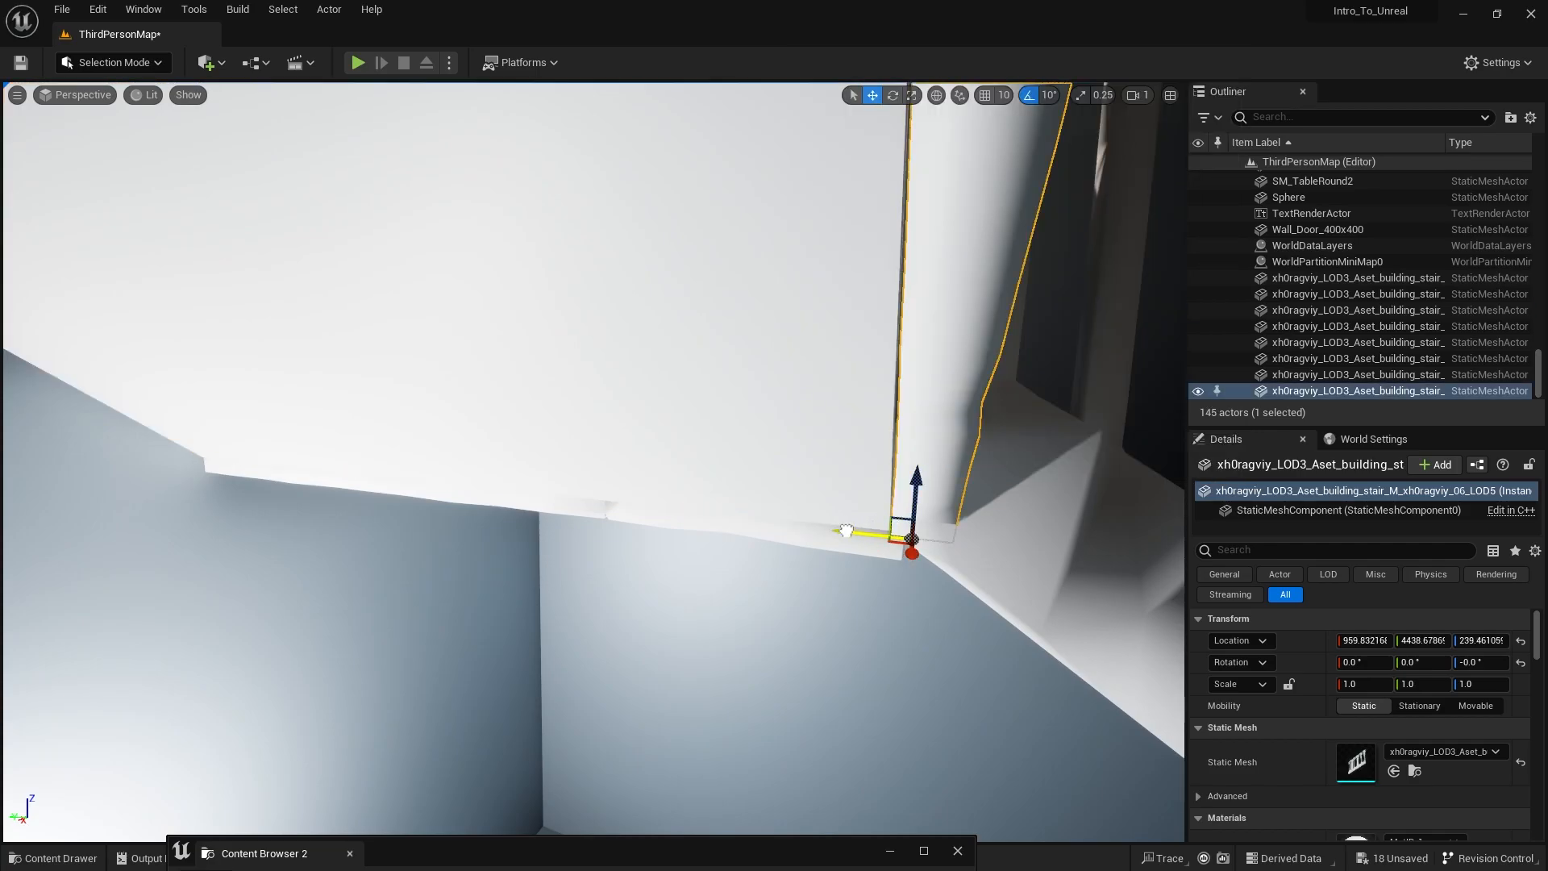
key(w)
right_drag(843, 531, 331, 496)
key(w)
key(s)
key(s)
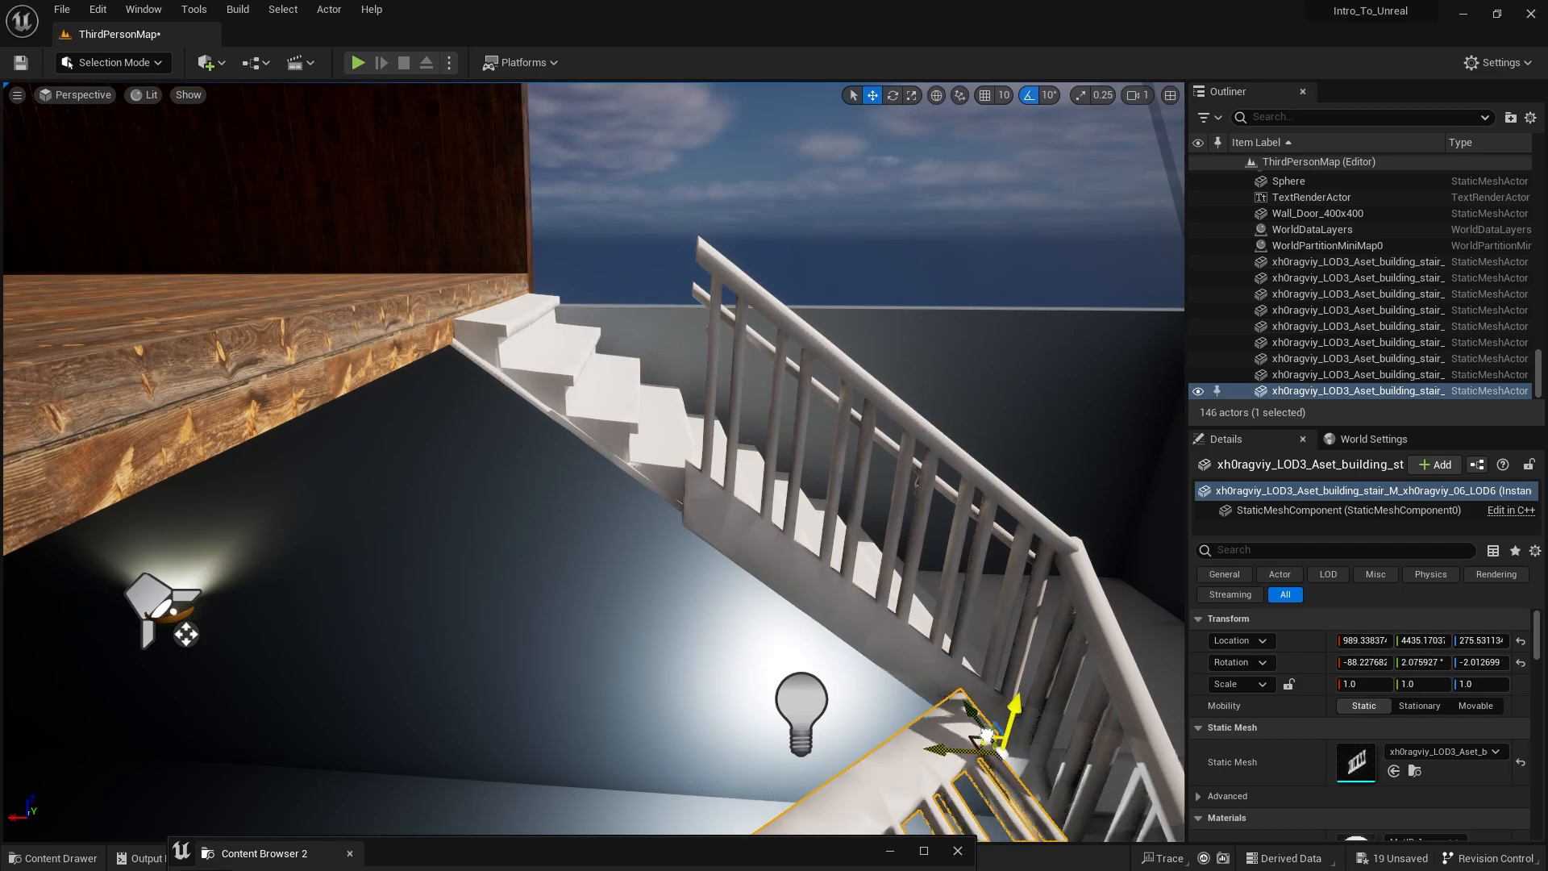
Step: Undo the misrotated railing copy, then duplicate the railing farther up the upper flight to about X 1052.5, Z 307
key(ctrl+z)
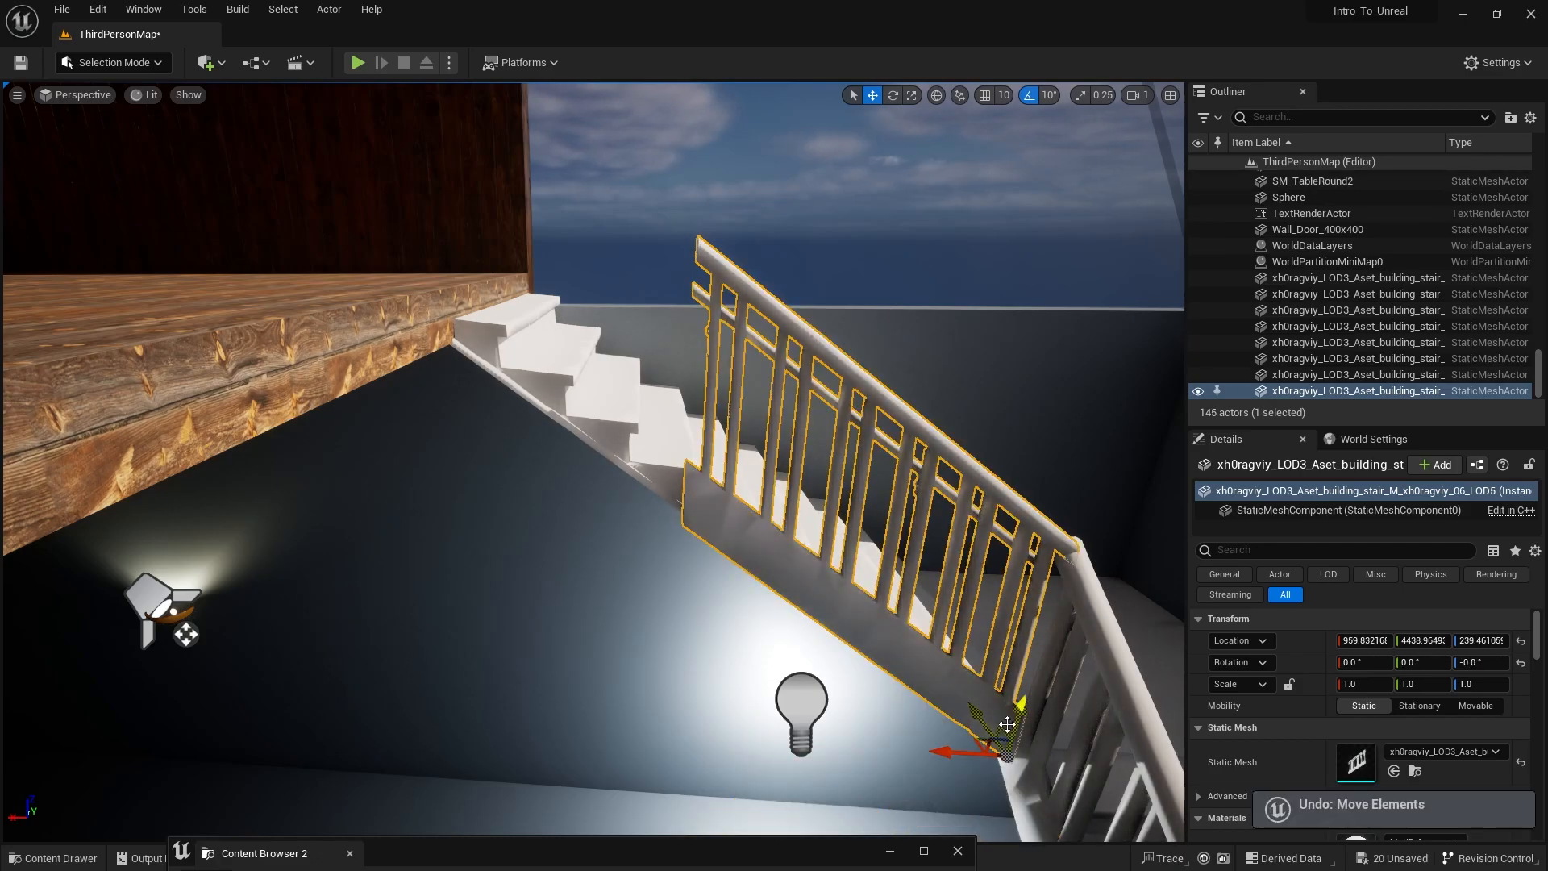
alt+drag(1019, 715, 1025, 642)
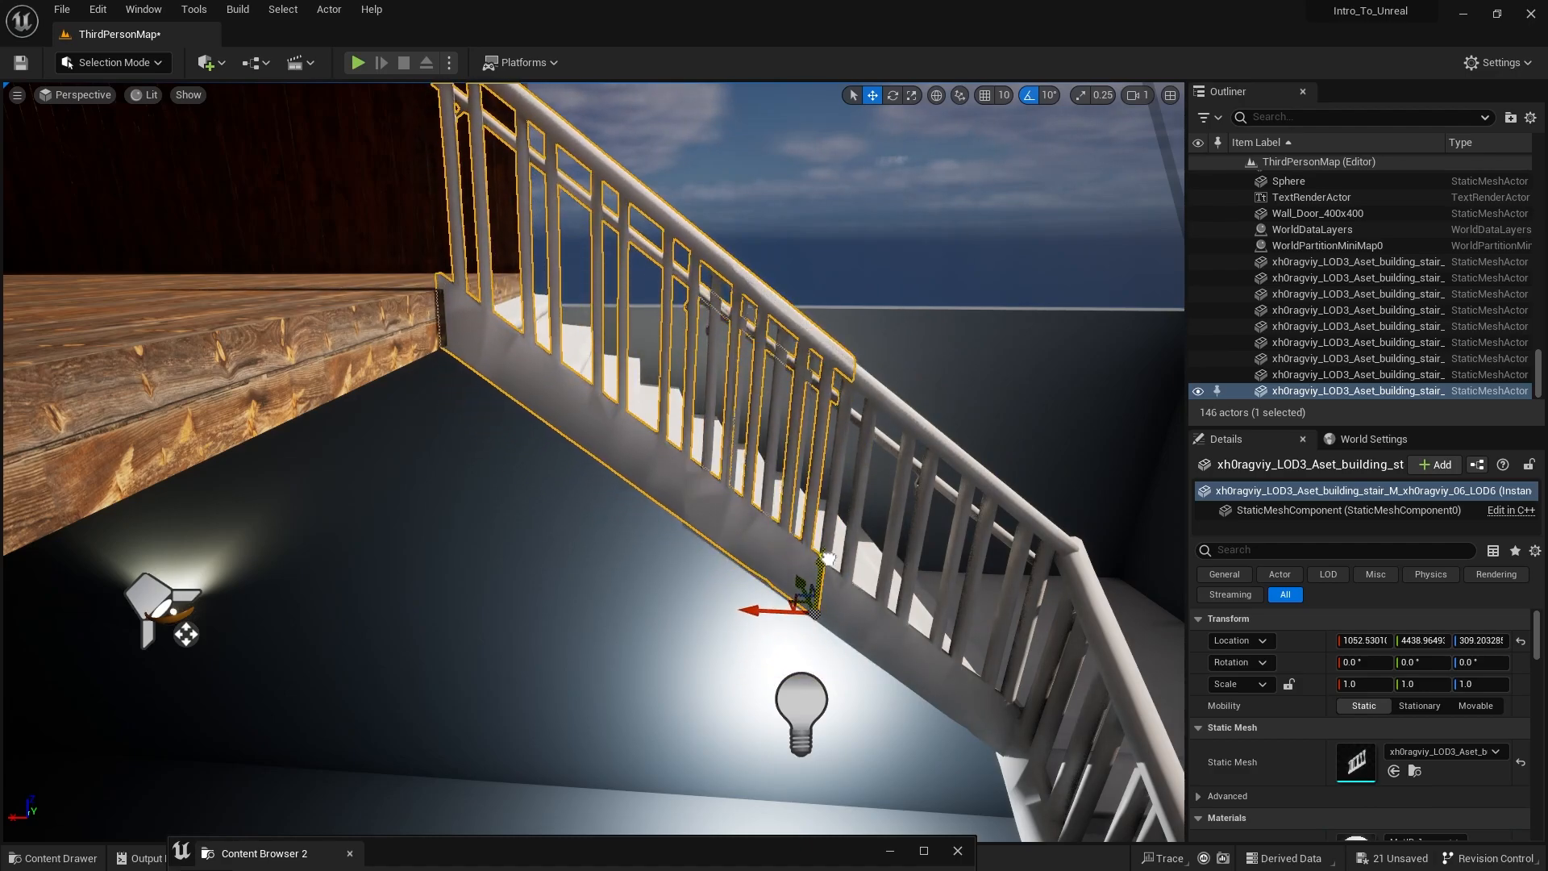
drag(830, 563, 829, 562)
right_drag(829, 562, 886, 689)
key(w)
key(s)
key(w)
key(s)
key(w)
key(s)
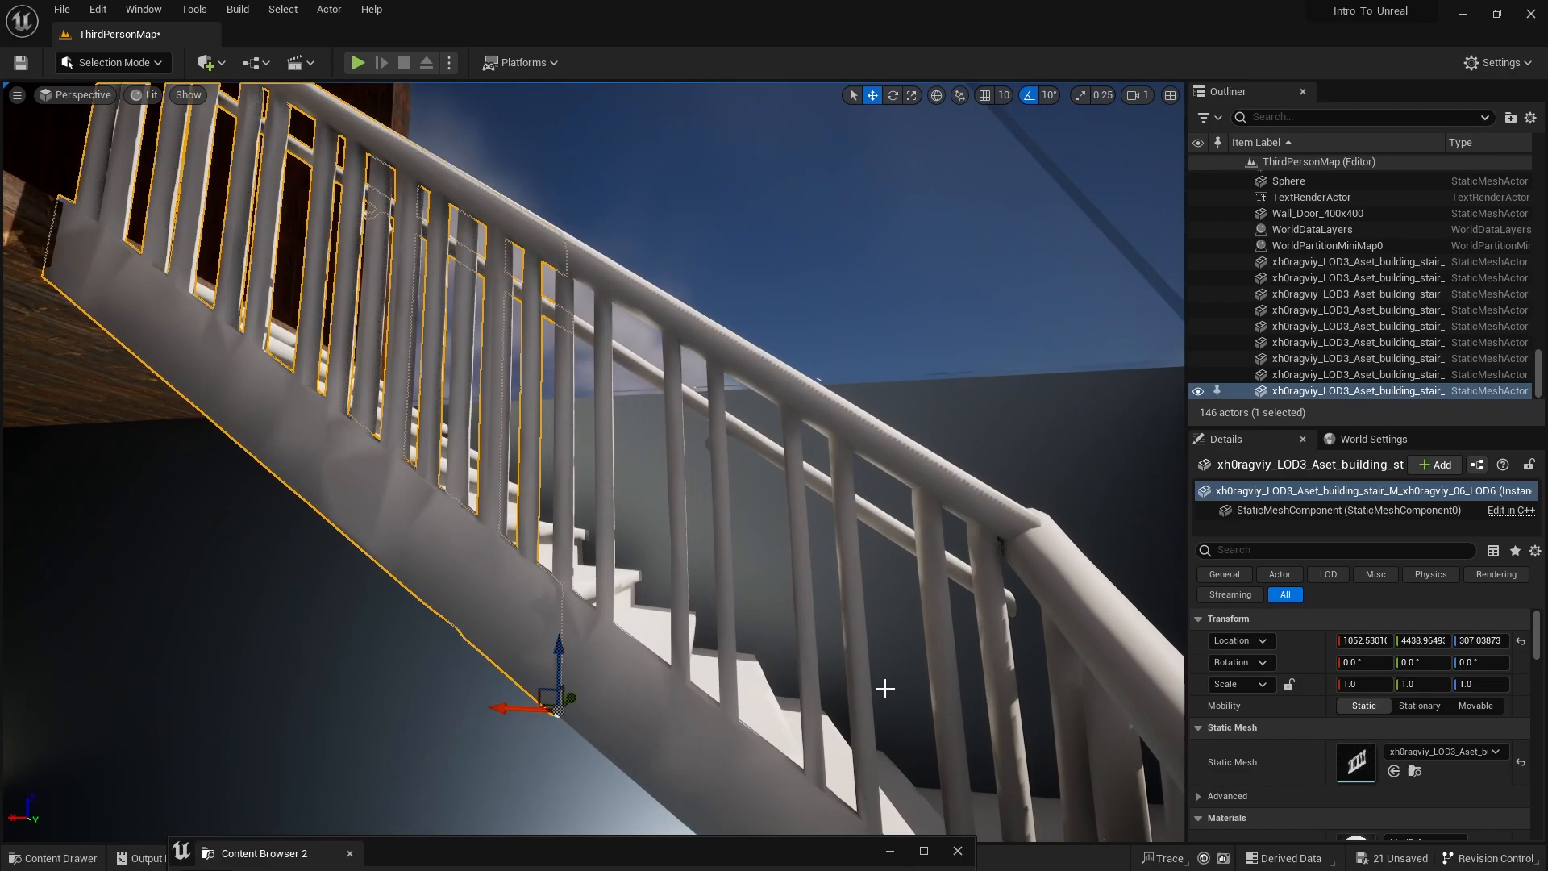
Step: Try the upper flight's second railing section closer to the first one, at about X 1044.6, Z 300.1
drag(526, 708, 554, 709)
key(w)
mouse_move(553, 709)
right_down()
mouse_move(492, 694)
mouse_move(500, 500)
mouse_move(532, 685)
mouse_move(476, 698)
mouse_move(521, 684)
mouse_move(555, 726)
right_up()
key(s)
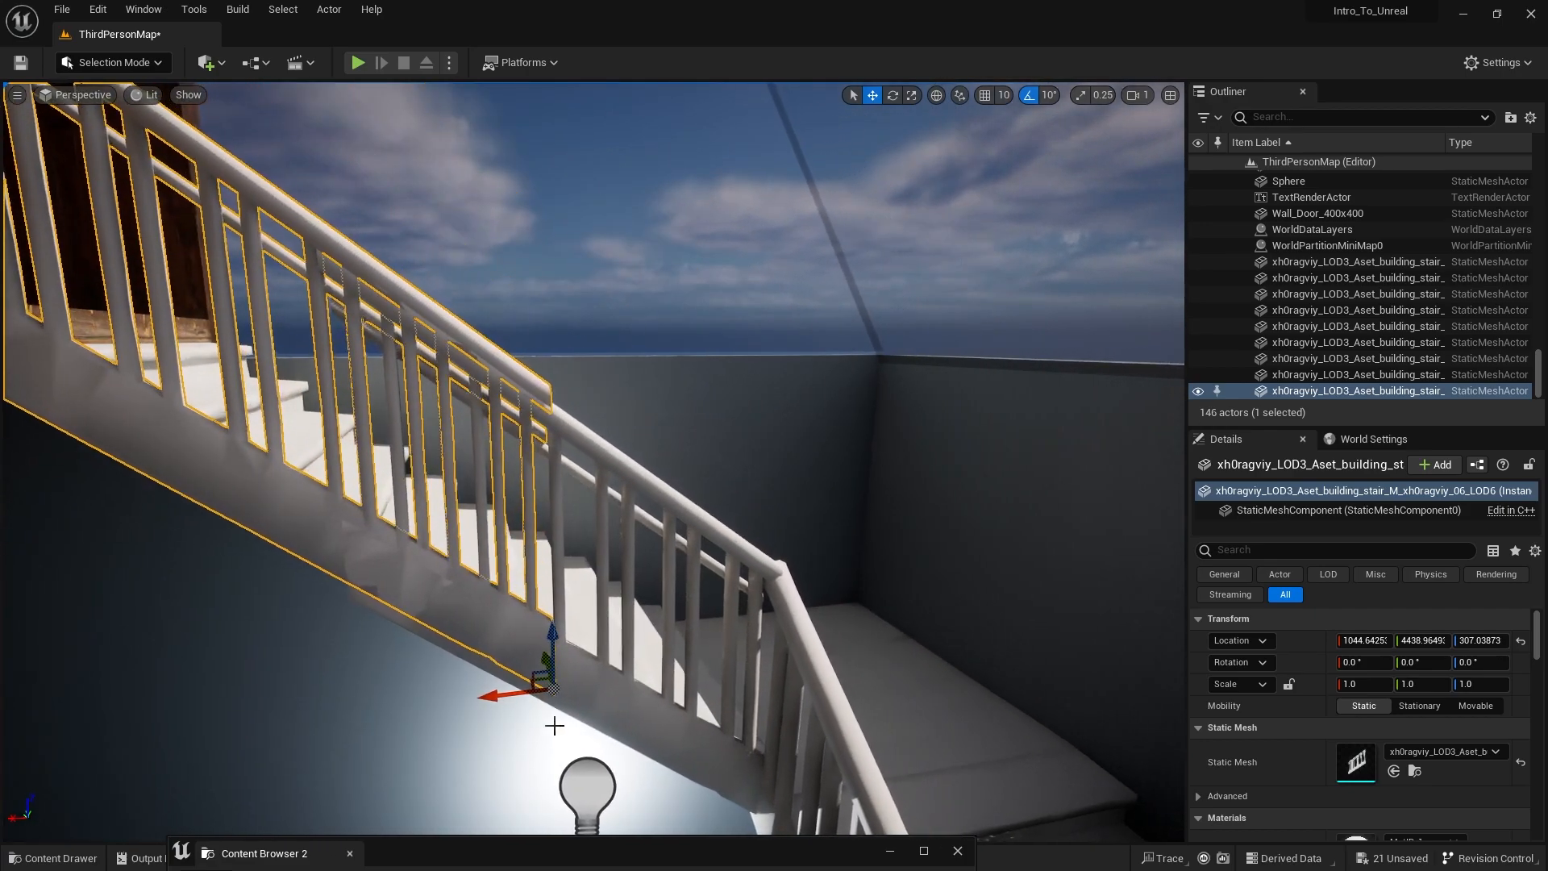
drag(553, 643, 559, 655)
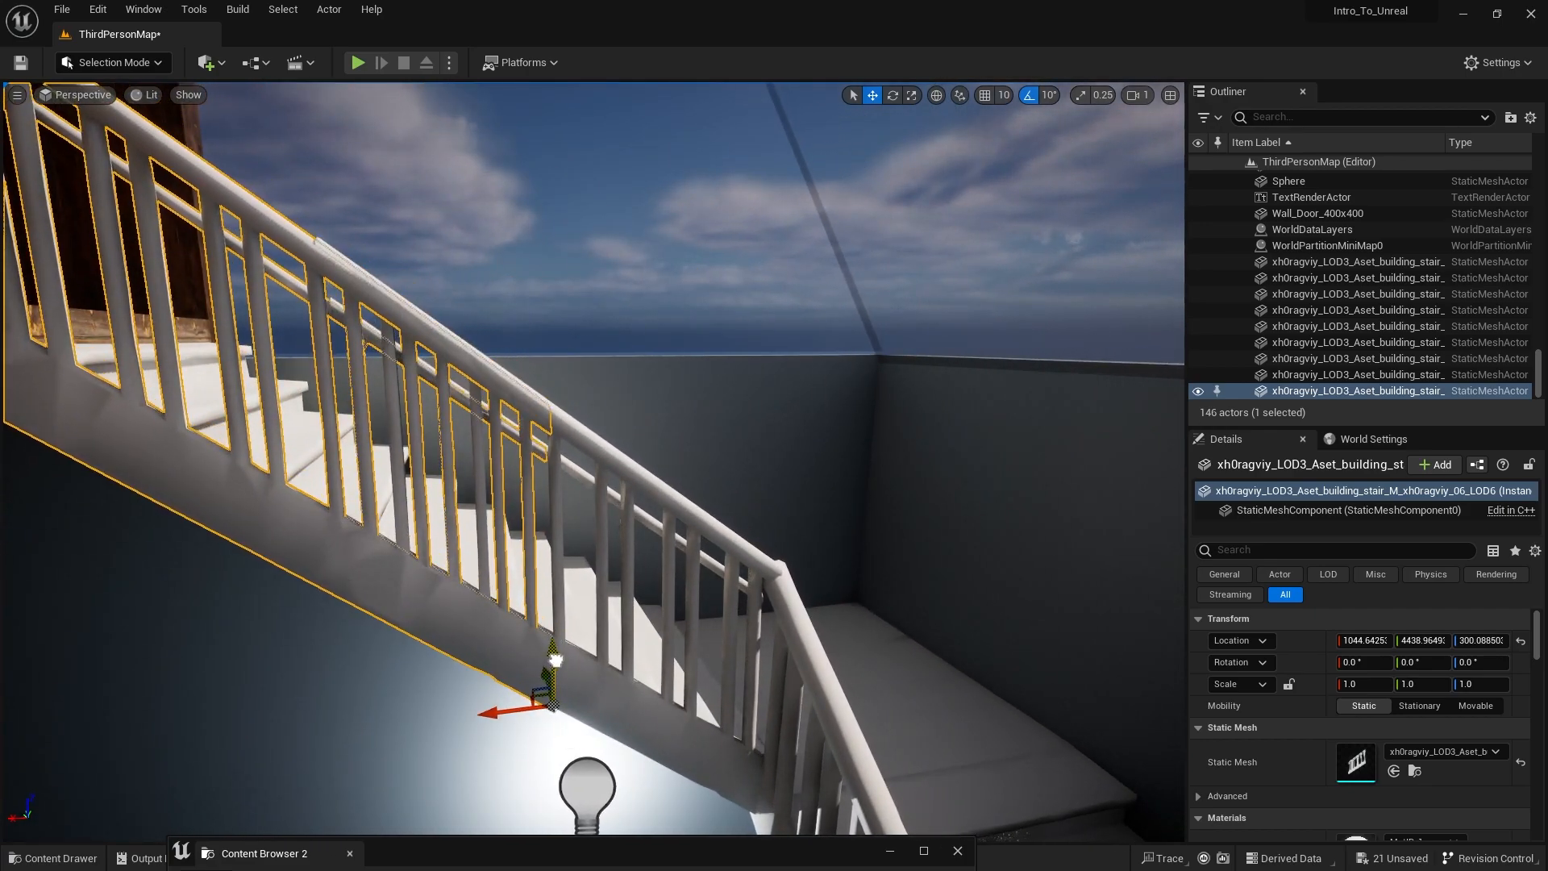
Step: Slide the upper flight's second railing section up toward the wooden floor edge, in line with the first, at about X 1060.2, Z 313.6
key(w)
right_drag(513, 690, 513, 690)
key(s)
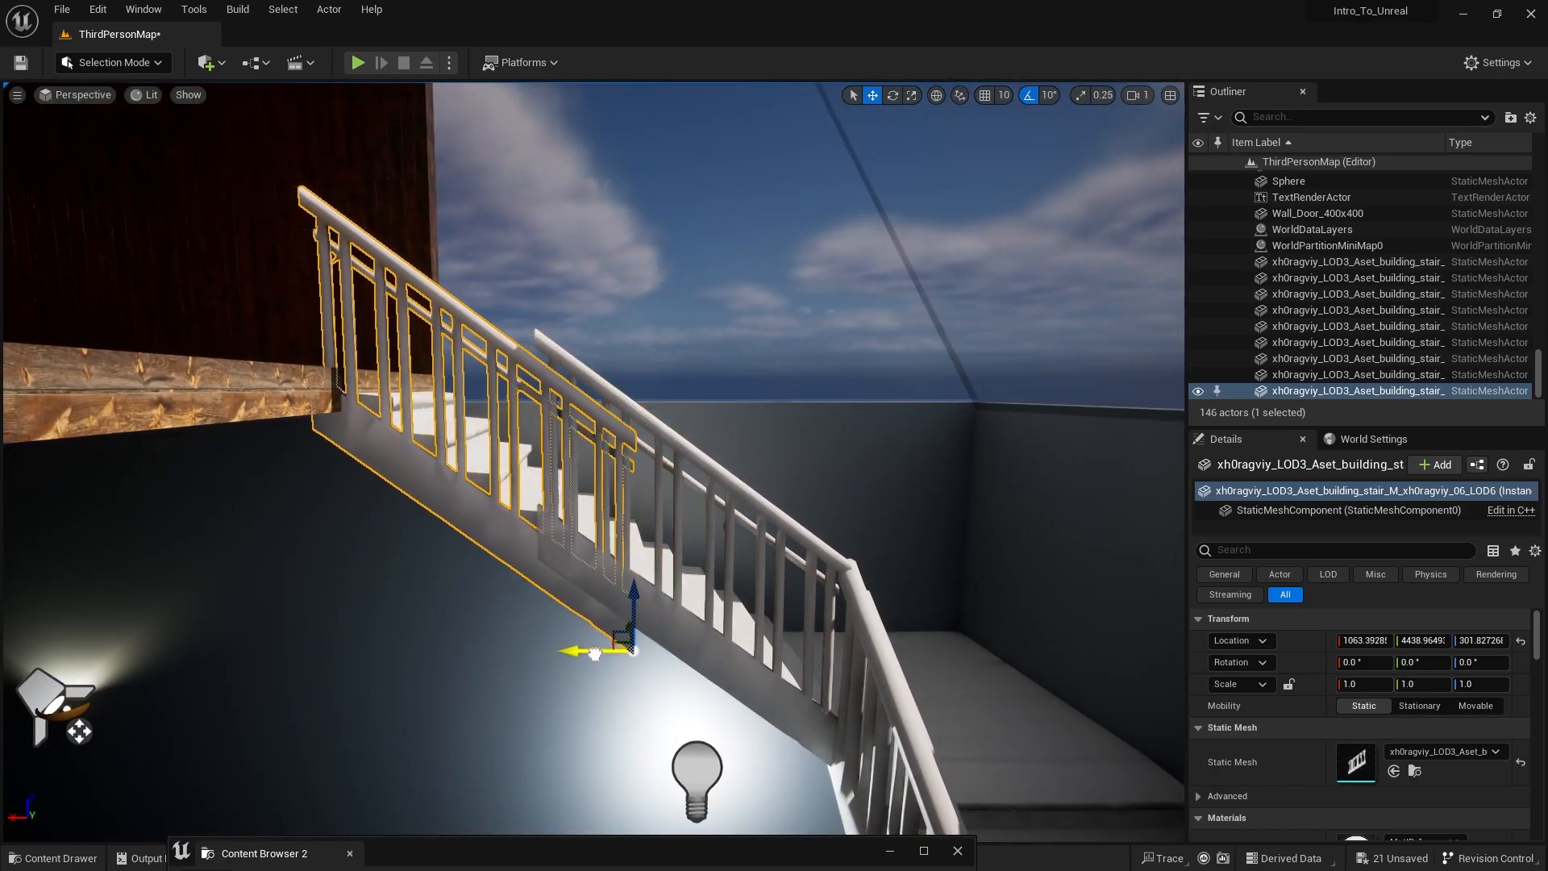
drag(694, 658, 645, 609)
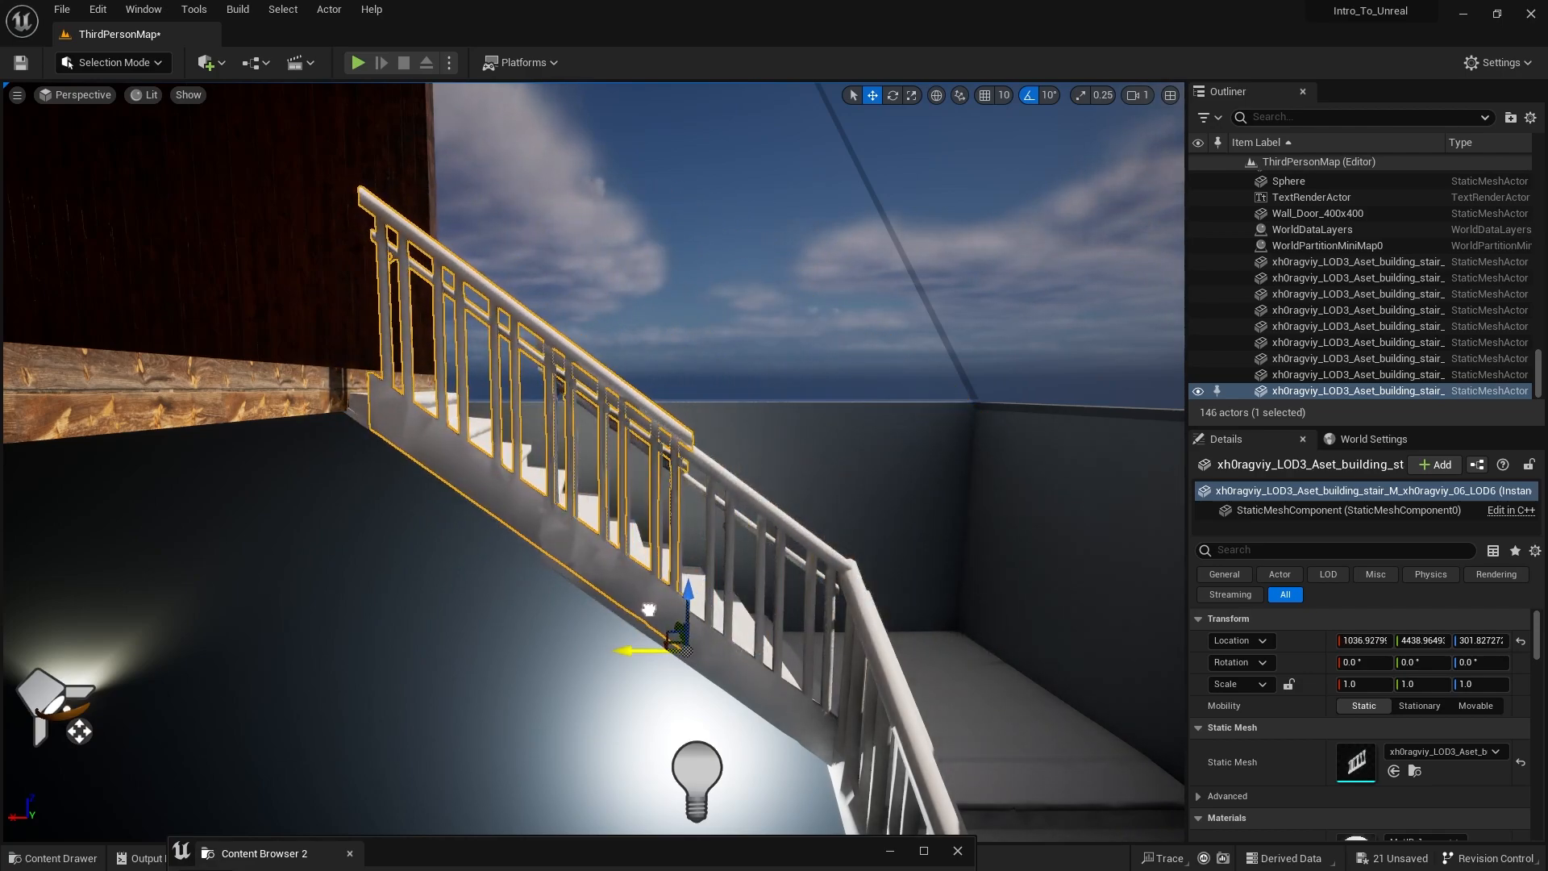
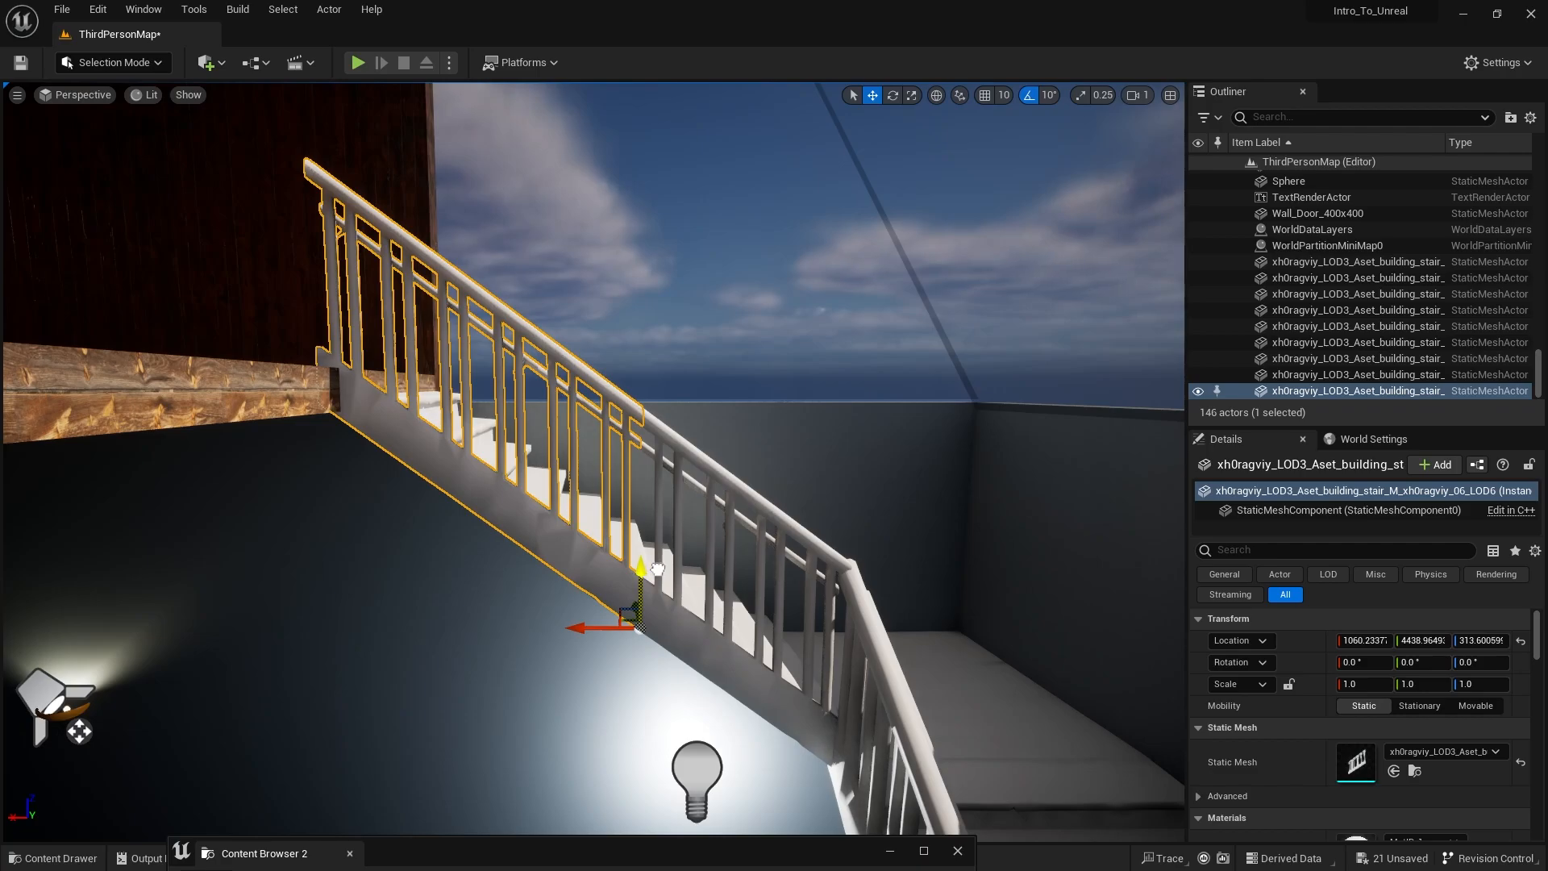
right_drag(658, 569, 726, 613)
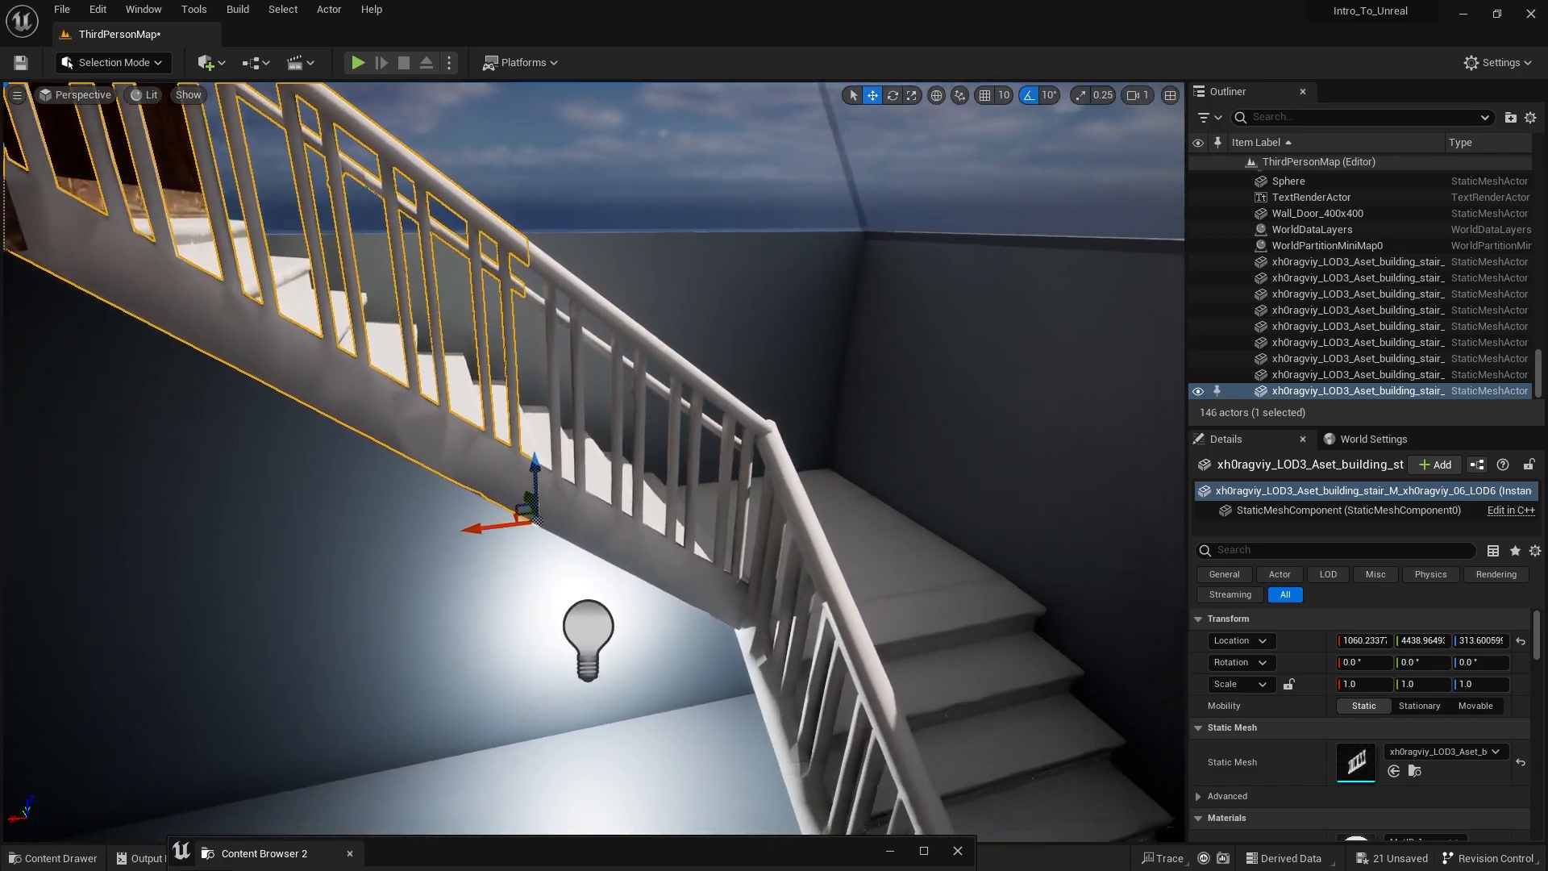
mouse_move(601, 511)
right_down()
mouse_move(662, 597)
mouse_move(528, 501)
mouse_move(601, 511)
right_up()
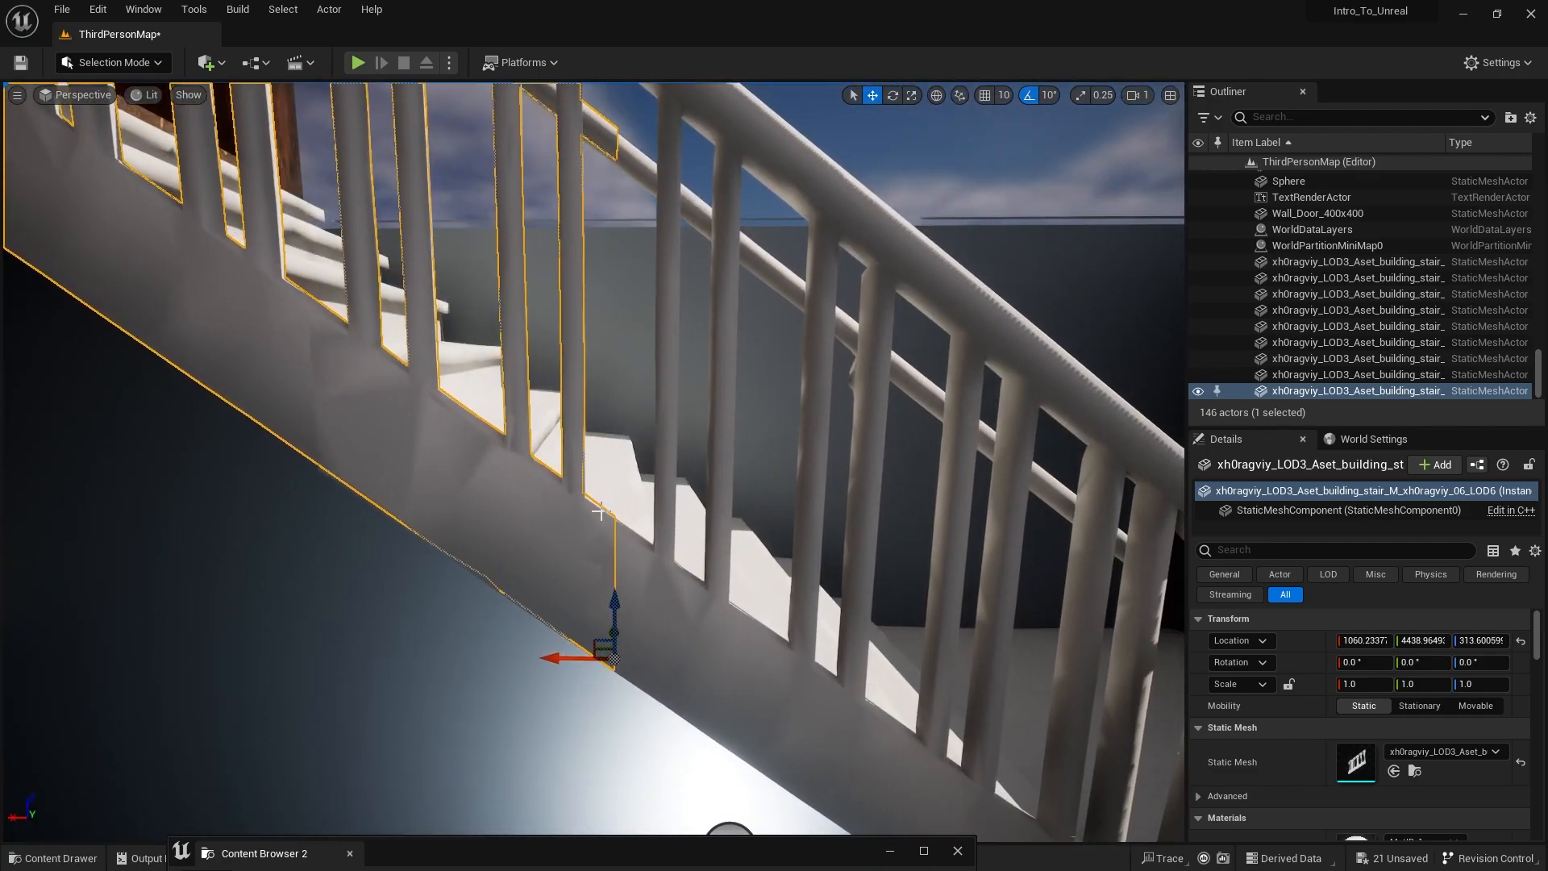
Step: Lower the upper flight's second railing section slightly to about Z 313.3
drag(614, 598, 617, 600)
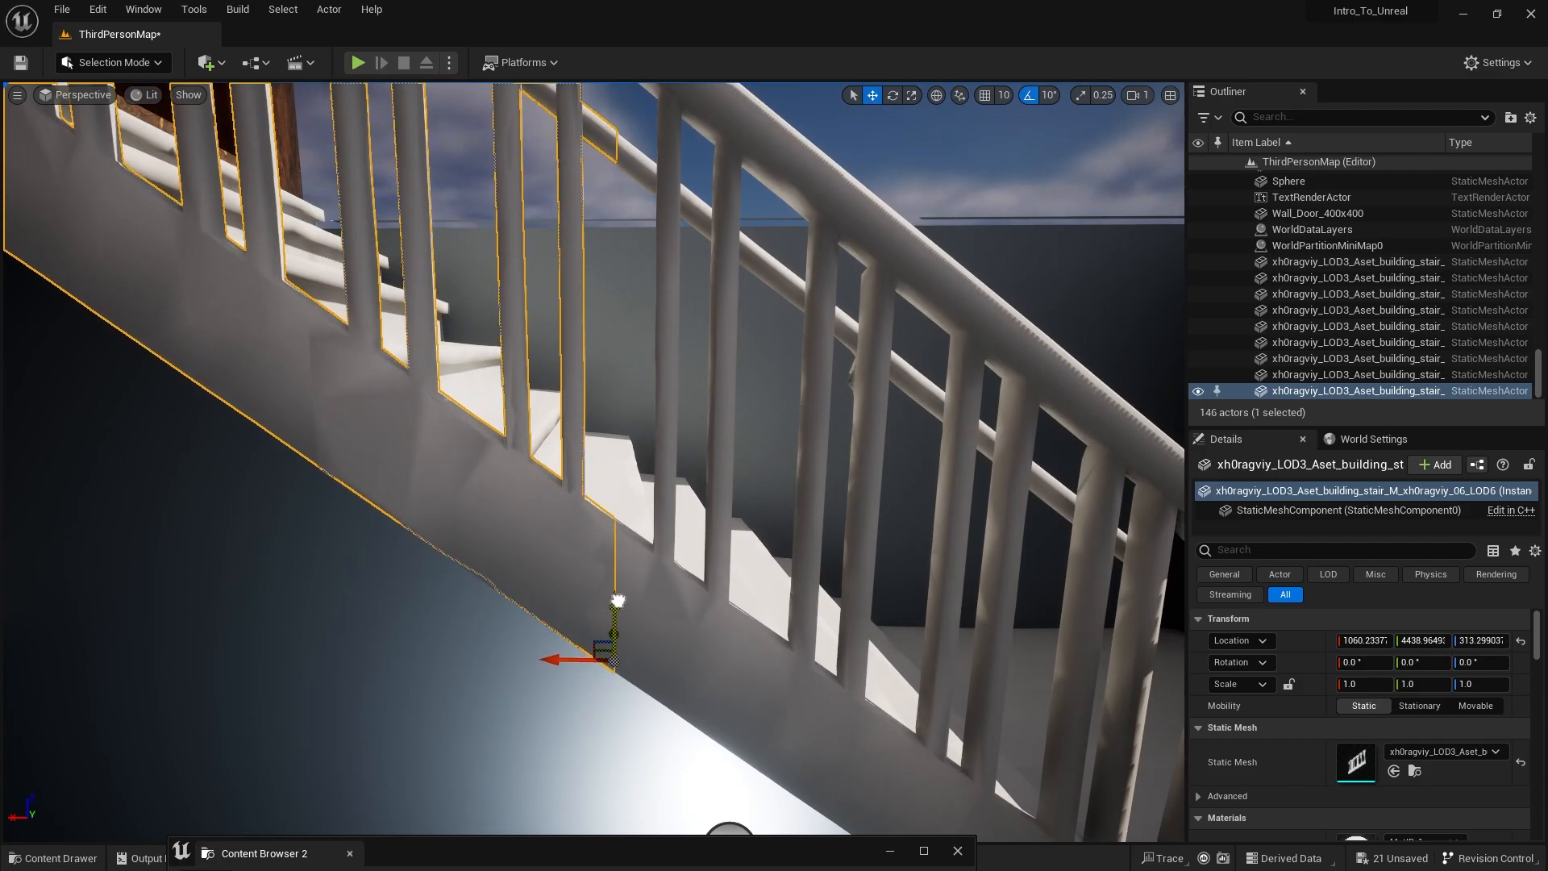
right_drag(593, 645, 451, 500)
Step: Place the stair post mesh (M_xh0ragviy_00_LOD3) on the wooden floor at the top of the upper flight
key(ctrl+space)
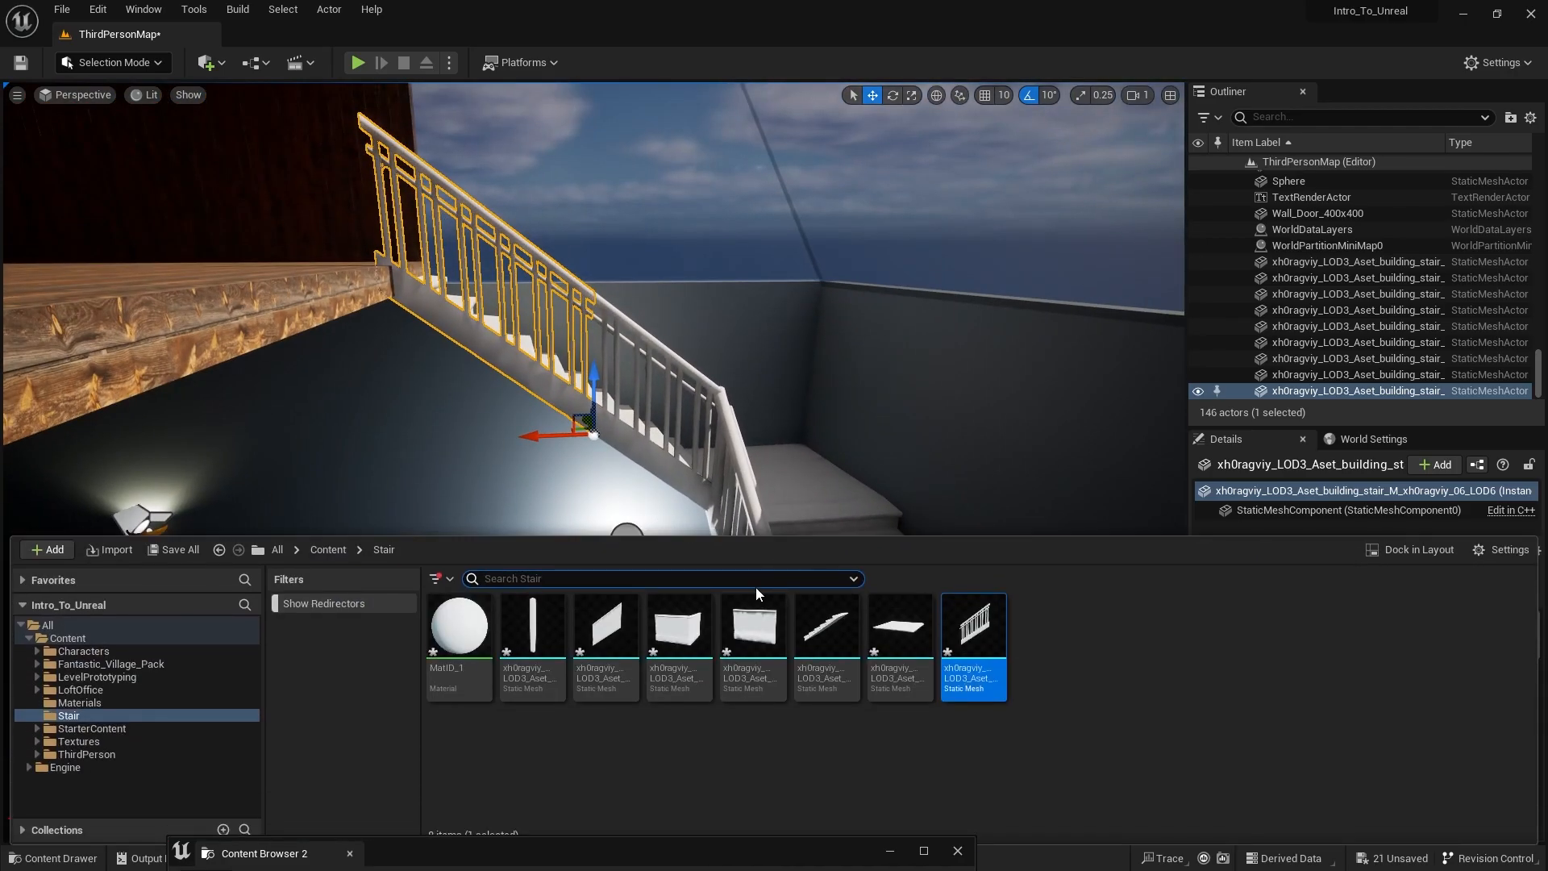
drag(512, 639, 360, 266)
right_drag(360, 266, 532, 234)
right_drag(363, 145, 339, 234)
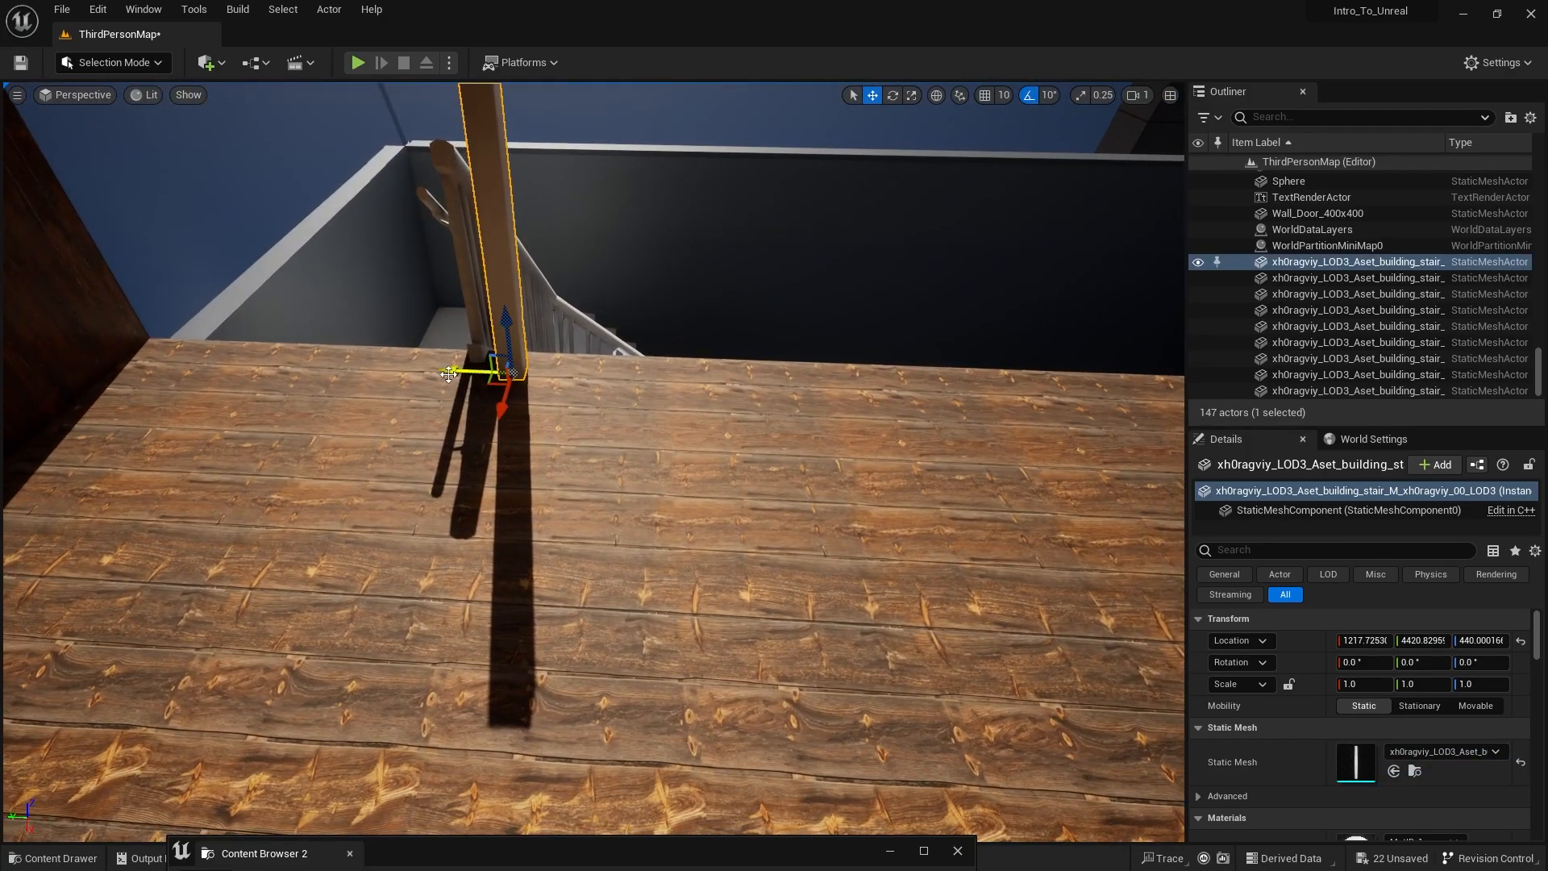
Step: Align the top post with the upper railing's end and lower it to about X 1215.4, Y 4438, Z 423
right_drag(414, 369, 381, 386)
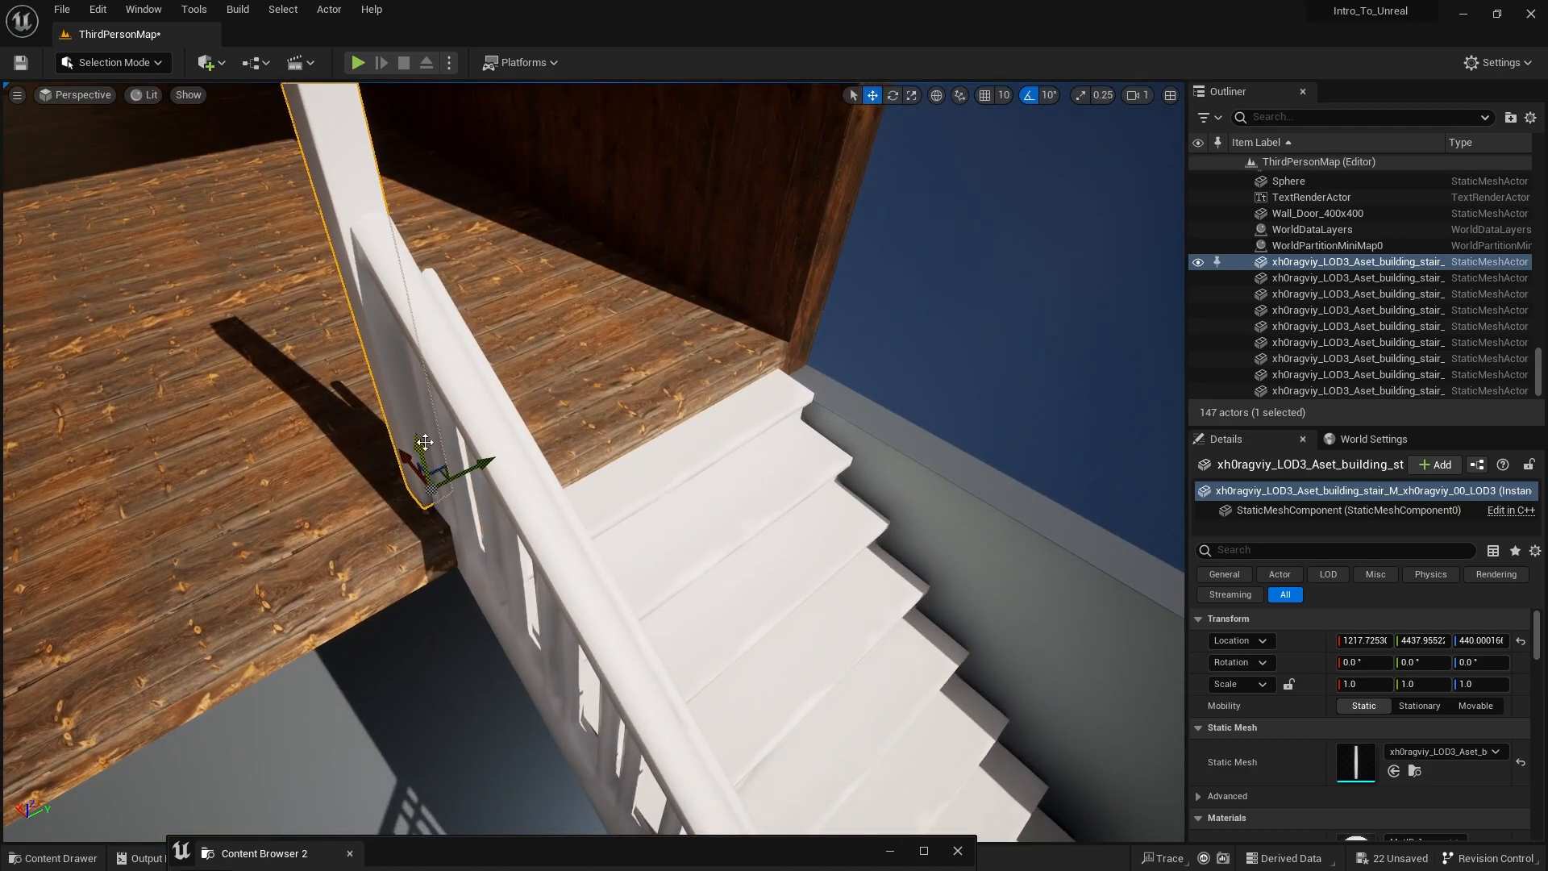
mouse_move(432, 457)
right_down()
mouse_move(441, 521)
mouse_move(417, 482)
right_up()
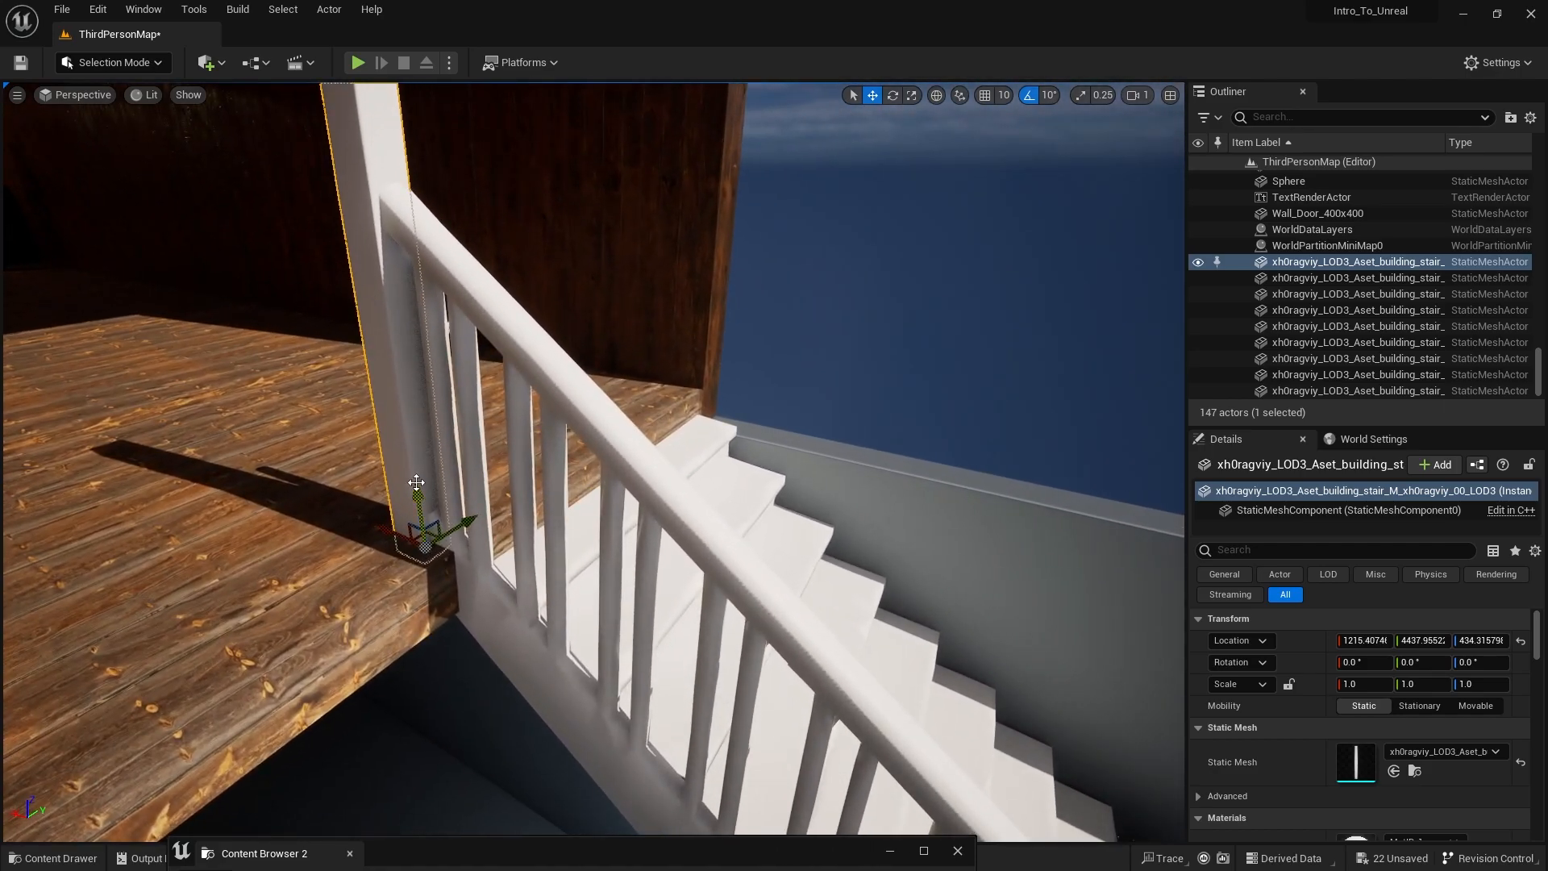
drag(423, 513, 423, 518)
mouse_move(423, 518)
right_down()
mouse_move(408, 468)
mouse_move(517, 524)
mouse_move(528, 500)
mouse_move(460, 532)
mouse_move(428, 524)
right_up()
Step: Place a second post mesh at the landing corner and slide it to about X 959.4, Z 243.7
key(ctrl+space)
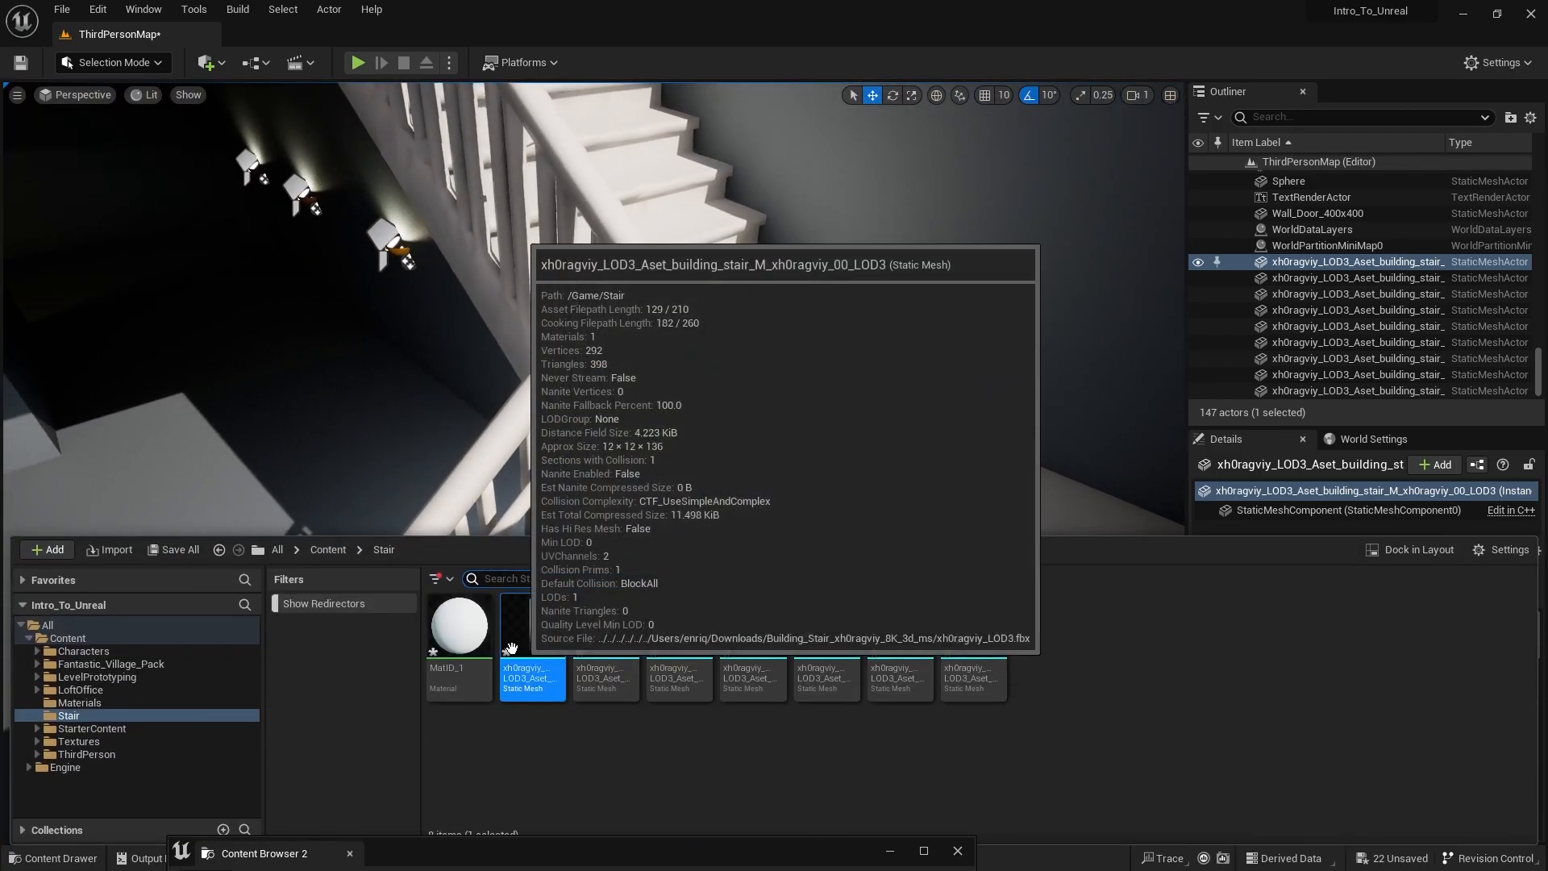
drag(536, 637, 642, 525)
right_drag(643, 525, 750, 569)
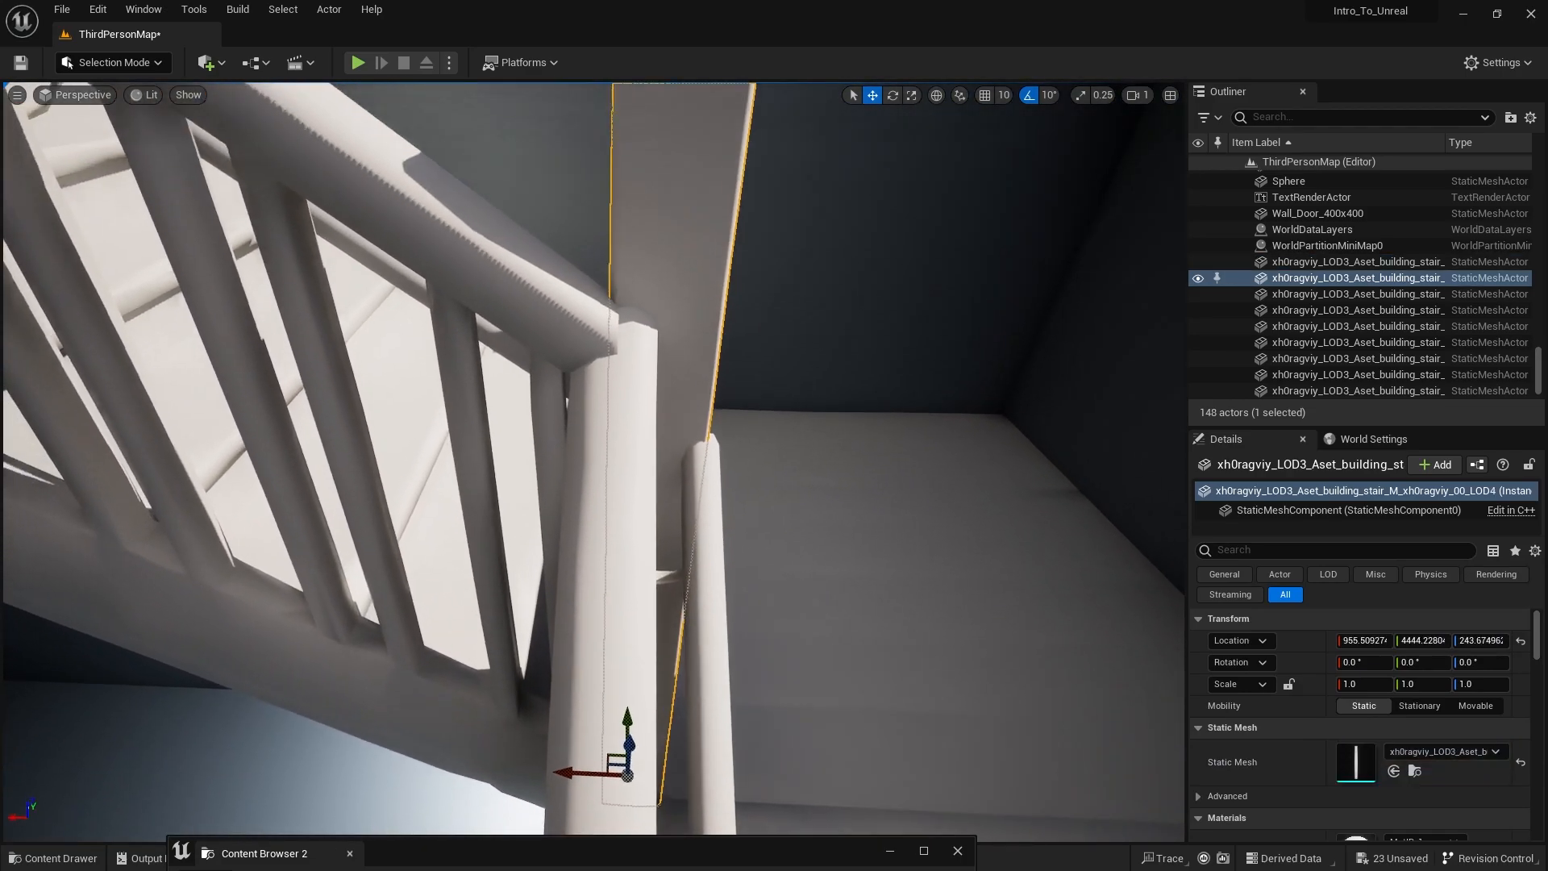
right_drag(542, 703, 542, 701)
drag(569, 775, 553, 773)
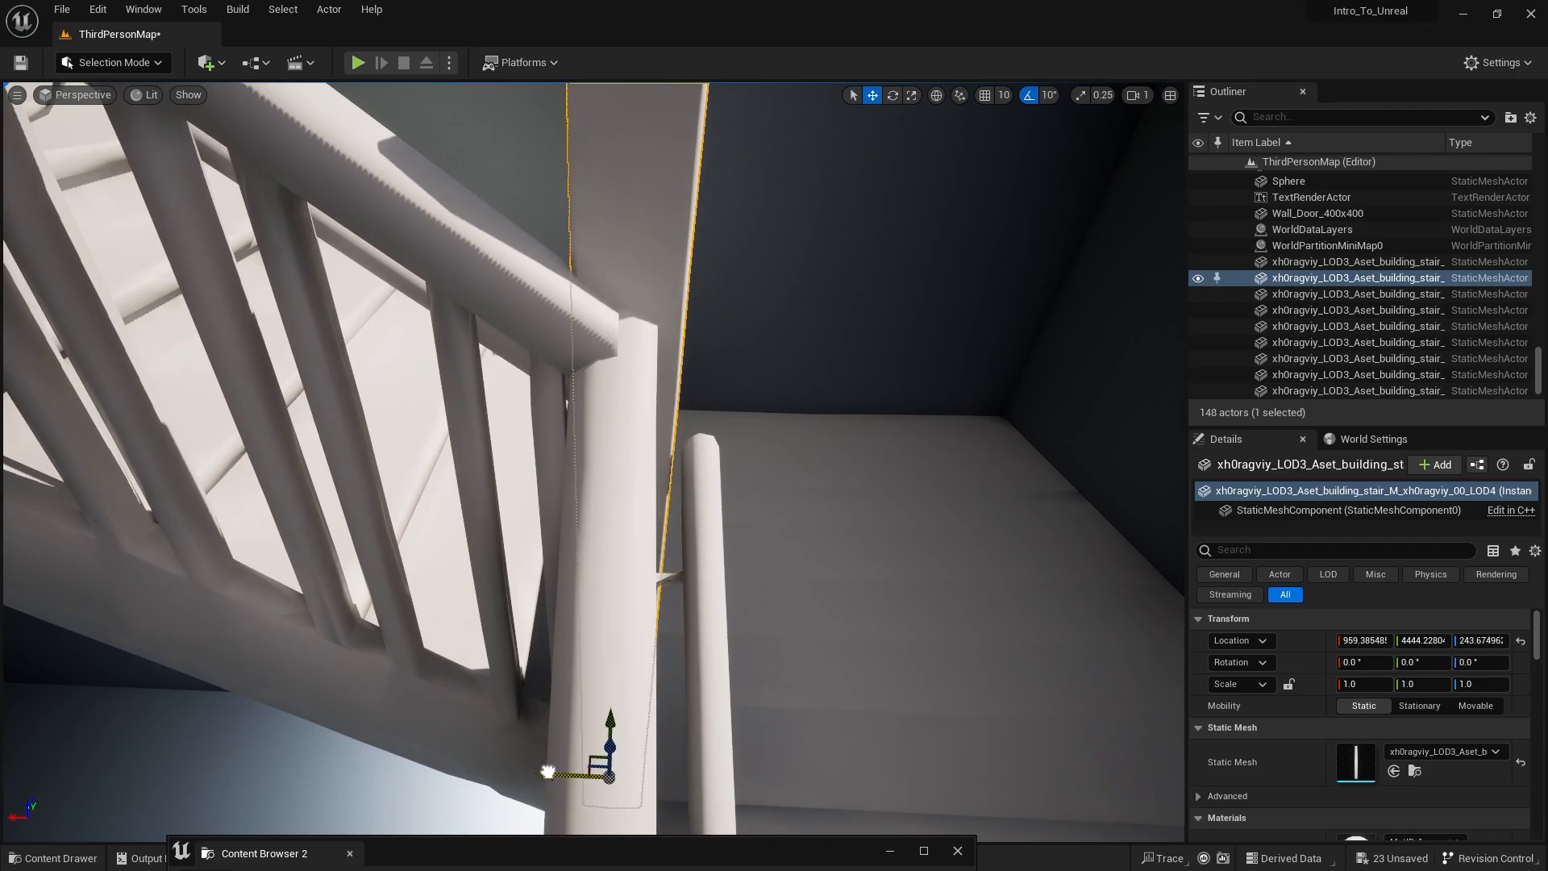
Step: Shift the landing post sideways to about Y 4437.5 so it covers the corner between the two railings
click(598, 661)
right_drag(599, 662, 387, 738)
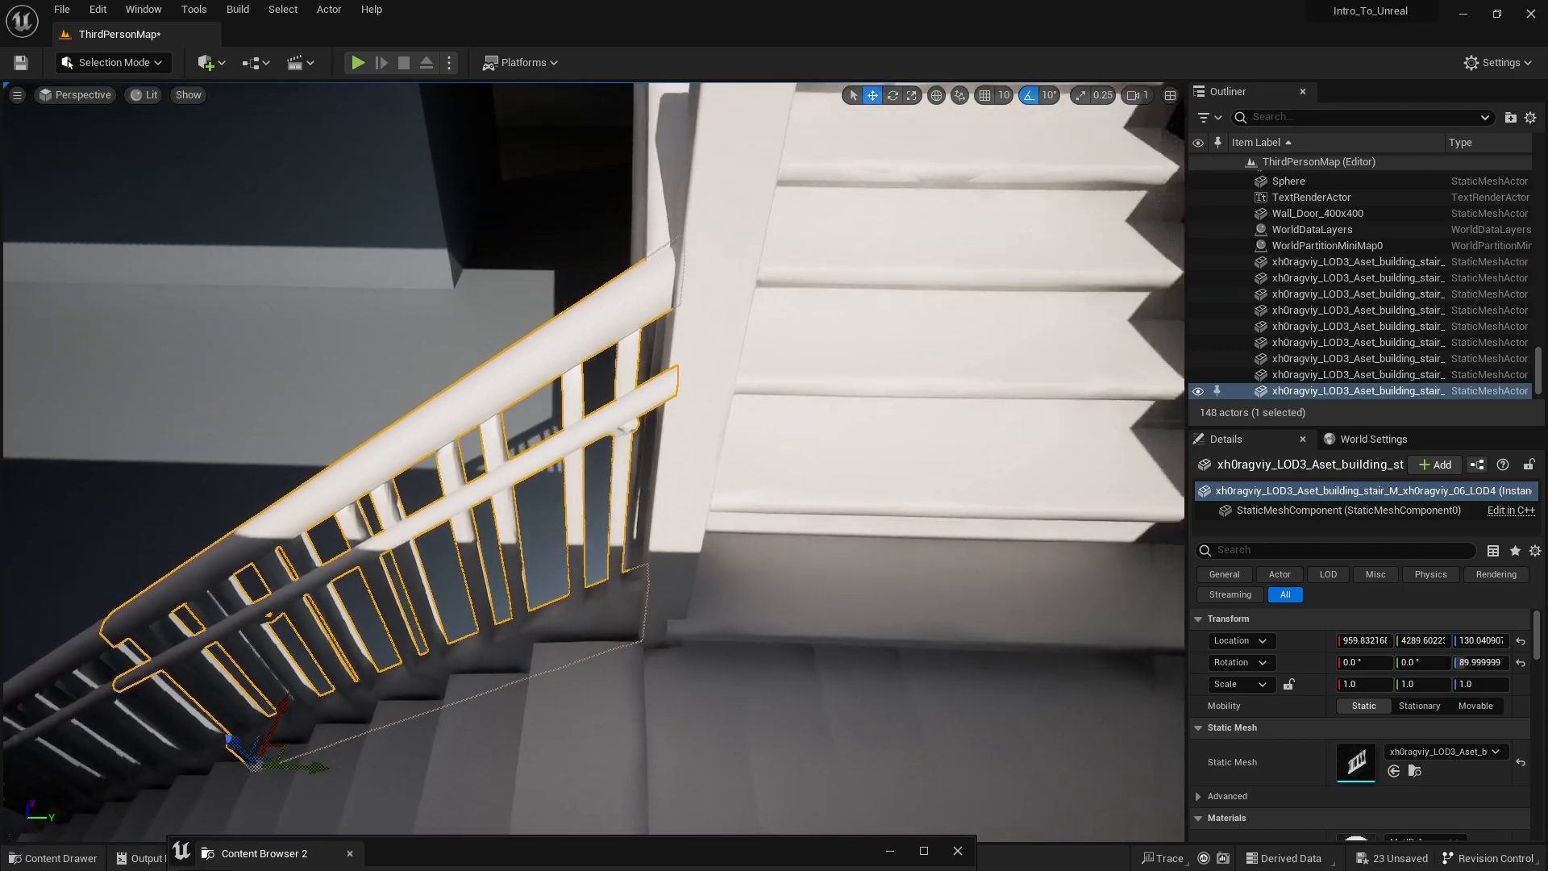
right_drag(688, 500, 688, 469)
key(s)
click(635, 549)
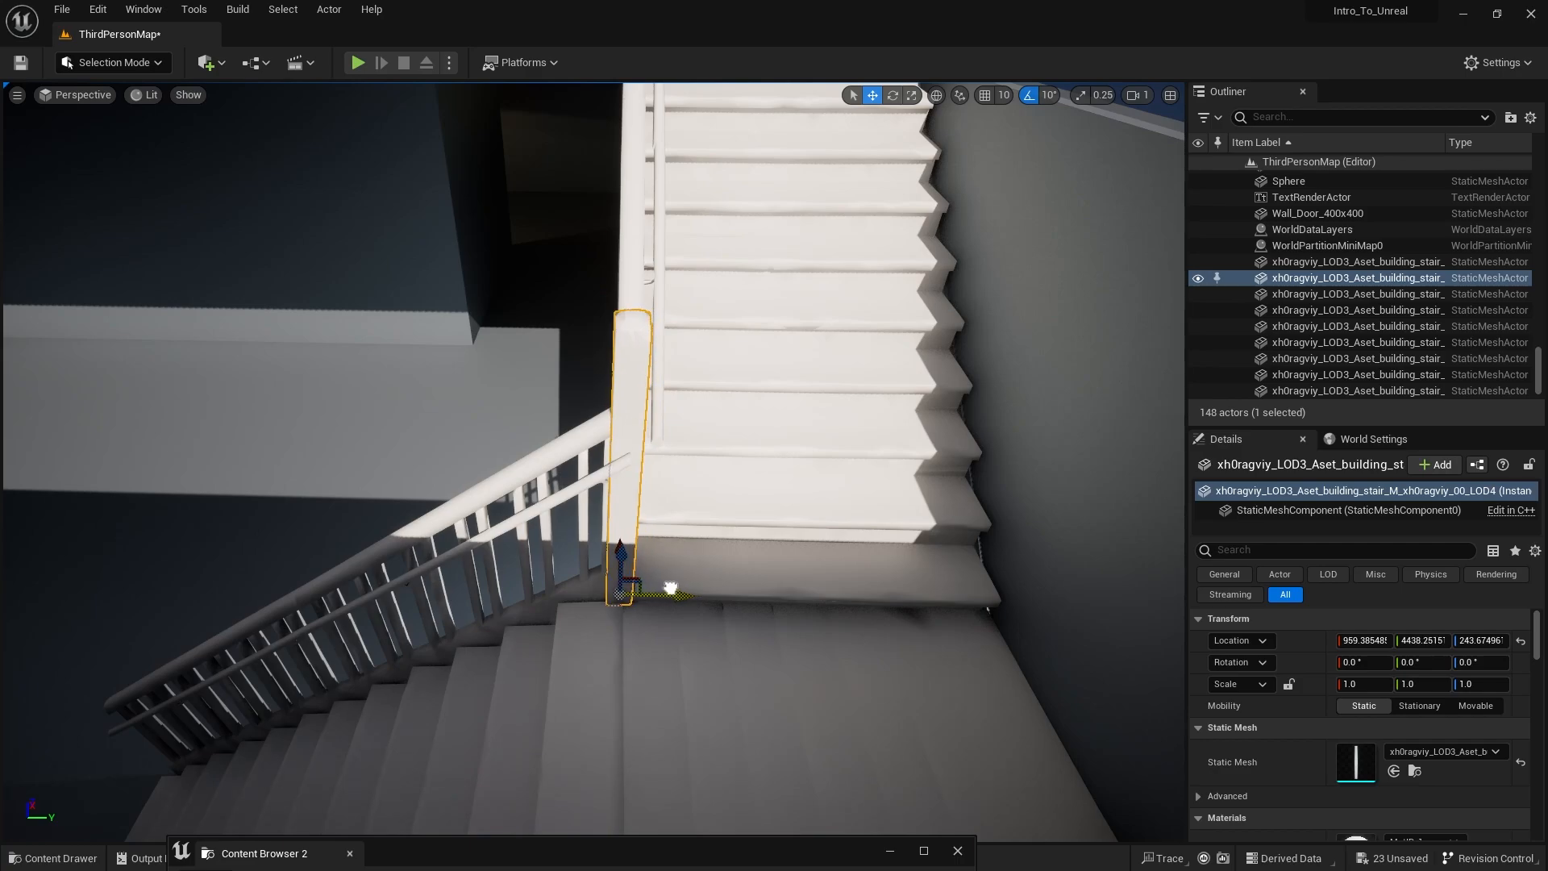
right_drag(669, 588, 702, 726)
key(w)
key(s)
key(a)
key(s)
key(w)
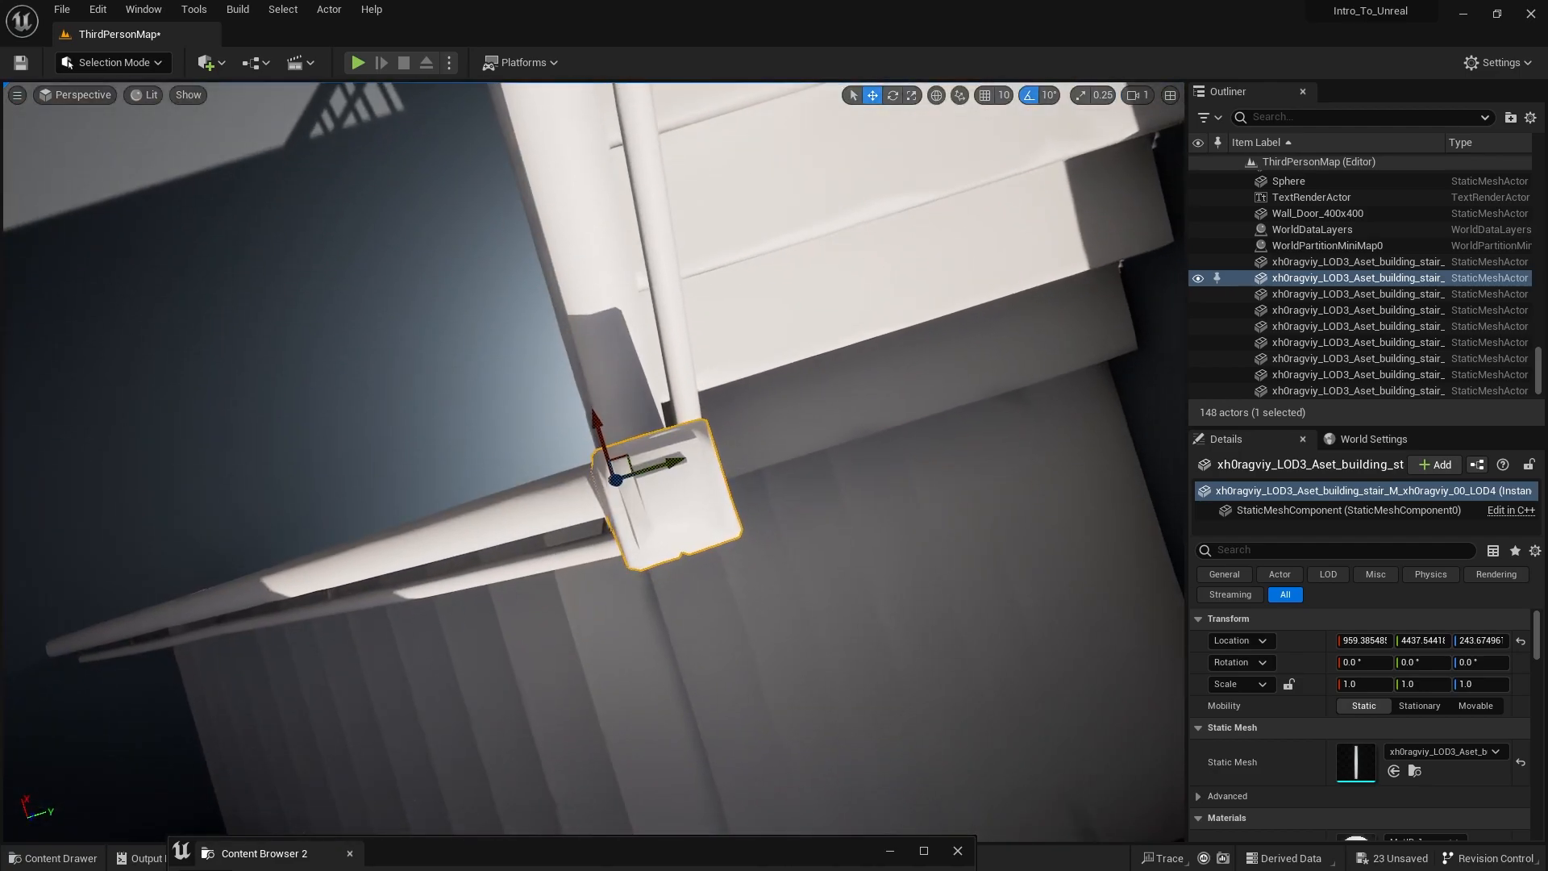
Step: Fine-tune the landing post to about X 961, Y 4438.4 so it caps both railing ends
right_drag(596, 407, 563, 407)
key(d)
key(a)
key(d)
key(d)
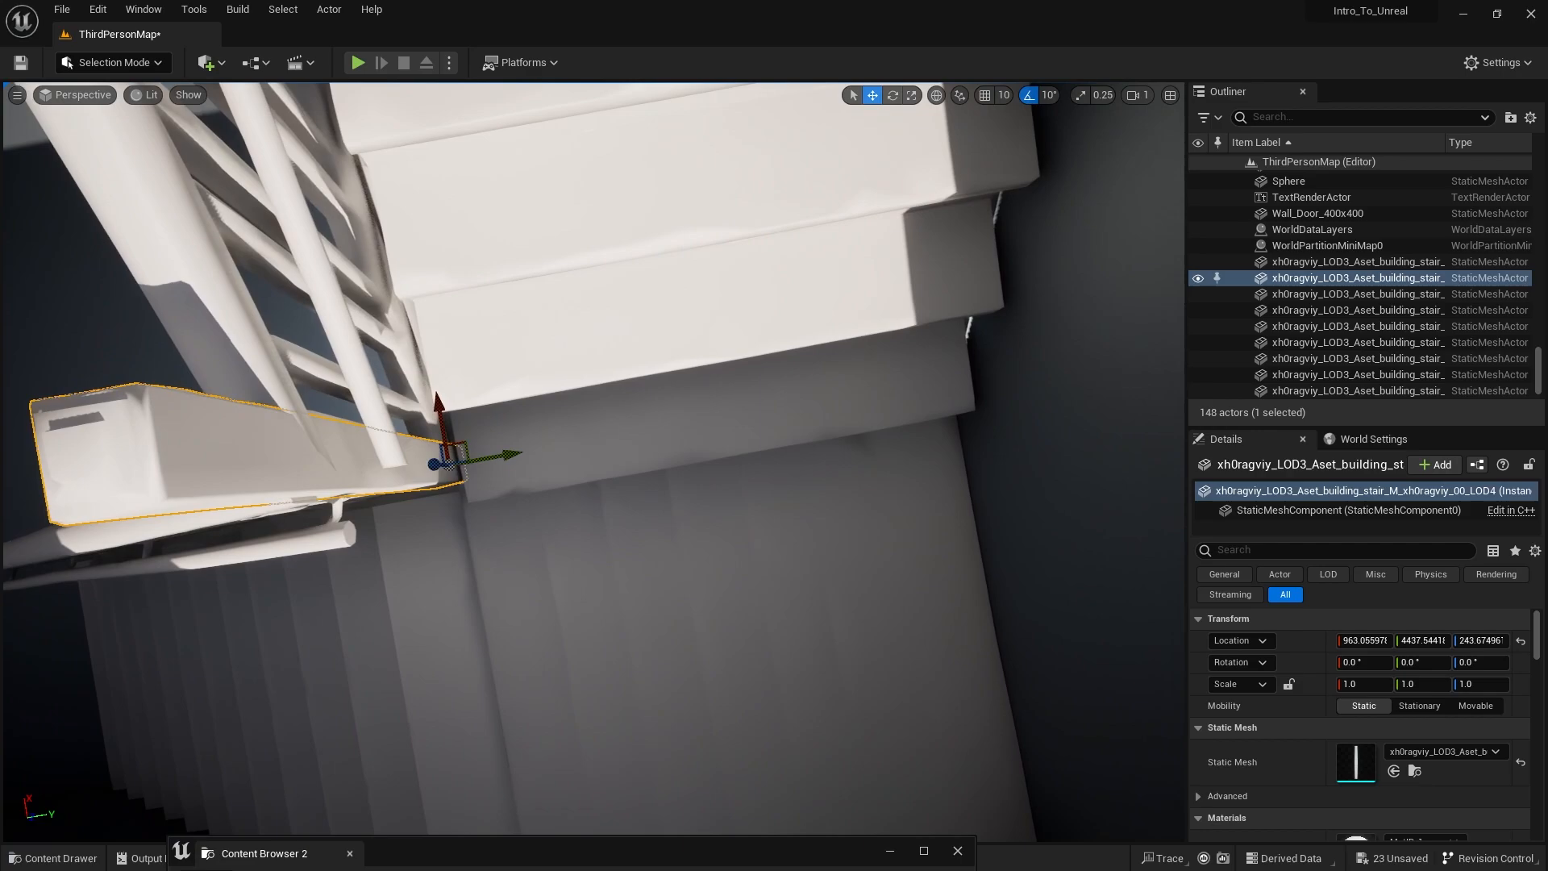
drag(514, 453, 519, 452)
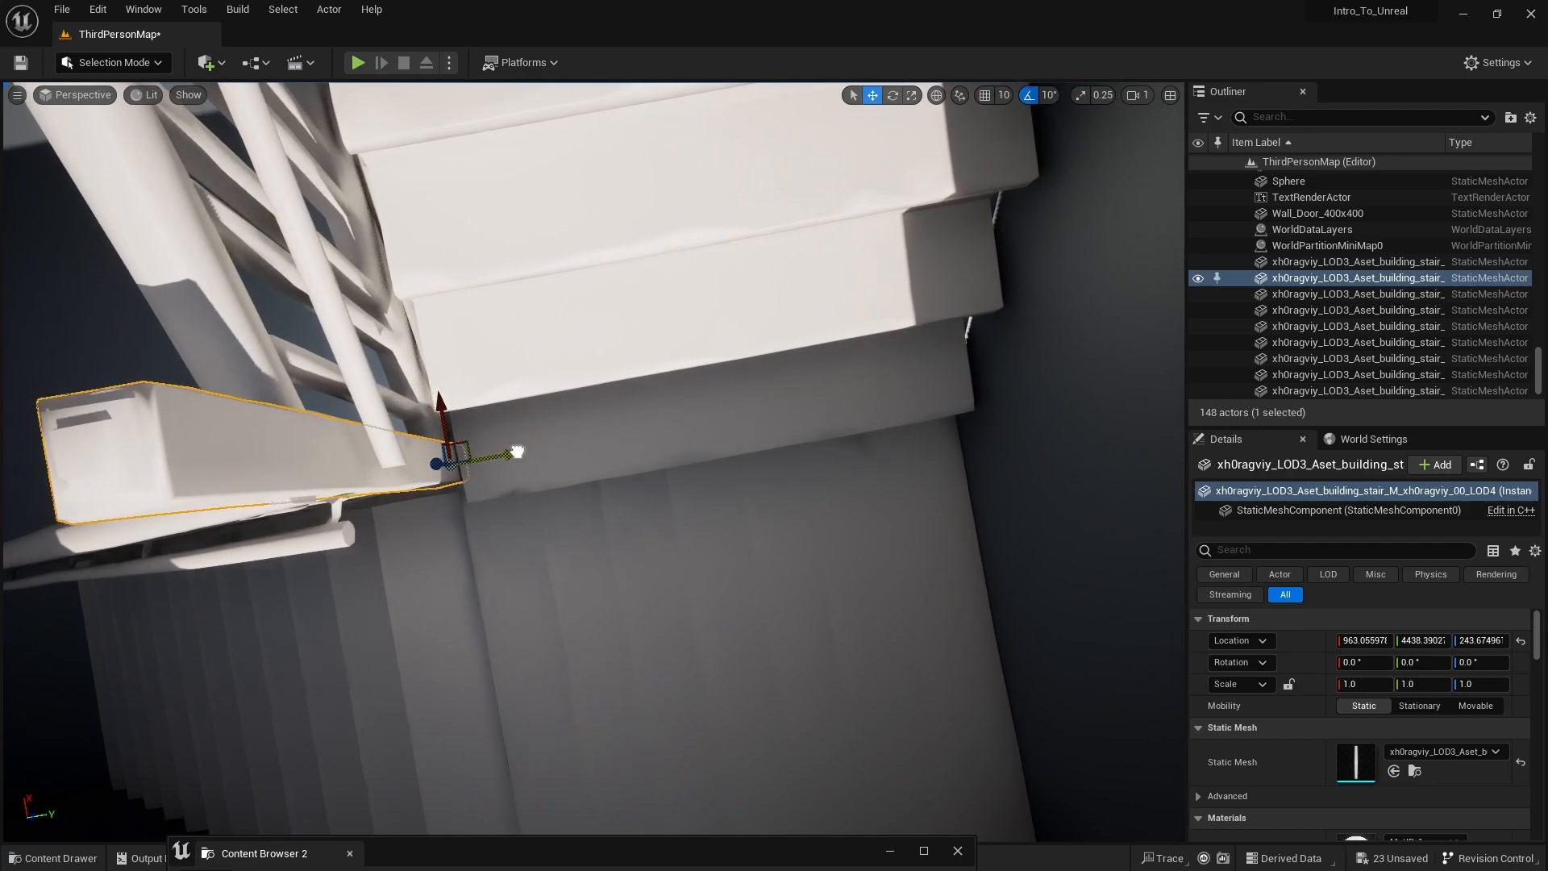
key(a)
right_drag(518, 452, 775, 452)
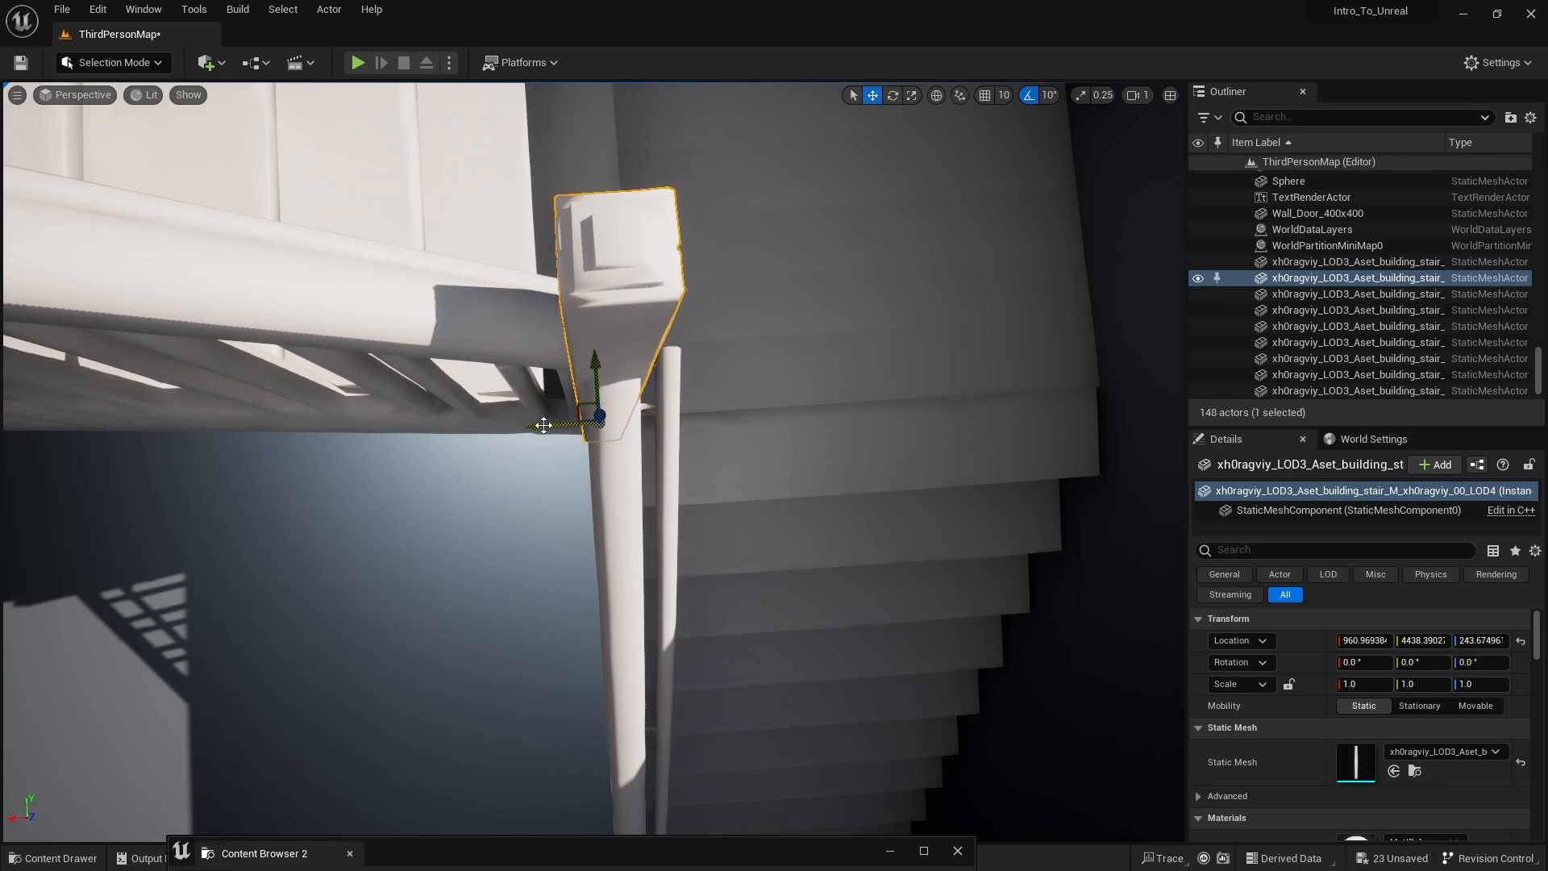
Step: Nudge the post at the top of the upper flight to about Y 4438.3 to center it on the railing
right_drag(617, 444, 427, 145)
key(w)
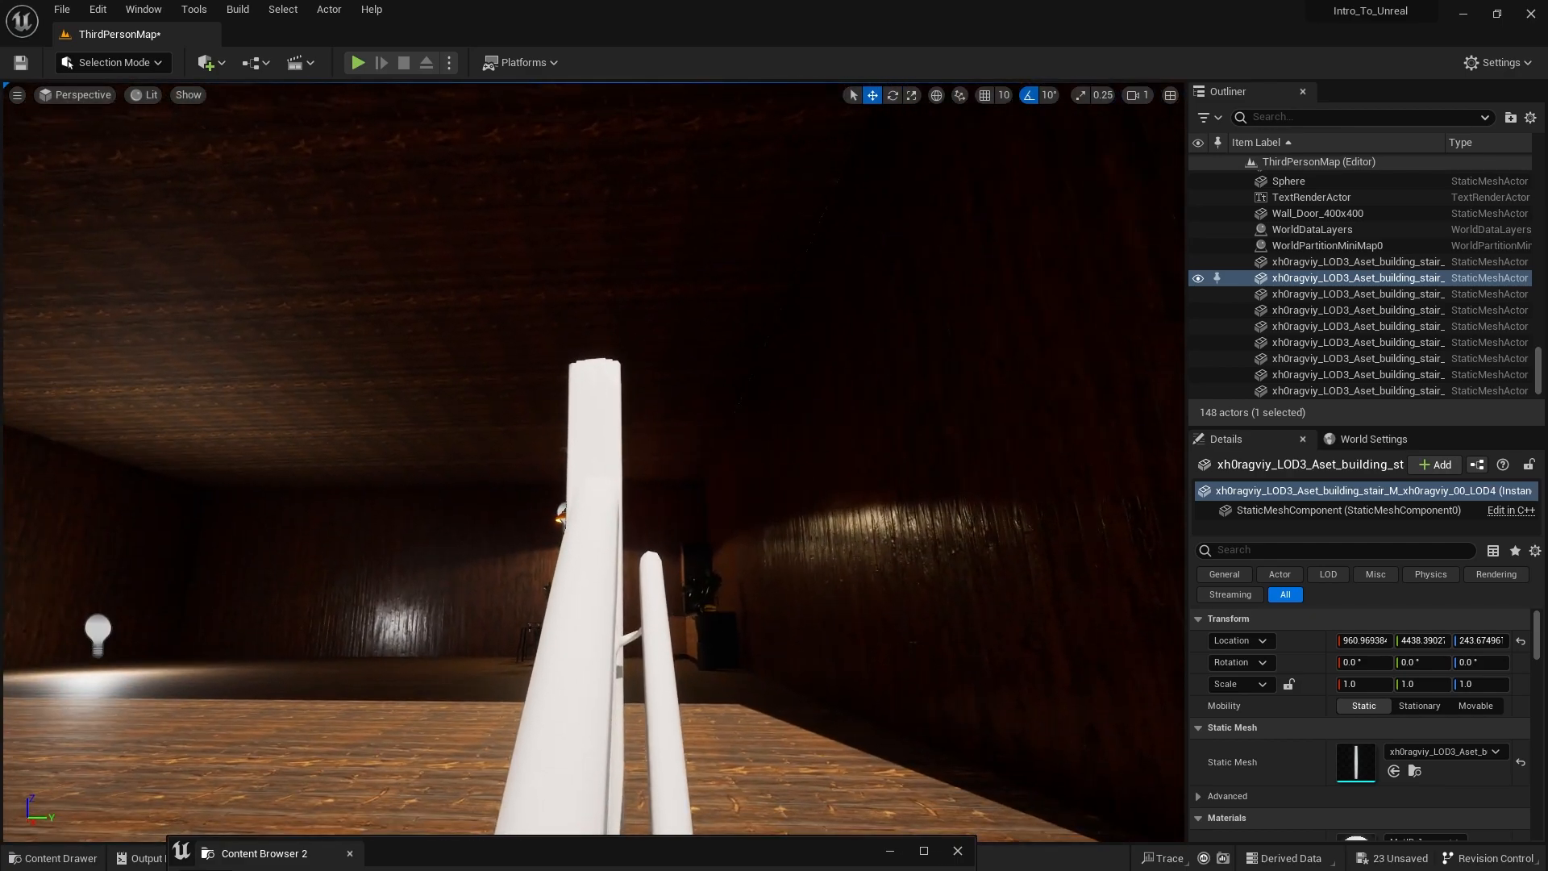
click(598, 431)
right_drag(598, 431, 613, 514)
drag(616, 669, 620, 668)
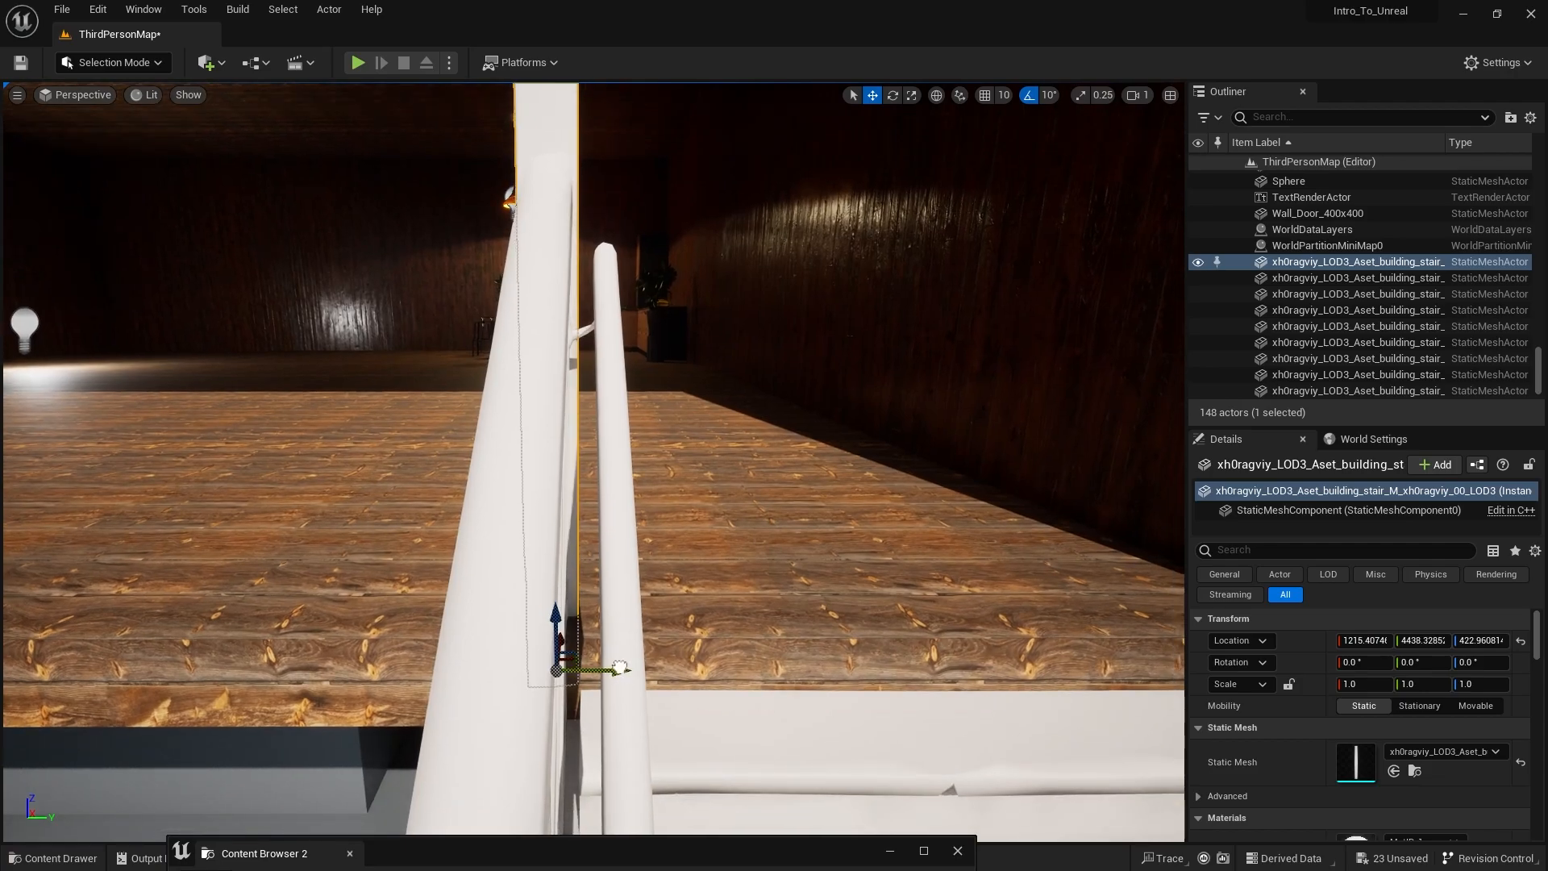
Step: Place a third post mesh at the foot of the lower flight's railing, at about X 966.1, Y 4134.3
right_drag(620, 668, 599, 723)
key(w)
key(w)
key(w)
key(ctrl+space)
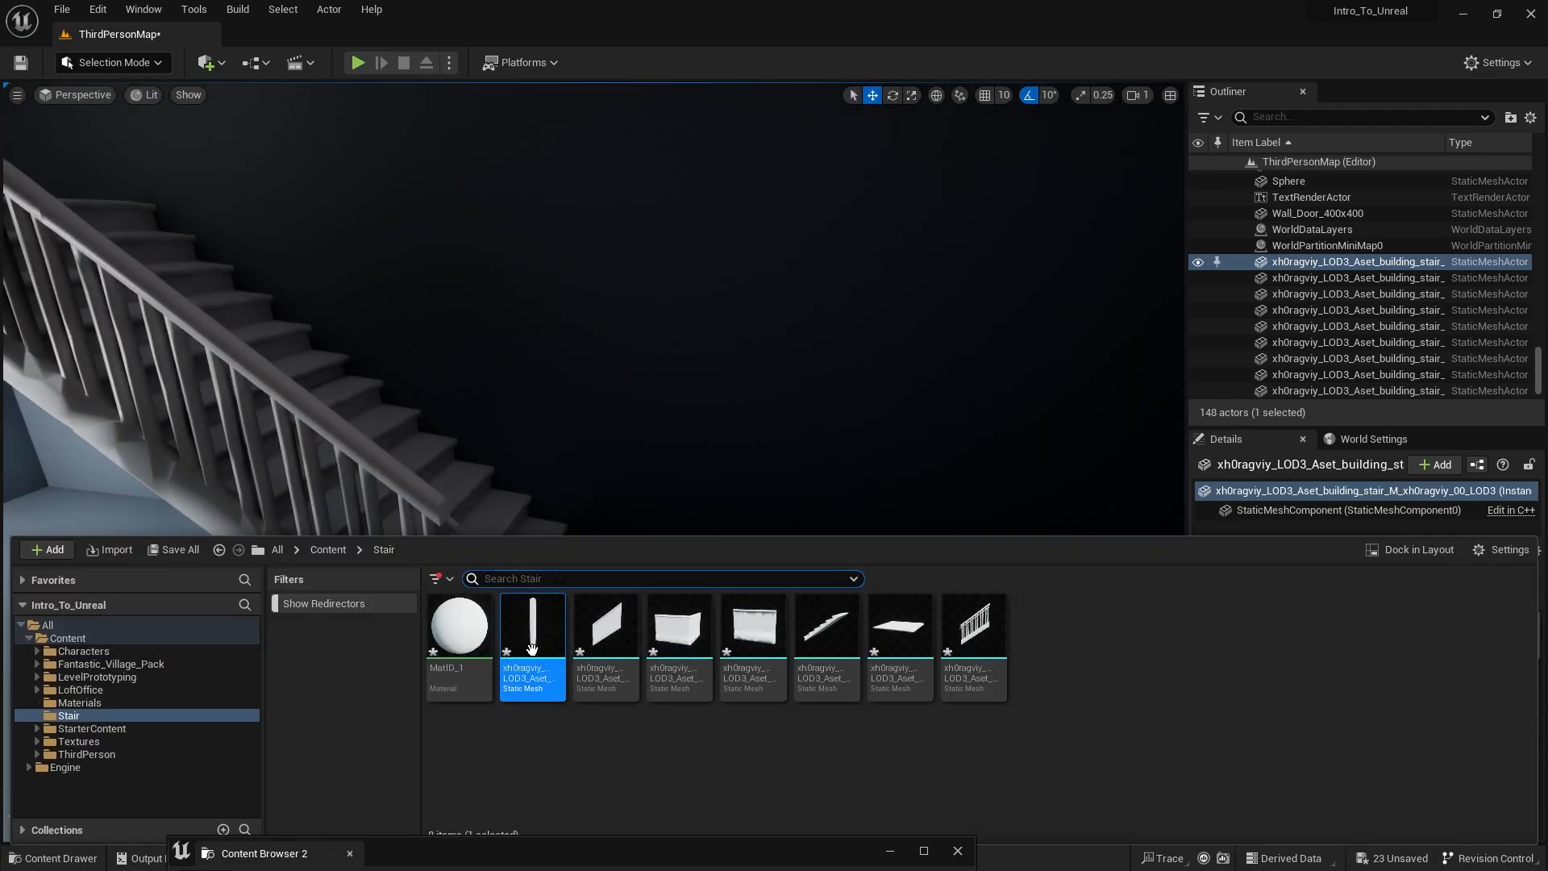
drag(532, 649, 569, 641)
drag(469, 727, 470, 727)
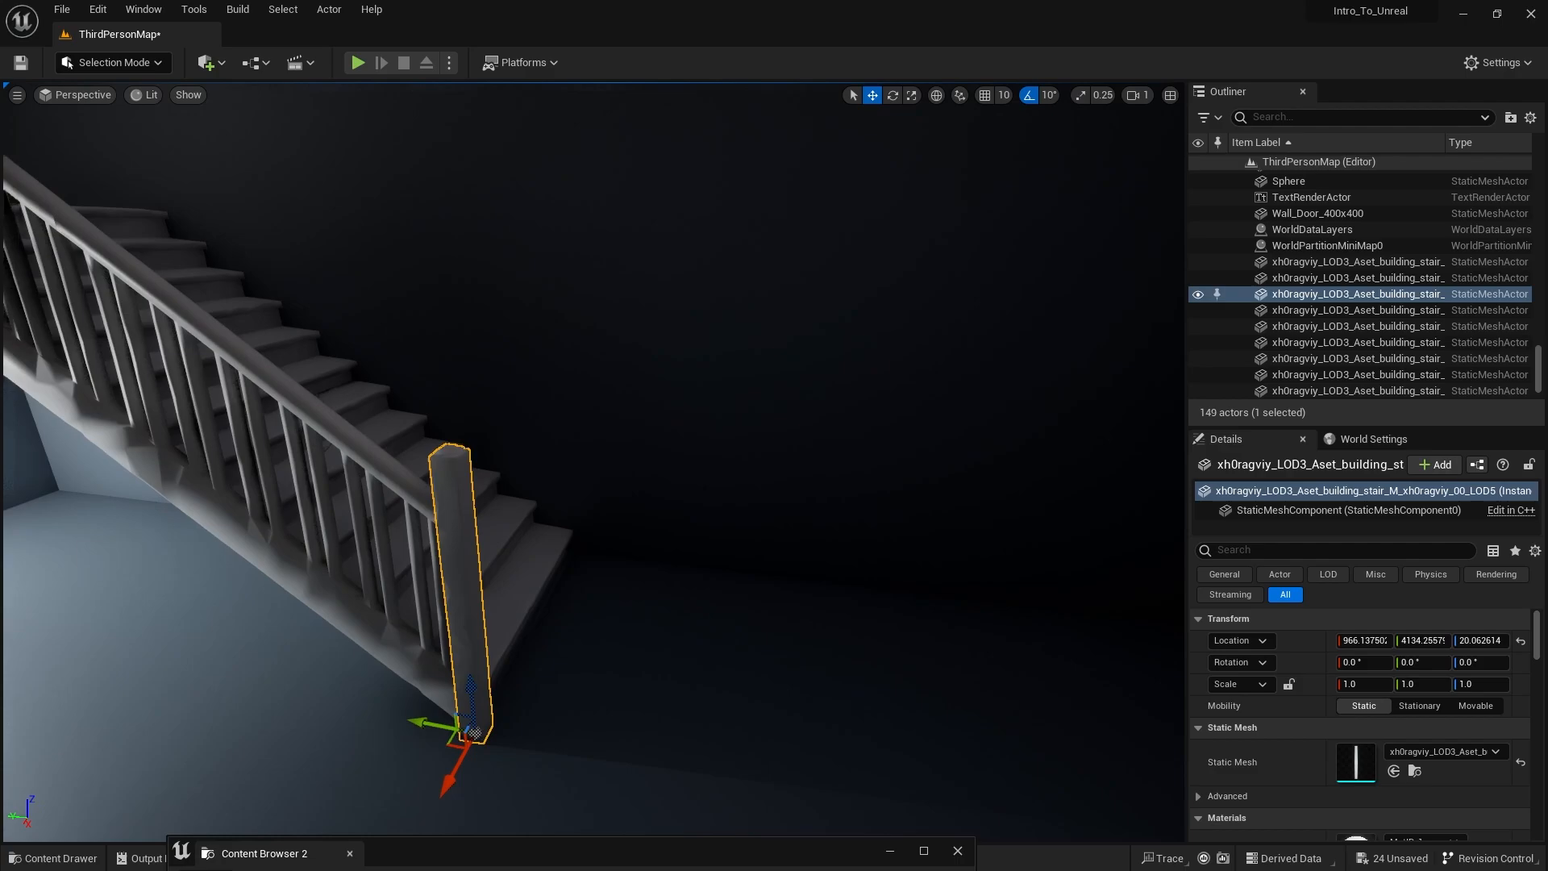
Step: Align the bottom post with the lower railing's end at about X 961.5, Y 4134.9
key(w)
right_drag(470, 727, 264, 724)
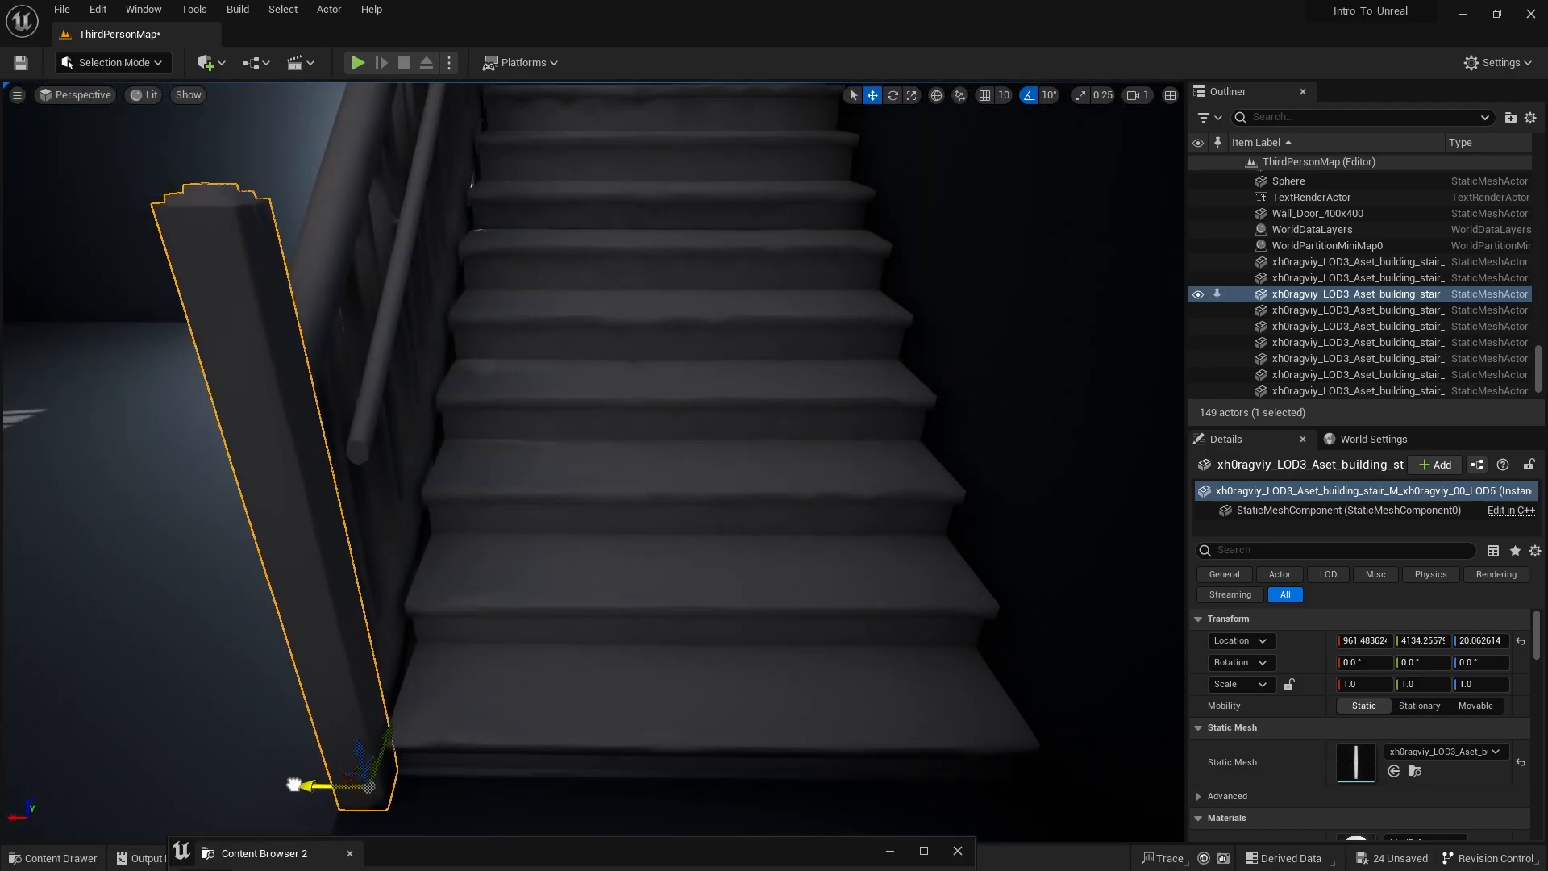
key(a)
right_drag(429, 695, 561, 698)
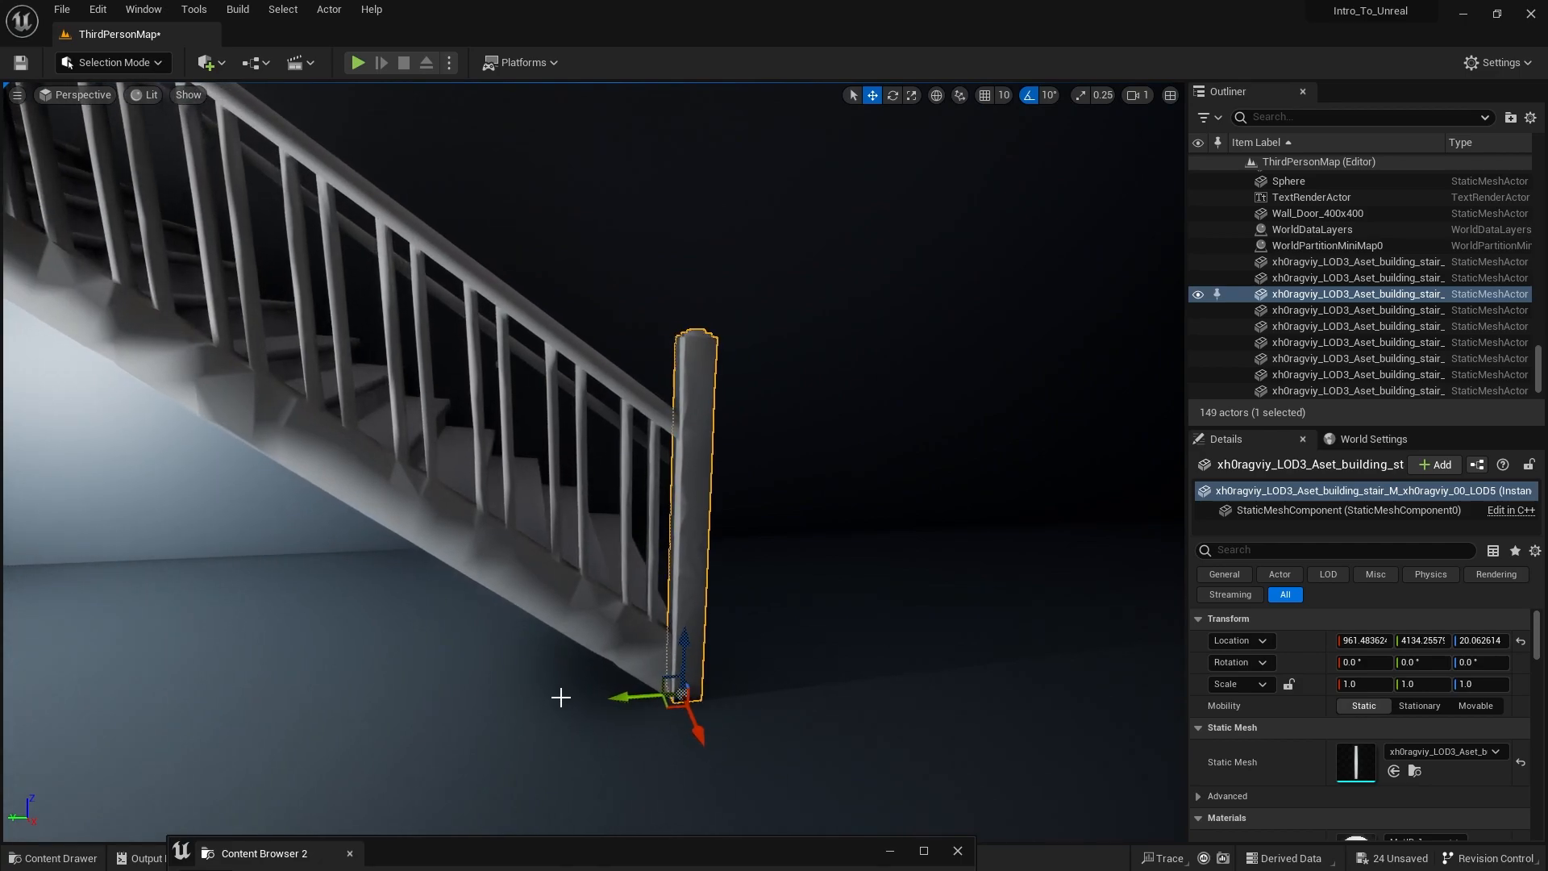
drag(622, 695, 625, 695)
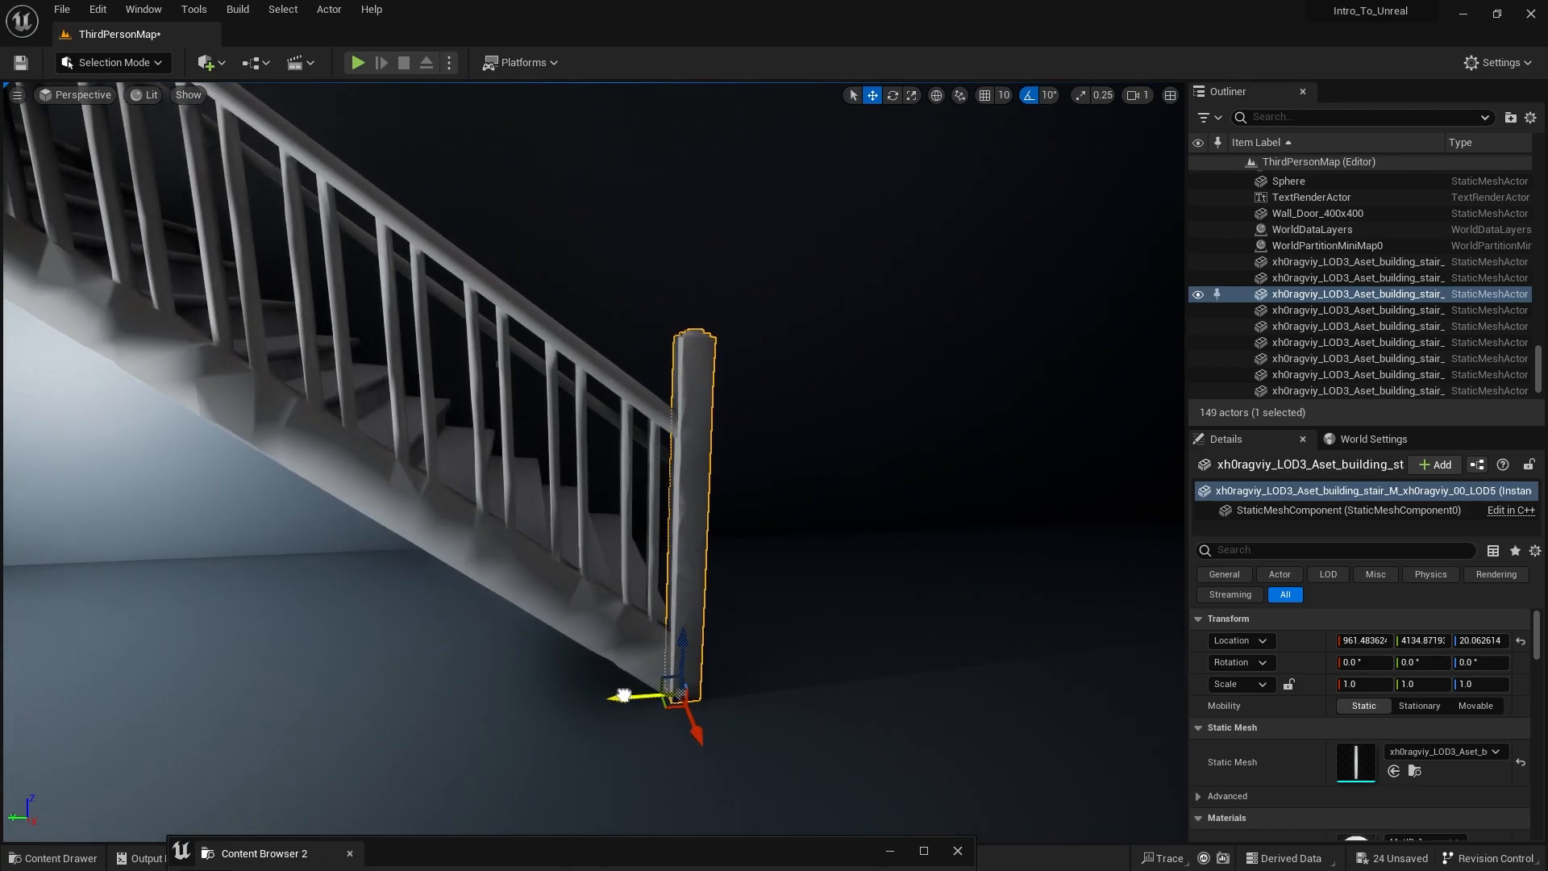
click(774, 713)
key(d)
right_drag(774, 713, 684, 577)
key(s)
key(w)
key(s)
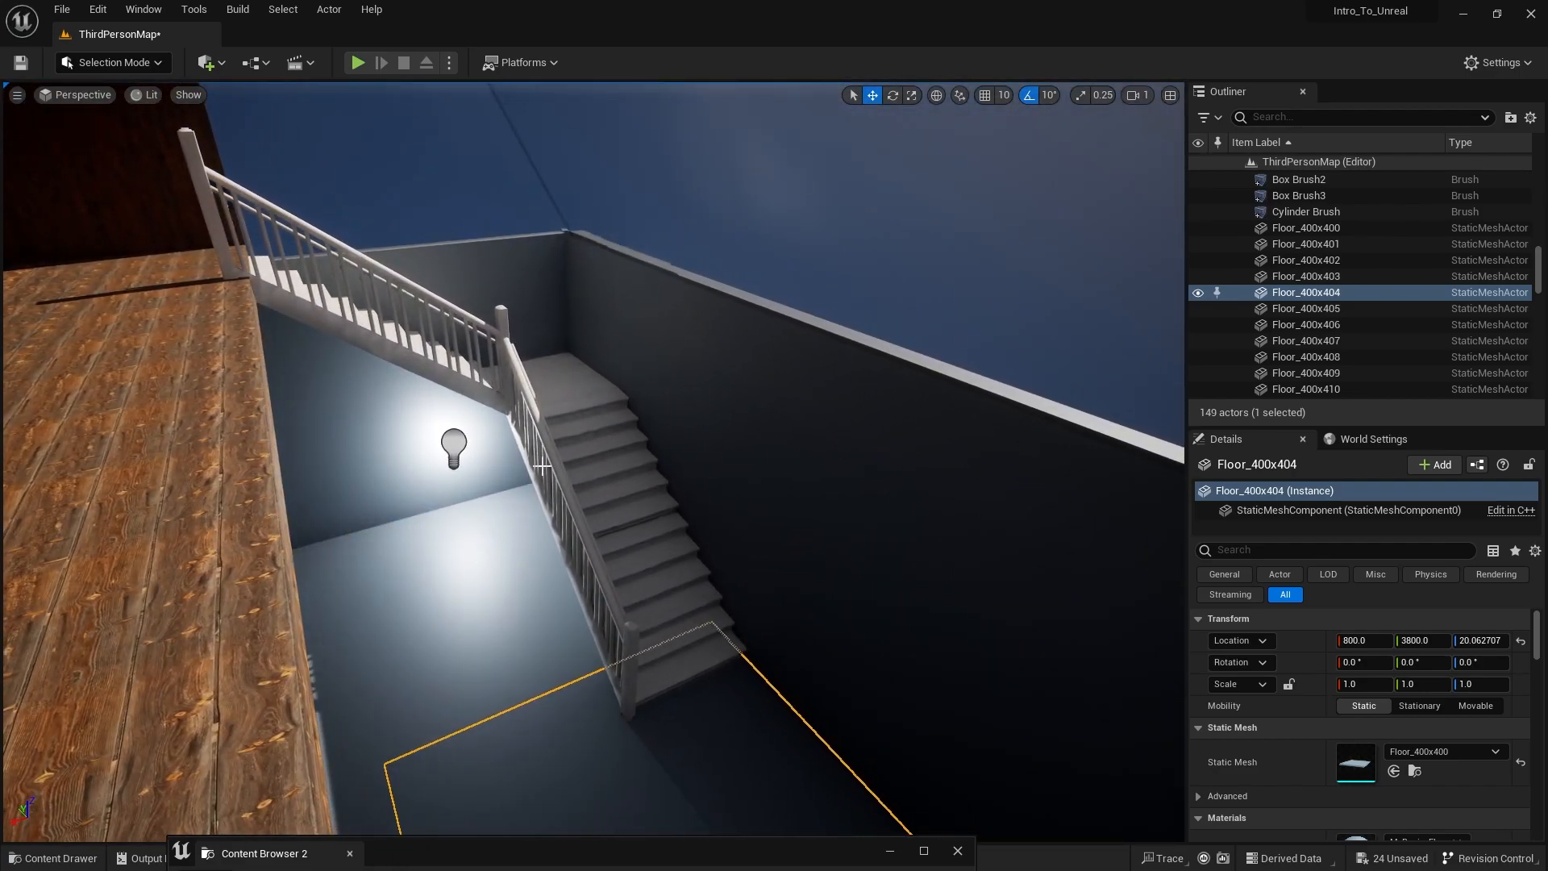
Step: Rename the MatID_1 material in the Stair folder as M_Stair
key(ctrl+space)
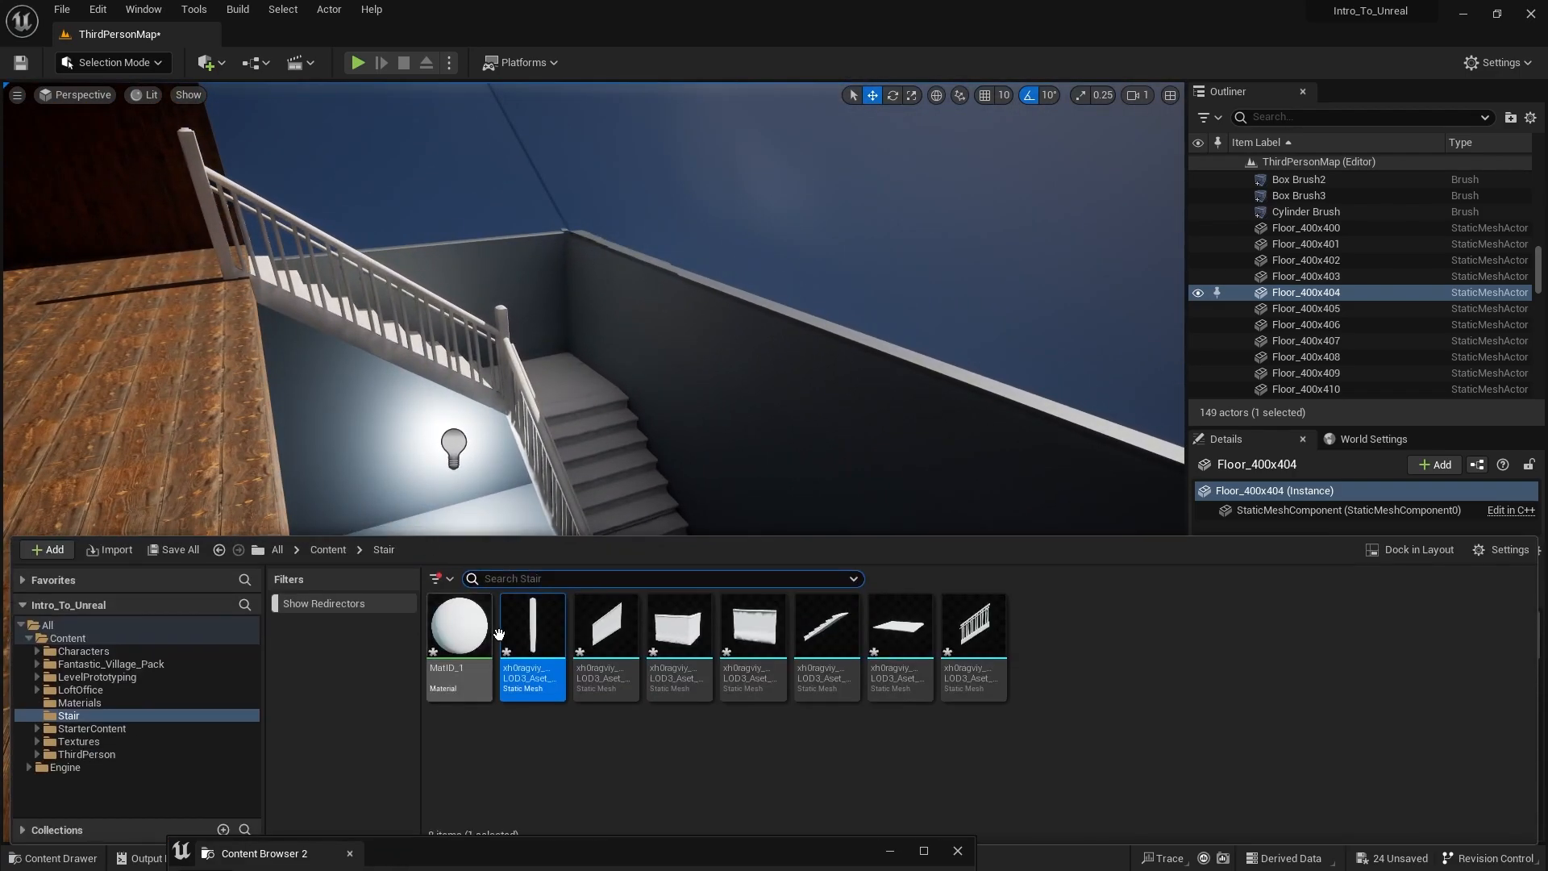
click(456, 653)
right_click(456, 654)
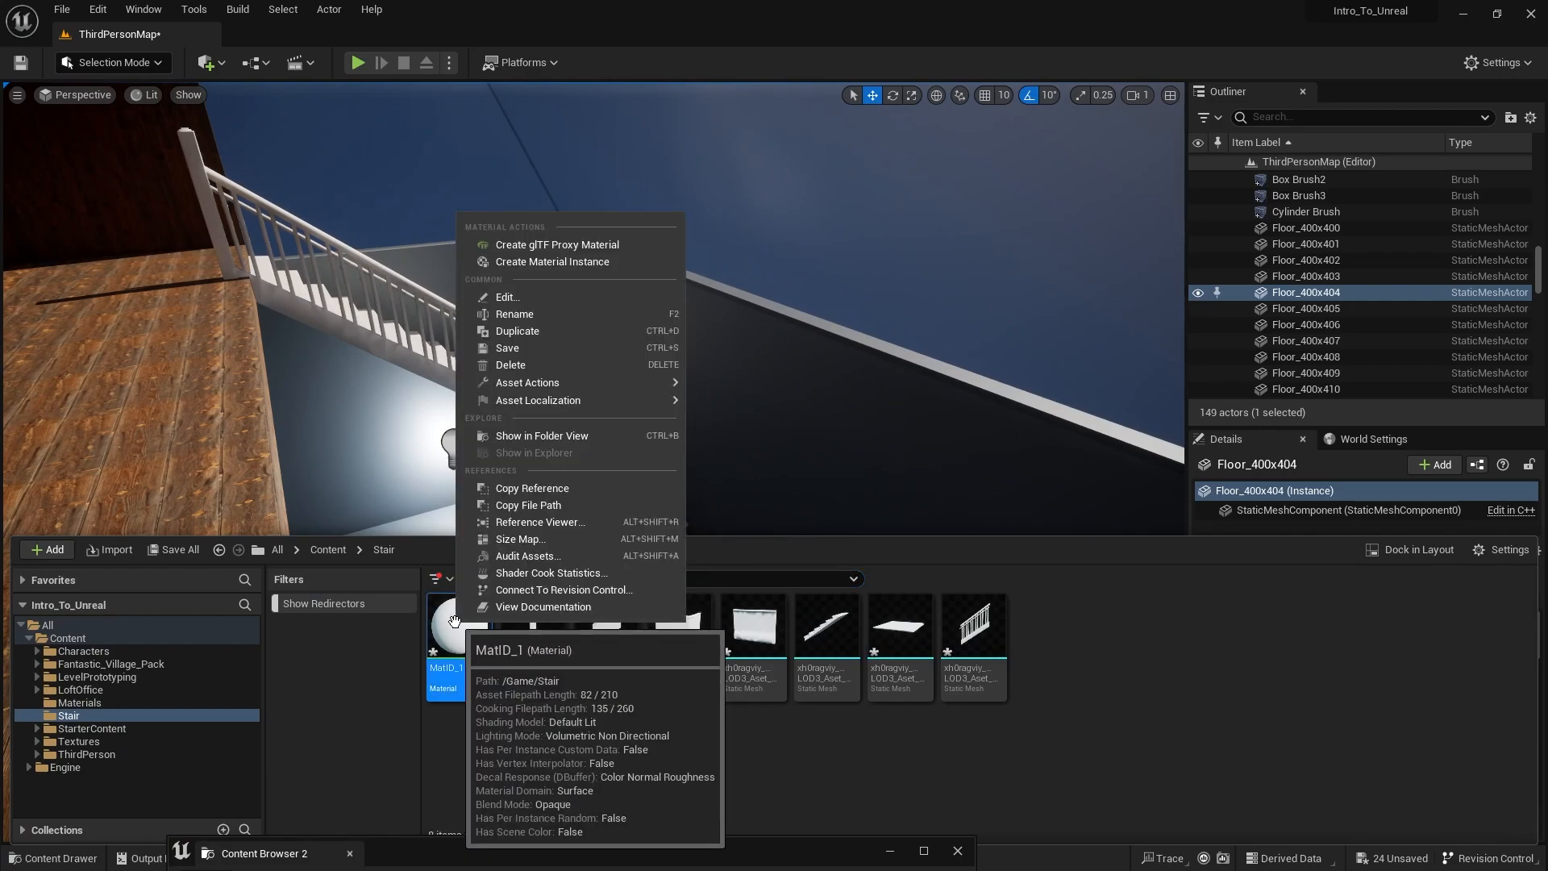
click(545, 308)
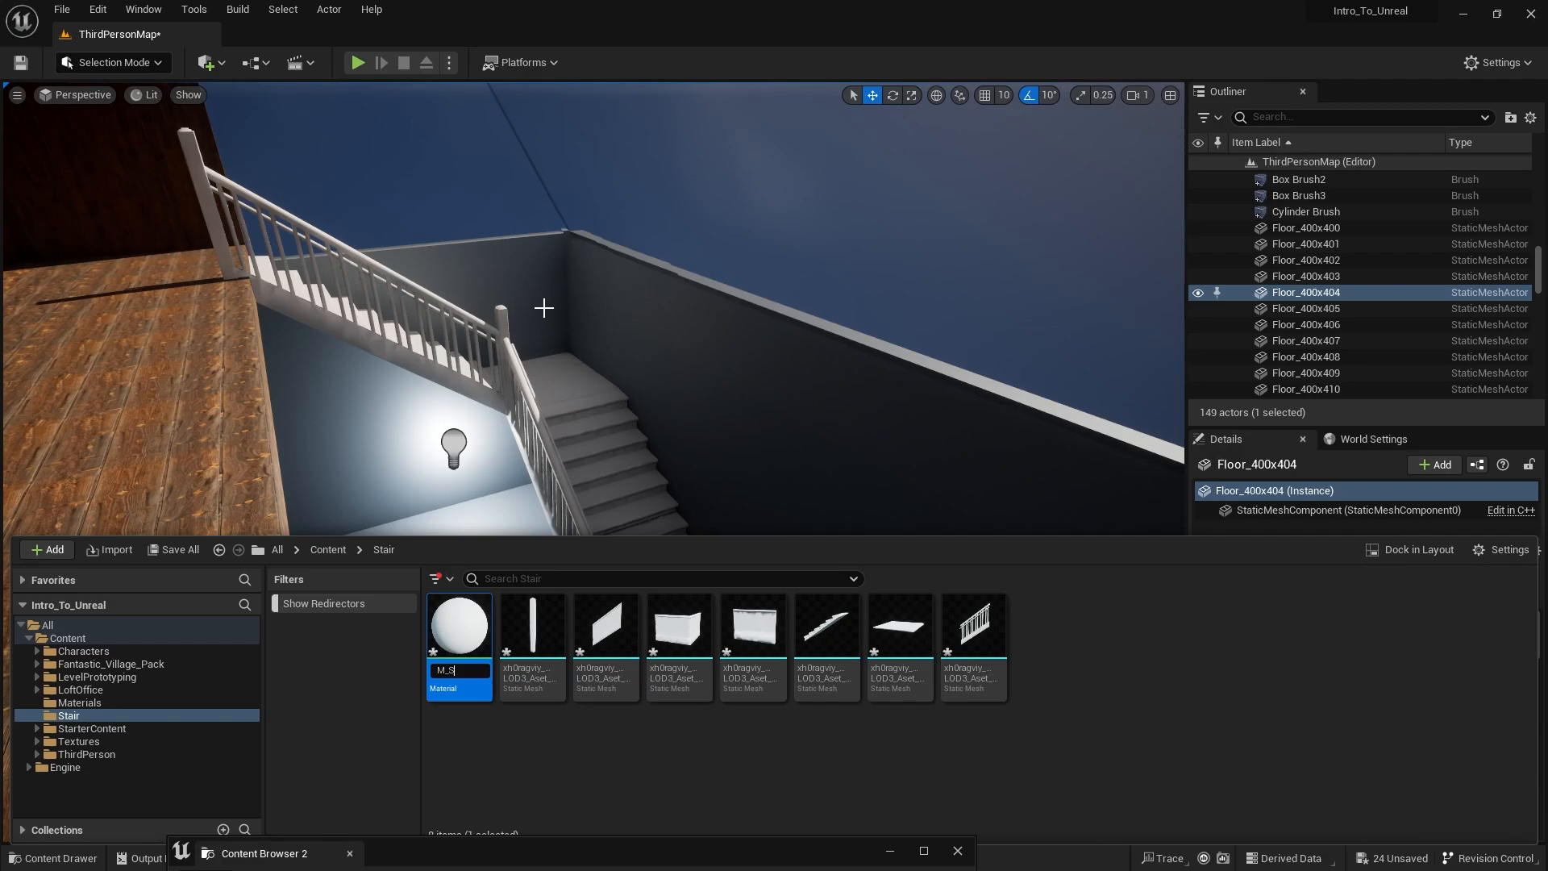
key(Return)
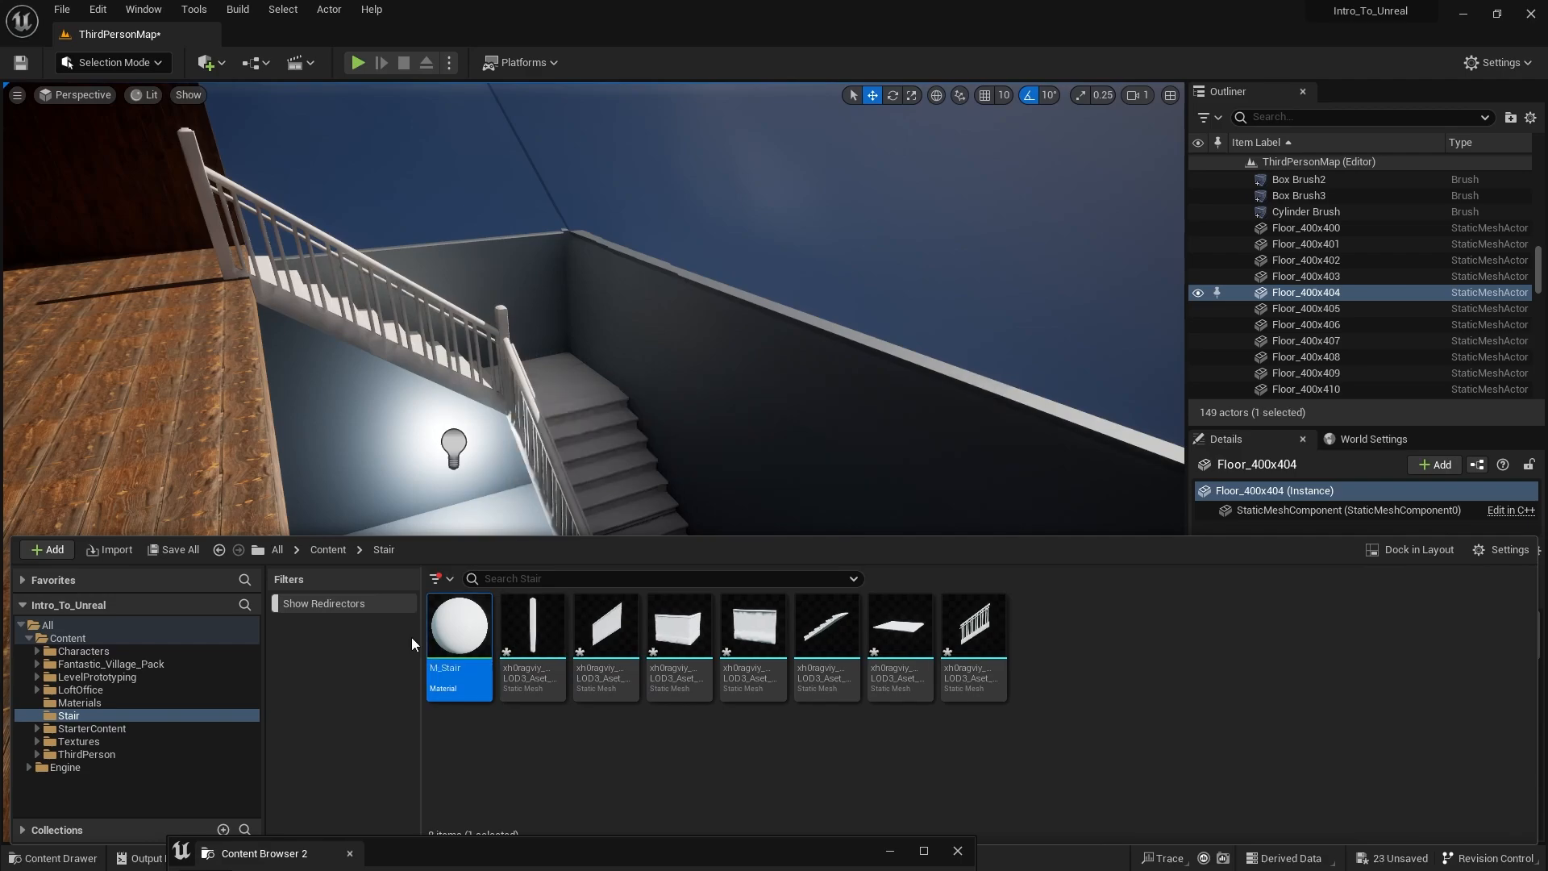
Step: Move the M_Stair material into the Materials folder and open that folder
drag(450, 629, 100, 707)
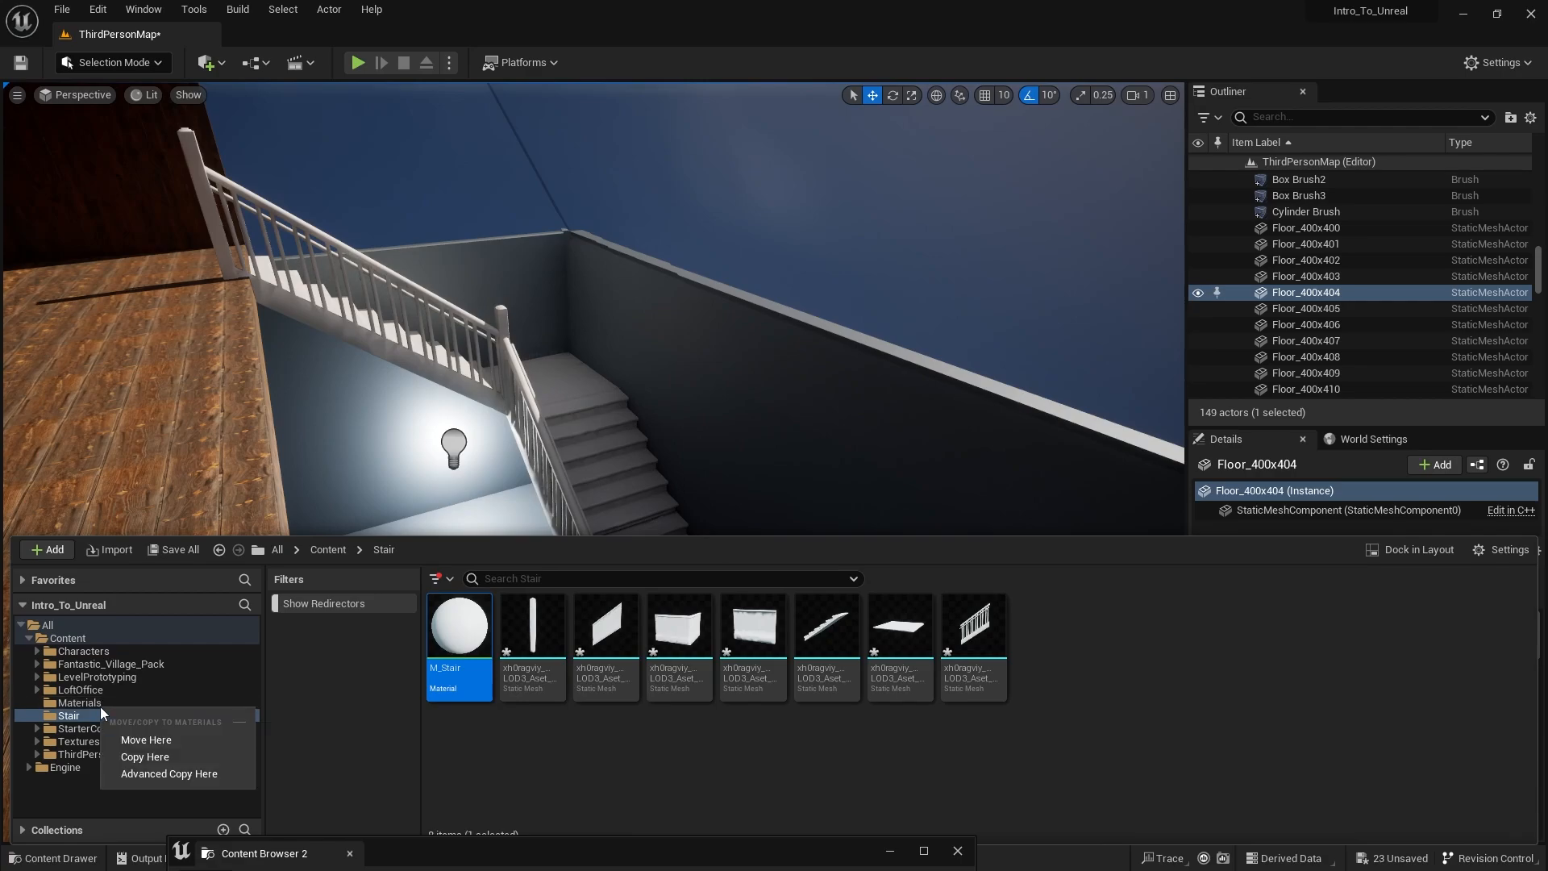
click(137, 738)
click(100, 702)
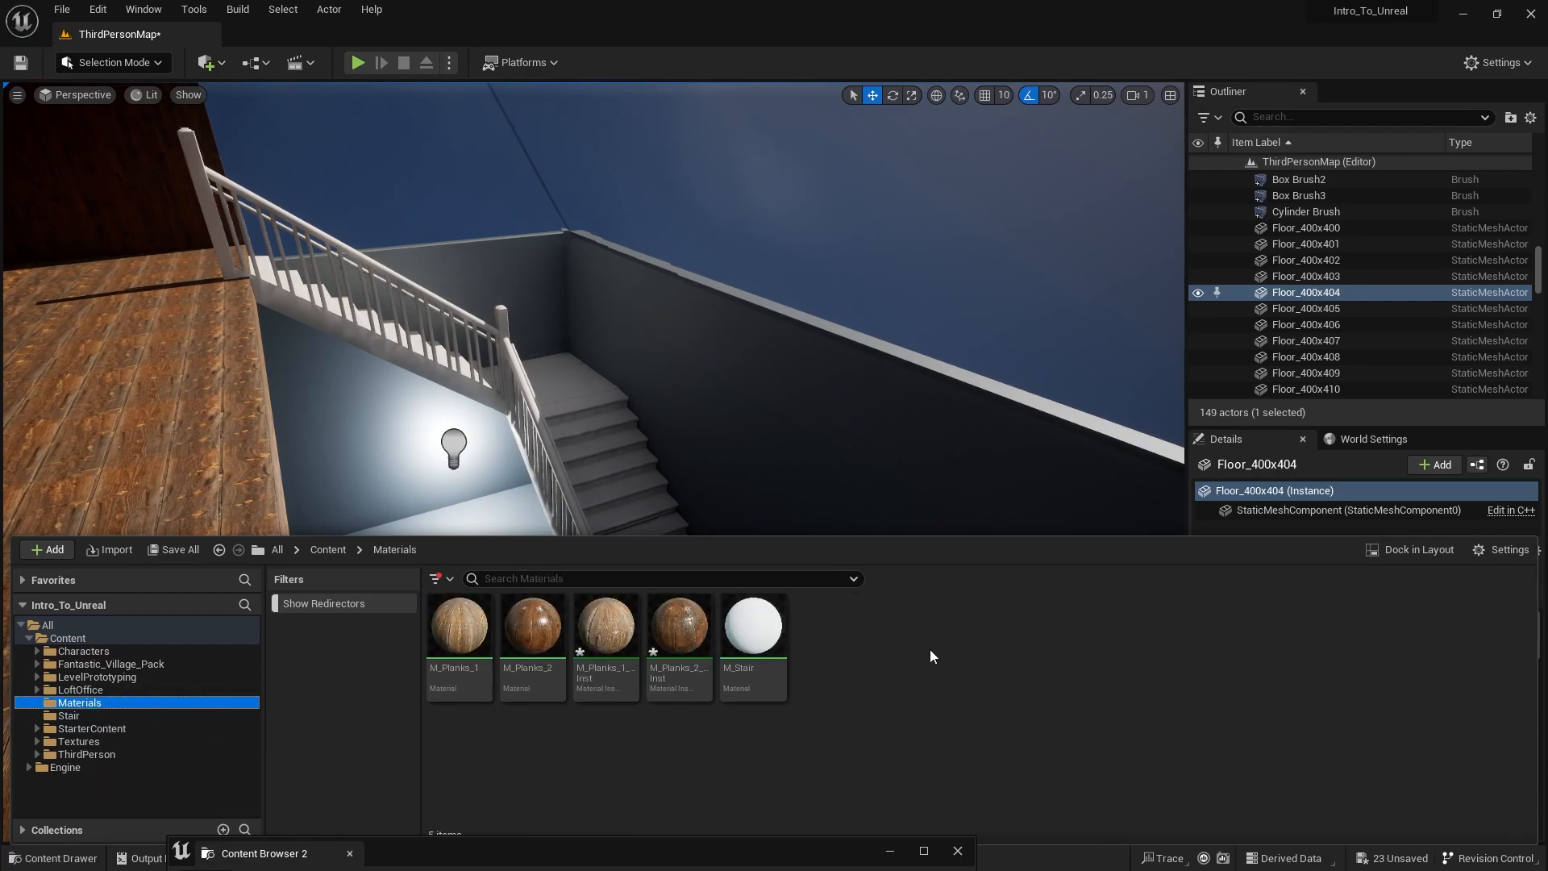
Step: Open the M_Stair material graph and arrange its window alongside the Building_Stair_xh0ragviy_8K_3d_ms download folder
double_click(770, 633)
scroll(504, 520, down, 2)
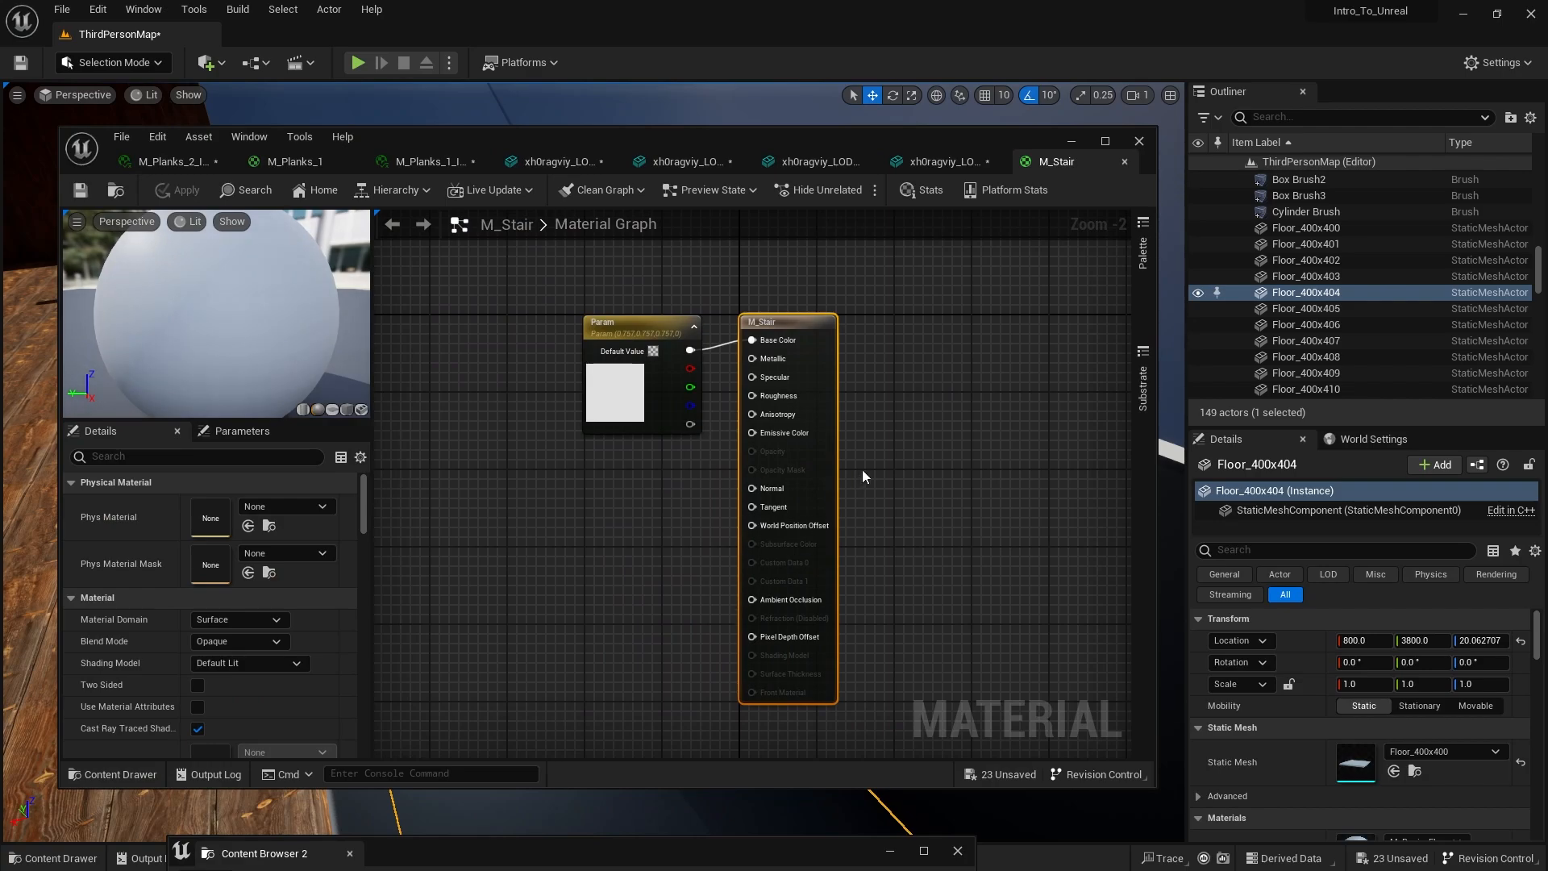
drag(1547, 234, 1131, 257)
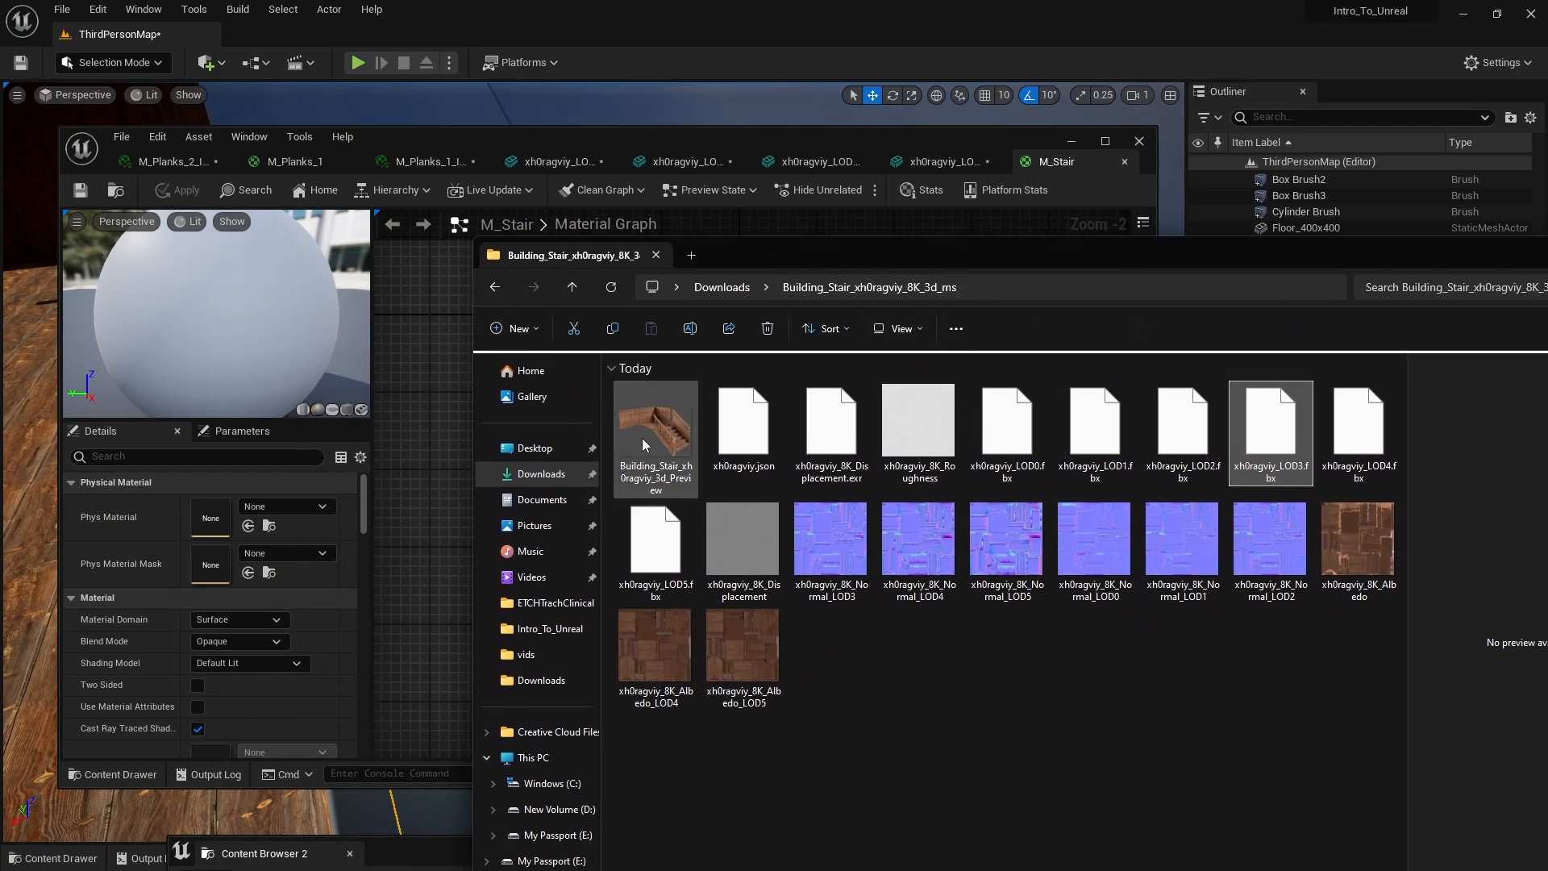
drag(855, 131, 823, 110)
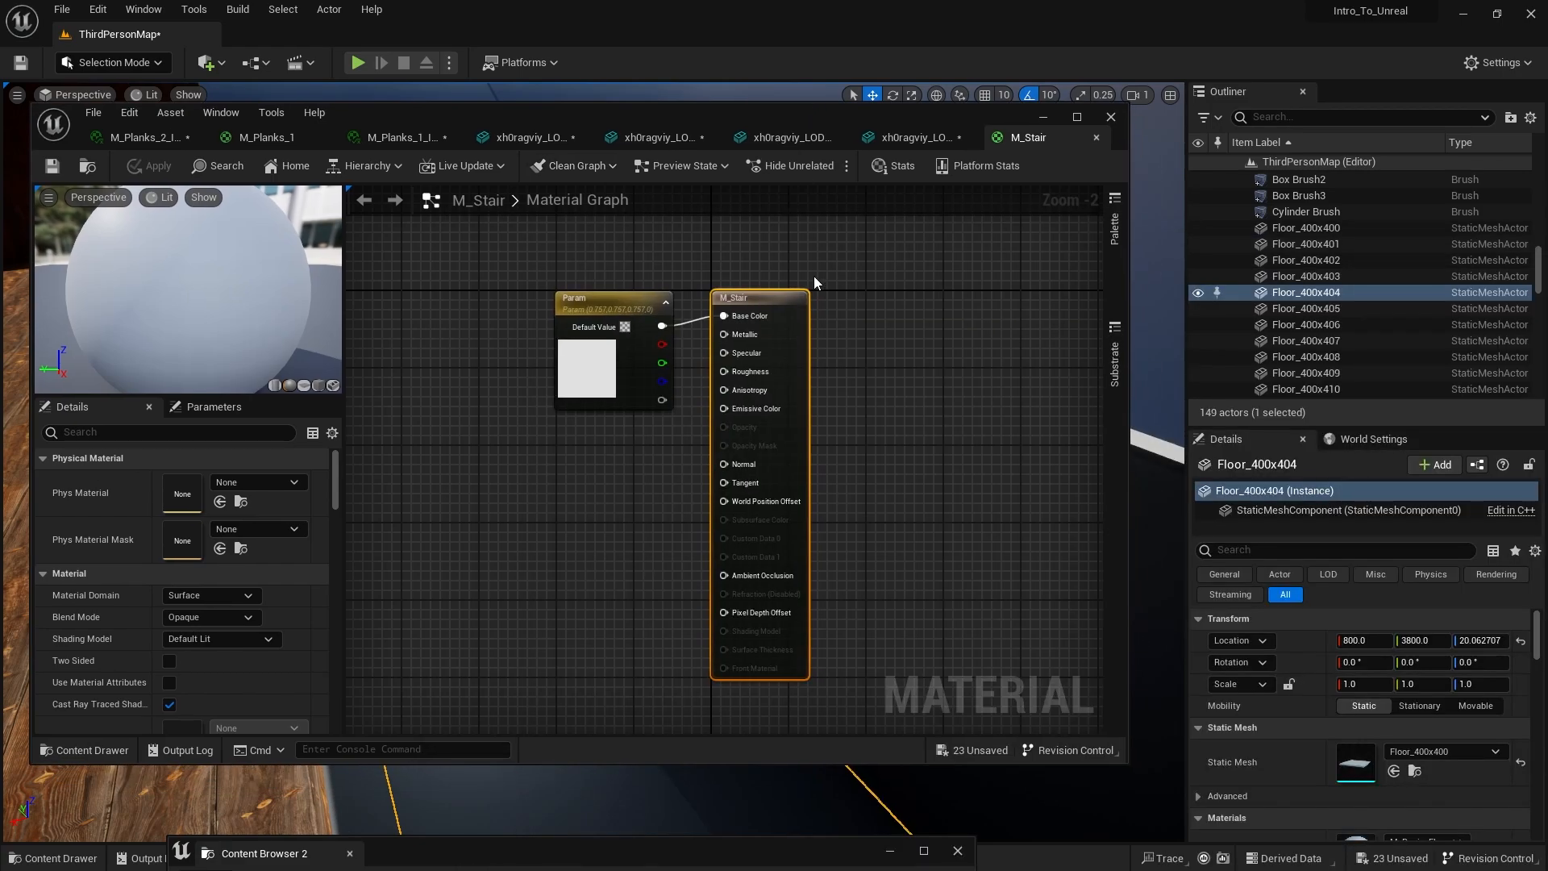
Step: Import the xh0ragviy_8K_Normal_LOD3 image from the stair download folder into the project's Textures folder
key(ctrl+space)
click(363, 532)
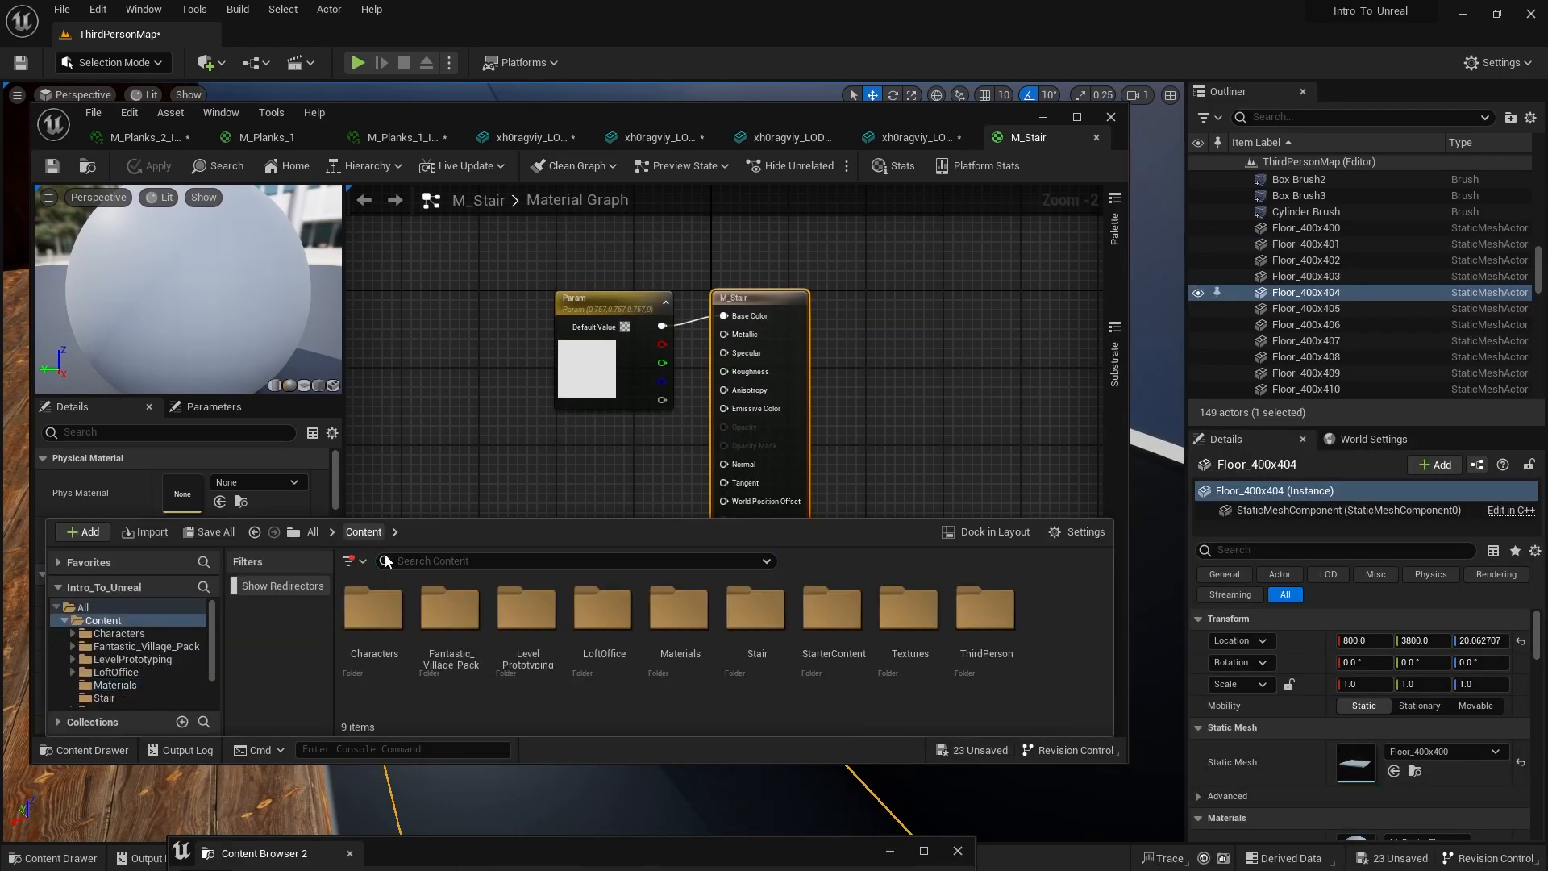
double_click(885, 674)
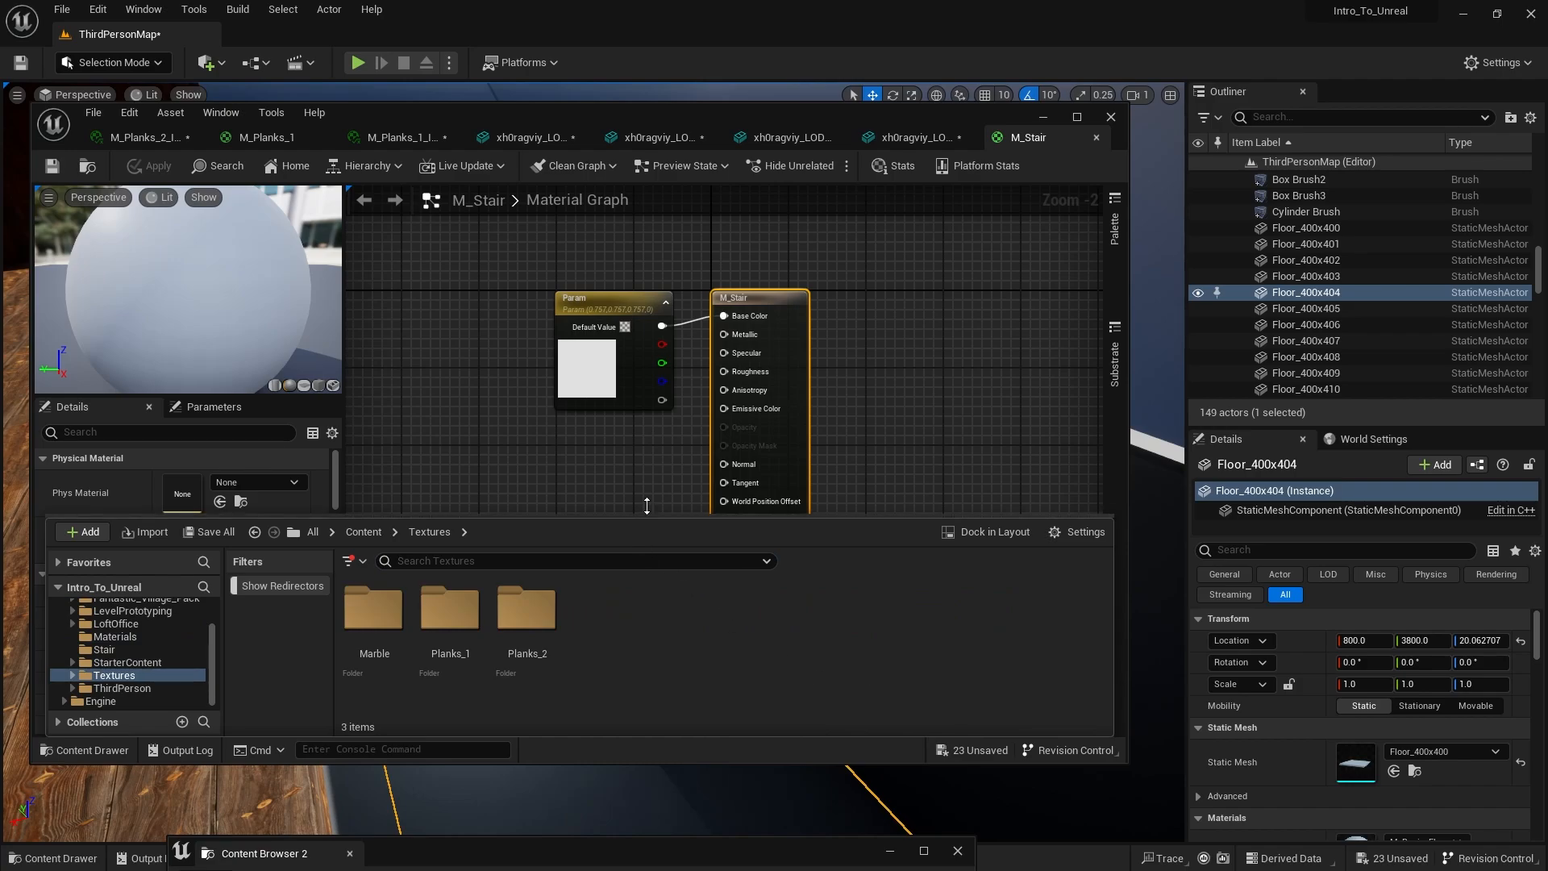
drag(645, 518, 694, 443)
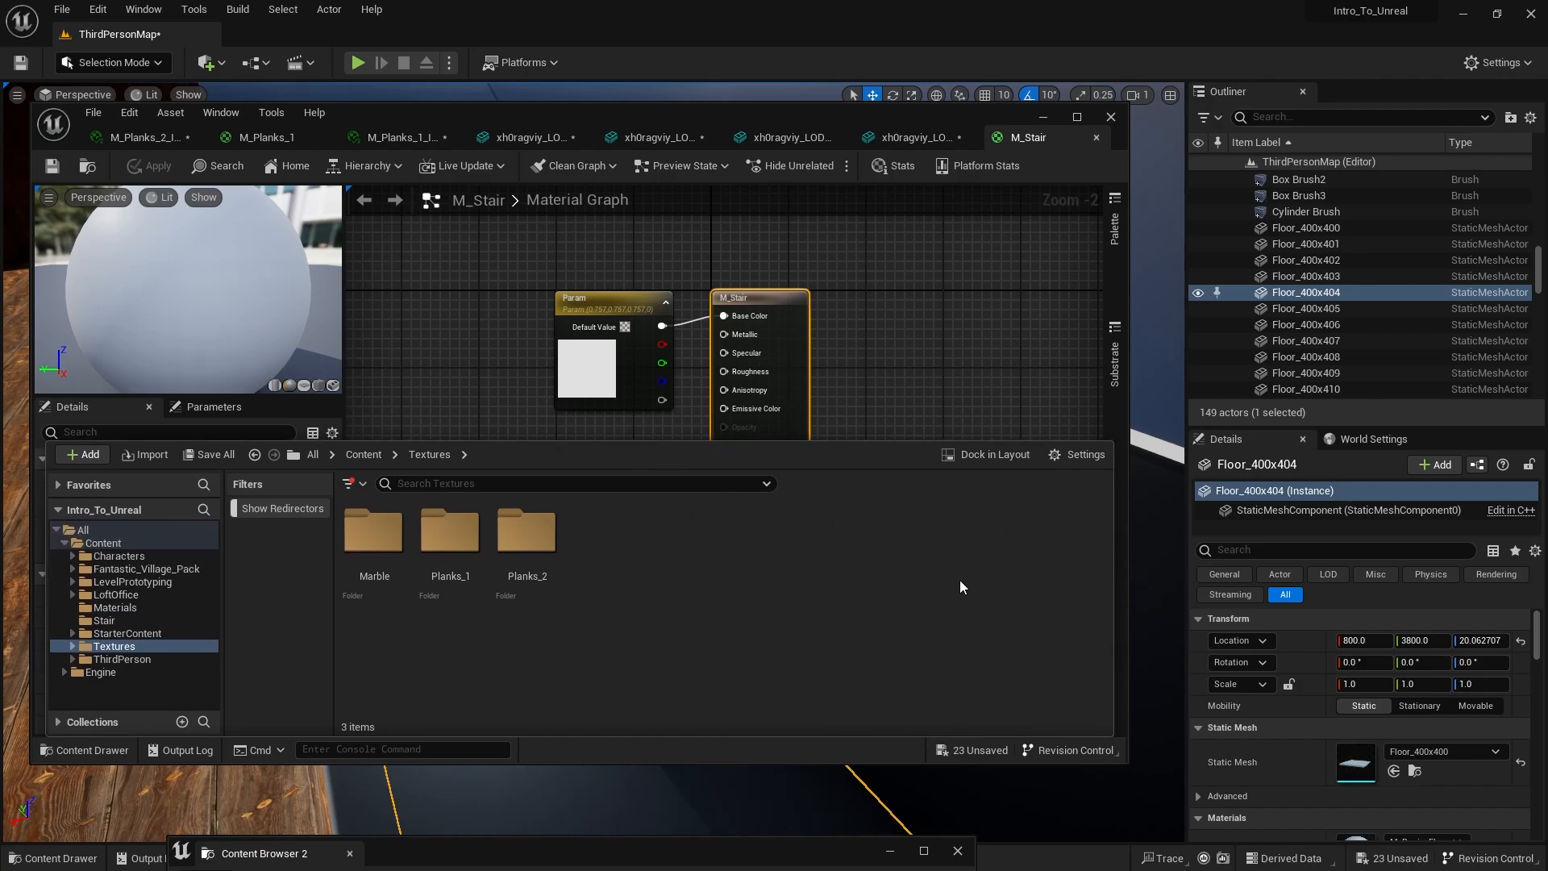
key(alt+Tab)
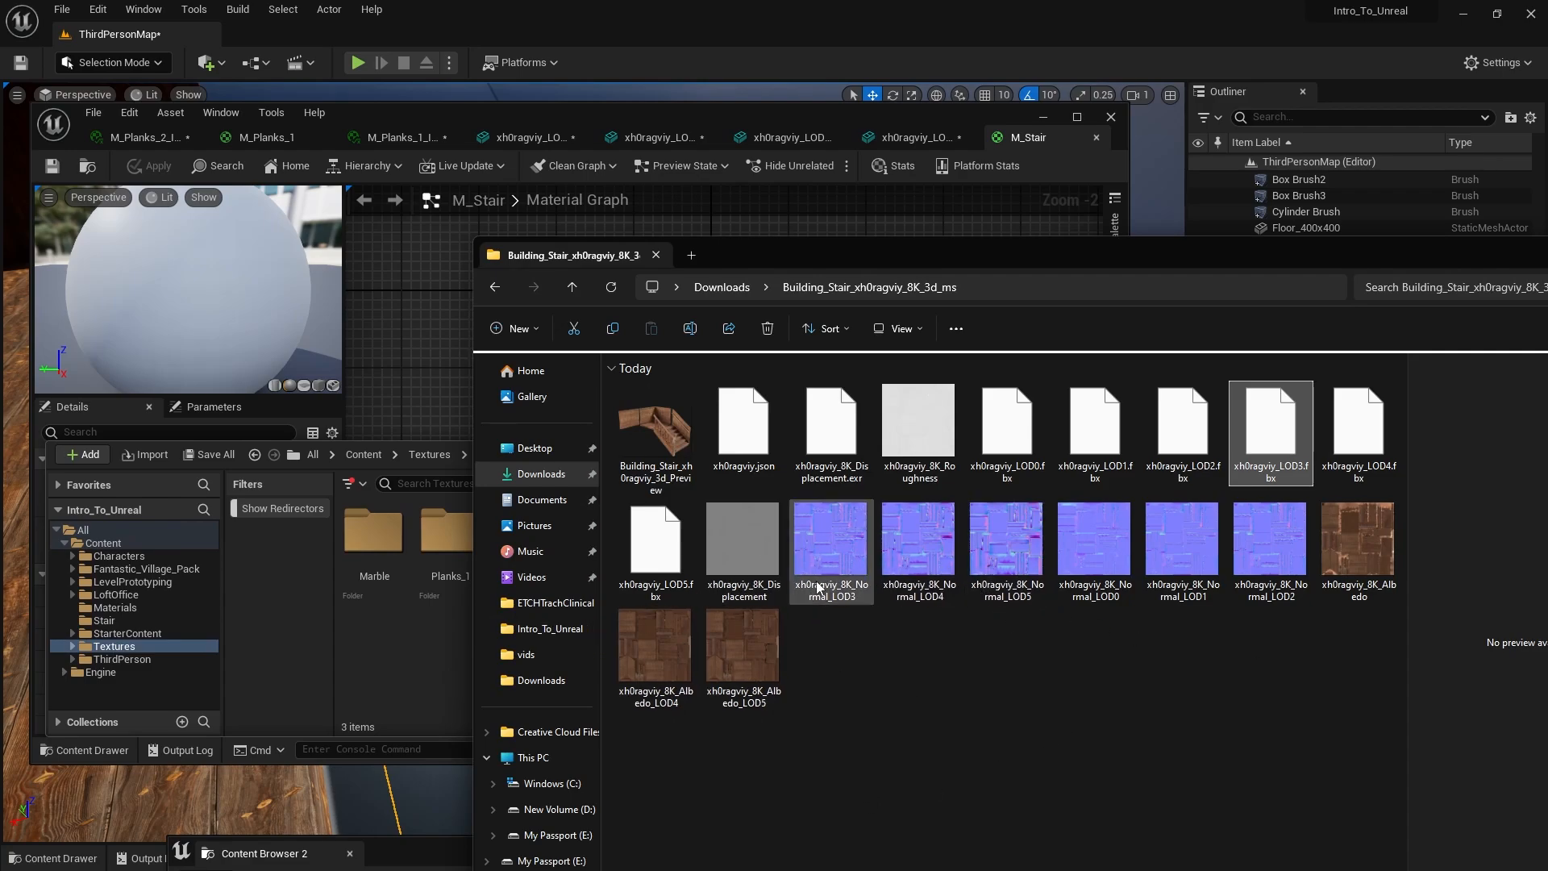
click(862, 574)
drag(839, 562, 454, 648)
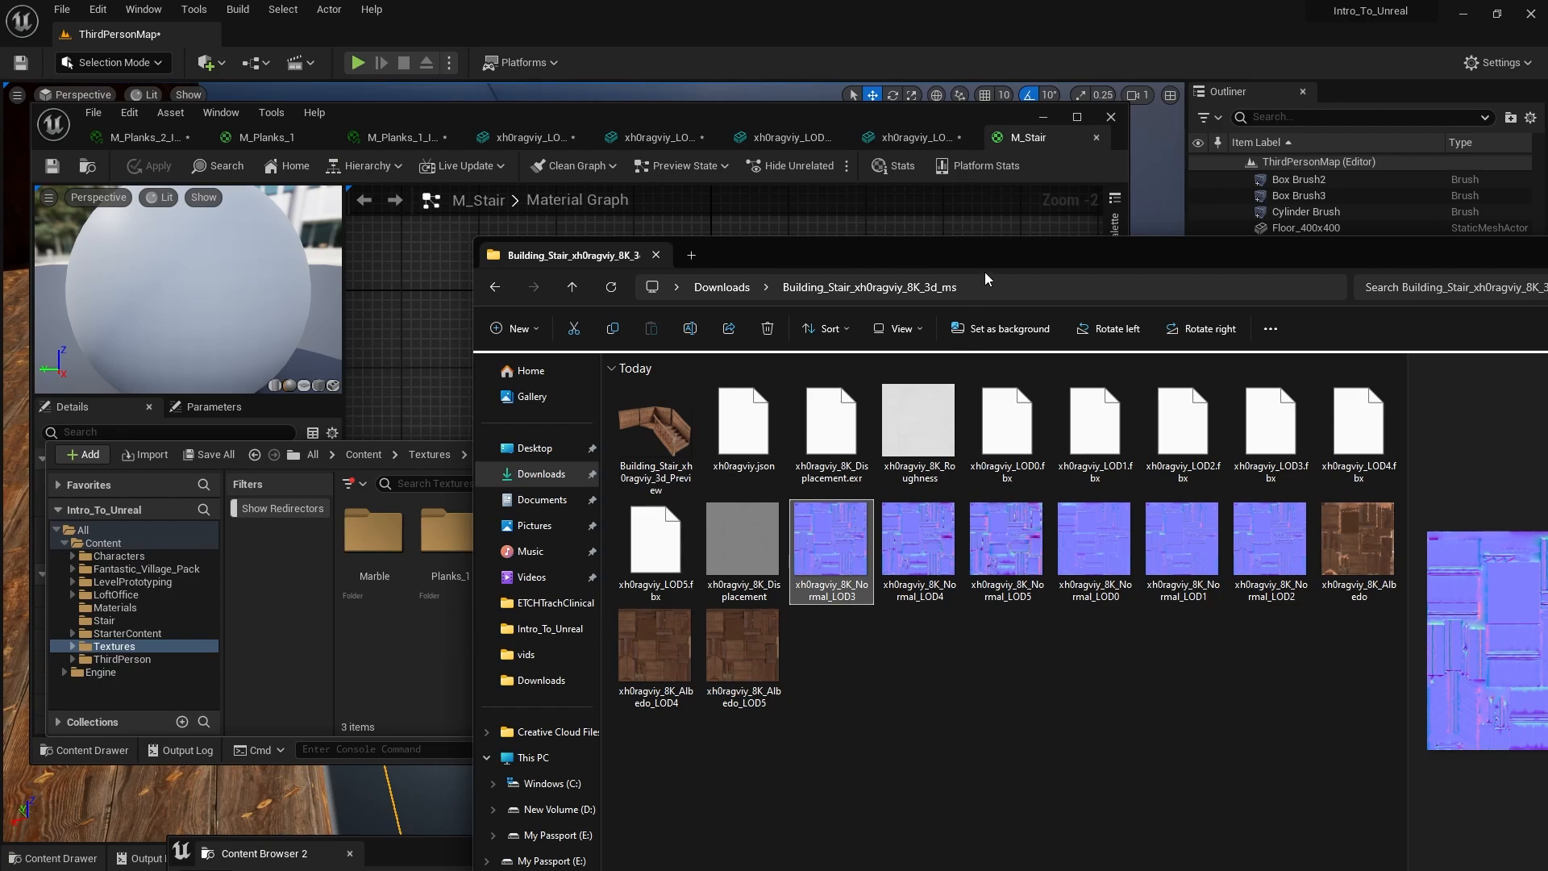
drag(1072, 264, 1329, 554)
click(913, 392)
key(ctrl+space)
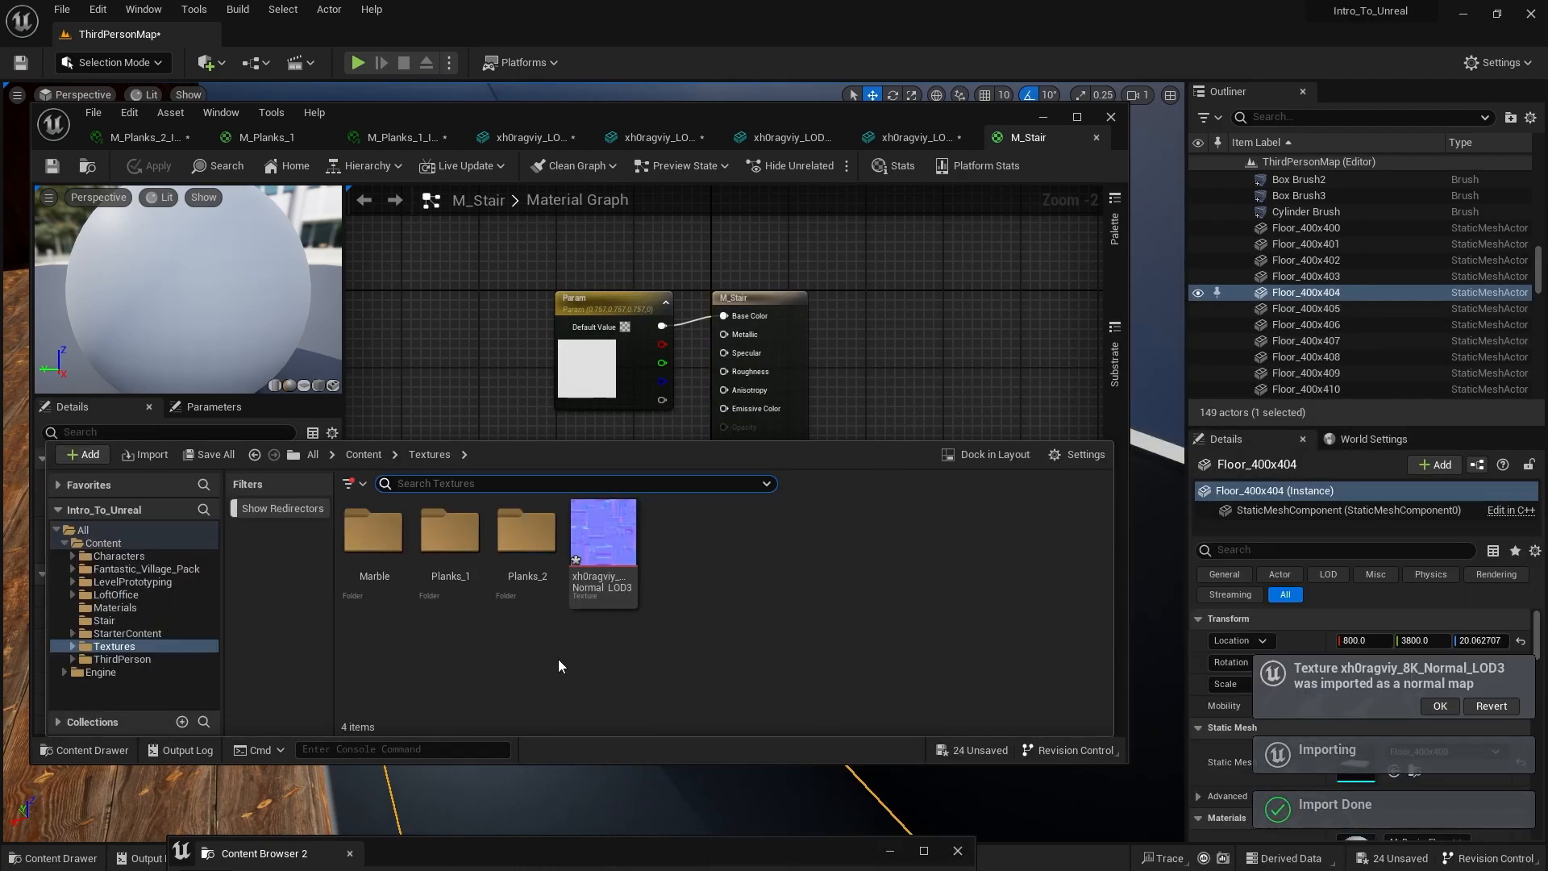
Step: Import the xh0ragviy_8K_Roughness and xh0ragviy_8K_Albedo images from the stair download folder into the Textures folder
key(alt+Tab)
drag(1212, 536, 1039, 337)
click(1020, 513)
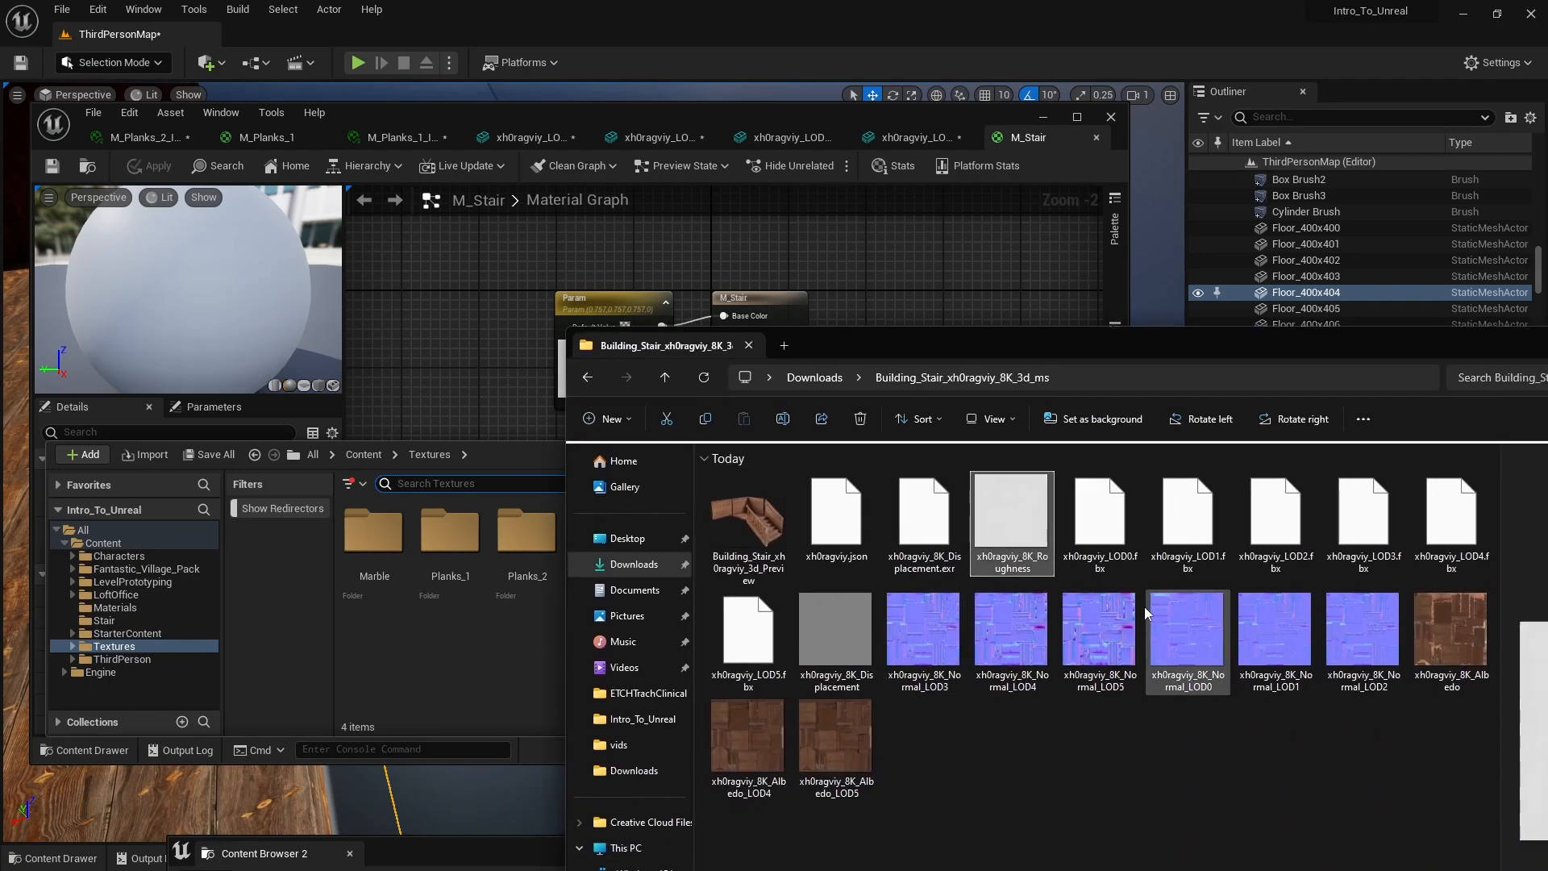
ctrl+click(1464, 688)
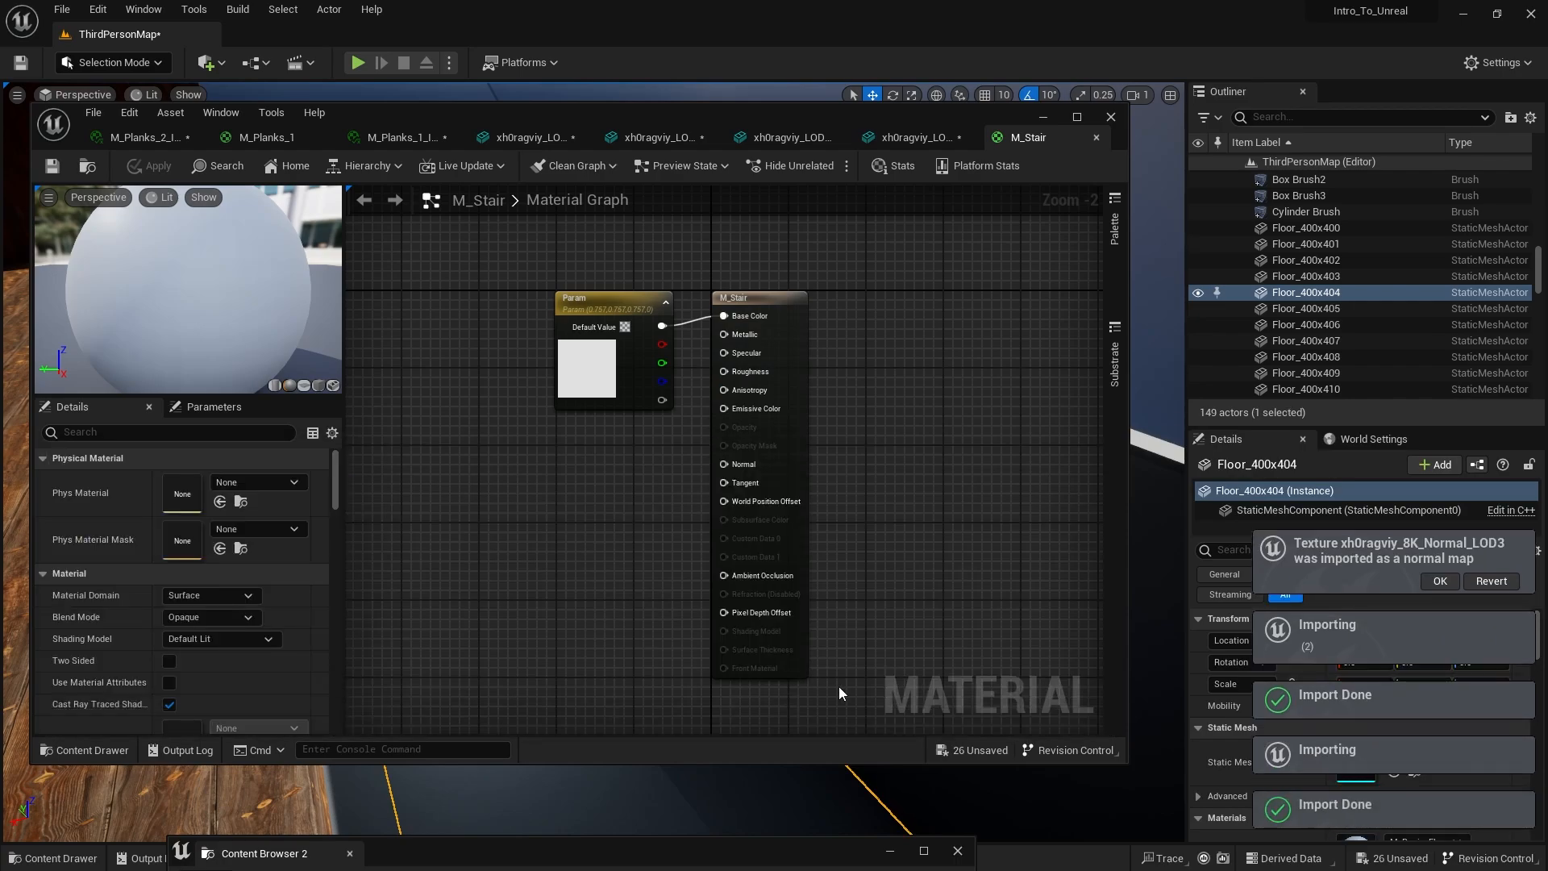
key(ctrl+space)
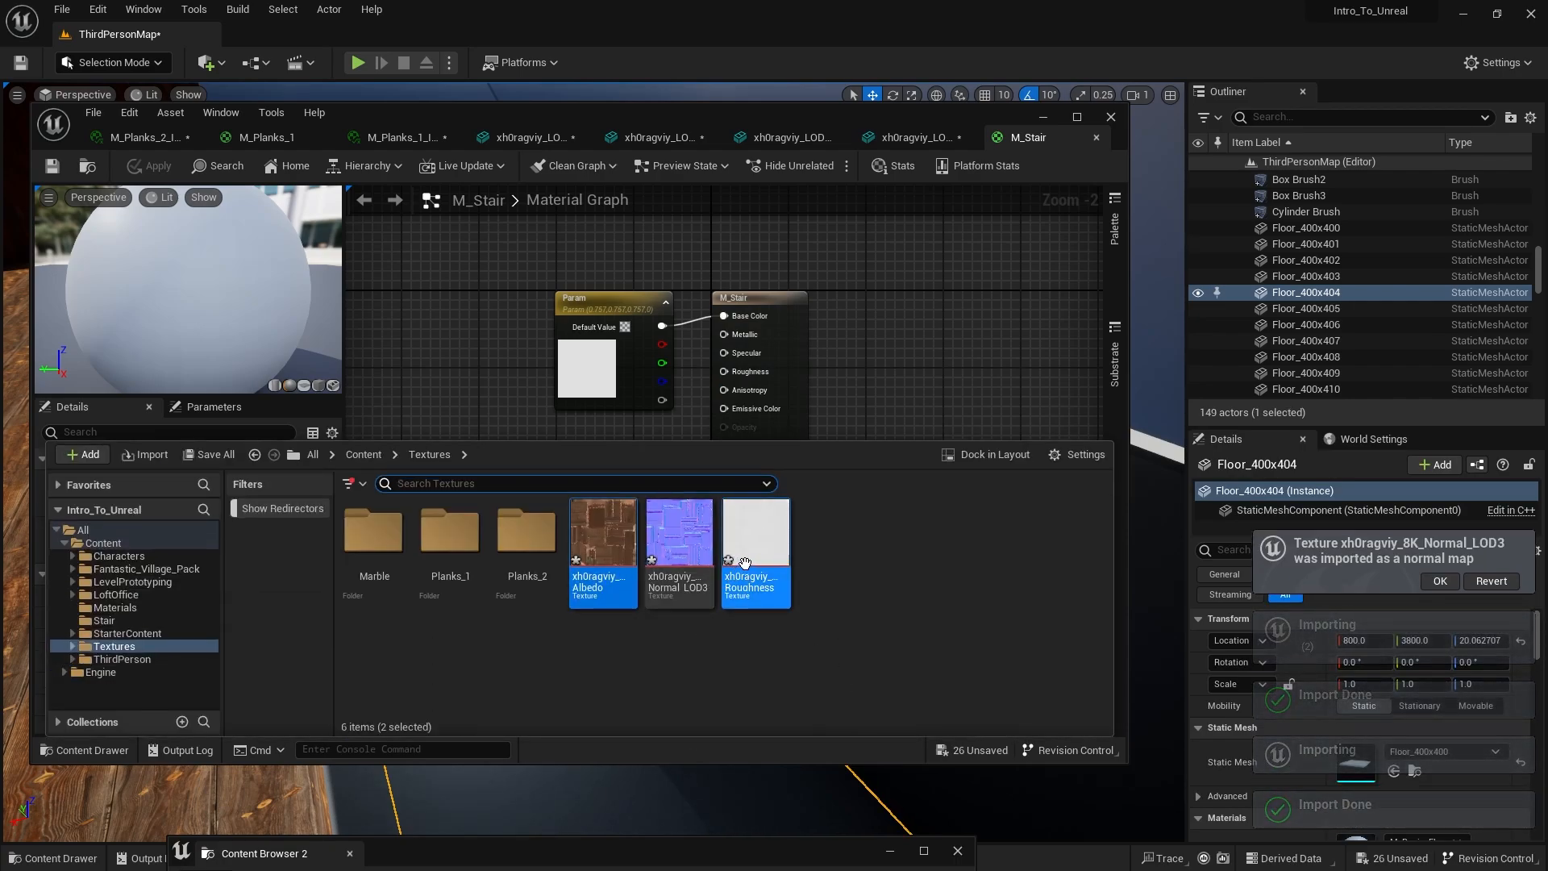
Step: Create a new folder named Stairs inside the Textures folder
right_click(865, 624)
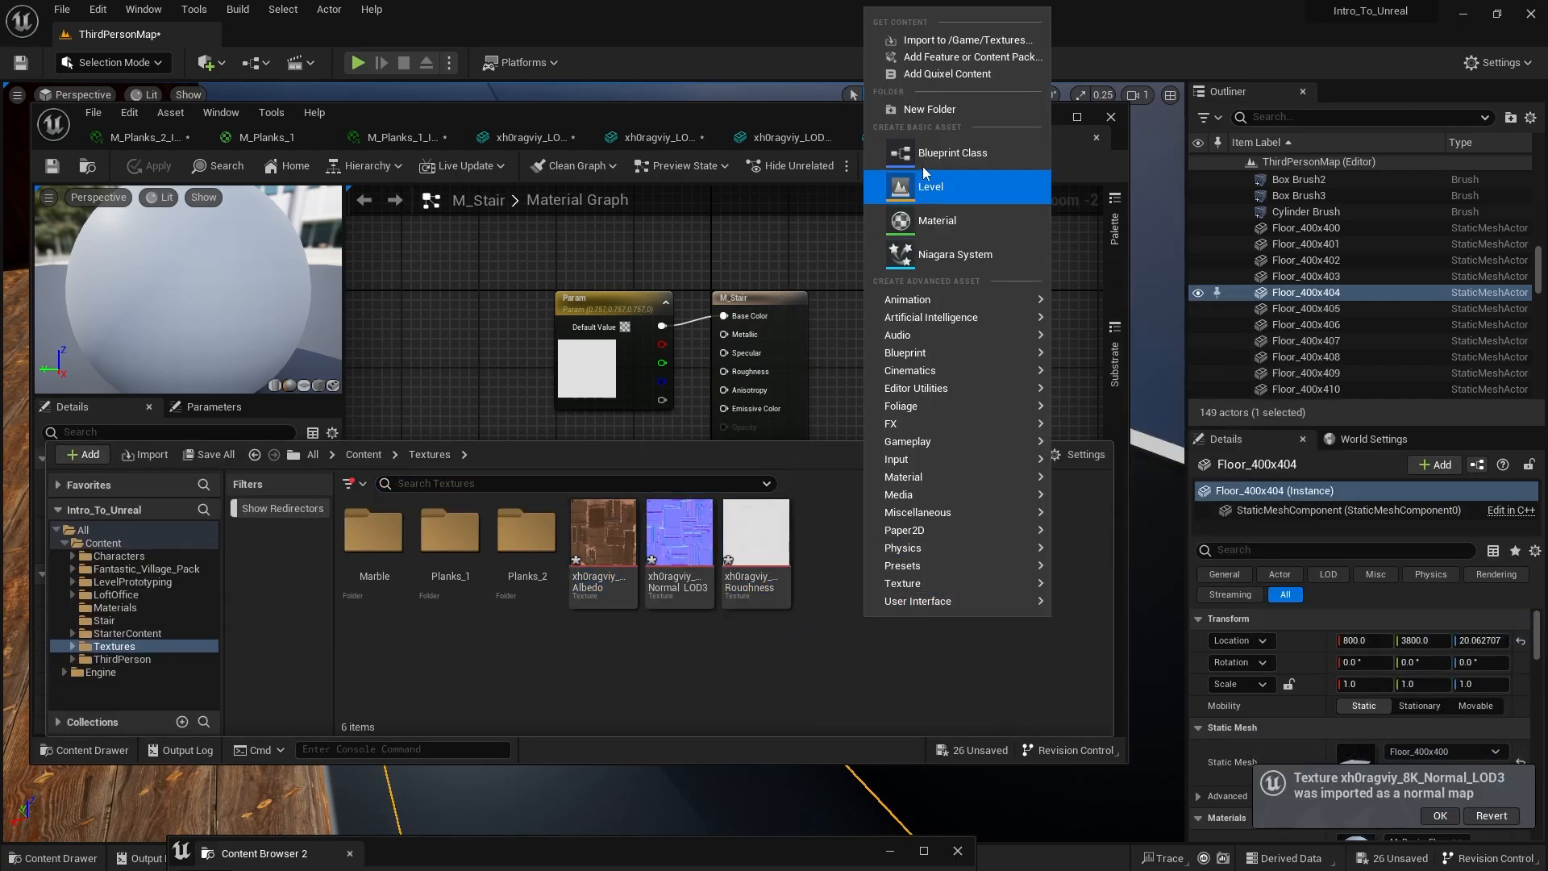
click(944, 120)
text(Stair)
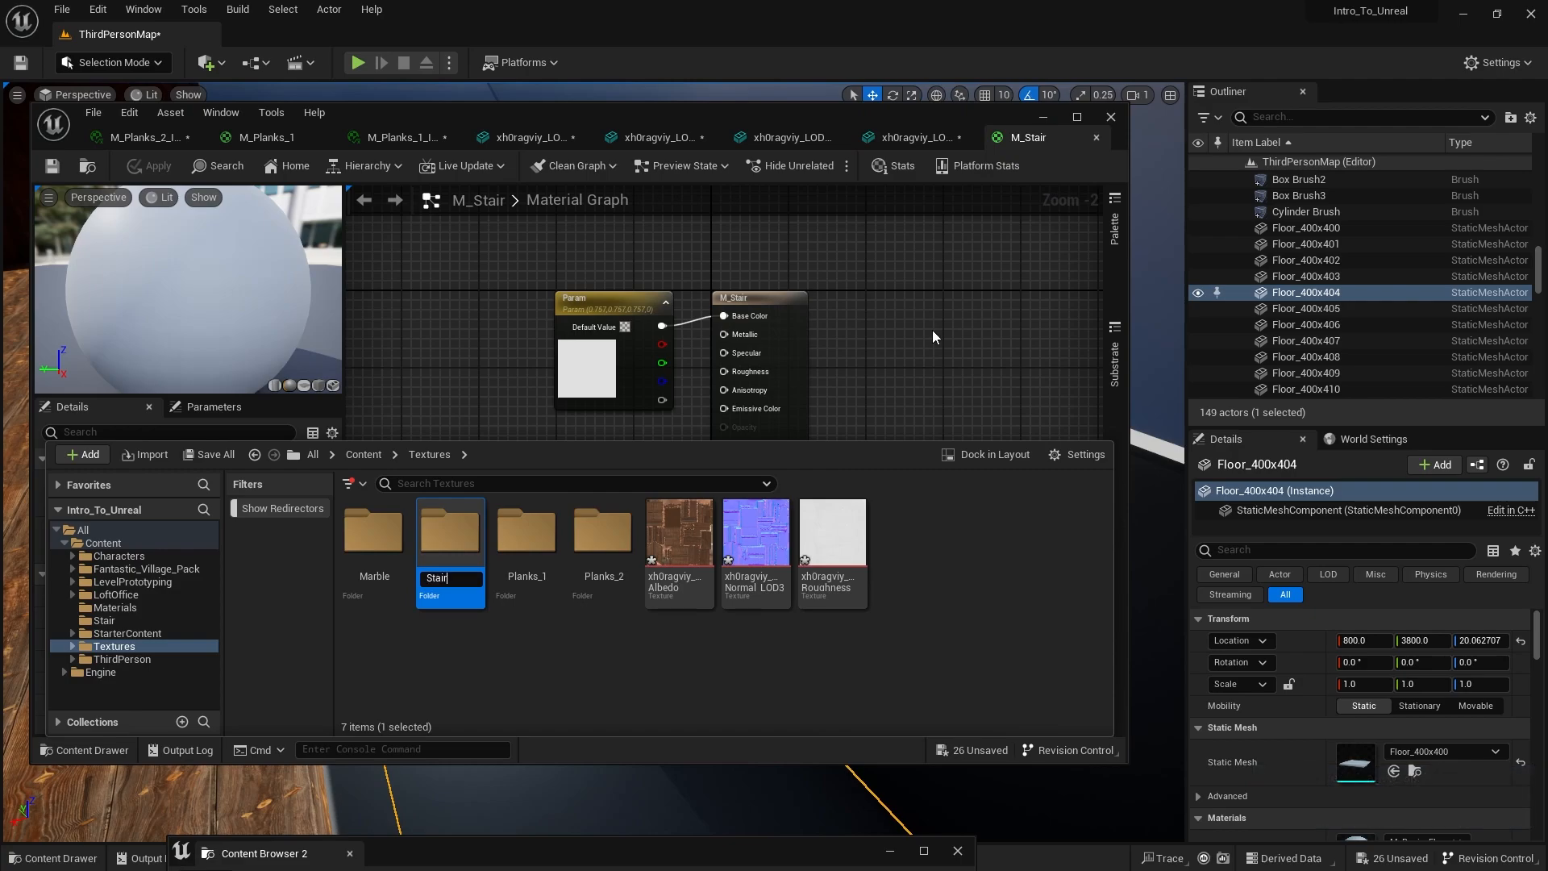
text(s)
key(Return)
Step: Move the imported stair Albedo, Normal_LOD3 and Roughness textures into the Stairs folder and open that folder
click(680, 537)
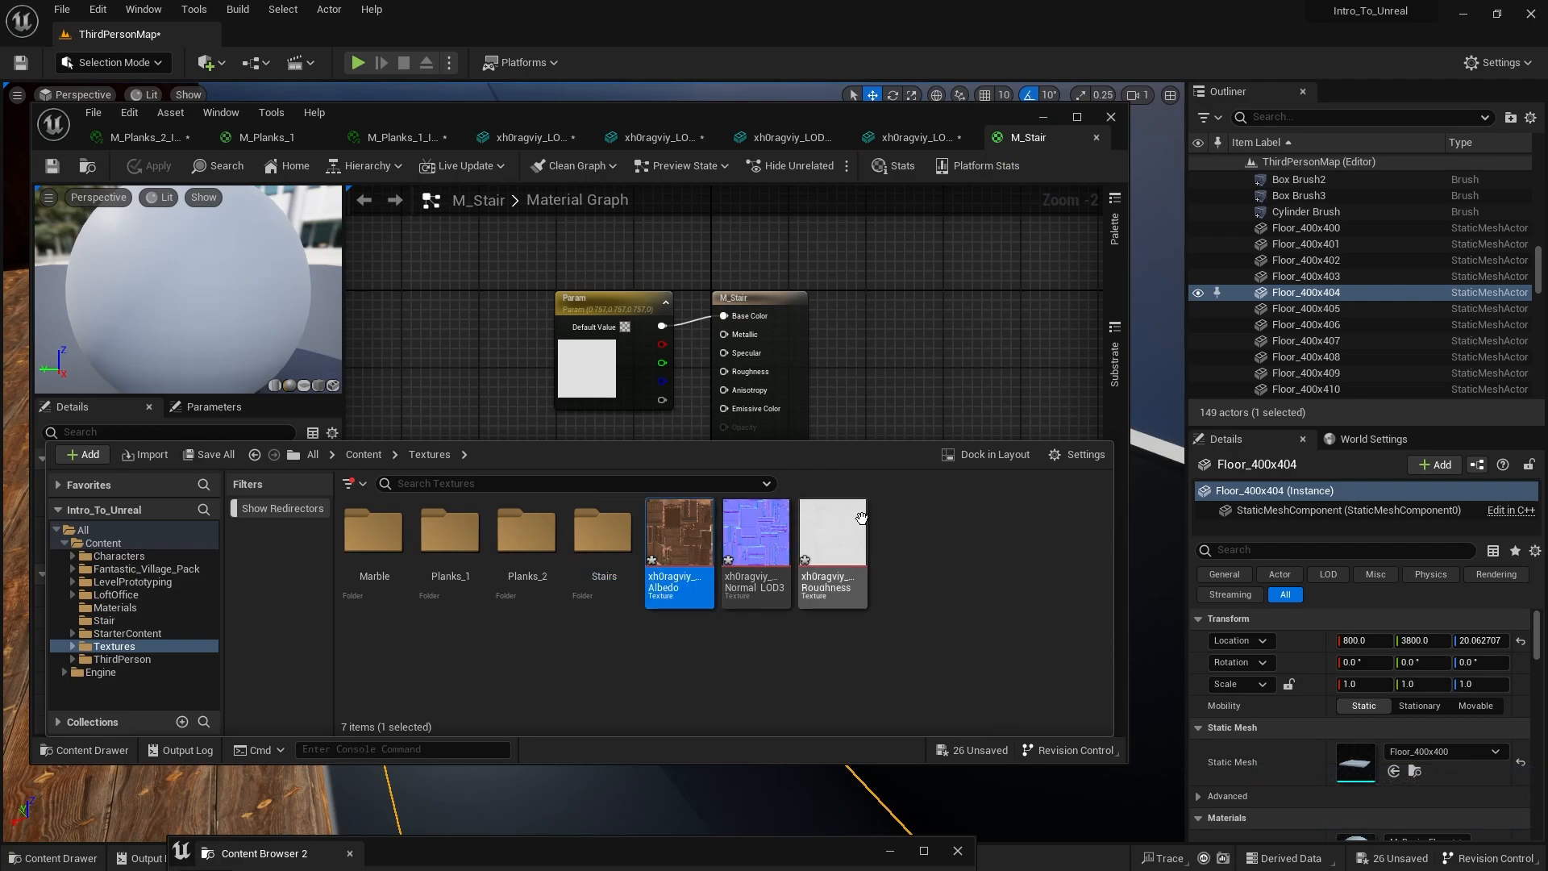
shift+click(862, 518)
drag(861, 517, 610, 566)
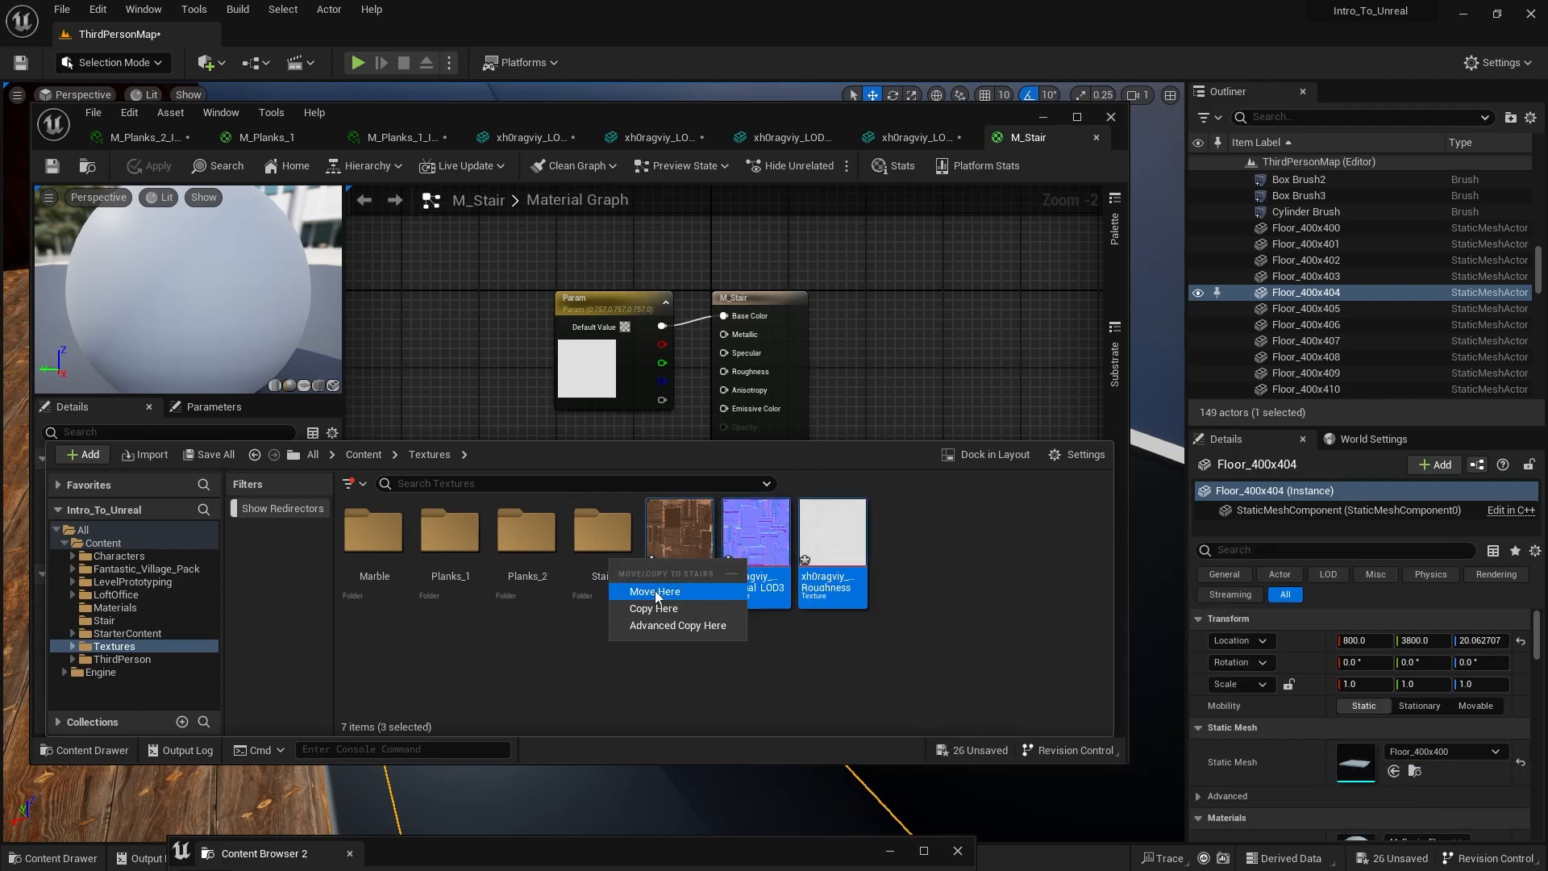
click(654, 591)
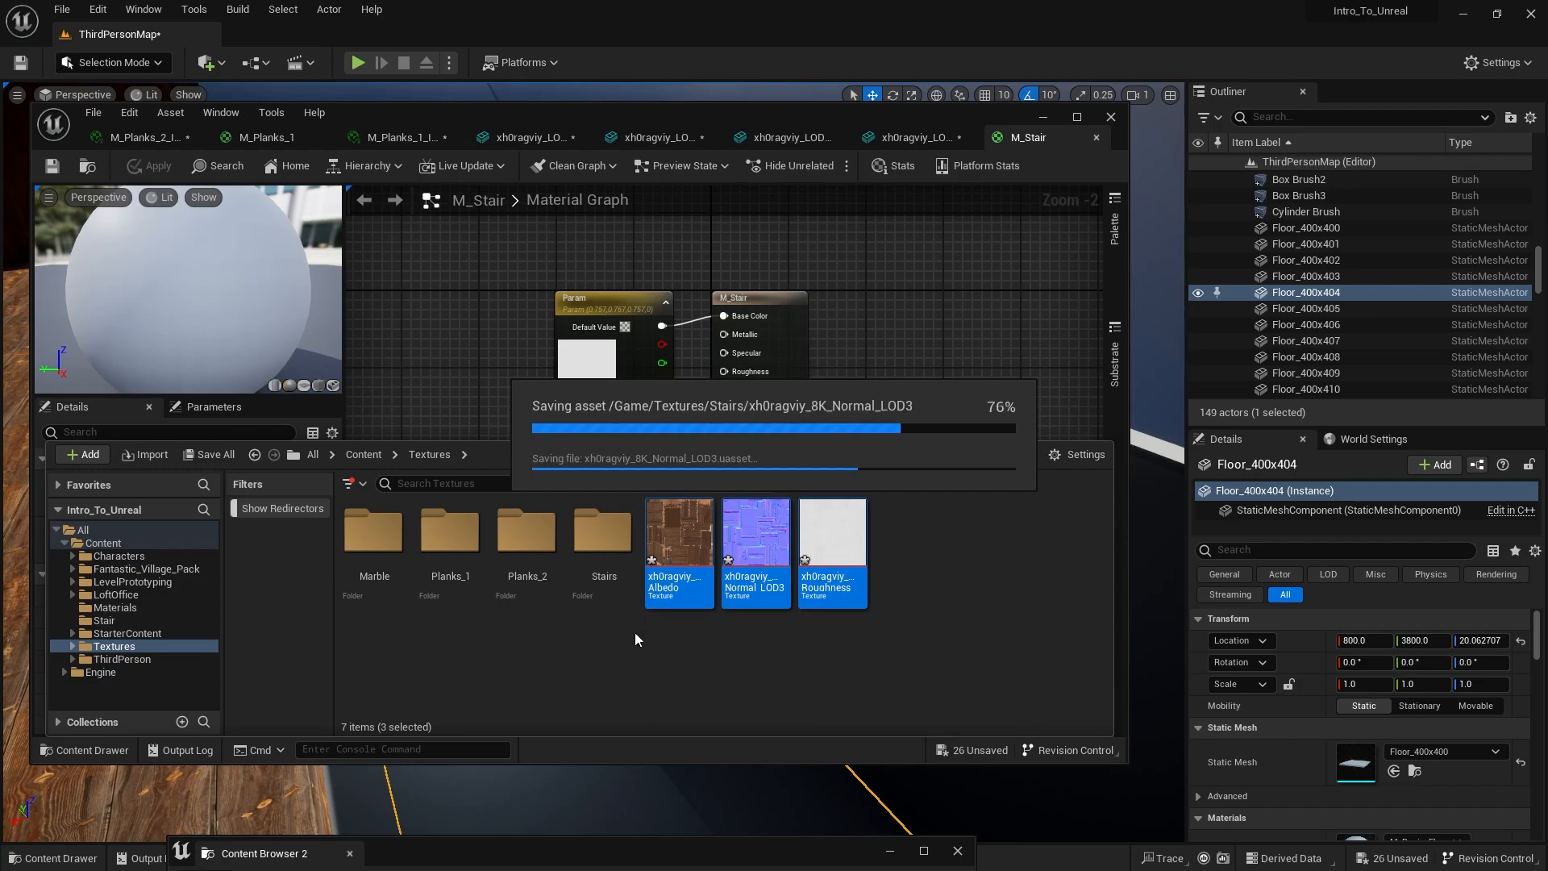
double_click(601, 545)
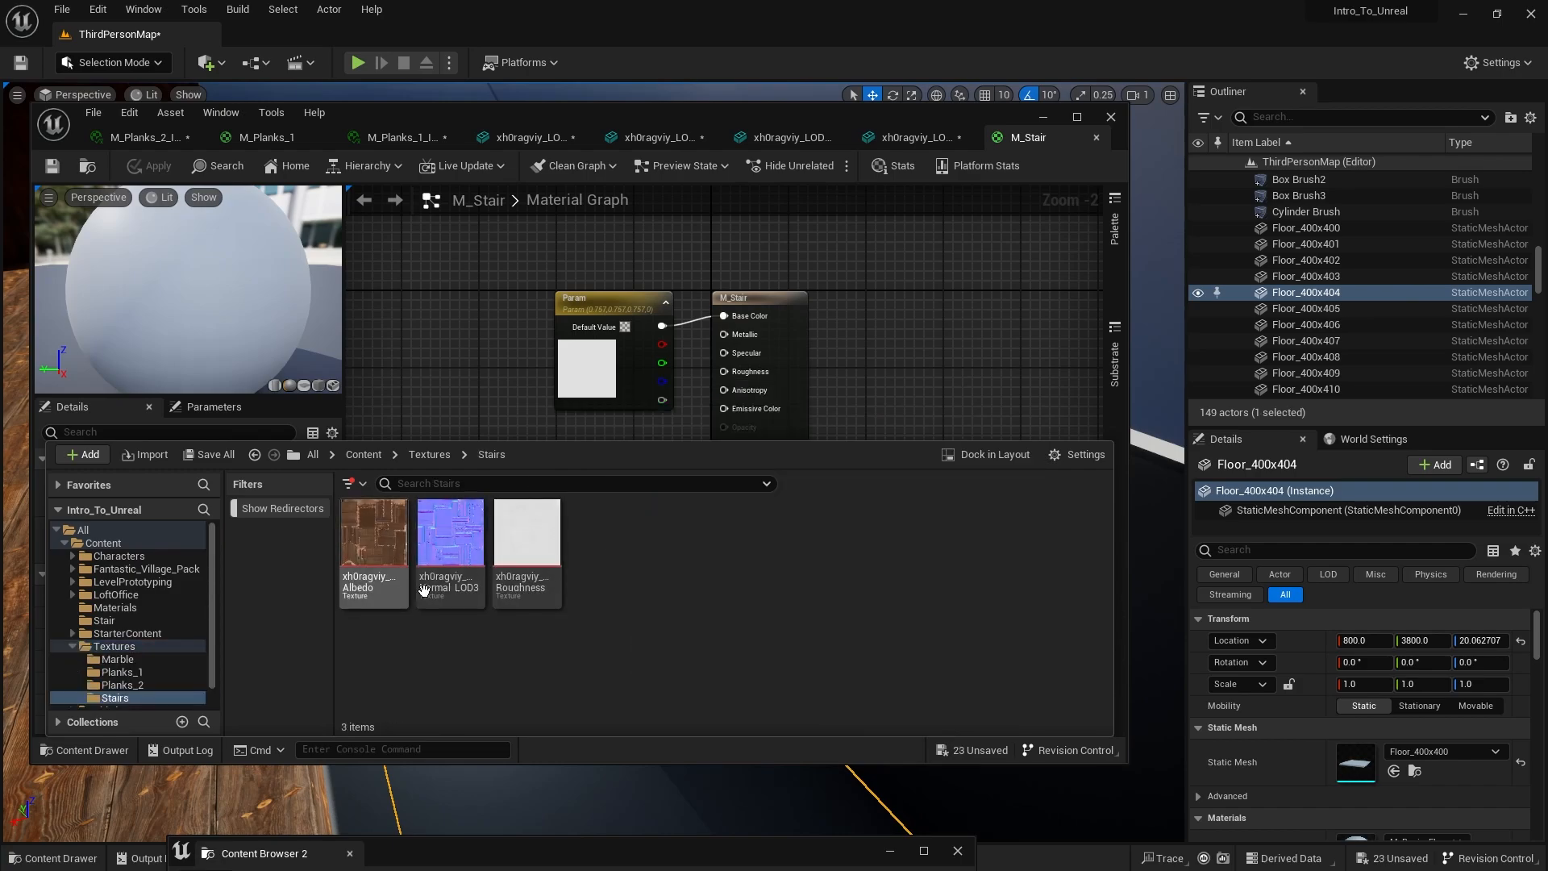
Step: Add the three stair textures to the M_Stair graph as Texture Samples and delete the Param node
click(812, 364)
key(ctrl+space)
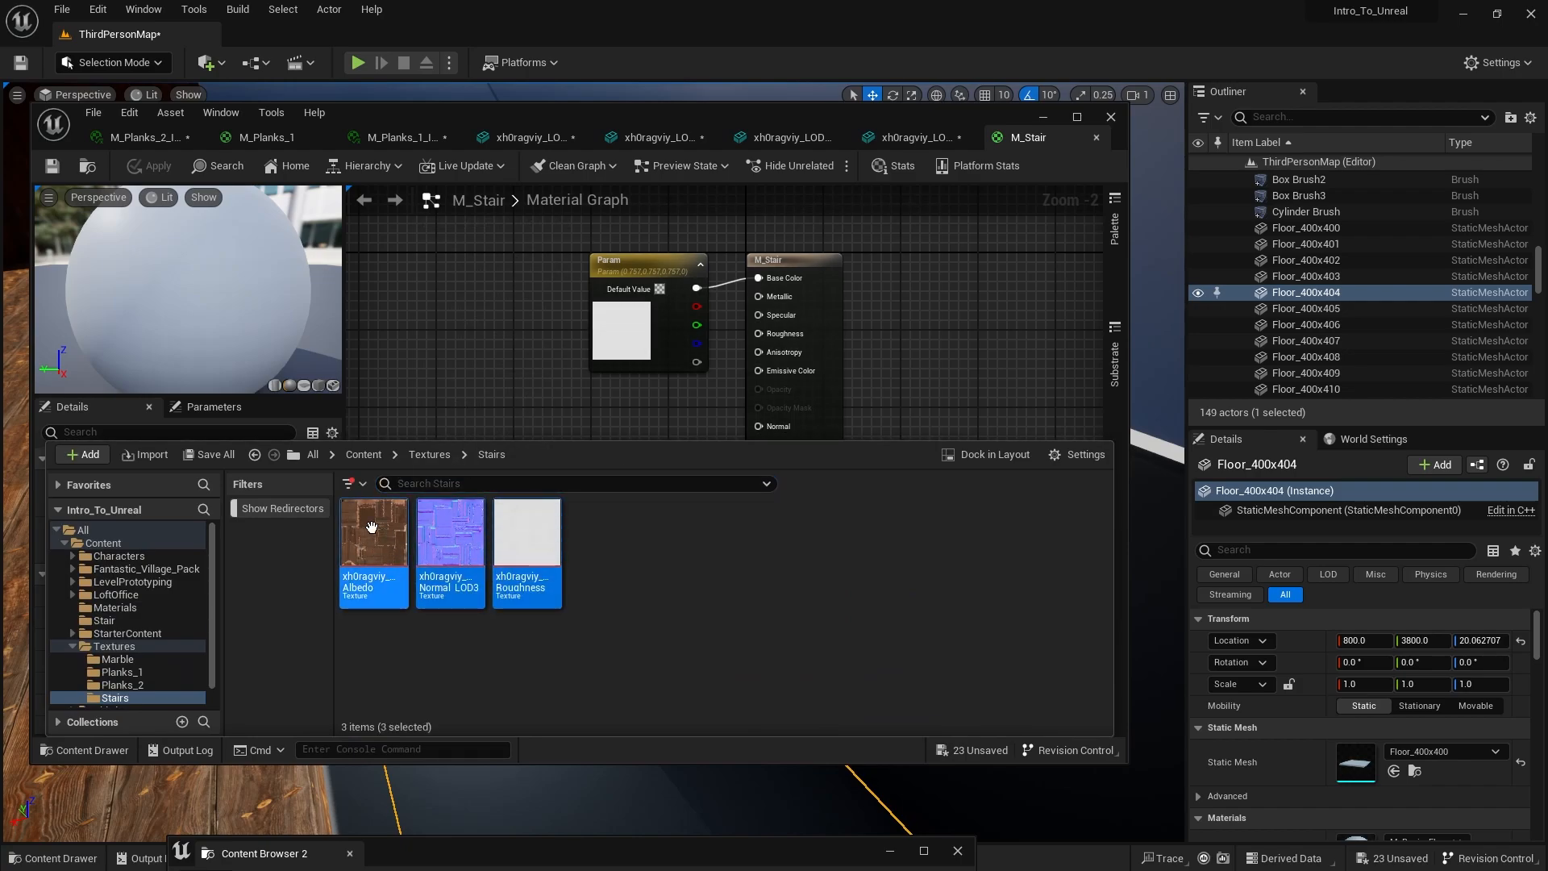
drag(371, 527, 476, 318)
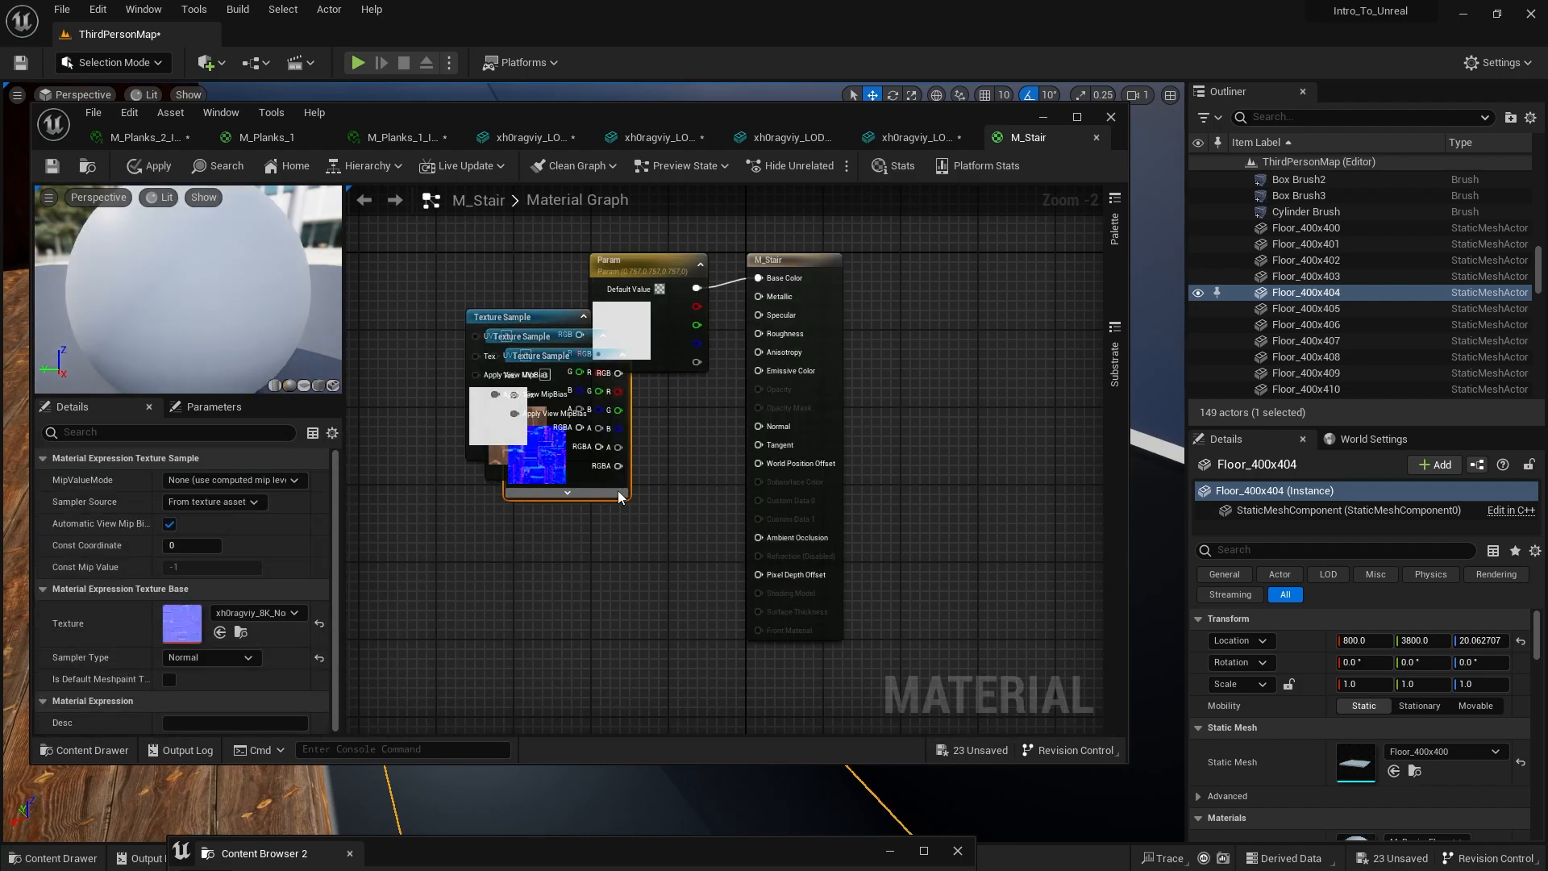
drag(620, 497, 632, 663)
drag(659, 263, 547, 213)
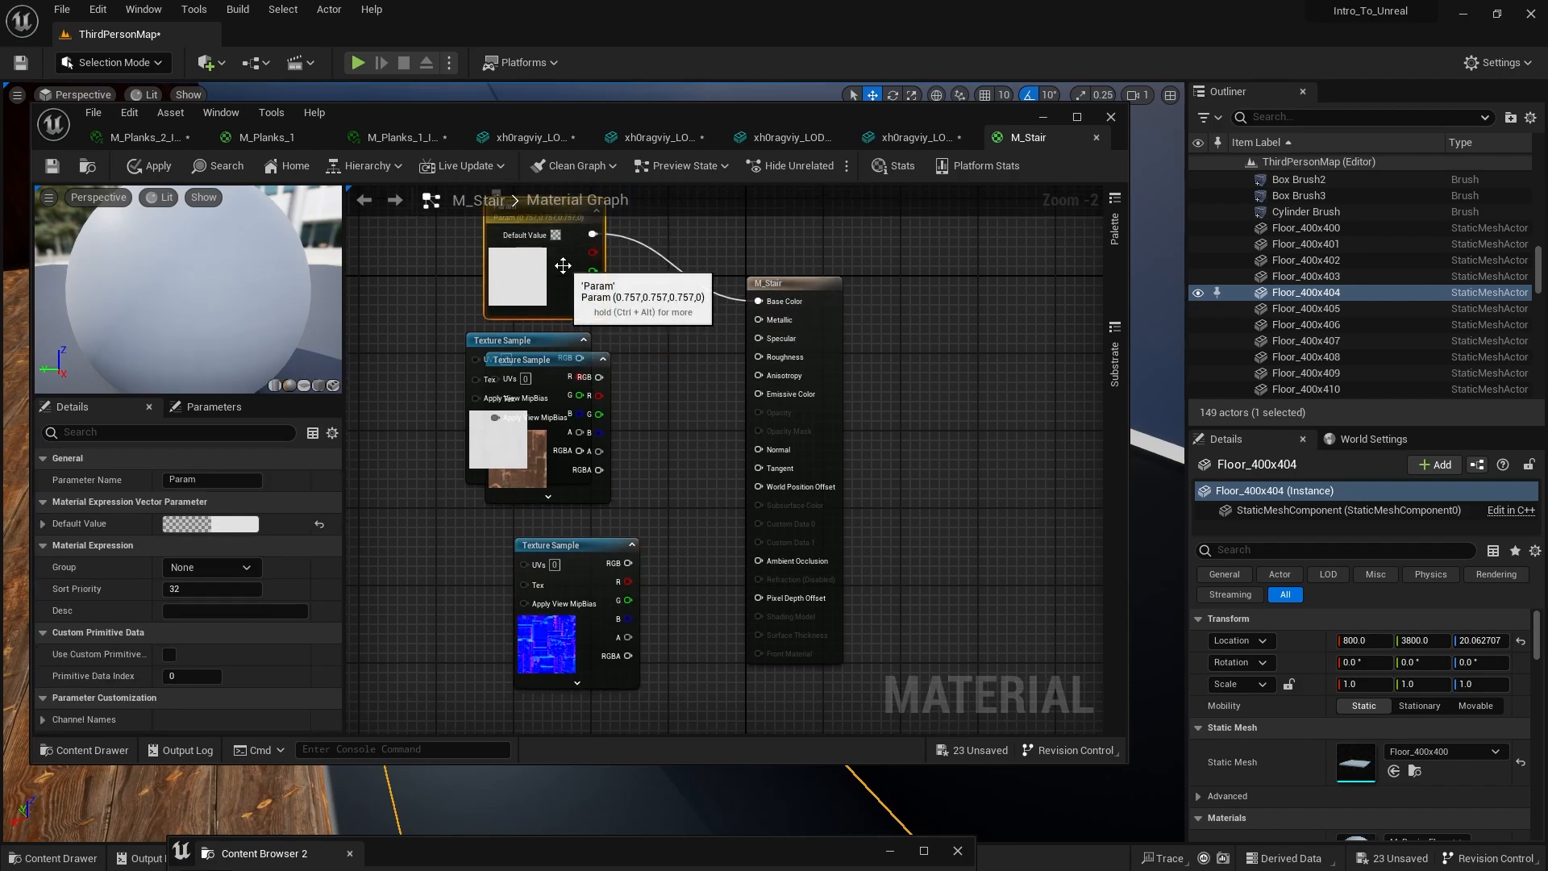
key(Delete)
Step: Connect the albedo, roughness and normal samples to M_Stair's Base Color, Roughness and Normal inputs, and save the material
drag(550, 364, 879, 269)
drag(521, 347, 839, 351)
drag(569, 557, 836, 442)
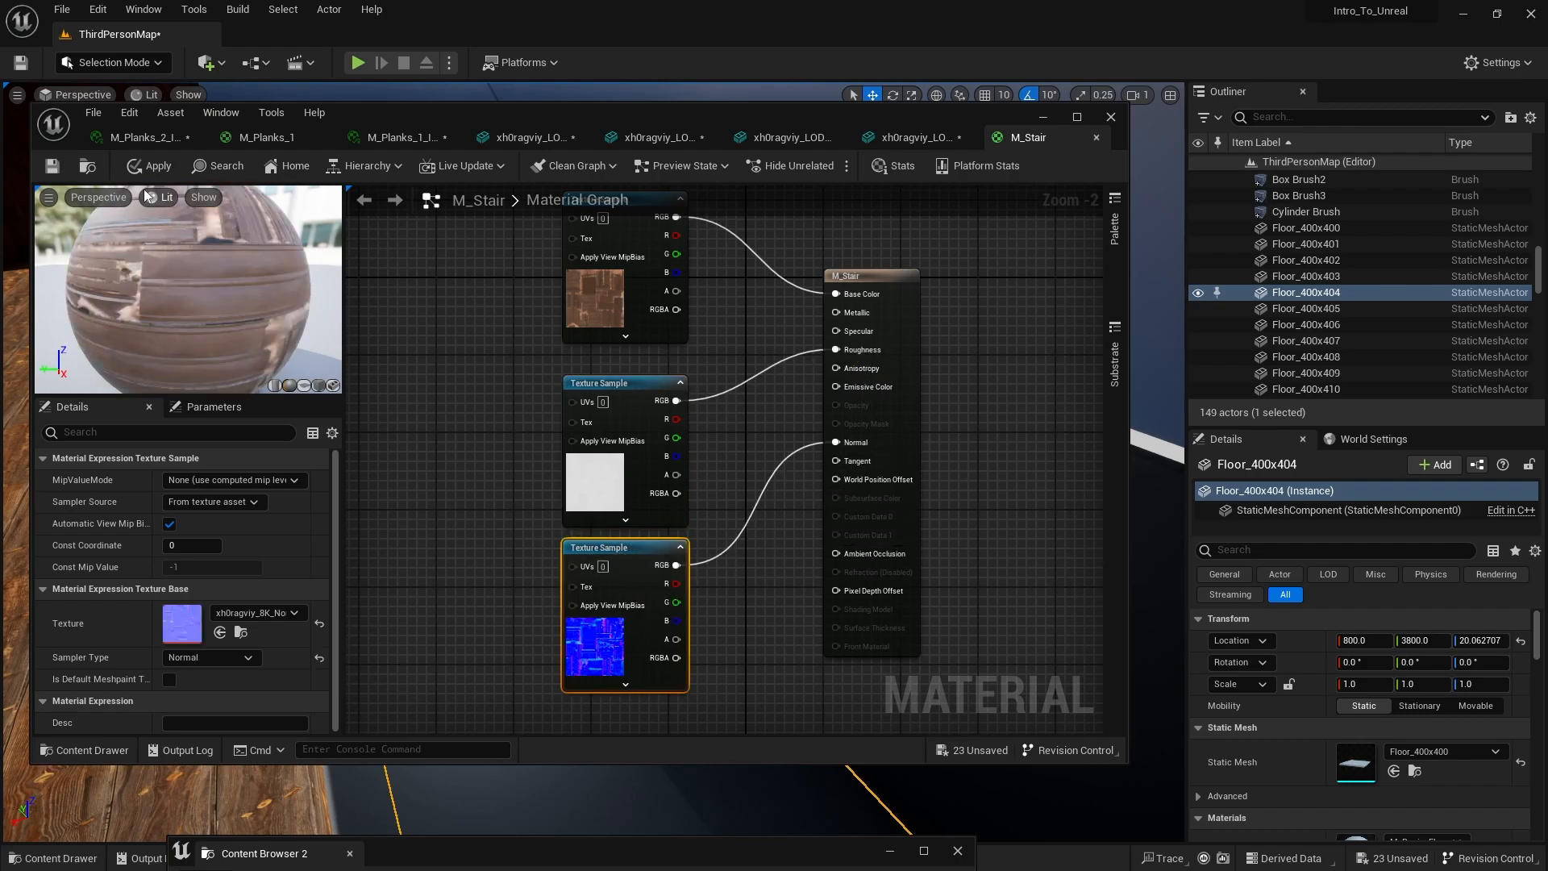
click(54, 166)
Step: Set the material editor aside and examine the staircase and its railings in the level
drag(979, 116, 1547, 202)
right_drag(801, 267, 794, 319)
key(w)
key(w)
key(a)
key(a)
key(a)
key(s)
right_drag(875, 411, 829, 320)
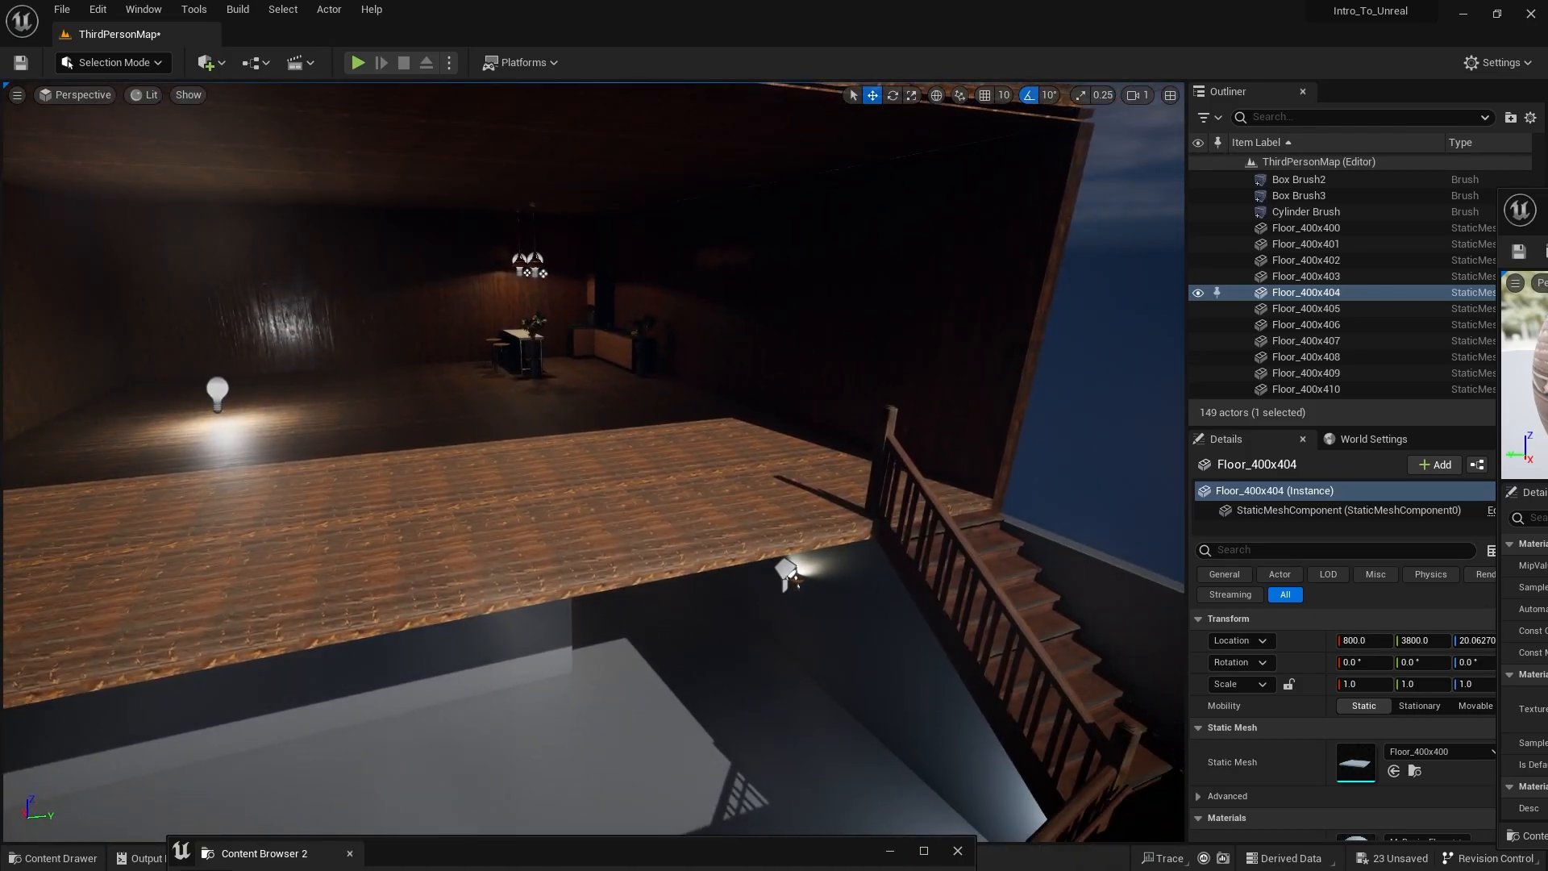
Step: Bring the M_Stair material editor back into view and open the project's Materials folder
drag(1547, 212, 1130, 119)
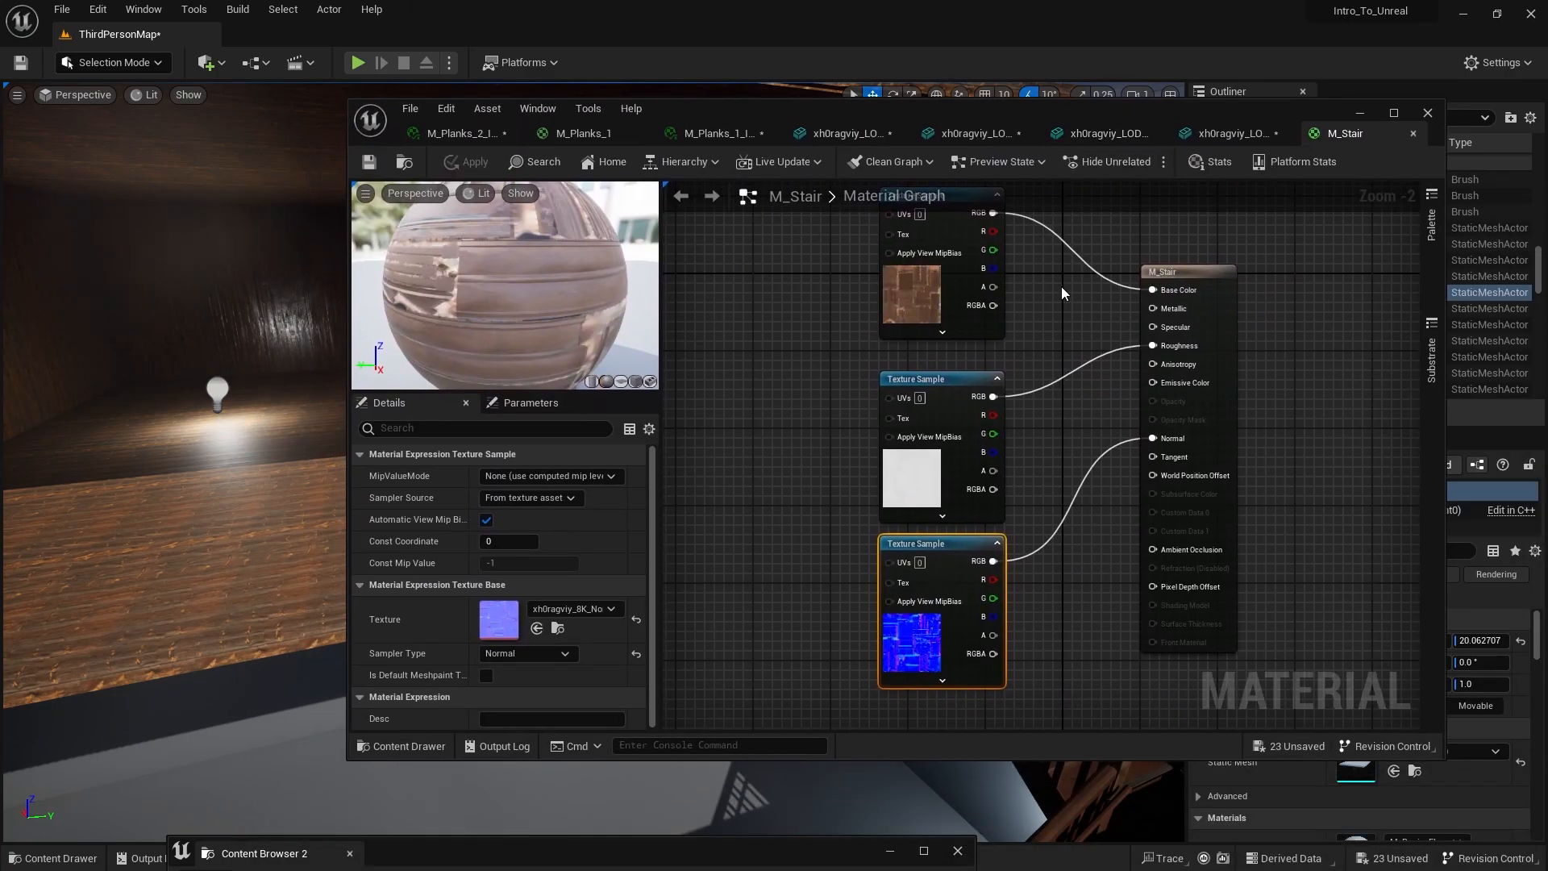
right_drag(729, 319, 794, 391)
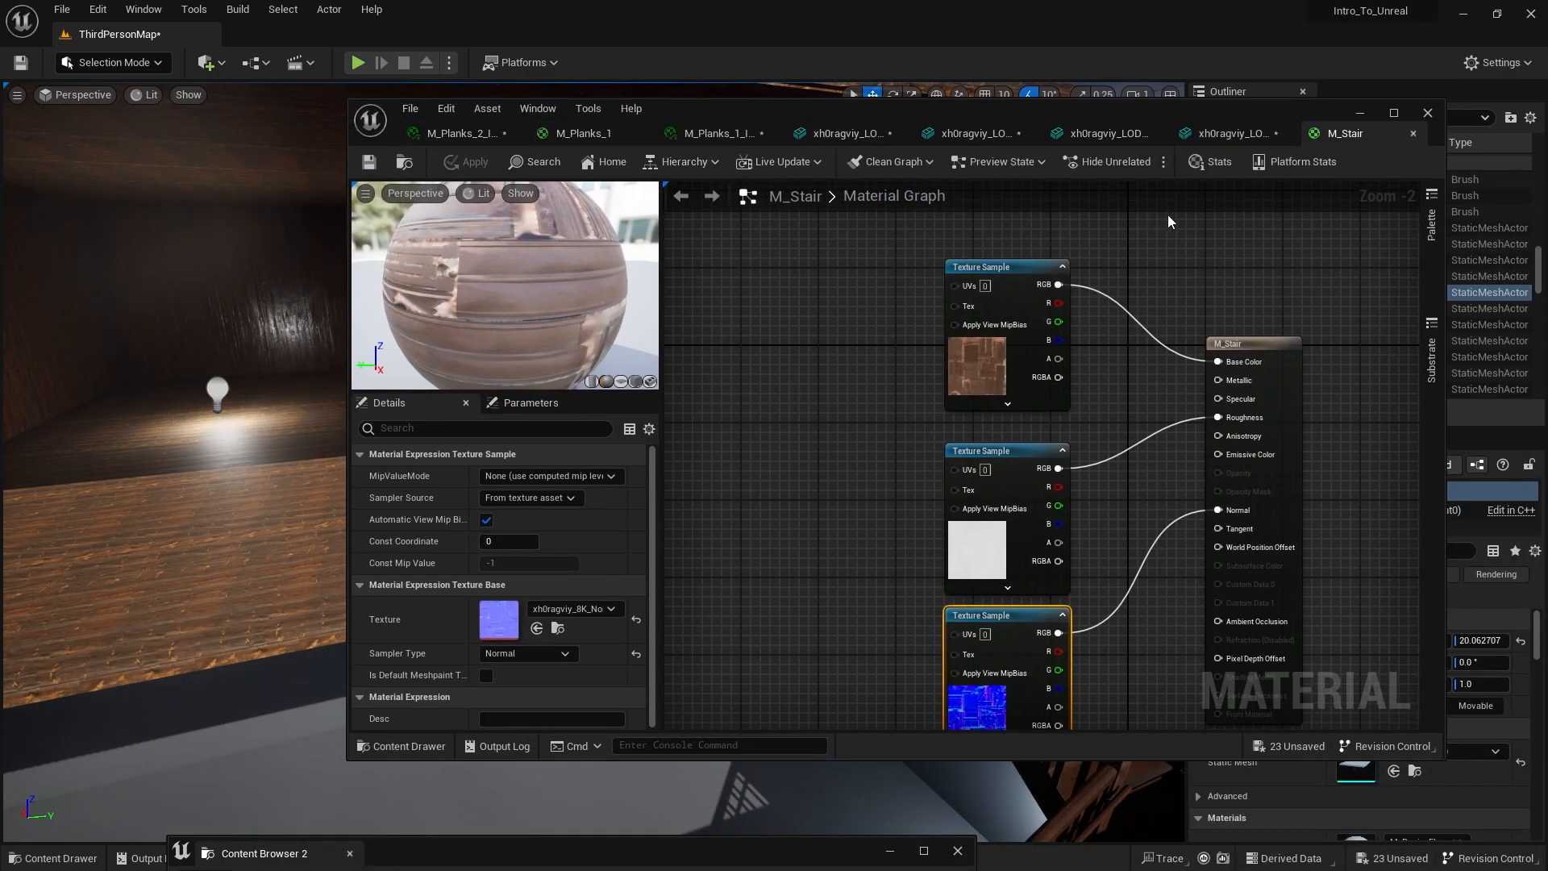
key(ctrl+space)
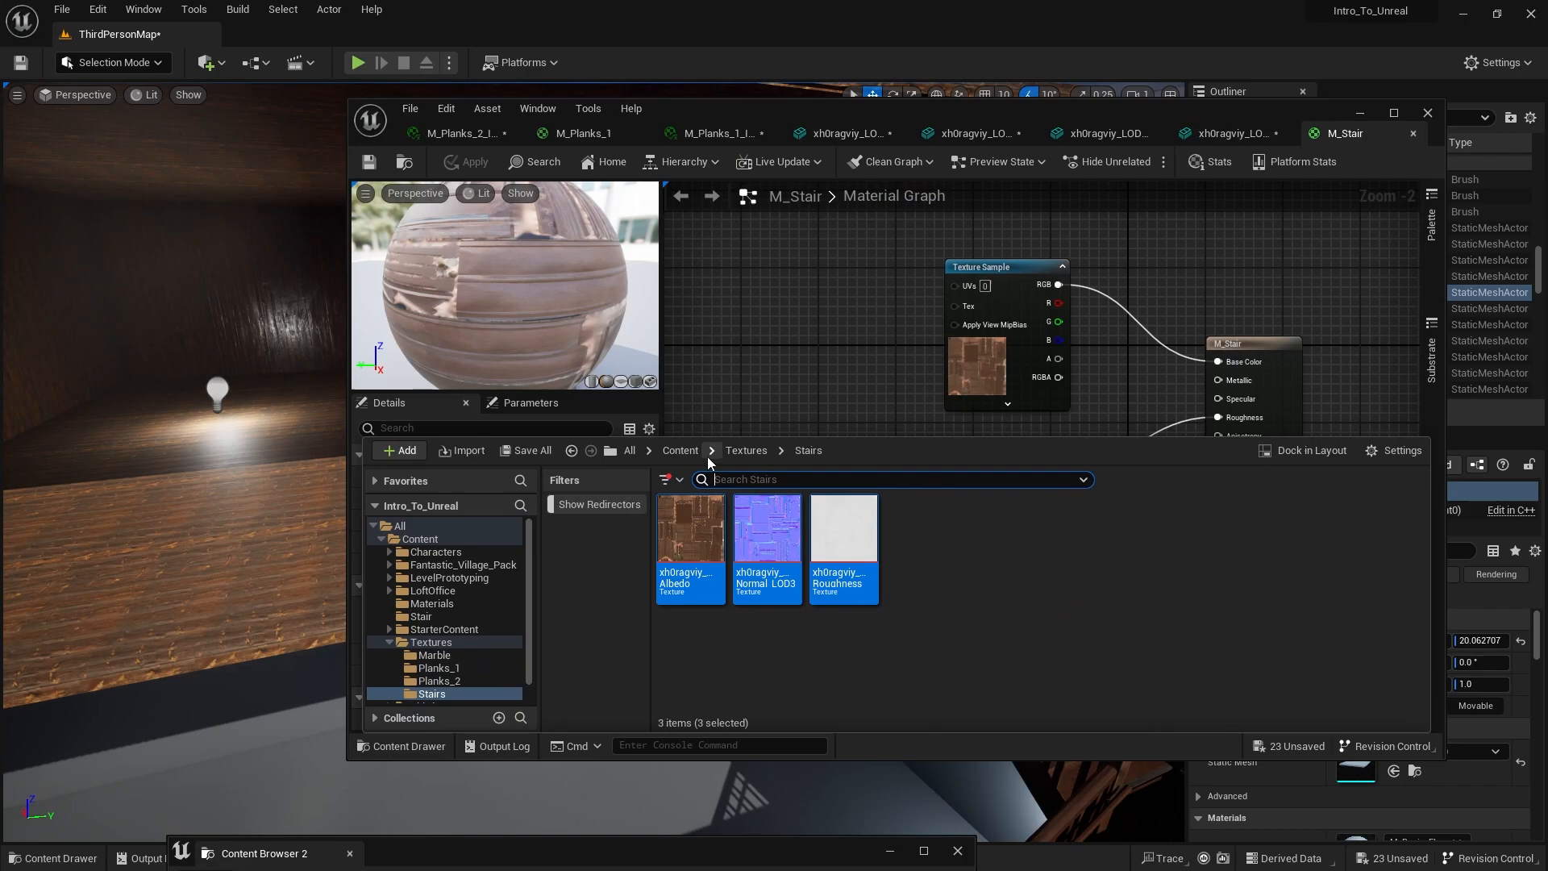
click(744, 455)
click(680, 450)
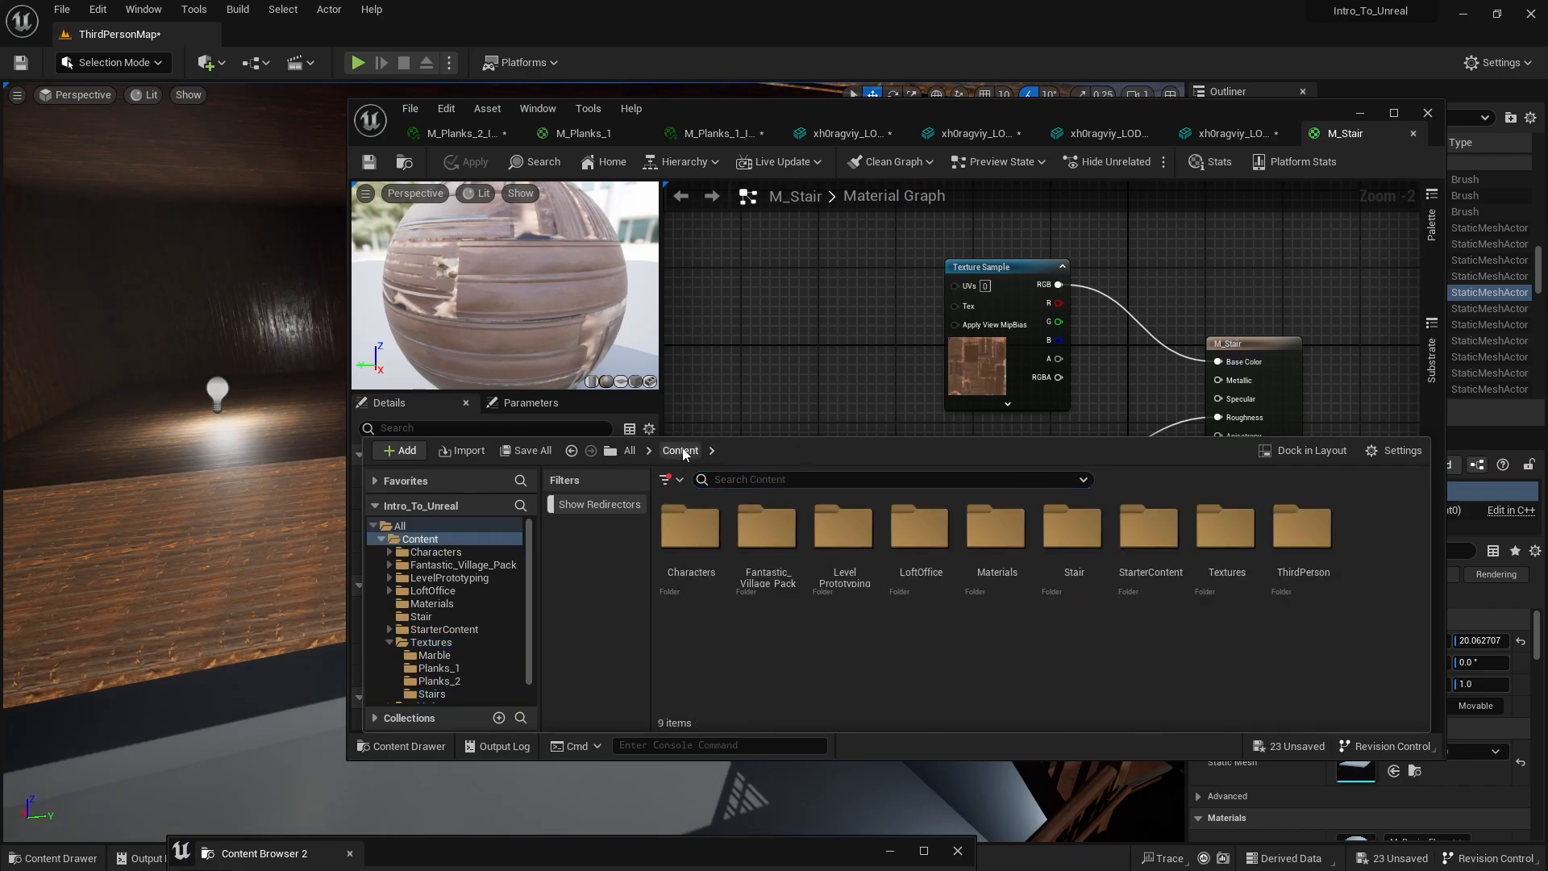
double_click(998, 551)
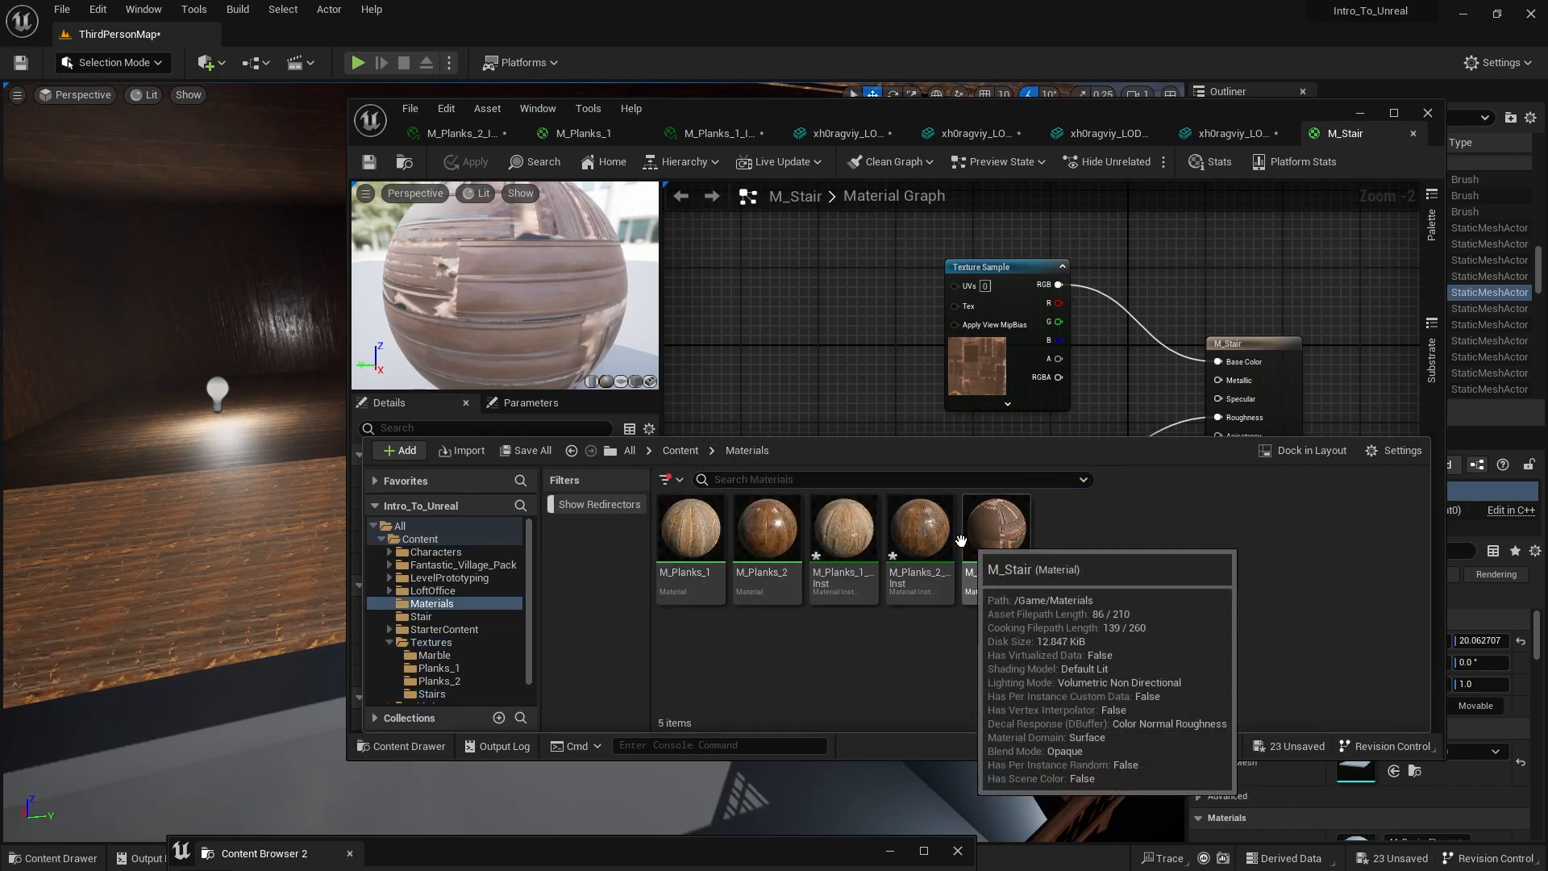
click(1008, 538)
right_click(1000, 539)
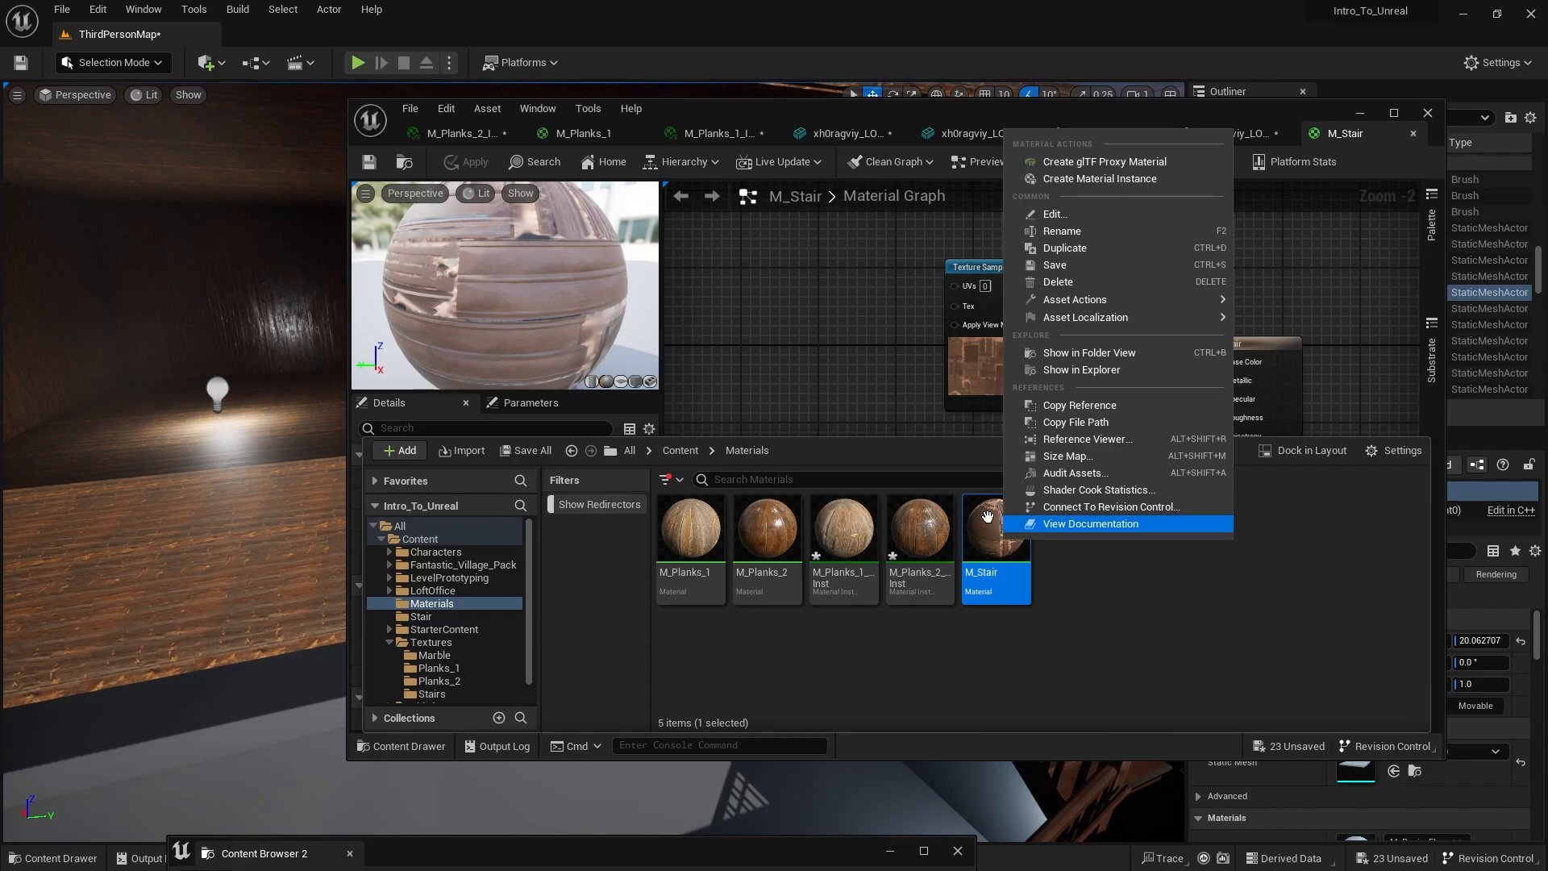
click(789, 644)
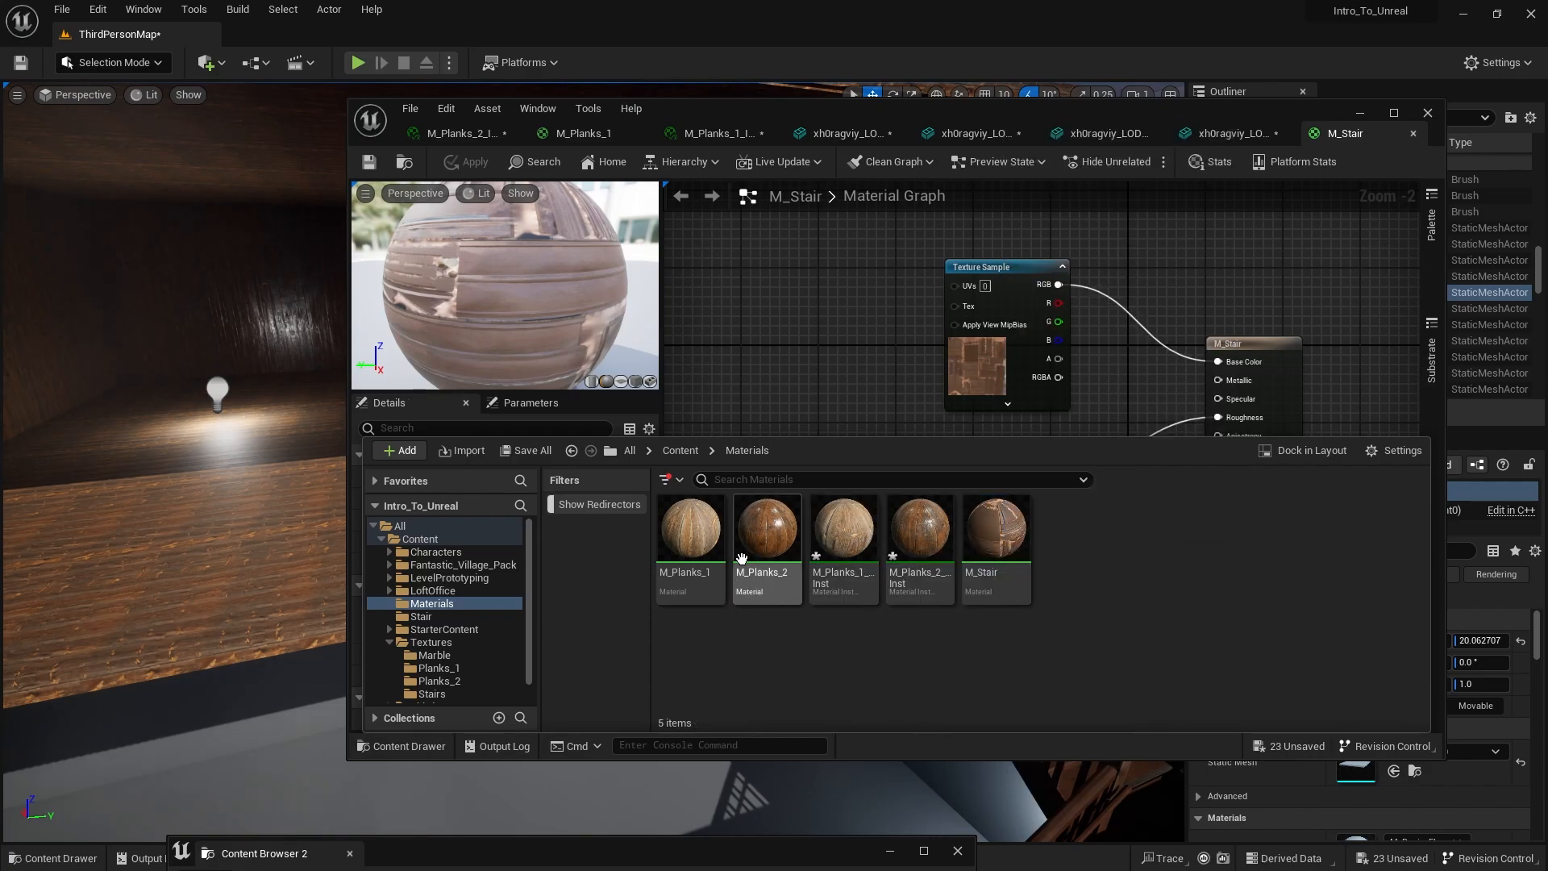
Step: Duplicate the M_Planks_1 material and name the copy M_Marble
right_click(699, 539)
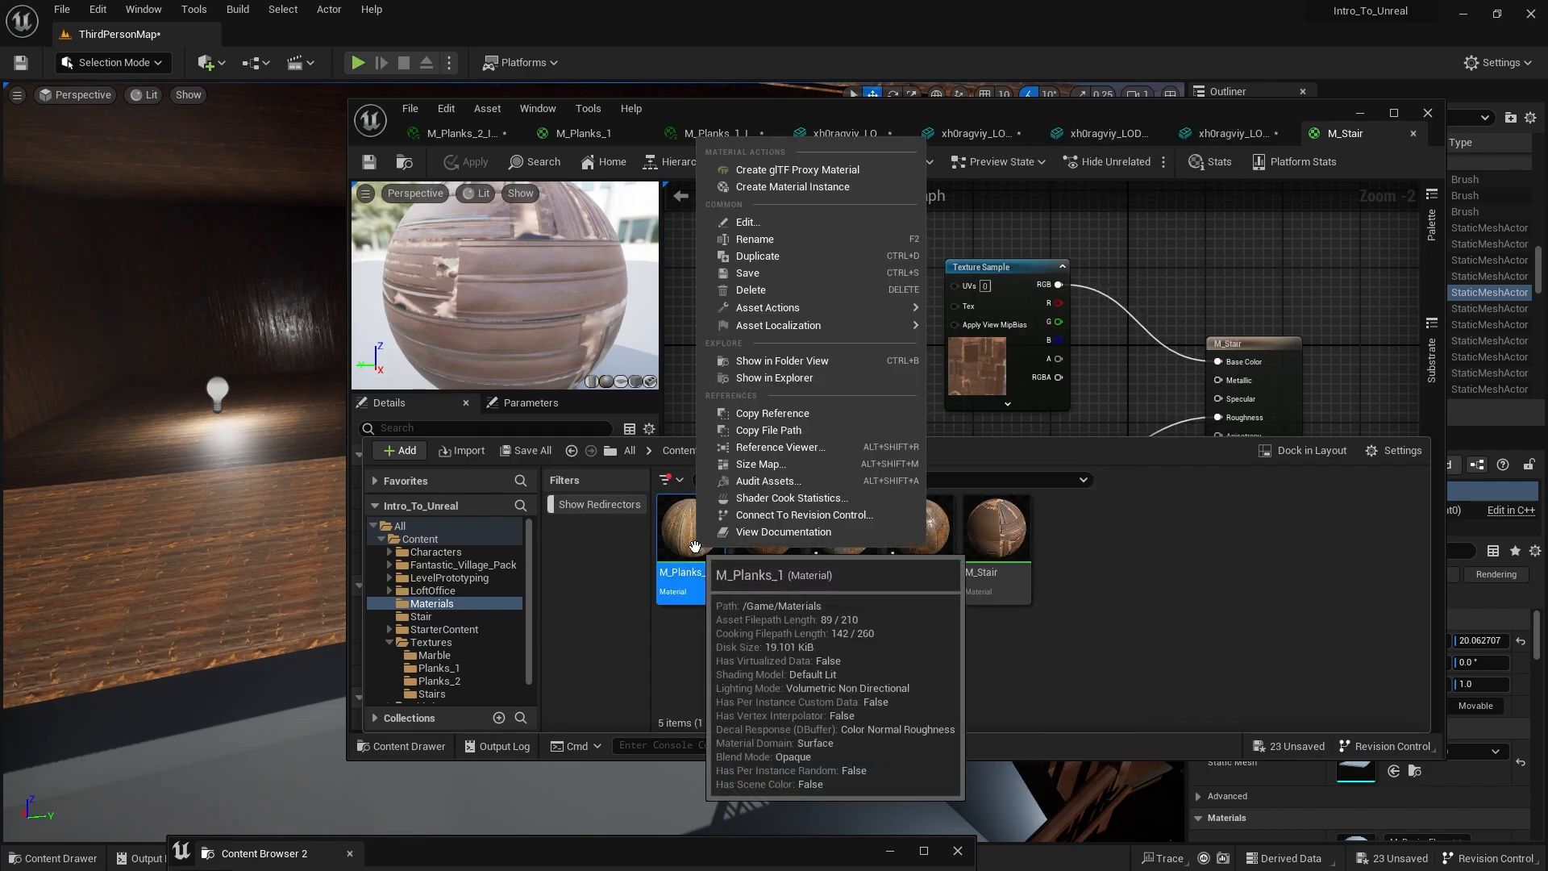
click(762, 256)
text(M)
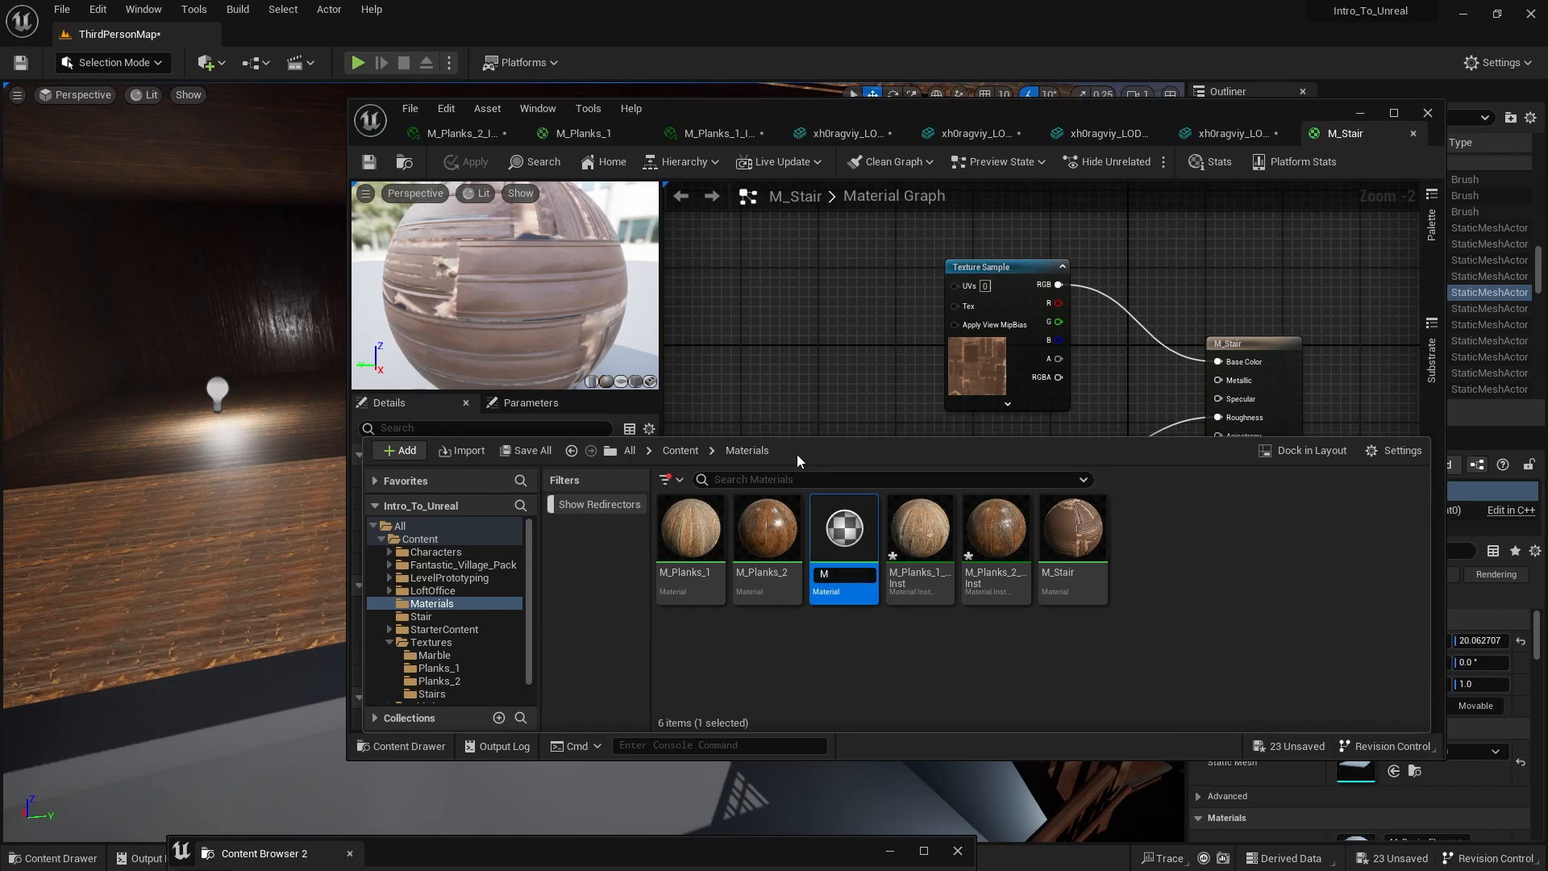
text(_Marble)
key(Return)
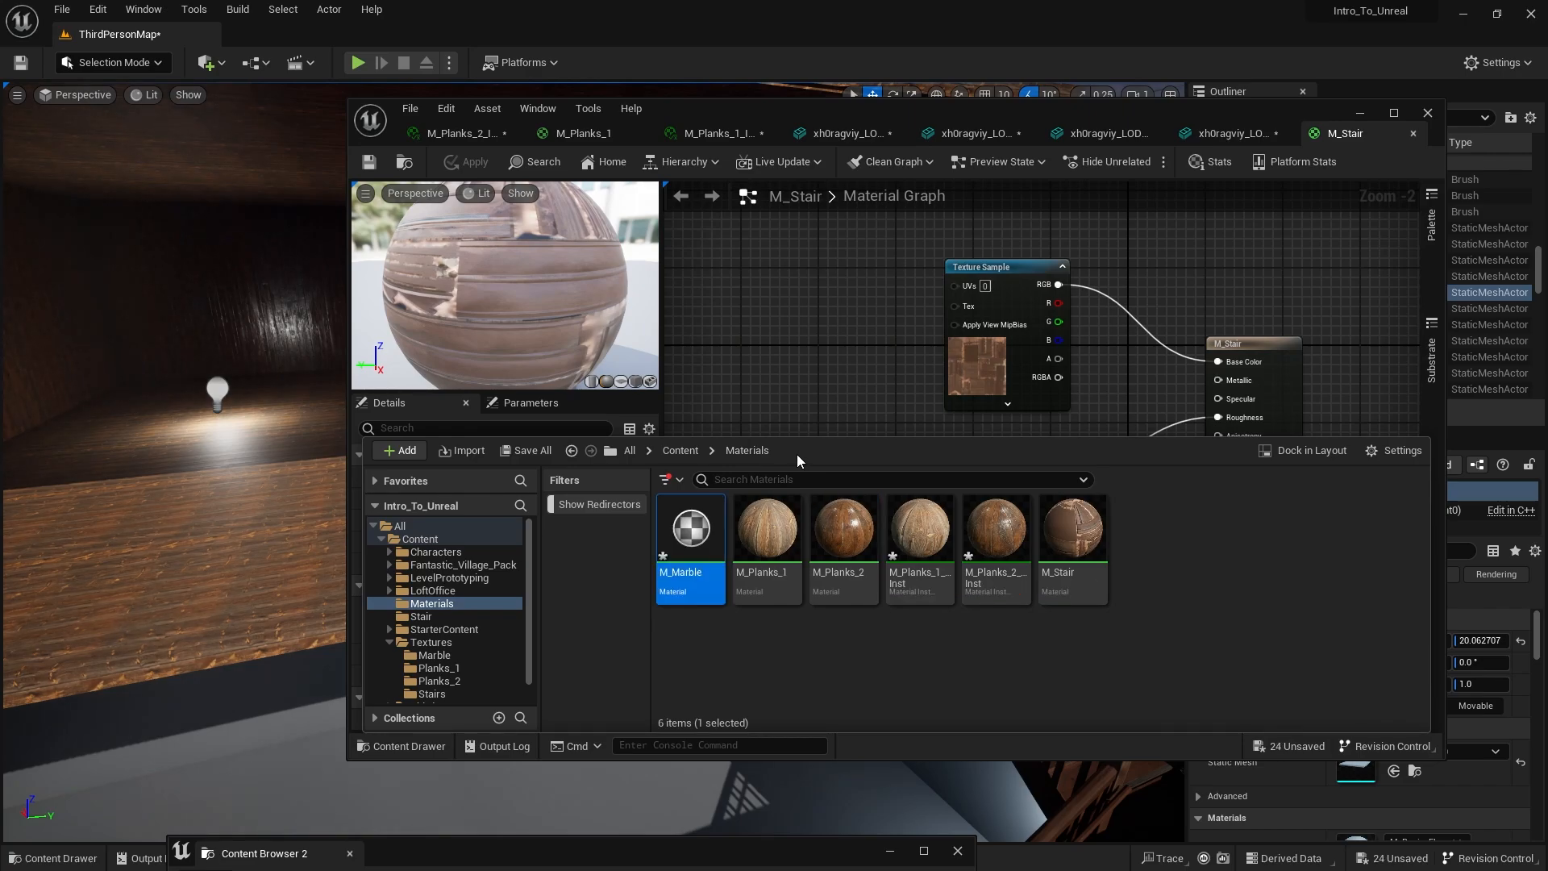
Step: Open the M_Marble material graph and select the Texture Sample that feeds Base Color
double_click(680, 539)
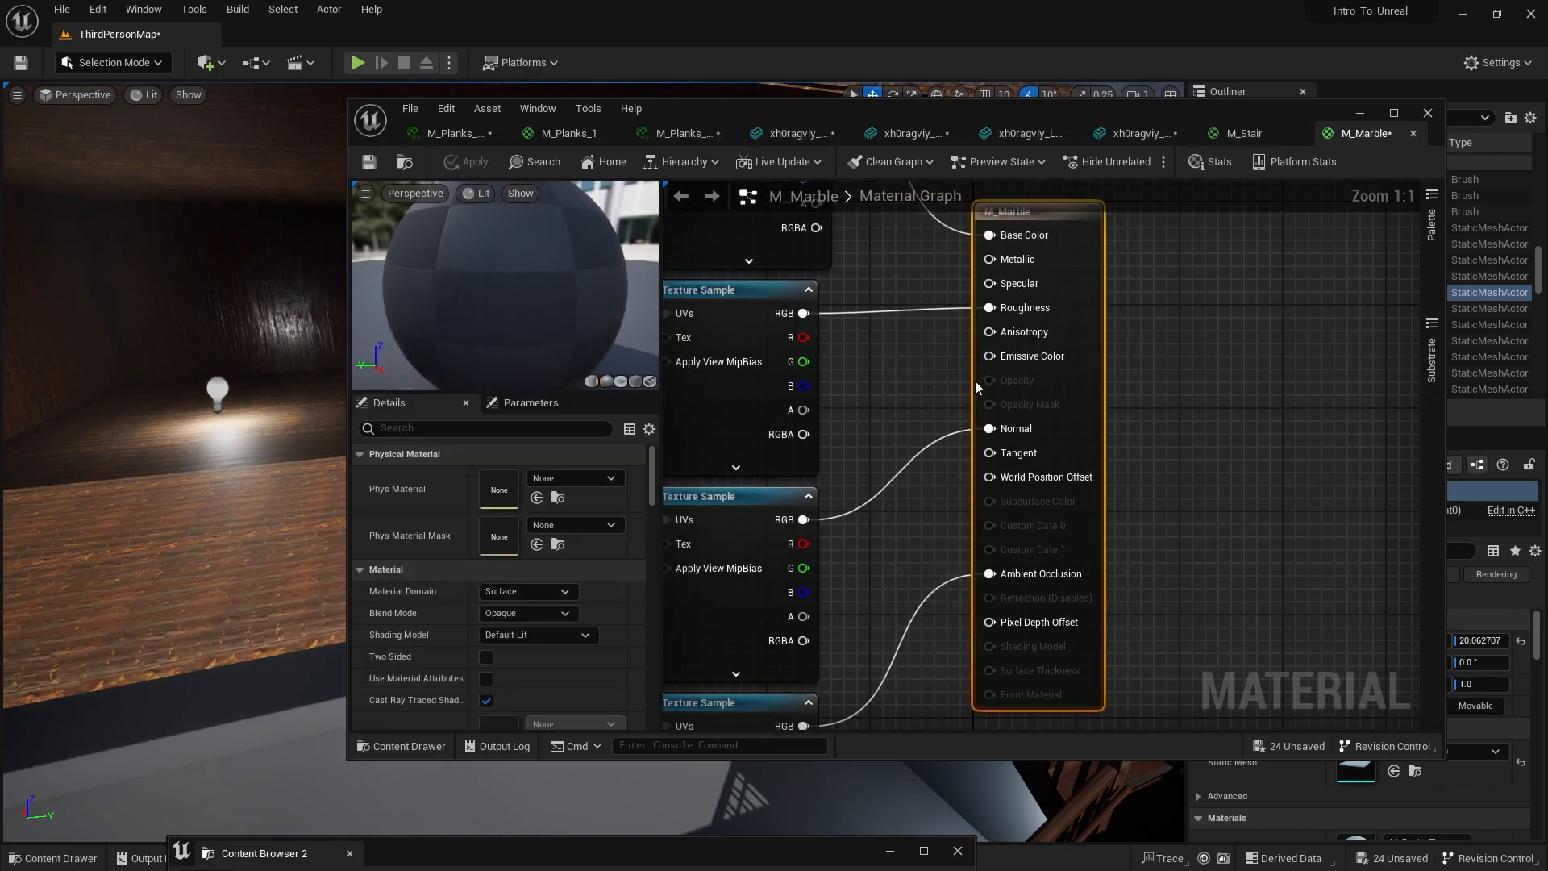
scroll(875, 423, down, 3)
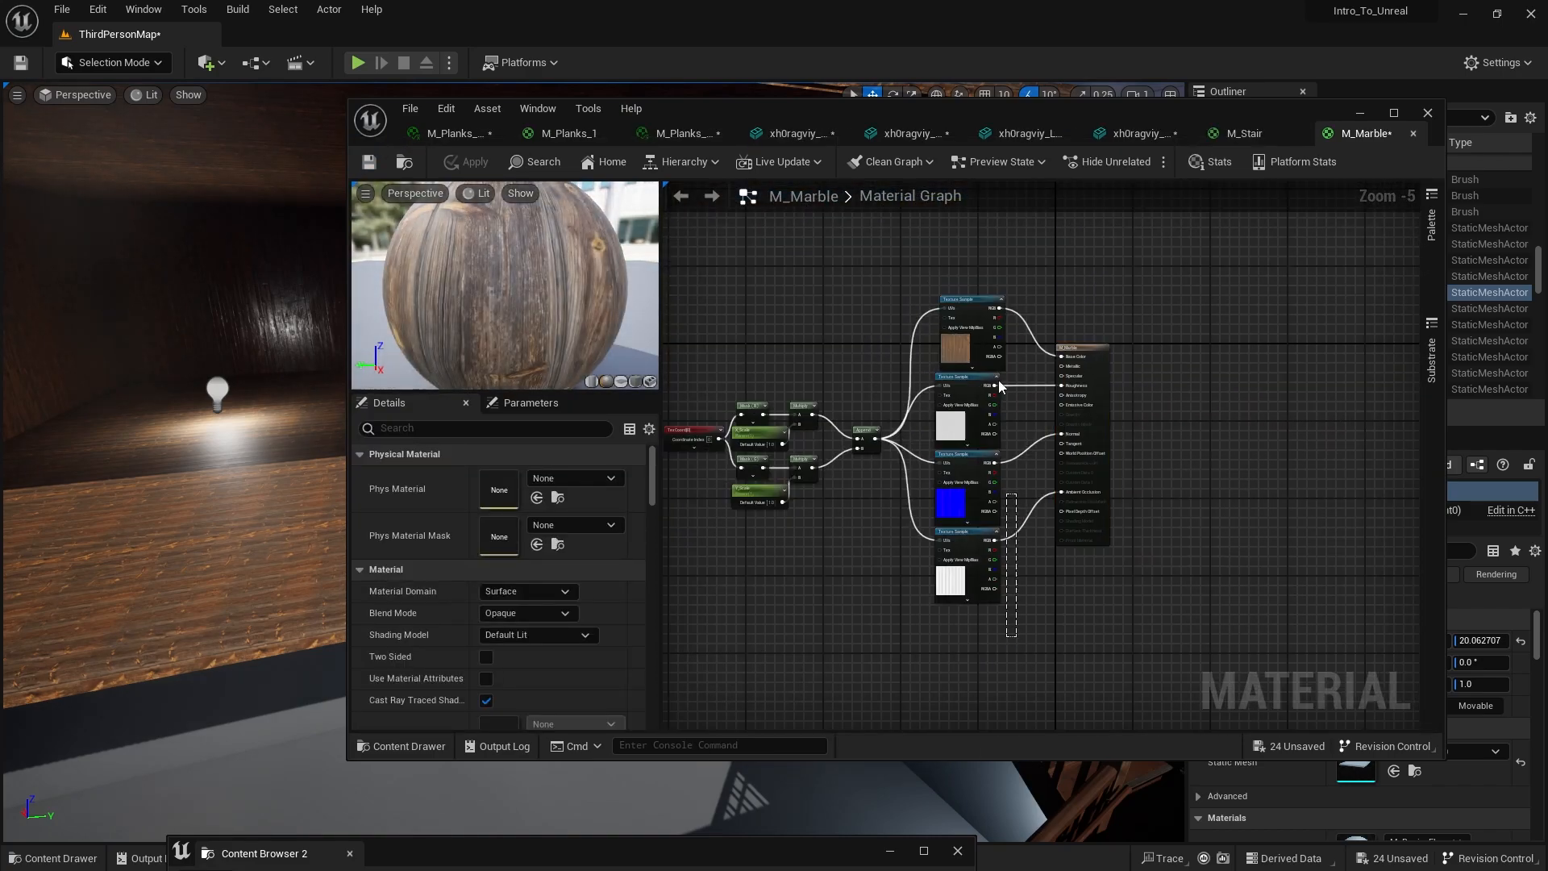
drag(1000, 387, 989, 317)
click(973, 300)
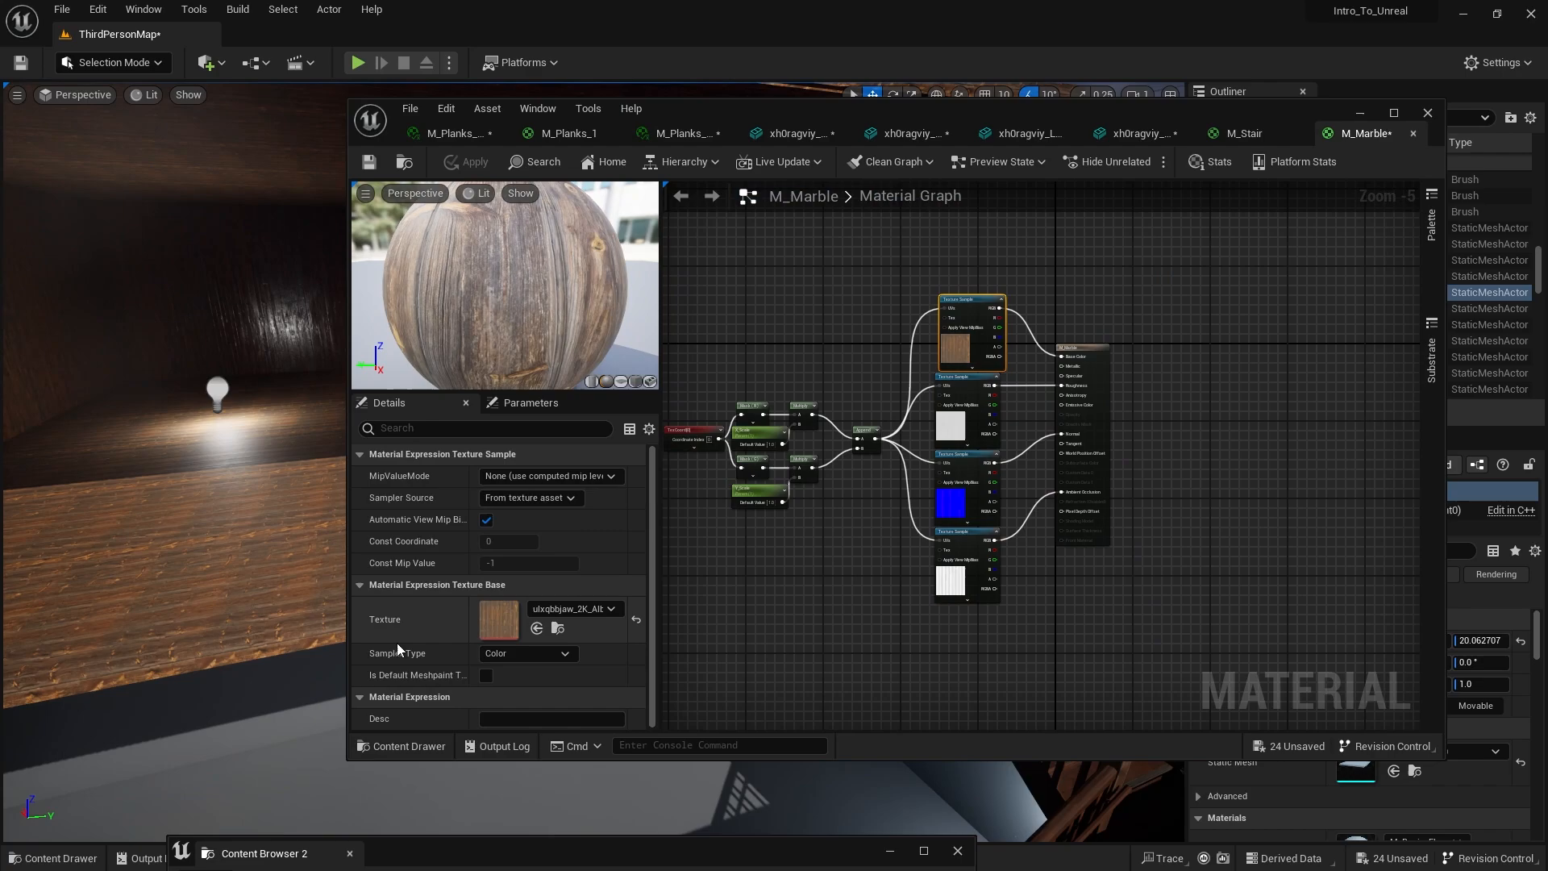
Step: Open the Marble folder inside the project's Textures folder from the M_Marble editor
key(ctrl+space)
click(680, 450)
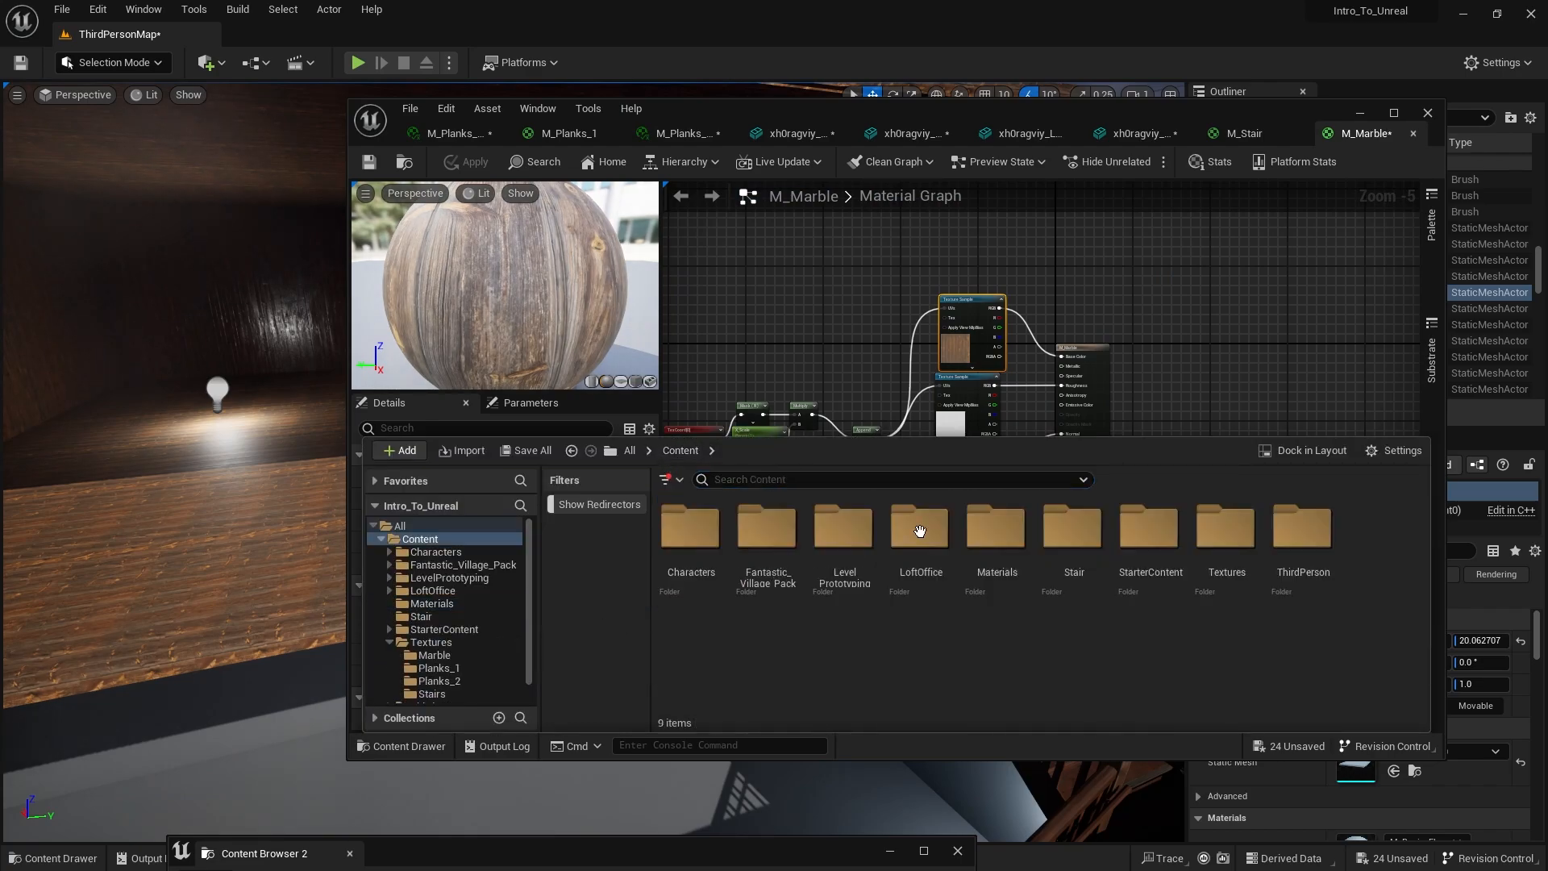
double_click(1234, 569)
double_click(711, 561)
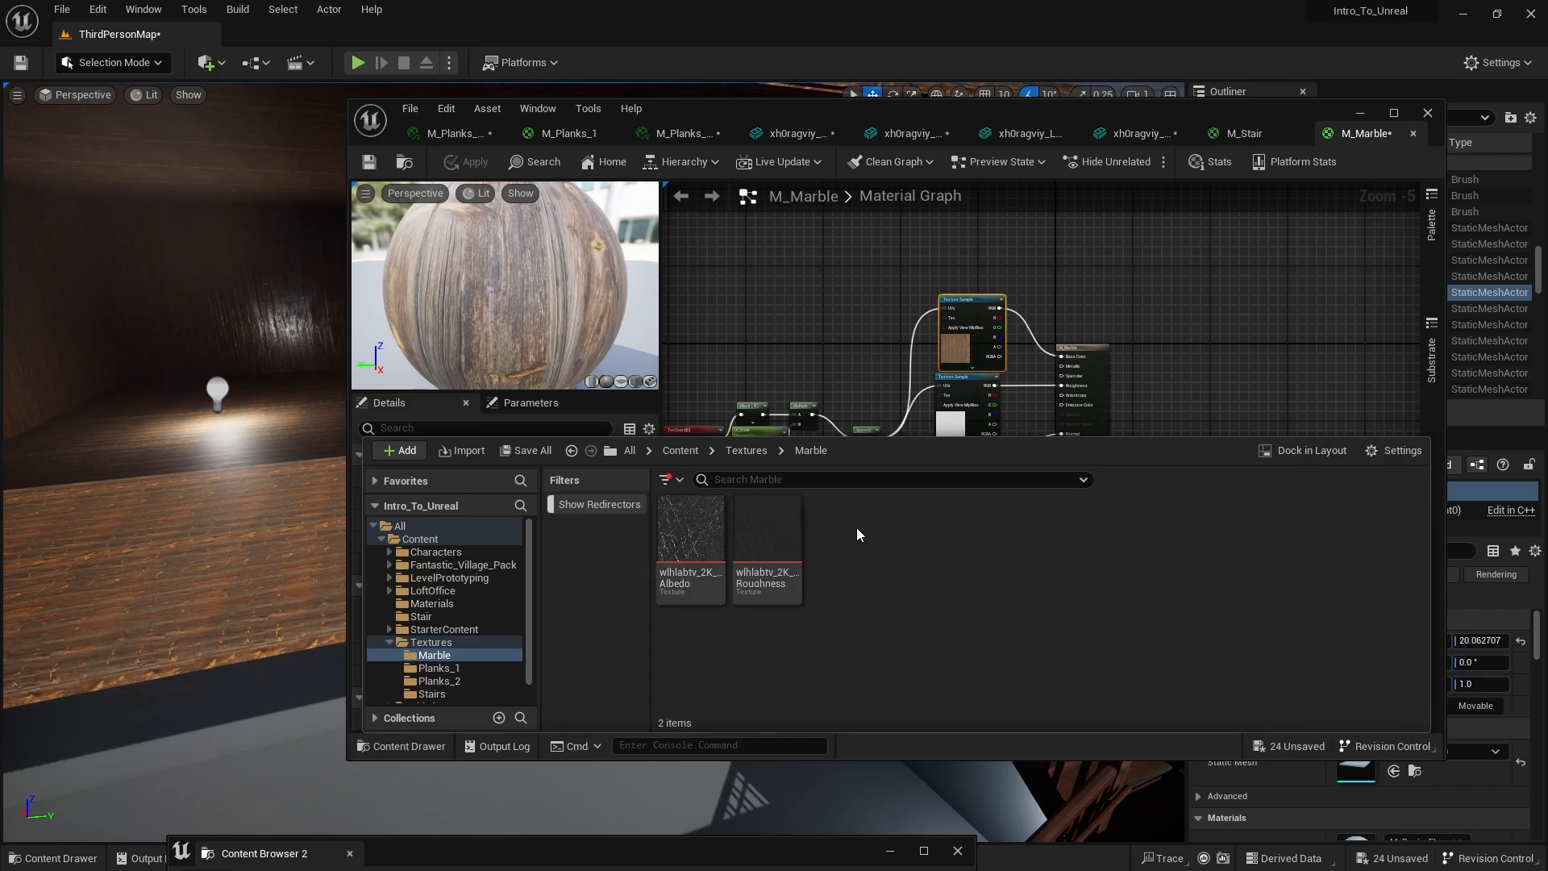
Step: Add the marble Albedo and Roughness textures to the M_Marble graph as Texture Samples
mouse_move(703, 569)
drag(691, 564, 846, 315)
key(ctrl+space)
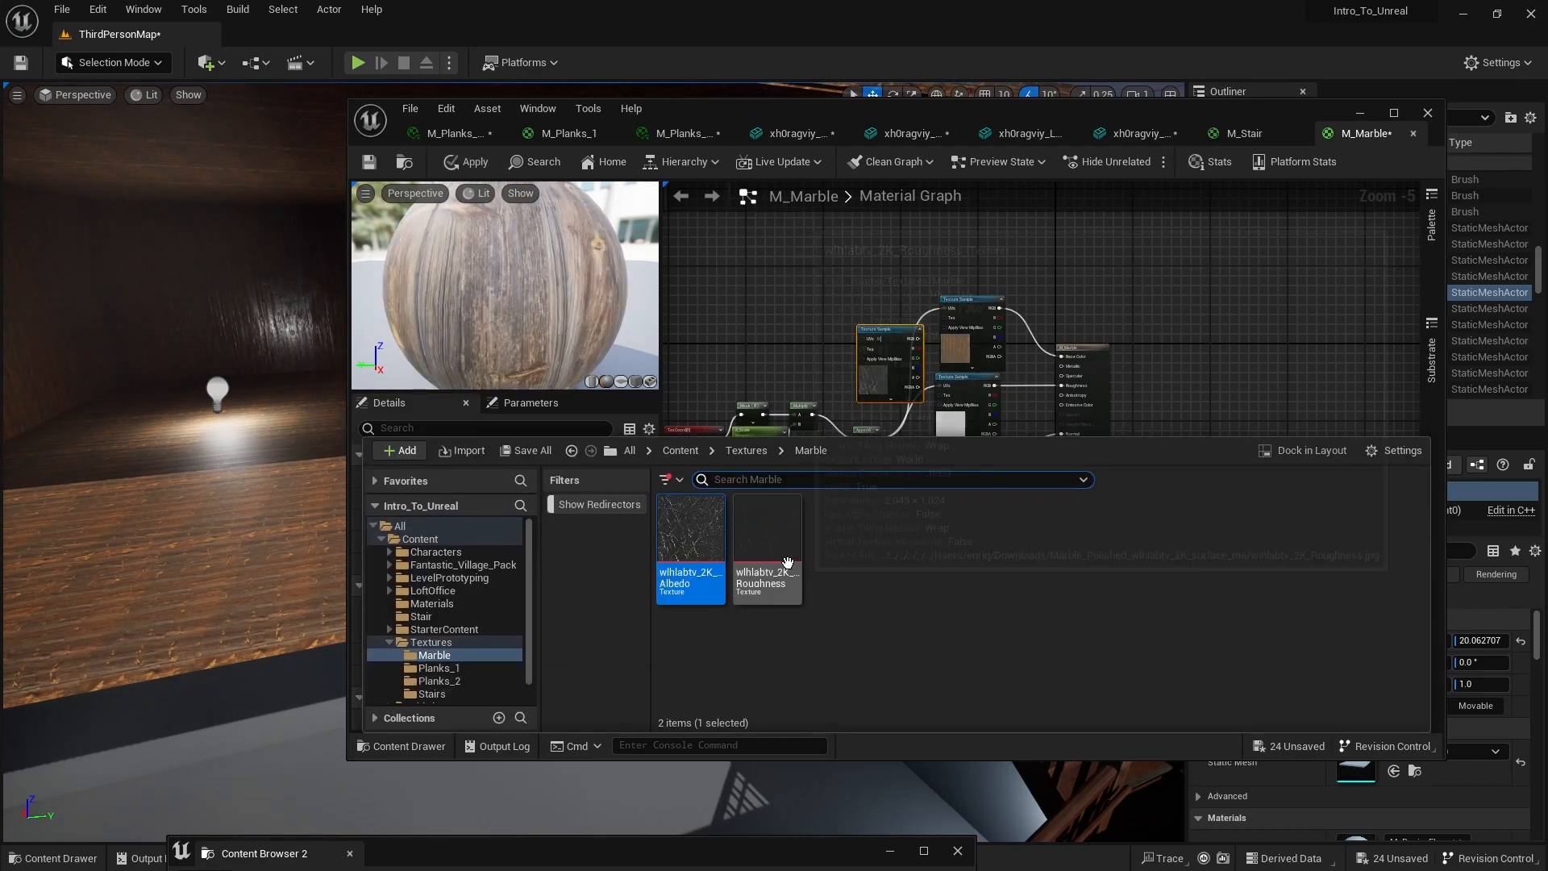
drag(784, 558, 816, 346)
Step: Delete the two plank Texture Samples that feed Base Color and Roughness
scroll(835, 408, up, 2)
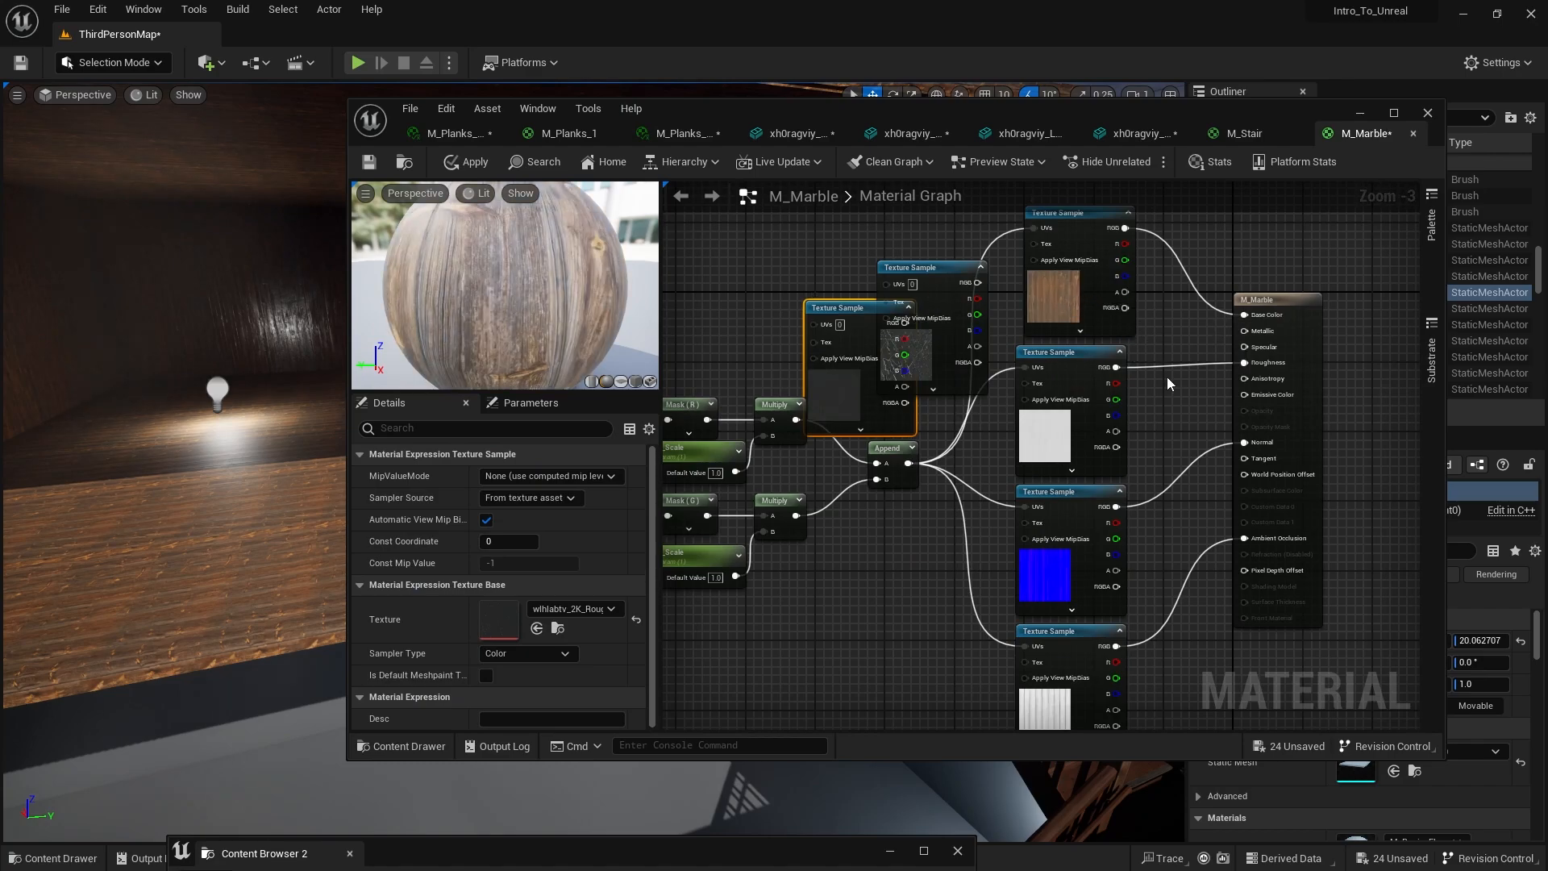
drag(1146, 382, 1091, 301)
key(Delete)
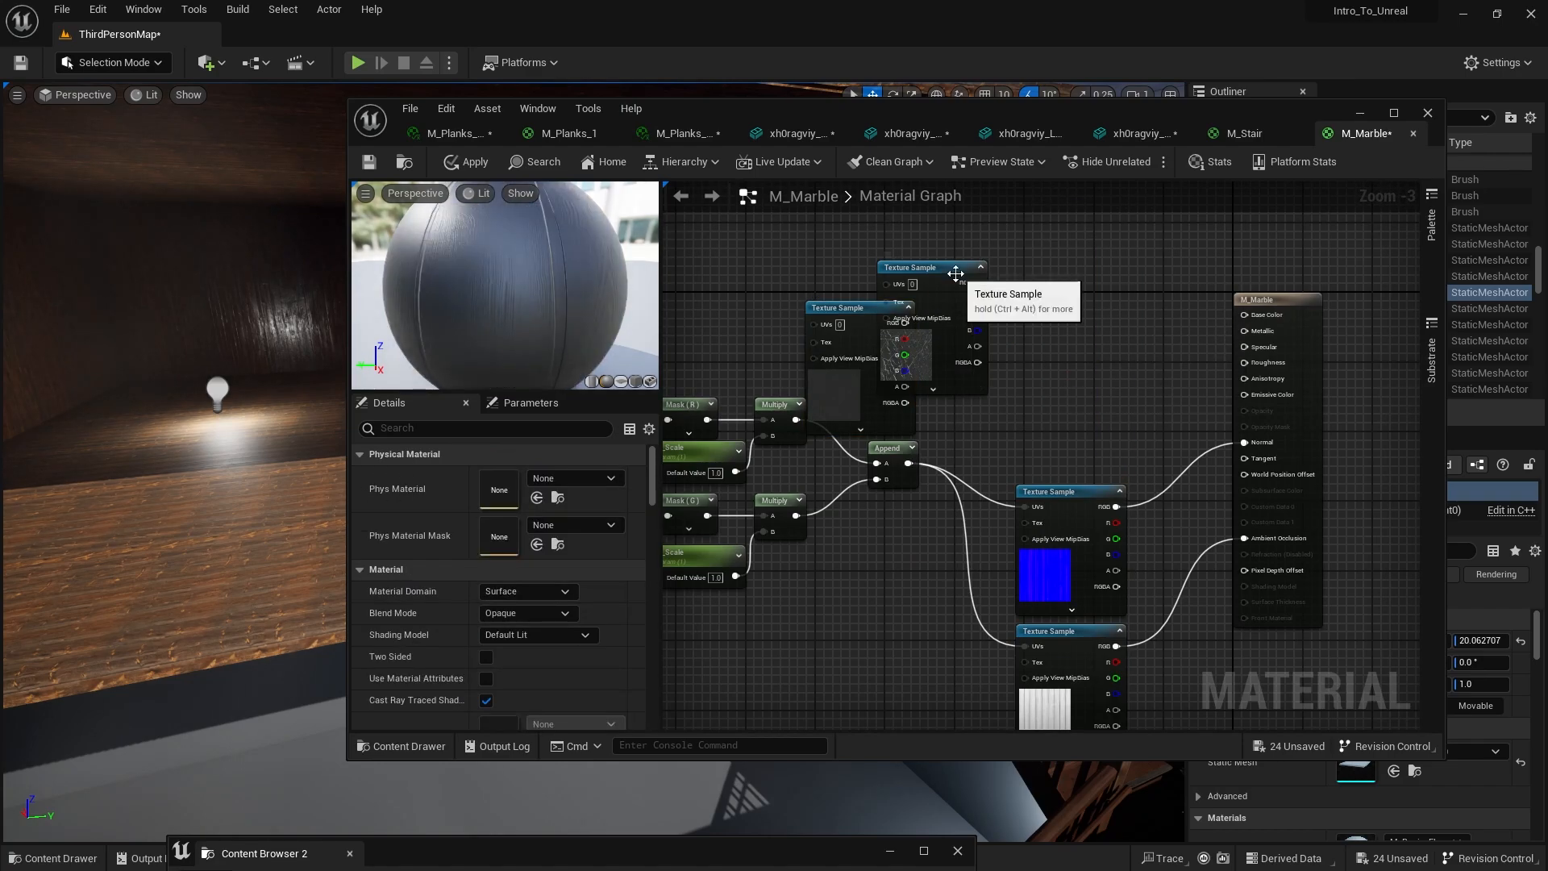
Step: Connect the marble Albedo RGB to Base Color and the Roughness RGB to Roughness, lining the samples up with the other texture nodes
drag(928, 267, 1225, 321)
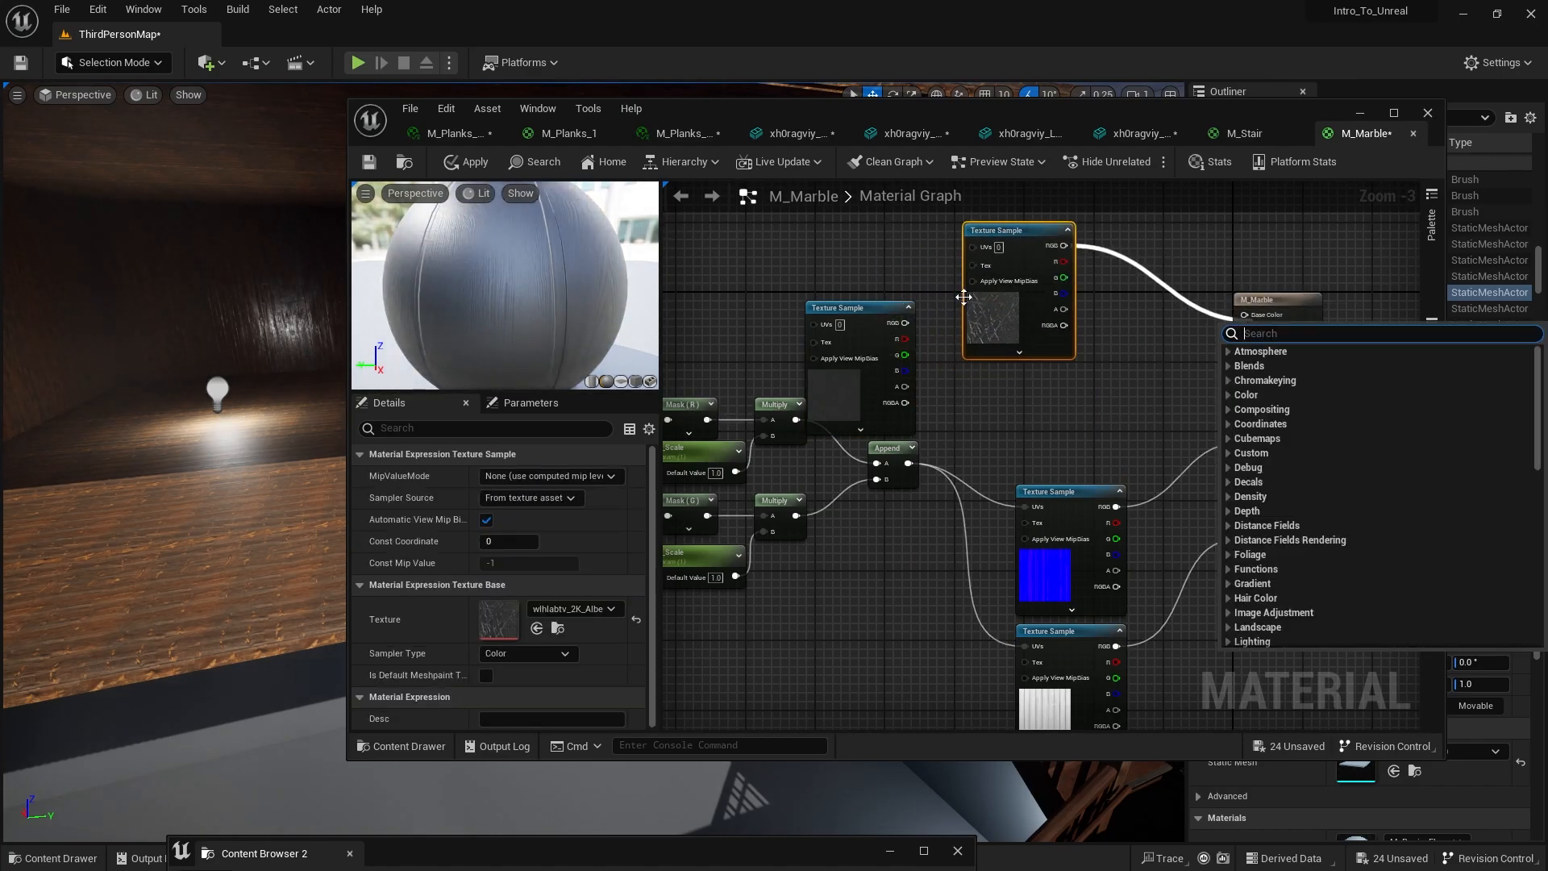
click(1307, 390)
drag(1064, 246, 1082, 353)
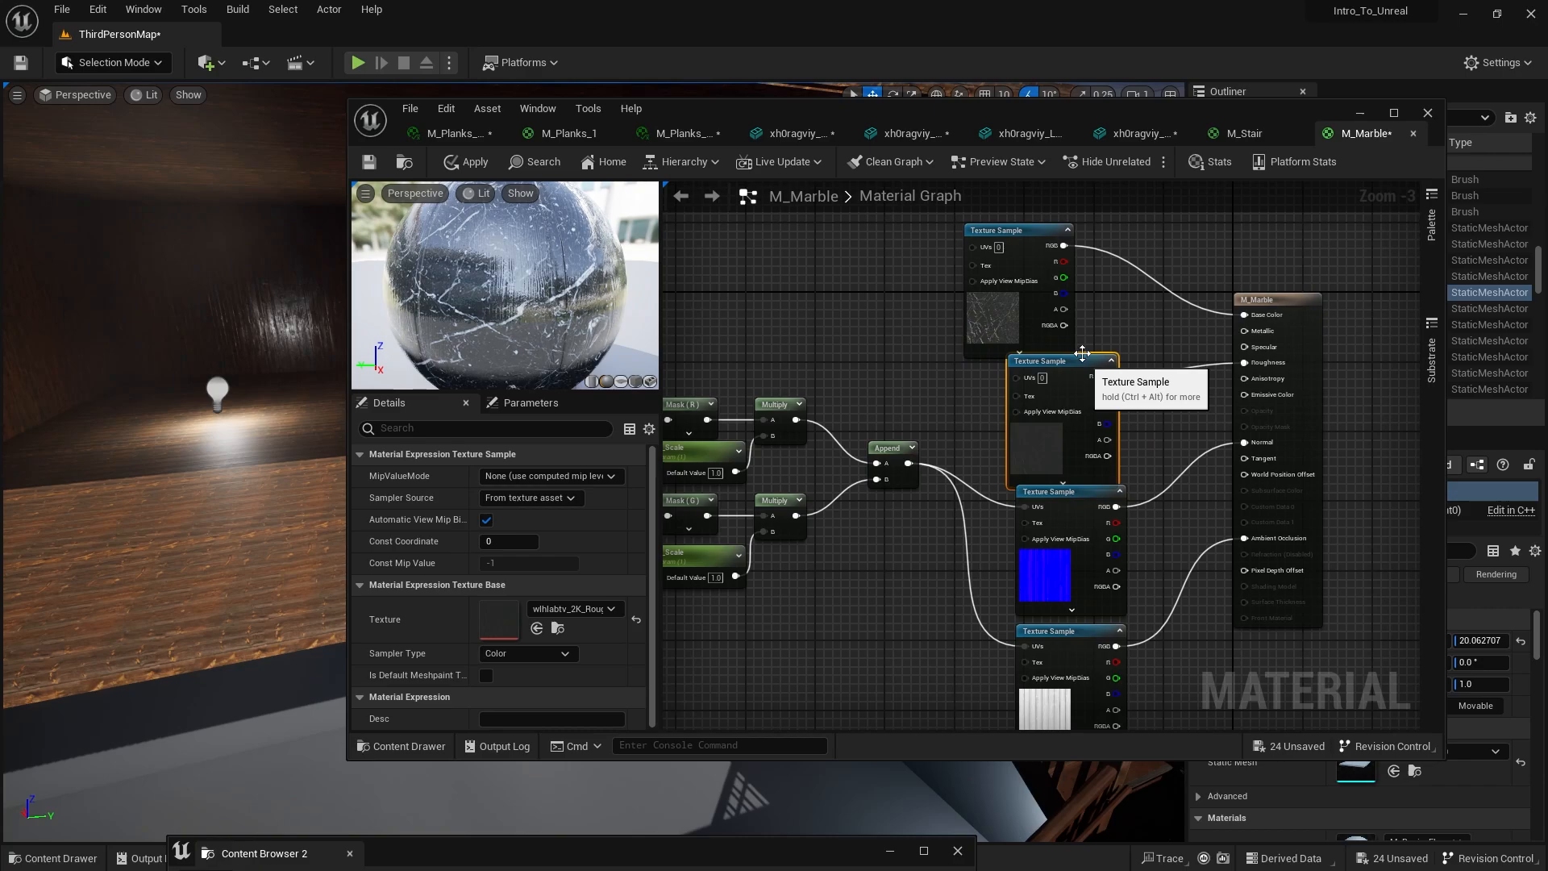
drag(1022, 243, 1076, 249)
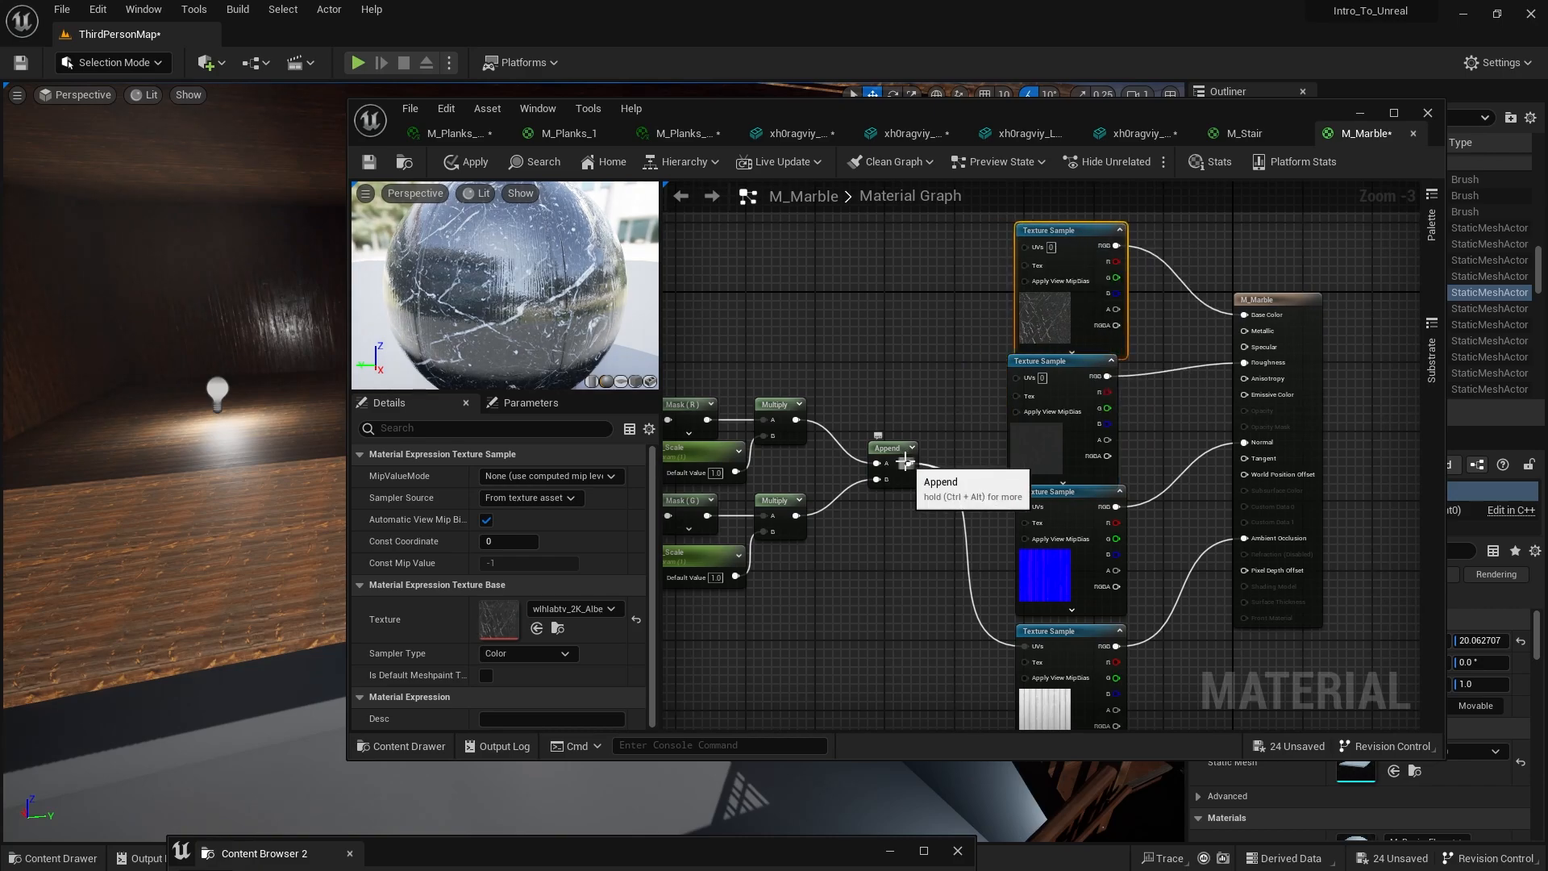
Step: Connect the Append output to the UVs of both marble Texture Samples and save the material
drag(905, 462, 1023, 246)
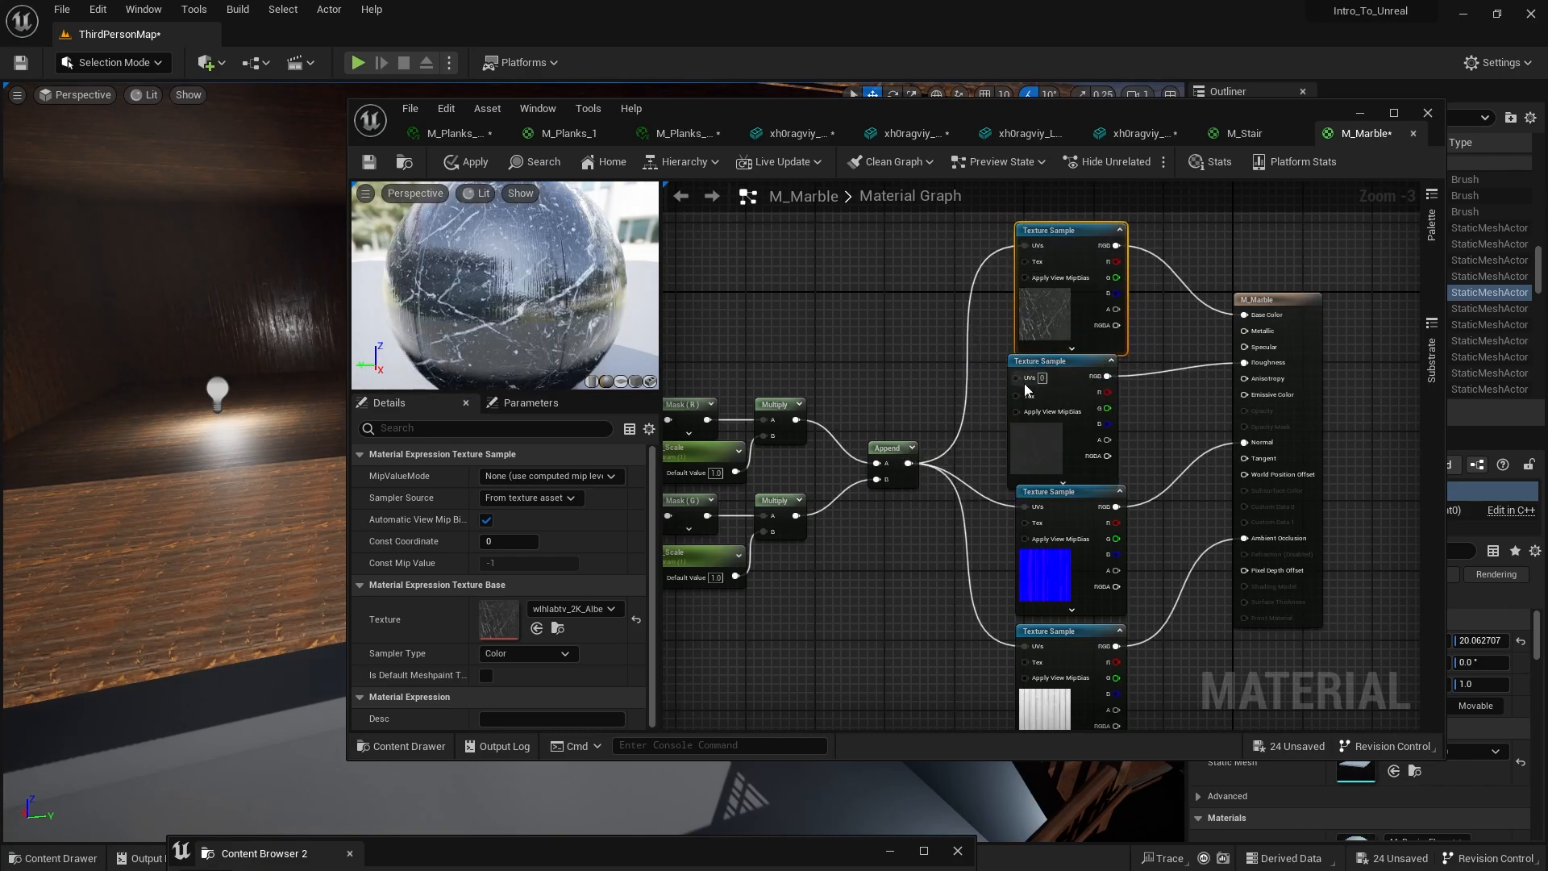
drag(1018, 378, 909, 473)
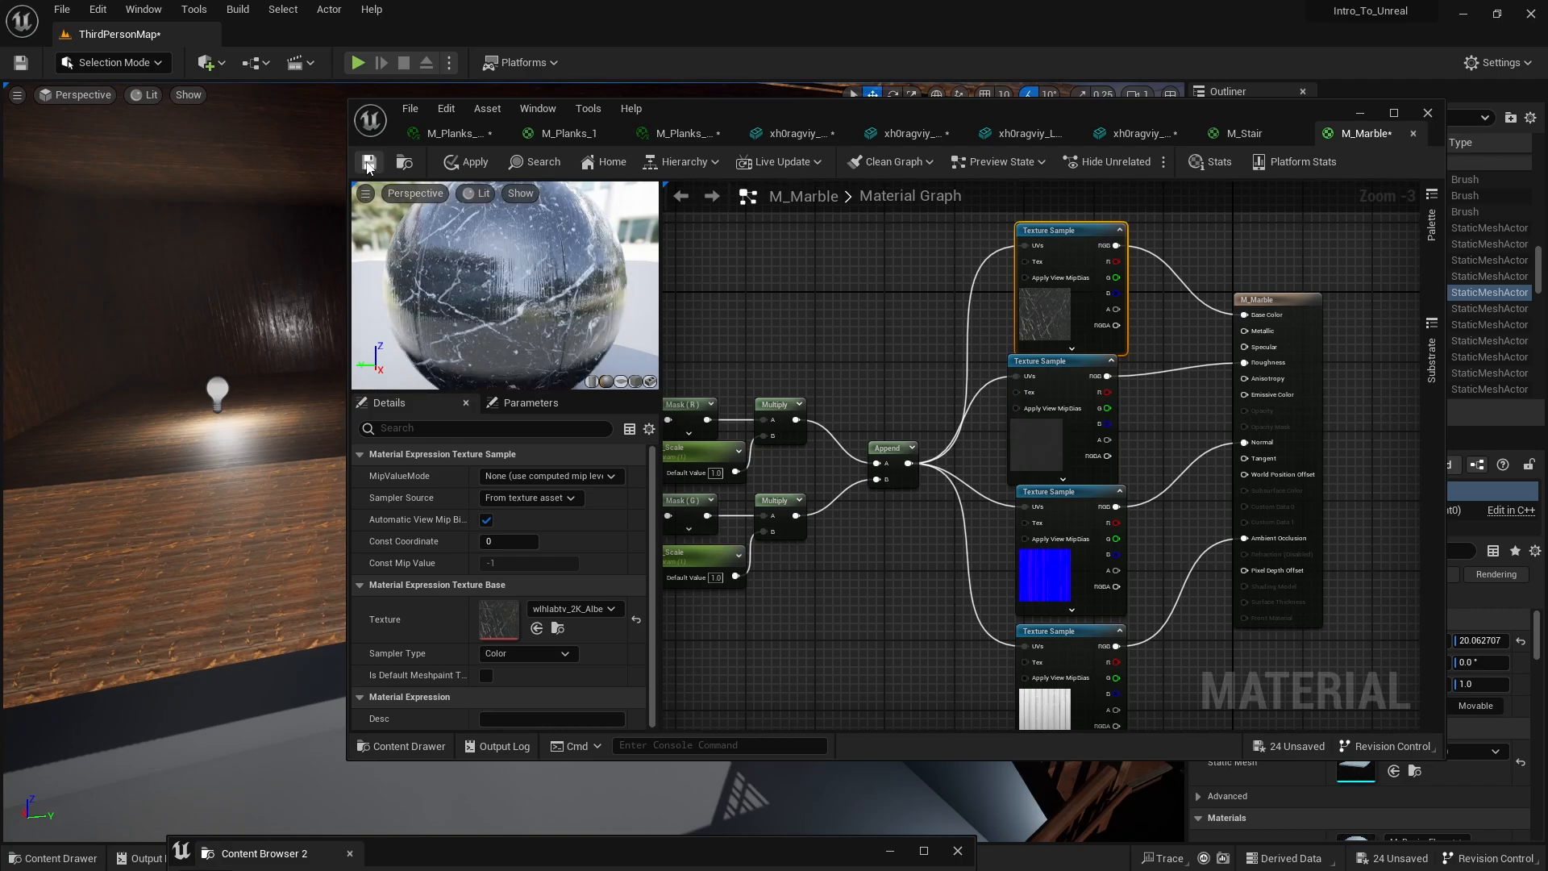
key(ctrl+s)
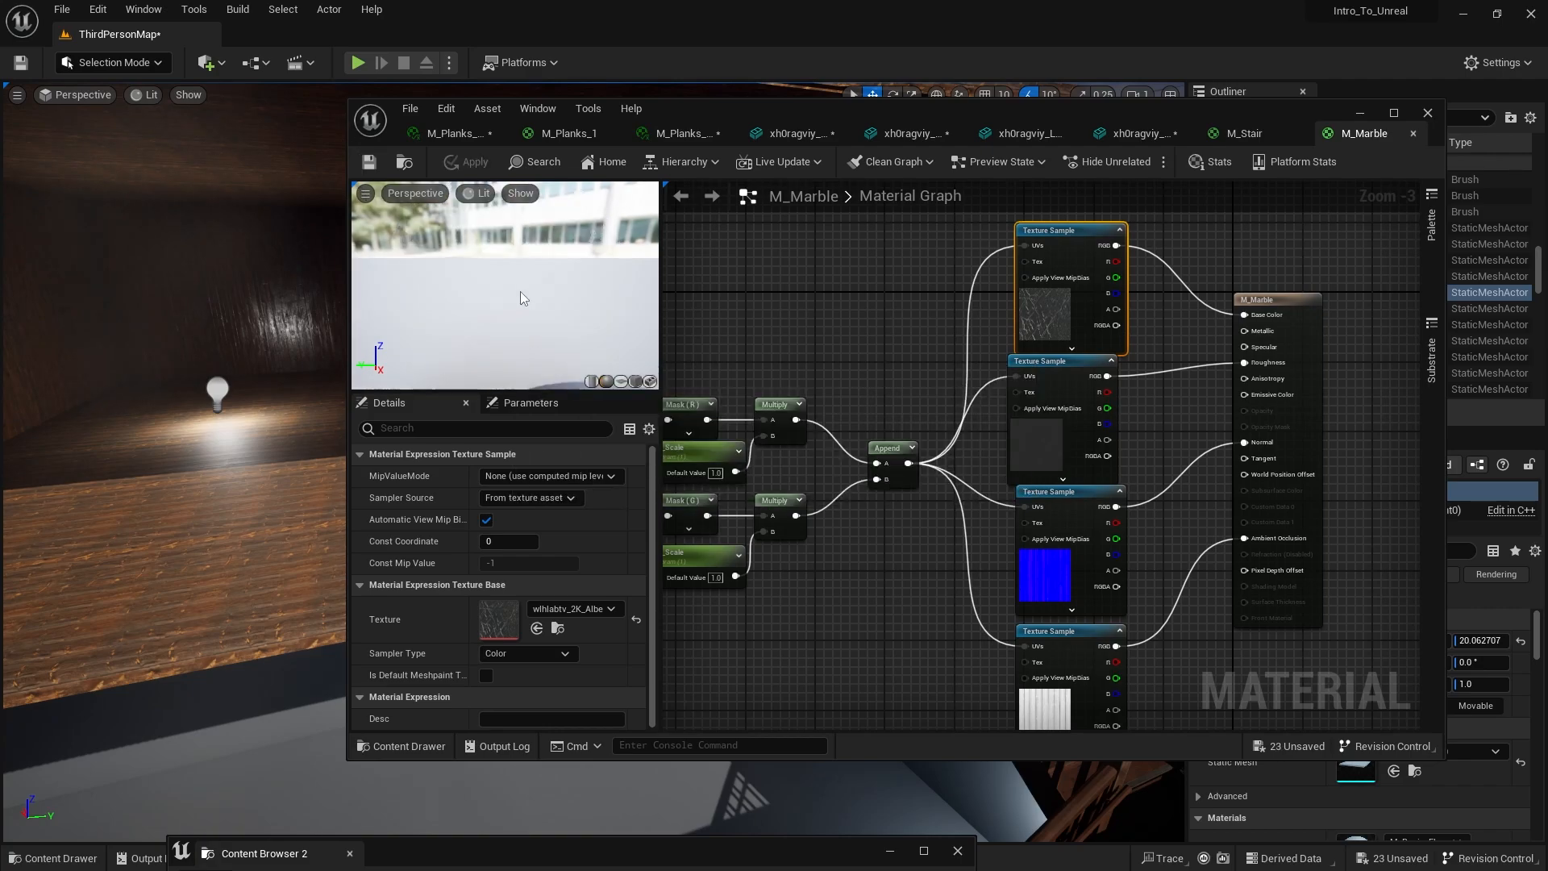
Step: Disconnect the plank textures from Normal and Ambient Occlusion, check the marble preview sphere, and save M_Marble
scroll(535, 323, down, 2)
mouse_move(495, 293)
right_down()
mouse_move(524, 258)
mouse_move(480, 311)
right_up()
drag(500, 286, 561, 266)
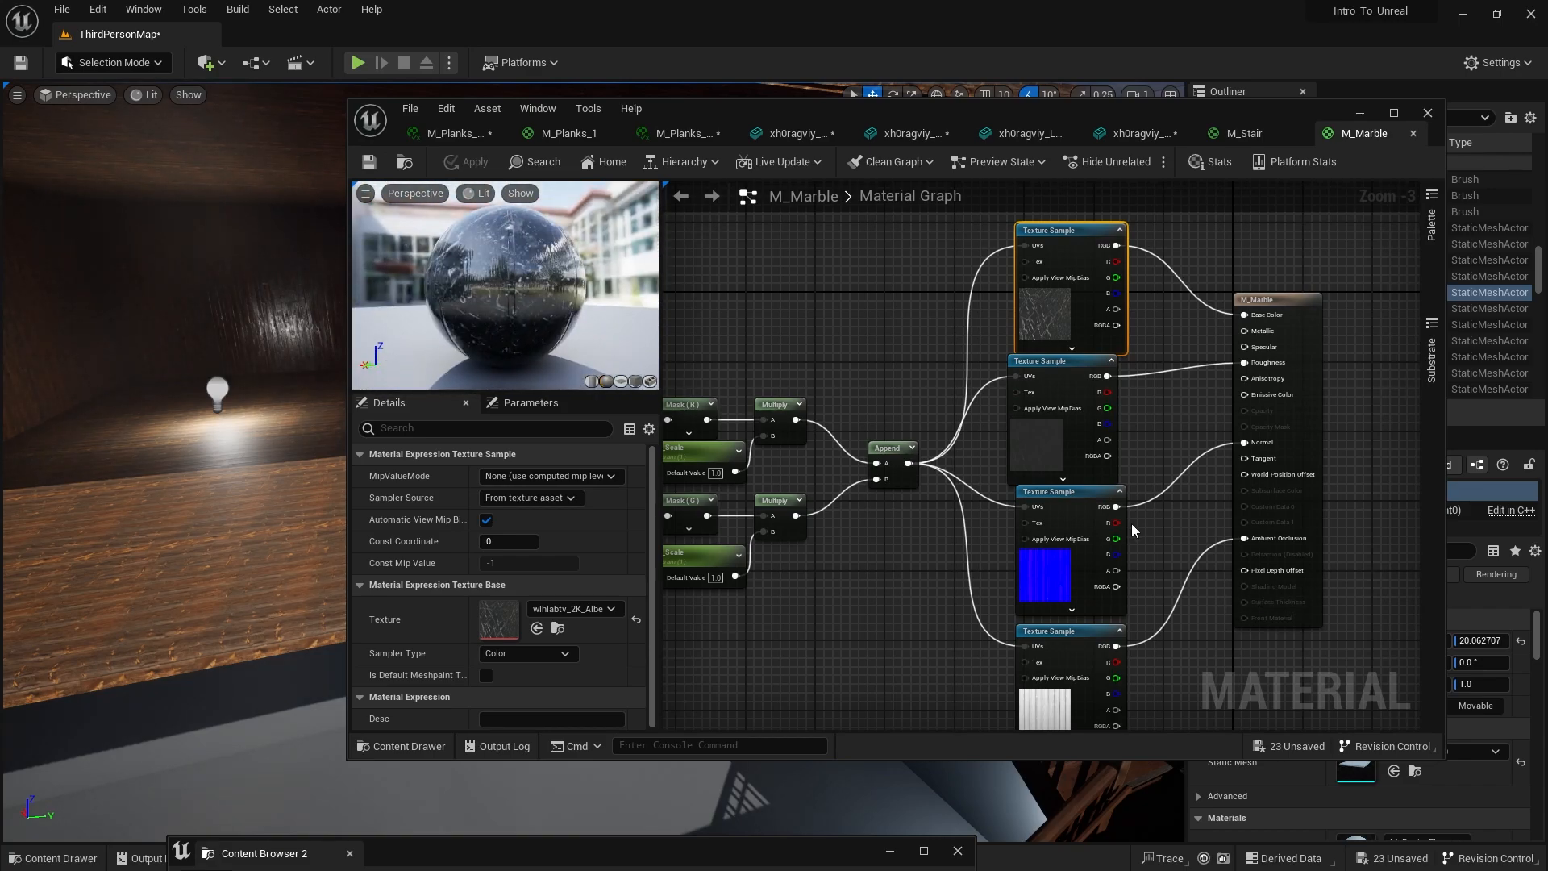
scroll(1131, 525, up, 1)
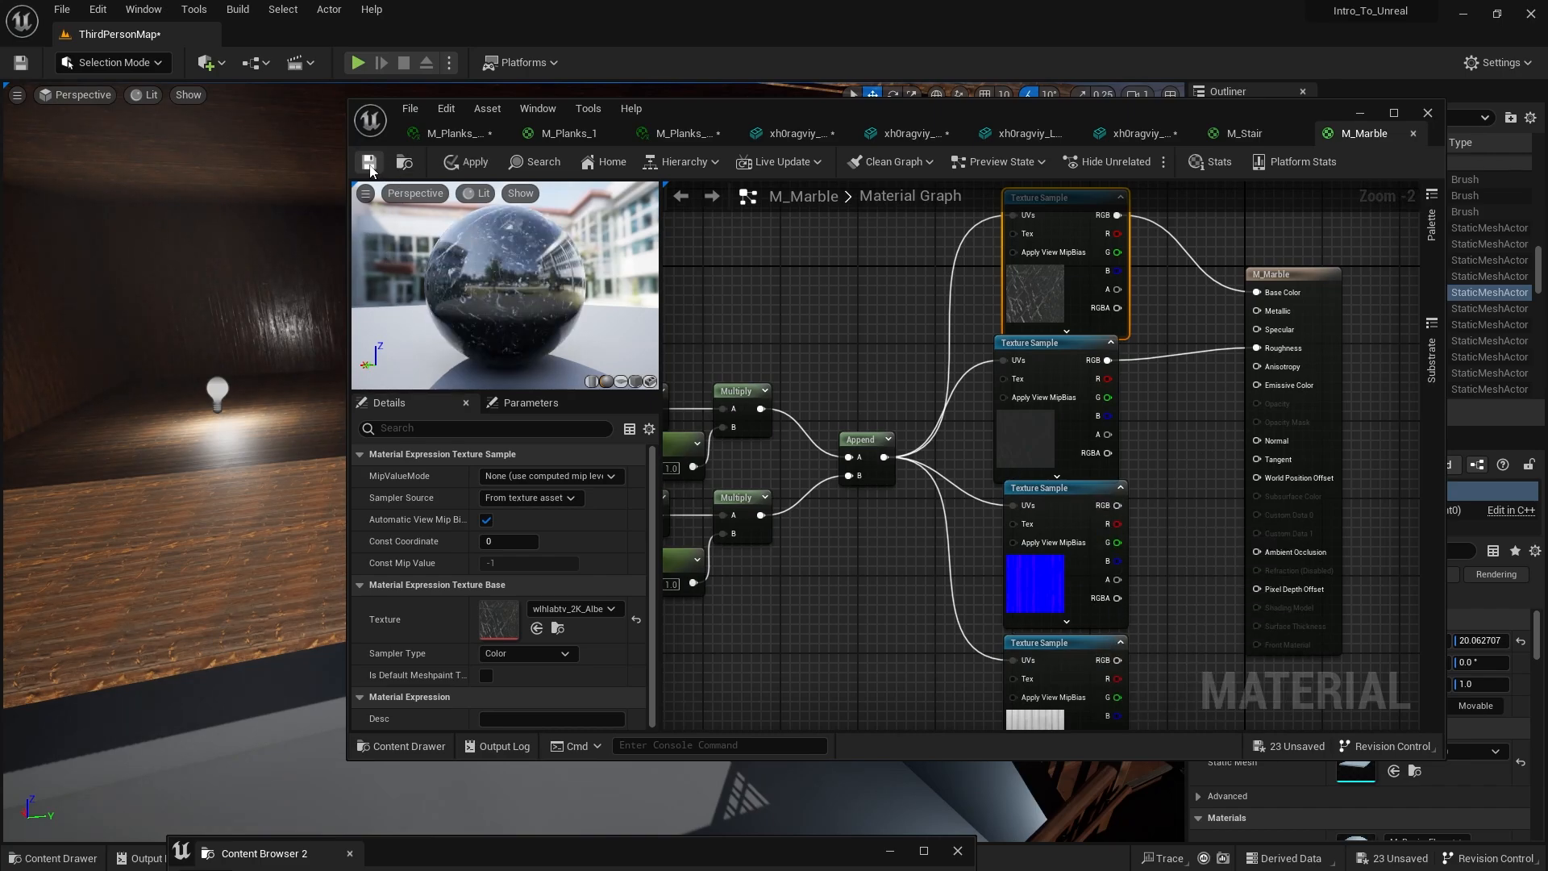
drag(503, 290, 578, 293)
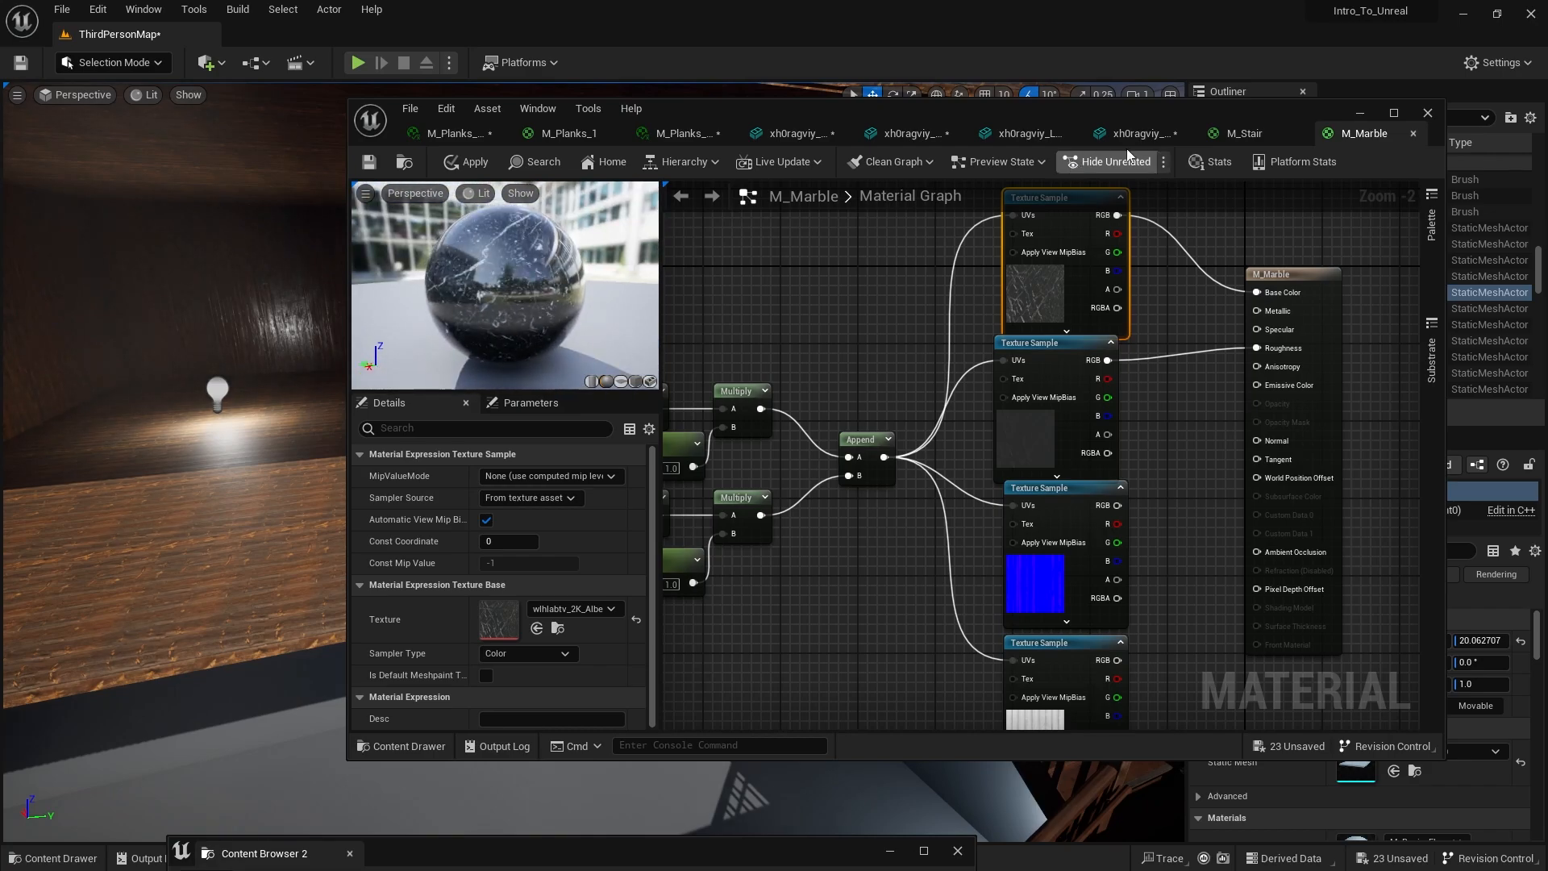
click(369, 162)
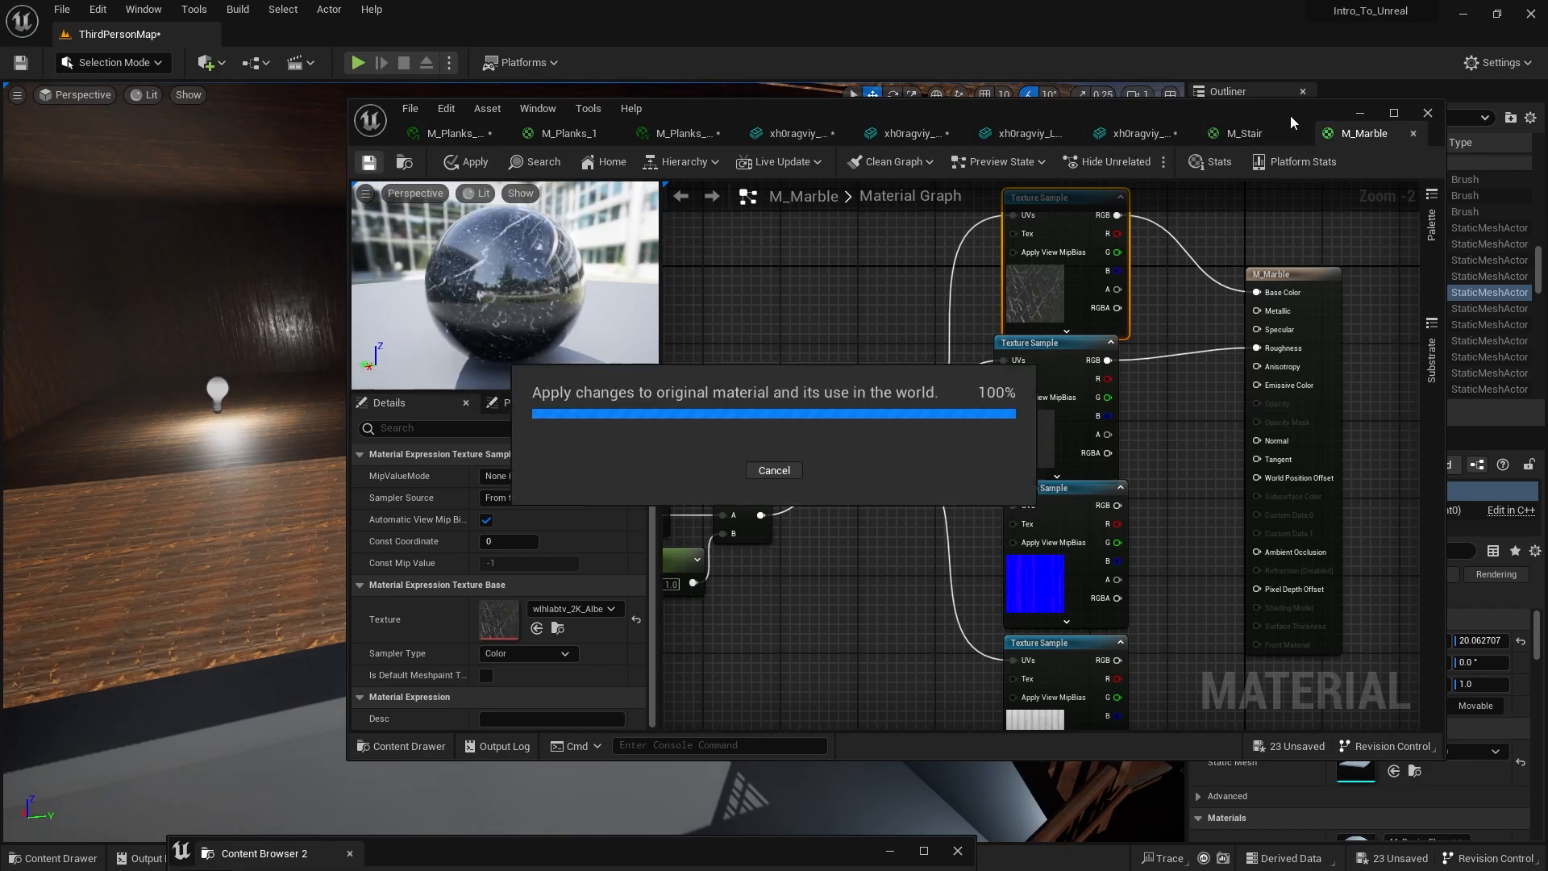
Step: Return to the level and duplicate the statue along Y onto the other round table, to about Y 3980
click(1361, 113)
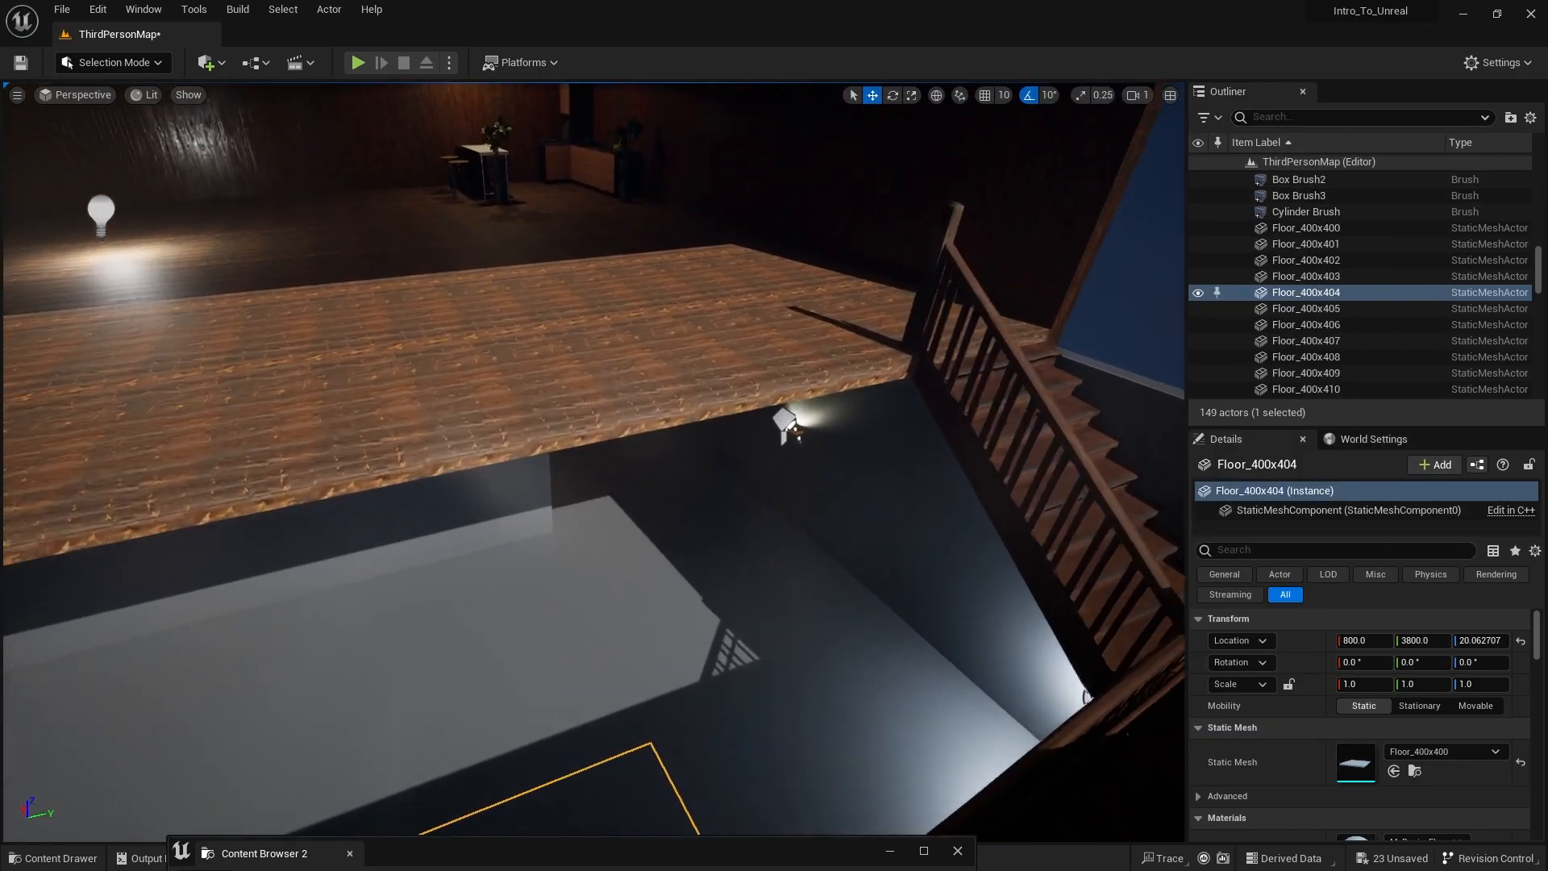
right_drag(593, 461, 604, 548)
click(713, 484)
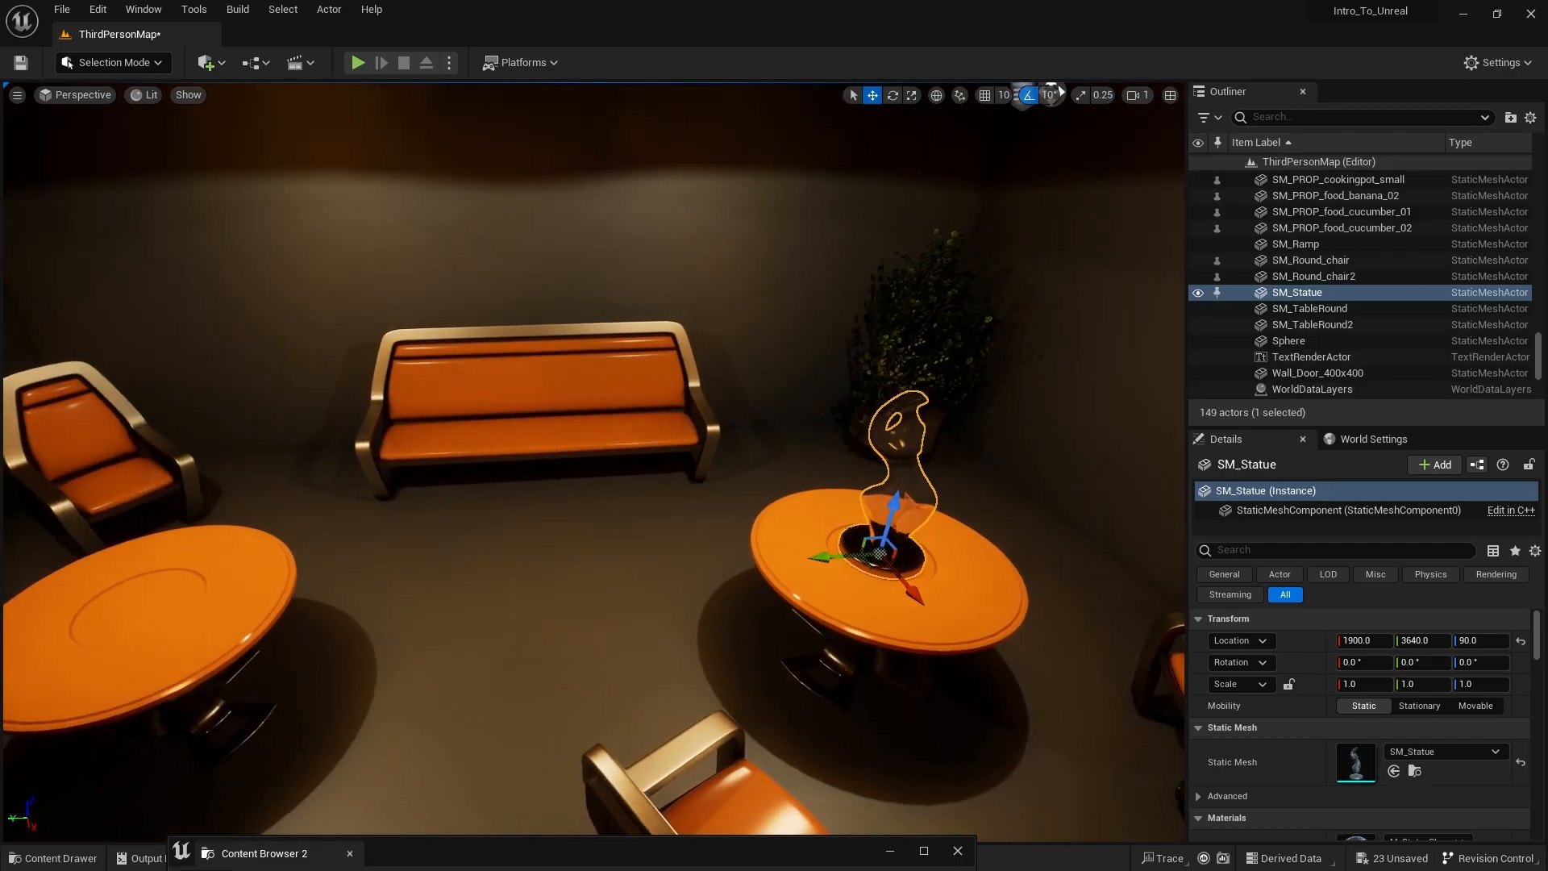
alt+drag(821, 564, 69, 602)
right_drag(353, 517, 273, 520)
Step: Apply M_Marble from the project's Materials folder to the duplicated statue
key(ctrl+space)
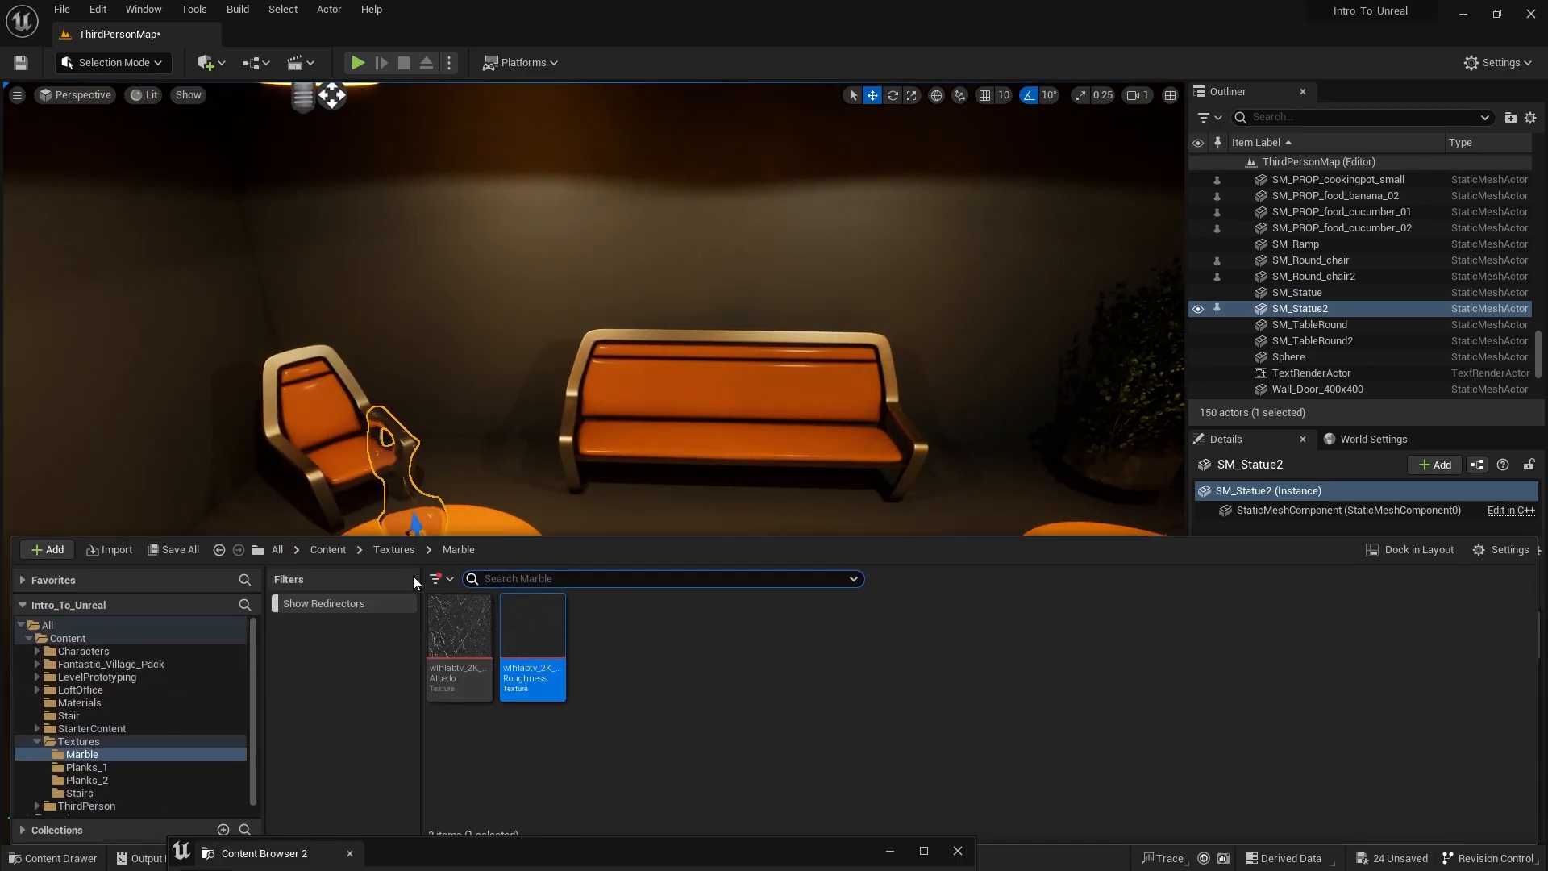
click(395, 551)
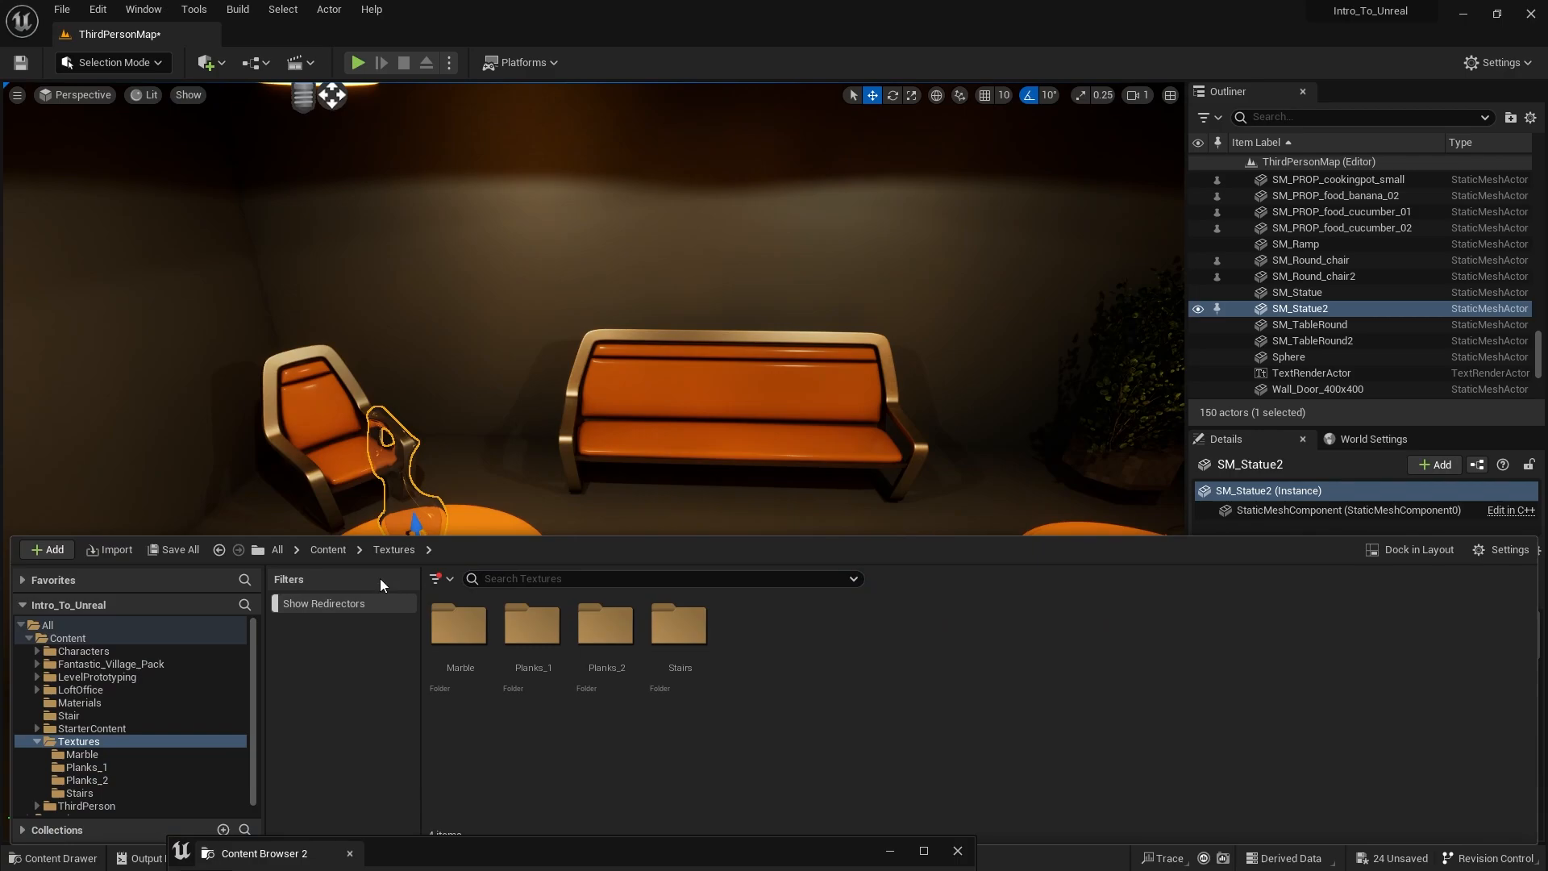
click(328, 550)
double_click(828, 637)
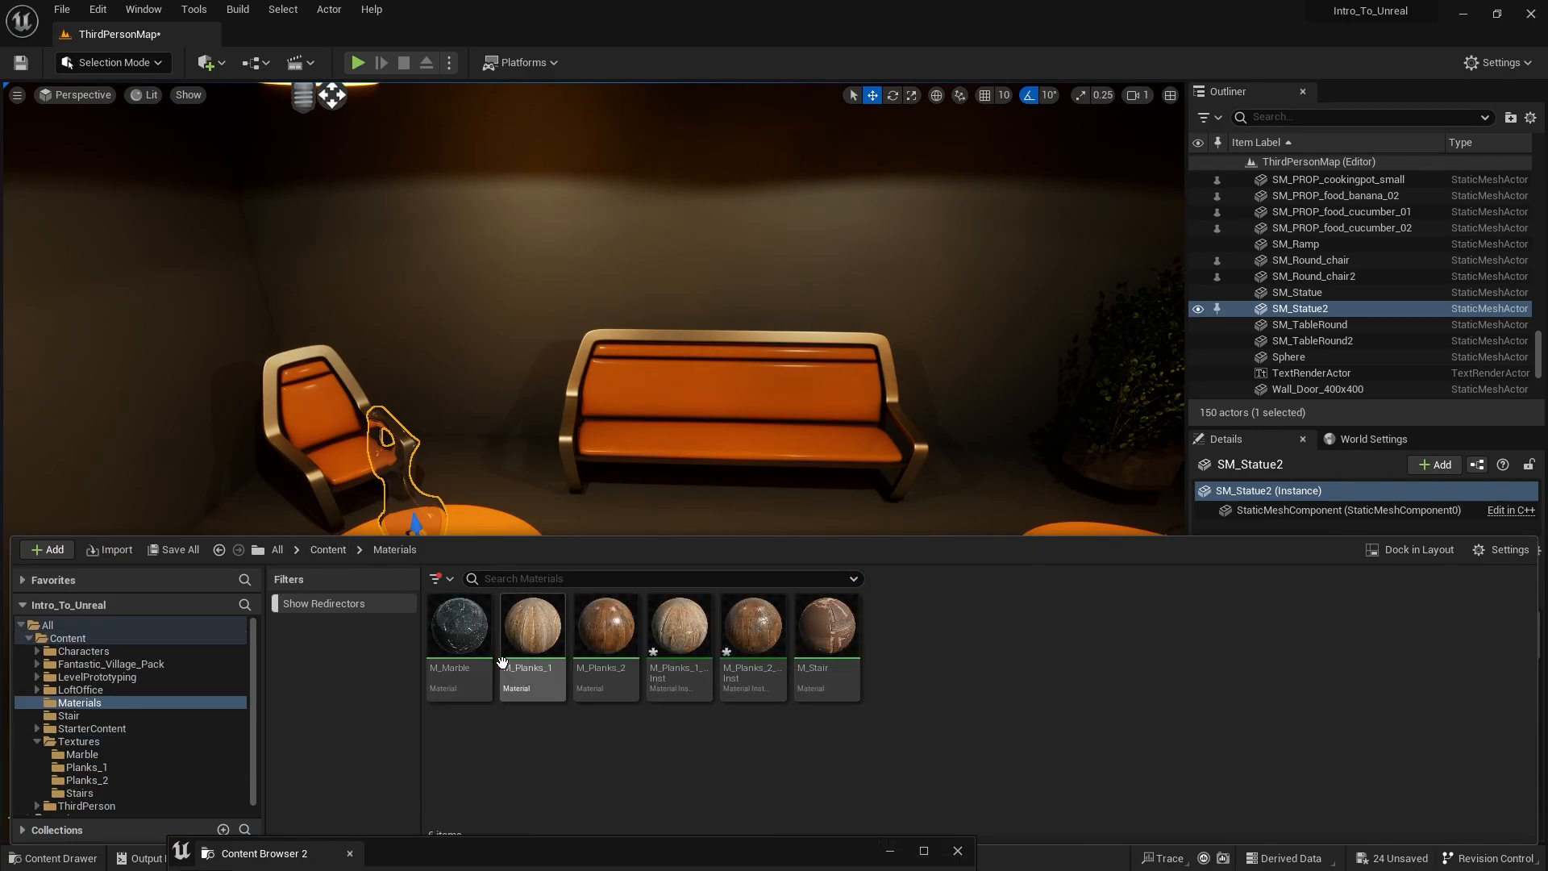
drag(459, 625, 396, 493)
right_drag(482, 543, 581, 549)
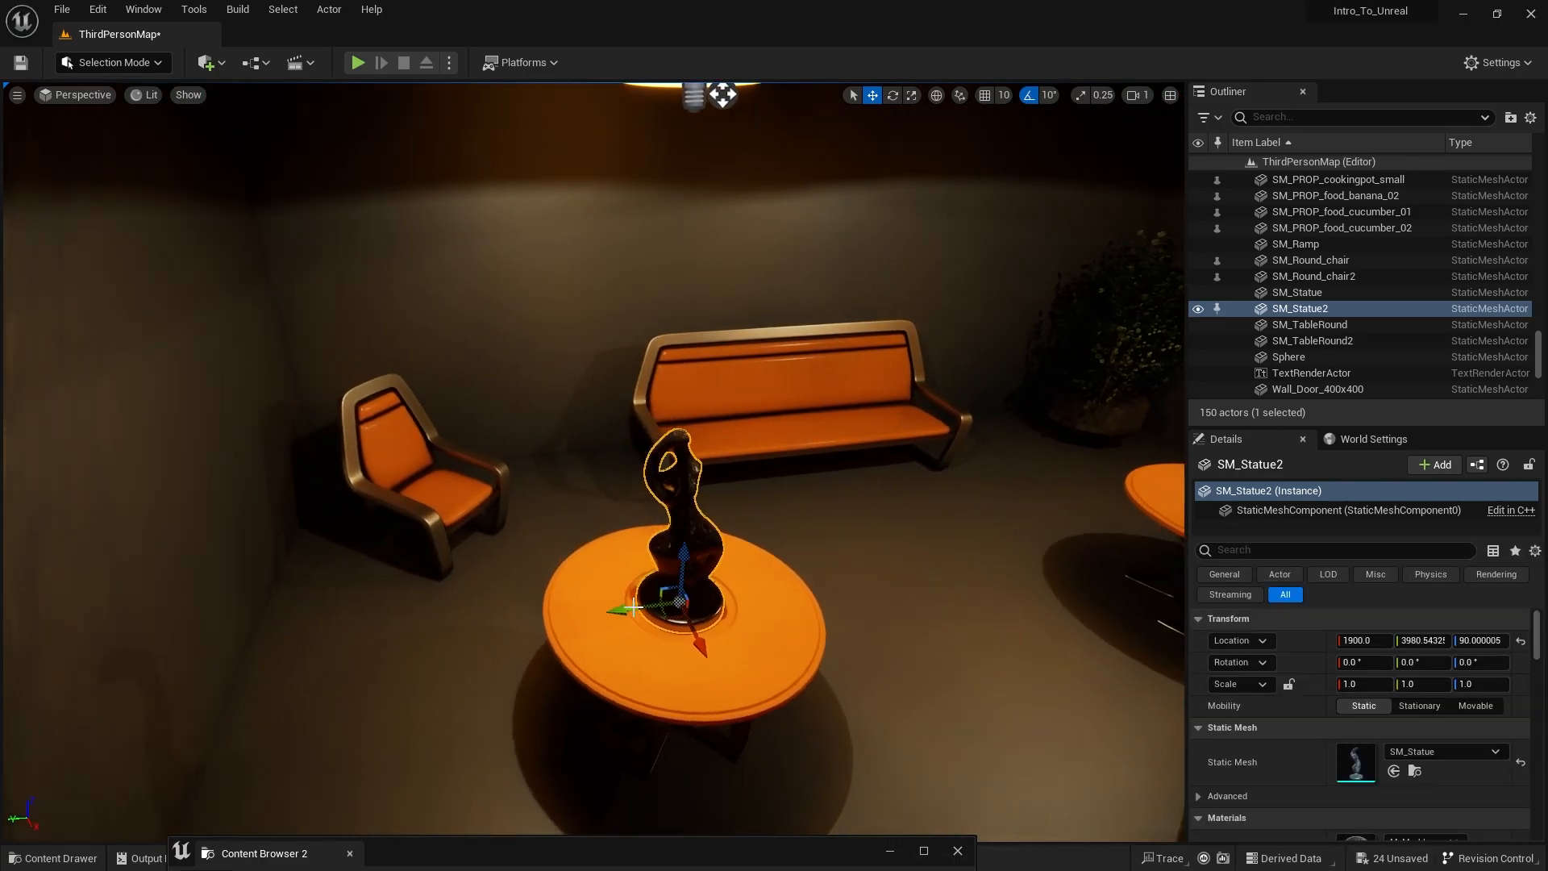
Step: Apply M_Marble to the round table under the duplicated statue
click(765, 649)
right_drag(765, 649, 827, 647)
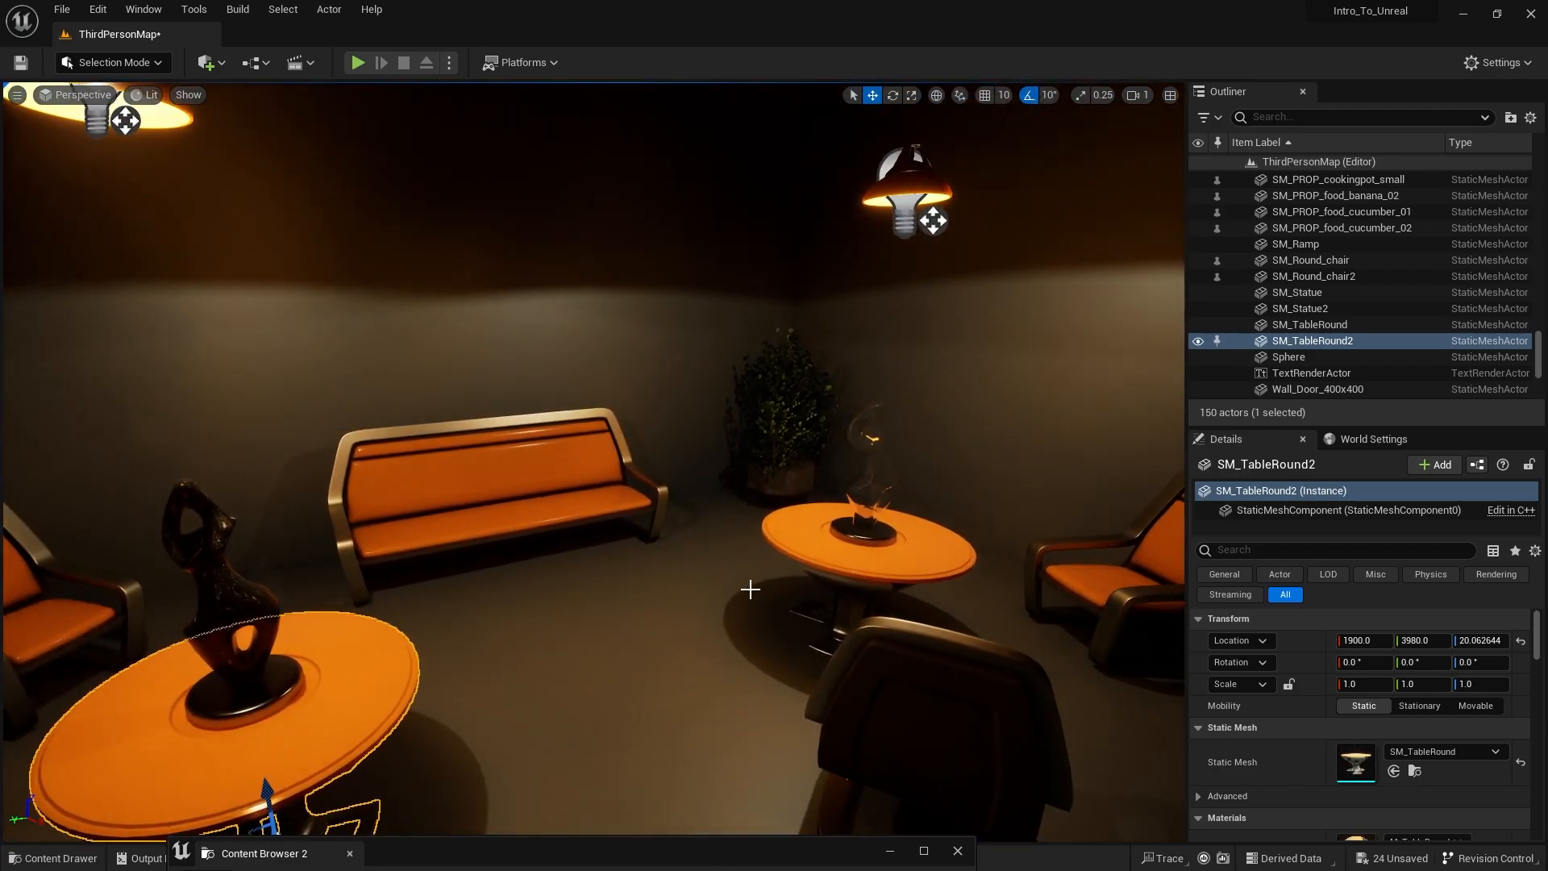
right_drag(750, 589, 475, 695)
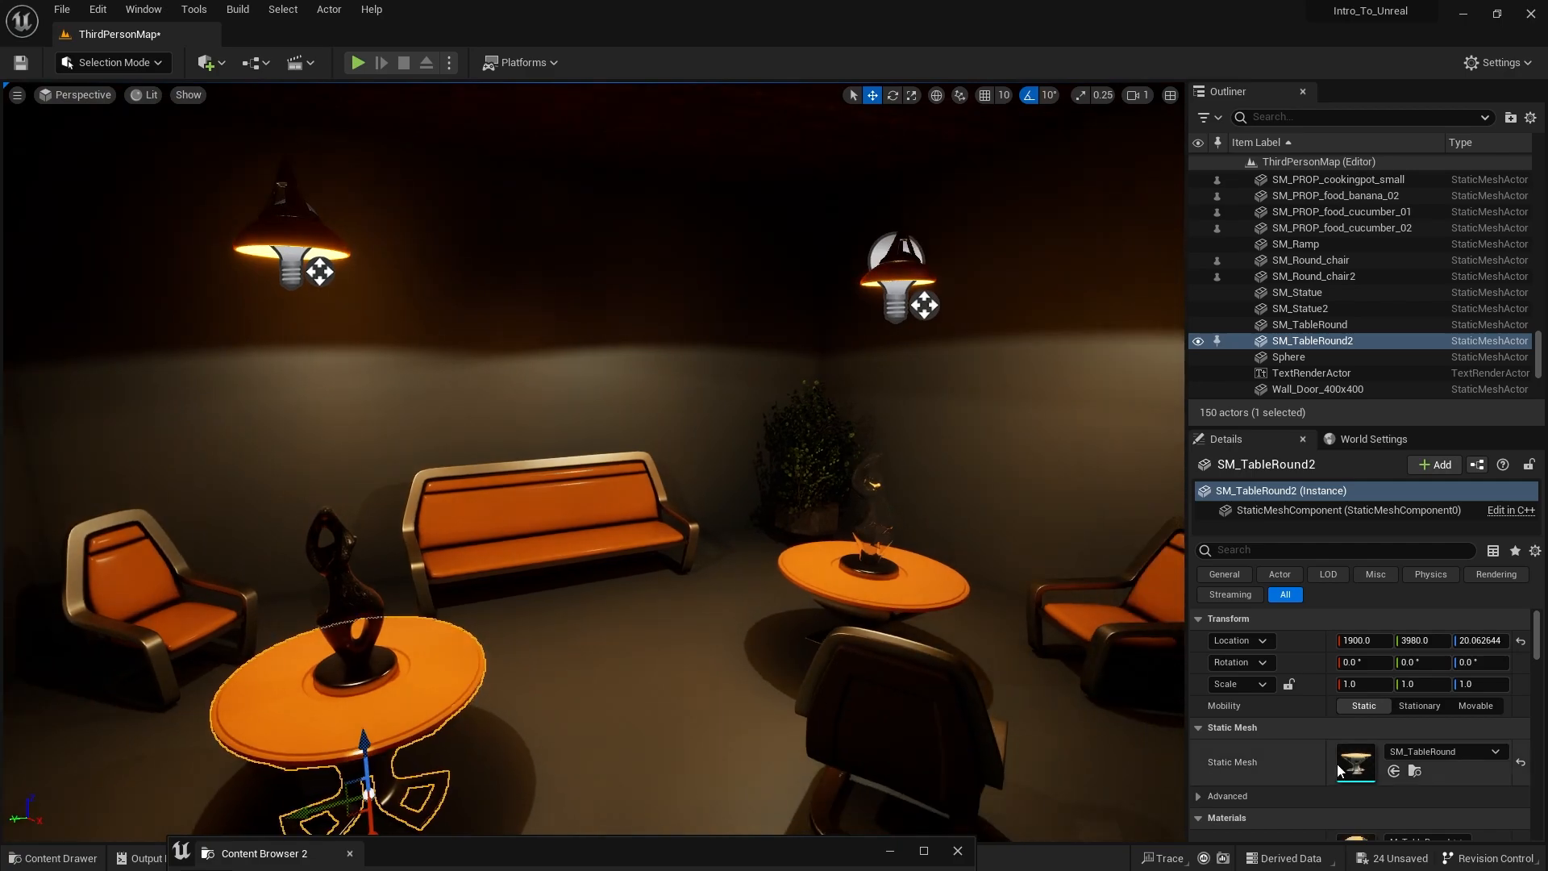
scroll(1339, 770, down, 3)
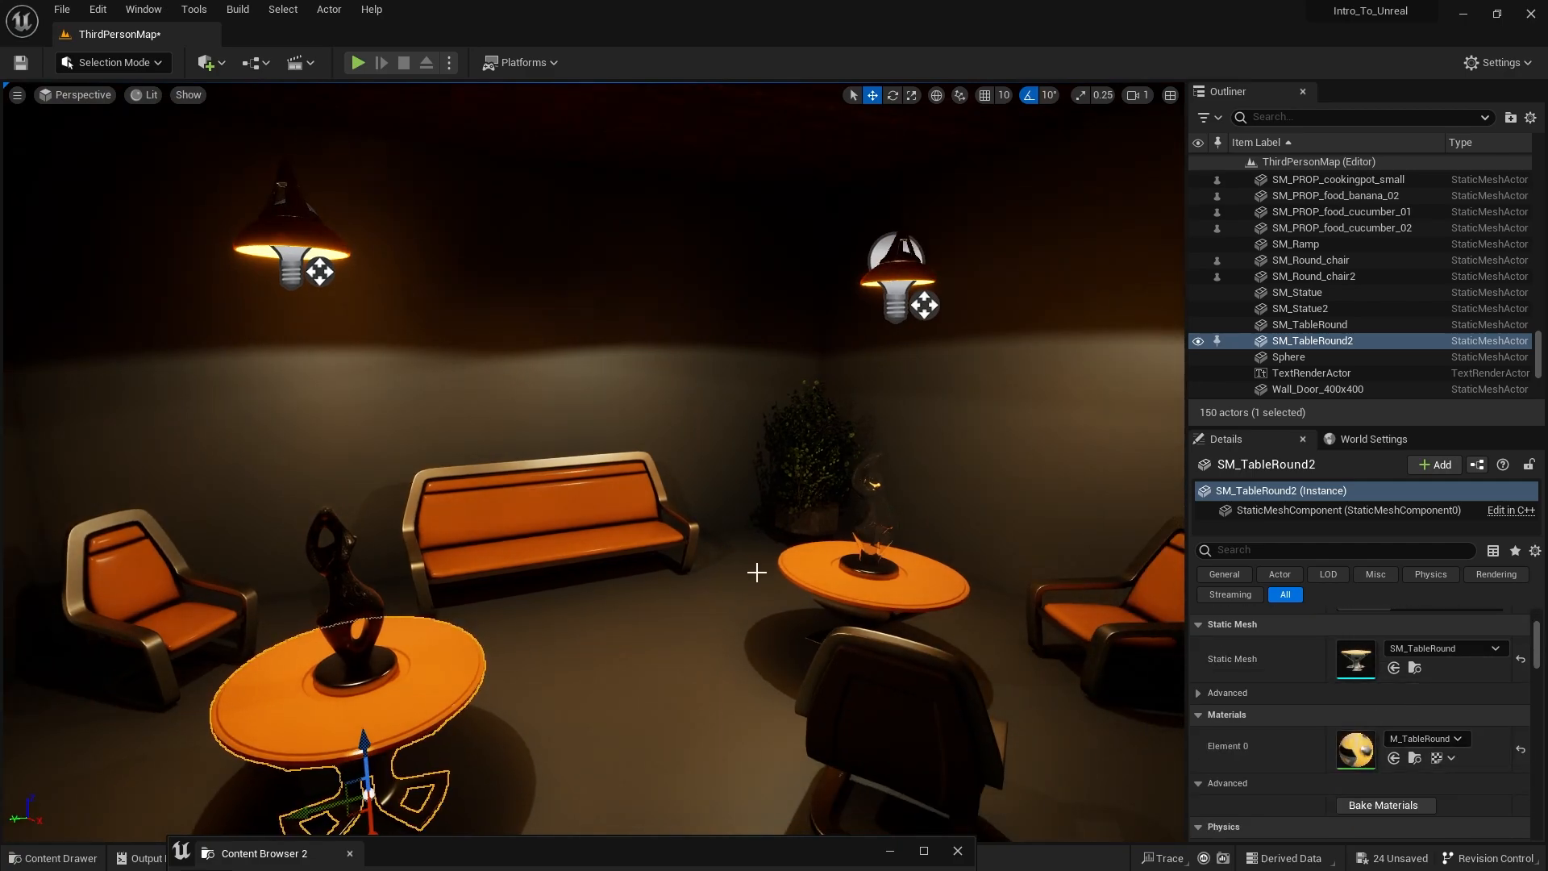
key(ctrl+space)
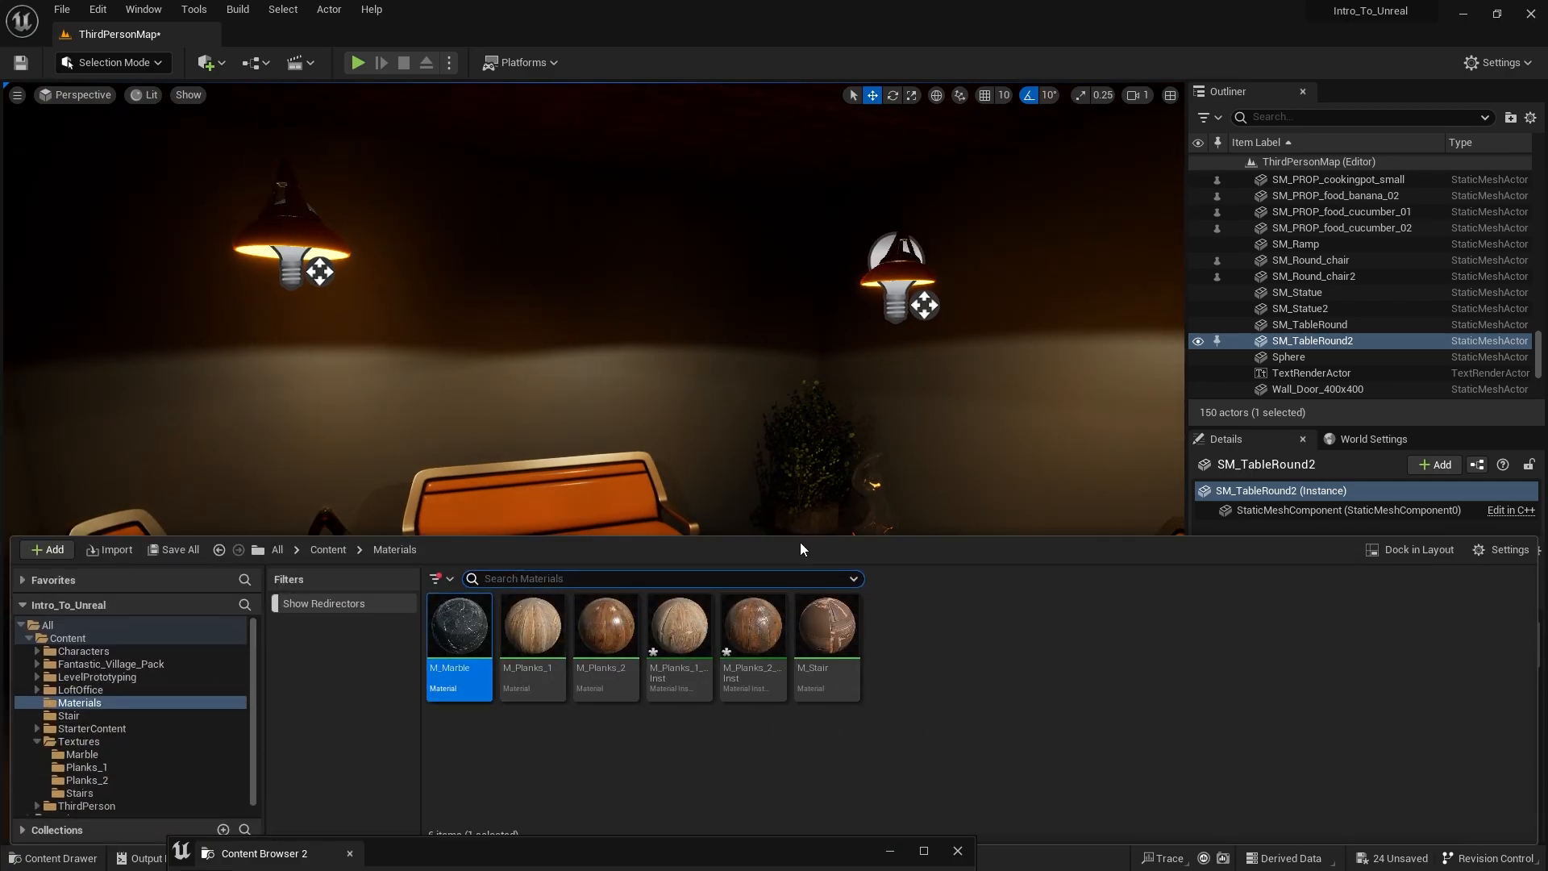
drag(805, 535, 806, 675)
drag(429, 790, 449, 655)
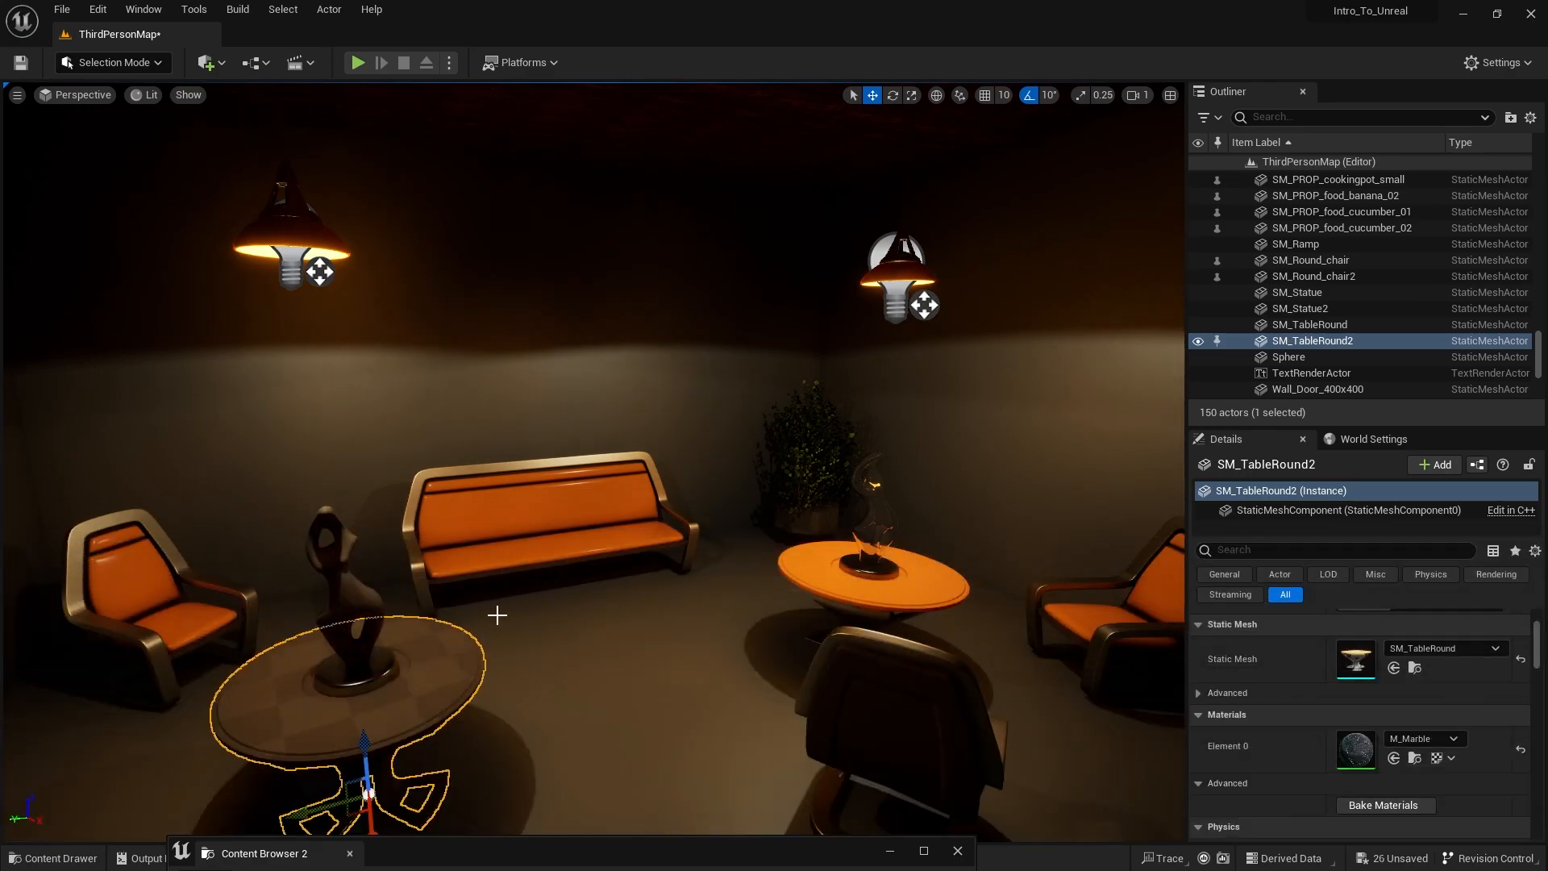
Step: Examine the marble table and statue up close and select the floor tile beneath them
key(f)
right_drag(597, 556, 517, 539)
click(646, 554)
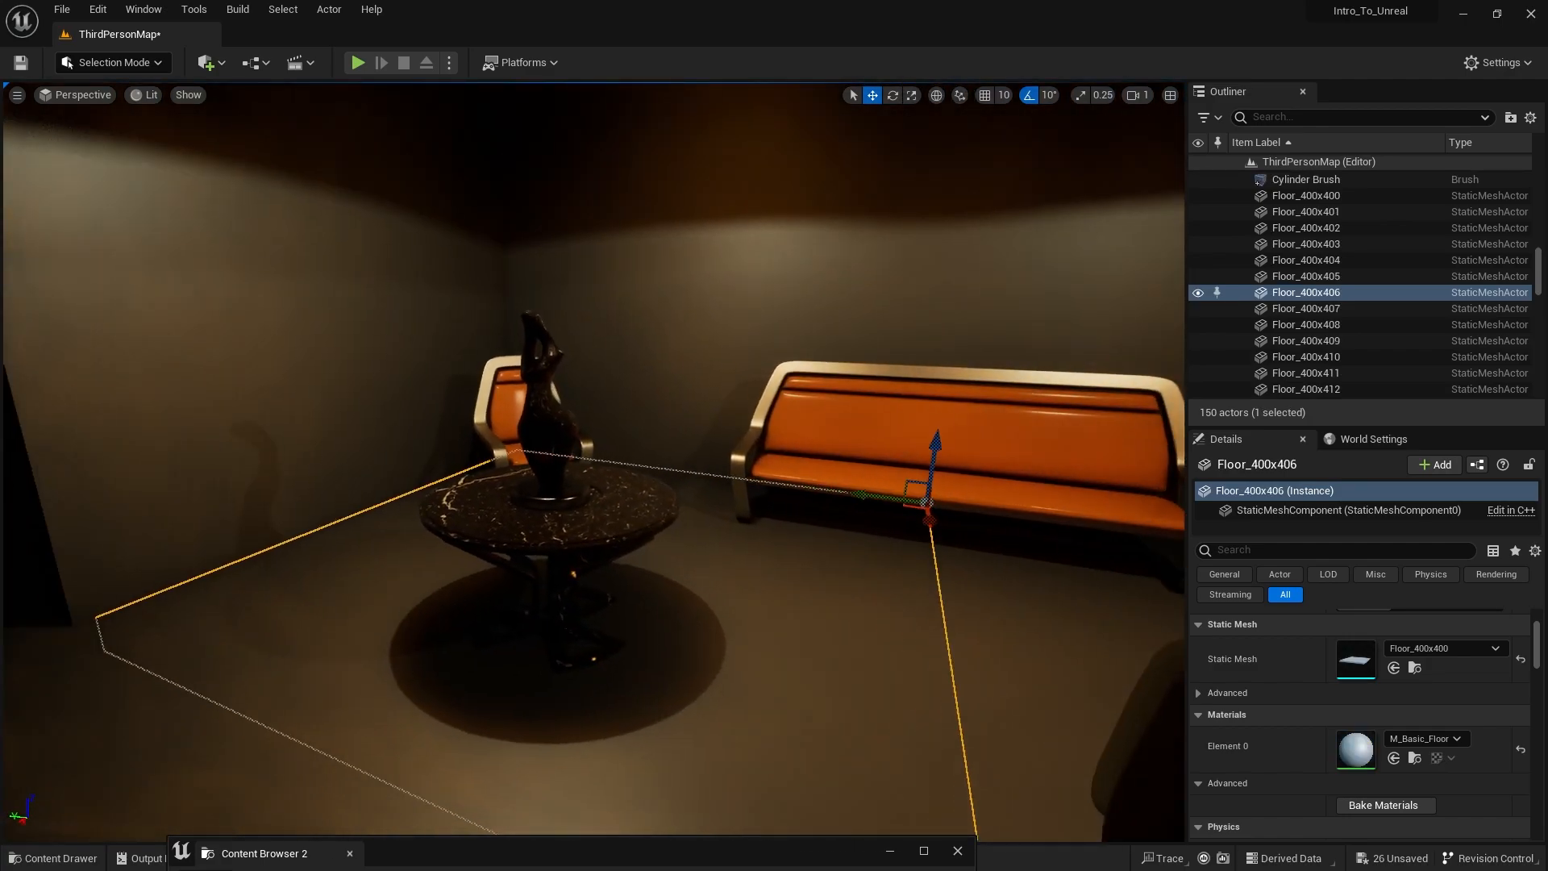